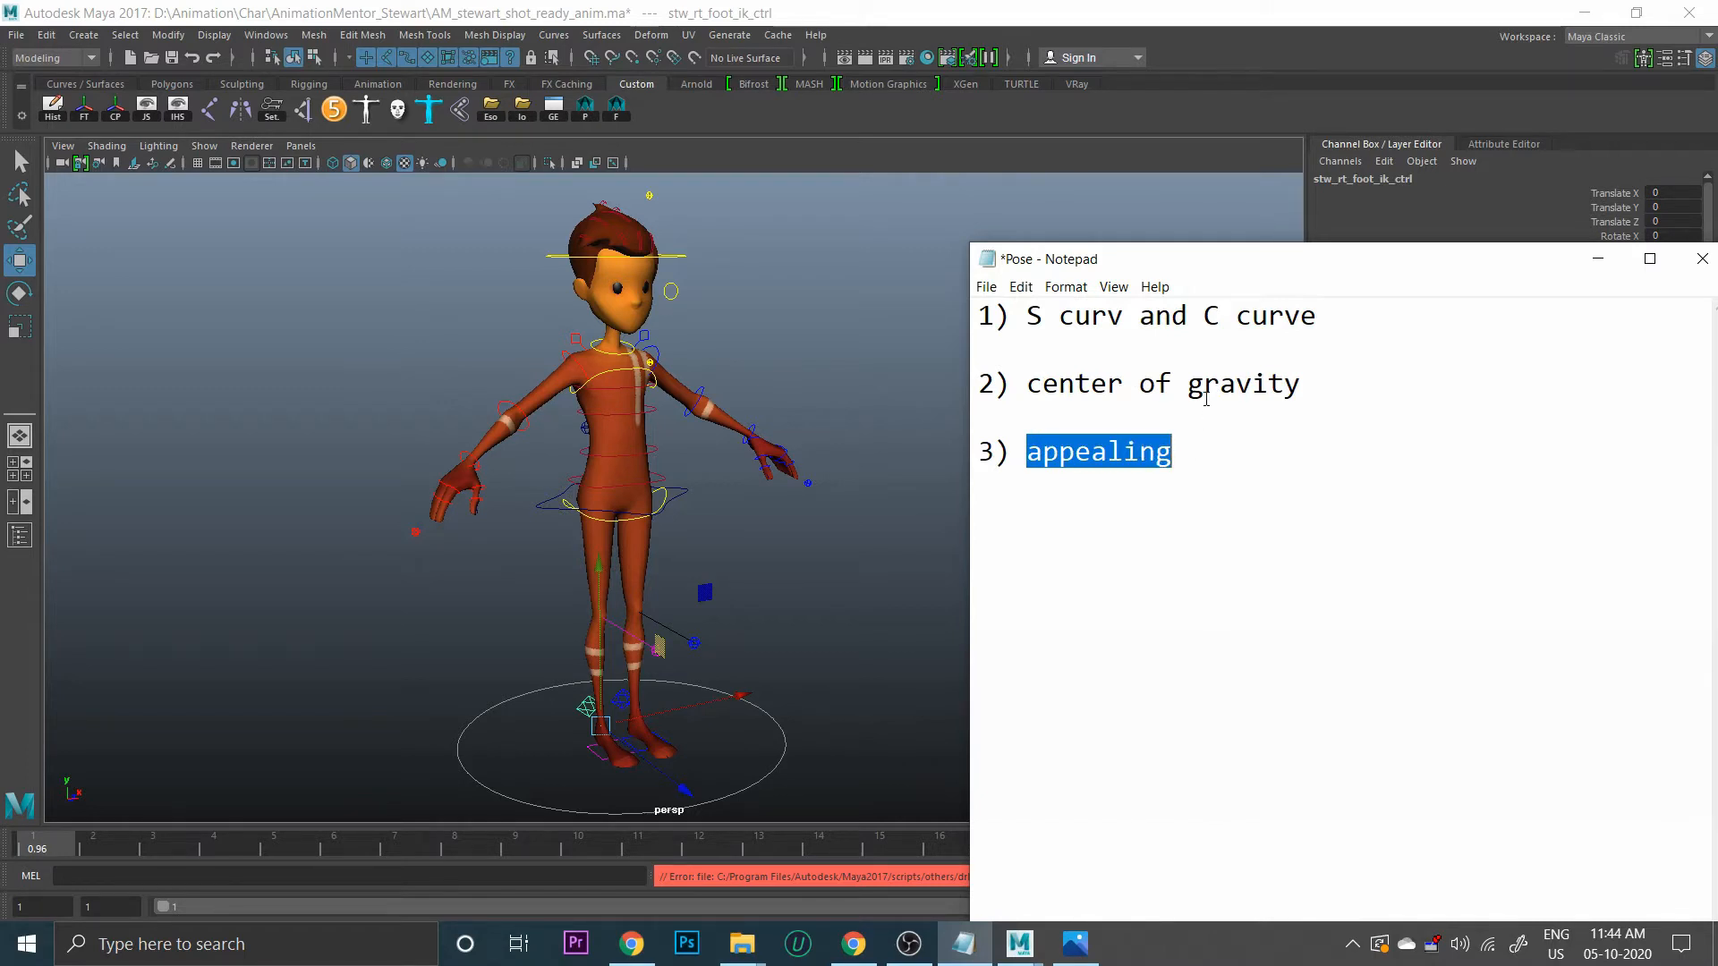
Reposition the Pose notes window beside the character rig and clear the highlight on "appealing"
drag(1226, 260, 1277, 180)
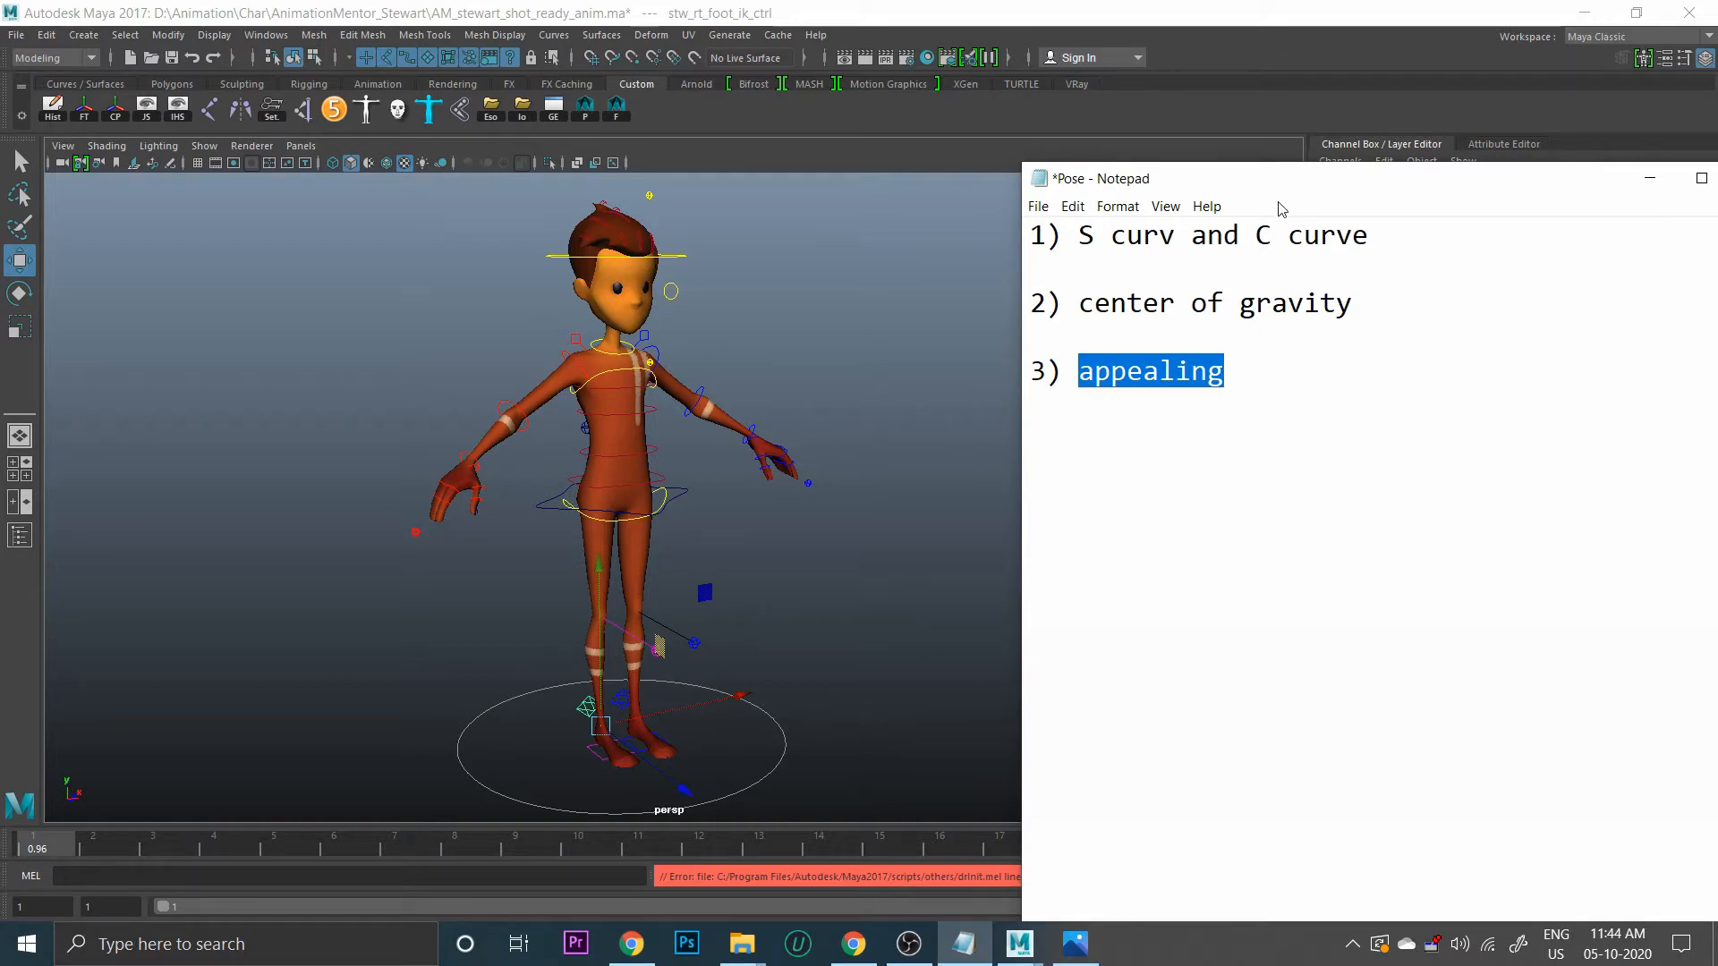
drag(1281, 189, 1288, 127)
click(1265, 320)
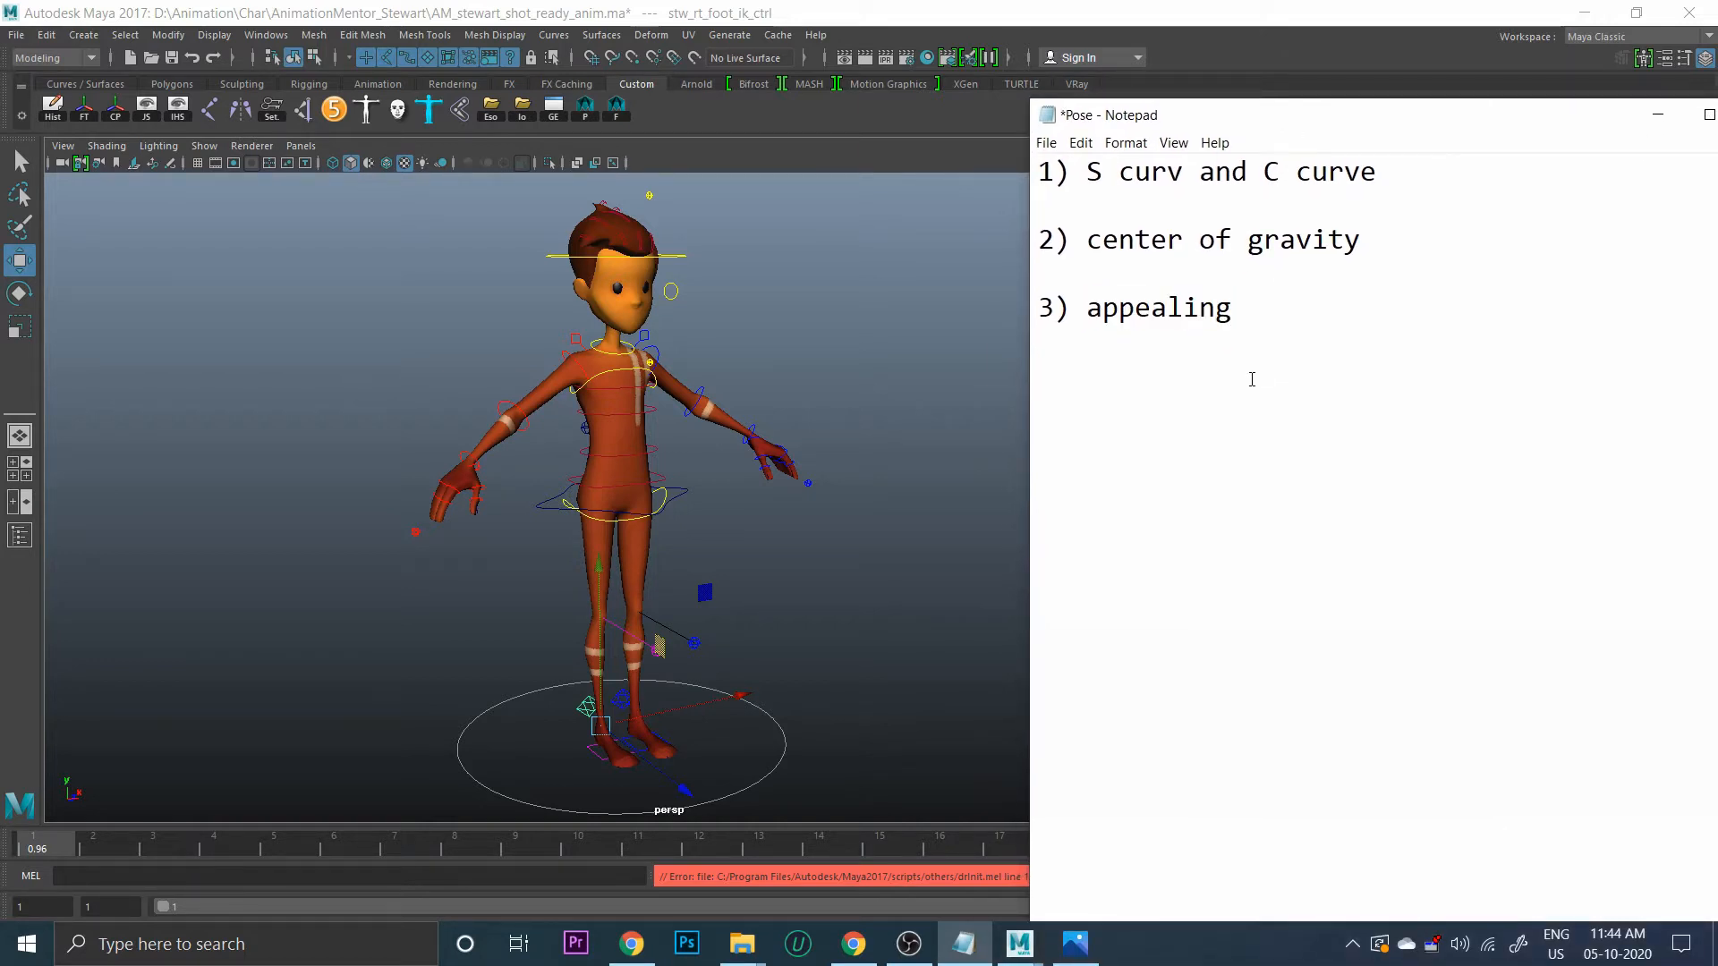
Switch to the Pose folder in File Explorer, maximize it, and open b1b54e22450647.56312e161a7d7.jpg maximized in Photos
click(741, 941)
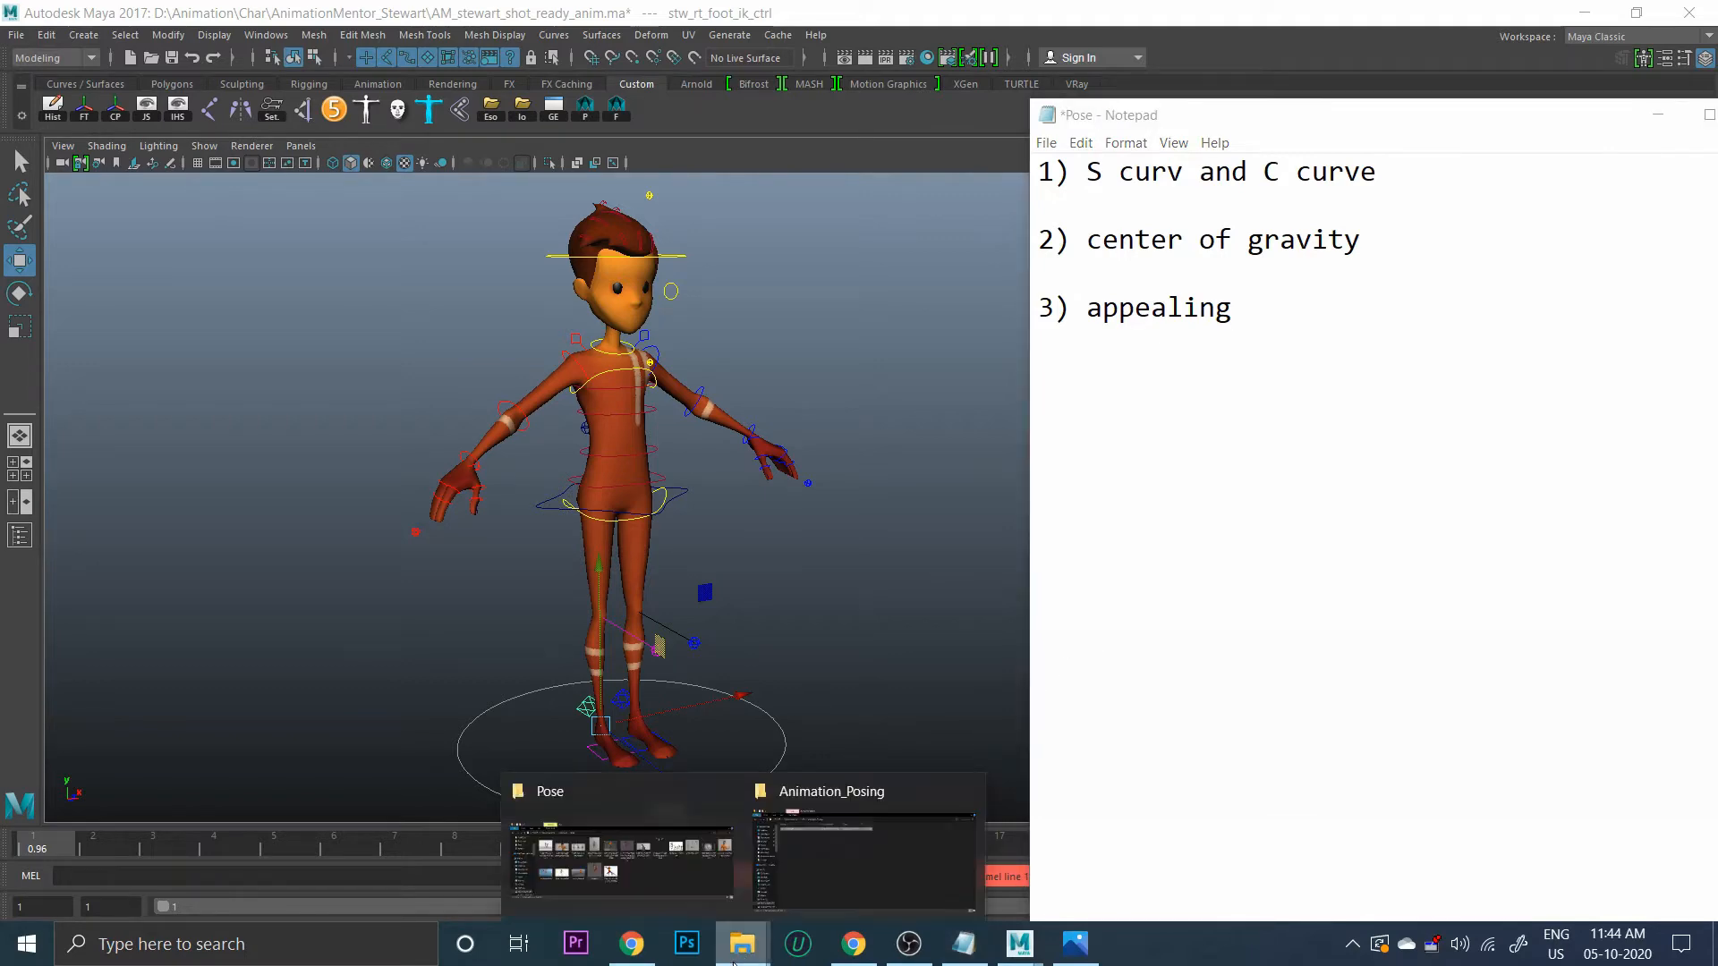
click(641, 854)
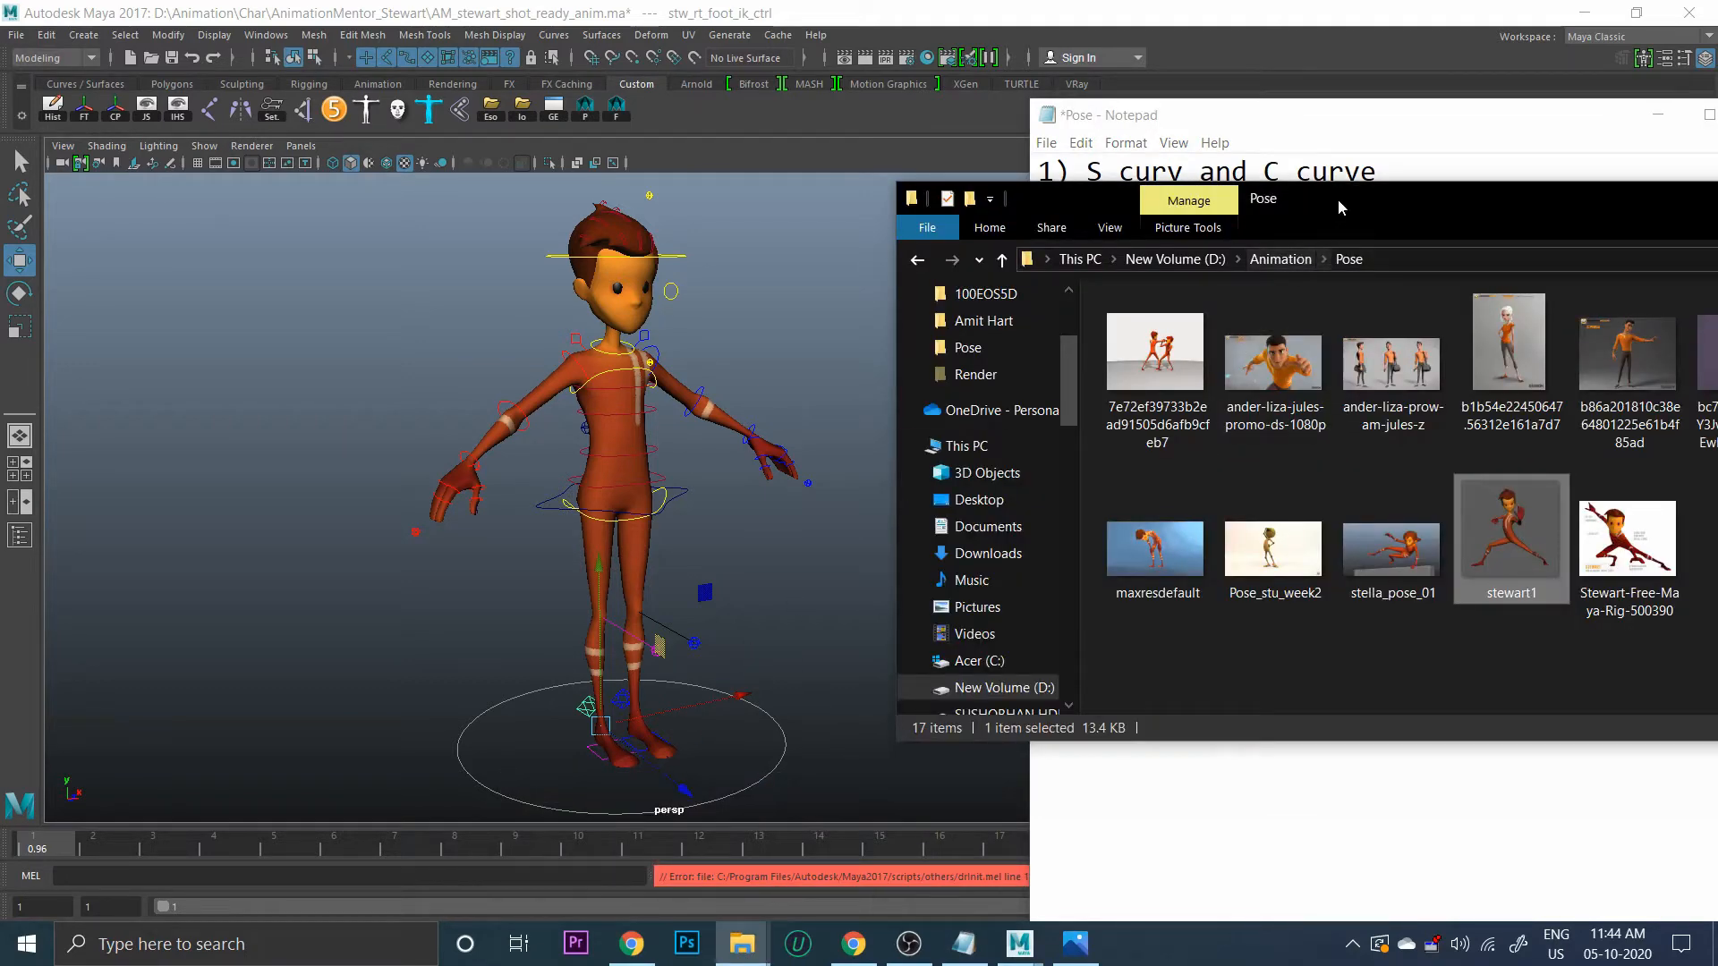
drag(1342, 209, 494, 0)
click(260, 179)
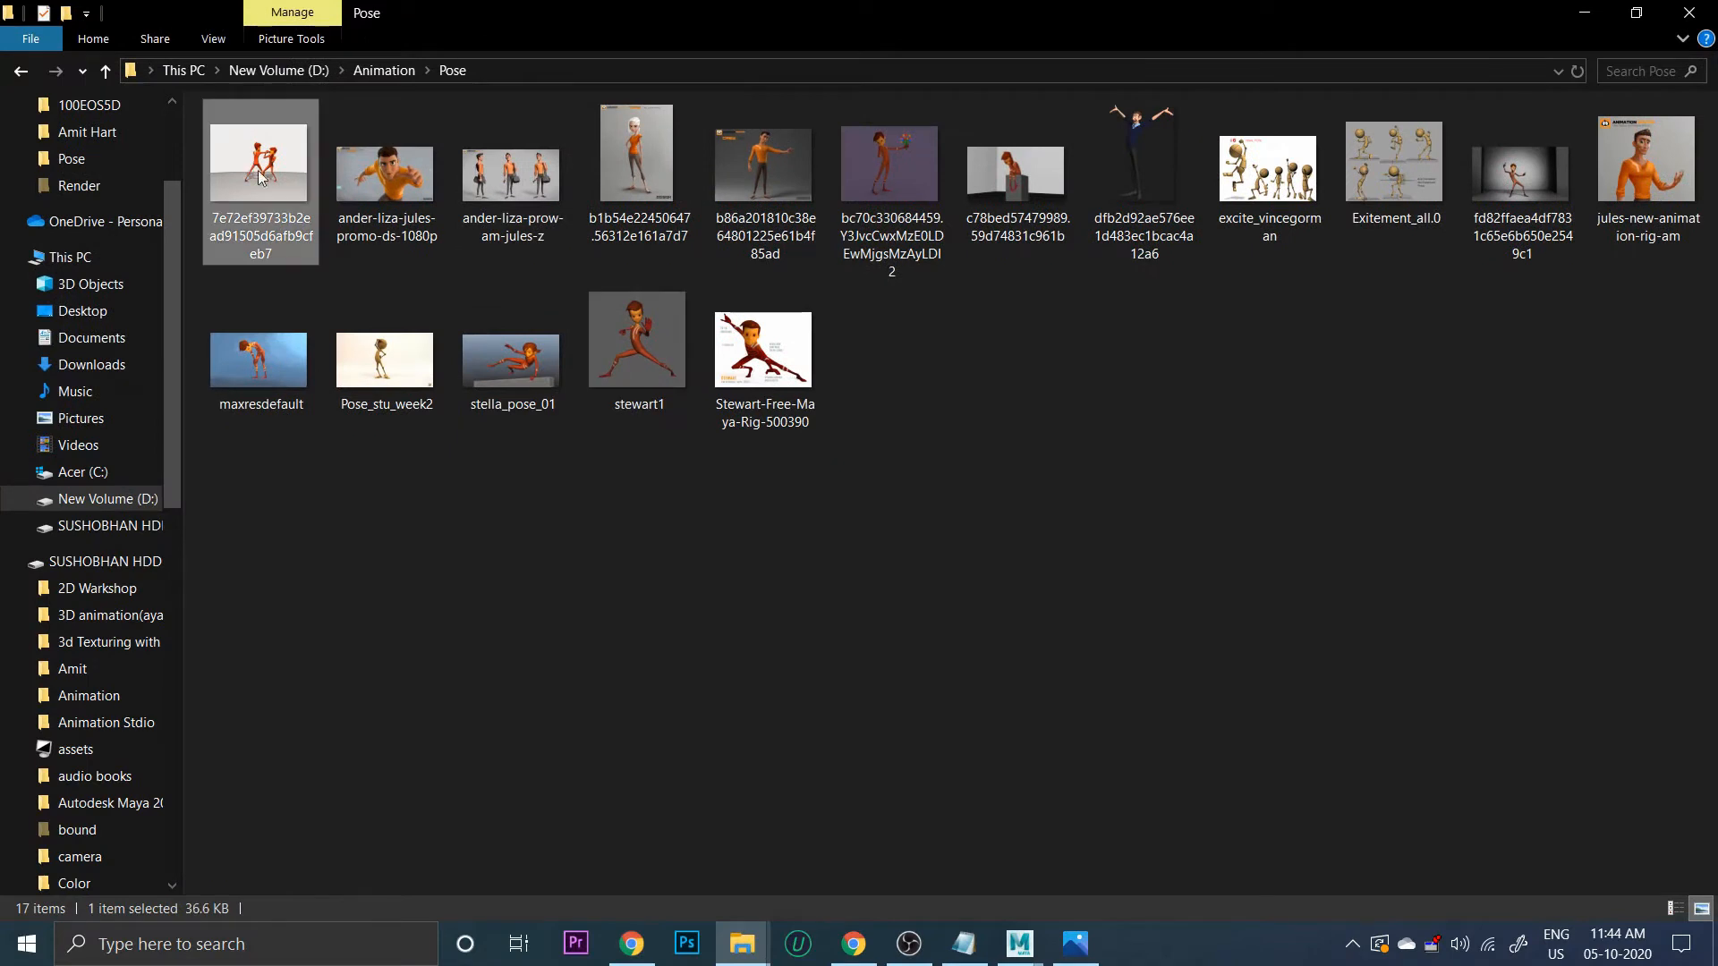
click(656, 151)
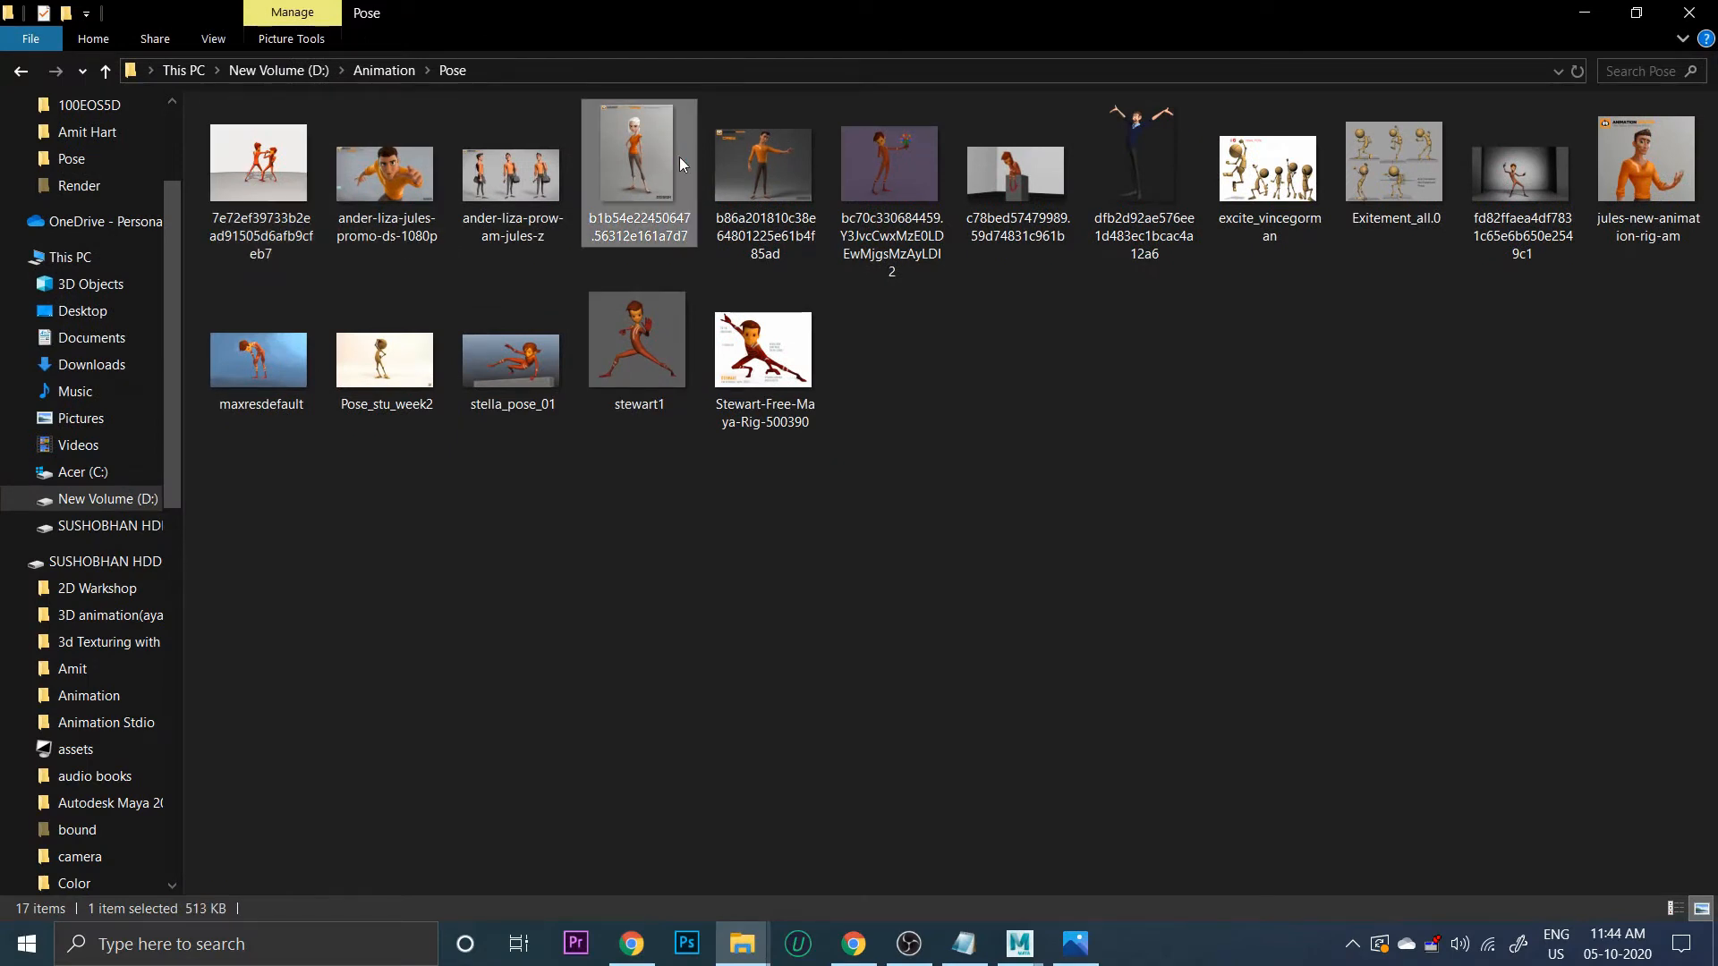
double_click(679, 158)
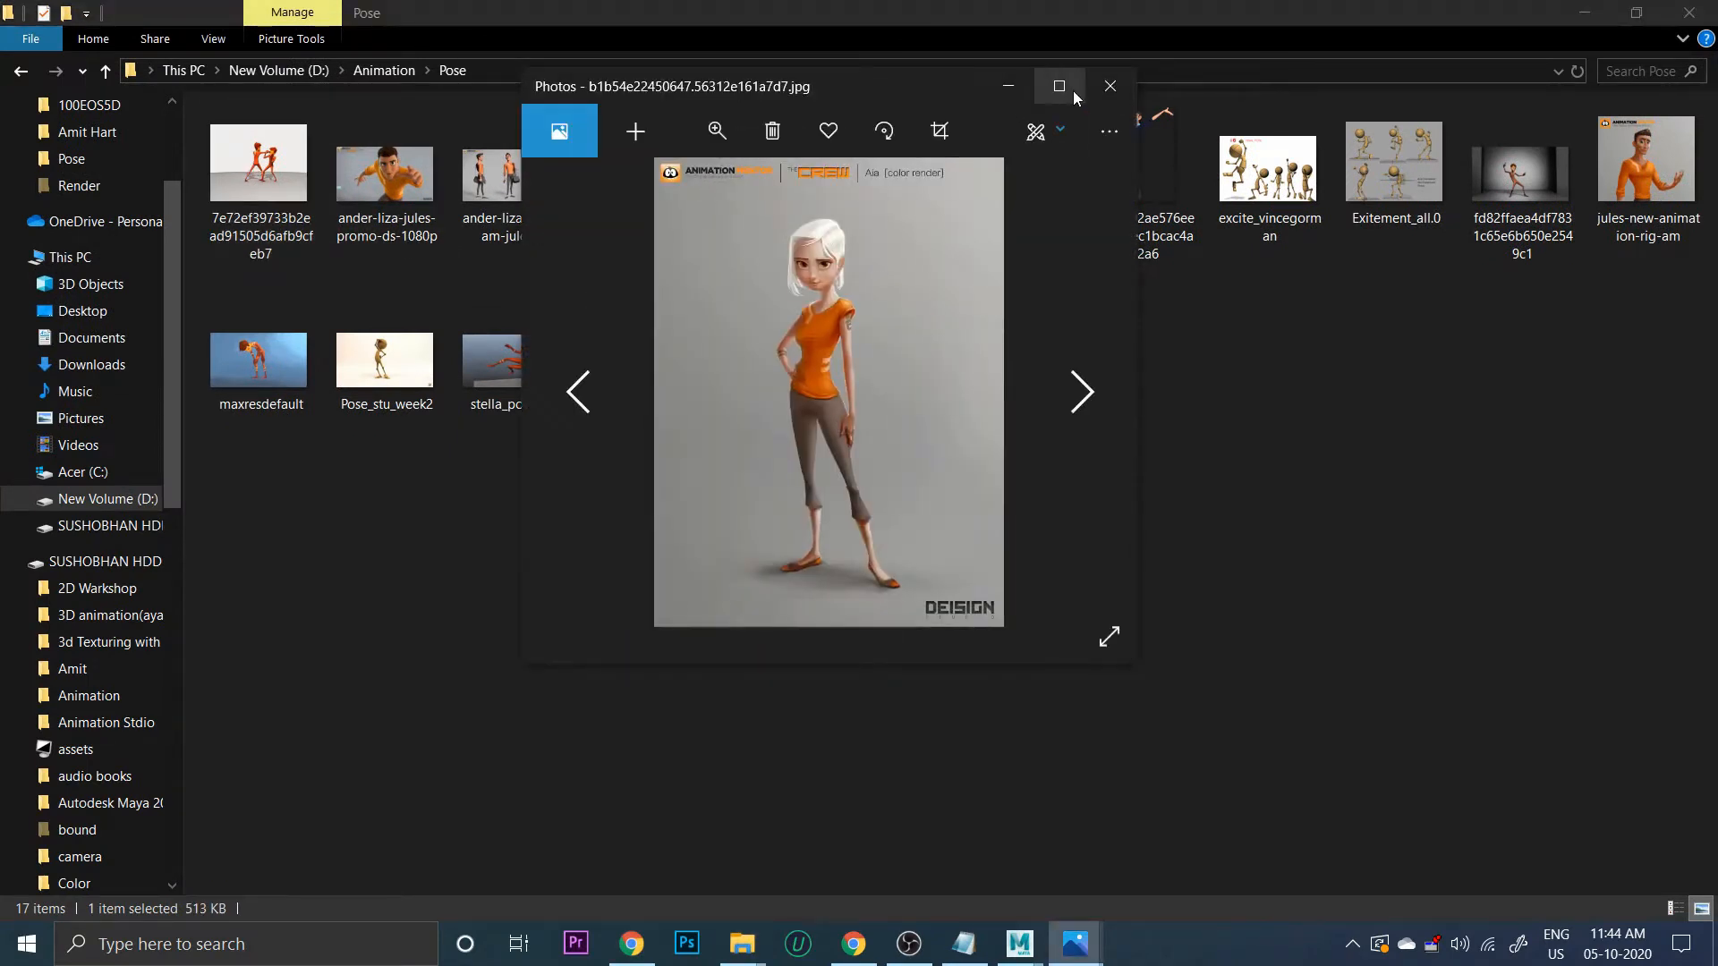
click(1072, 90)
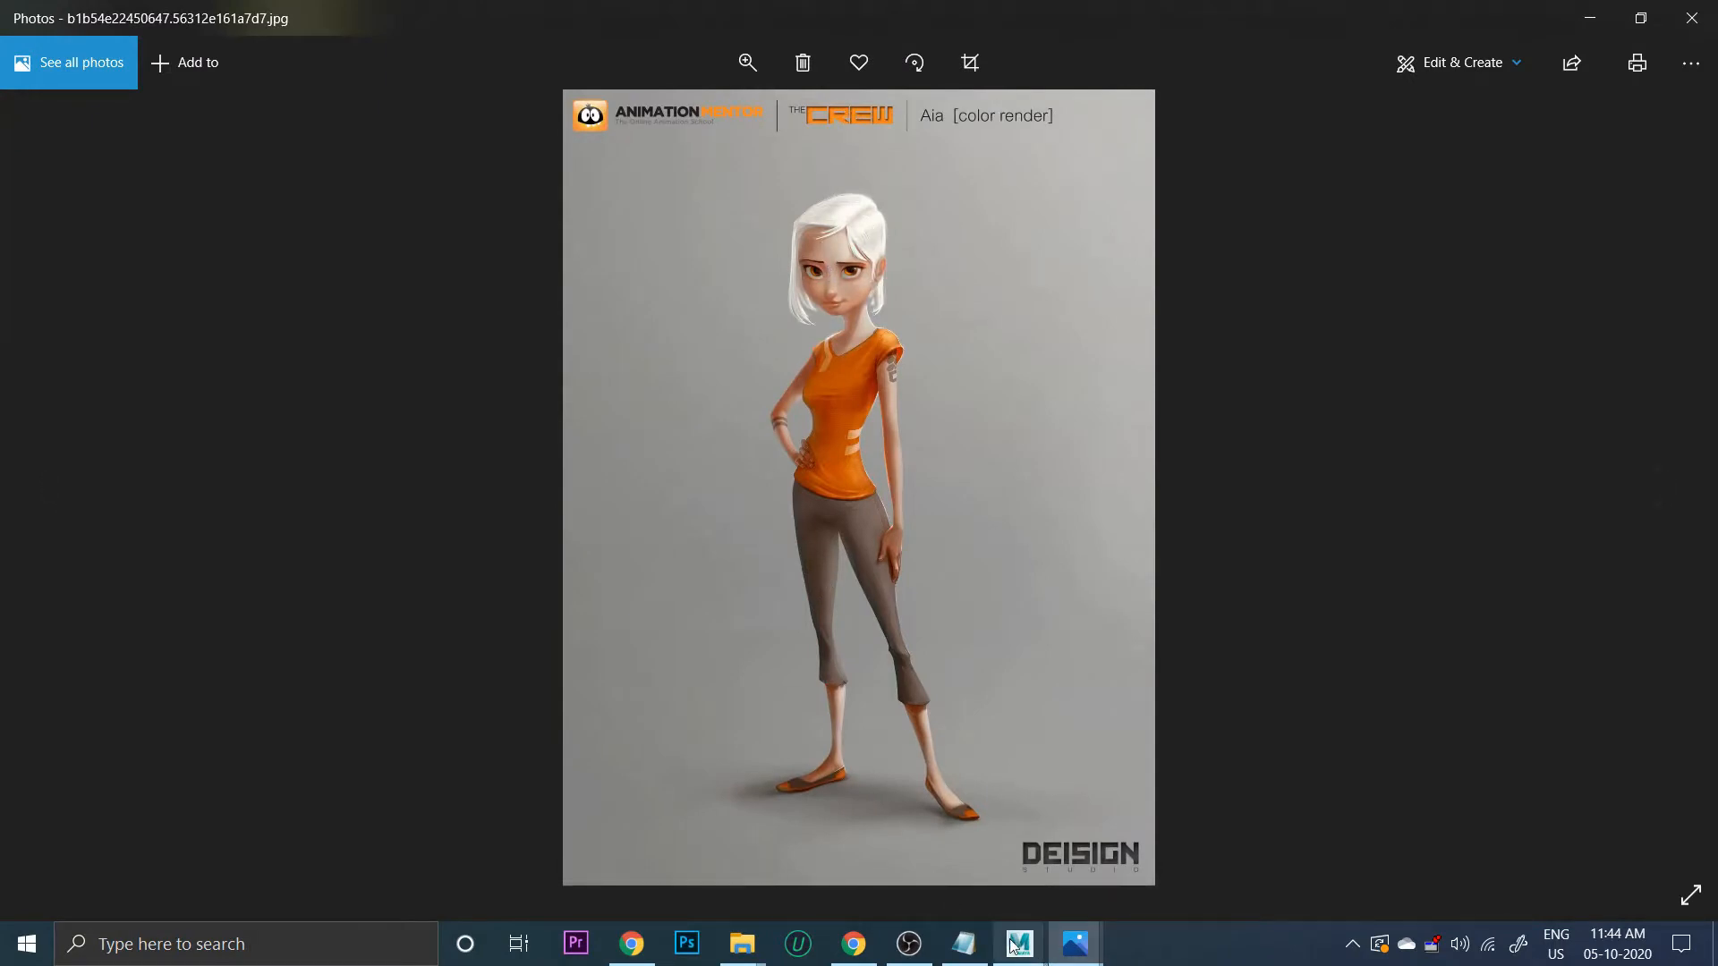
Bring up the Pose notes in Notepad, highlight "S curv and C curve" and its "C curve" part, and minimize the notes
click(963, 944)
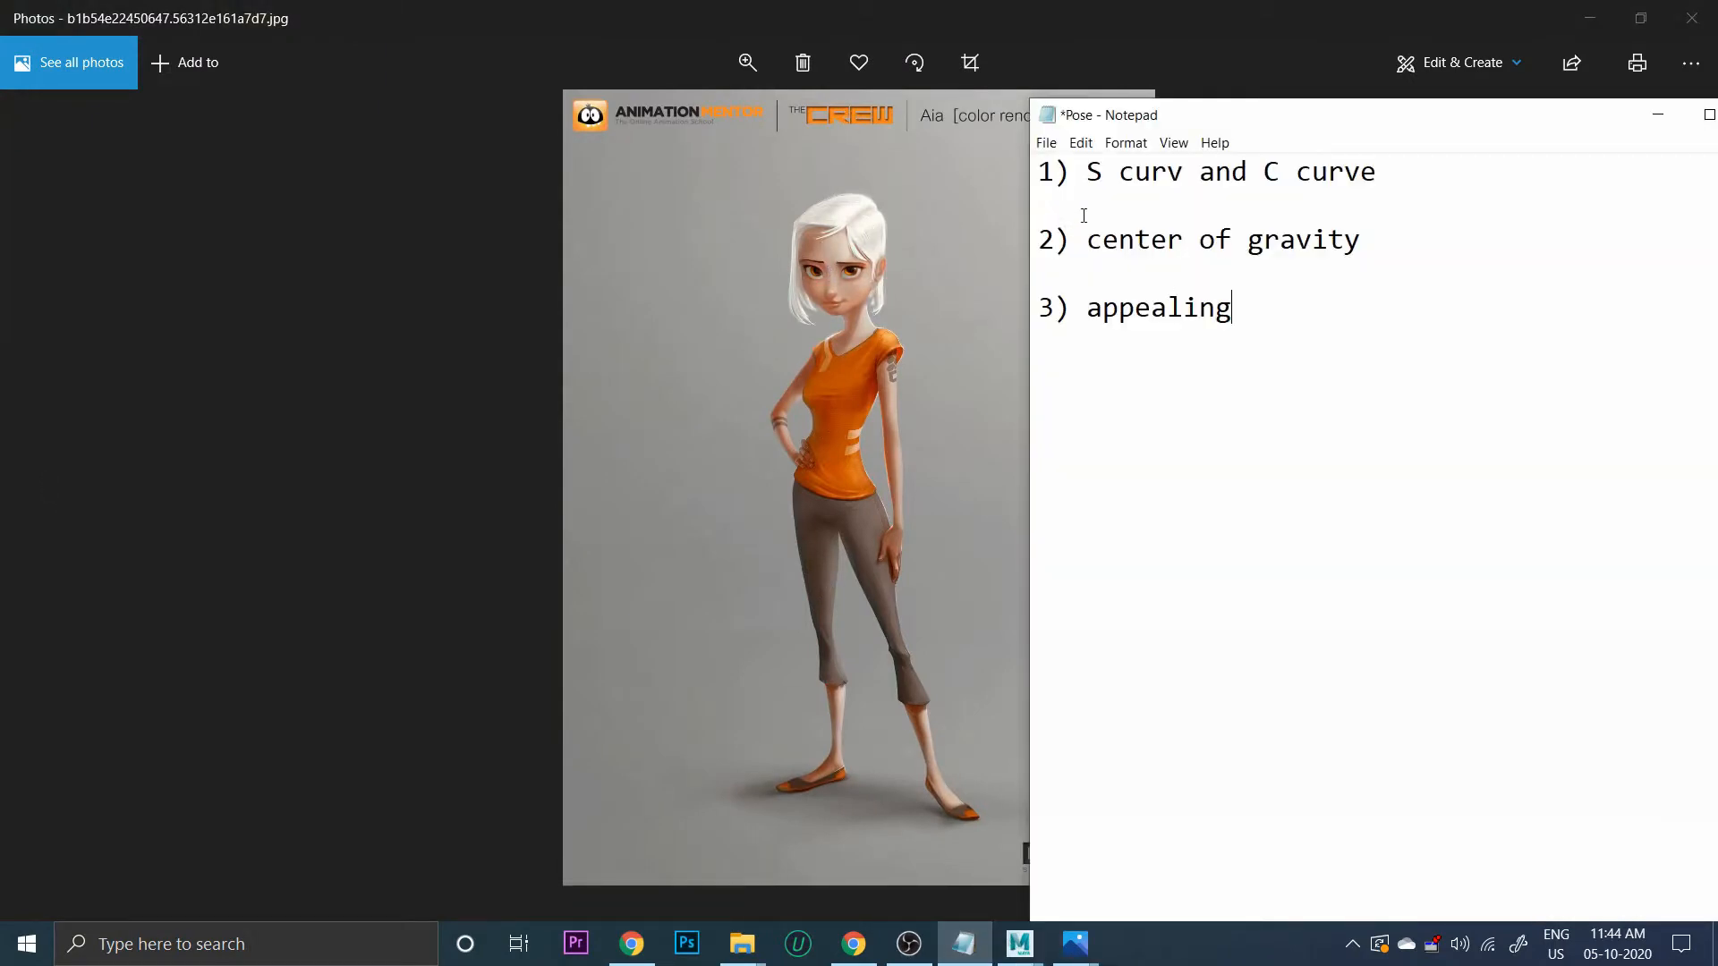
drag(1084, 173, 1367, 171)
click(1281, 191)
drag(1263, 172, 1397, 169)
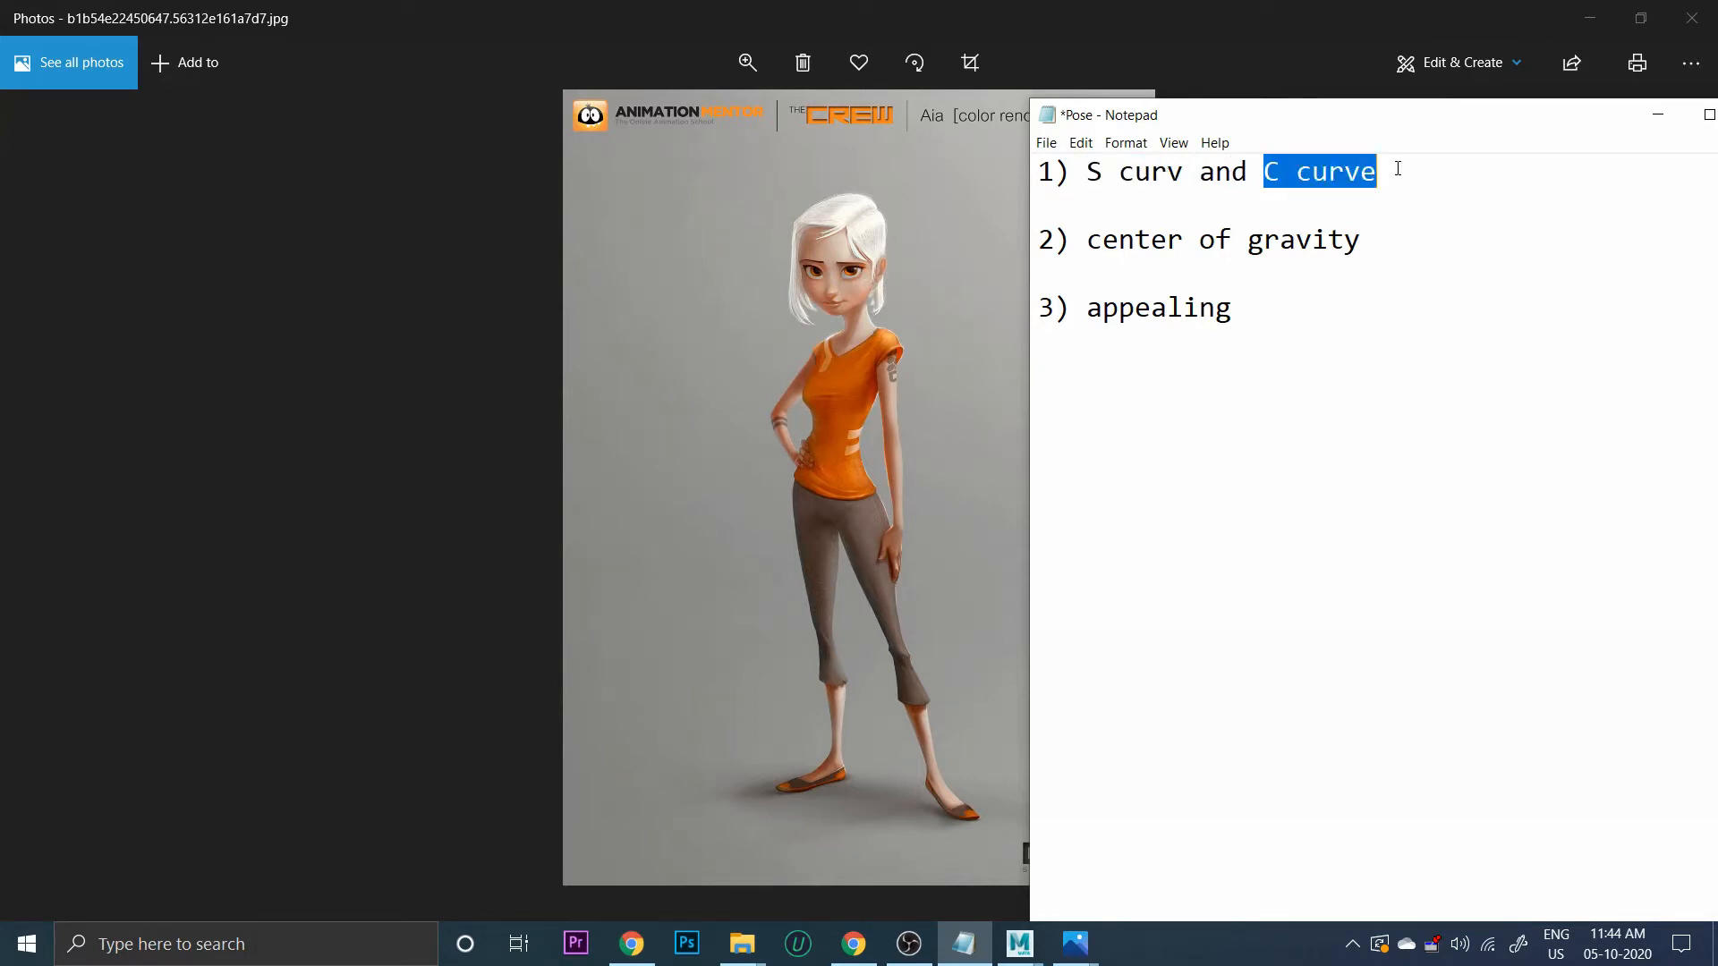
drag(1334, 112, 1276, 128)
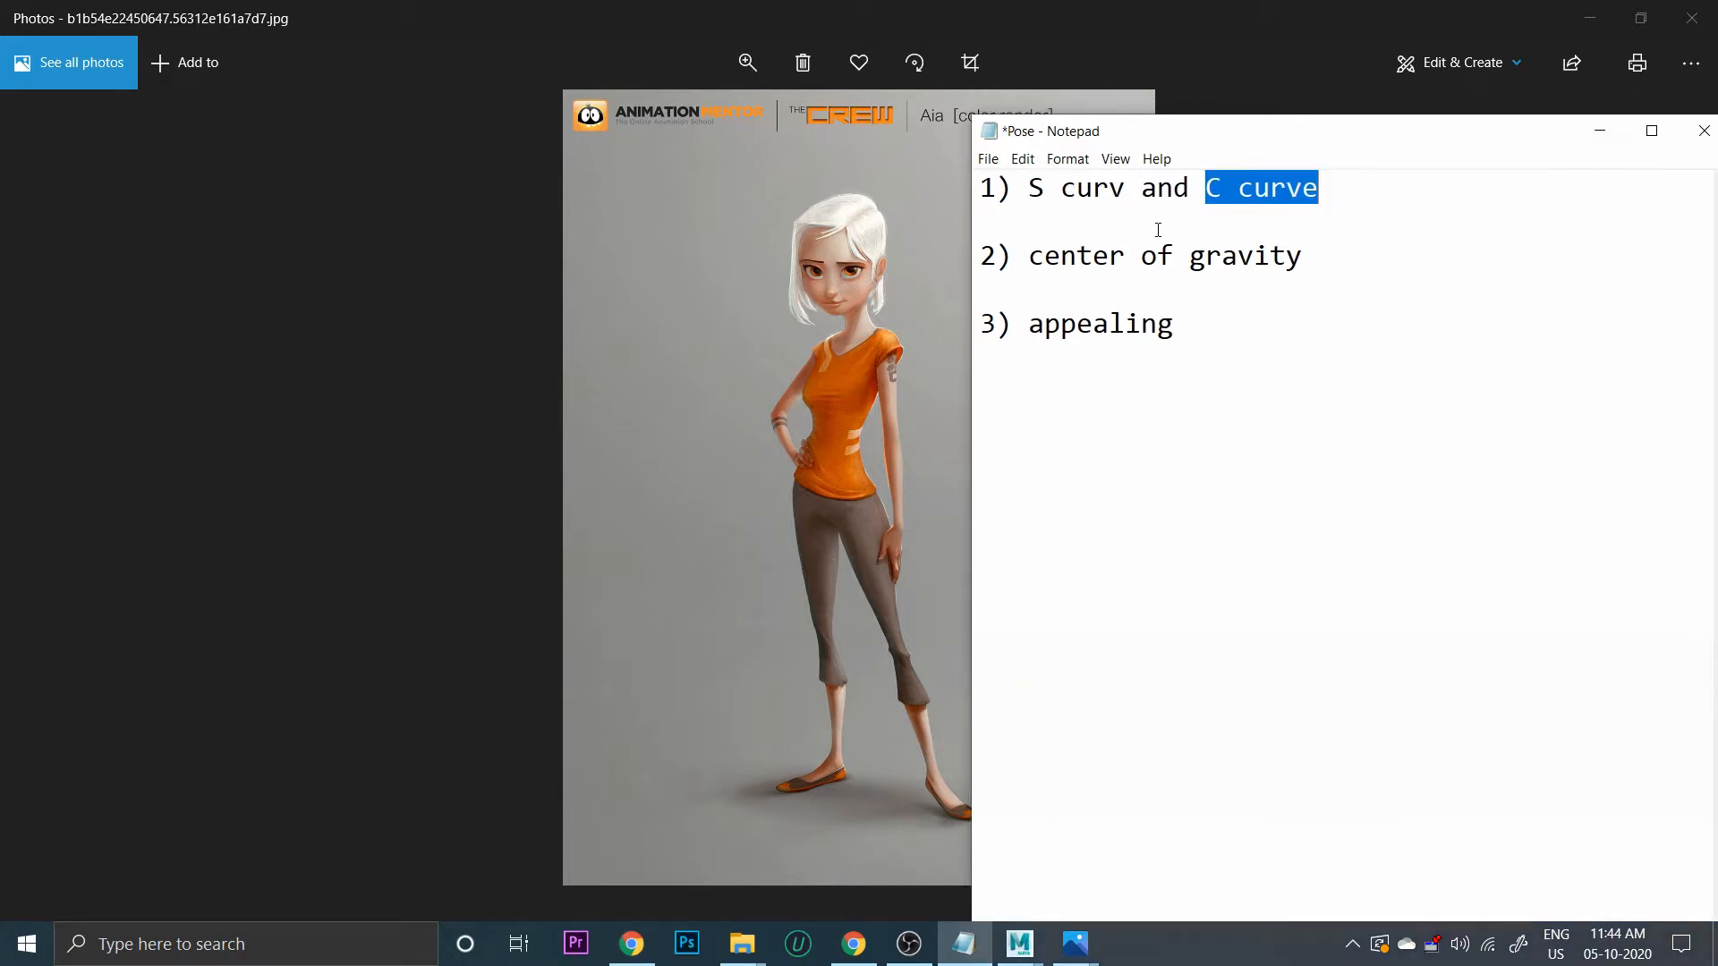
click(1600, 132)
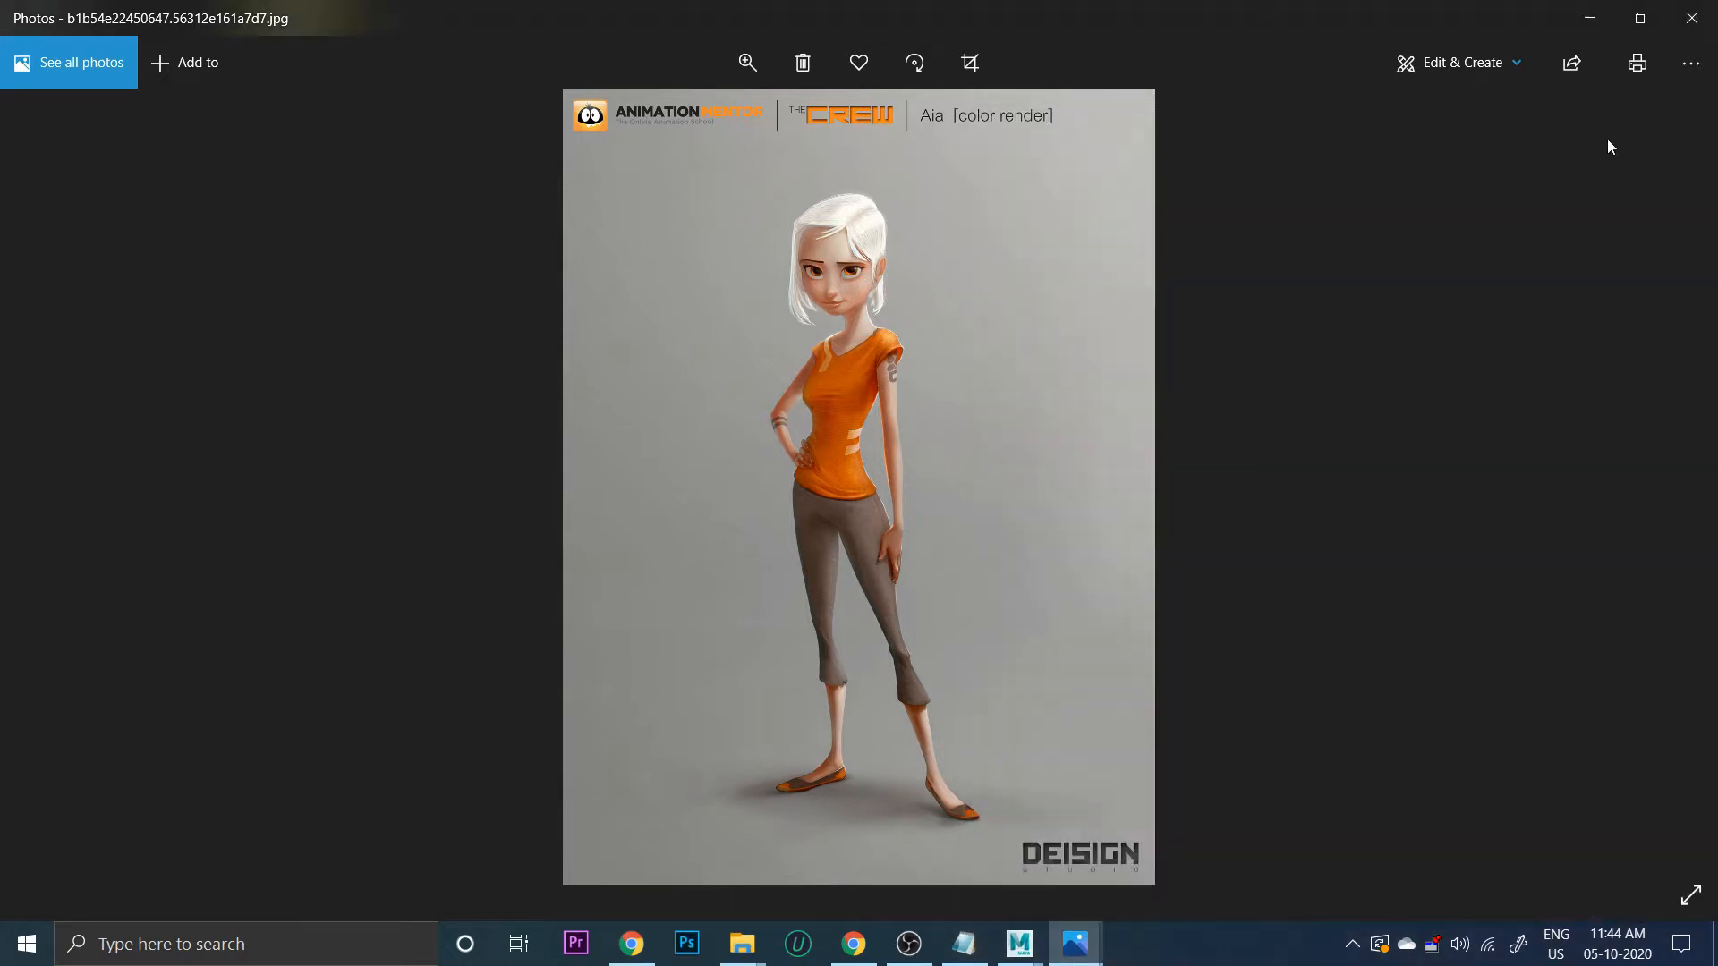
Draw an S-shaped line of action from the white-haired character's head down to her feet, and discard the drawing
click(1502, 75)
click(1380, 177)
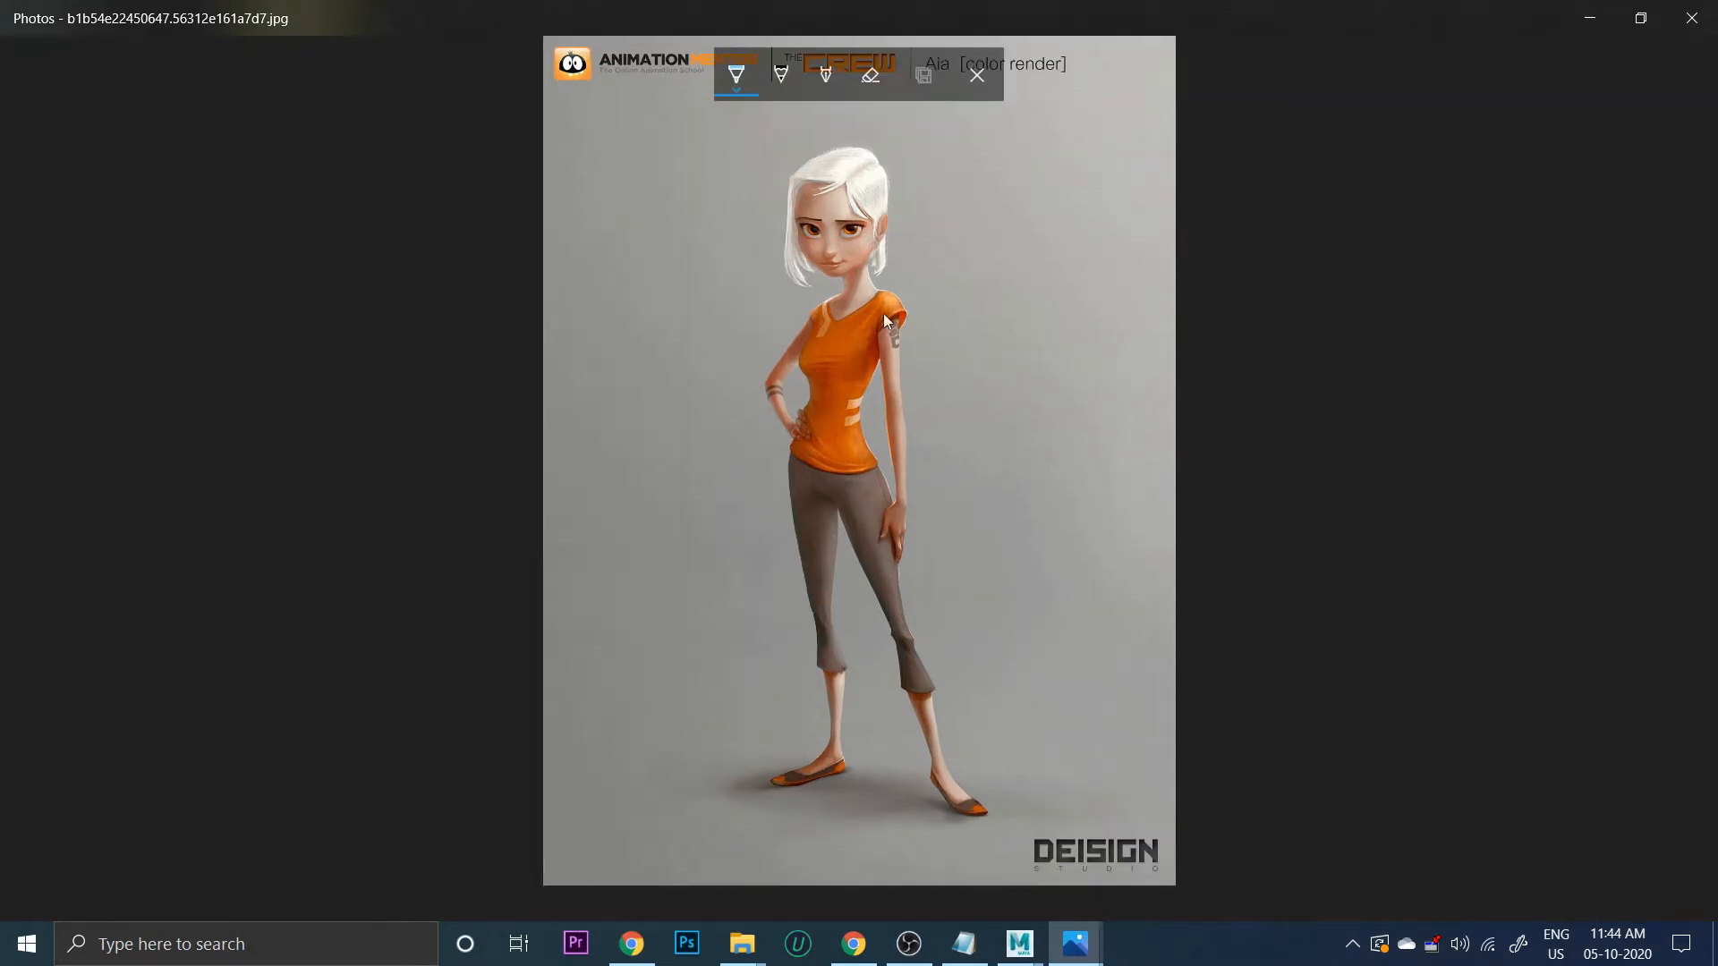
drag(818, 181, 839, 268)
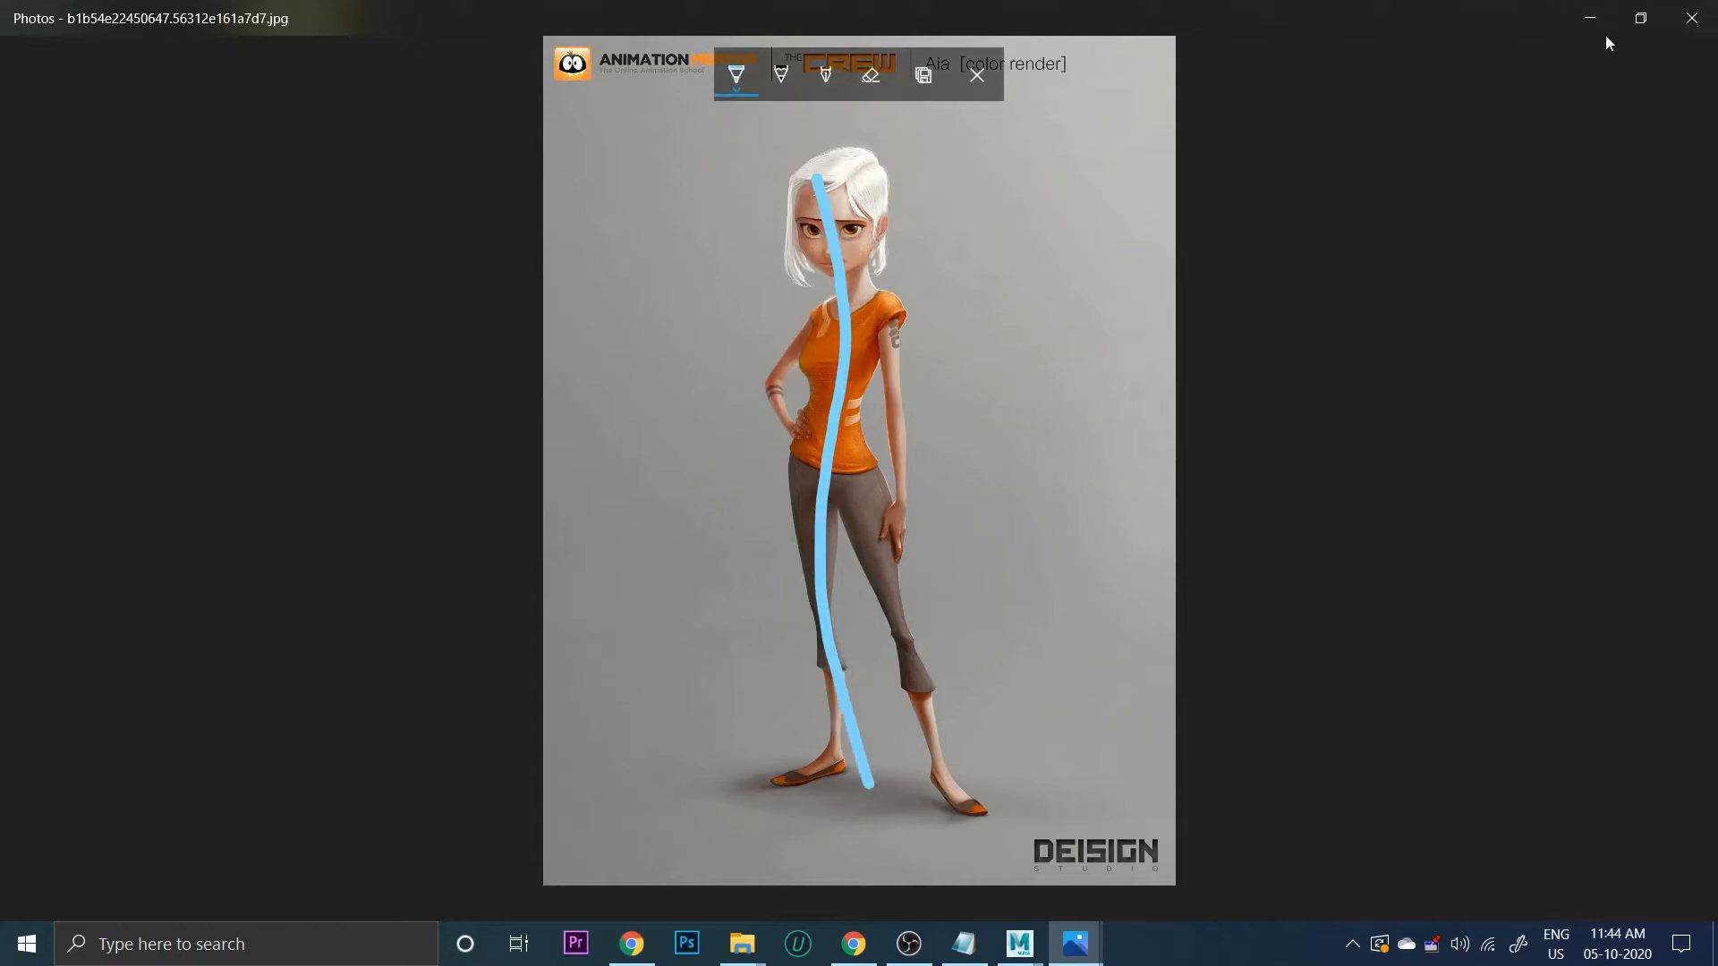
click(976, 76)
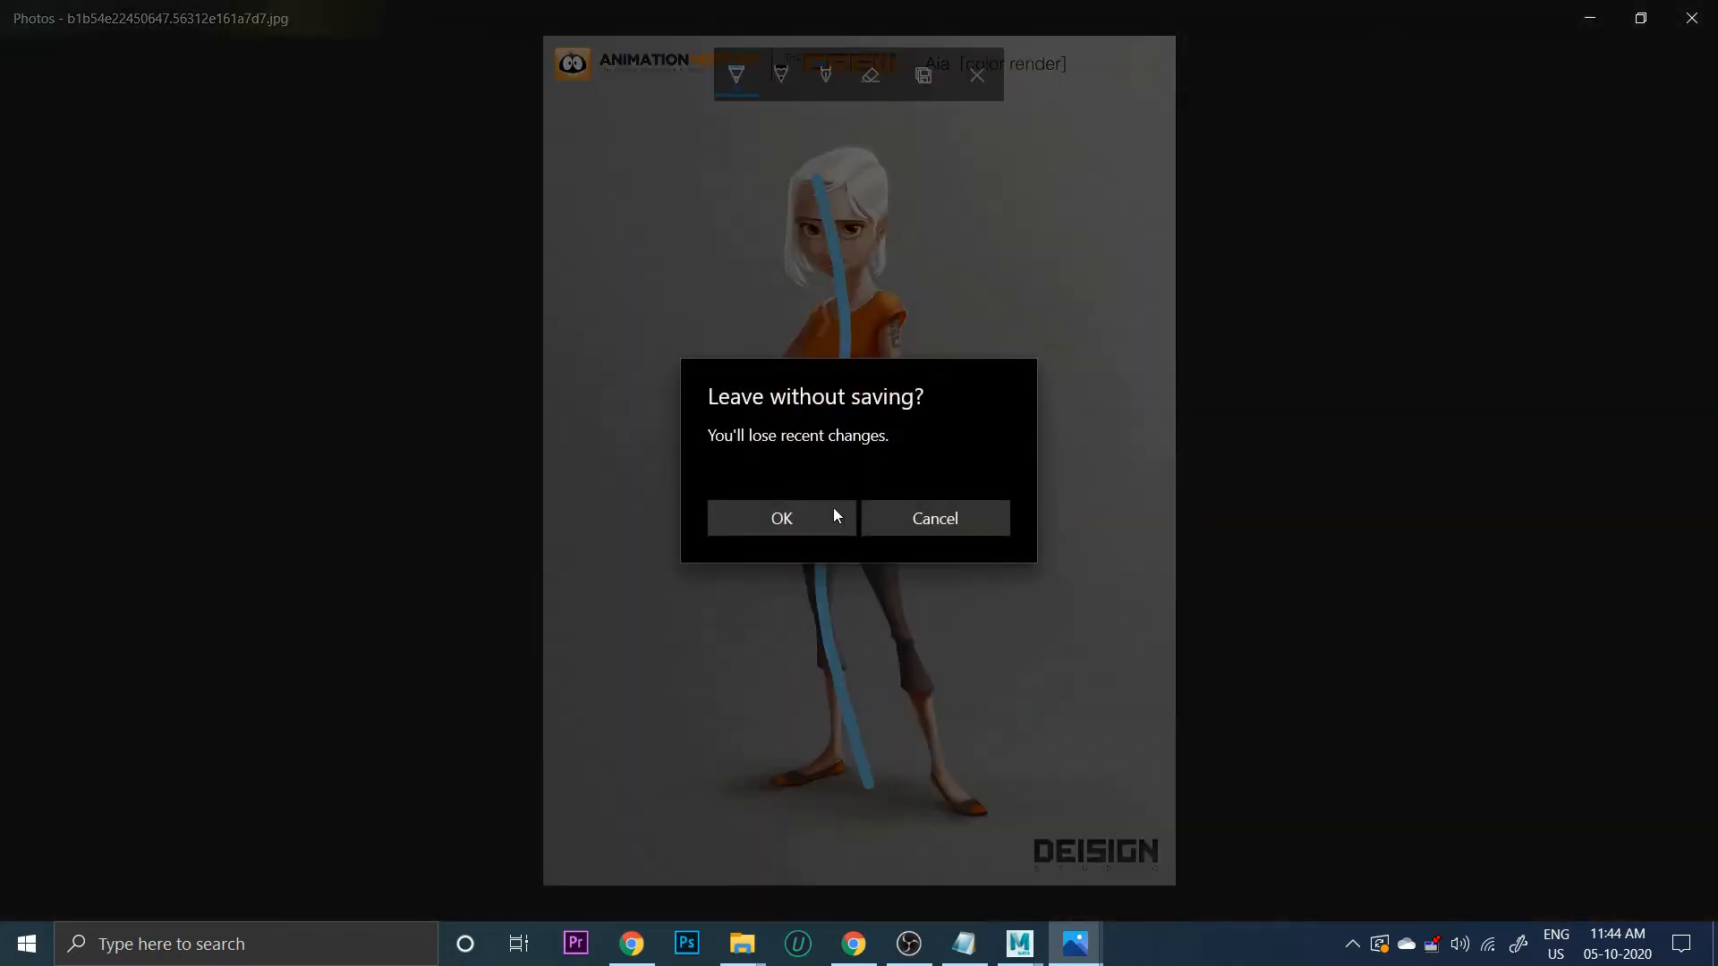
click(834, 507)
Go to the next image, draw the line of action from Jules's head to his ankle, and close the image without saving
click(1656, 474)
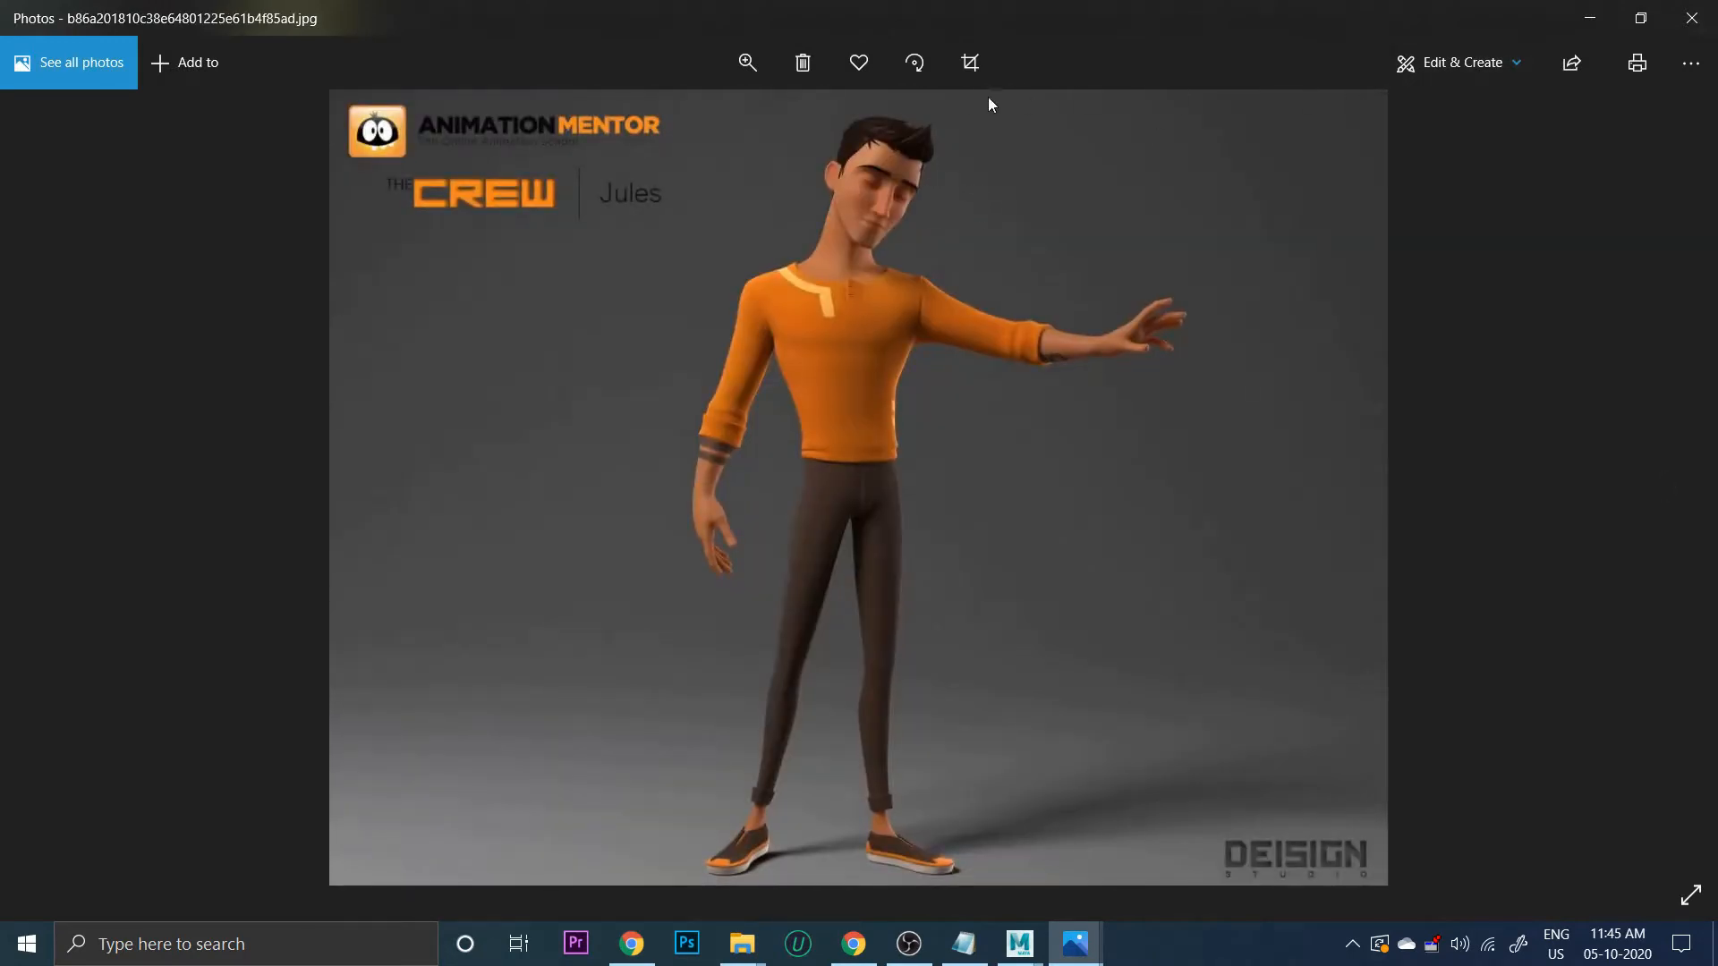
click(1454, 61)
click(1430, 183)
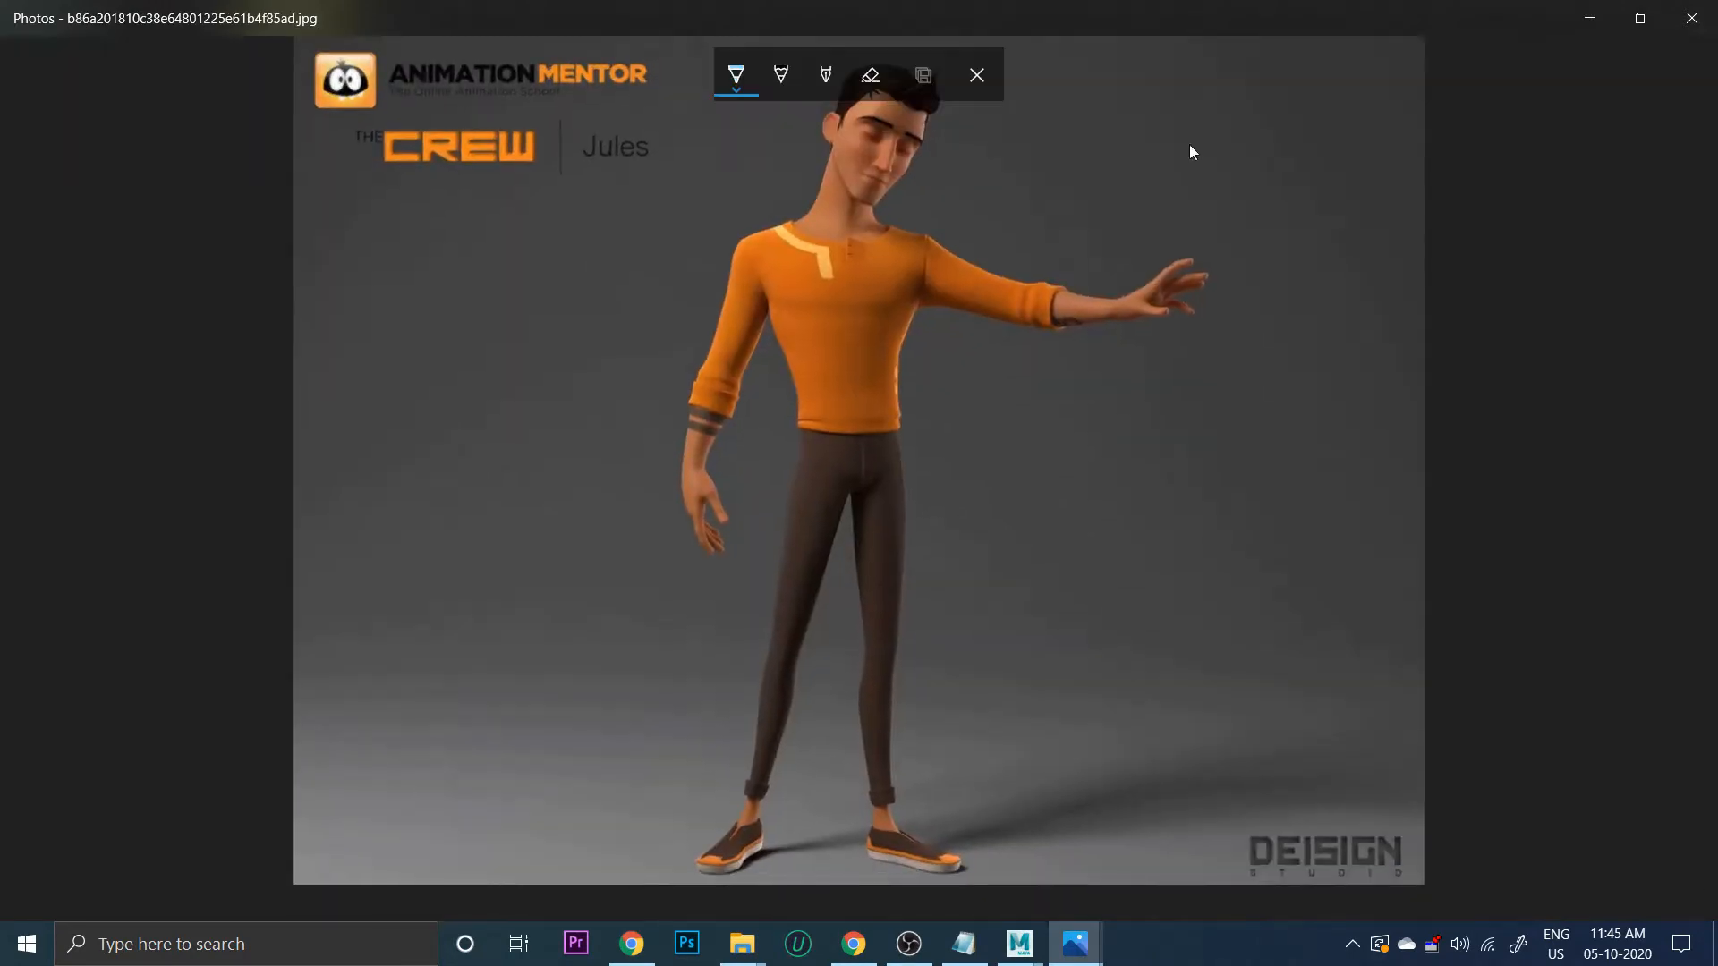
mouse_move(894, 120)
mouse_down()
mouse_move(854, 181)
mouse_move(835, 475)
mouse_move(792, 713)
mouse_up()
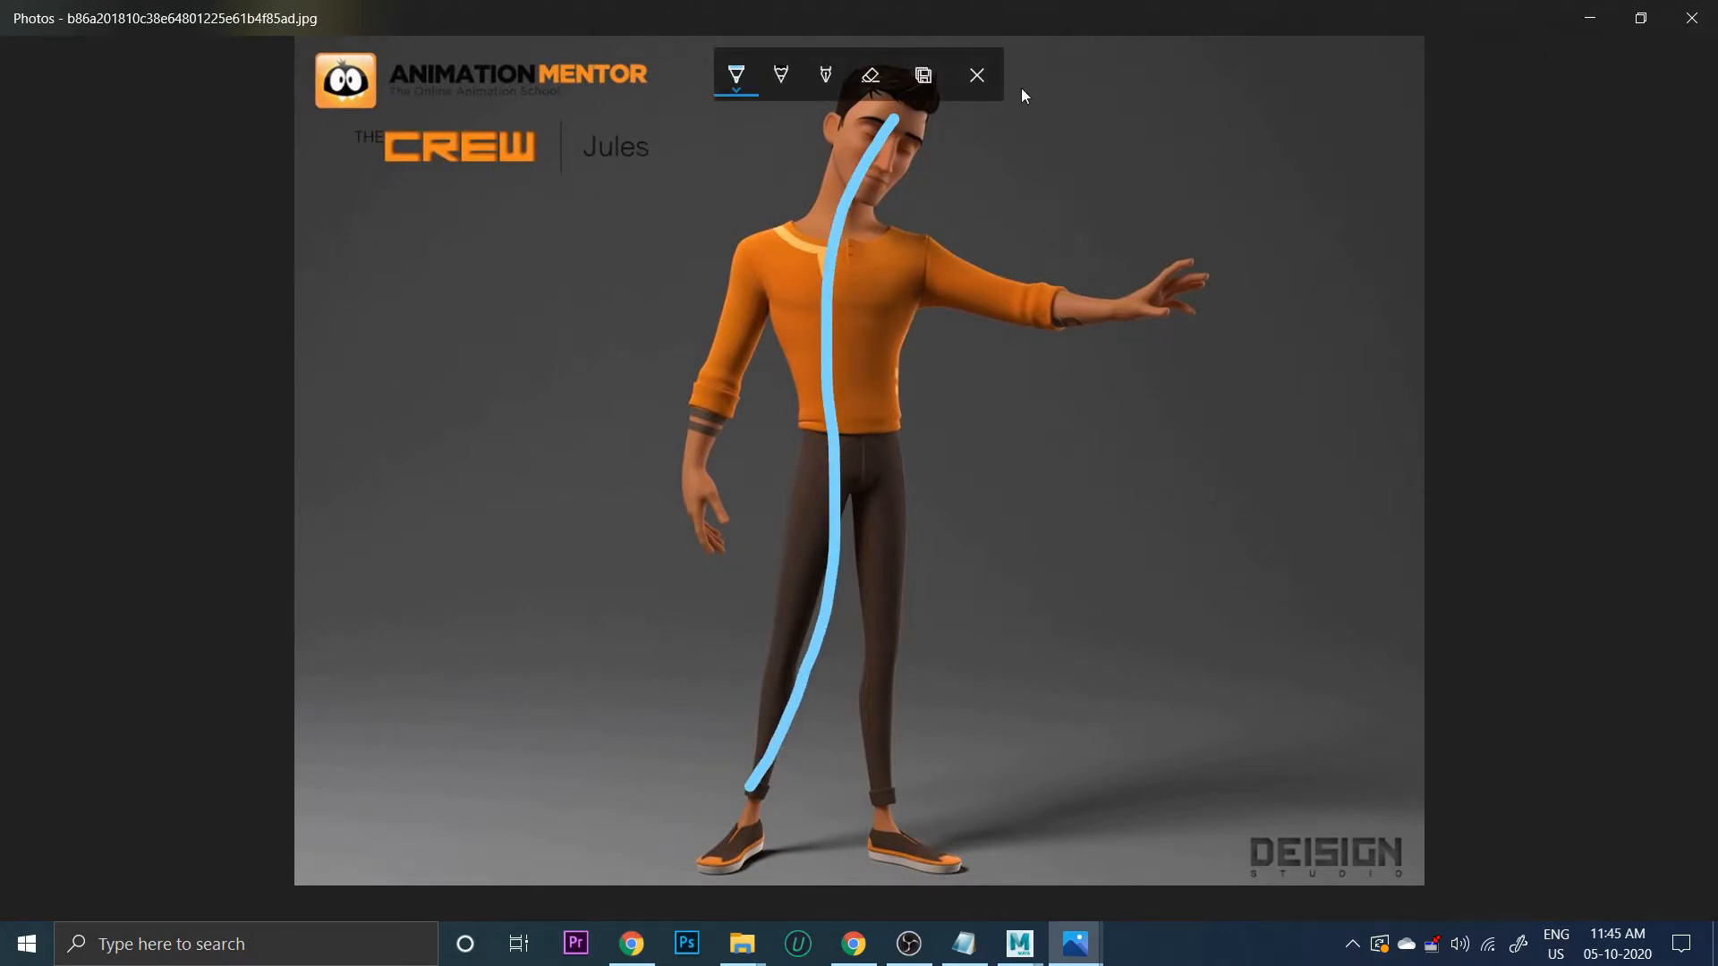
key(alt+F4)
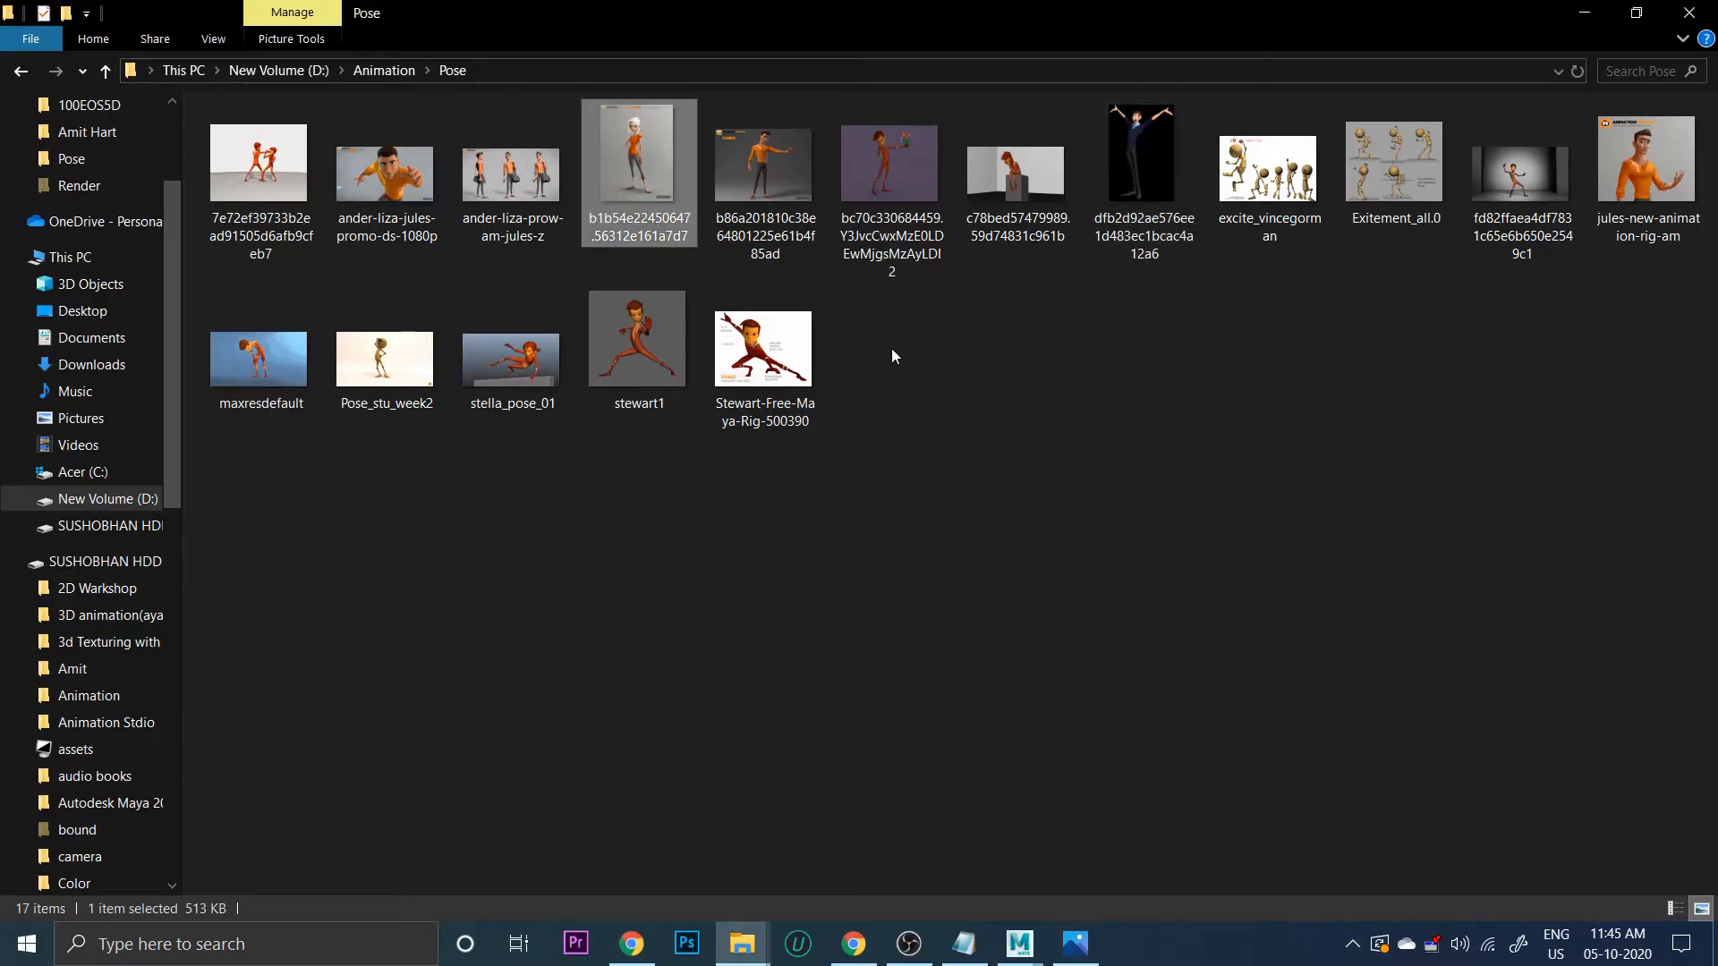
Open the image of the character holding flowers, draw a C-shaped line of action from head to foot, and close it without saving
double_click(911, 173)
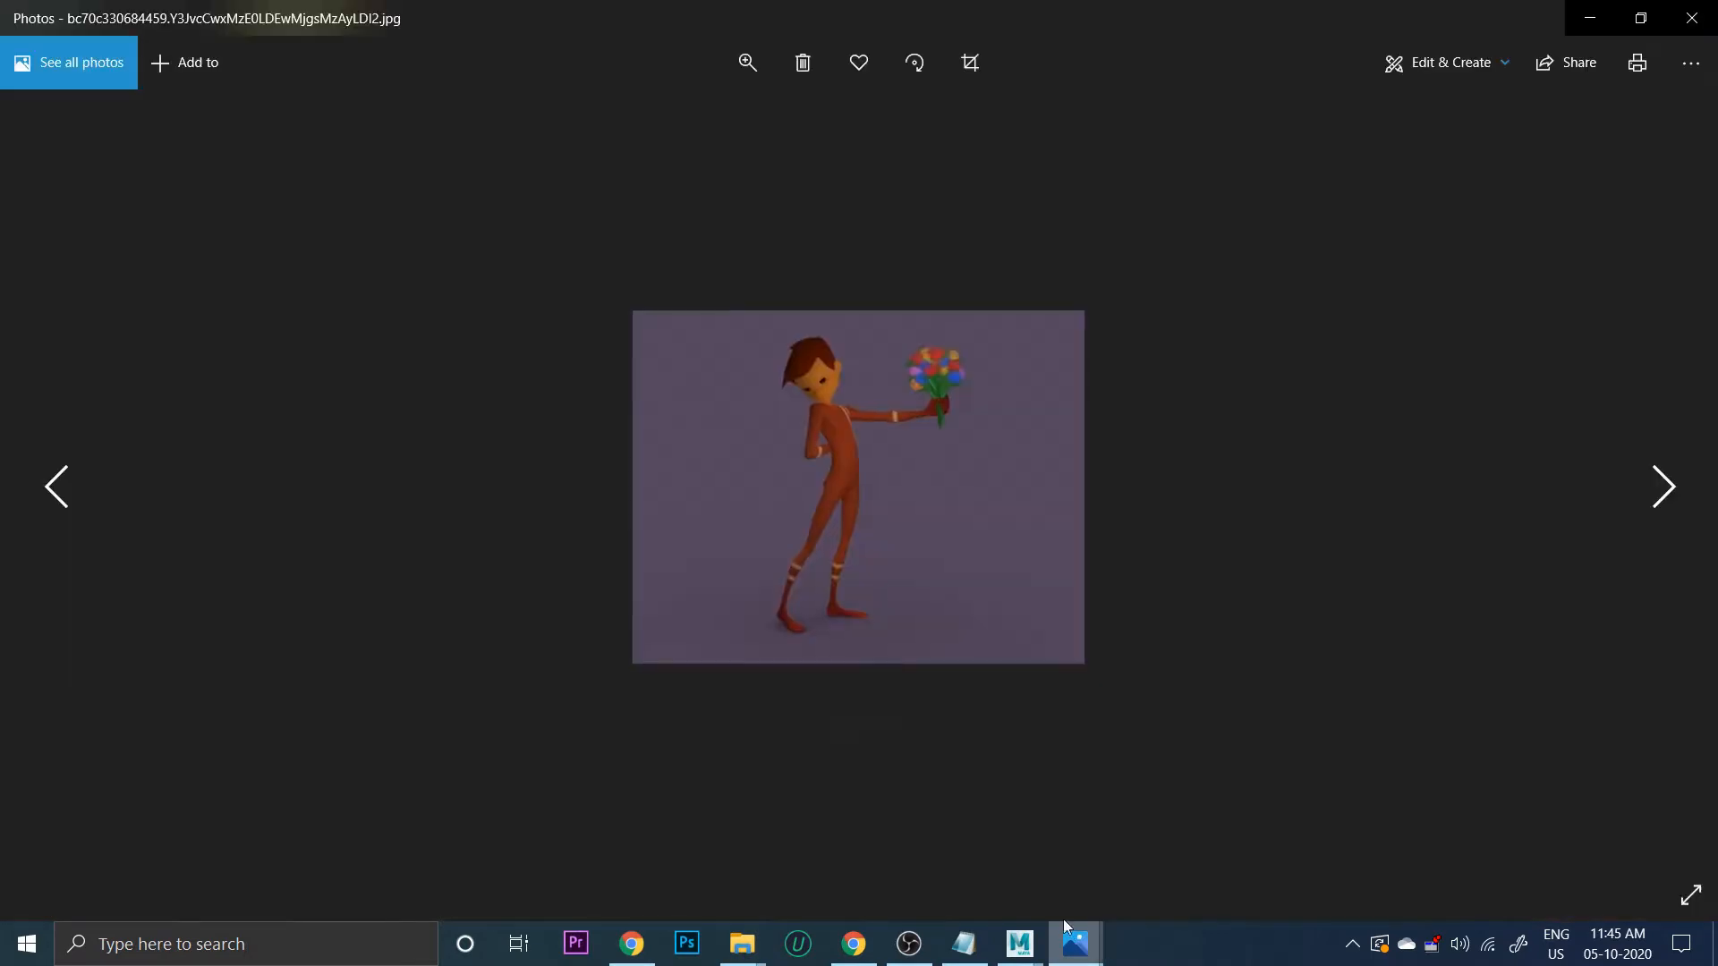
click(1470, 78)
click(1370, 172)
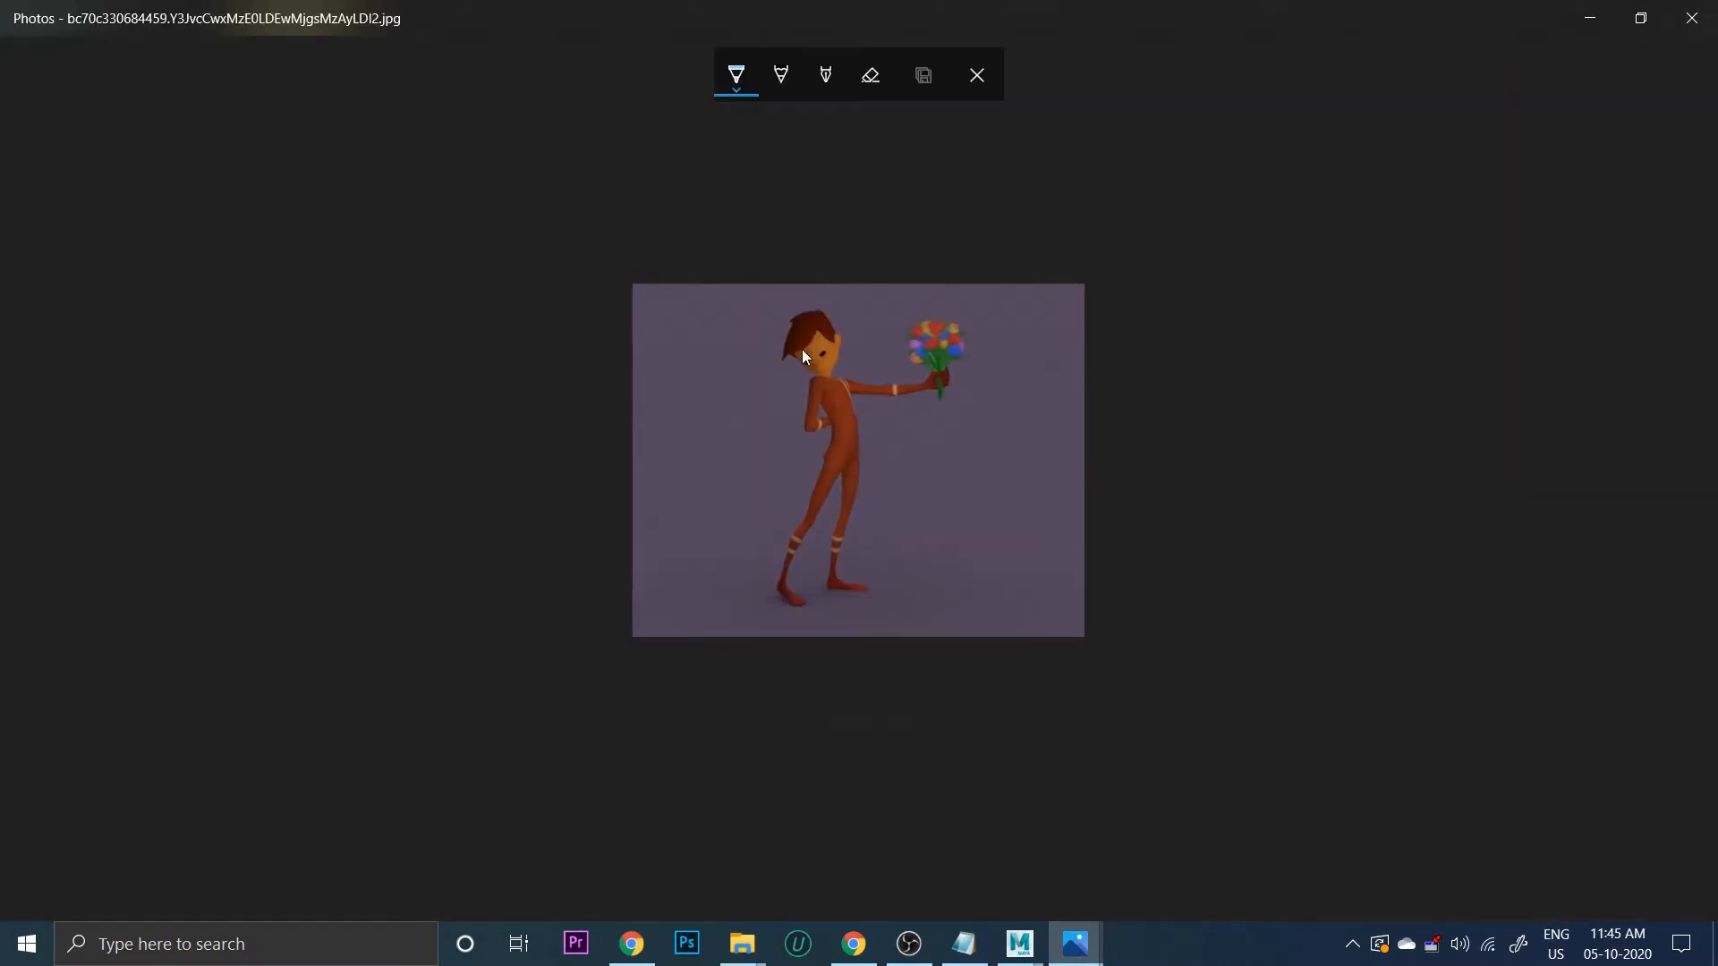
drag(792, 333, 837, 445)
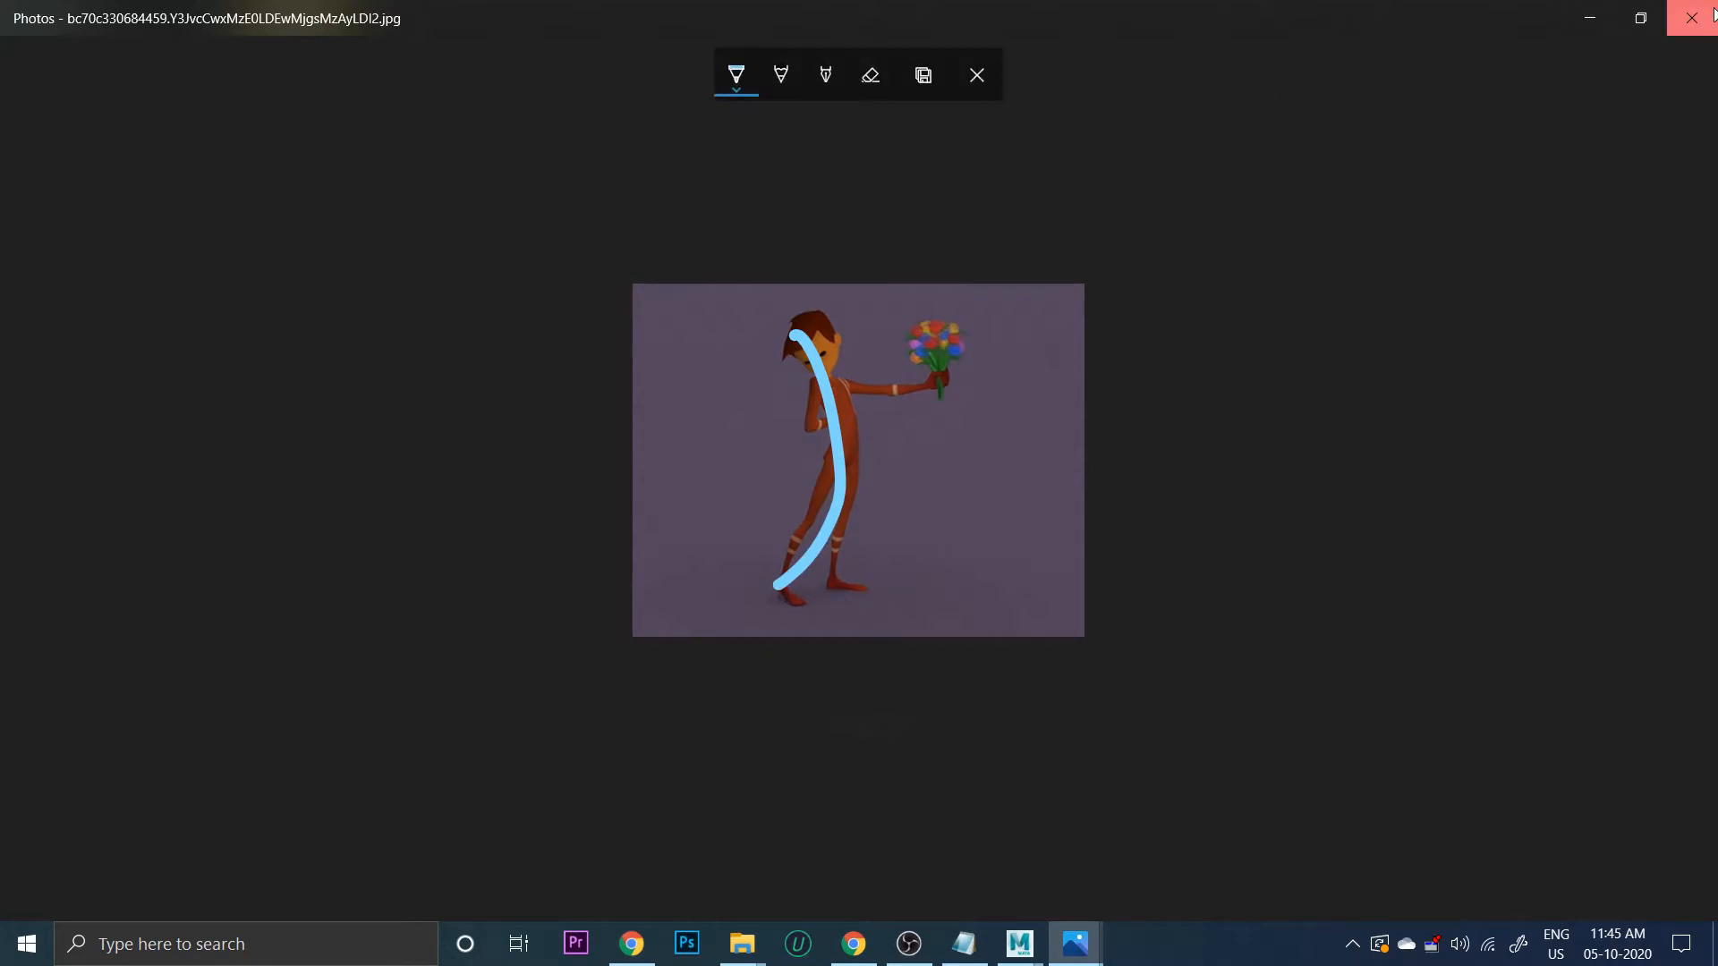
click(1692, 18)
Open Stewart-Free-Maya-Rig-500390.jpg, draw a curved line of action from the head toward the outstretched foot, discard the drawing and close the image
double_click(762, 345)
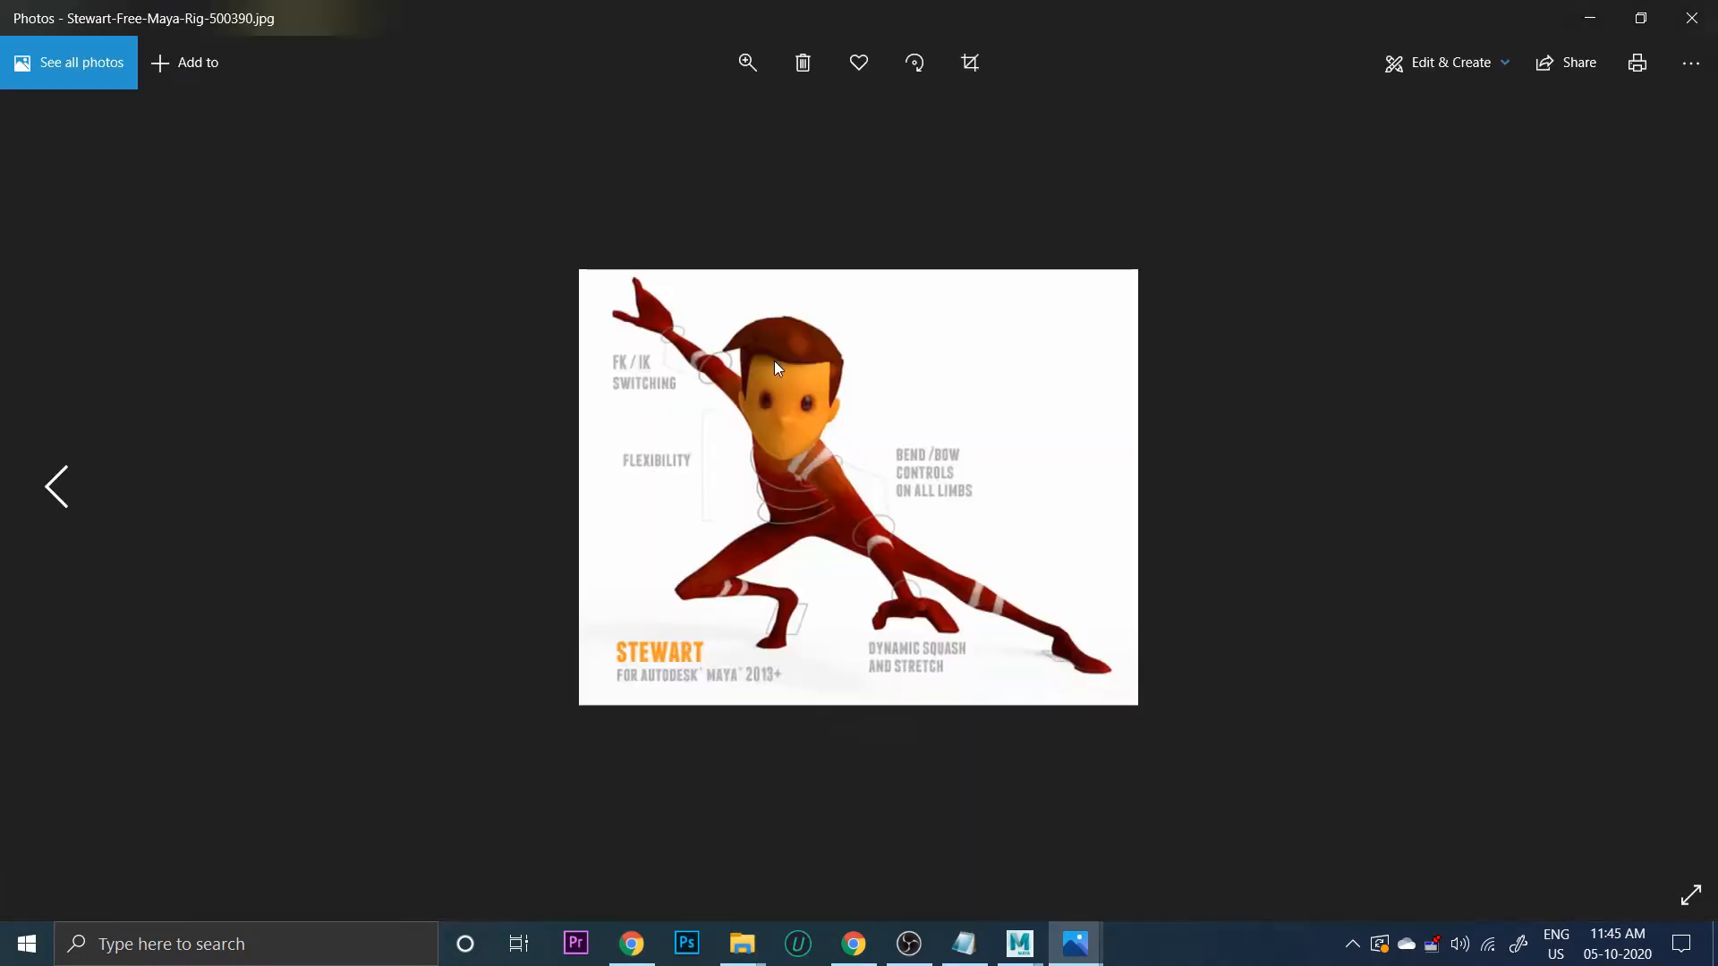
click(1478, 79)
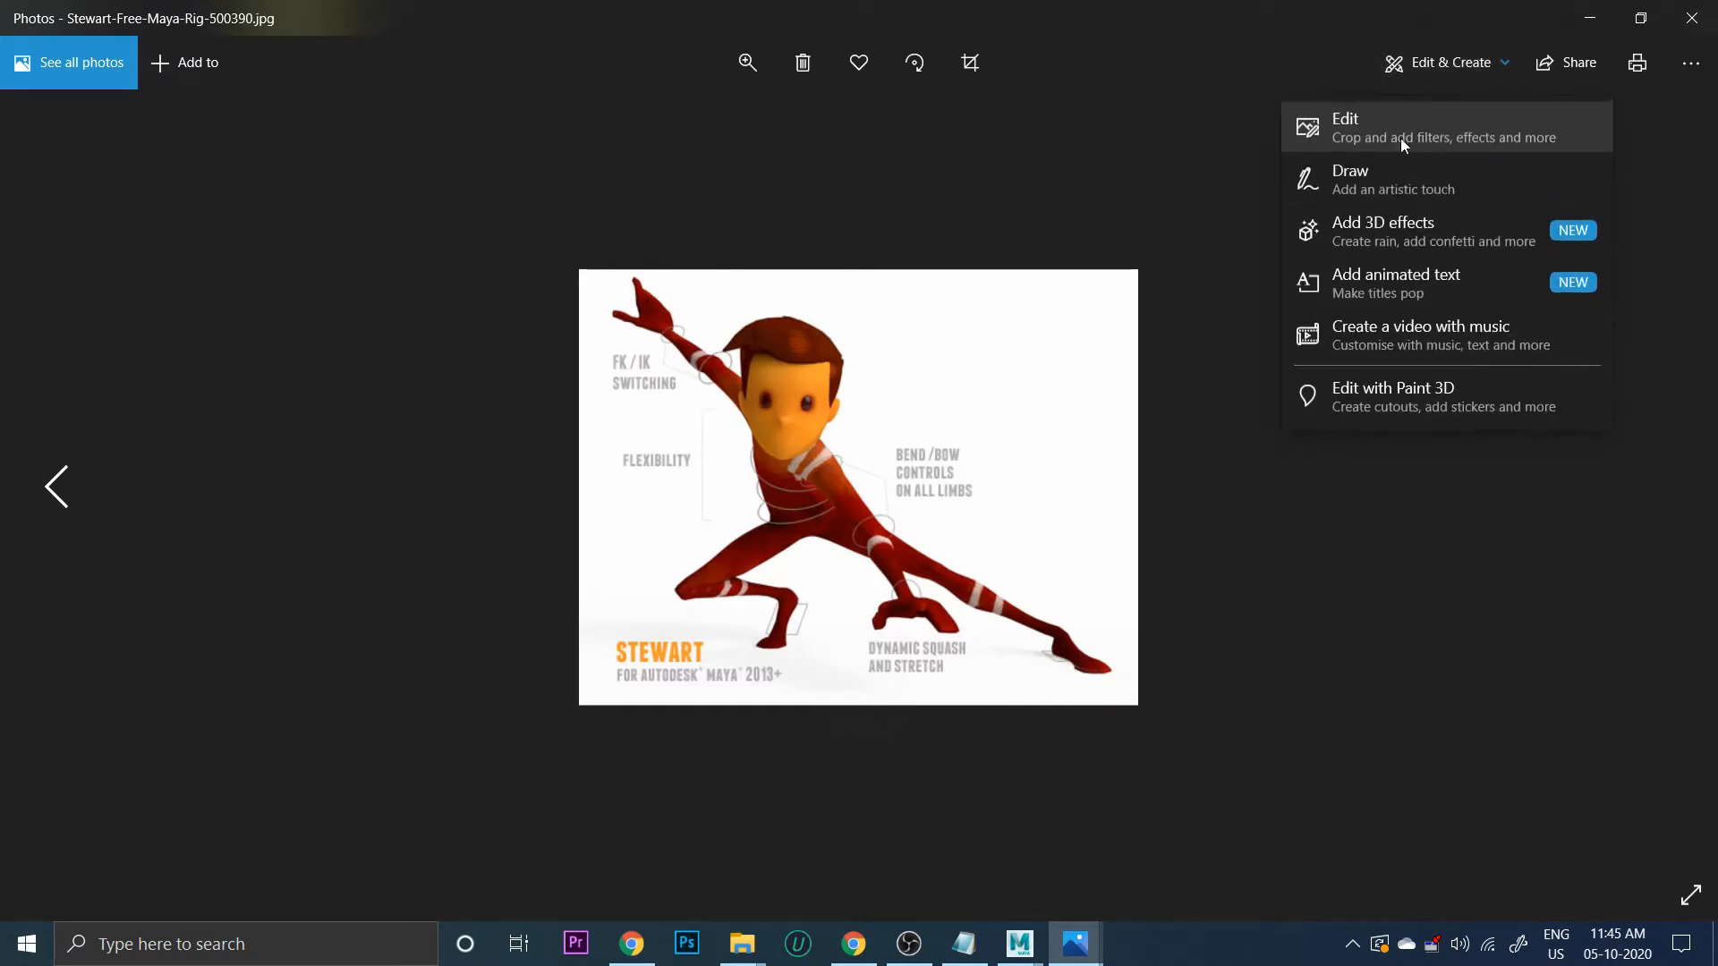
key(Return)
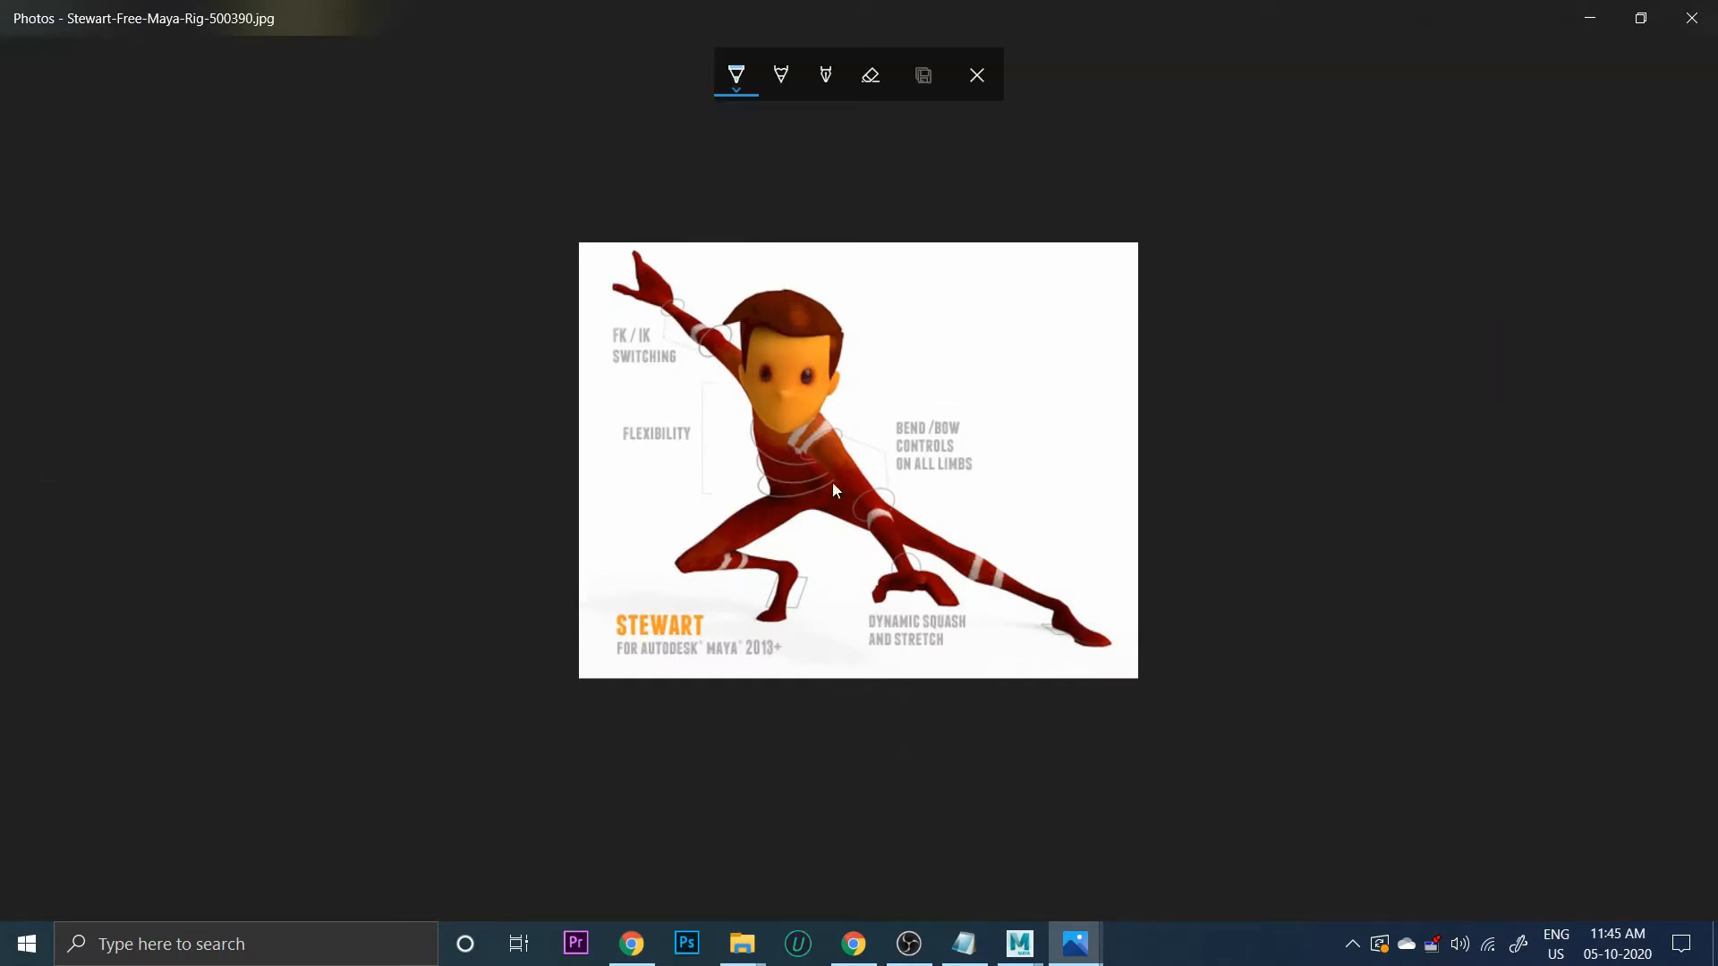
mouse_move(779, 310)
mouse_down()
mouse_move(897, 606)
mouse_move(1065, 666)
mouse_up()
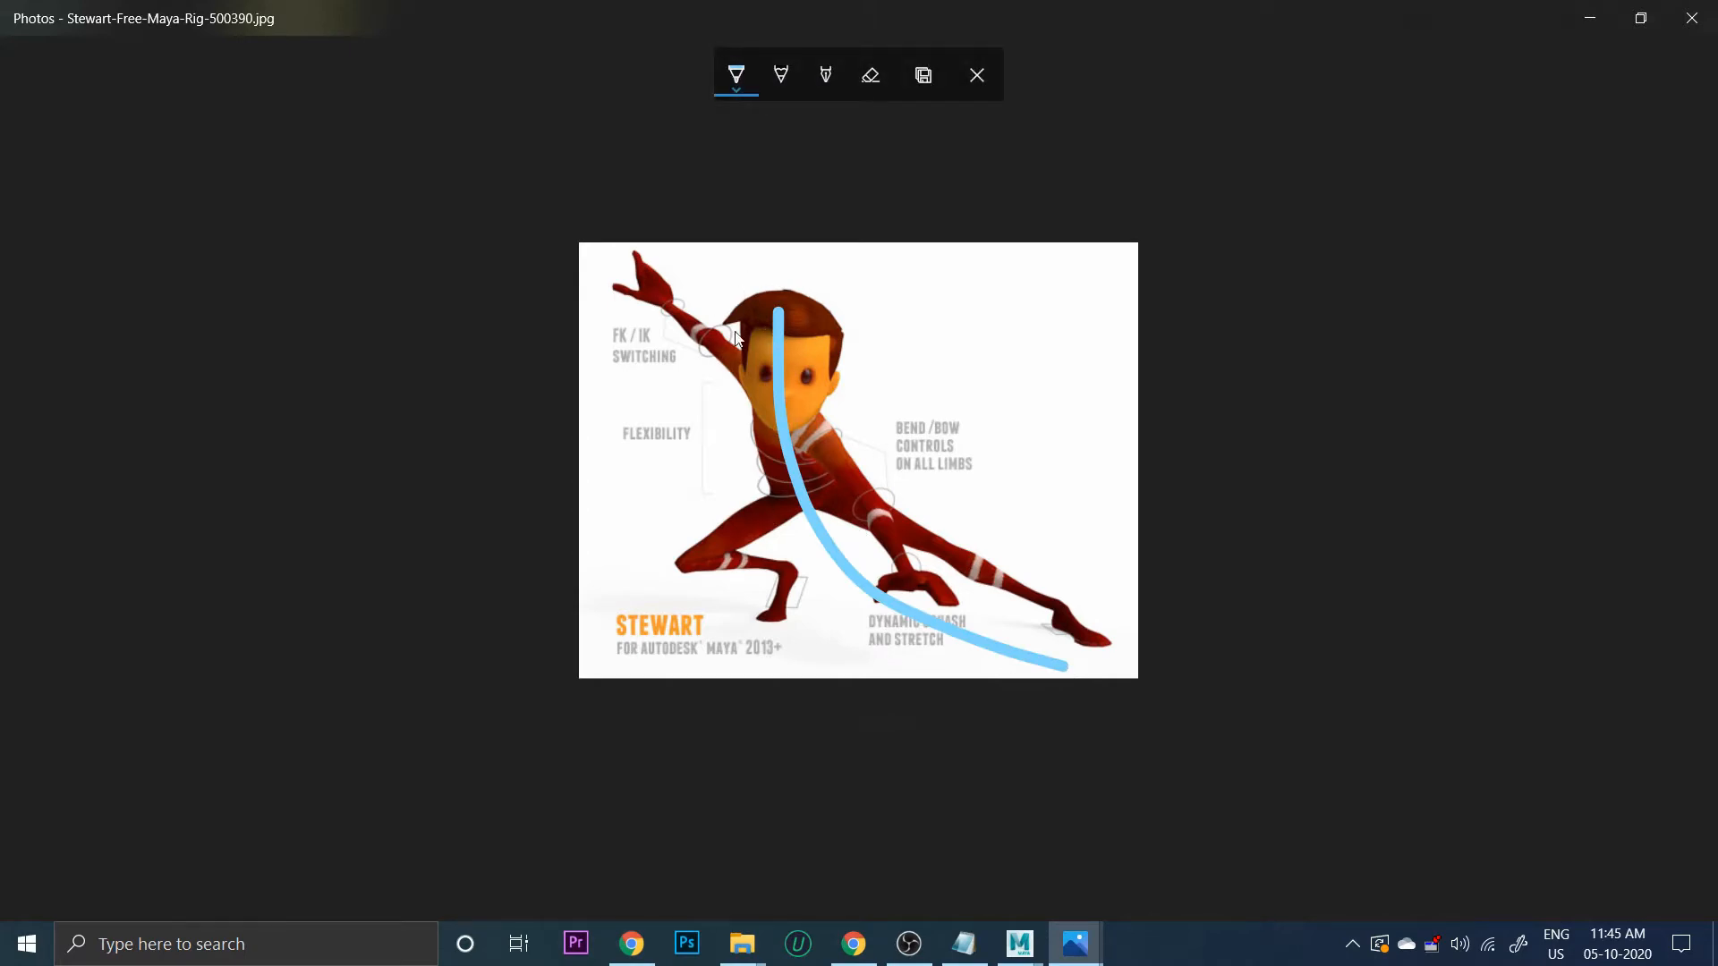
click(975, 74)
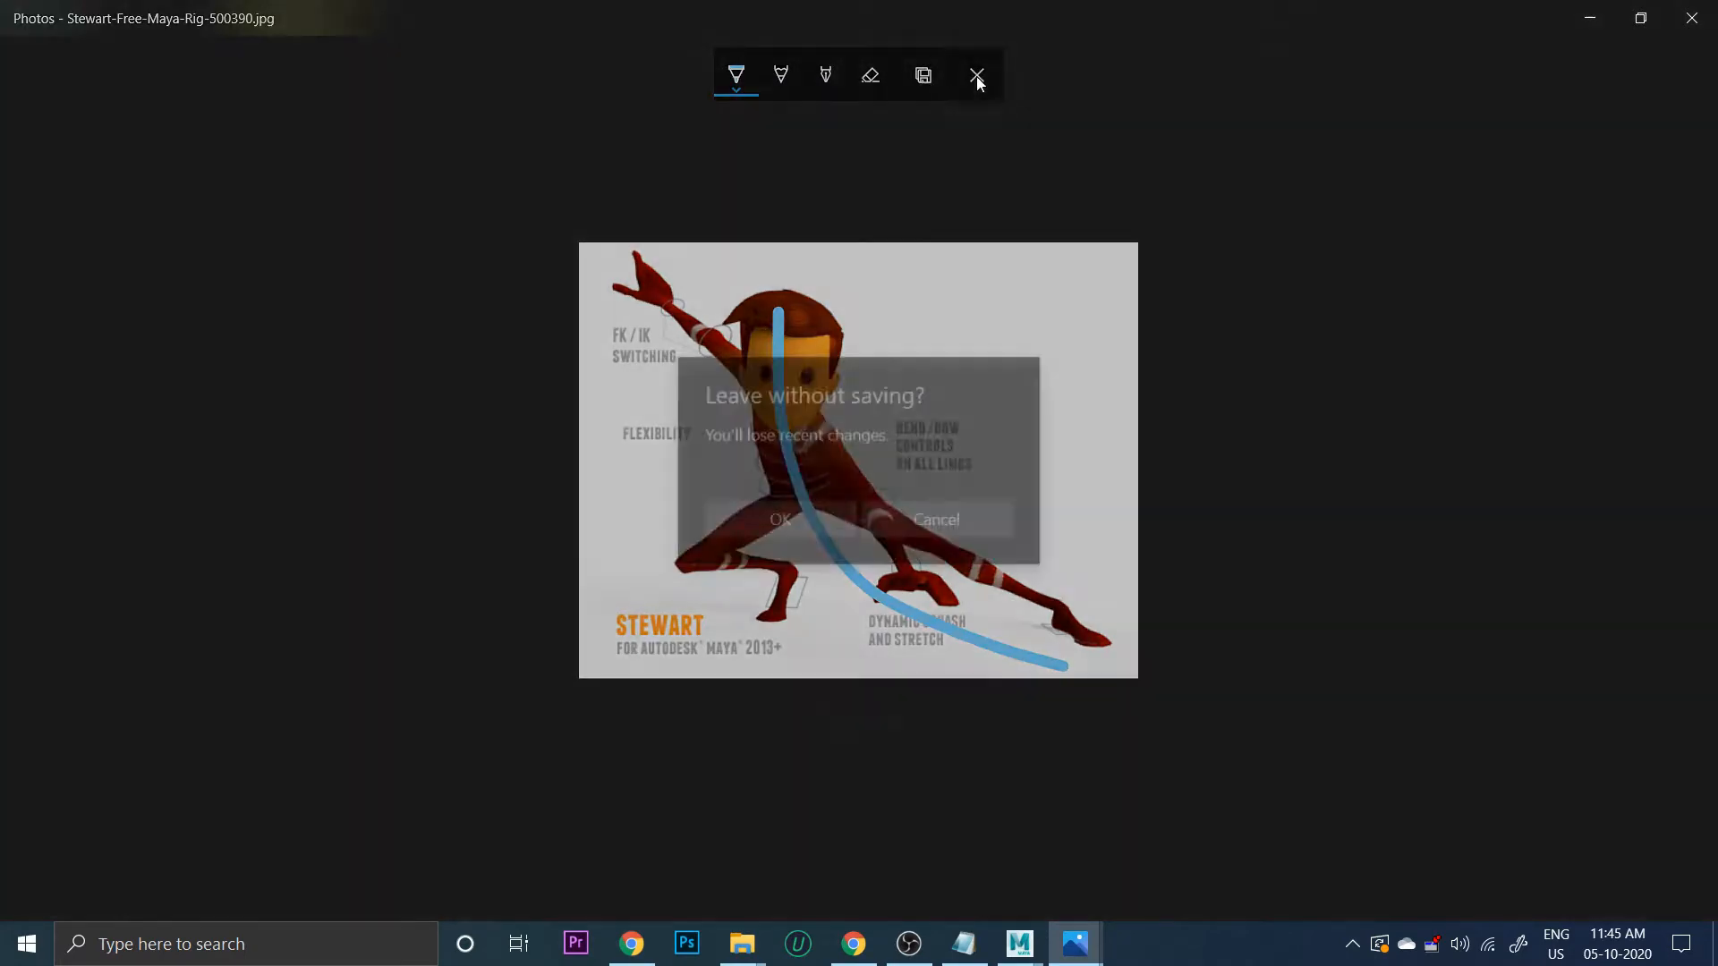
click(825, 515)
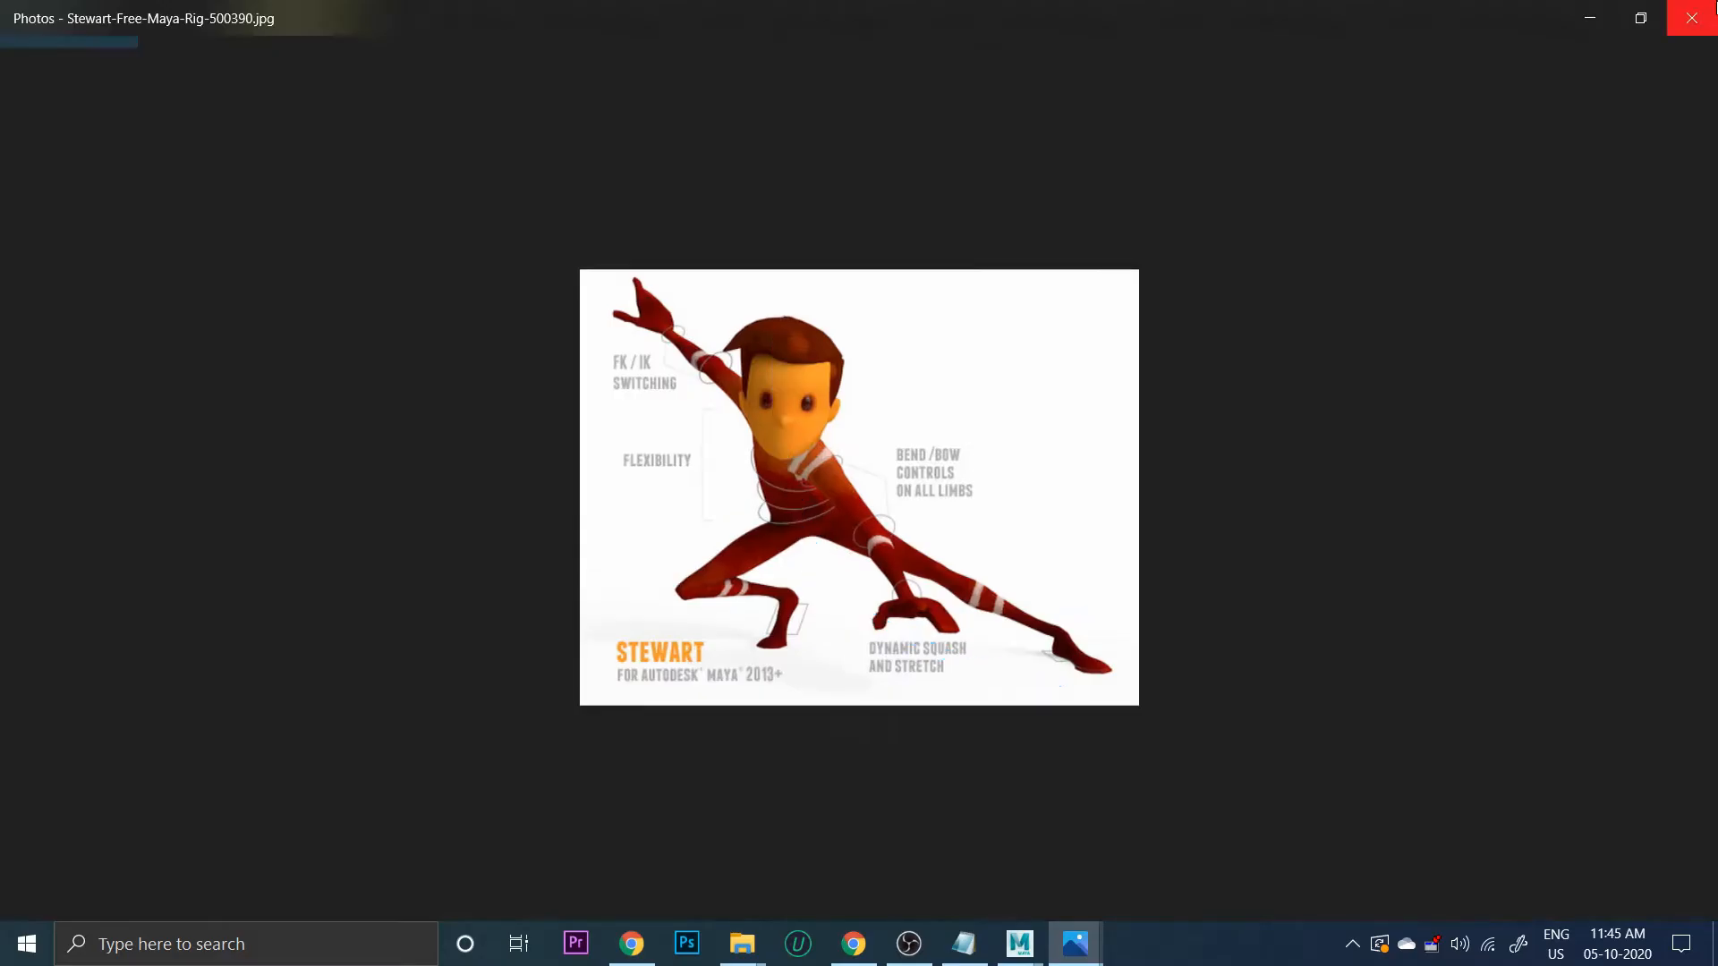
click(1691, 16)
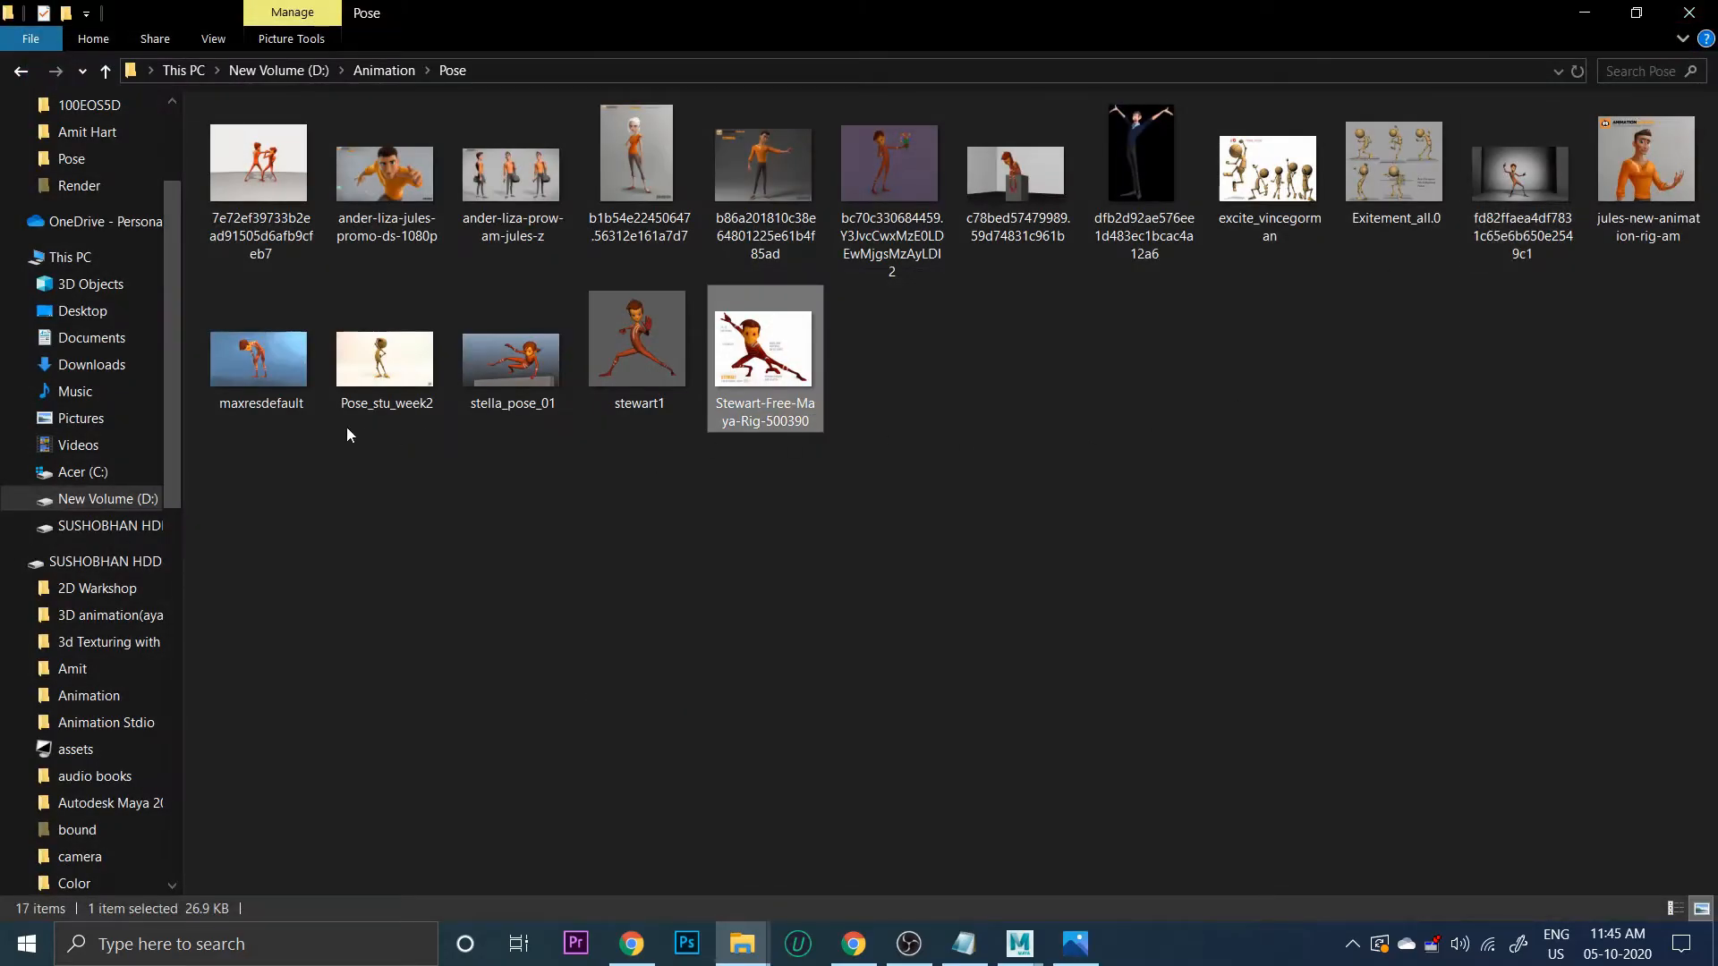
Open Pose_stu_week2.jpg, draw the line of action from the mannequin's head to its feet, and close the image without saving
double_click(382, 359)
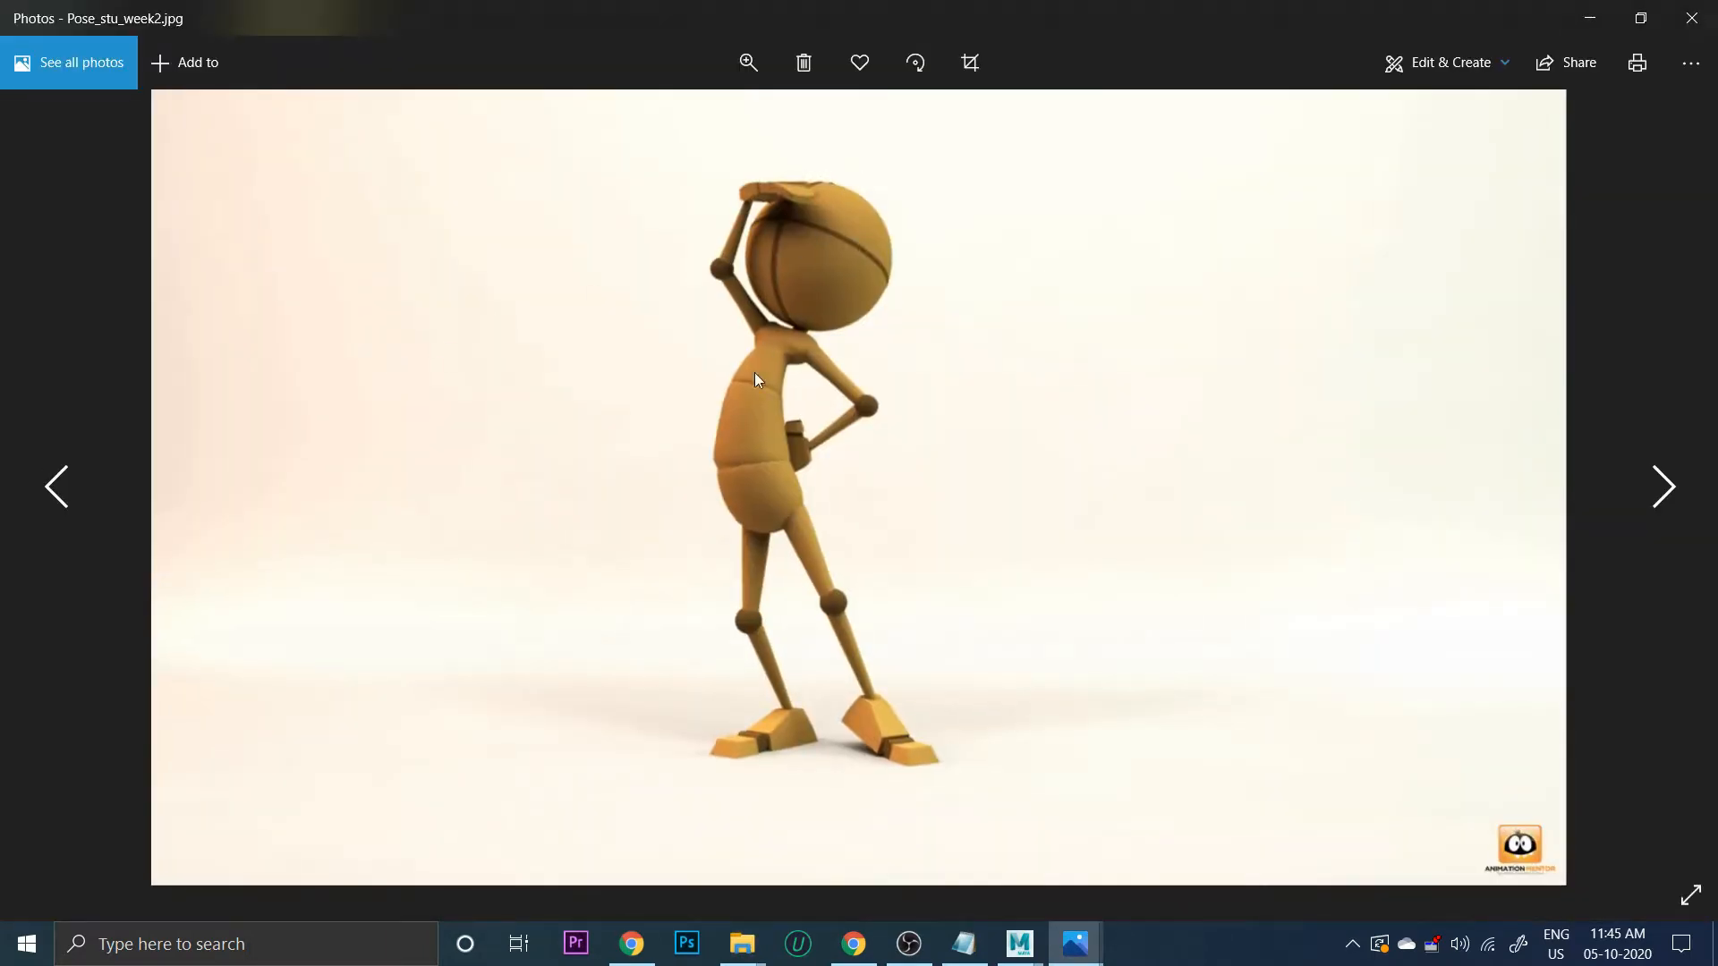
click(1472, 70)
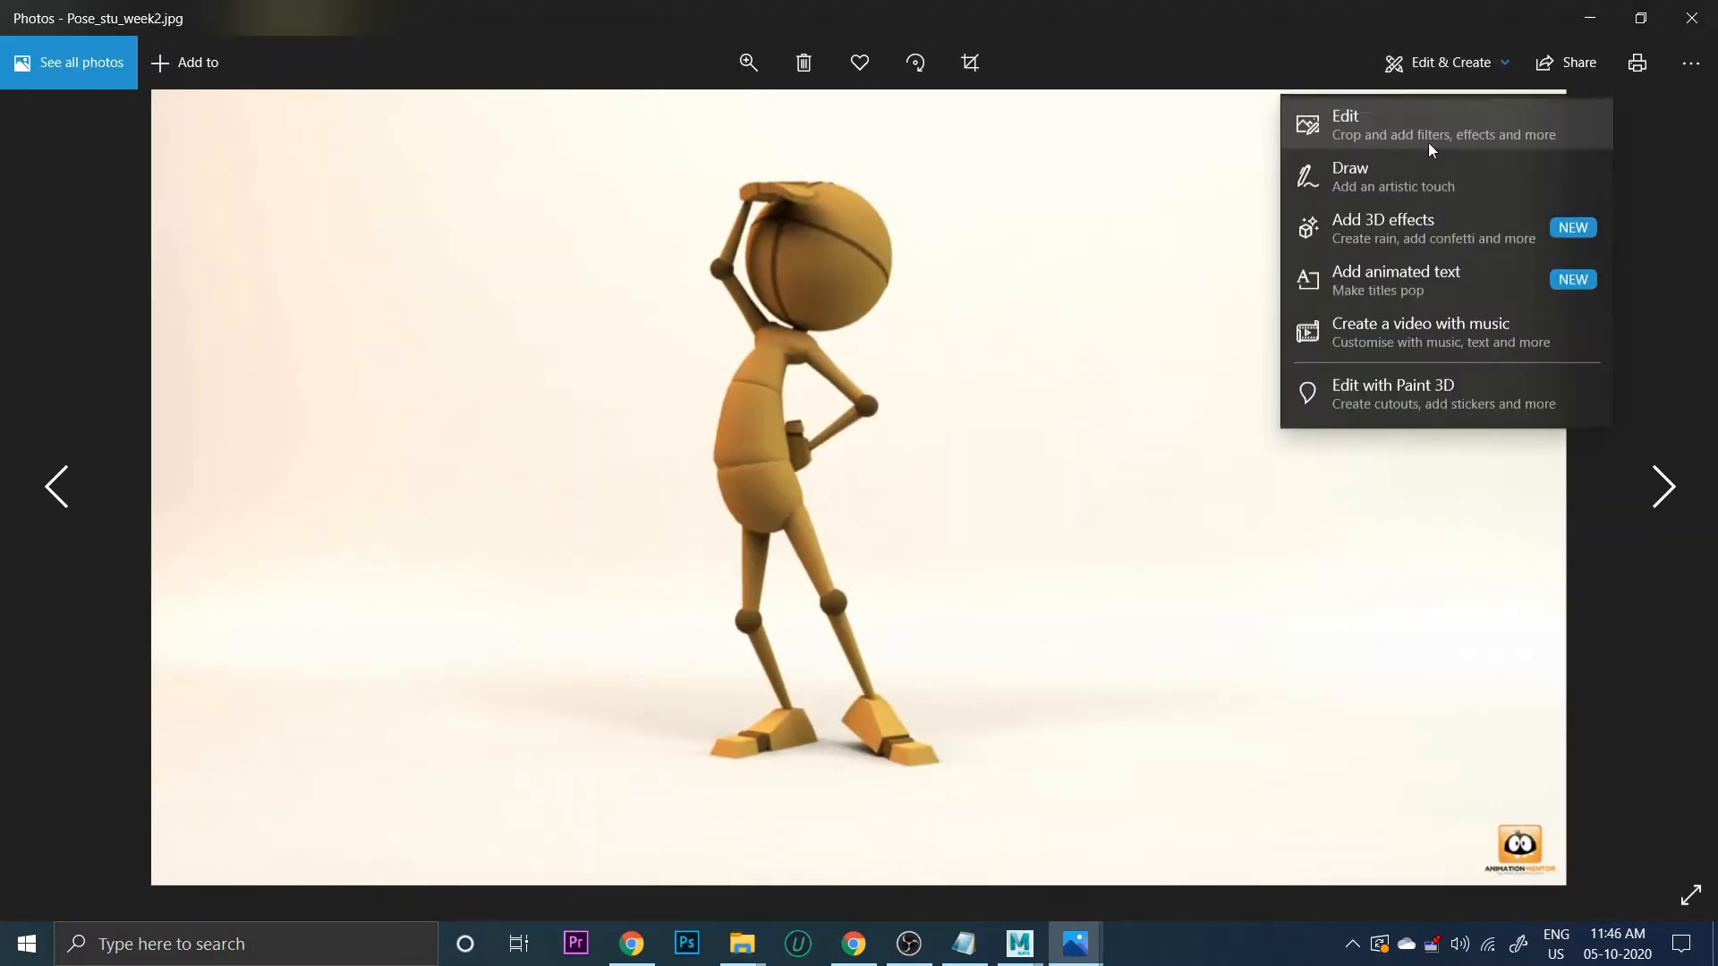
click(1408, 186)
mouse_move(753, 150)
mouse_down()
mouse_move(757, 600)
mouse_move(852, 733)
mouse_up()
click(1691, 18)
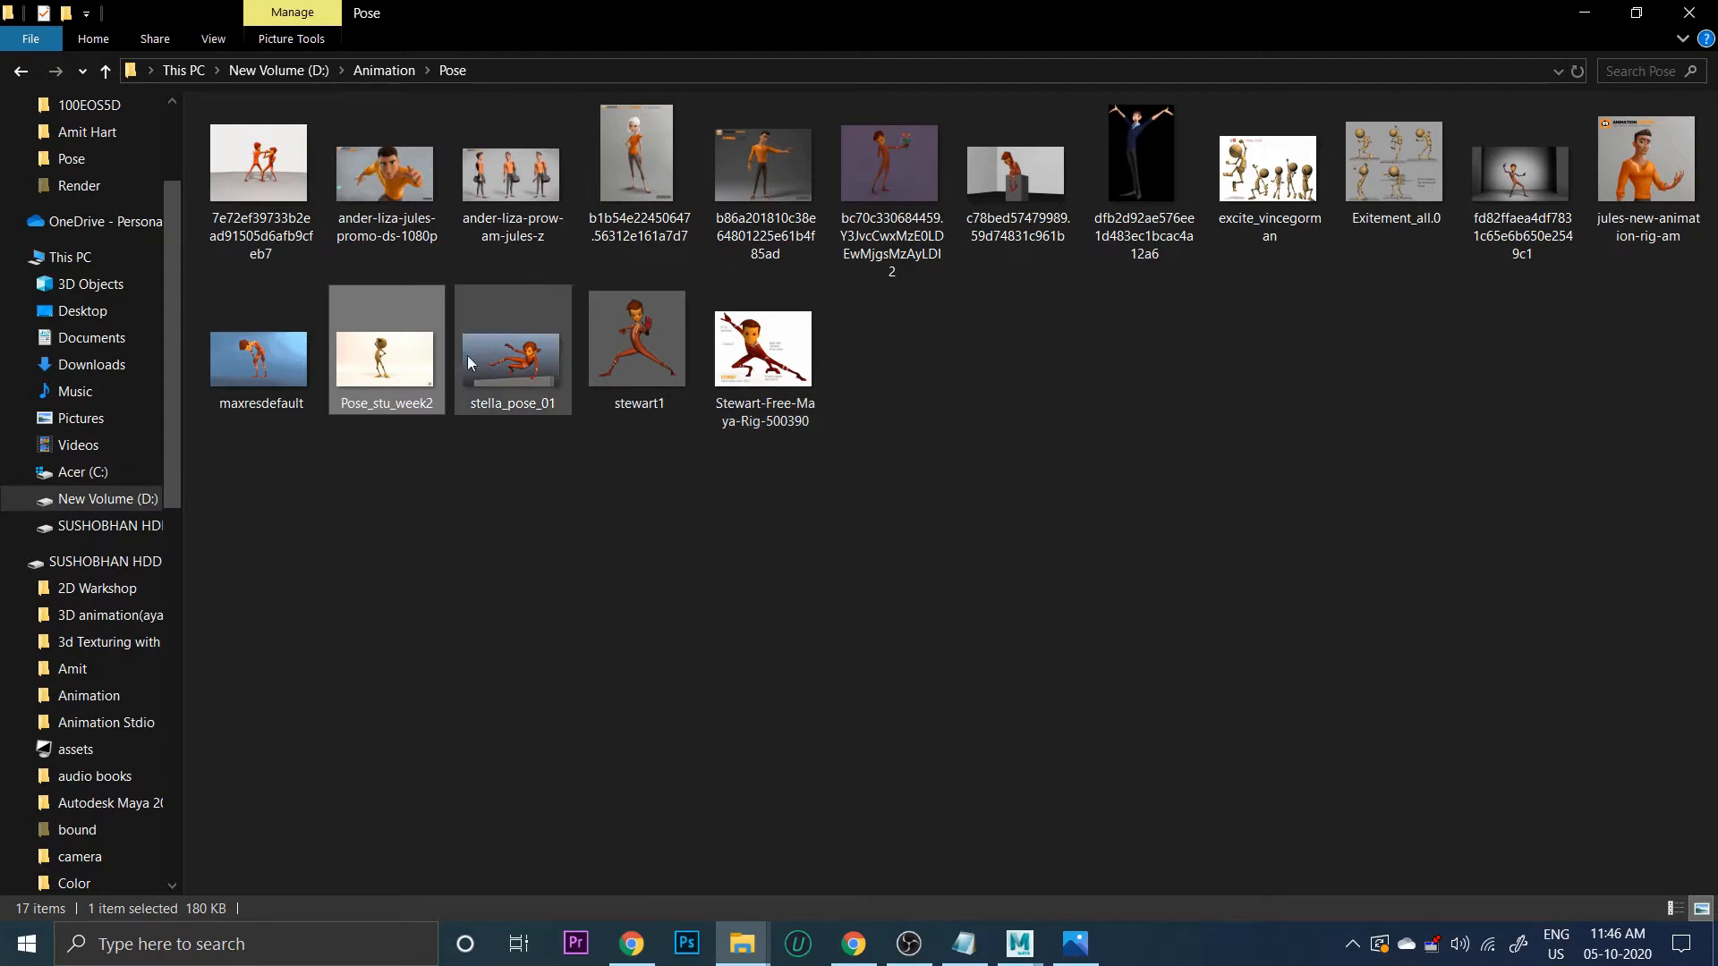
View the image of the two fighting characters, close it, and select the stewart1 image in the Pose folder
click(293, 160)
double_click(292, 159)
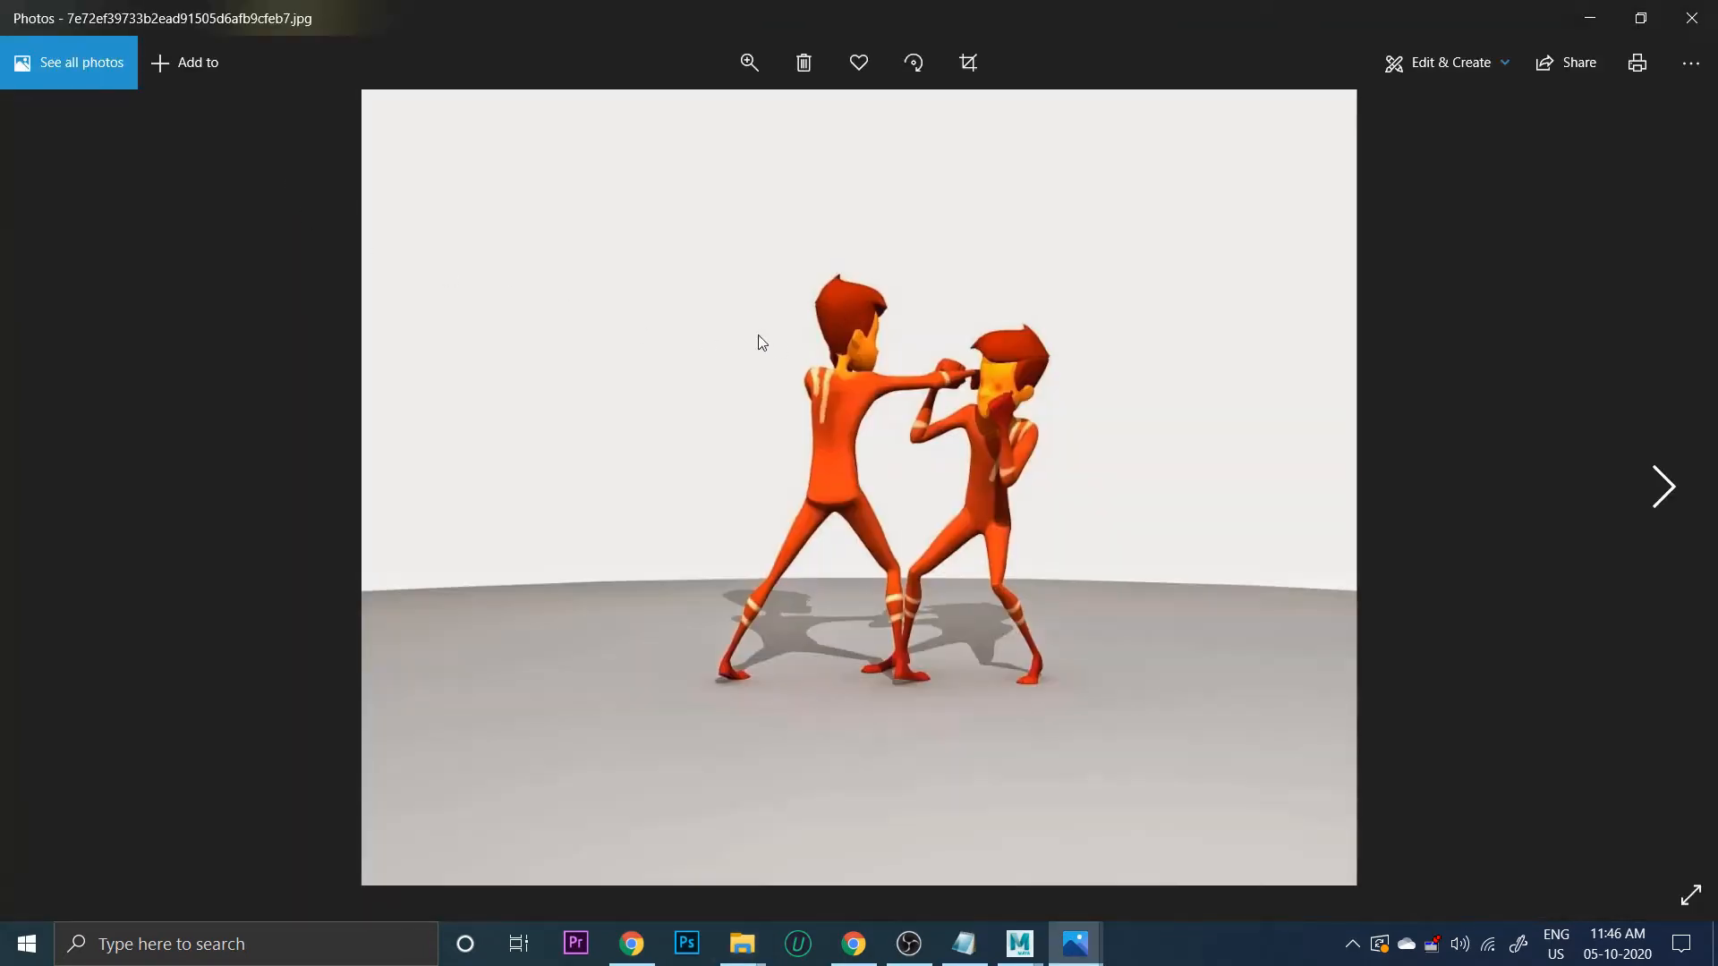
click(1691, 18)
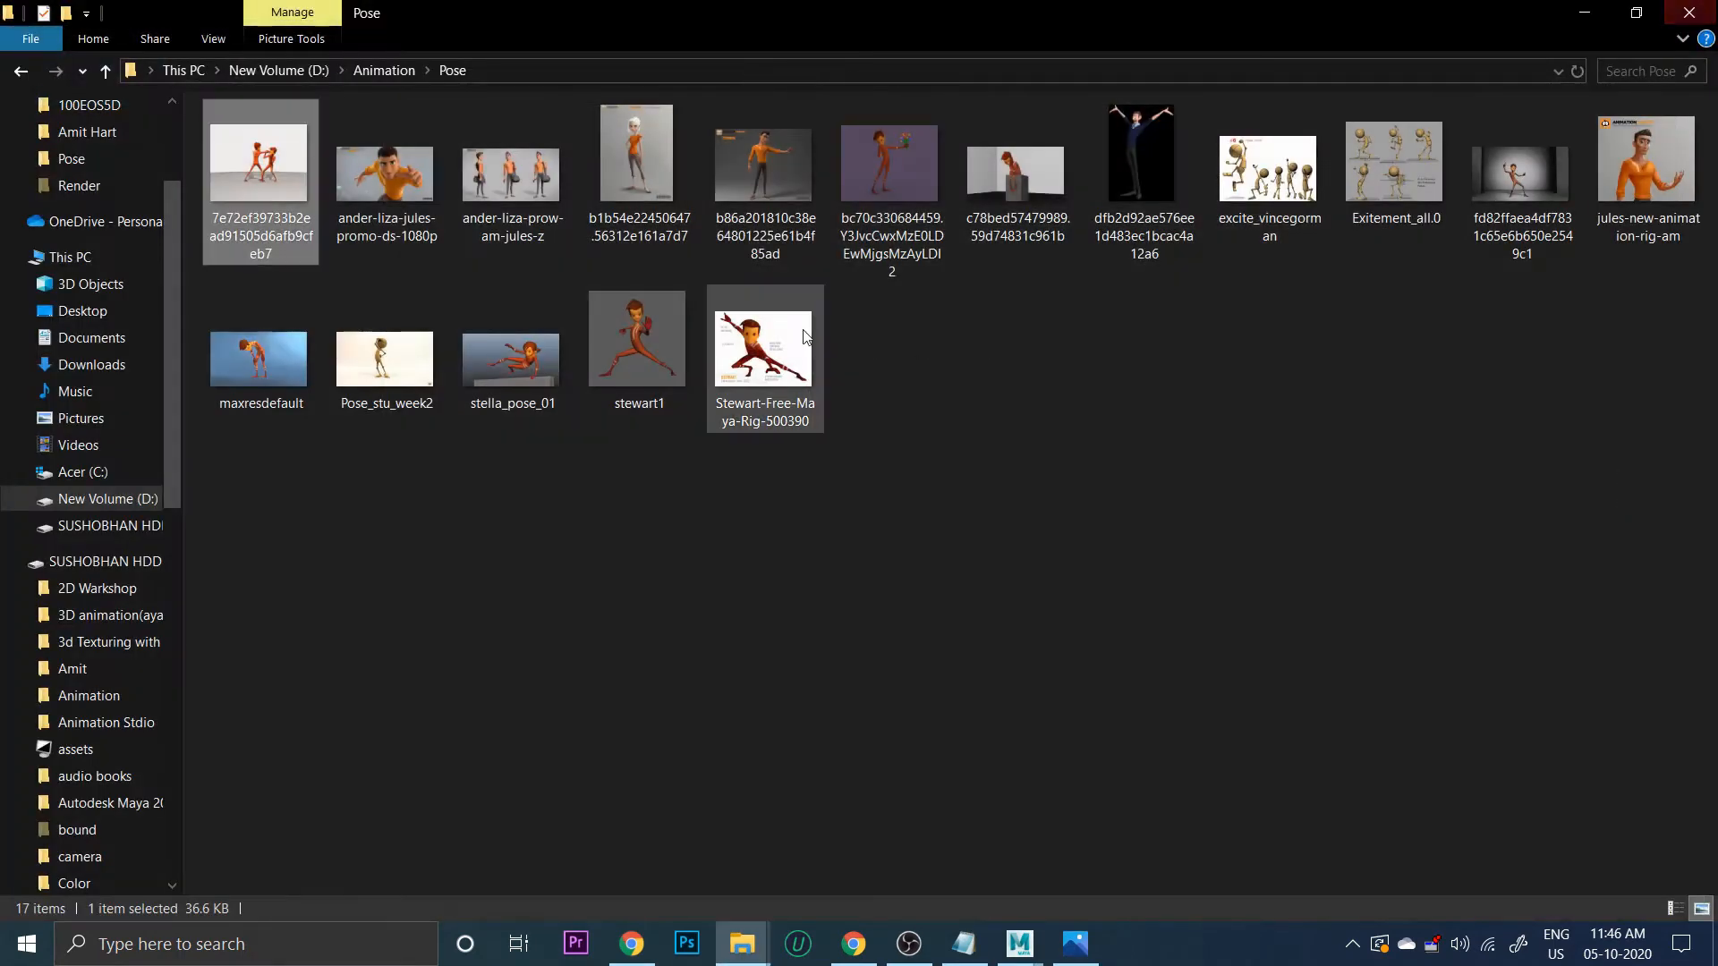
click(638, 334)
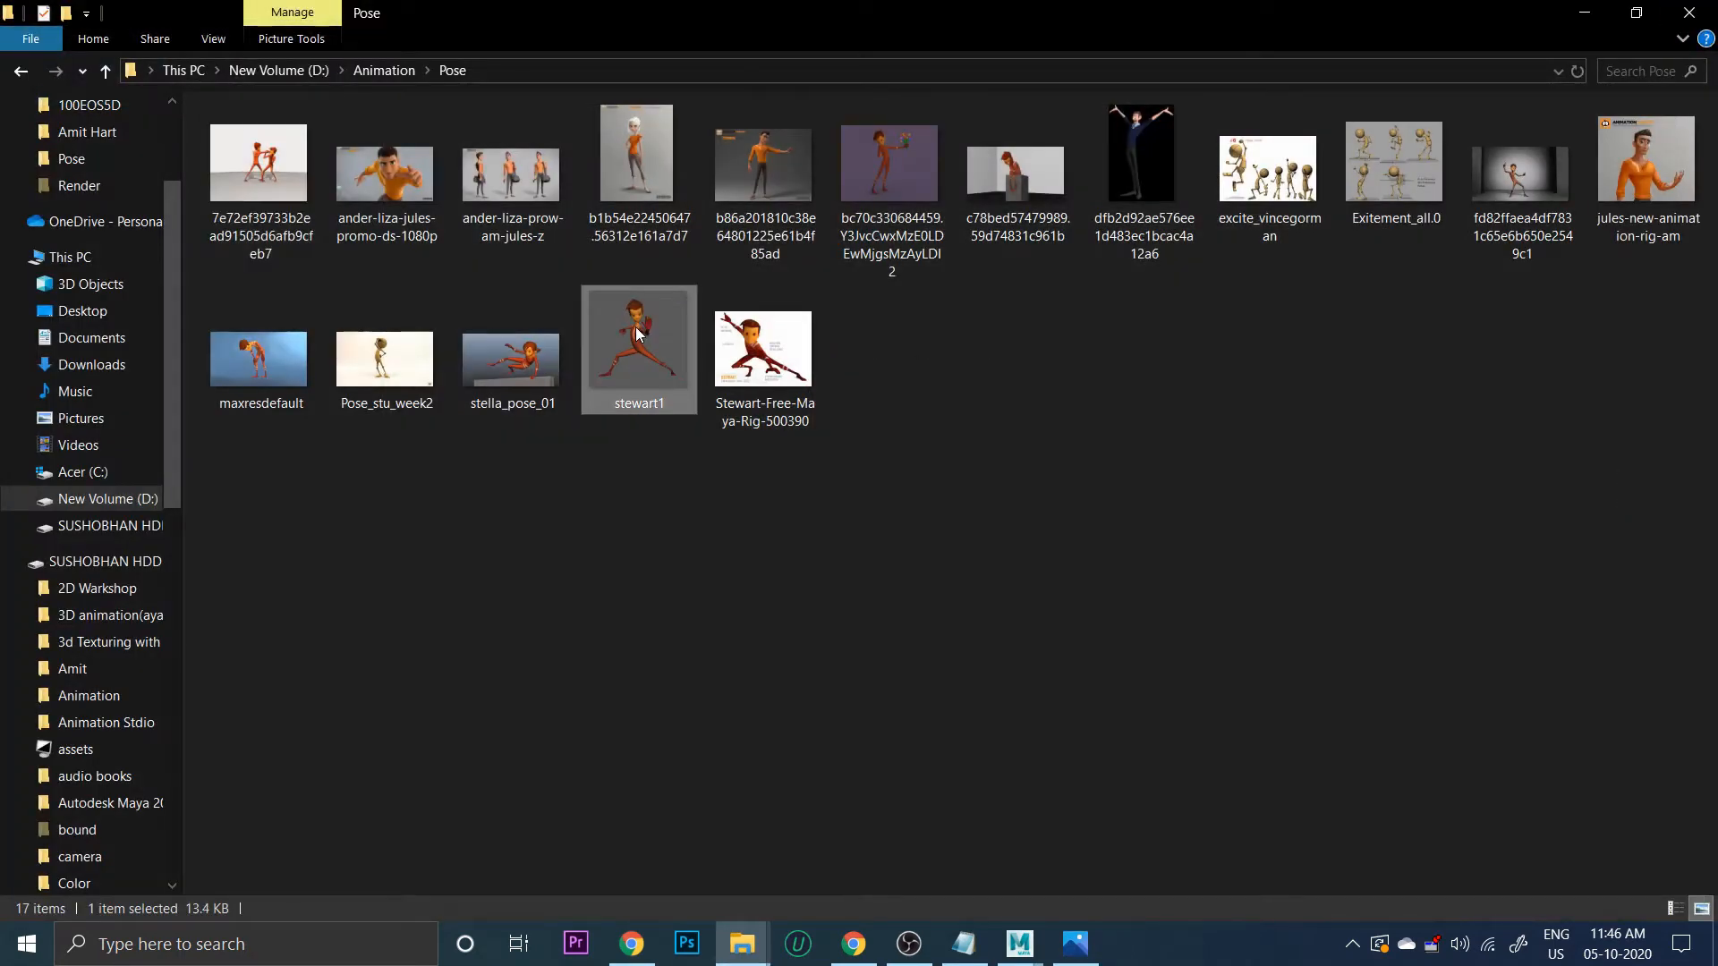
Open the stewart1 image, draw a curved line of action from the head to the outstretched foot, and close it without saving
double_click(639, 334)
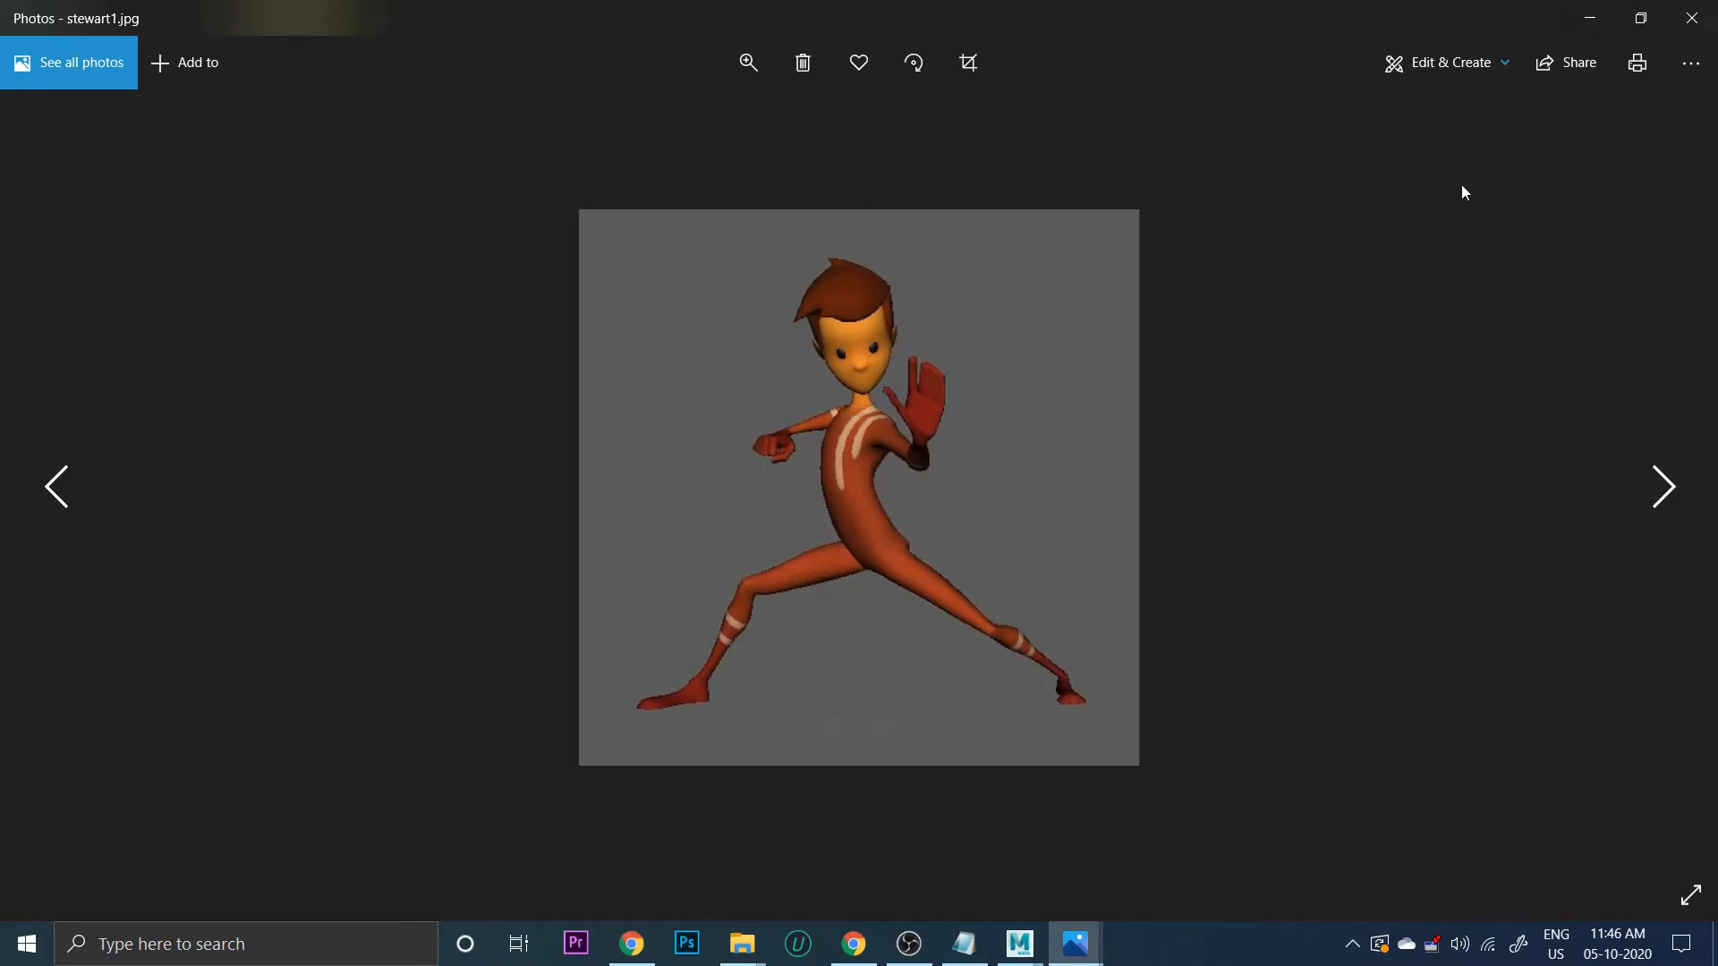
click(1500, 80)
click(1356, 174)
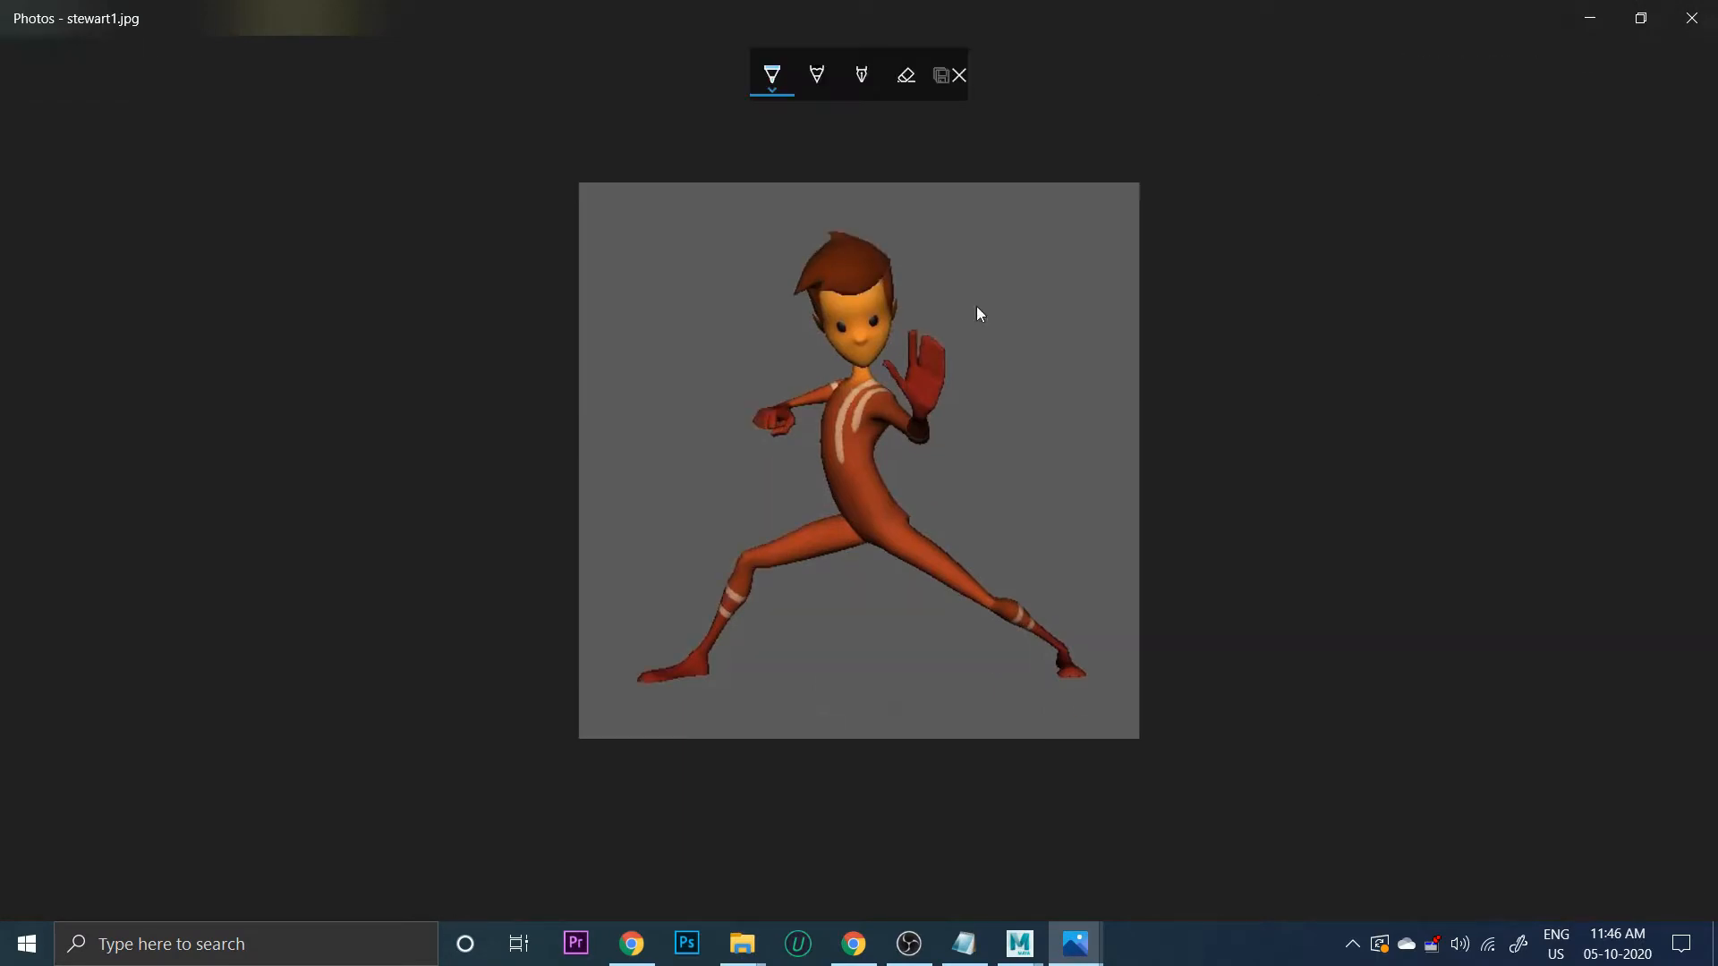
mouse_move(856, 246)
mouse_down()
mouse_move(870, 501)
mouse_move(1088, 680)
mouse_up()
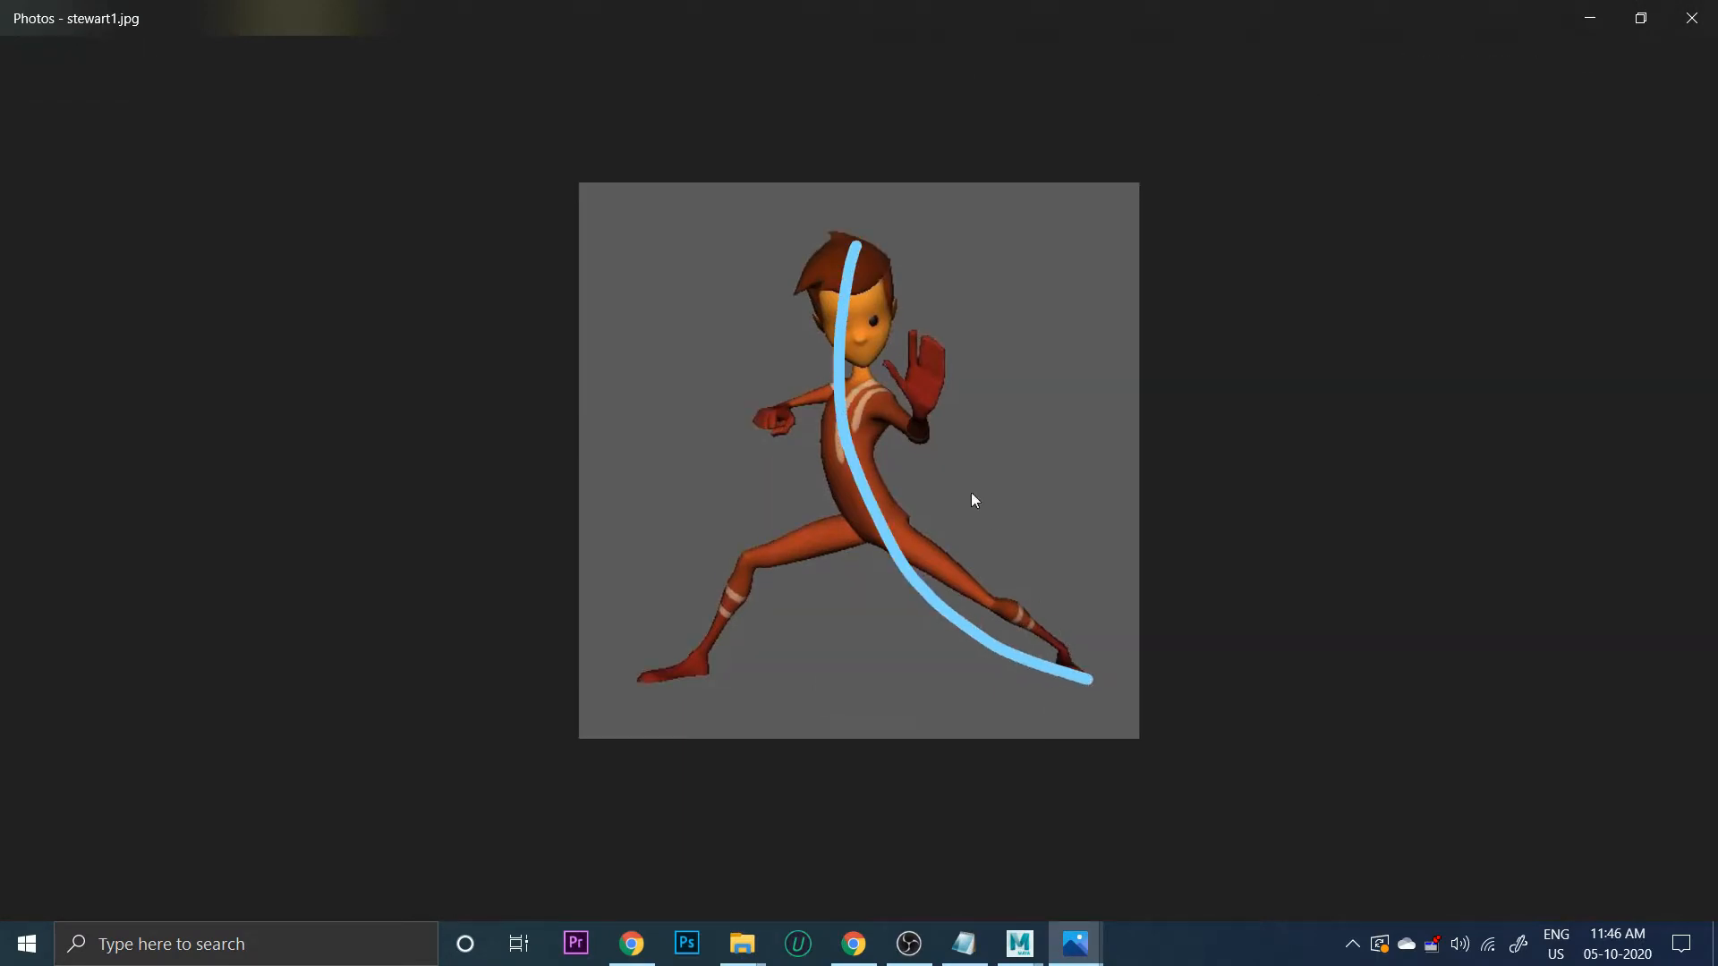
click(1693, 15)
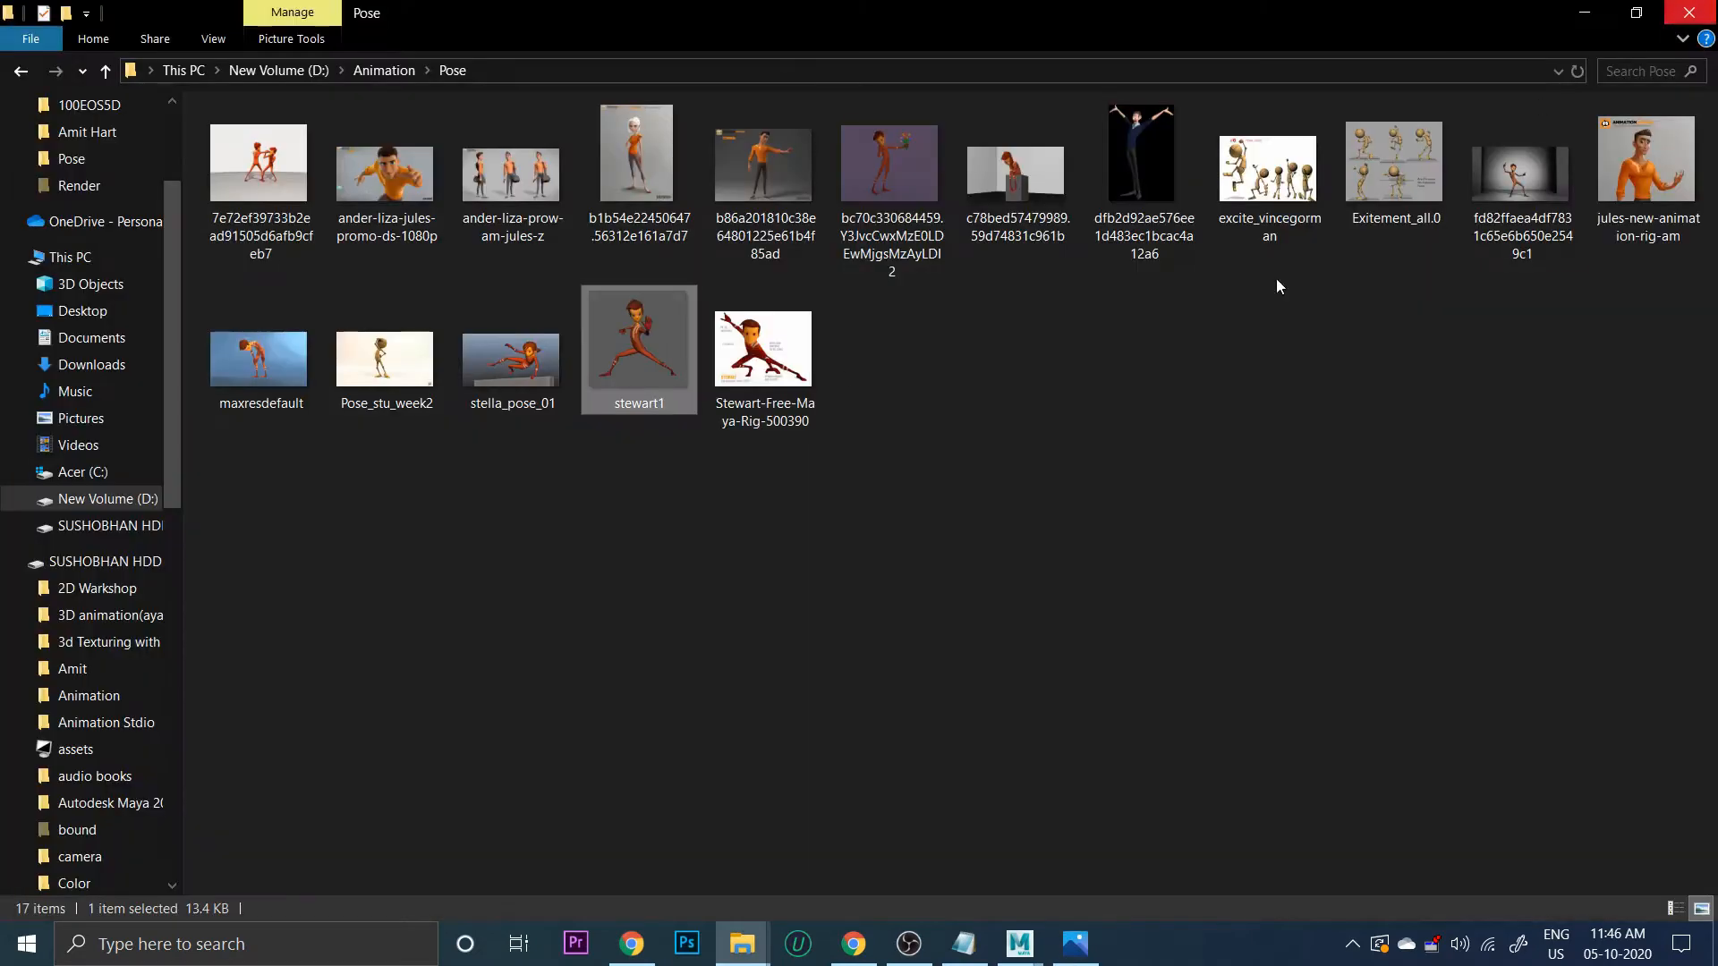
Bring up the Pose notes in Notepad, highlight "S curv and C curve", and minimize the notes
click(975, 940)
drag(1377, 191, 1029, 197)
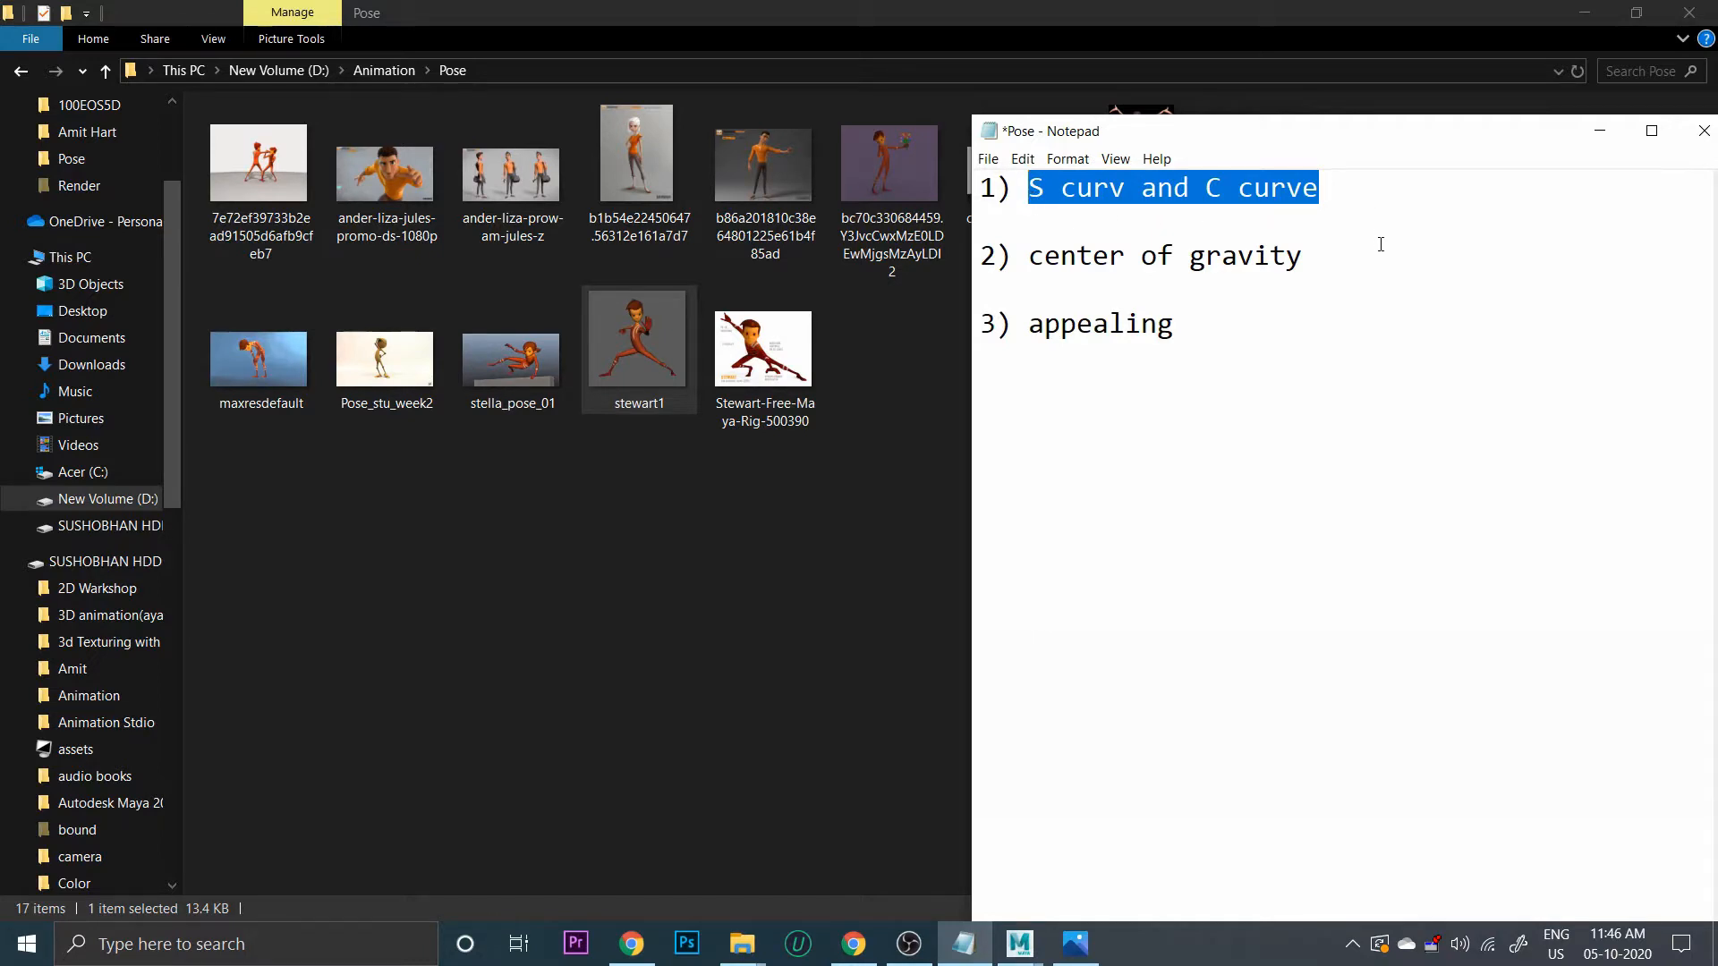
drag(1423, 139, 929, 284)
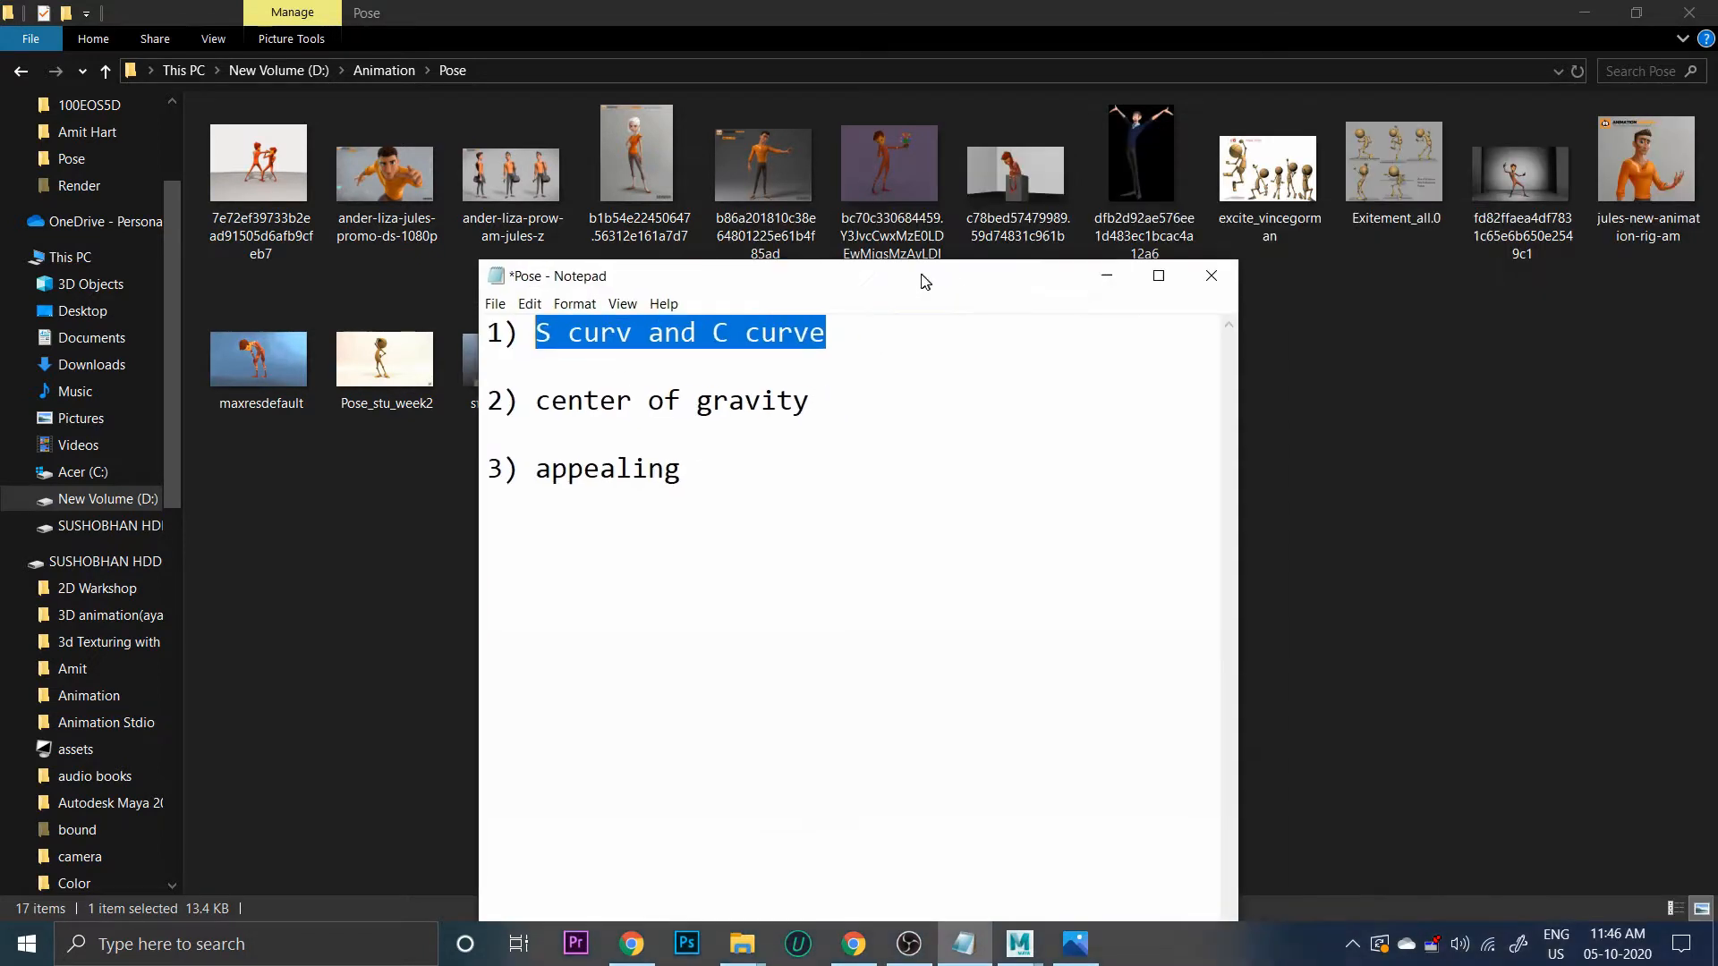
click(1123, 278)
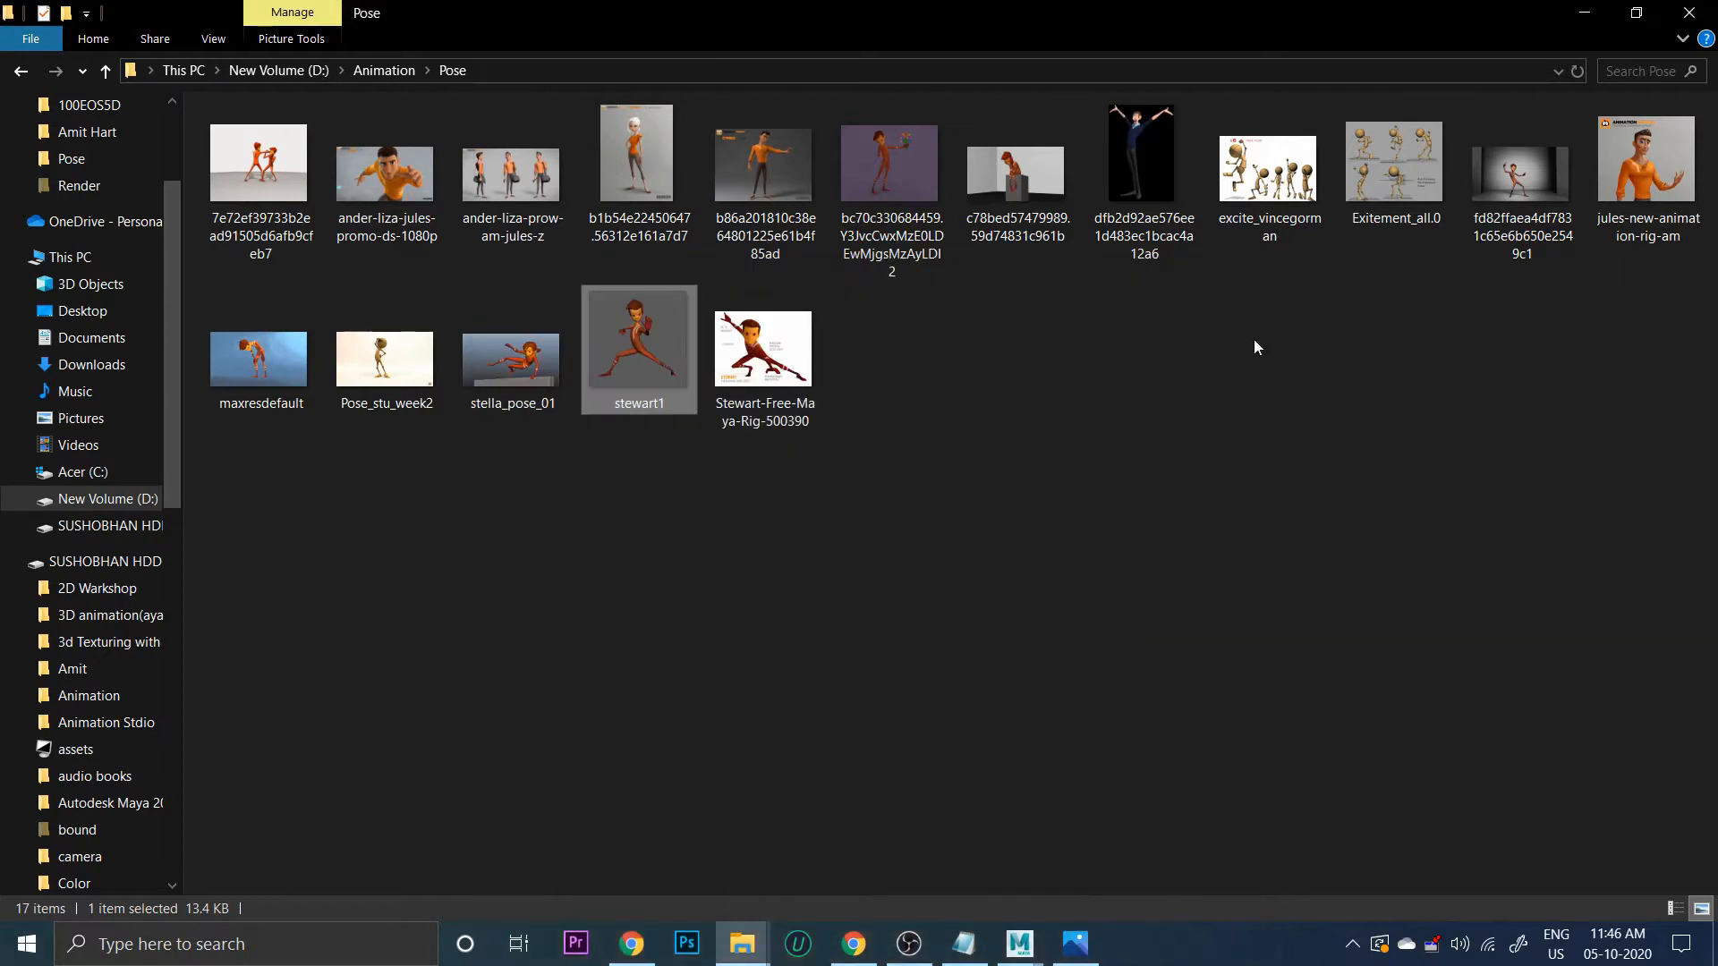
Open the image of the character with both arms raised, draw a curved line of action down to the feet, and close it without saving
click(1176, 202)
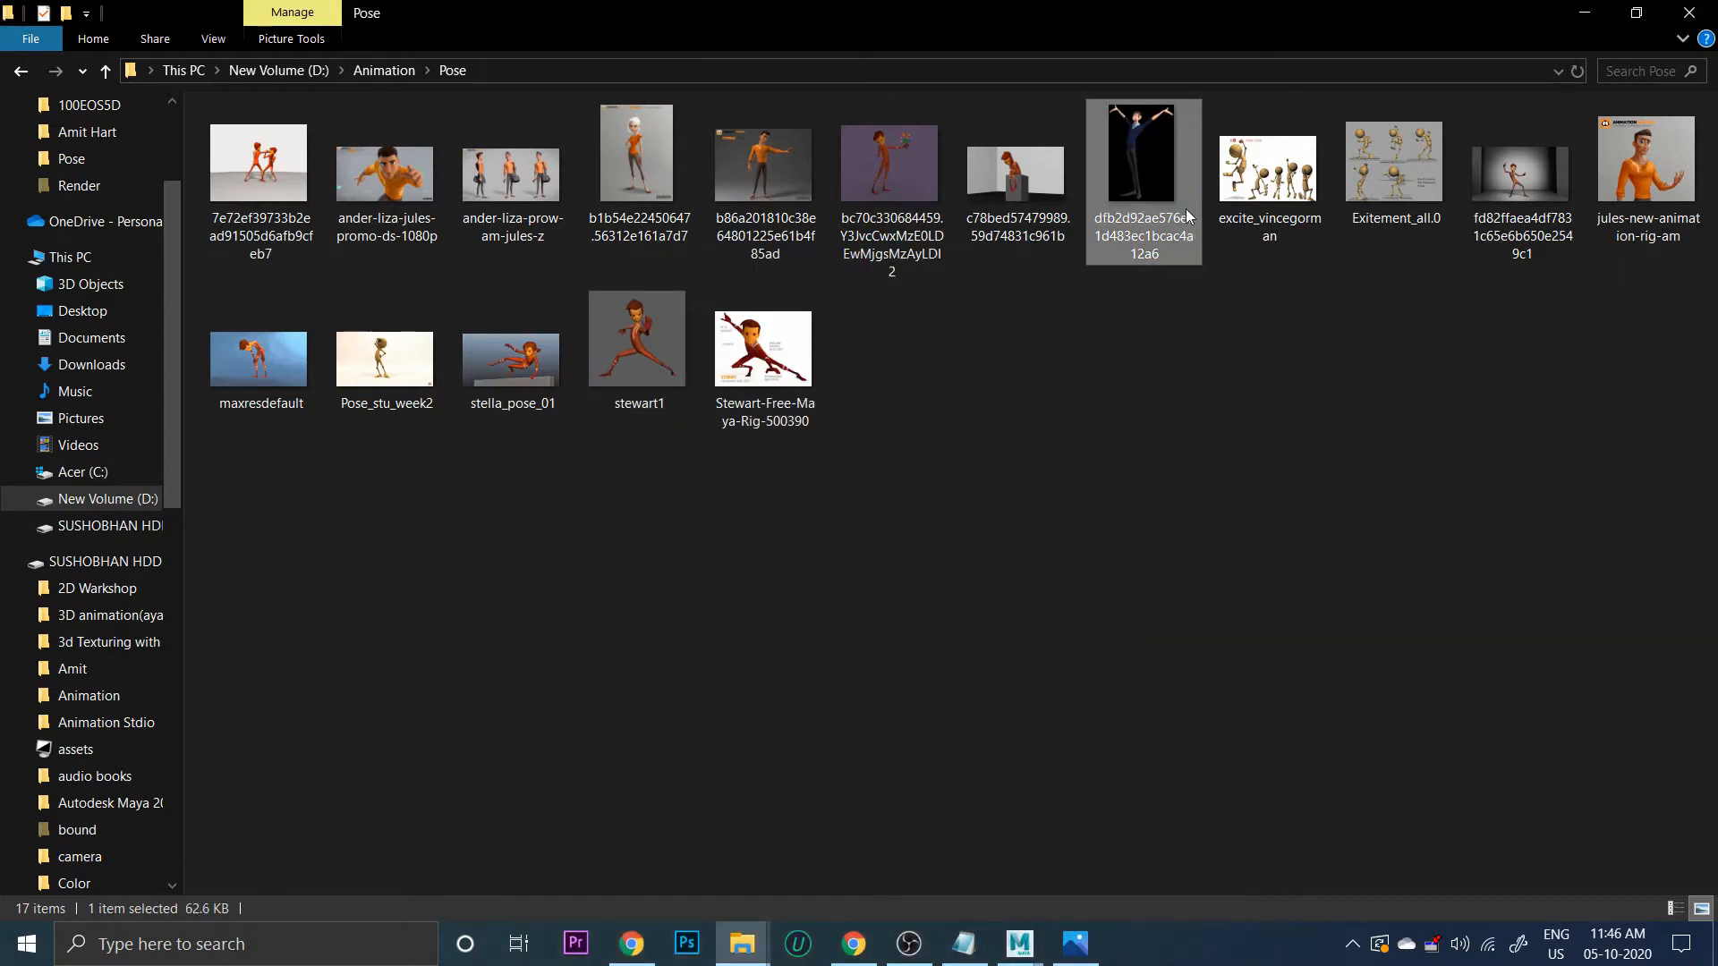
double_click(1177, 190)
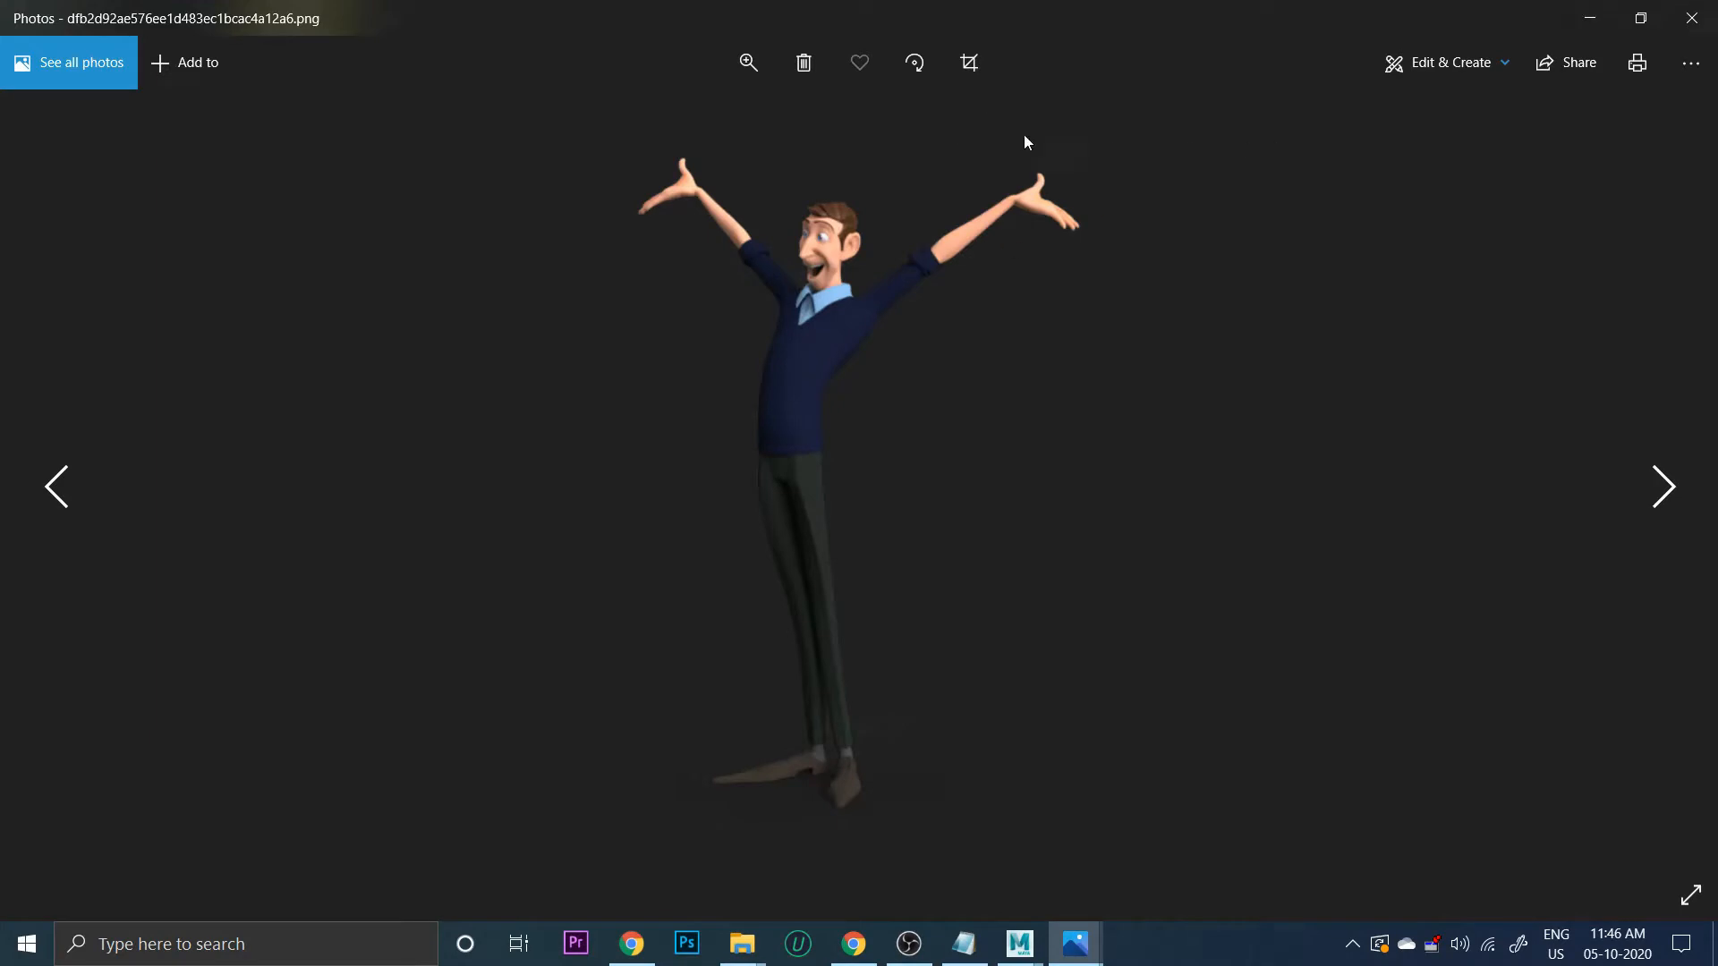
click(1494, 73)
click(1401, 170)
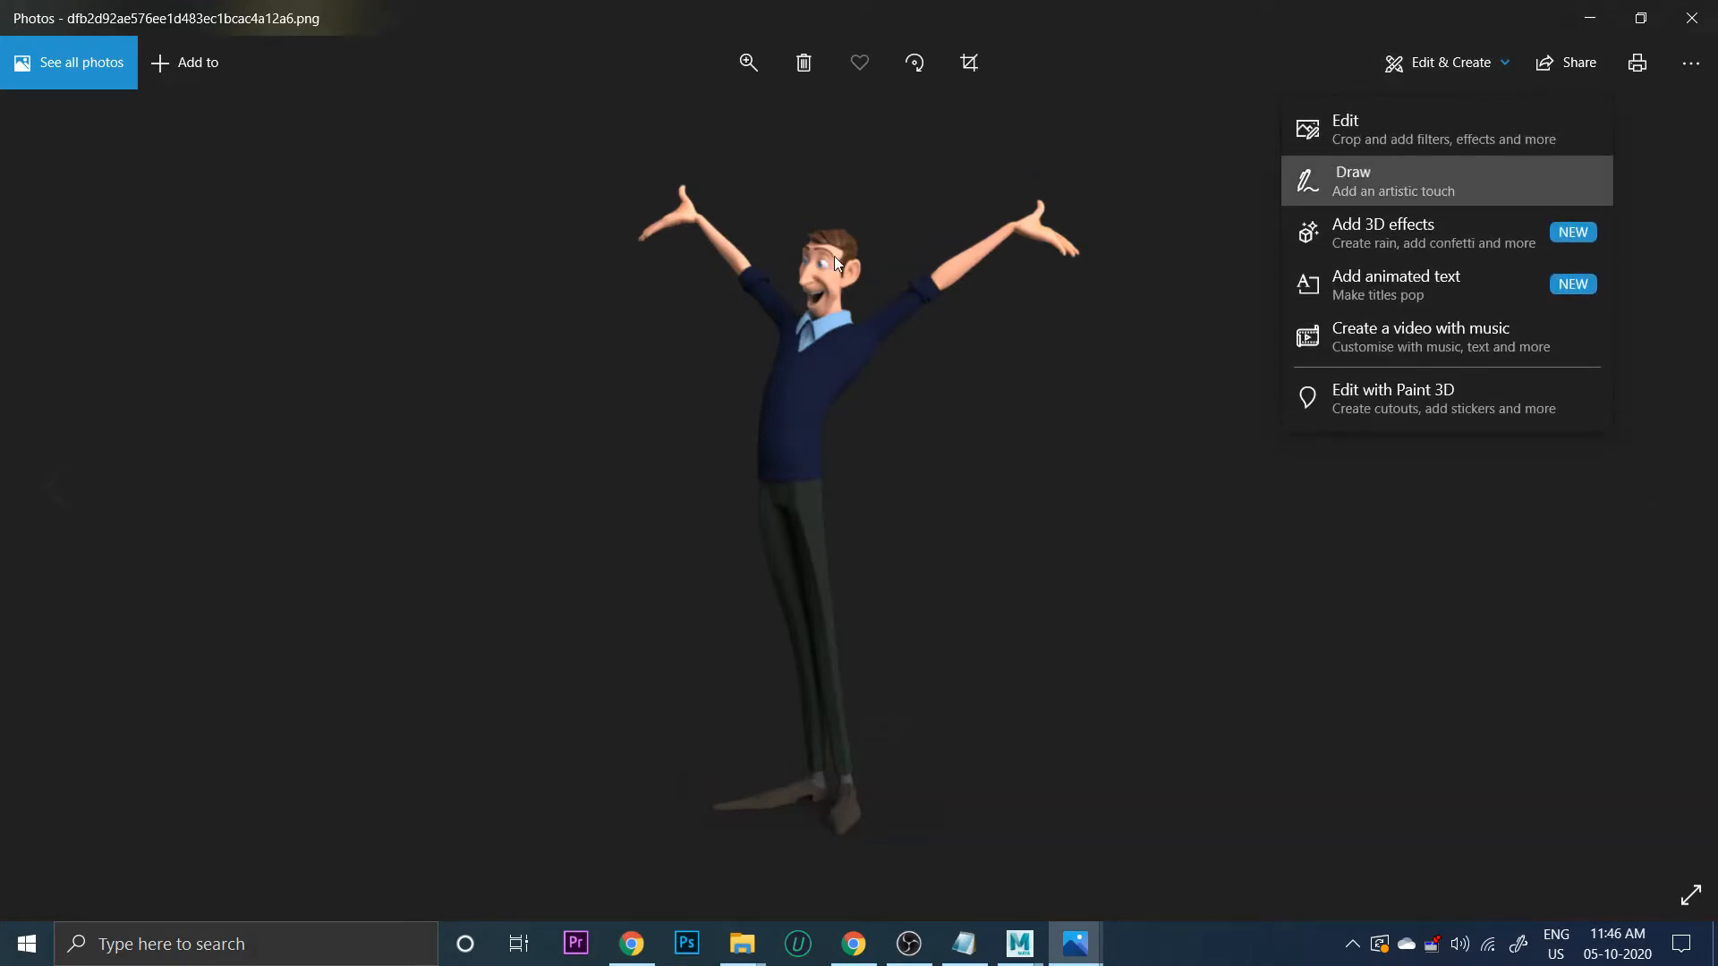
mouse_move(836, 239)
mouse_down()
mouse_move(803, 425)
mouse_move(841, 753)
mouse_up()
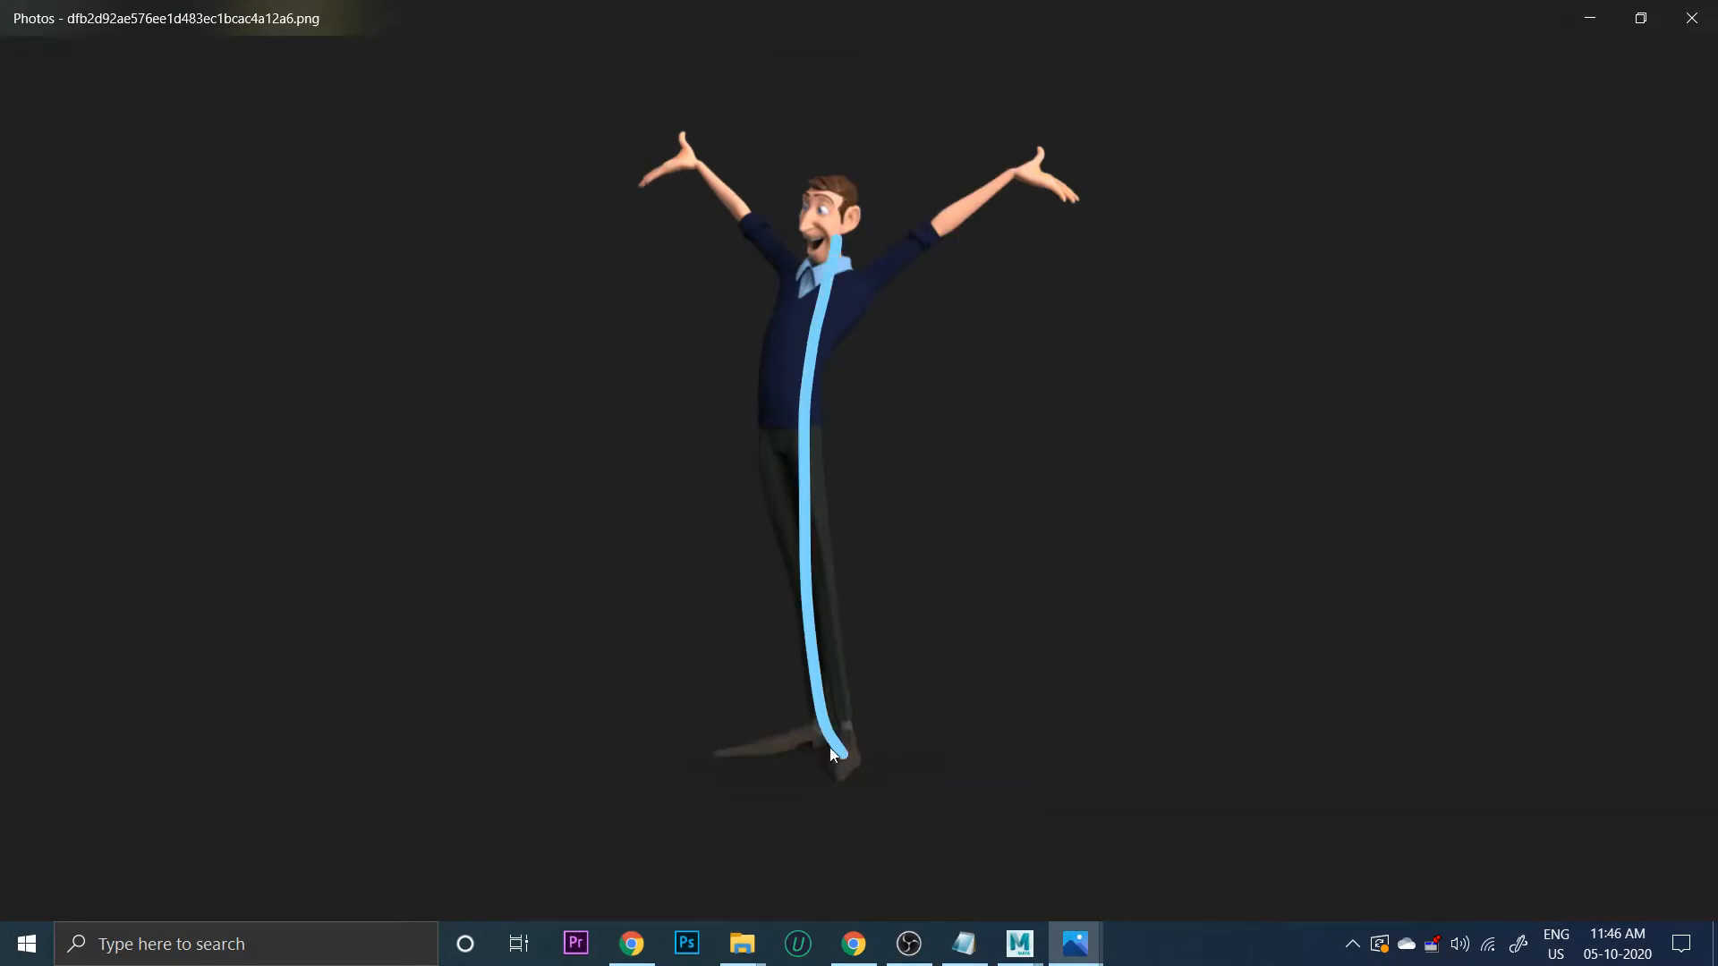
click(1713, 9)
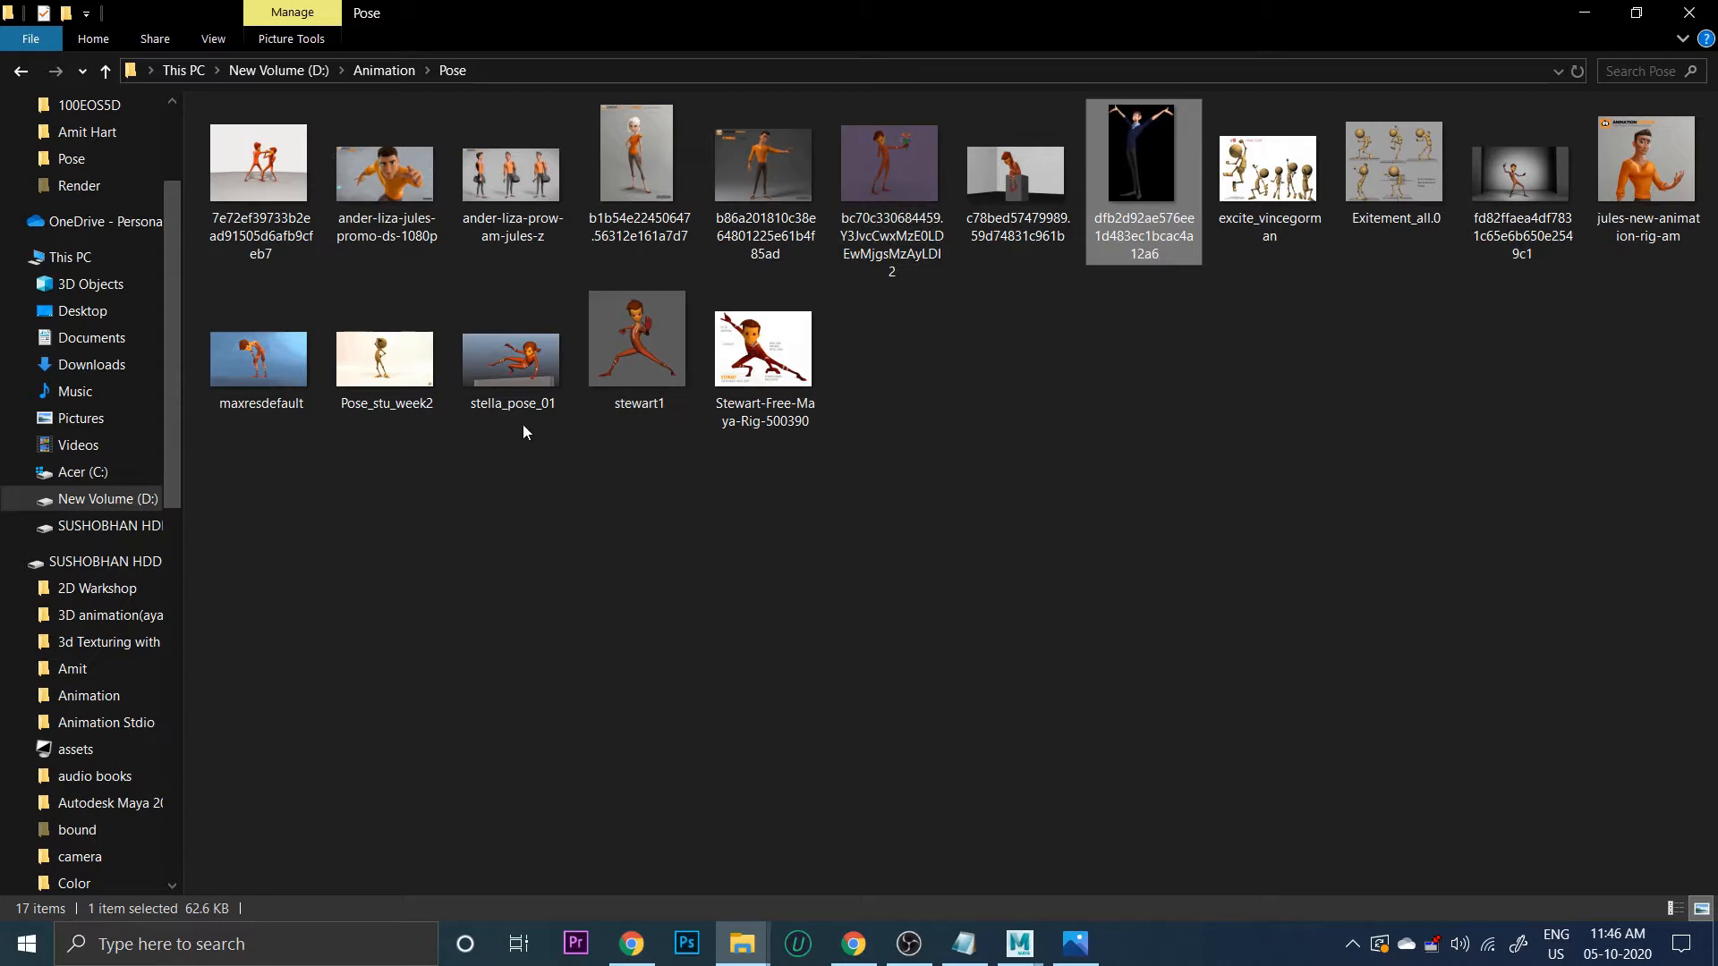
Bring back the Pose notes, highlight "appealing" and then "center of gravity", and minimize the notes
click(966, 943)
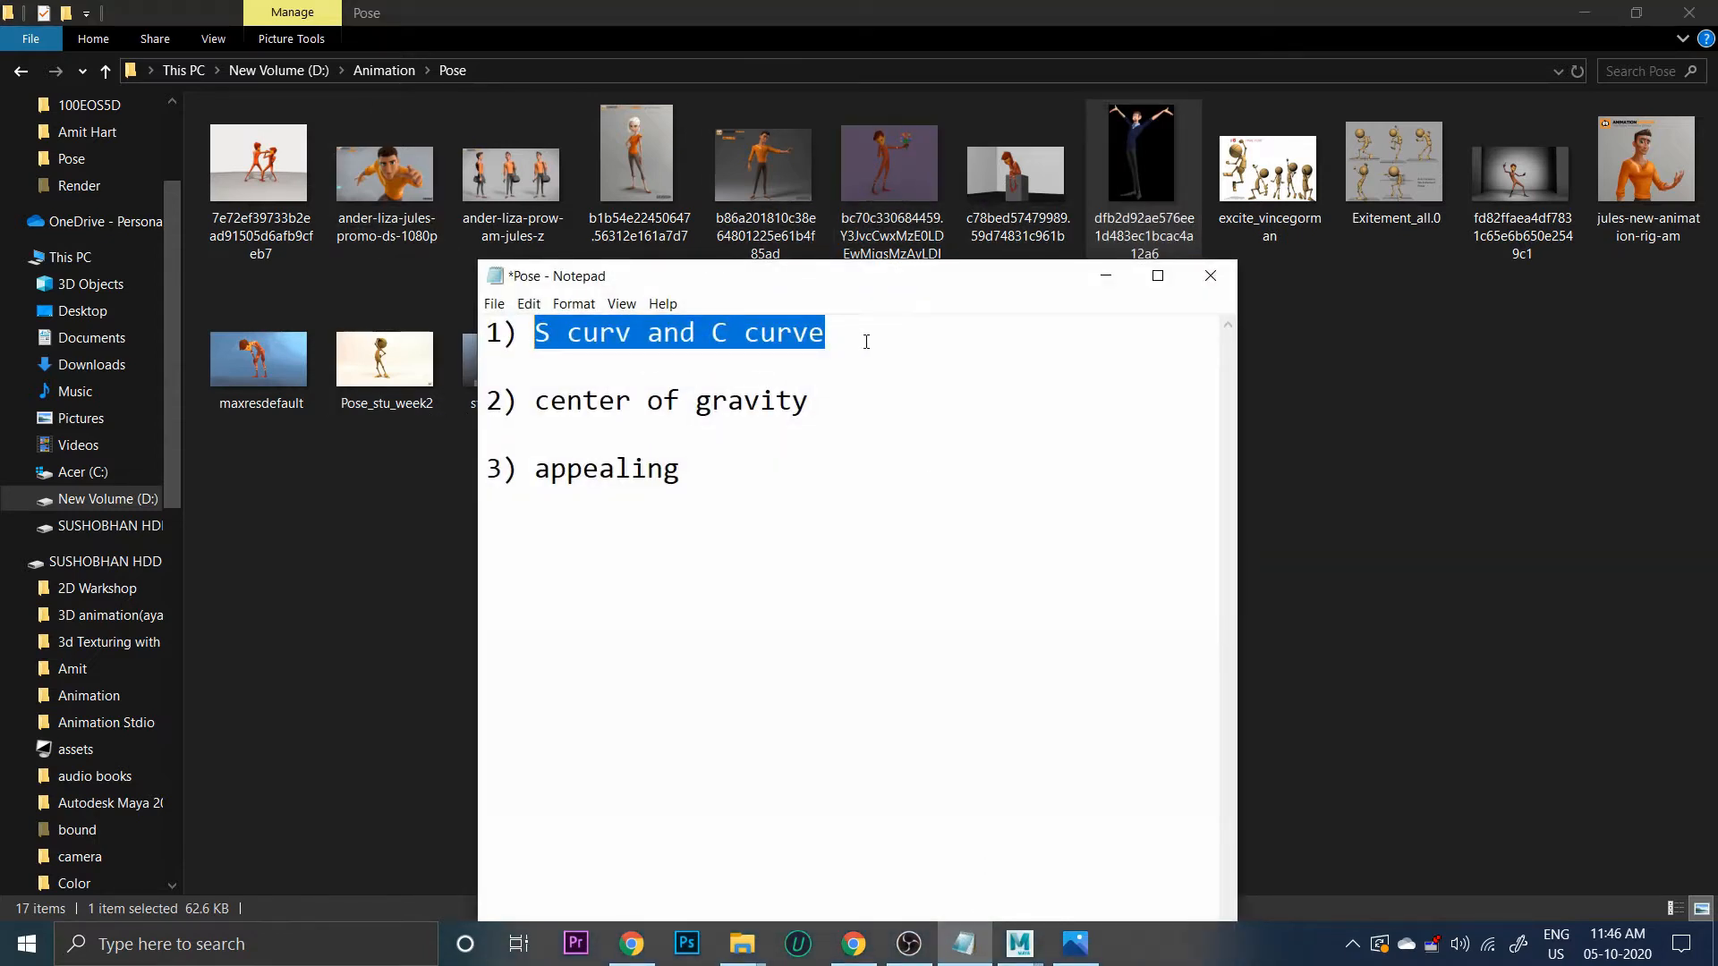
drag(693, 474, 481, 454)
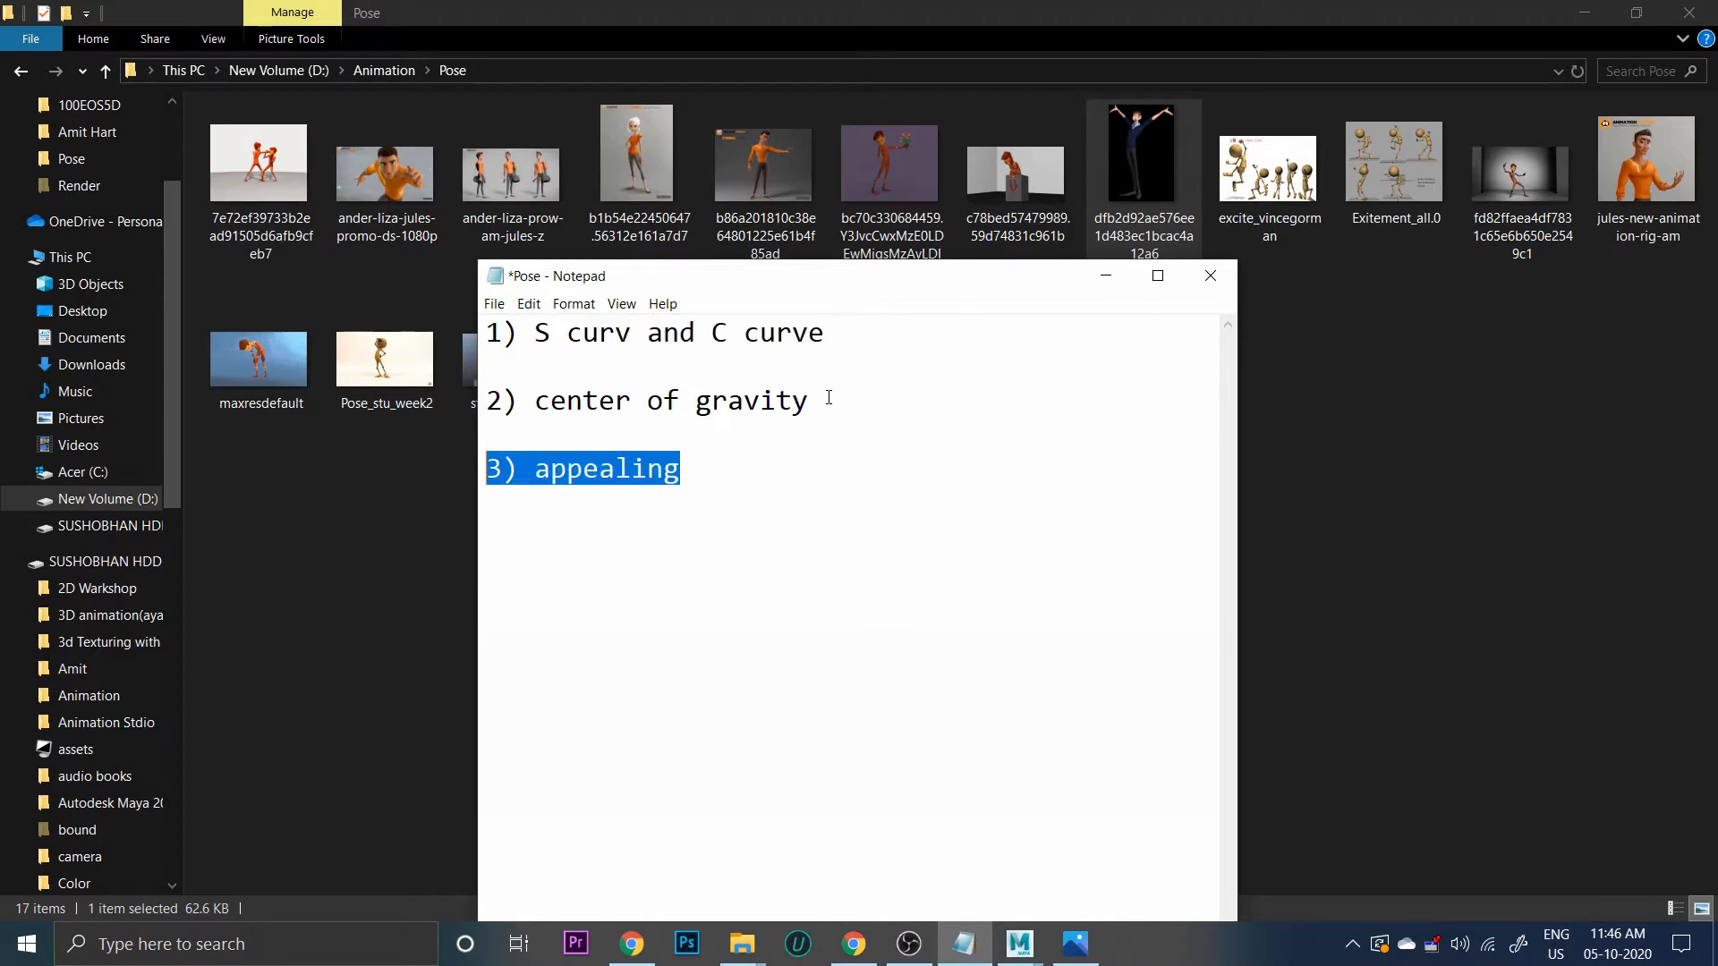
drag(889, 409, 555, 400)
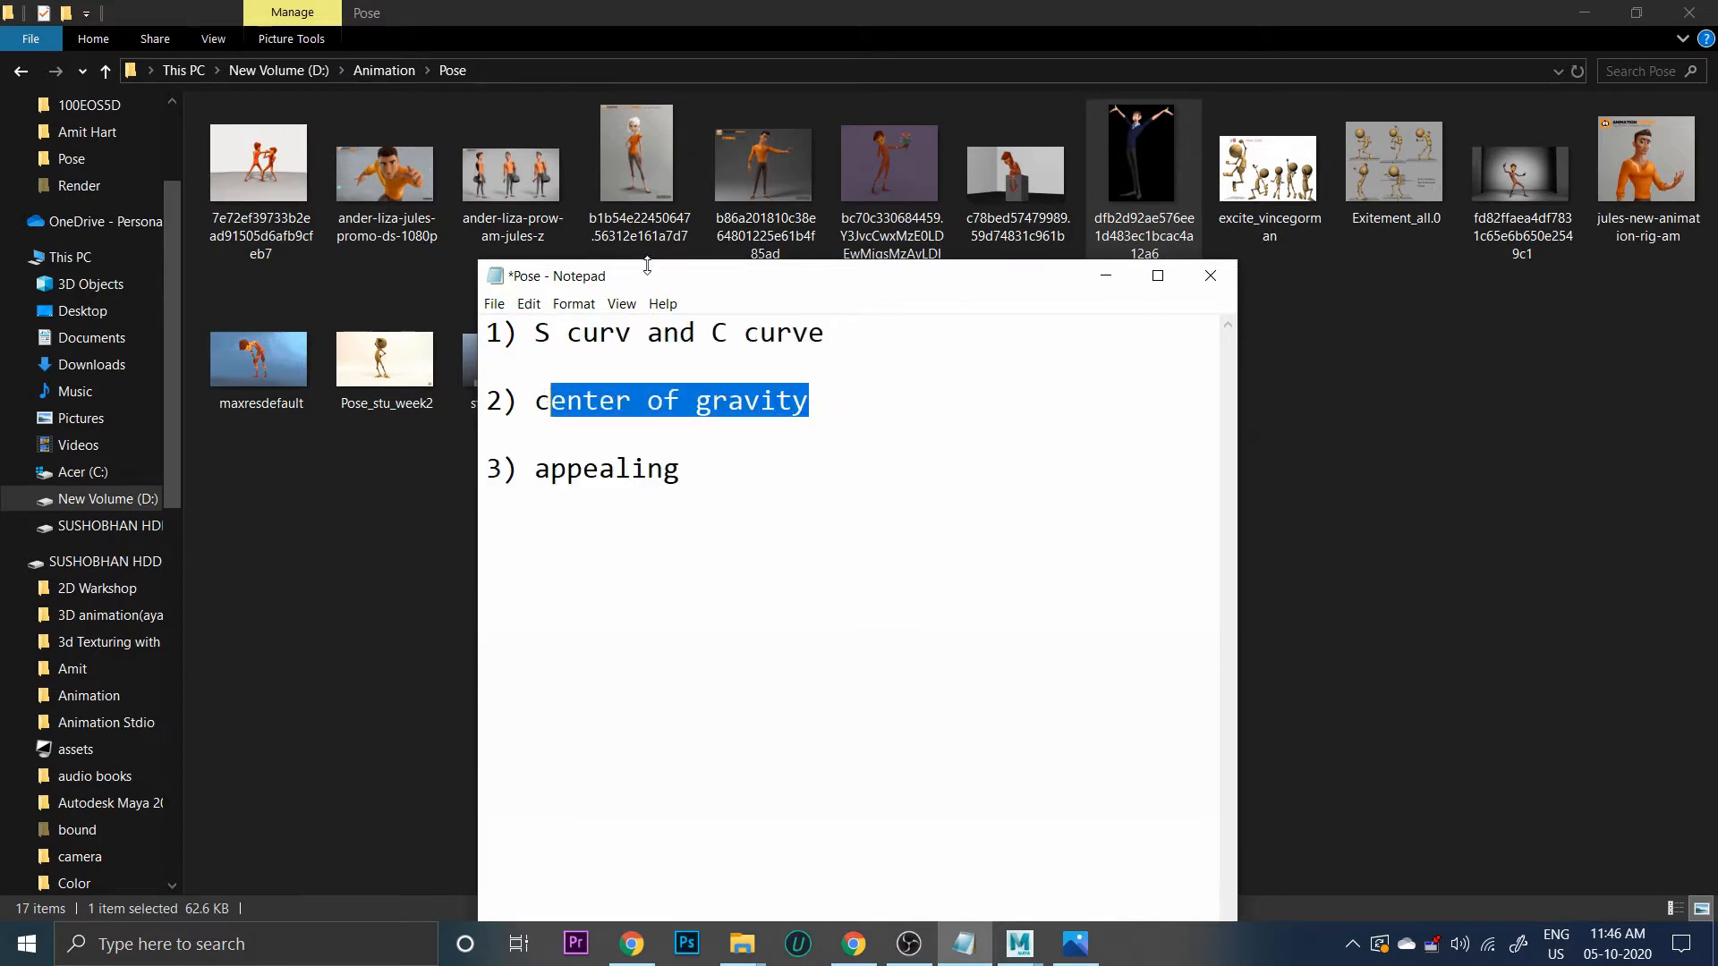
drag(651, 282, 985, 337)
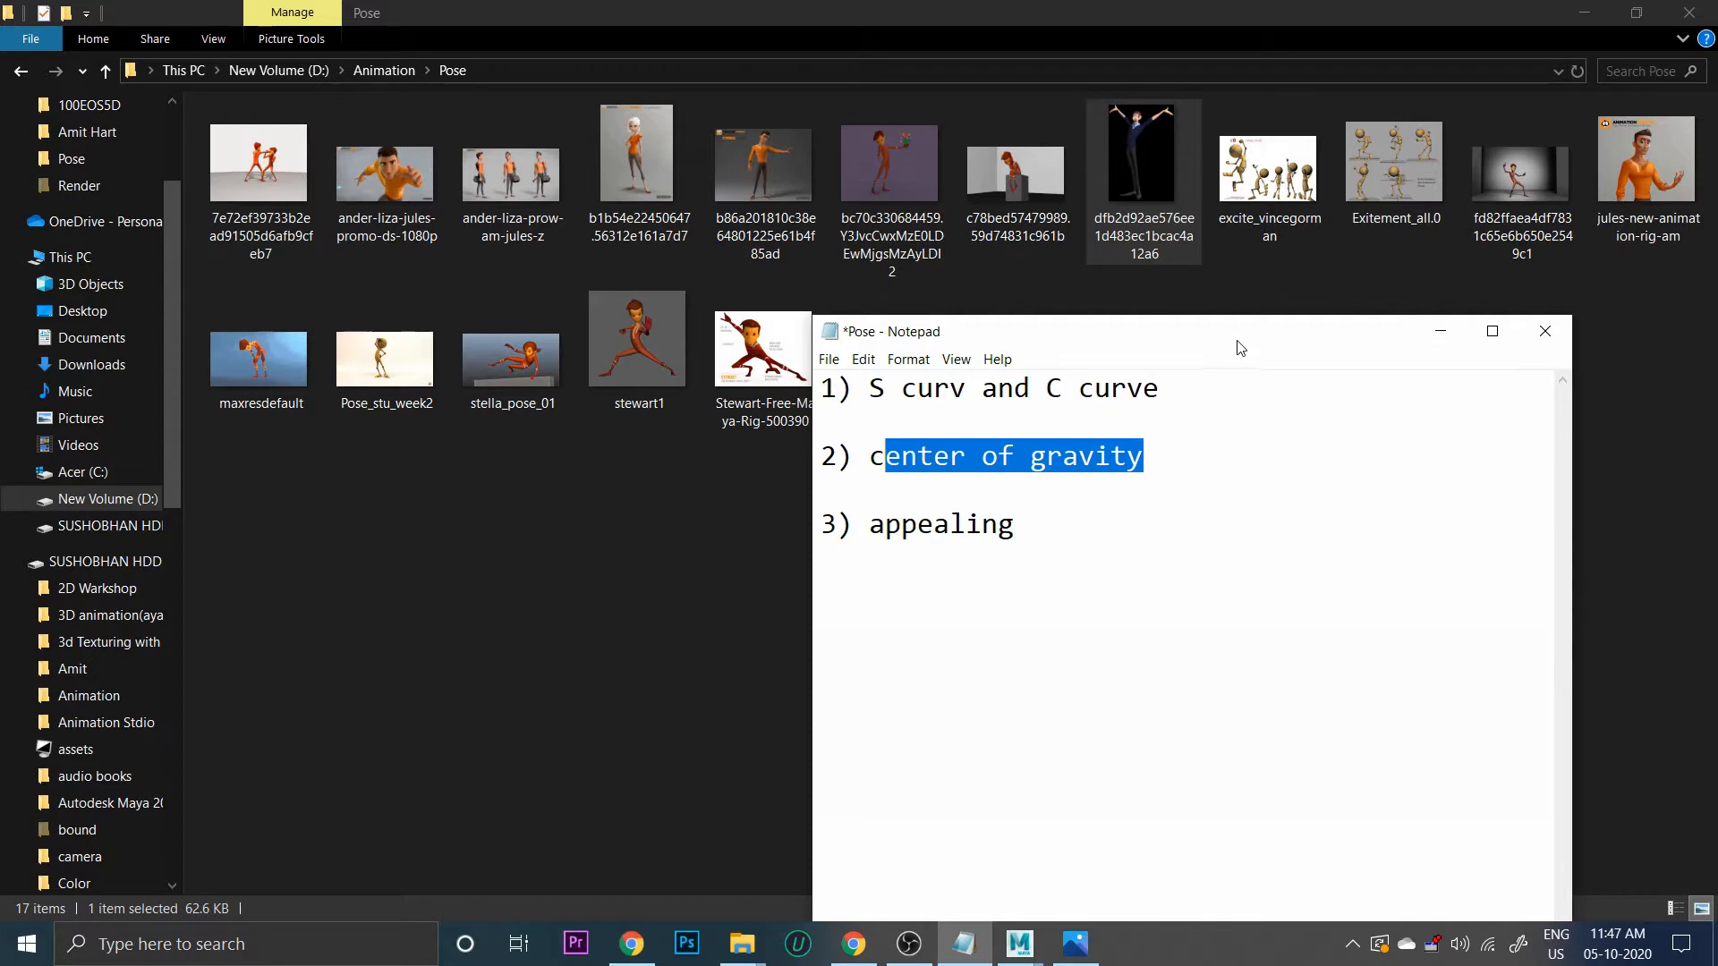
drag(1239, 346, 1258, 415)
click(1463, 404)
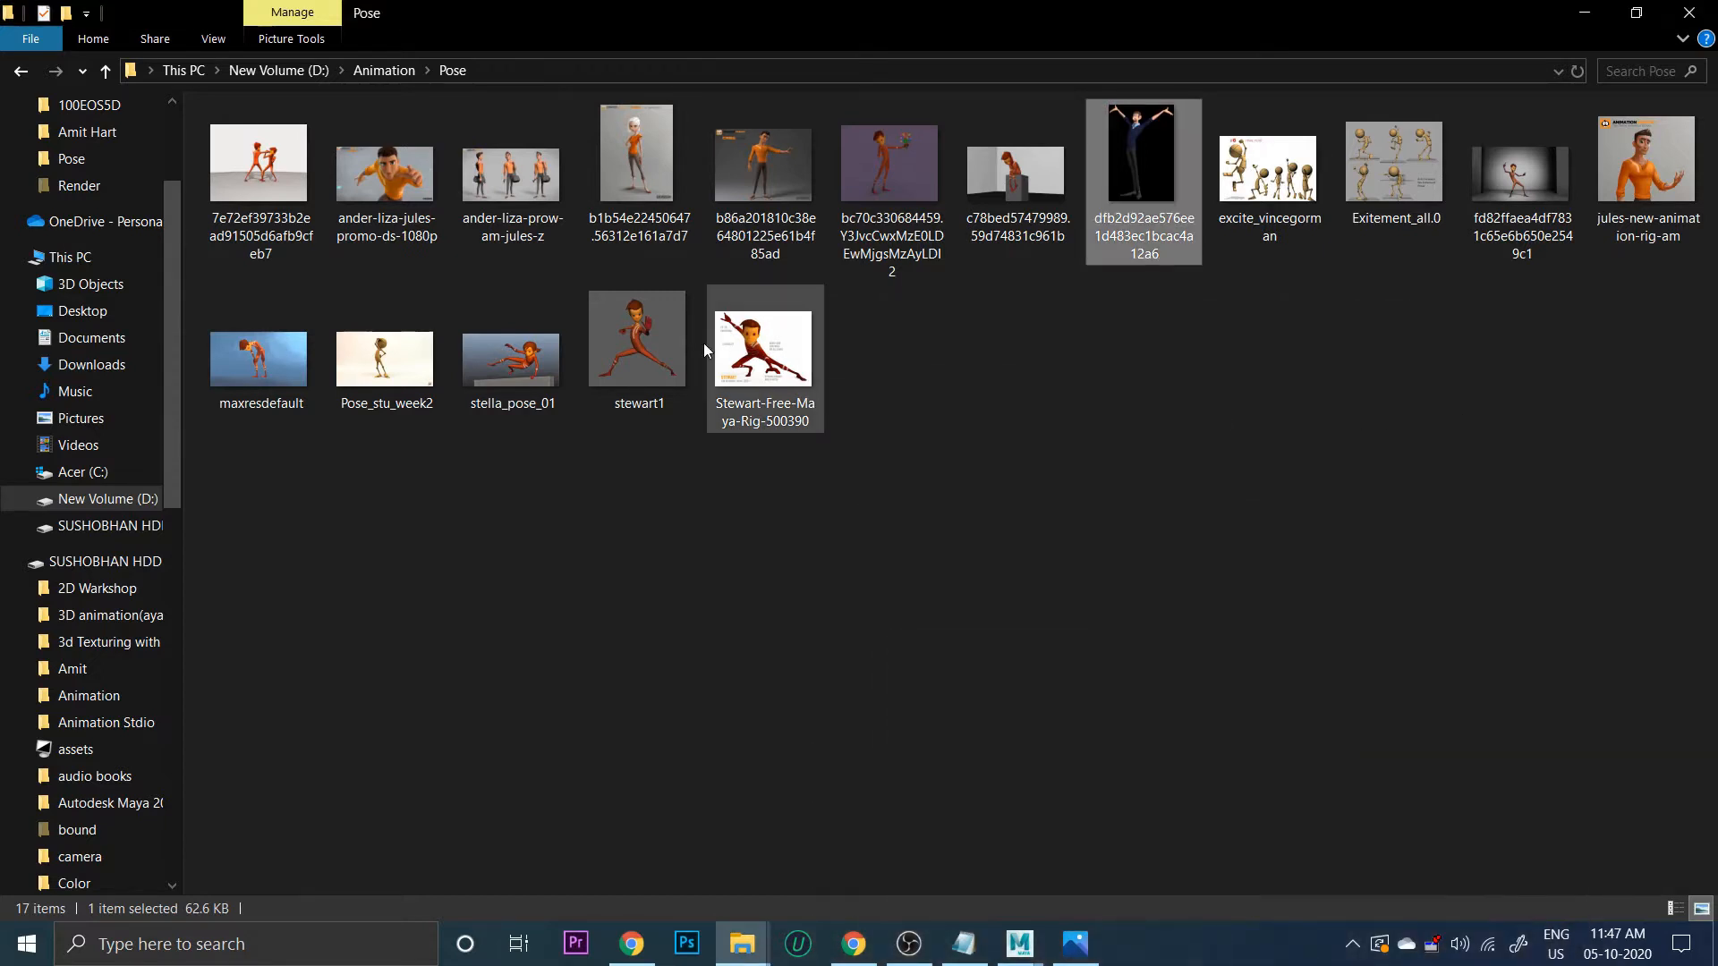
Open stewart1, draw a vertical center-of-gravity line from the head to the ground between the feet, and close it without saving
click(668, 339)
double_click(667, 333)
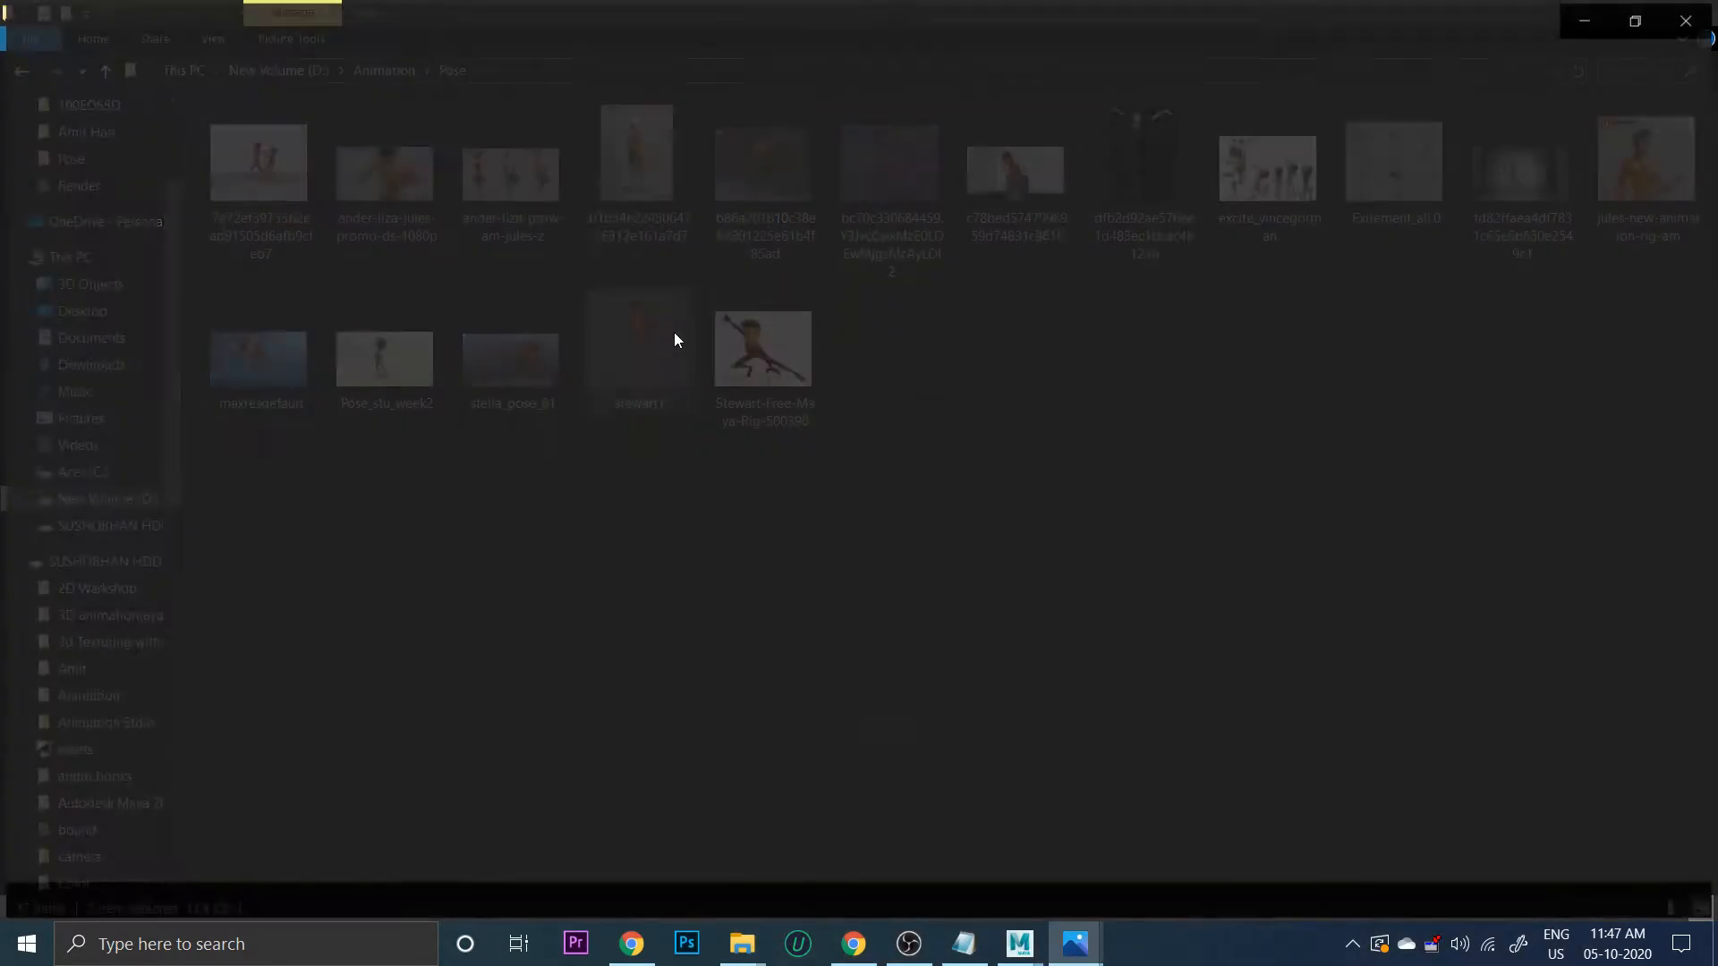
click(1452, 74)
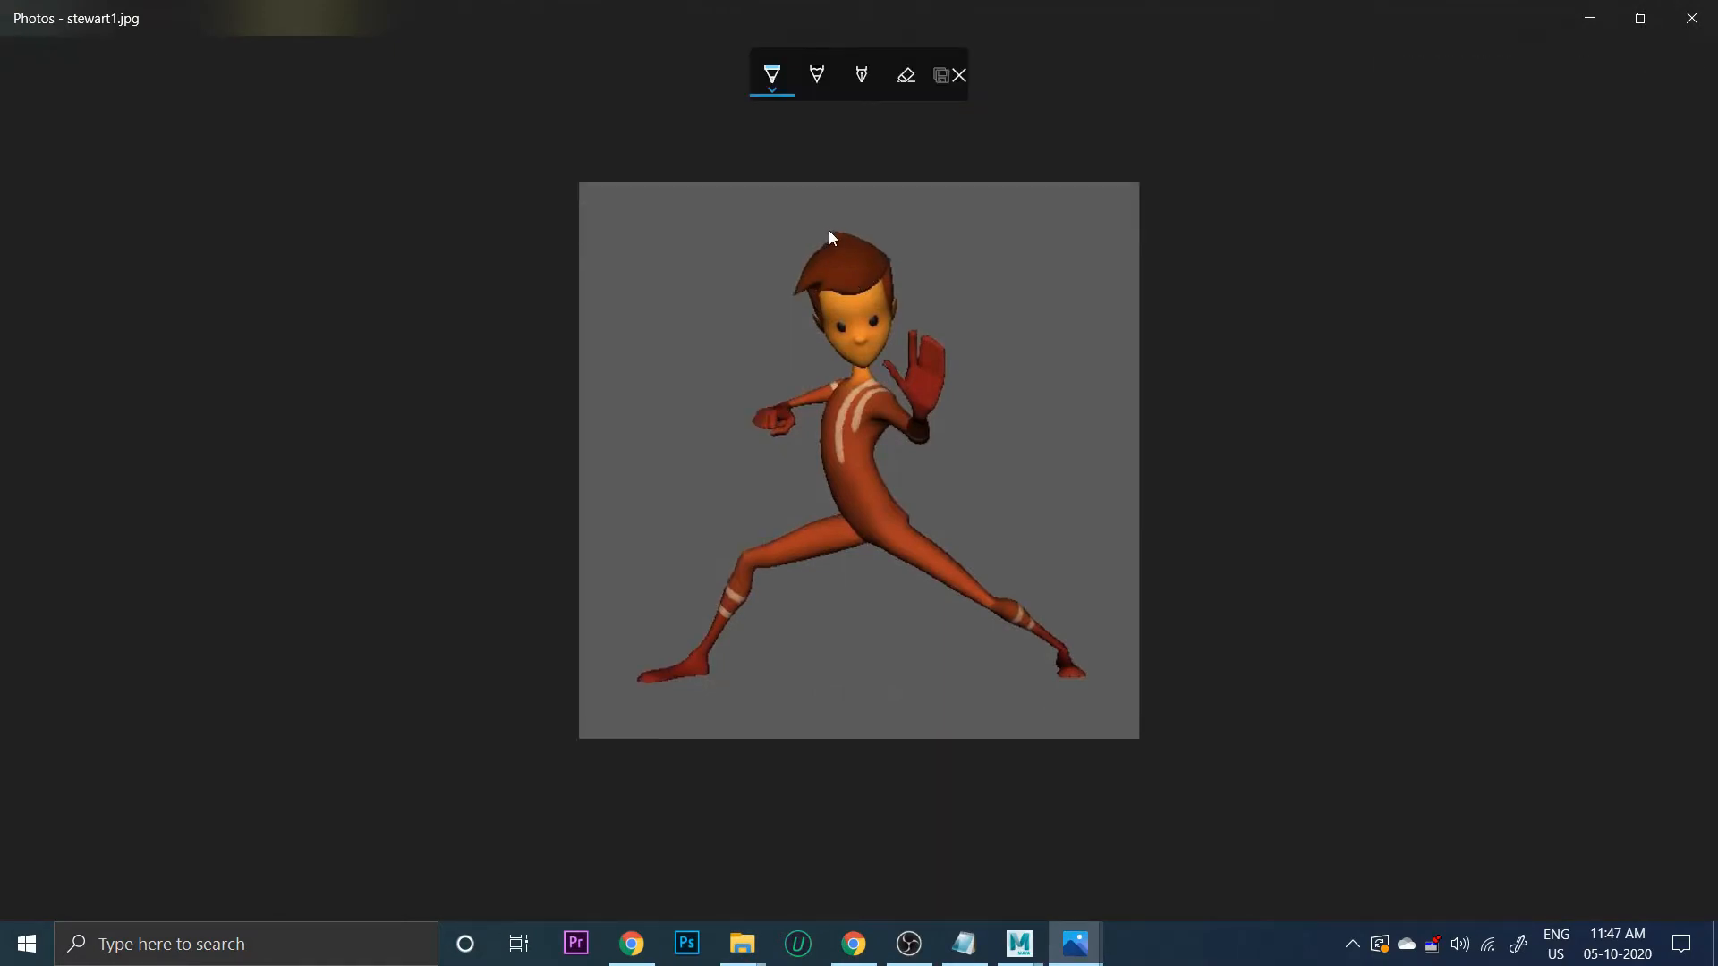
drag(838, 235, 832, 663)
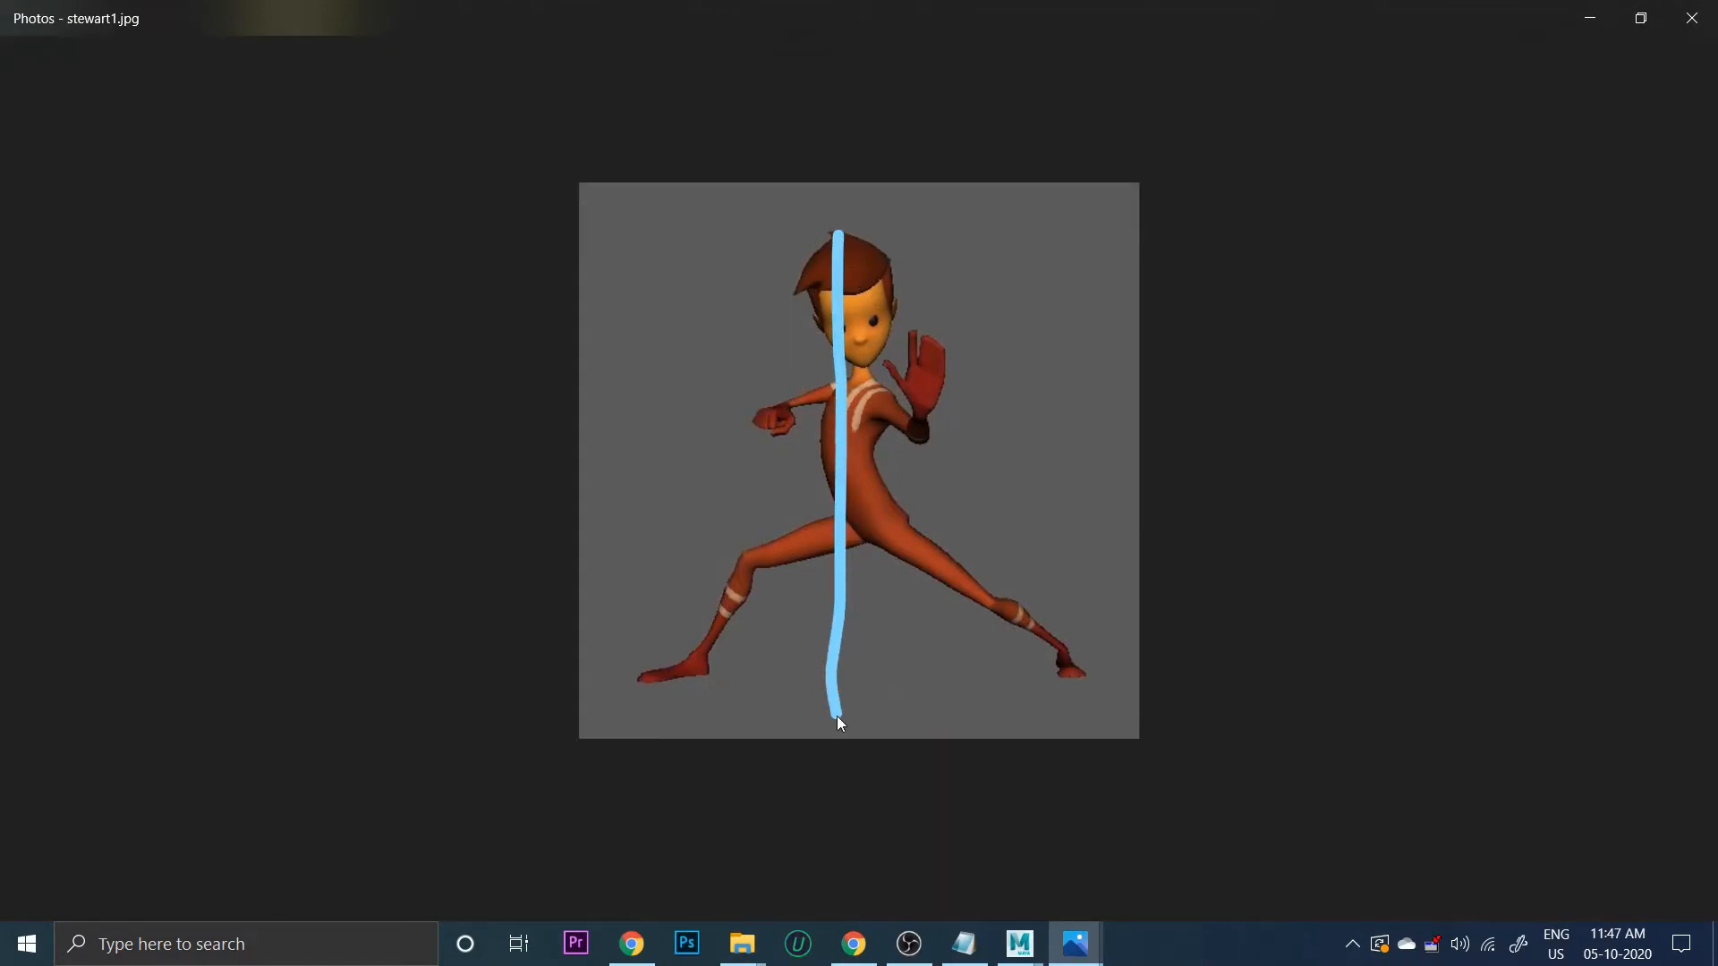
click(1690, 18)
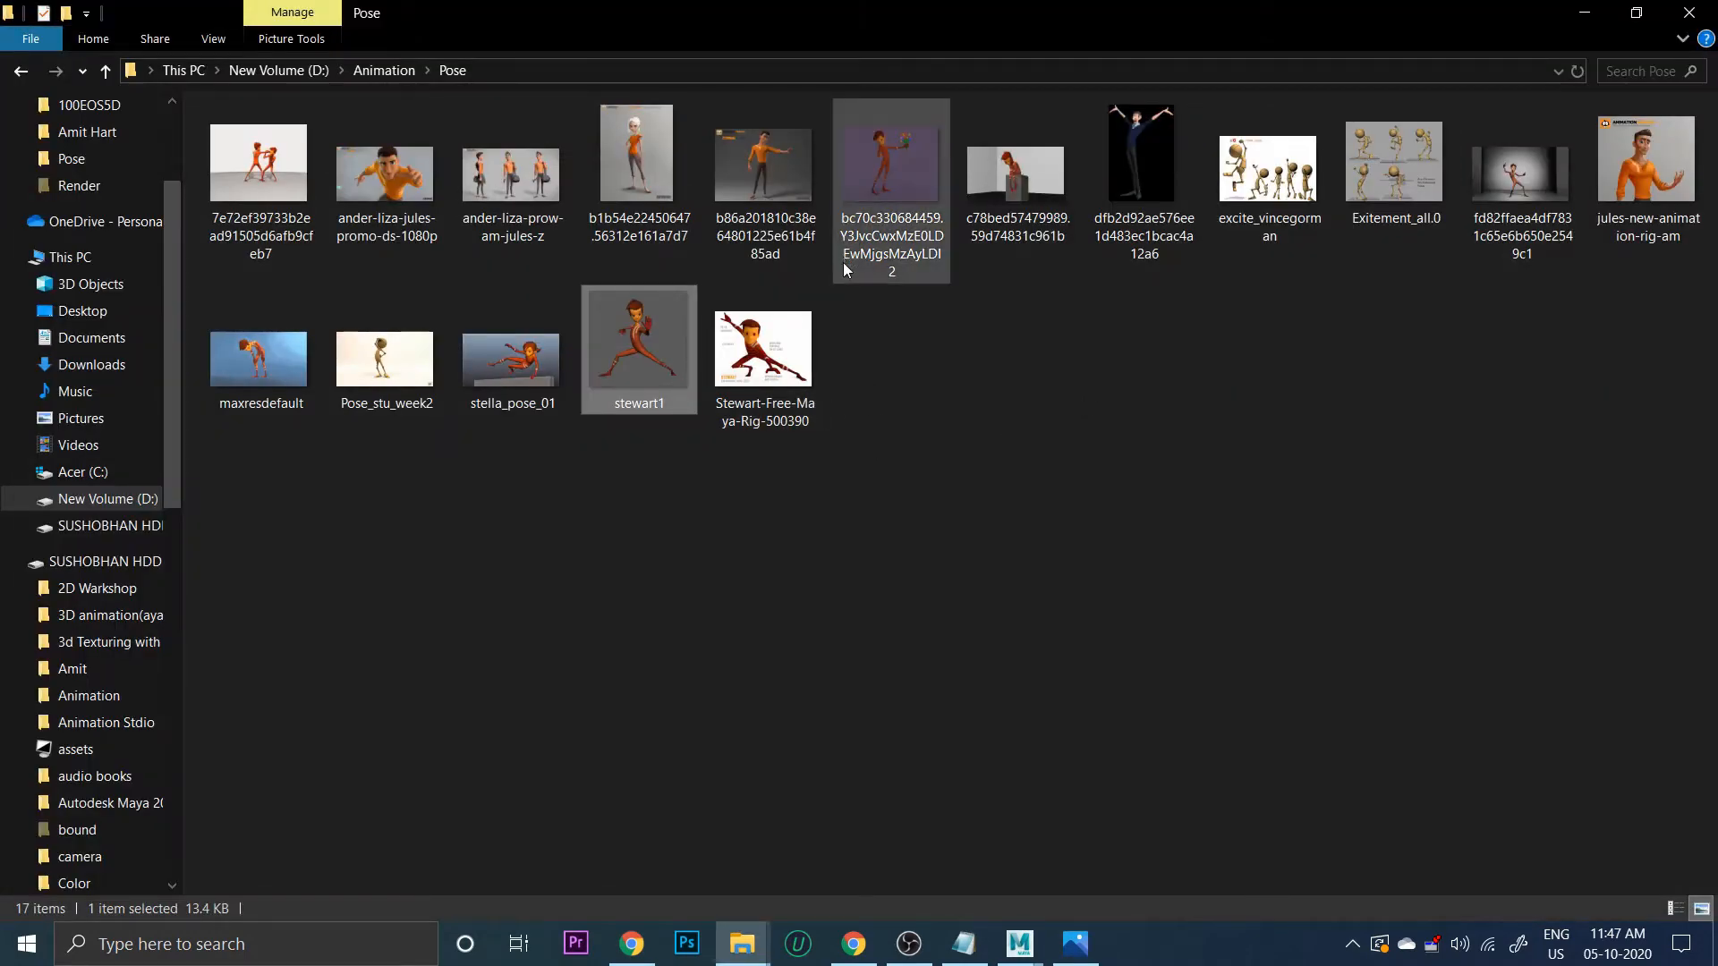
Open the image of the character holding flowers, draw a vertical center-of-gravity line from head to ground, and return to the Pose folder
click(889, 165)
double_click(888, 163)
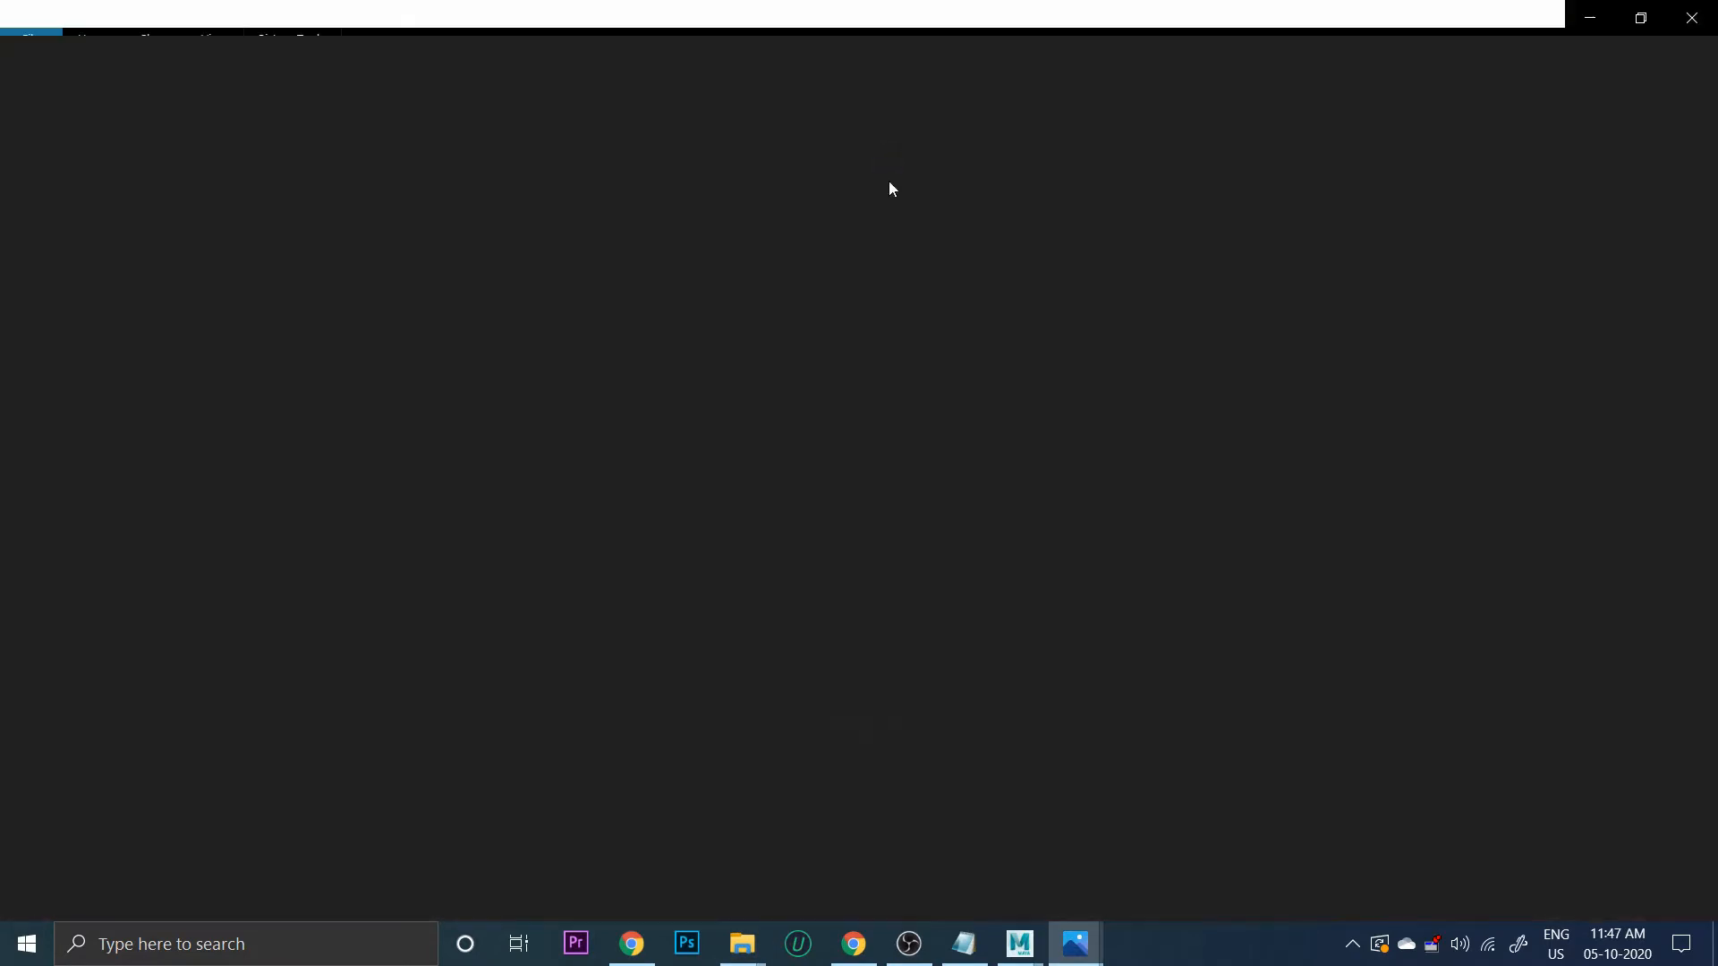
click(1479, 70)
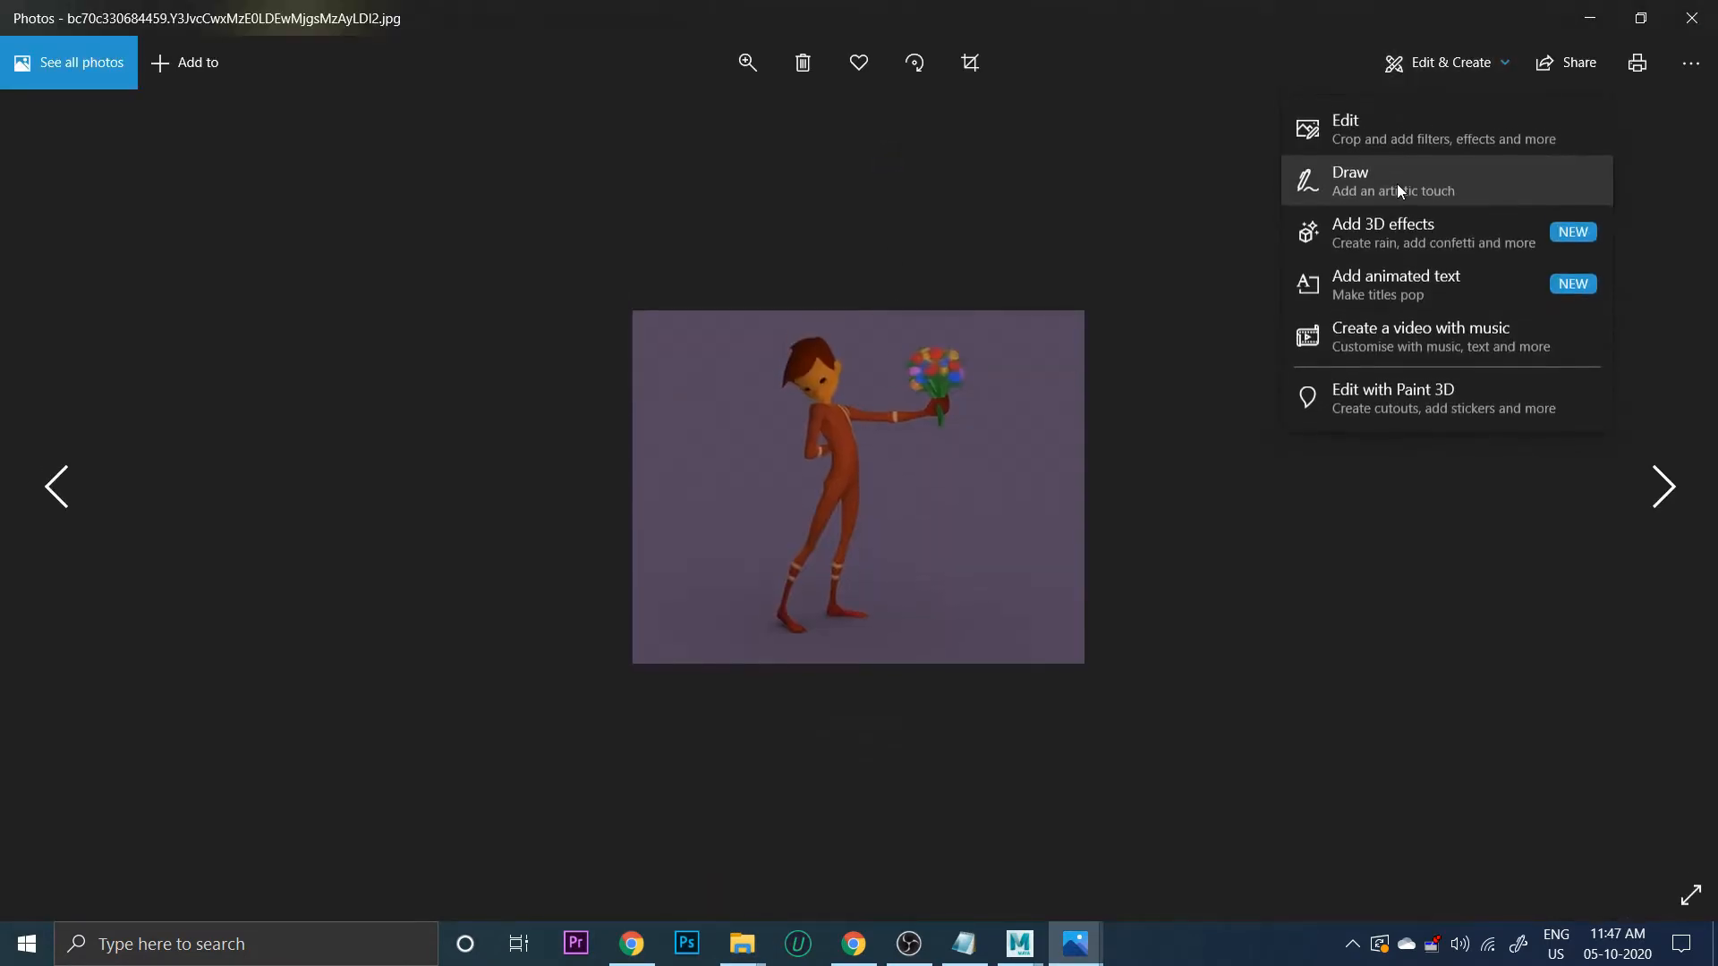
click(1398, 179)
drag(811, 313, 817, 568)
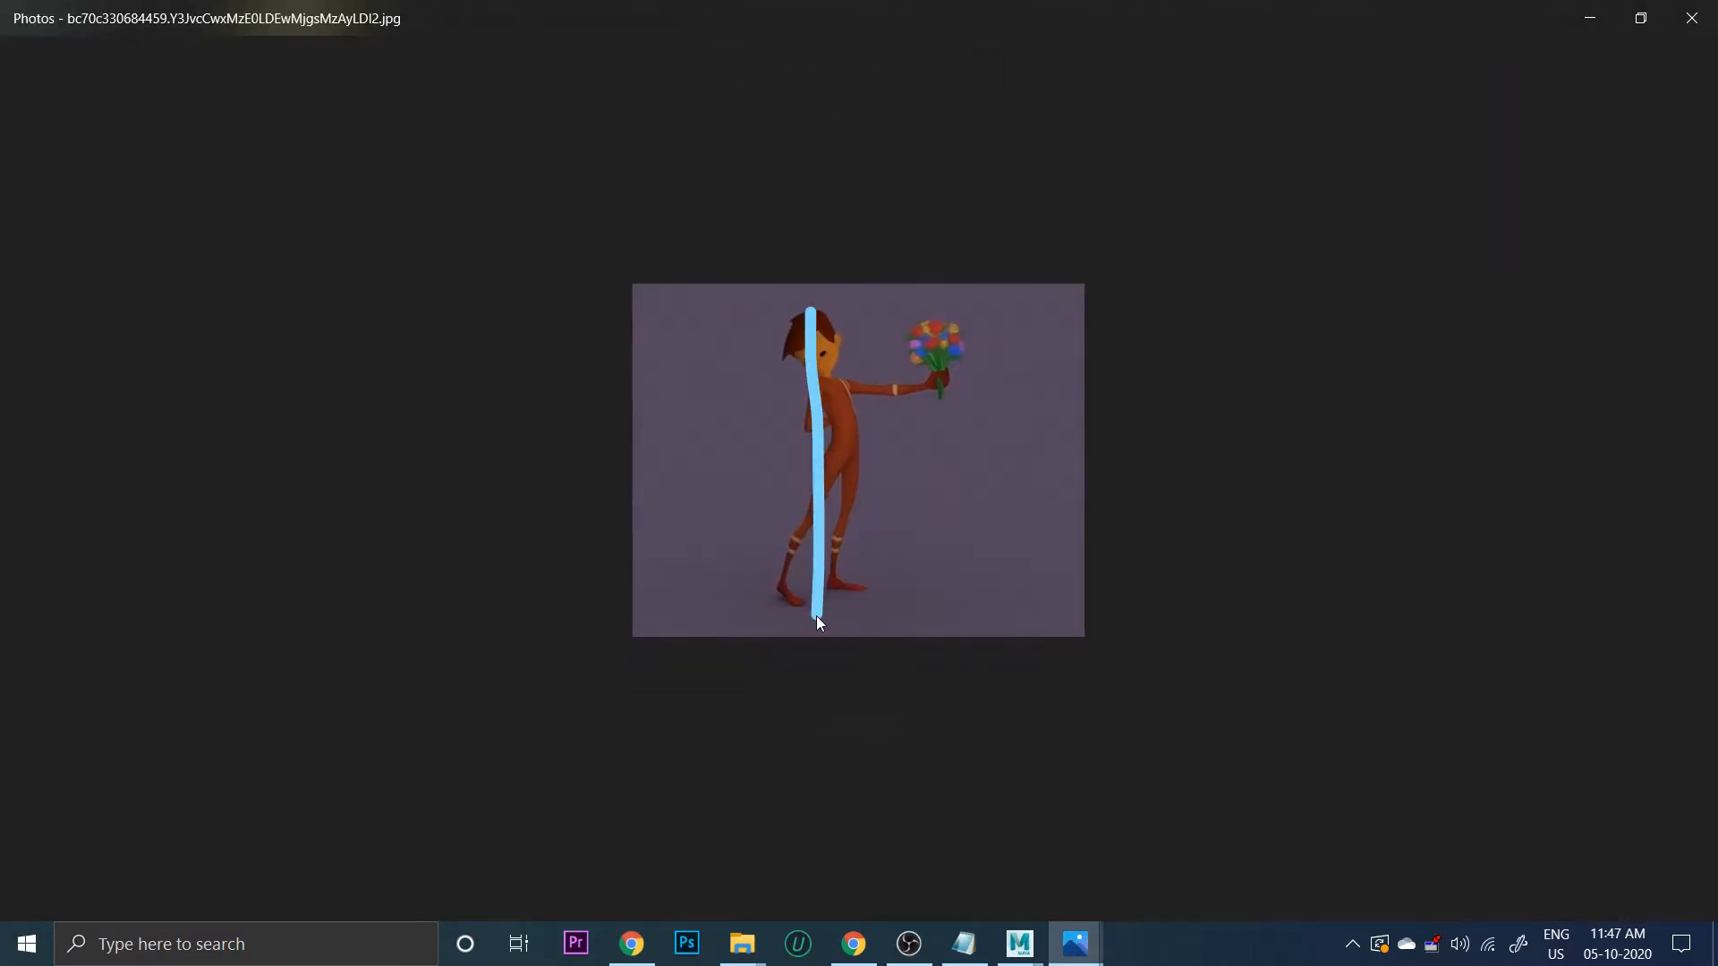
key(alt+Tab)
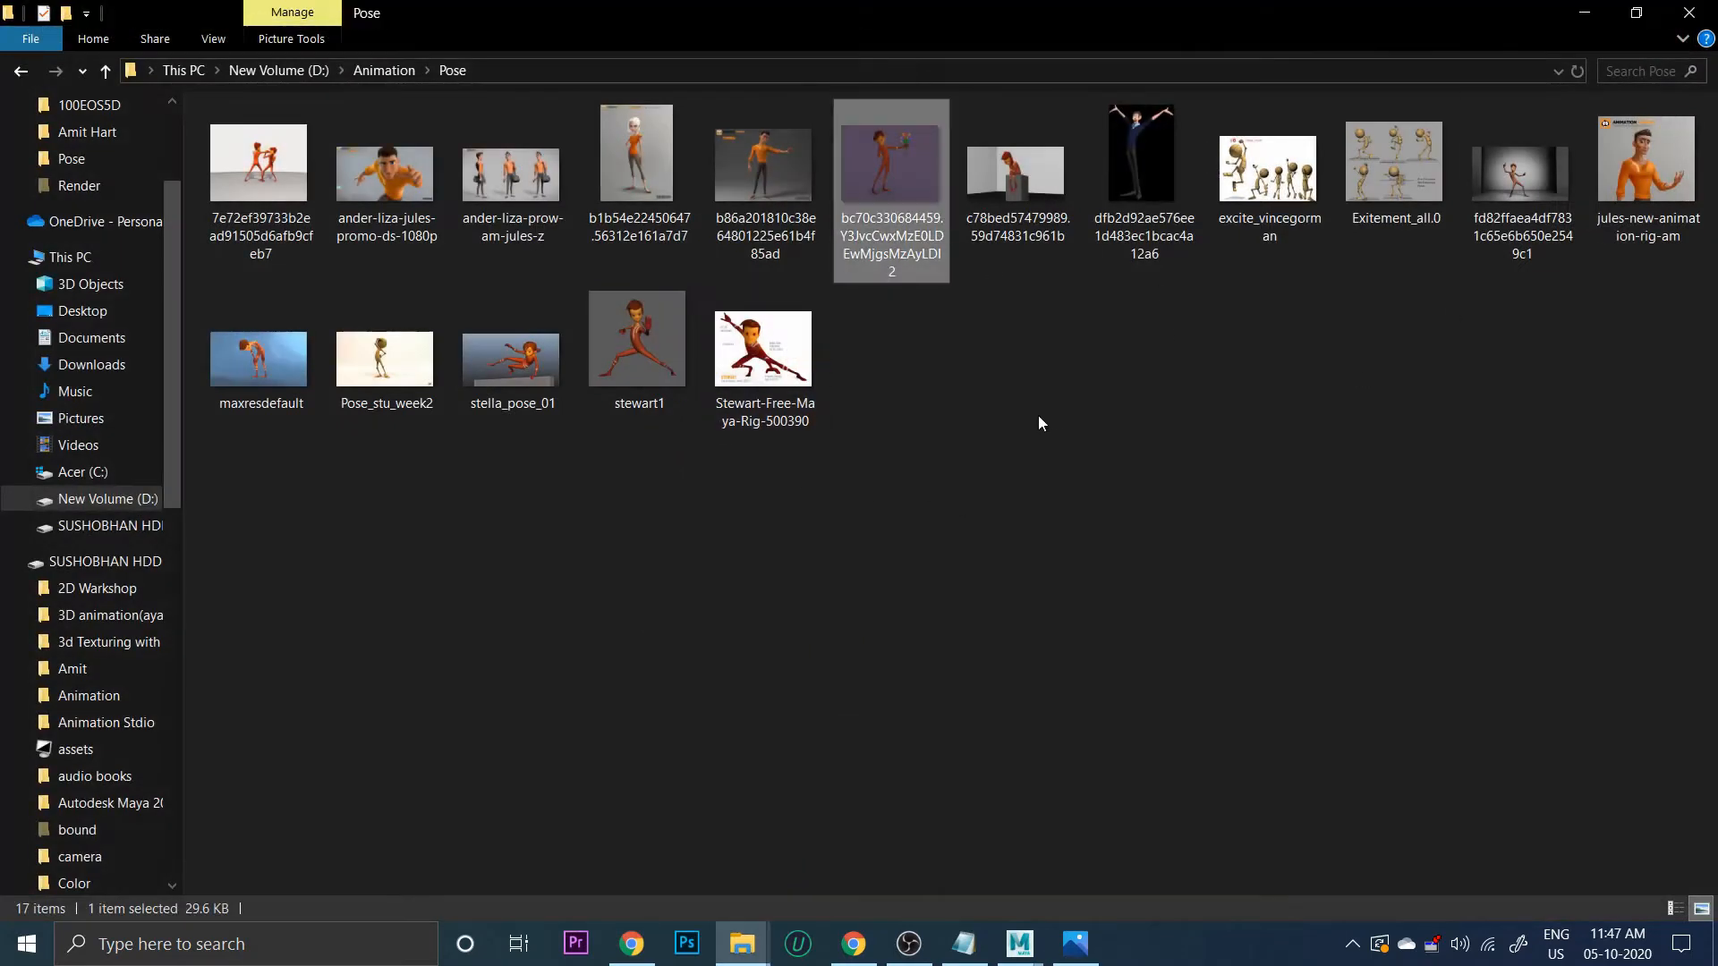
Open stewart1 in a small window over Maya, minimize the Pose folder, and place the reference image beside the Stewart rig
drag(748, 18, 771, 78)
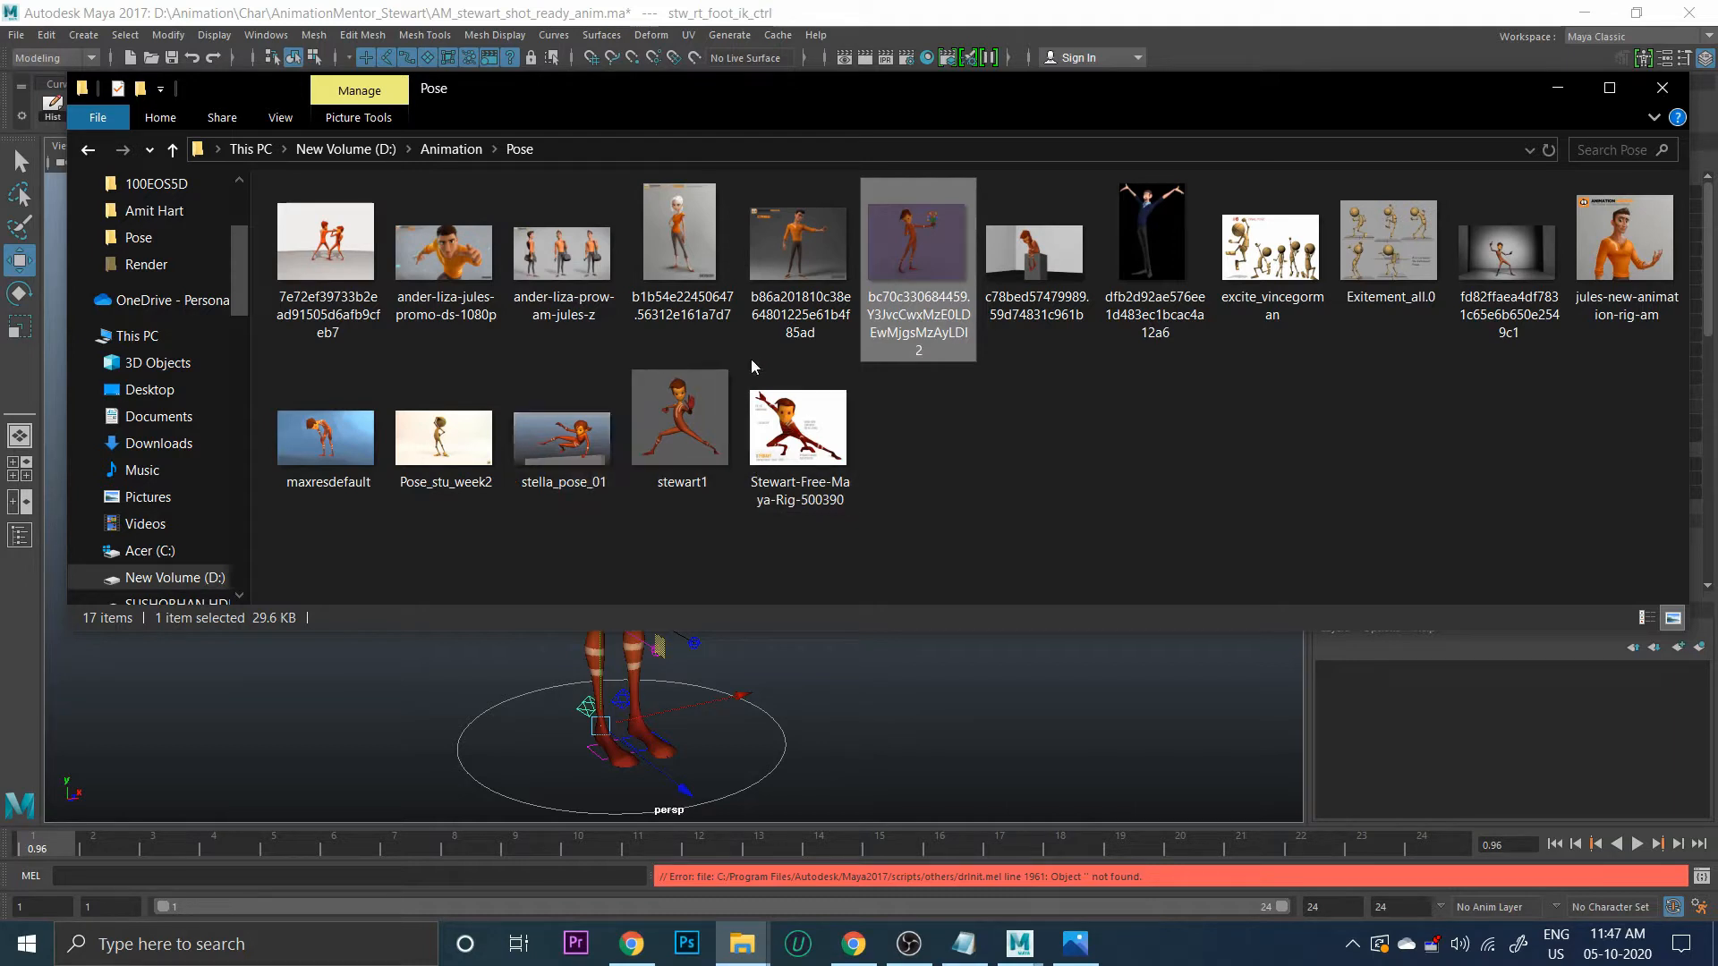
click(689, 414)
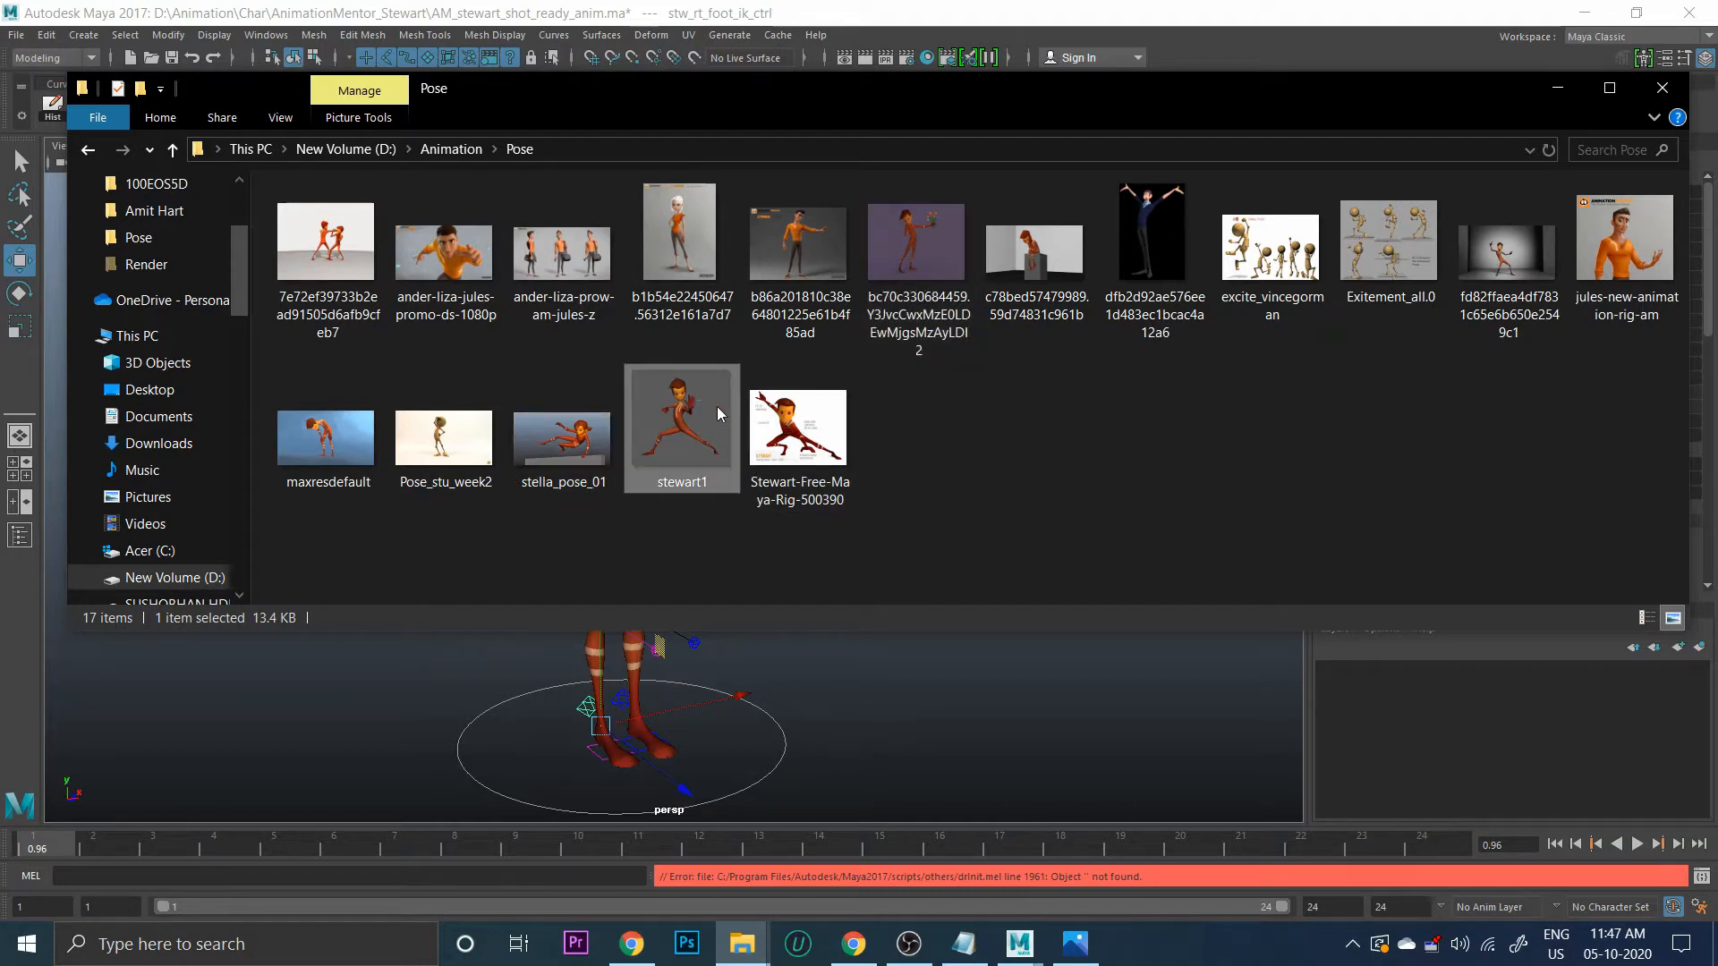
double_click(722, 400)
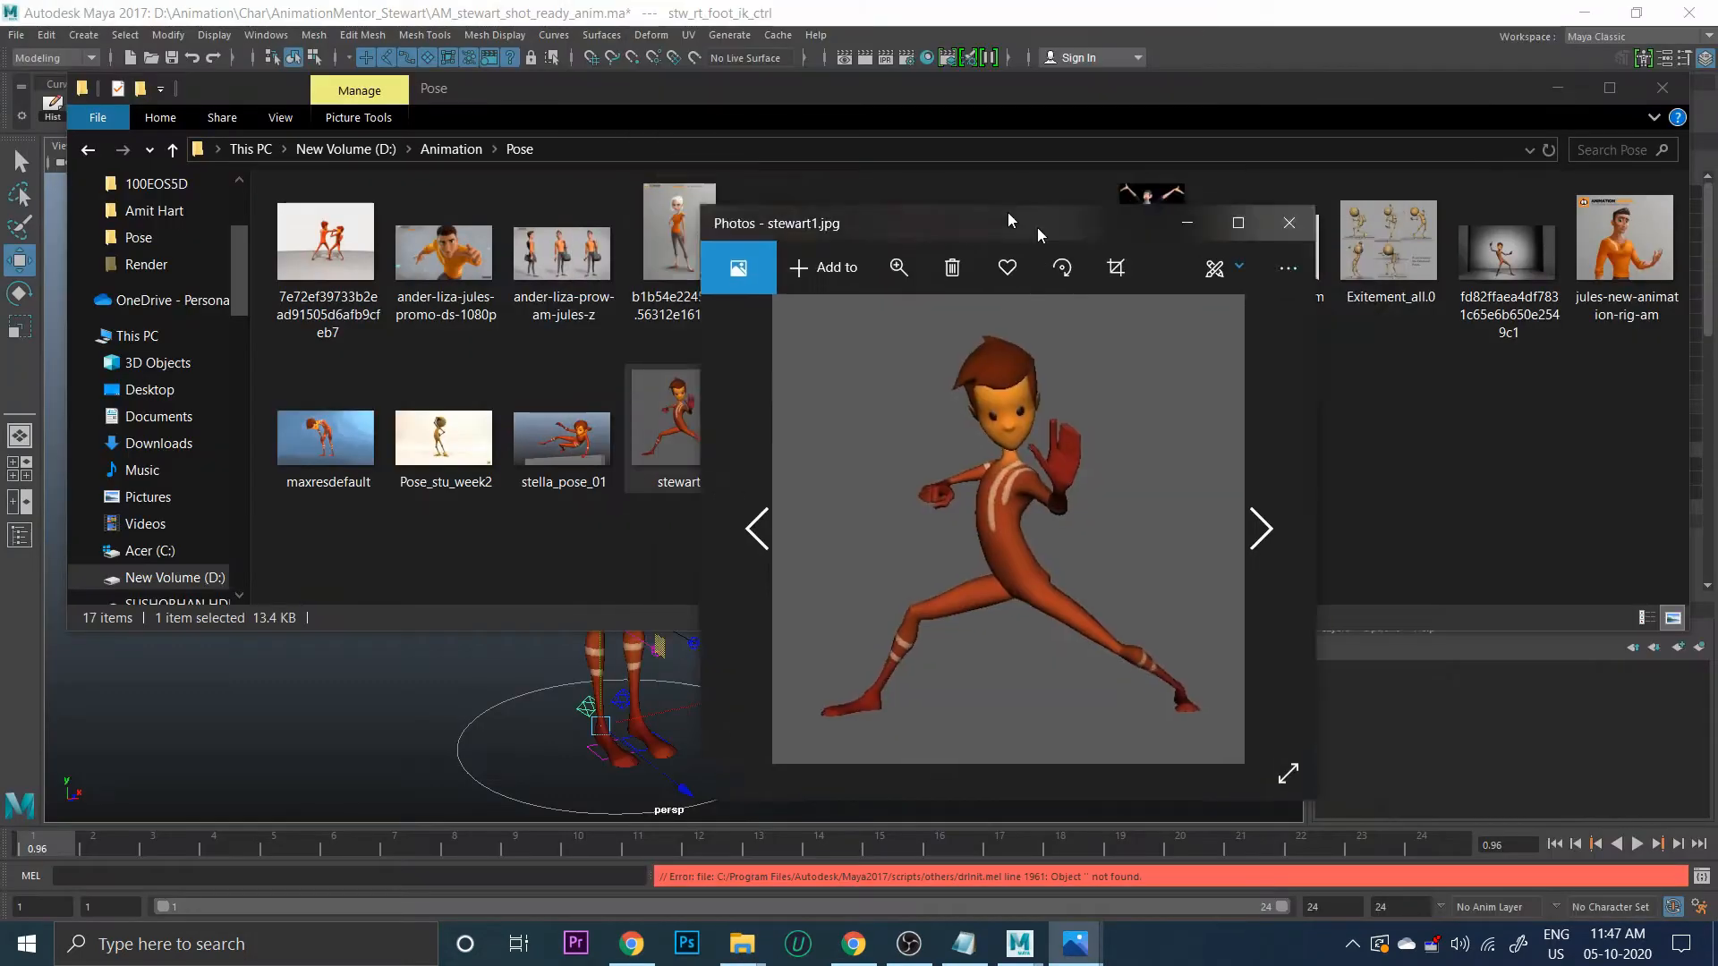
drag(1008, 219, 1156, 201)
click(1556, 87)
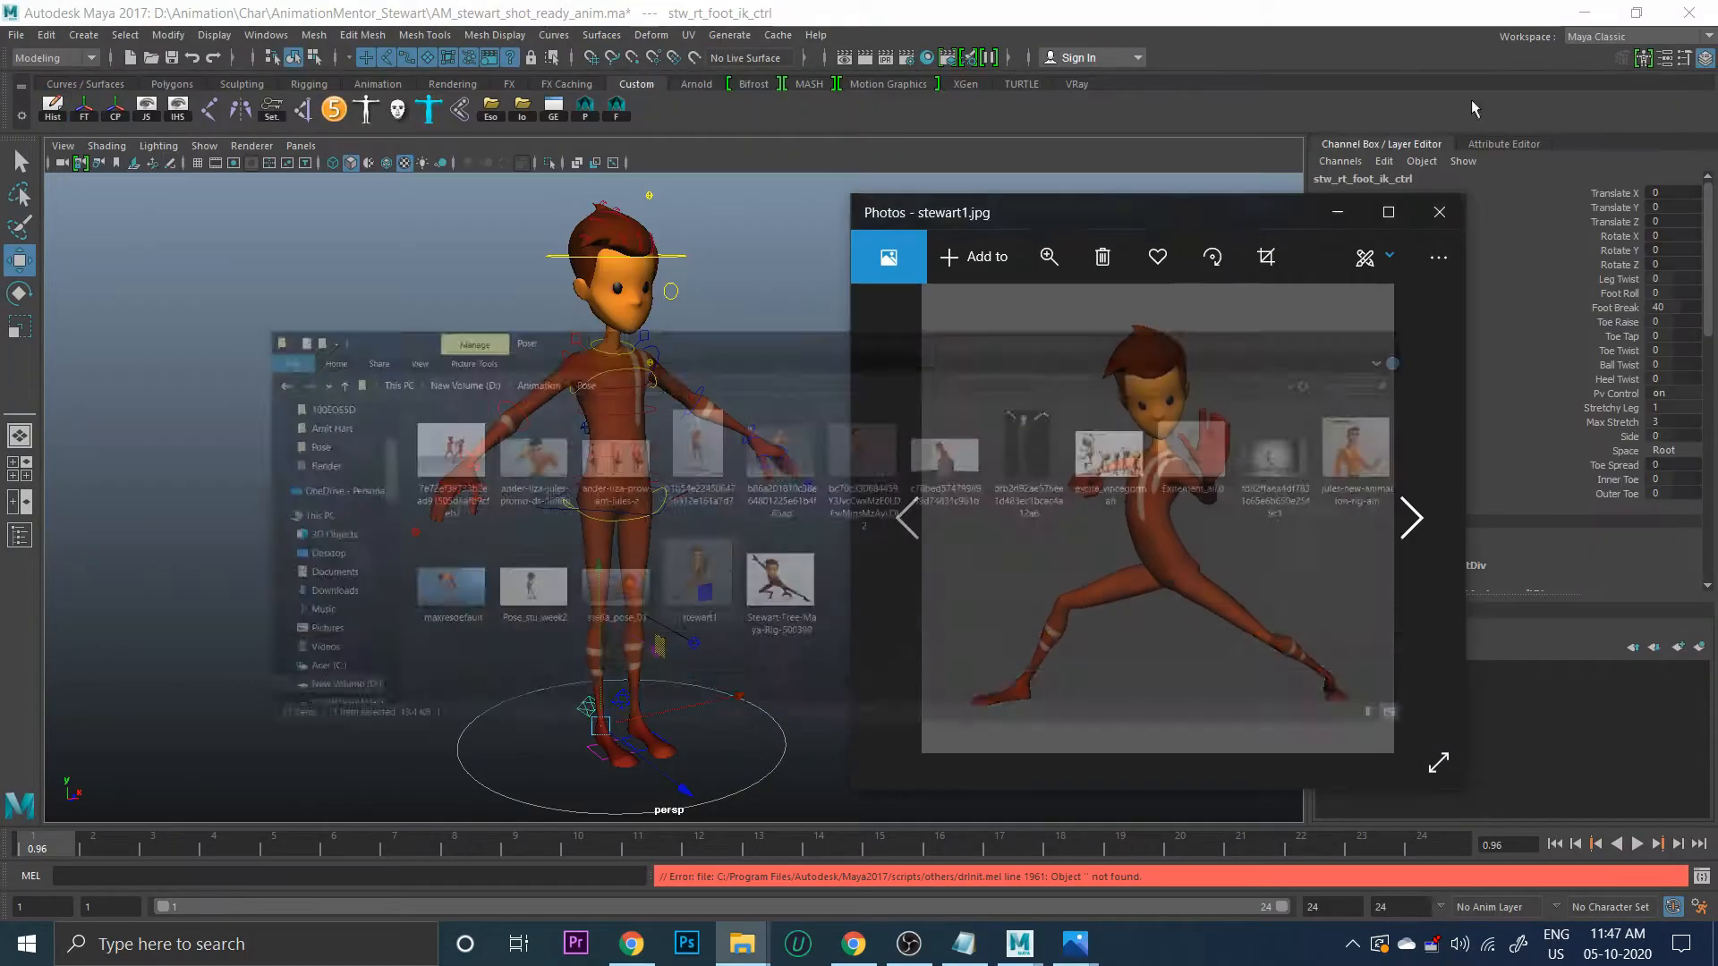
drag(1079, 208, 1325, 195)
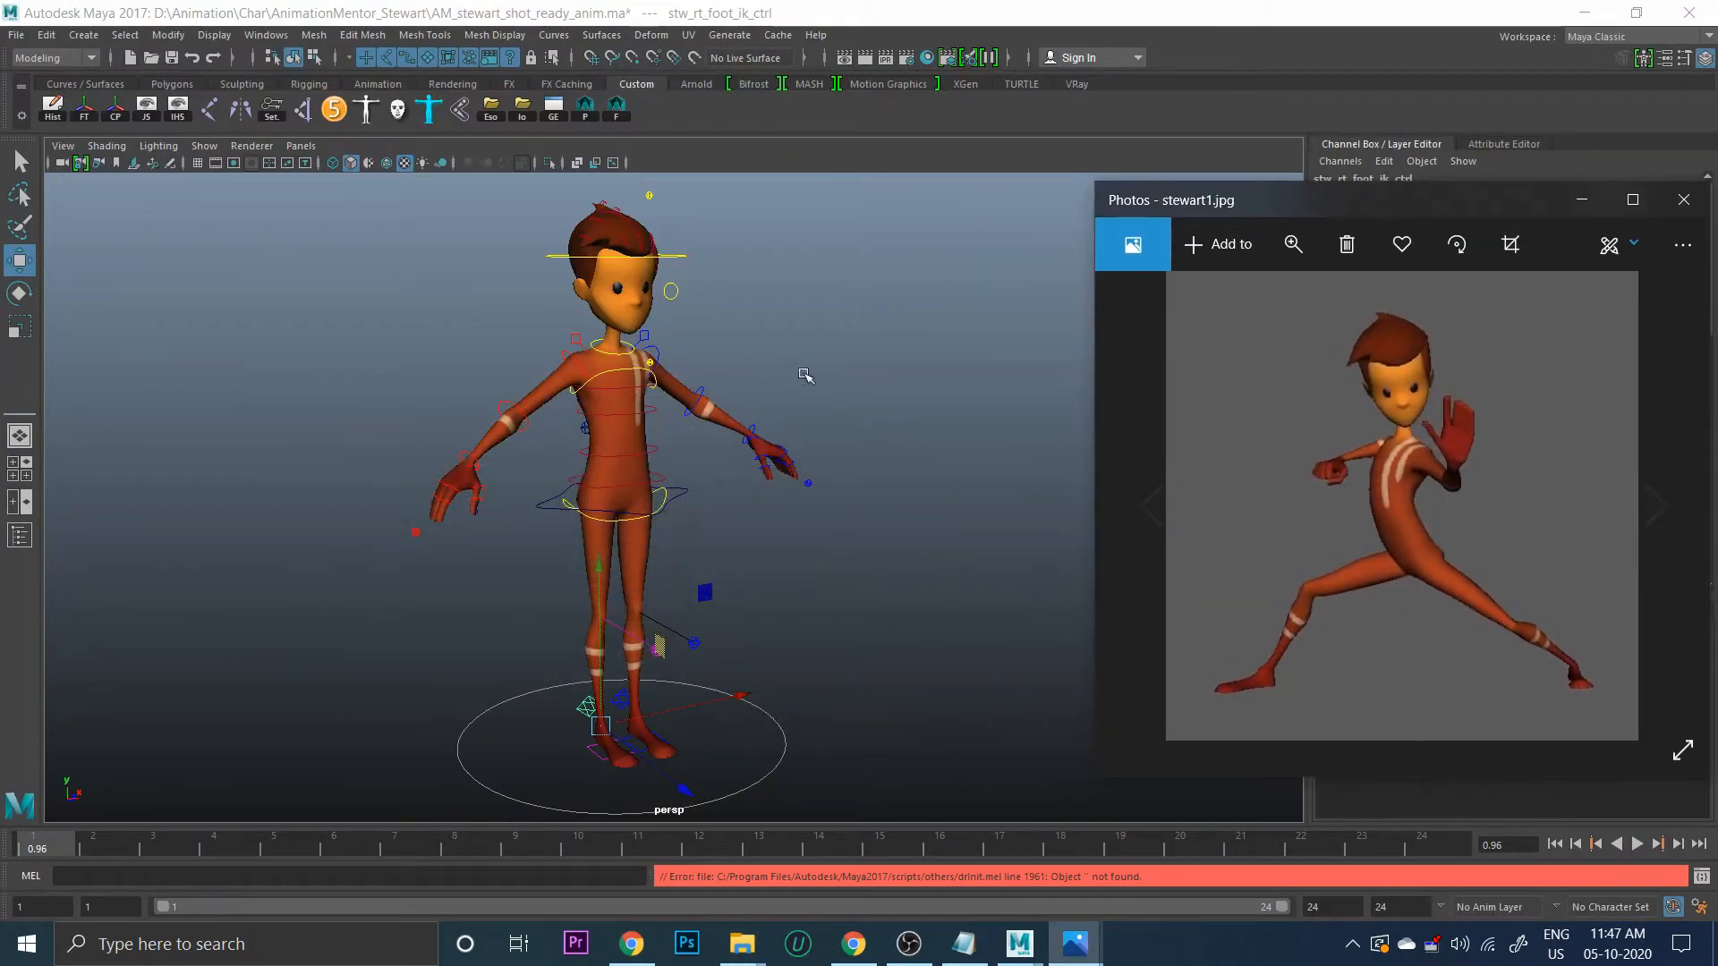
Limit the viewport display to NURBS curves and polygons so only the Stewart rig's controls and mesh are shown
alt+drag(740, 393, 650, 509)
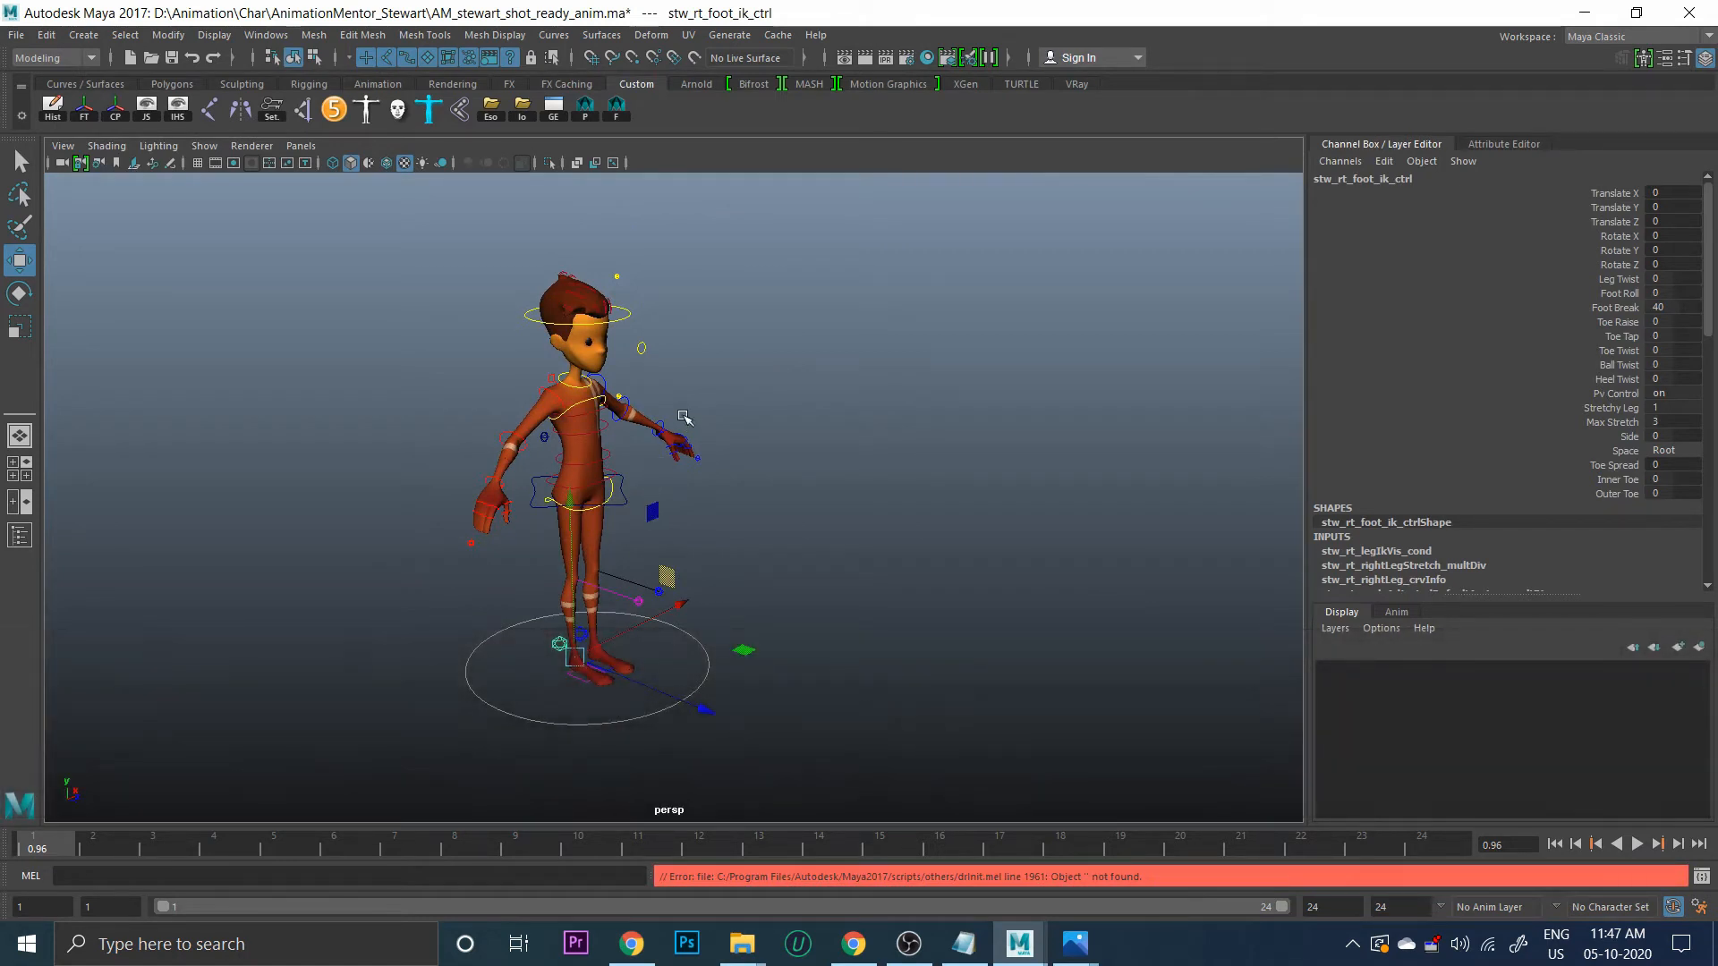
alt+right_drag(610, 395, 687, 414)
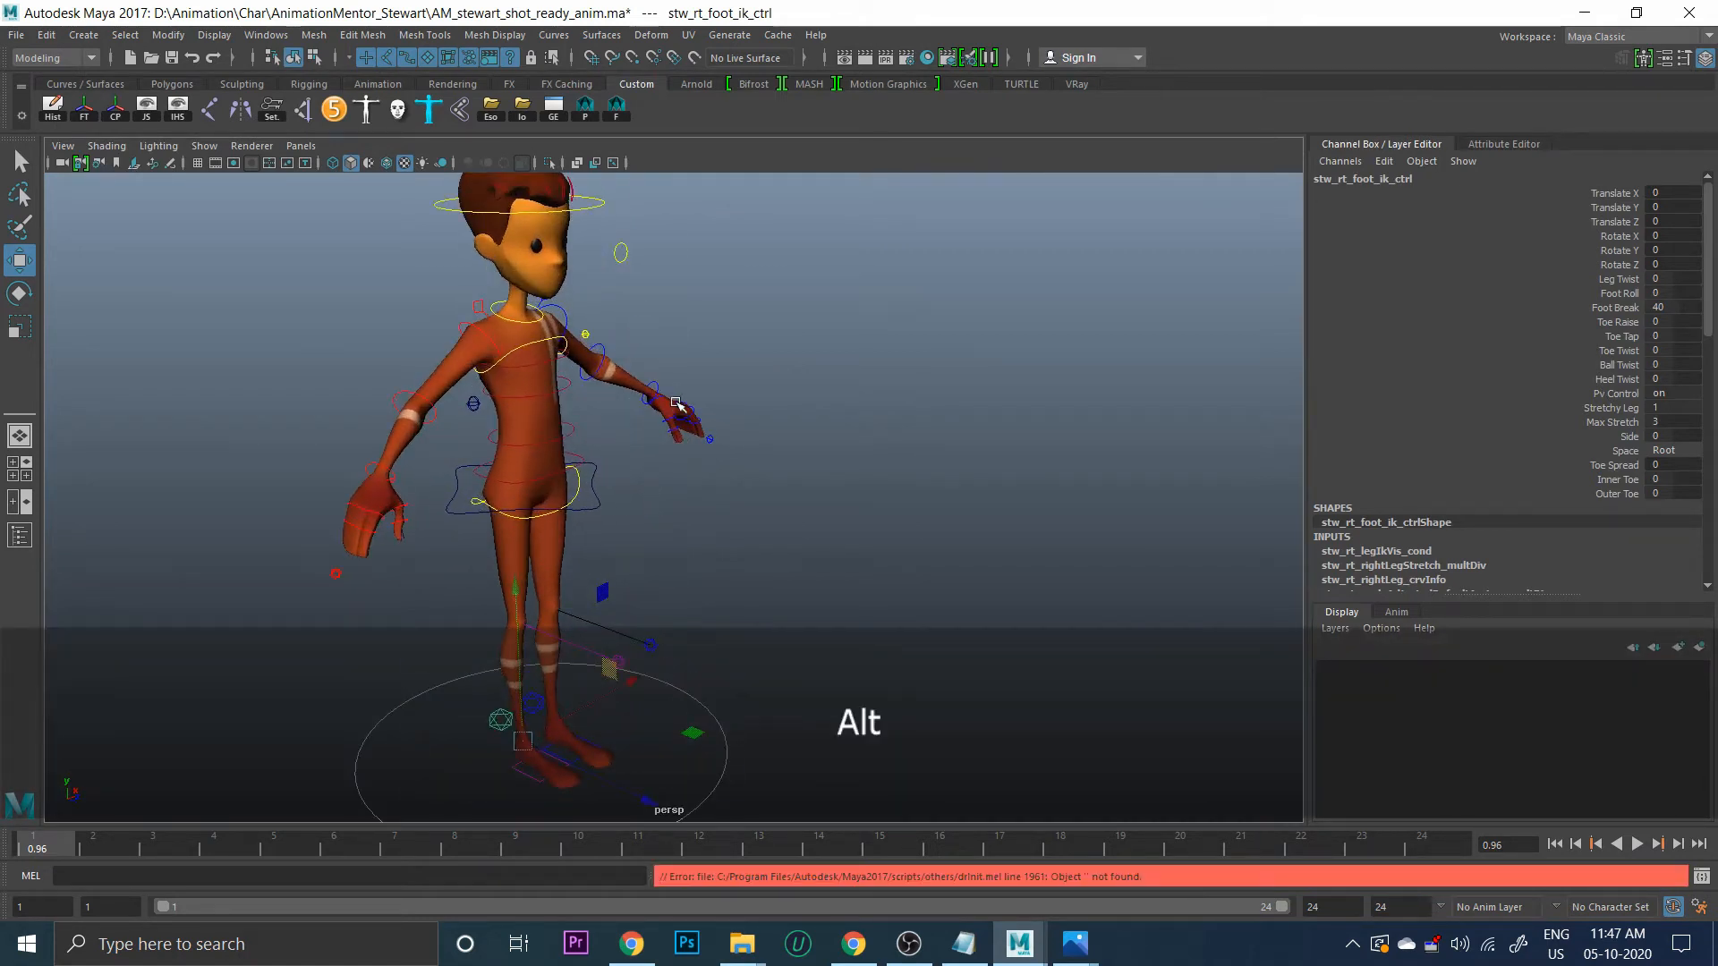
alt+drag(689, 451, 604, 508)
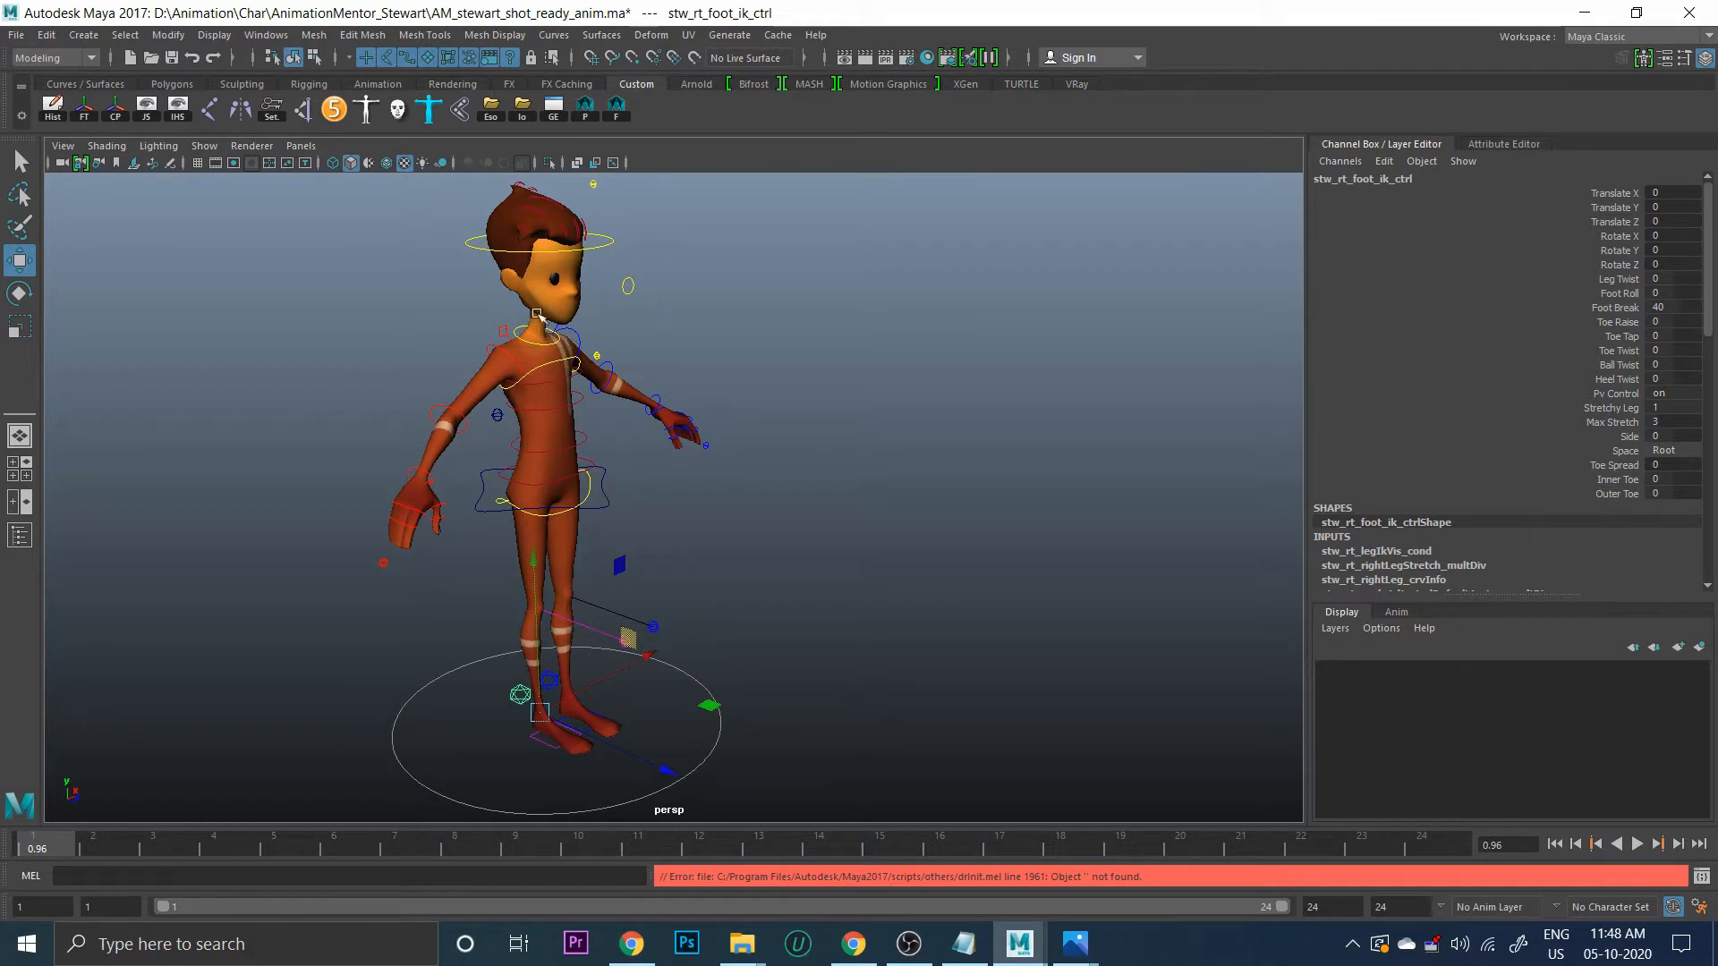
click(199, 148)
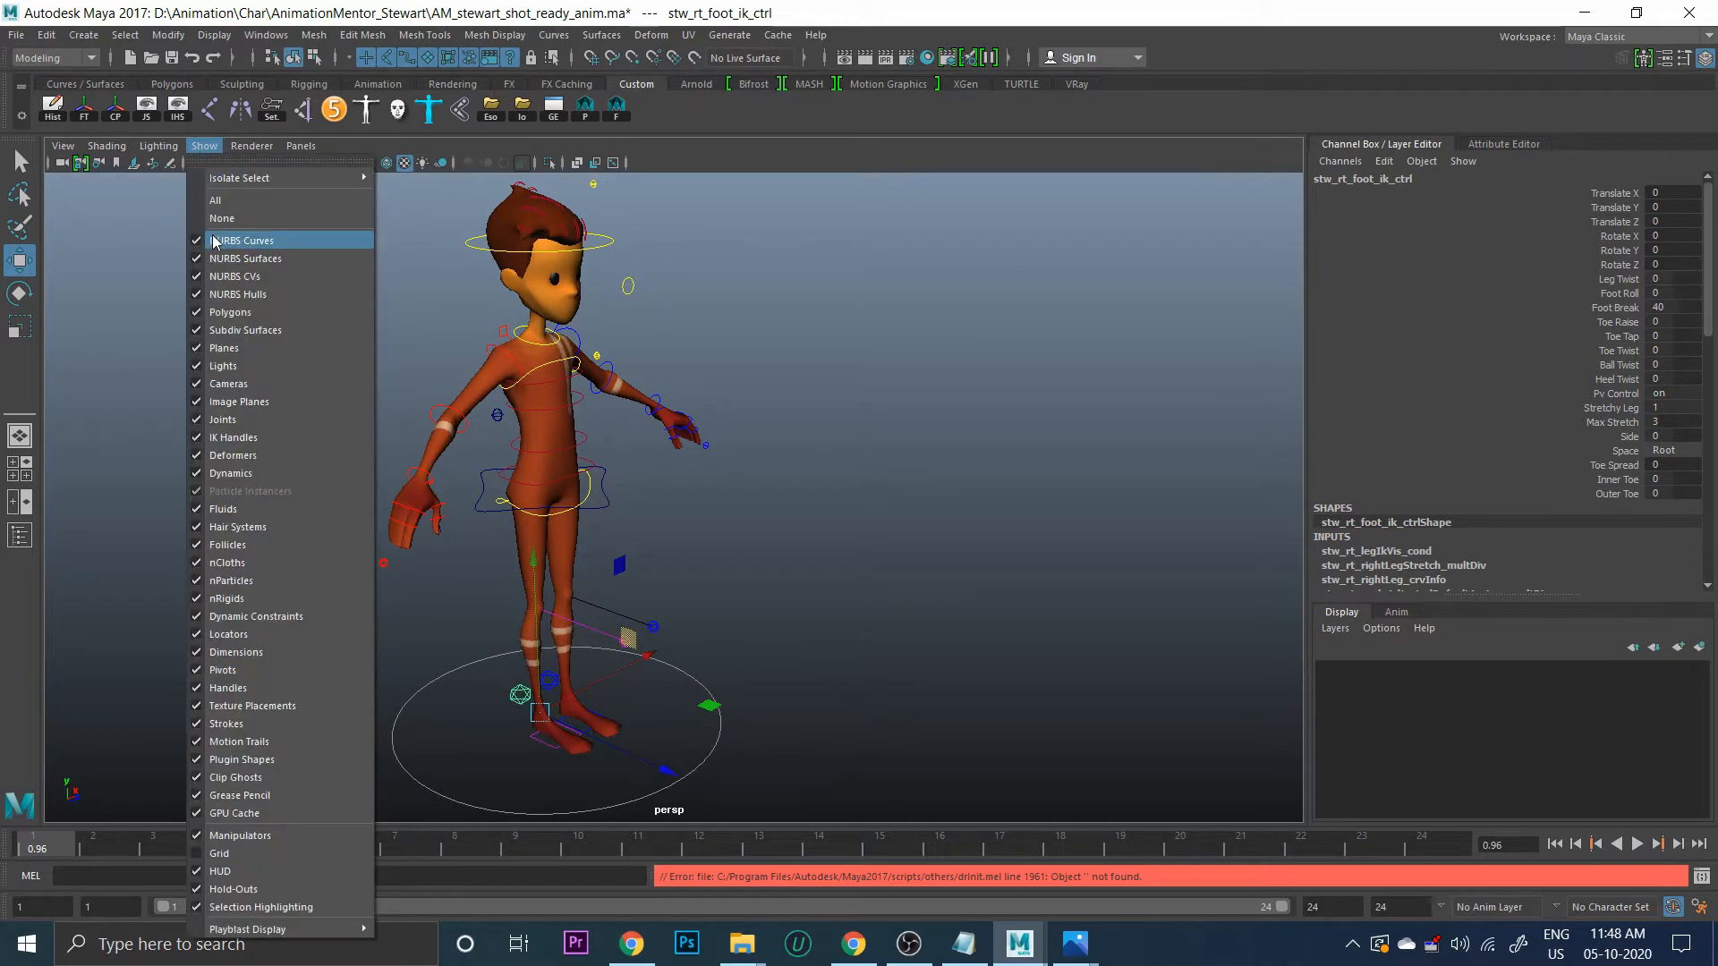
click(221, 218)
click(205, 147)
click(234, 241)
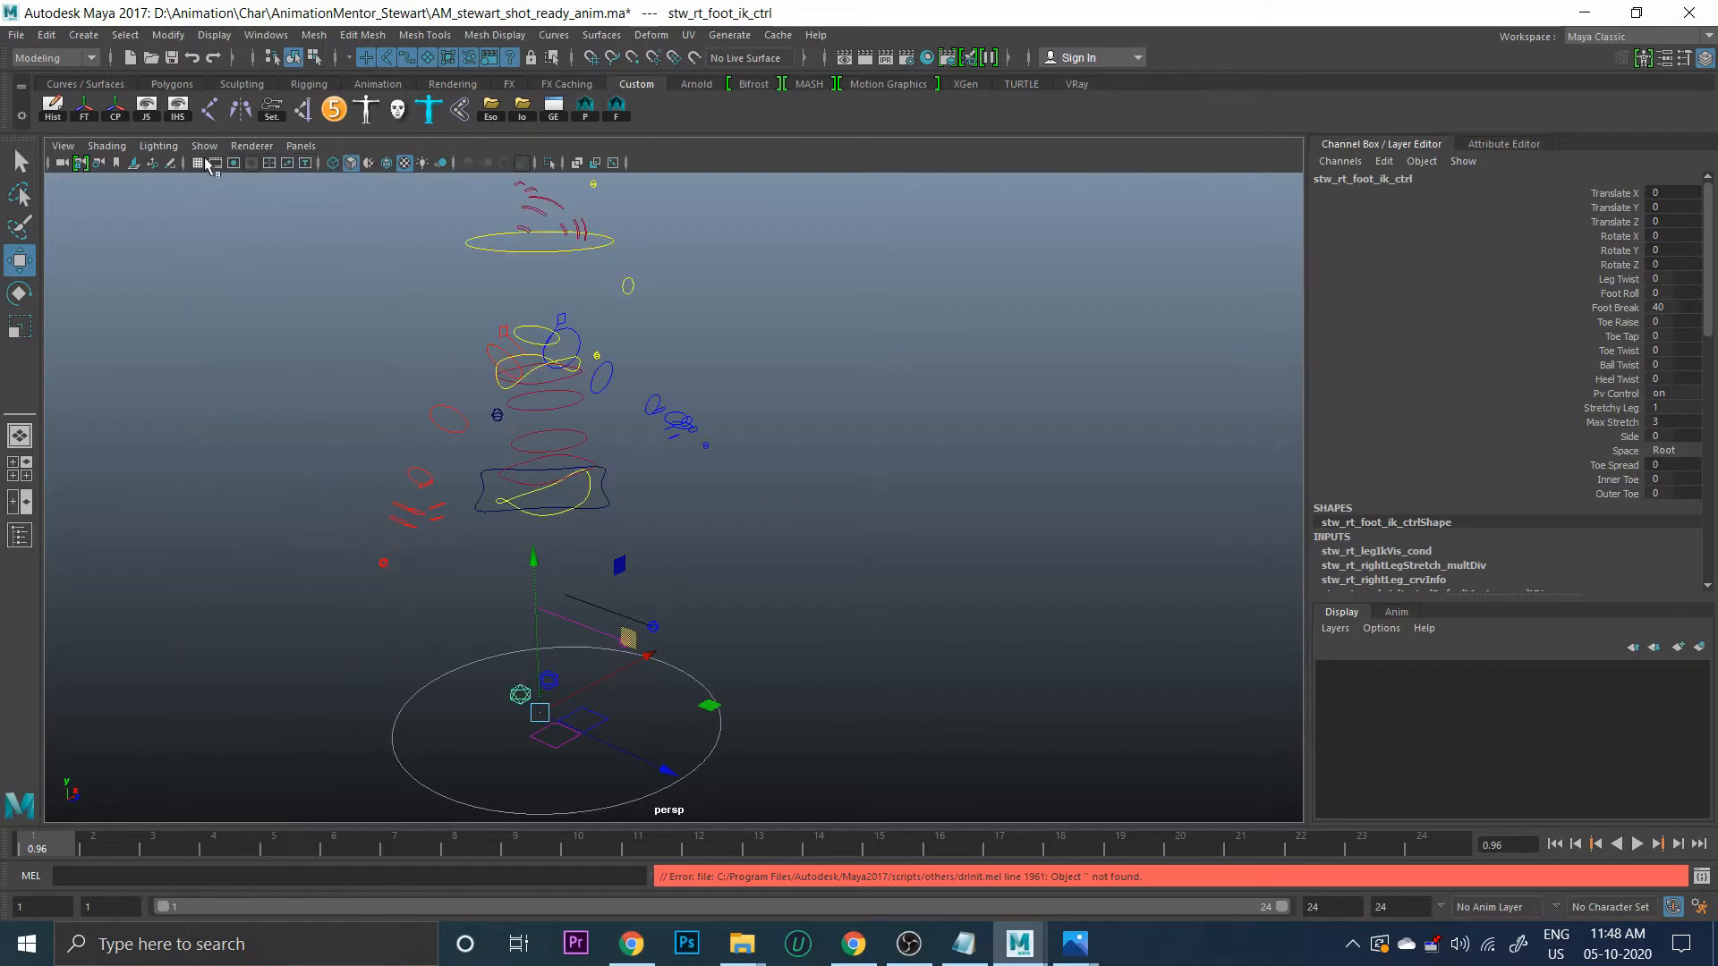
click(205, 146)
click(230, 309)
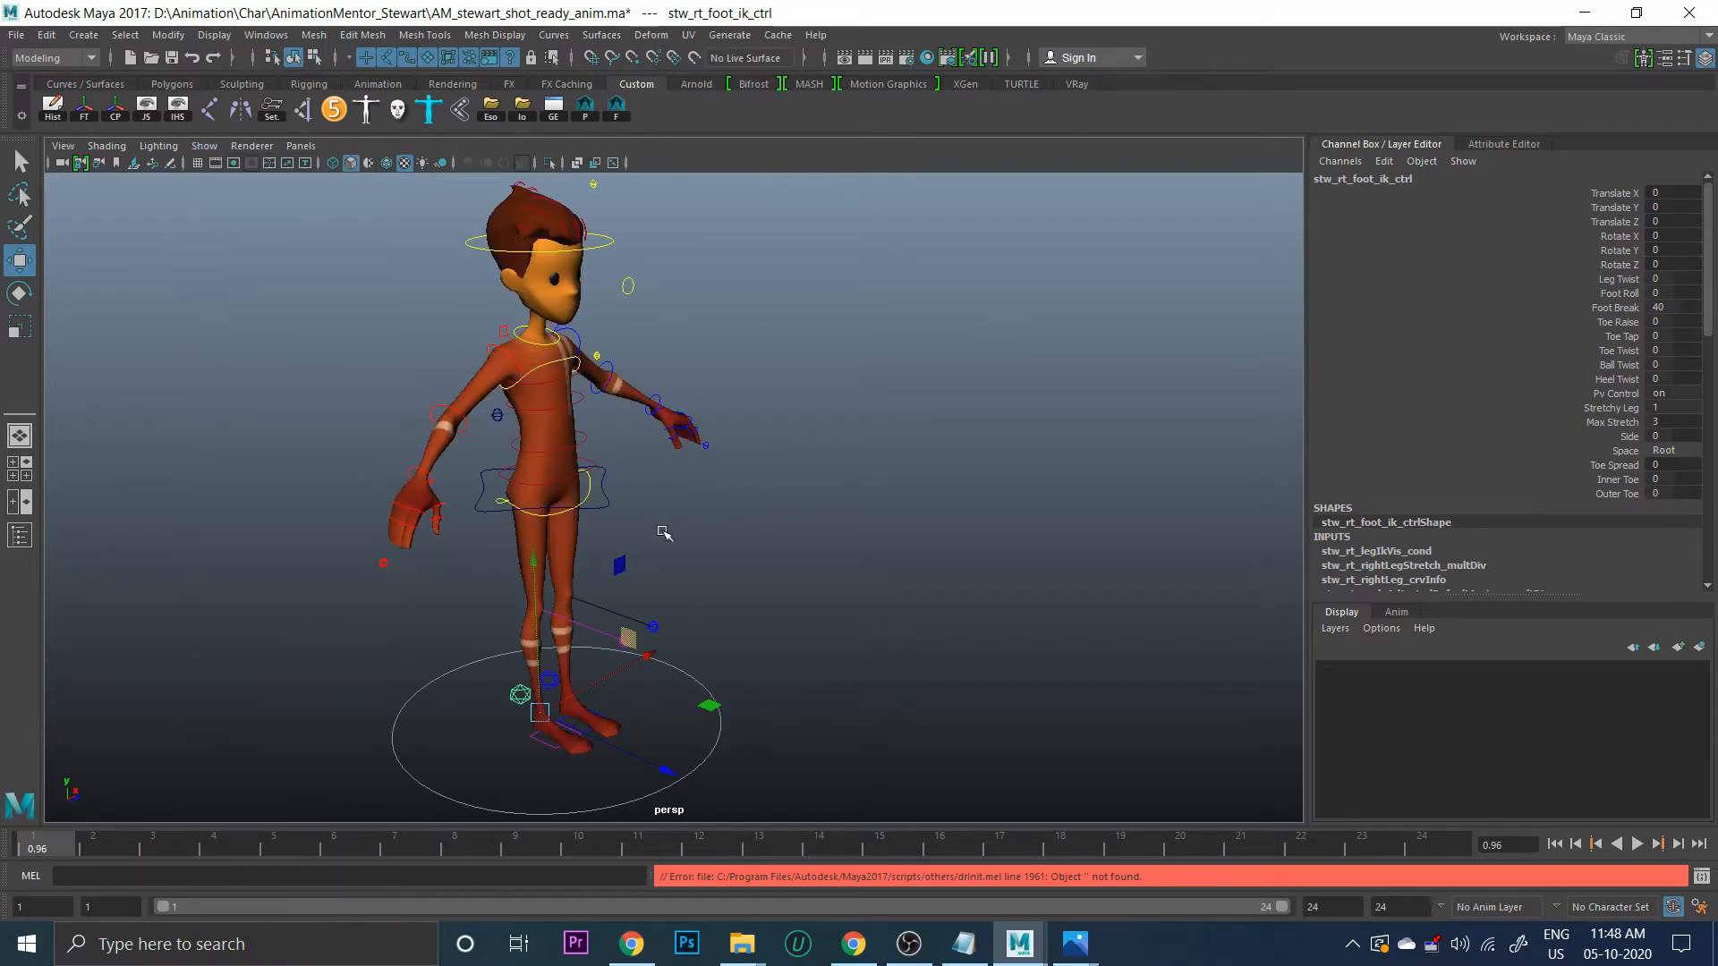
Set the working time unit to PAL (25 fps), save the preferences, and set the playback start to frame 1
alt+right_drag(851, 544, 790, 528)
alt+middle_drag(790, 529, 748, 521)
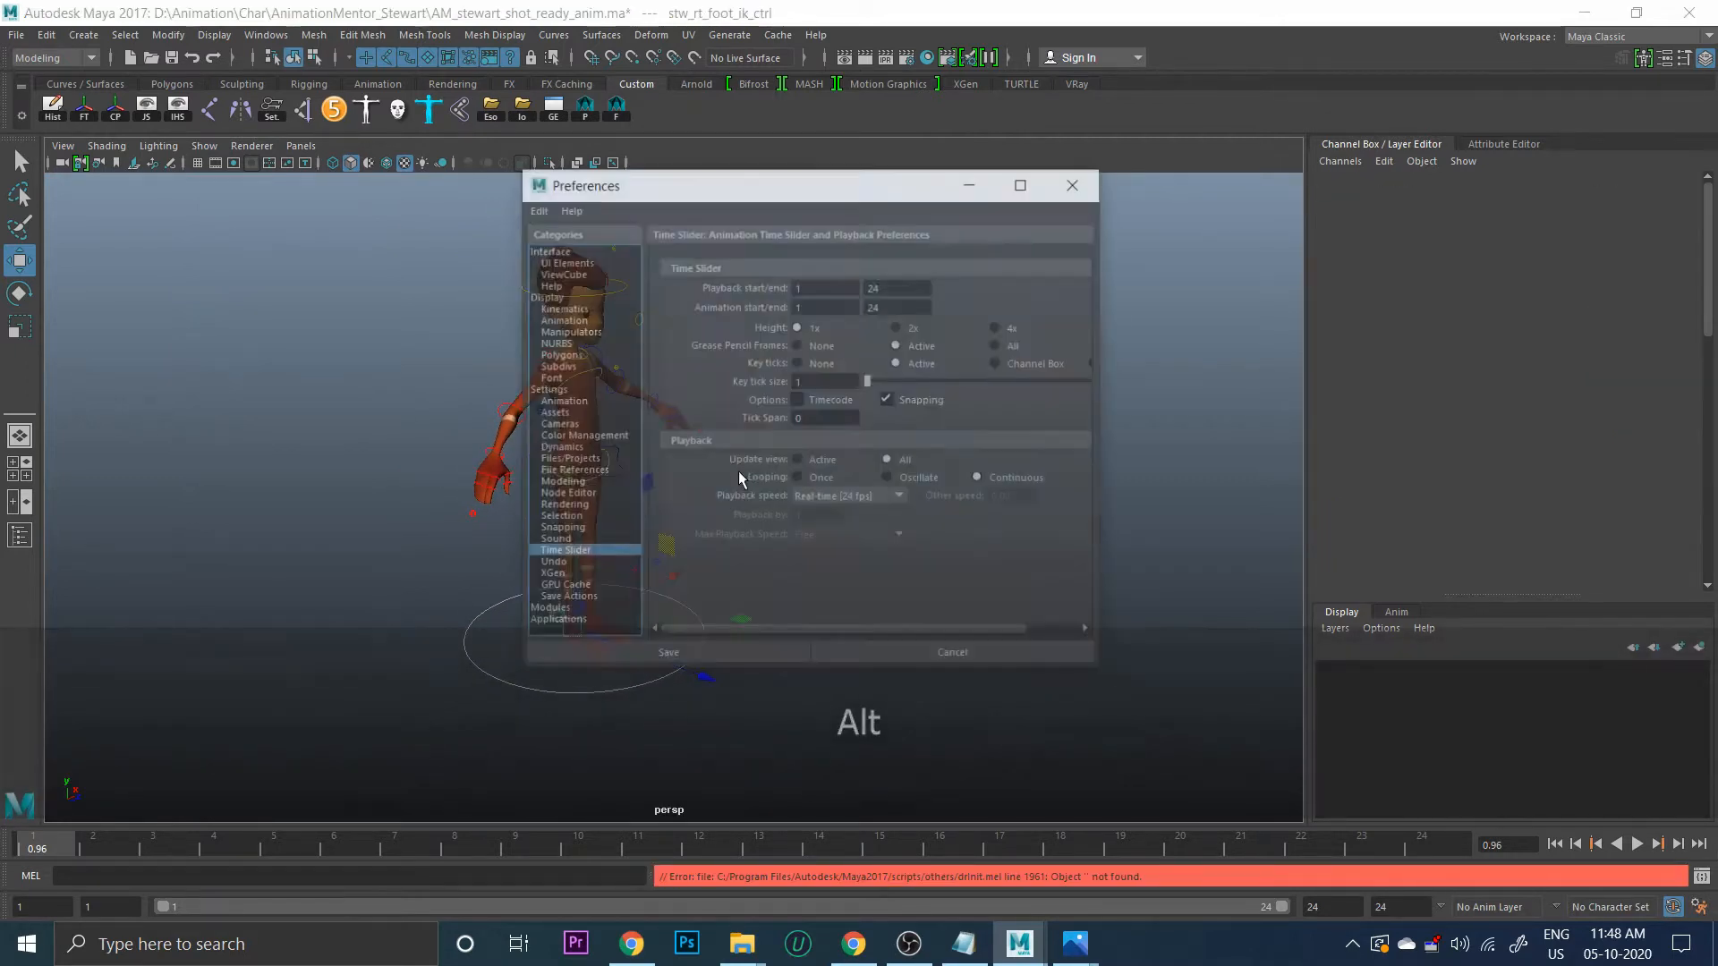
click(580, 391)
click(897, 370)
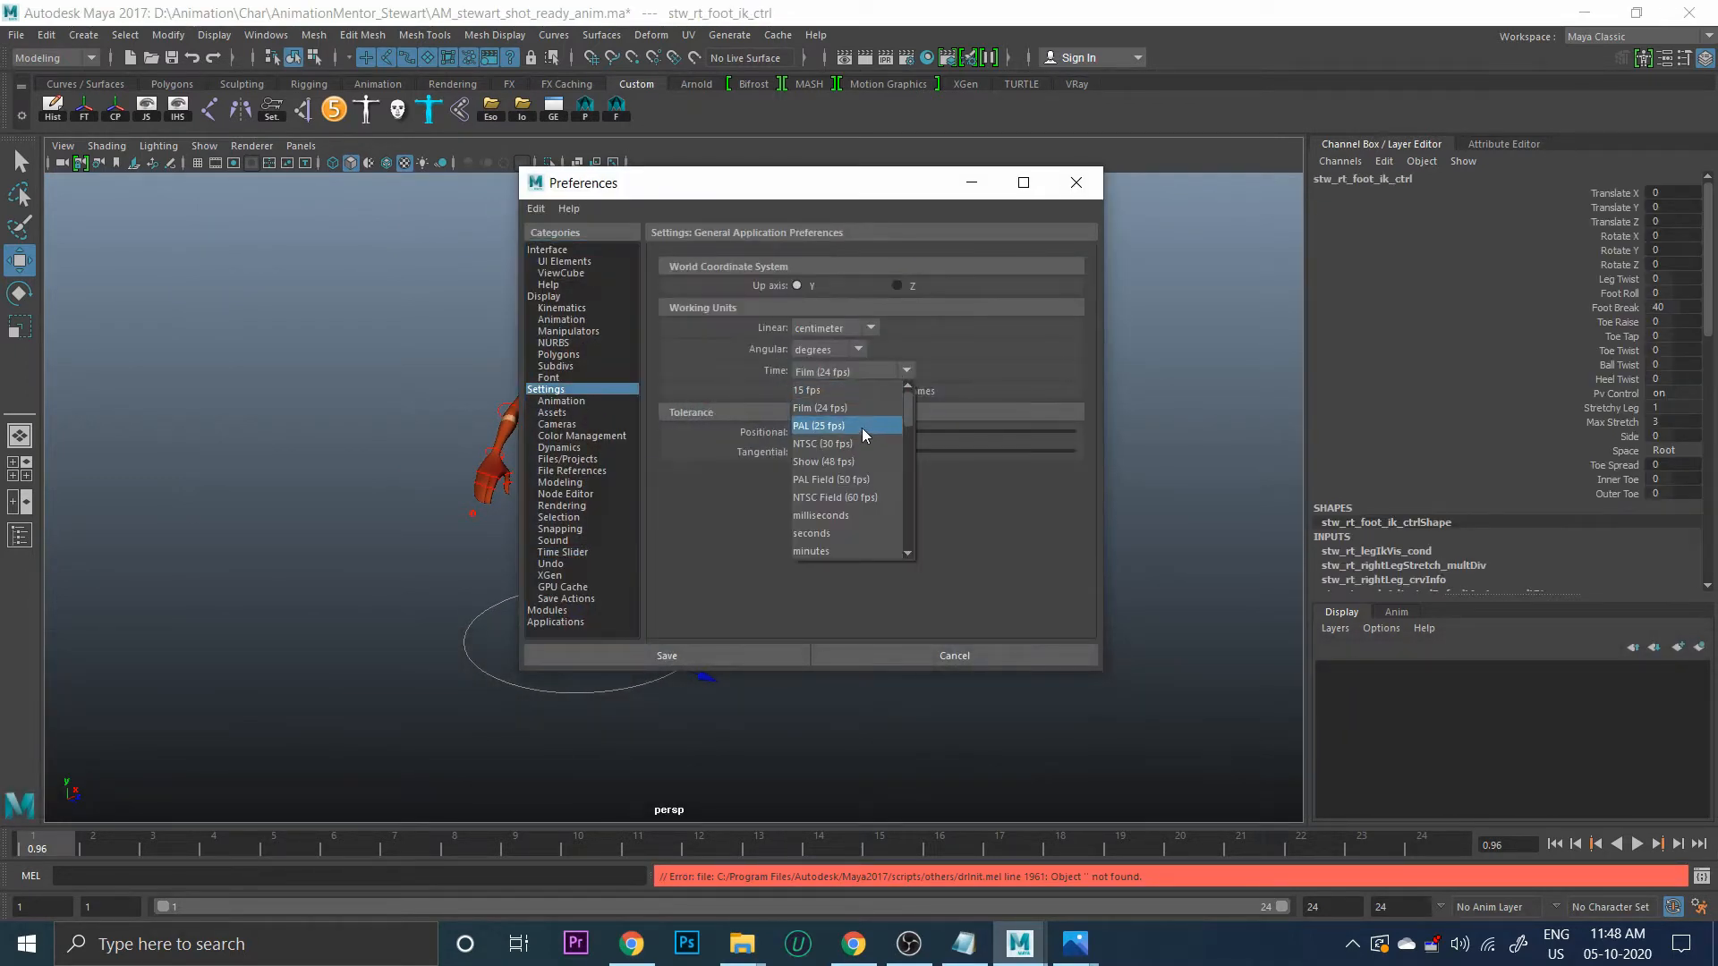
click(861, 426)
click(662, 658)
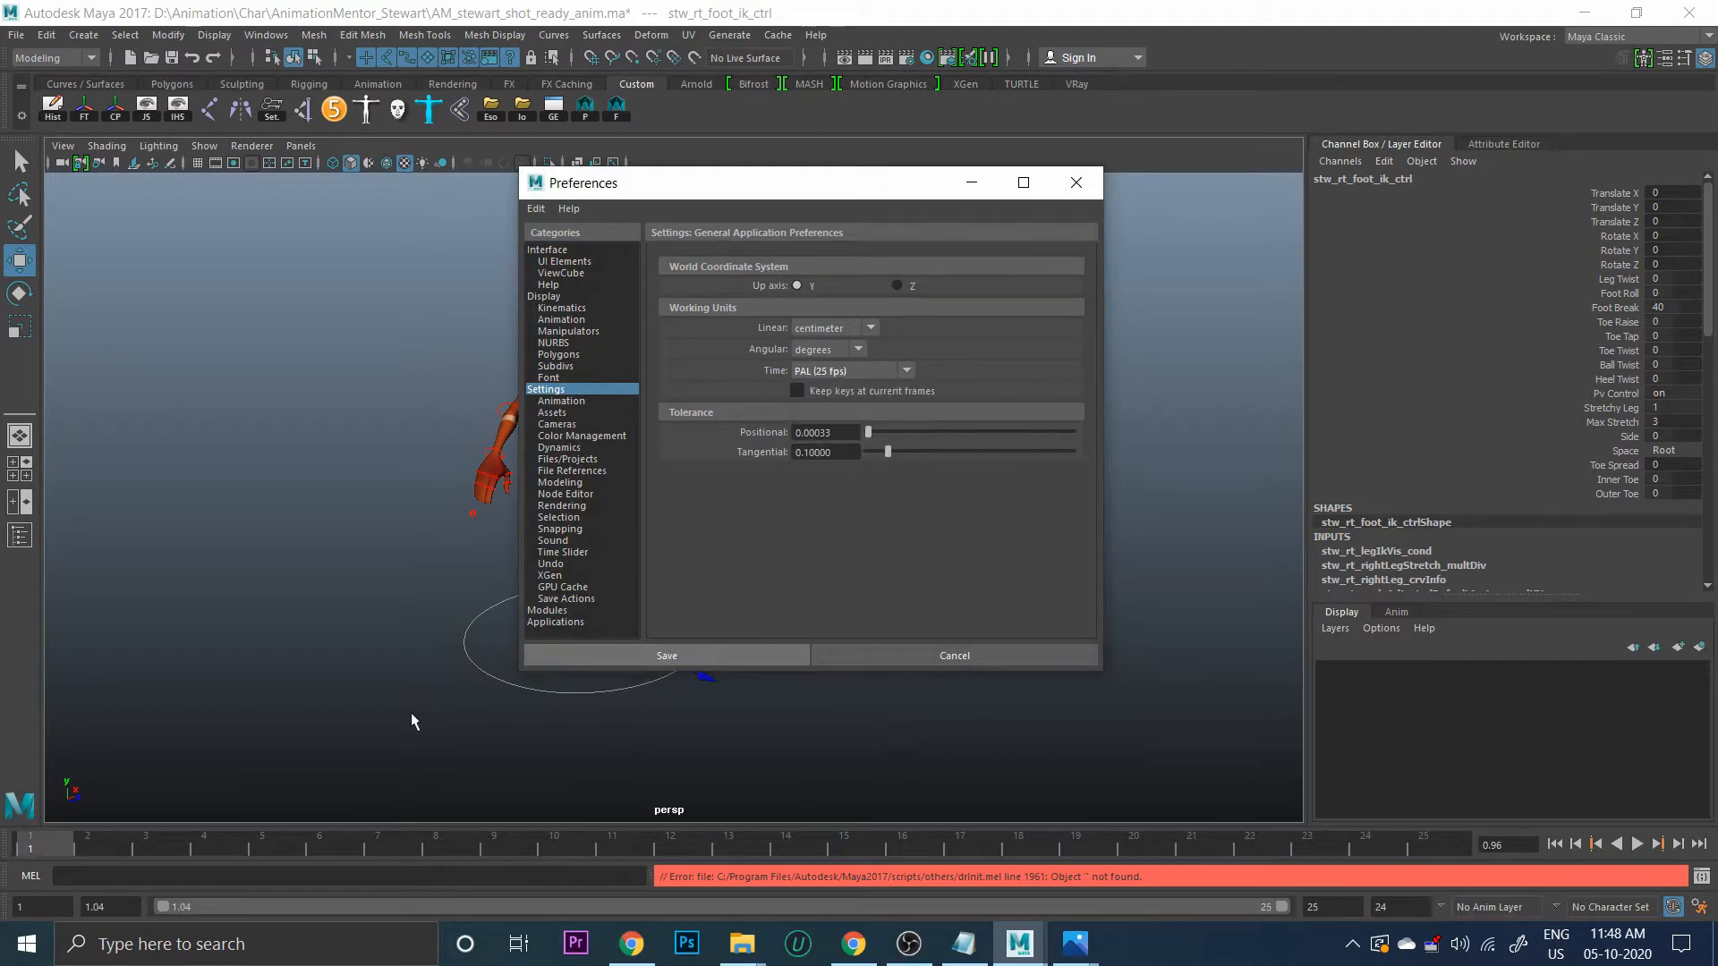
text(1)
key(Return)
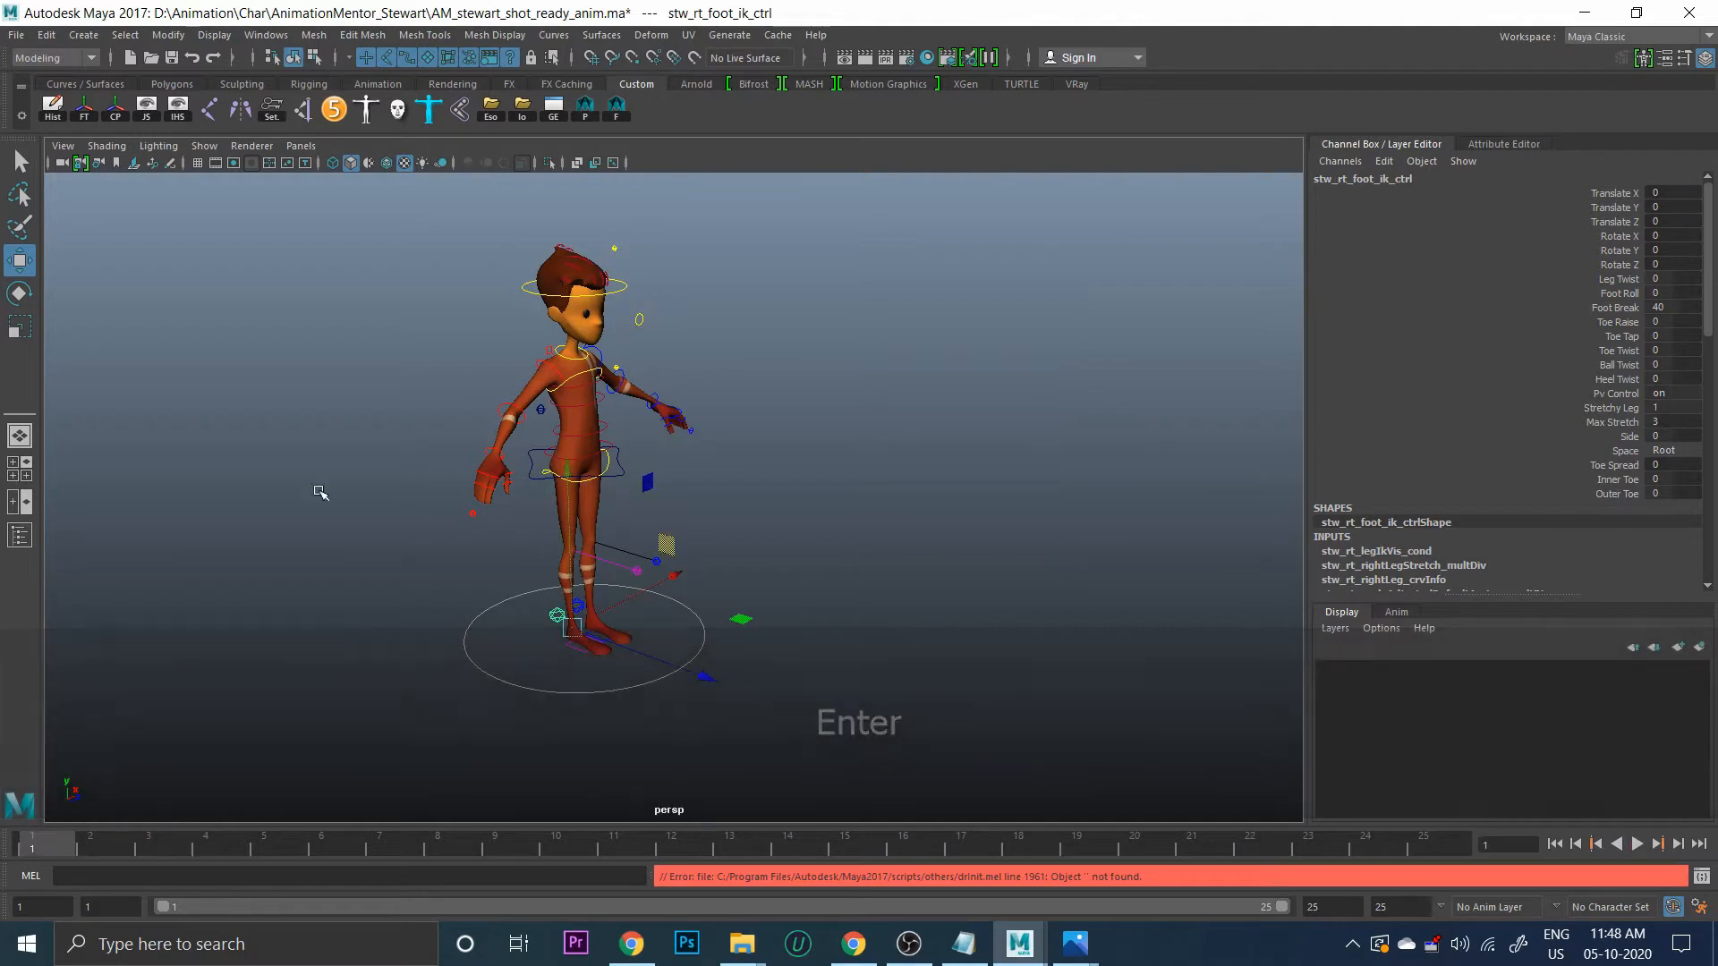
Delete the old P and F quick-select buttons from the Custom shelf
alt+drag(319, 491, 447, 546)
right_click(590, 115)
click(605, 183)
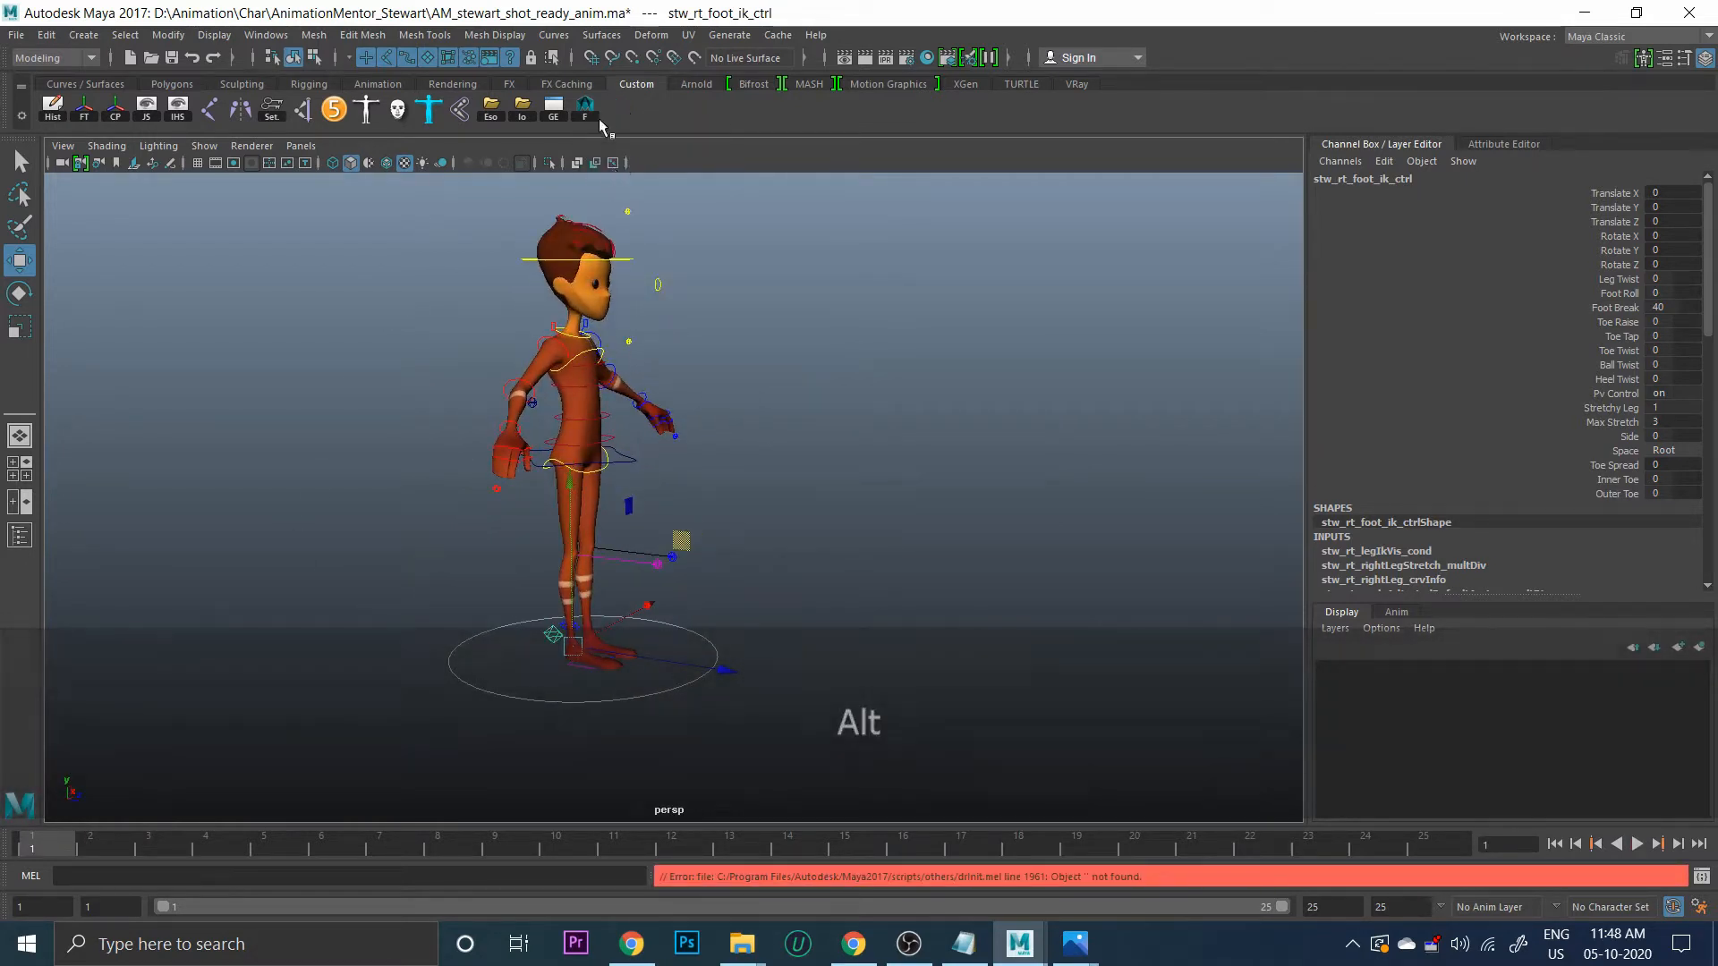
right_click(592, 102)
click(596, 157)
click(824, 399)
Select all the Stewart rig's control curves, leaving out the large ground circle
alt+drag(824, 399, 709, 563)
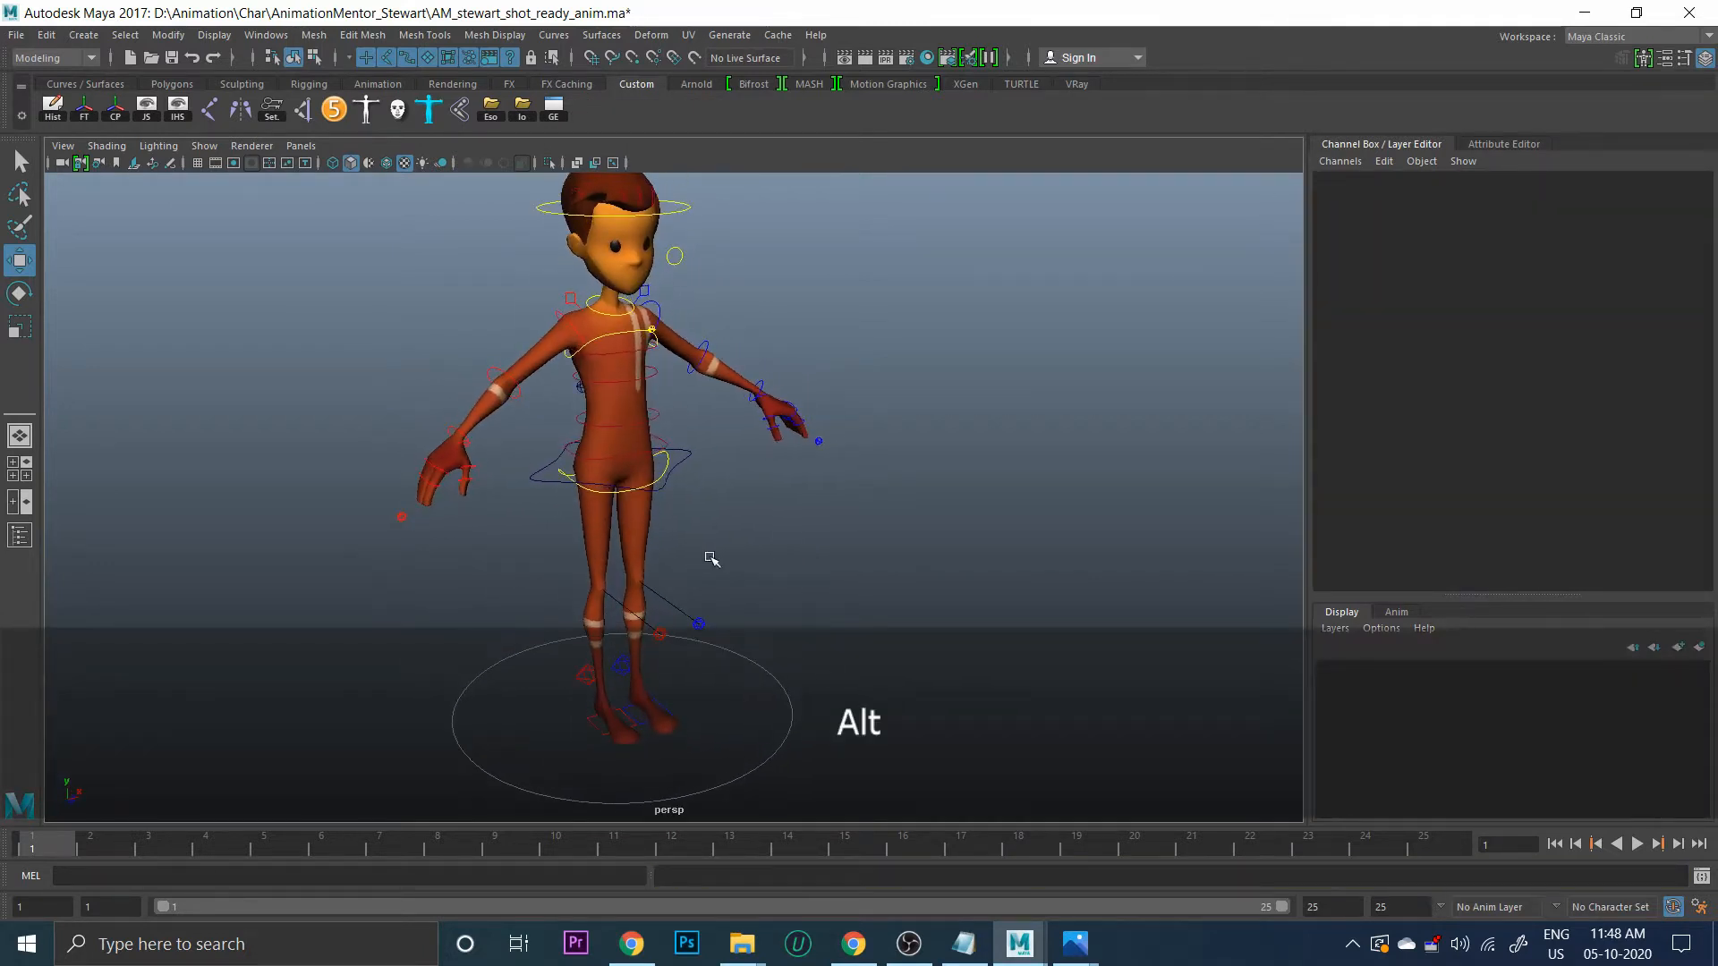
alt+drag(938, 551, 753, 530)
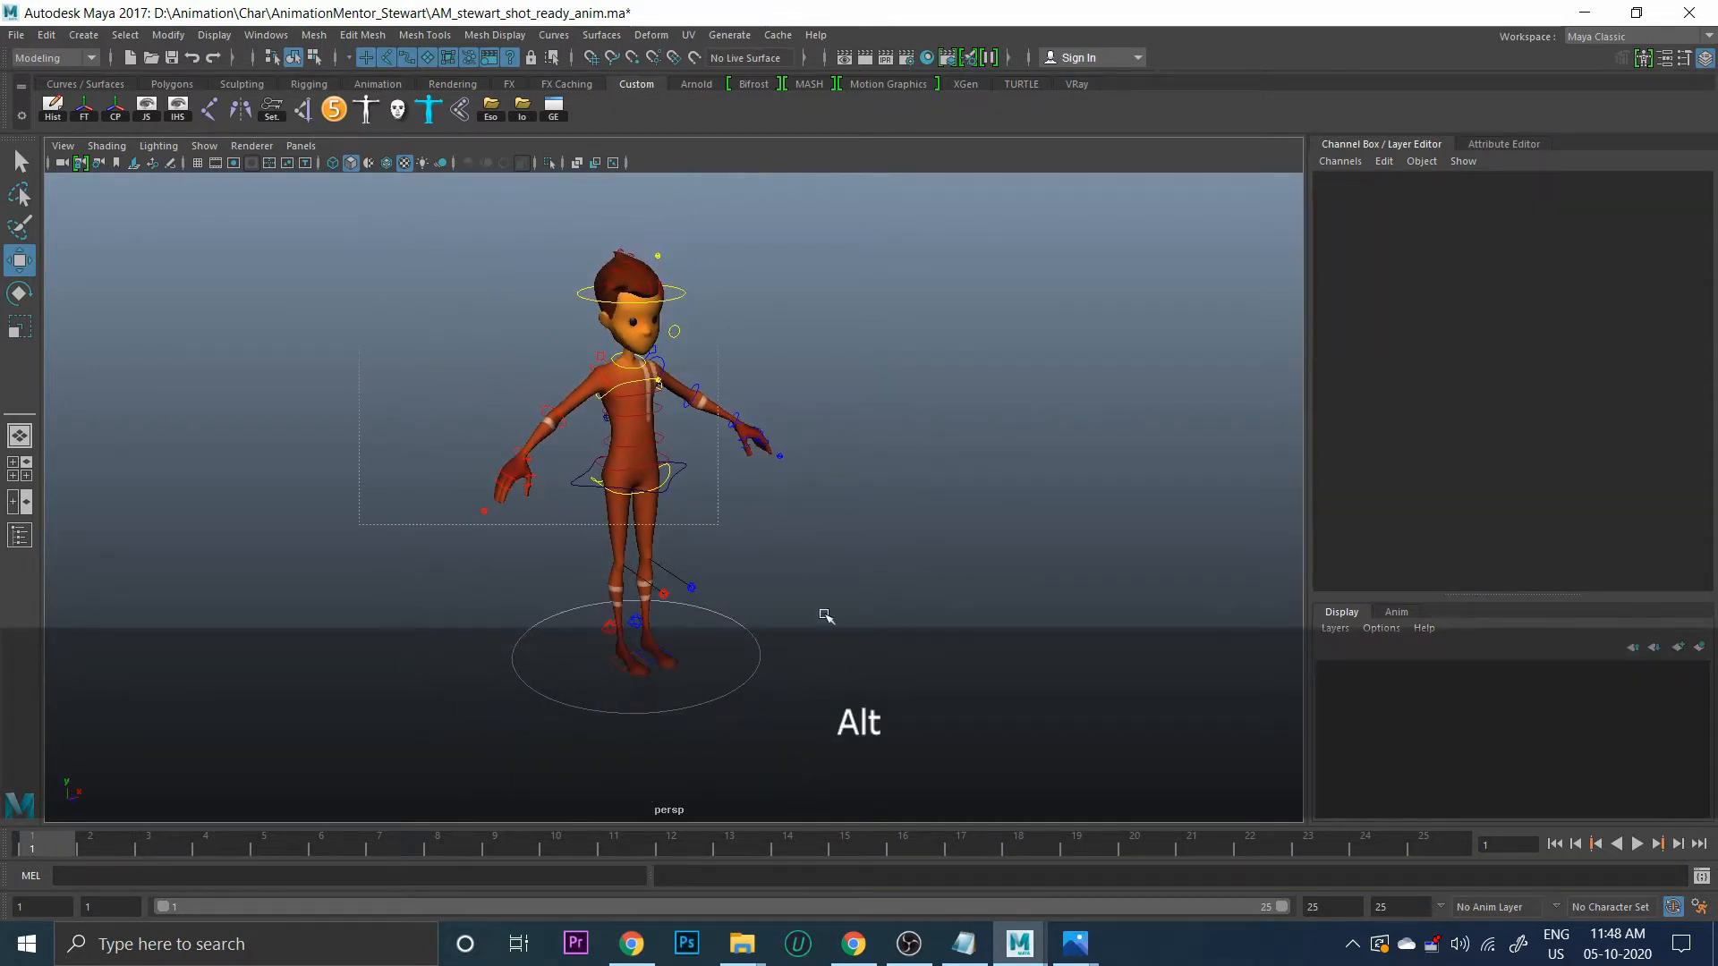
drag(825, 615, 966, 758)
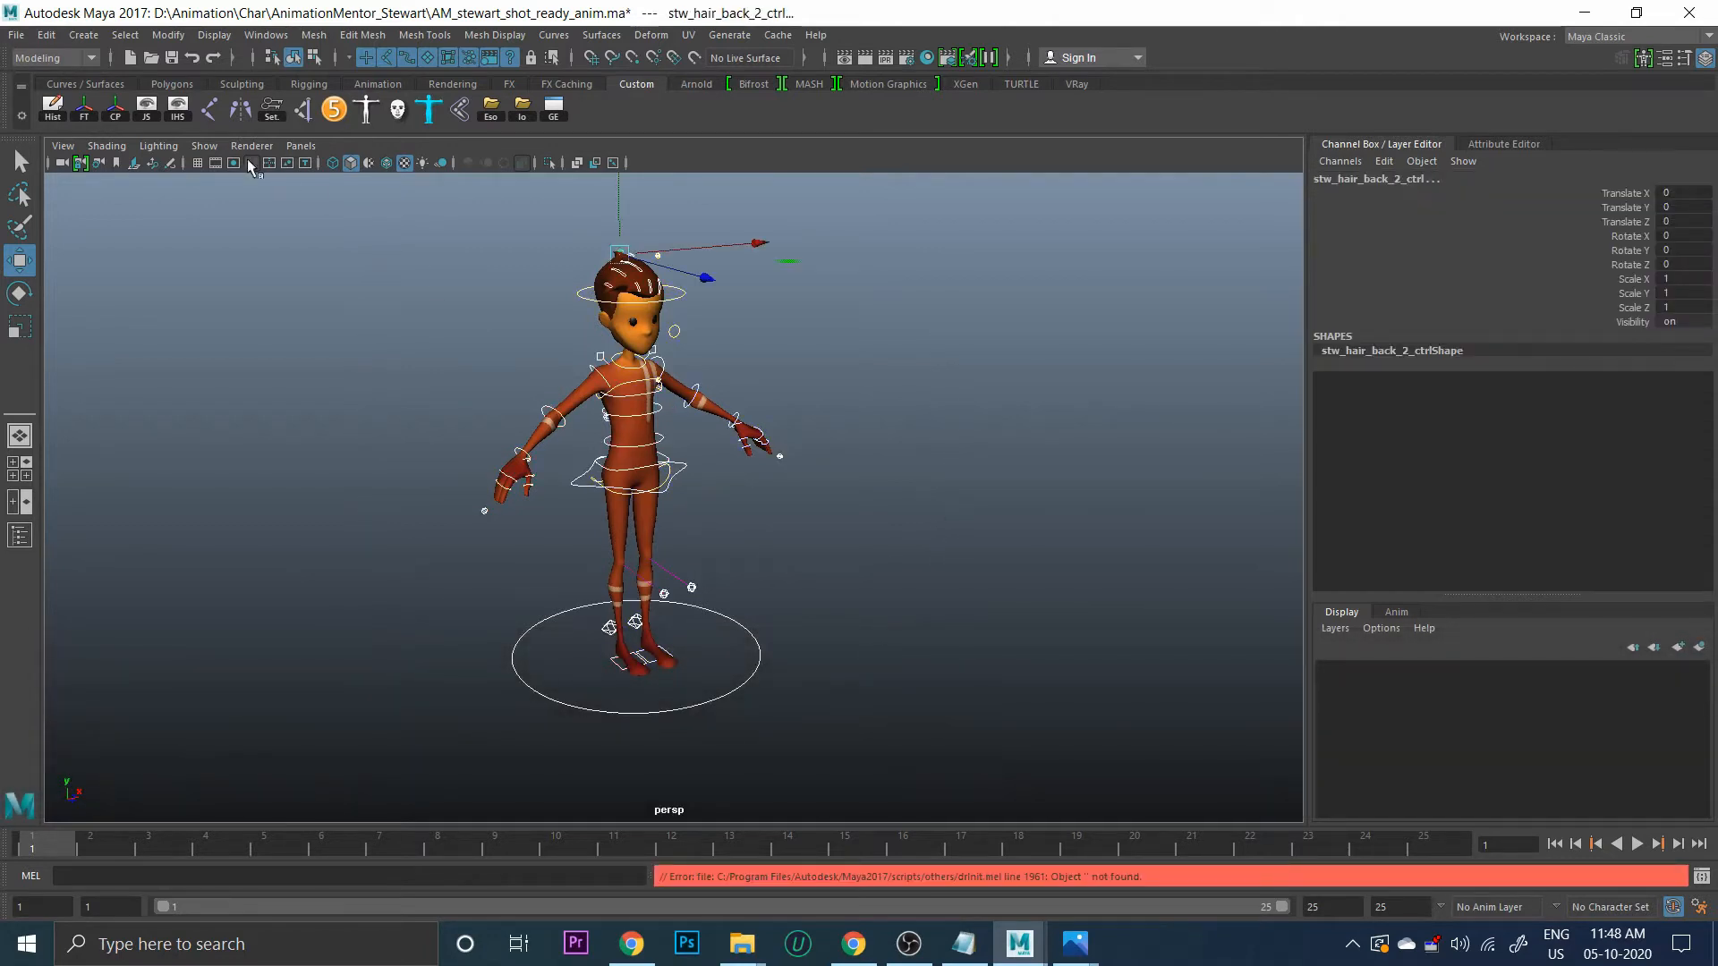
click(204, 146)
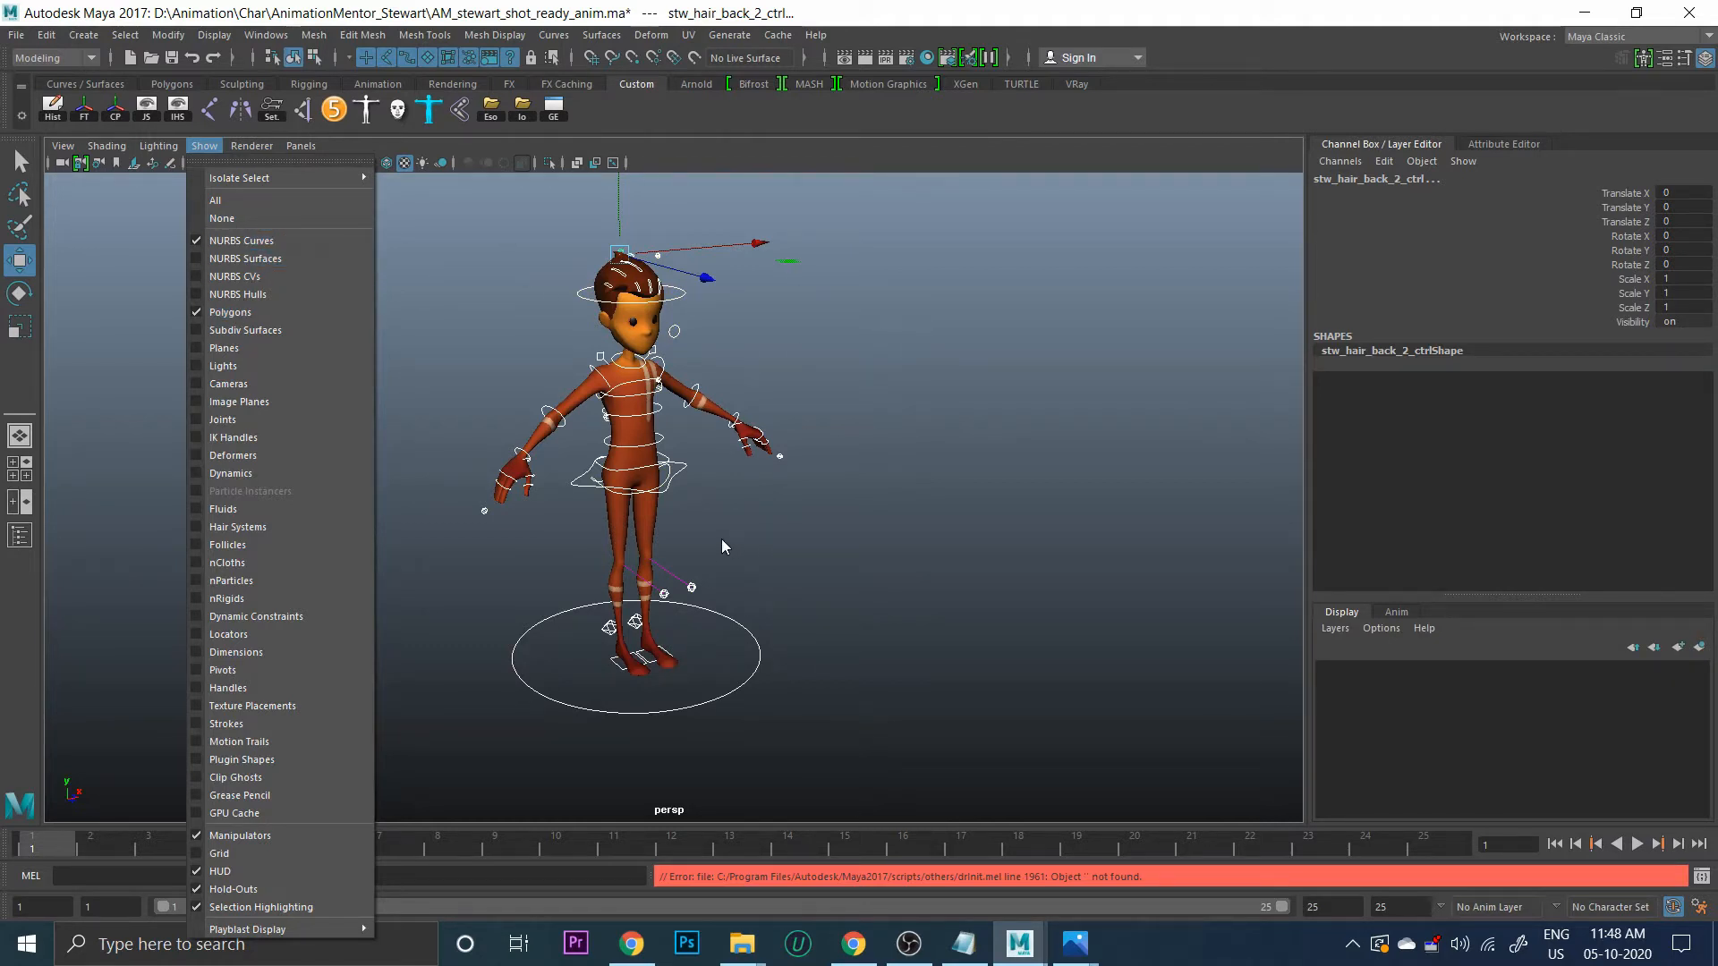
click(909, 464)
drag(367, 209, 995, 730)
ctrl+drag(698, 652, 836, 745)
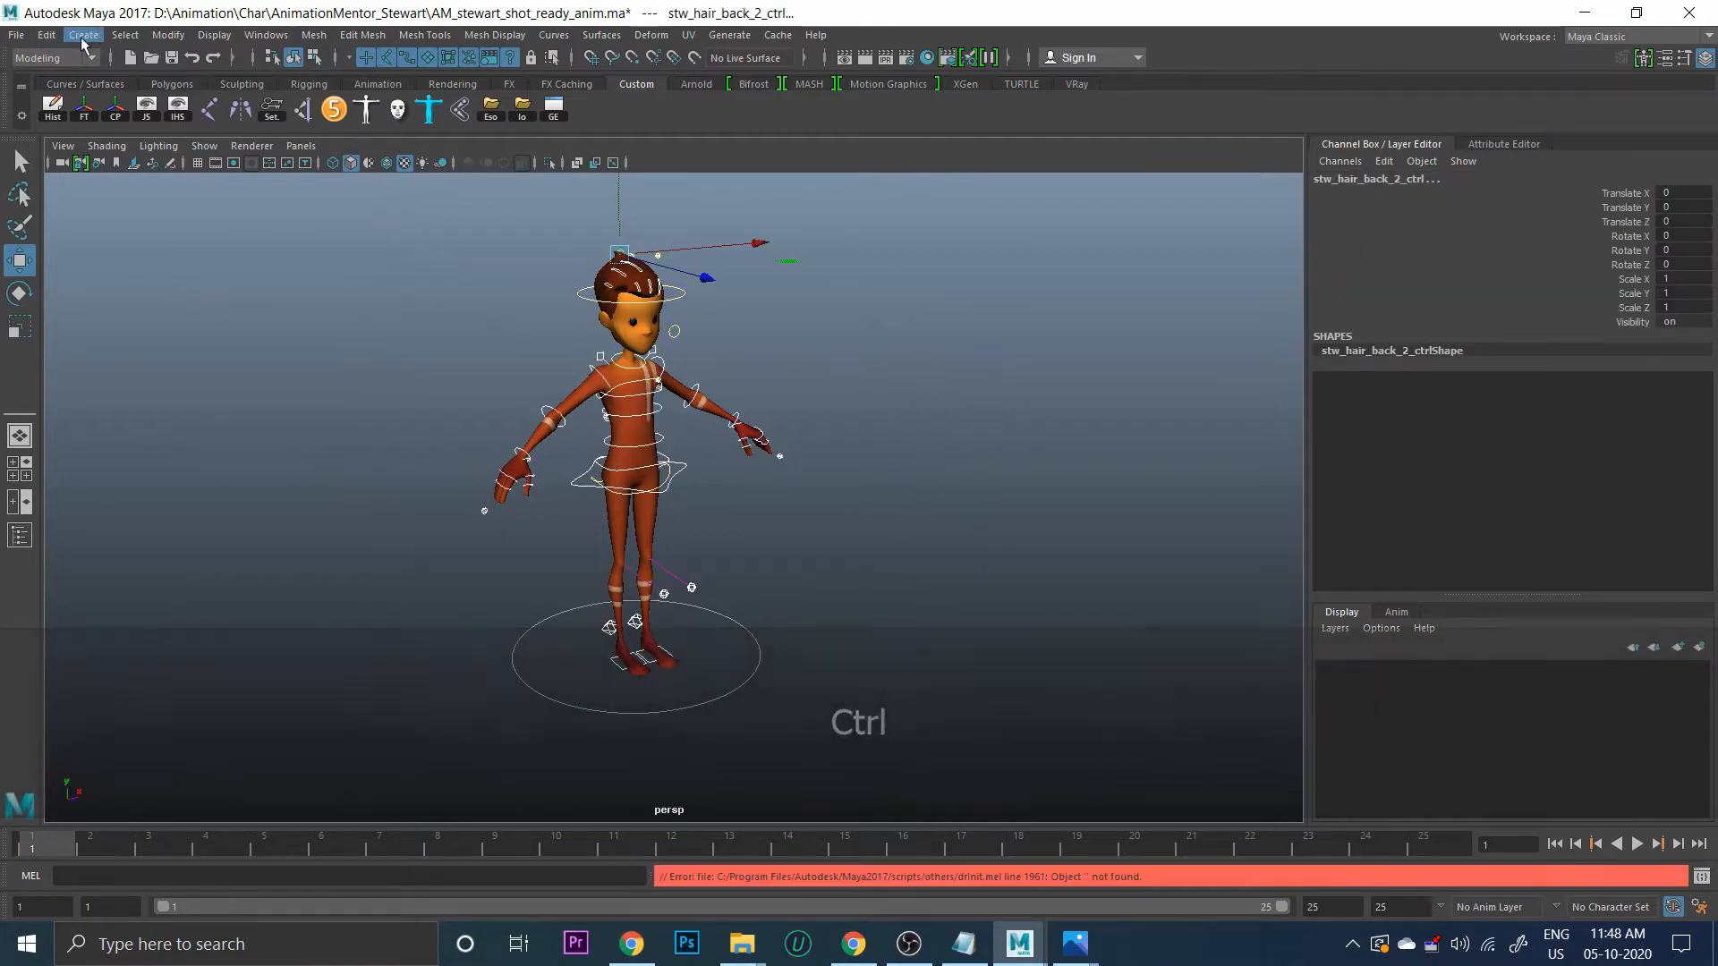
Create a quick select set named F, add it to the shelf, and use it to reselect the rig controls
click(81, 38)
mouse_move(167, 405)
click(409, 449)
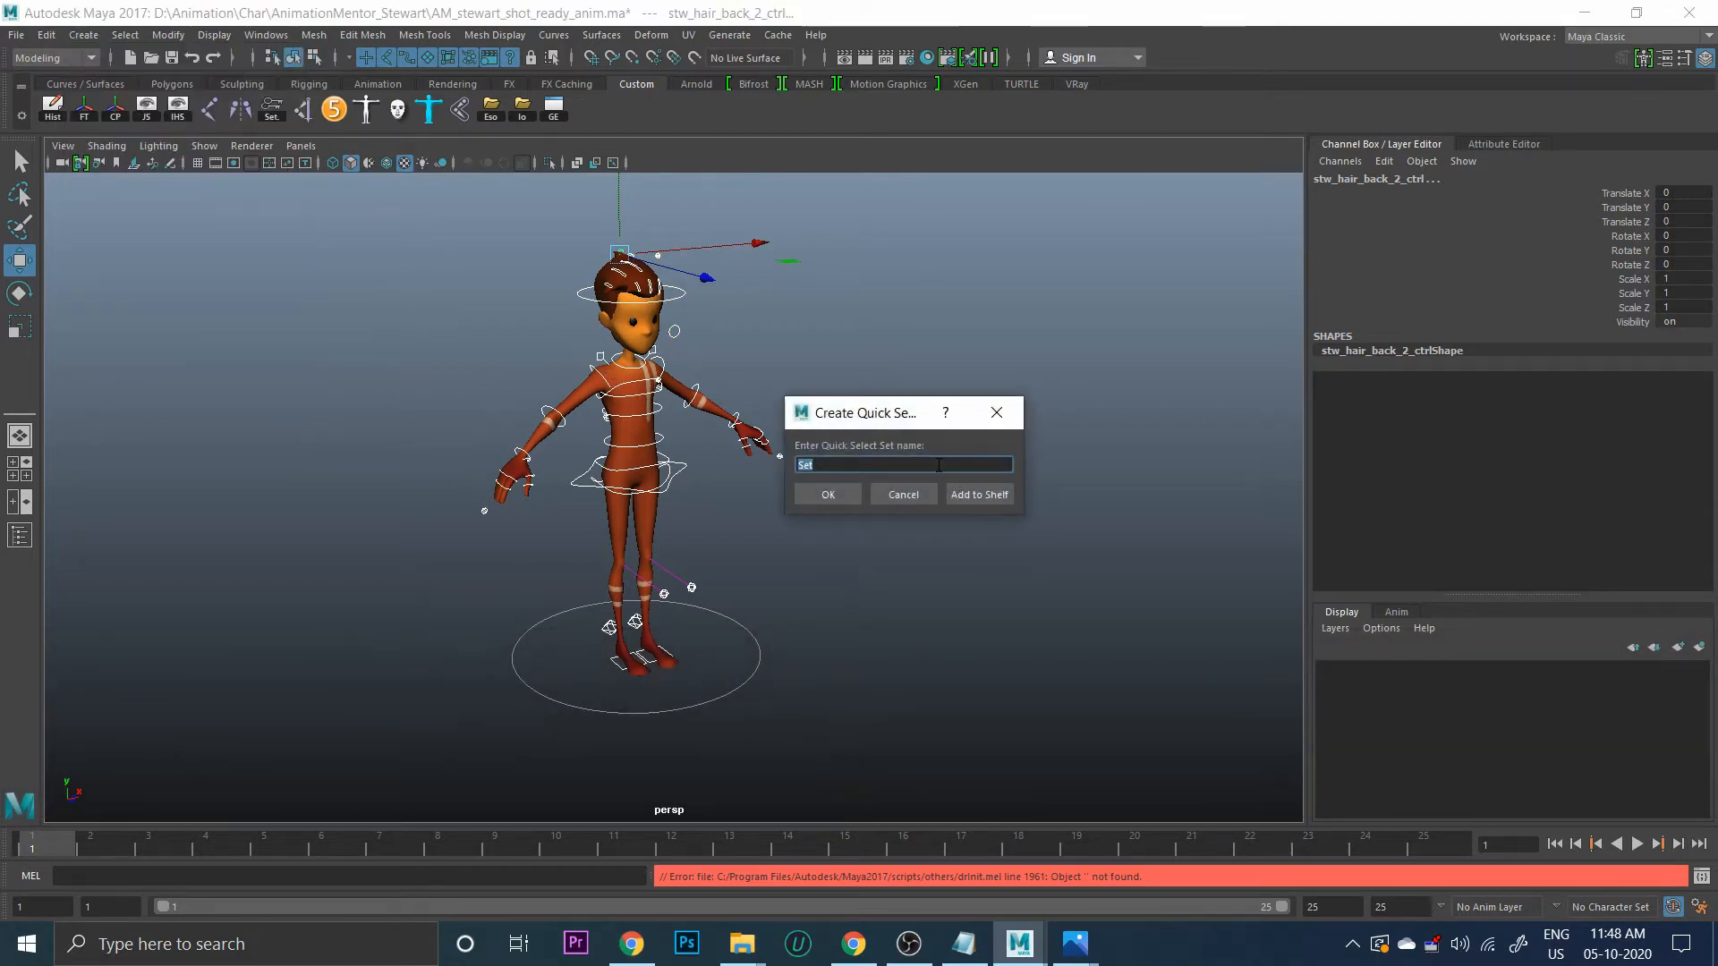
text(F)
click(991, 499)
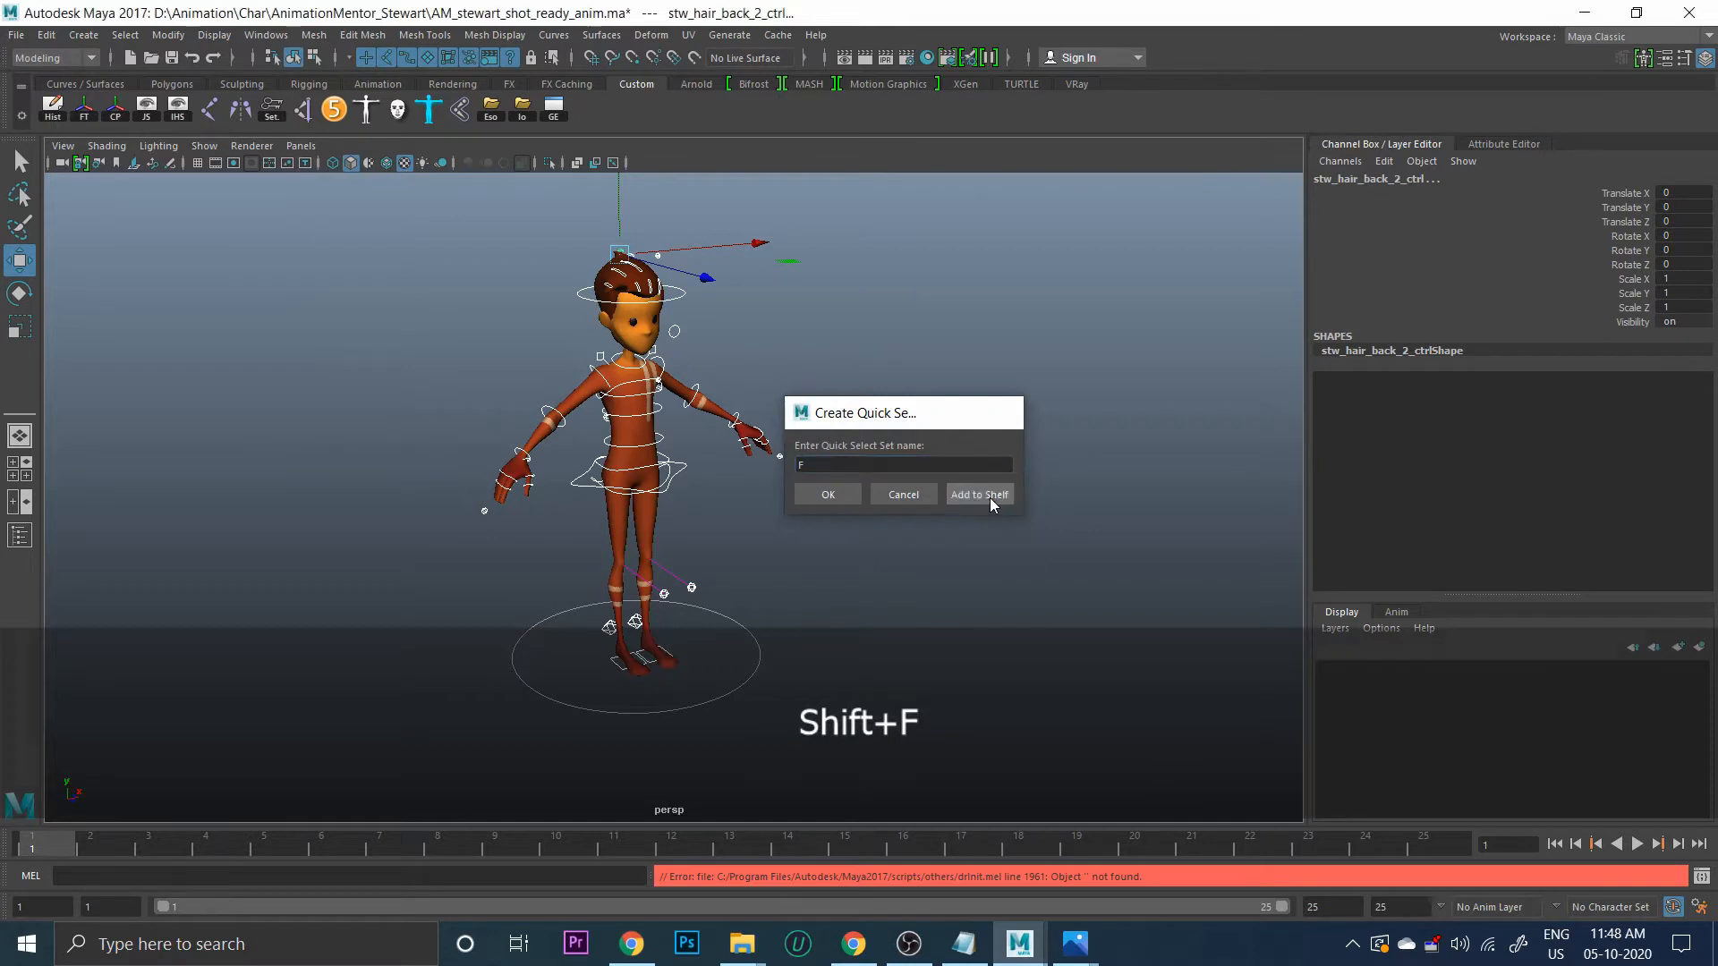
click(985, 332)
click(584, 107)
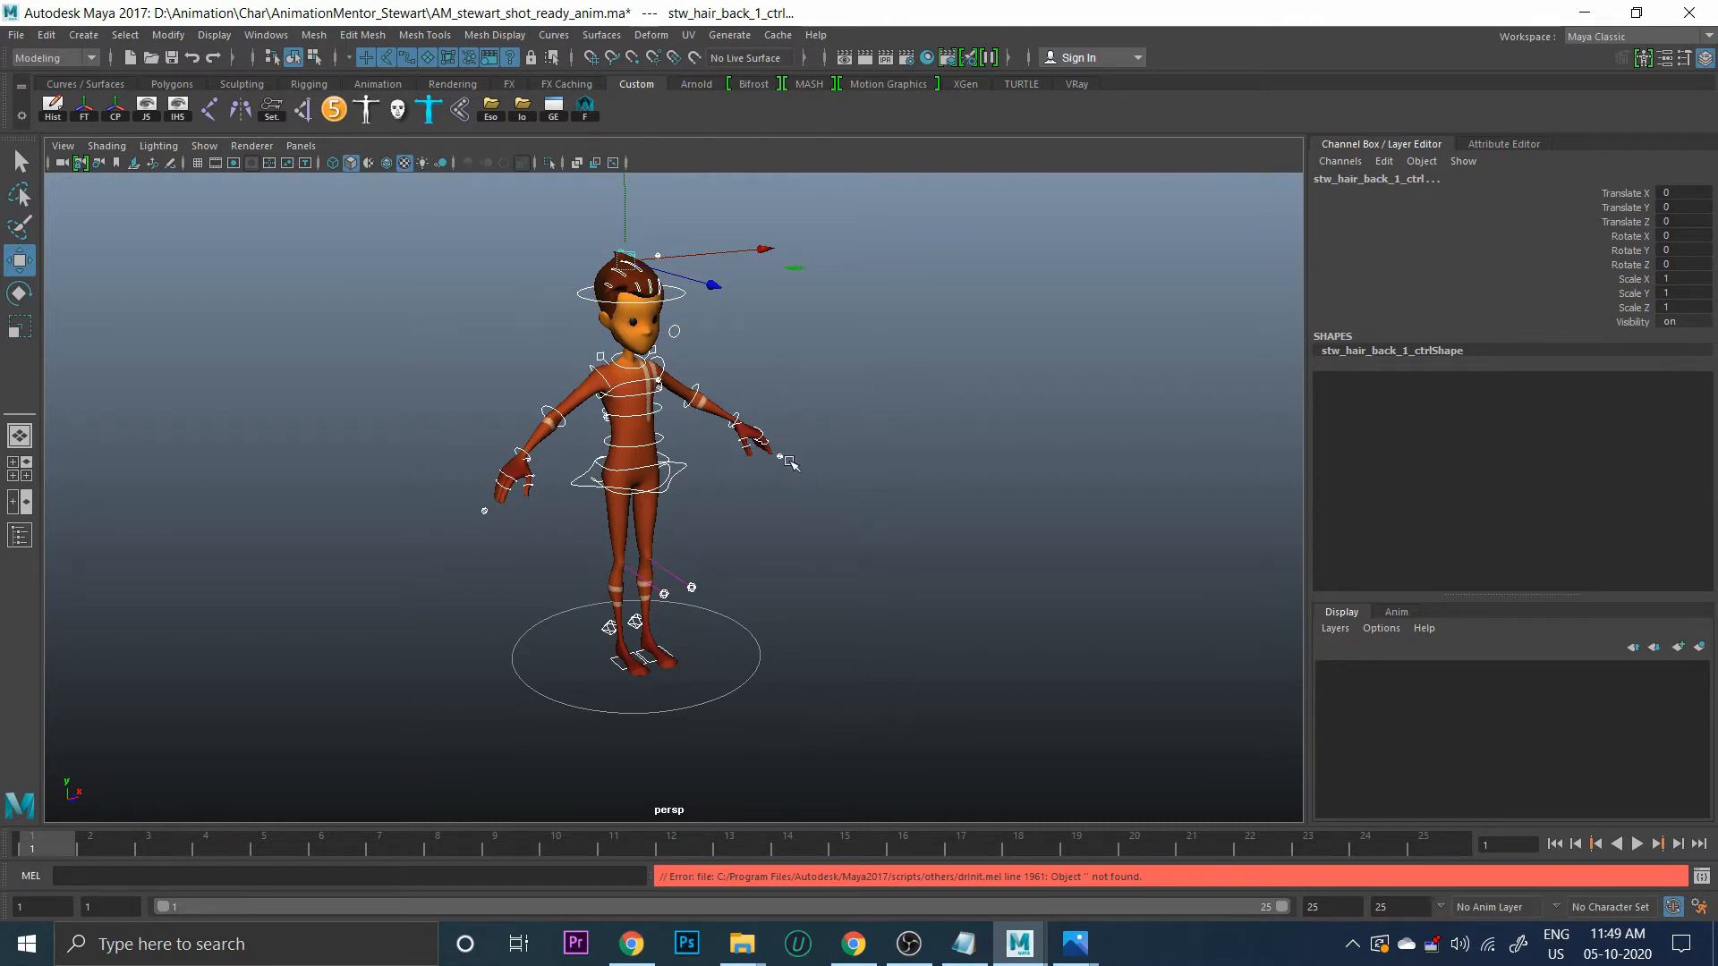
Bring up the stewart1 photo beside the Stewart rig, clear the control selection, and close the reference photo windows
alt+drag(789, 462, 821, 513)
alt+middle_drag(814, 519, 623, 472)
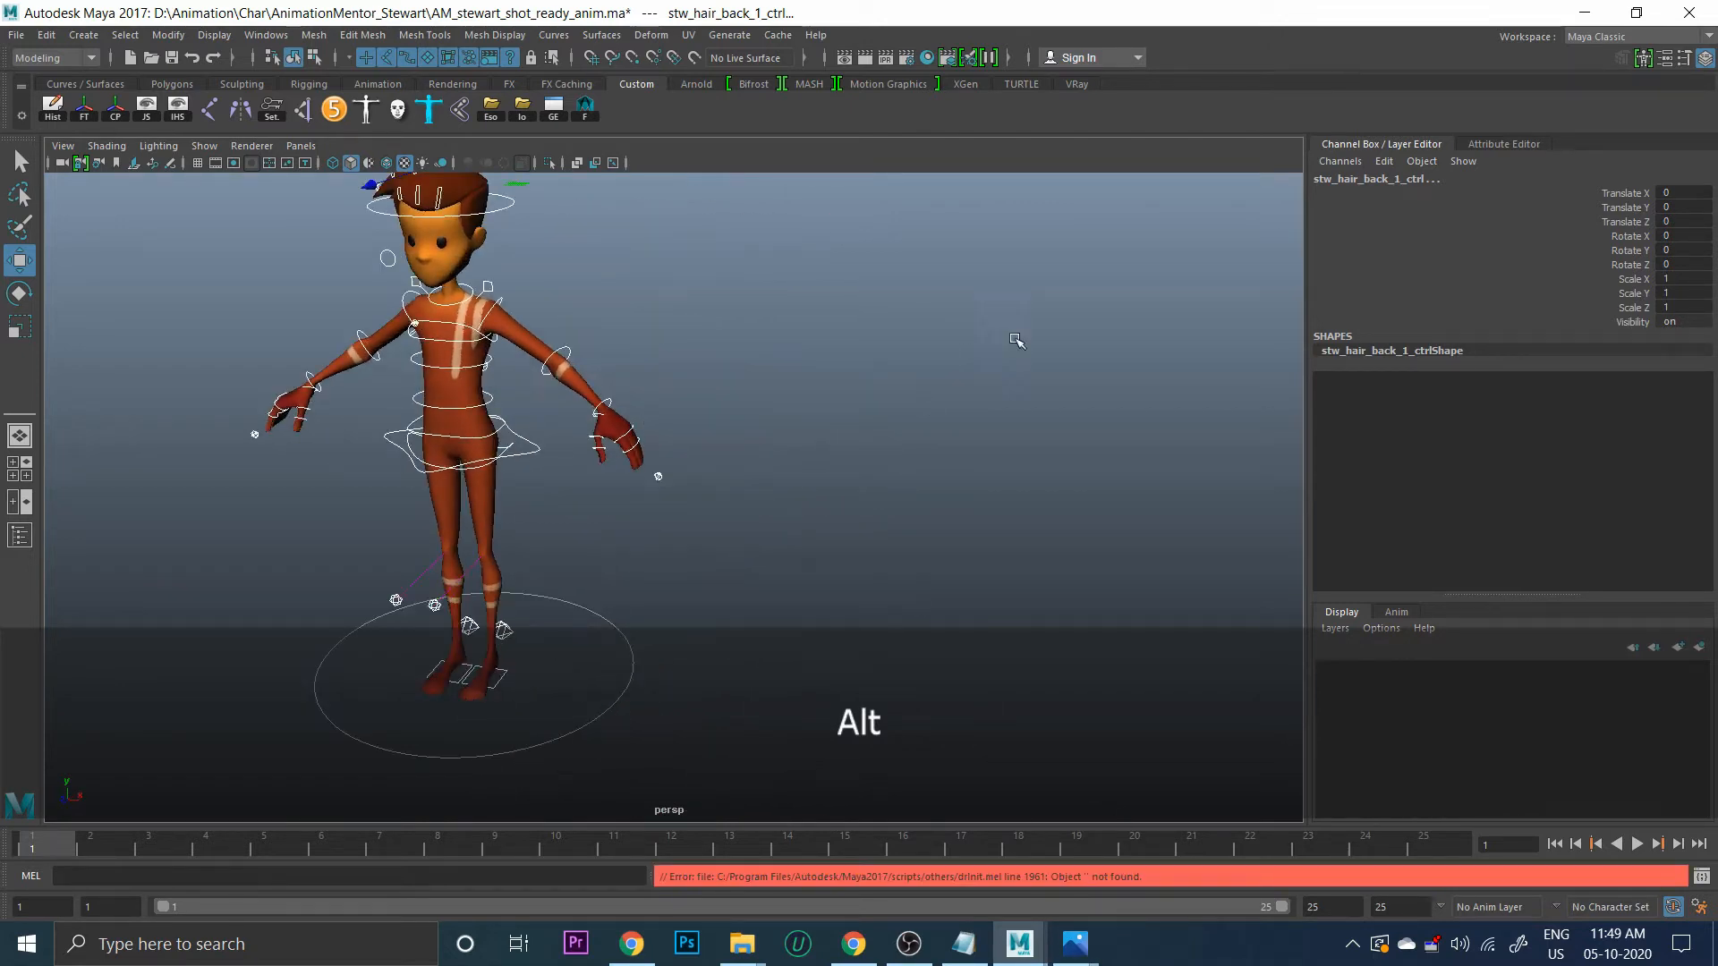
alt+drag(548, 424, 621, 388)
alt+right_drag(621, 388, 601, 392)
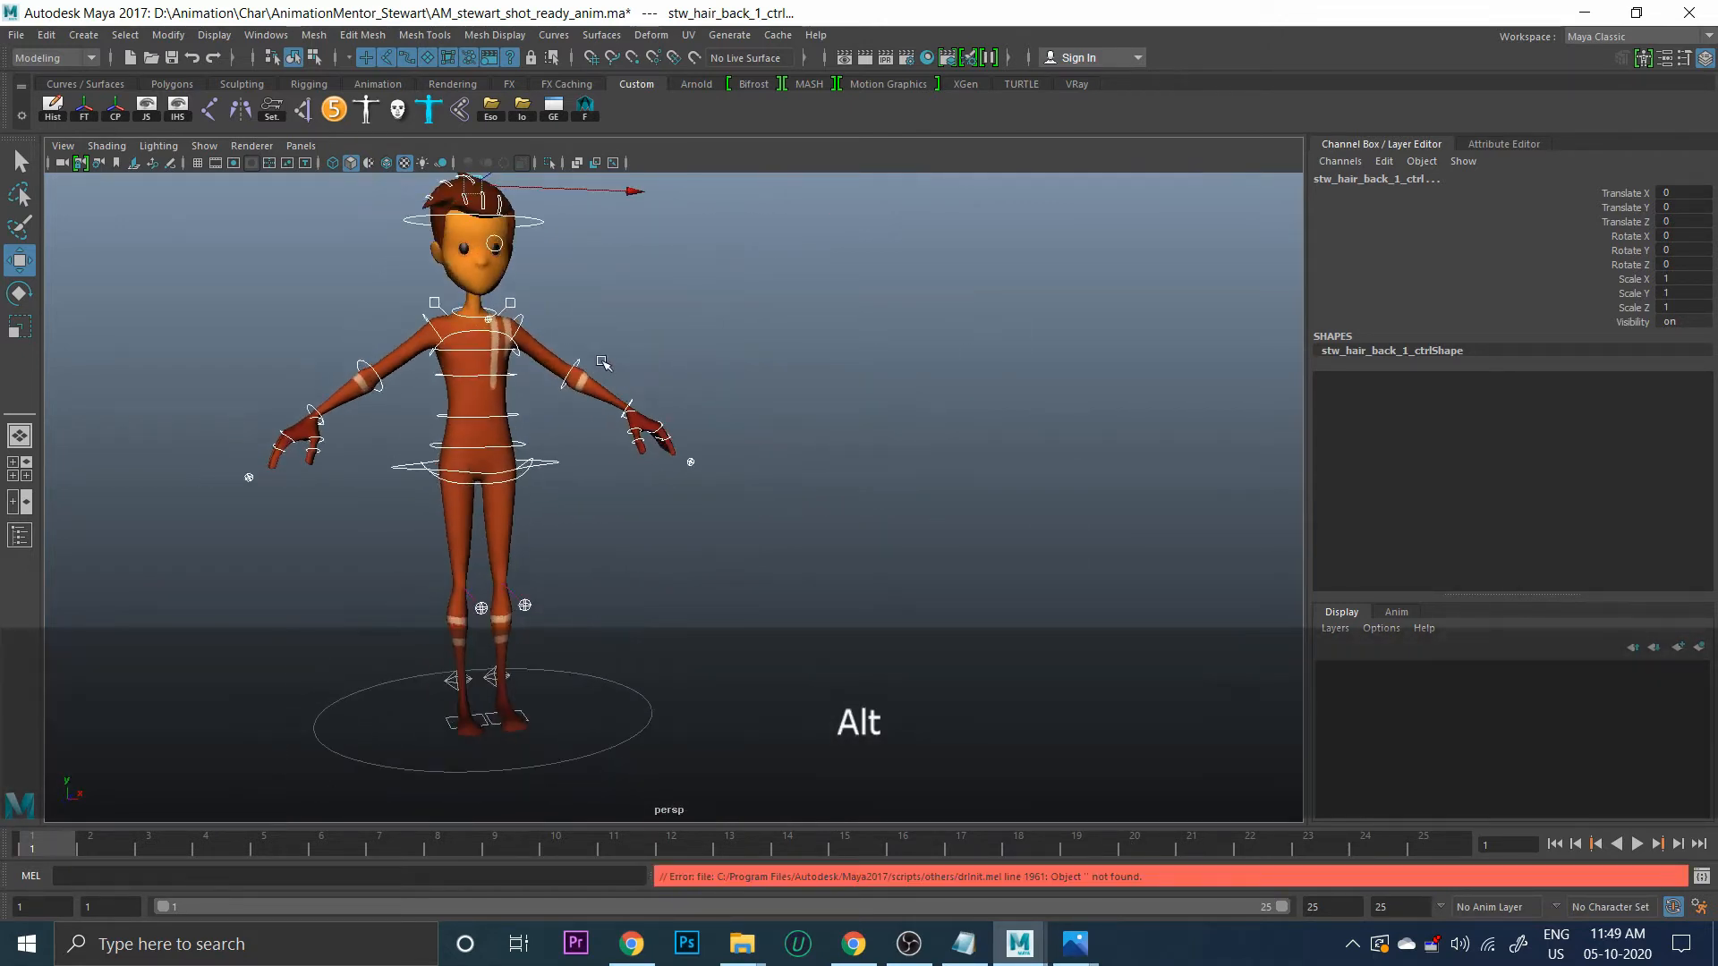
alt+drag(601, 360, 519, 369)
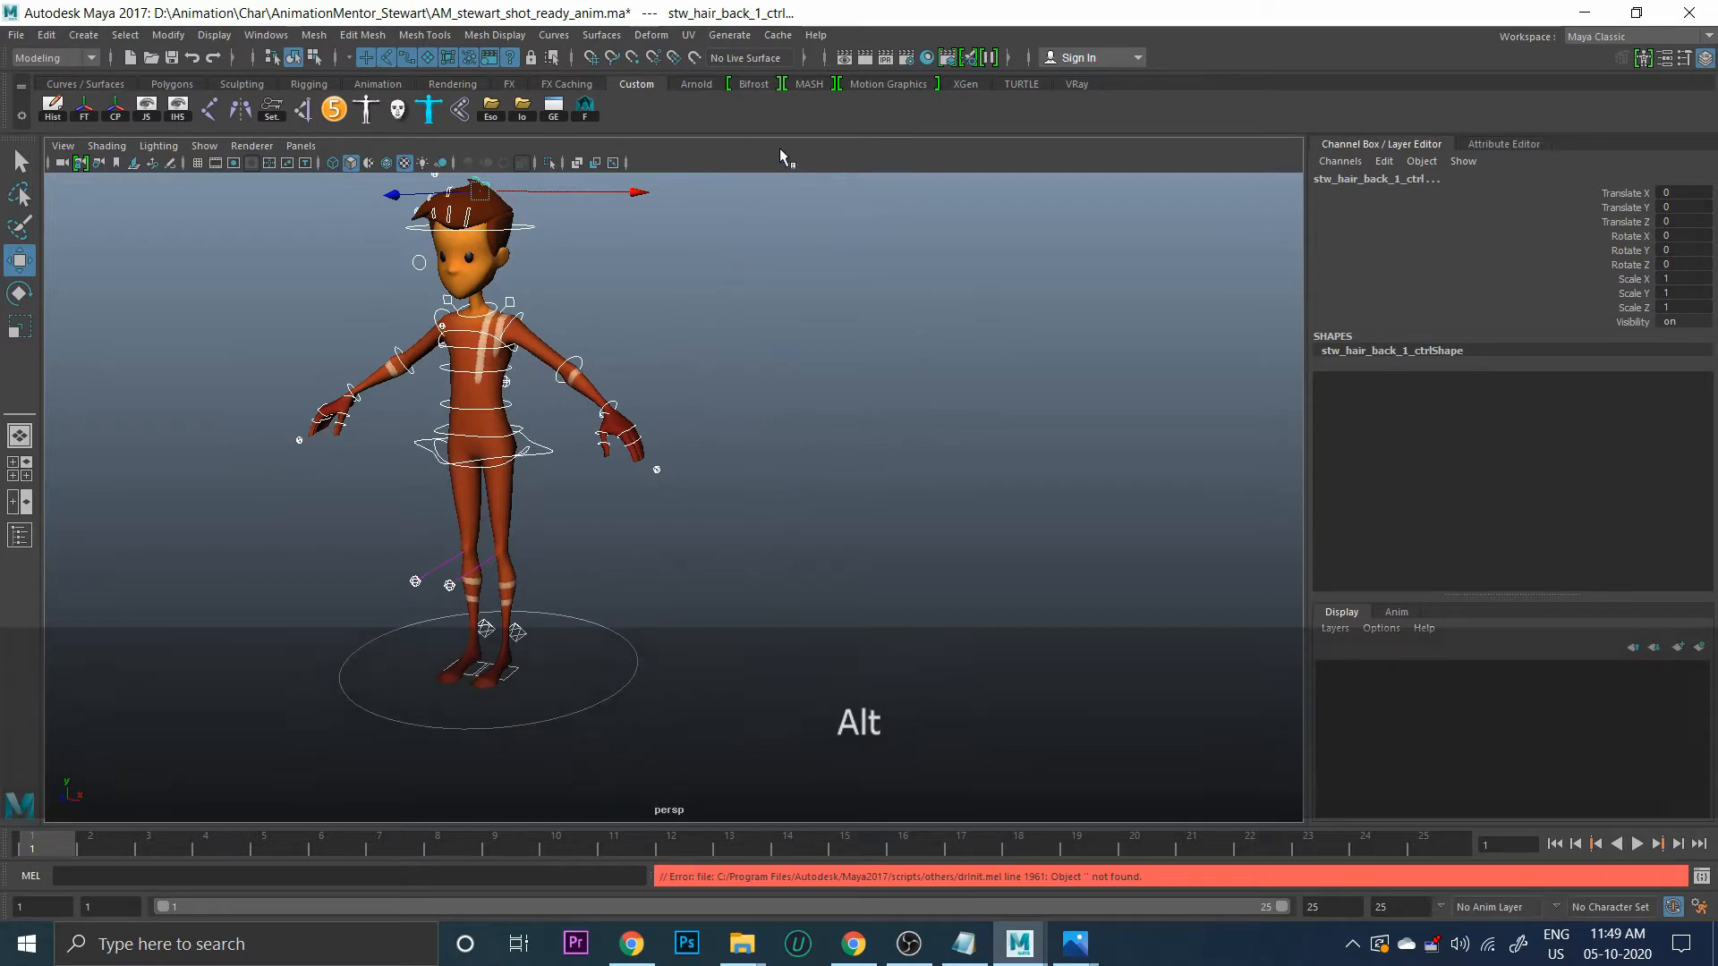
mouse_move(1074, 944)
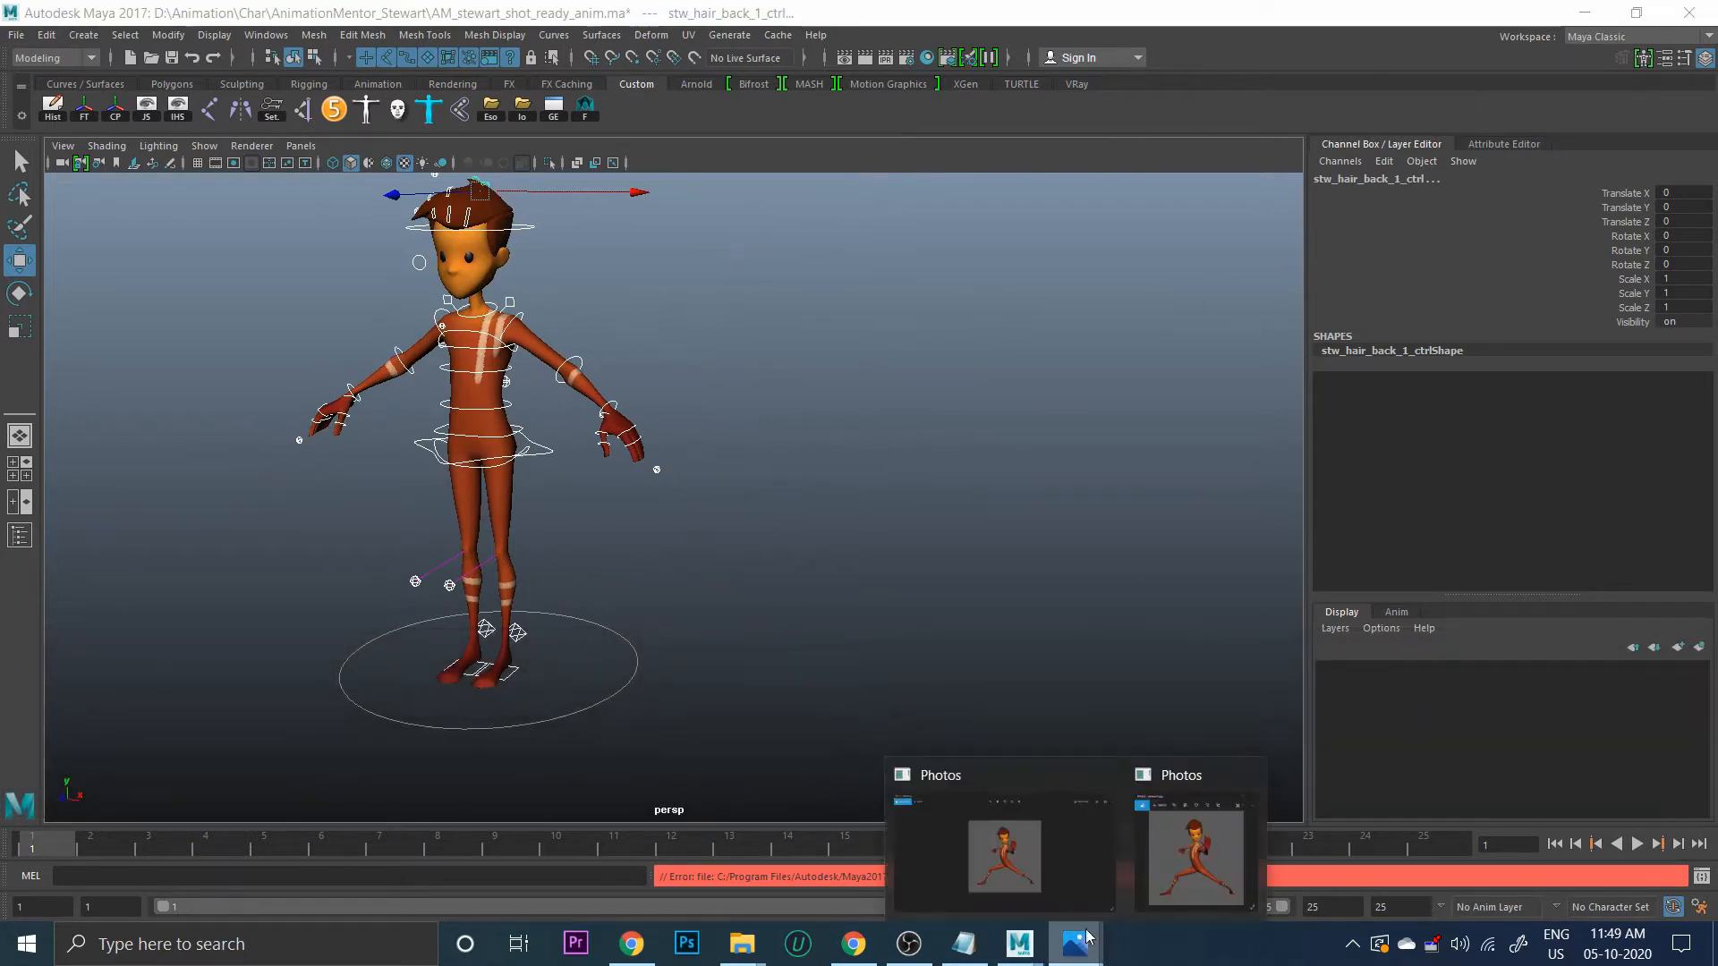
click(1195, 850)
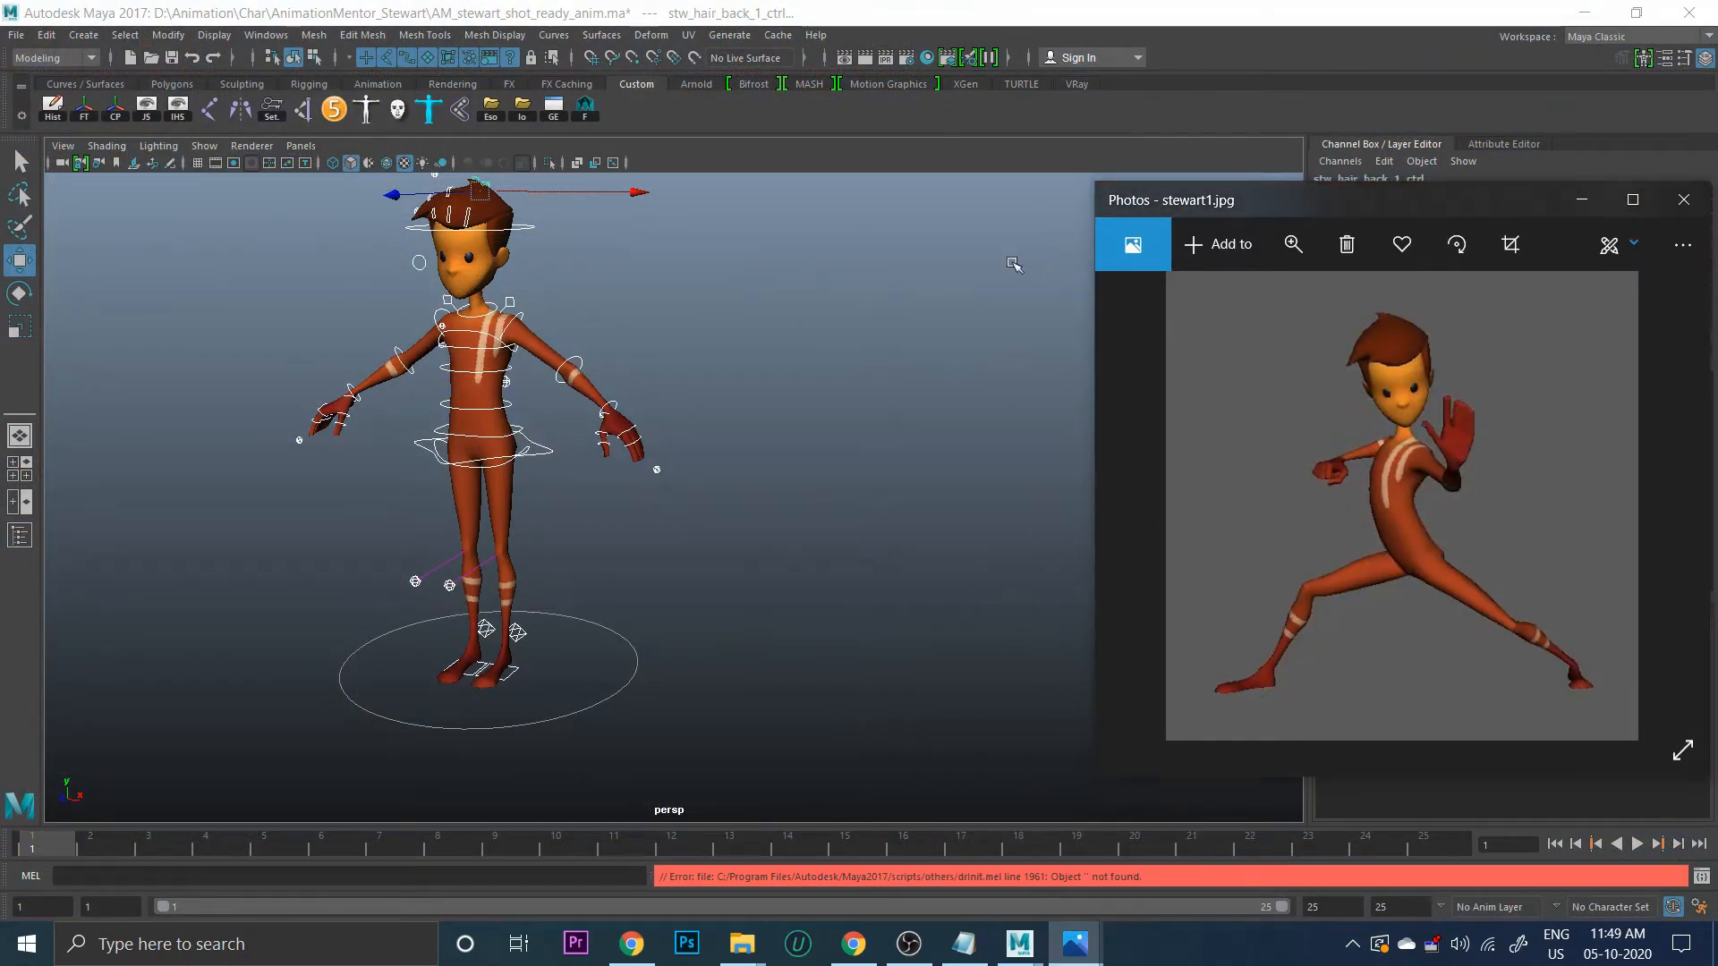
click(790, 488)
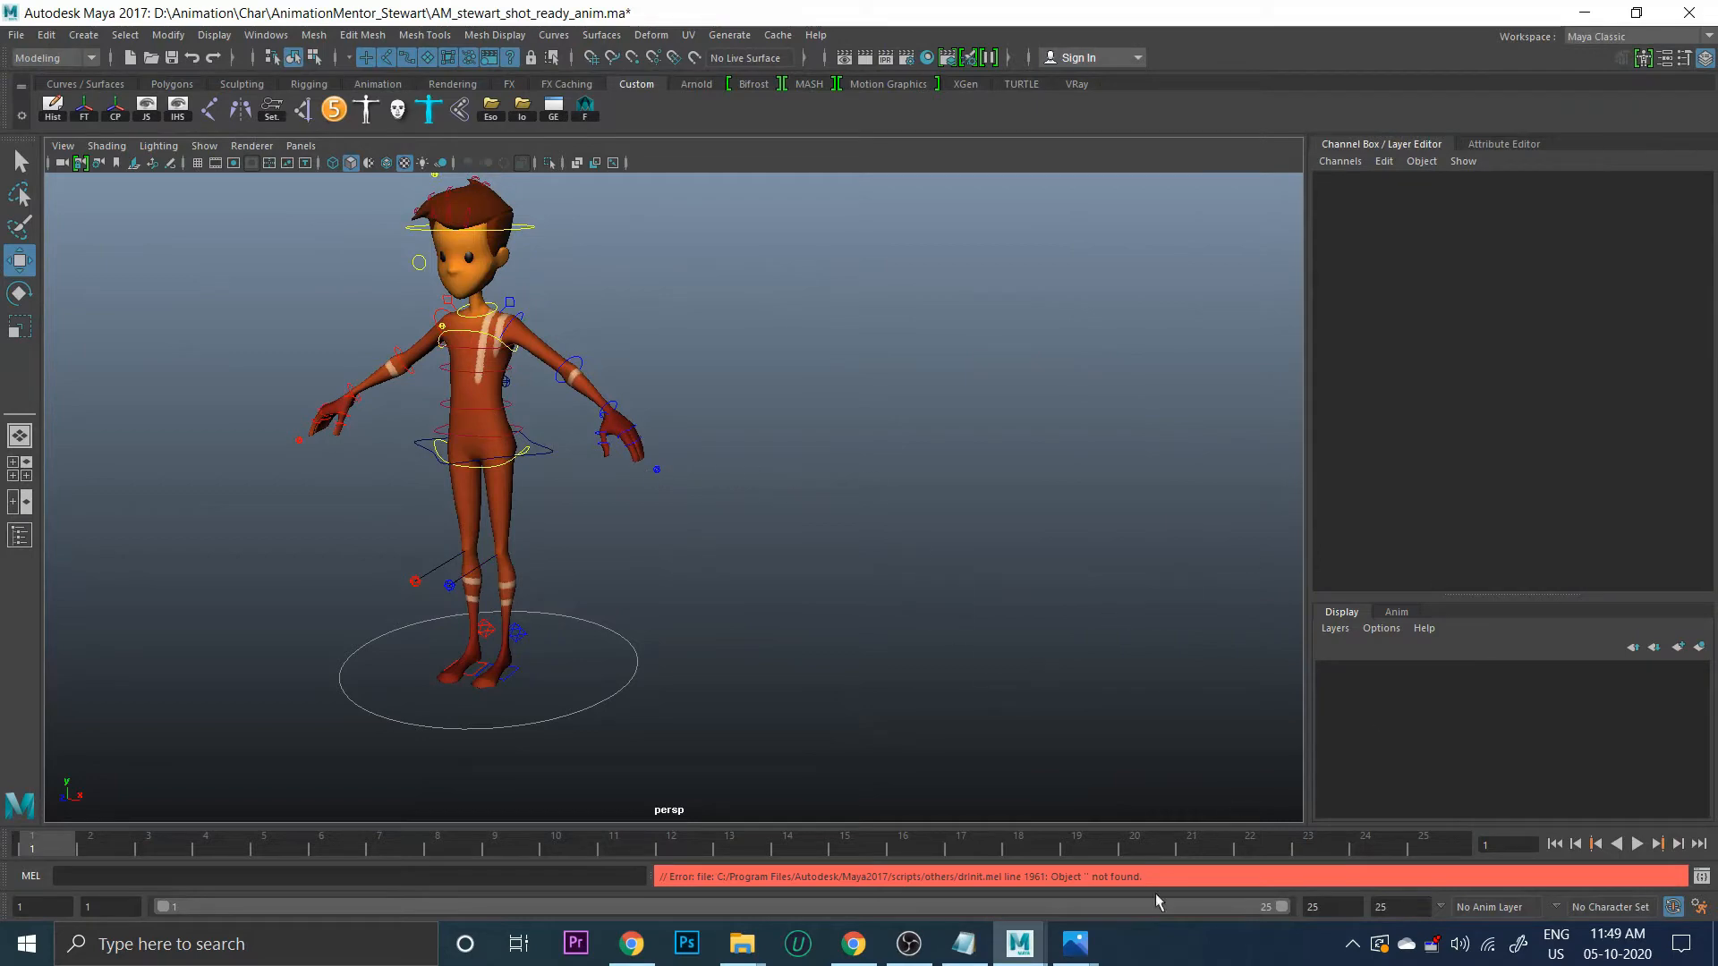
mouse_move(1074, 944)
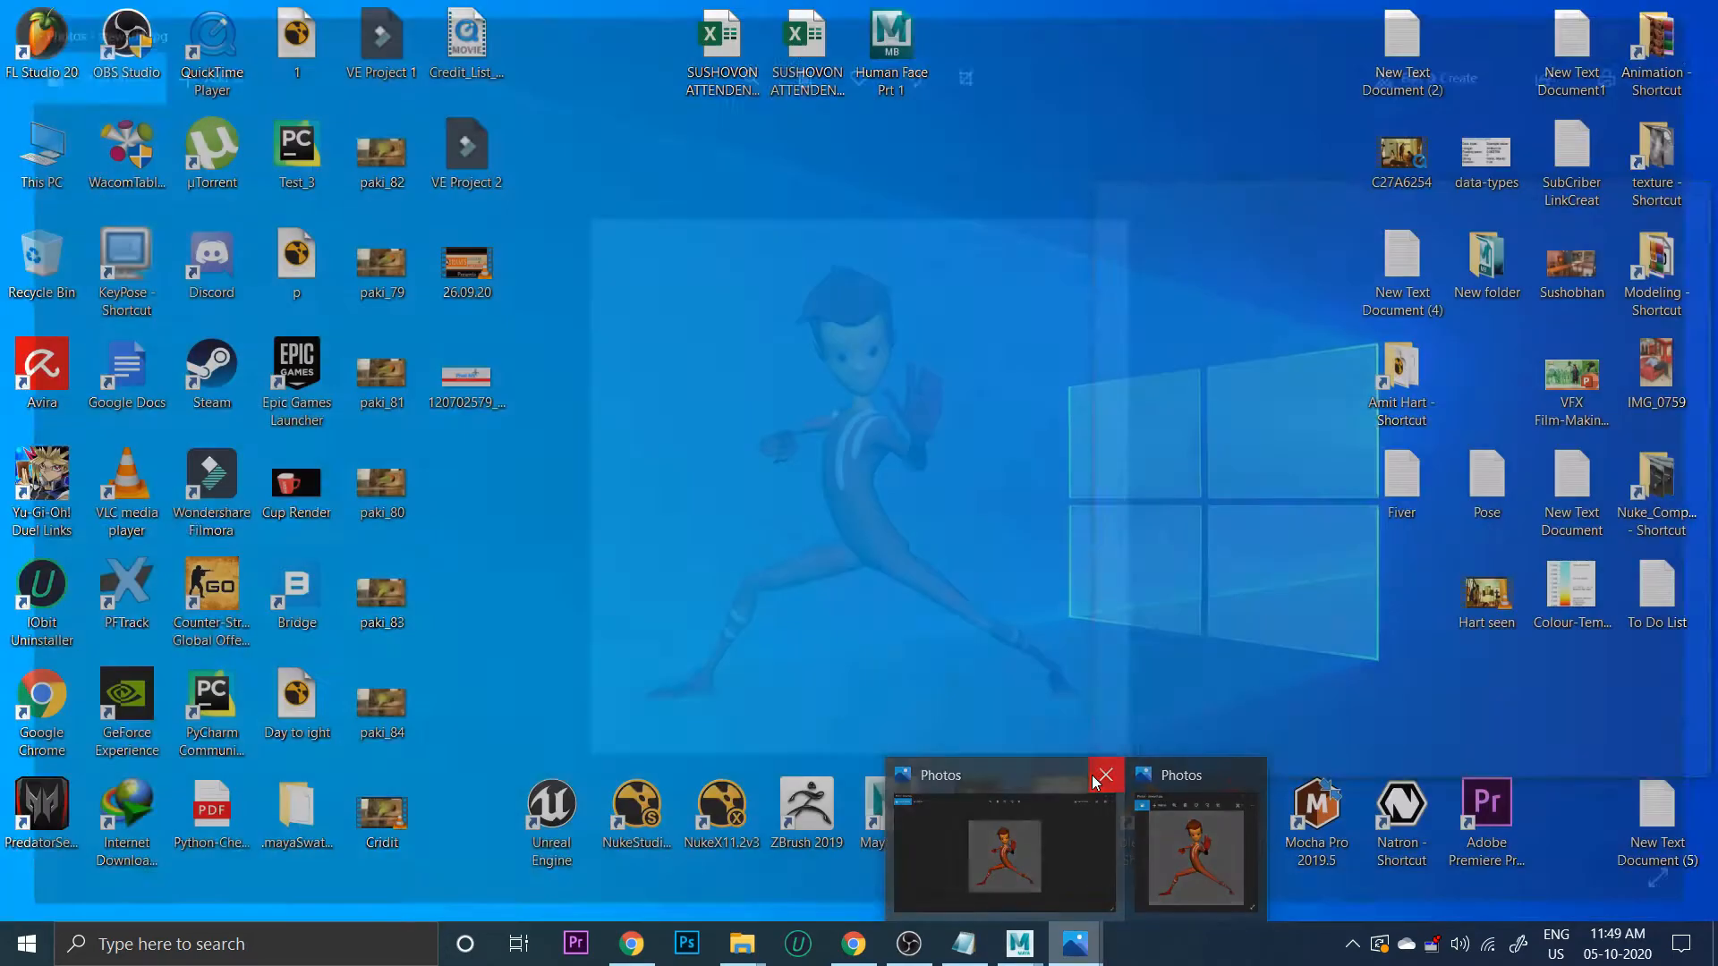
click(1100, 785)
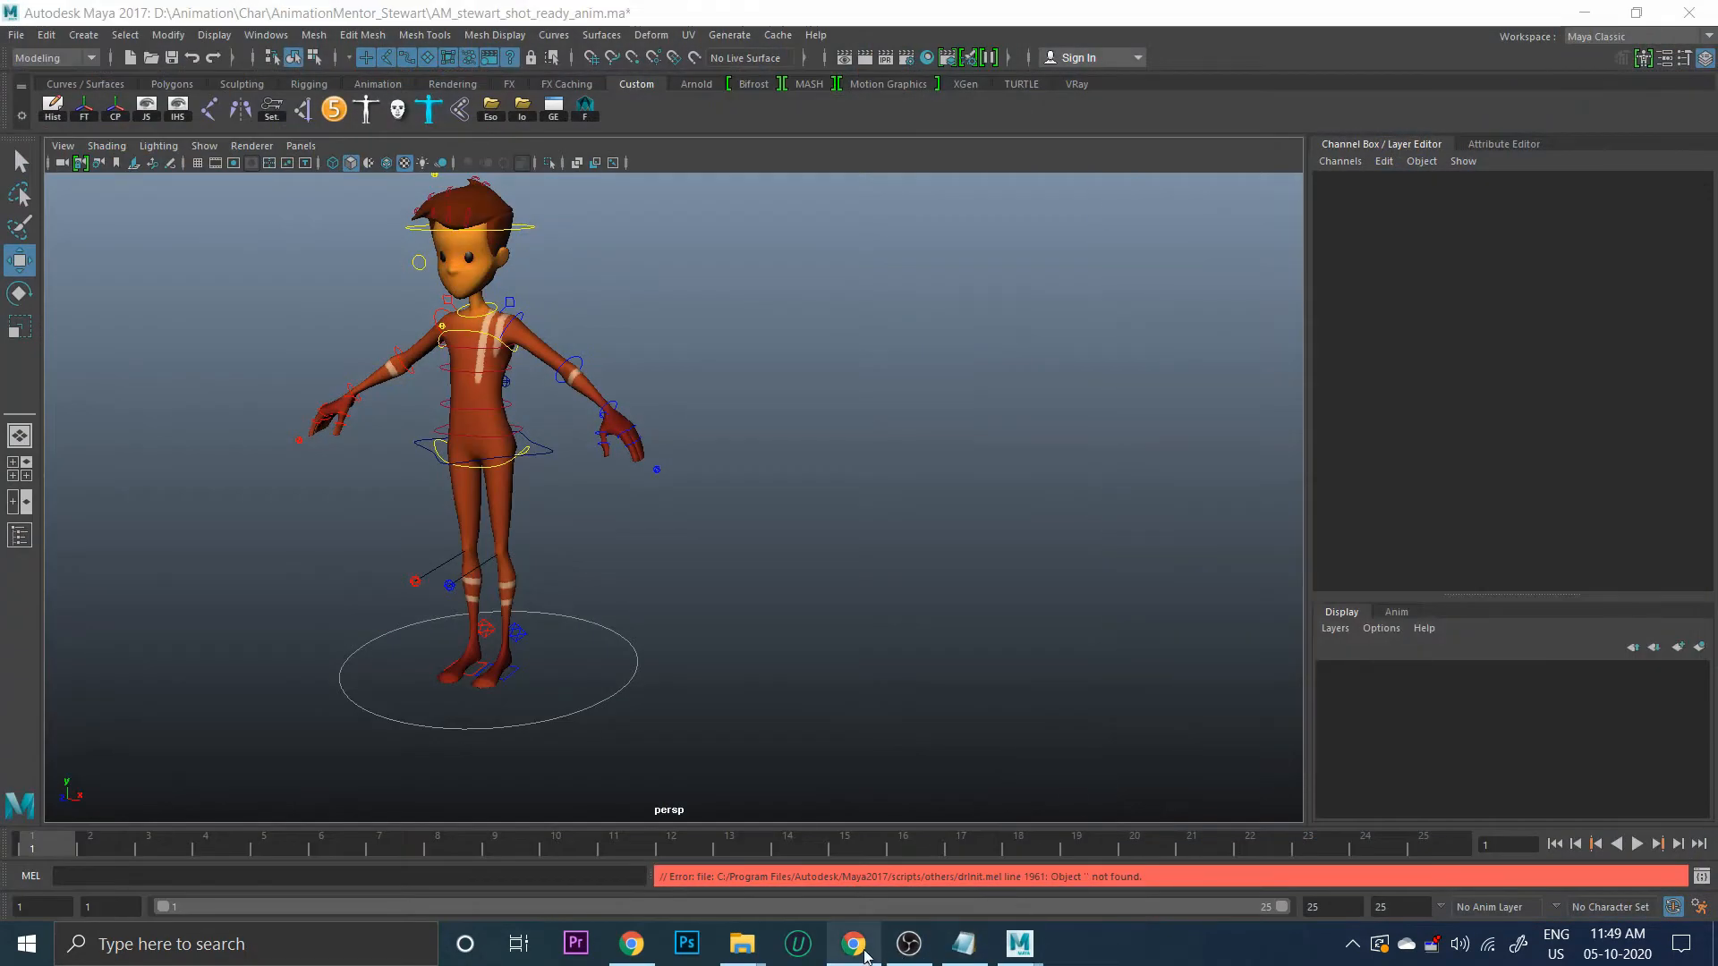
Copy the path of the Pose folder, D:\Animation\Pose, and minimize the folder window
mouse_move(743, 944)
click(641, 821)
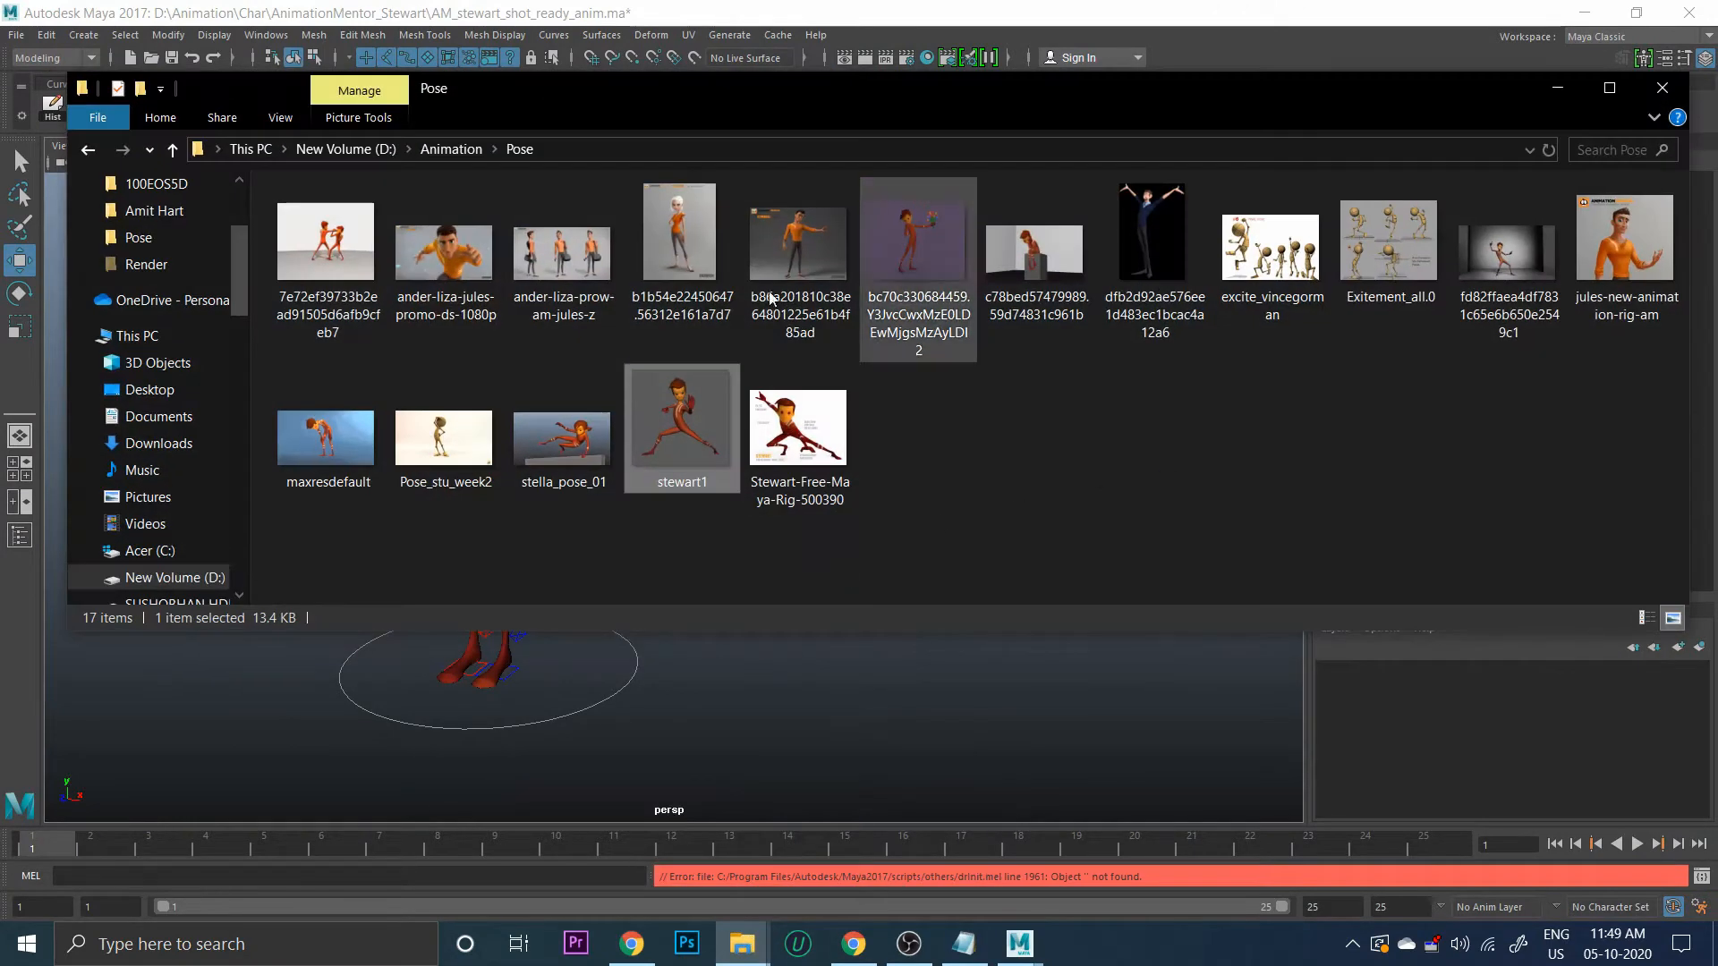
click(608, 150)
key(ctrl+c)
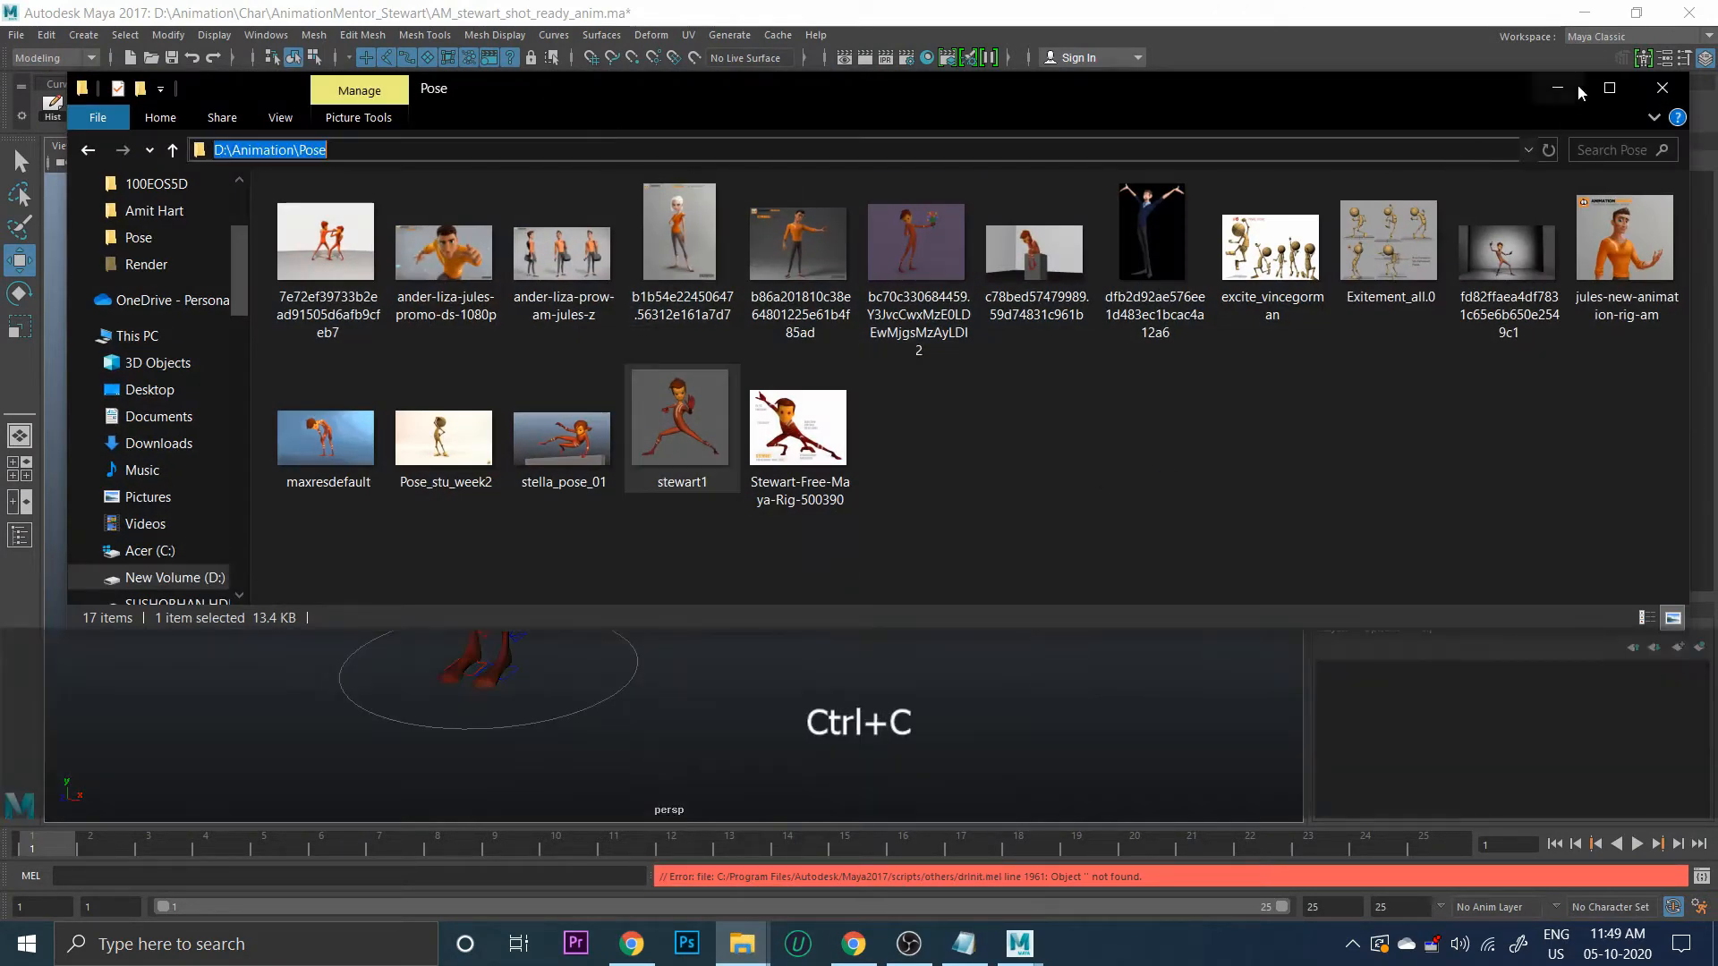
click(1575, 86)
Open the Render View, place it beside the Stewart rig, and enlarge its window
click(842, 59)
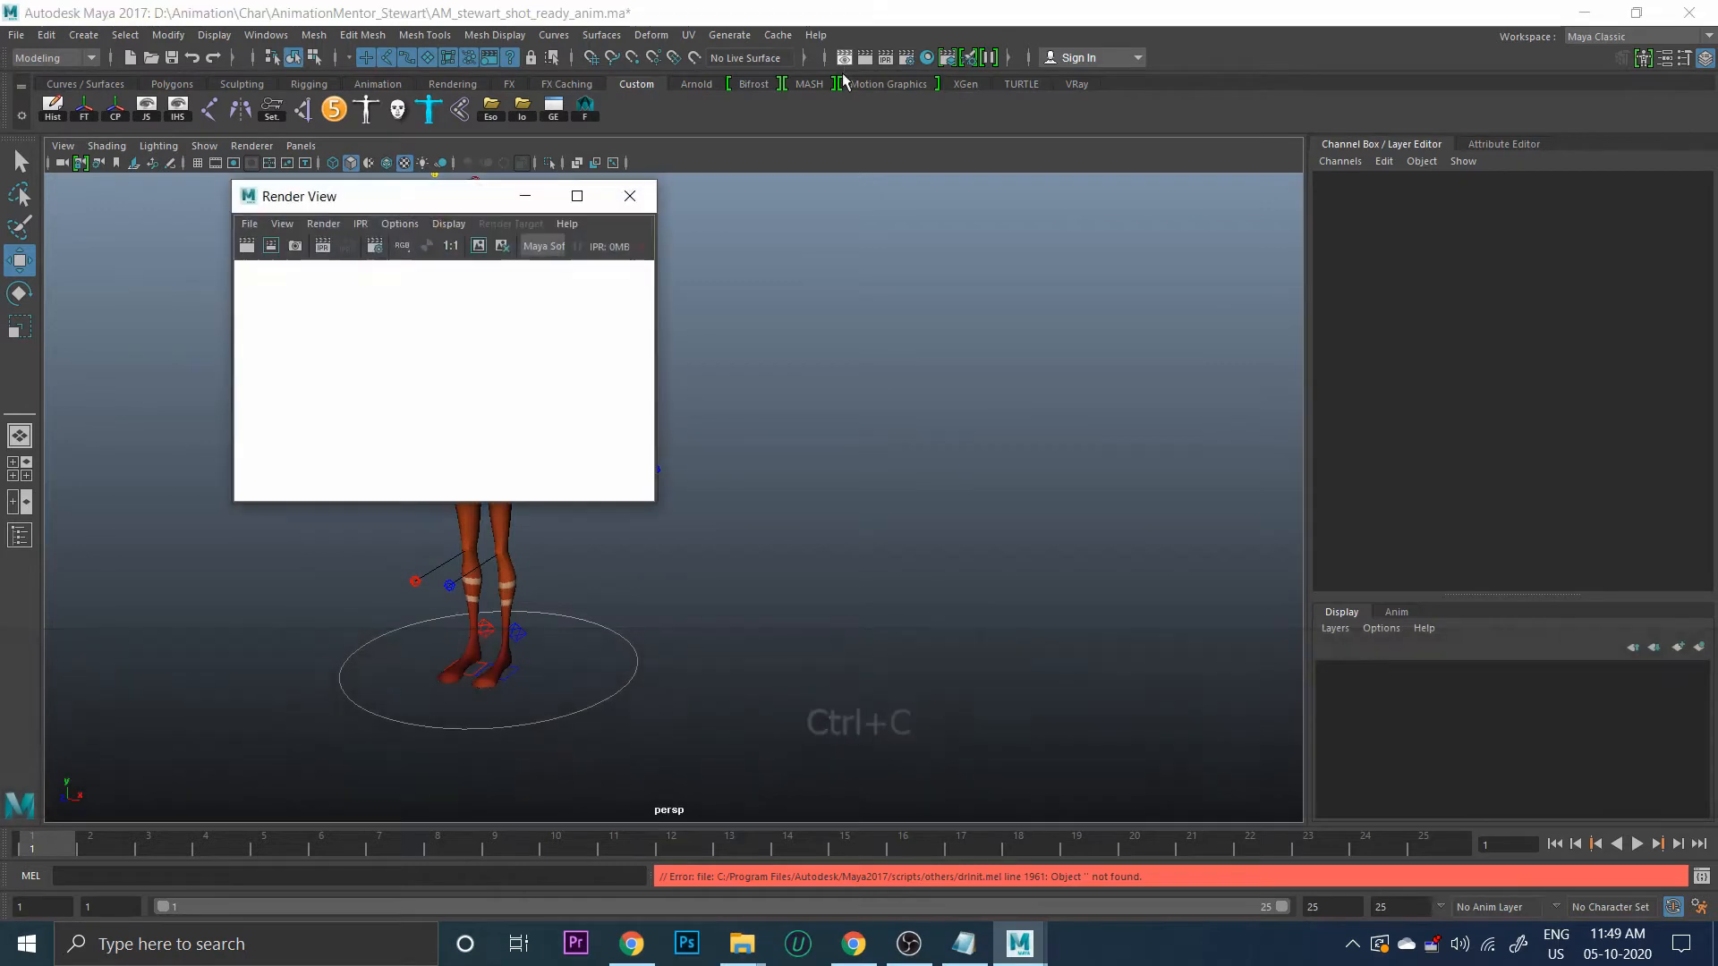
drag(471, 198, 899, 150)
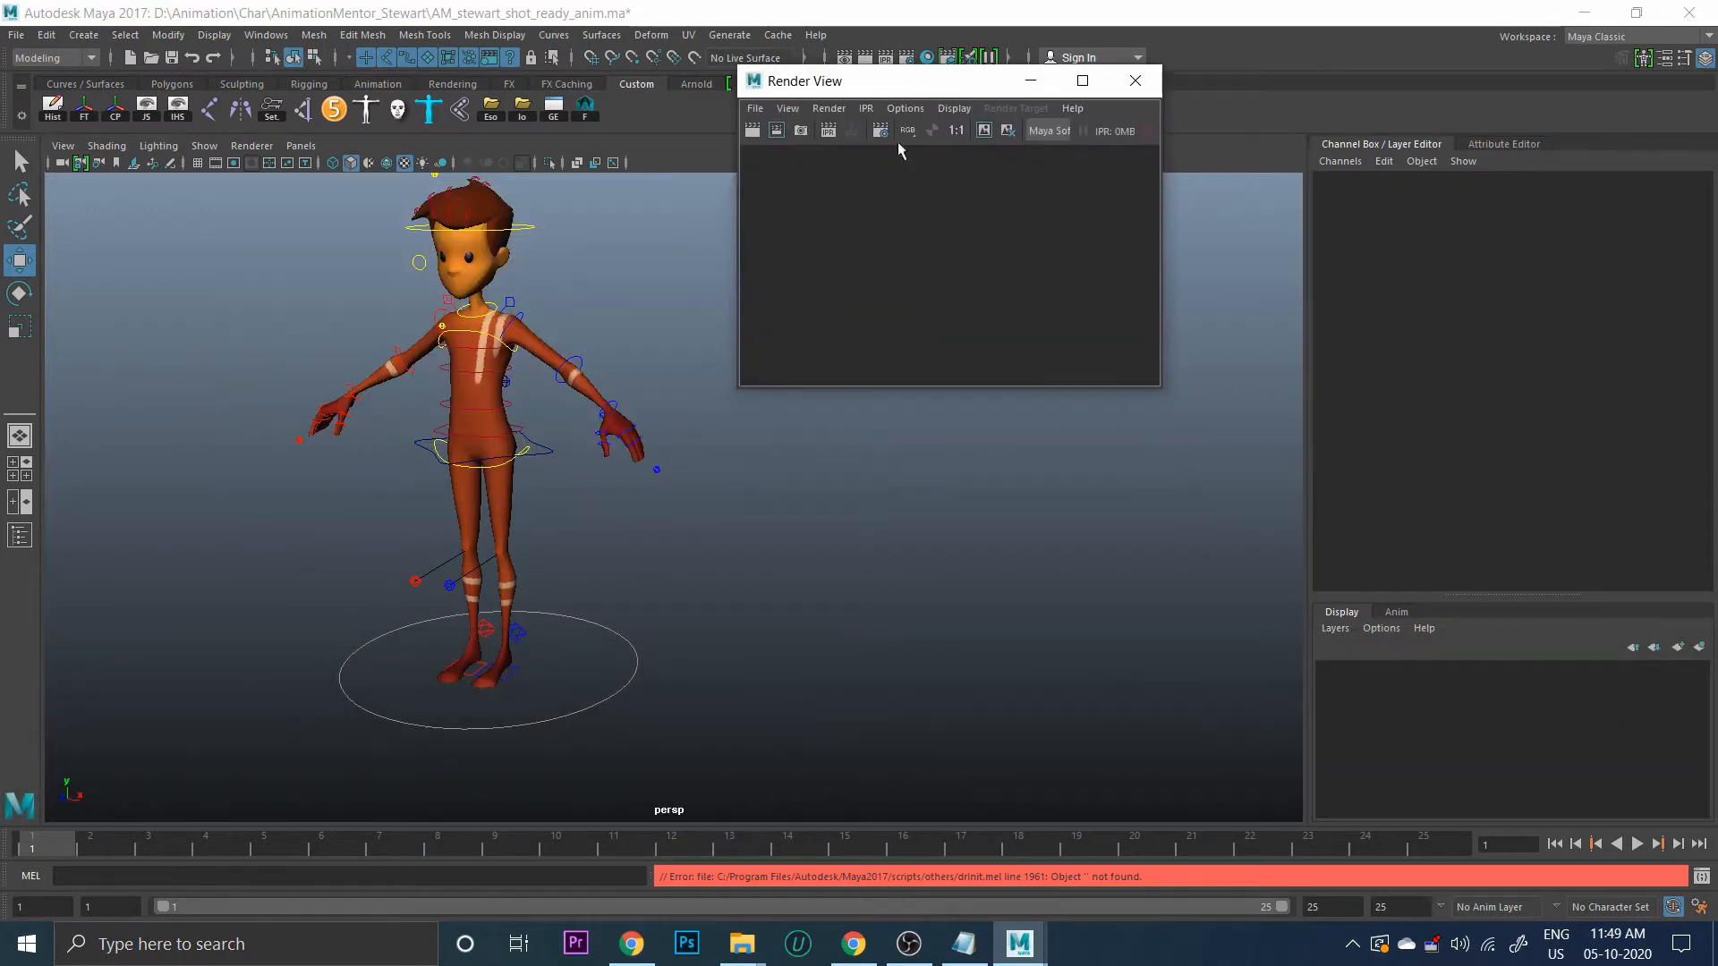
drag(1169, 397, 1528, 615)
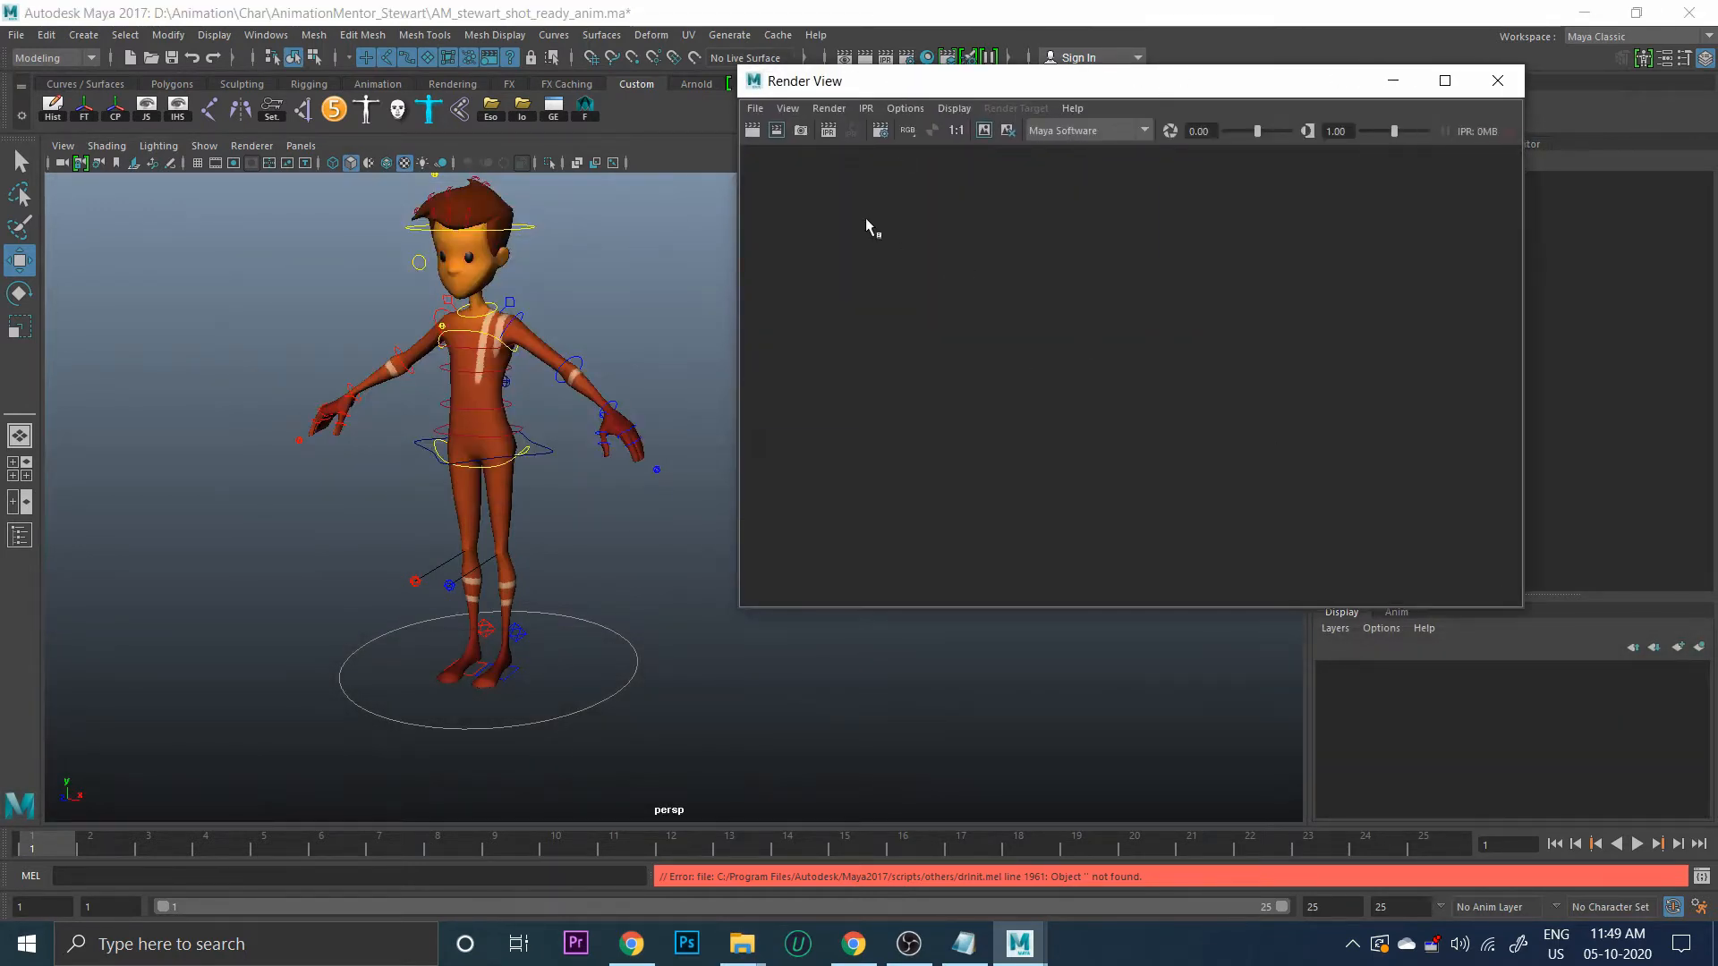
Load stewart1.jpg from D:\Animation\Pose into the Render View, fit the whole image, and position the window clear of the rig
click(755, 108)
click(783, 179)
key(Down)
key(Up)
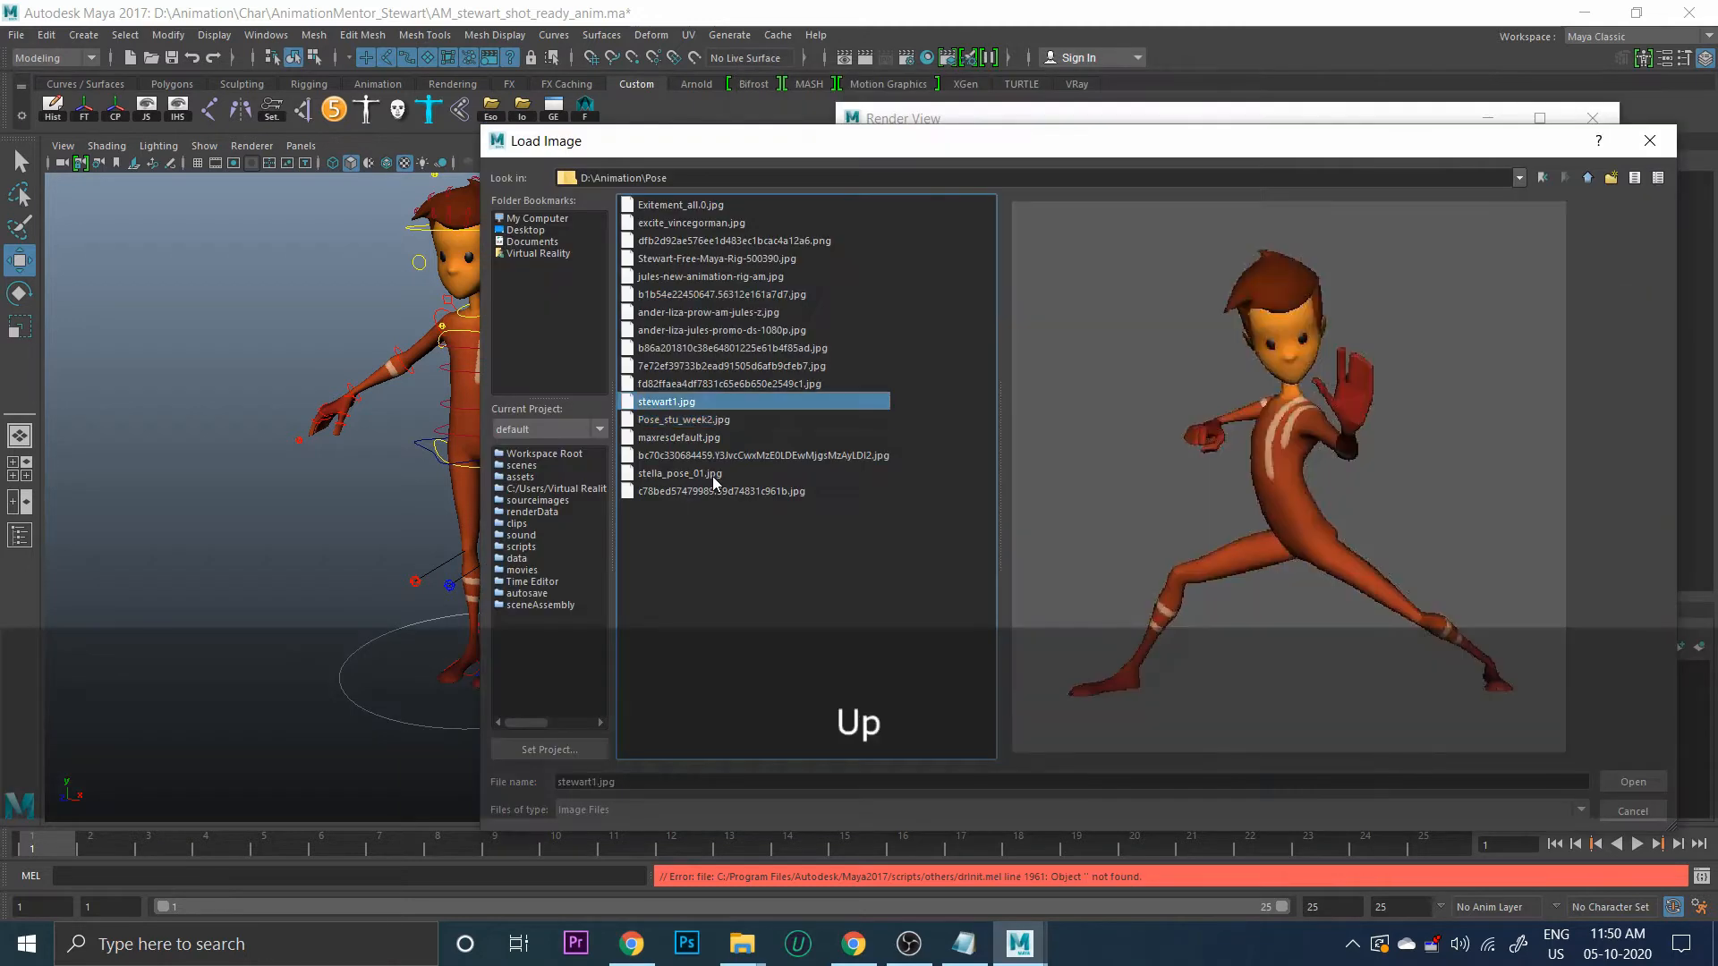
click(1641, 778)
alt+right_drag(1321, 394, 1160, 372)
alt+middle_drag(1243, 283, 1243, 332)
alt+right_drag(1283, 339, 1278, 336)
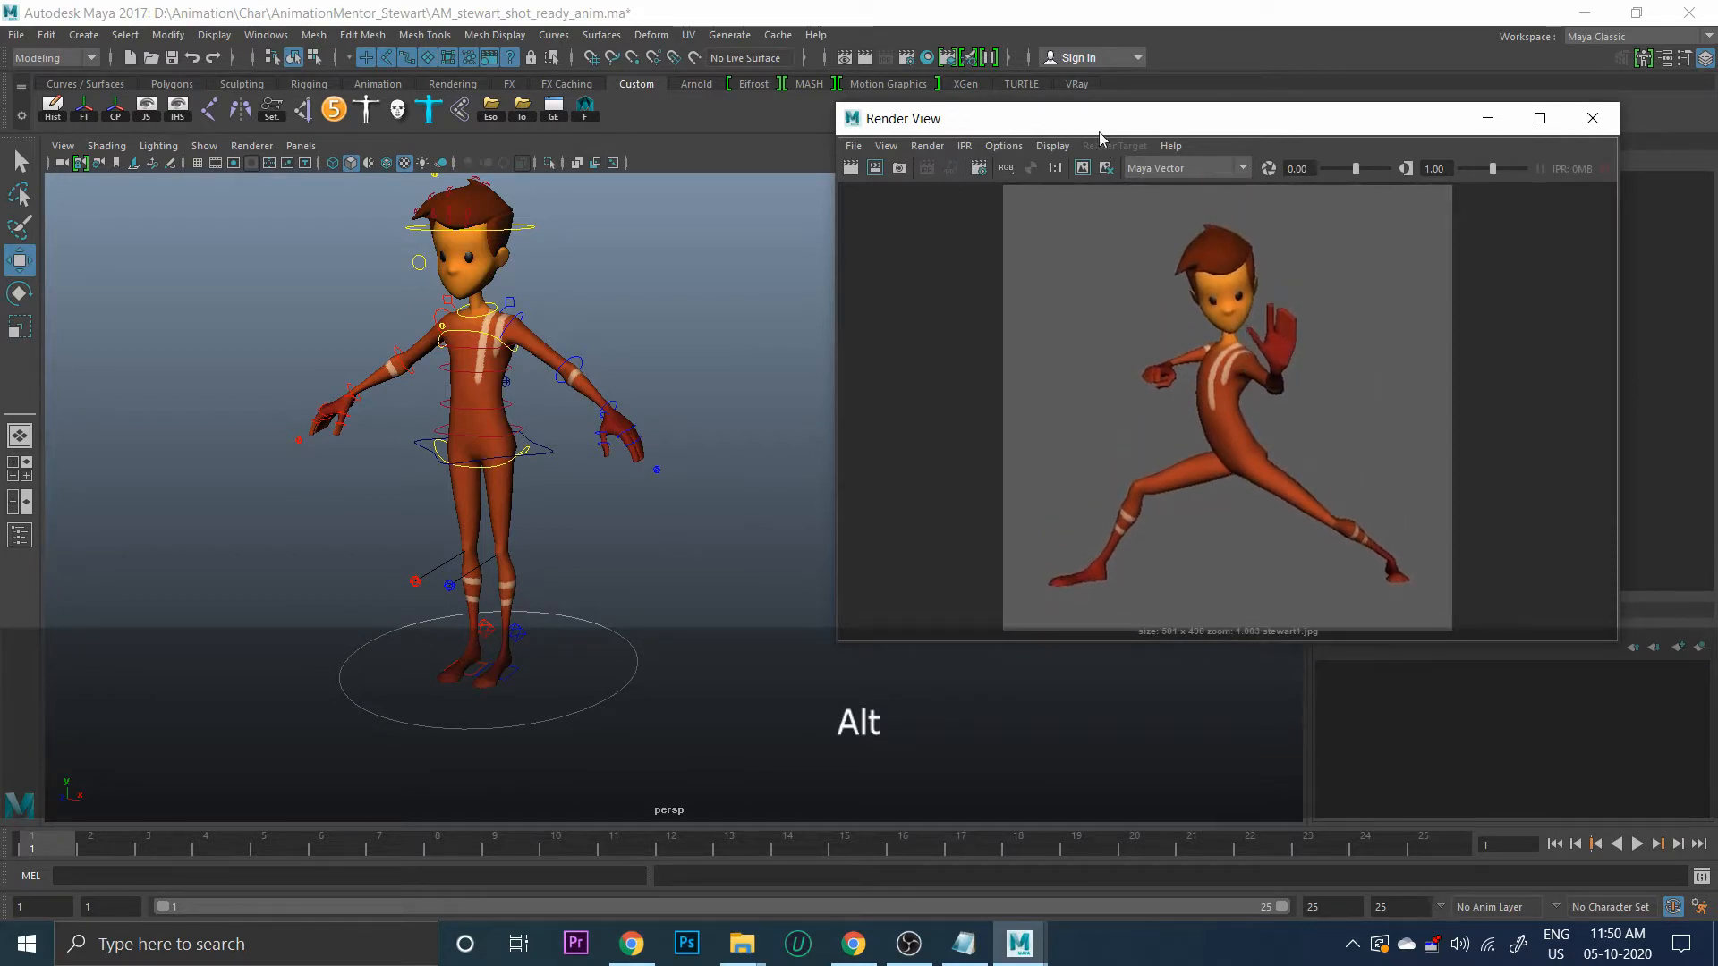
drag(1080, 119, 1145, 80)
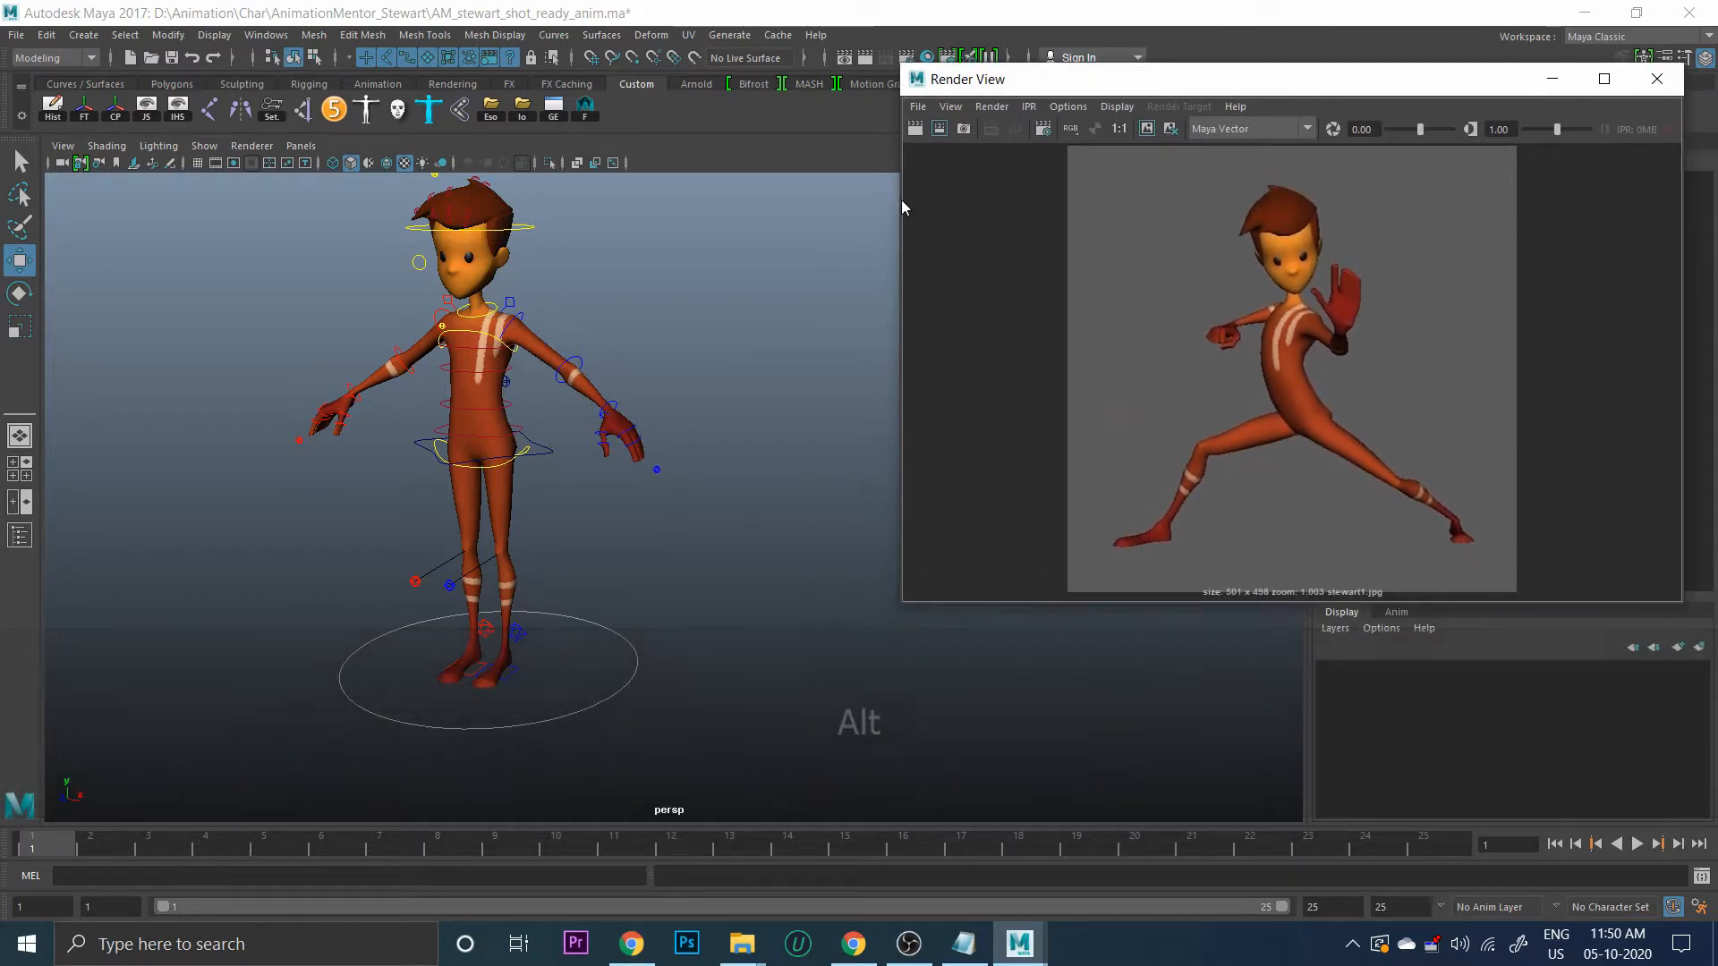
Narrow the Render View window and frame the full Stewart rig in the viewport beside the reference
drag(899, 320, 999, 320)
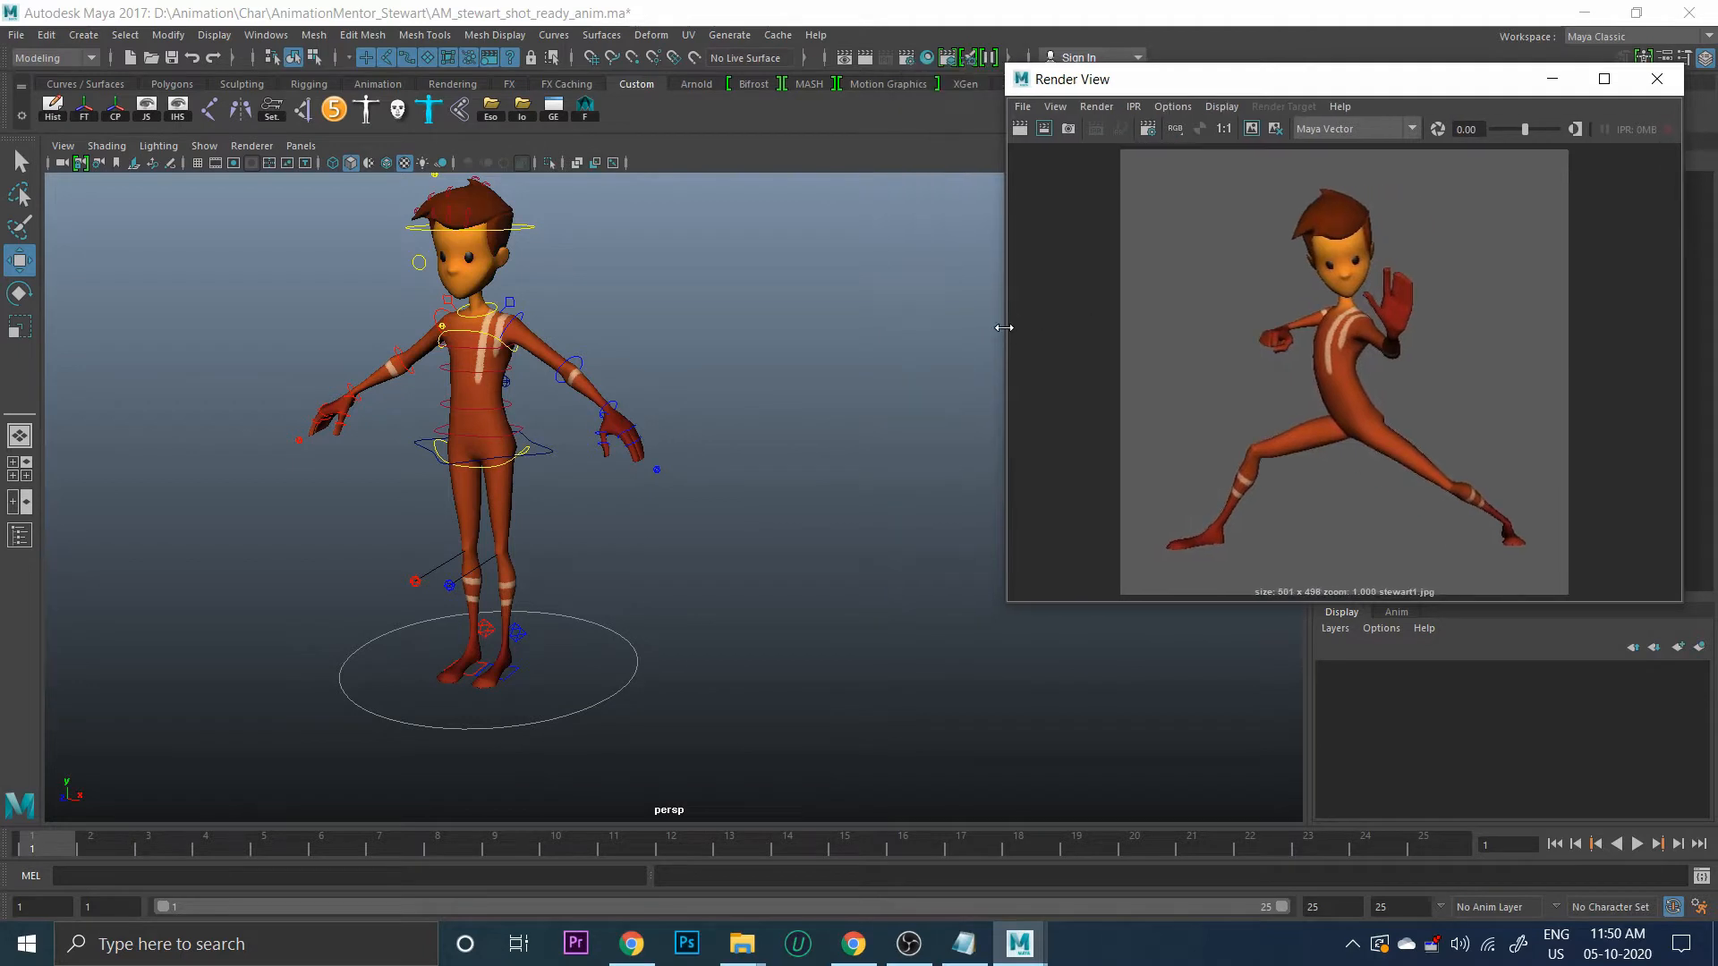
alt+right_drag(702, 410, 599, 418)
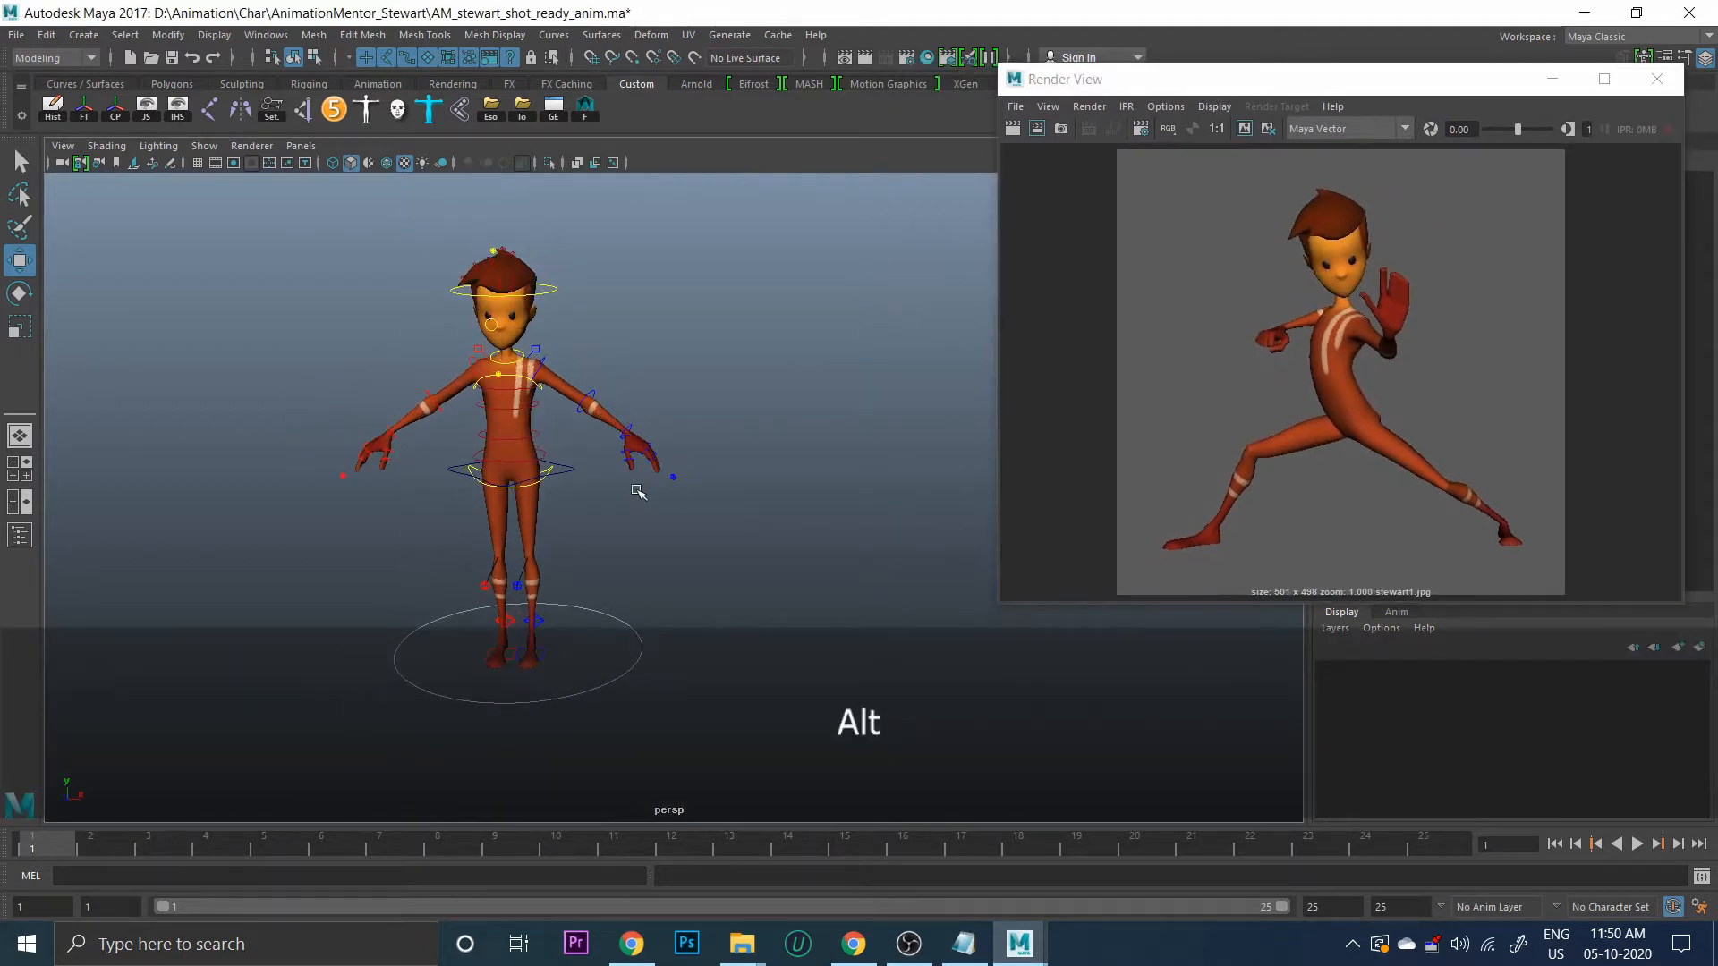
alt+middle_drag(636, 491, 726, 448)
alt+right_drag(617, 487, 662, 487)
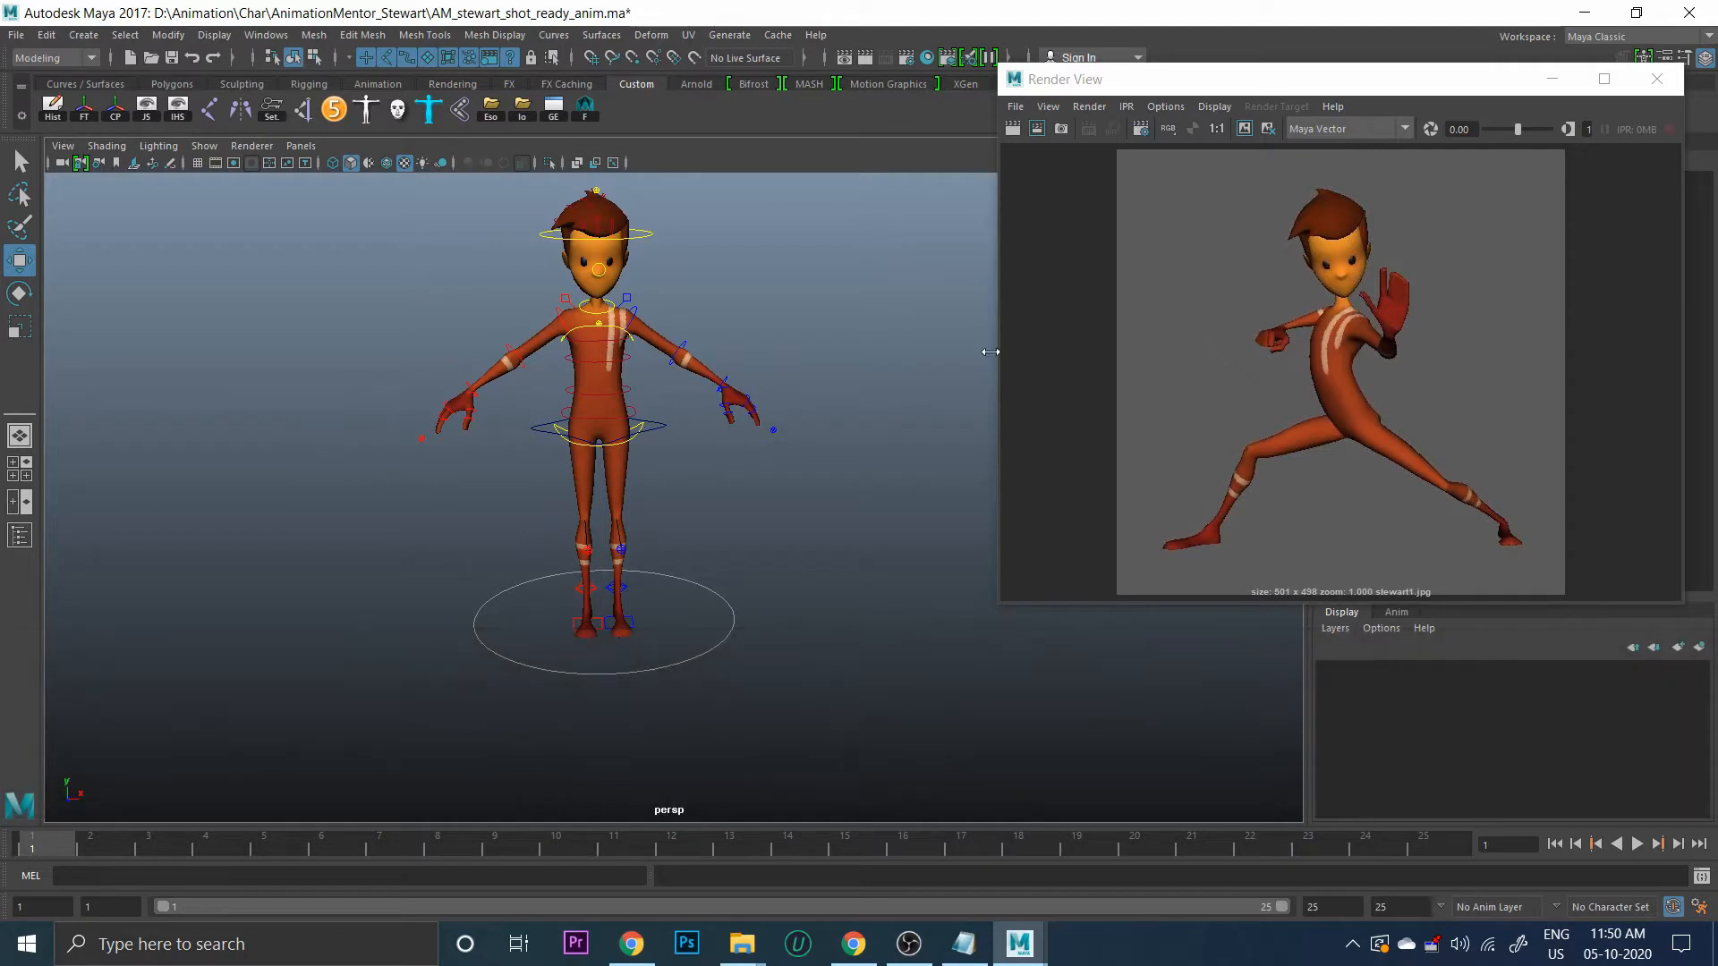
Detach the Channel Box / Layer Editor and the Attribute Editor as floating windows, and close the Attribute Editor
drag(1292, 77, 1239, 228)
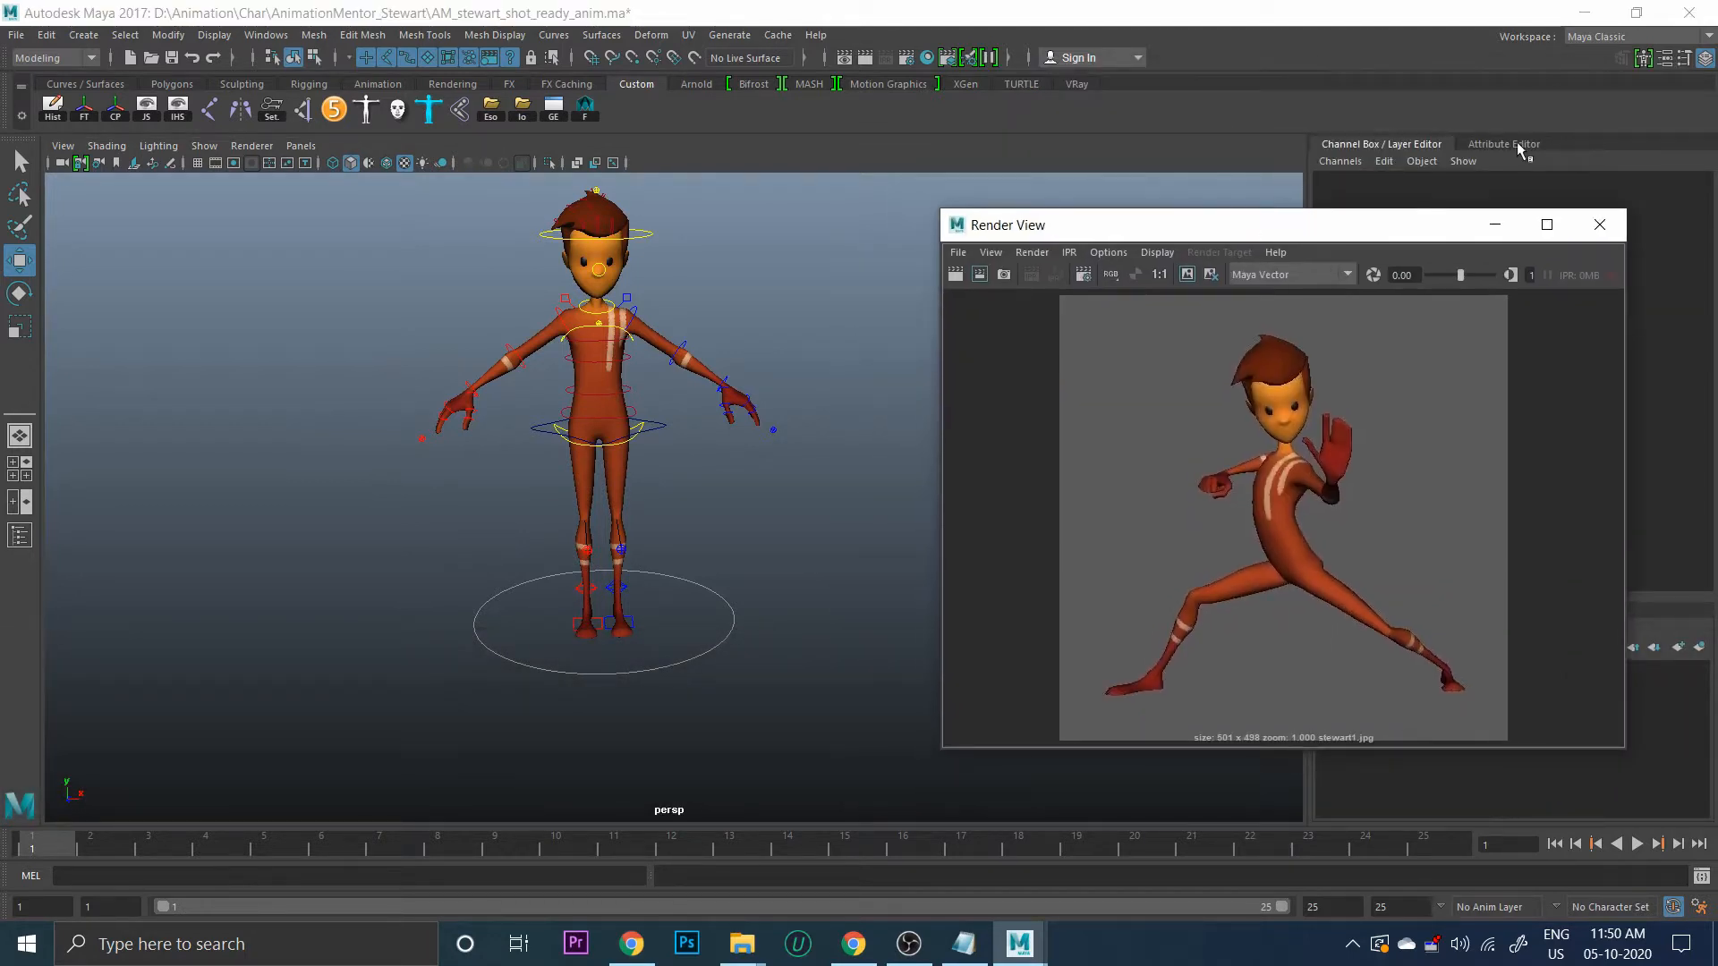
drag(1409, 145, 340, 267)
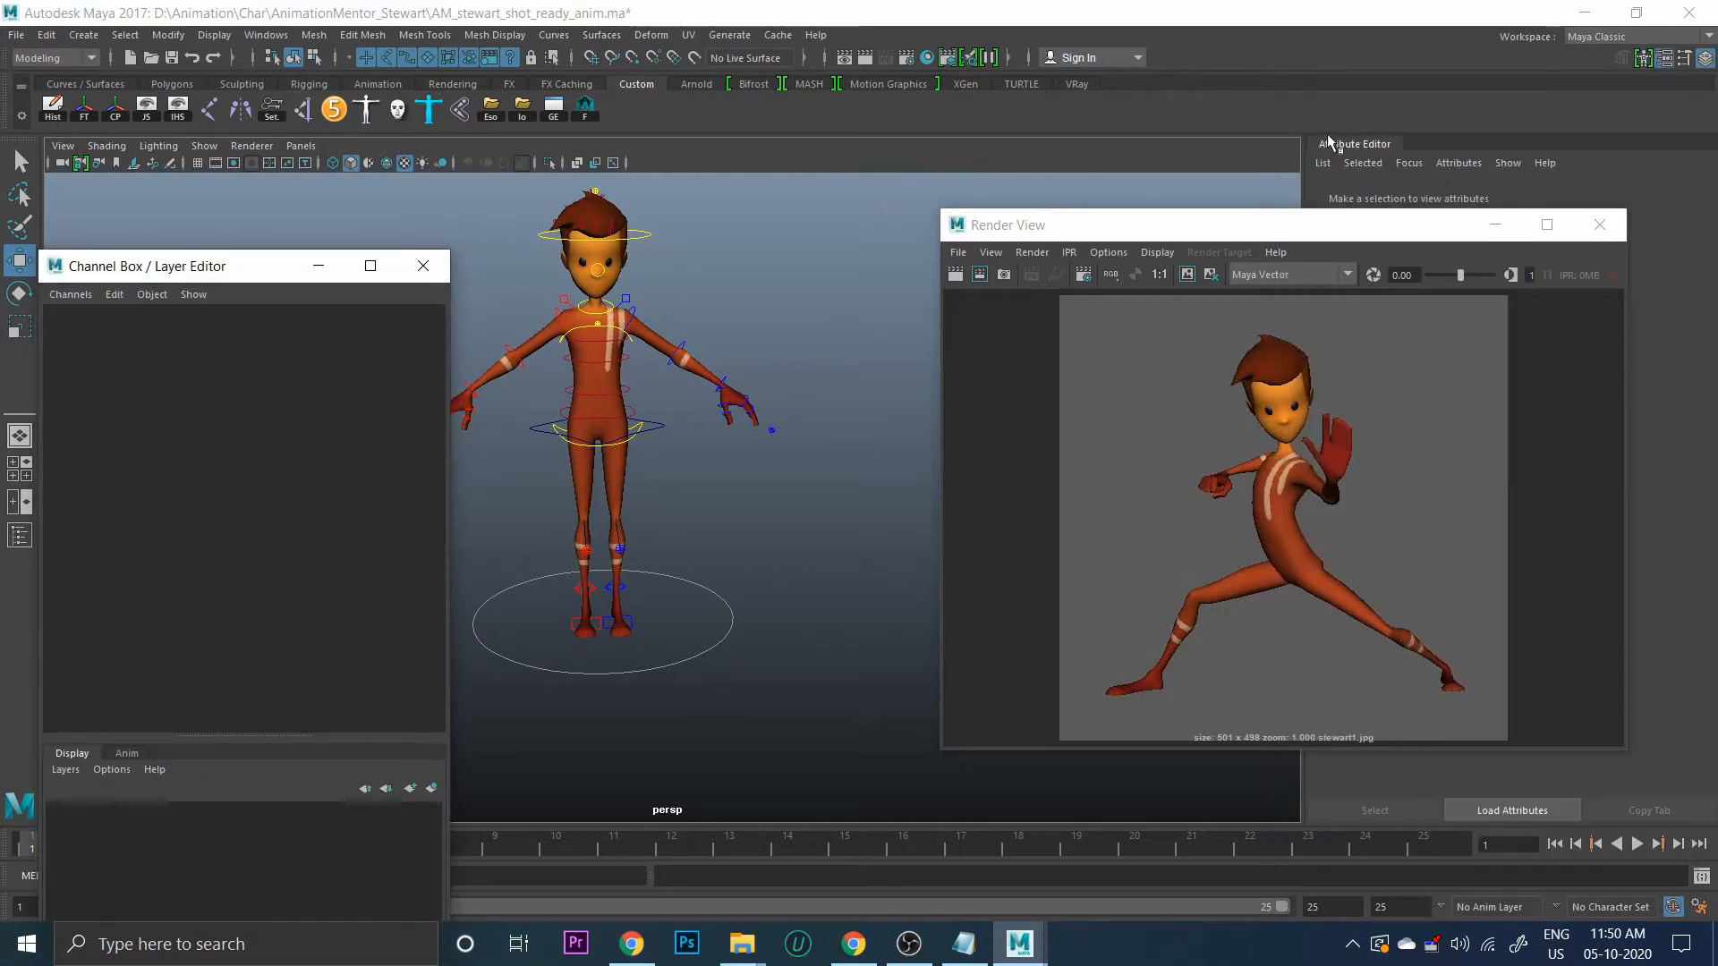
drag(1329, 143, 318, 255)
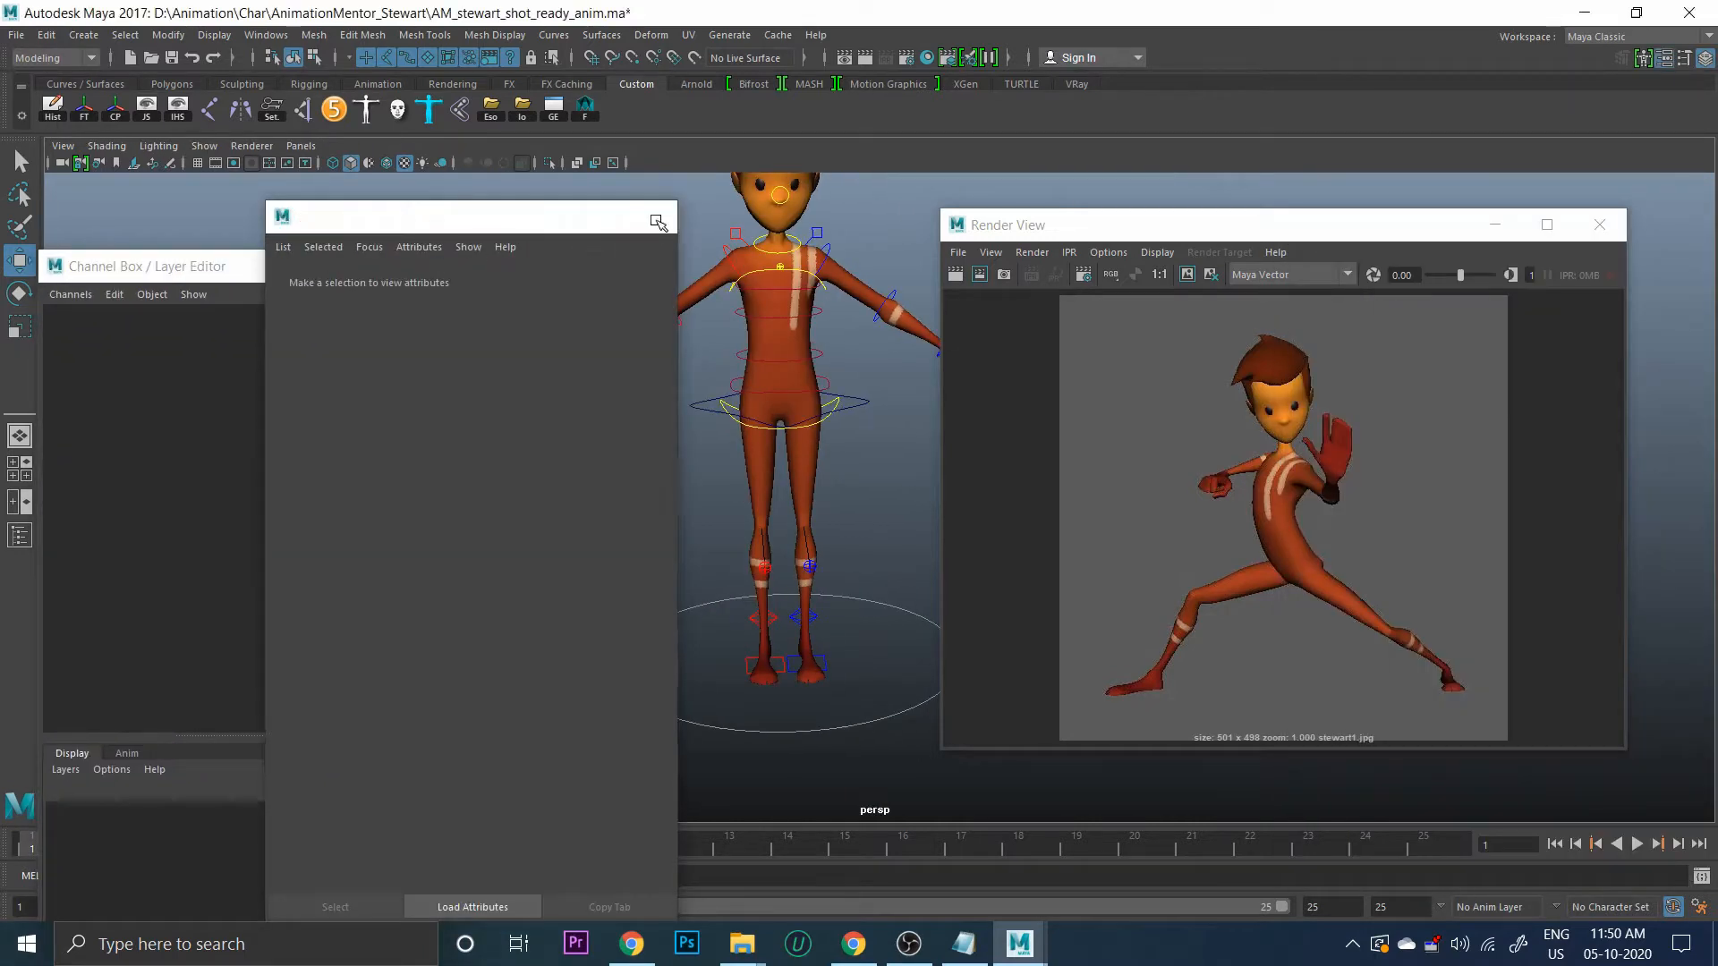
click(650, 217)
Narrow the floating Channel Box window and place it and the Render View on opposite sides of the rig
drag(1136, 225, 1365, 161)
drag(223, 271, 299, 149)
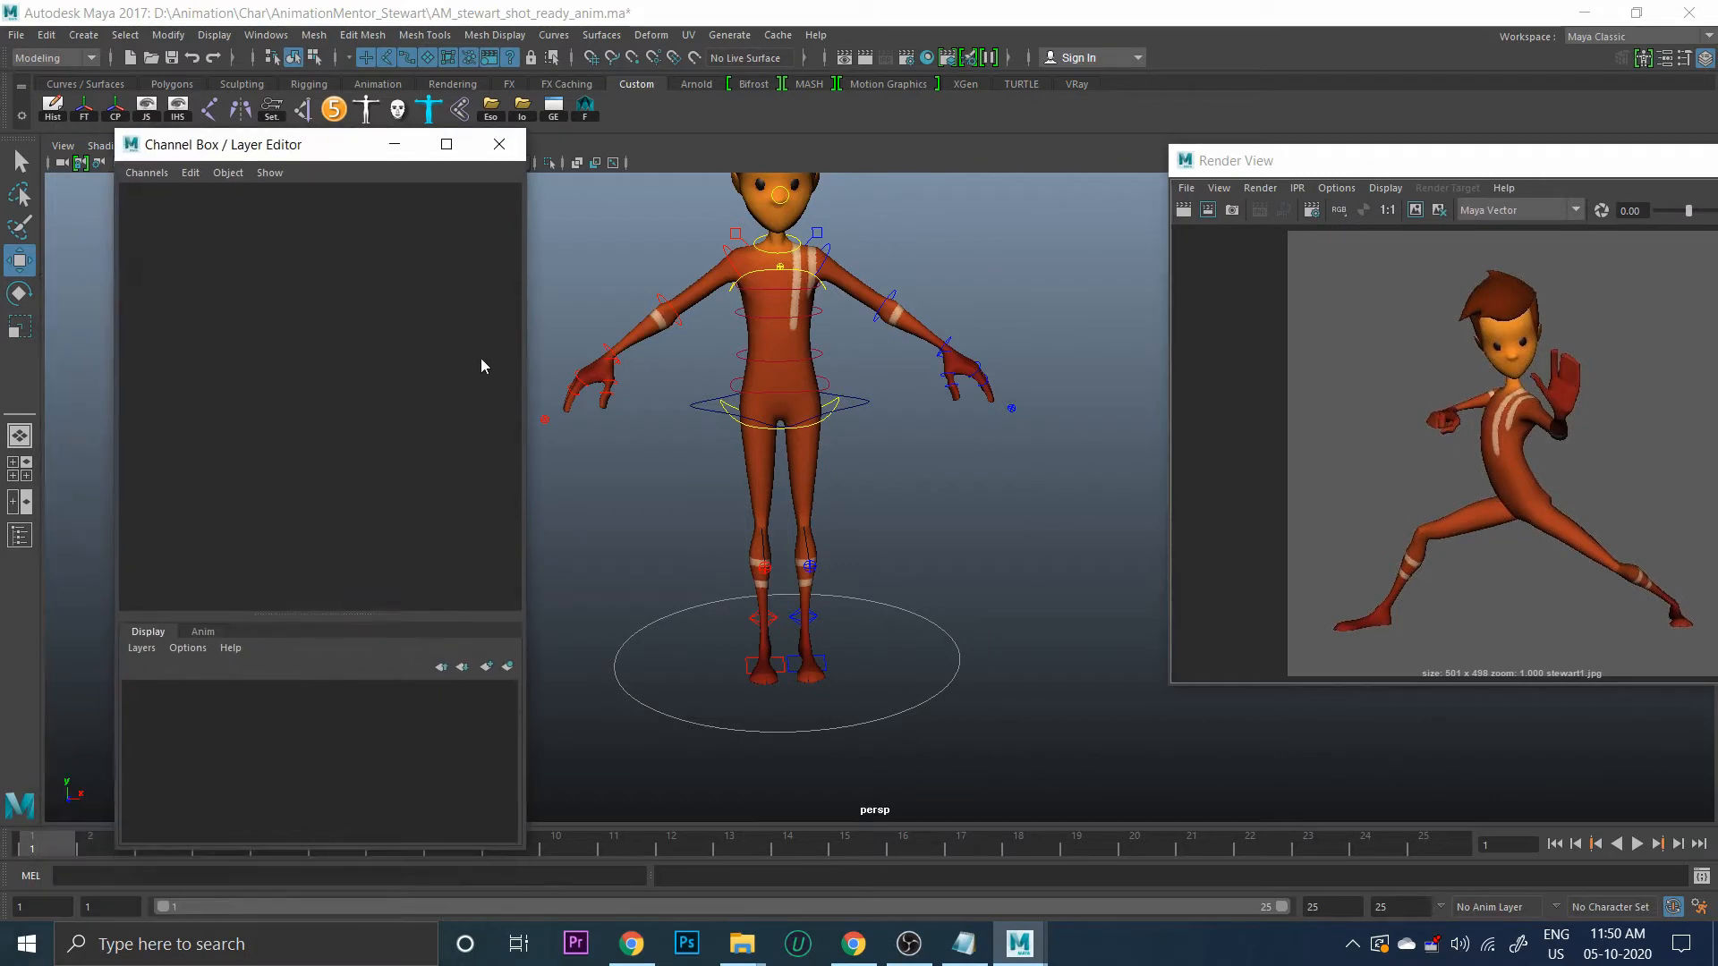
drag(528, 393, 394, 384)
drag(836, 426, 572, 340)
drag(572, 340, 281, 249)
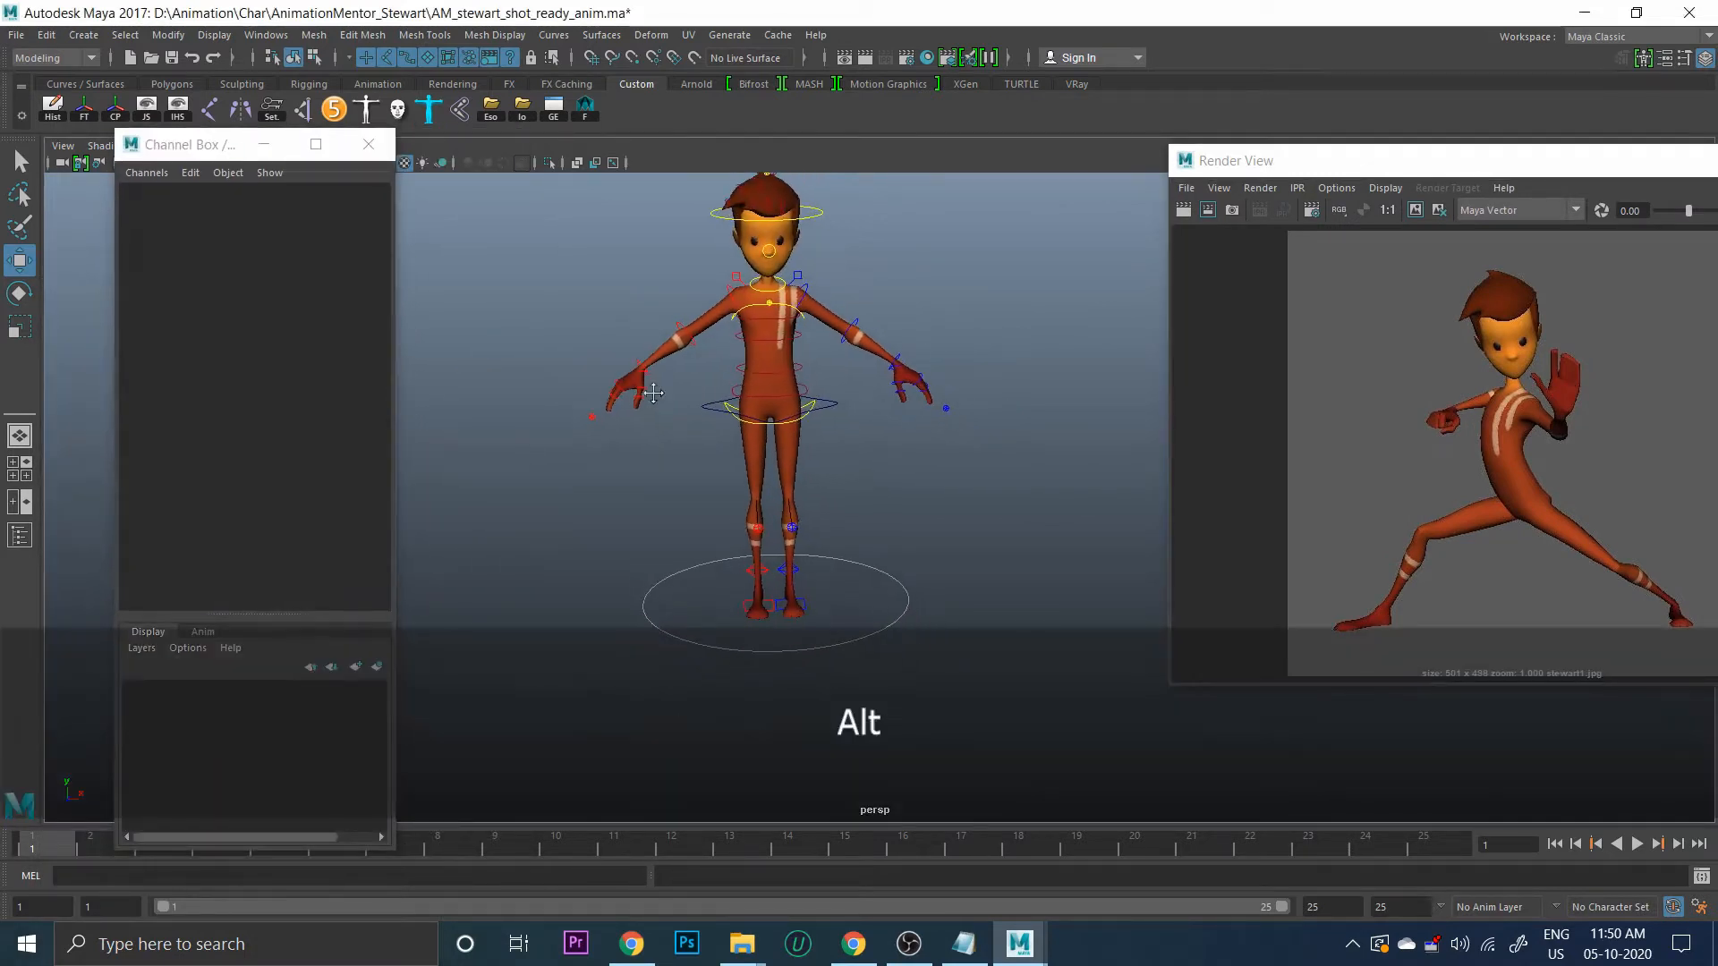
drag(205, 153, 175, 111)
Try moving the right foot IK control back to a Translate Z of -46.66, and undo the move
alt+drag(671, 436, 704, 491)
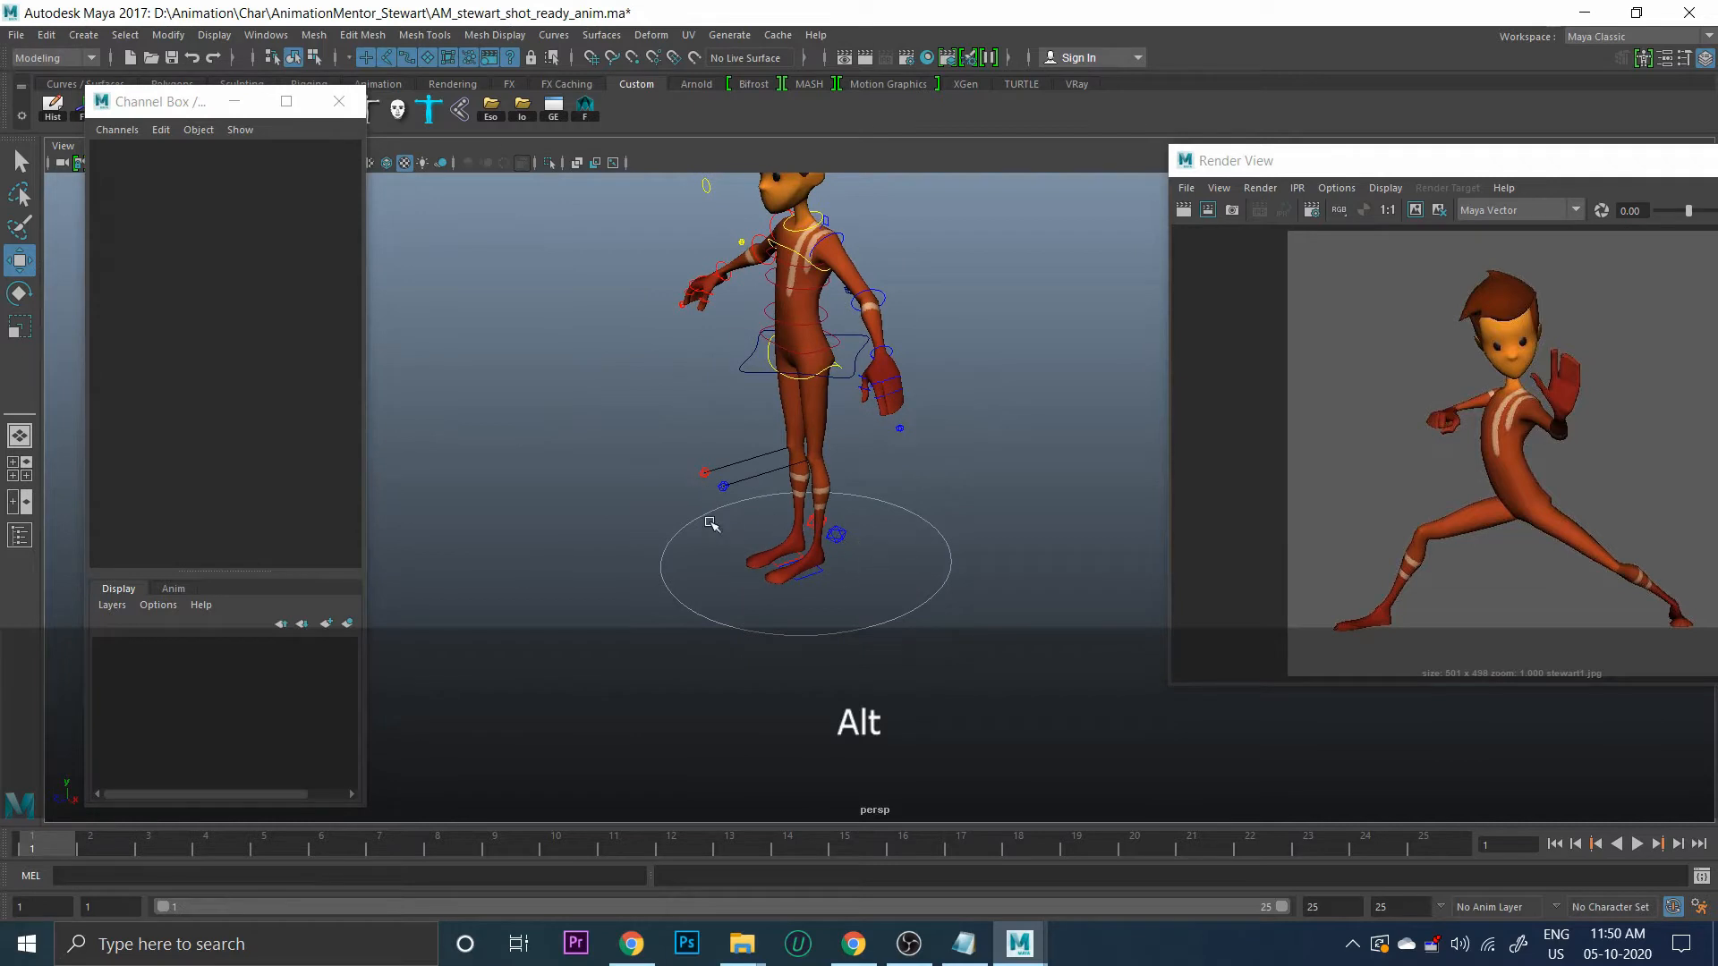
alt+drag(777, 560, 867, 551)
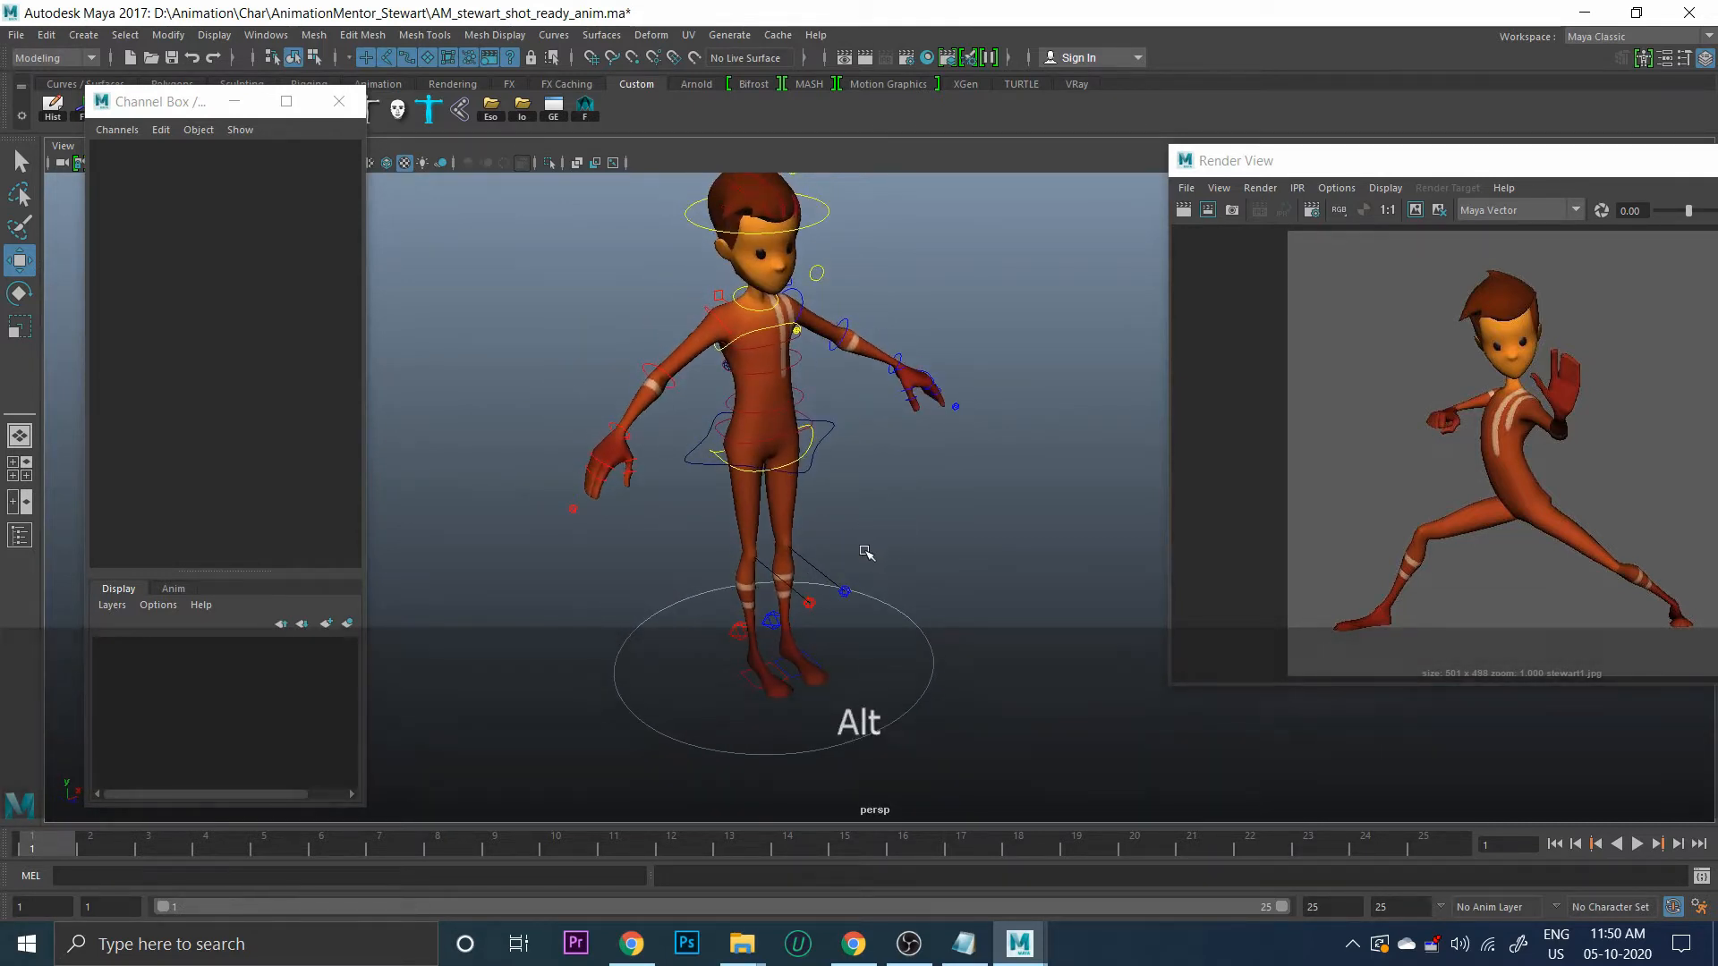
alt+drag(863, 561, 775, 660)
click(767, 680)
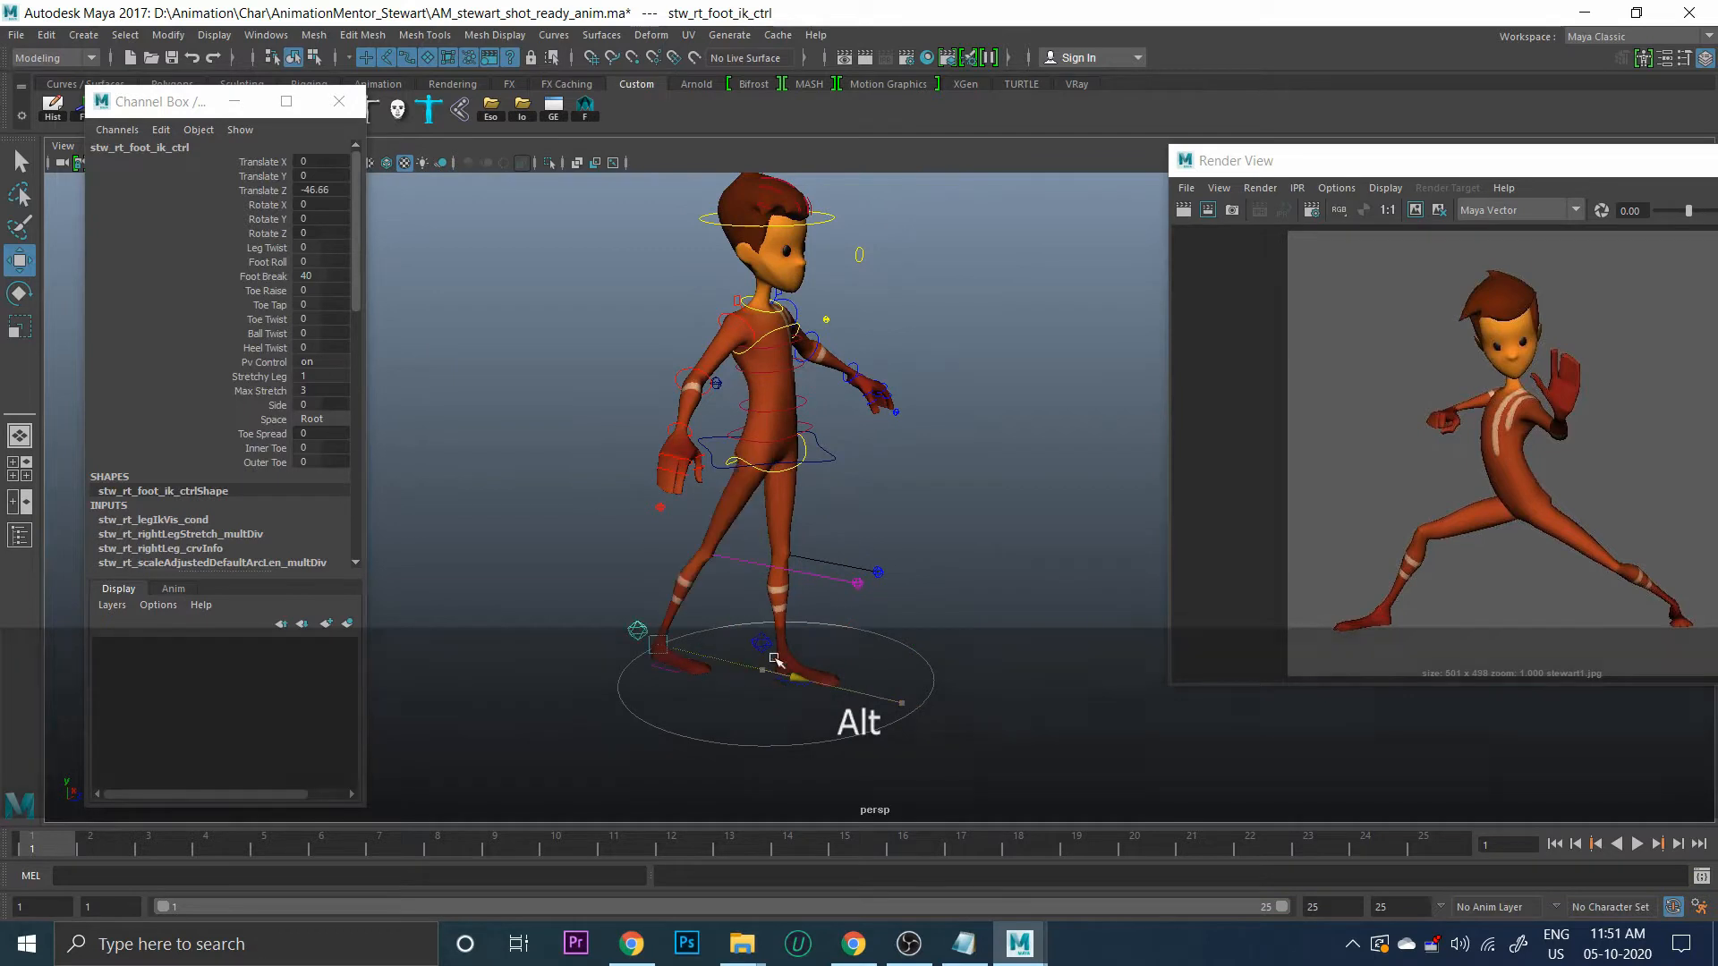
key(ctrl+z)
key(ctrl+z)
Try out the Toe Twist and Ball Twist attributes on the right foot IK control, undoing each change
click(262, 320)
middle_drag(896, 410, 455, 374)
key(ctrl+z)
click(276, 333)
key(ctrl+z)
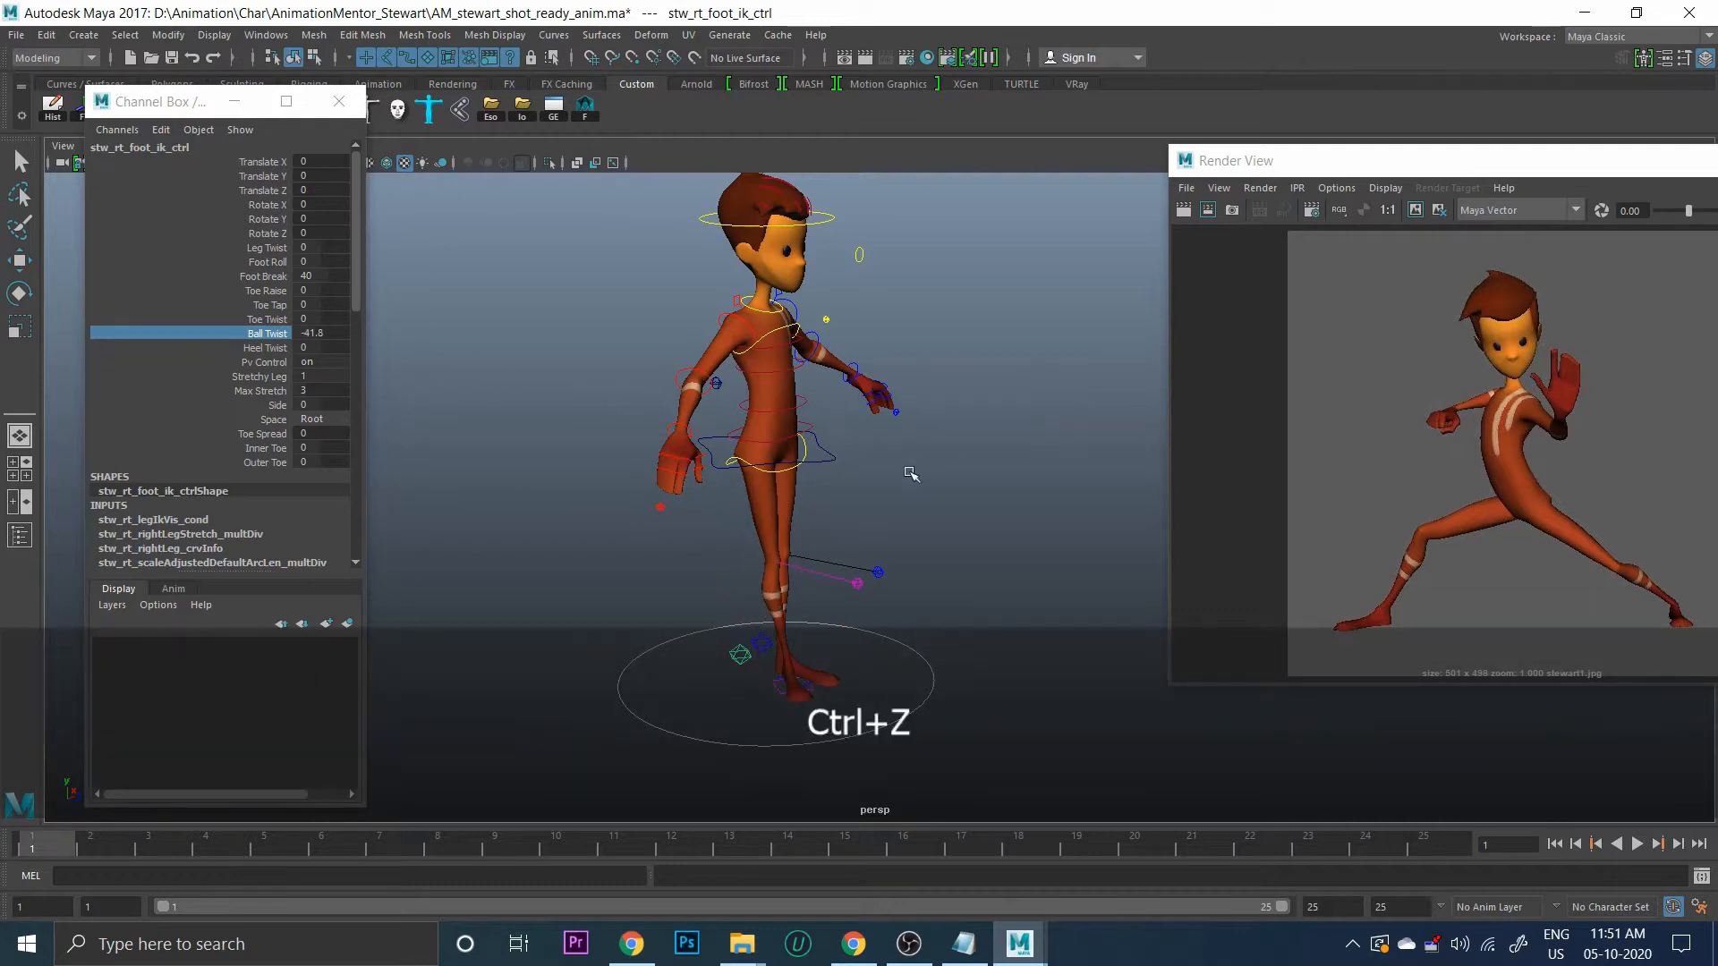
Select the COG control with the Move tool and examine the Stewart rig from the side
alt+scroll(874, 535, down, 1)
alt+middle_drag(874, 534, 876, 592)
alt+scroll(876, 591, up, 1)
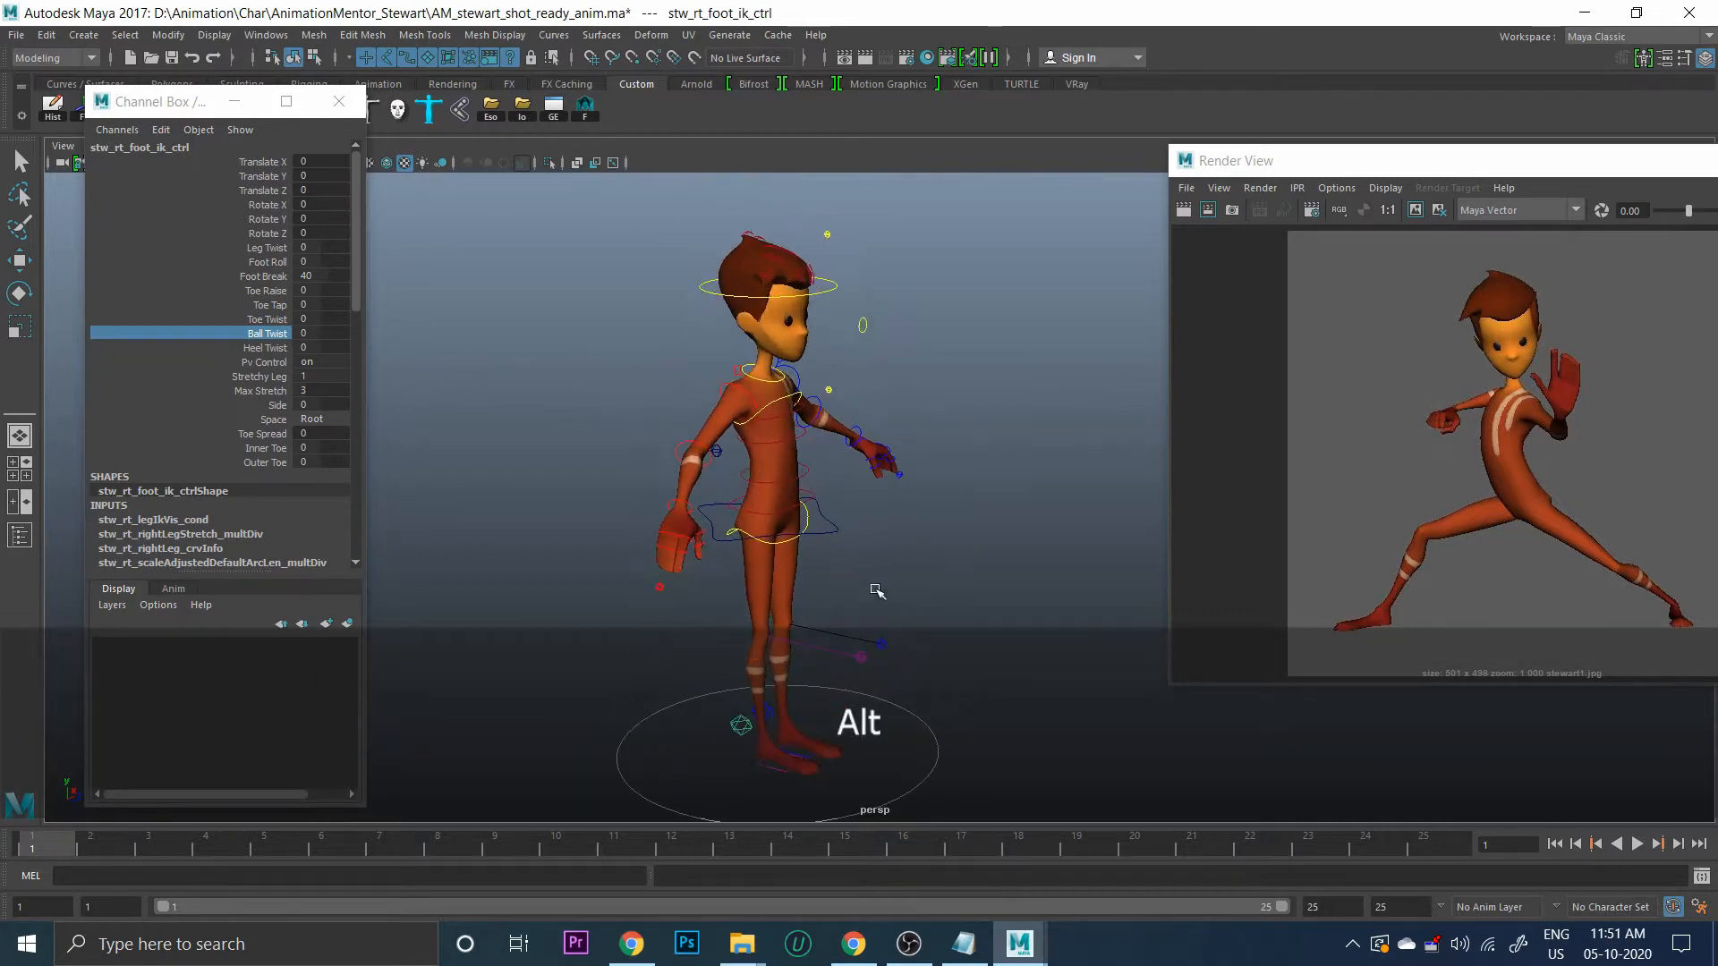
click(831, 525)
key(w)
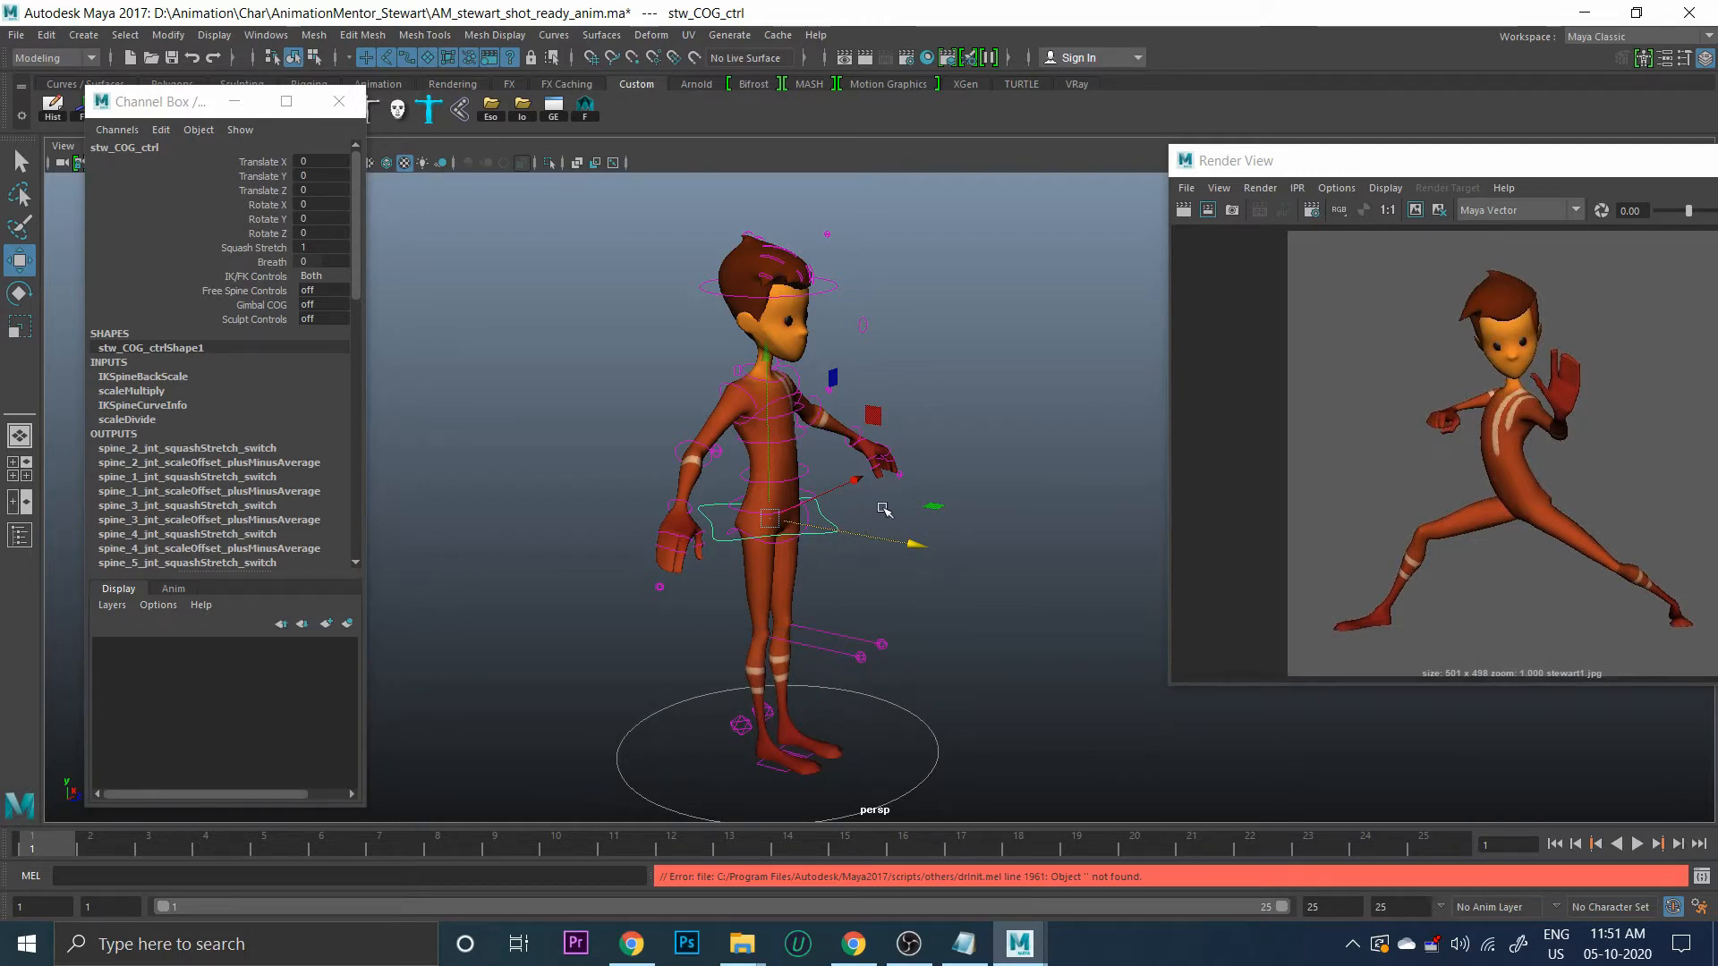
alt+drag(832, 480, 806, 441)
alt+middle_drag(806, 474, 791, 420)
alt+drag(778, 444, 730, 378)
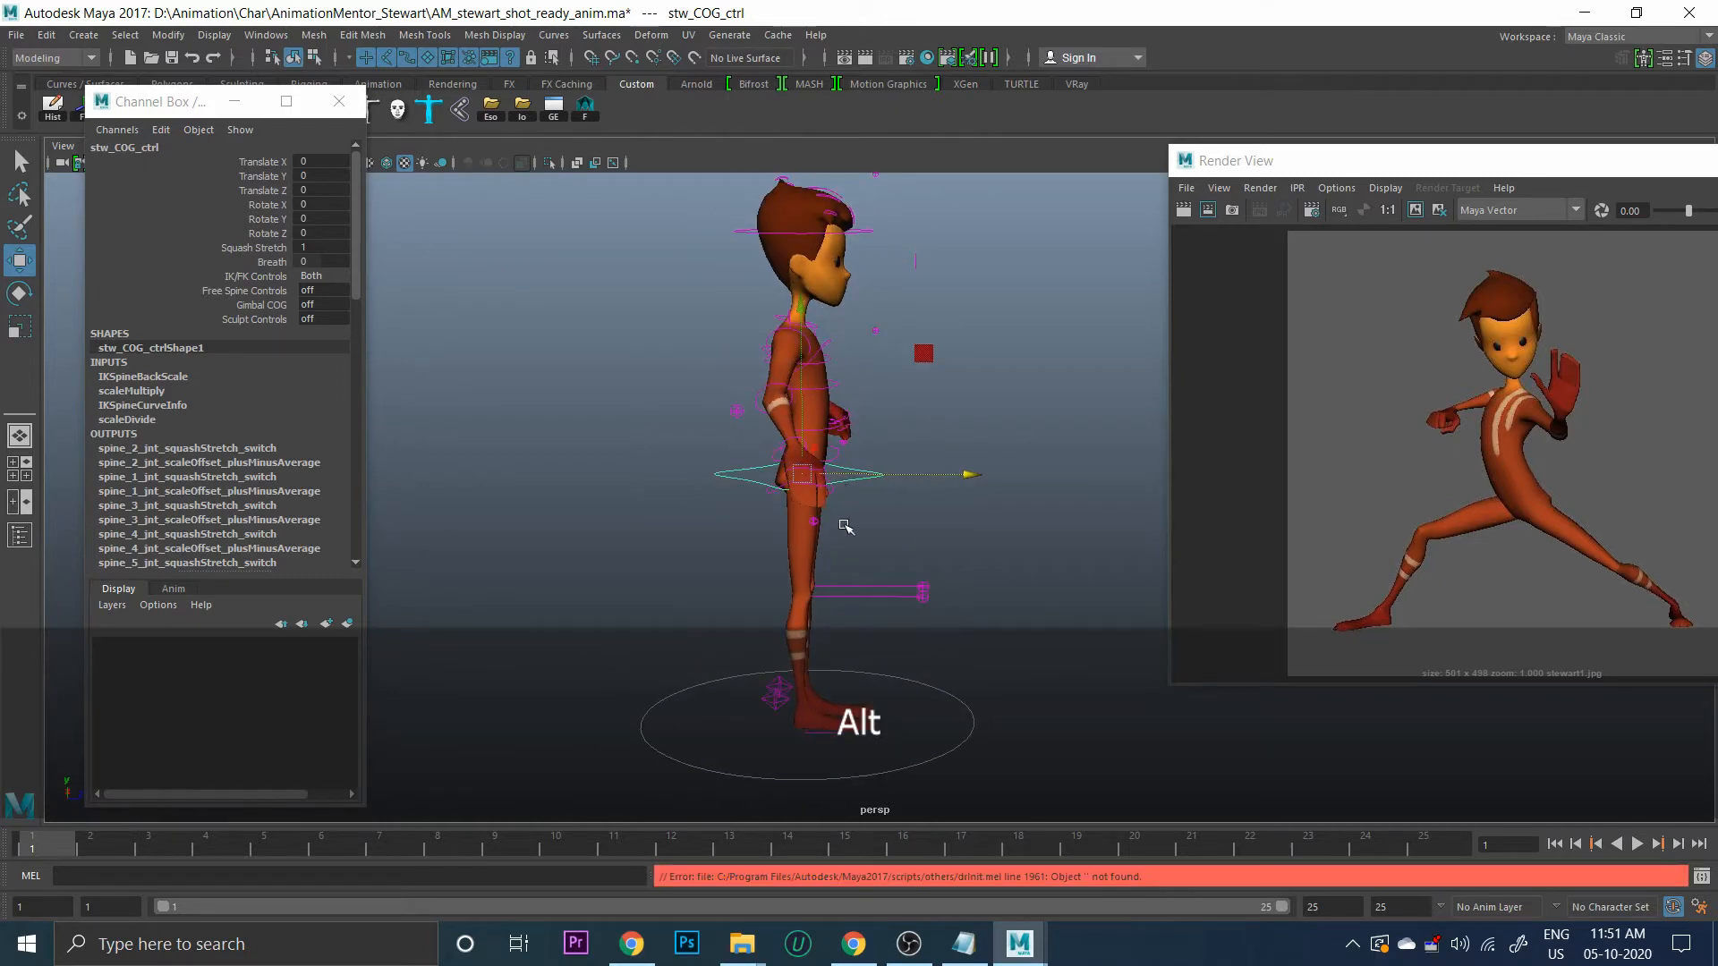
Try moving the left foot IK control outward to a Translate X of 38.485, and undo the move
alt+drag(845, 526, 936, 570)
click(739, 604)
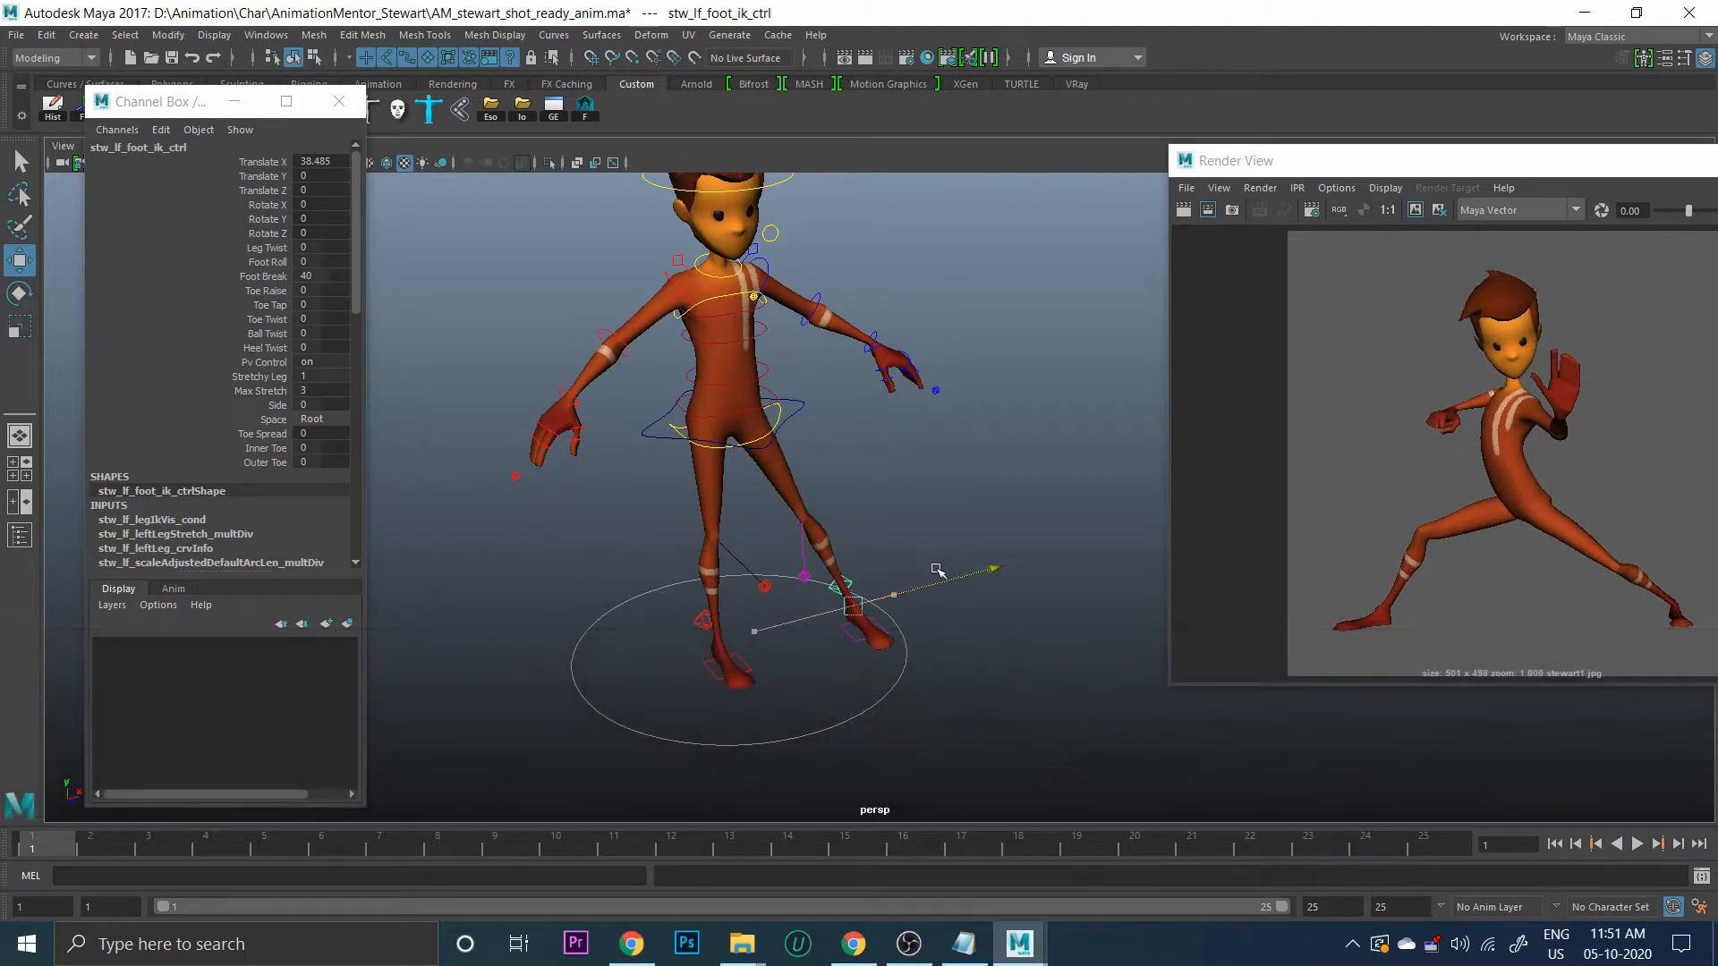
key(ctrl+z)
key(ctrl+z)
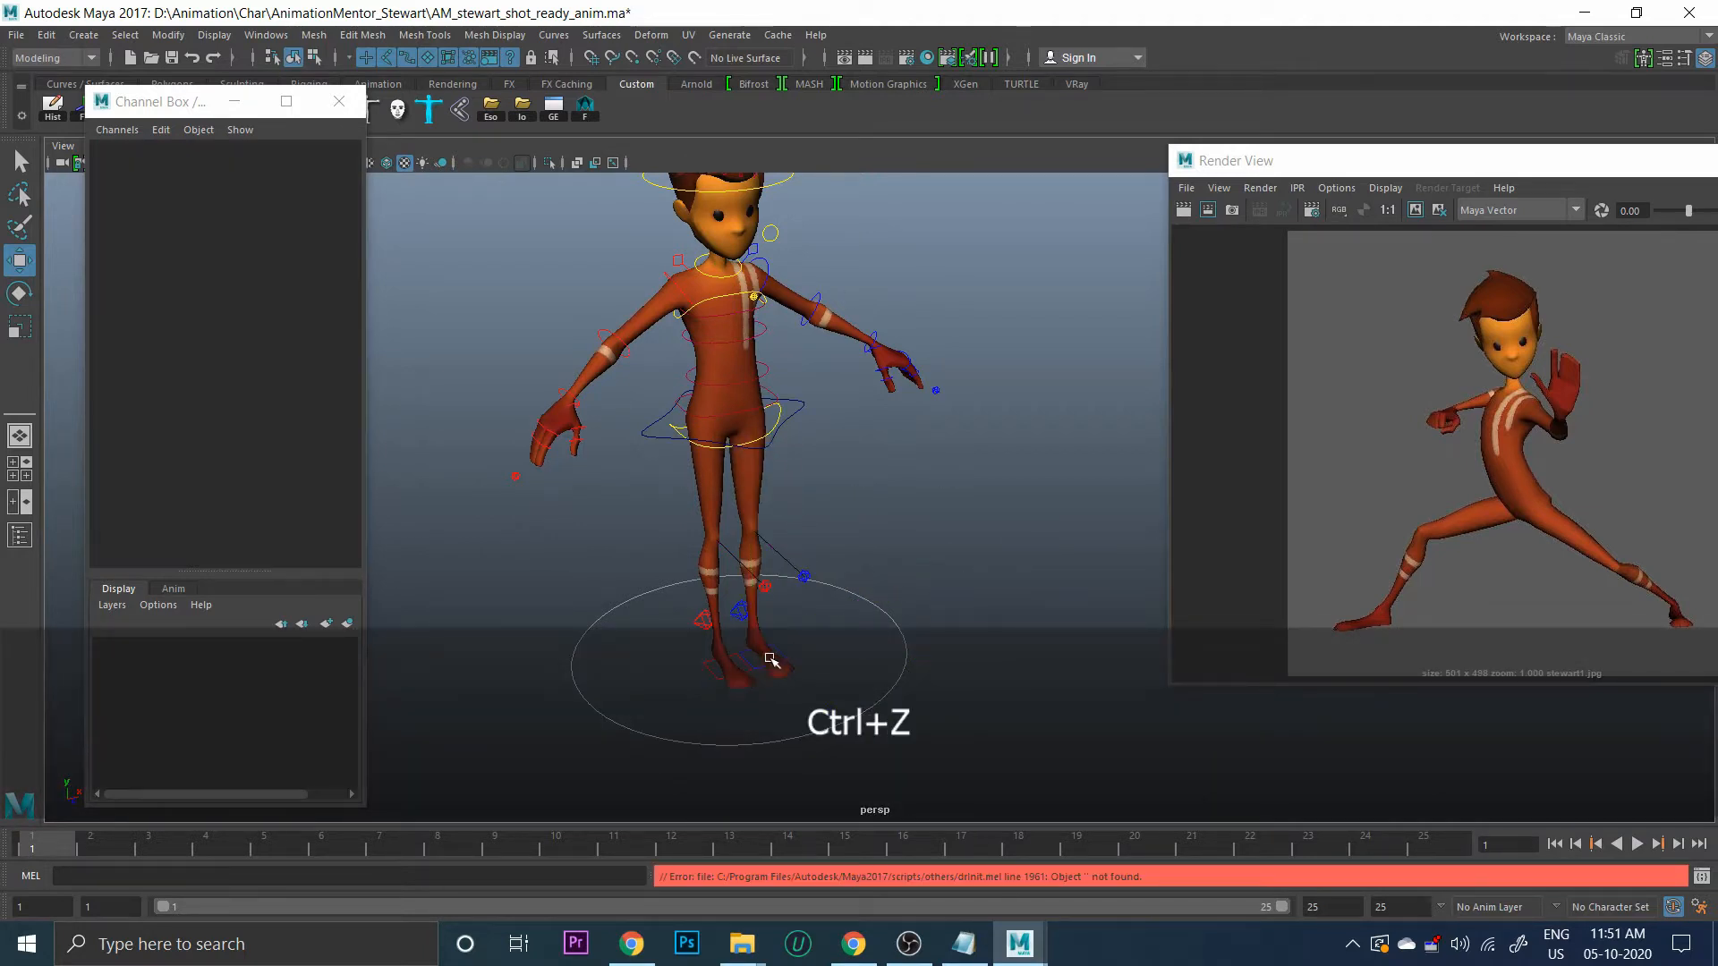
Select the left leg control at the ankle, examine its FK/IK and stretch attributes, and clear the selection
alt+drag(771, 660, 797, 721)
alt+right_drag(797, 721, 774, 667)
click(755, 659)
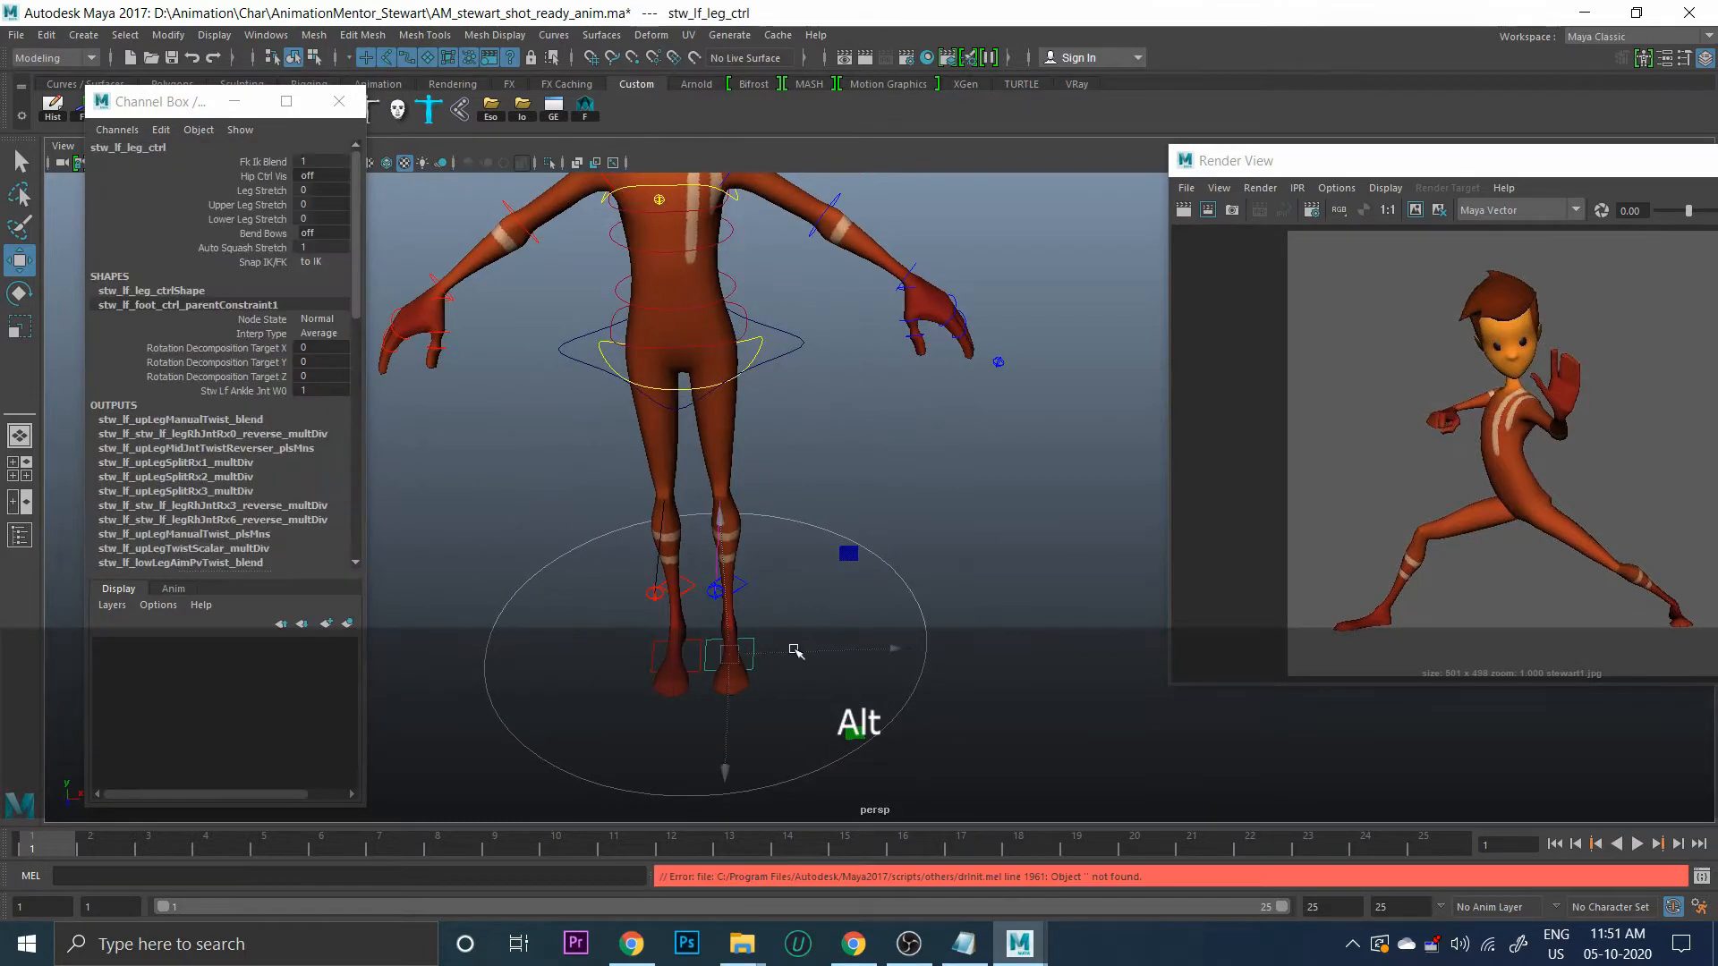
click(770, 671)
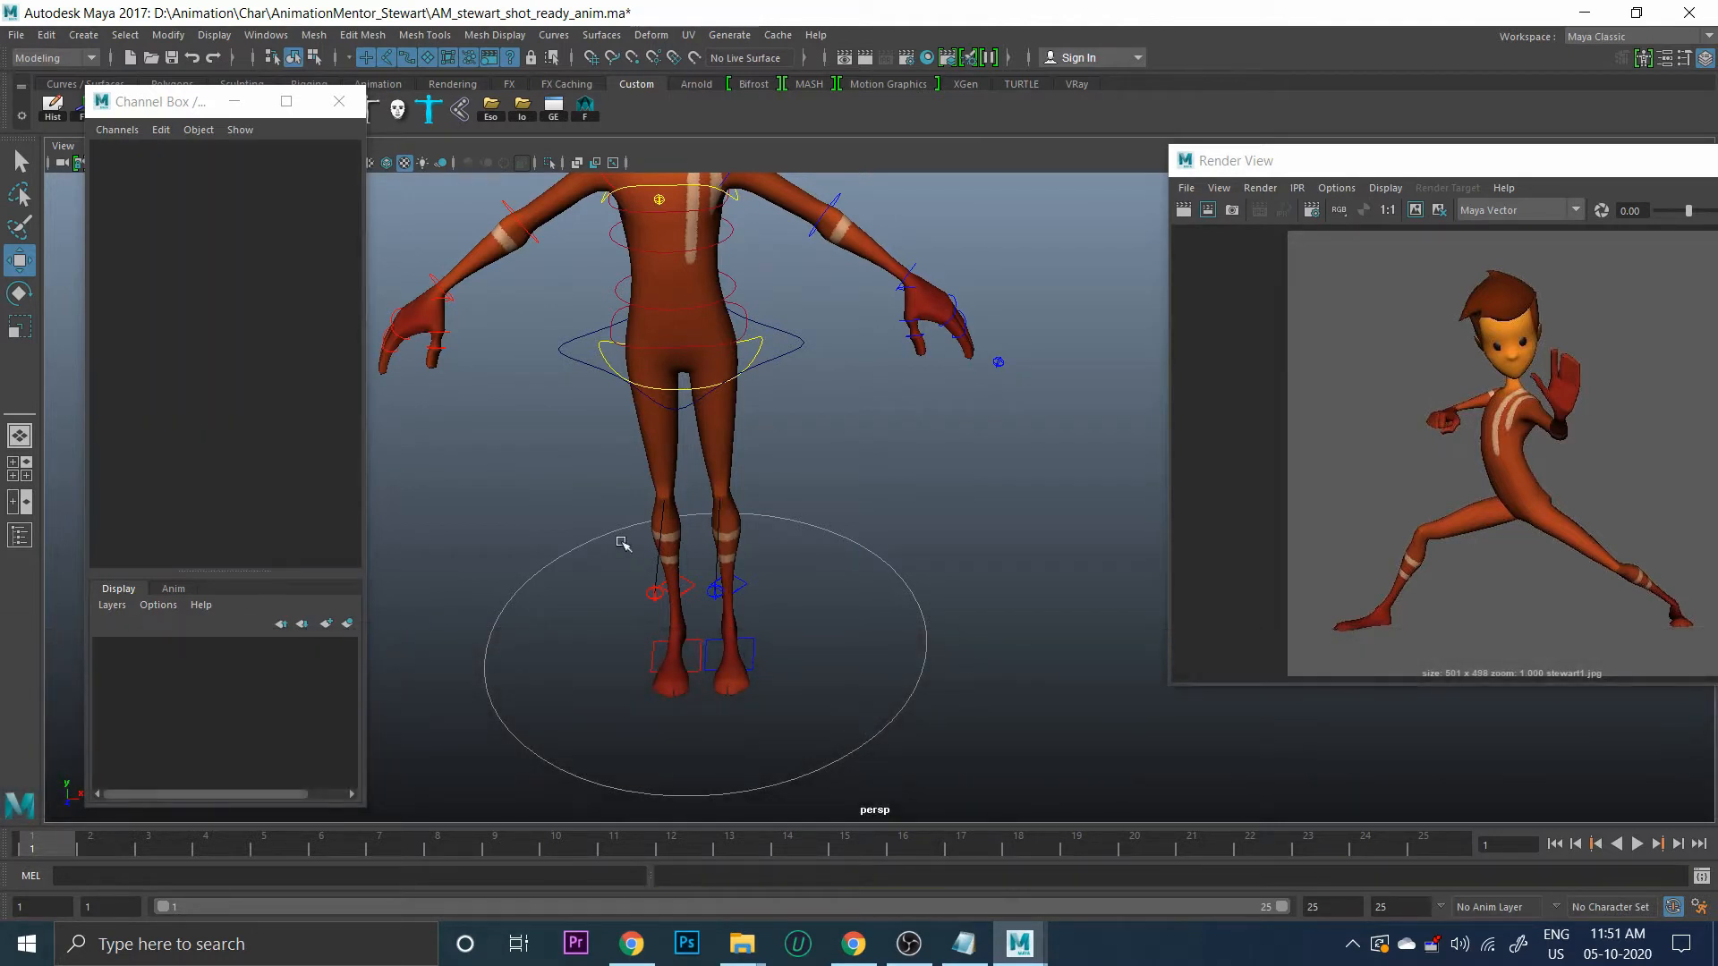
click(759, 649)
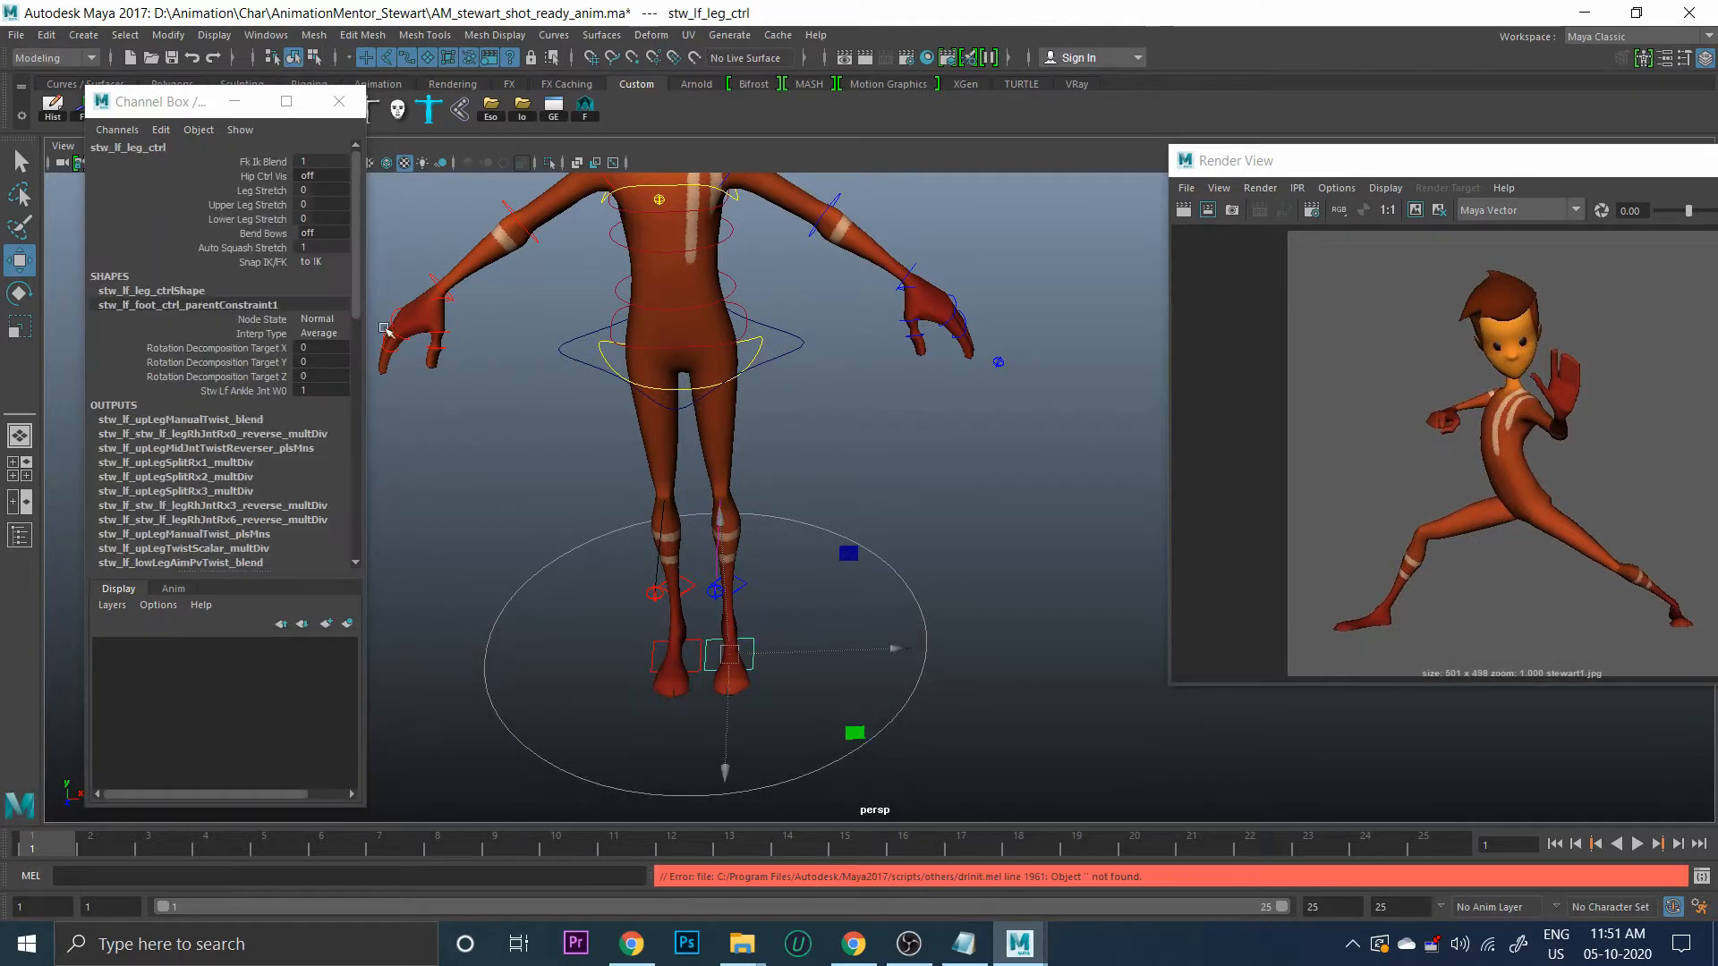
alt+drag(805, 560, 728, 567)
click(905, 549)
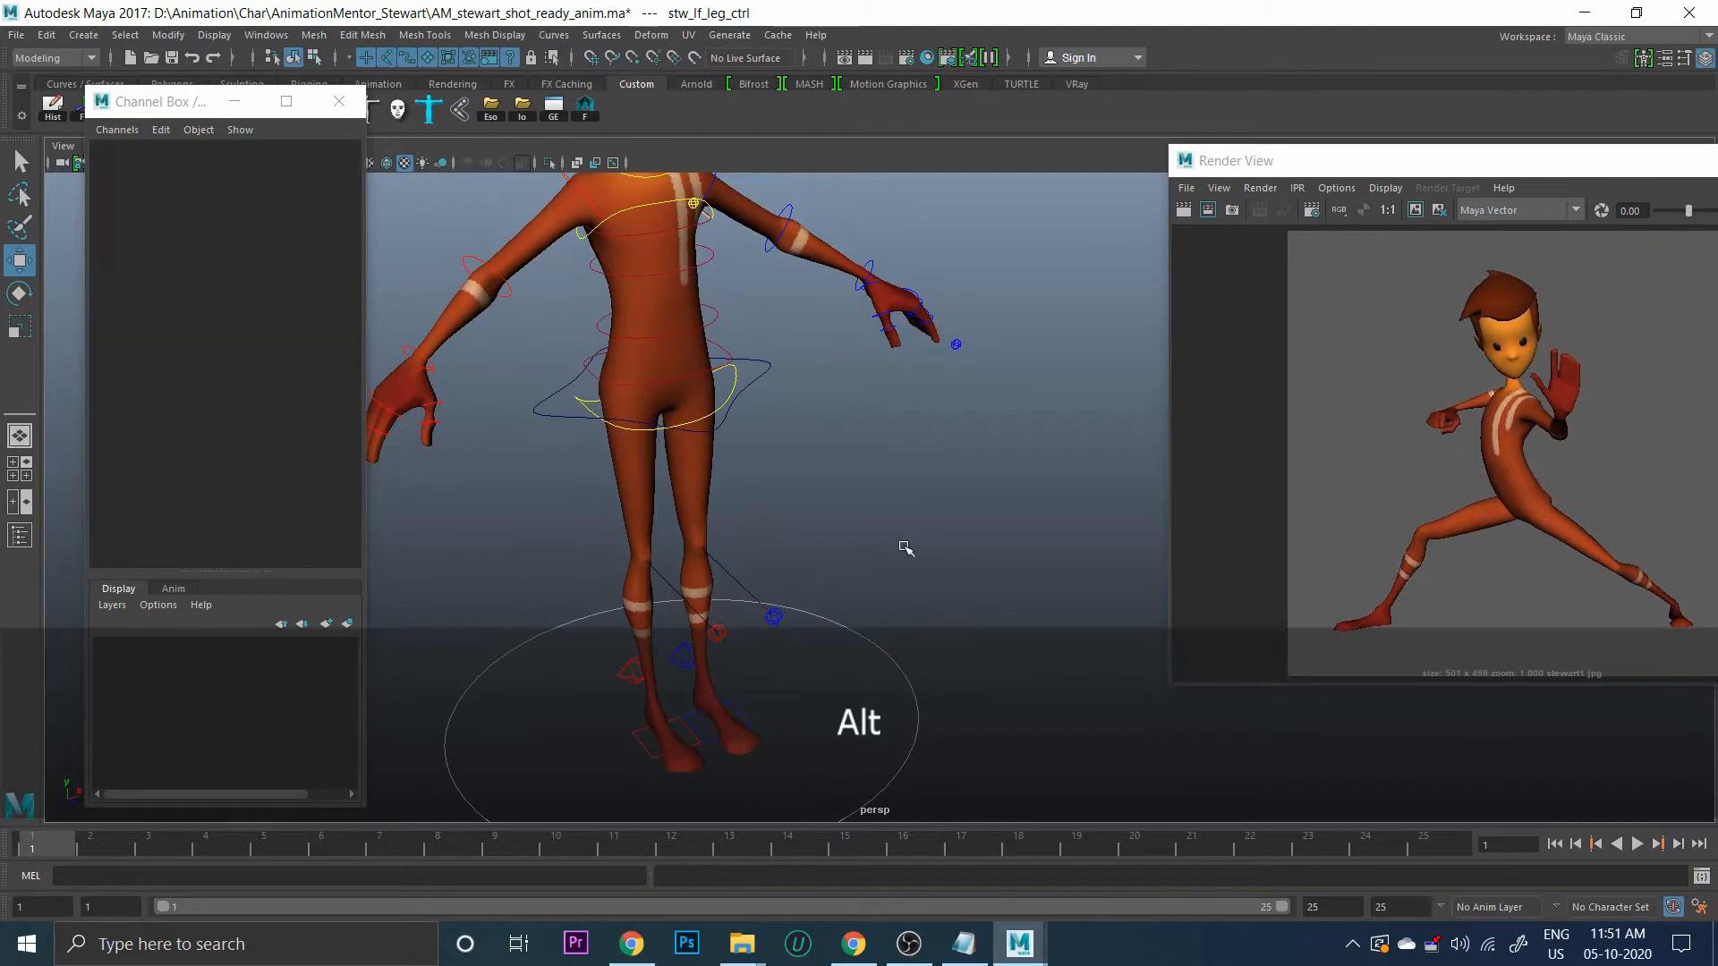
Try moving the right foot IK control away from the body, and undo the move
click(765, 683)
drag(764, 683, 573, 691)
key(ctrl+z)
Try lowering the COG control to a Translate Y of -15.565 to bend the knees, and undo it
alt+drag(810, 611, 802, 534)
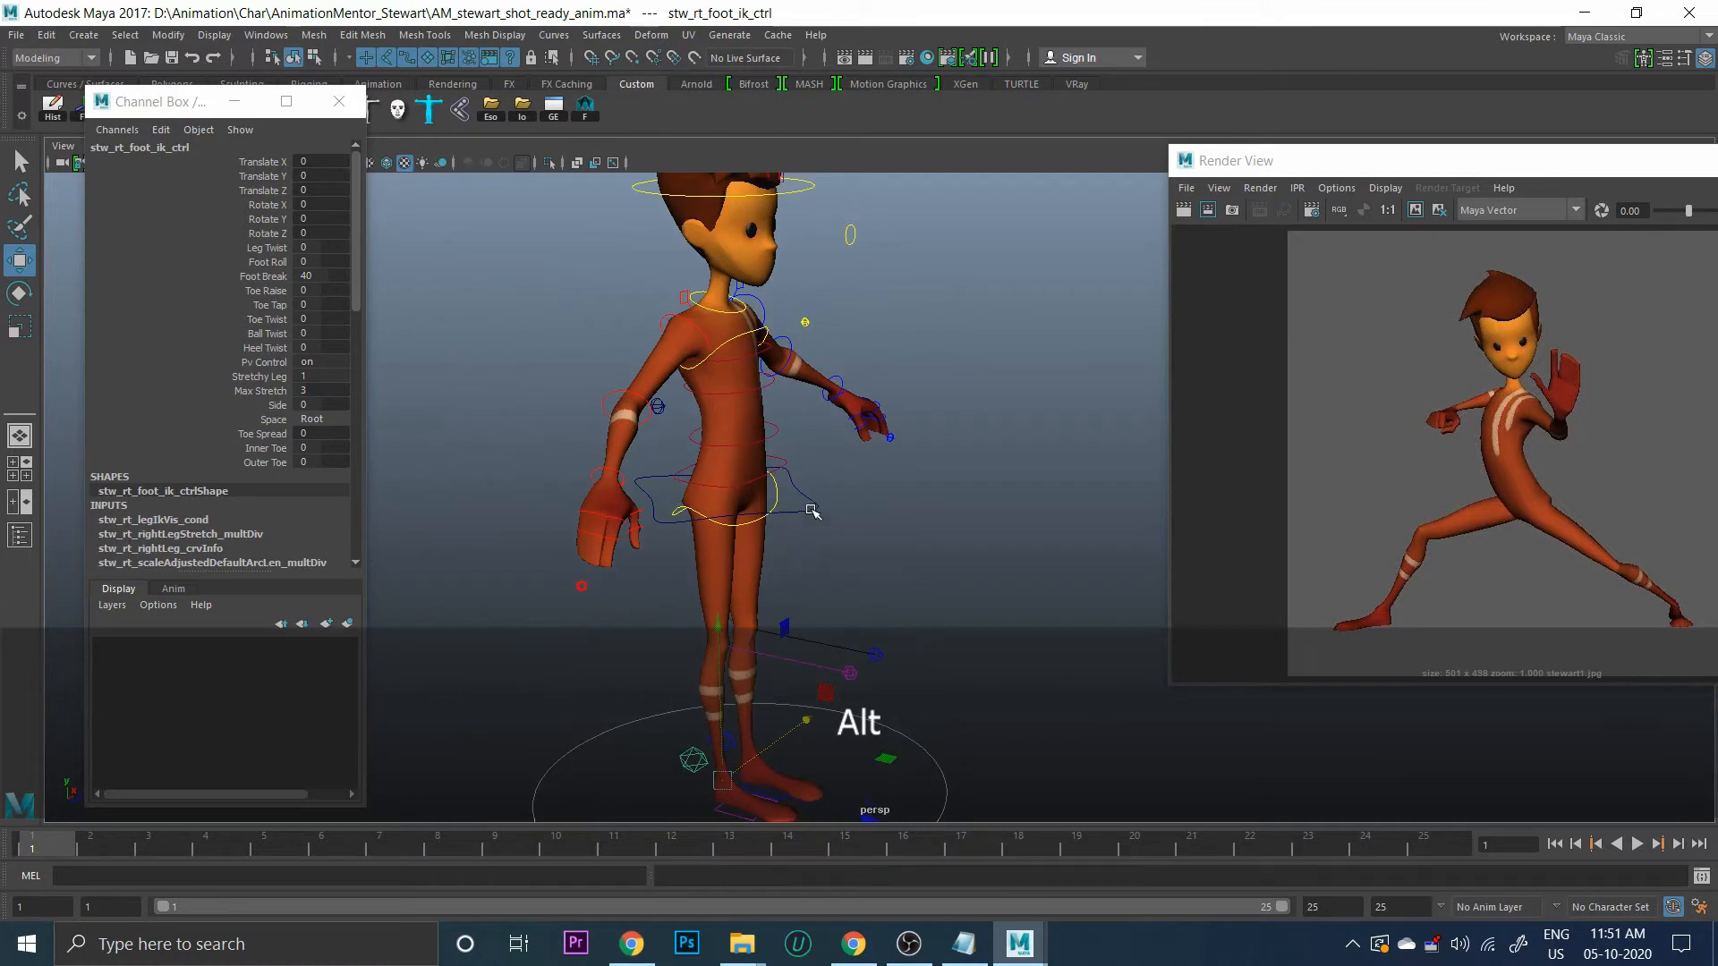
click(807, 515)
drag(729, 446, 730, 382)
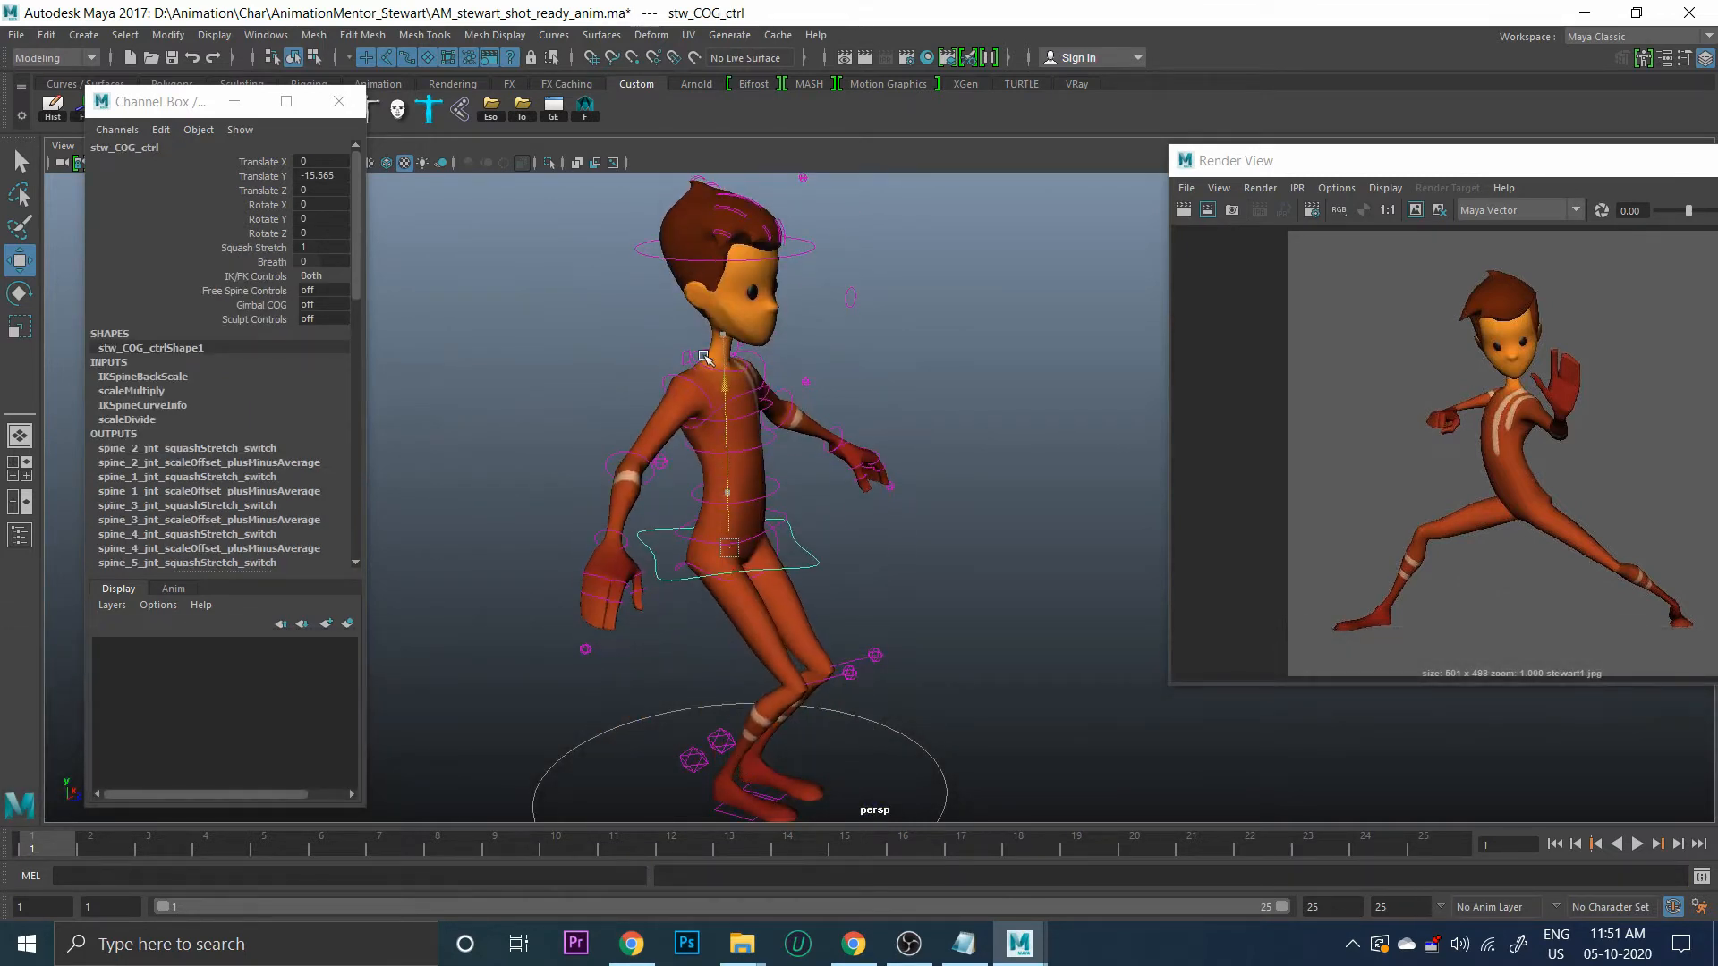
key(ctrl+z)
Reposition the Channel Box and Render View windows so both are fully readable and clear of the Stewart rig
drag(167, 108, 117, 198)
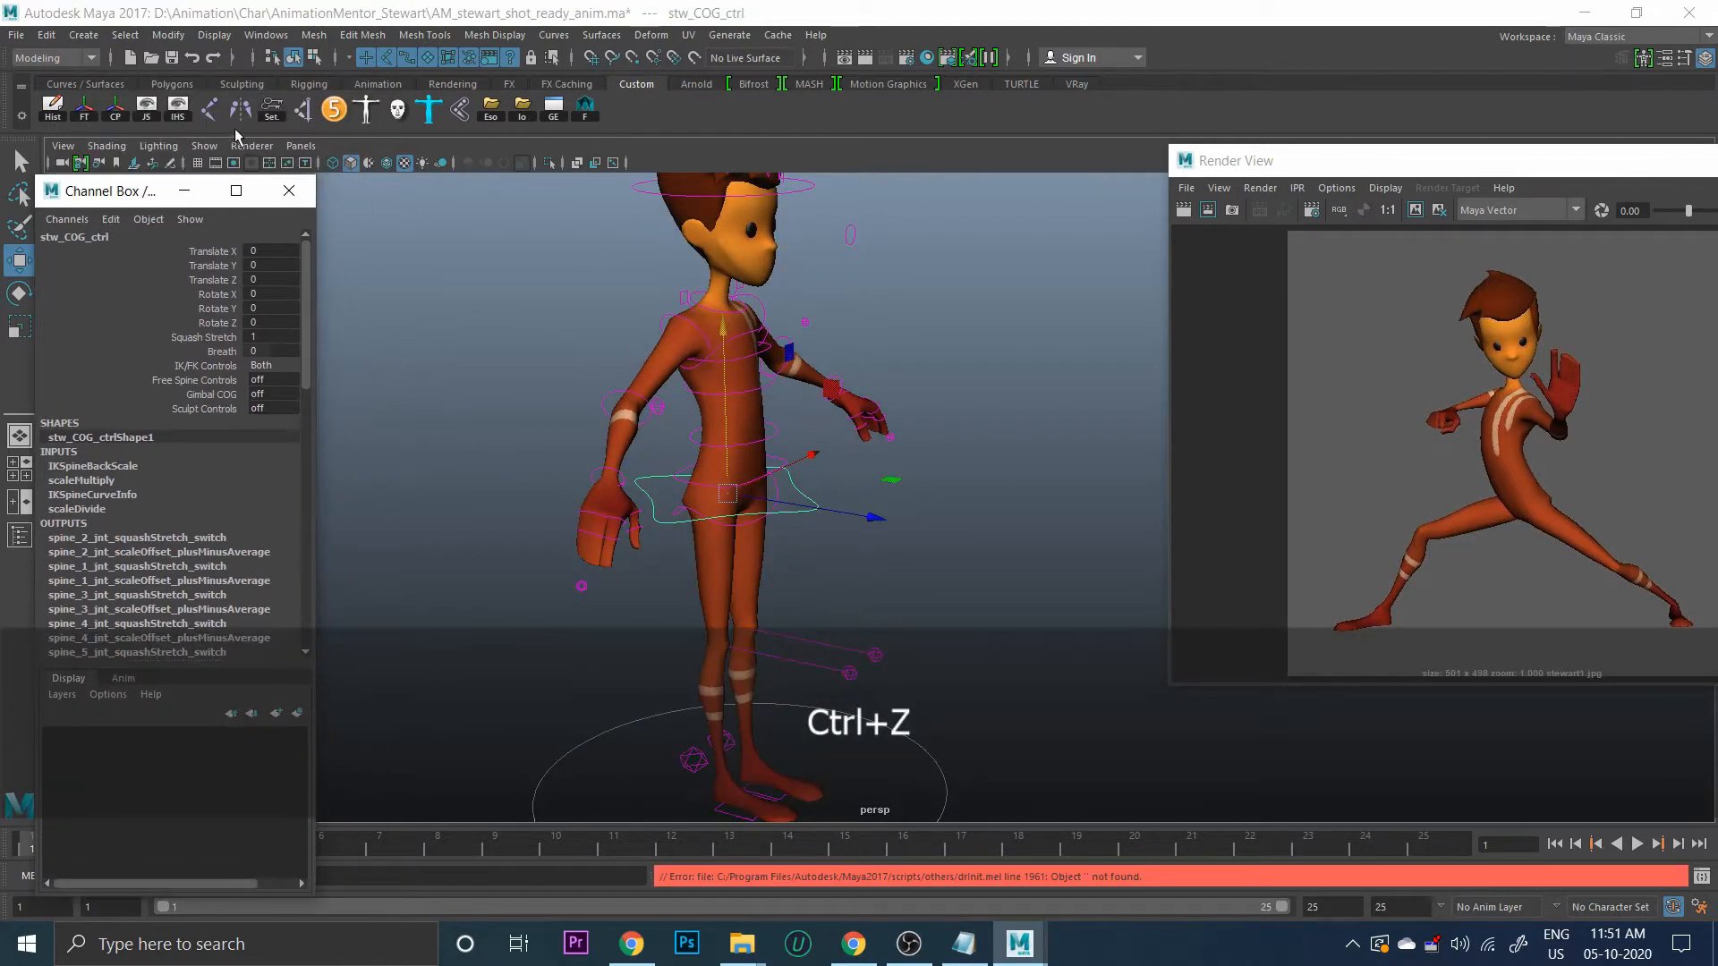
click(245, 134)
alt+drag(626, 447, 734, 393)
drag(1172, 161, 1148, 155)
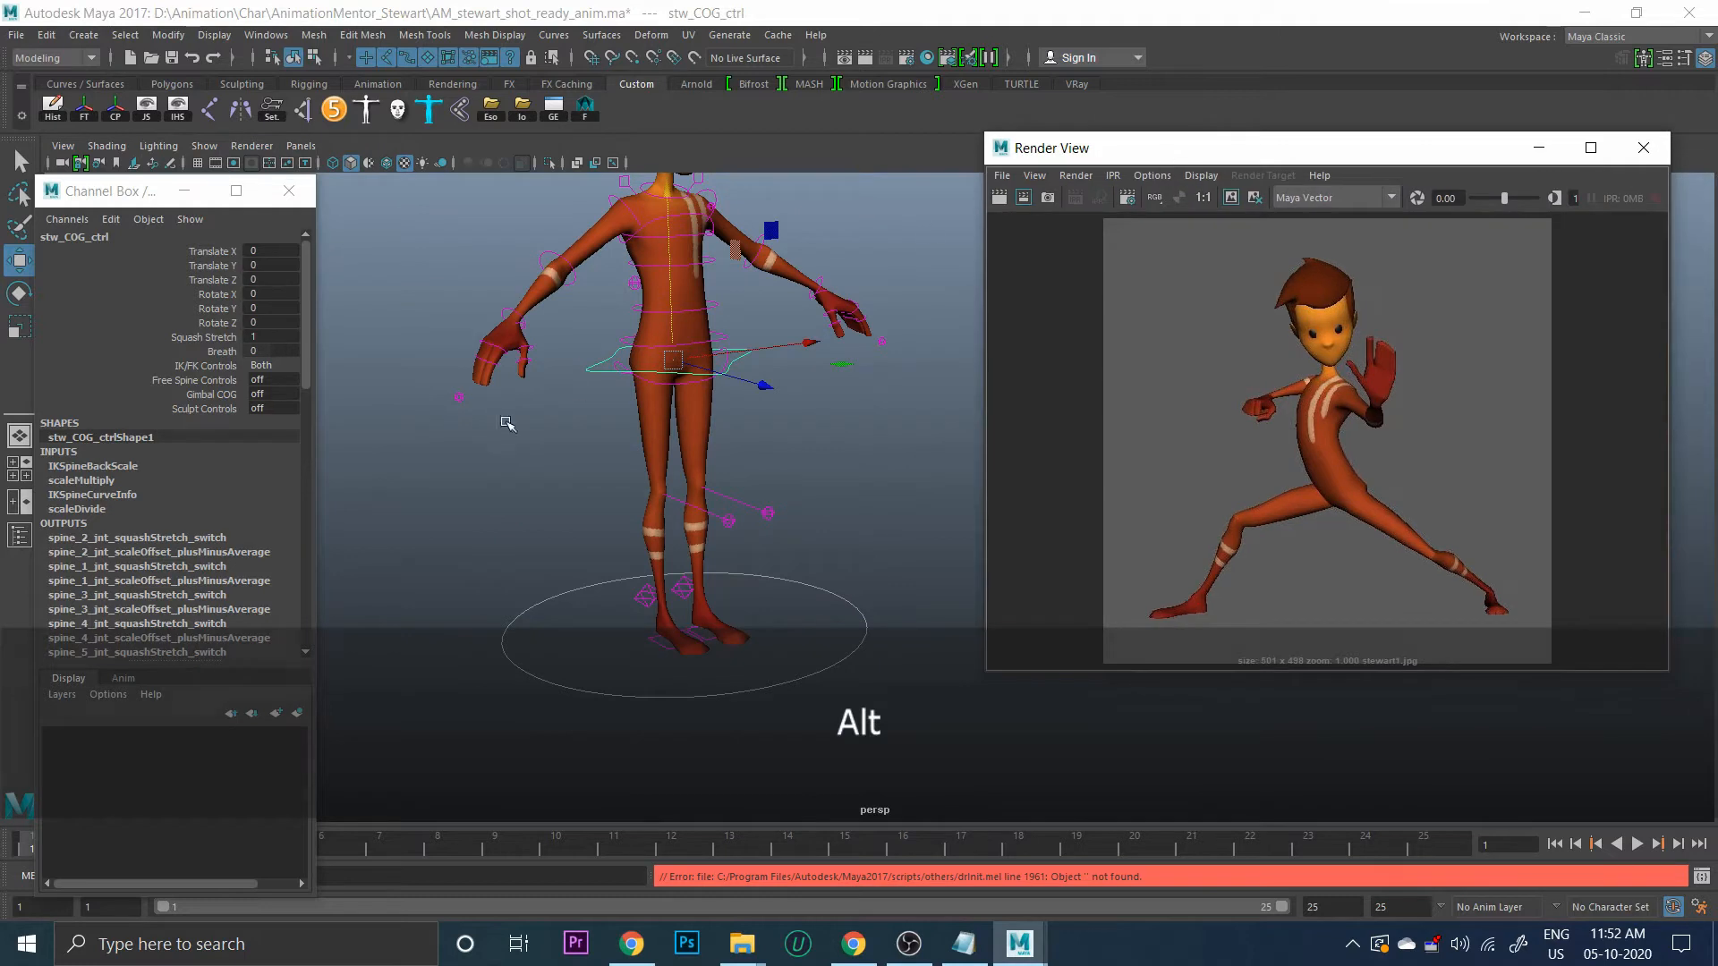
alt+right_drag(716, 487, 499, 460)
alt+middle_drag(499, 460, 387, 450)
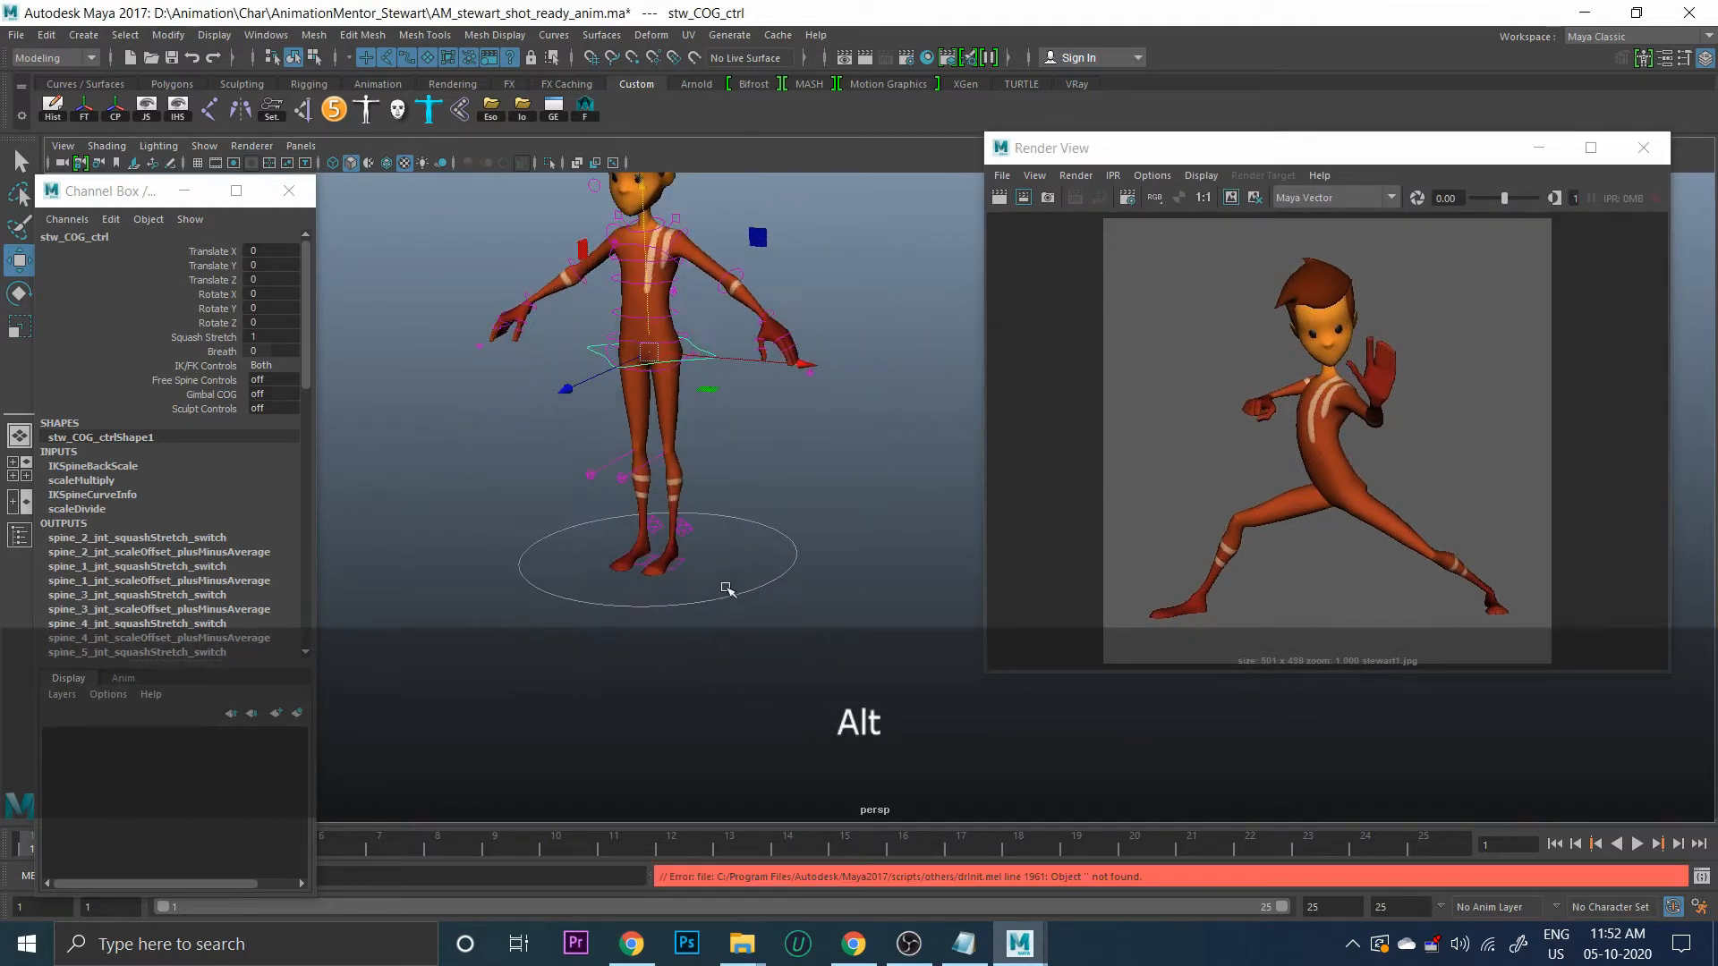
Select the left foot IK control, try out its Toe Tap attribute, and undo the change
click(647, 536)
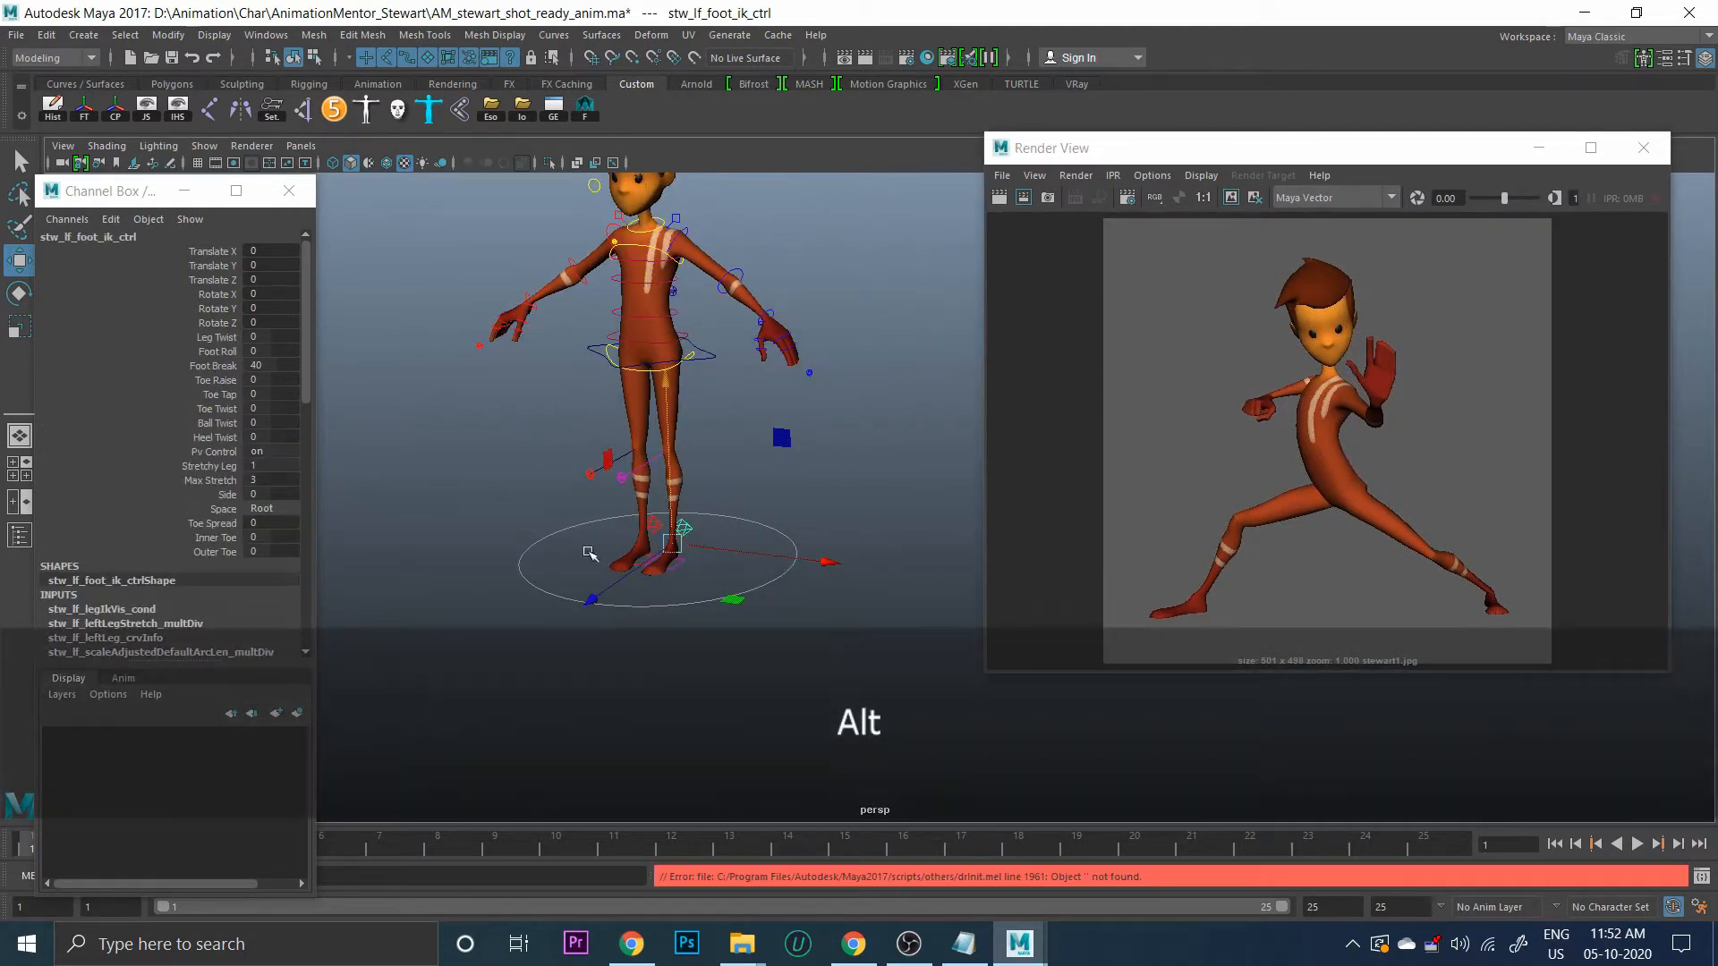
alt+drag(581, 573, 616, 586)
alt+right_drag(616, 586, 663, 594)
alt+middle_drag(663, 594, 737, 606)
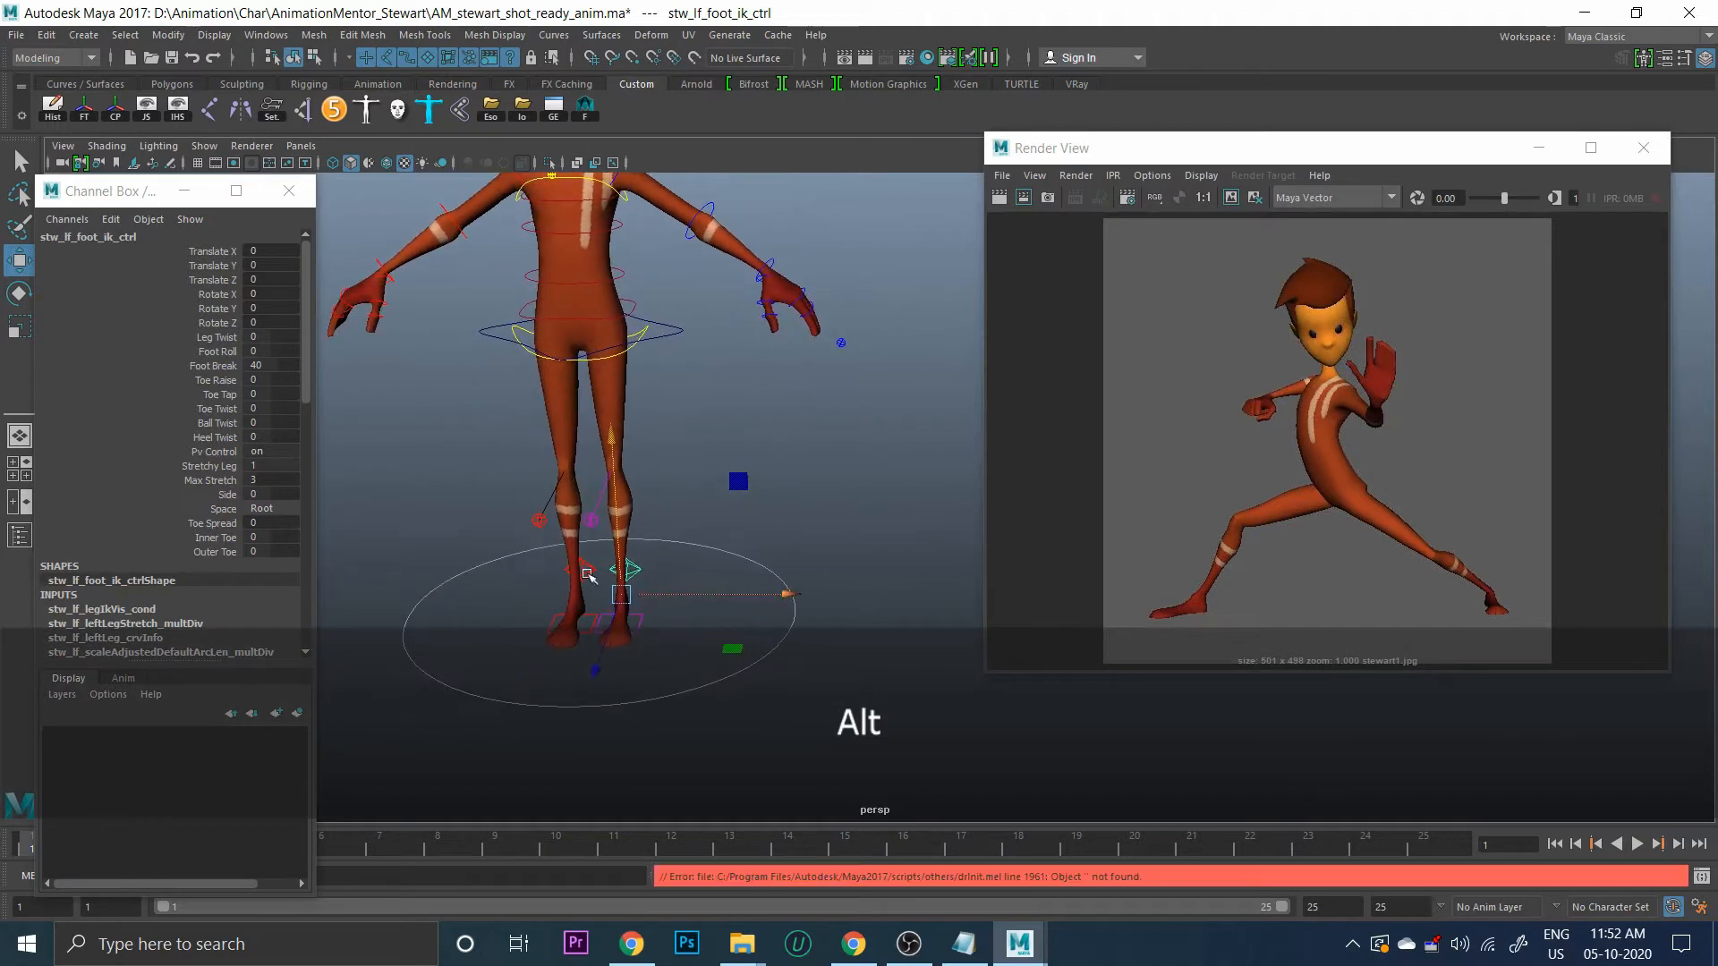
click(214, 394)
middle_drag(767, 463, 875, 460)
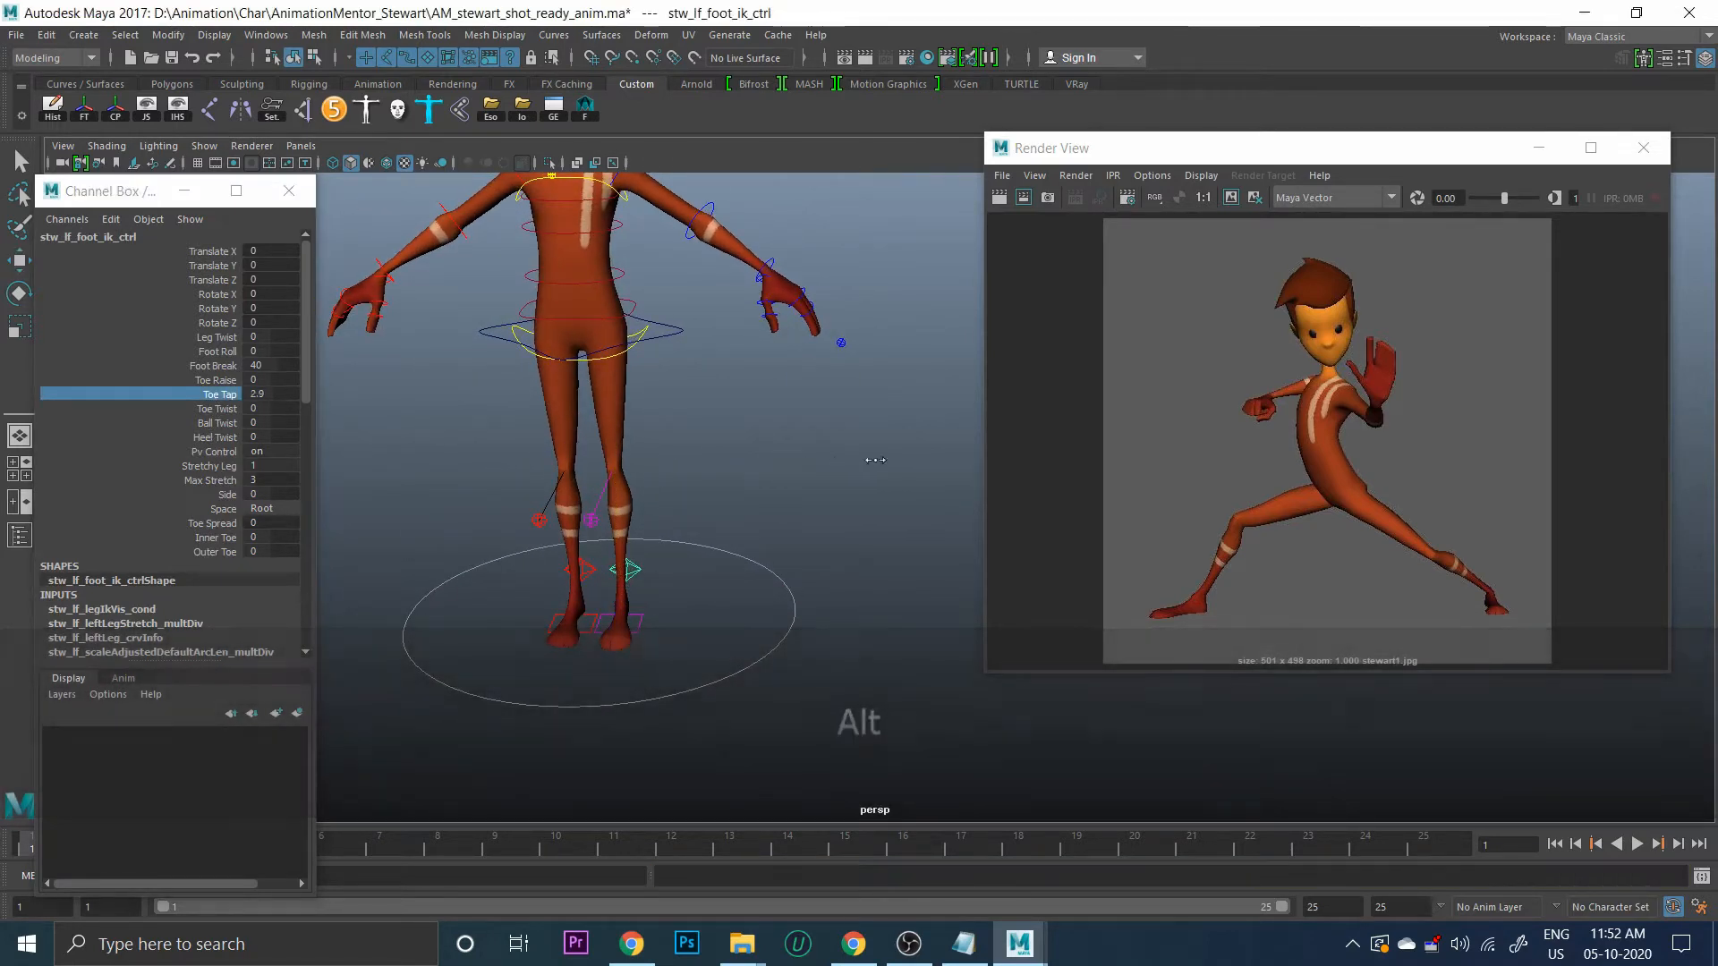
middle_drag(1115, 461, 455, 379)
Try a Toe Twist of -29 and a Y rotation of about -34.7 on the left foot, undoing each
click(217, 409)
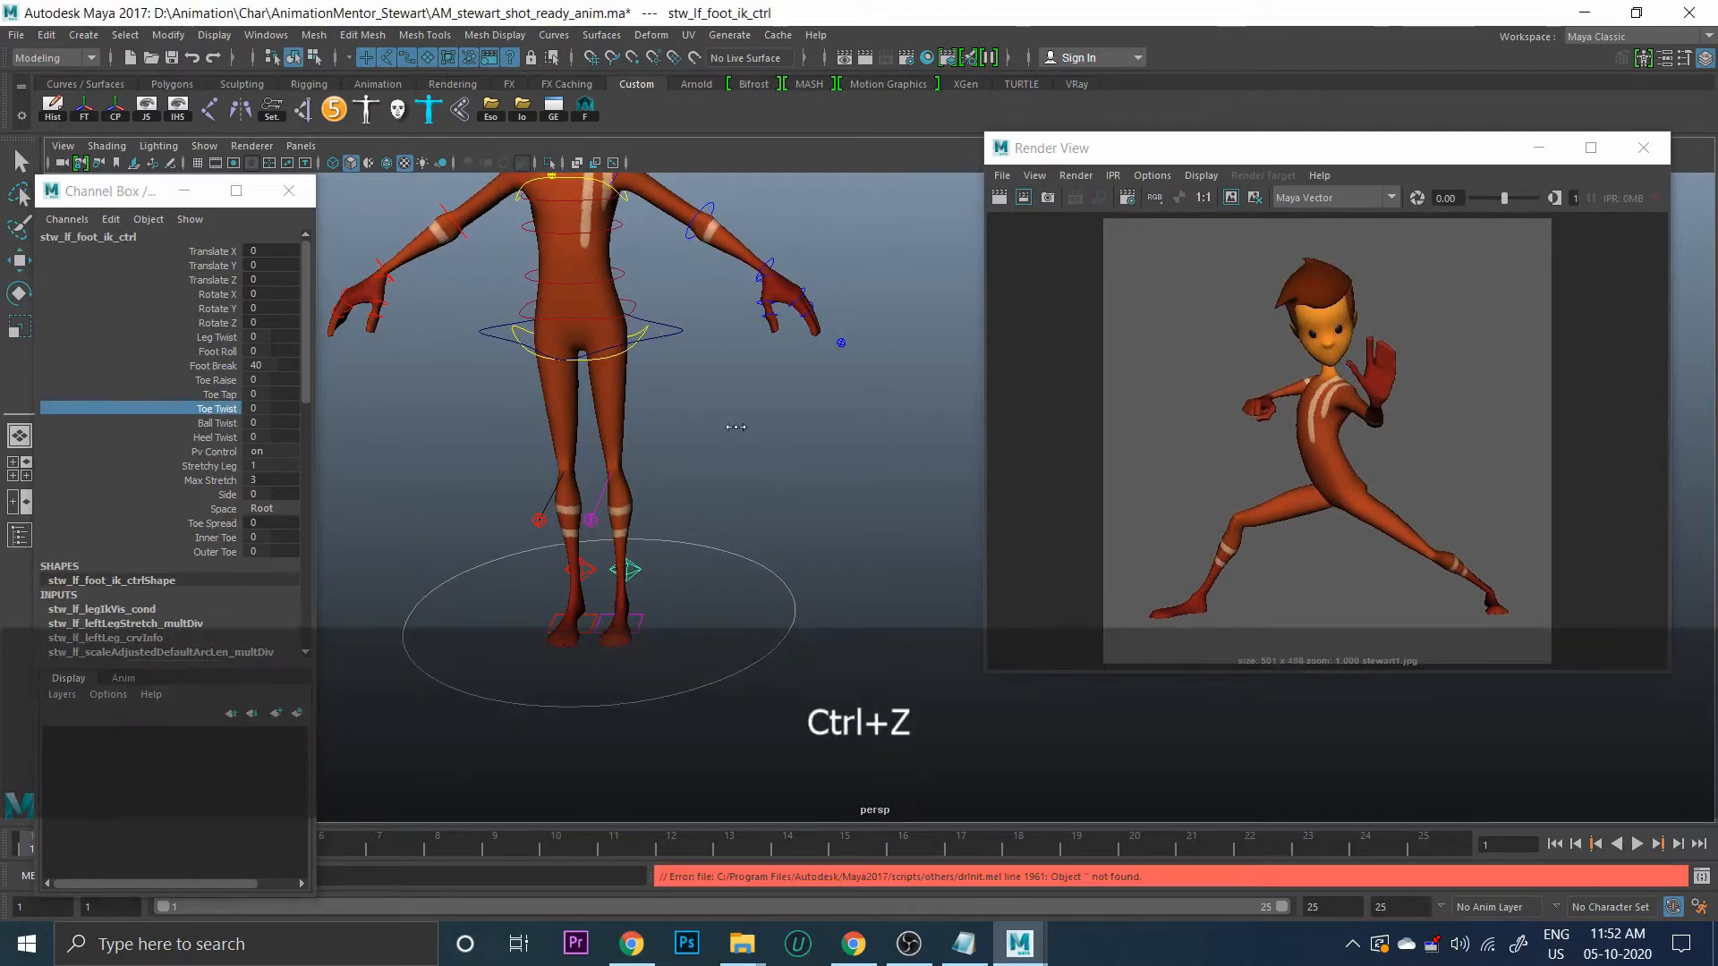
middle_drag(858, 437, 462, 452)
key(ctrl+z)
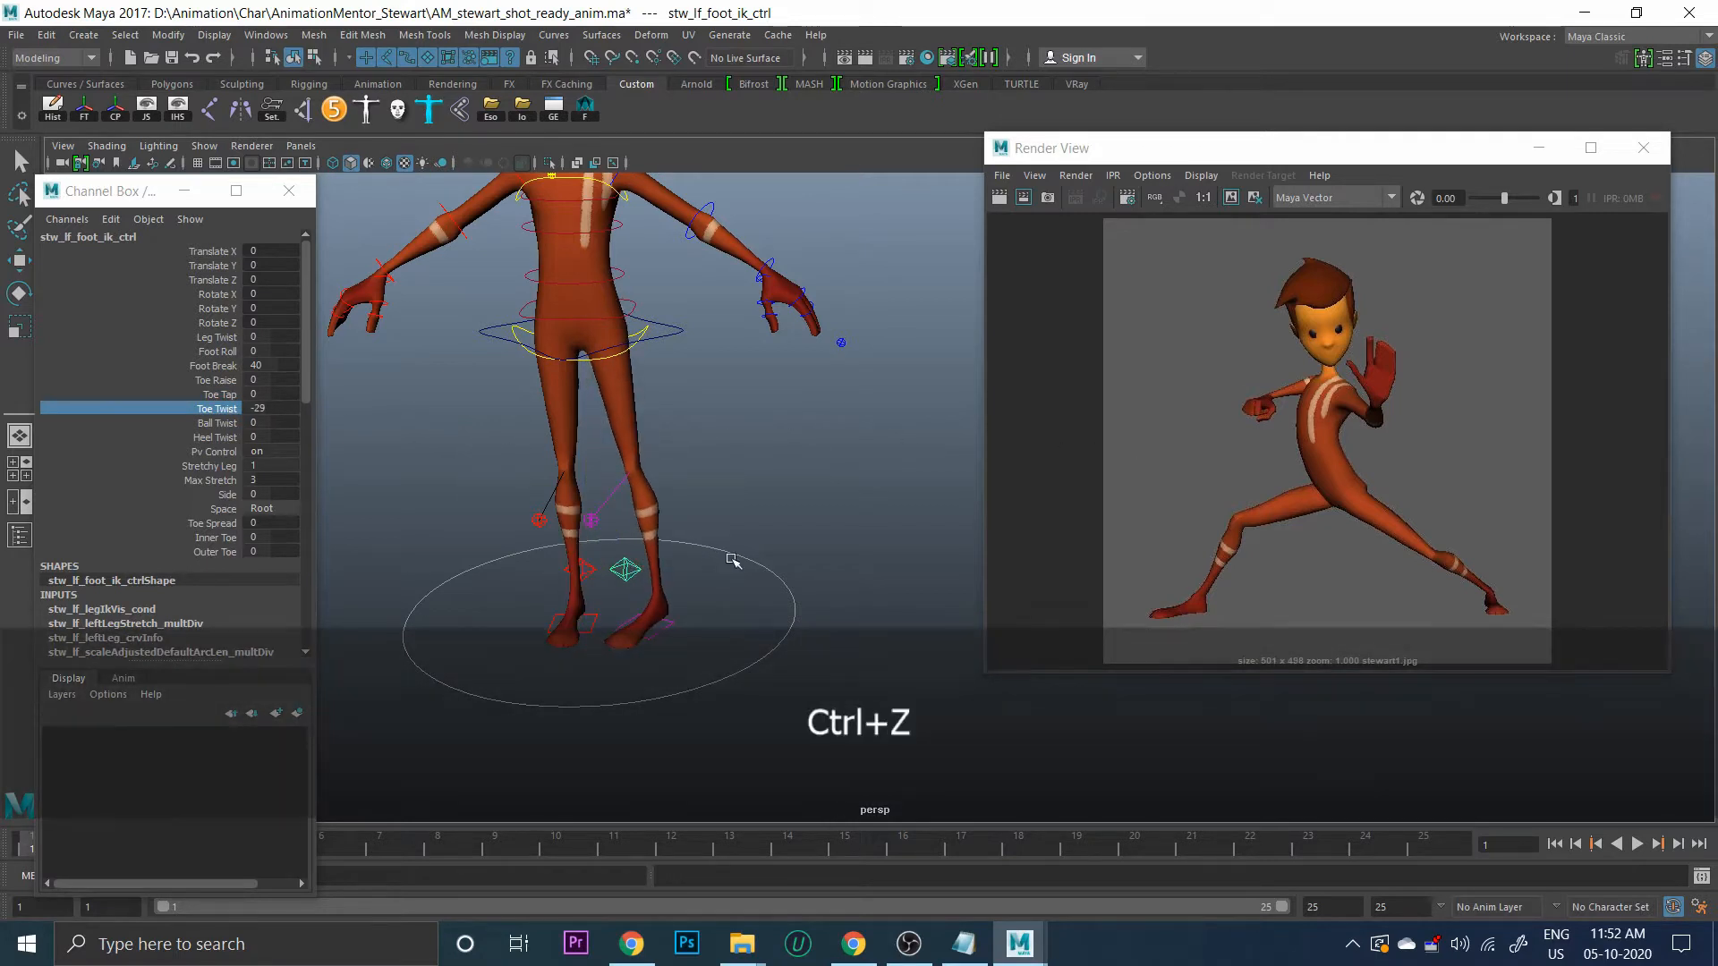
key(e)
drag(680, 658, 795, 639)
key(ctrl+z)
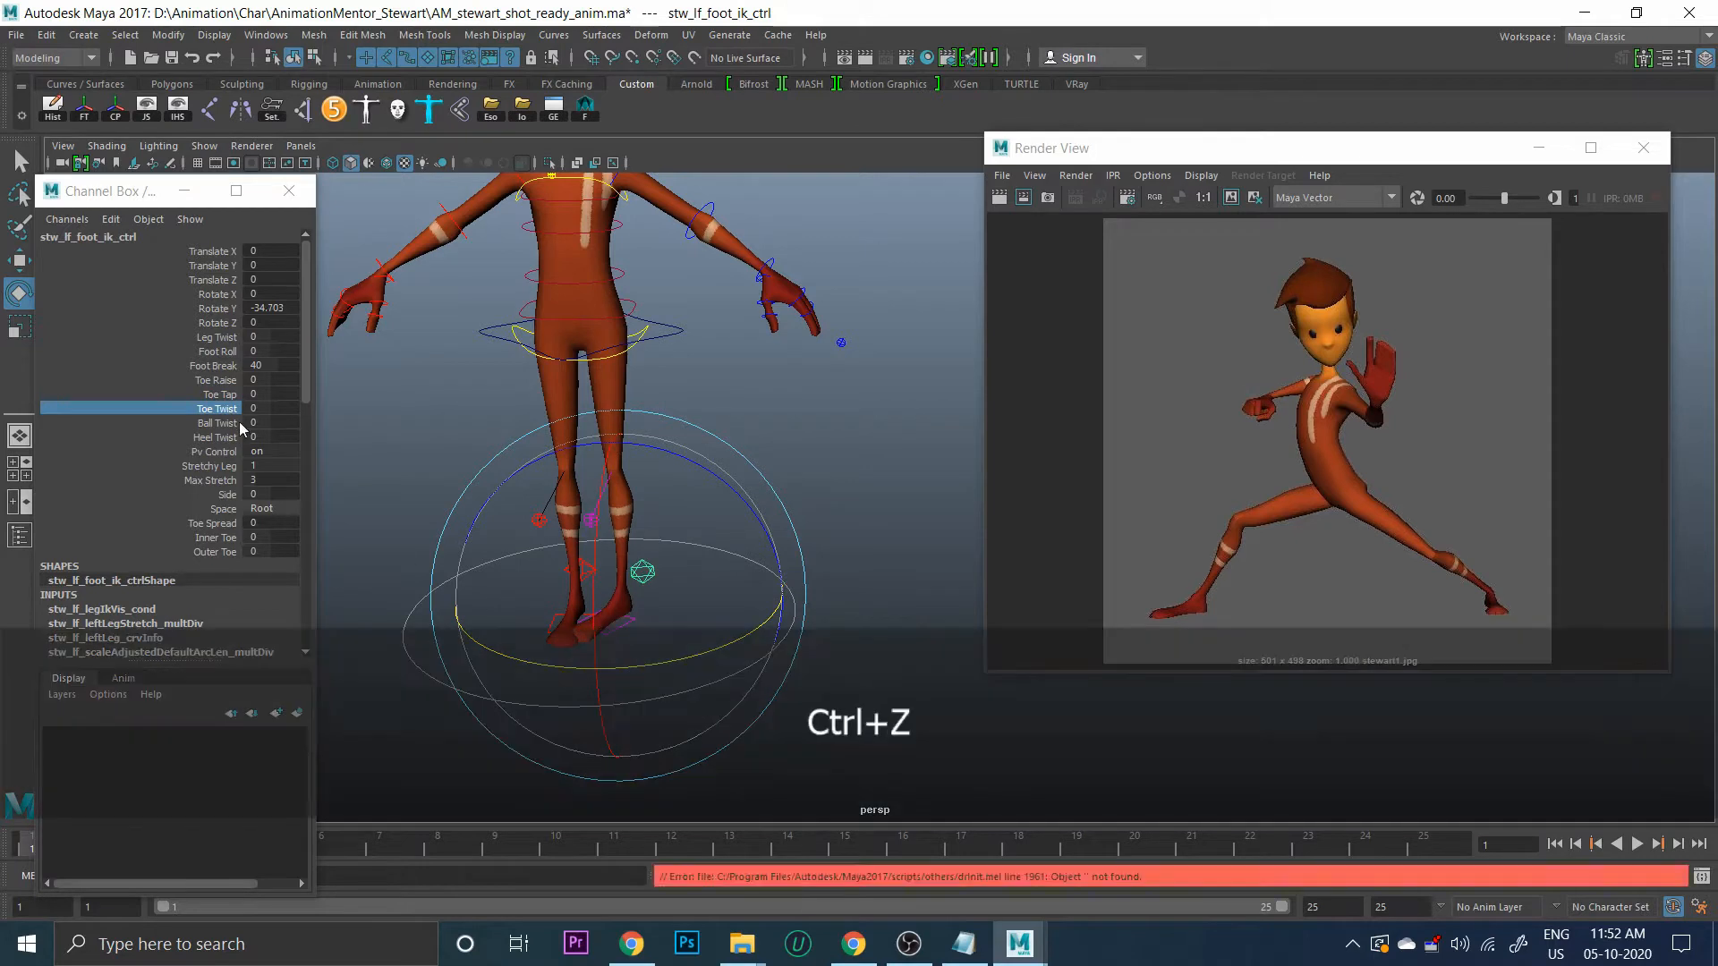
Try out the Toe Tap and Toe Raise attributes on the left foot IK control, undoing each change
ctrl+drag(186, 411, 217, 400)
key(ctrl+z)
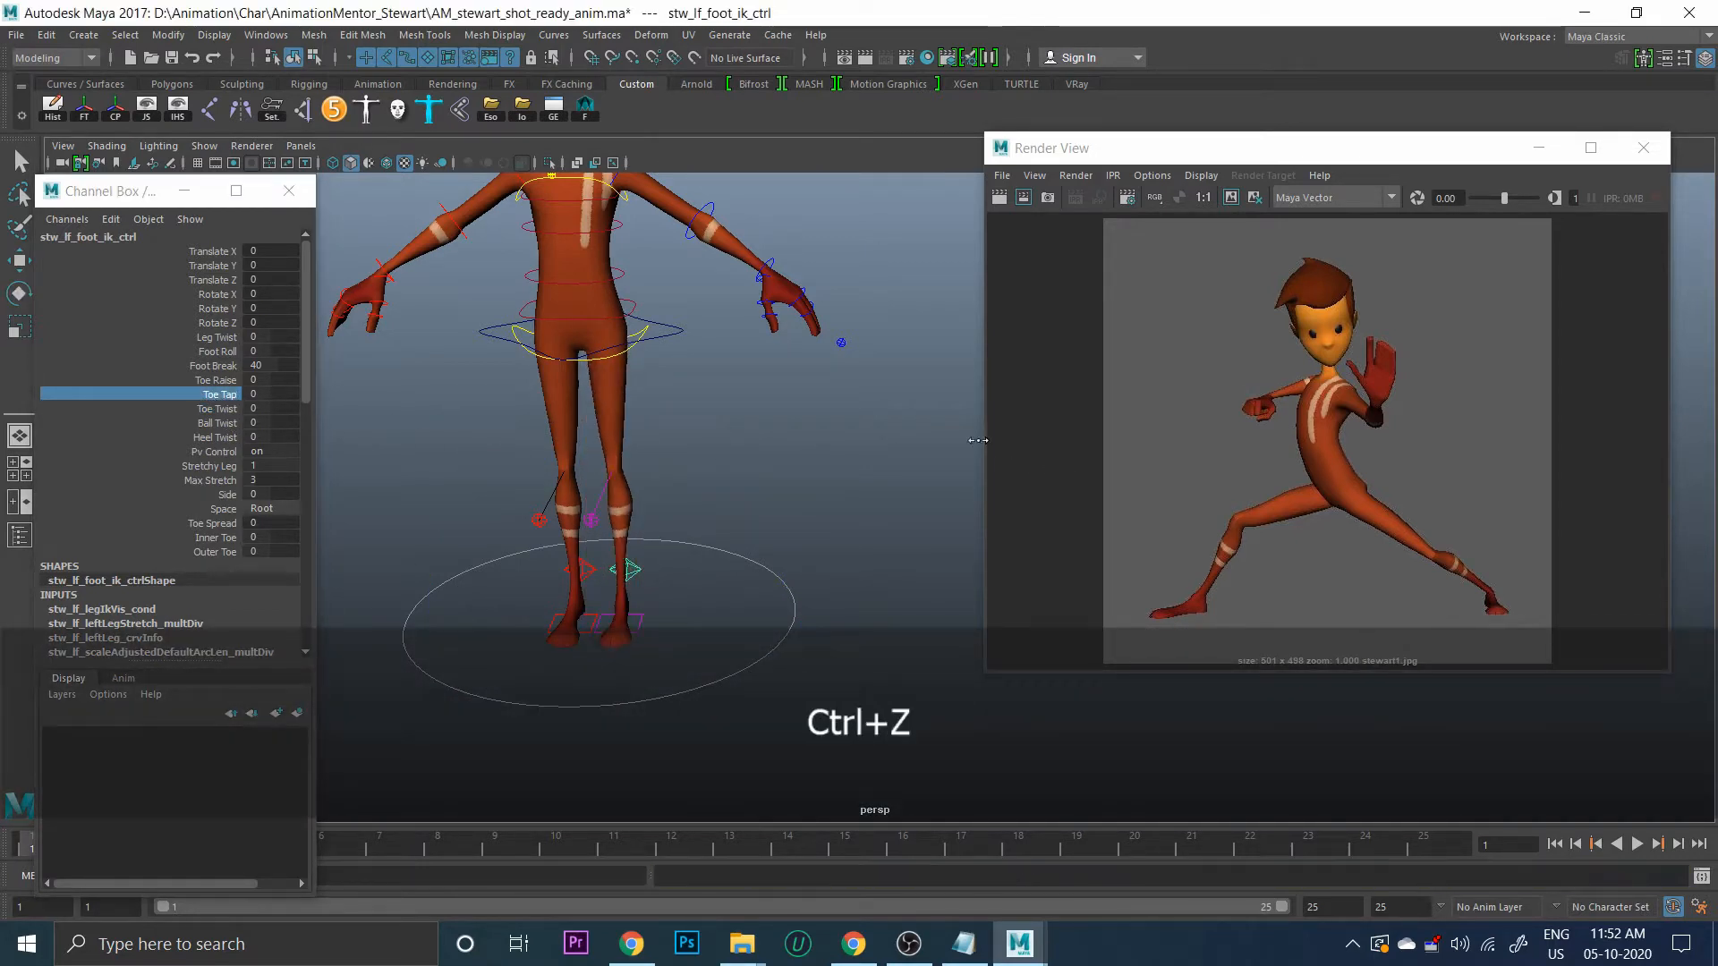
key(ctrl+z)
click(207, 381)
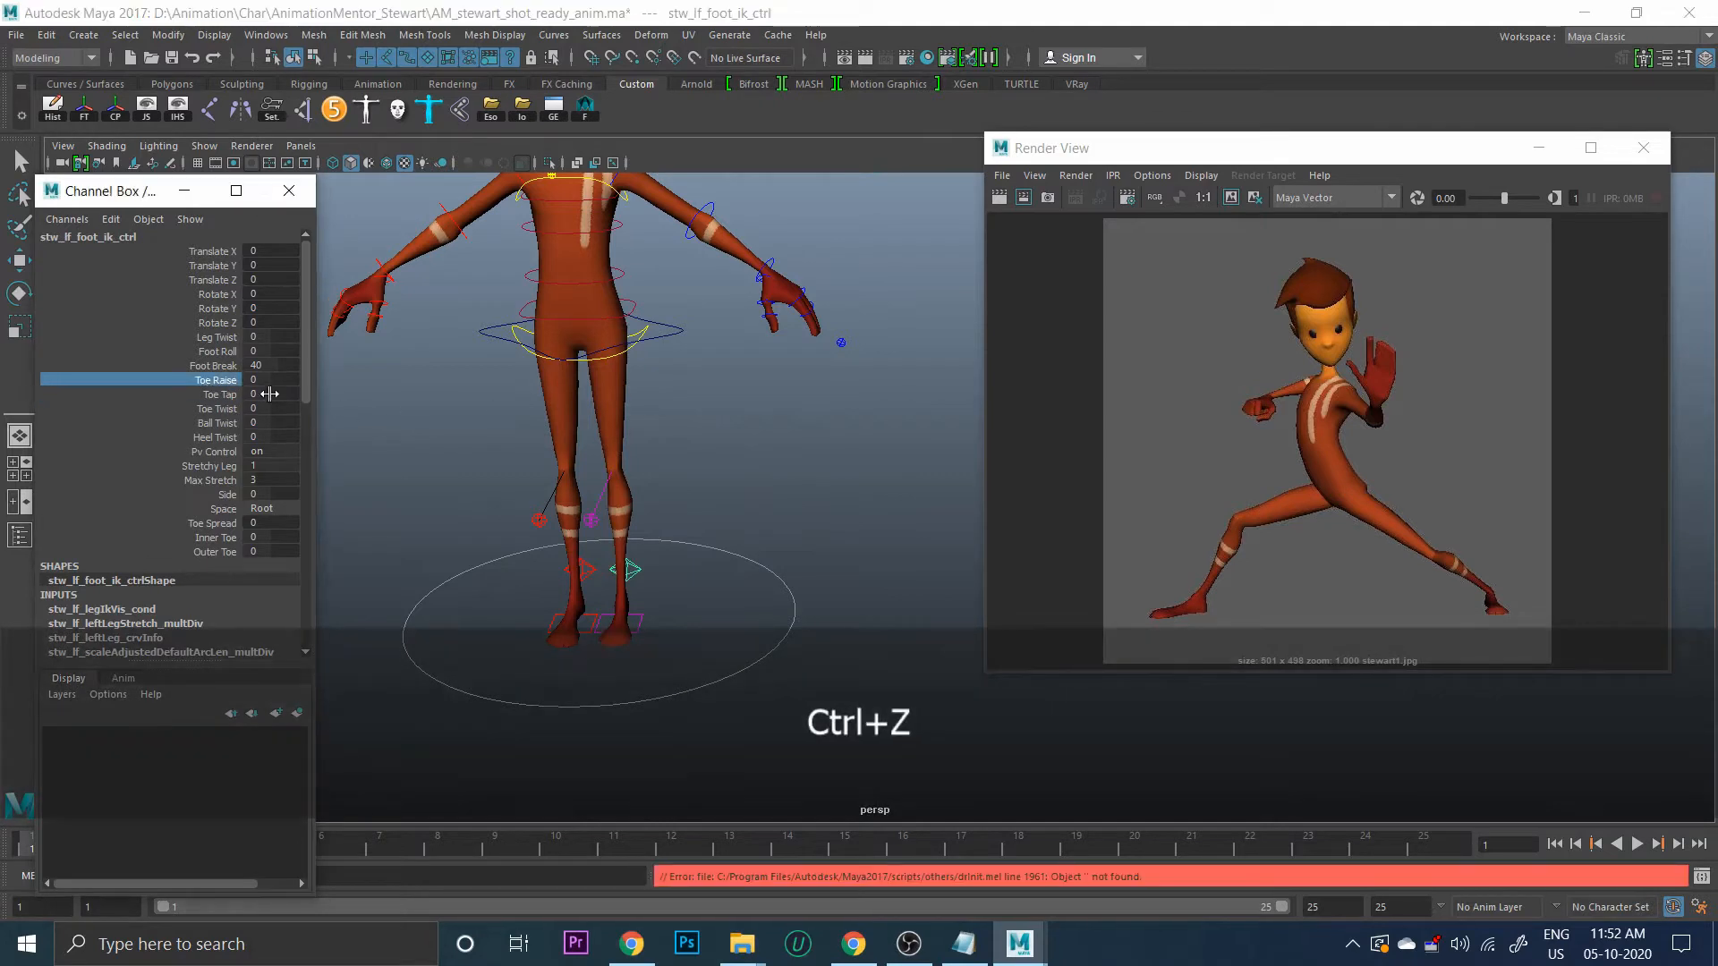
middle_drag(776, 407, 850, 505)
key(ctrl+z)
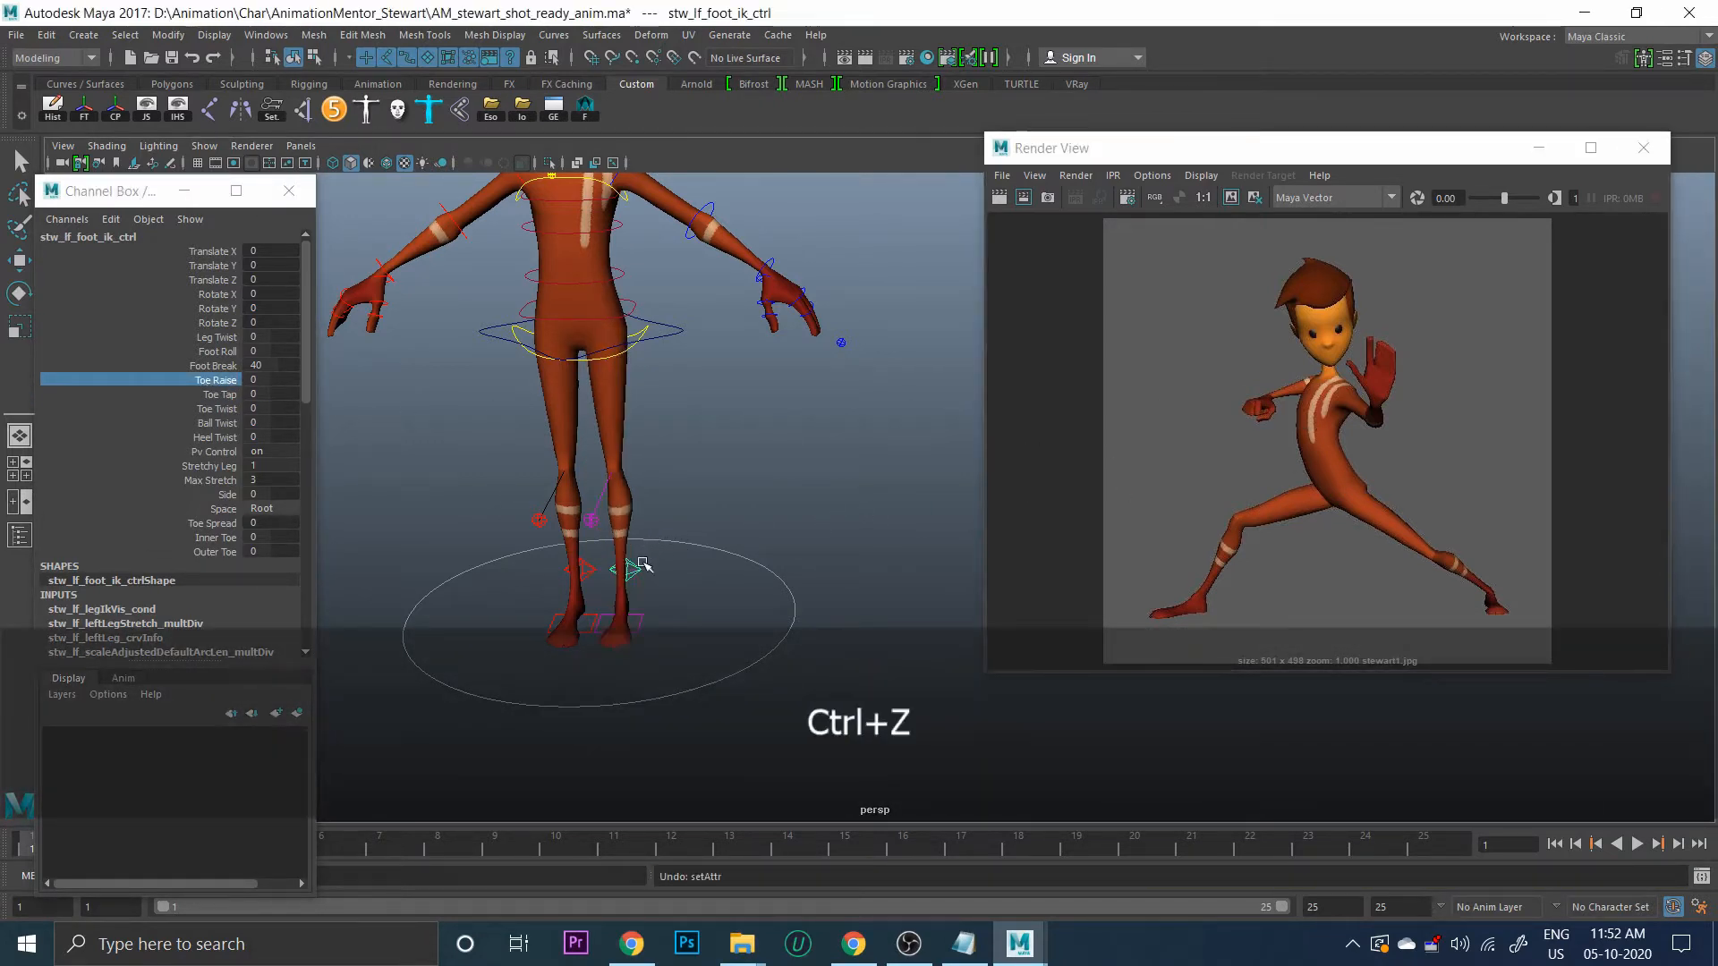
Try a Rotate X of about 38.3 and a Translate Y of about 12.1 on the left foot IK control, then reset both to 0
key(ctrl+z)
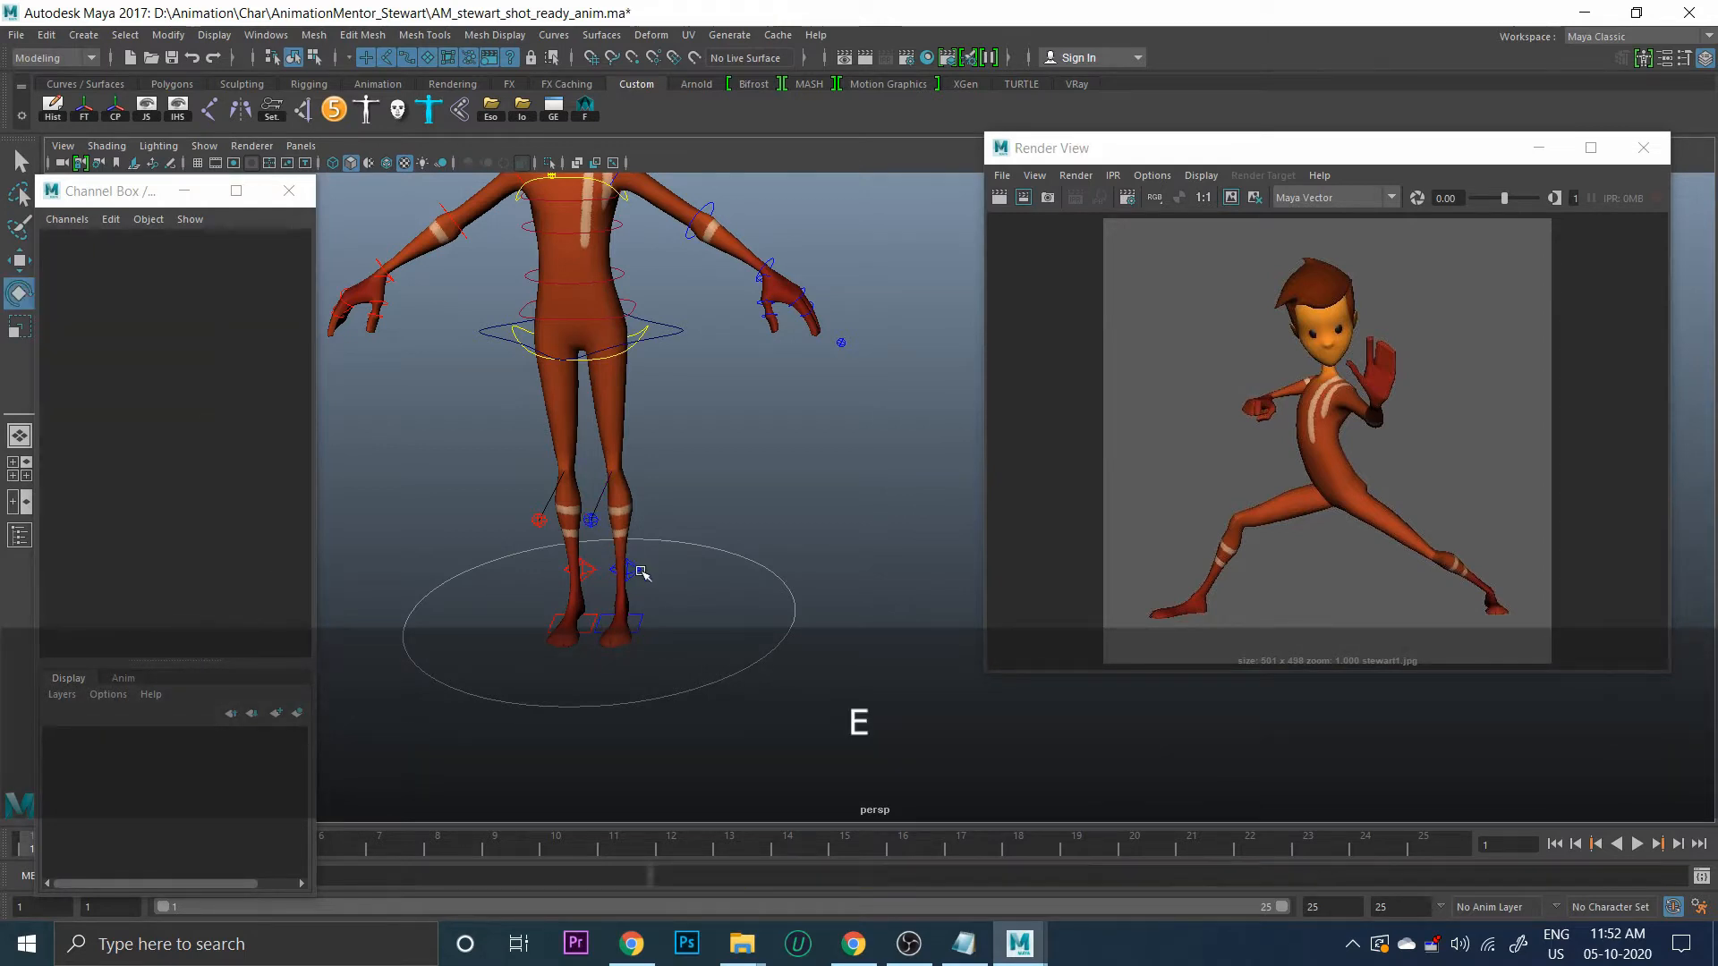
click(637, 571)
drag(593, 545, 653, 602)
key(w)
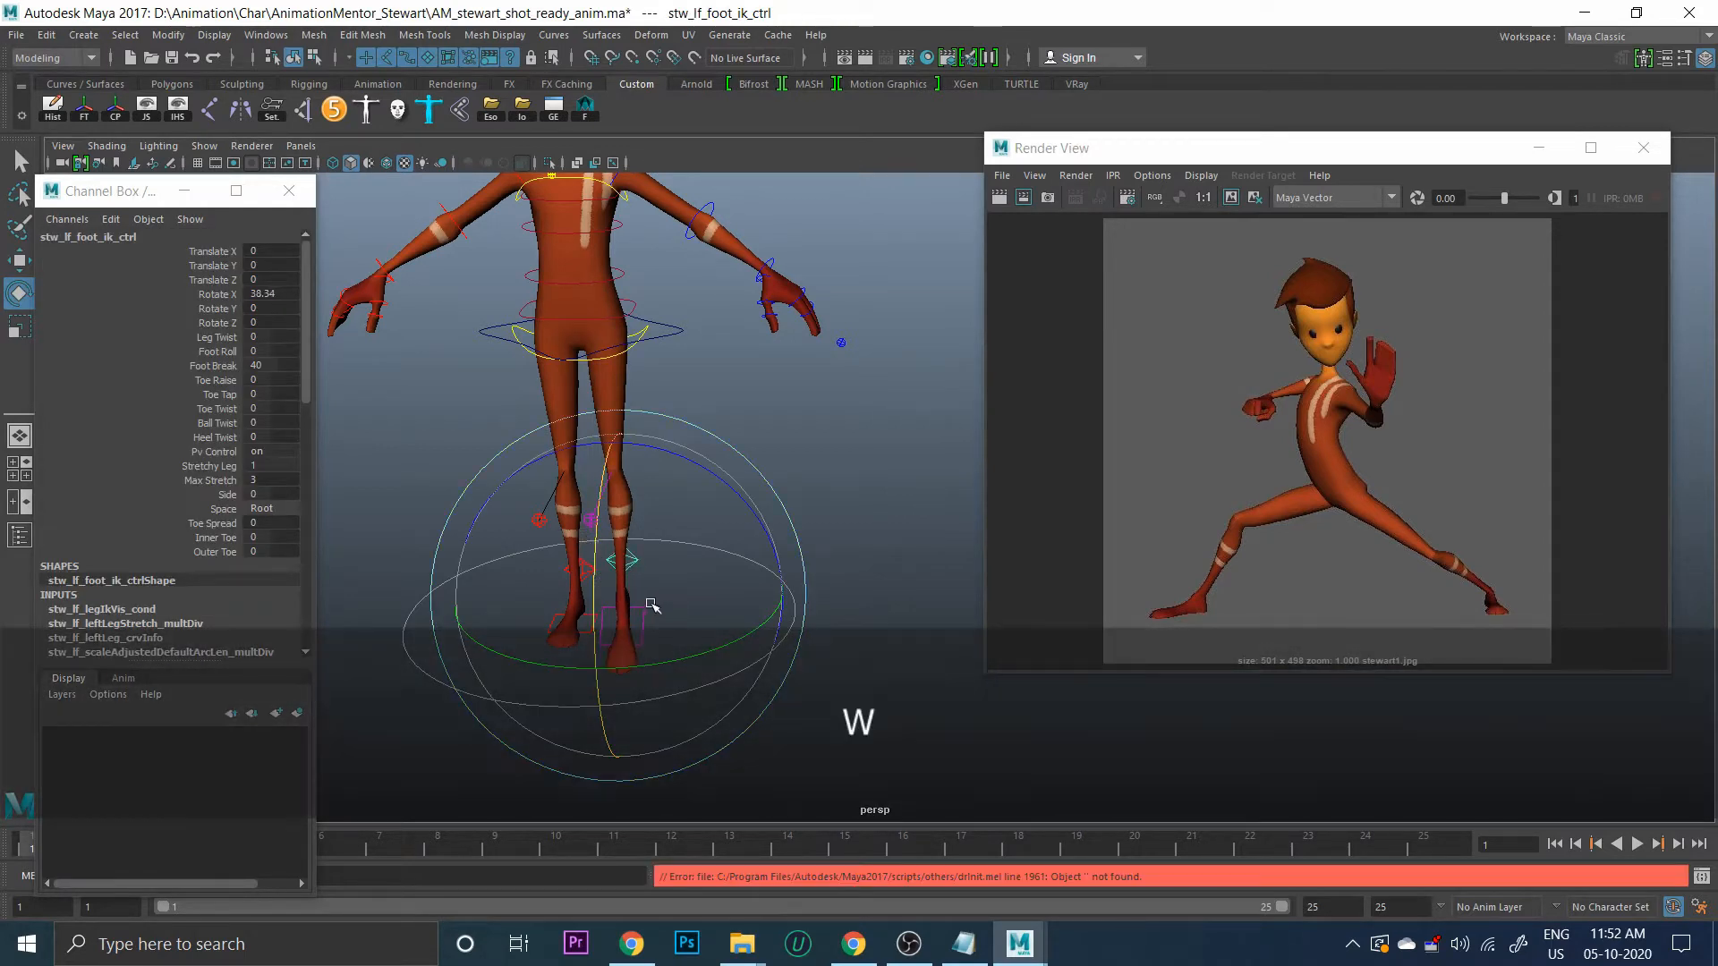
alt+drag(520, 629, 693, 377)
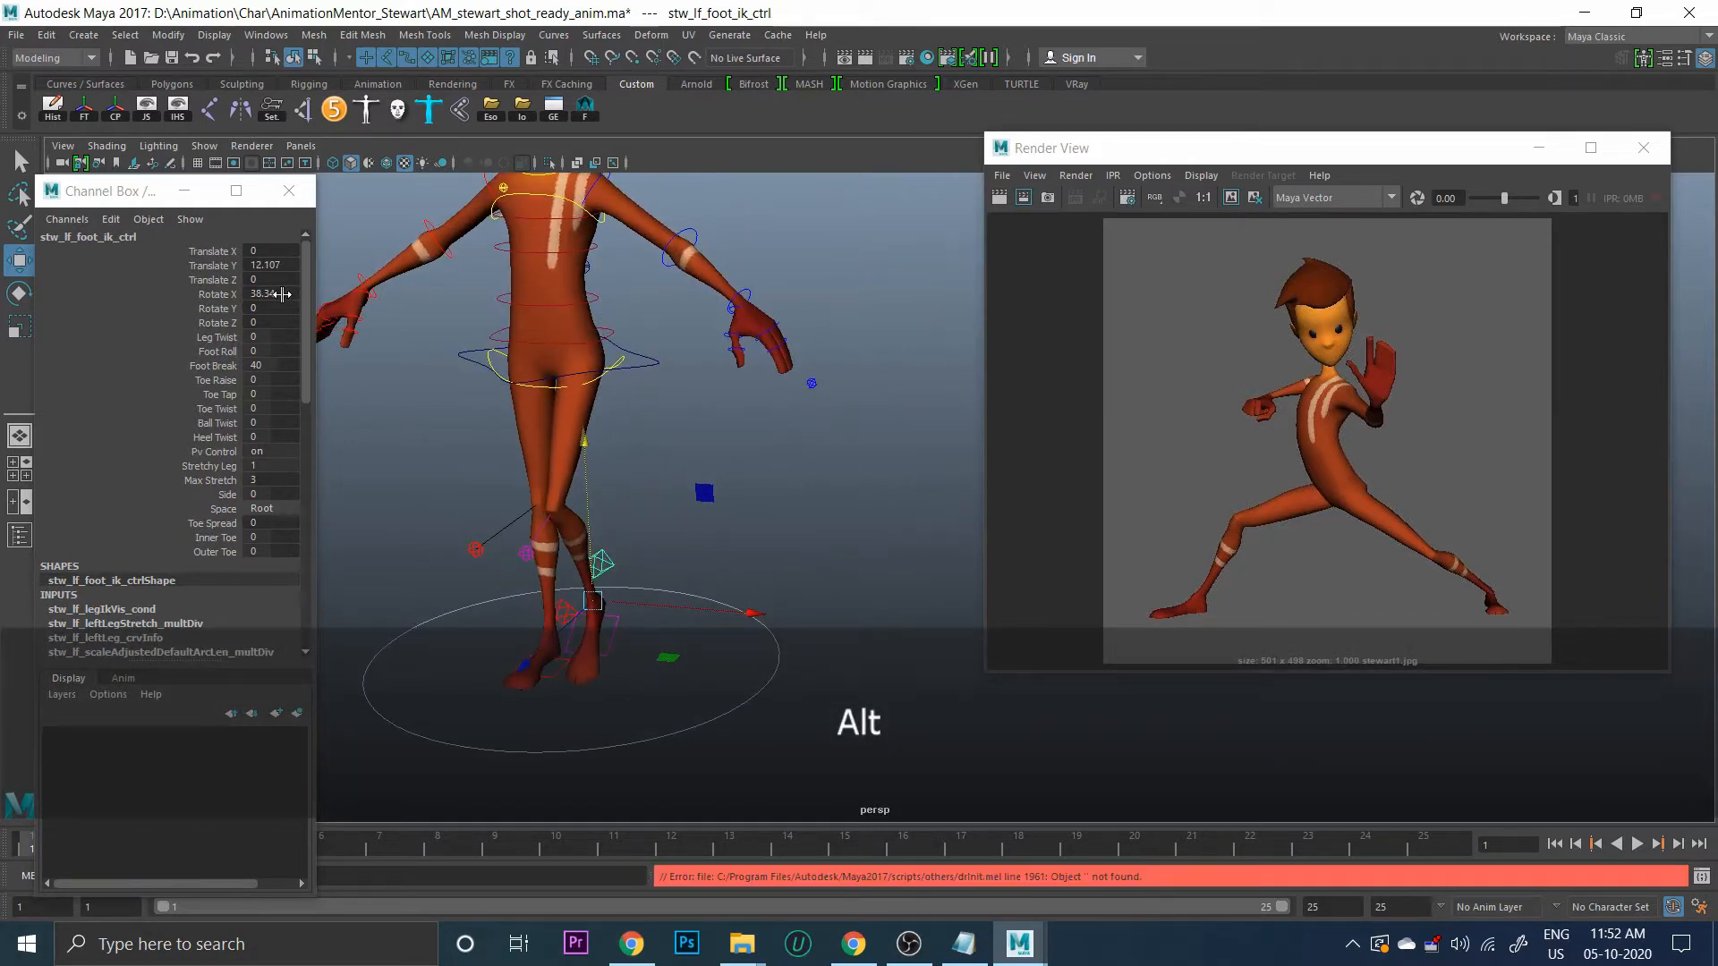
drag(283, 294, 287, 260)
text(0)
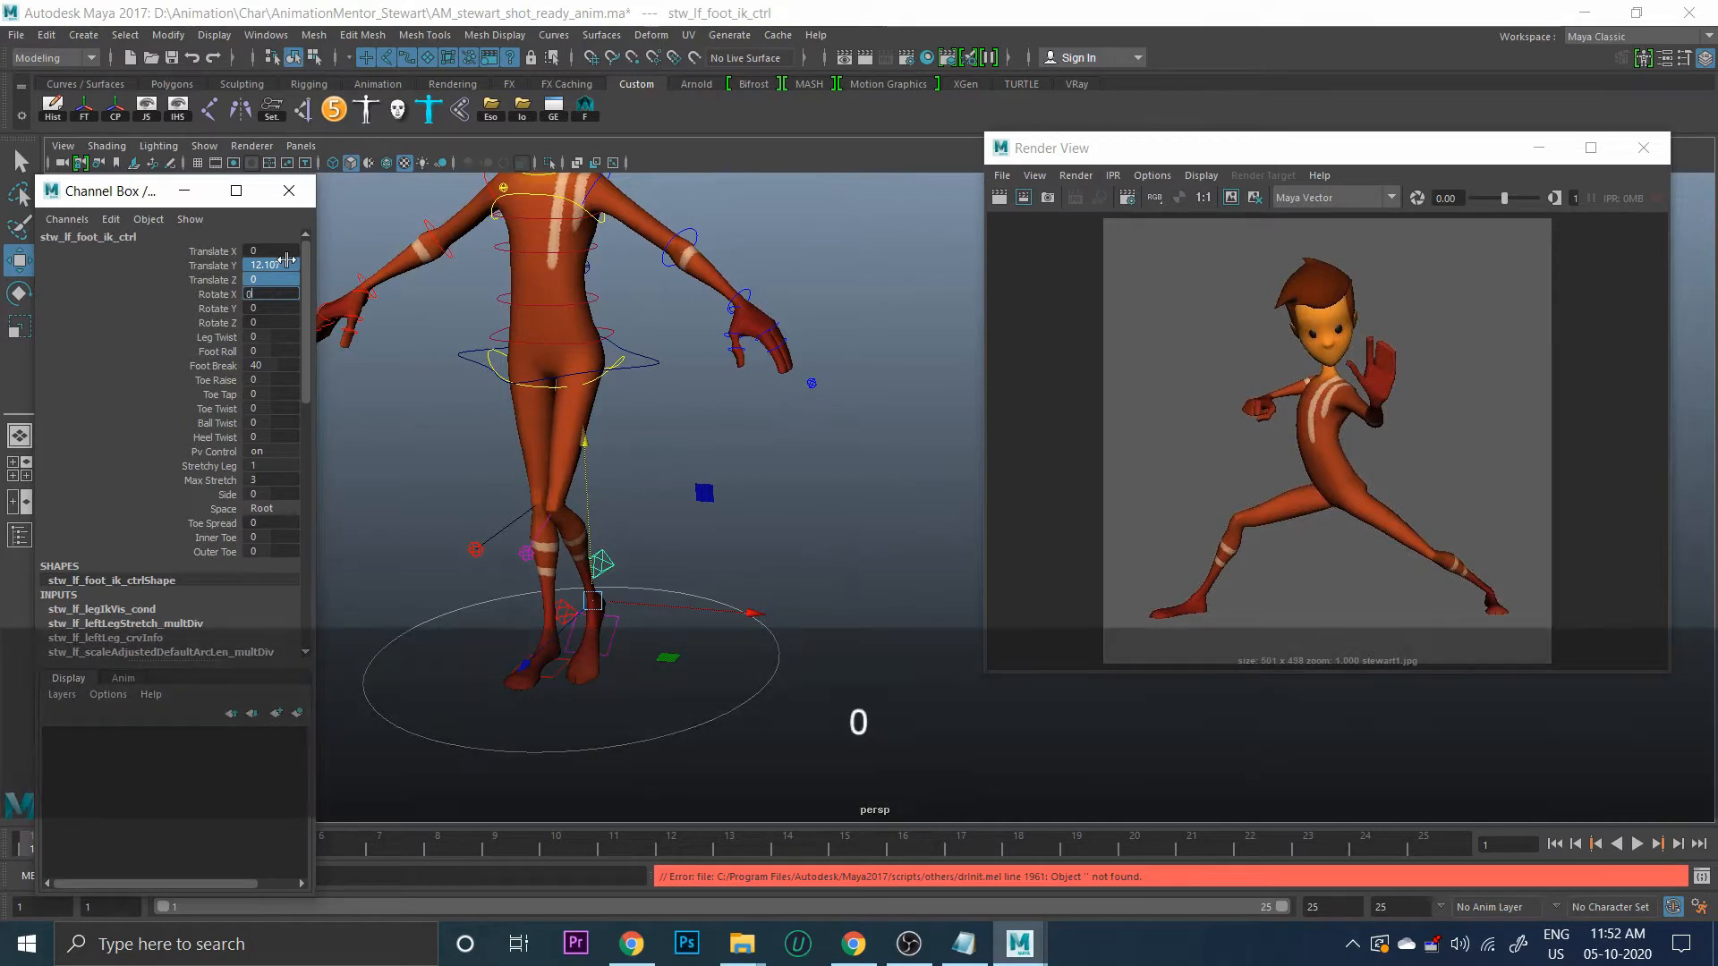
key(Return)
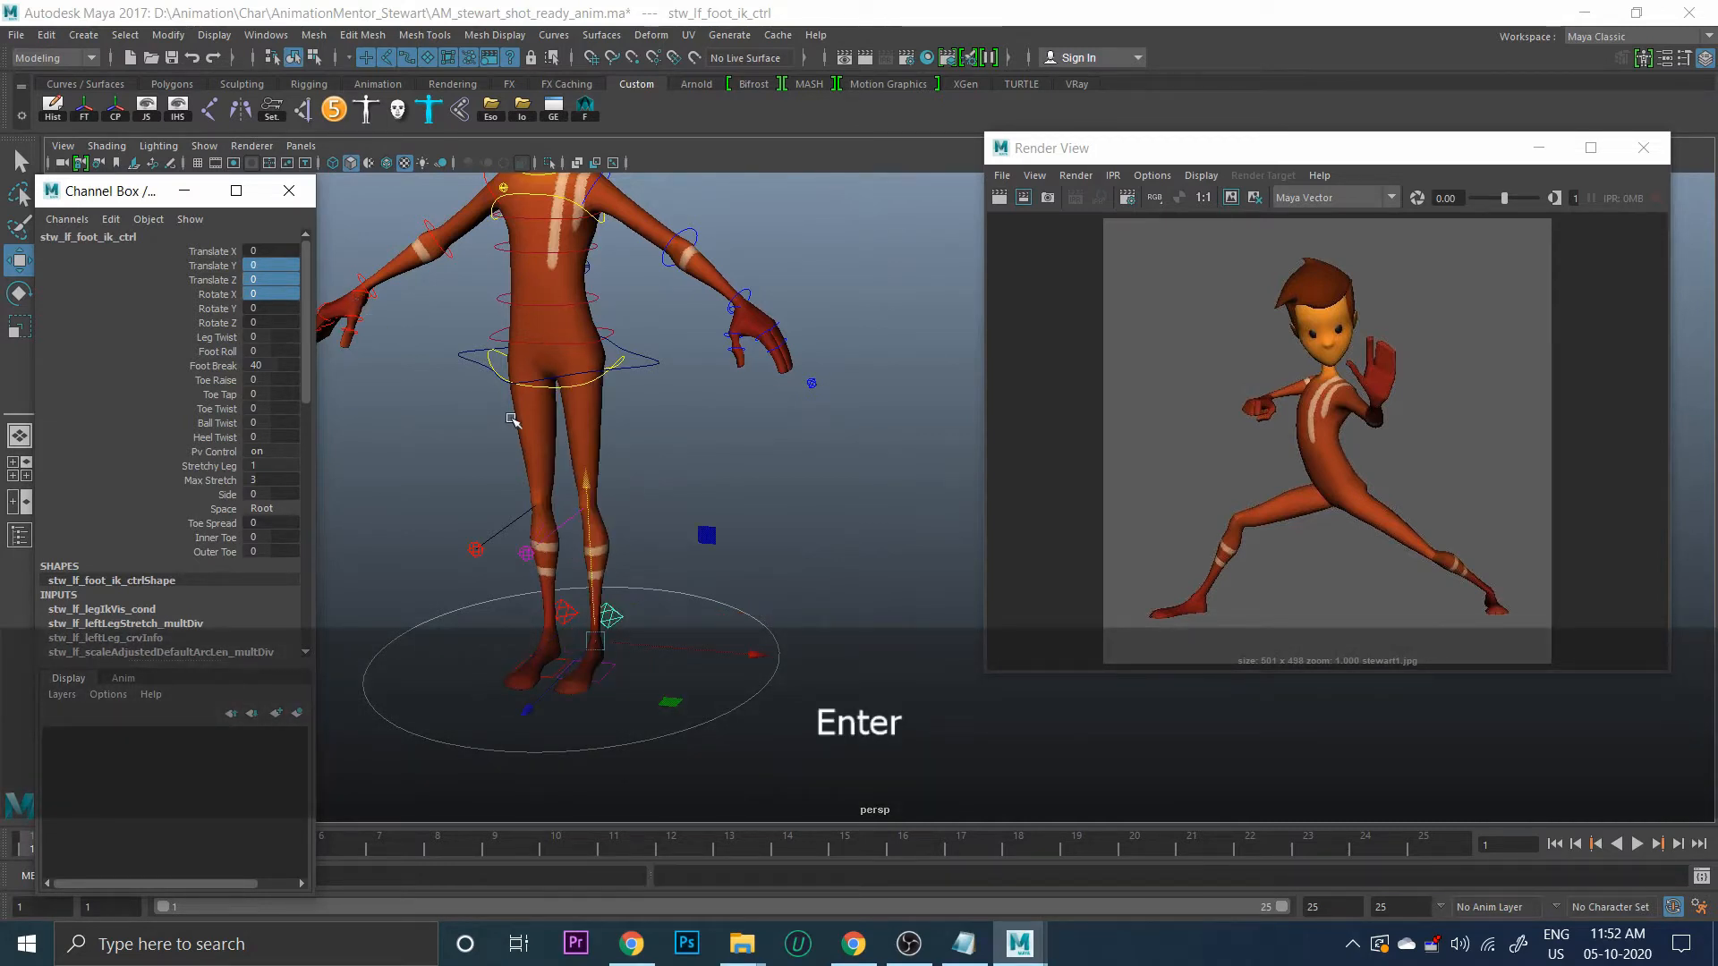
Move the left foot IK control outward to a Translate X of about 63.1 to widen the stance
alt+drag(744, 484, 680, 514)
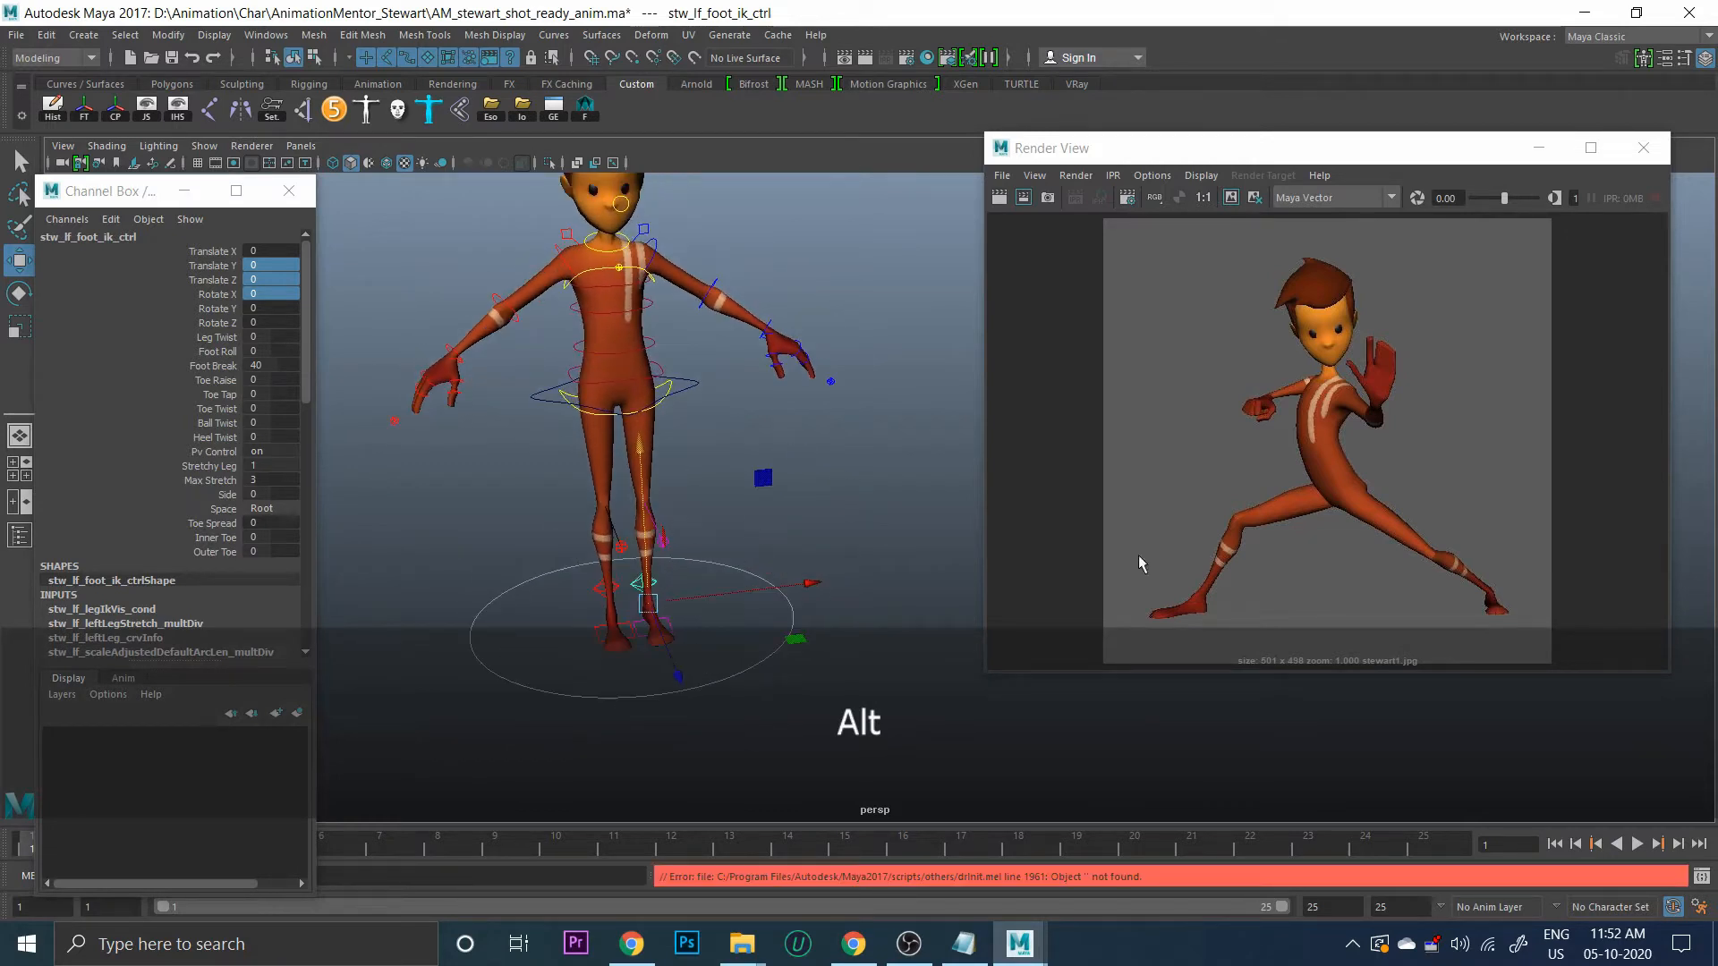
click(814, 524)
alt+drag(697, 578, 951, 576)
click(646, 536)
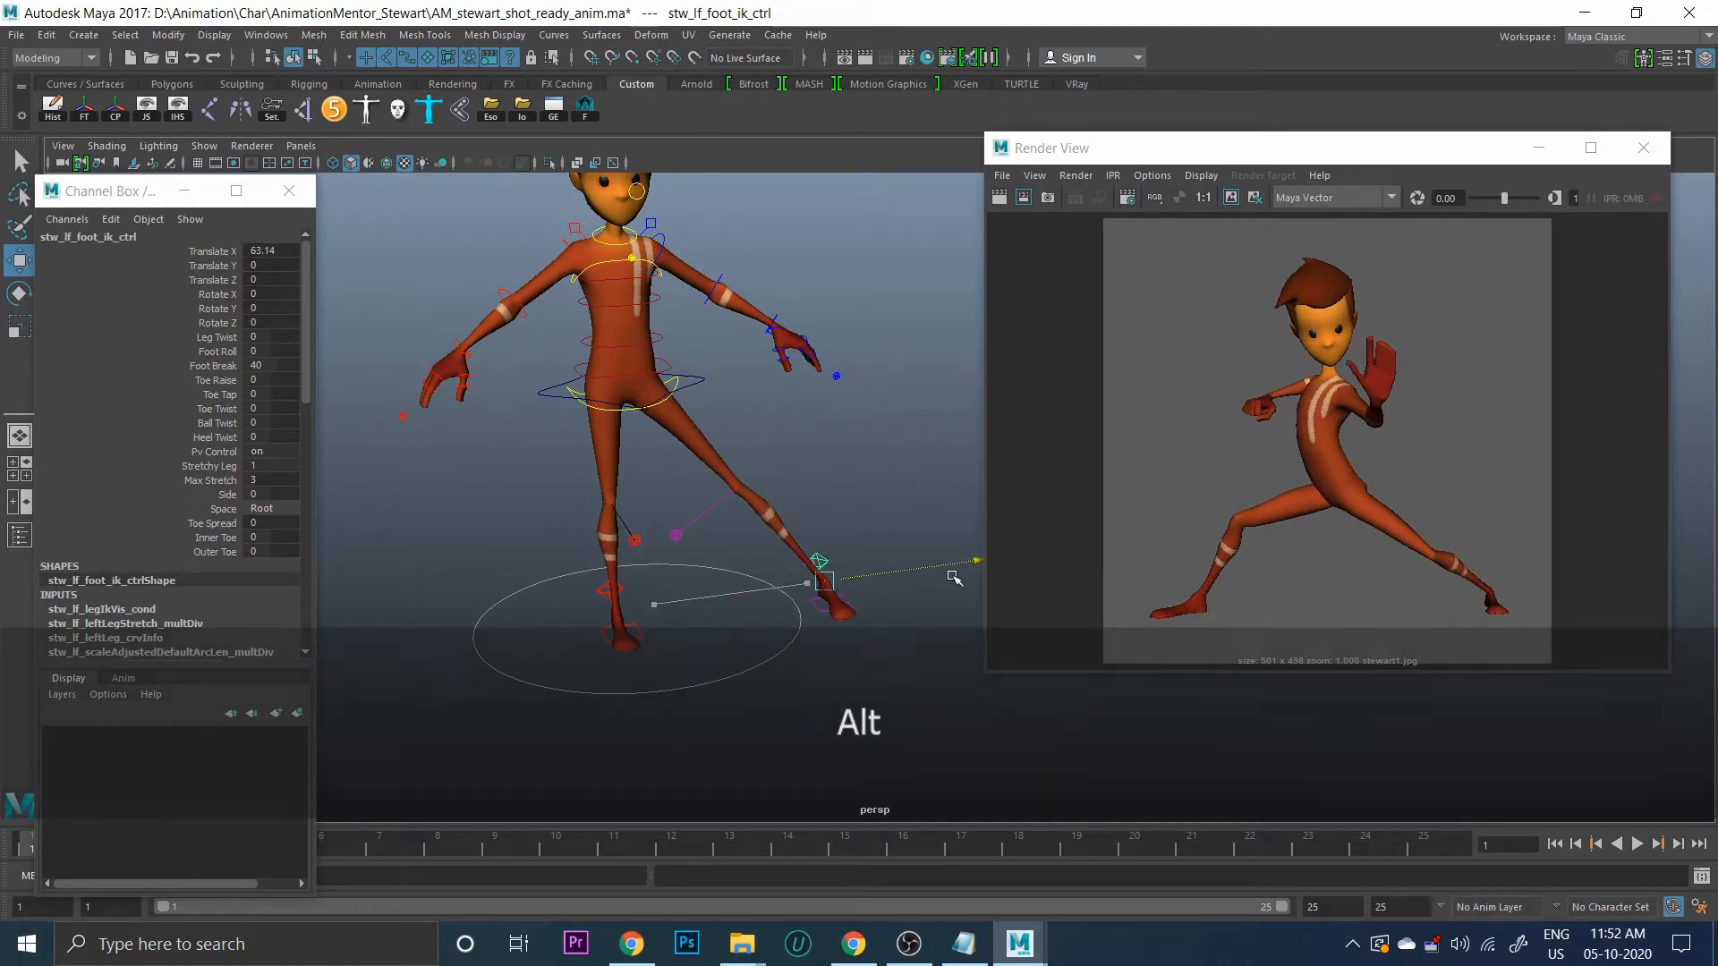
Move the right foot IK control outward to a Translate X of about -36.9 and turn it to a Rotate Y of about -73.9
click(603, 587)
drag(733, 598, 638, 598)
key(e)
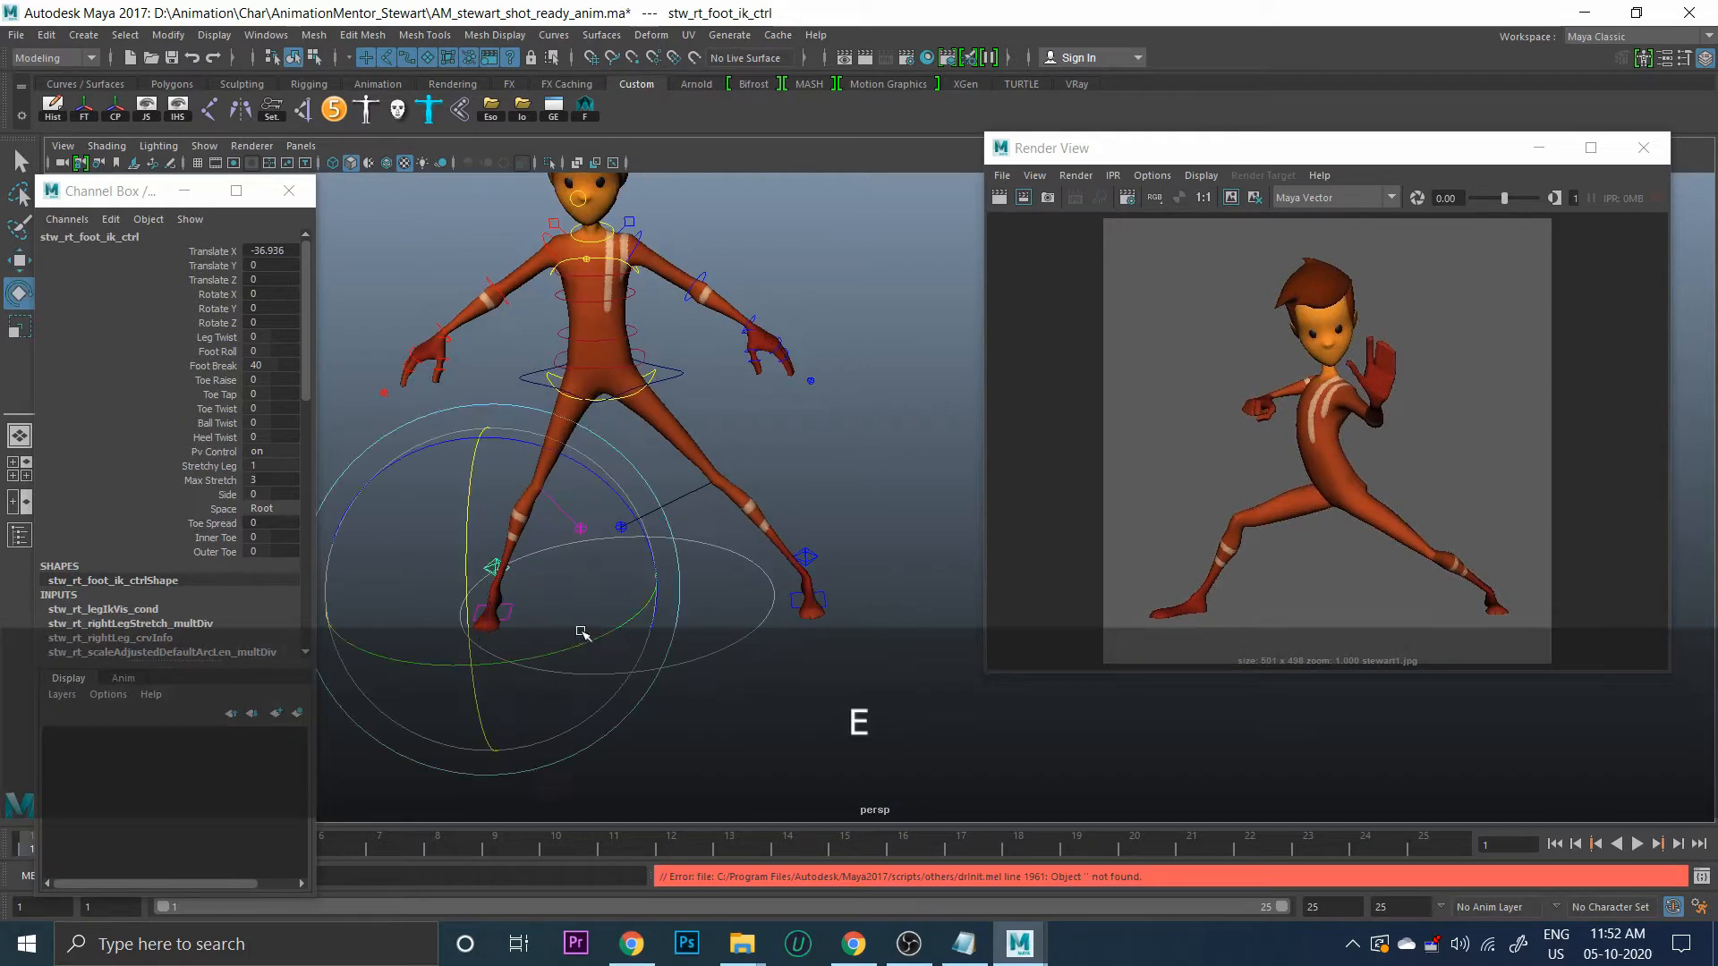
drag(574, 651, 372, 640)
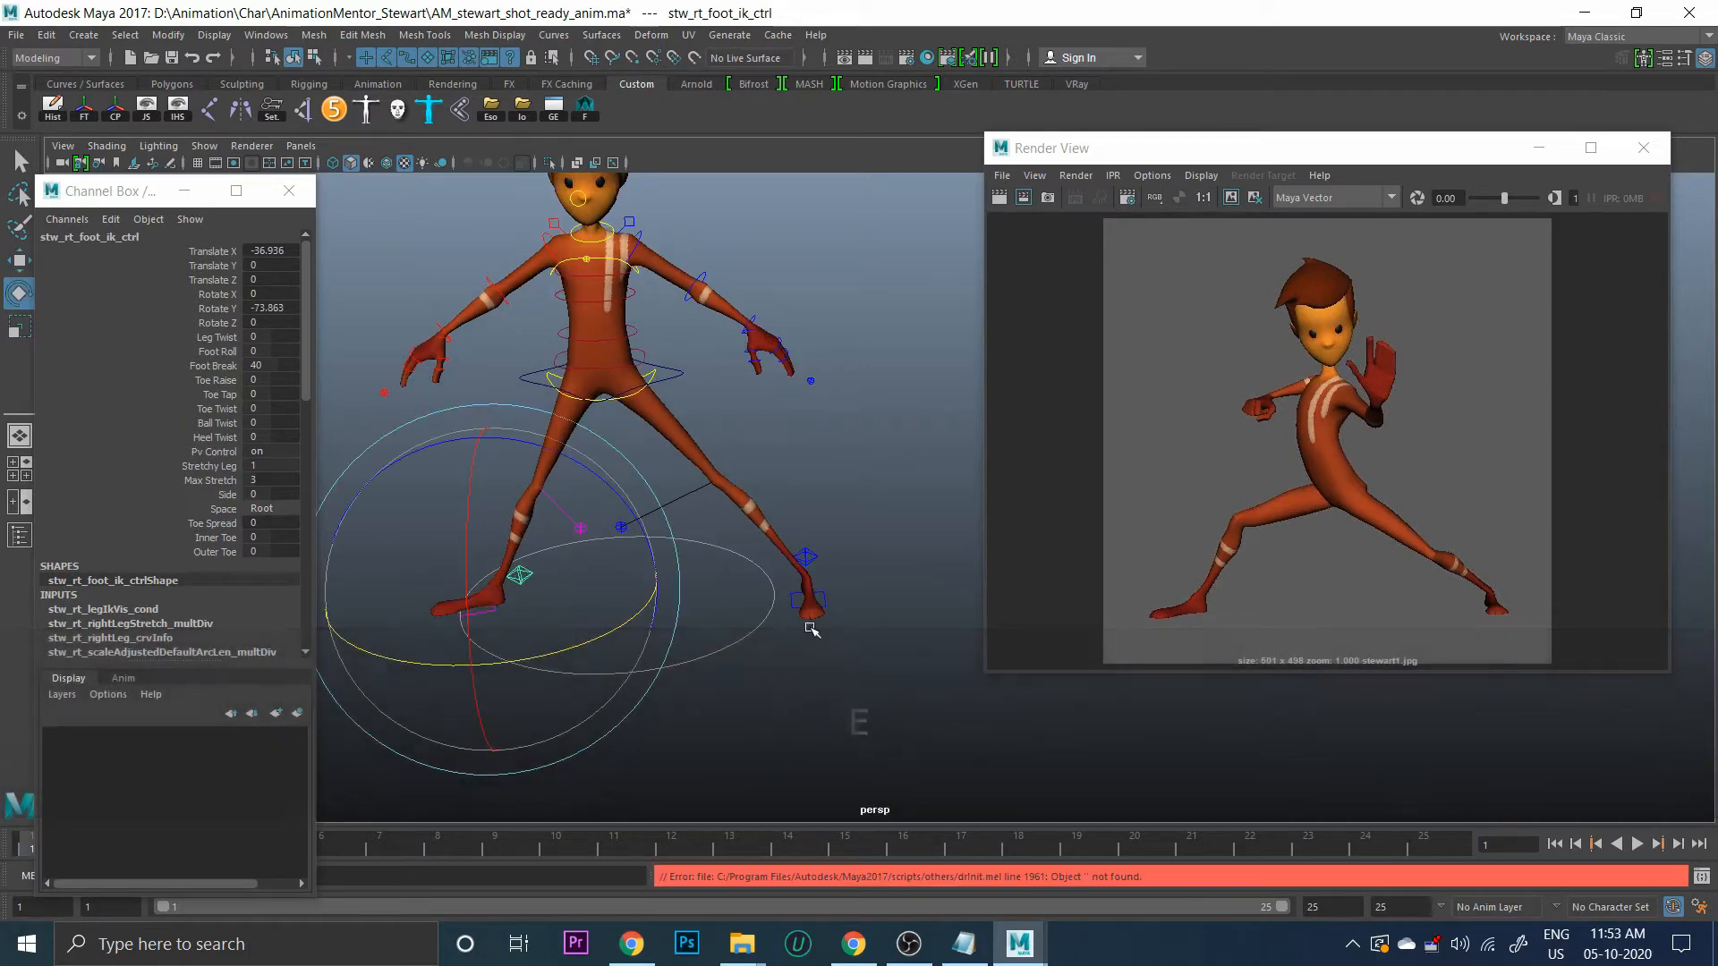
Lower the body with the COG control to a Translate Y of about -8.6
alt+drag(812, 557, 694, 488)
click(696, 461)
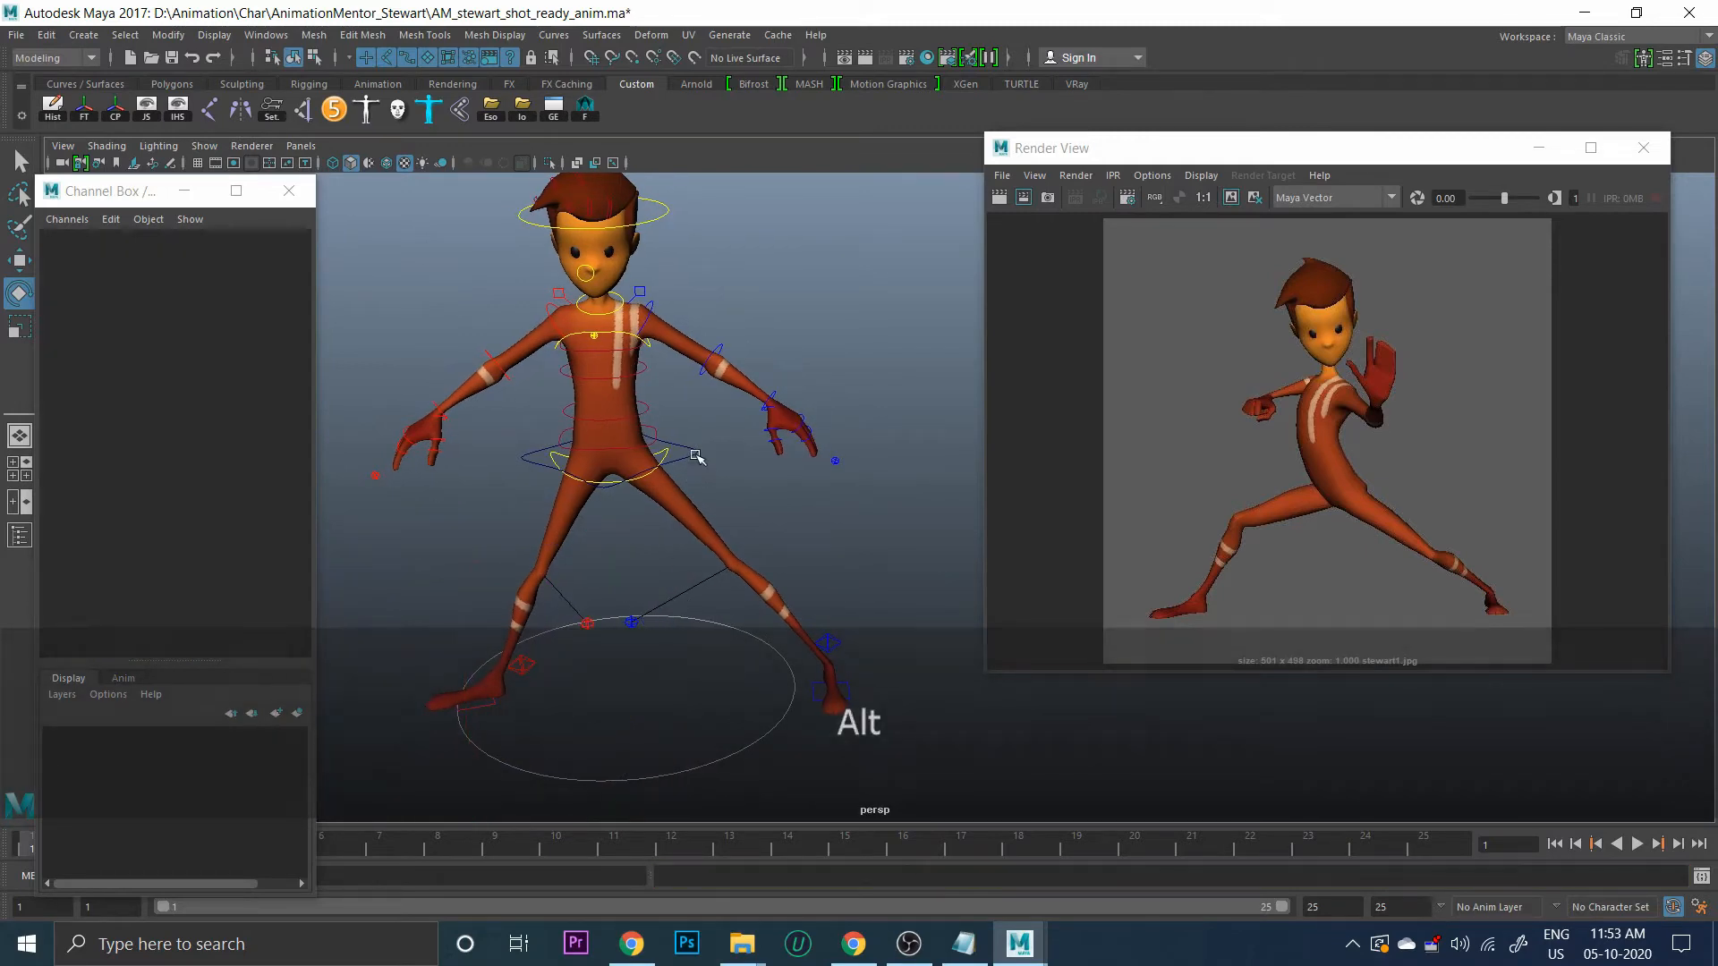
click(658, 470)
scroll(661, 573, up, 3)
key(w)
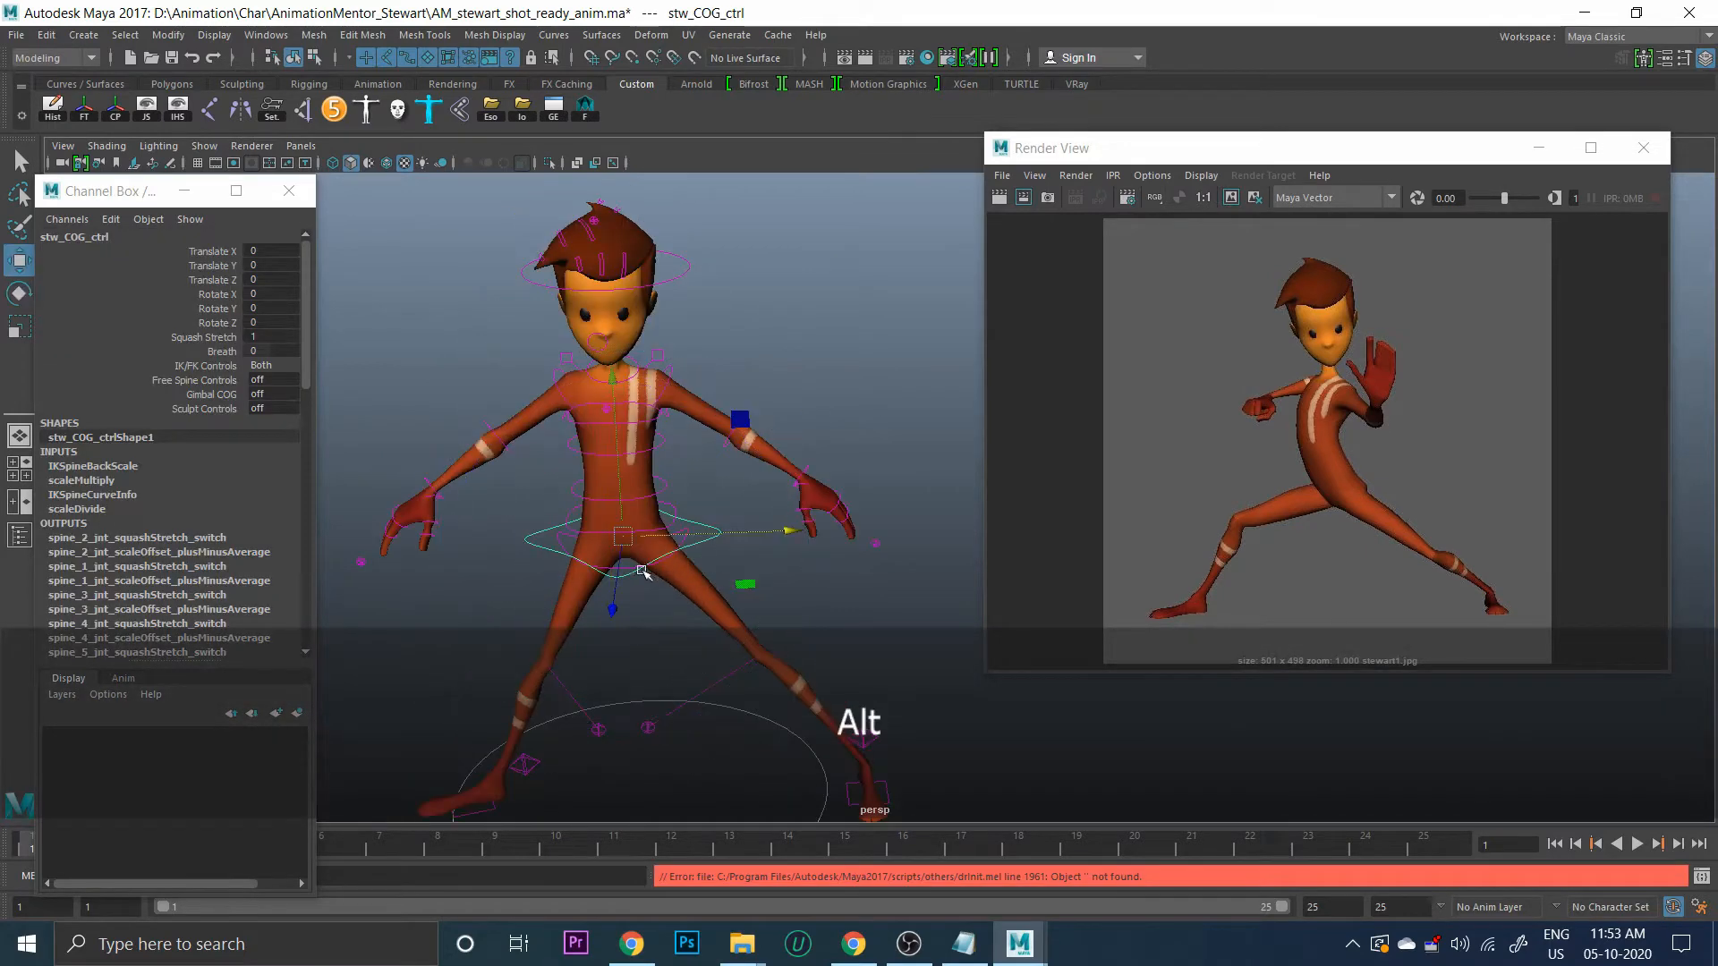
alt+drag(637, 539, 682, 416)
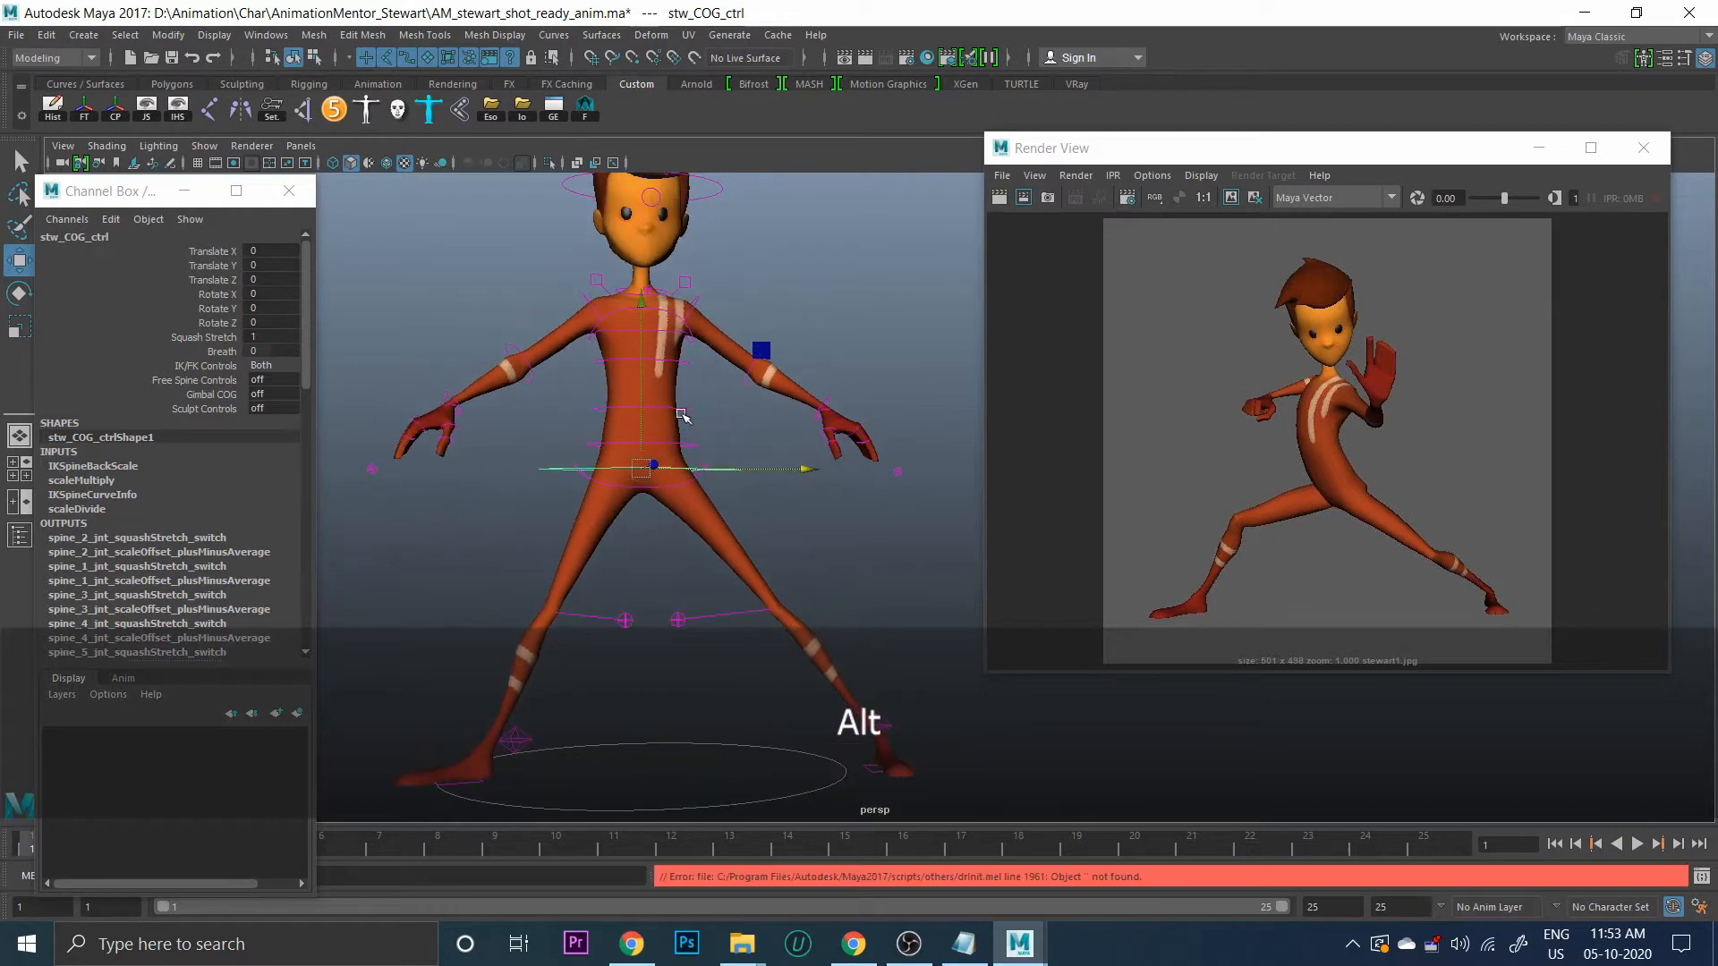
drag(642, 318, 702, 590)
click(645, 660)
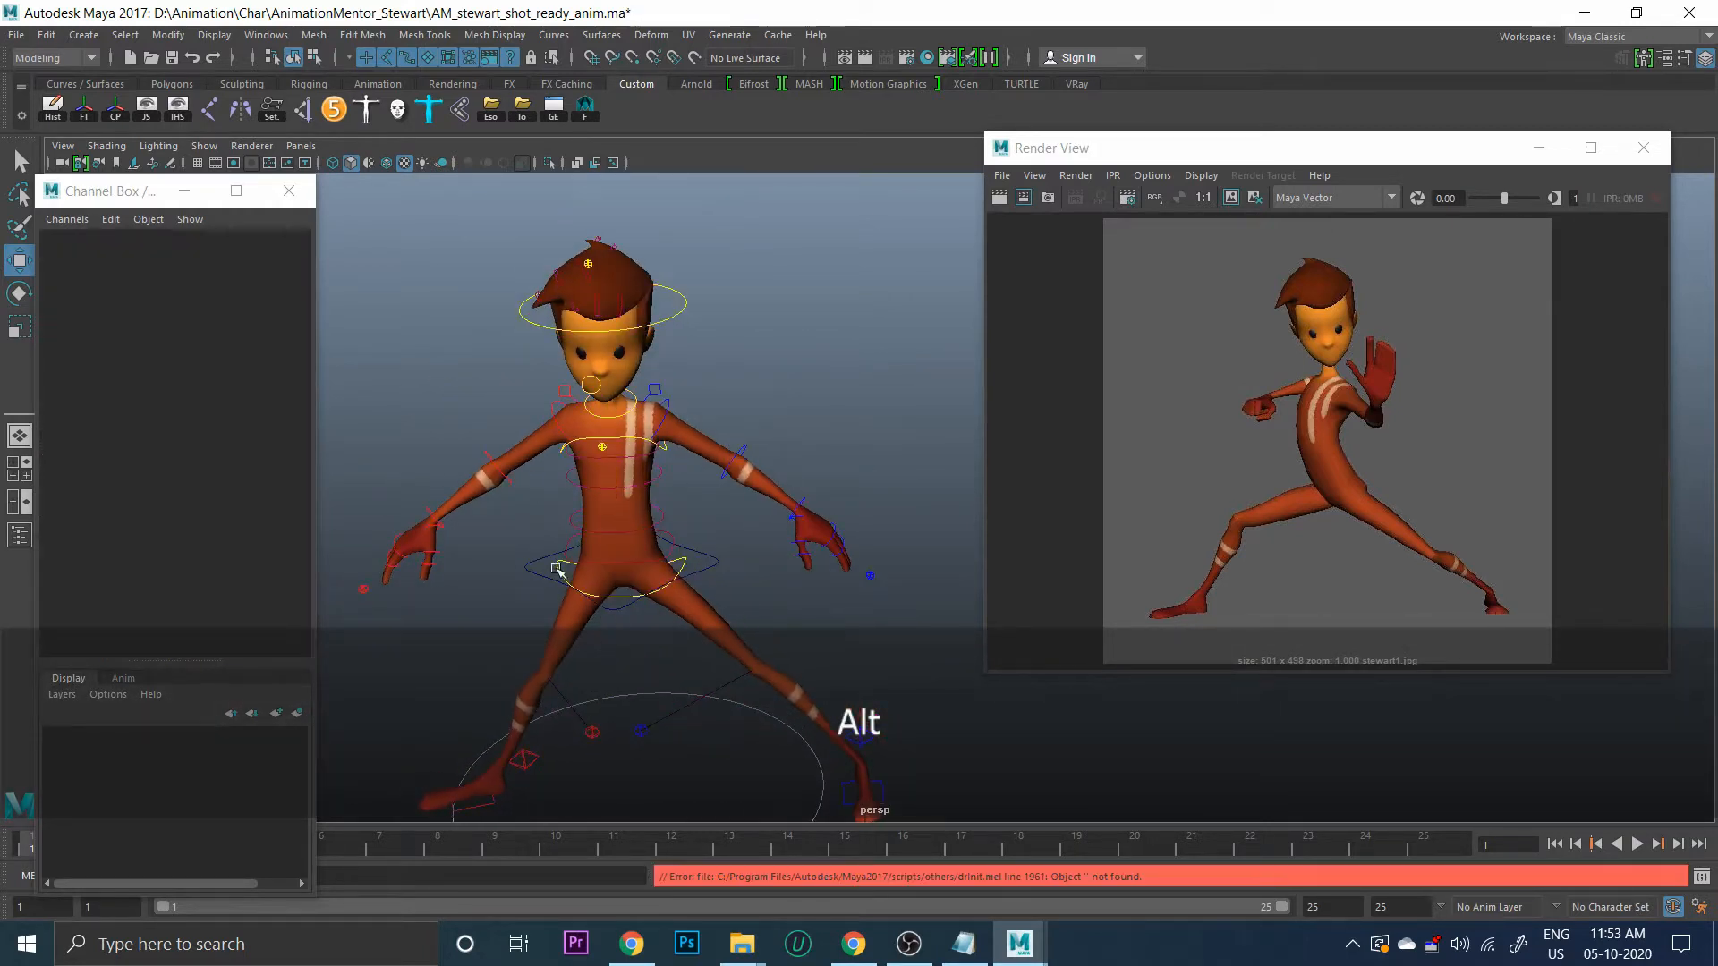
Try rotating the spine IK hip control slightly around Y and undo the change
click(559, 566)
key(e)
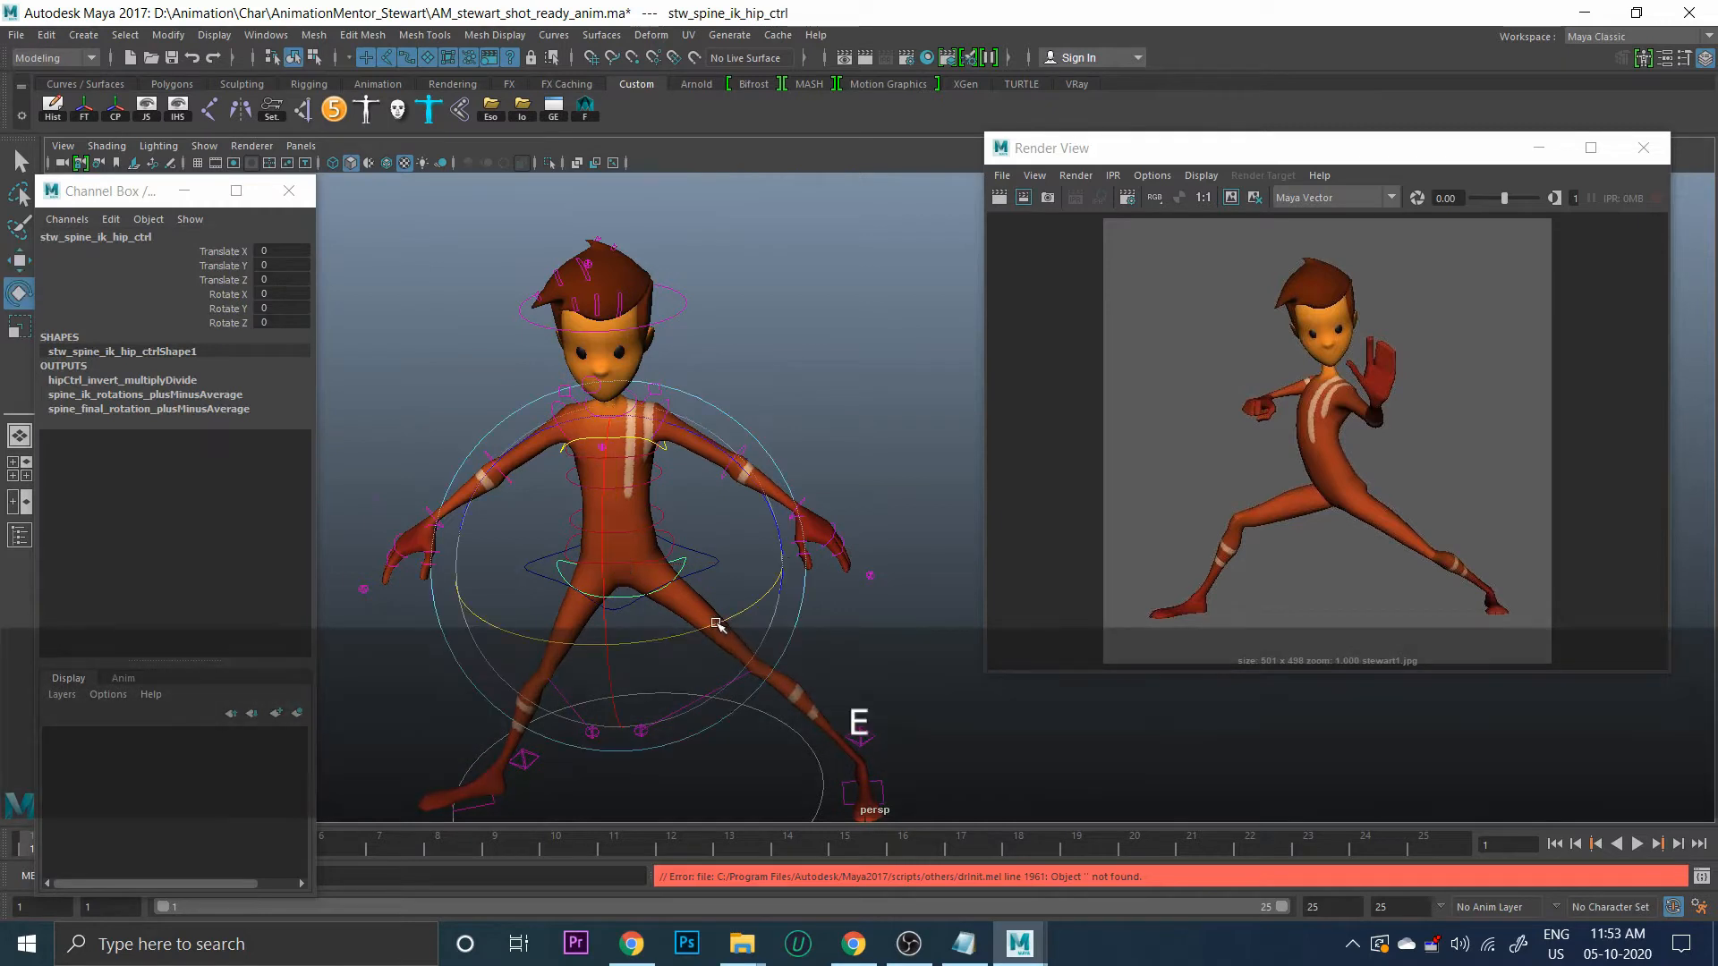
mouse_move(718, 625)
mouse_down()
mouse_move(640, 626)
mouse_move(718, 602)
mouse_up()
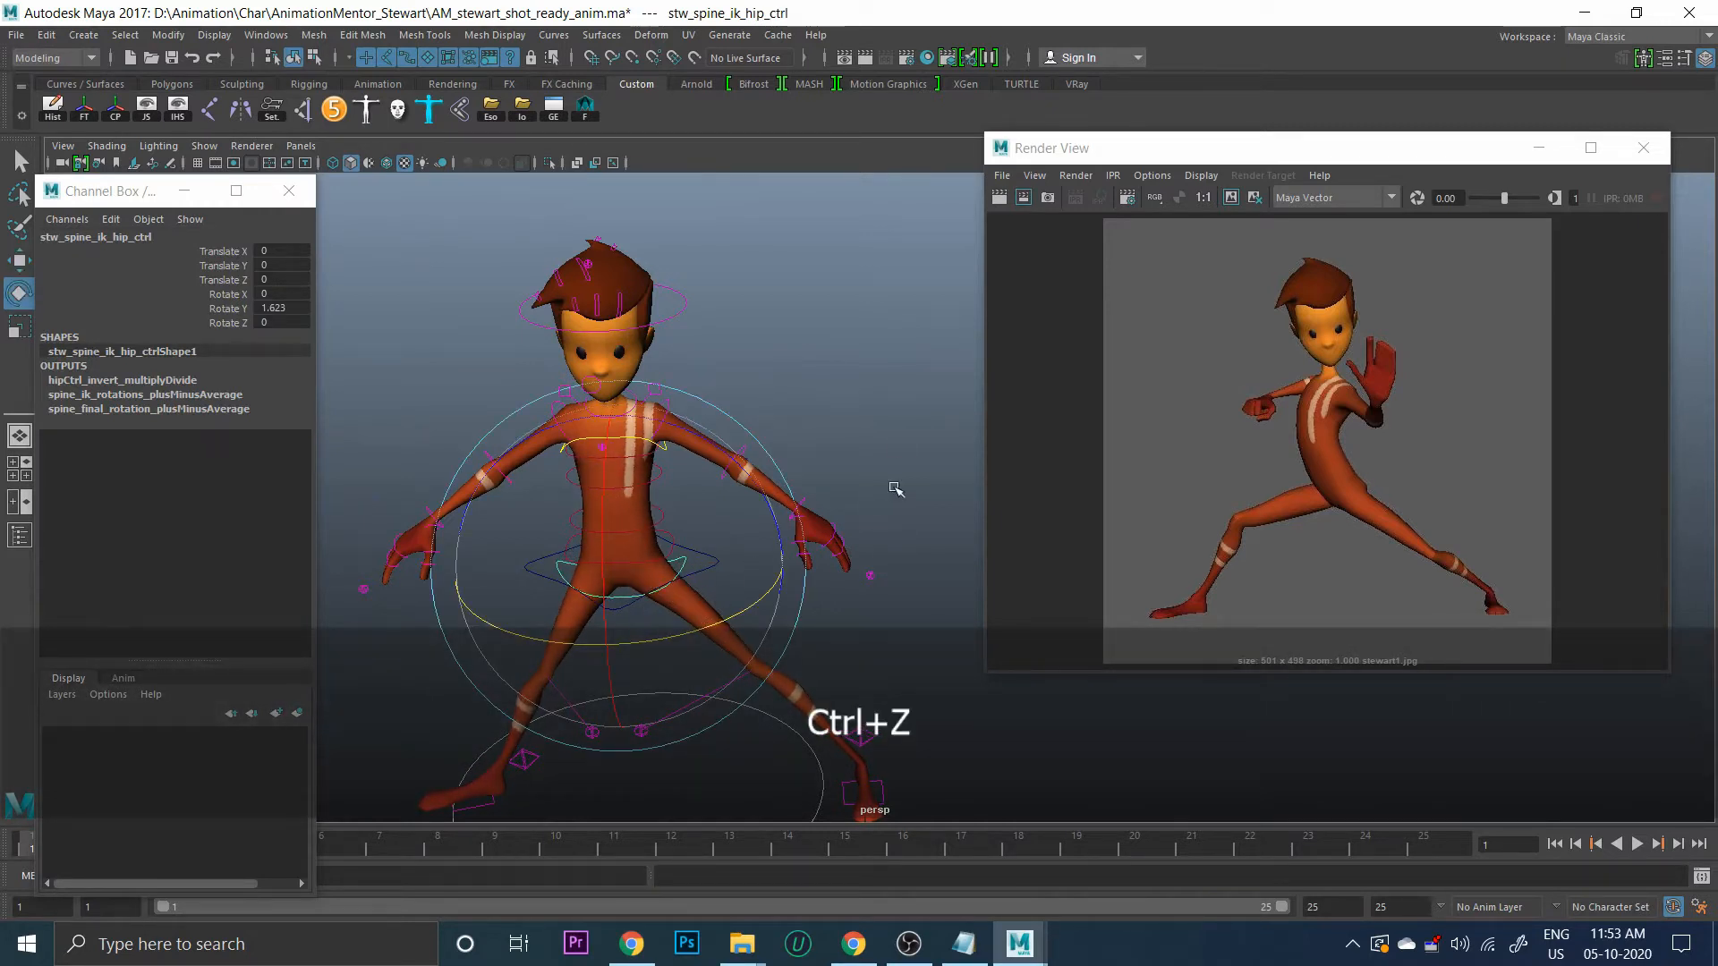
key(ctrl+z)
key(ctrl+z)
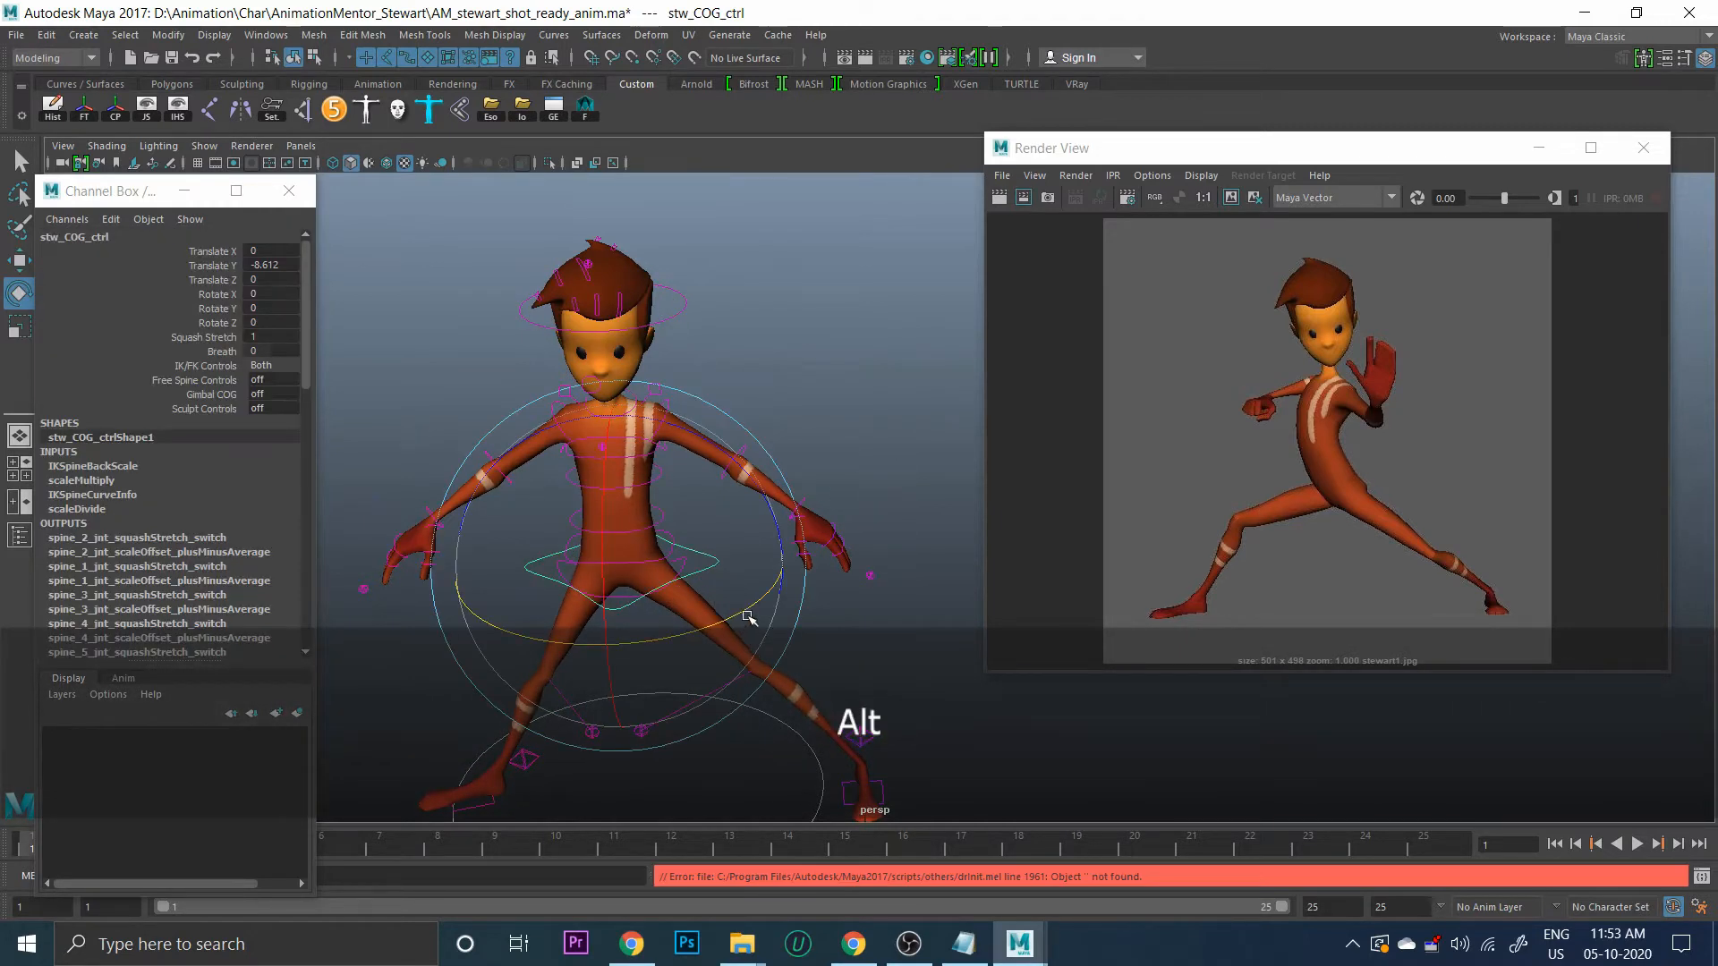
Turn the whole body sideways by rotating the COG control to a Rotate Y of about -87.6
drag(696, 557, 485, 570)
click(858, 371)
Bring the left foot in to a Translate X of about 51.9 and lower the COG control to a Translate Y of about -29.3
alt+drag(667, 619, 613, 587)
click(846, 631)
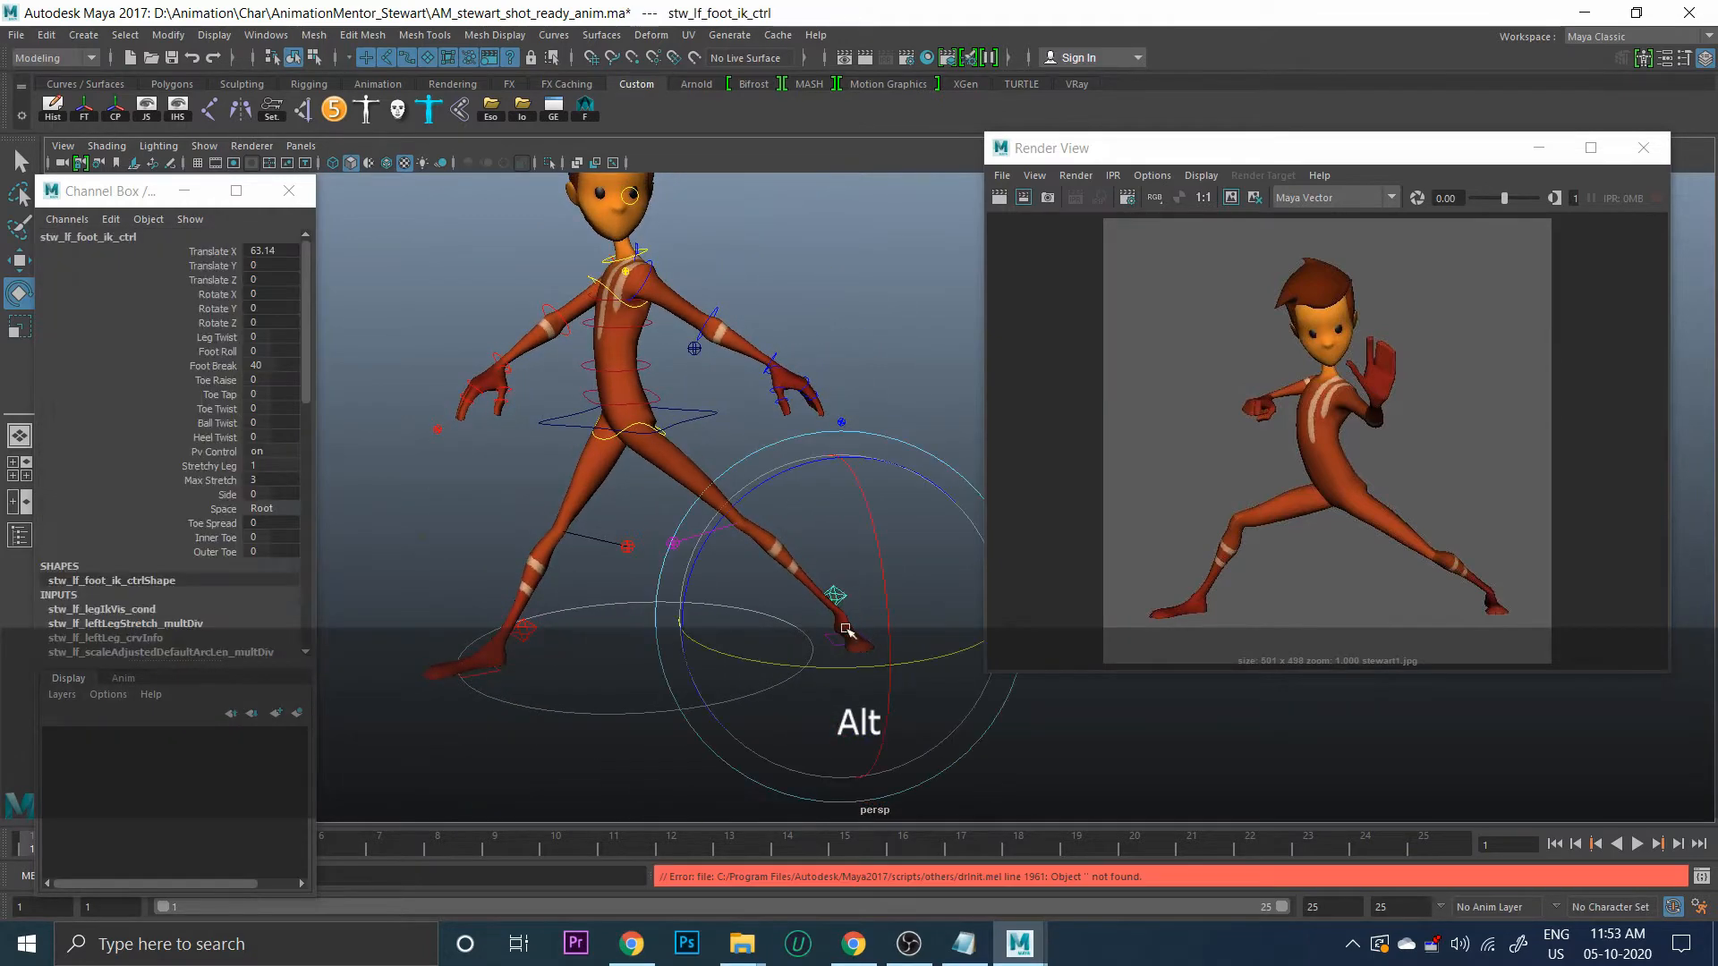
key(w)
alt+drag(738, 637, 883, 614)
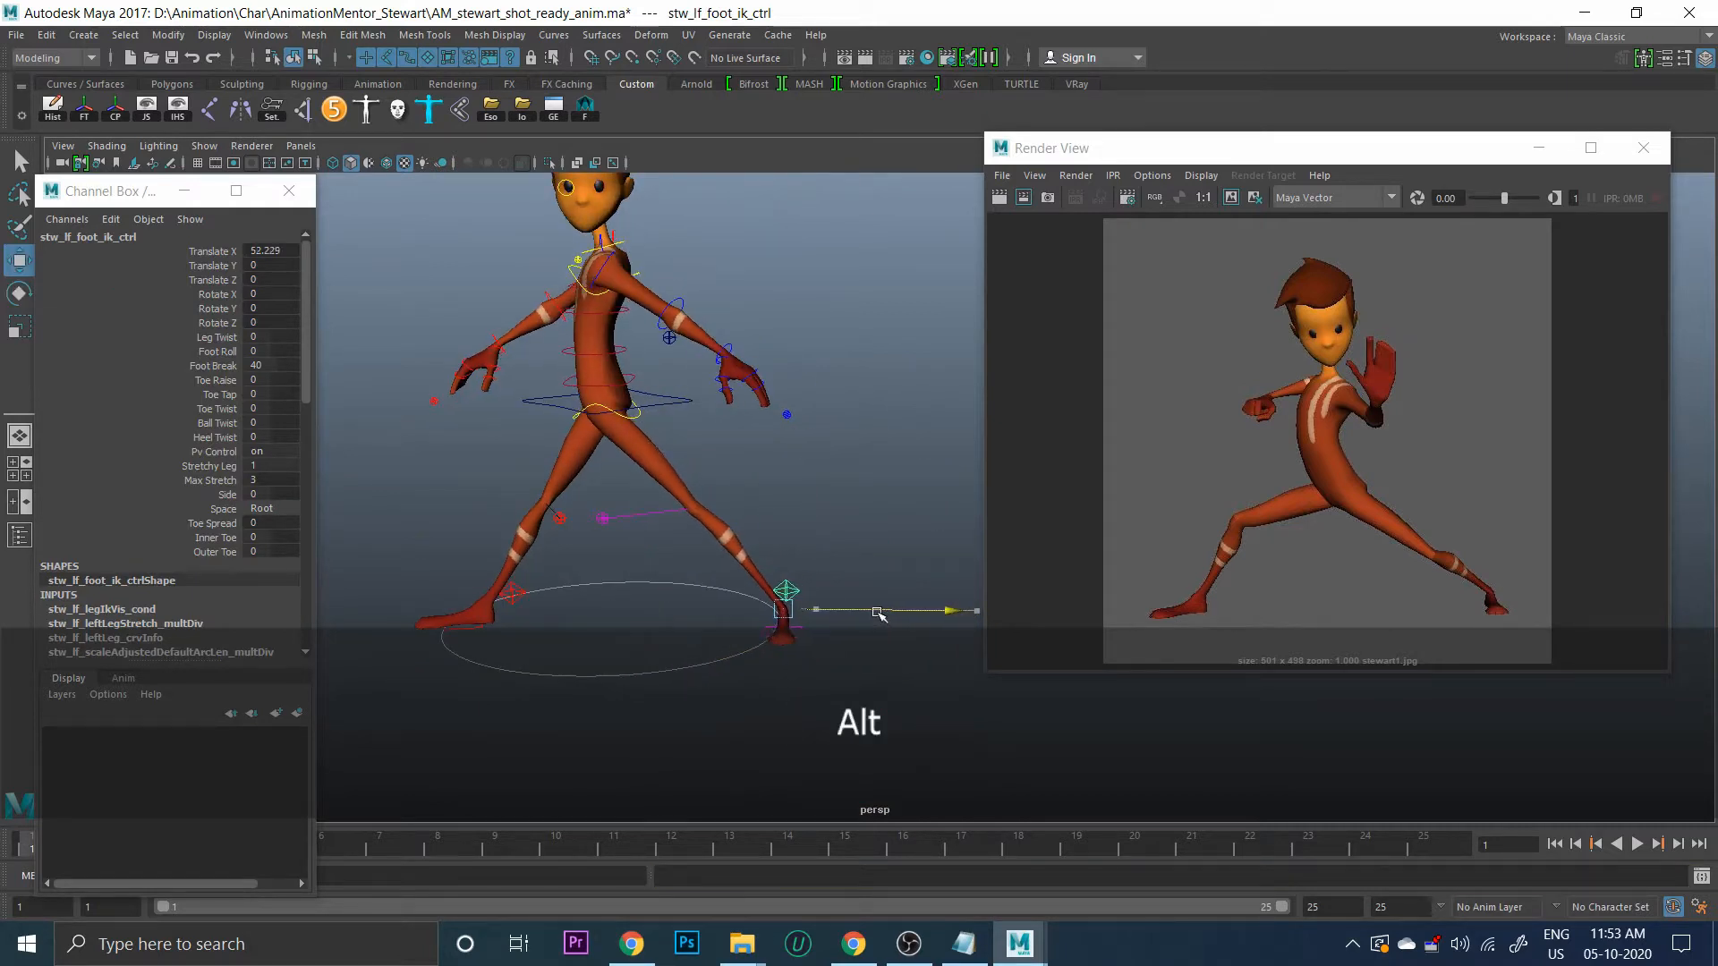
click(617, 351)
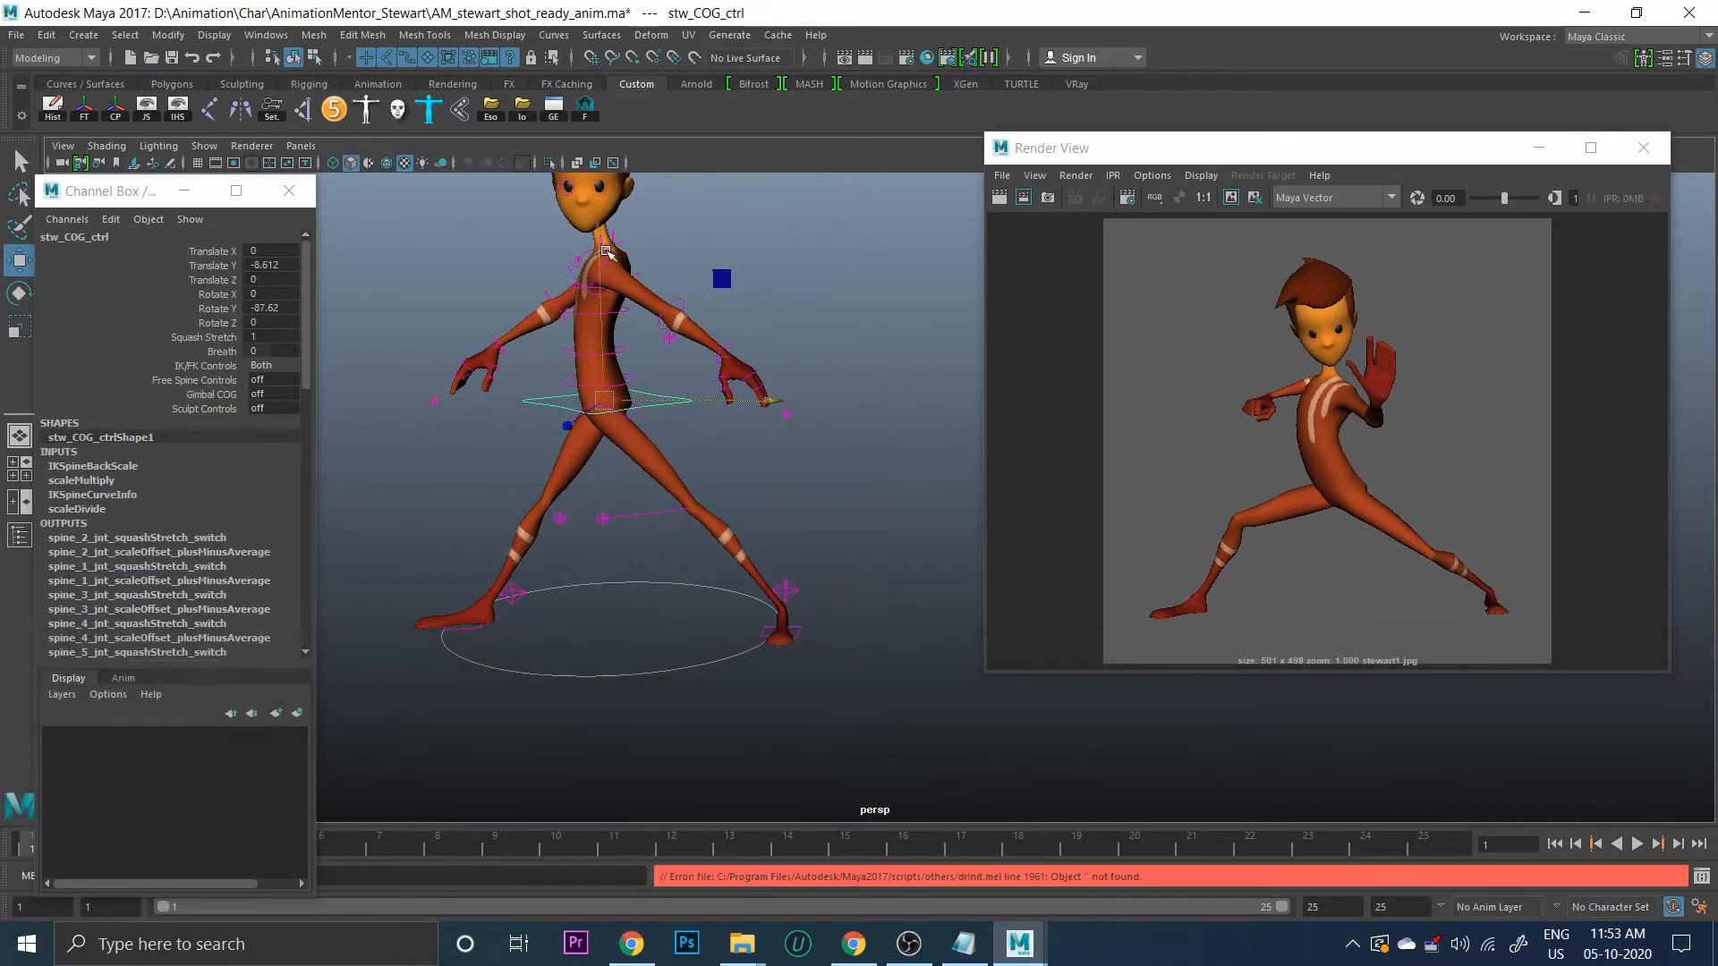
drag(607, 254, 603, 322)
Move the right knee pole vector control outward so the right knee points in the same direction as the right foot
alt+drag(672, 554, 617, 527)
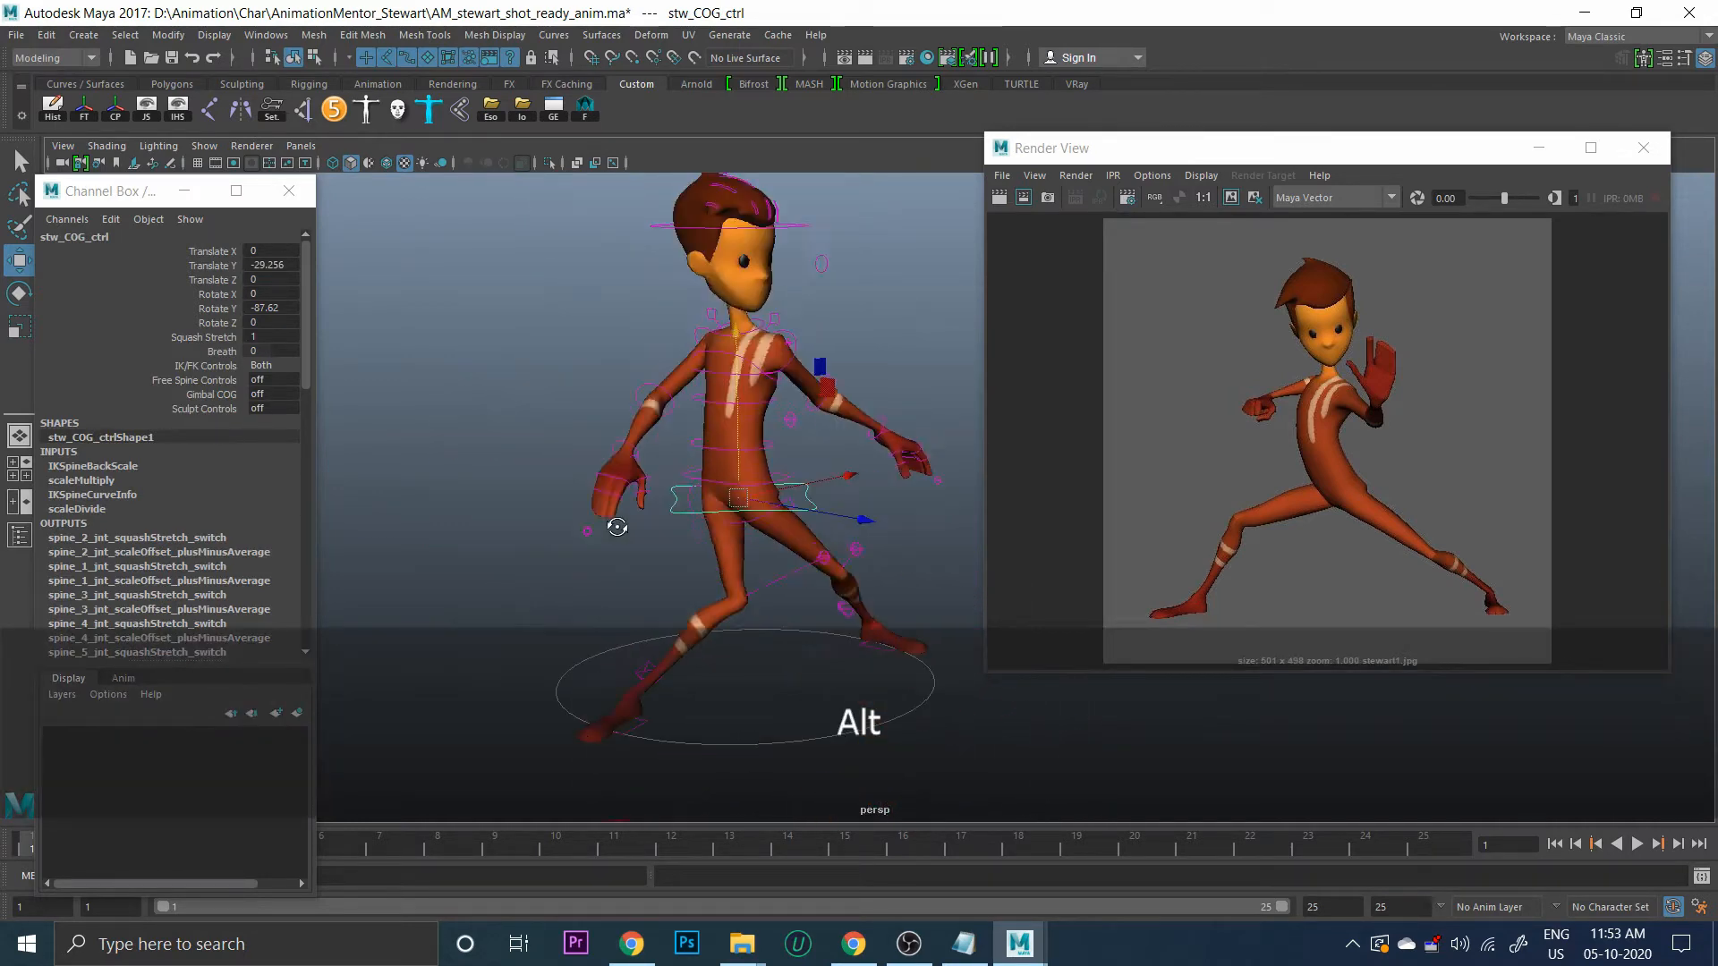
click(801, 540)
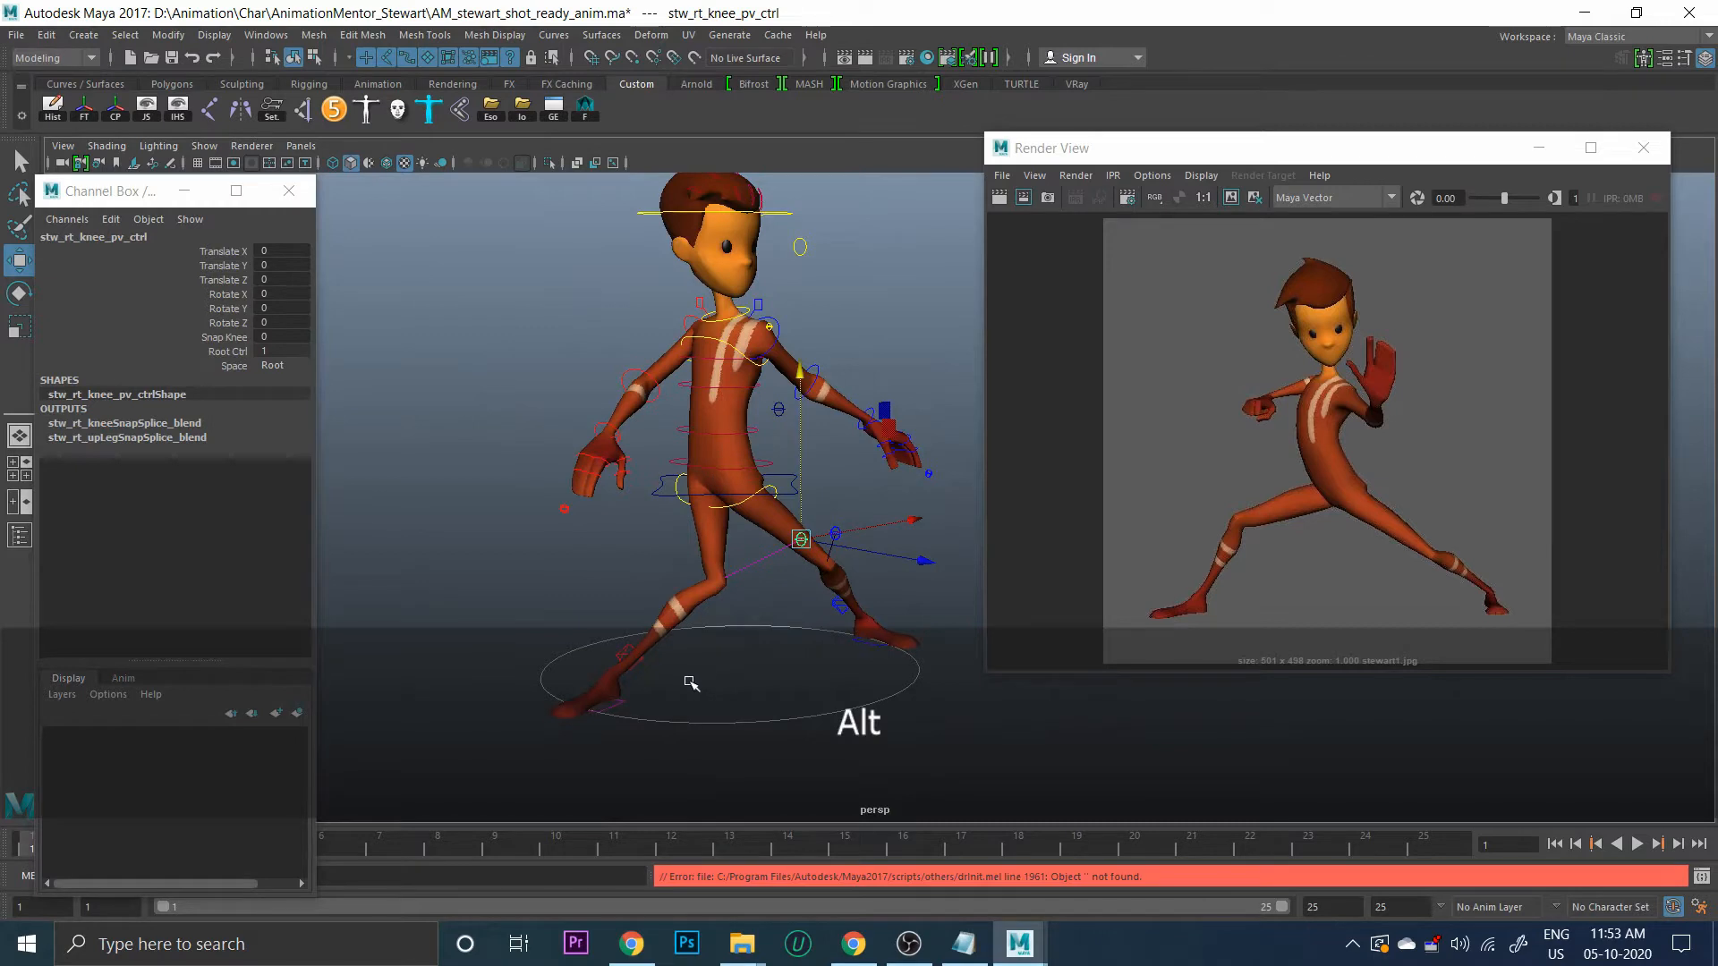
alt+drag(691, 683, 683, 690)
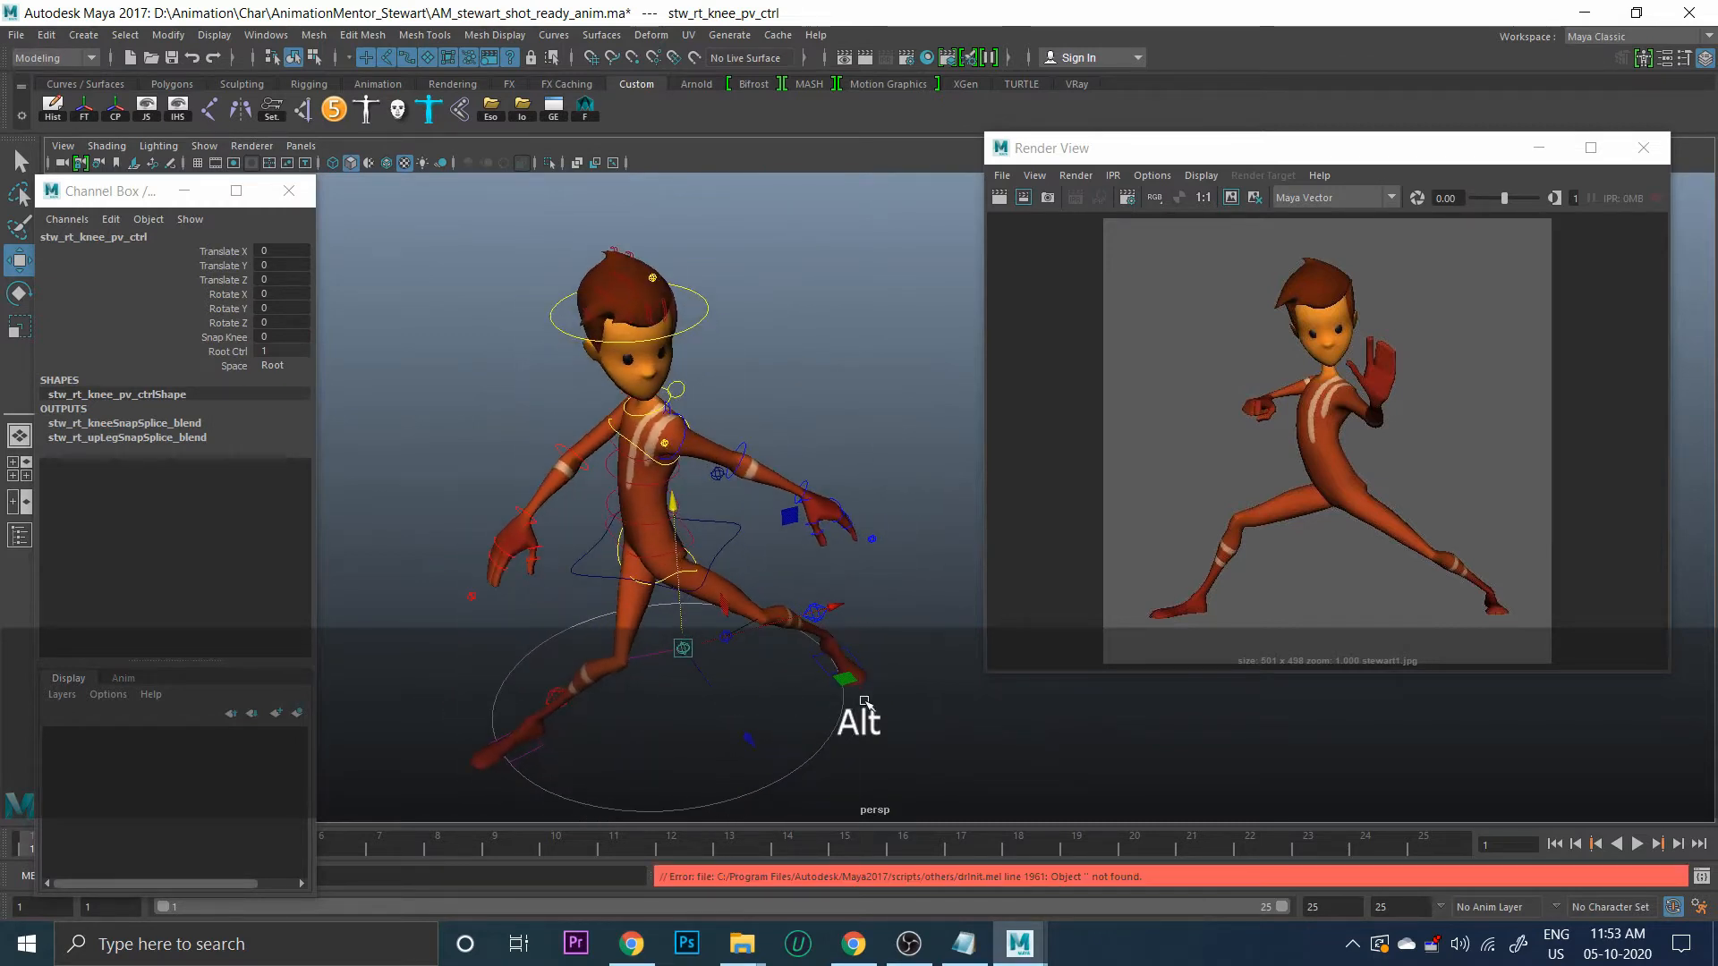
drag(841, 683, 583, 661)
Move the left knee pole vector control to a Translate X of about 31.3 and a Translate Z of about 35.3
alt+drag(799, 642, 604, 598)
click(603, 575)
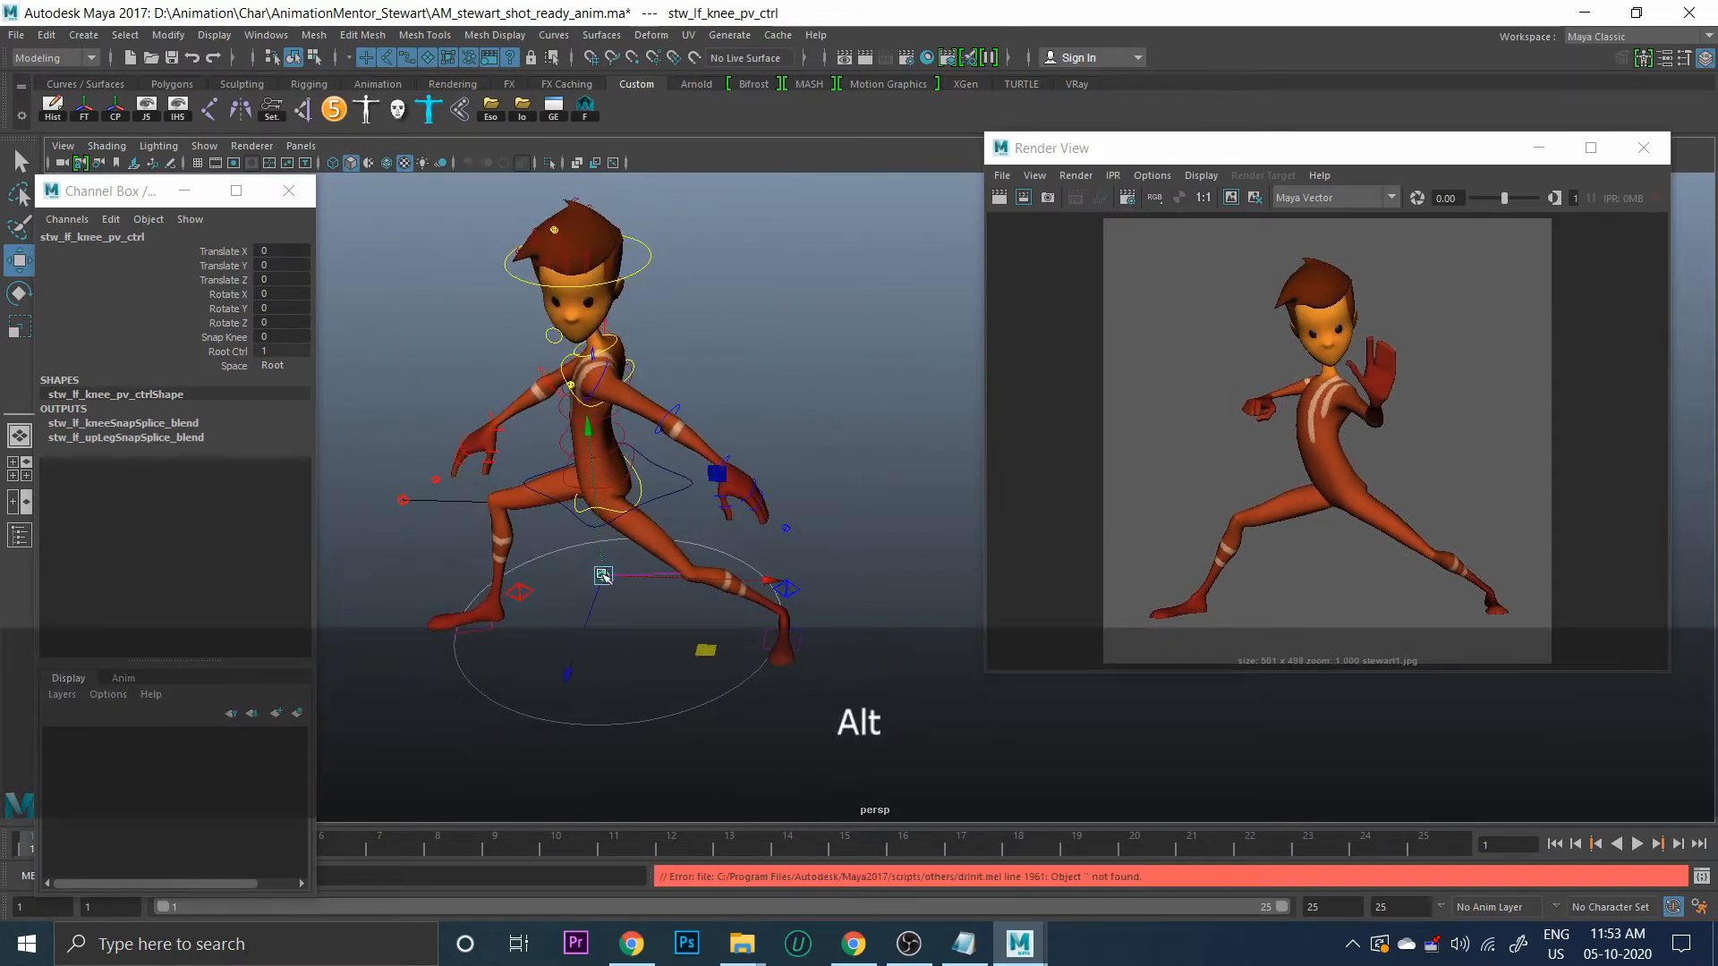
drag(706, 652, 665, 555)
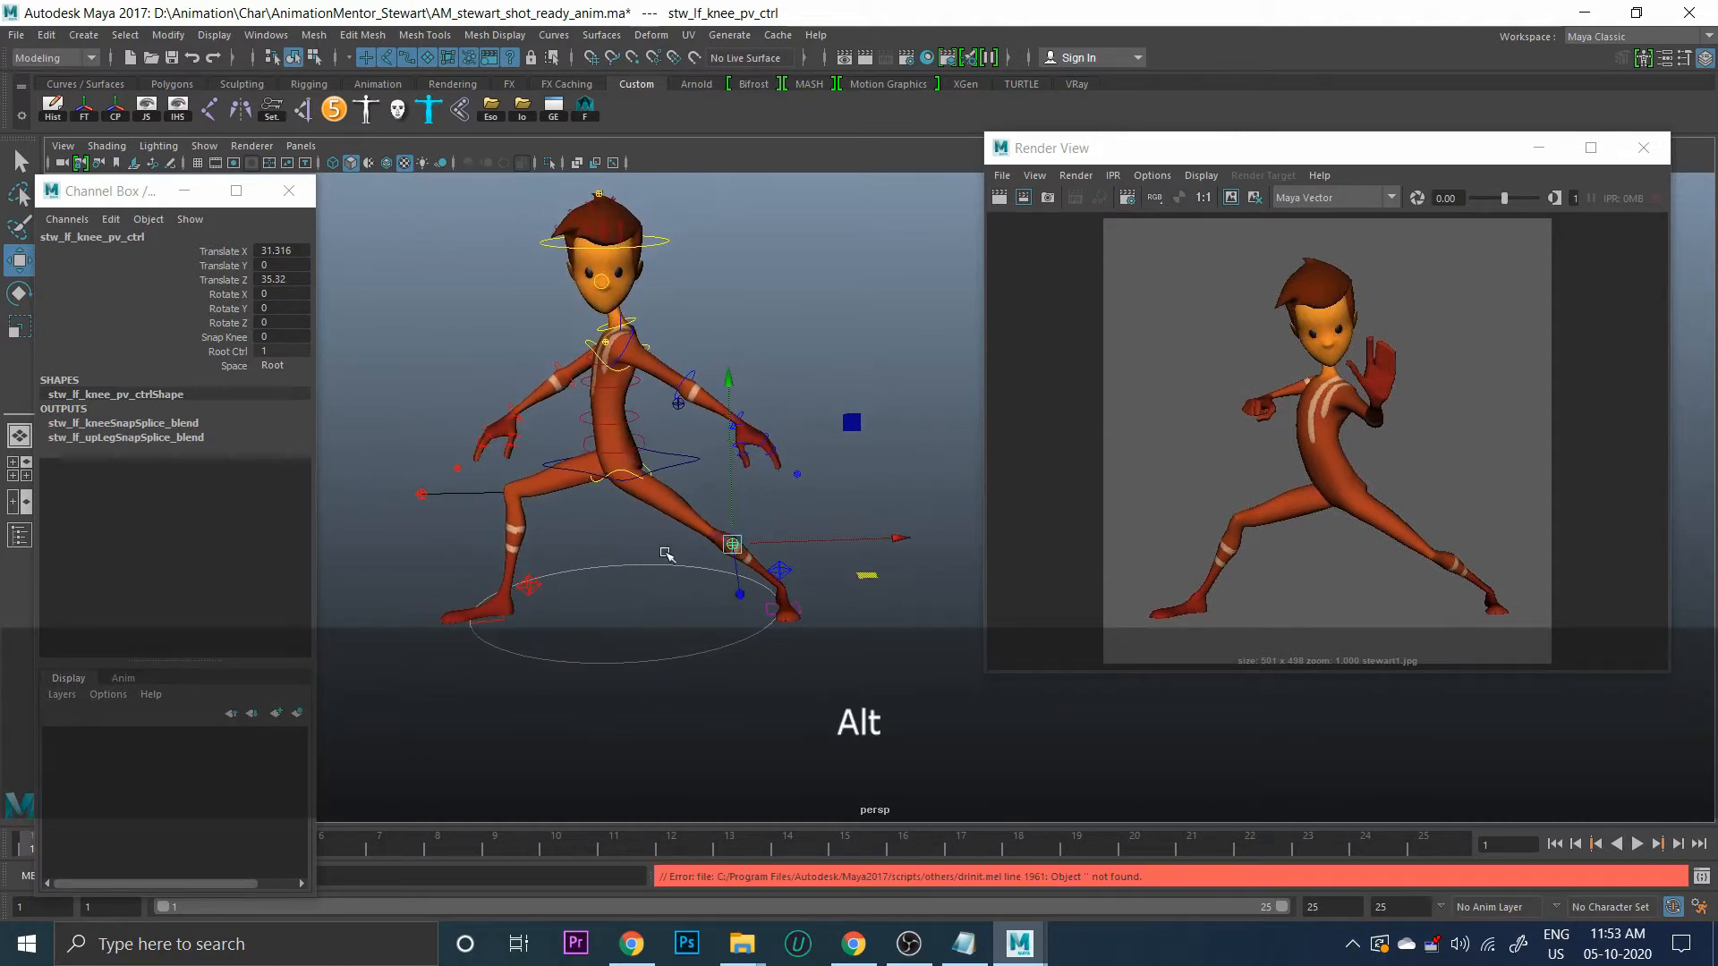
Rotate the spine IK hip control to about 2.3 in X, 39 in Y and -2.7 in Z
alt+drag(620, 498, 636, 510)
alt+right_drag(636, 510, 664, 579)
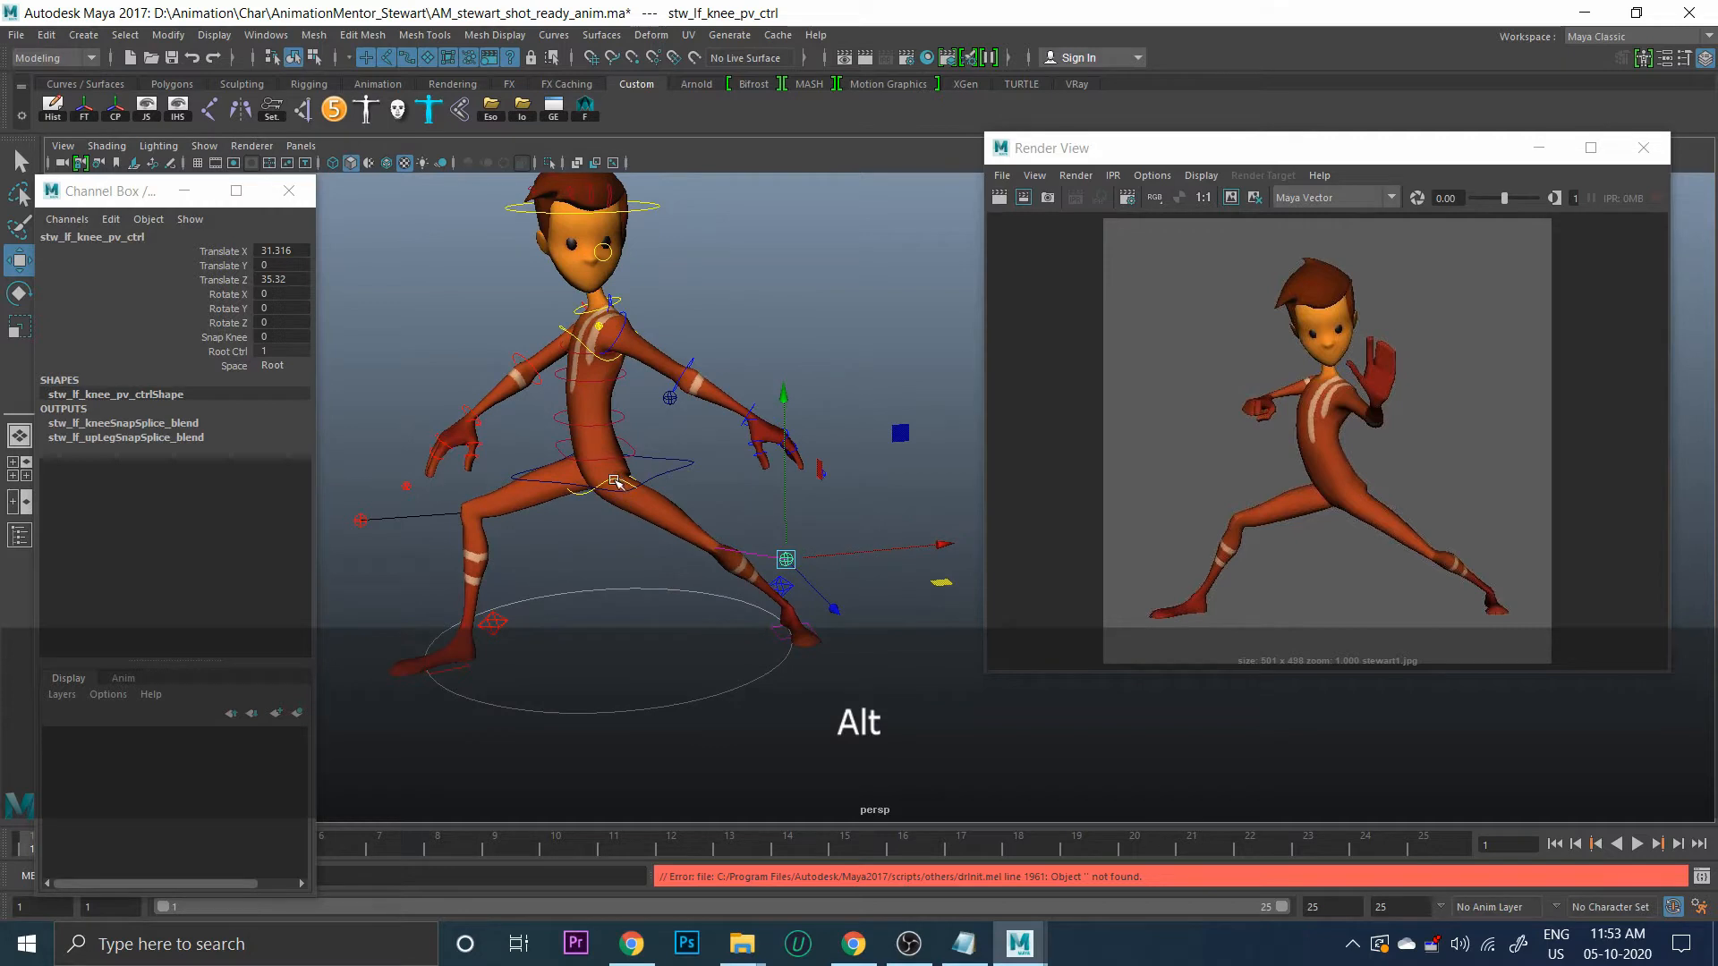
click(616, 481)
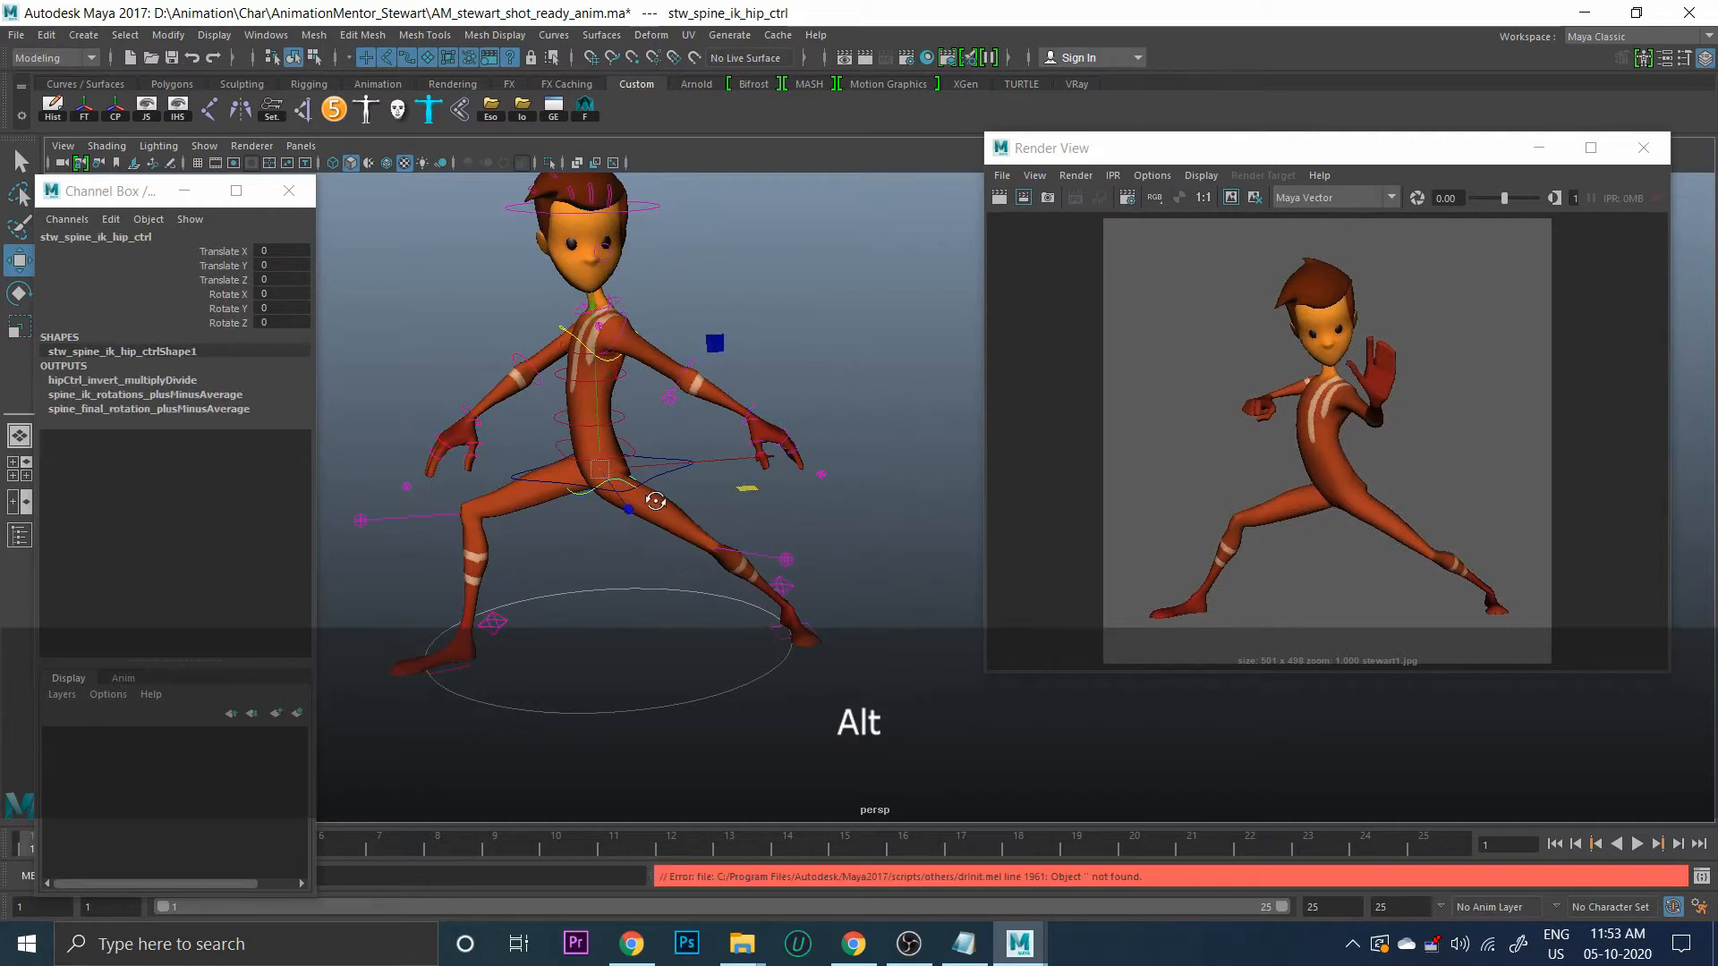
key(e)
alt+drag(656, 501, 613, 522)
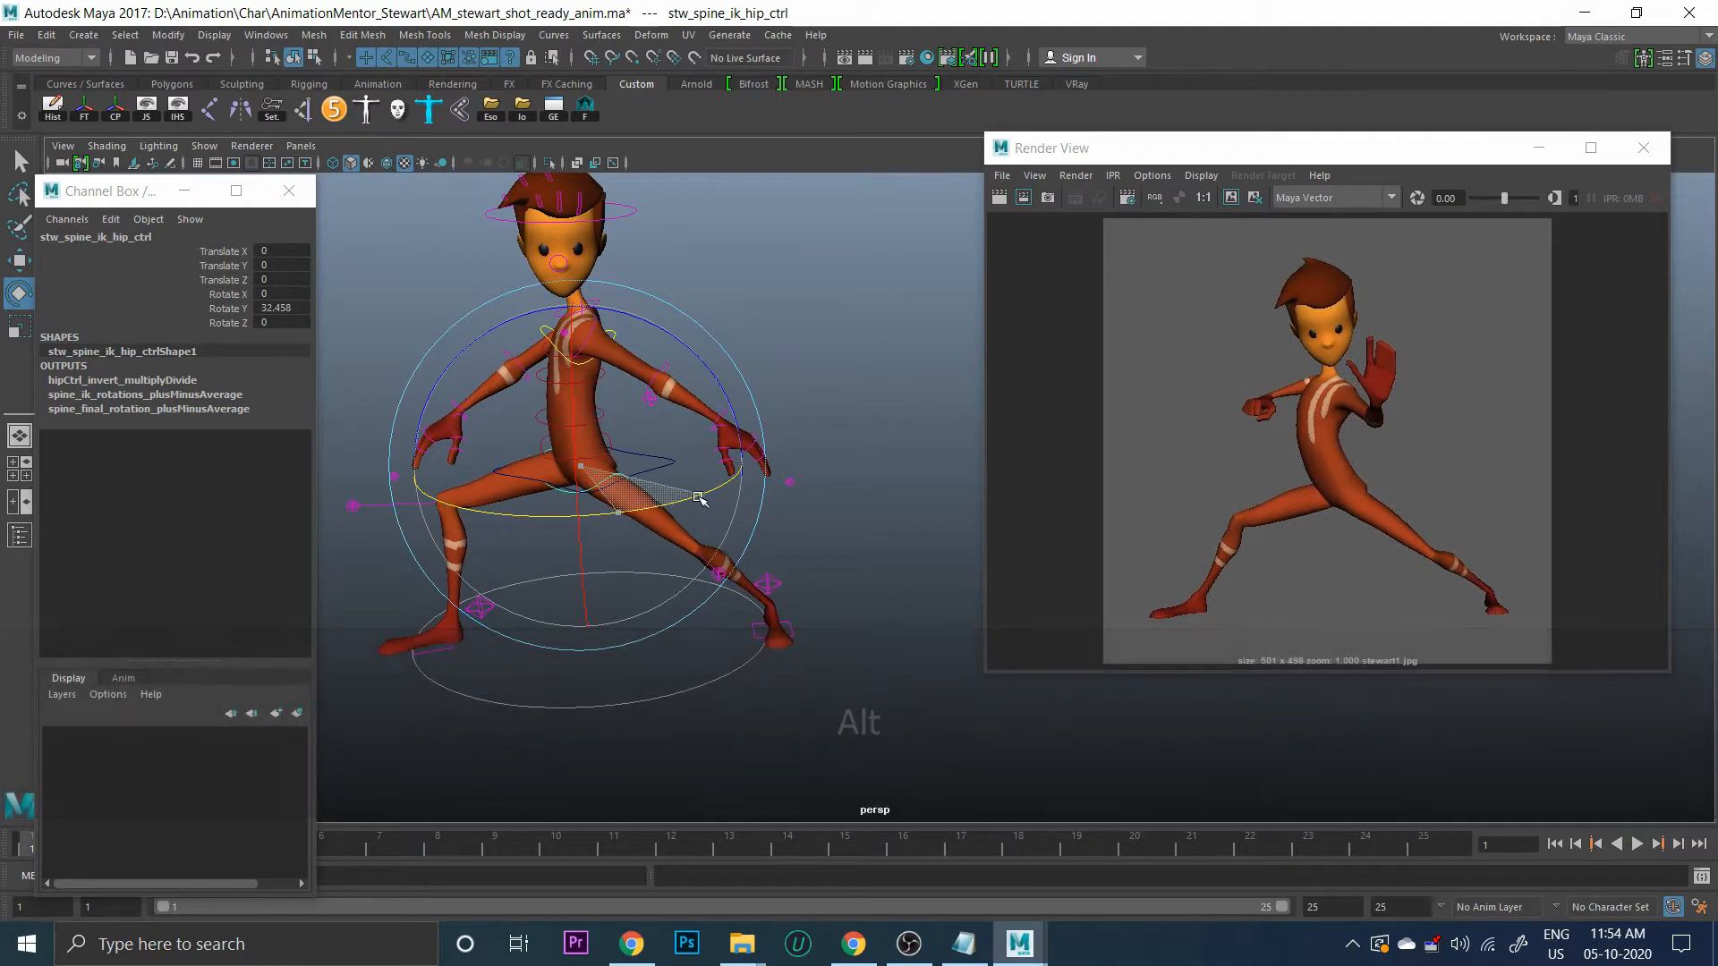
drag(712, 497, 712, 497)
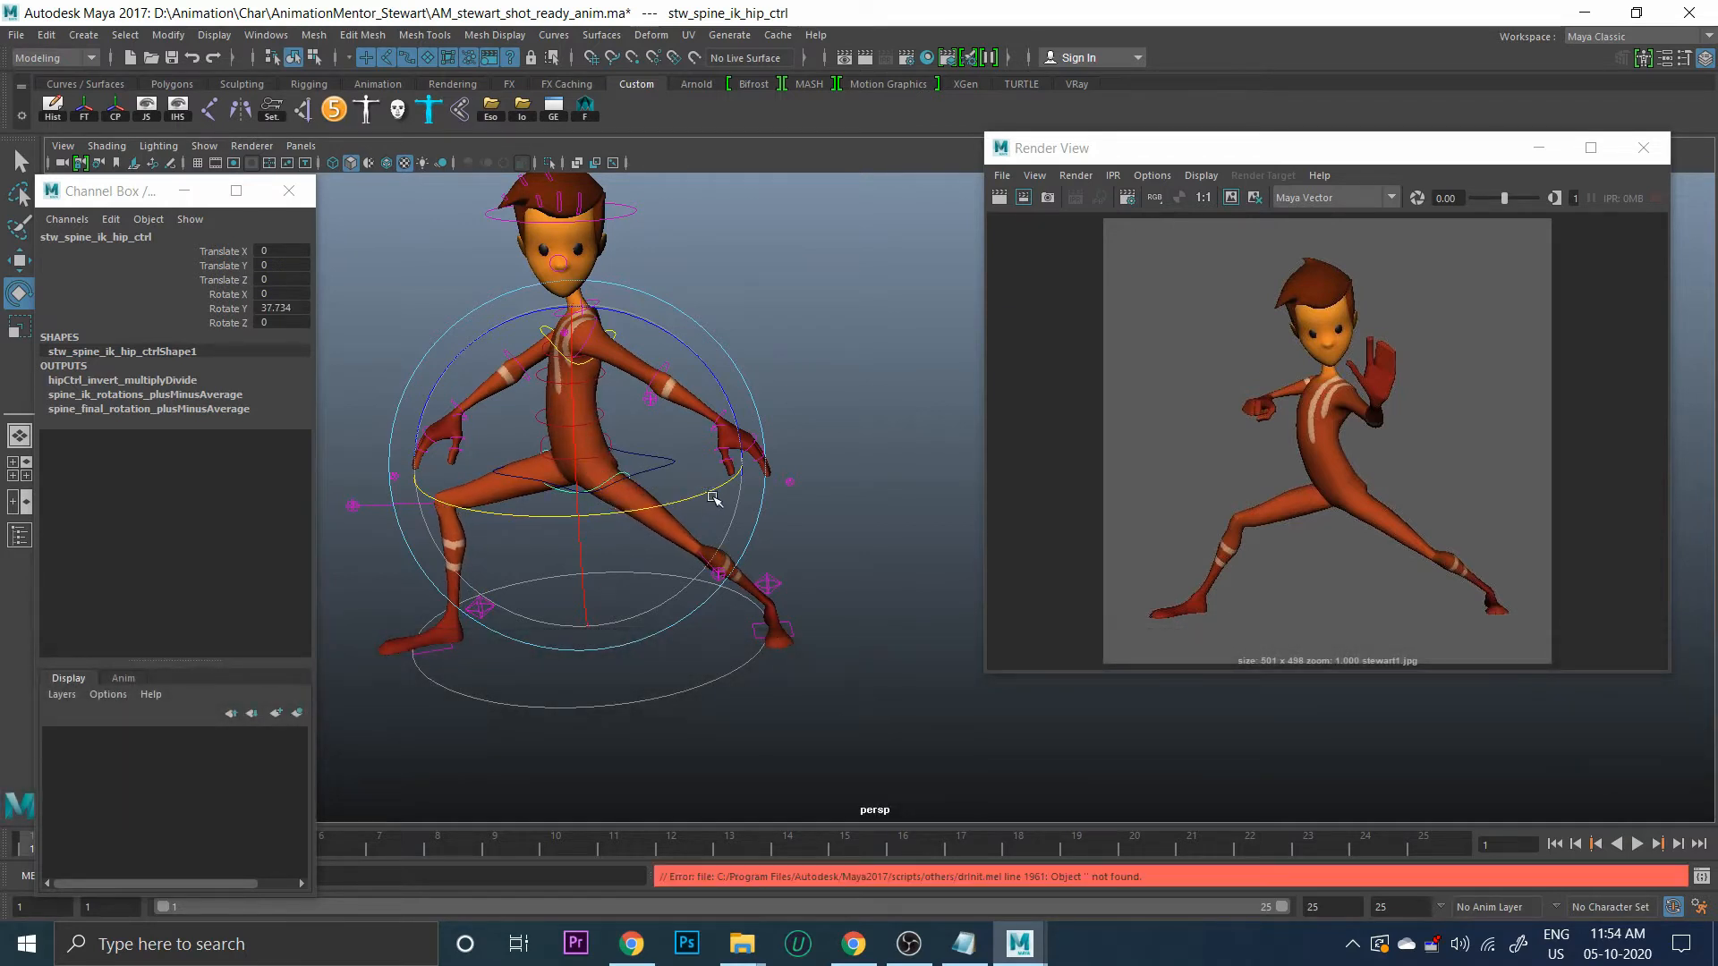
drag(571, 365, 584, 533)
drag(614, 389, 613, 391)
alt+drag(671, 470, 641, 480)
alt+middle_drag(644, 458, 624, 486)
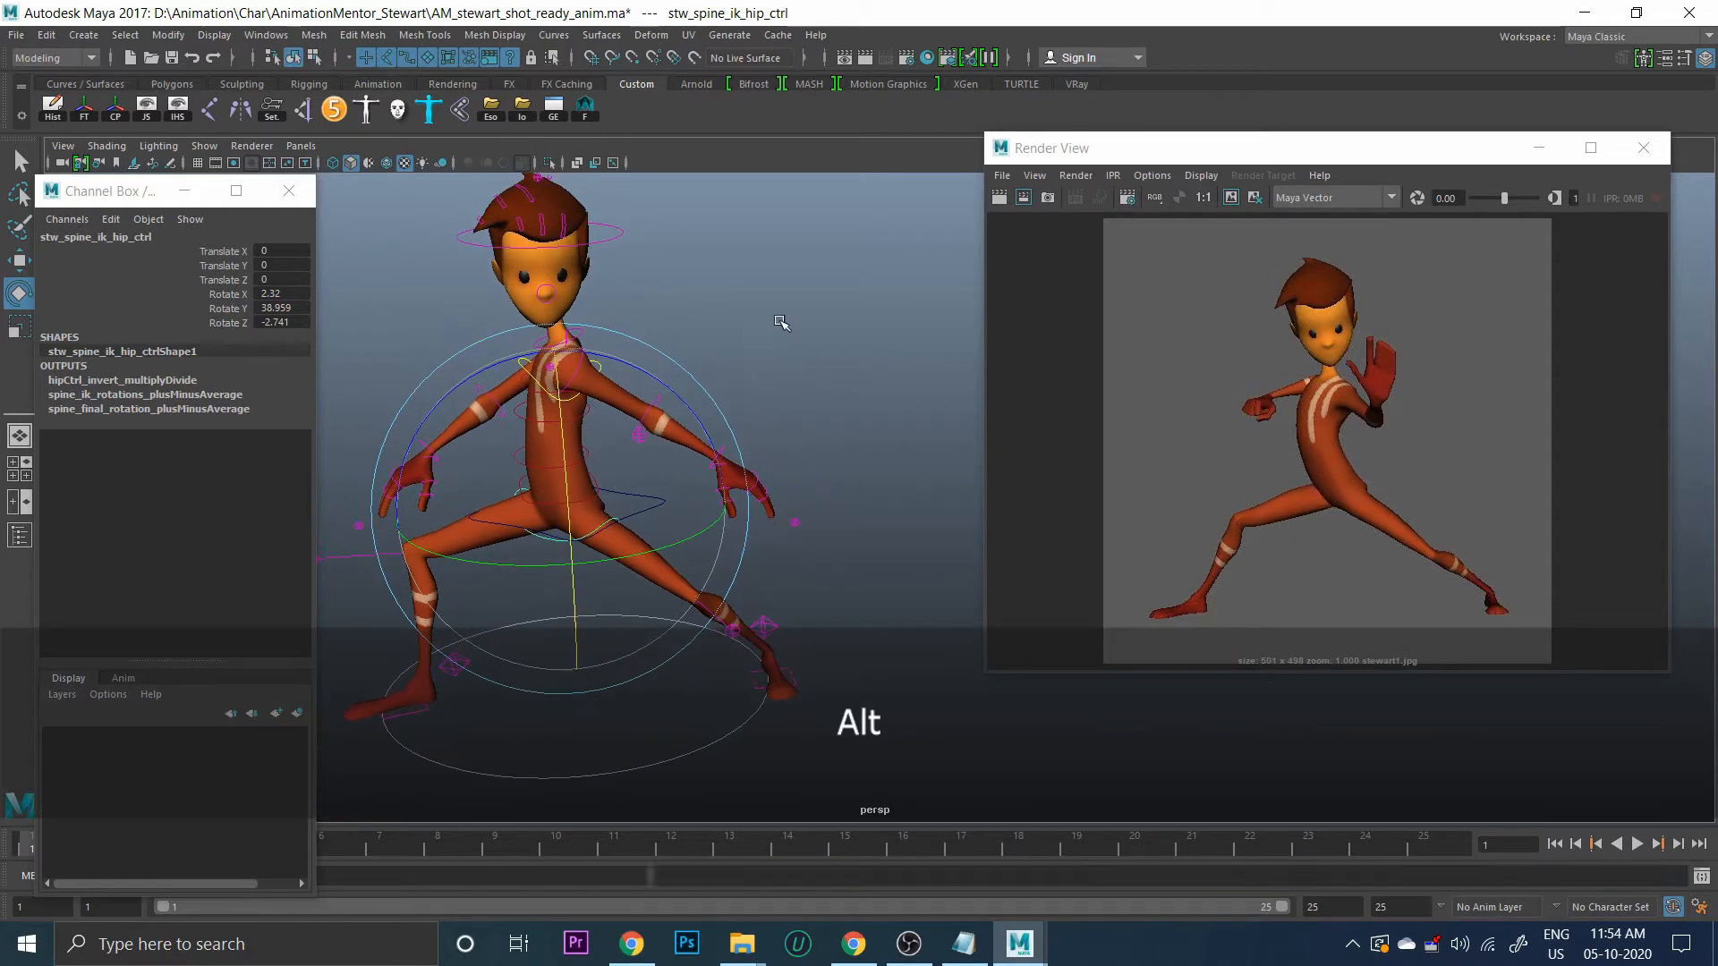
click(781, 322)
Move the left foot IK control farther out to a Translate X of about 60.9 to stretch the back leg
alt+drag(628, 411, 651, 483)
alt+middle_drag(651, 483, 640, 475)
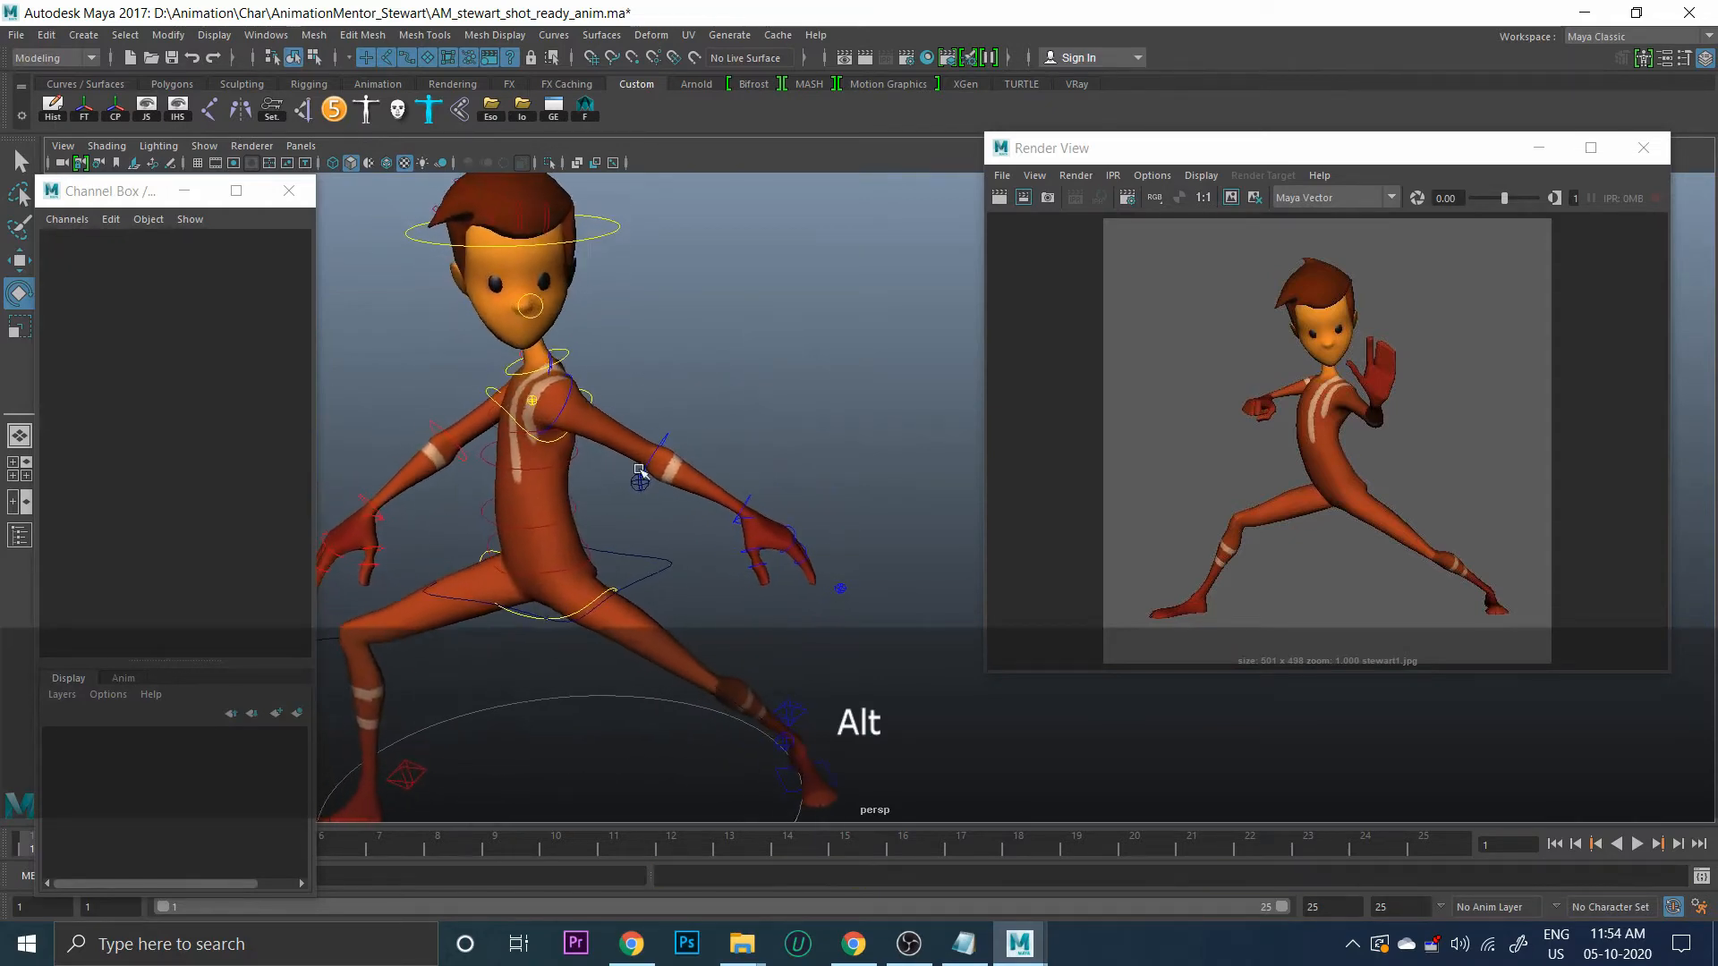
alt+drag(640, 475, 611, 399)
alt+middle_drag(581, 453, 622, 429)
alt+drag(623, 430, 537, 501)
click(748, 586)
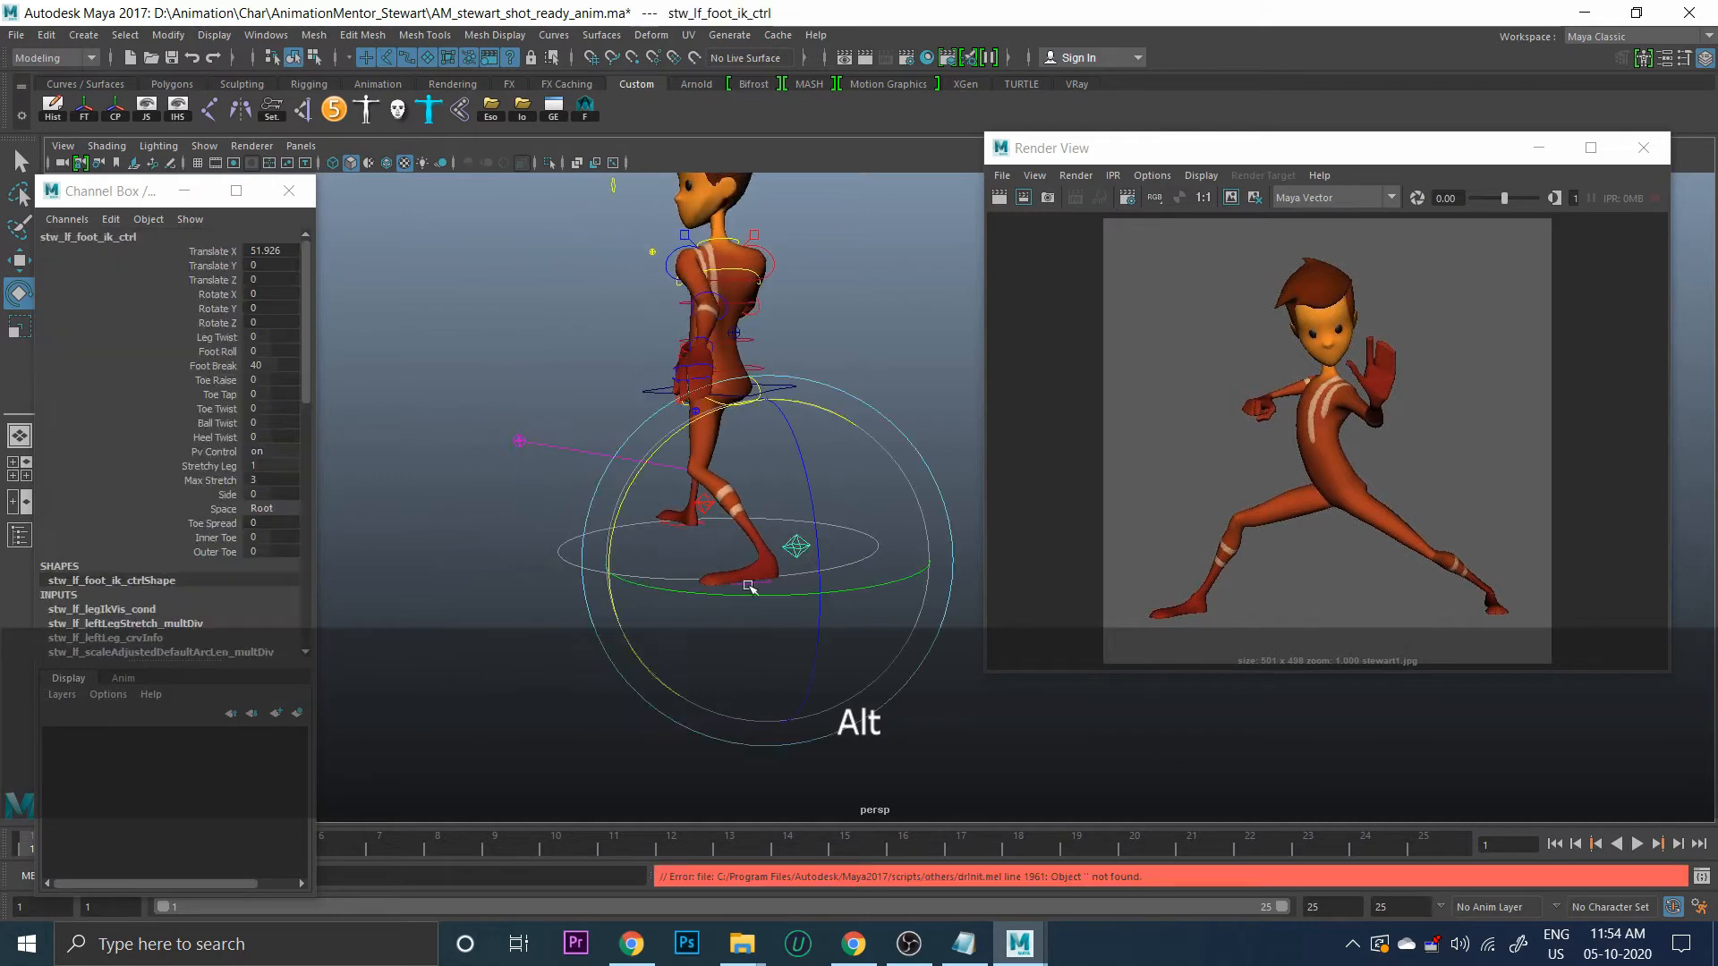
alt+drag(877, 629, 602, 579)
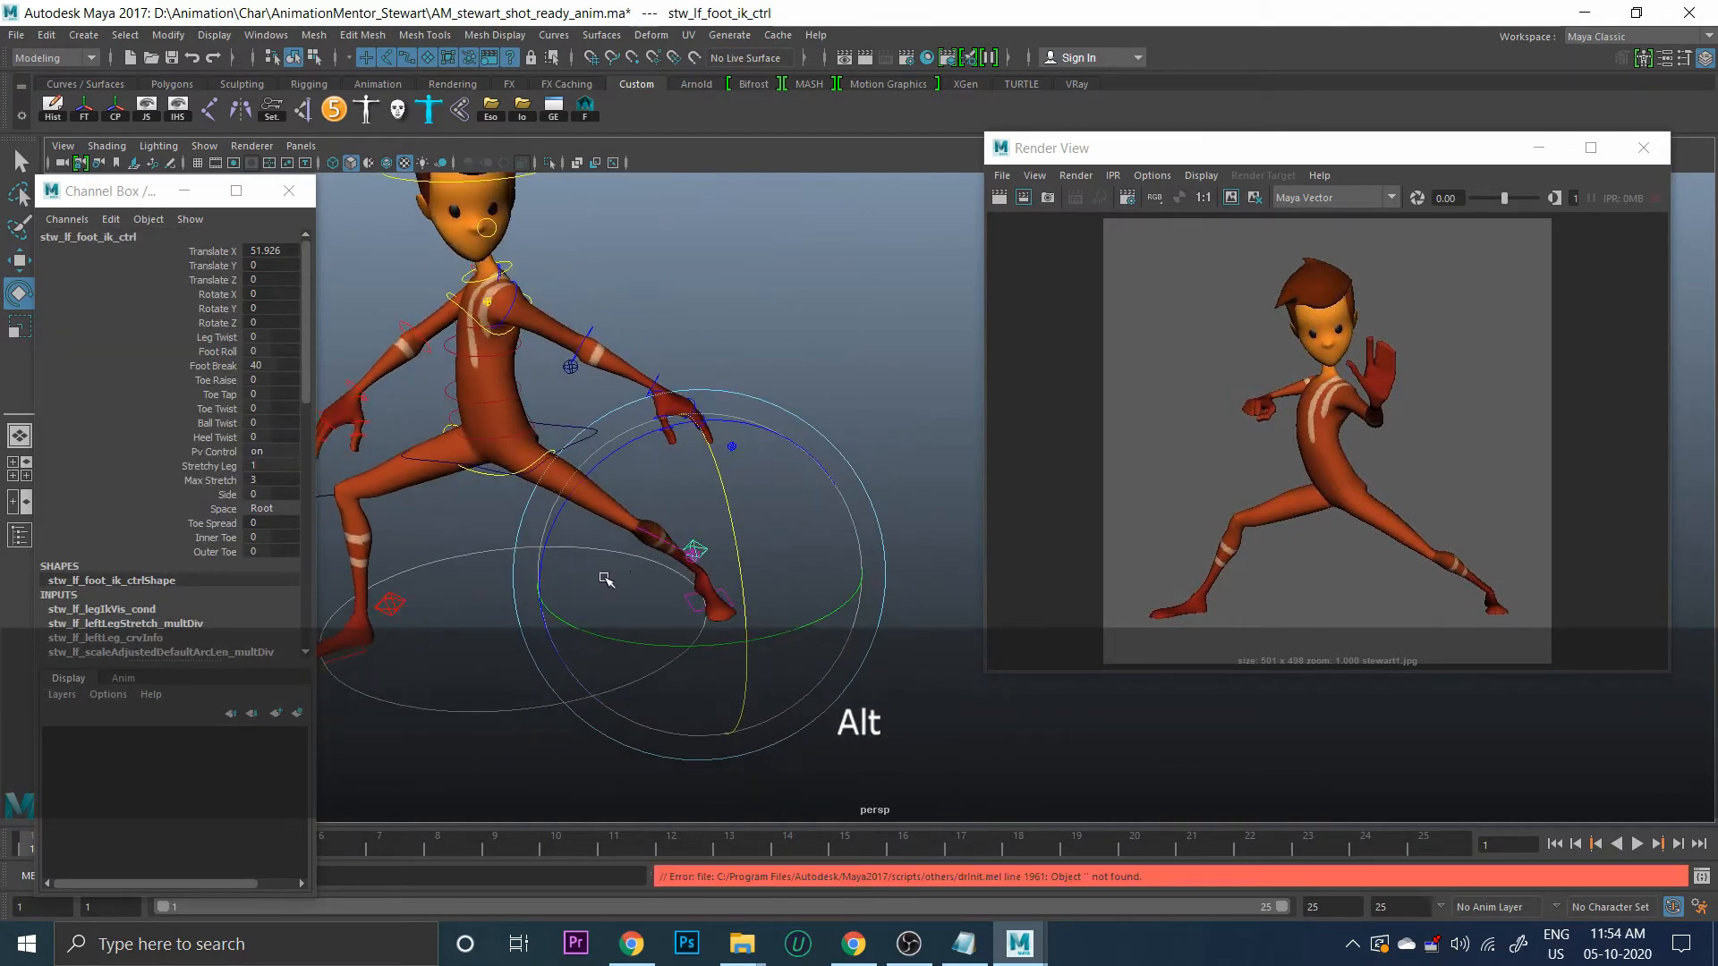
key(w)
drag(696, 555, 801, 575)
Position the right knee pole vector control at a Translate X of about -64.1 and a Translate Z of about -42.6
alt+drag(587, 556, 625, 508)
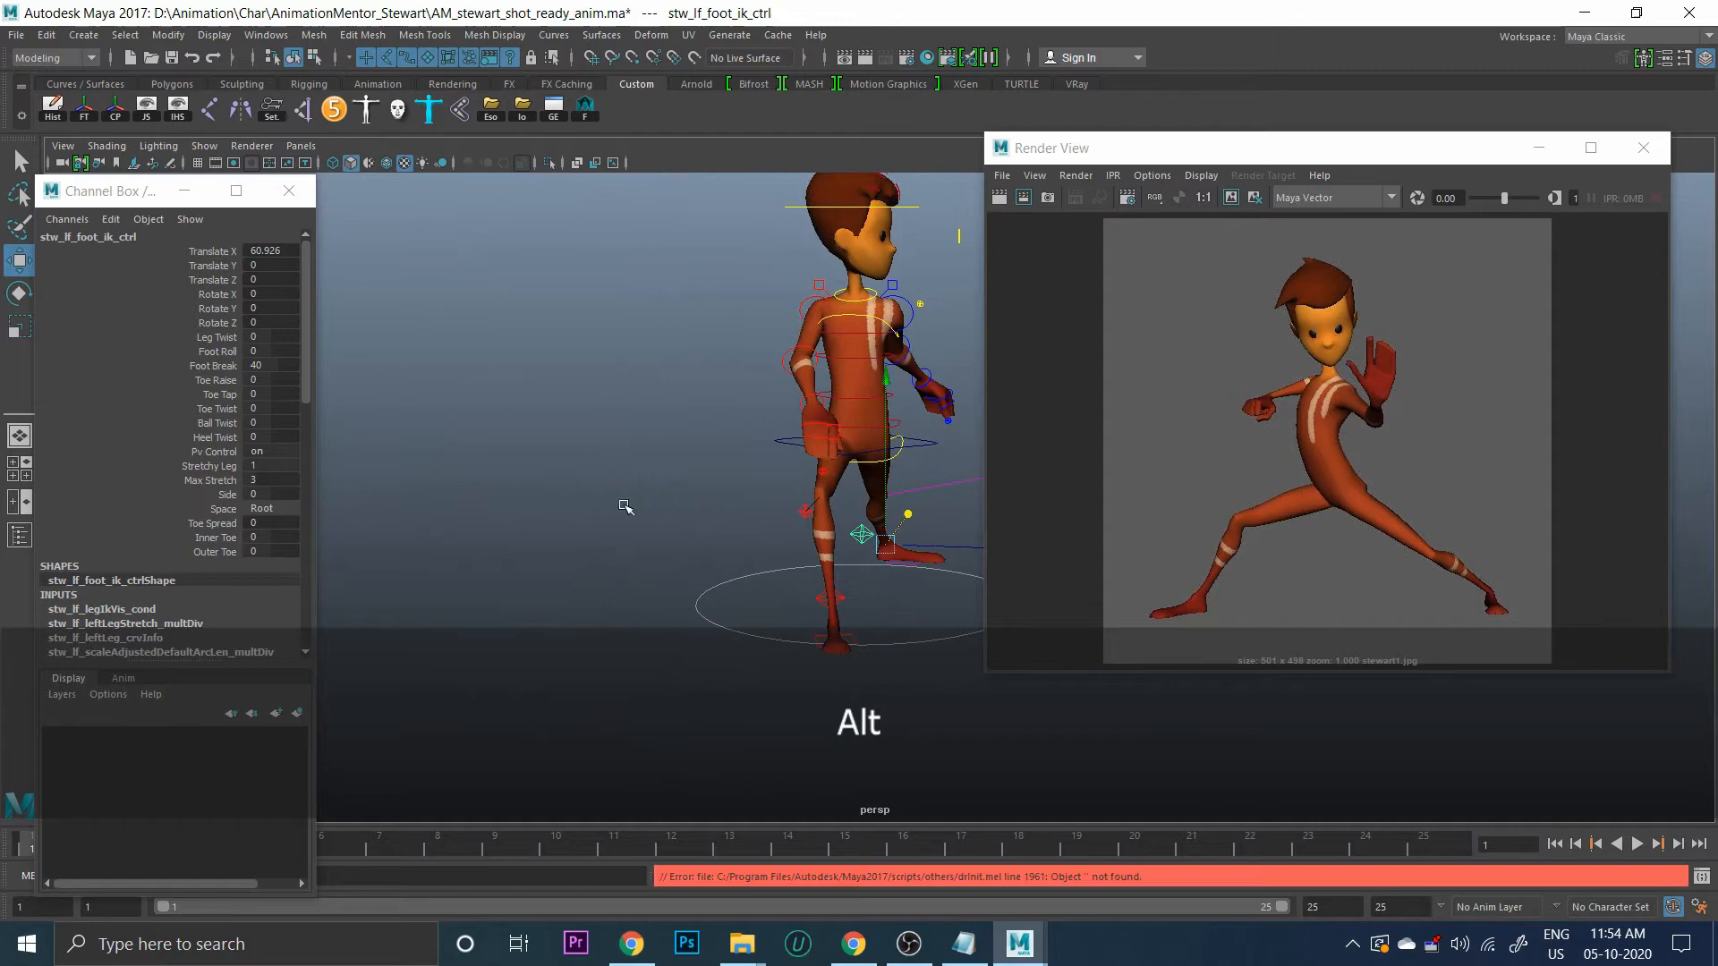
click(800, 512)
alt+drag(801, 512, 847, 480)
alt+drag(846, 480, 644, 516)
alt+middle_drag(644, 516, 659, 543)
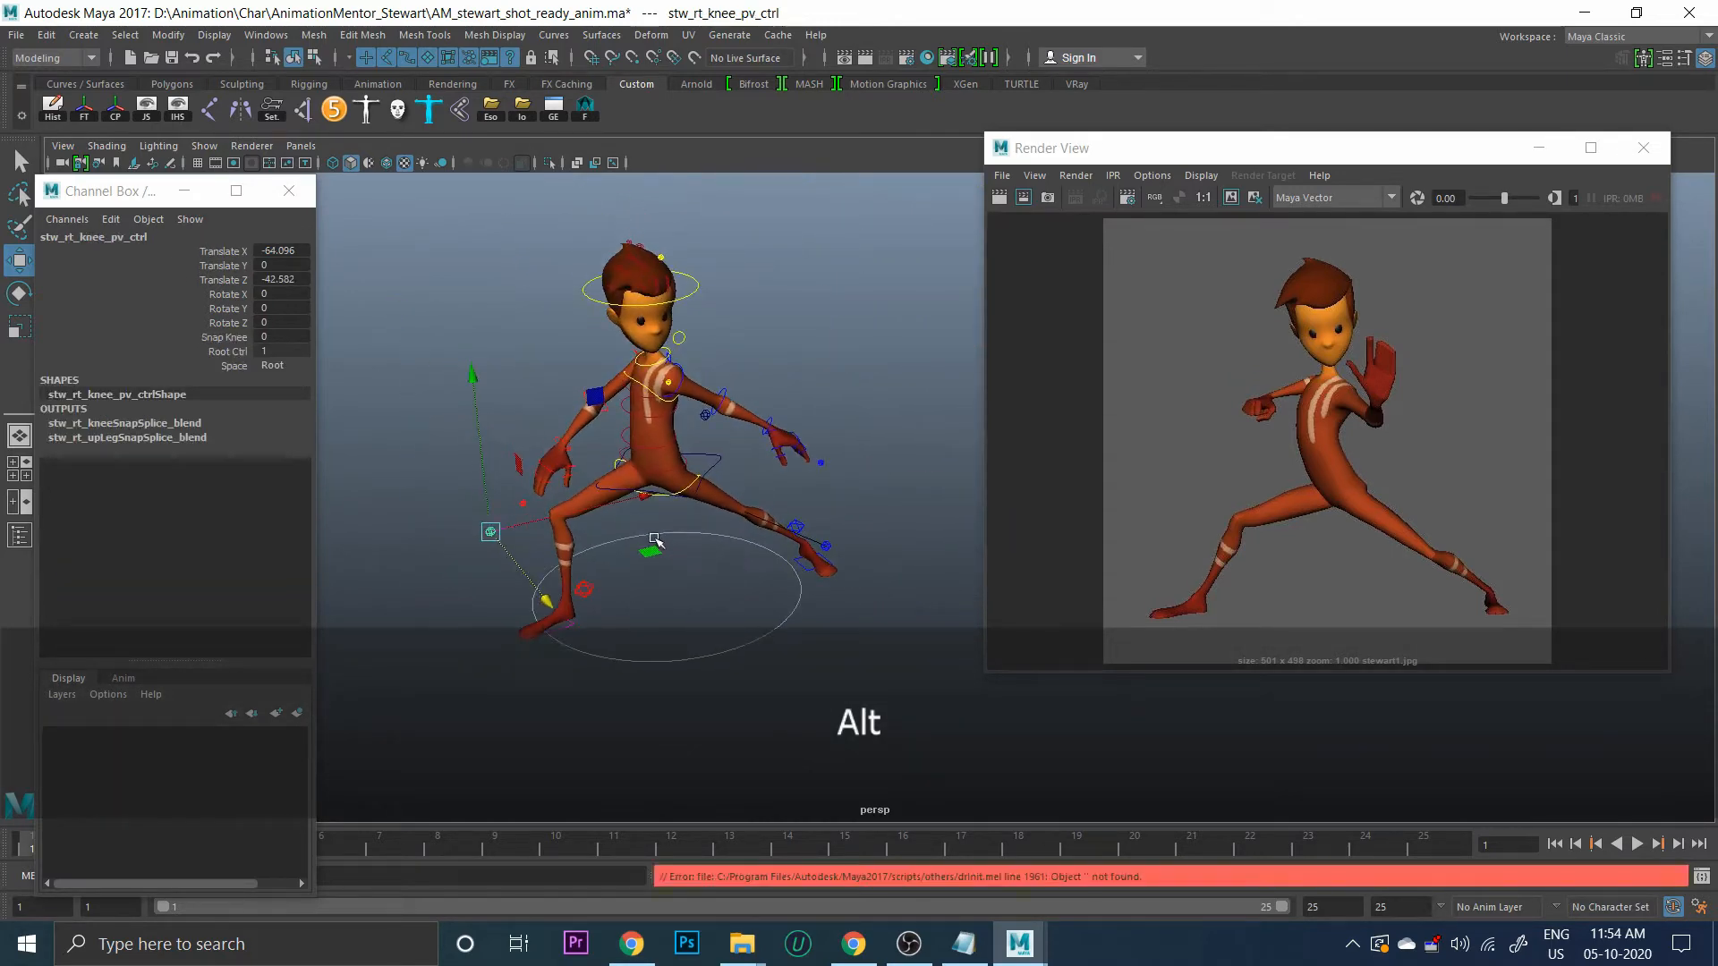
alt+right_drag(659, 543, 716, 551)
alt+middle_drag(717, 551, 782, 631)
alt+right_drag(783, 631, 769, 656)
alt+drag(769, 656, 686, 587)
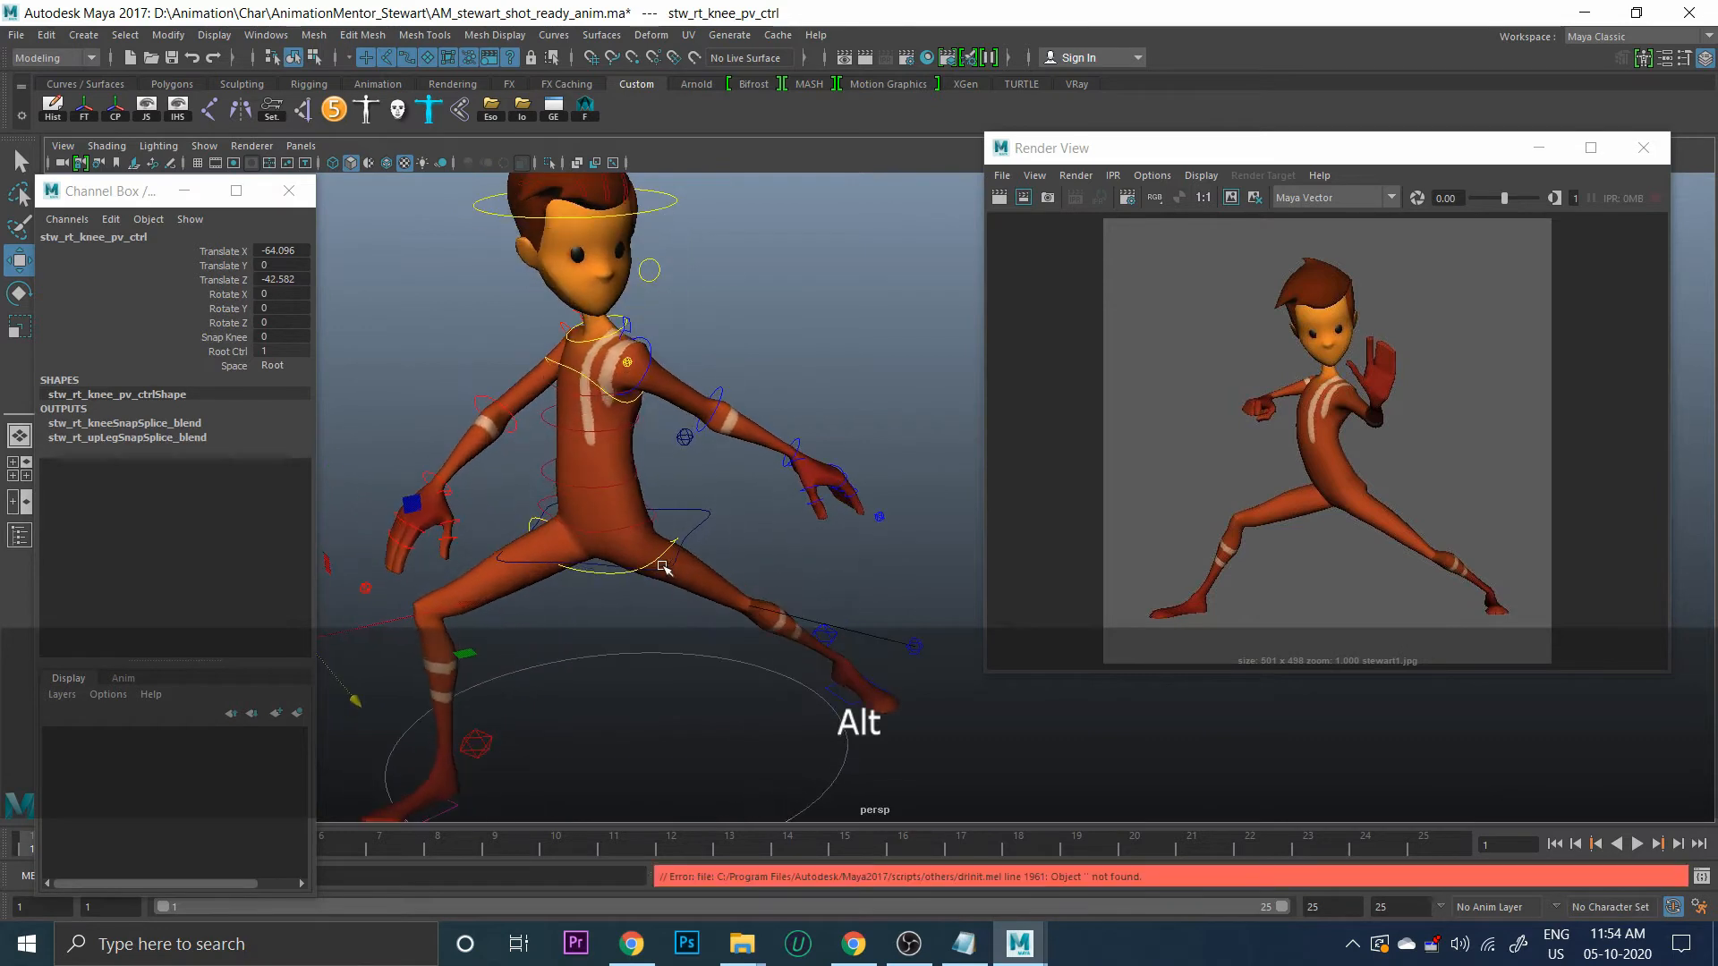
Rotate the spine IK hip control to about 3.9 in X, 38.8 in Y and -4.6 in Z
click(662, 557)
key(e)
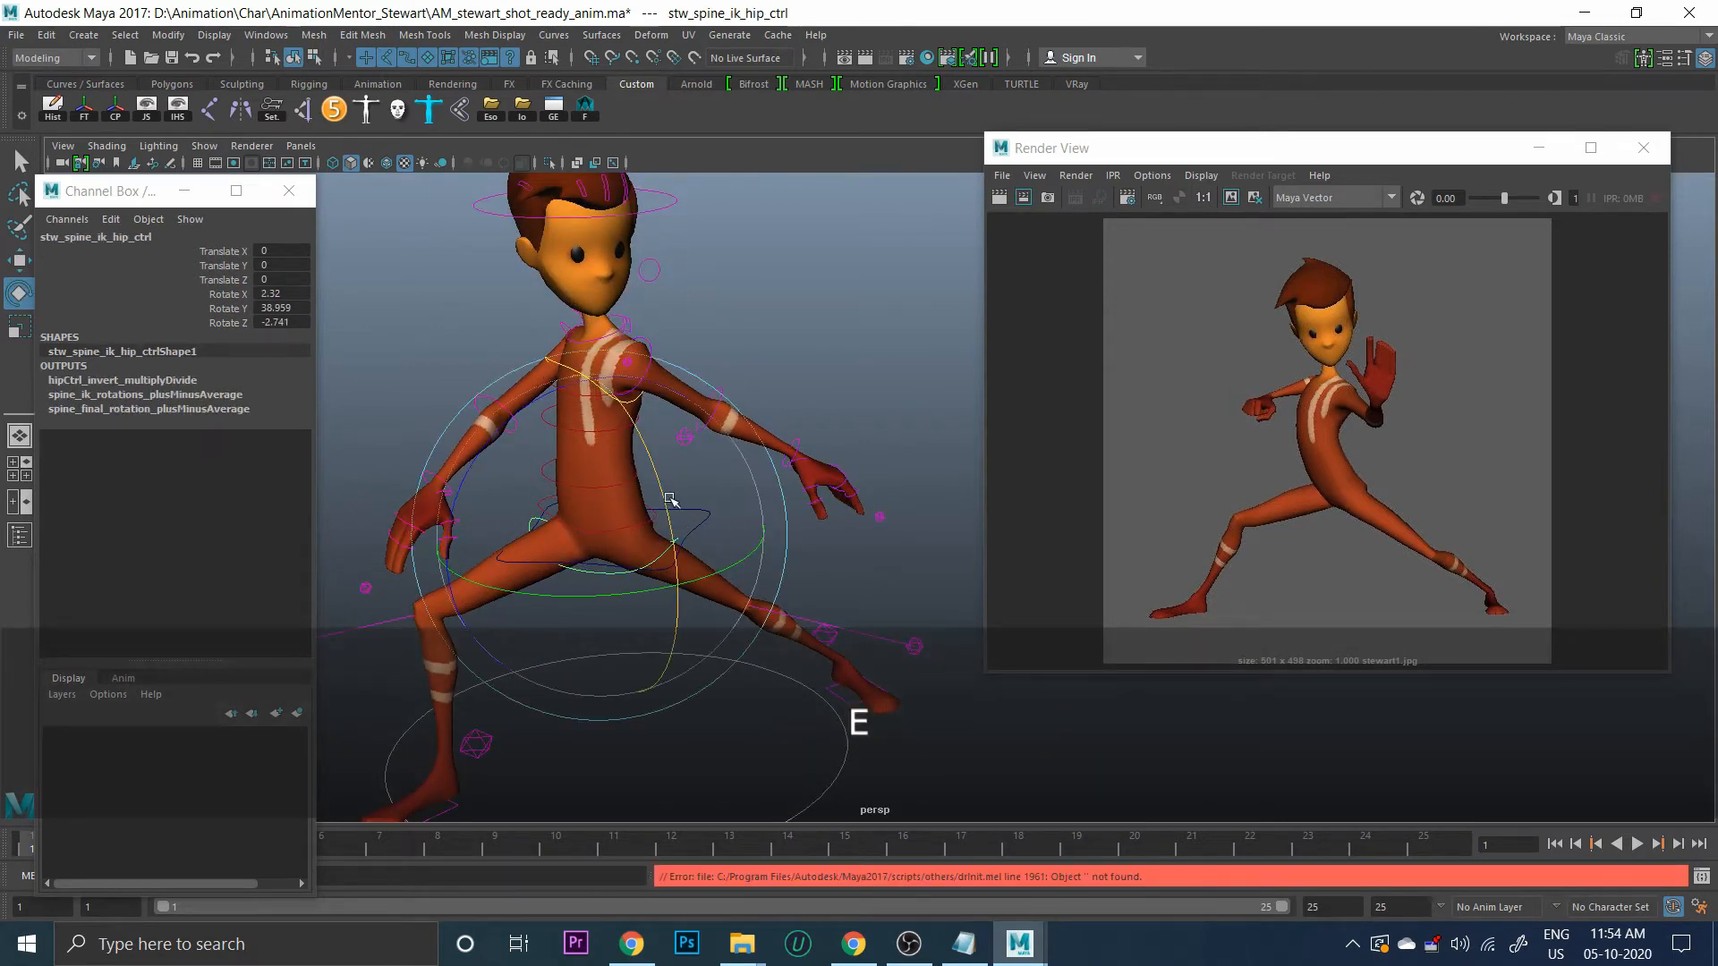
drag(664, 503, 602, 594)
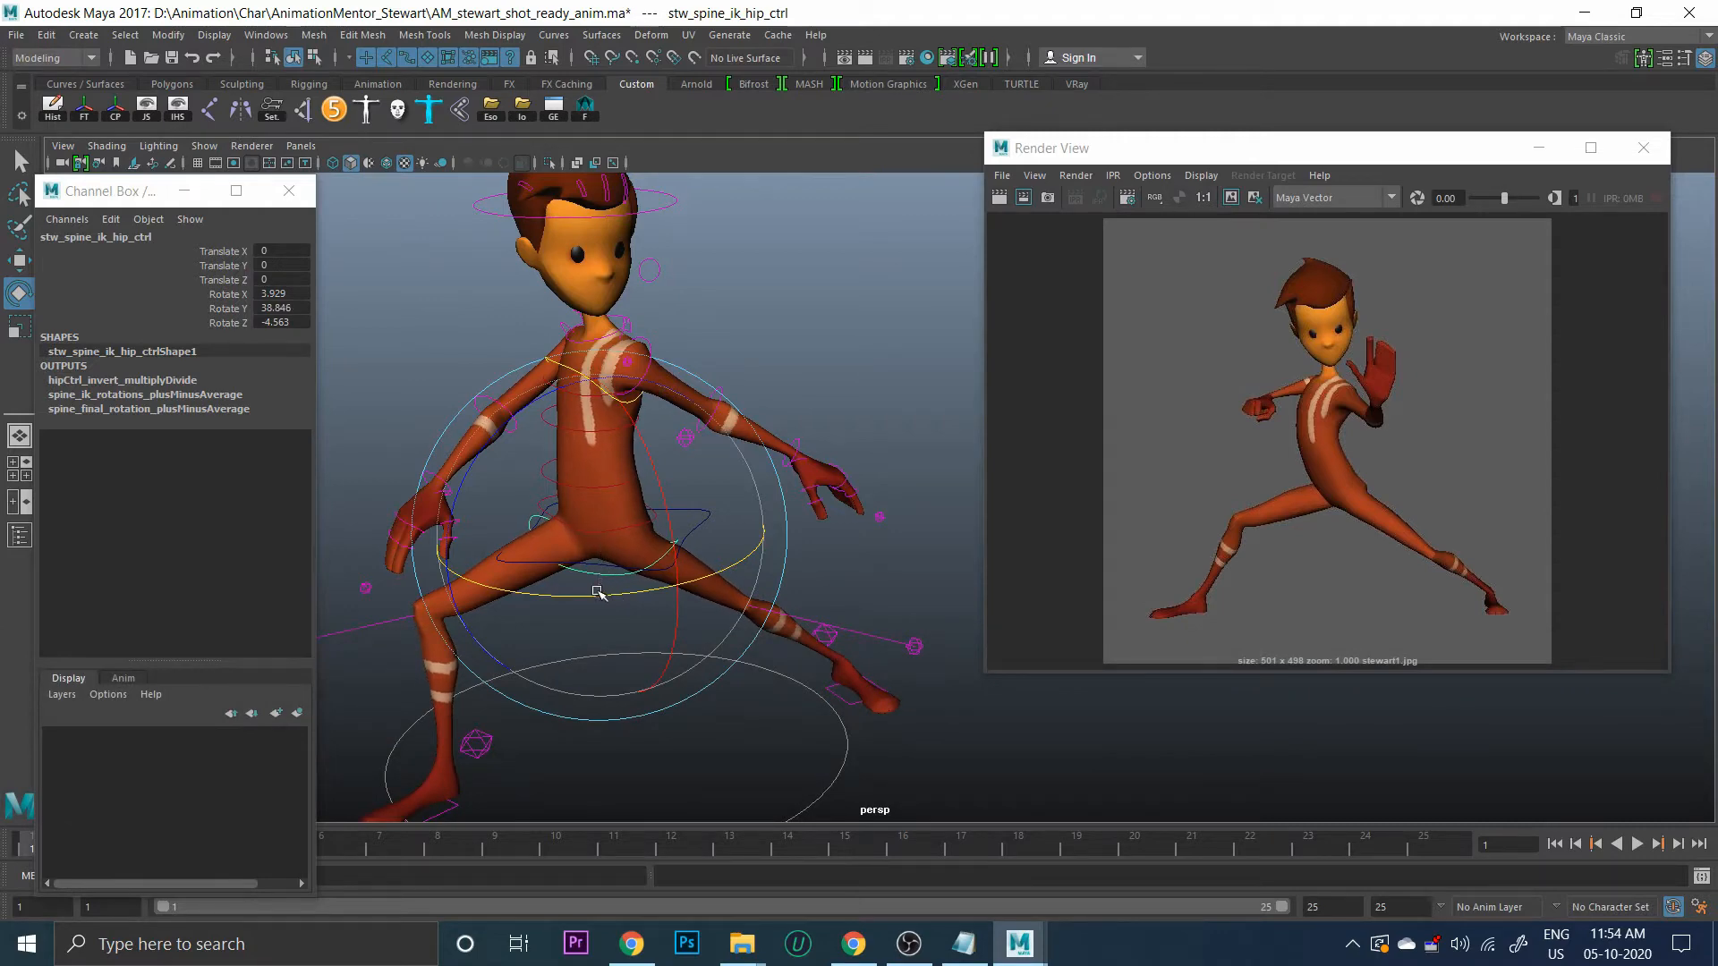
click(810, 308)
Lower the left upper arm FK control to rotations of about 9.9 in X, 3 in Y and -74.8 in Z
alt+drag(716, 450, 676, 467)
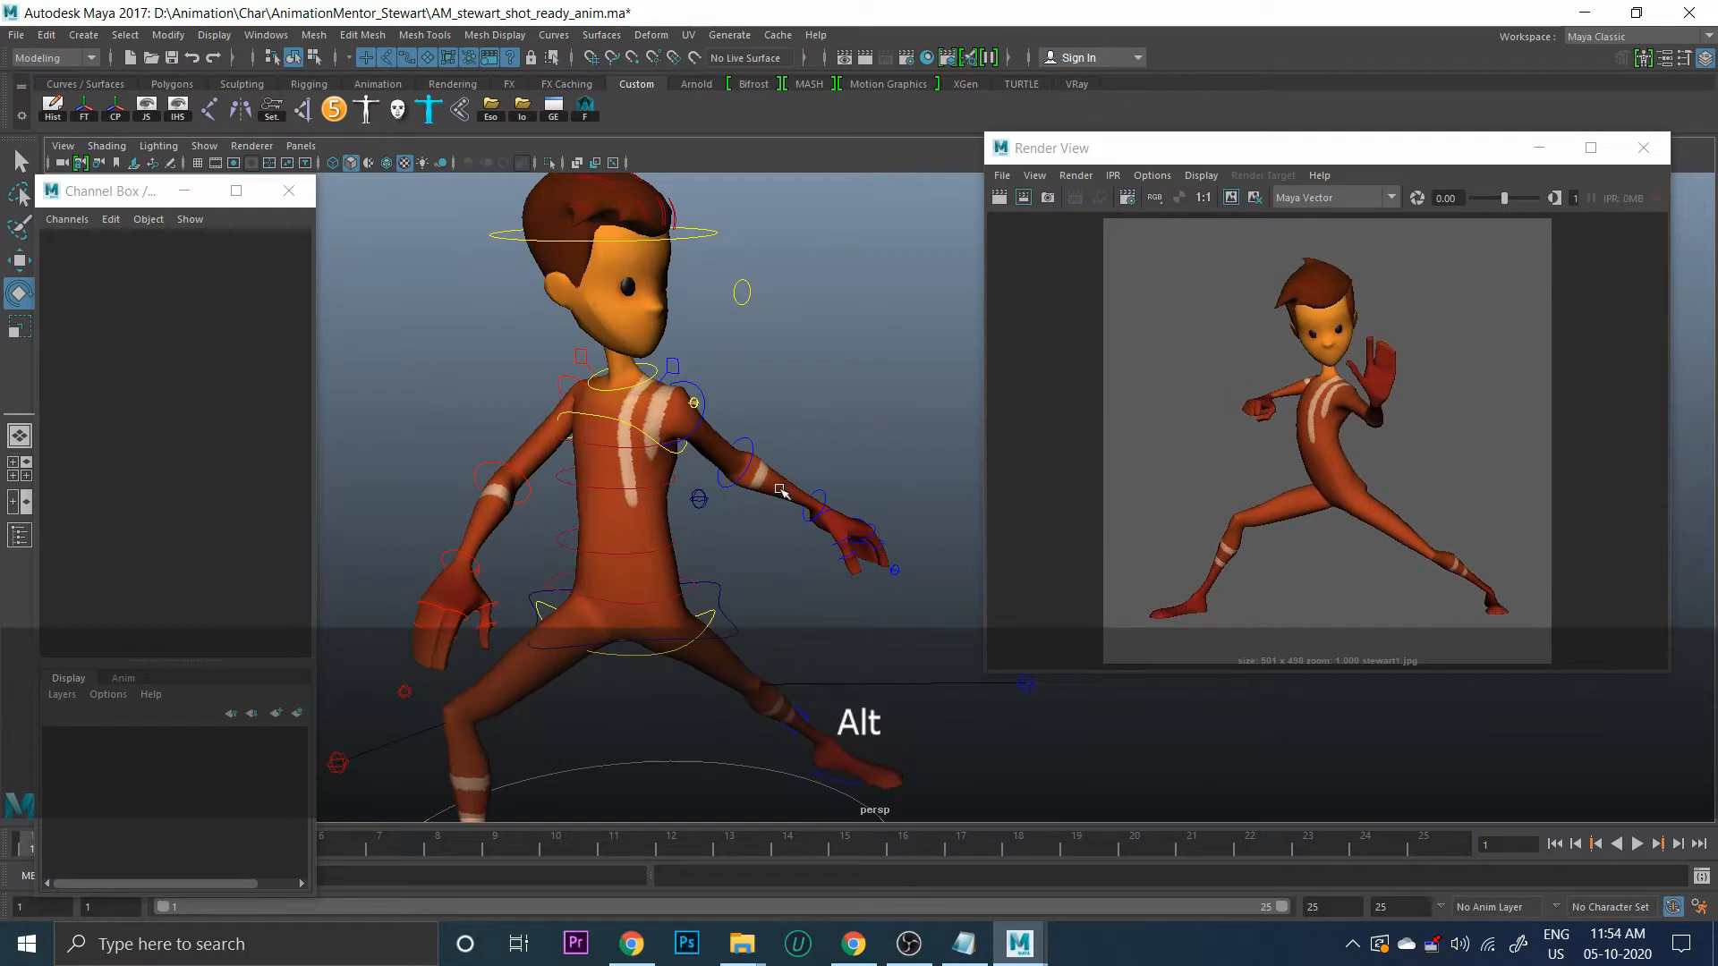
alt+drag(780, 490, 671, 409)
click(638, 364)
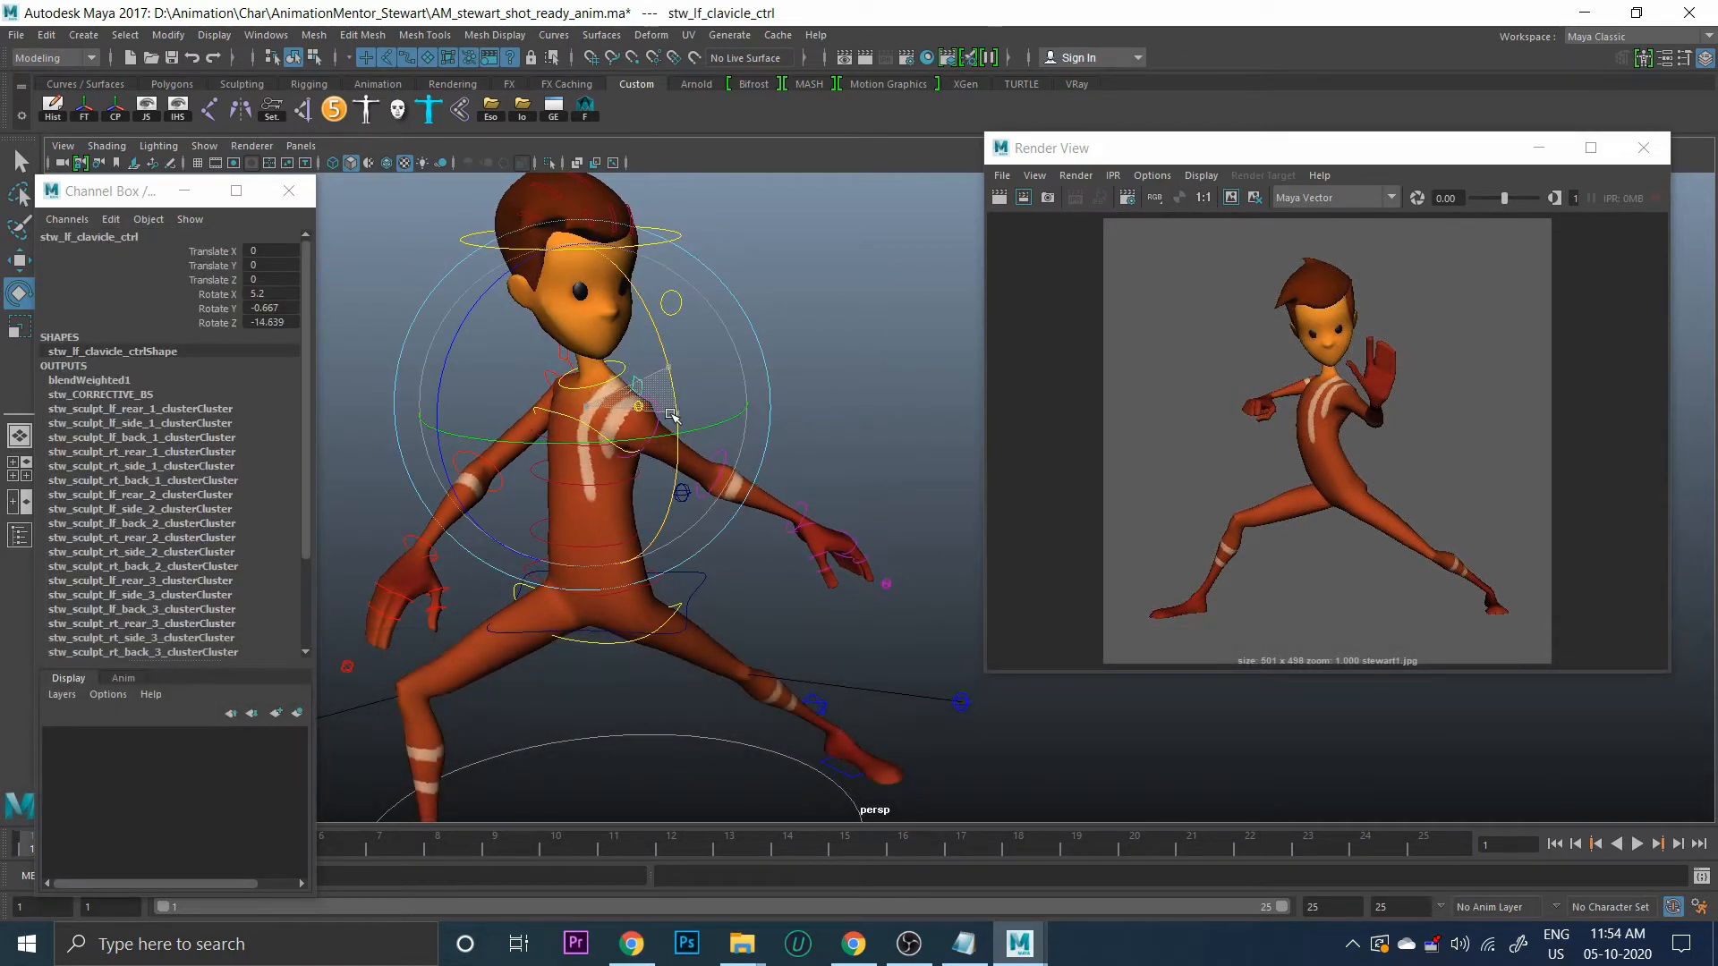
click(654, 452)
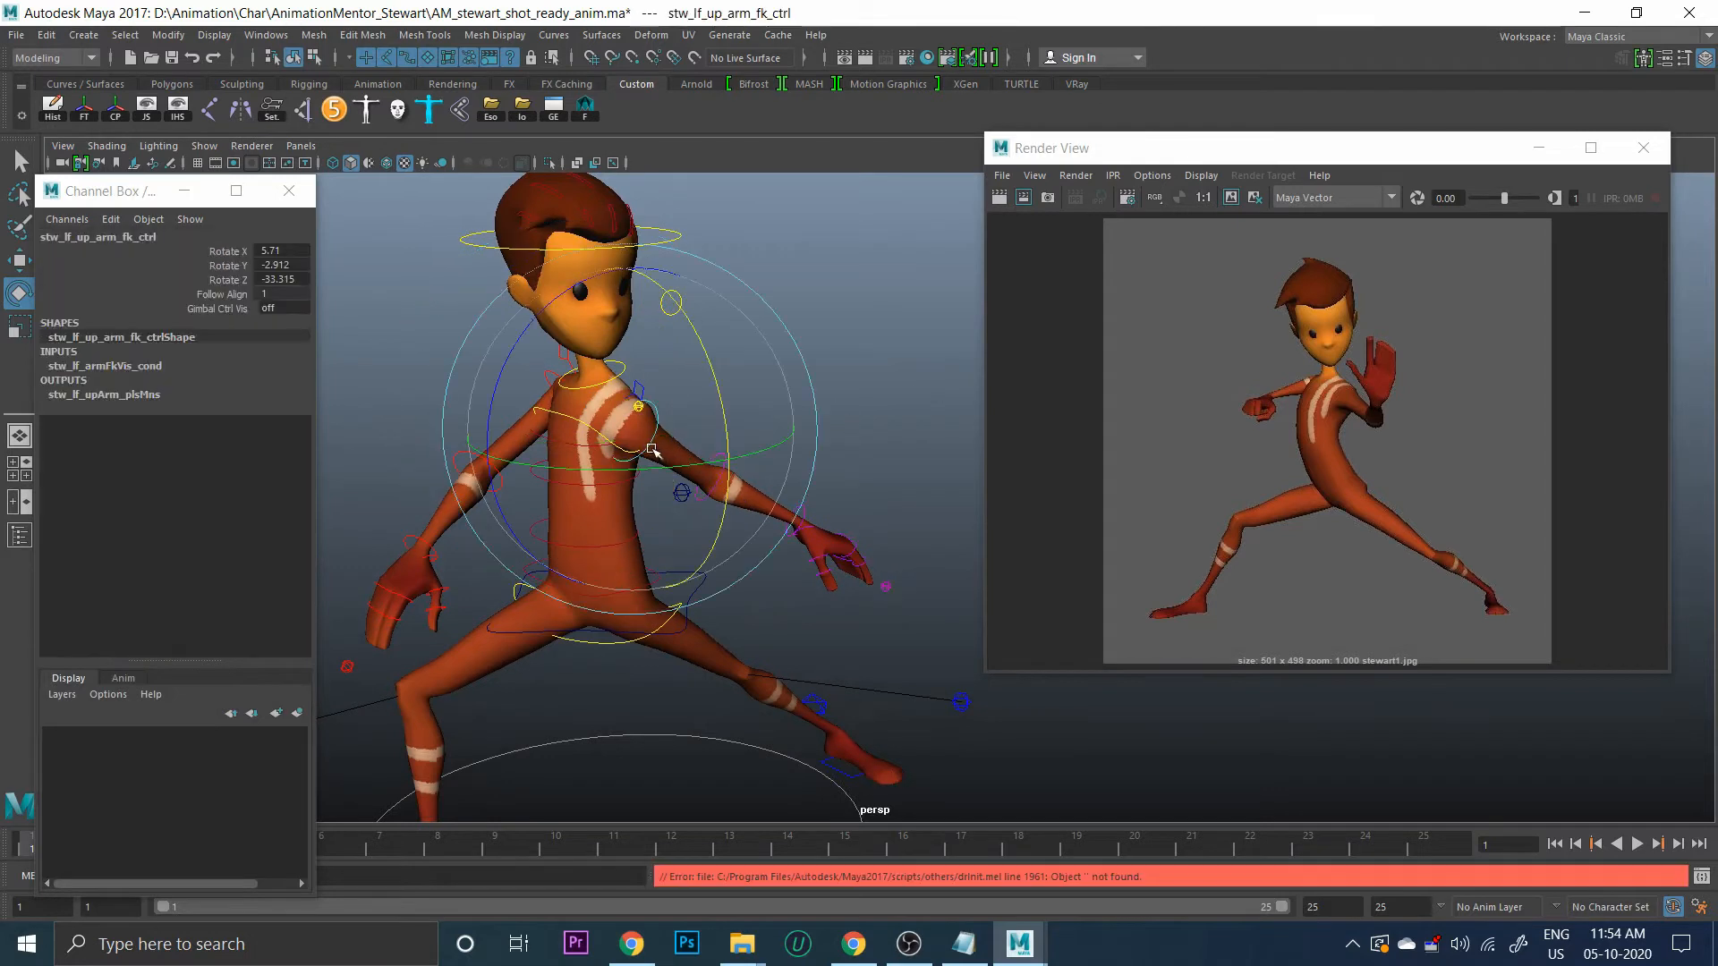
drag(476, 473, 441, 411)
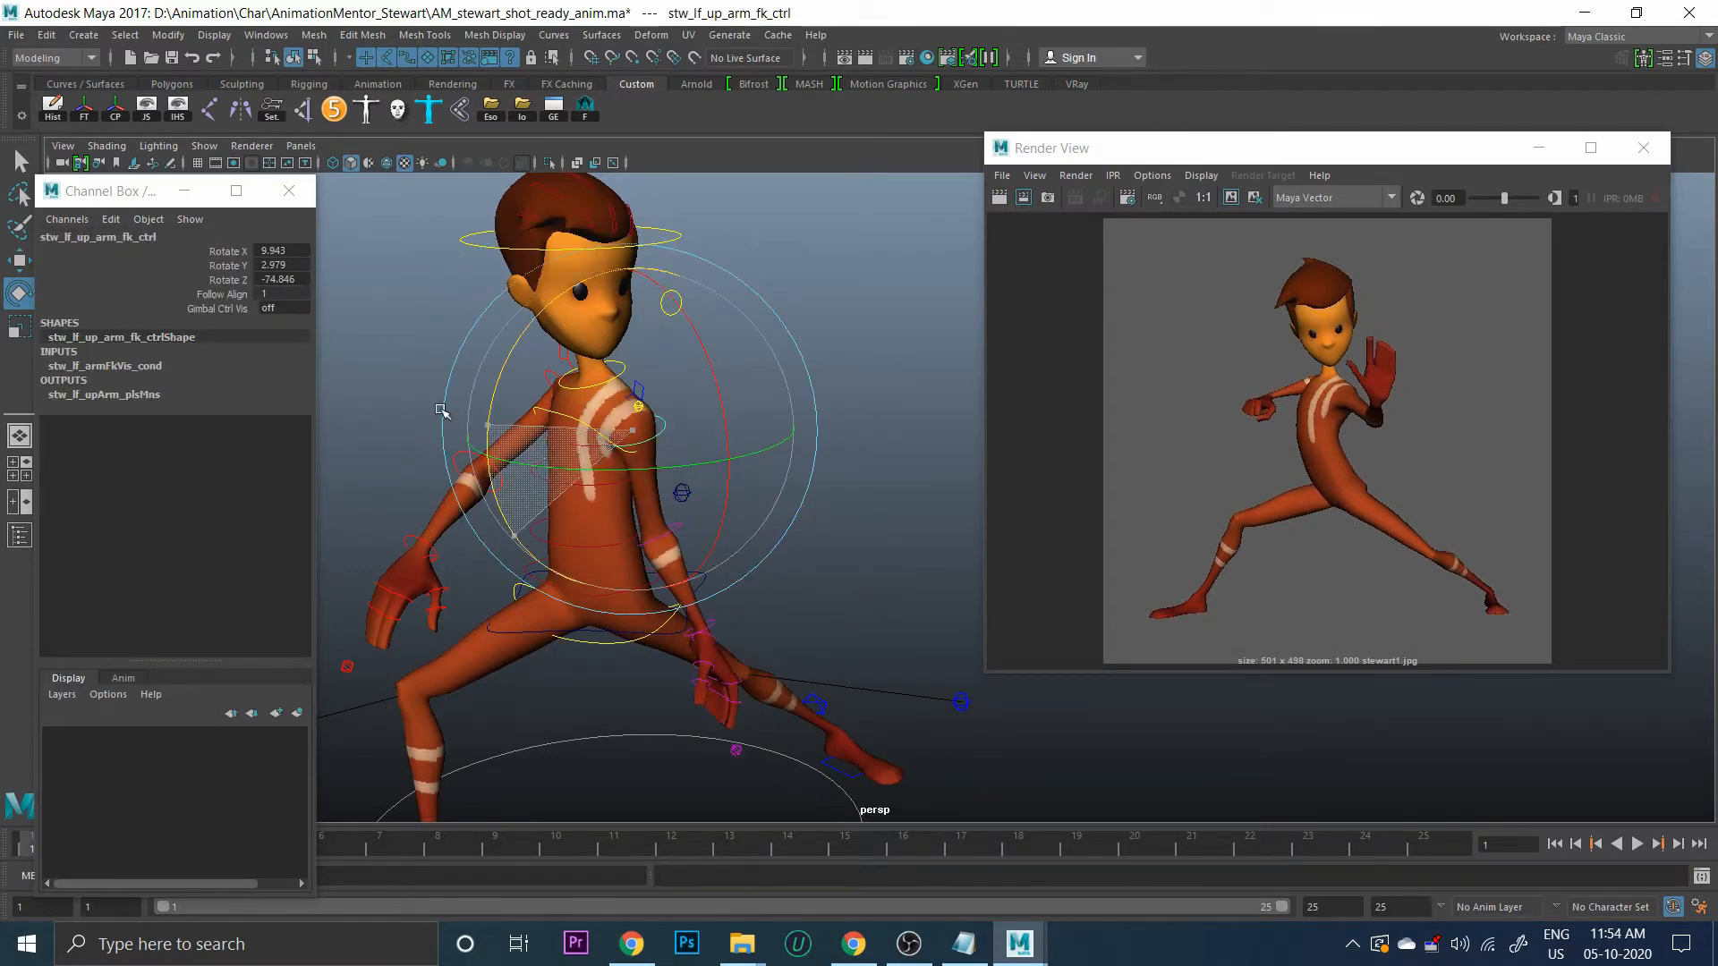
Try out different bends of the left elbow FK control and undo the trial rotations
click(671, 533)
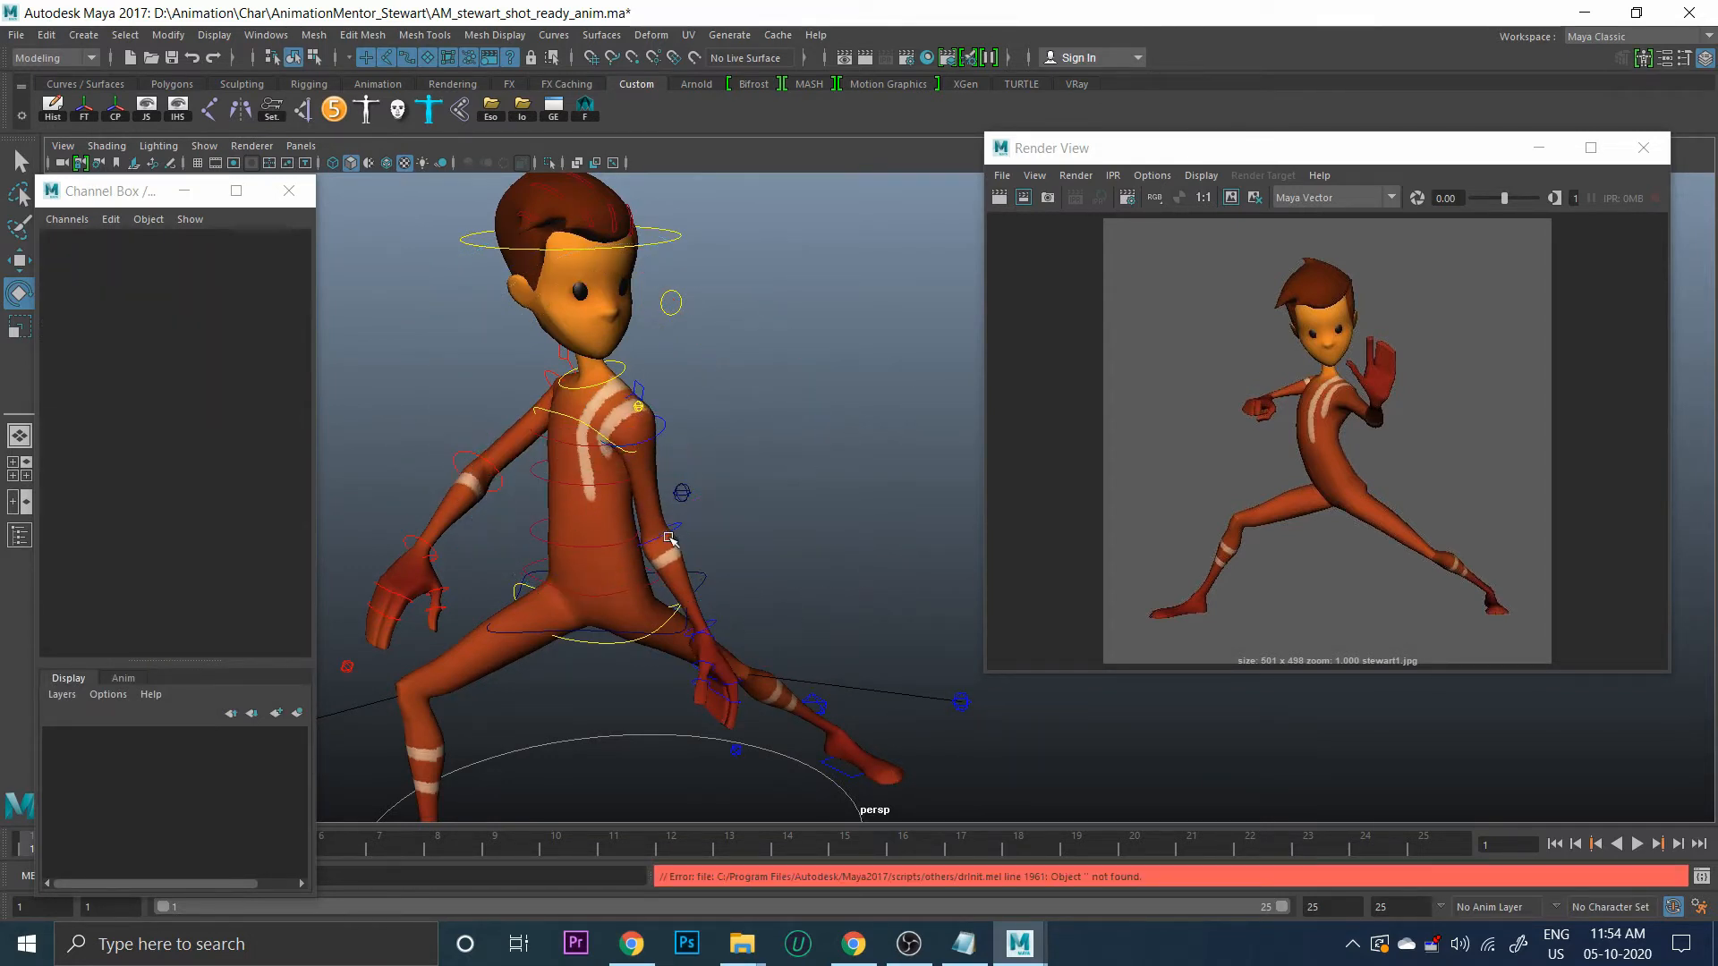
mouse_move(759, 539)
mouse_down()
mouse_move(690, 364)
mouse_move(695, 411)
mouse_move(748, 460)
mouse_up()
alt+right_drag(748, 460, 762, 540)
alt+drag(747, 510, 684, 487)
key(ctrl+z)
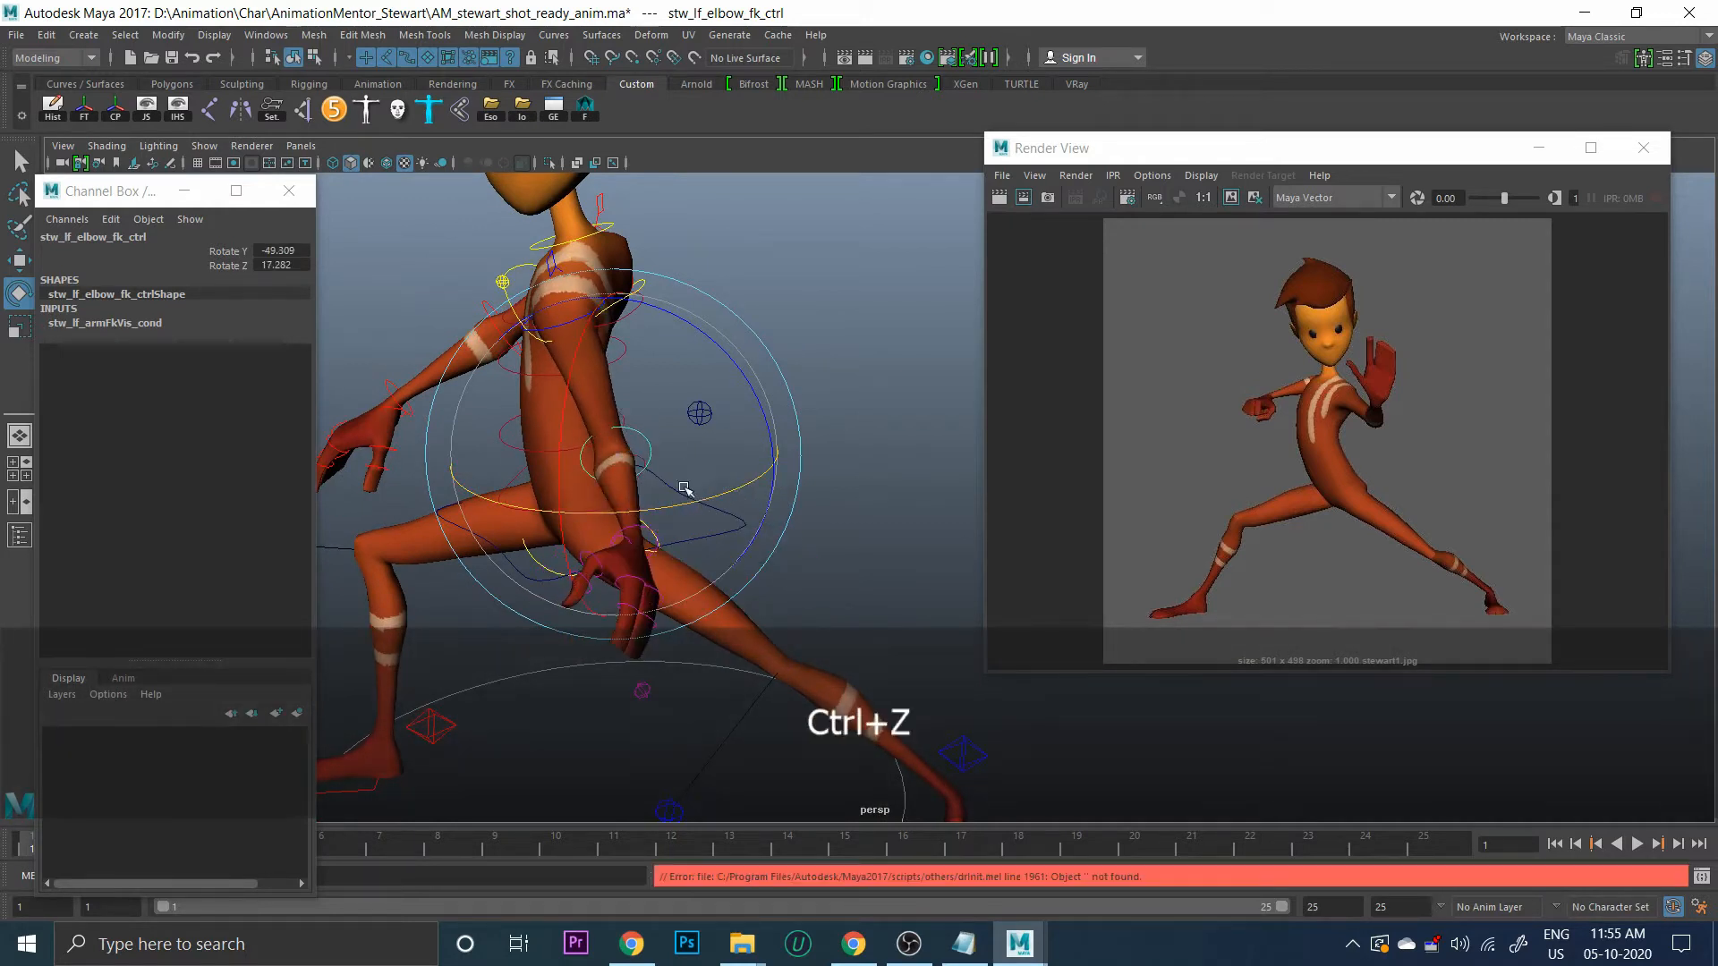
key(ctrl+z)
key(ctrl+z)
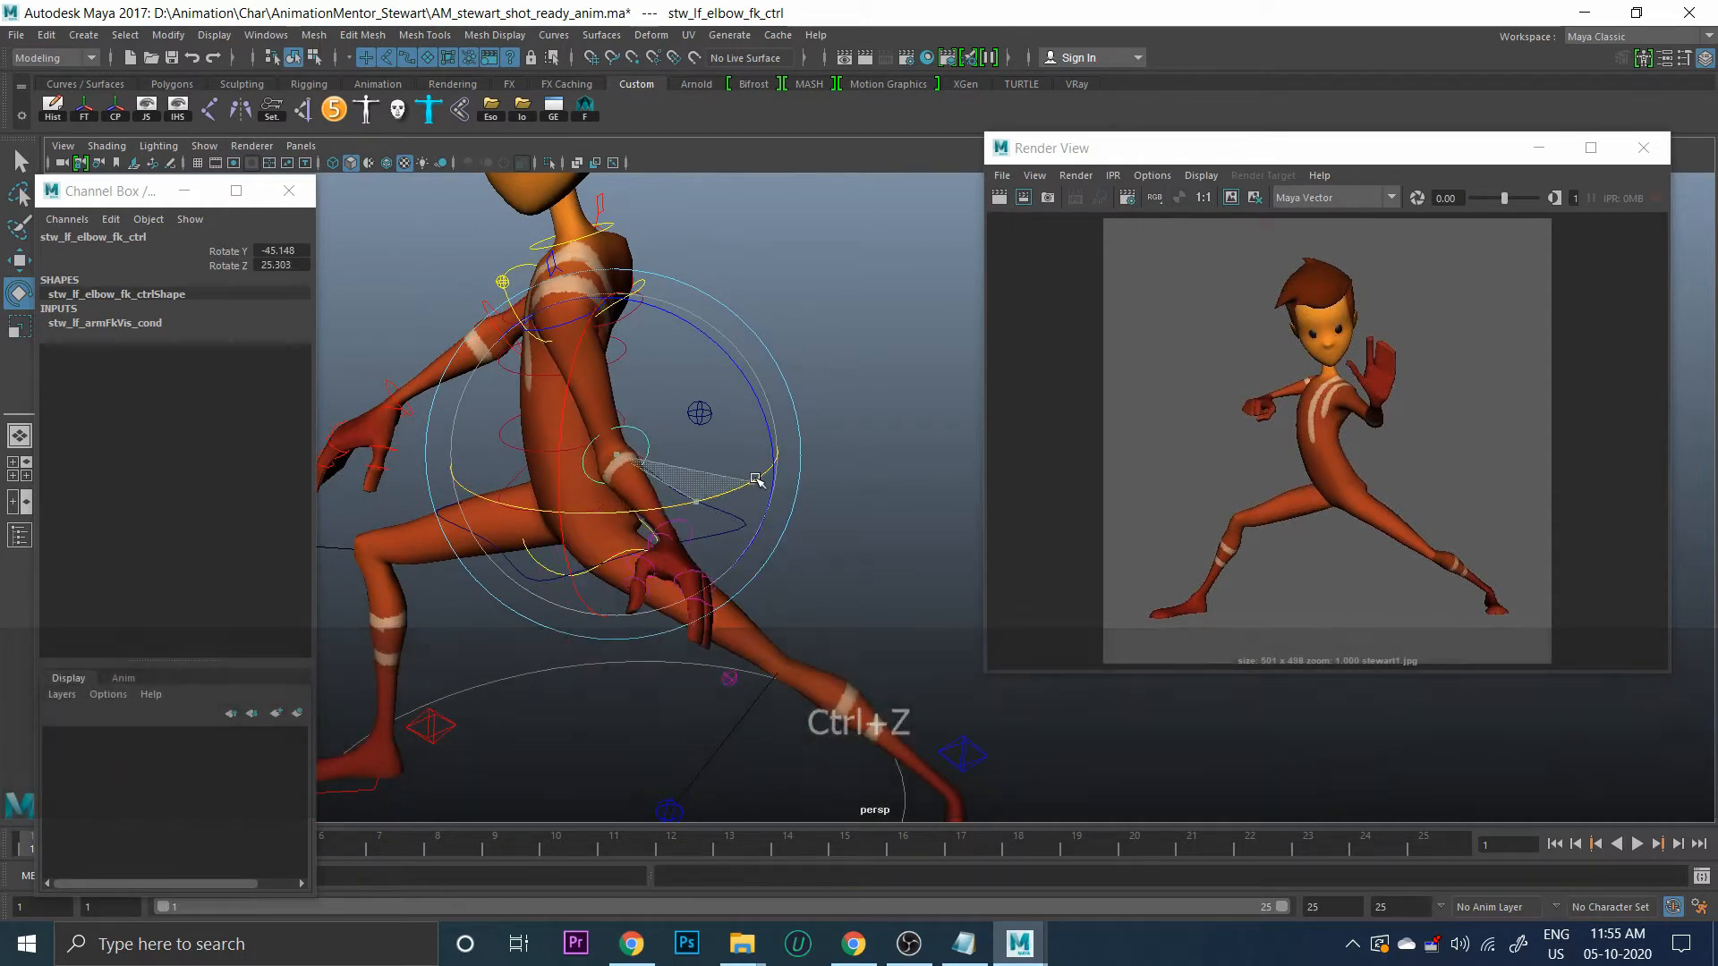
key(ctrl+z)
key(ctrl+z)
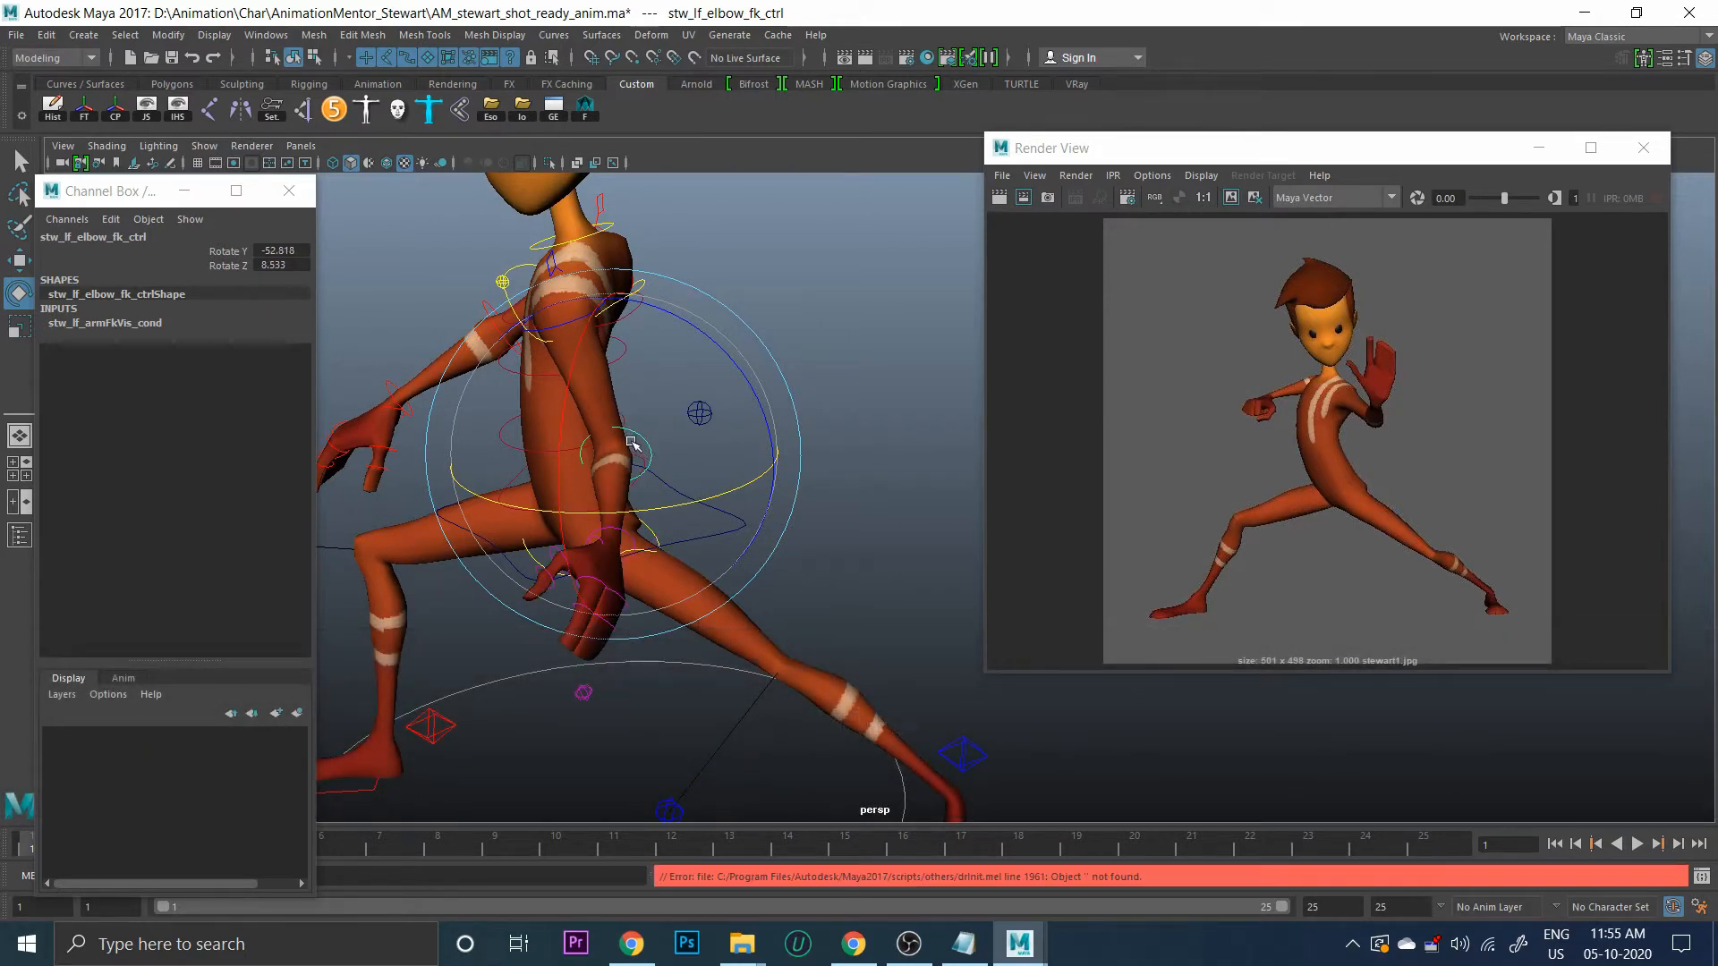
key(ctrl+z)
key(ctrl+z)
key(ctrl+z)
key(ctrl+z)
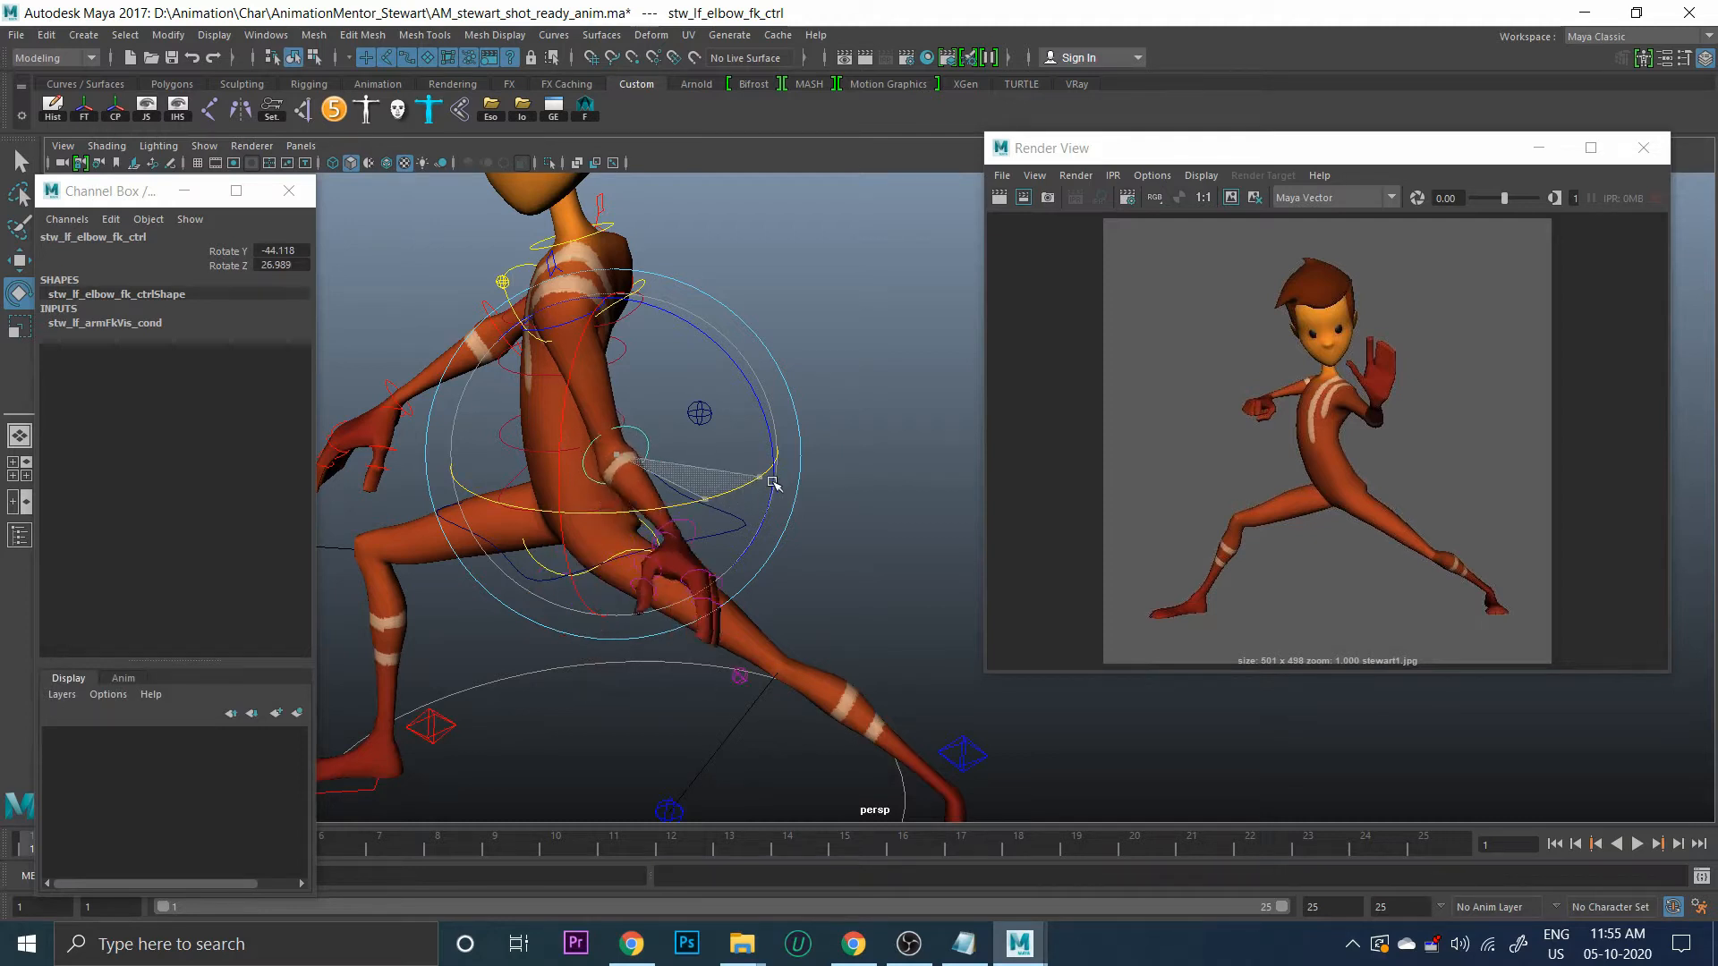
key(ctrl+z)
key(ctrl+z)
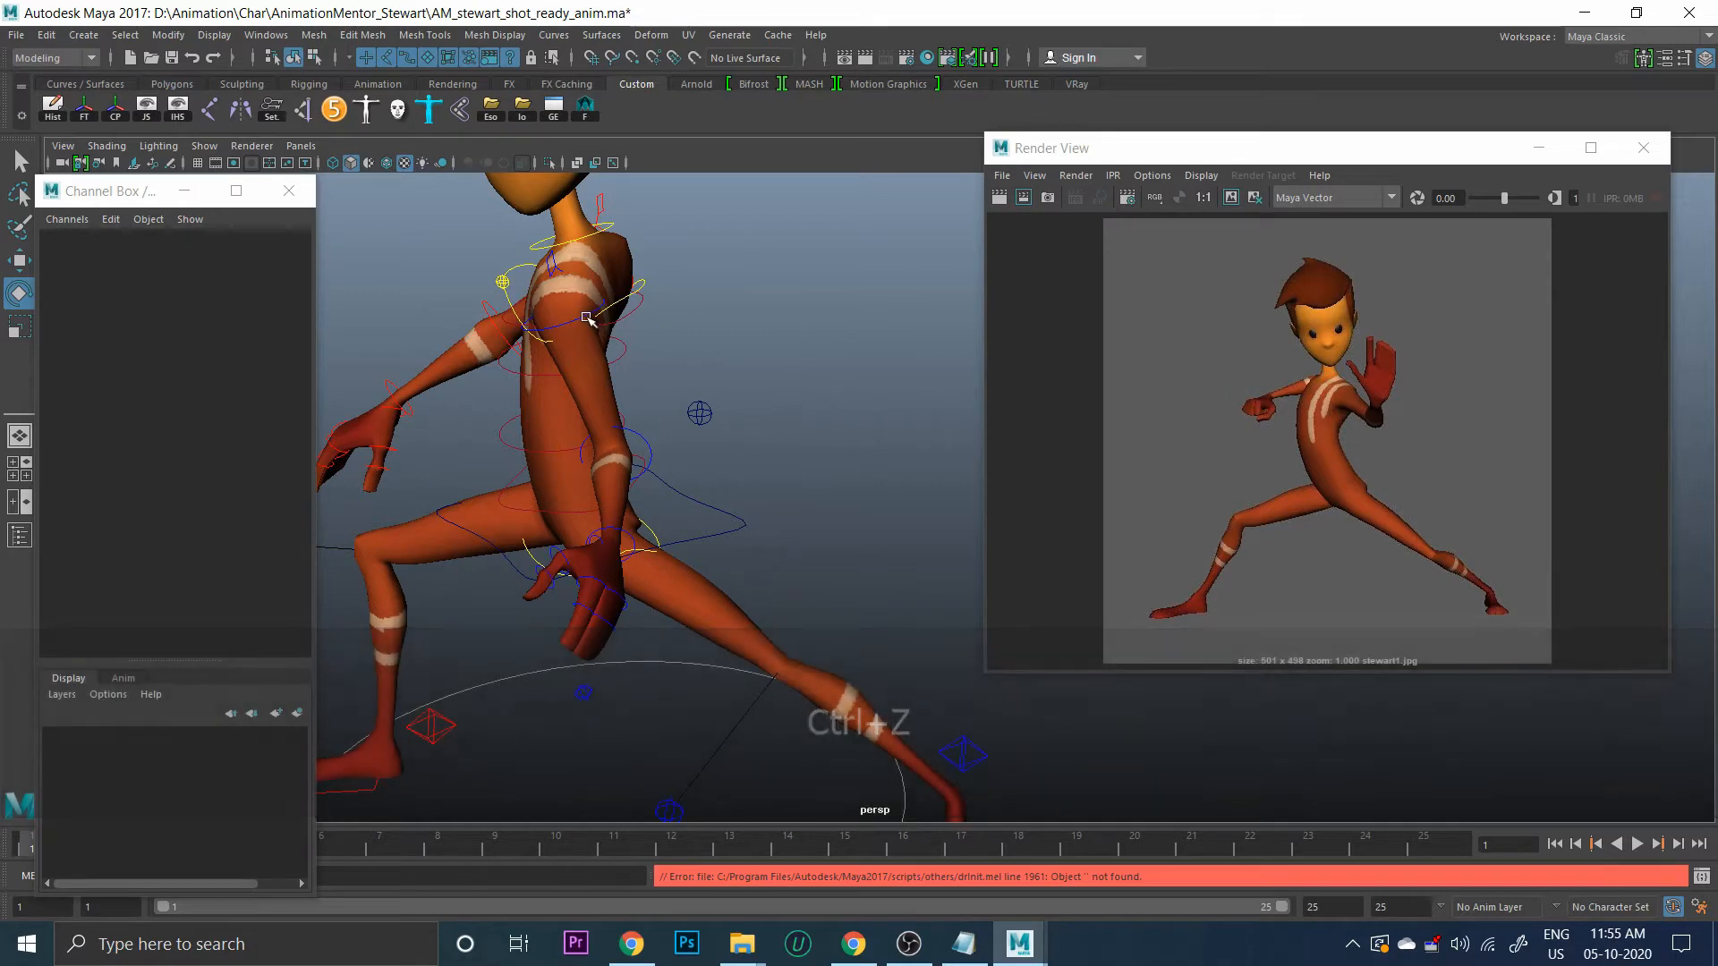
key(ctrl+z)
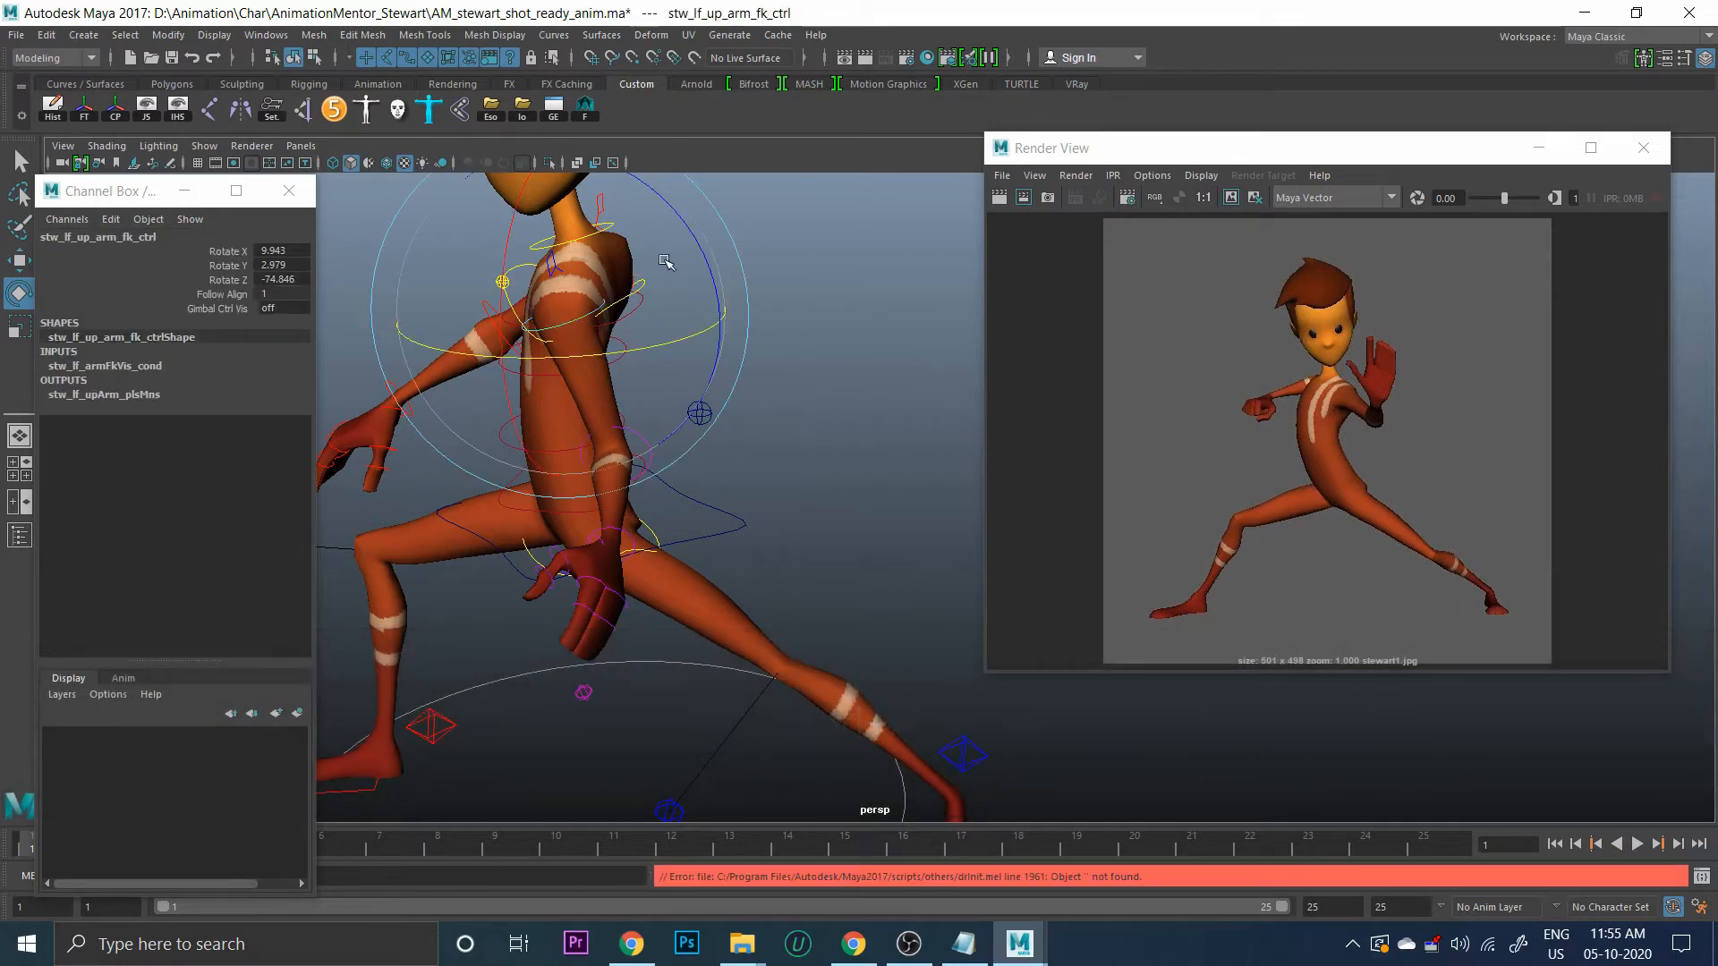
Raise the left upper arm FK control so the arm reaches outward from the shoulder
drag(698, 249, 681, 58)
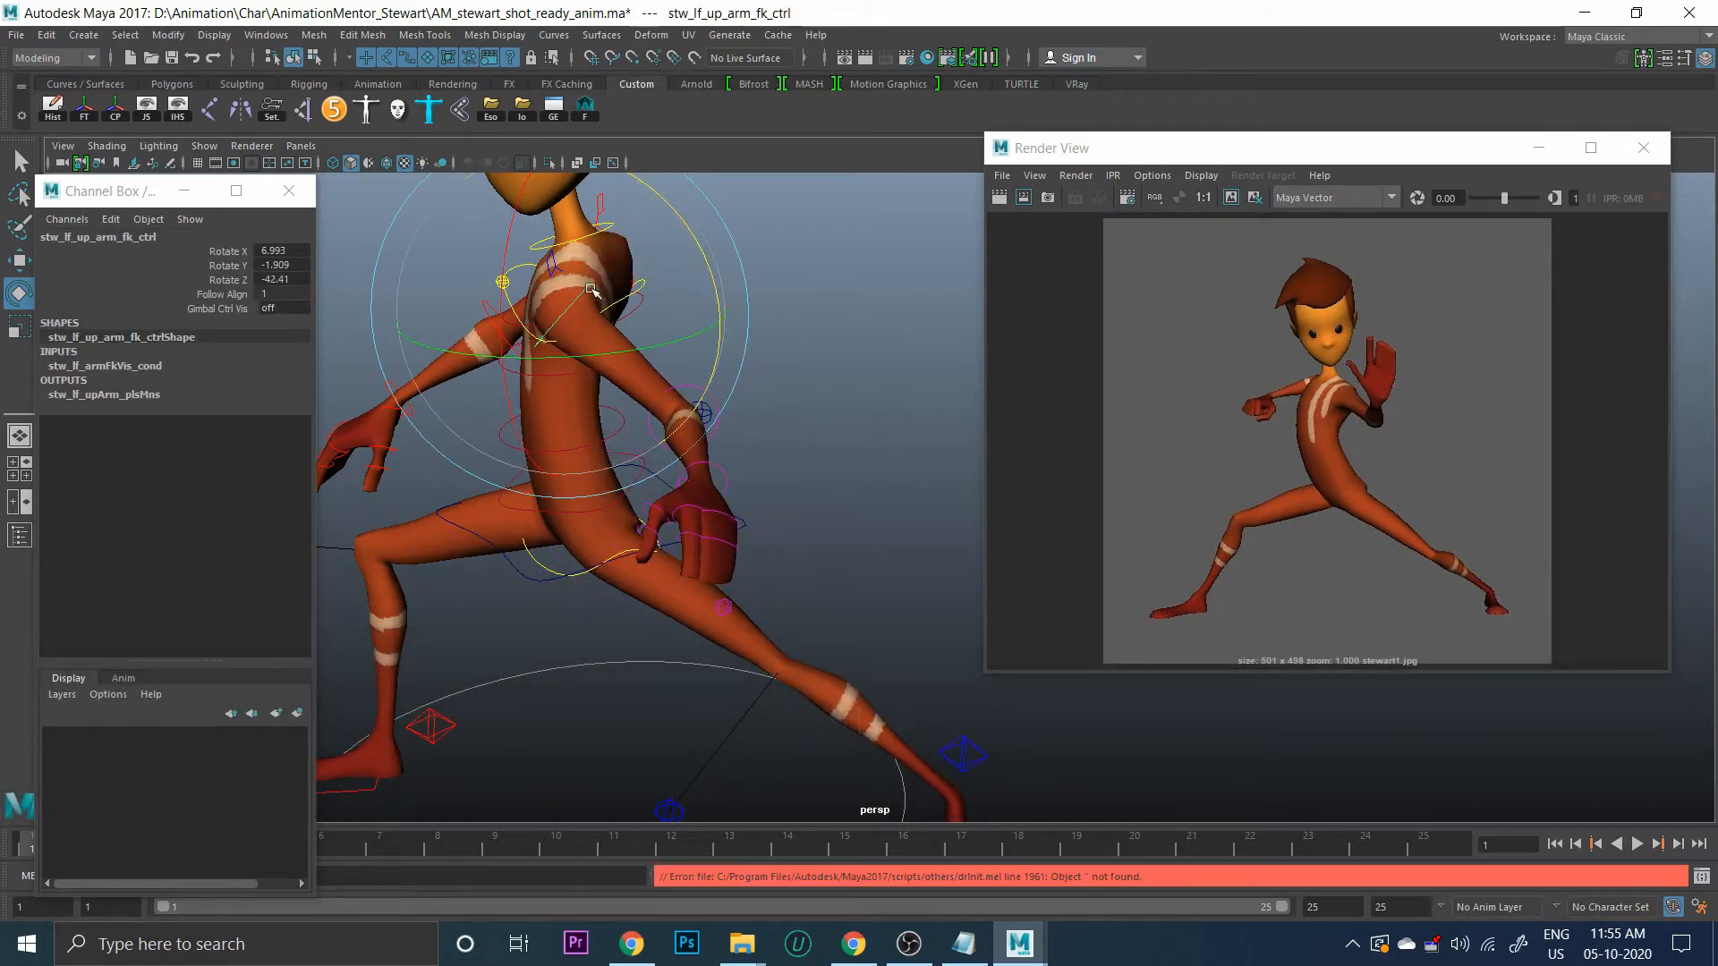
alt+drag(594, 291, 661, 222)
alt+drag(539, 351, 662, 393)
click(598, 472)
Rotate the left clavicle control to about -2.4 in X, 19.5 in Y and 6.7 in Z
click(453, 343)
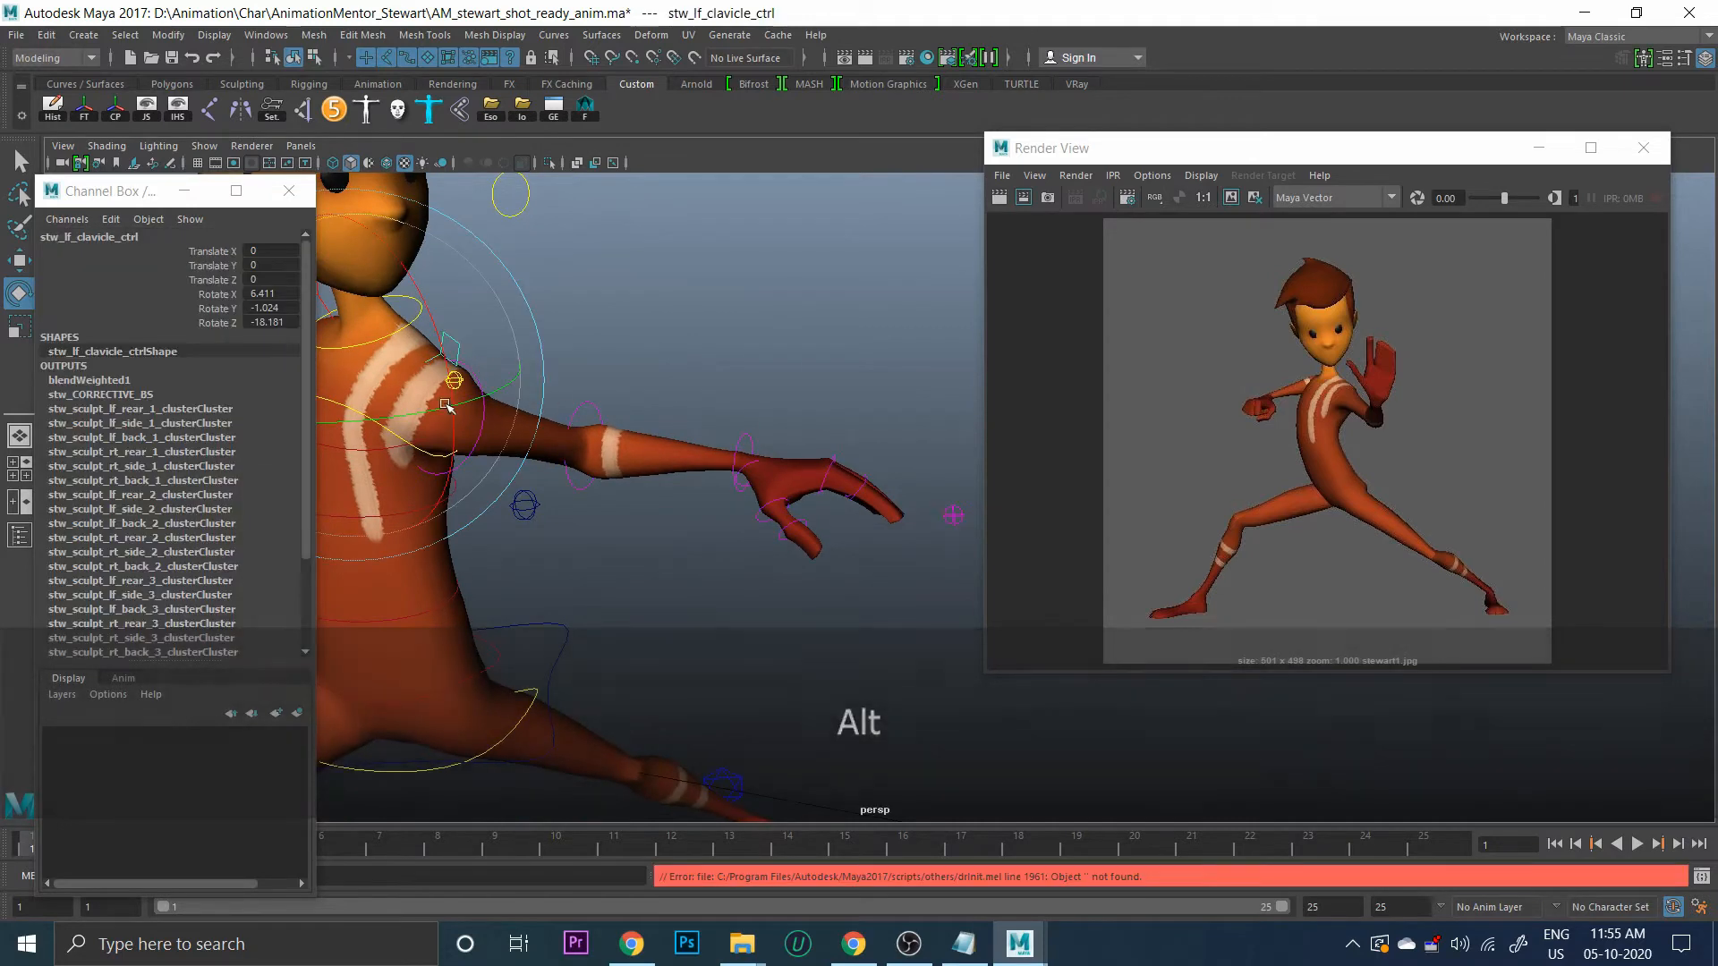
alt+drag(494, 384, 739, 347)
drag(531, 311, 562, 296)
alt+drag(514, 391, 523, 344)
click(815, 268)
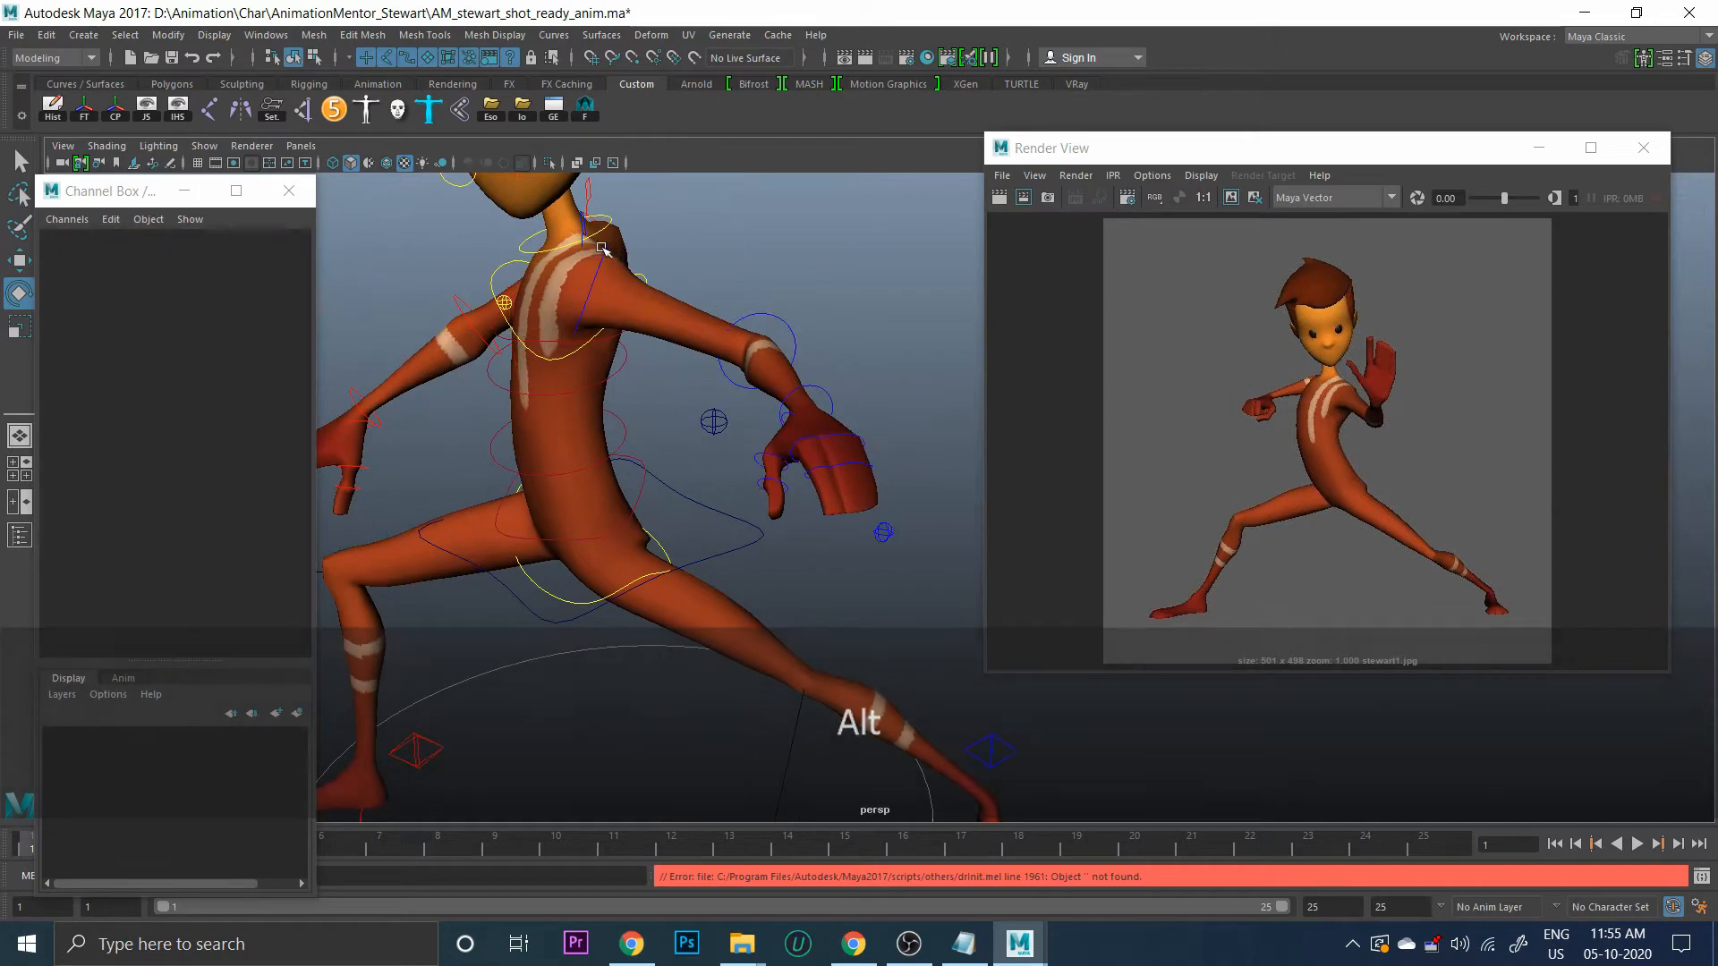
click(601, 249)
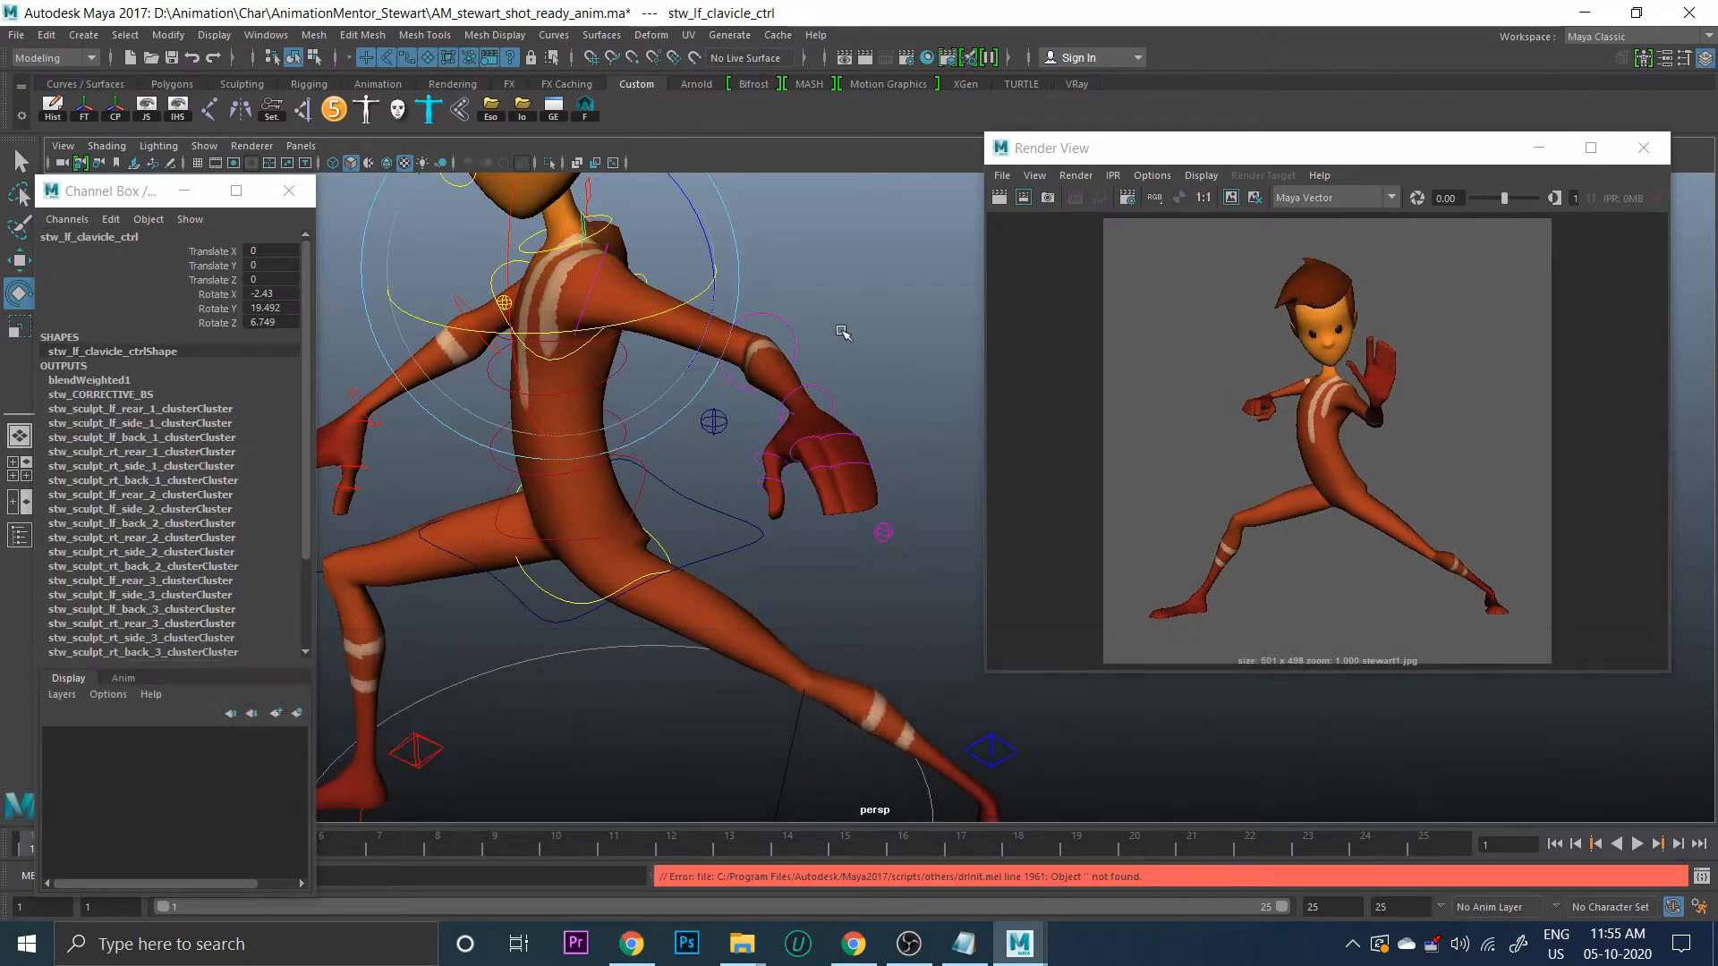
click(870, 292)
Turn the left hand upward by rotating the wrist FK control to about -0.6 in X, -13.3 in Y and 93.6 in Z
click(823, 393)
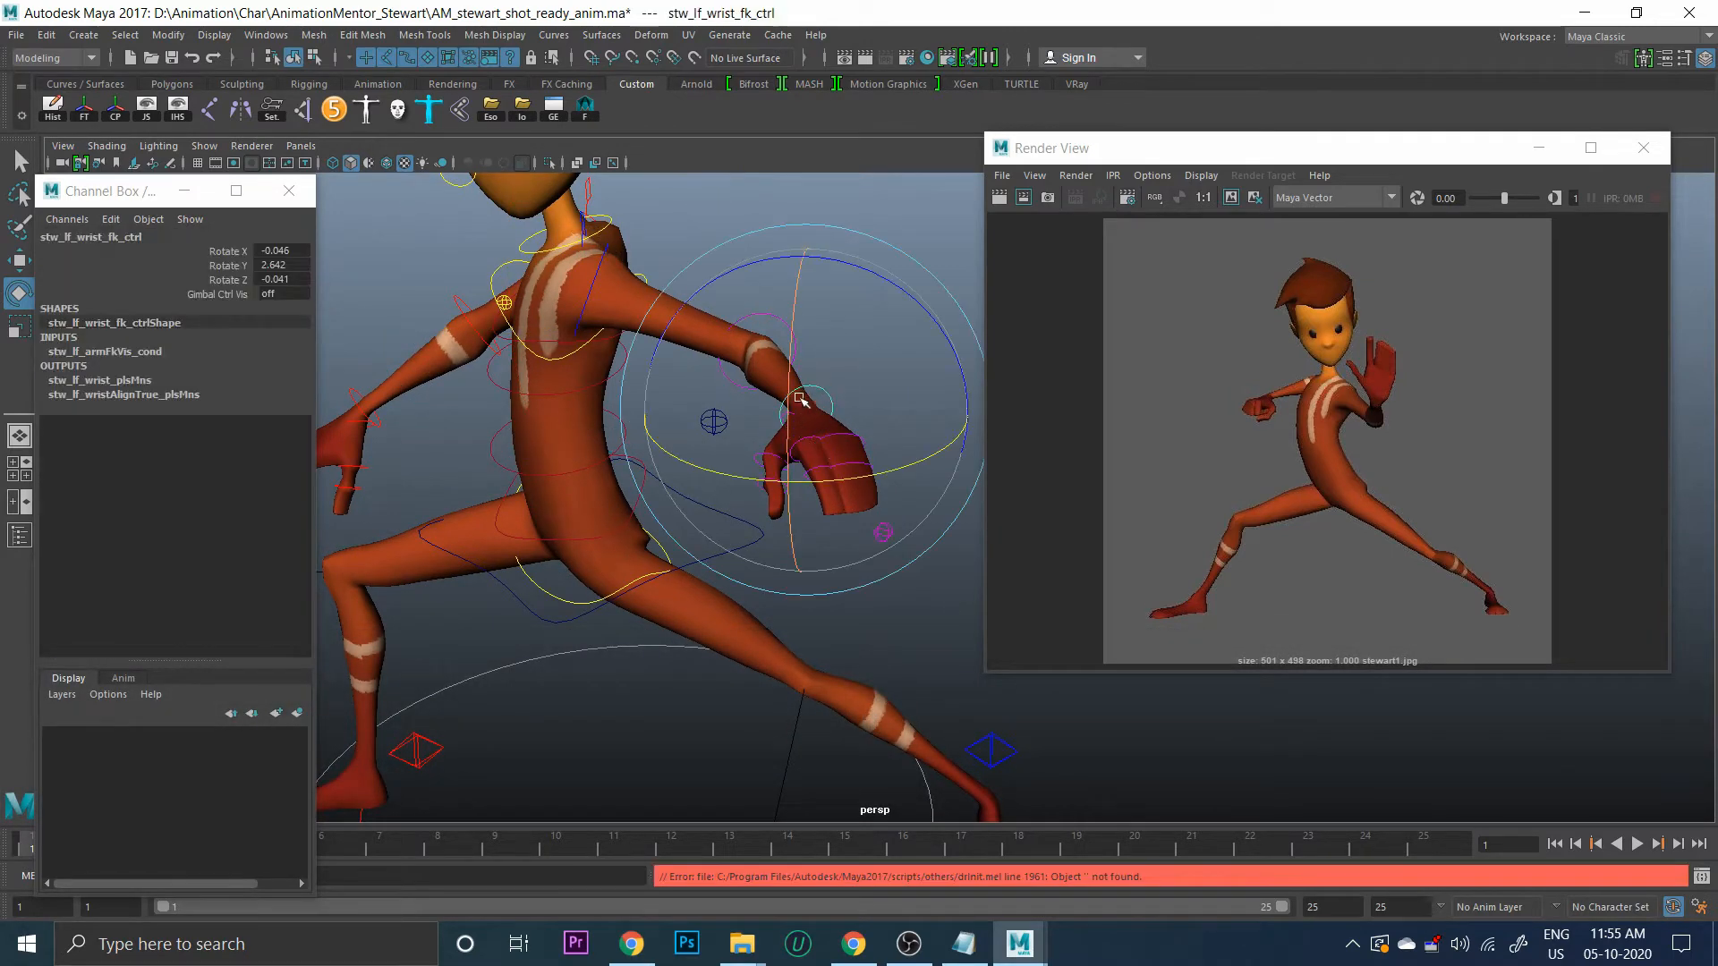
mouse_move(799, 400)
mouse_down()
mouse_move(815, 235)
mouse_move(815, 417)
mouse_up()
drag(820, 478, 844, 172)
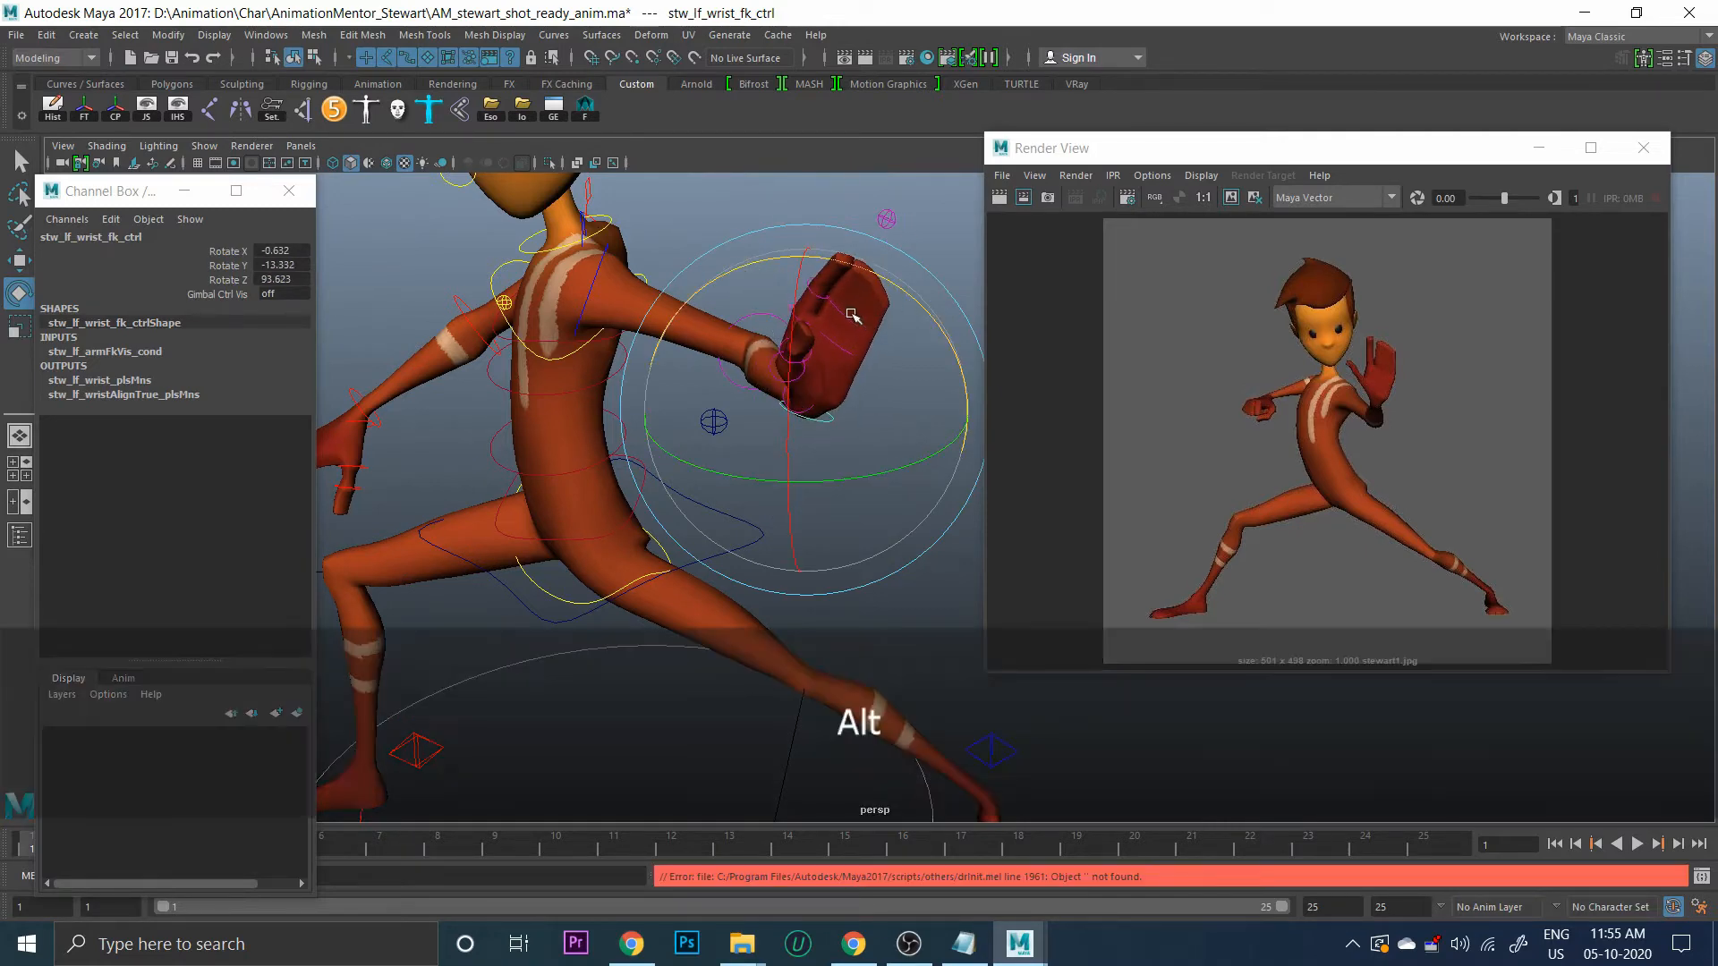
alt+drag(805, 331, 728, 319)
click(697, 274)
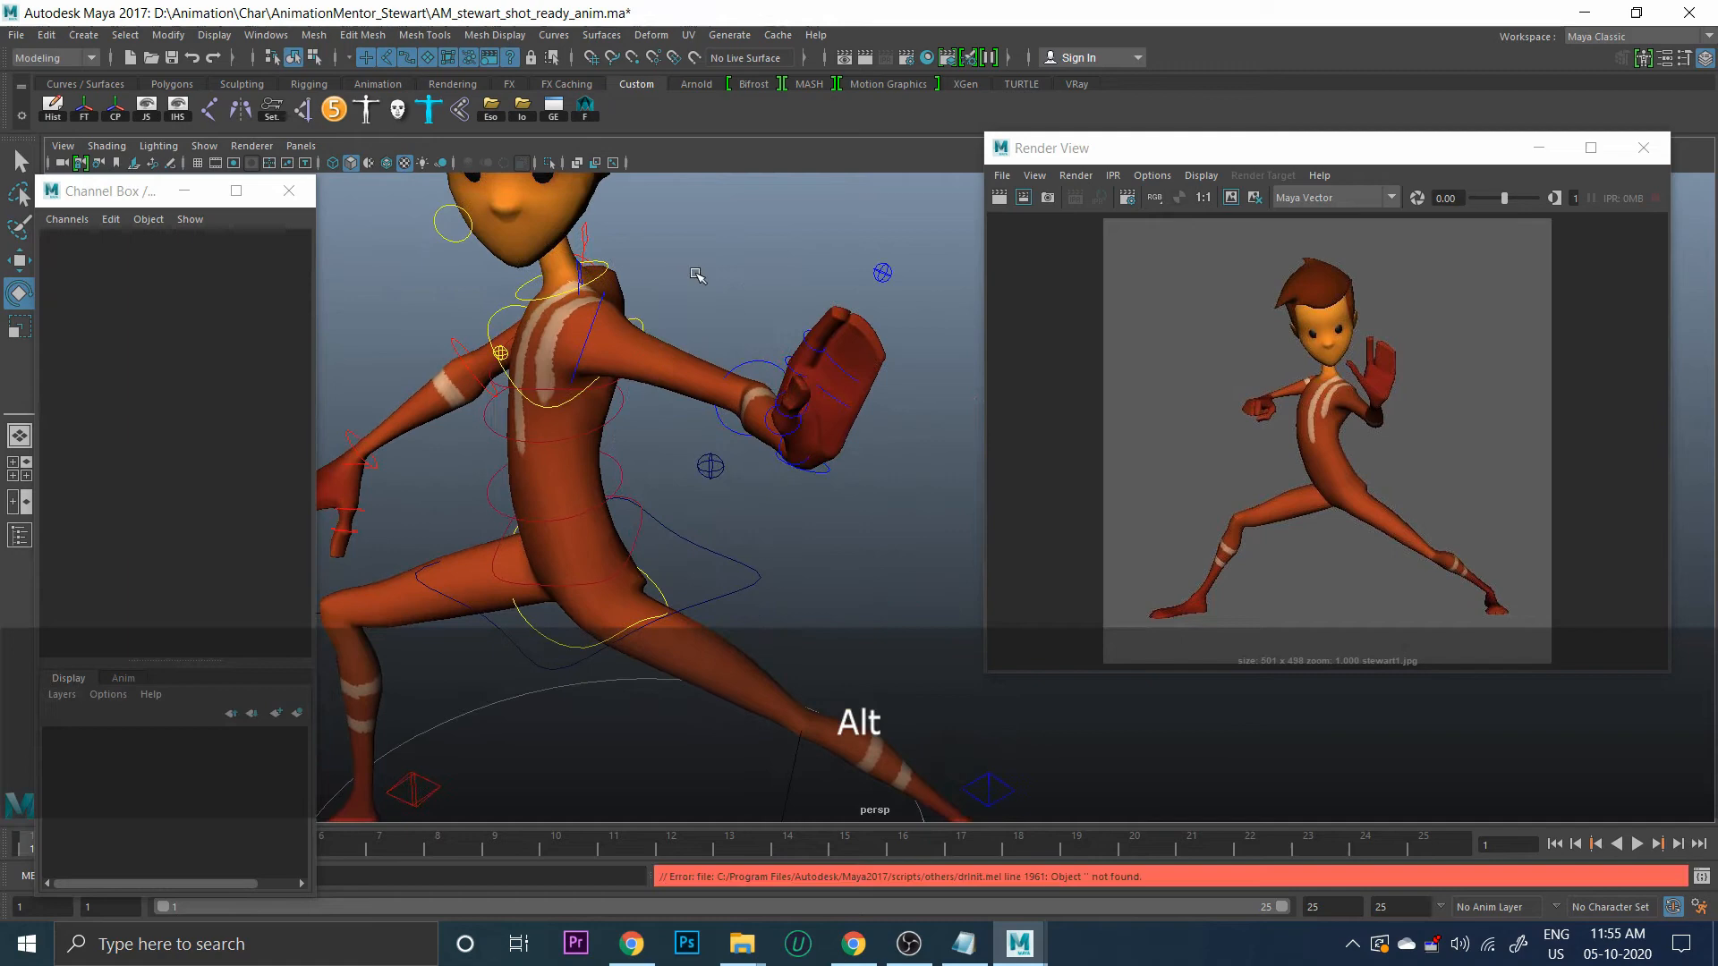
Rotate the left elbow FK control to bring the raised hand in front of the body
click(754, 364)
drag(707, 473, 667, 468)
click(886, 583)
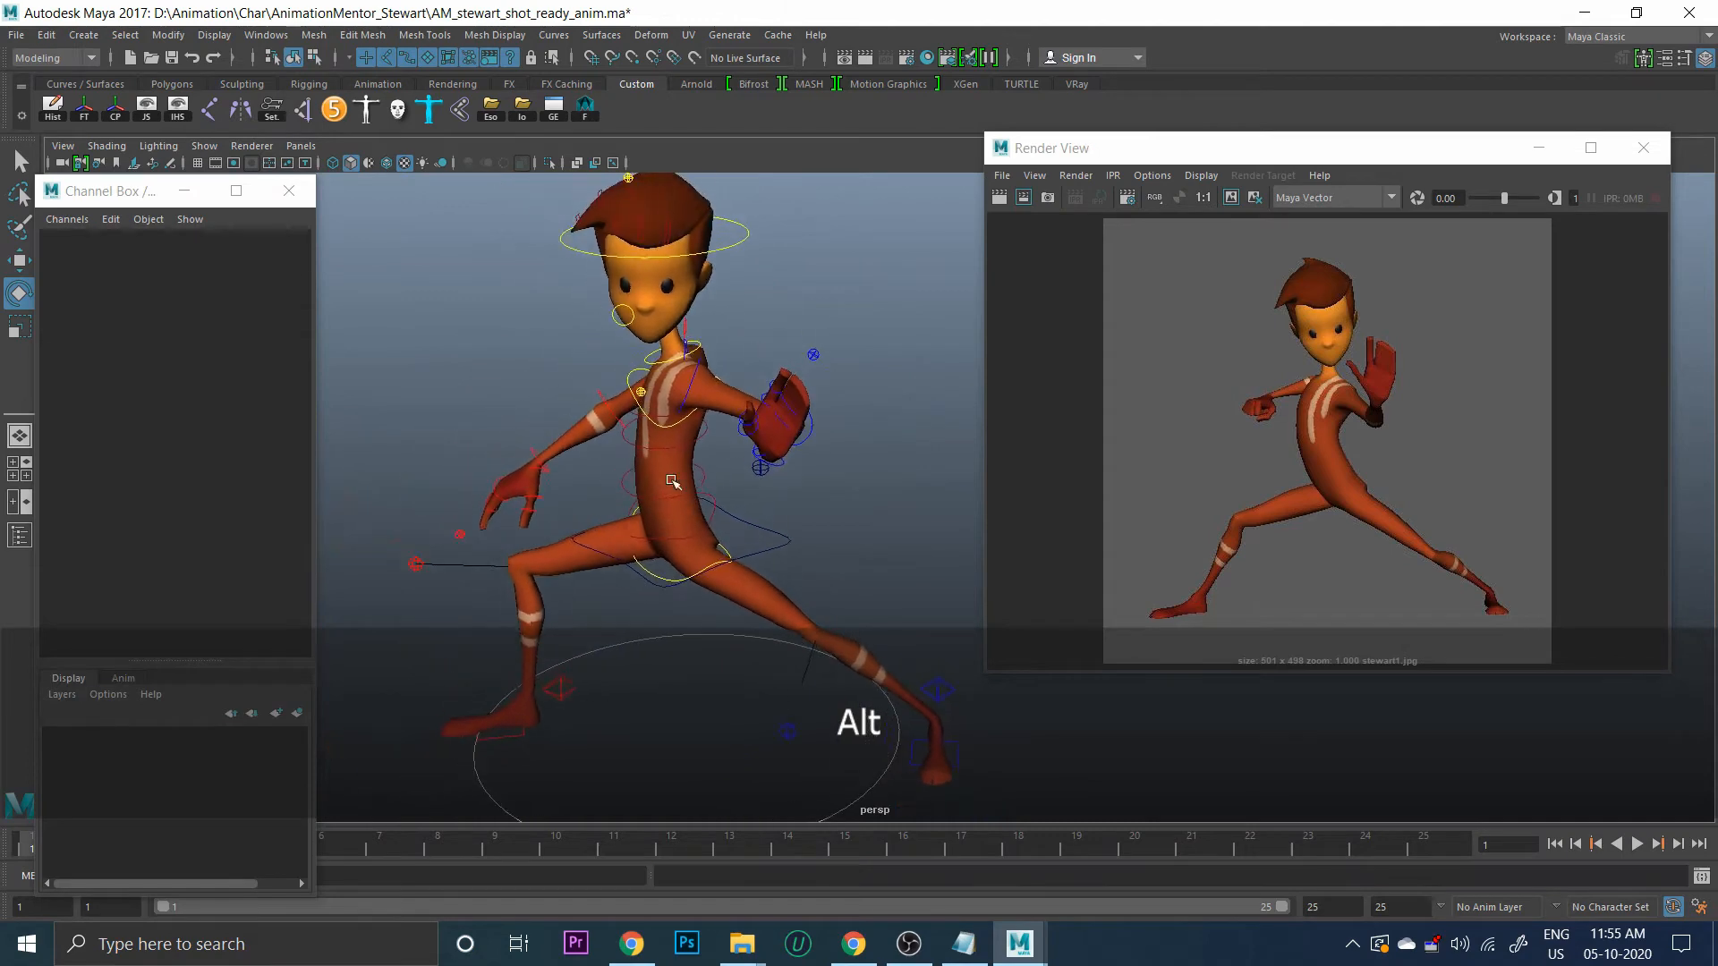
Raise the right upper arm FK control to shoulder height and rotate the right elbow to about -92.7 in Y and -18.6 in Z
alt+drag(607, 411, 644, 437)
click(642, 438)
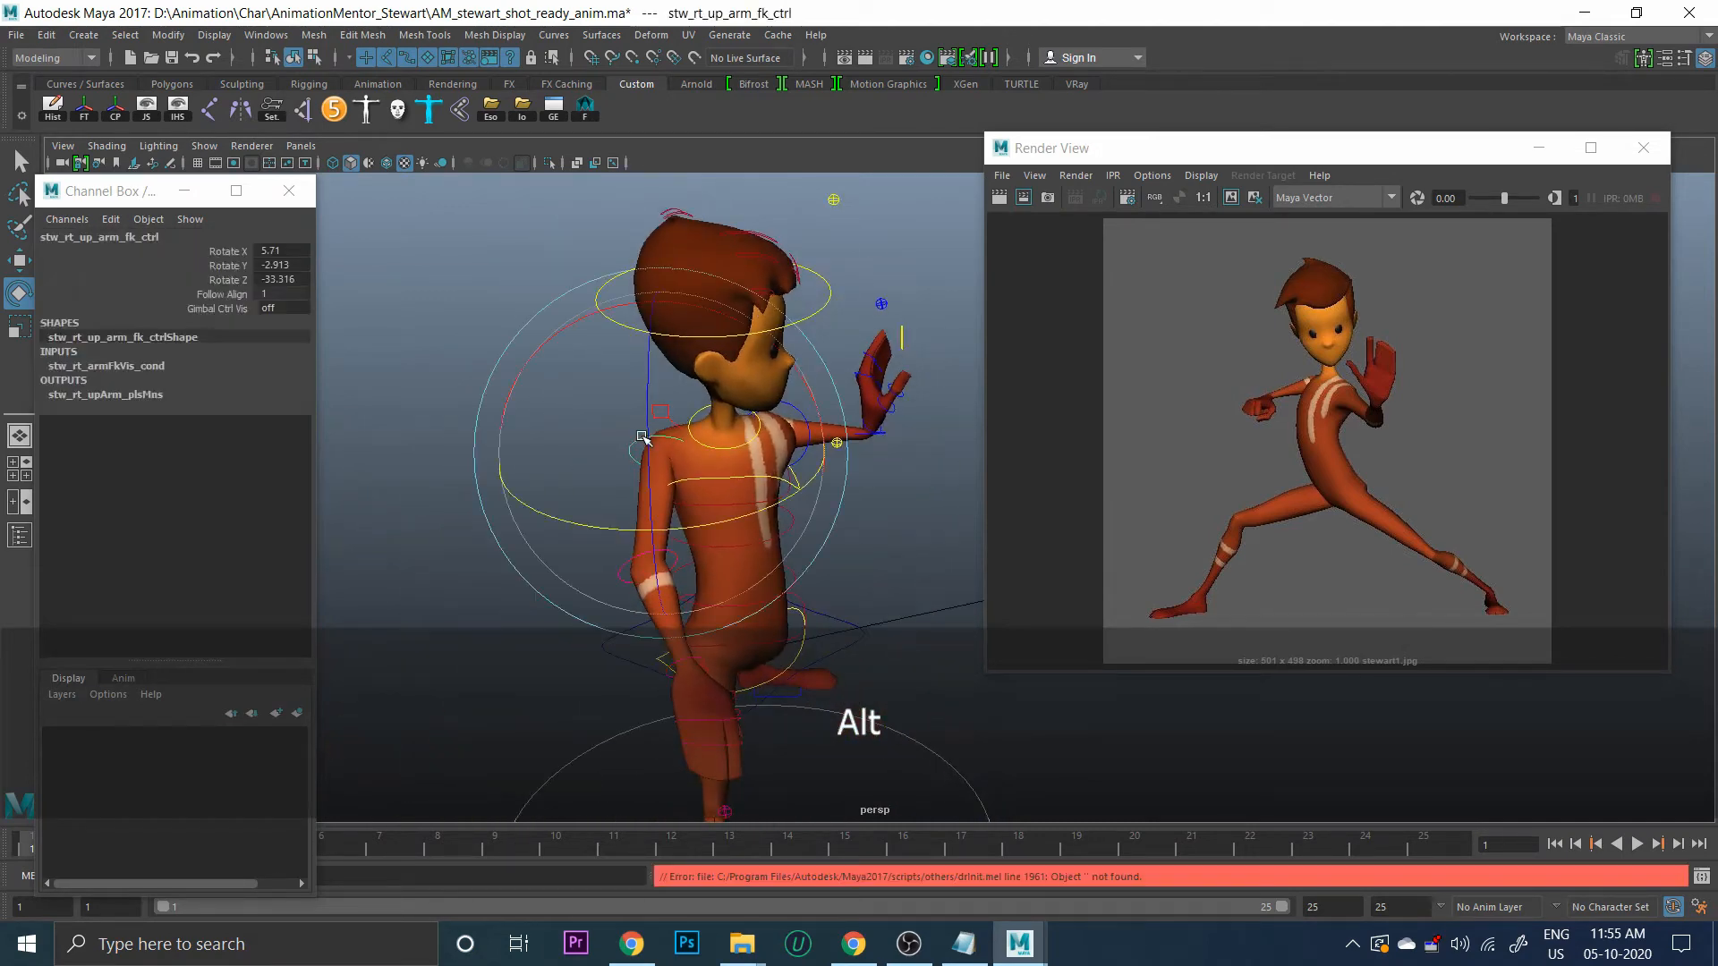
drag(707, 517, 610, 511)
drag(646, 423, 637, 367)
alt+drag(848, 610, 760, 559)
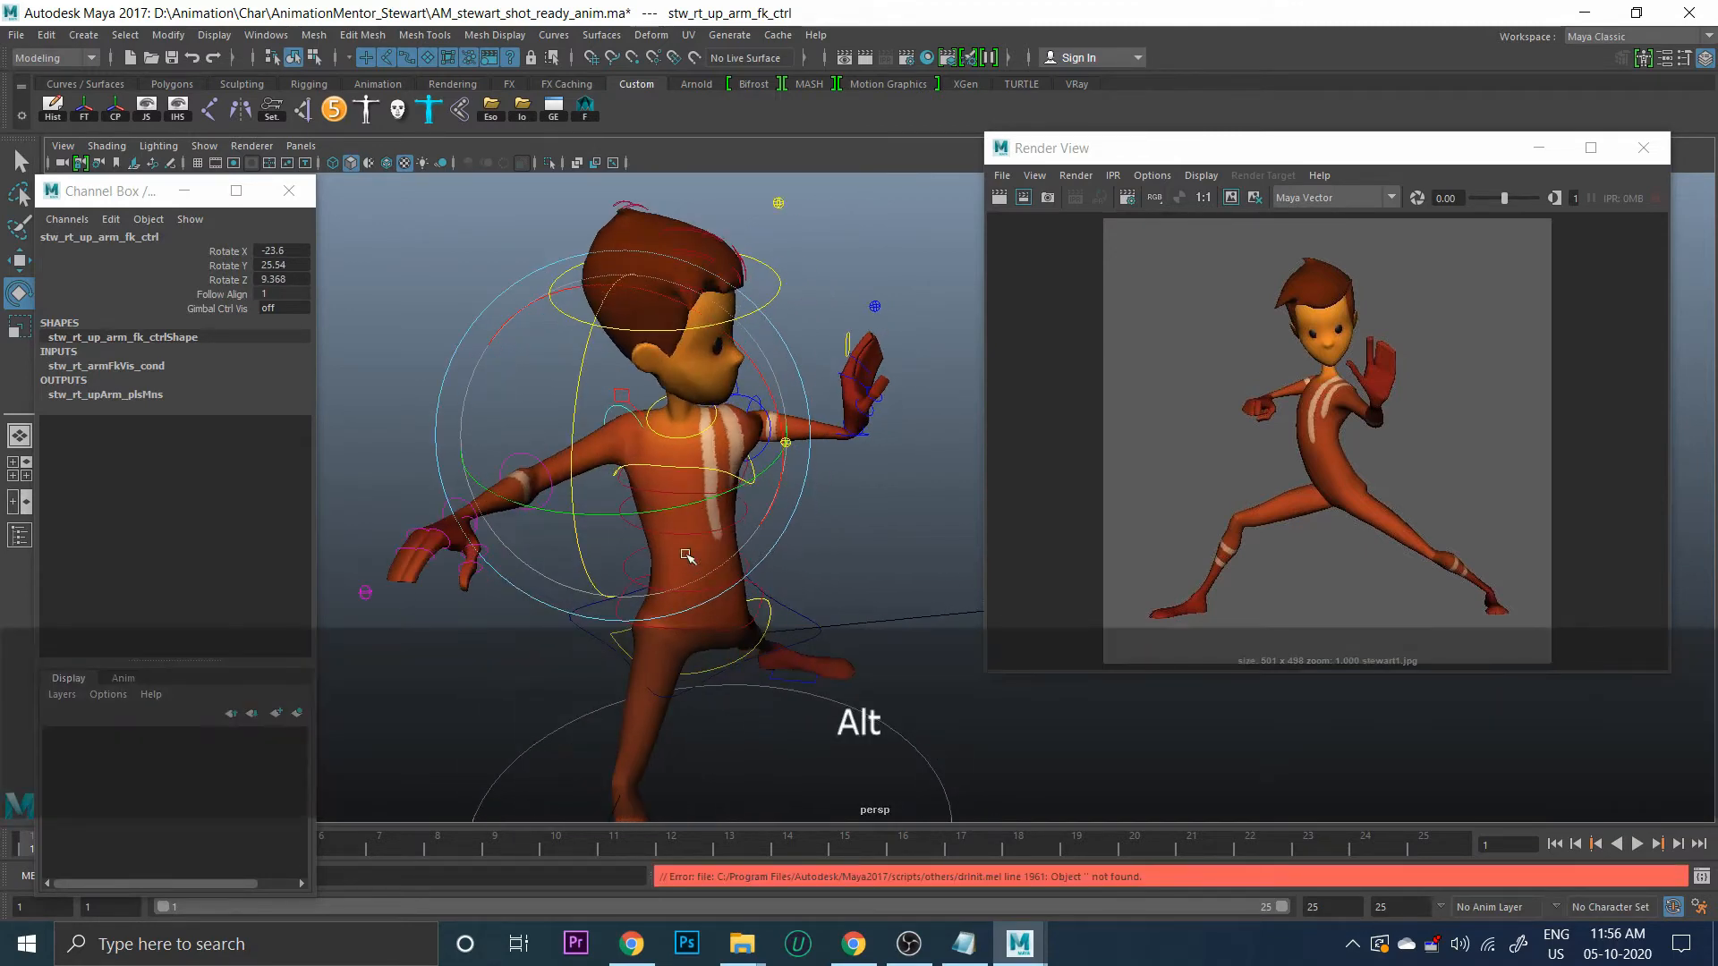
drag(680, 507, 610, 483)
click(528, 434)
click(517, 427)
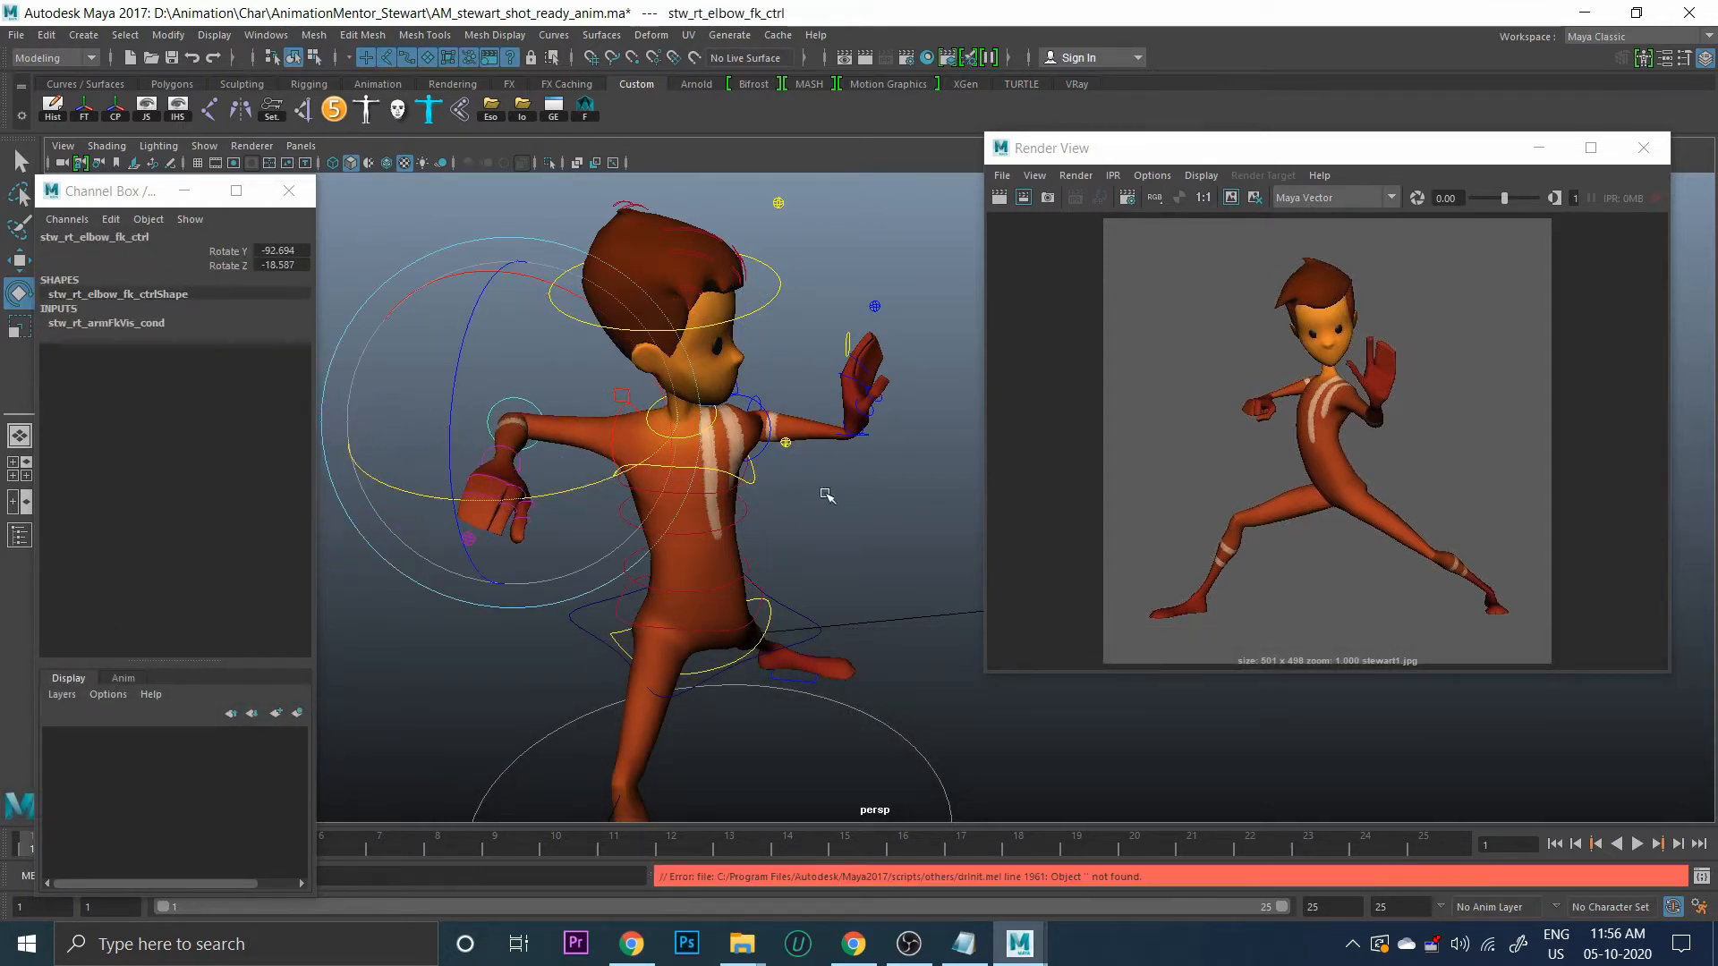
Rotate the right clavicle control slightly to adjust the shoulder behind the raised right arm
click(621, 394)
alt+drag(626, 398, 665, 457)
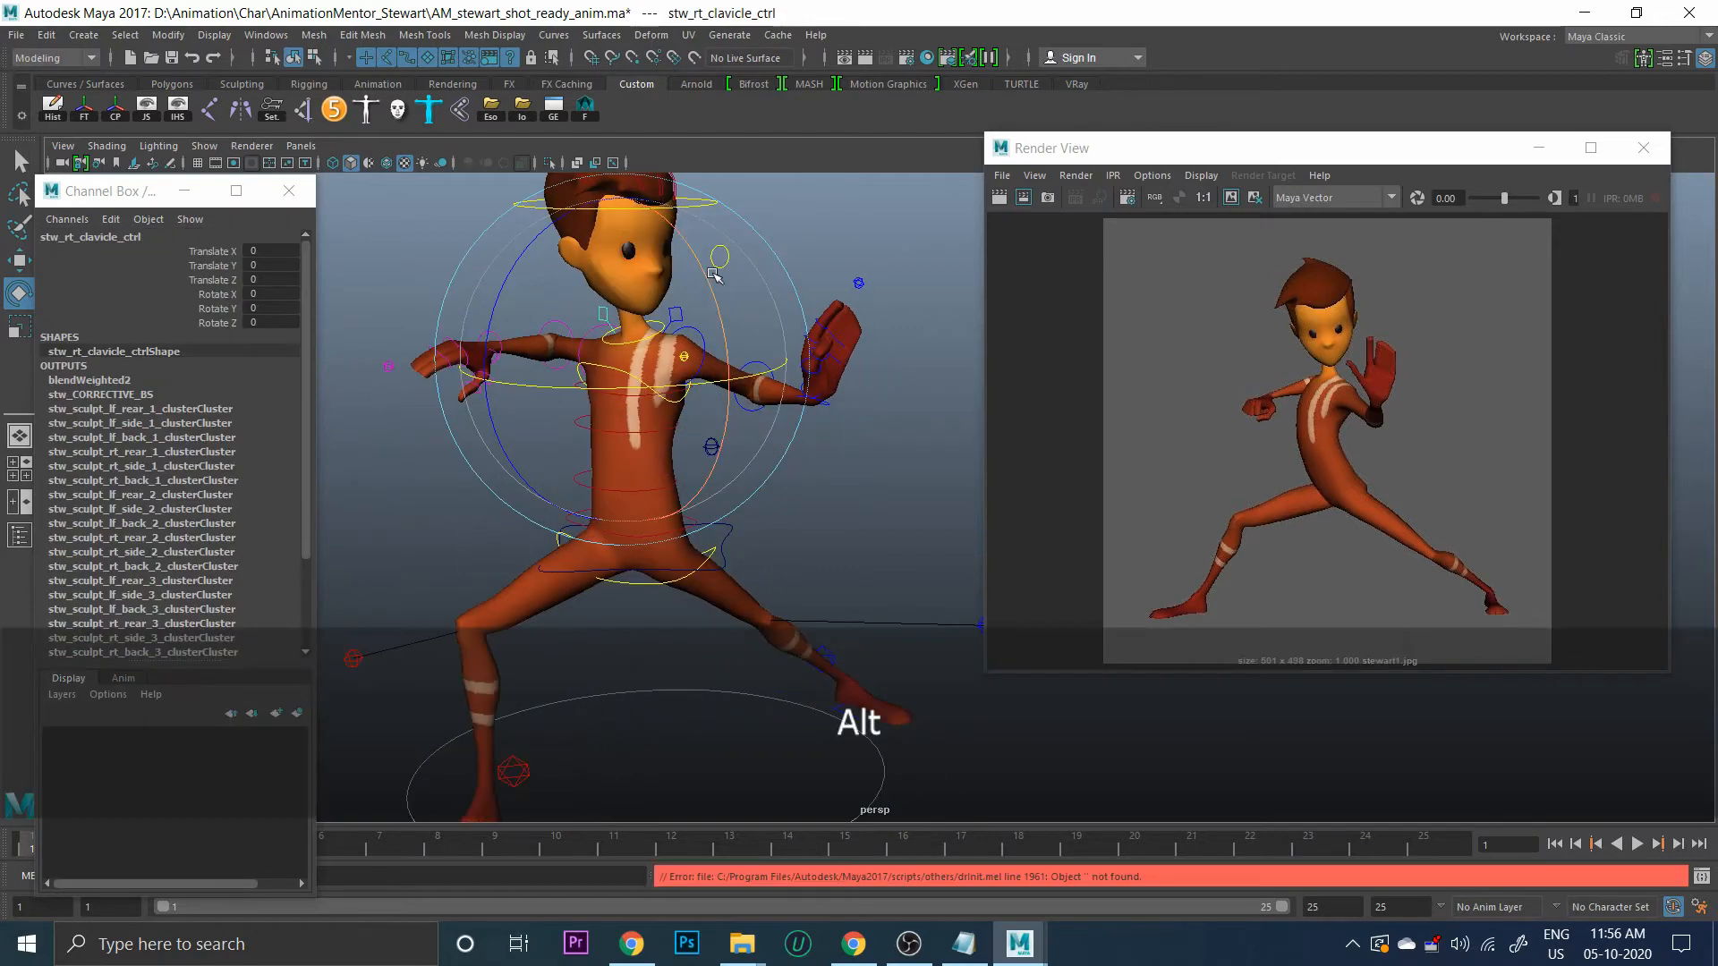
drag(716, 282, 716, 316)
click(701, 488)
Rotate the left upper arm FK control to about -0.5 in X, -30.9 in Y and -10 in Z
alt+middle_drag(572, 452, 686, 506)
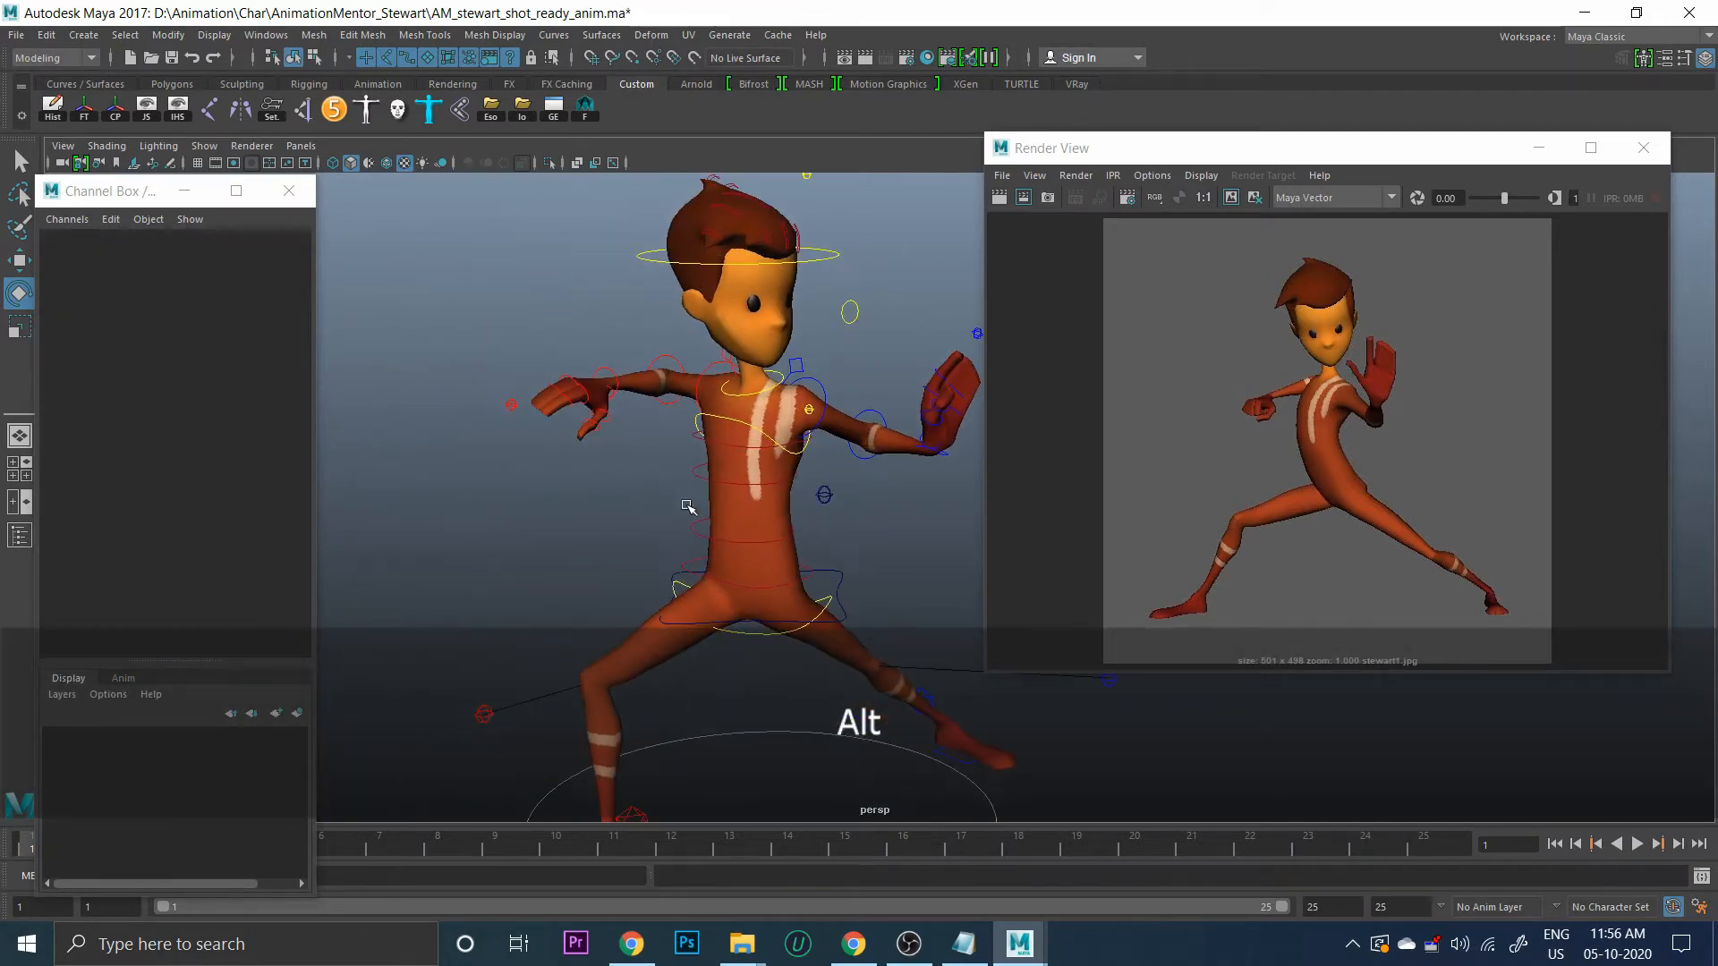
mouse_move(686, 507)
alt+mouse_down()
mouse_move(664, 503)
mouse_move(713, 486)
alt+mouse_up()
click(620, 363)
alt+middle_drag(799, 495, 689, 495)
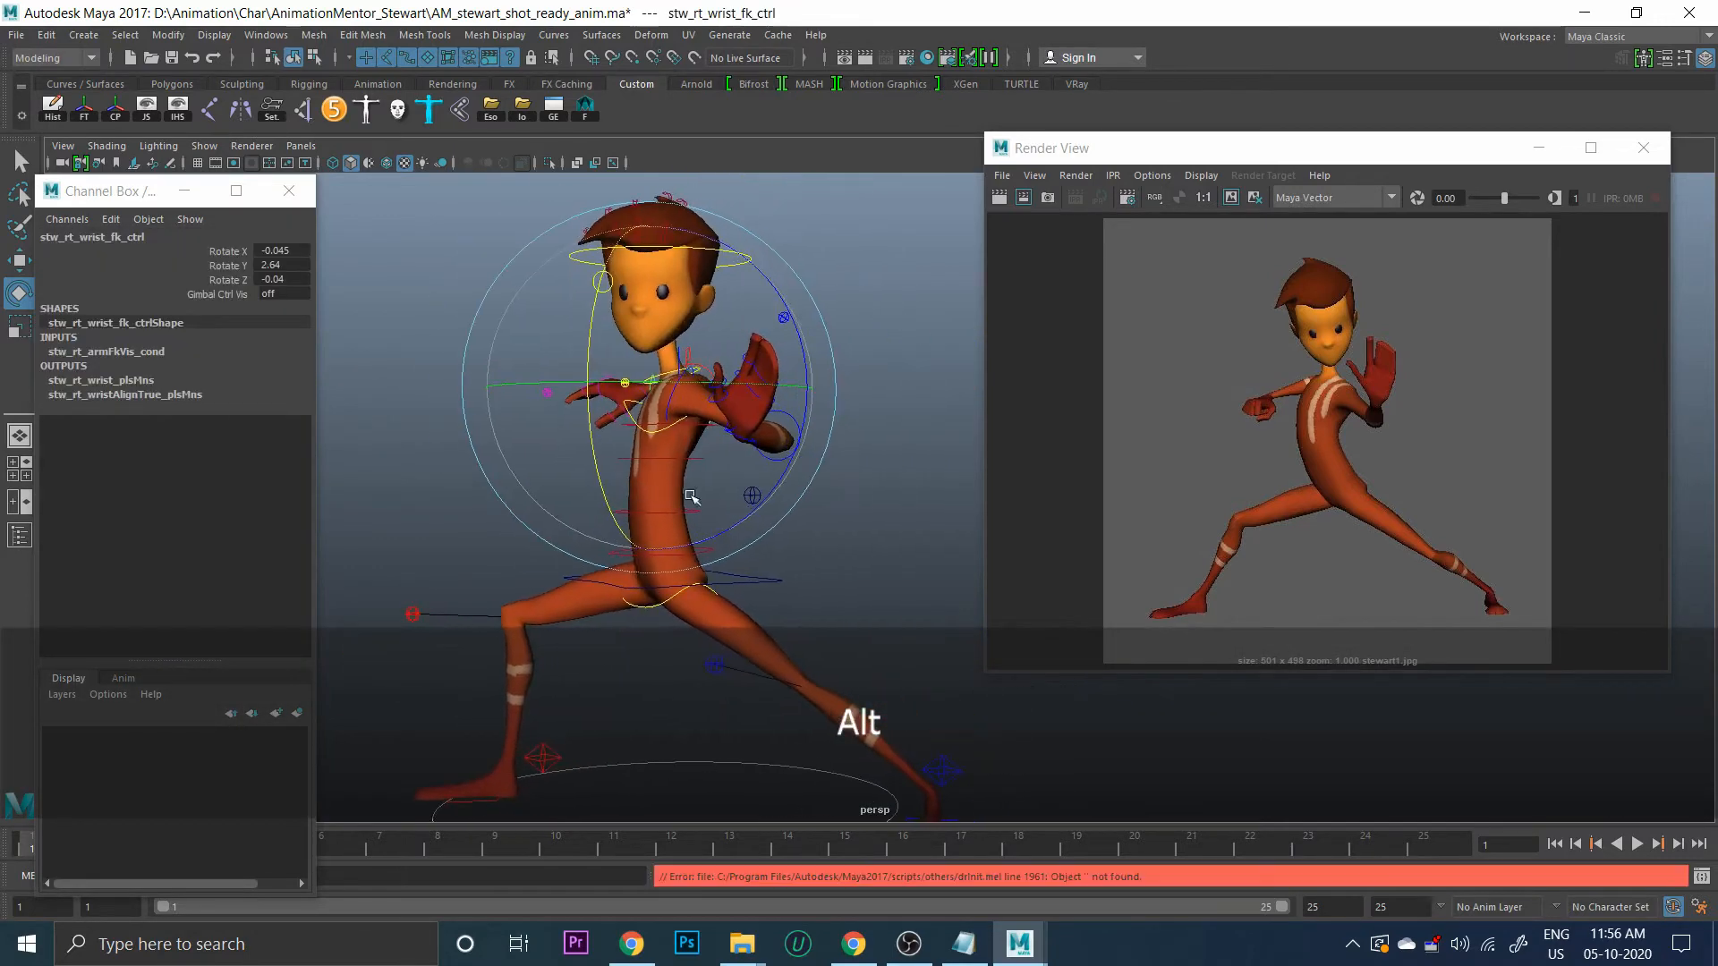
click(798, 449)
alt+drag(798, 449, 754, 312)
click(672, 392)
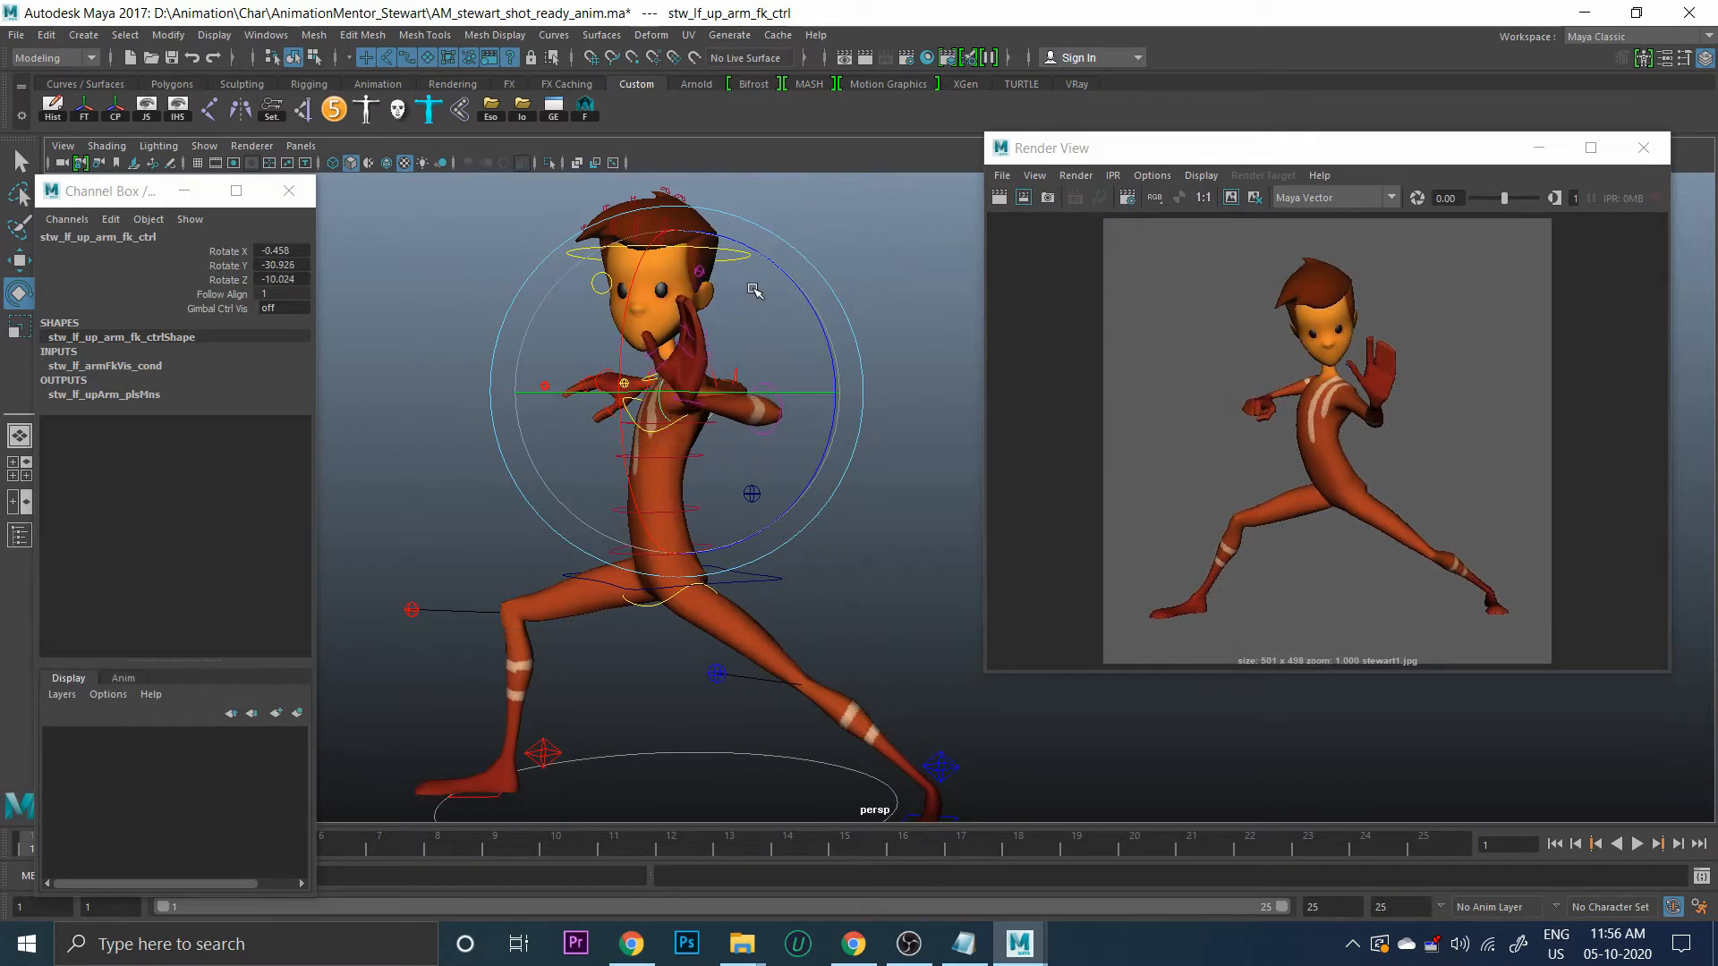
click(804, 373)
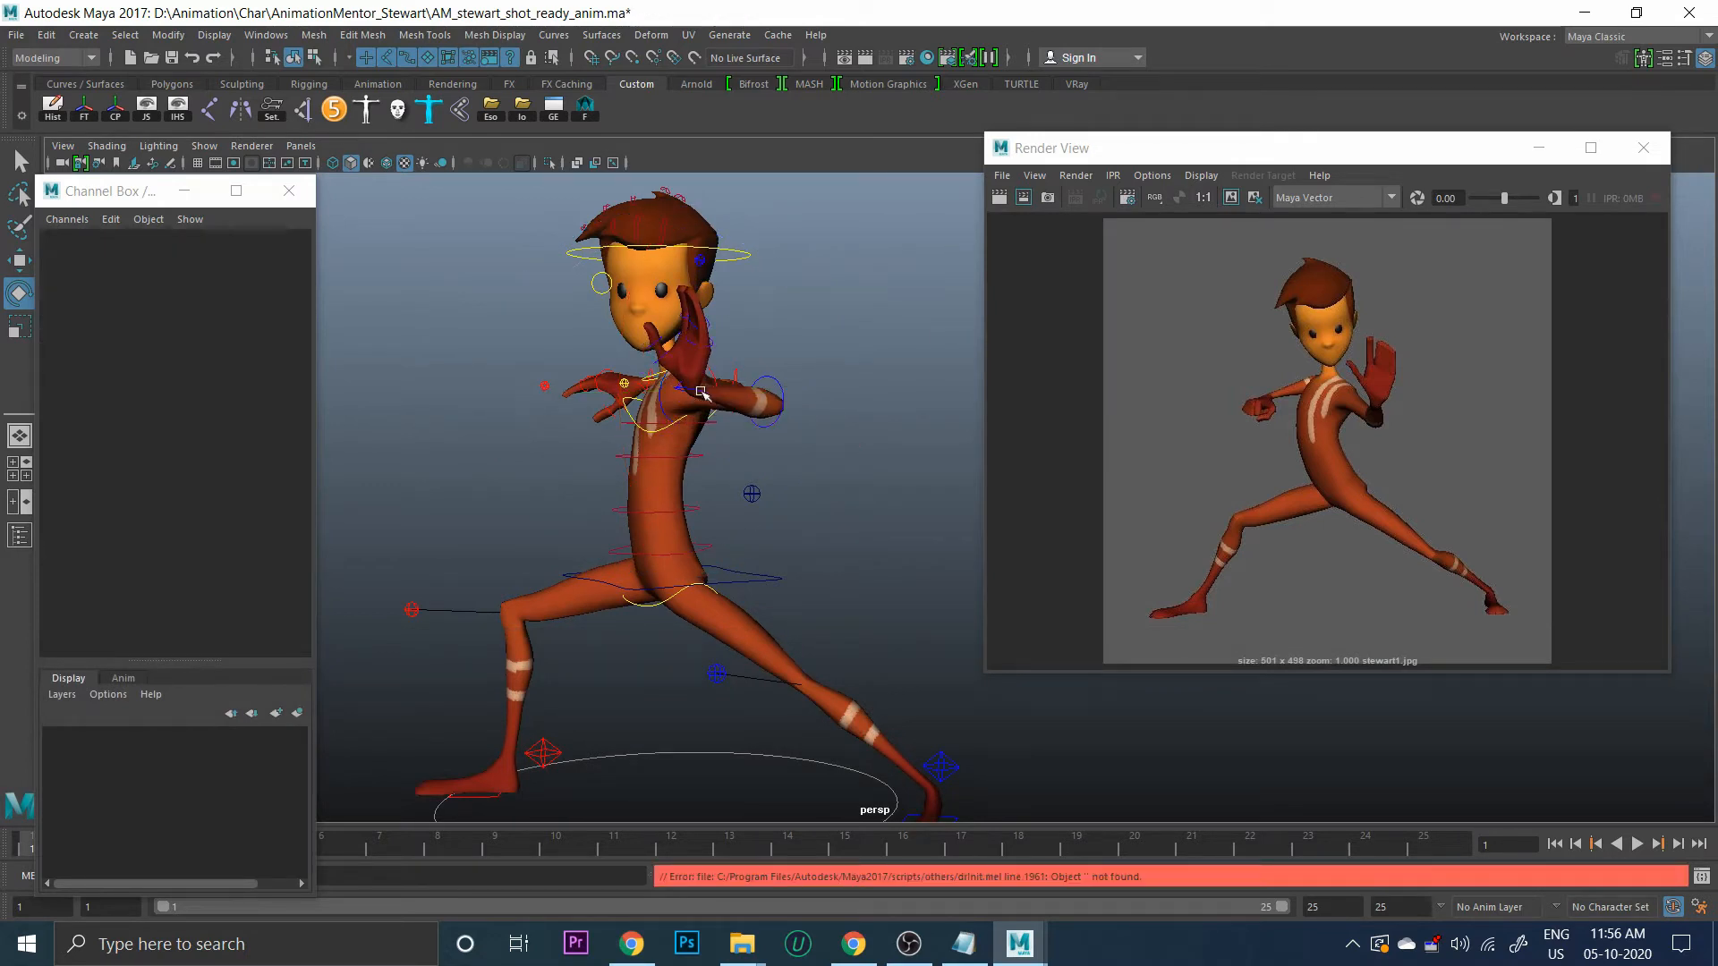
Rotate the left wrist FK control to about 16.9 in X, 62.2 in Y and 87.7 in Z
click(756, 390)
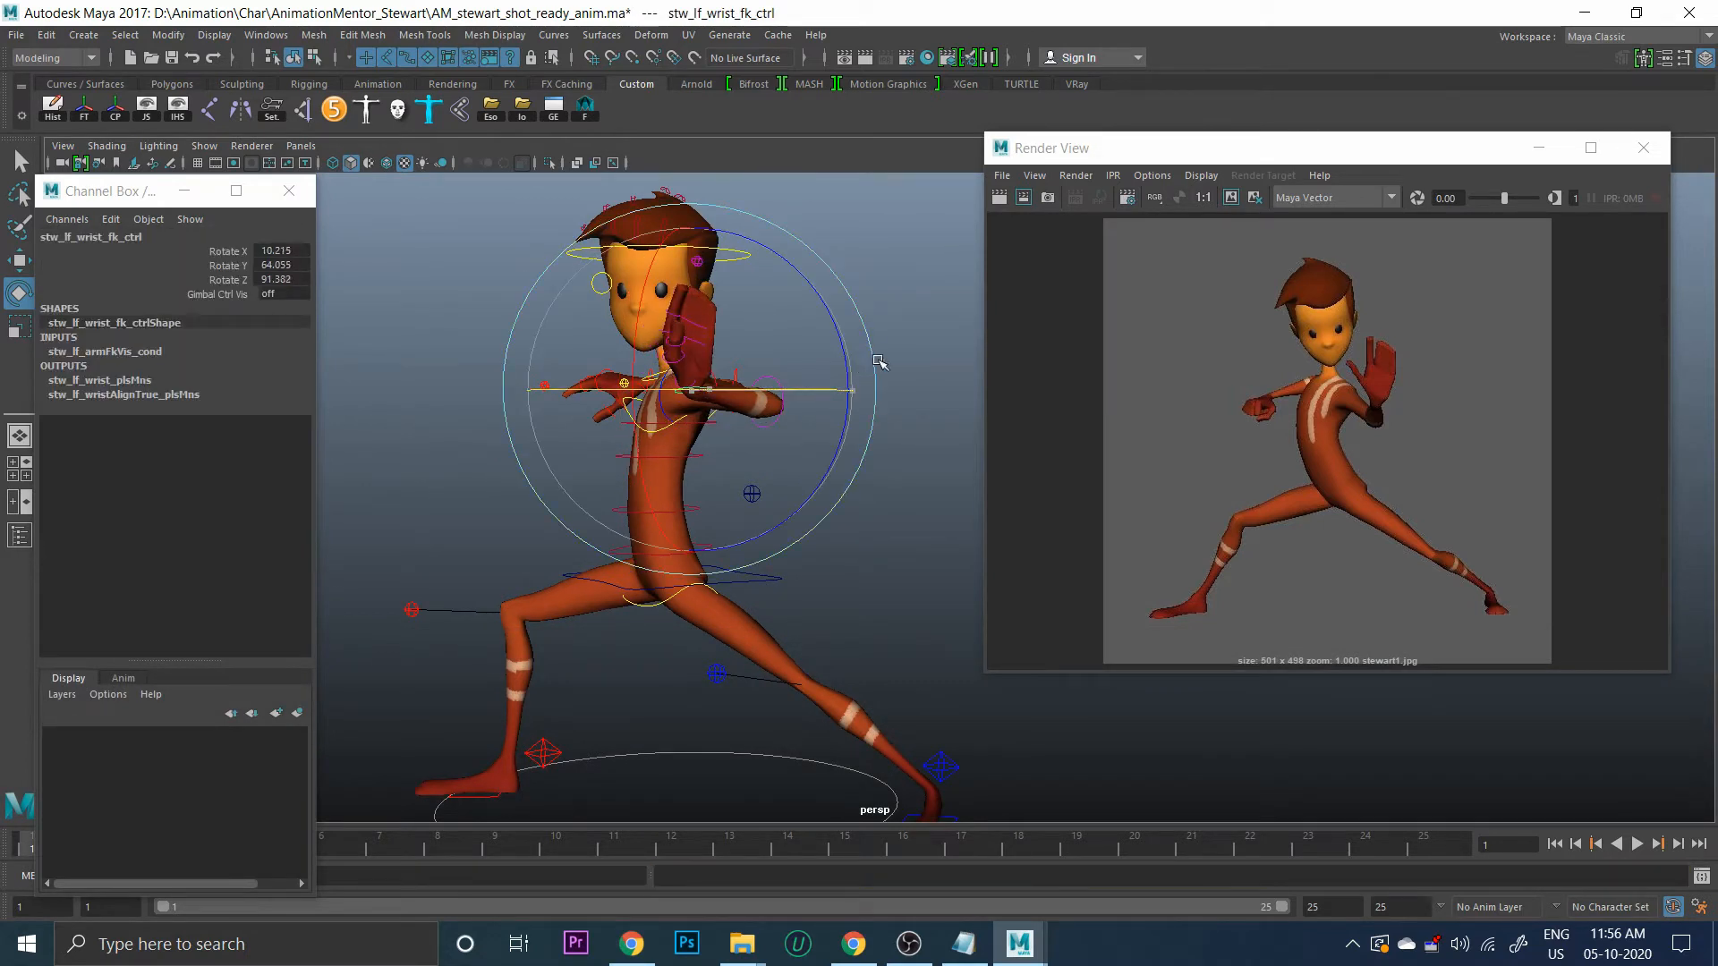
drag(878, 360, 840, 321)
click(924, 296)
Spread the left thumb by rotating its base FK control to about -30.5 in X, -30.6 in Y and 43.6 in Z
alt+right_drag(787, 447, 815, 513)
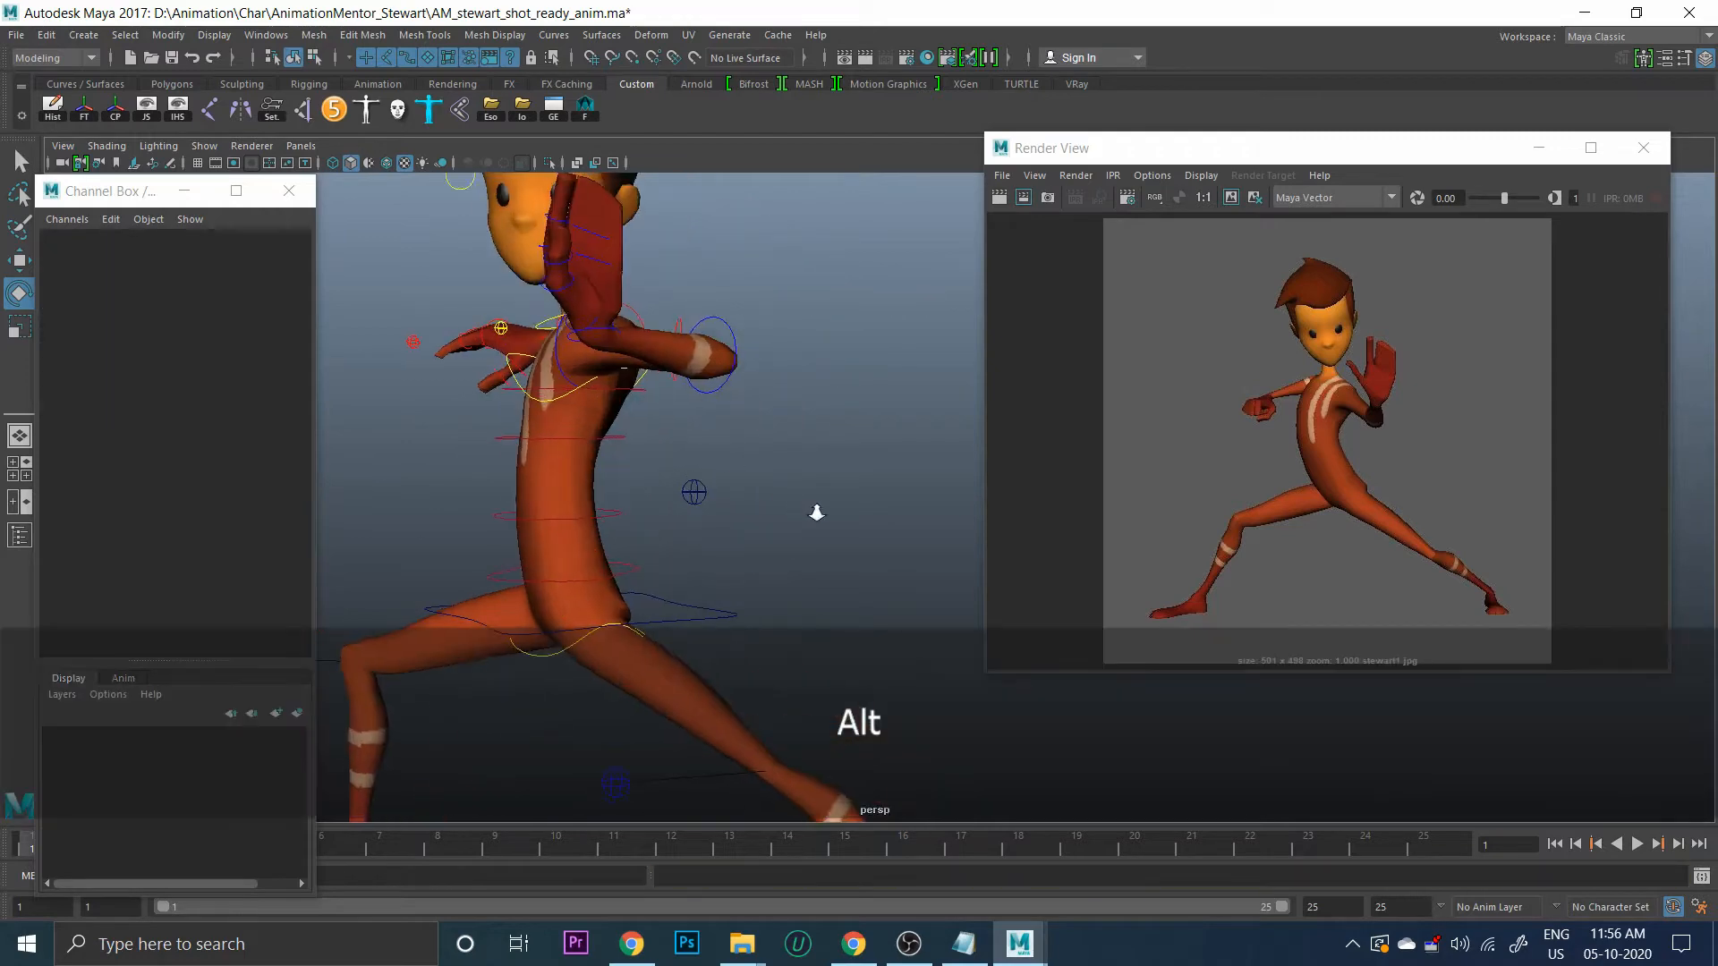
mouse_move(815, 513)
alt+mouse_down()
mouse_move(728, 491)
mouse_move(798, 495)
alt+mouse_up()
click(732, 431)
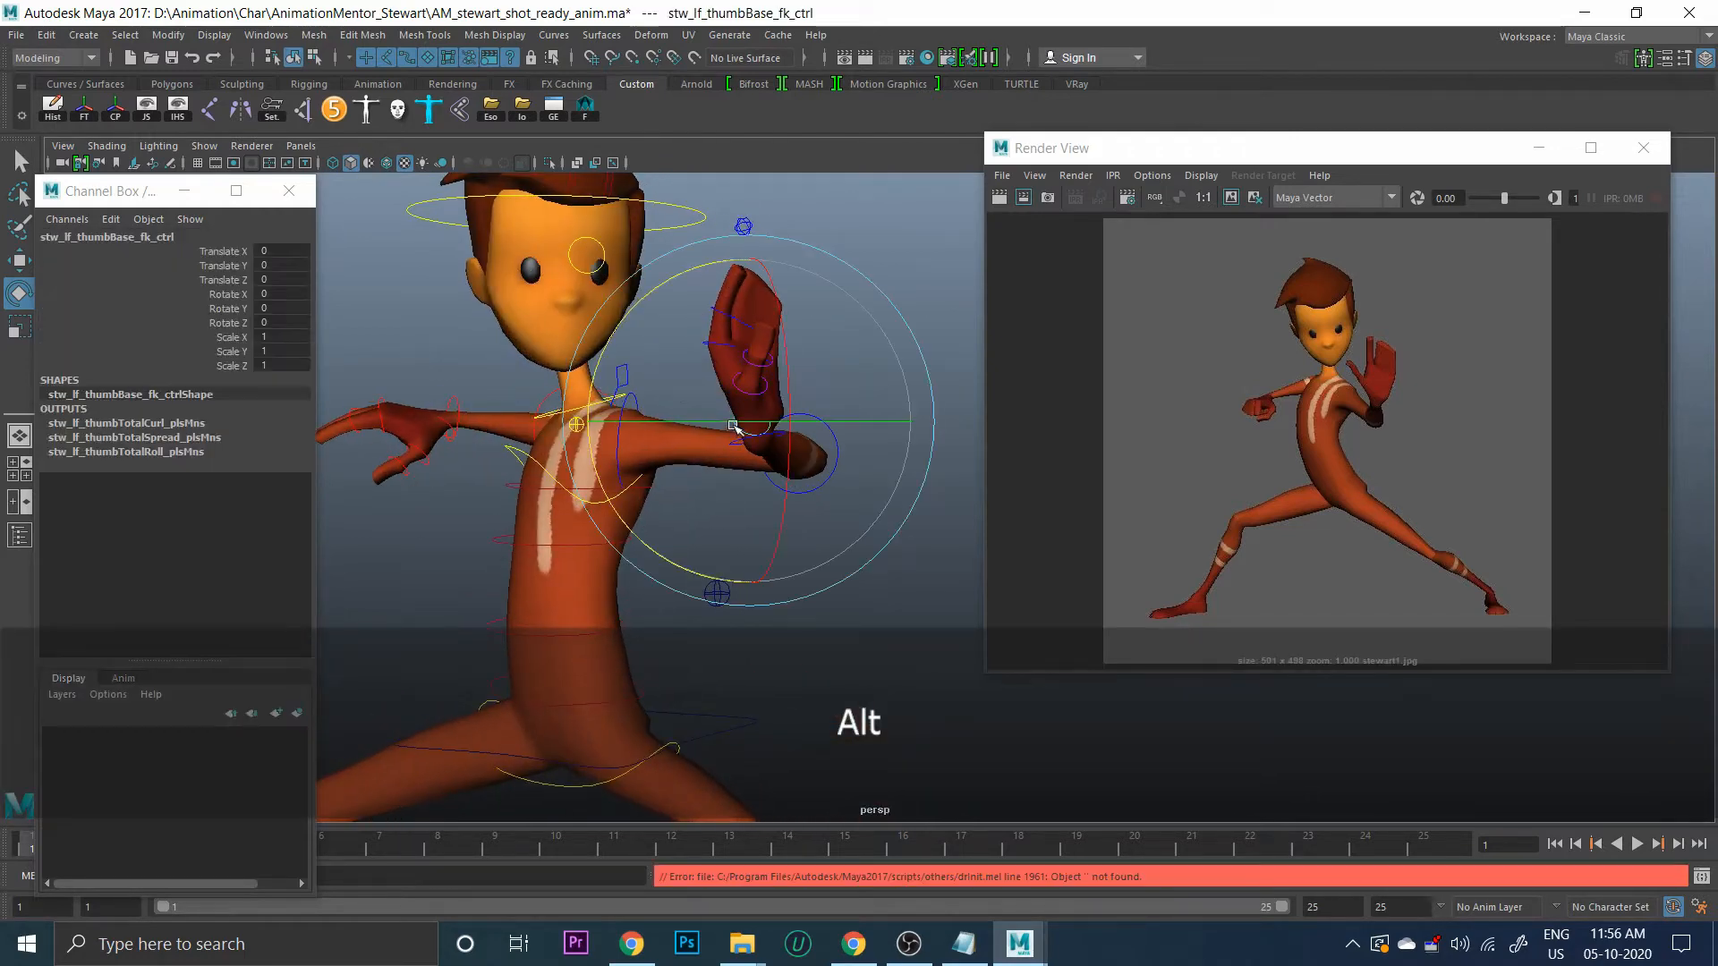
drag(665, 331, 598, 379)
drag(703, 386, 683, 414)
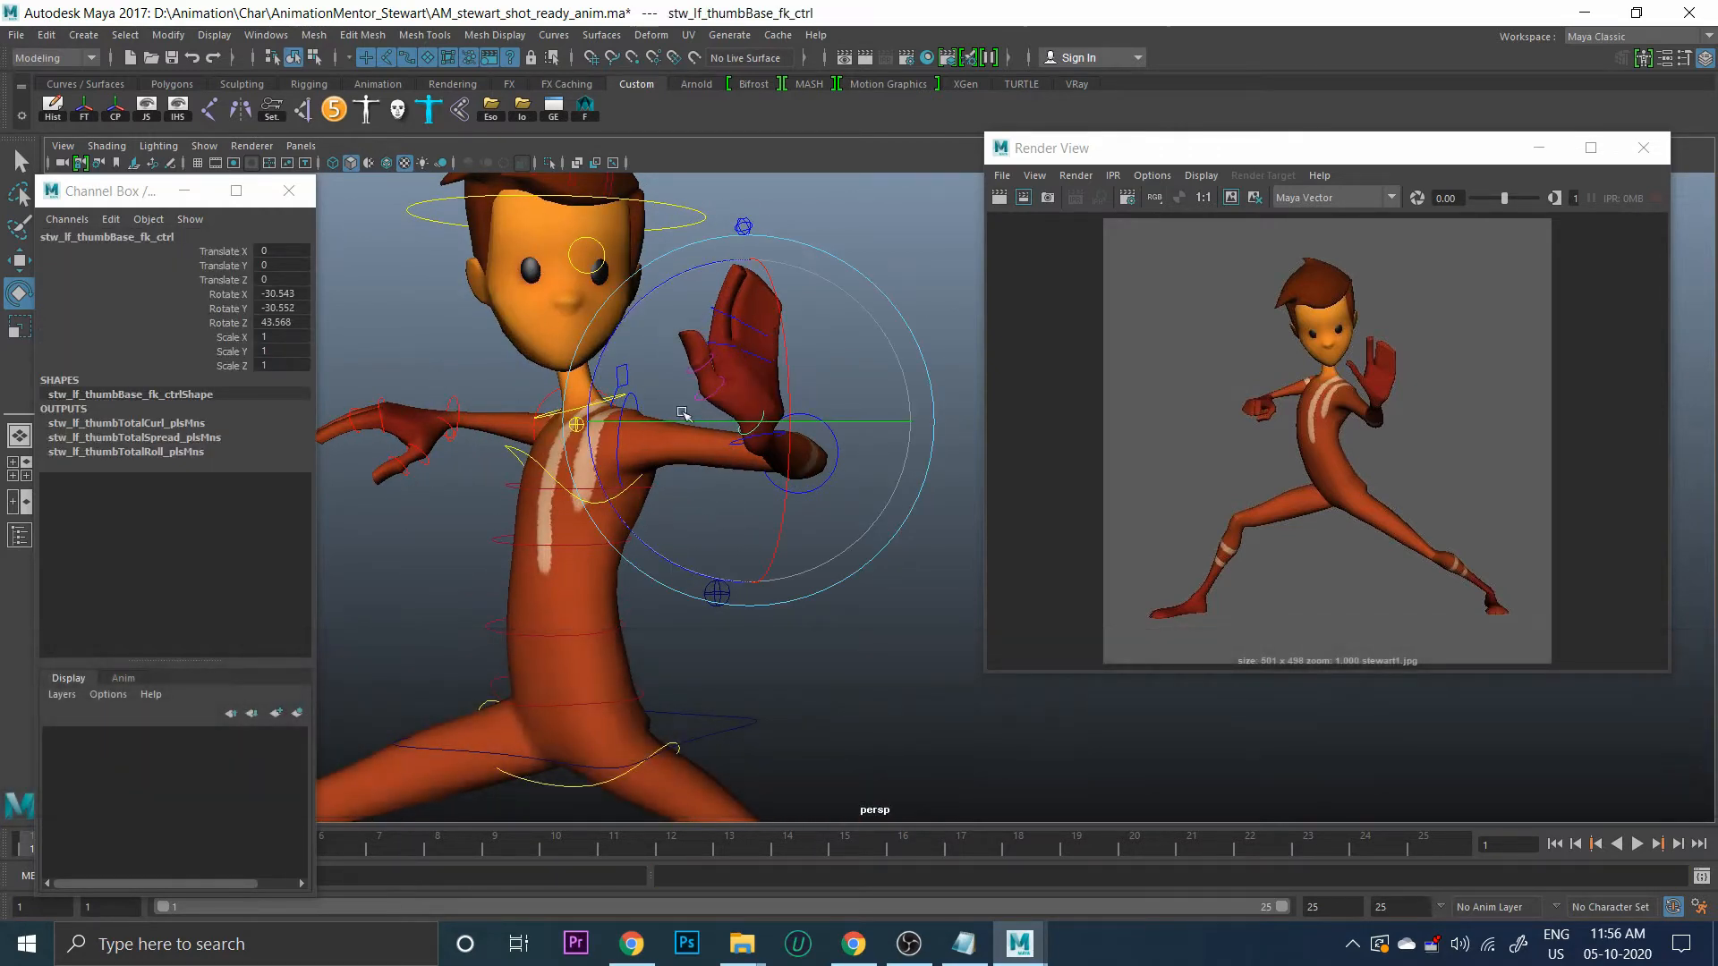
mouse_move(779, 483)
alt+mouse_down()
mouse_move(671, 498)
mouse_move(717, 468)
mouse_move(661, 482)
mouse_move(755, 560)
mouse_move(728, 571)
mouse_move(787, 516)
alt+mouse_up()
key(ctrl+z)
click(908, 359)
Rotate the left wrist FK control to about 23.5 in X, 61.3 in Y and 84 in Z
alt+drag(908, 359, 831, 454)
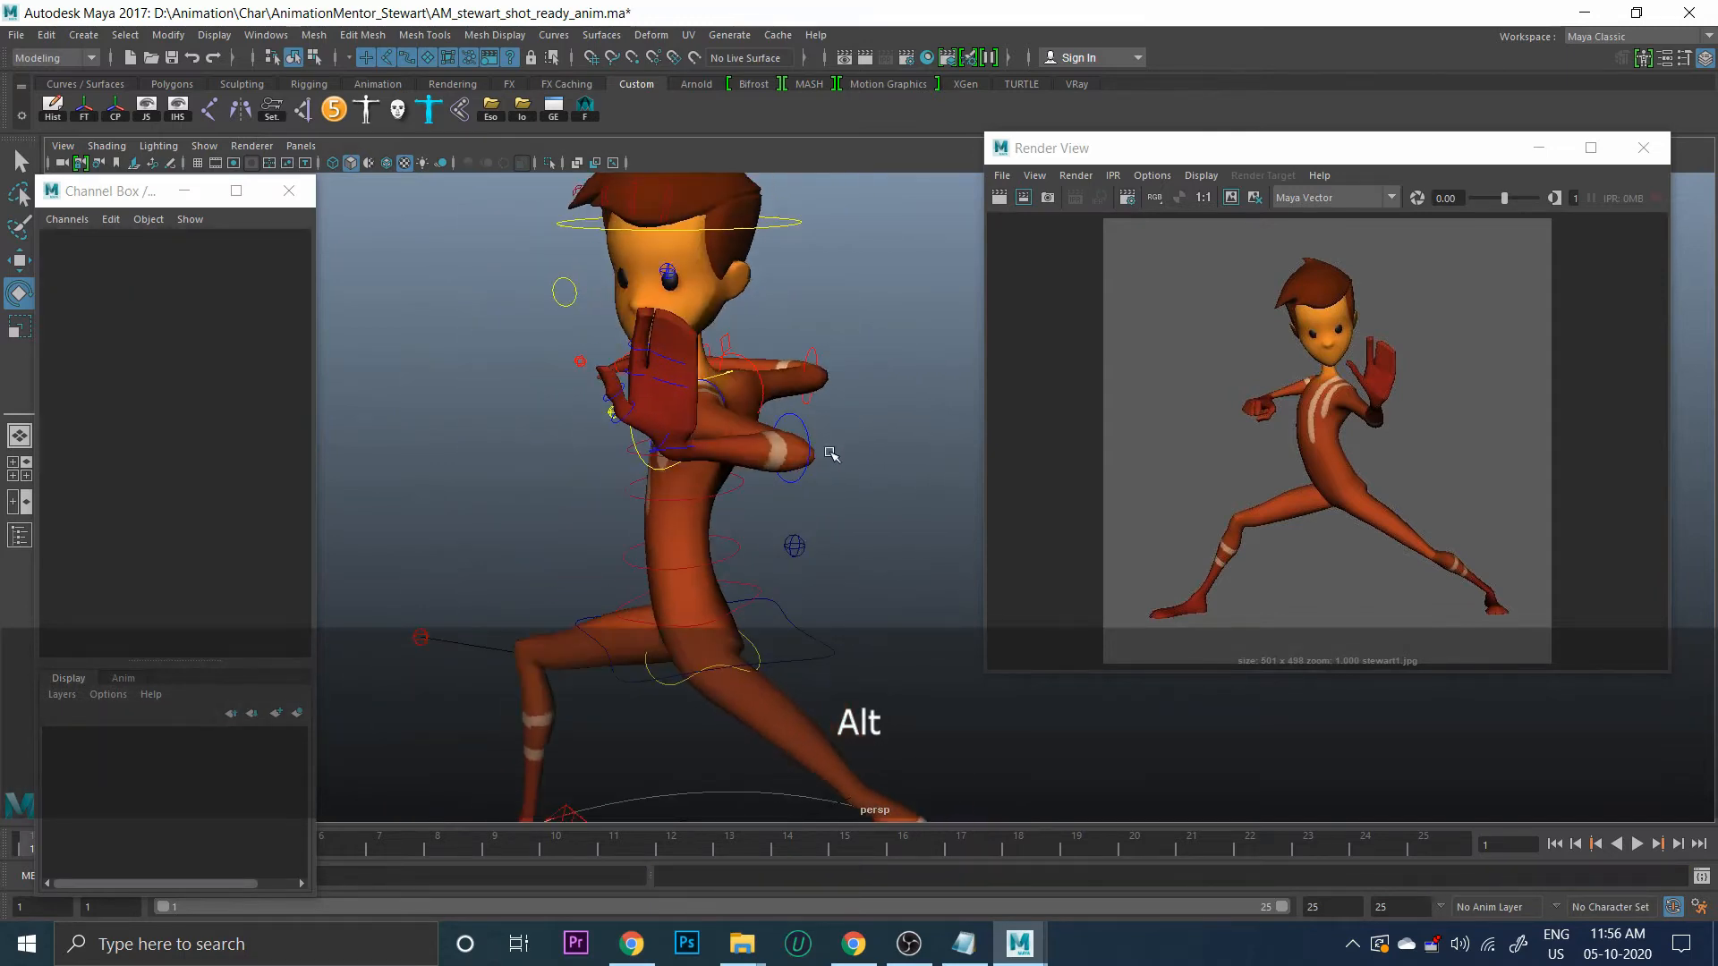
click(775, 444)
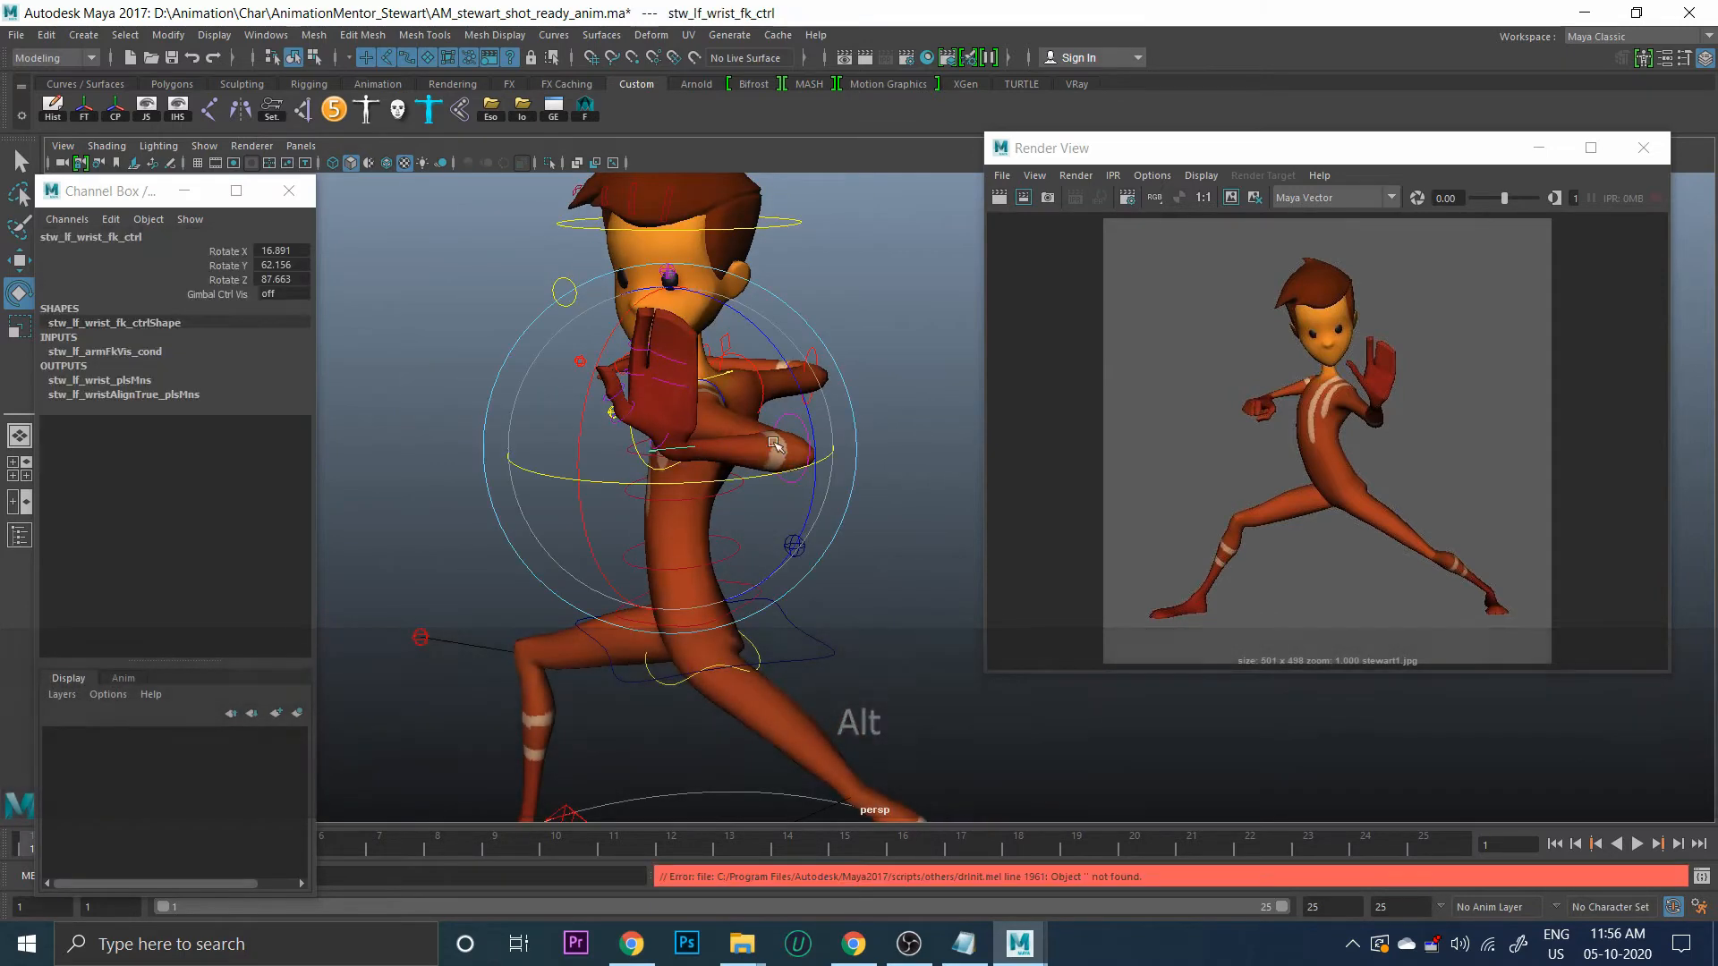
drag(792, 407, 800, 429)
click(882, 383)
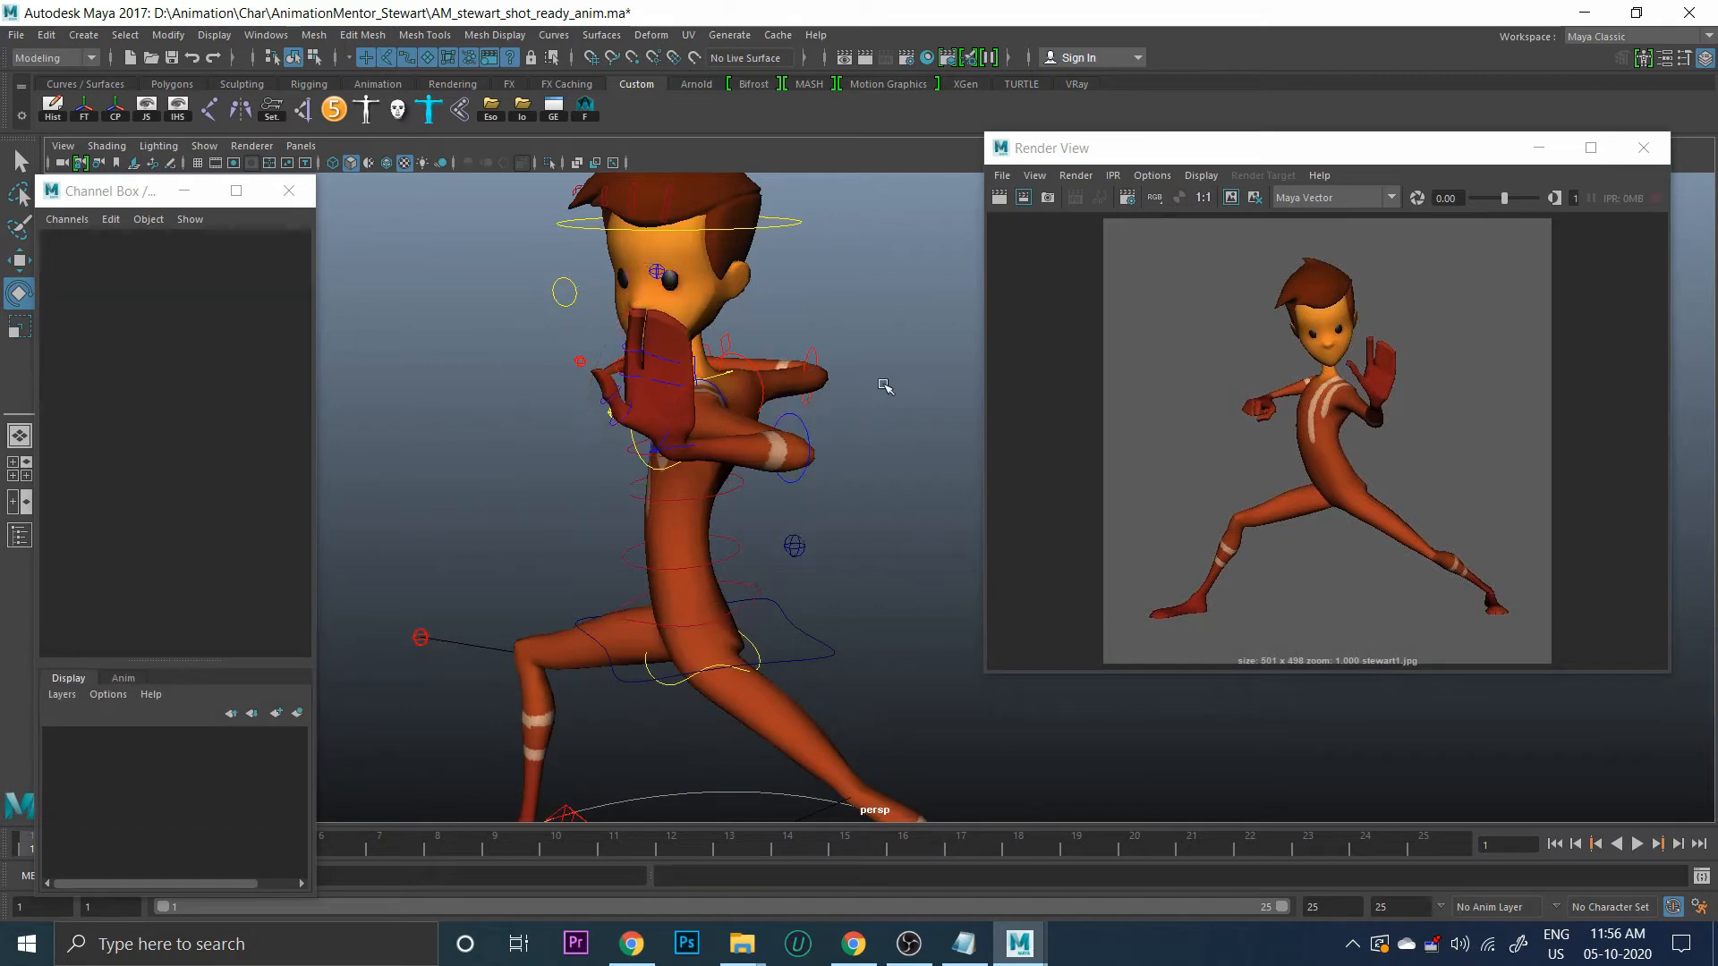
Lower the left upper arm by rotating its FK control to about -1.6 in X, -29.2 in Y and -25.7 in Z
alt+drag(882, 383, 696, 424)
click(754, 371)
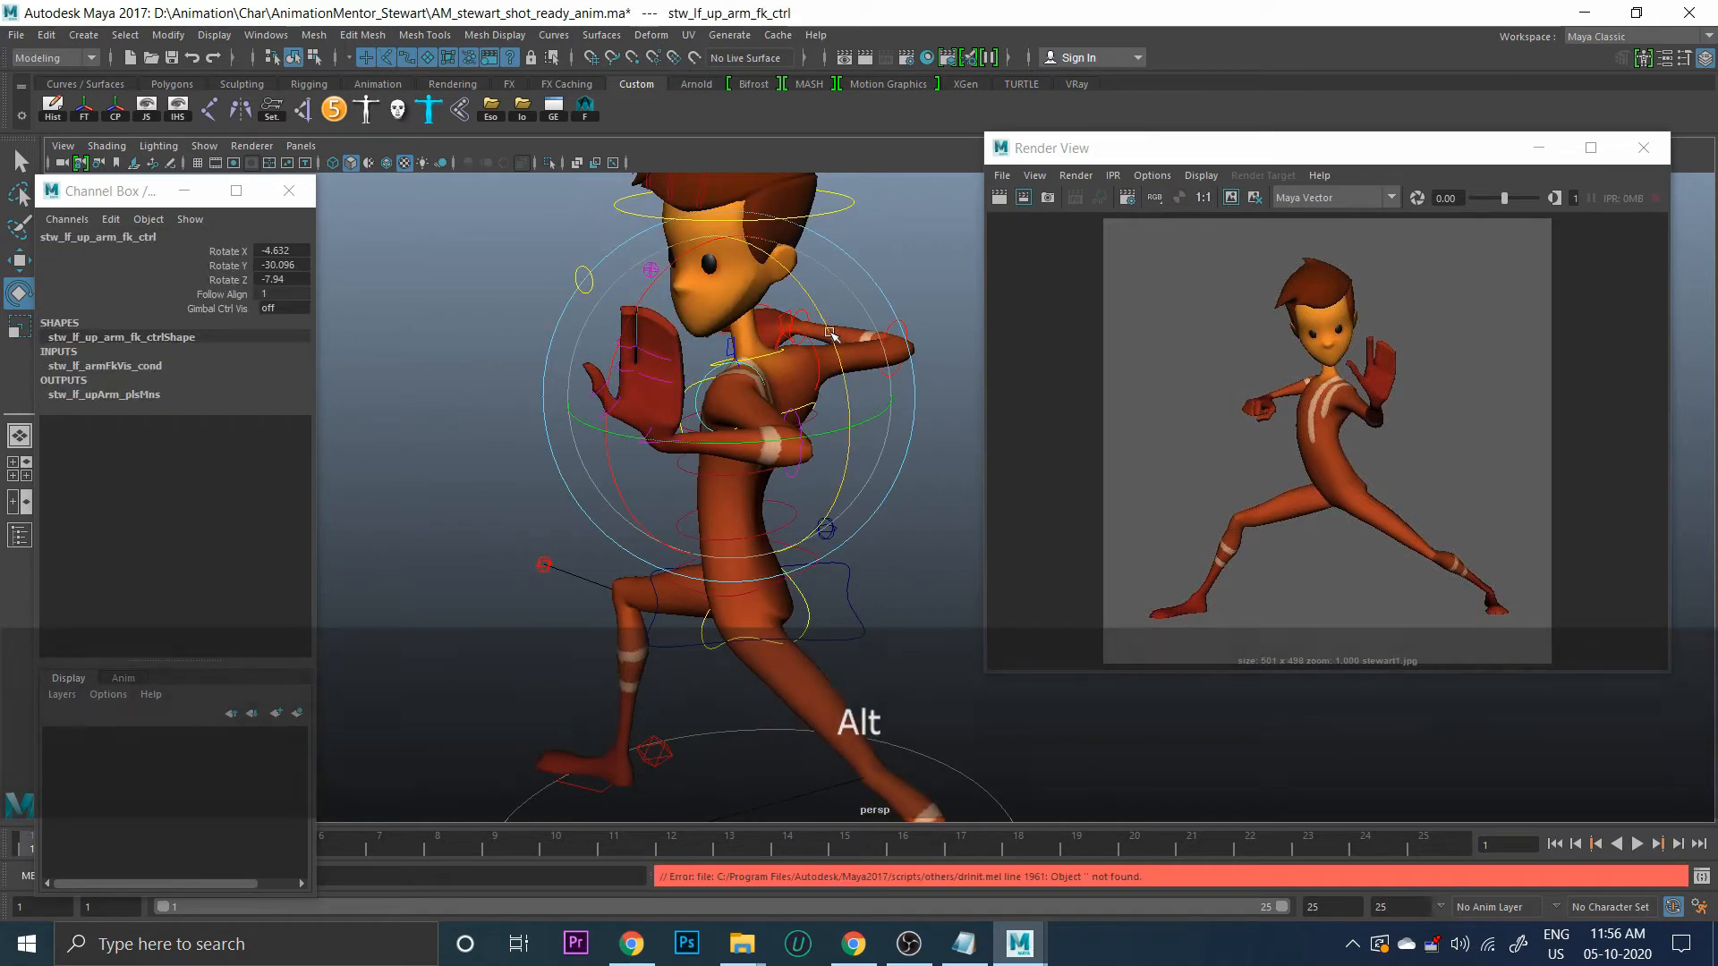
drag(832, 333, 843, 380)
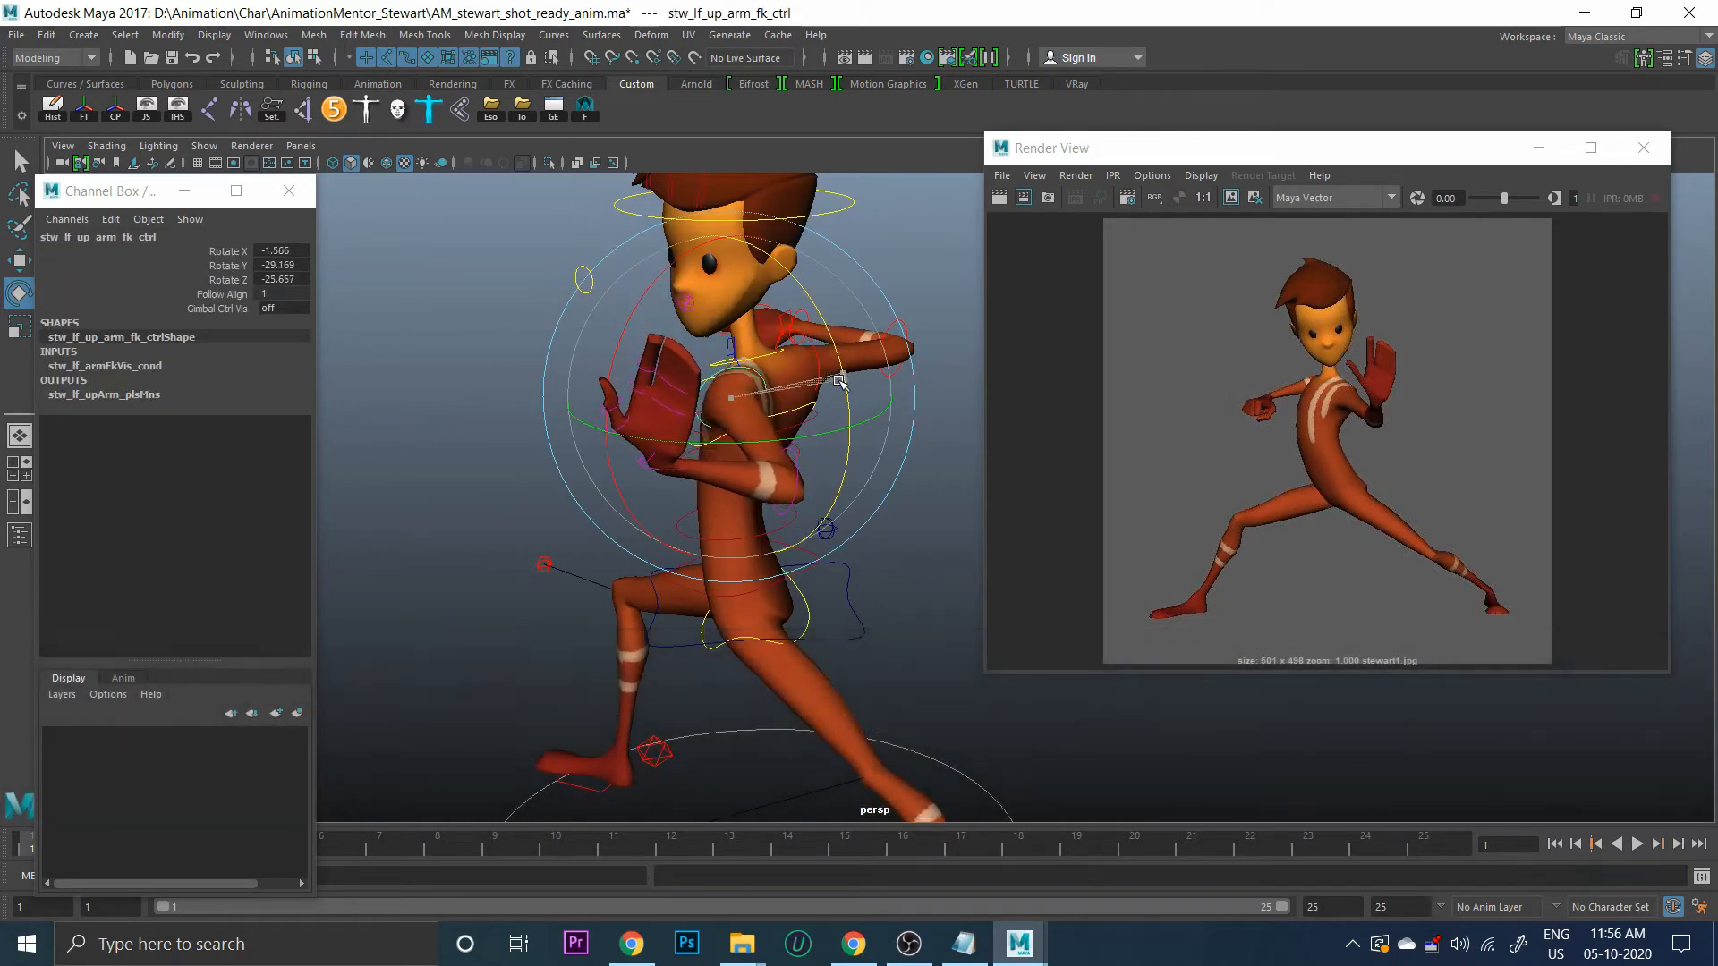
click(925, 588)
Turn the left palm forward by rotating the wrist FK control to about 62.8 in X, 50 in Y and 67.8 in Z
click(671, 469)
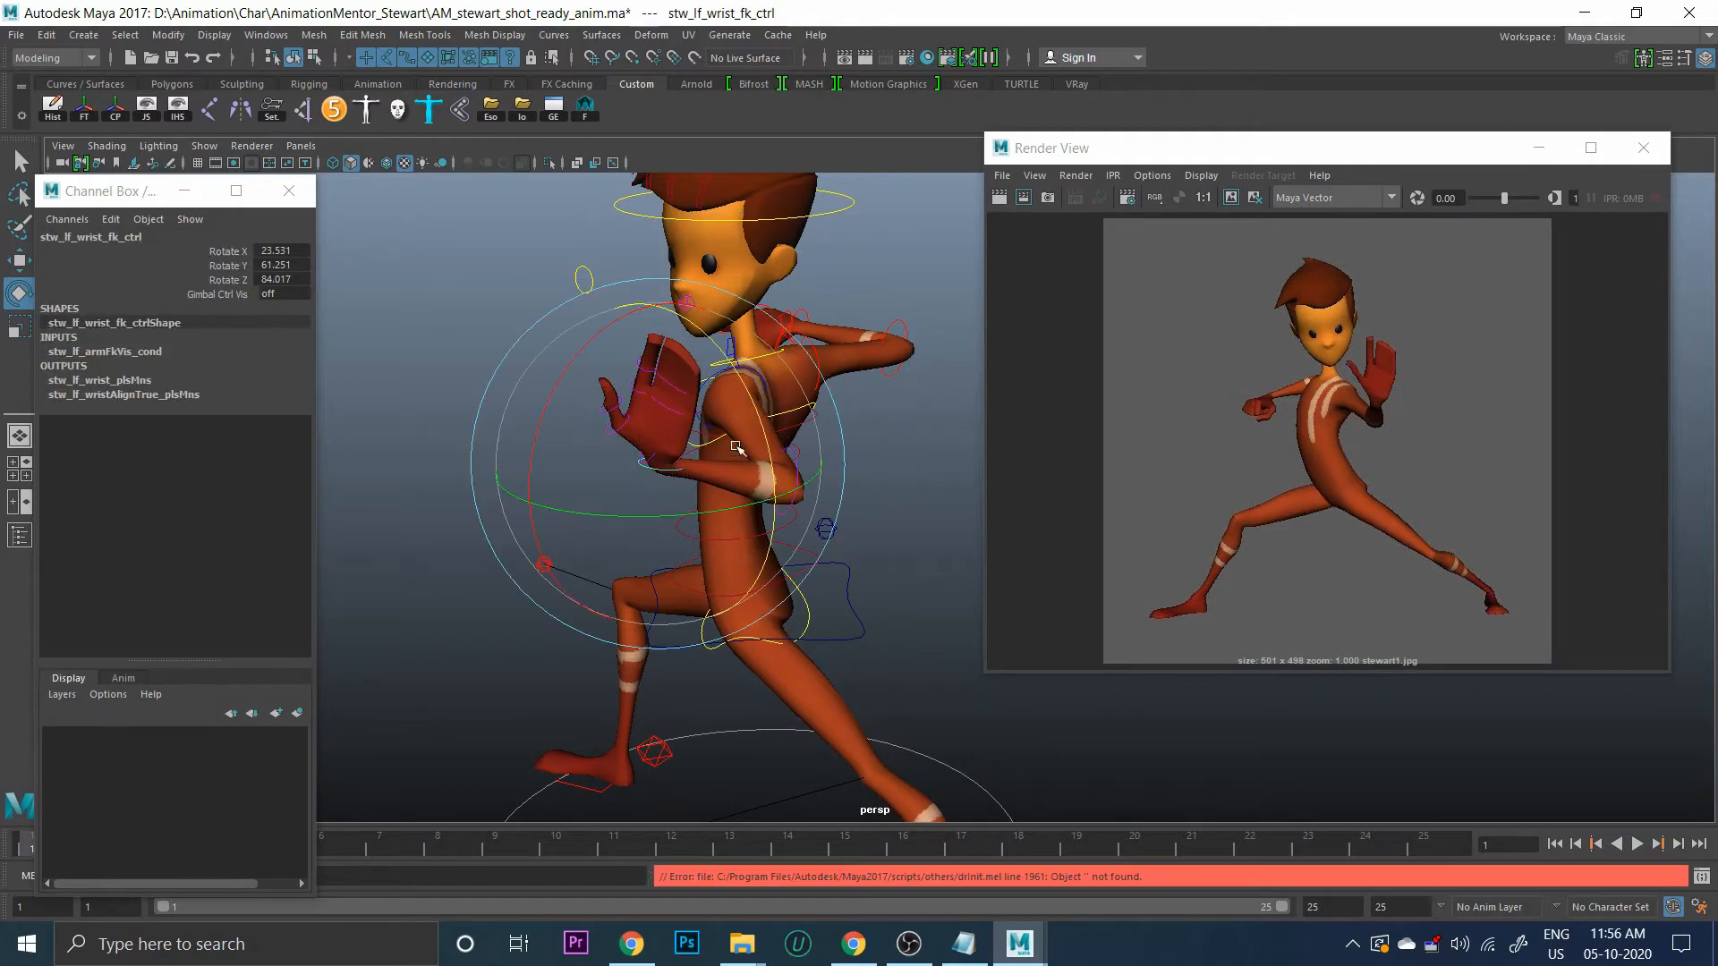
drag(745, 392, 723, 344)
alt+drag(673, 424, 763, 407)
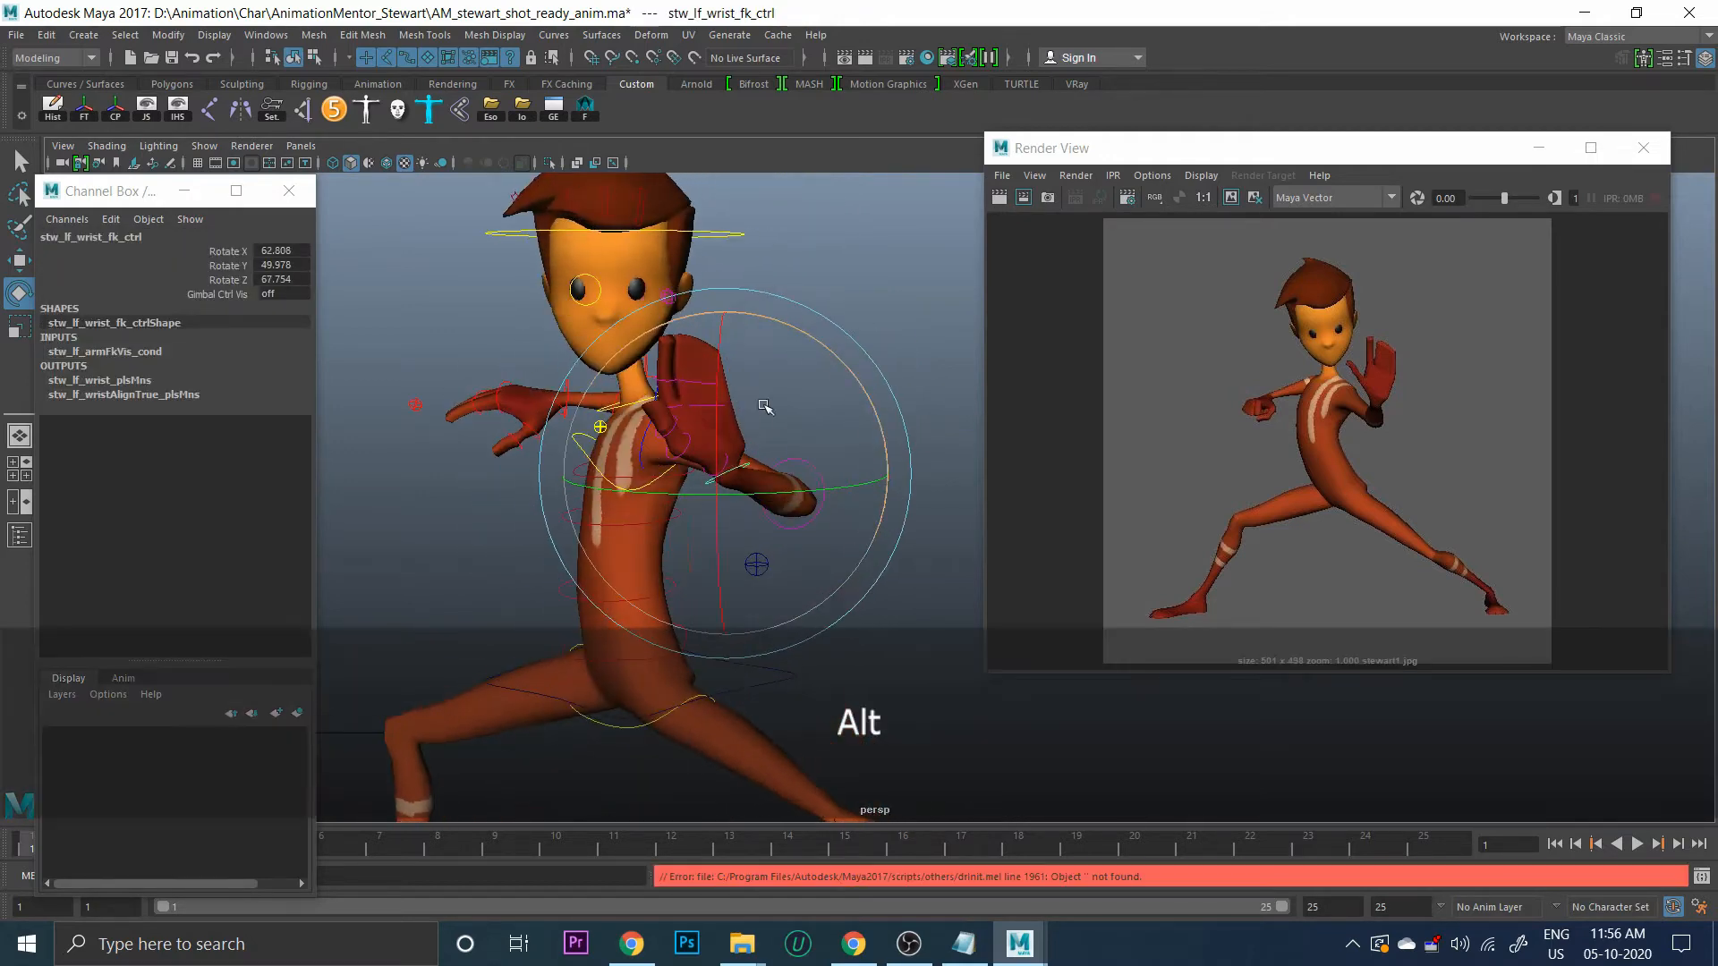
alt+middle_drag(763, 406, 683, 382)
click(873, 329)
Rotate the left index finger's base FK control slightly to adjust the finger on the open hand
click(583, 381)
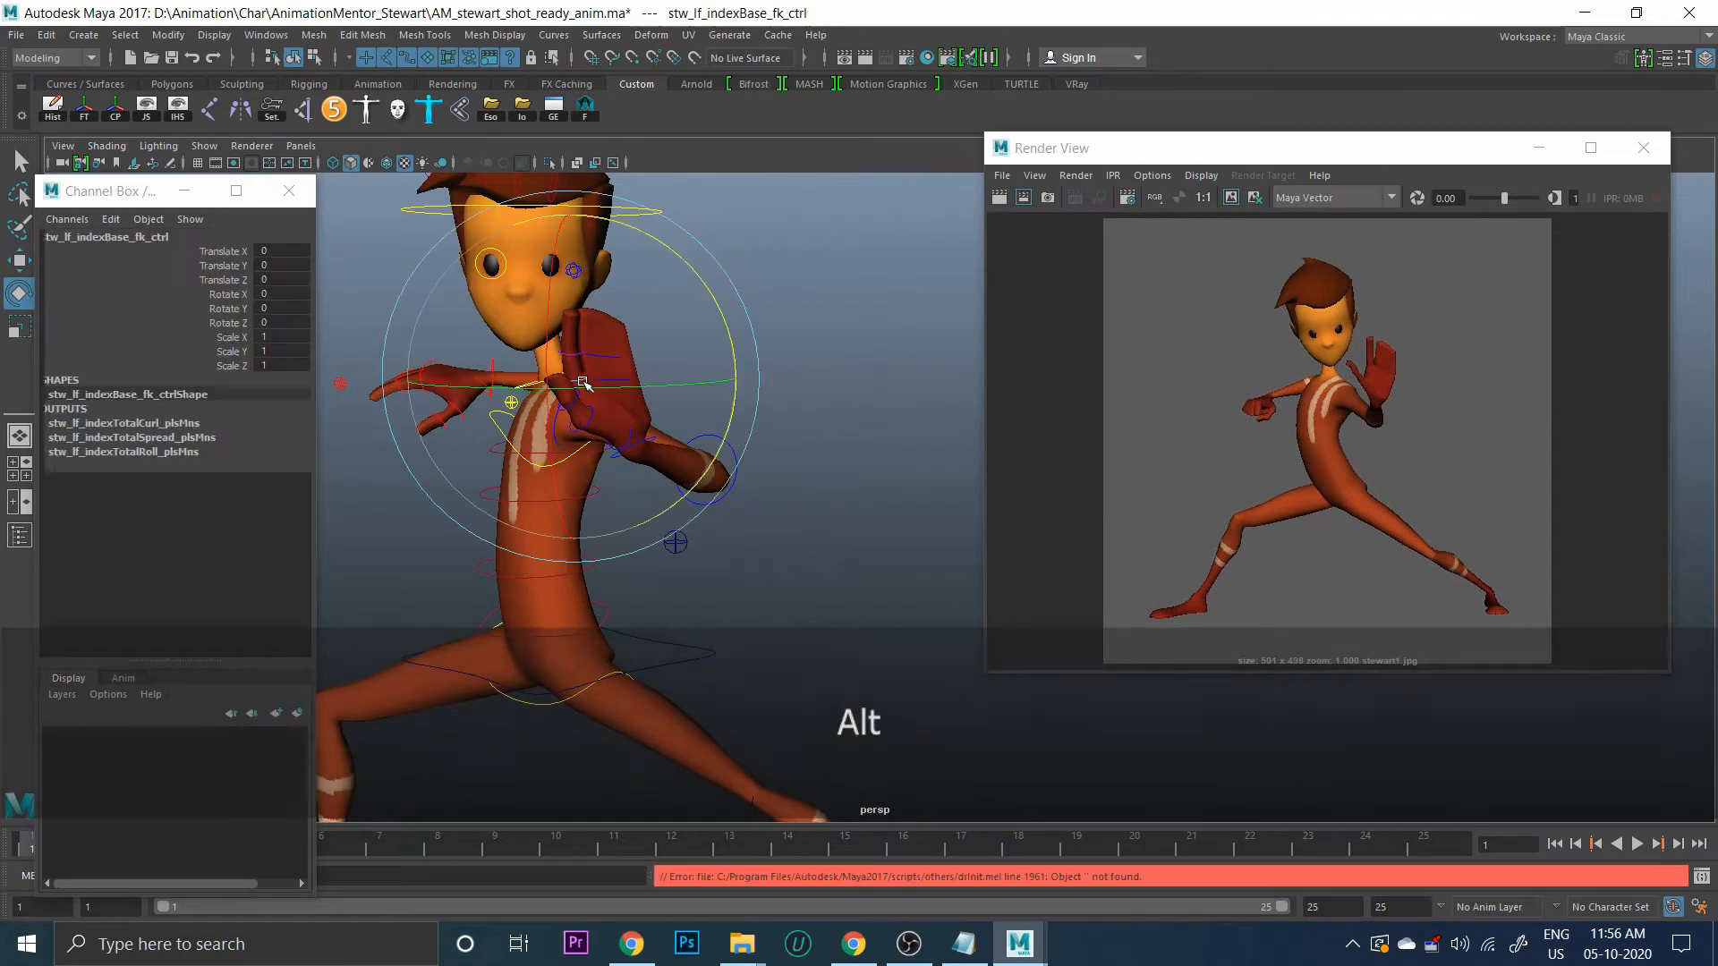
drag(682, 288, 672, 252)
click(828, 253)
alt+drag(792, 333, 637, 362)
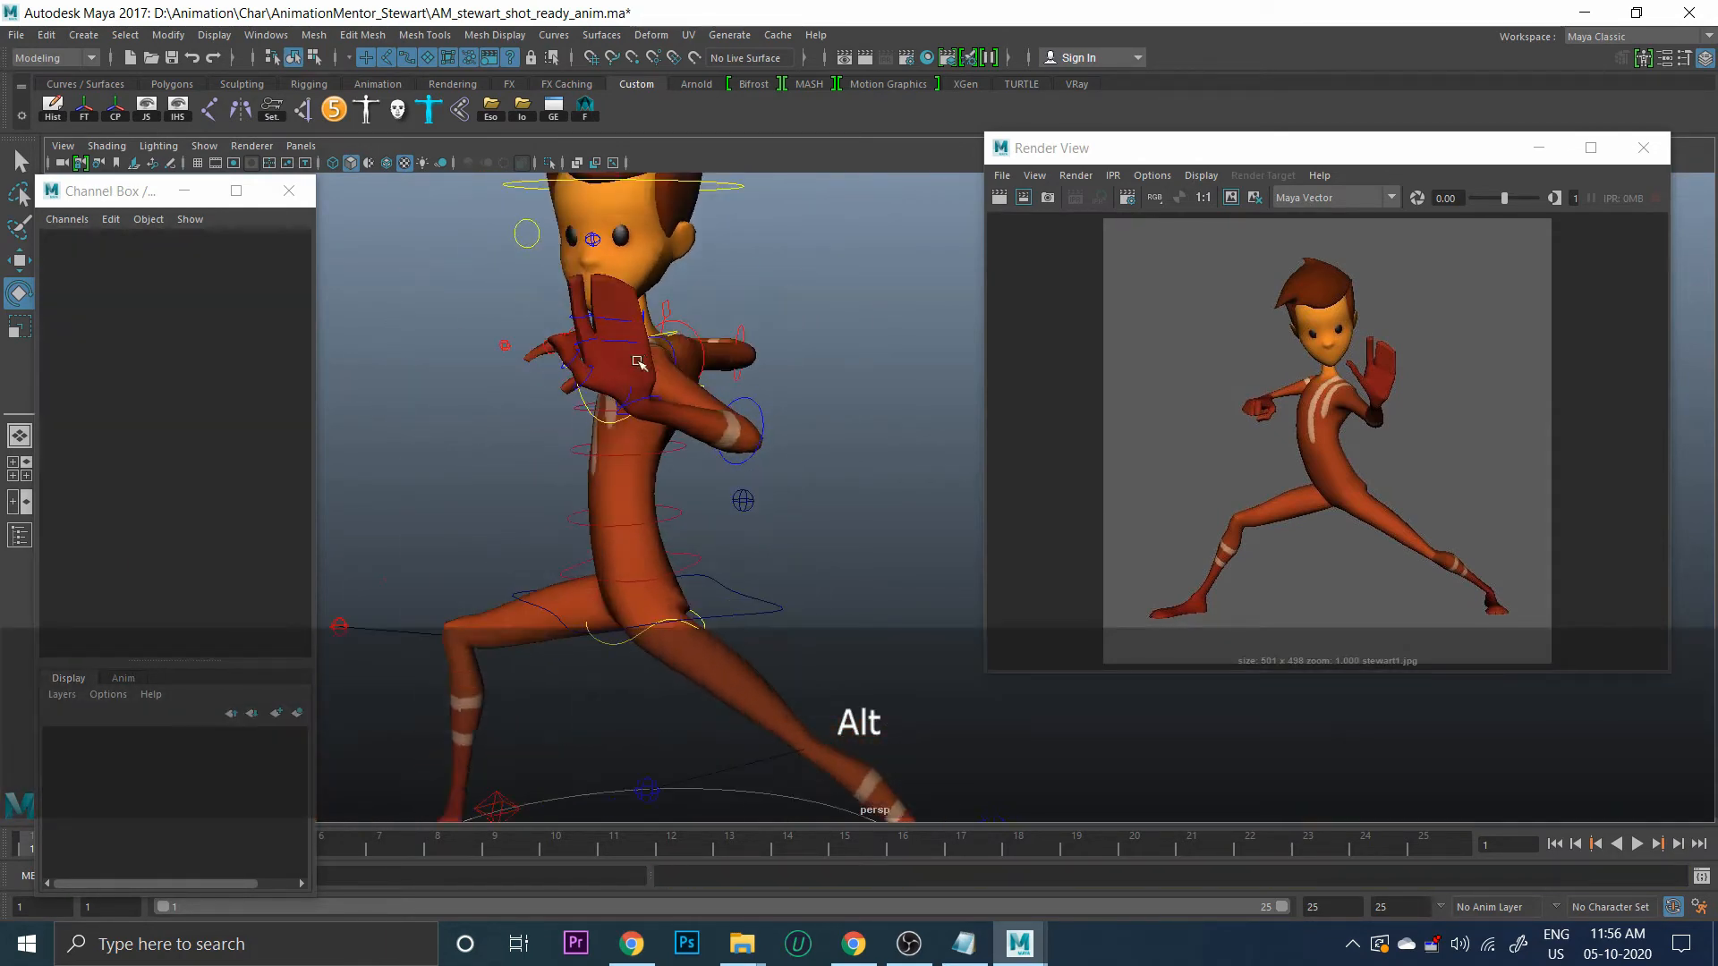
Rotate the left thumb's base FK control to bring the thumb closer to the raised palm
click(632, 390)
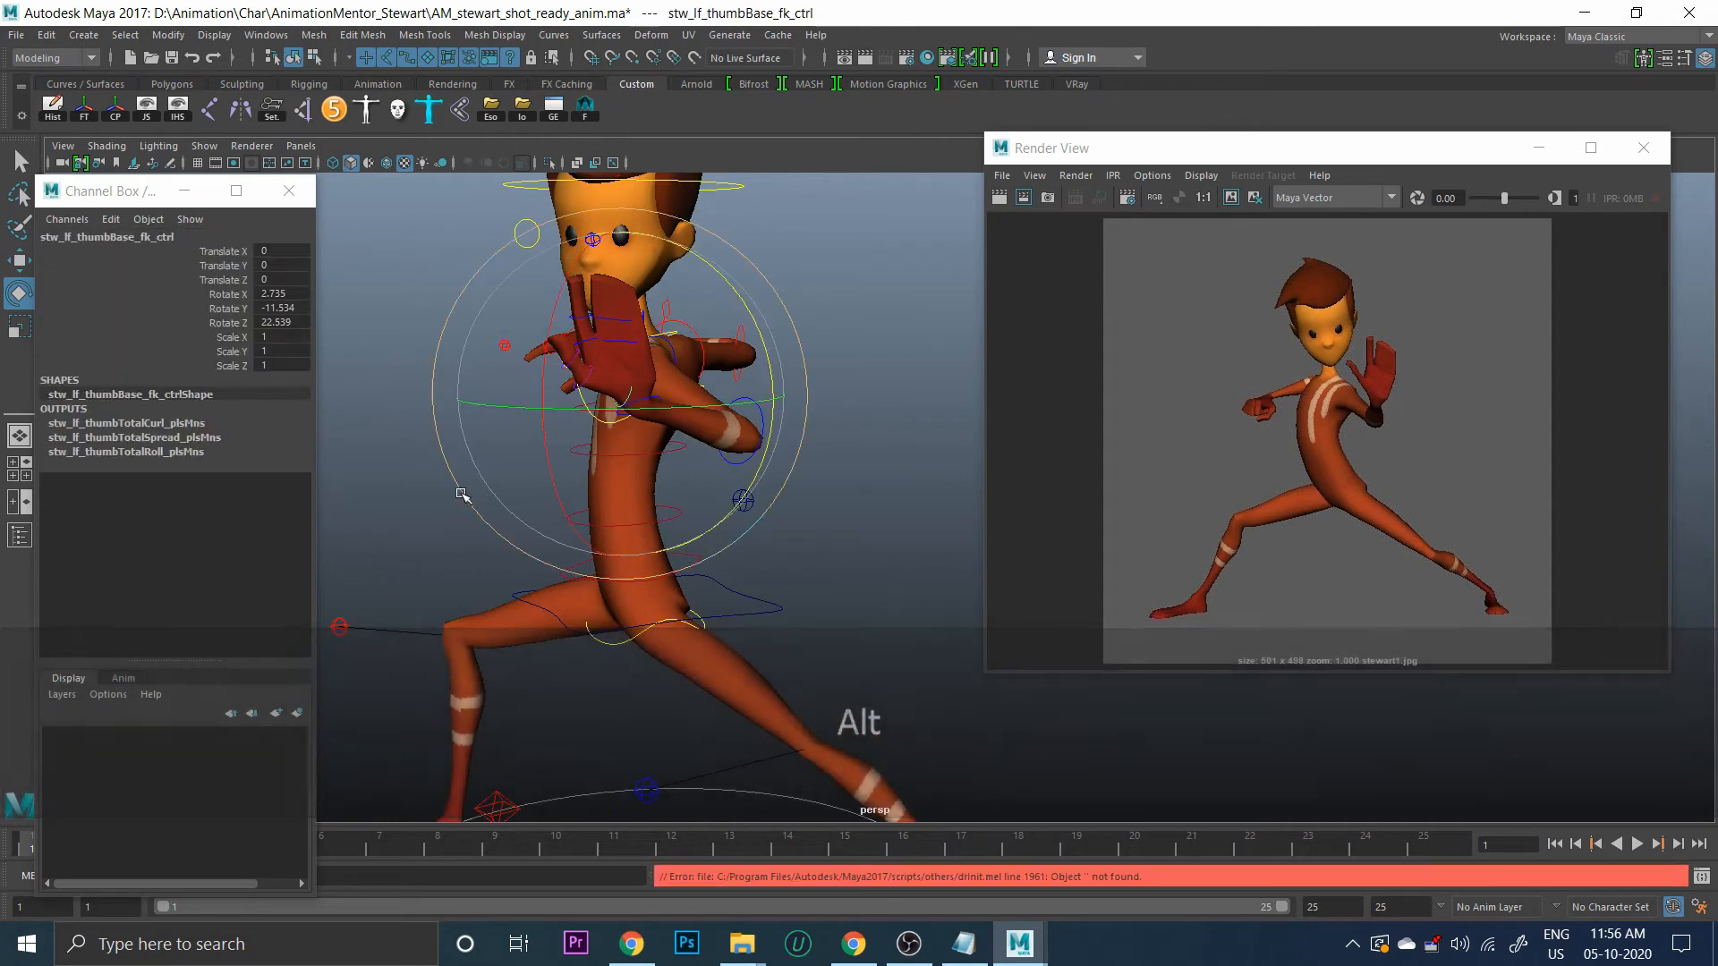
drag(462, 494, 467, 503)
click(805, 295)
alt+drag(806, 297, 475, 449)
Select the right hand's finger controls together and curl the fingers into a fist
alt+middle_drag(475, 448, 555, 575)
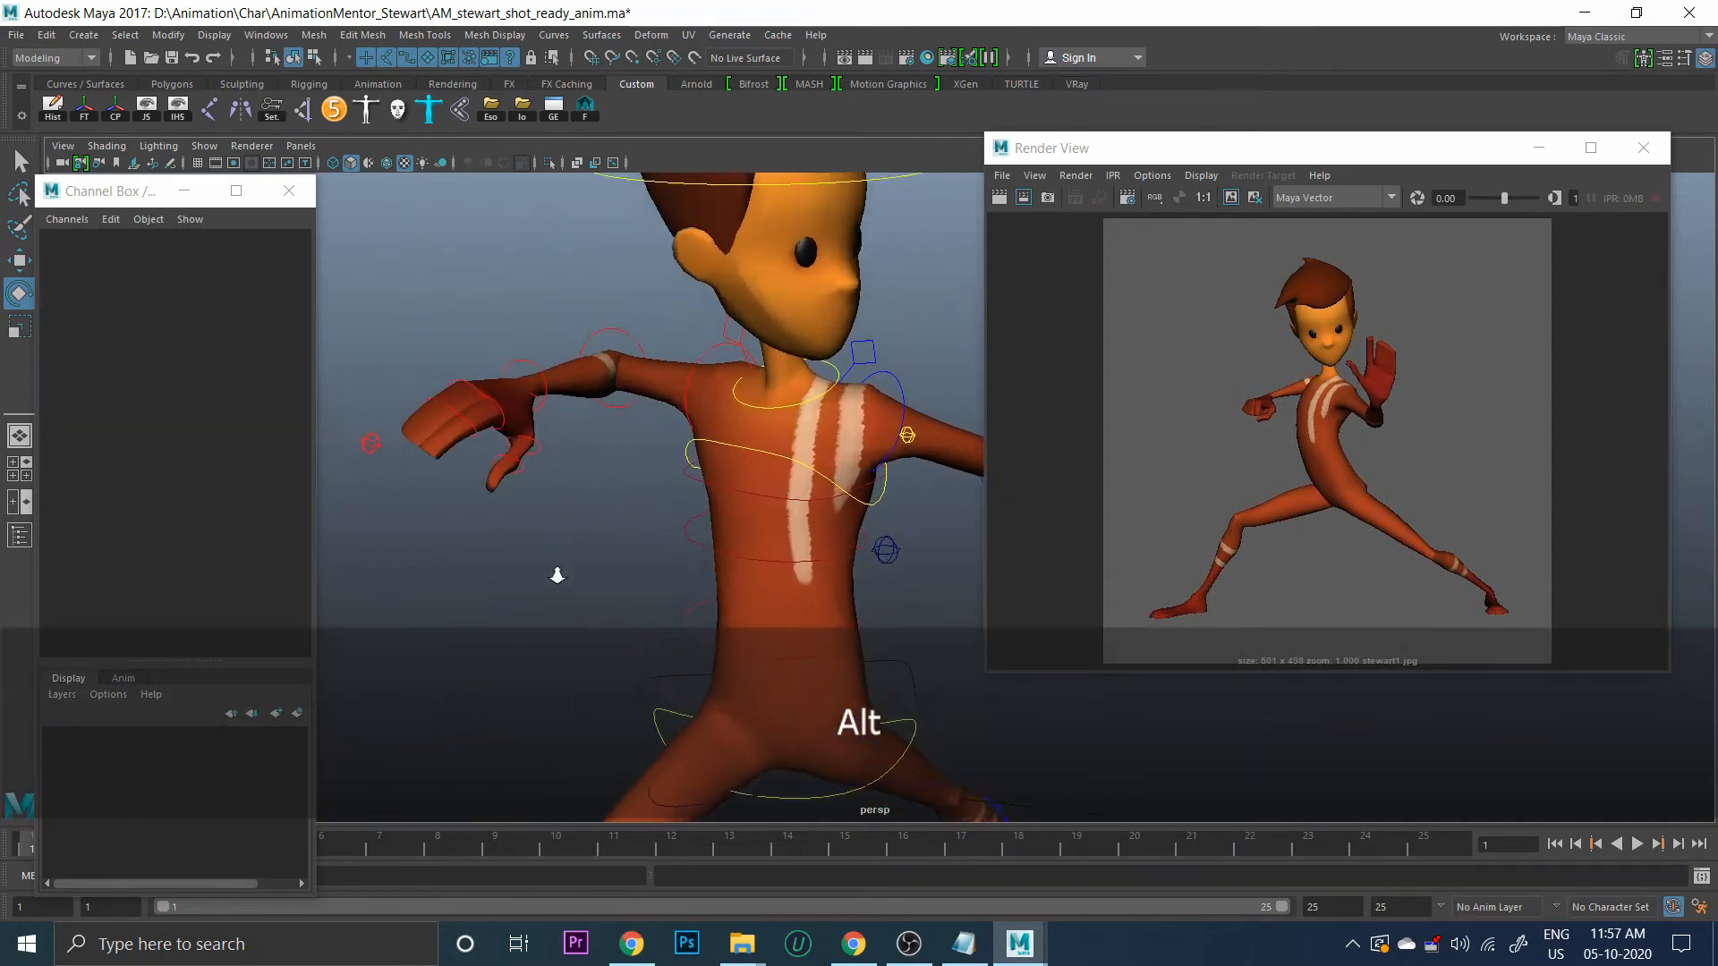
alt+right_drag(555, 575, 606, 545)
alt+middle_drag(606, 545, 489, 537)
alt+drag(489, 536, 478, 449)
drag(357, 285, 455, 501)
click(589, 619)
Curl the right thumb beneath the clenched fingers by rotating its FK controls
alt+drag(494, 615, 595, 584)
alt+right_drag(514, 567, 572, 572)
alt+drag(582, 580, 546, 555)
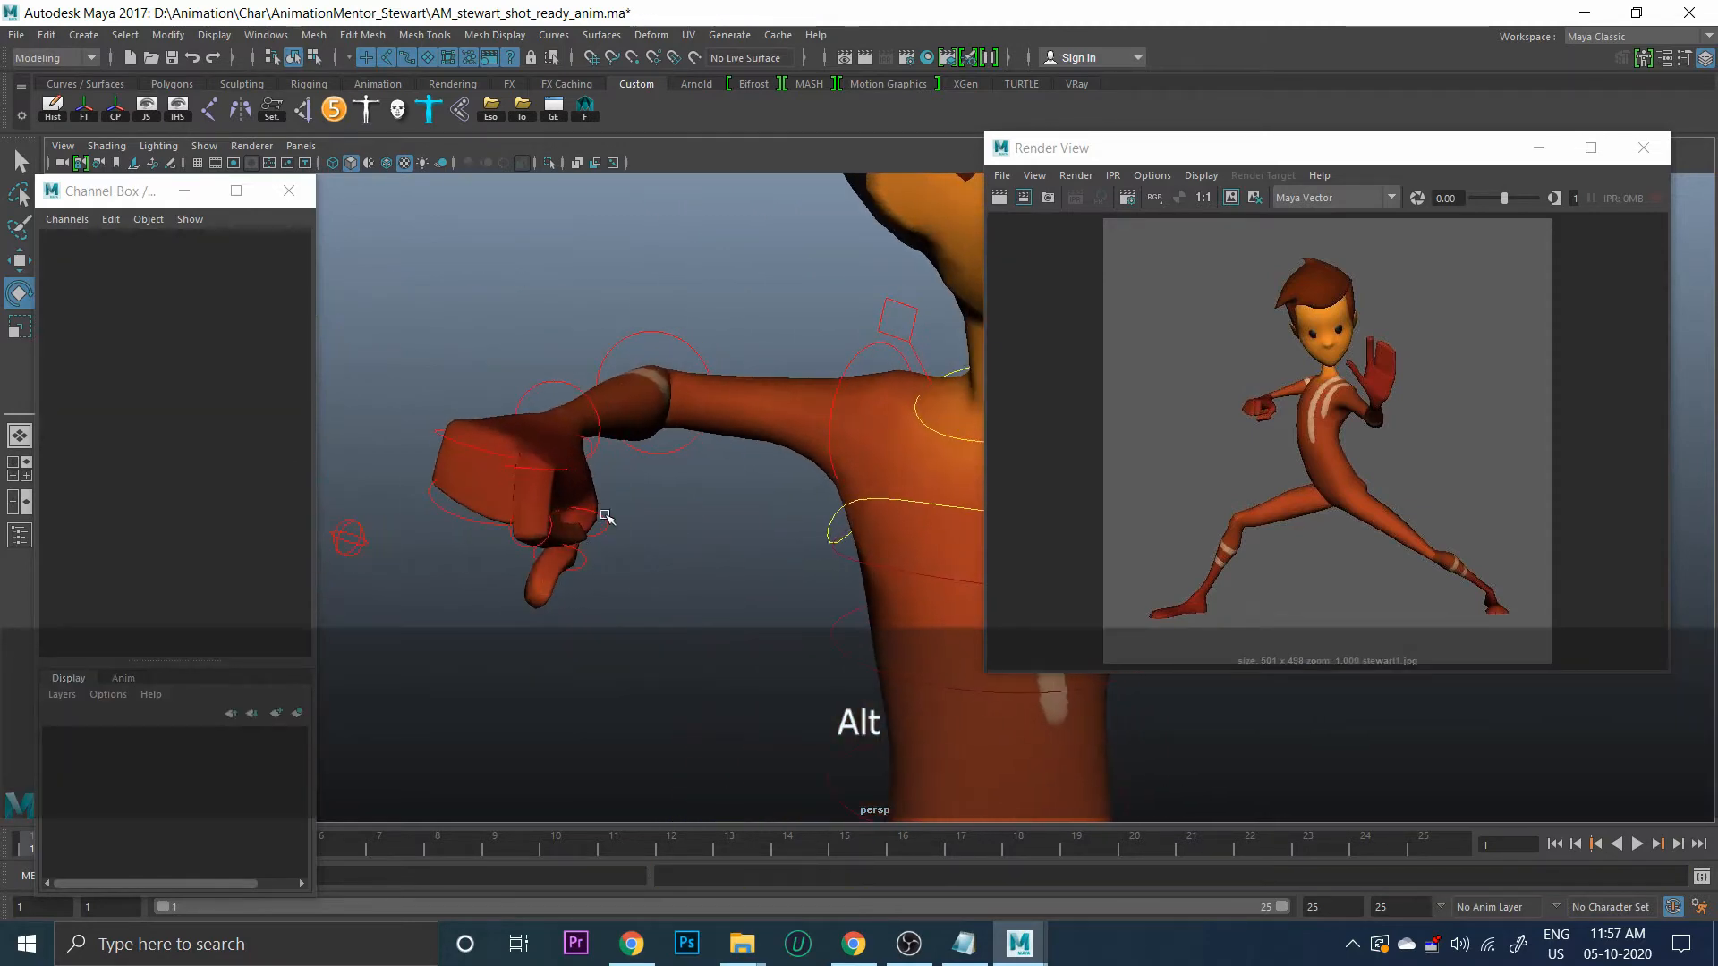
click(604, 517)
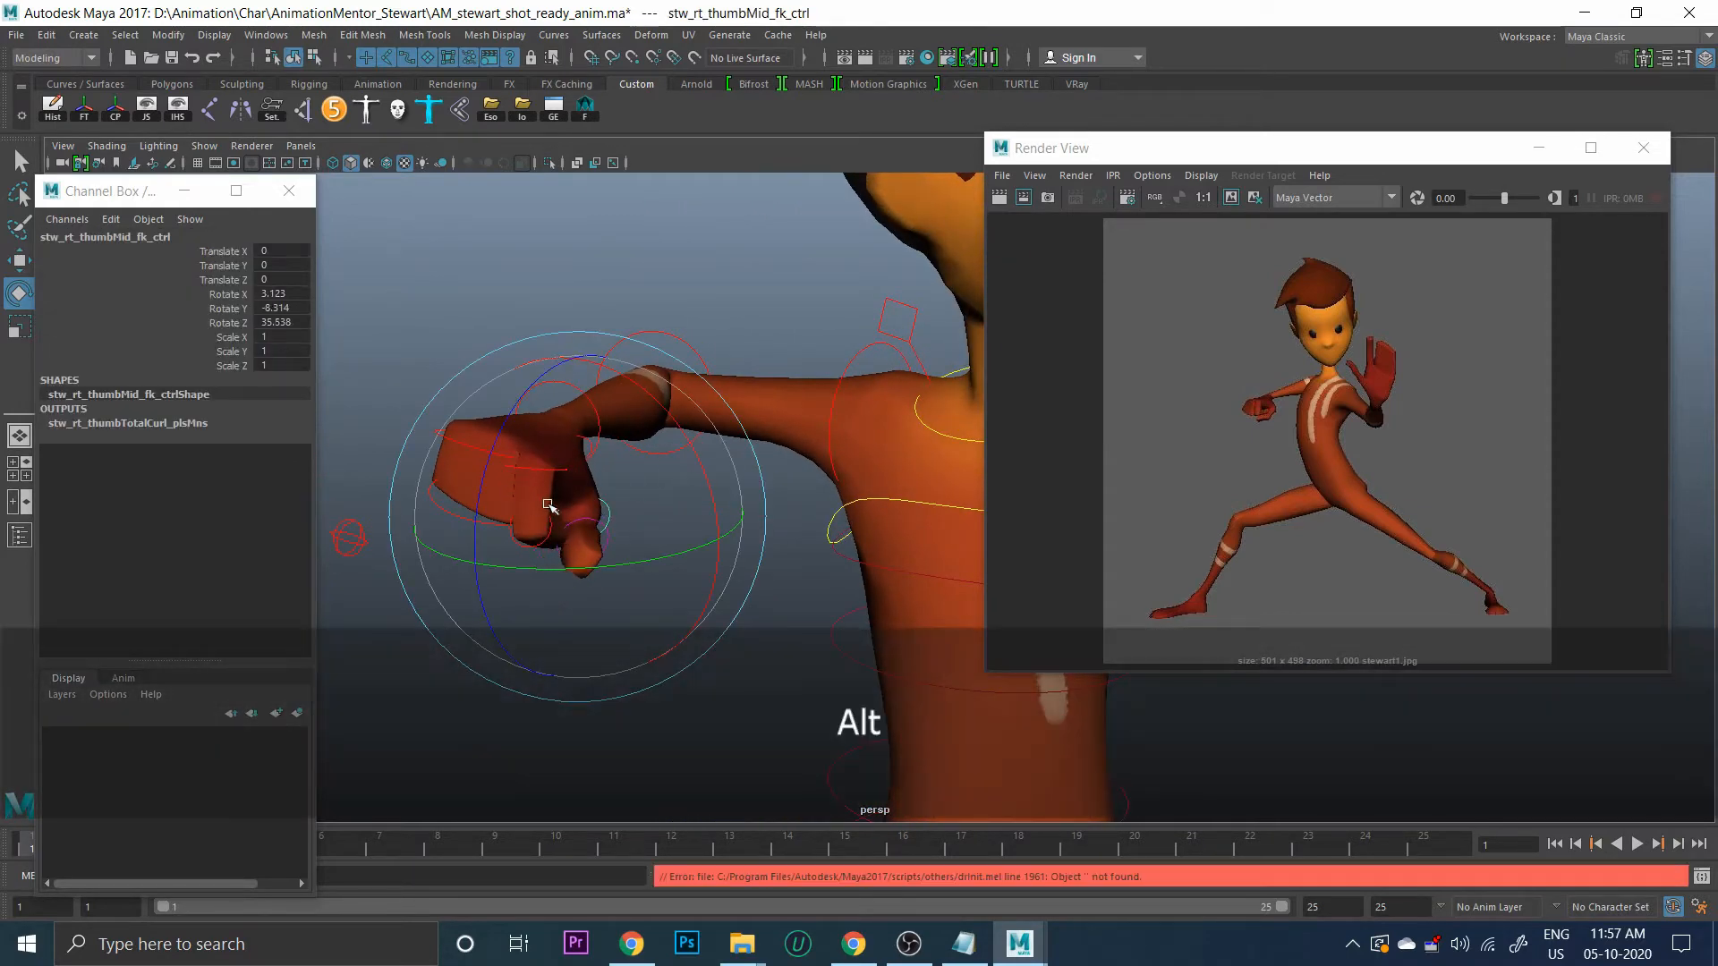
alt+drag(549, 506, 533, 571)
click(539, 599)
click(604, 628)
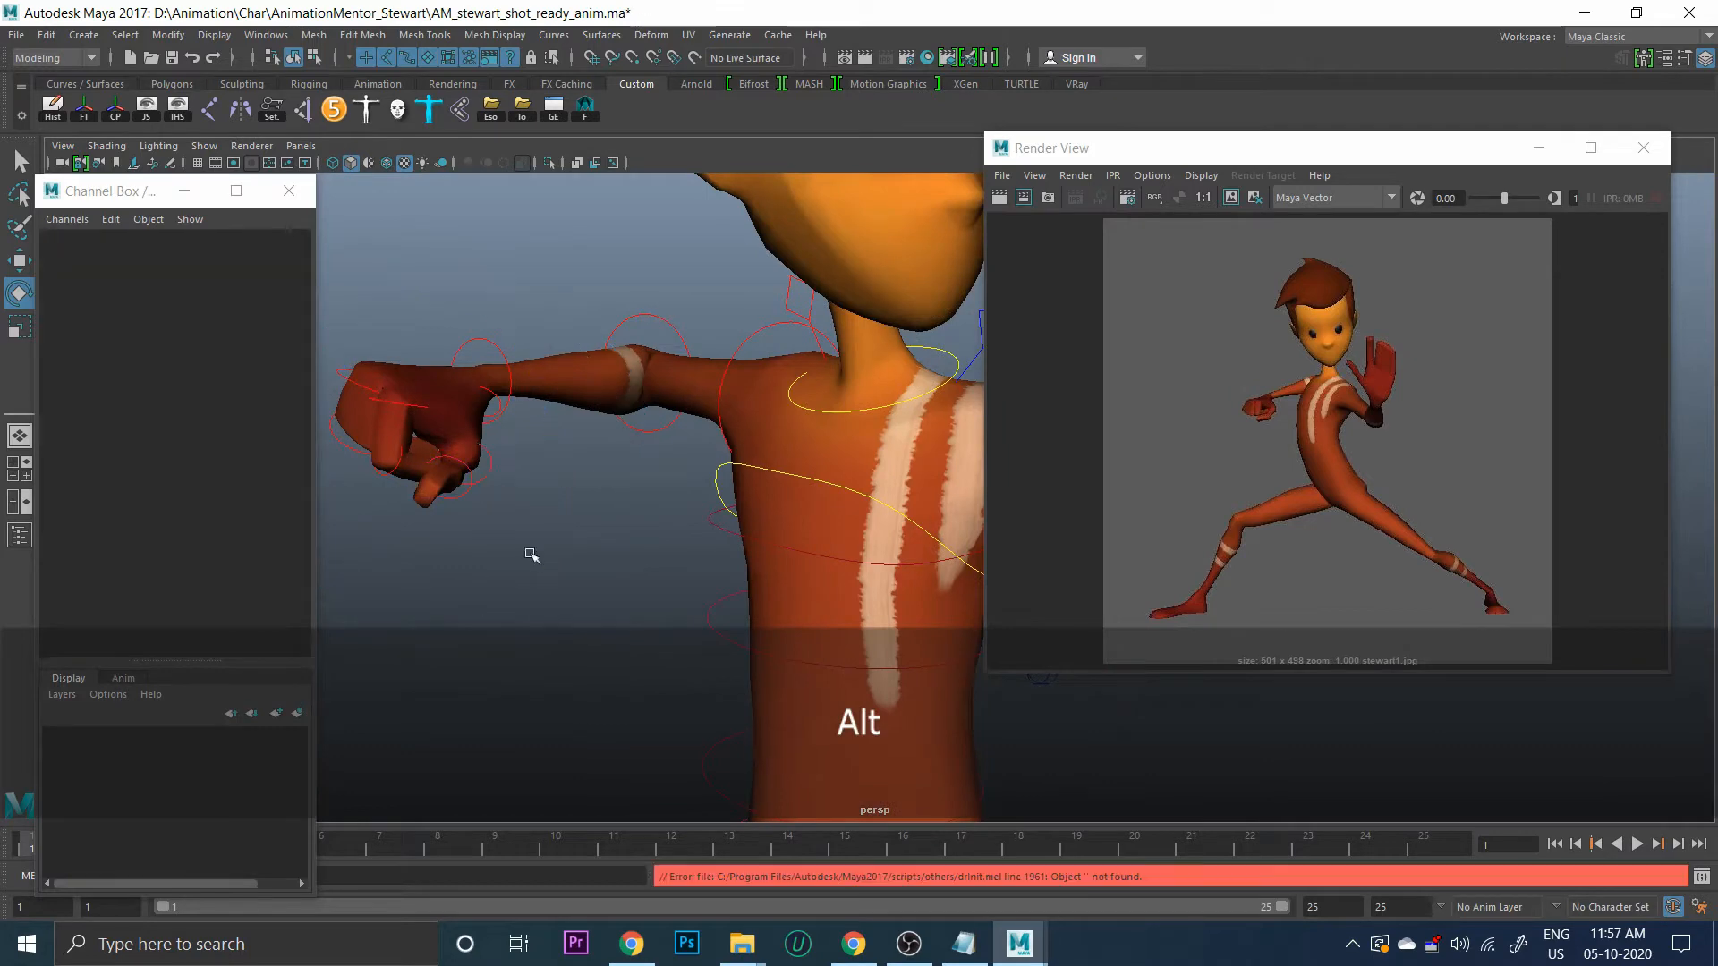
click(480, 483)
click(637, 644)
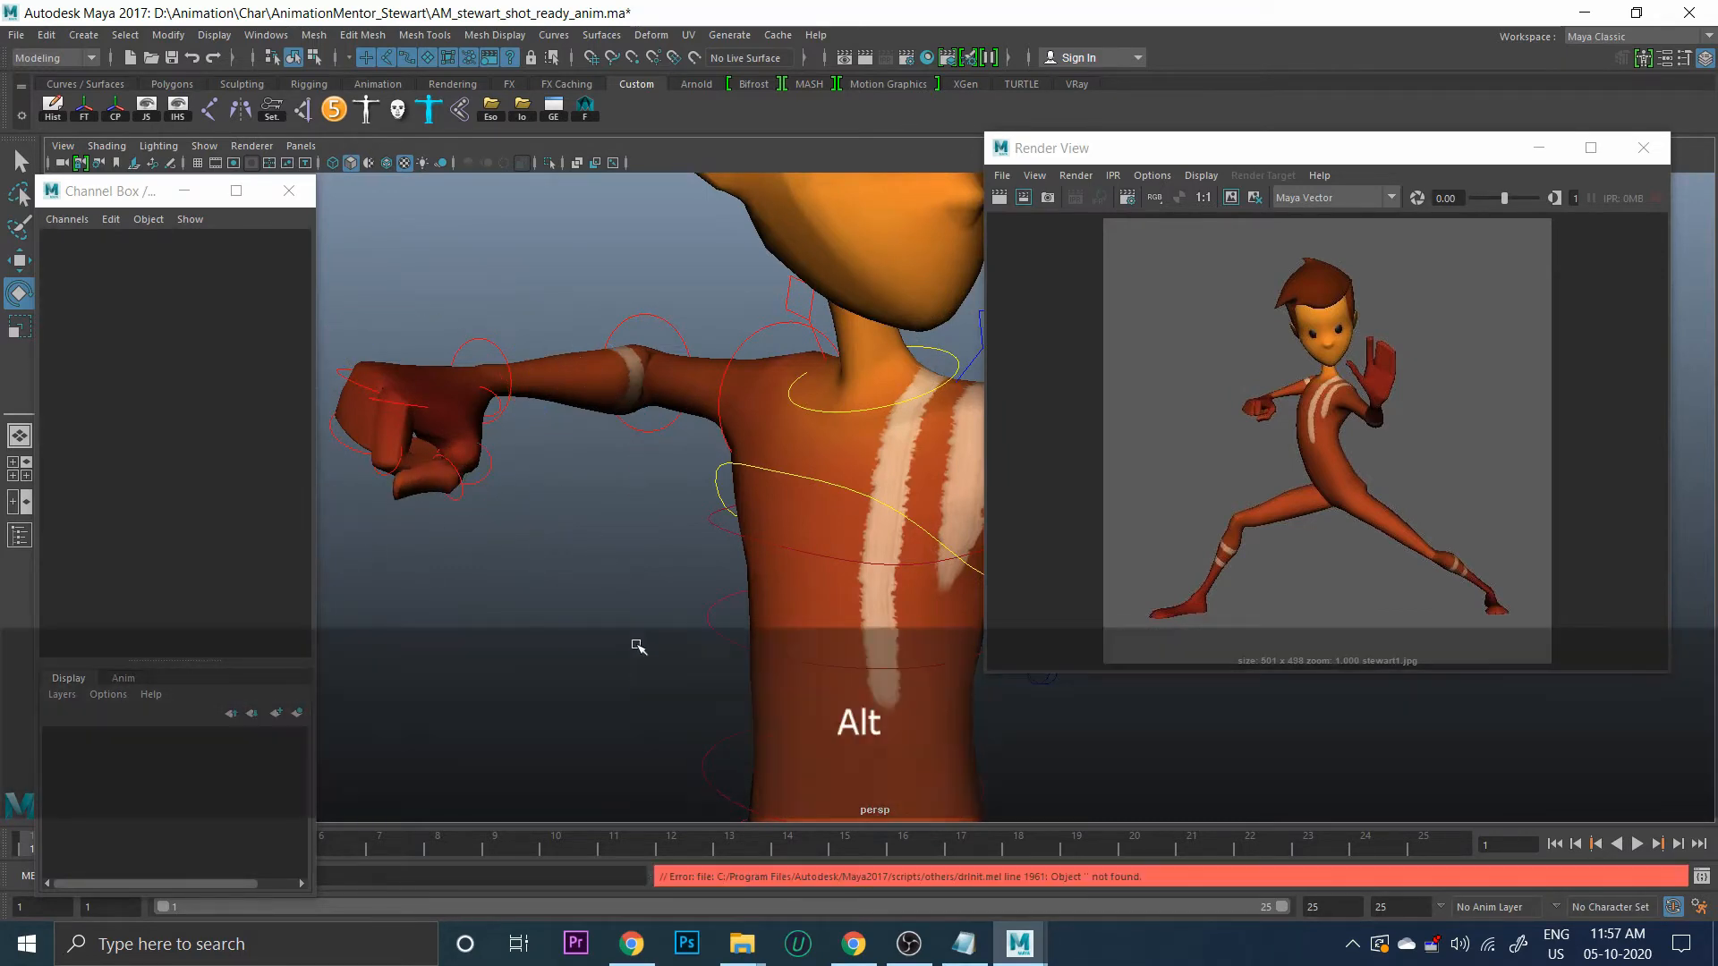
Rotate the right wrist FK control to turn the fist as in the reference pose
alt+right_drag(640, 644, 556, 528)
alt+drag(555, 529, 448, 502)
alt+right_drag(483, 519, 464, 492)
alt+drag(466, 492, 597, 457)
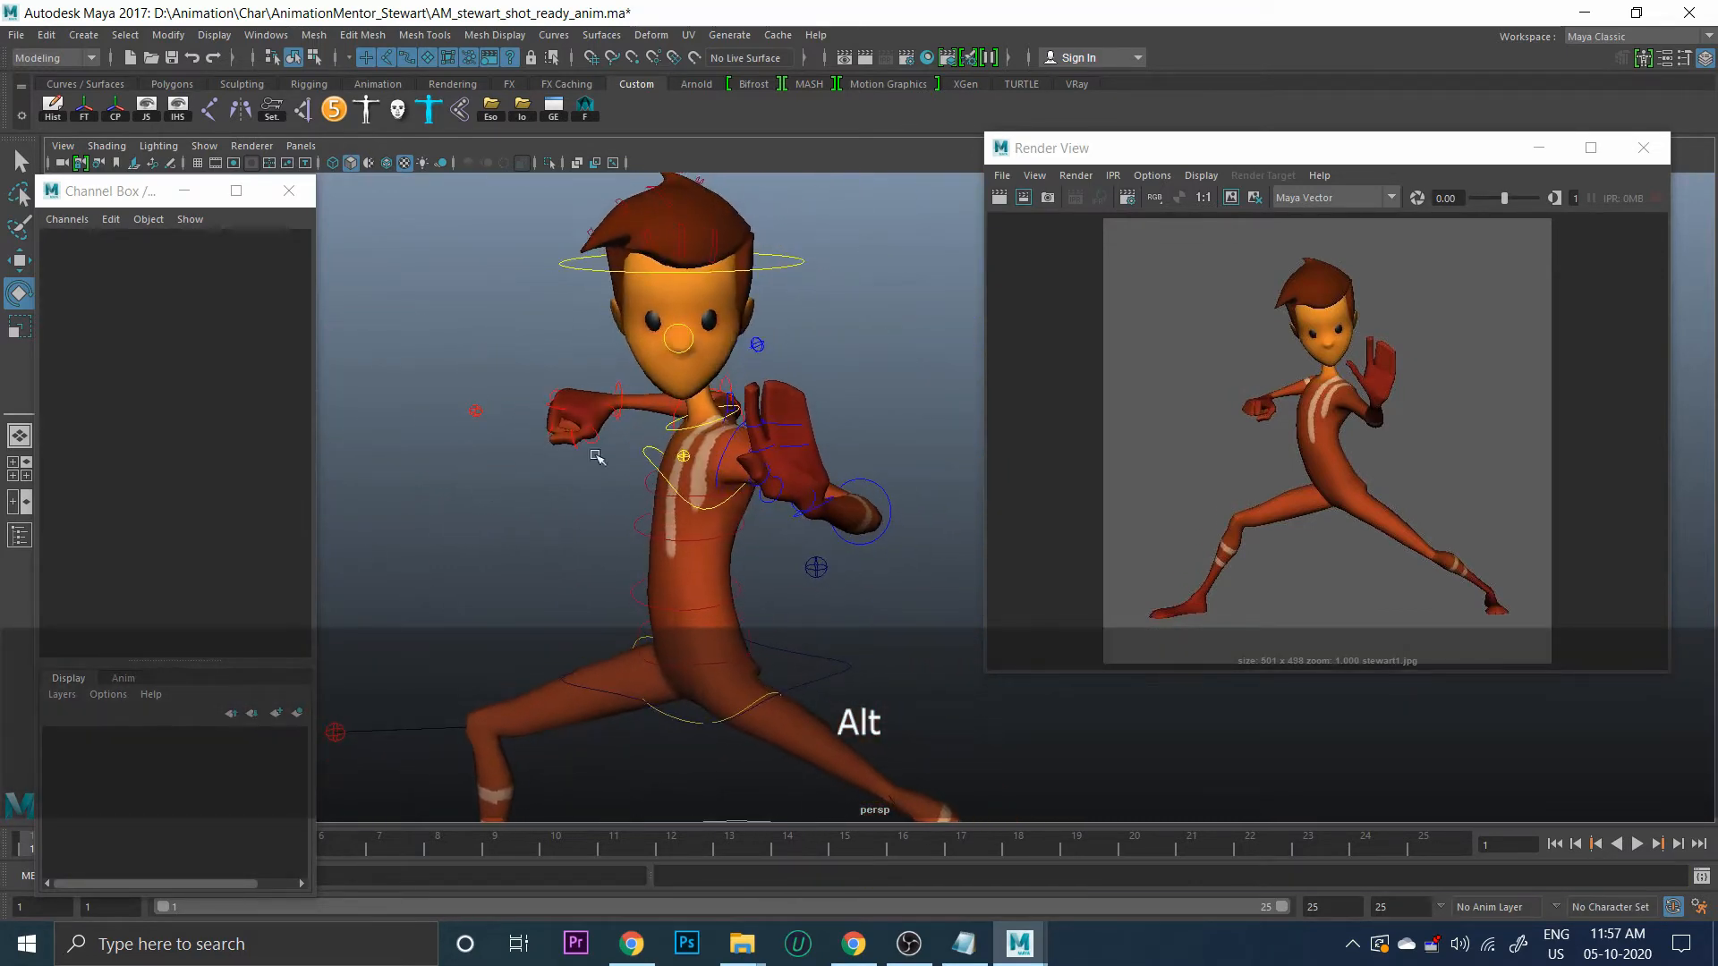
click(623, 420)
drag(509, 425, 637, 434)
click(792, 384)
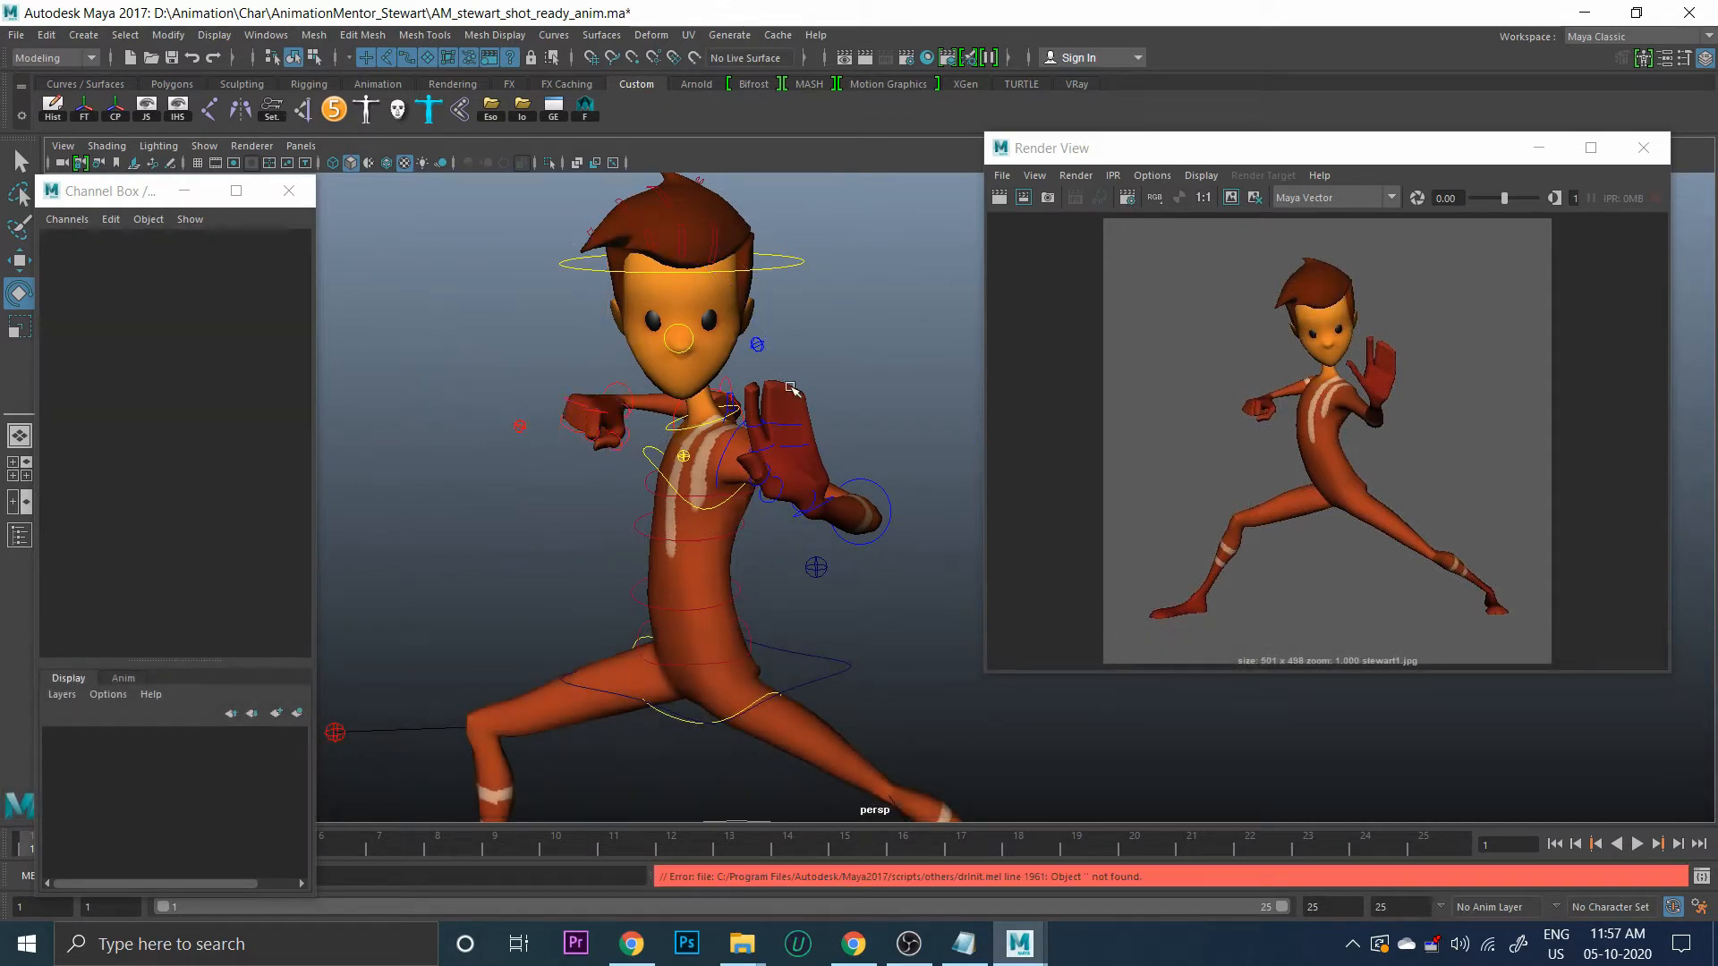
Rotate the right upper arm FK control to about -9.9 in X, 91.4 in Y and 24.1 in Z
alt+drag(809, 399, 698, 441)
alt+middle_drag(698, 441, 485, 442)
click(676, 429)
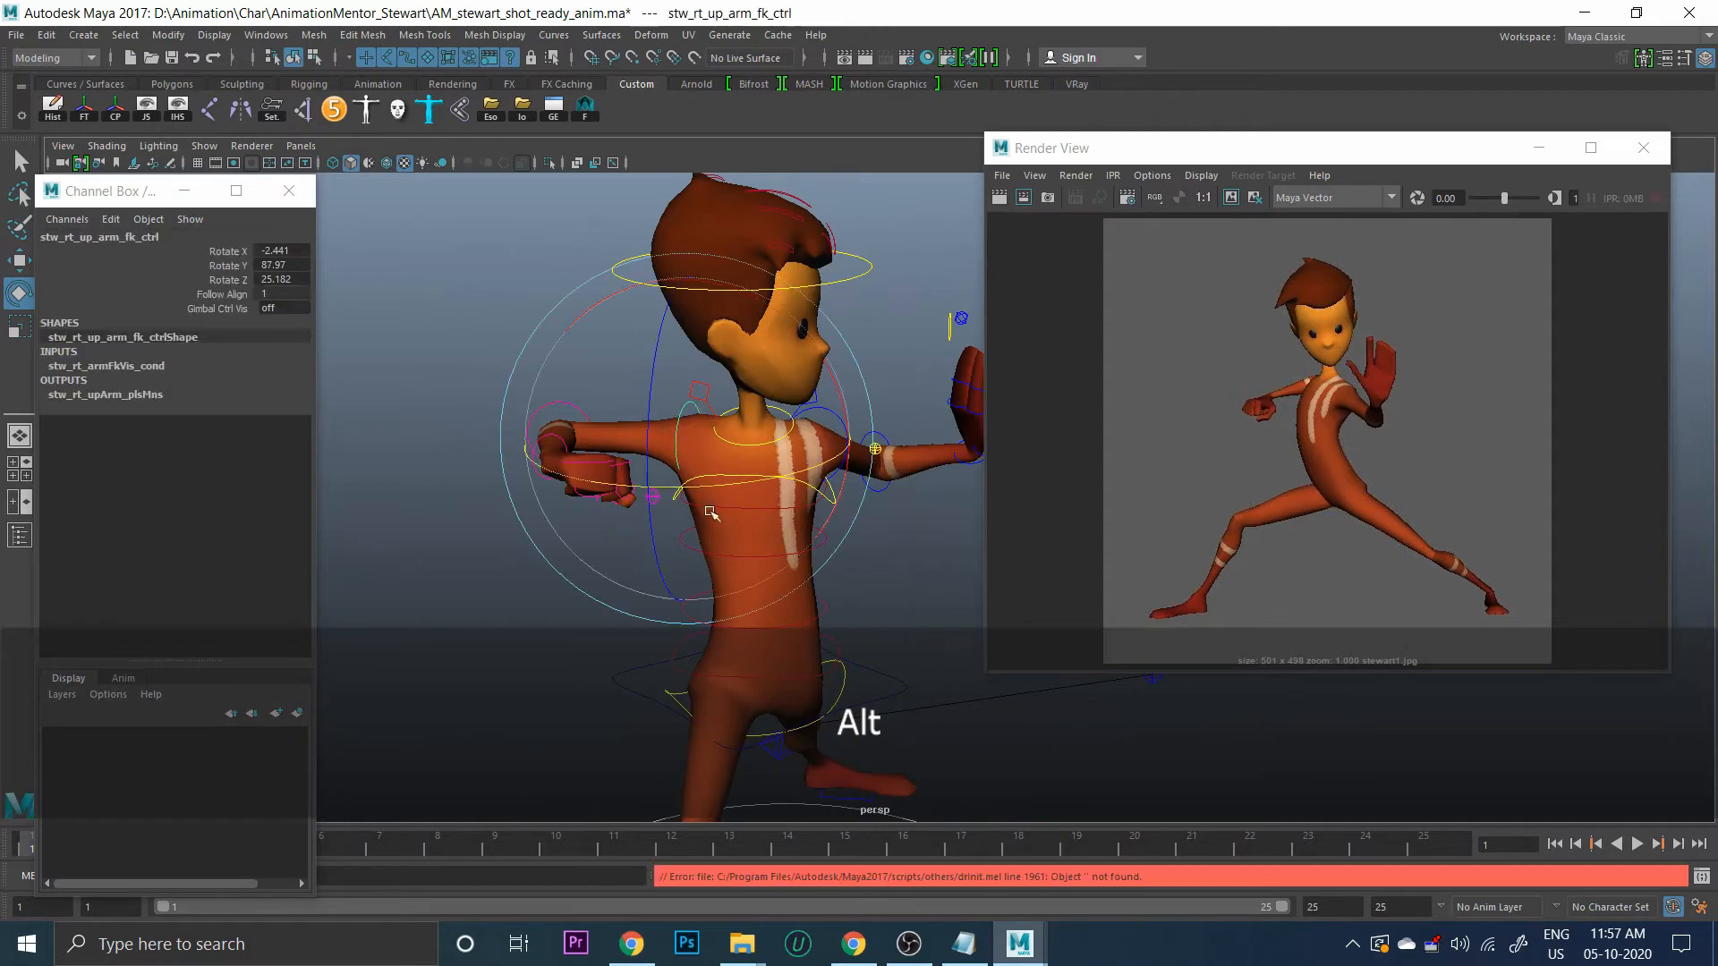
alt+drag(676, 428, 659, 383)
drag(743, 324, 741, 308)
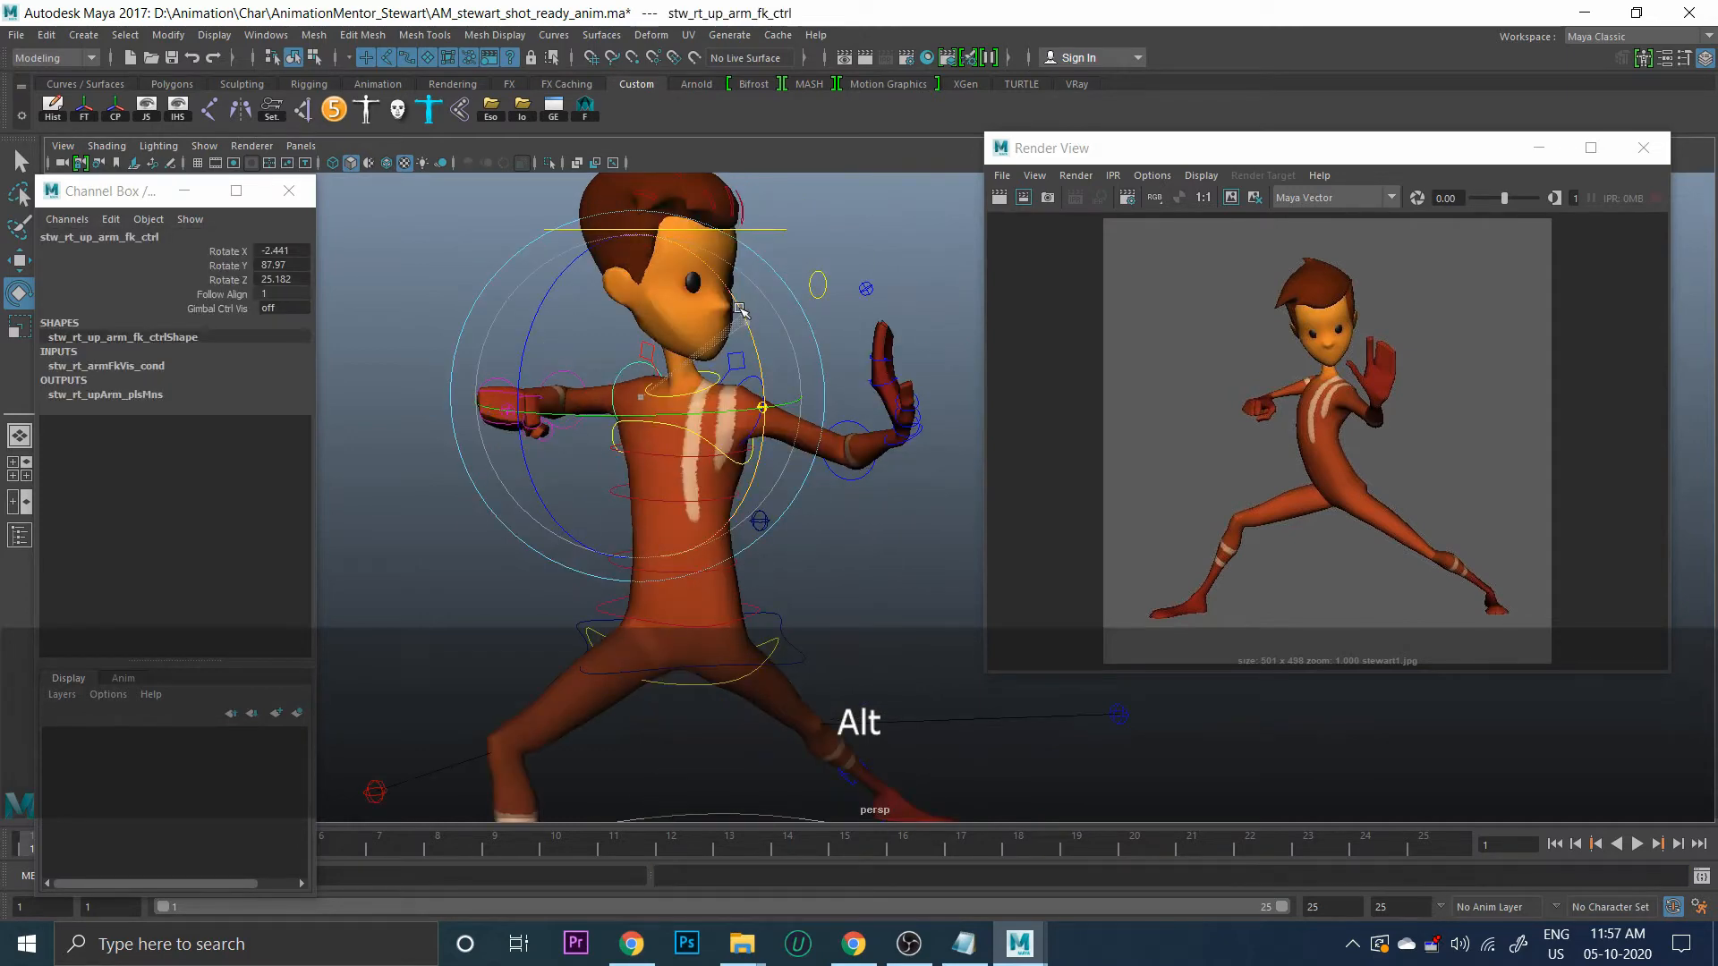
alt+drag(824, 498, 650, 466)
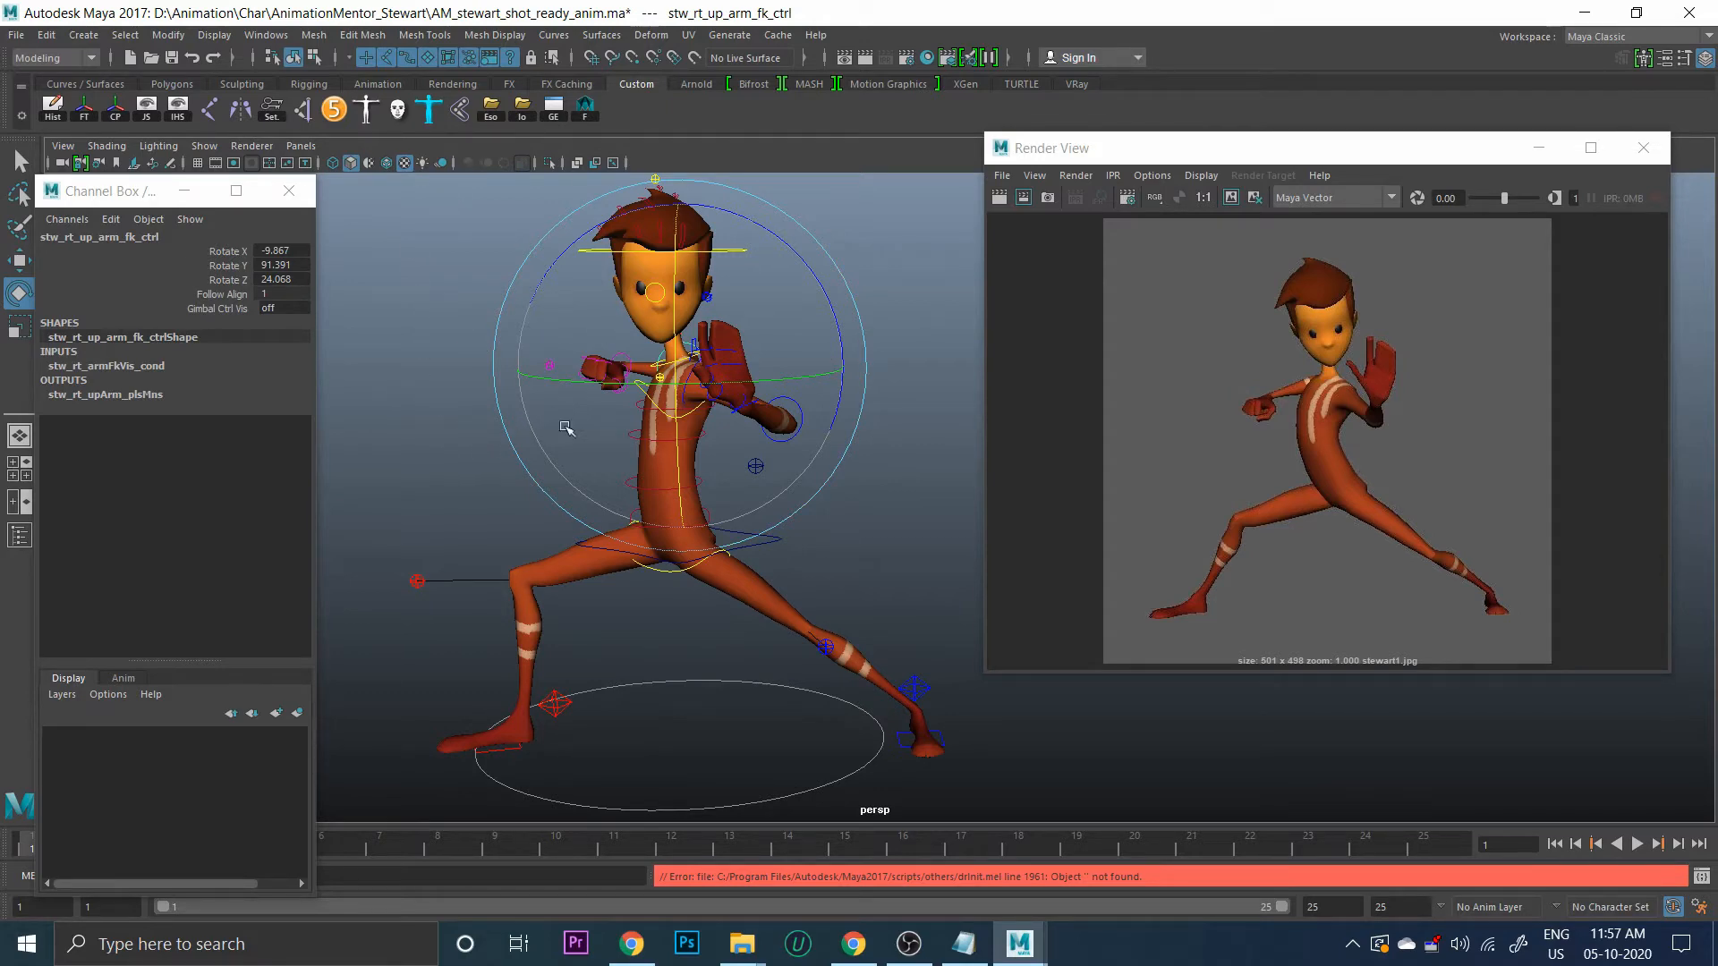
Rotate the right upper arm FK control slightly further to refine the height of the bent arm
alt+drag(535, 431, 627, 443)
click(805, 433)
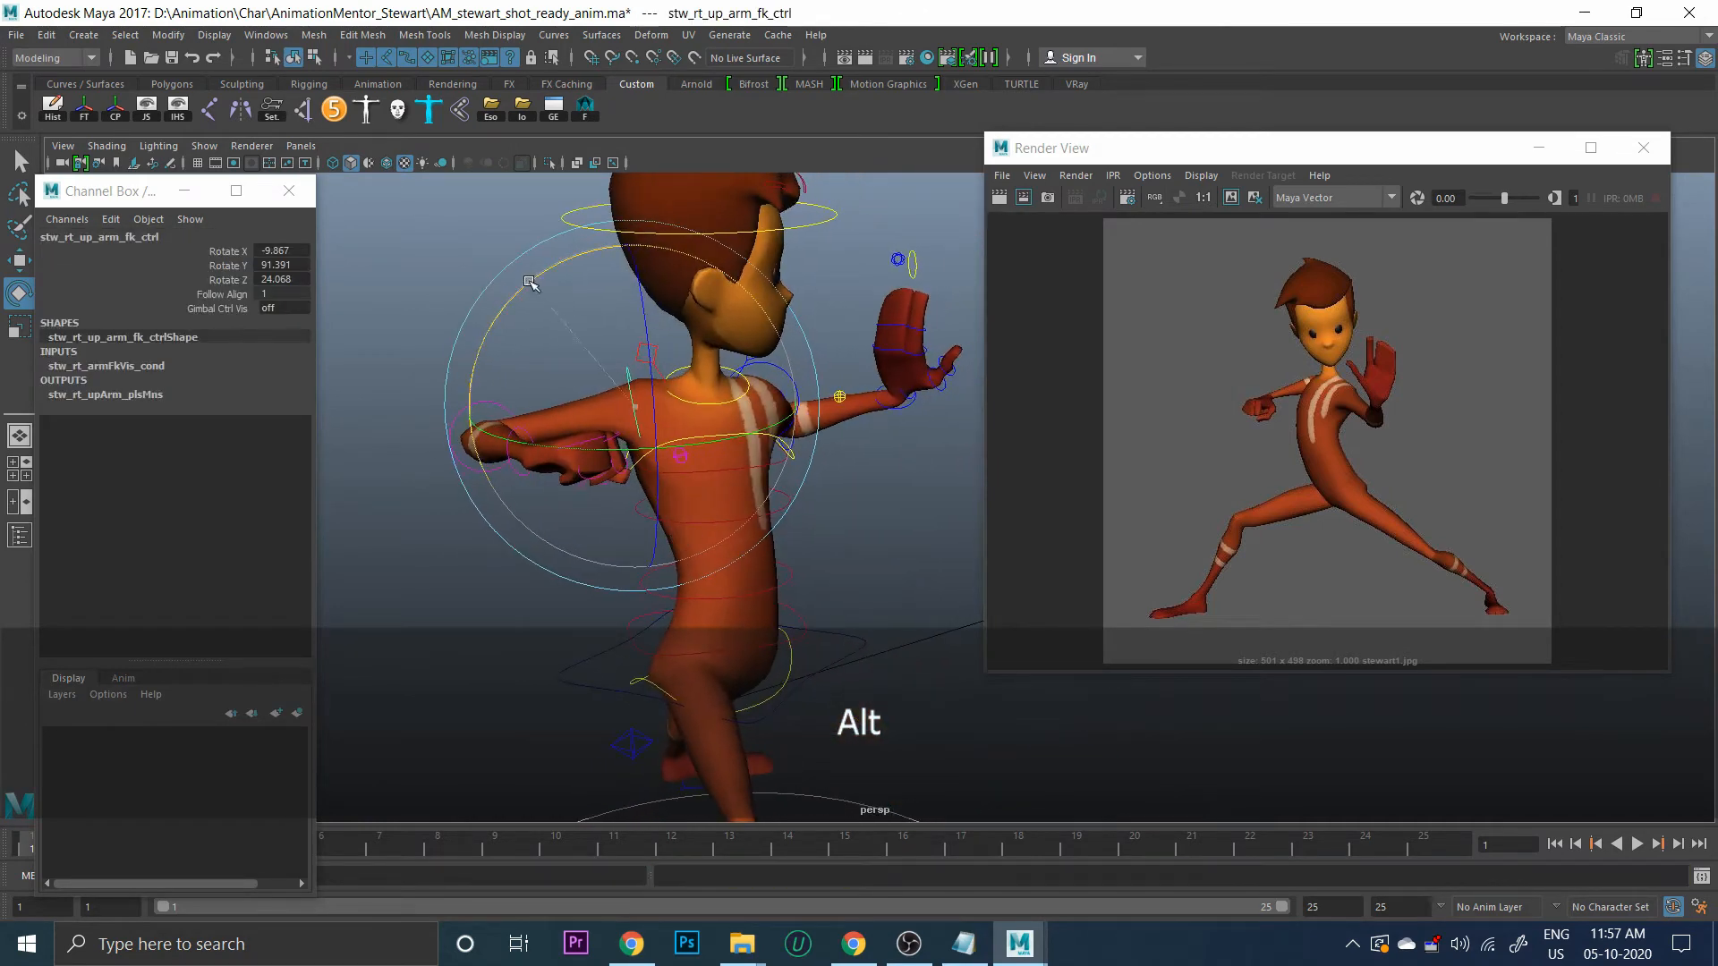
drag(536, 288, 521, 304)
alt+drag(640, 522, 491, 476)
click(908, 605)
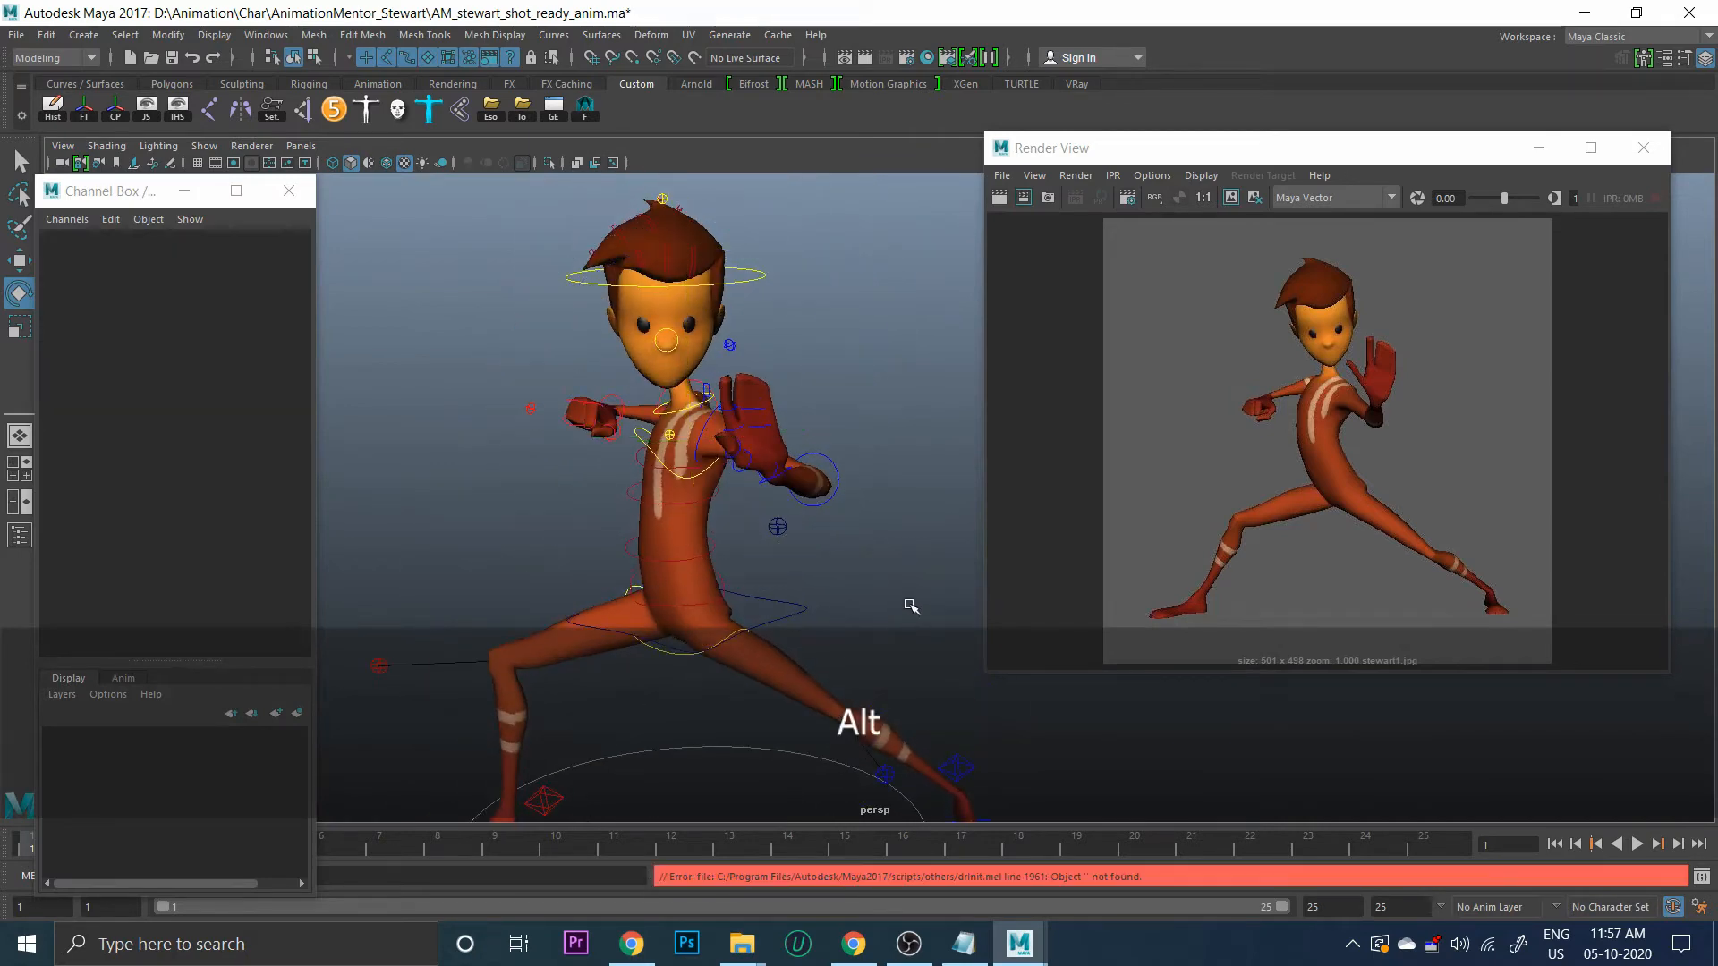
Rotate the left wrist FK control again to refine the angle of the raised palm
alt+drag(913, 602, 906, 526)
click(796, 416)
click(828, 537)
click(751, 493)
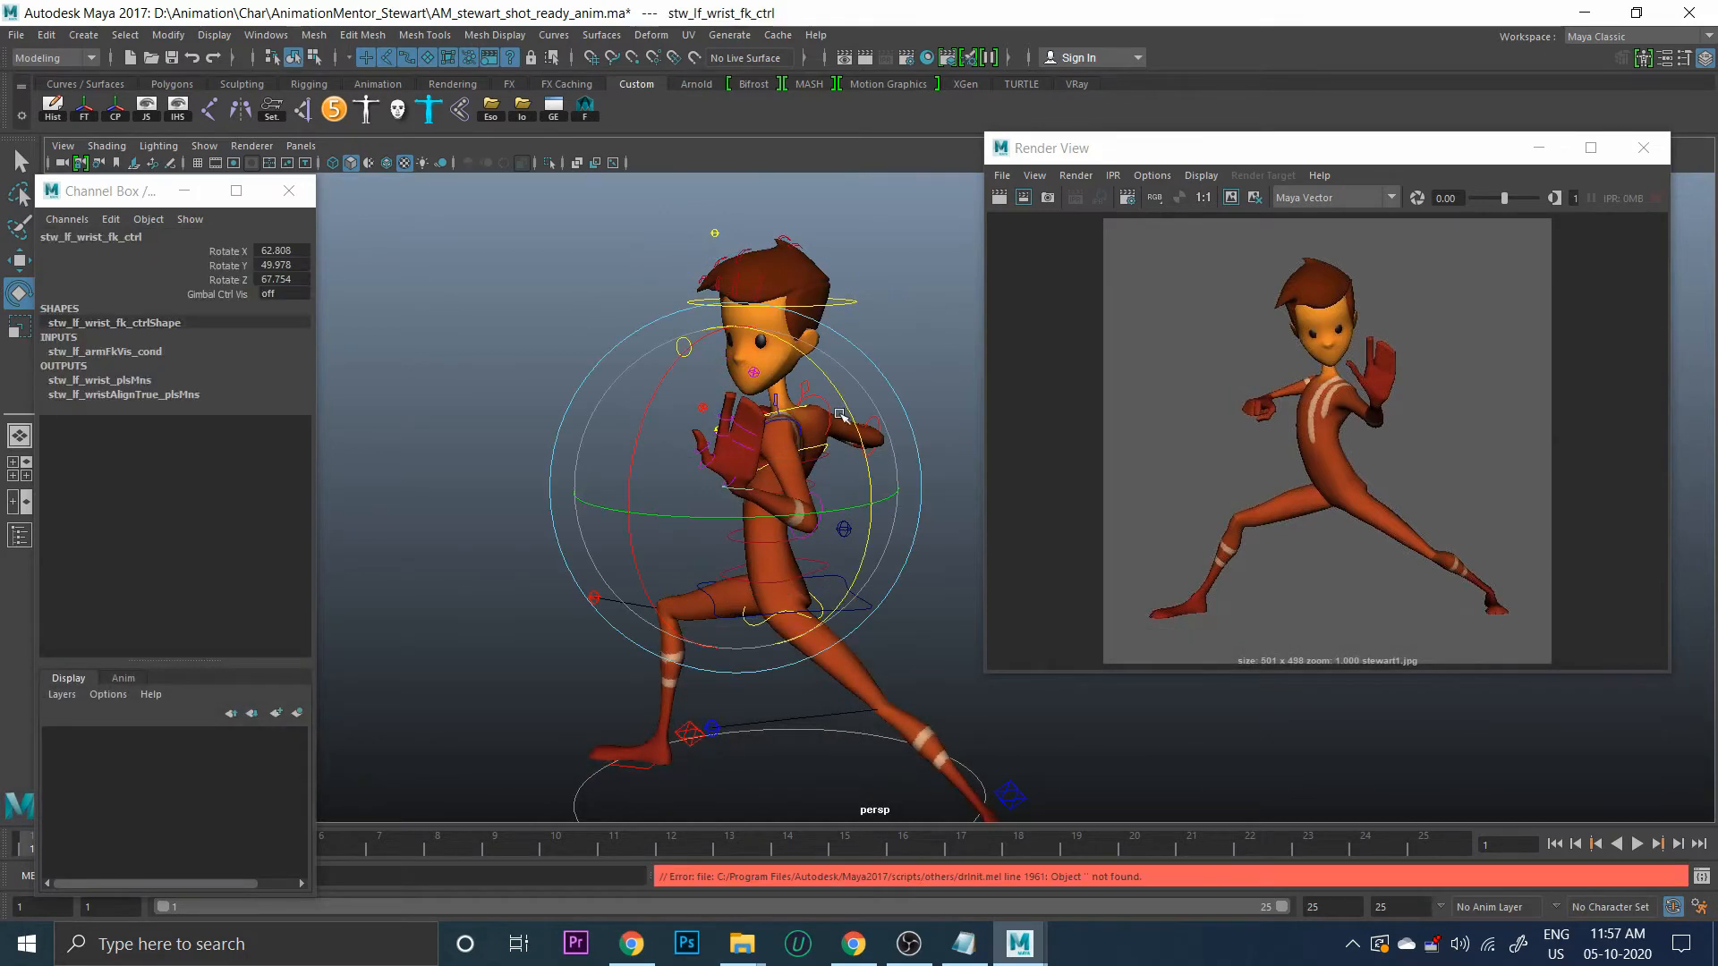
drag(846, 405, 809, 350)
alt+drag(662, 418, 700, 461)
click(874, 319)
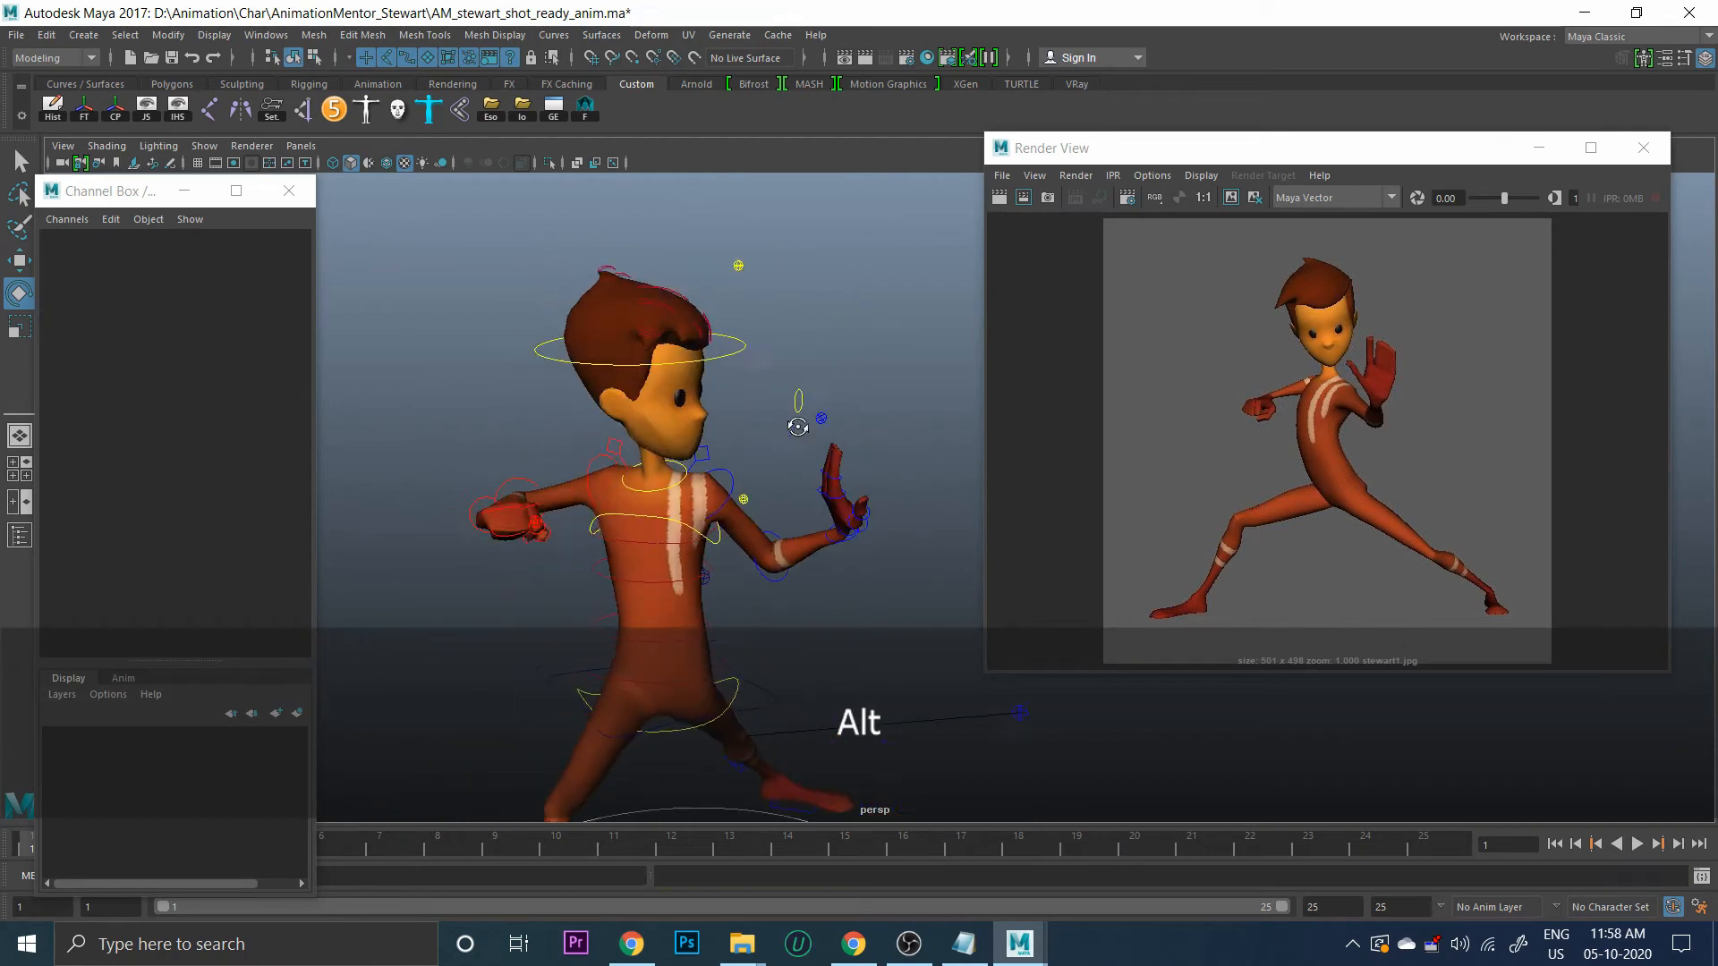
Twist the upper torso by rotating the spine IK shoulder control to about 14.8 in Y
alt+right_drag(689, 501, 717, 544)
alt+middle_drag(656, 564, 651, 495)
click(629, 463)
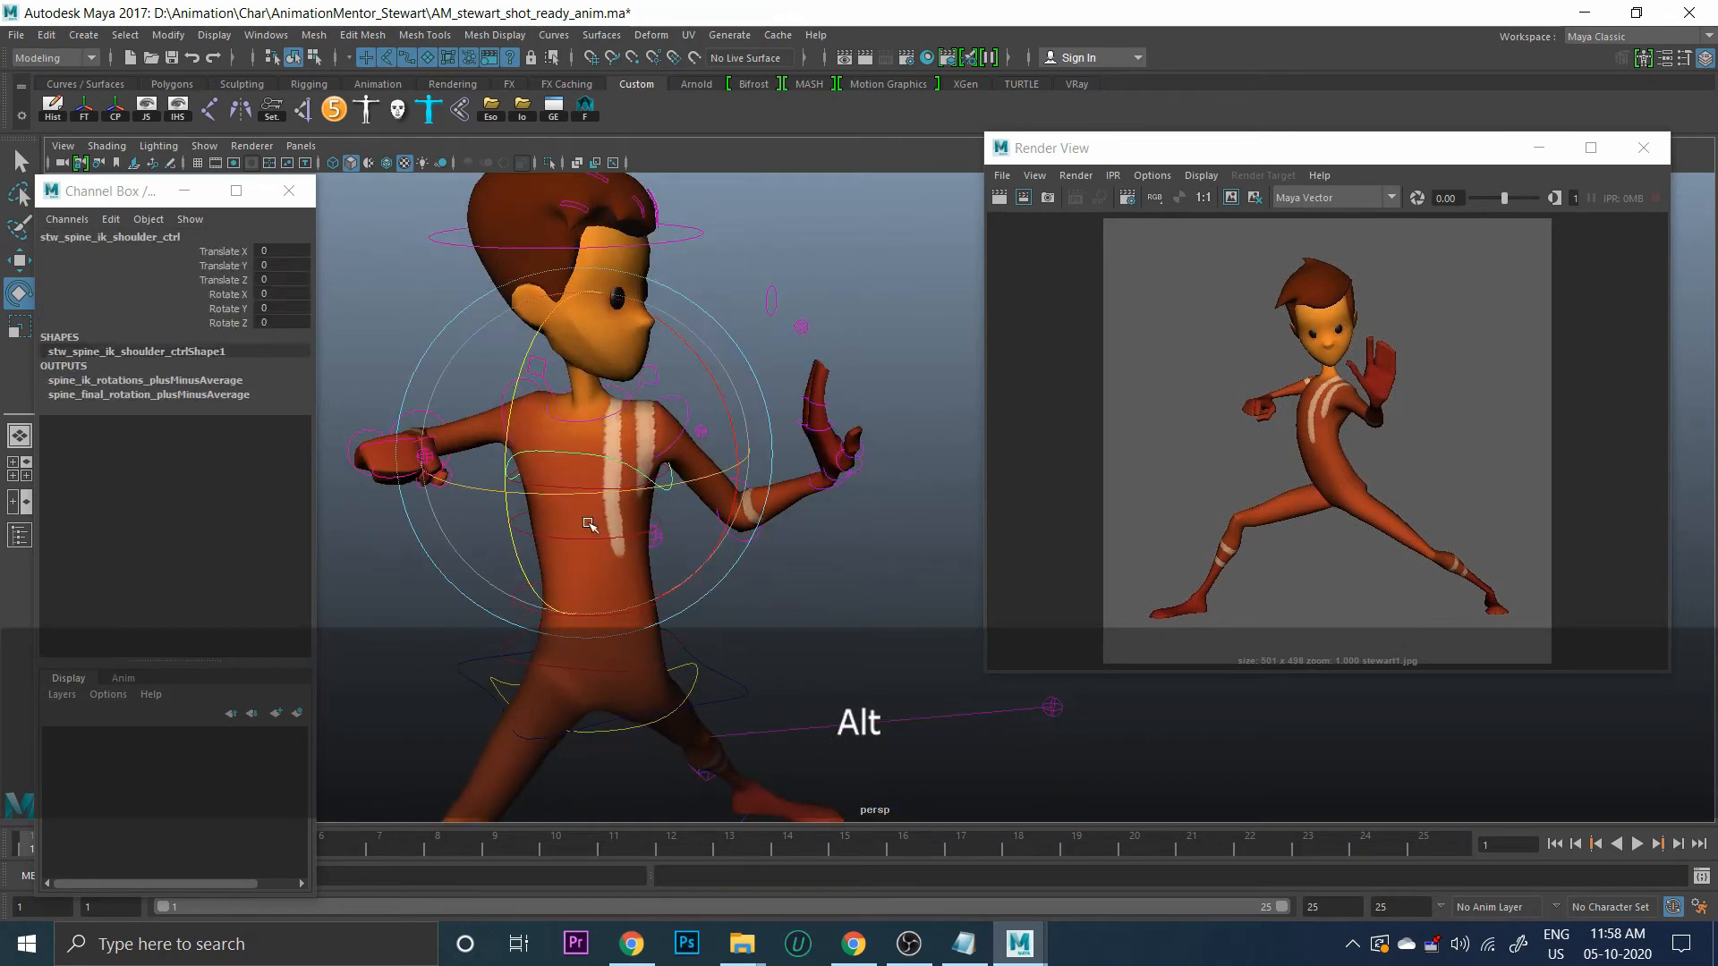
alt+drag(635, 535, 615, 516)
drag(478, 436, 668, 504)
alt+drag(455, 493, 605, 491)
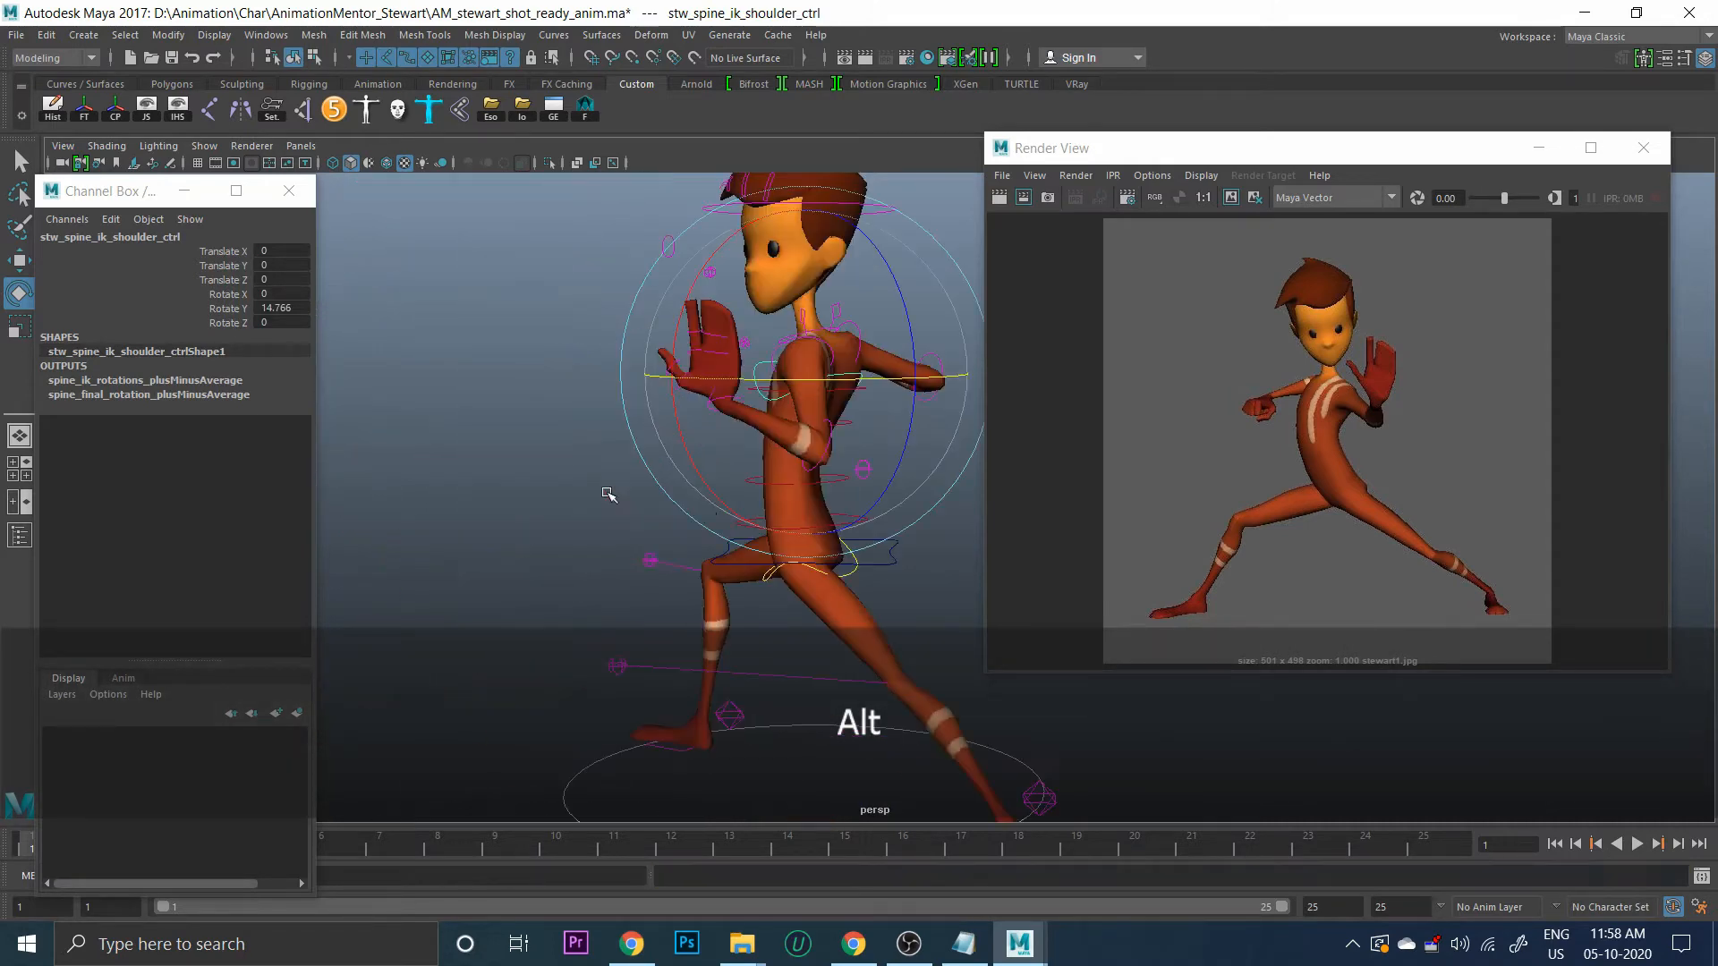
Adjust the rotation of the character's IK shoulder control and deselect it
alt+drag(713, 533, 662, 399)
drag(660, 279, 747, 301)
click(768, 396)
alt+drag(767, 397, 800, 376)
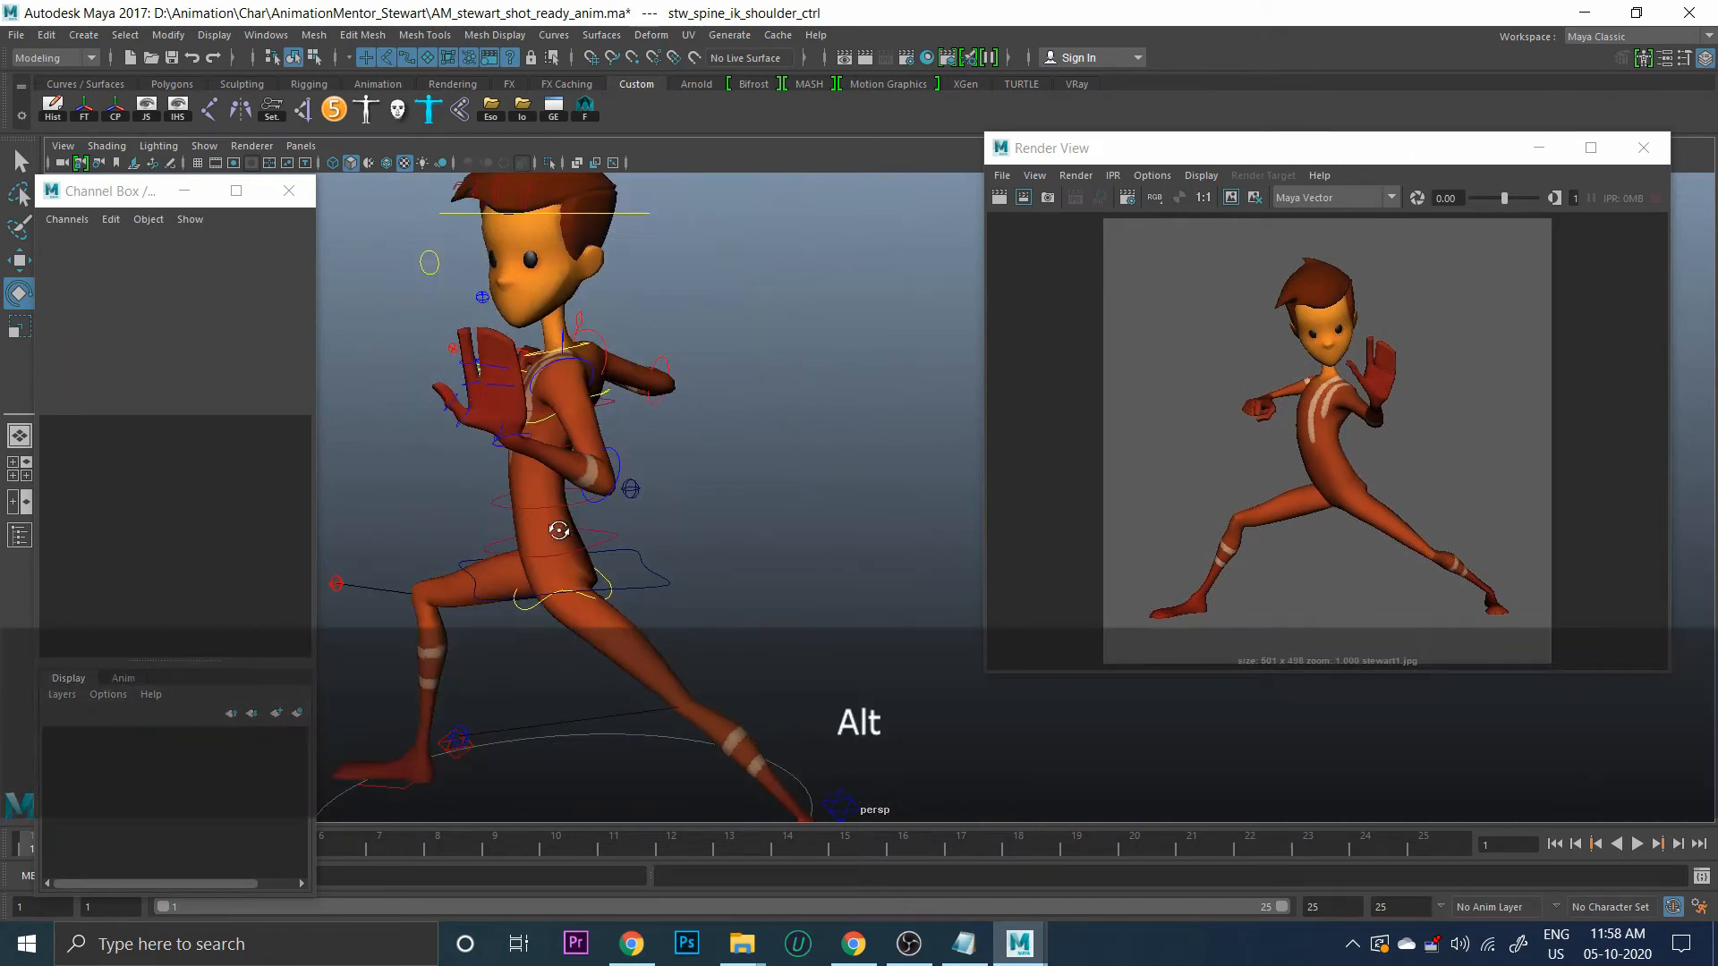
Examine the lunge pose around the hips and torso from several angles, checking the center-of-gravity control
alt+drag(558, 530, 487, 556)
alt+drag(602, 563, 549, 580)
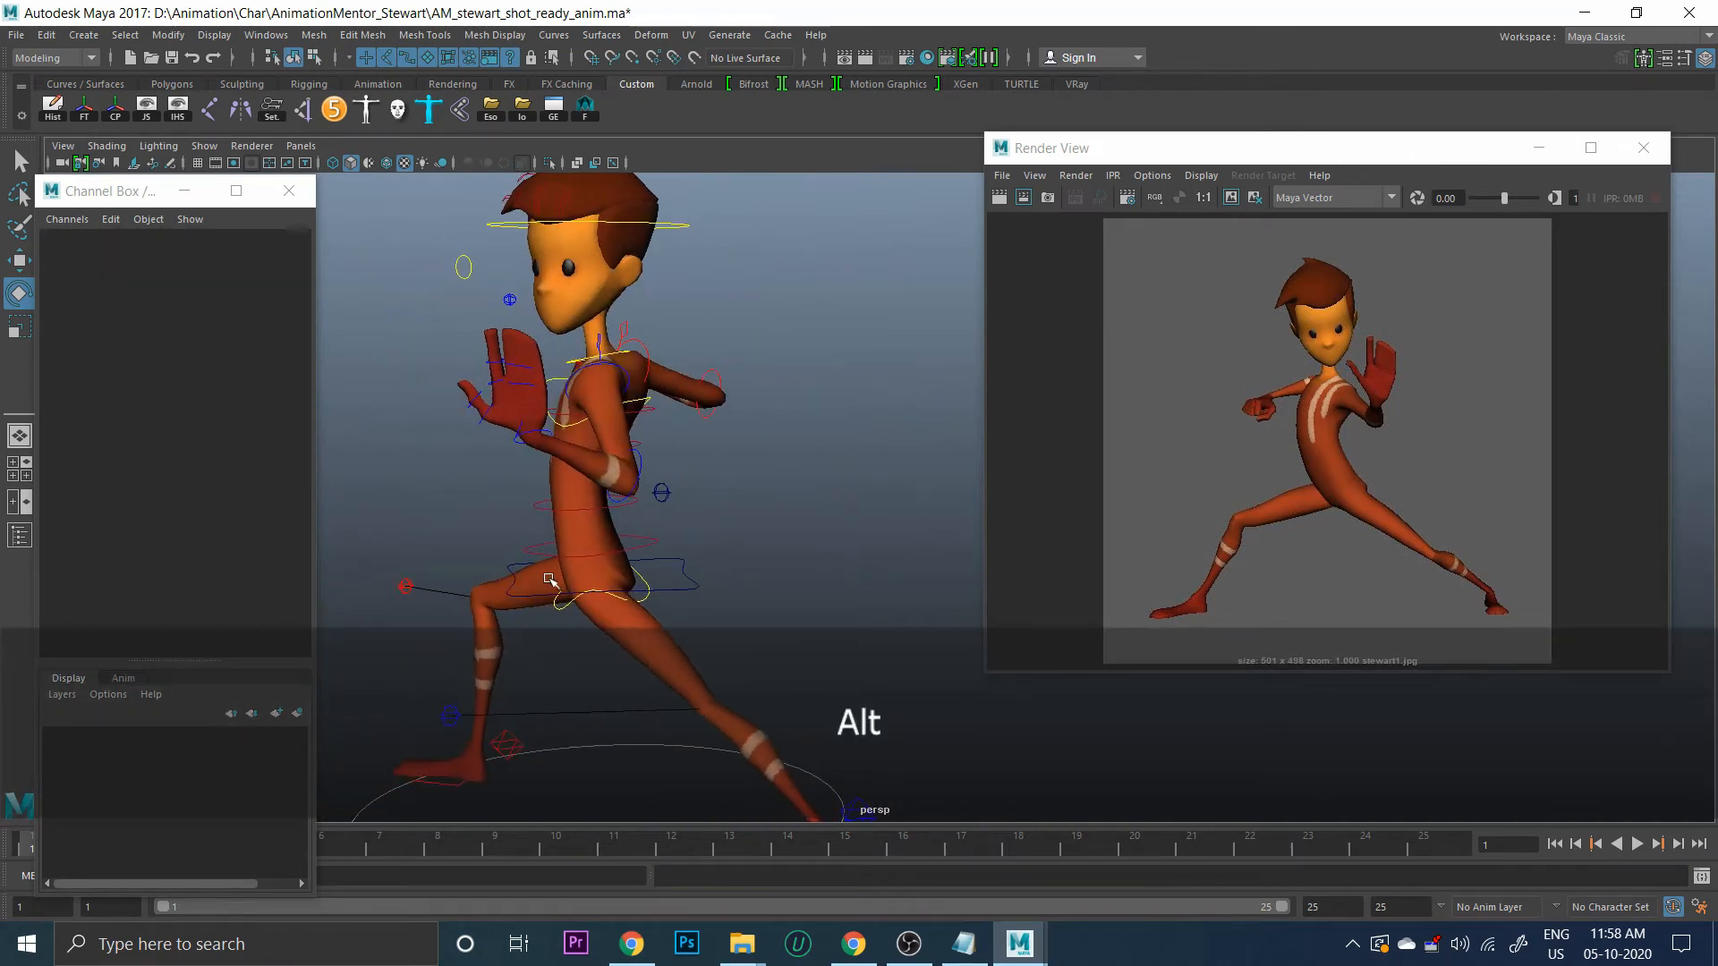
click(535, 555)
click(845, 525)
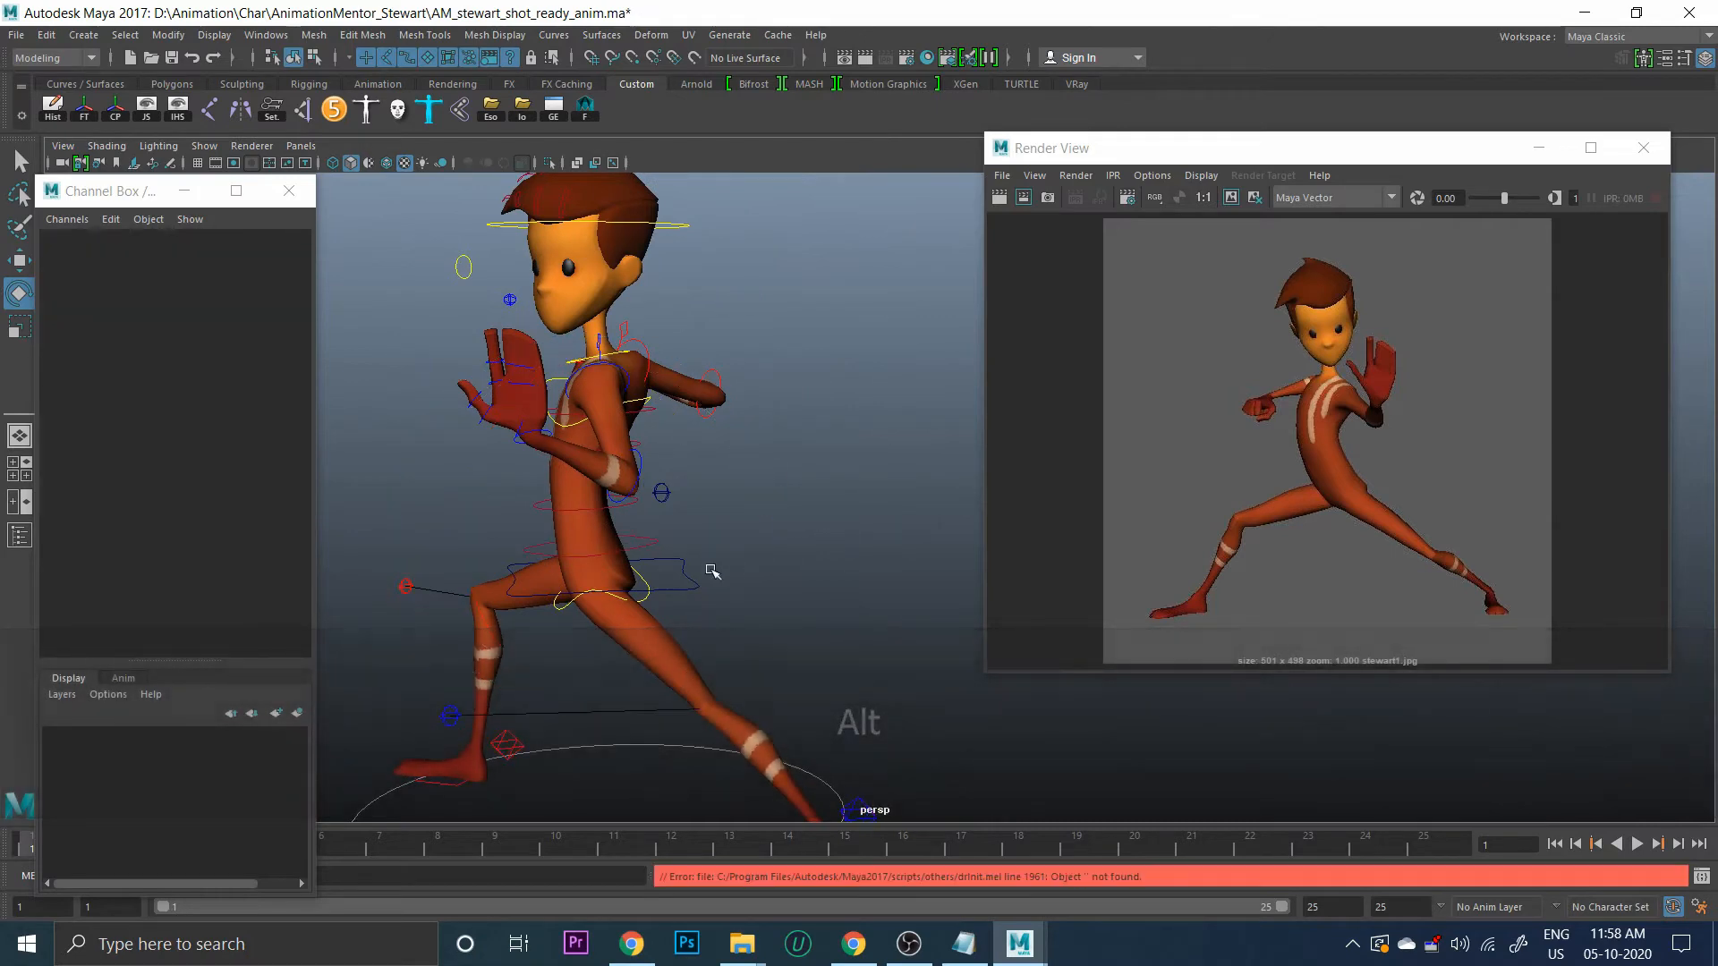
alt+drag(710, 572, 651, 603)
click(716, 573)
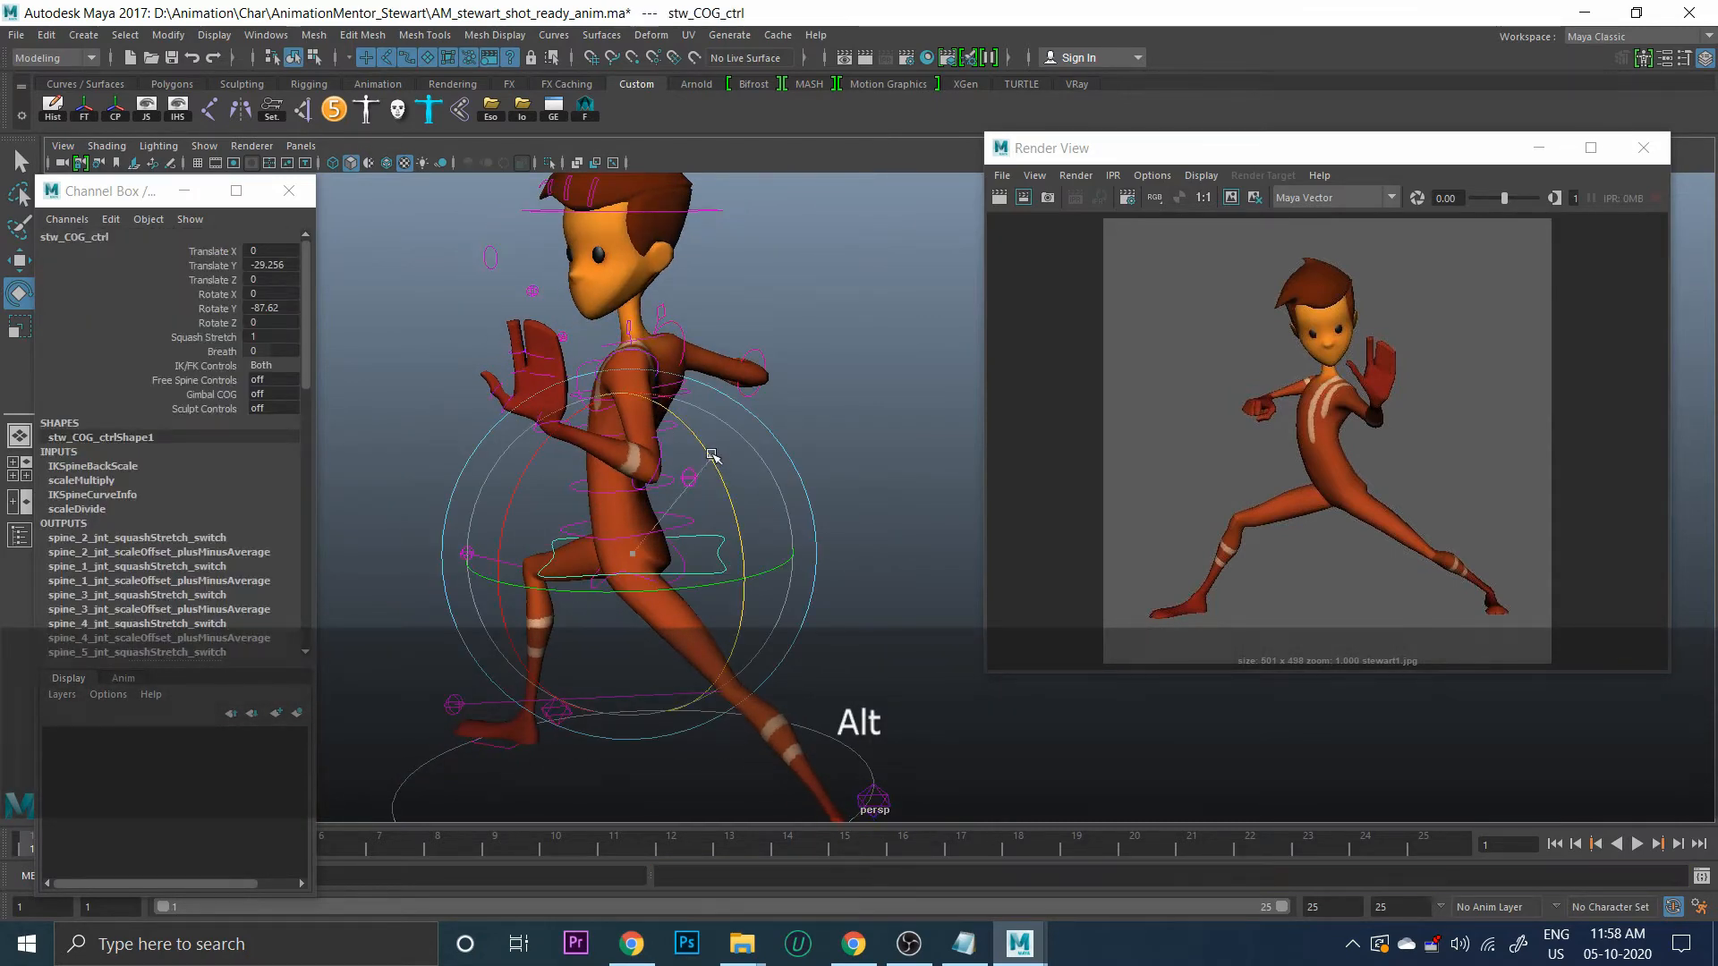
alt+drag(724, 474, 805, 420)
click(816, 415)
alt+drag(662, 433, 687, 469)
Select the shoulder, upper and lower FK spine controls together
click(723, 404)
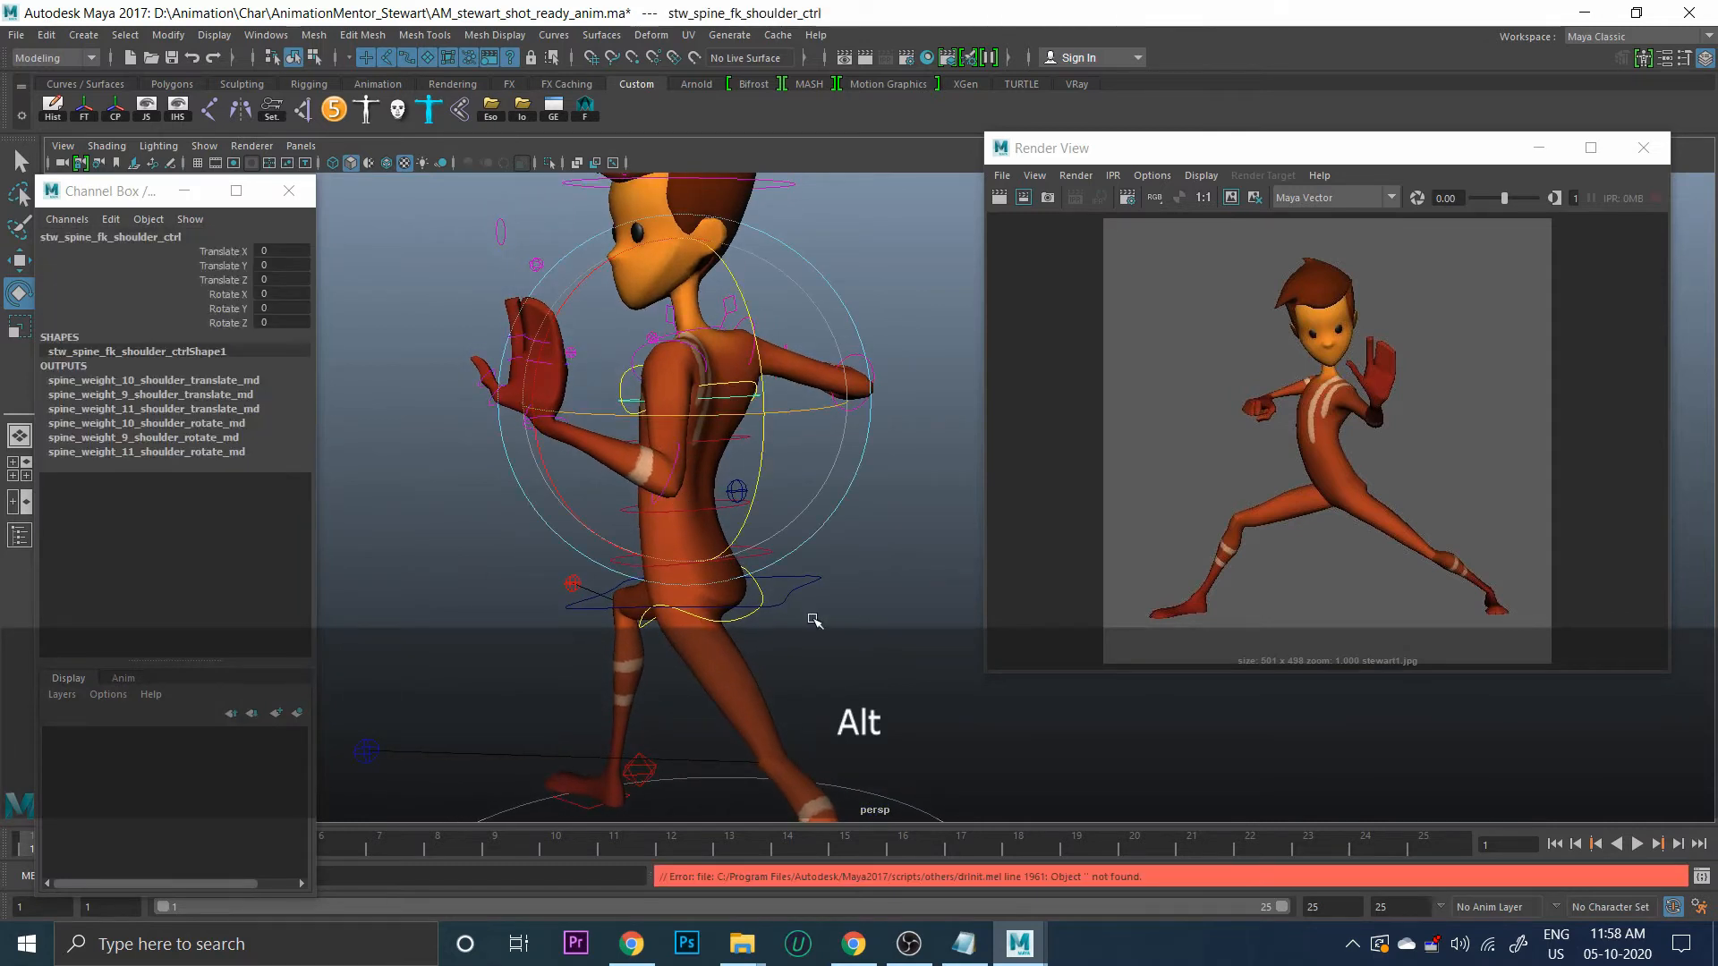
alt+drag(817, 613, 811, 619)
key(w)
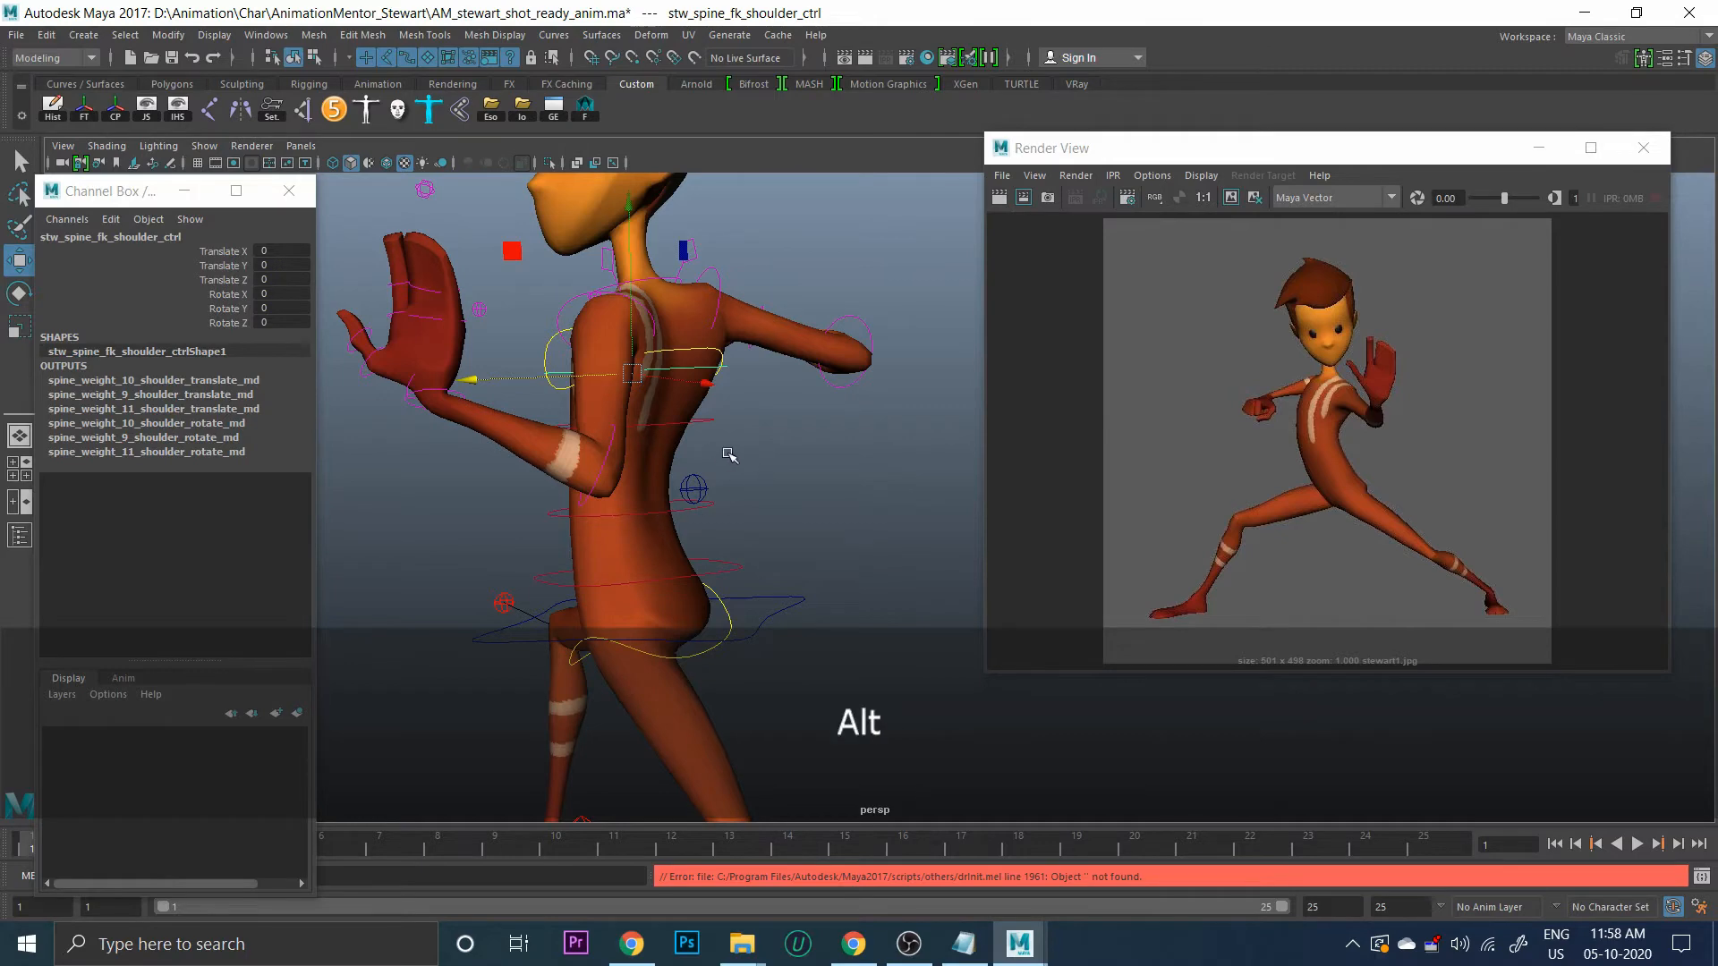
alt+right_drag(730, 455, 640, 419)
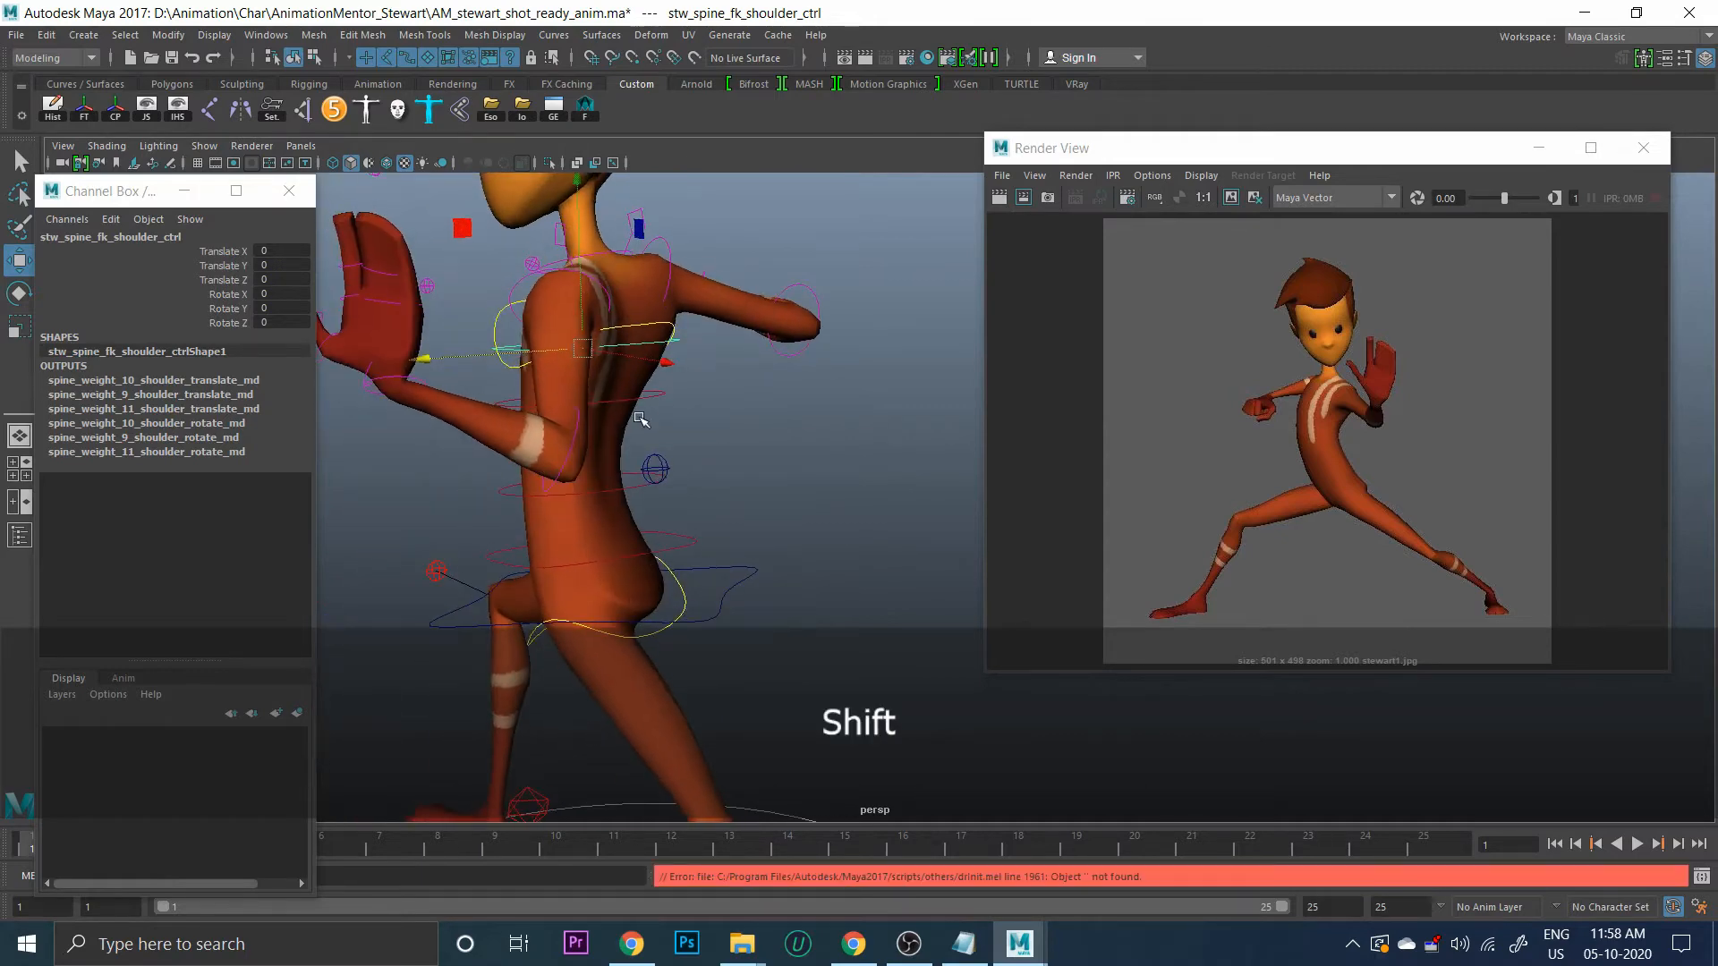
shift+click(661, 394)
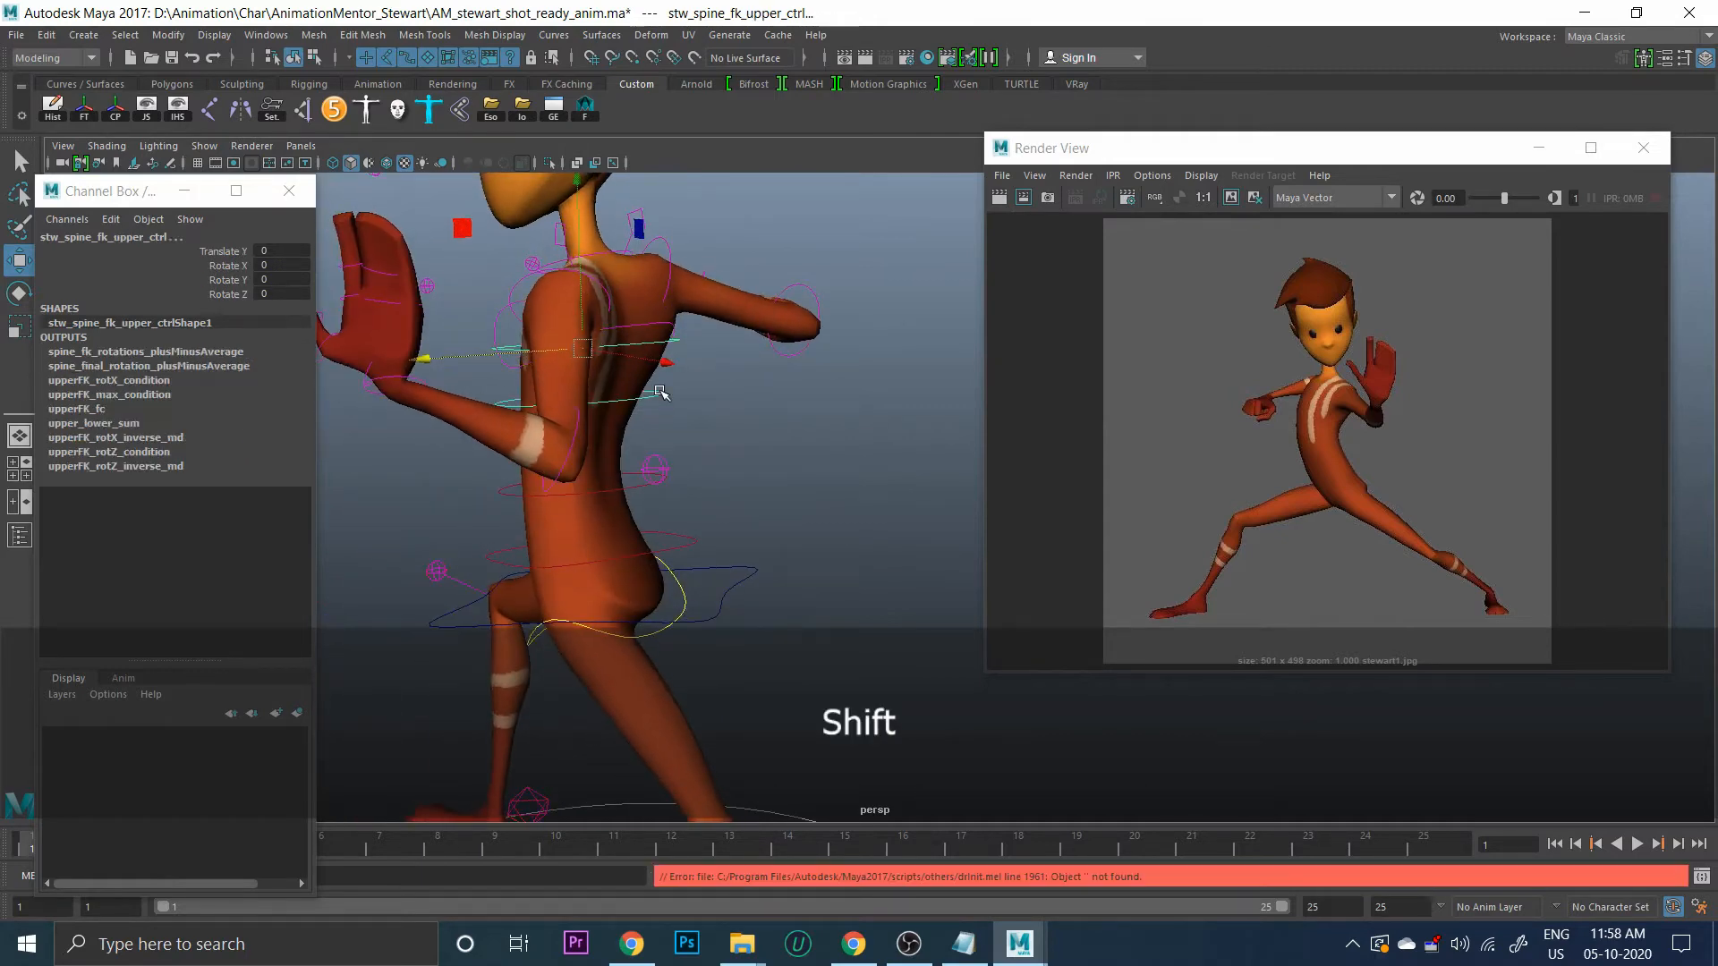
shift+click(637, 491)
Try rotating the three selected FK spine controls, first freely and with Rotate Y at about -6.38
key(e)
drag(653, 420, 618, 438)
key(ctrl+z)
click(228, 280)
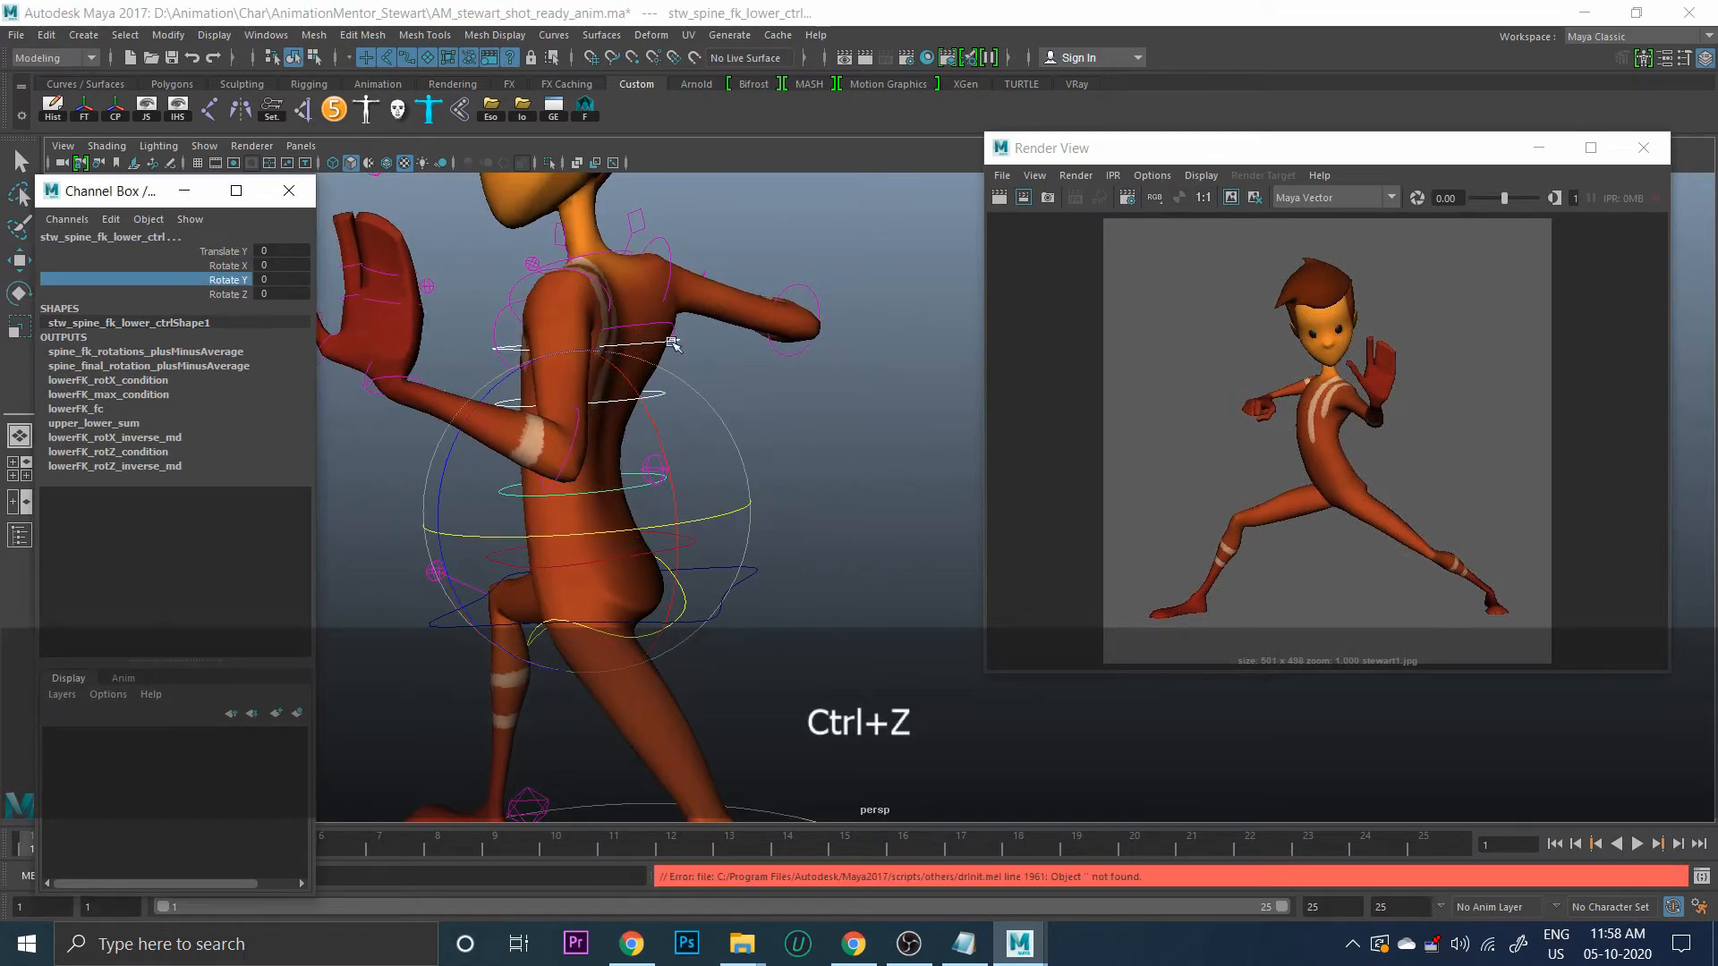
middle_drag(874, 372, 313, 280)
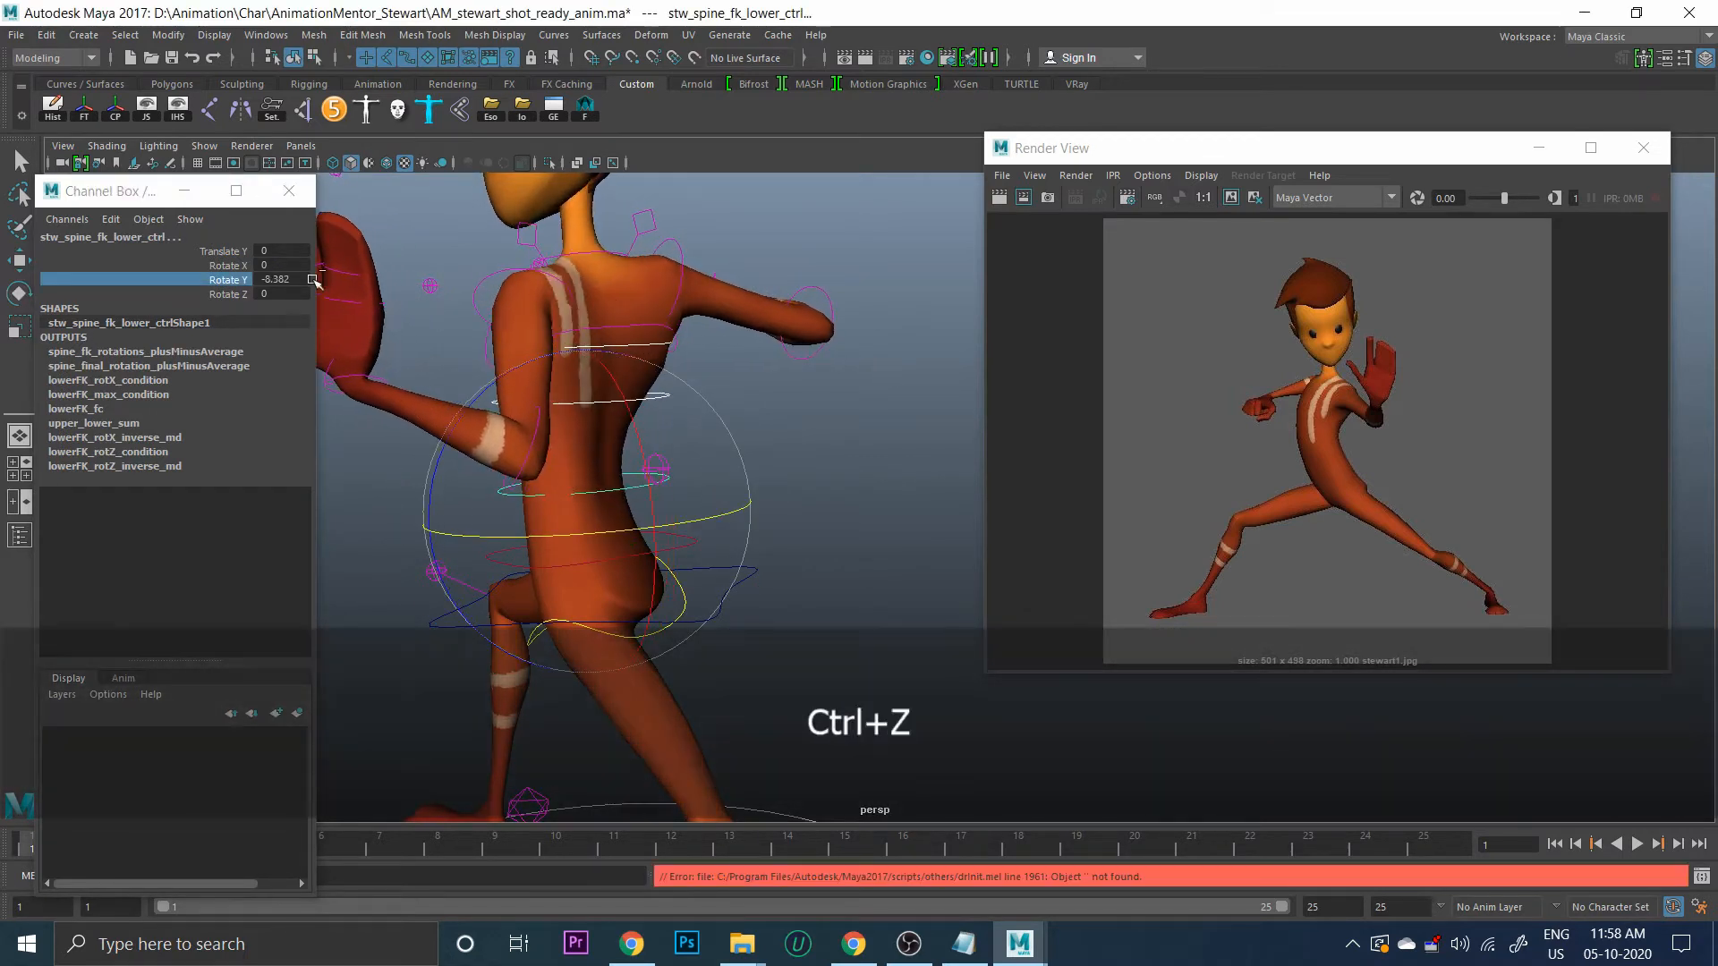
Undo the Y twist, set Rotate X of the three FK spine controls to about -2.71, and deselect them
click(230, 266)
key(ctrl+z)
middle_drag(802, 387, 808, 387)
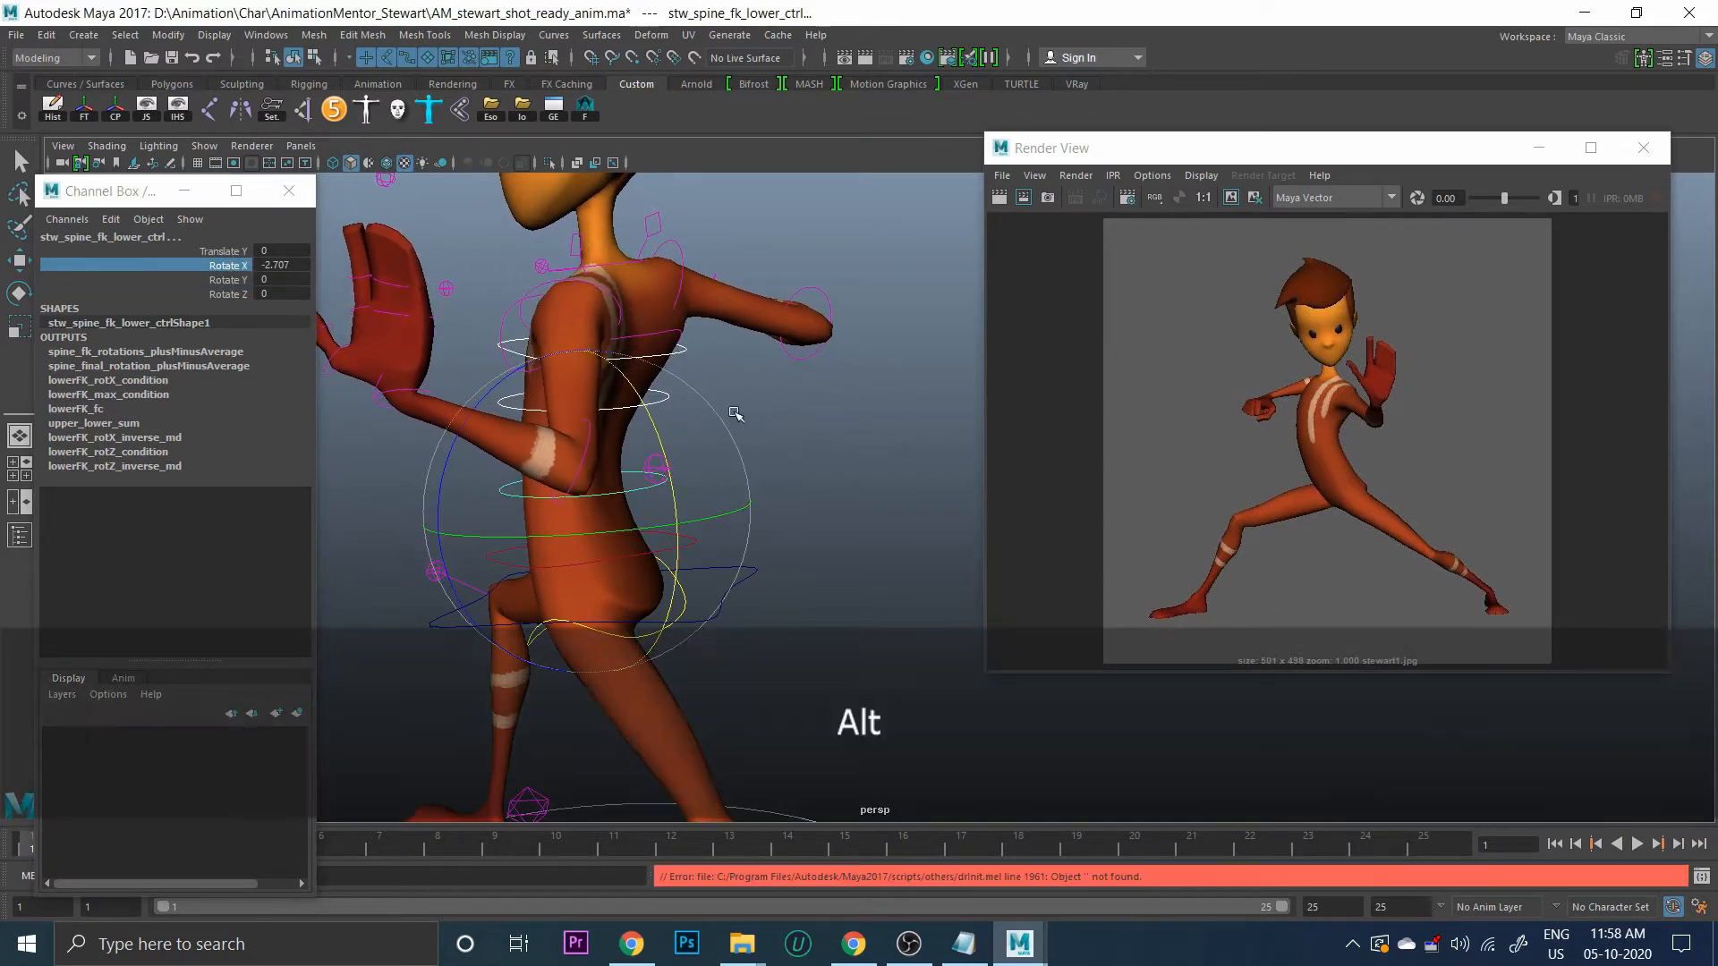
alt+drag(736, 414, 615, 410)
alt+drag(686, 457, 860, 400)
click(861, 400)
Rotate the neck control to about X -0.27, Y 18.62, Z -1.42 and deselect it
alt+drag(699, 435, 806, 432)
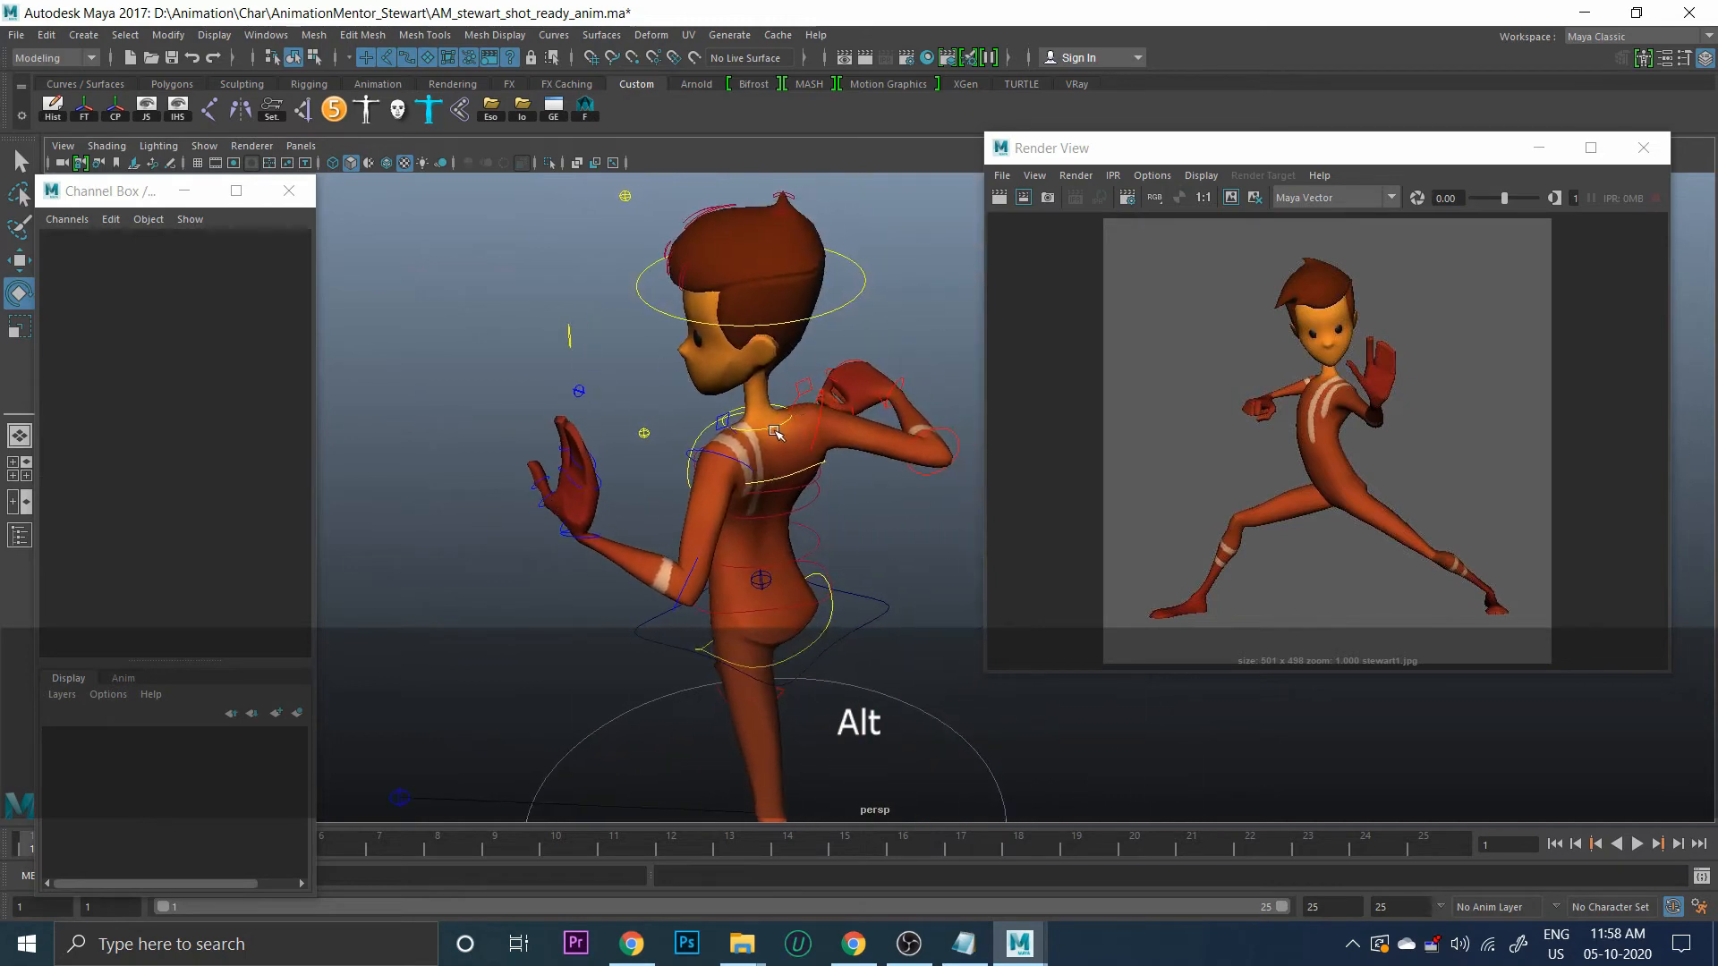
click(774, 433)
alt+drag(680, 467, 604, 519)
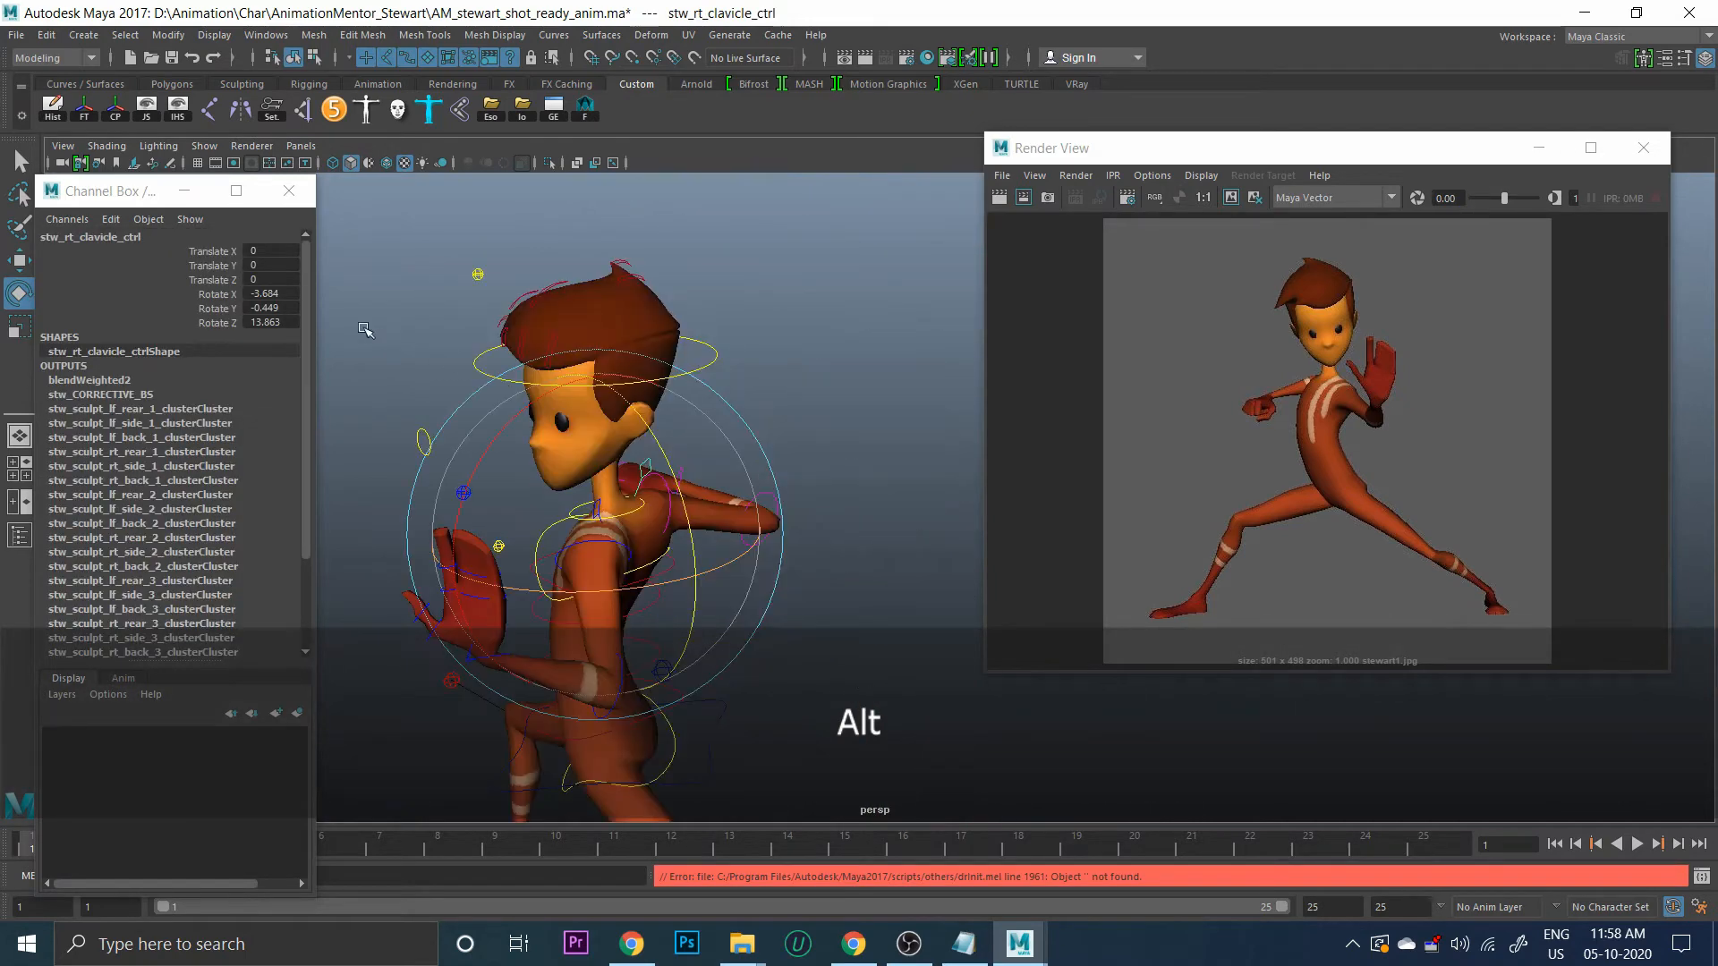
click(602, 521)
click(620, 511)
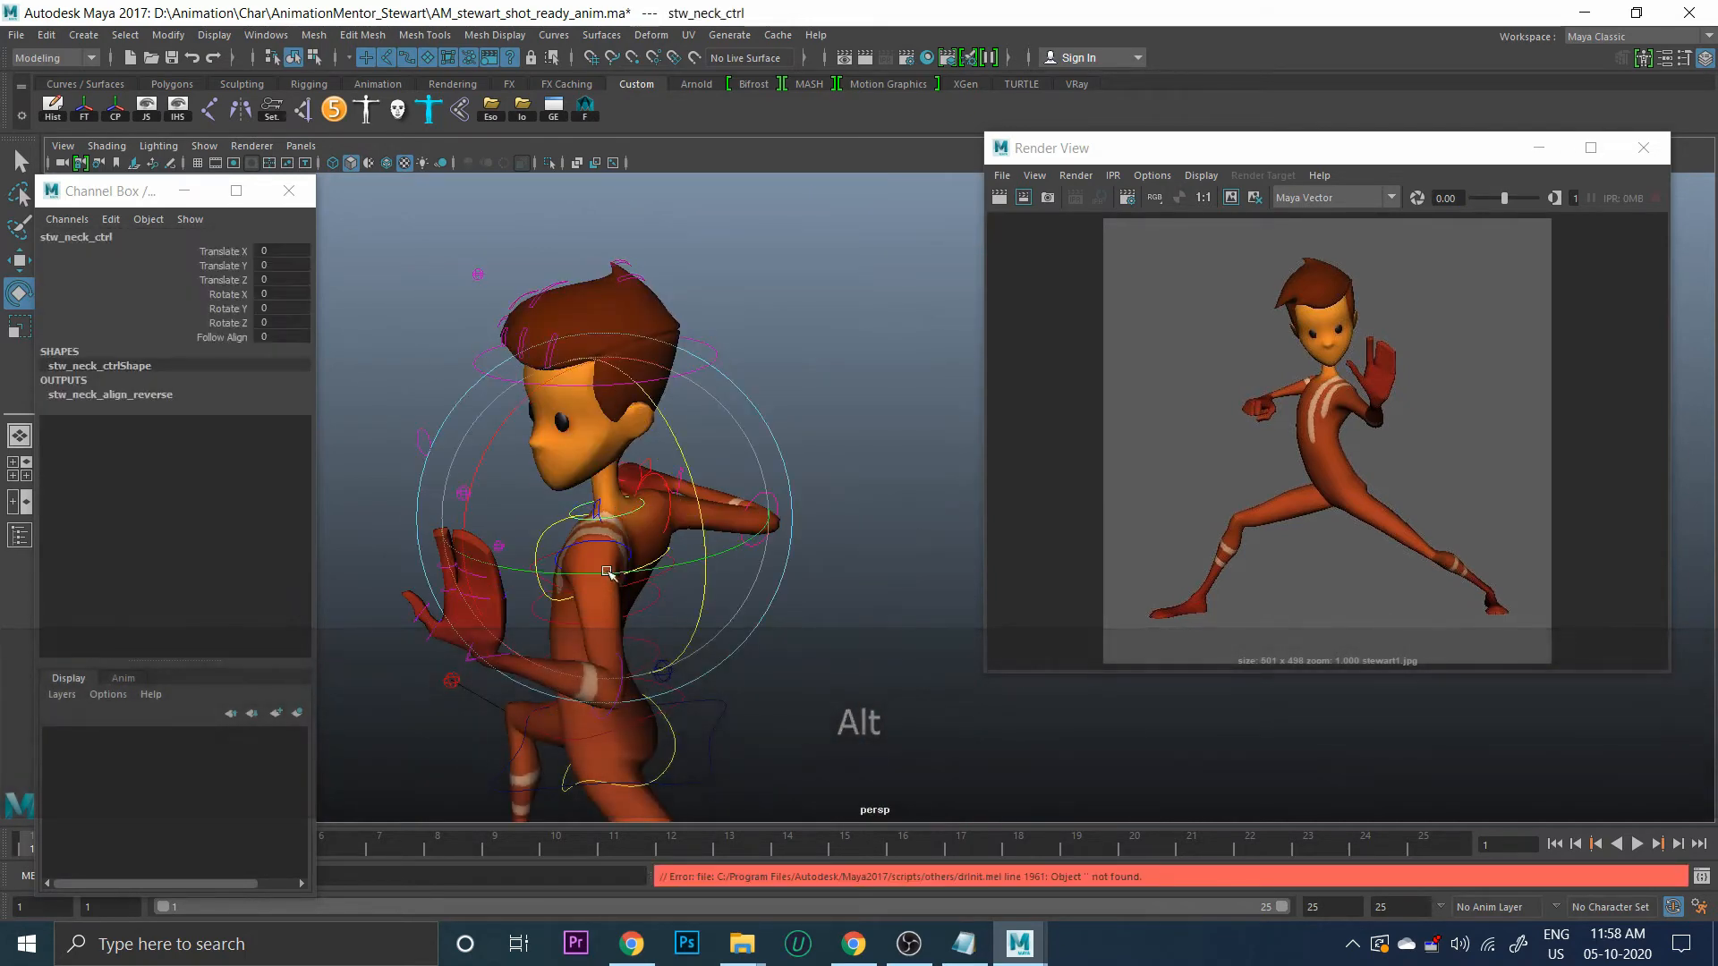
mouse_move(662, 566)
mouse_down()
mouse_move(702, 562)
mouse_move(673, 568)
mouse_up()
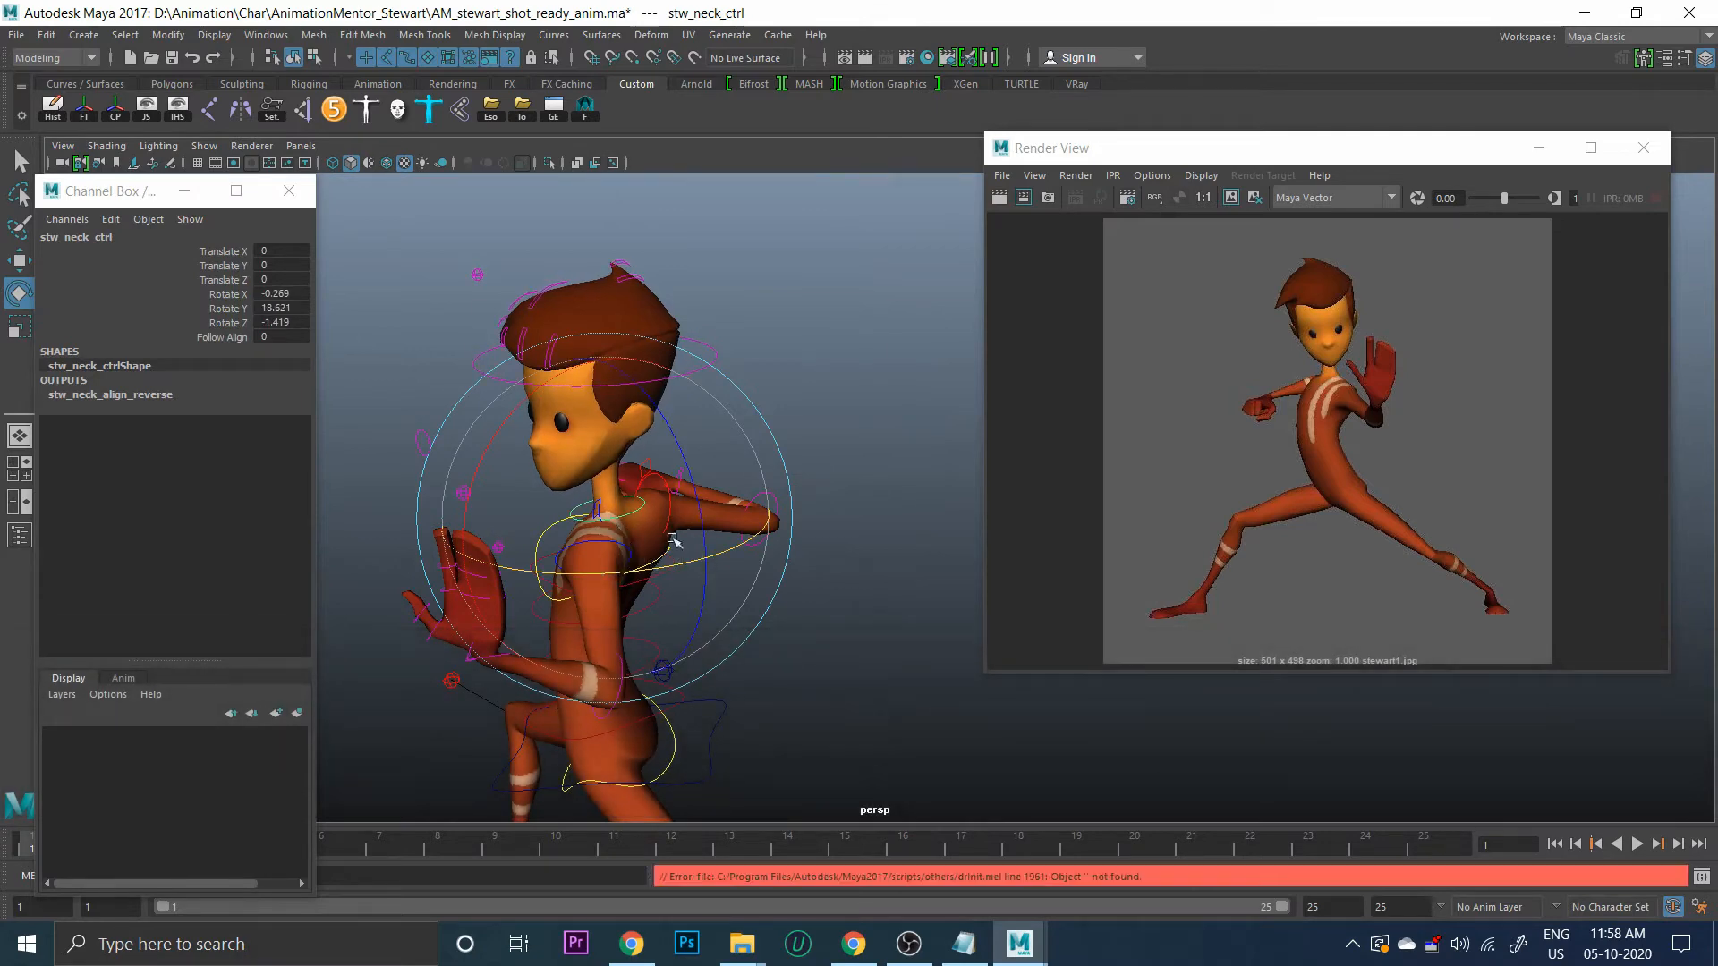
click(874, 335)
Rotate the head control to about X -2.29, Y 31.08, Z 8.04
click(715, 368)
drag(613, 483, 706, 474)
alt+drag(816, 544, 792, 376)
drag(791, 295, 784, 291)
alt+drag(771, 443, 831, 558)
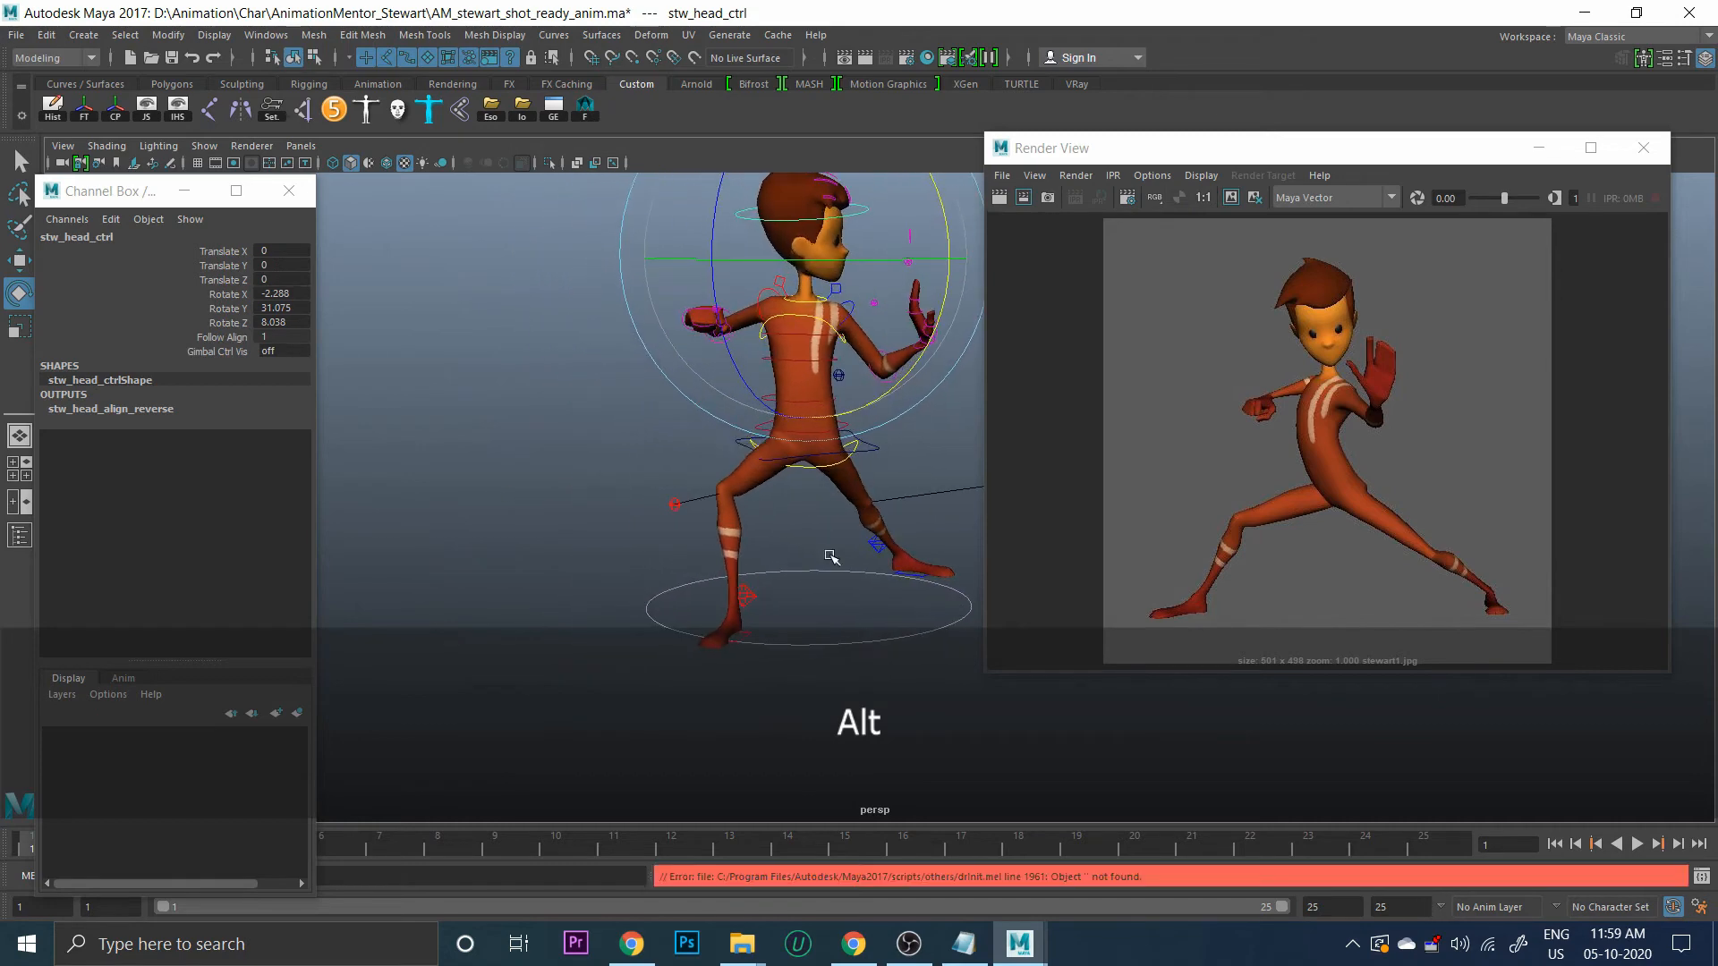
Check the IK hip control and rotate the head control to about X 2.75, Y 18.37, Z -7.22
click(812, 468)
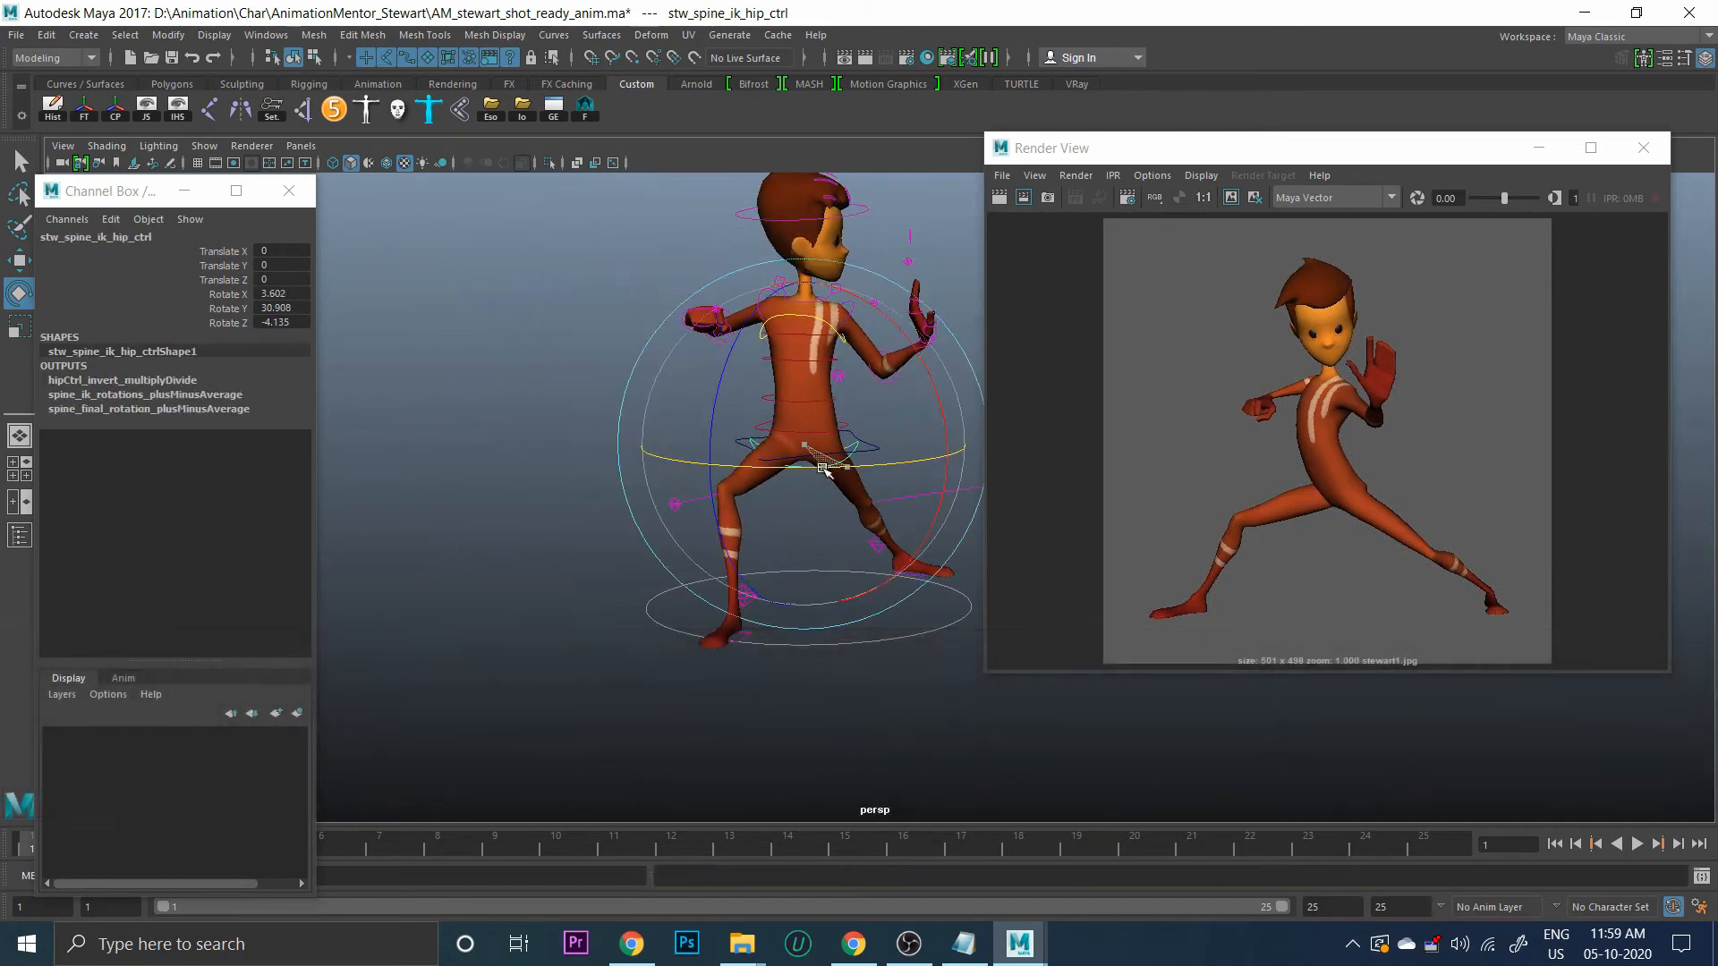
alt+drag(789, 528, 669, 523)
click(850, 302)
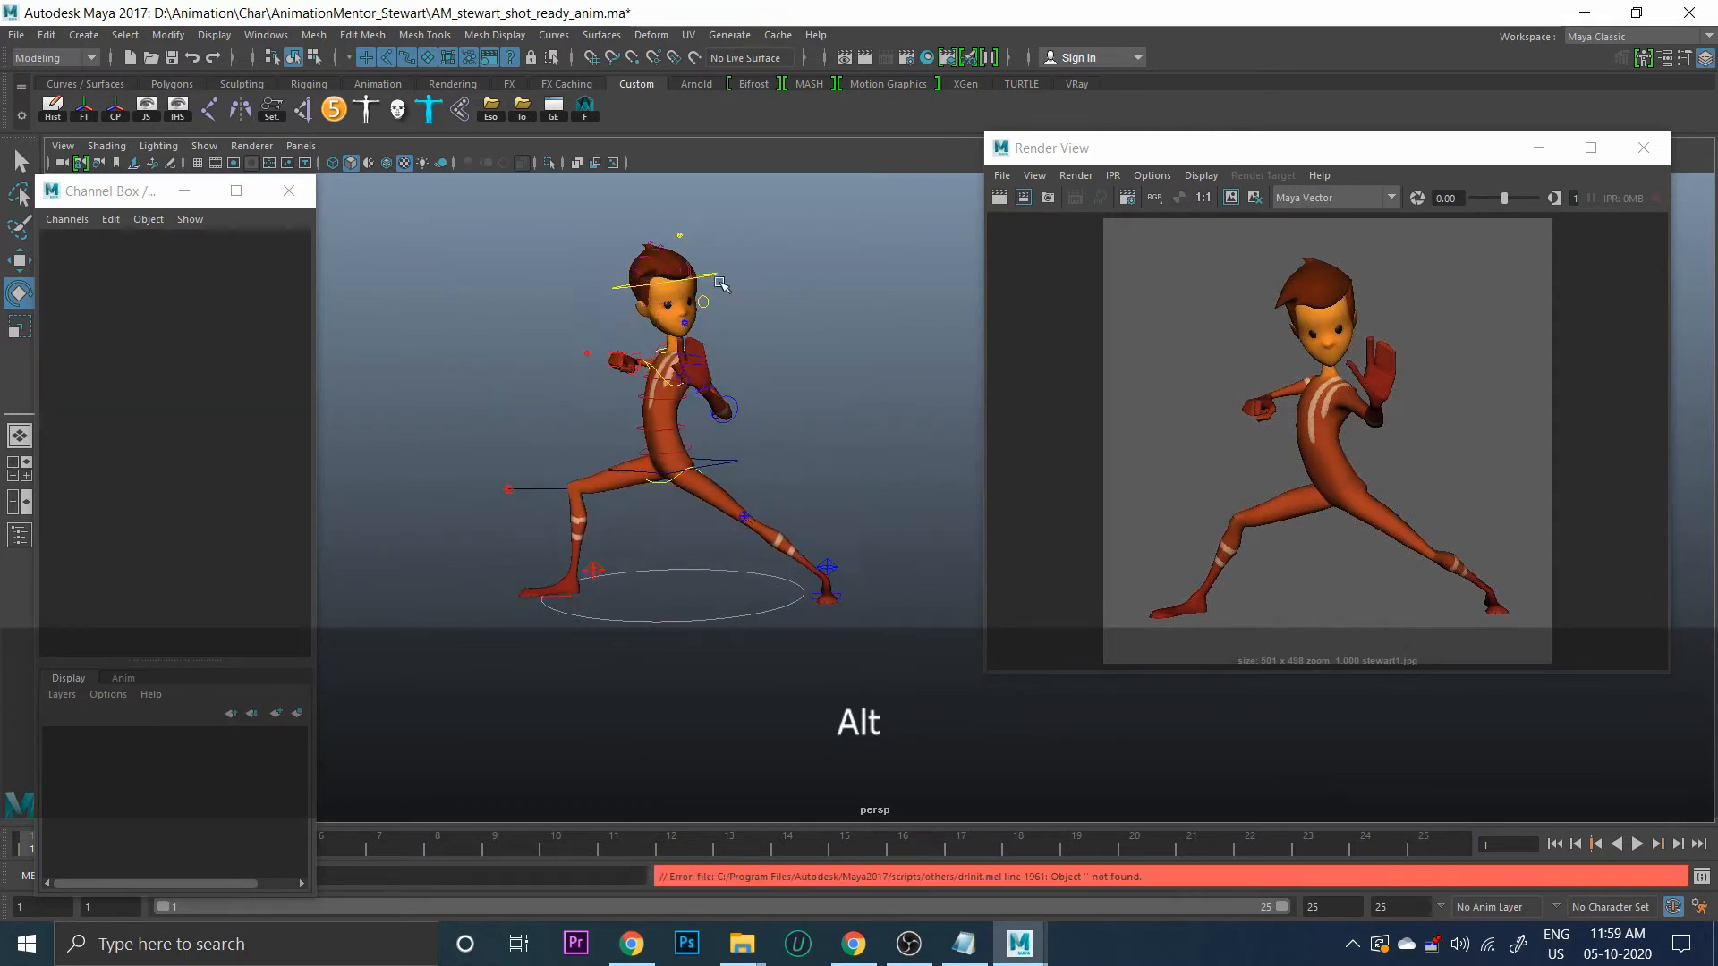
click(722, 271)
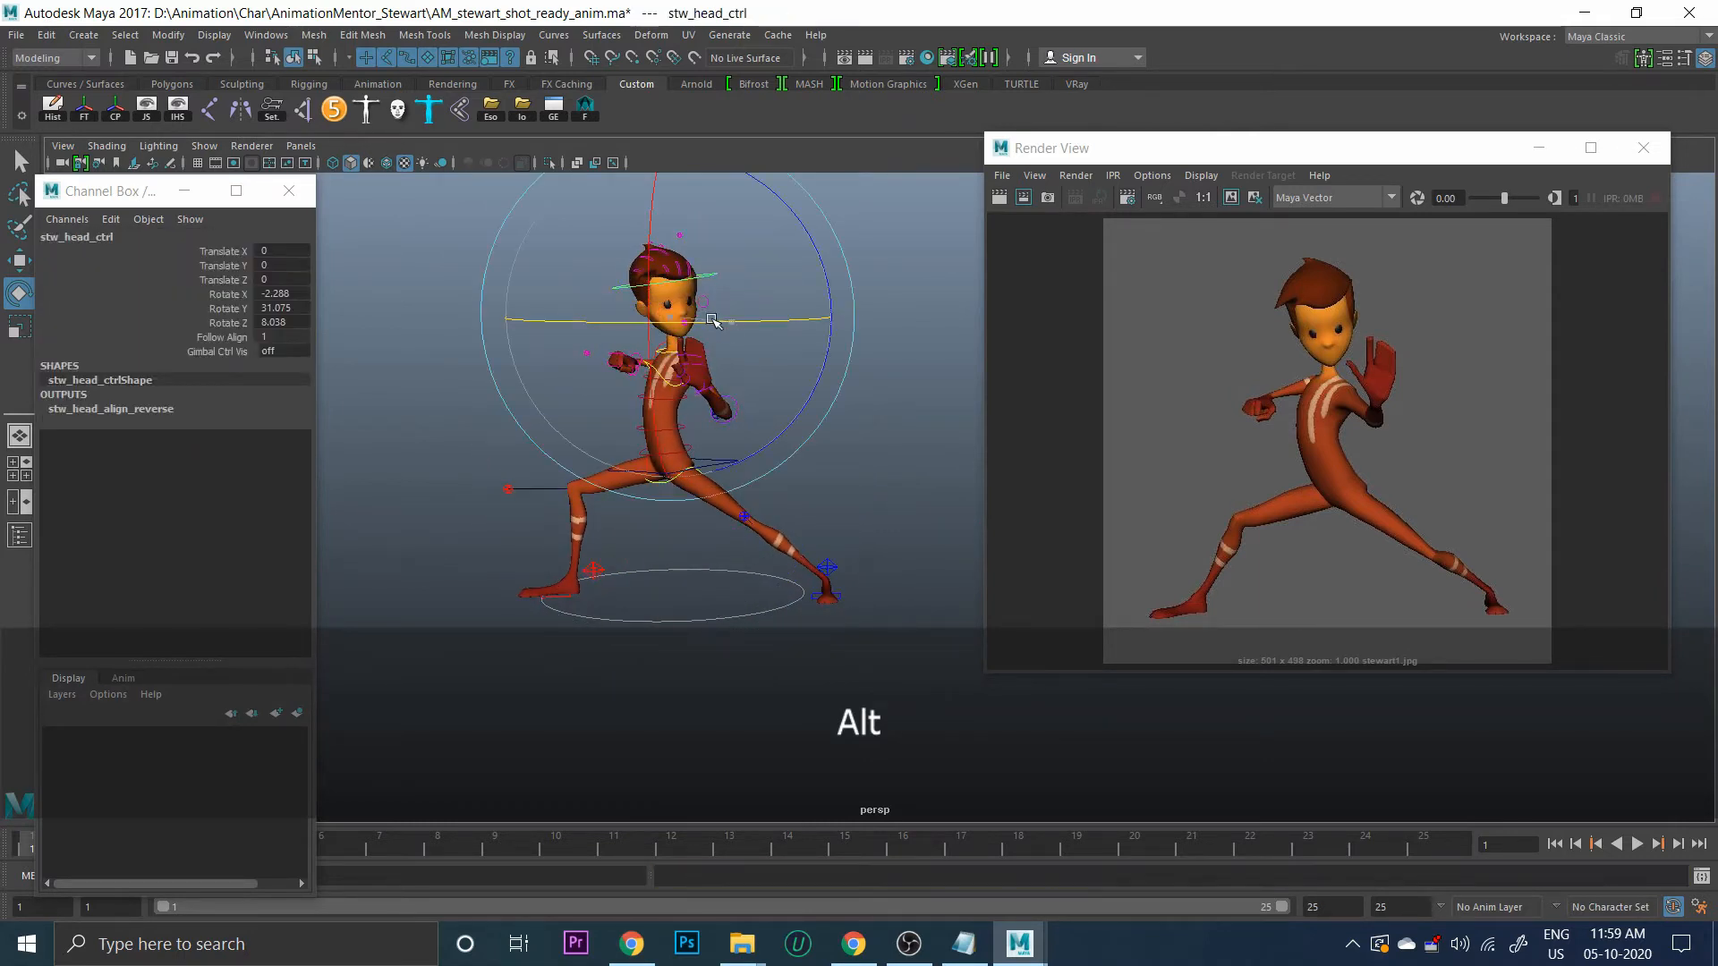
drag(803, 230, 807, 278)
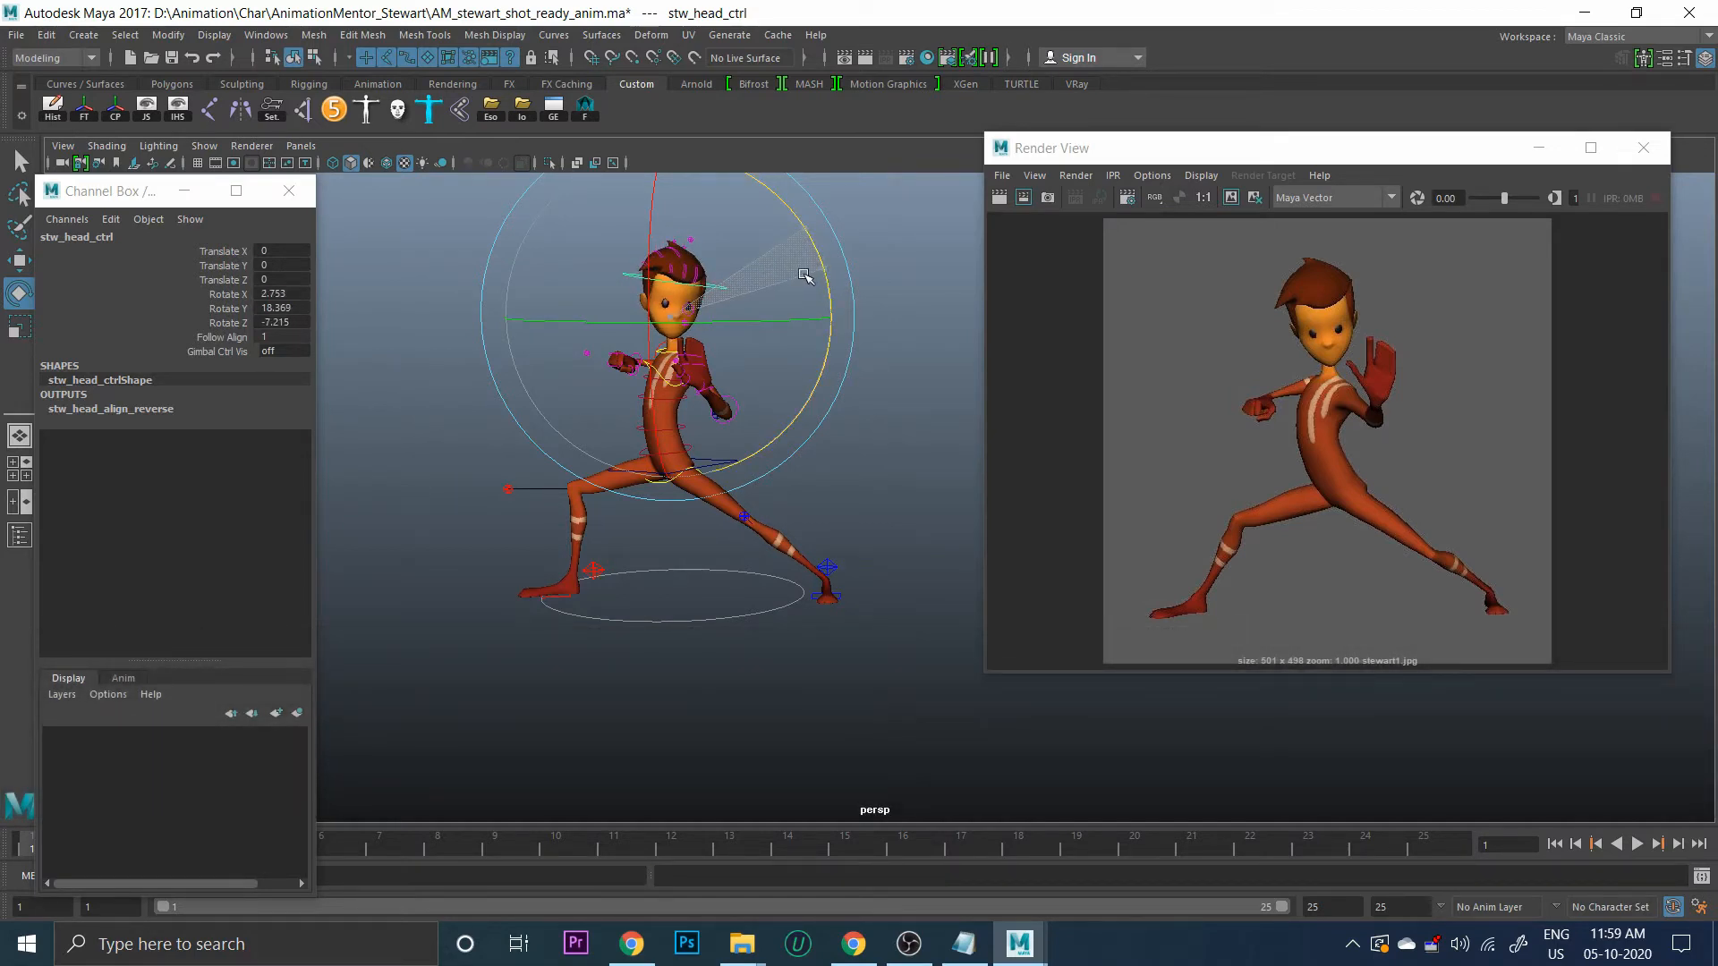
alt+drag(785, 368, 757, 441)
Hide the NURBS curves in the viewport and deselect the head control so only the posed character shows
click(204, 146)
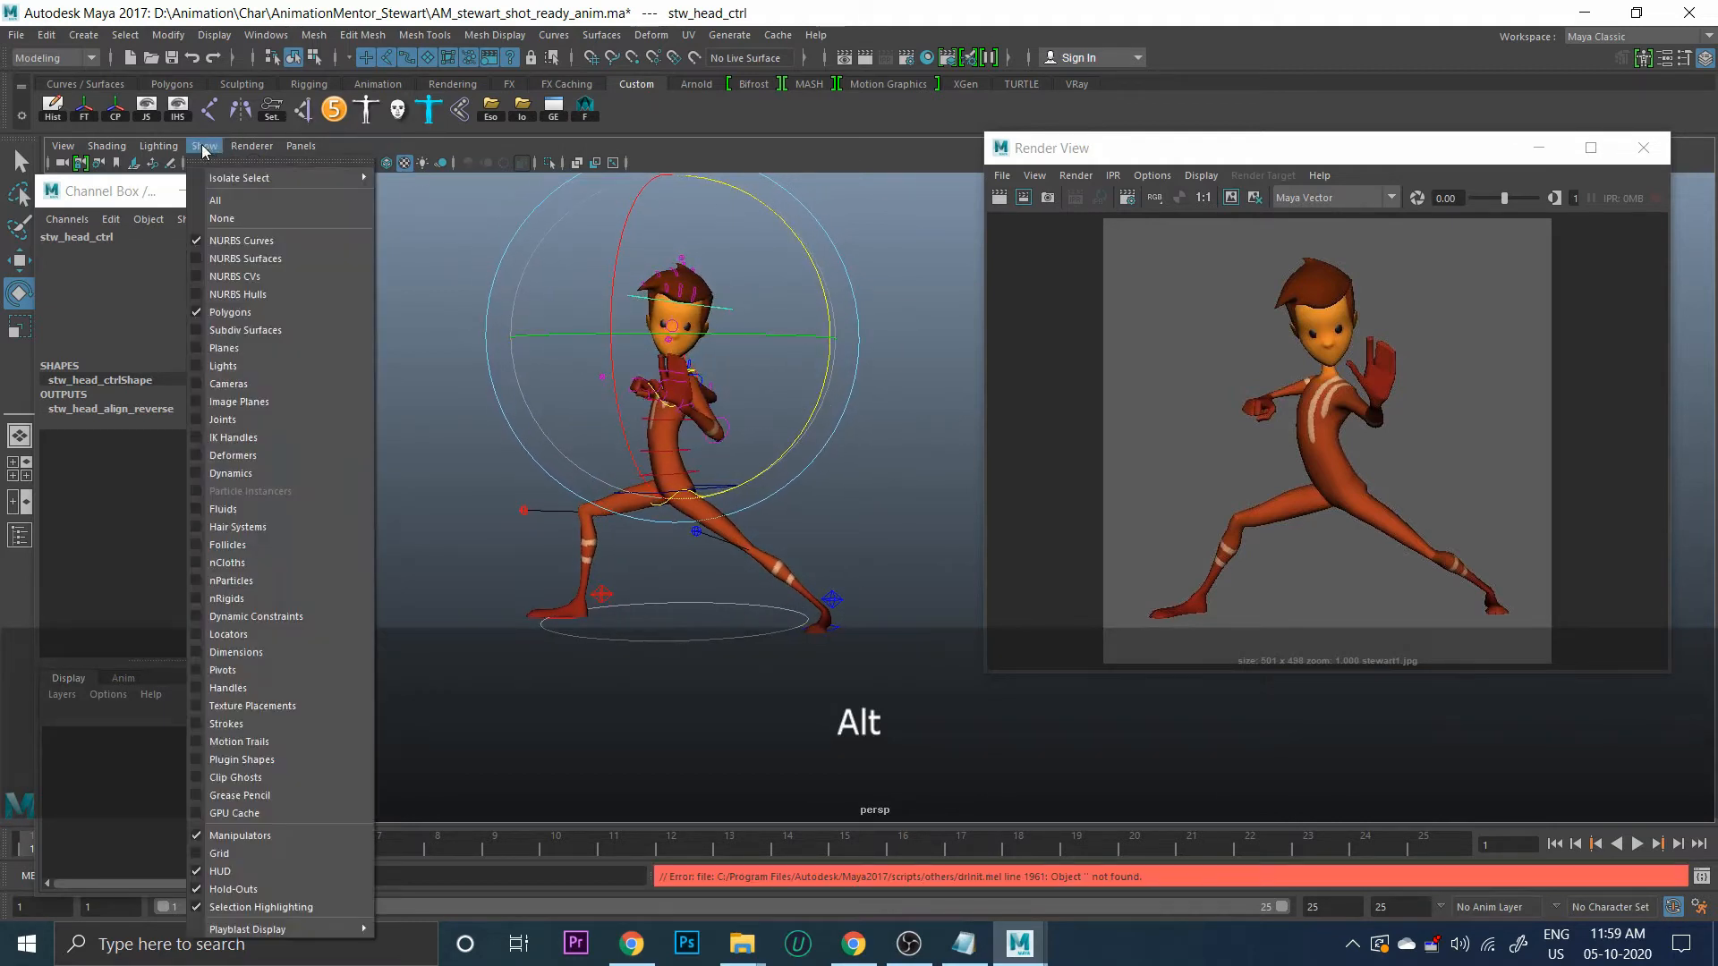
click(259, 240)
mouse_move(589, 400)
alt+mouse_down()
mouse_move(549, 410)
mouse_move(564, 406)
alt+mouse_up()
click(832, 433)
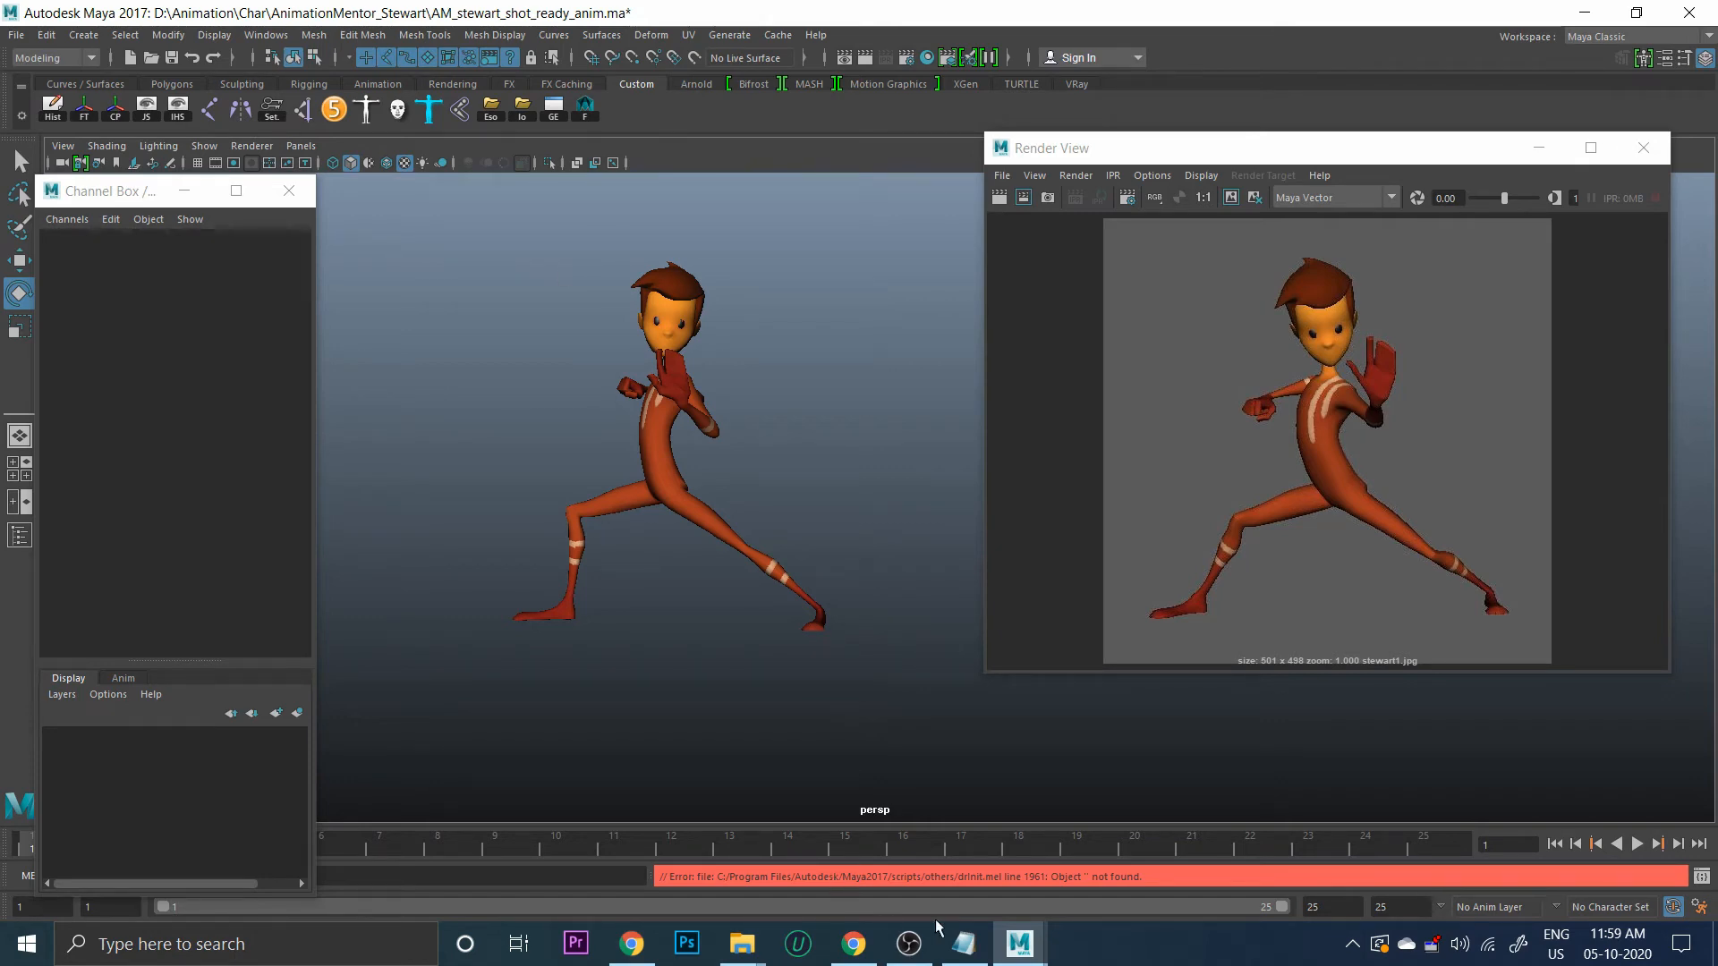
Switch to the Pose notes in Notepad to review the posing checklist, and return to Maya
click(964, 944)
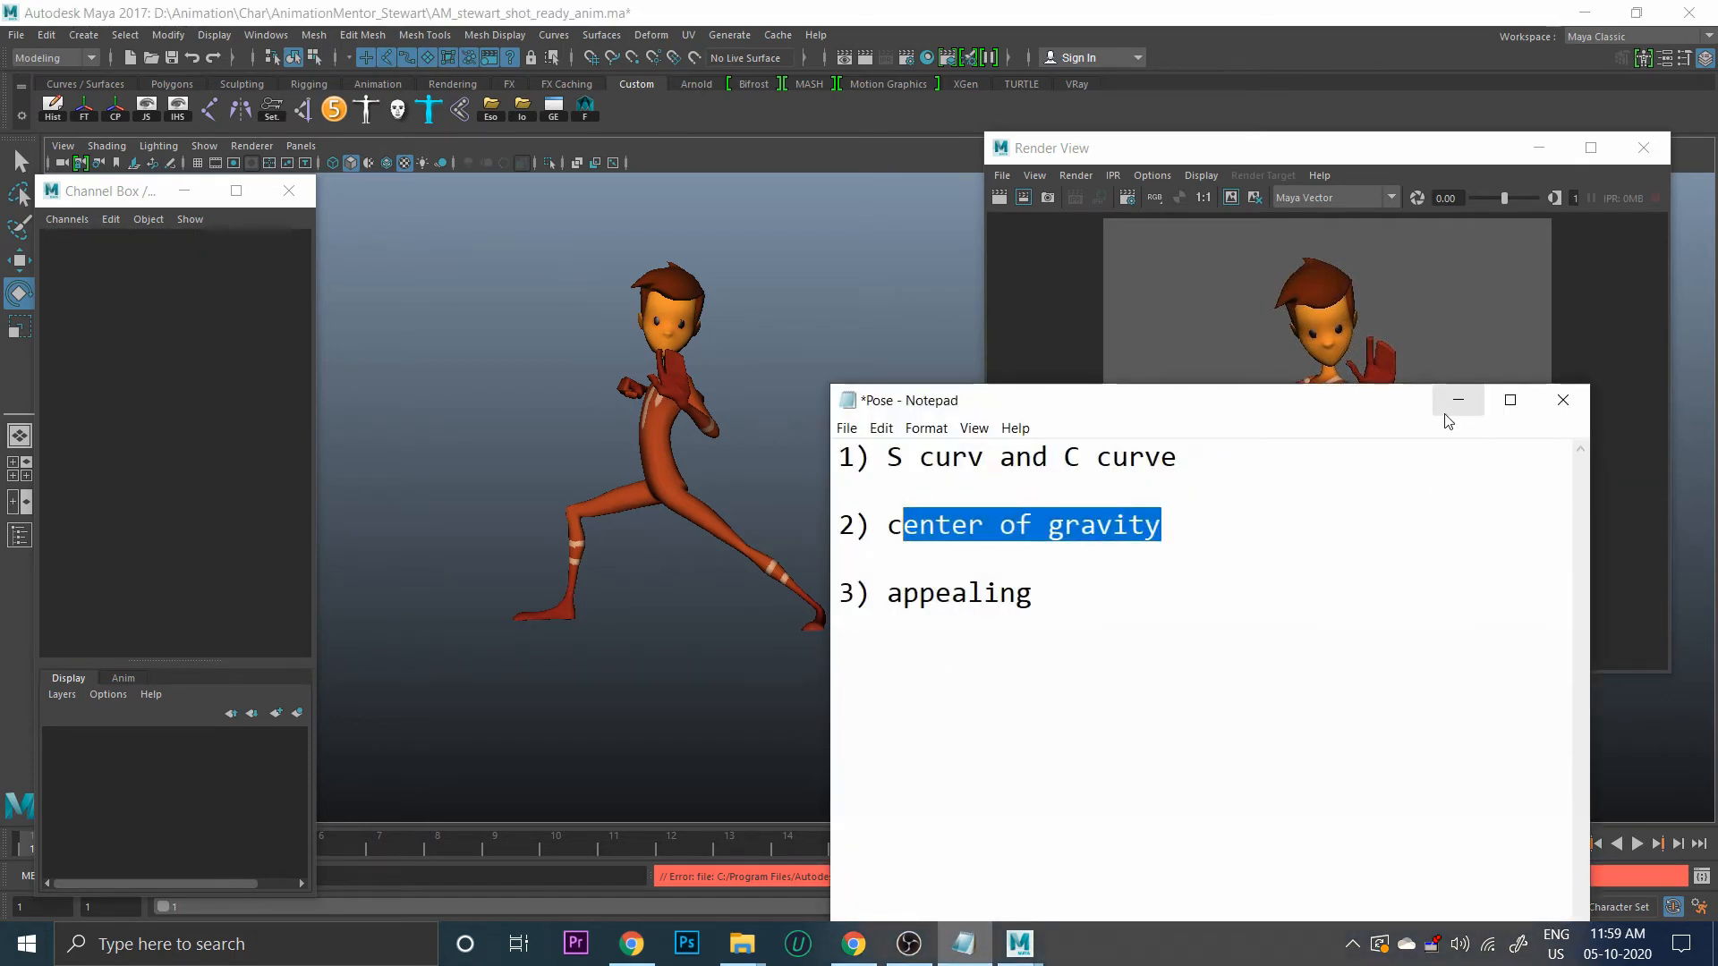
click(1457, 402)
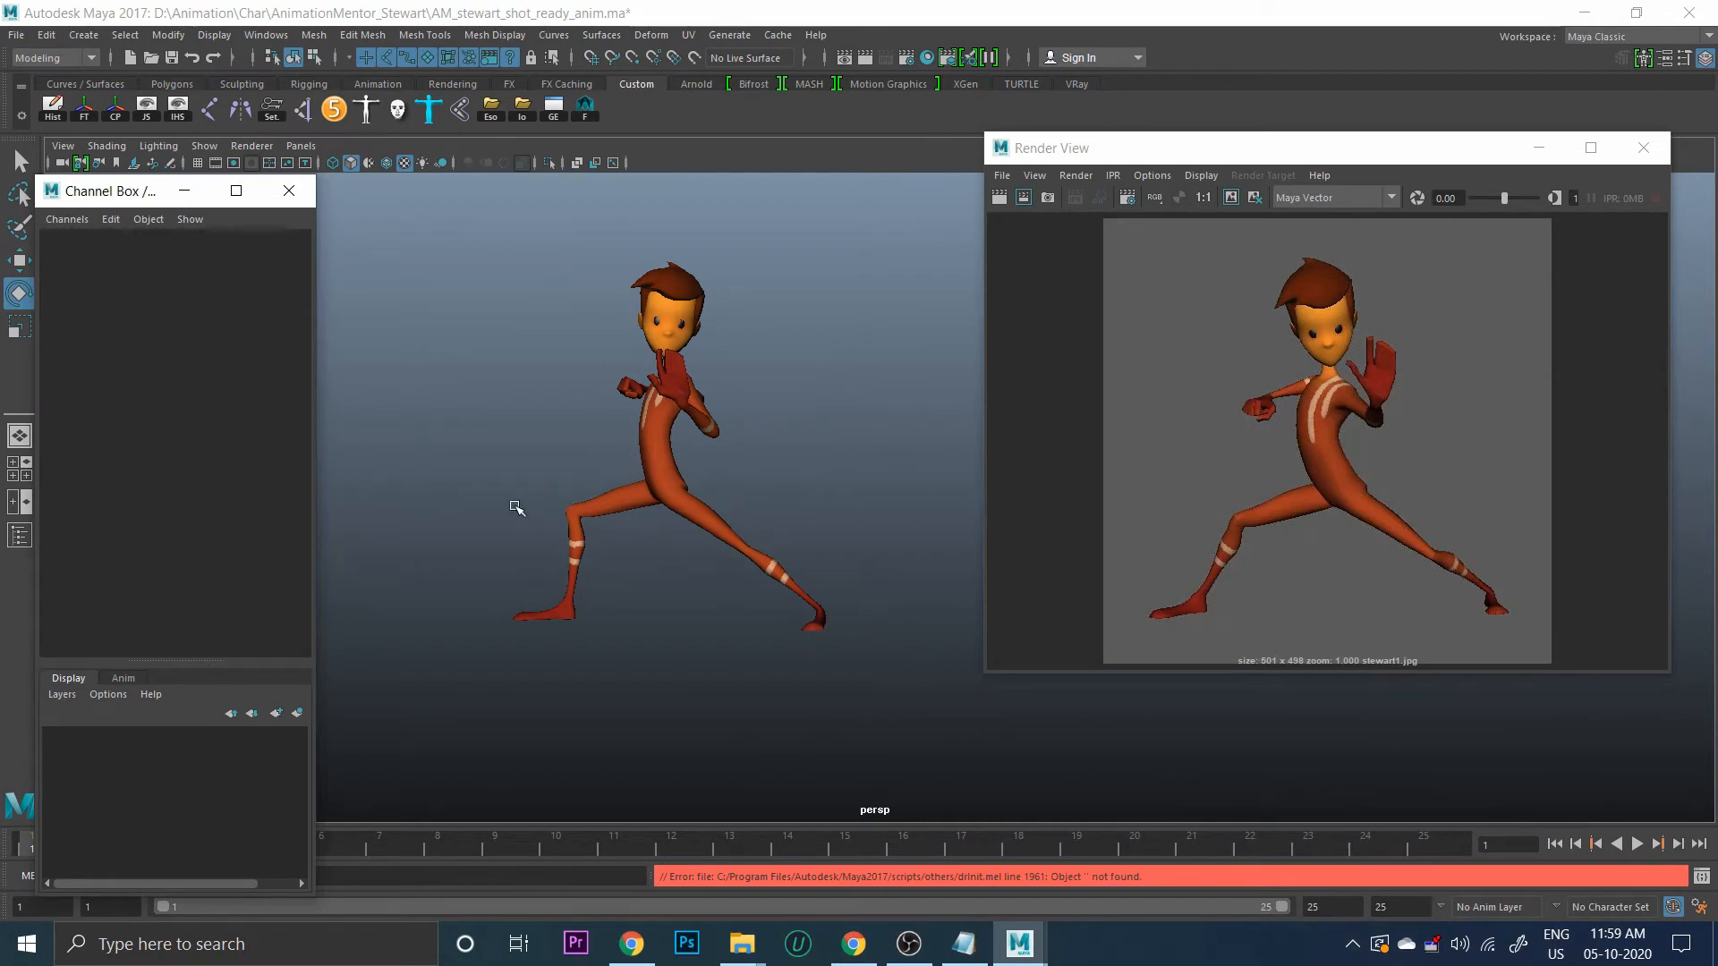
Move the floating Channel Box and Render View windows away from the character to clear the viewport
drag(125, 191, 54, 320)
drag(1093, 149, 1209, 171)
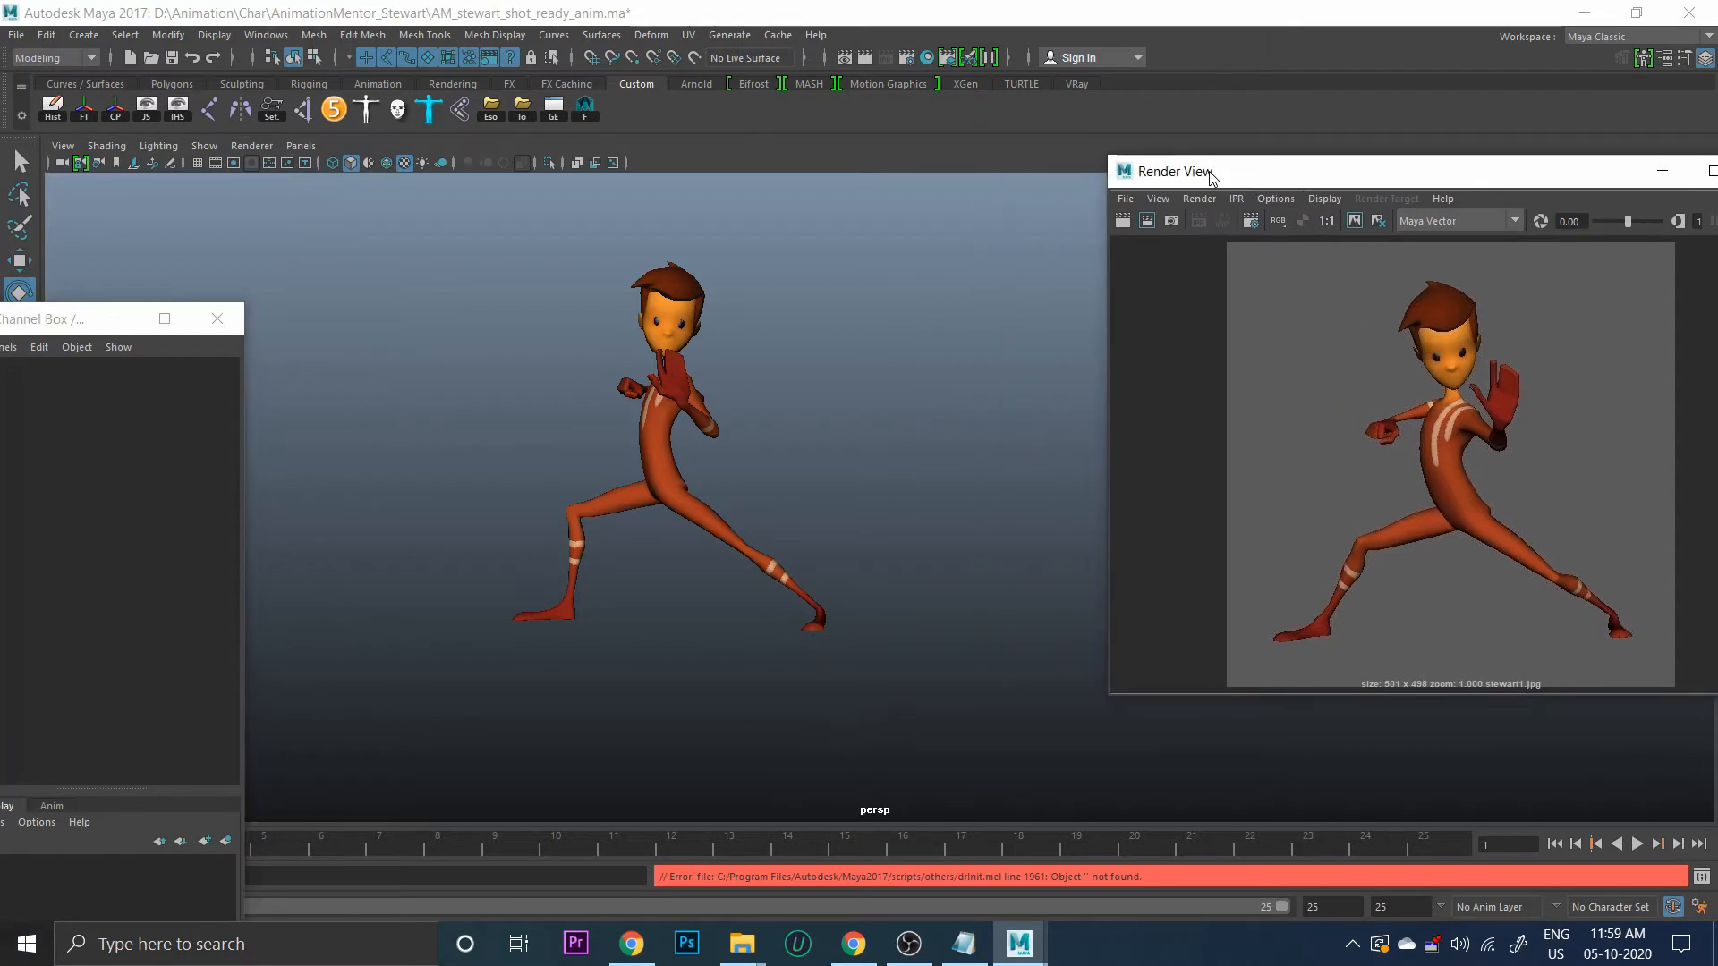
Create a new camera in the scene
click(301, 144)
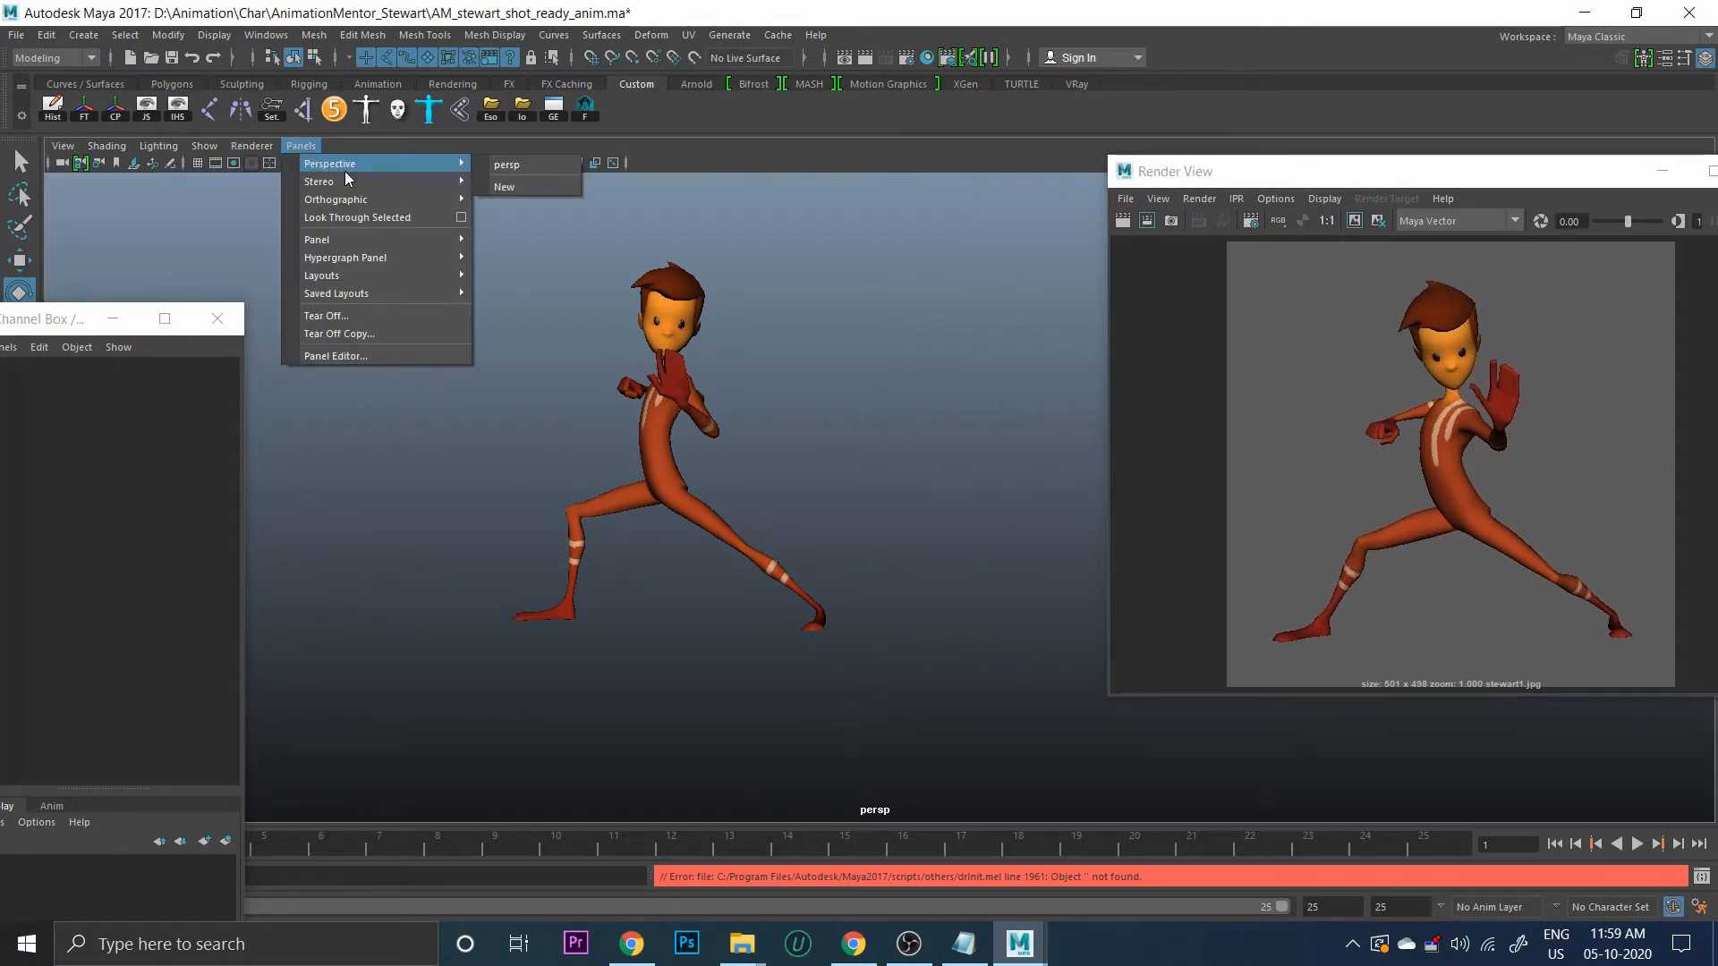
click(160, 217)
click(81, 36)
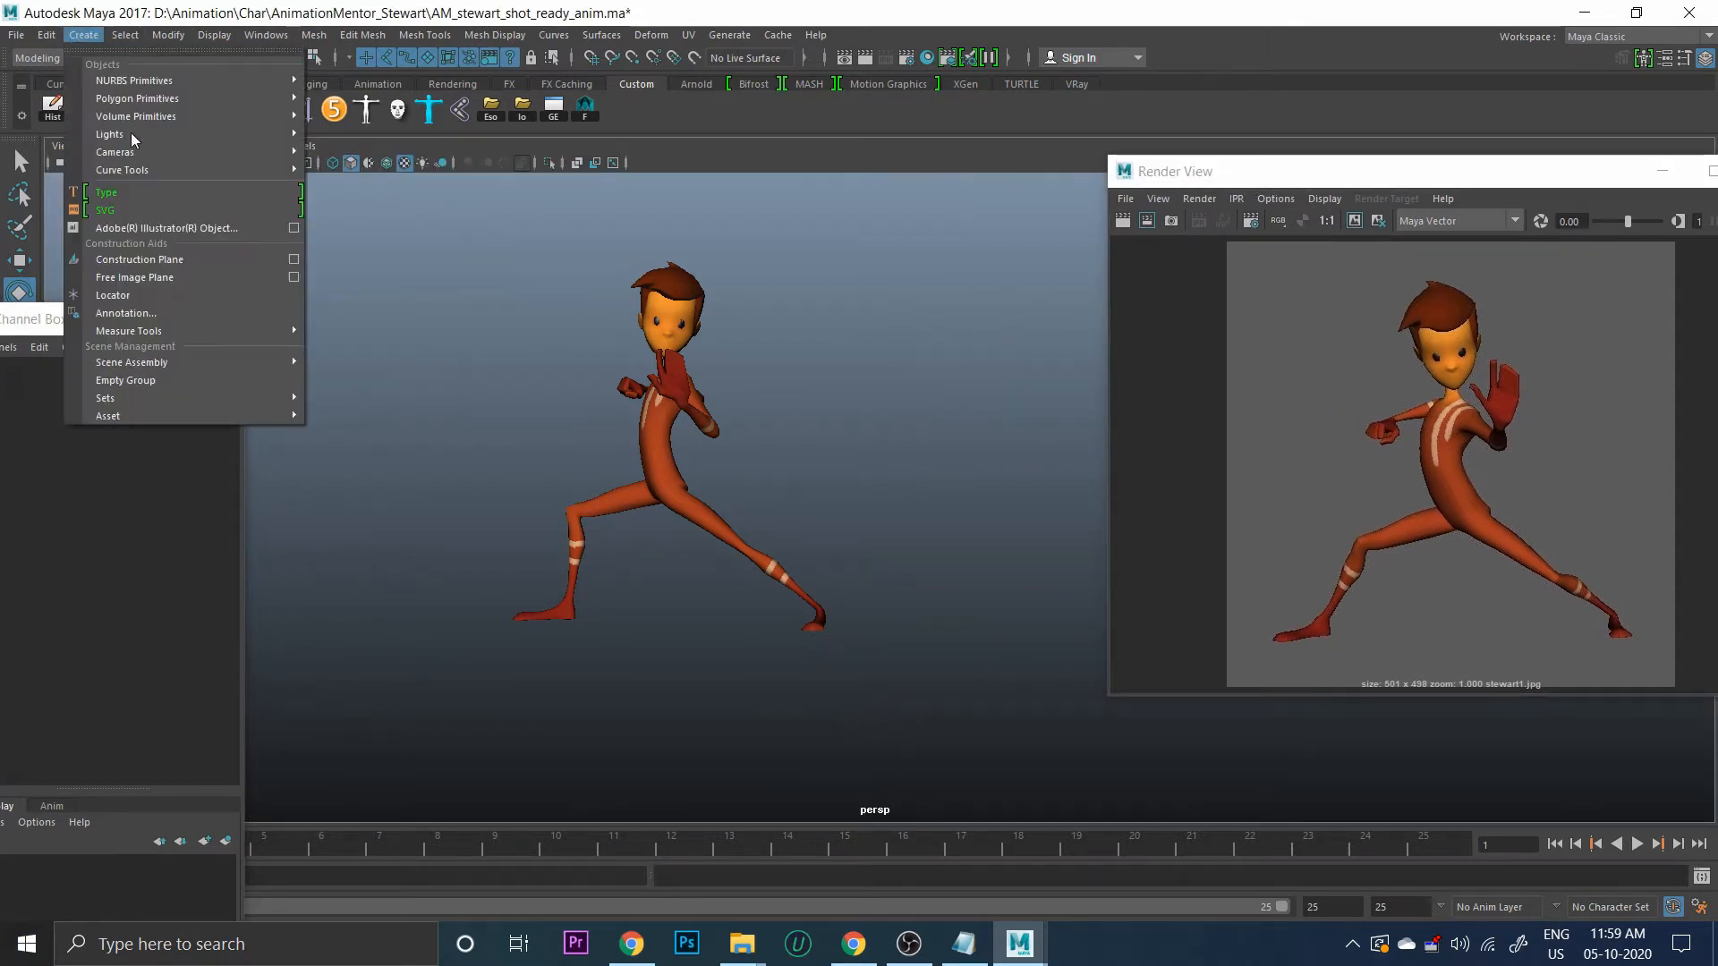
mouse_move(175, 152)
click(329, 167)
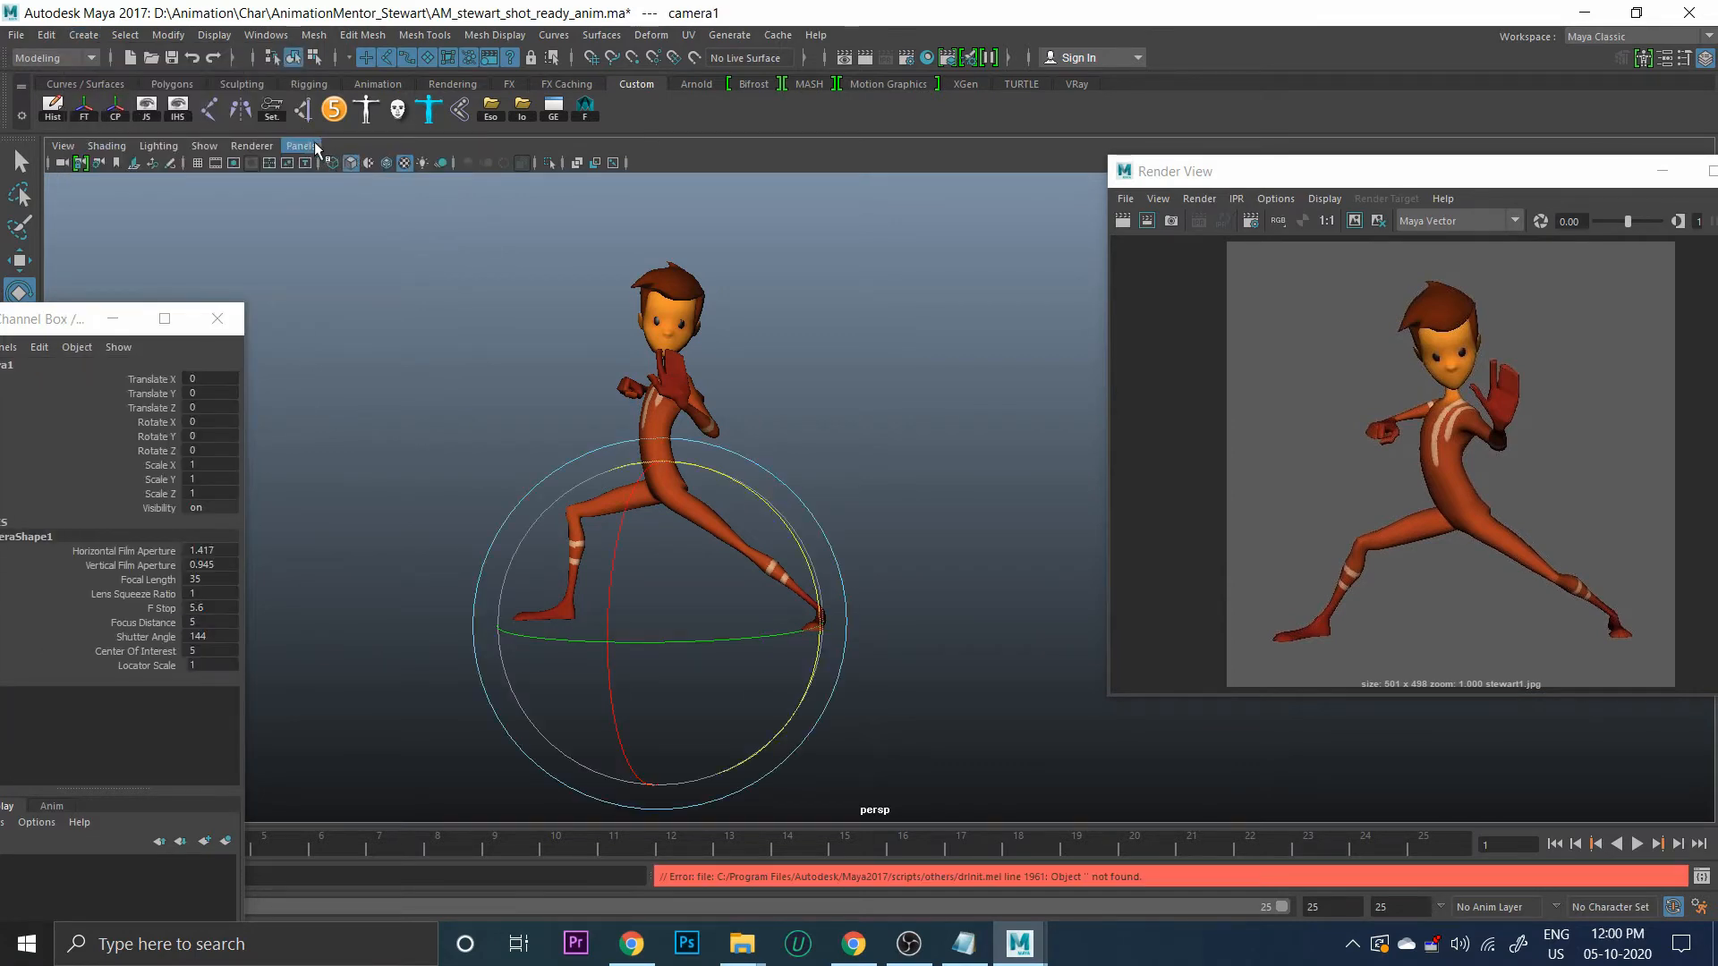
Switch the viewport to look through camera1
click(305, 145)
mouse_move(385, 163)
click(539, 164)
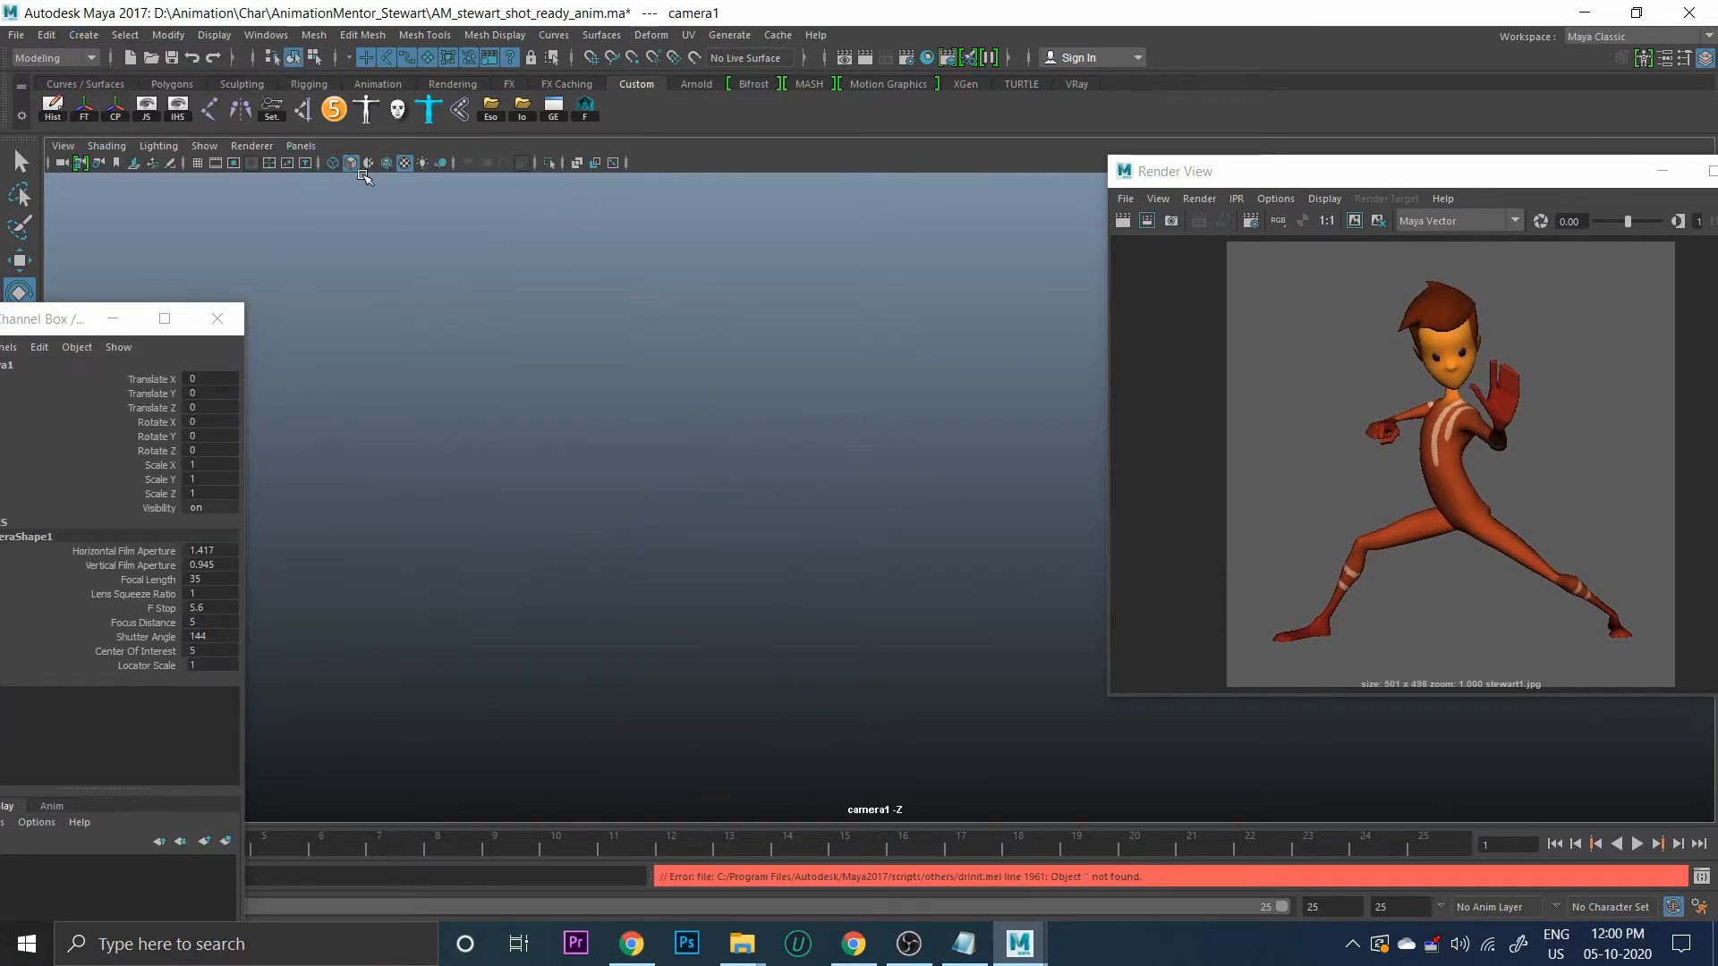
Move the Render View window out of the way and frame the whole character in the camera1 view
alt+right_drag(843, 470, 498, 424)
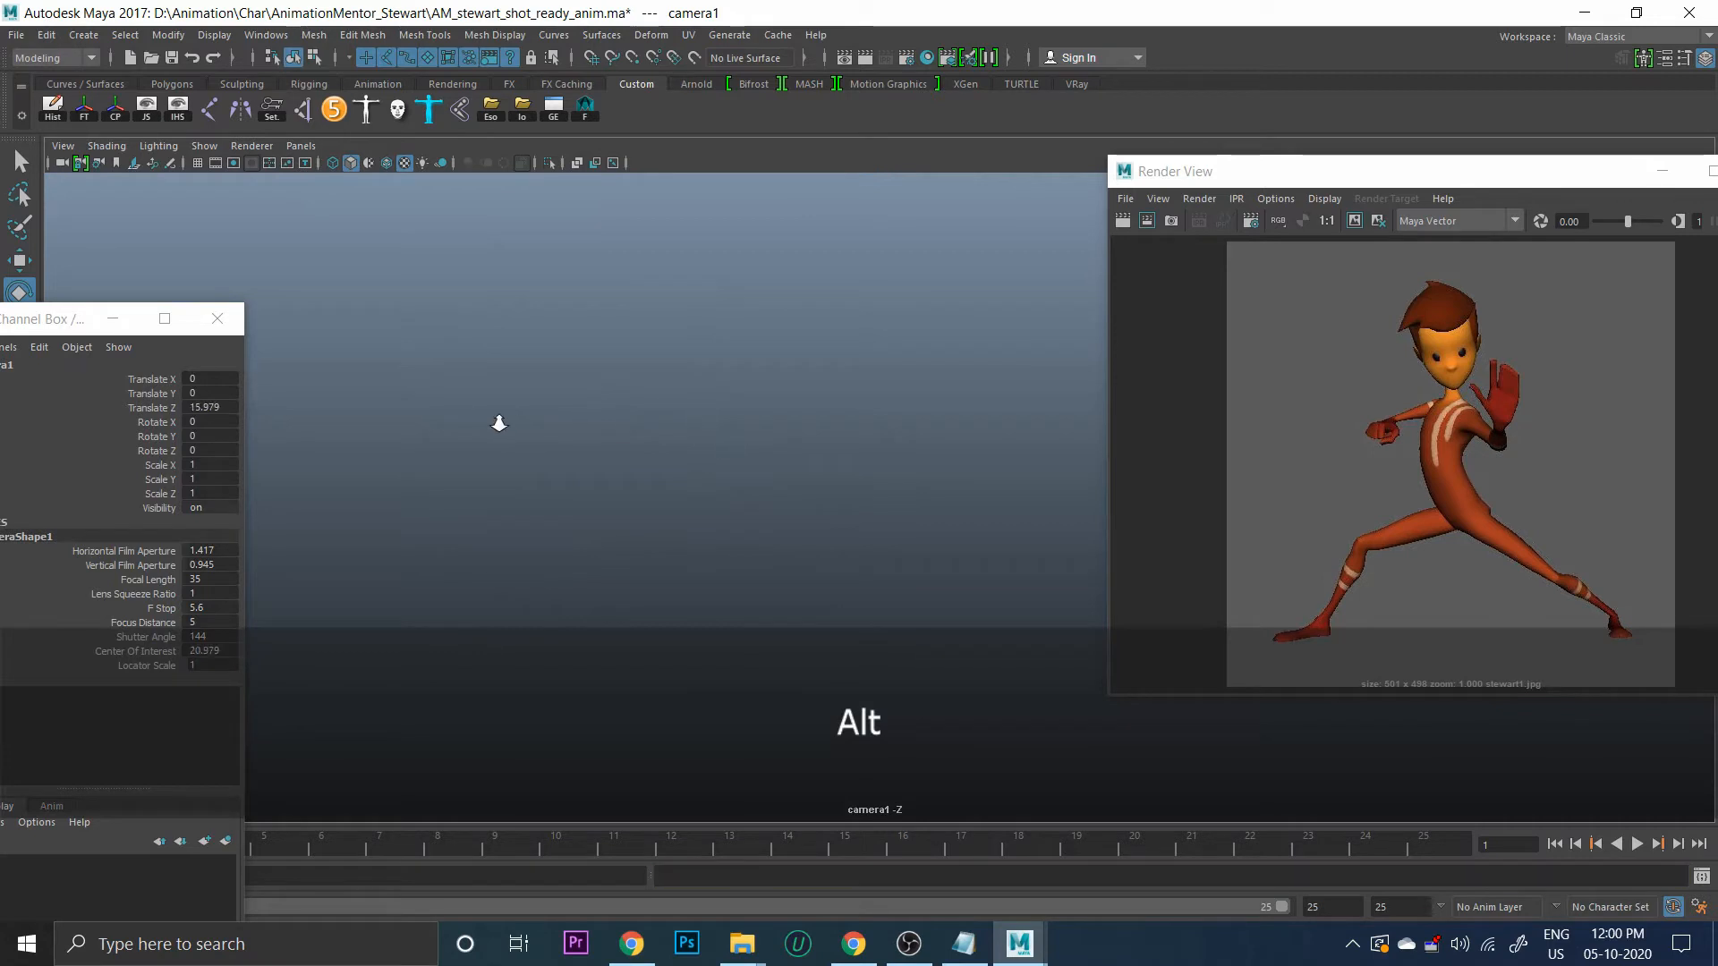
drag(1145, 189, 1253, 619)
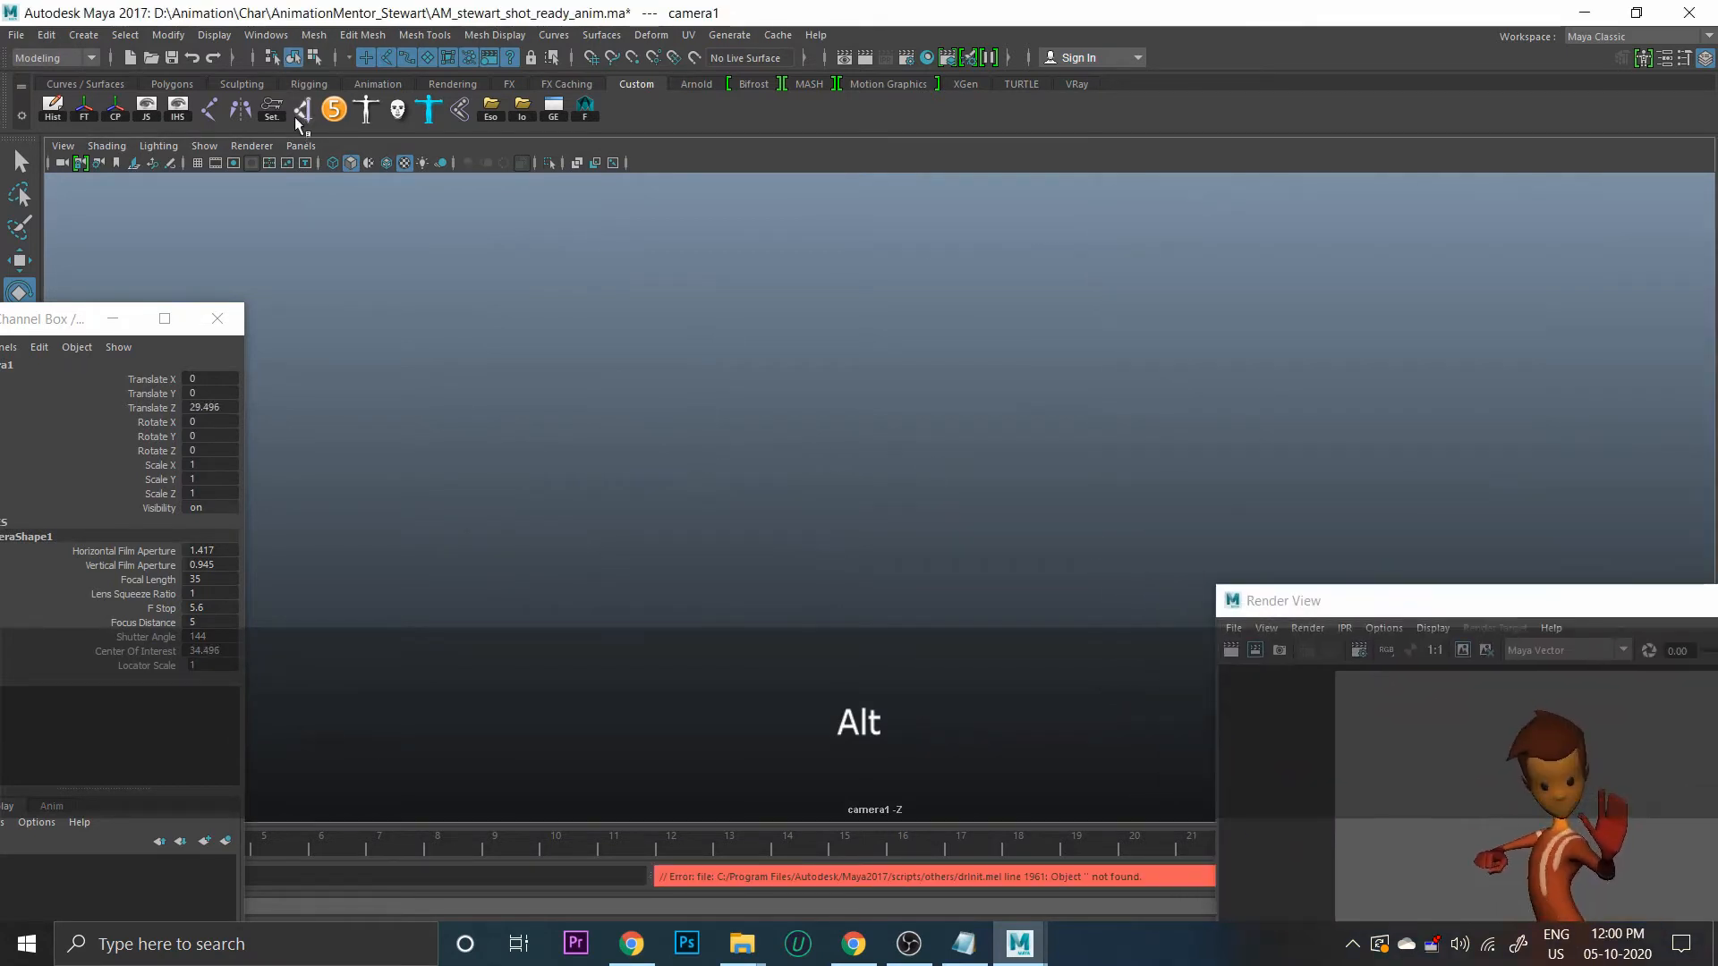
click(301, 145)
mouse_move(327, 161)
click(499, 165)
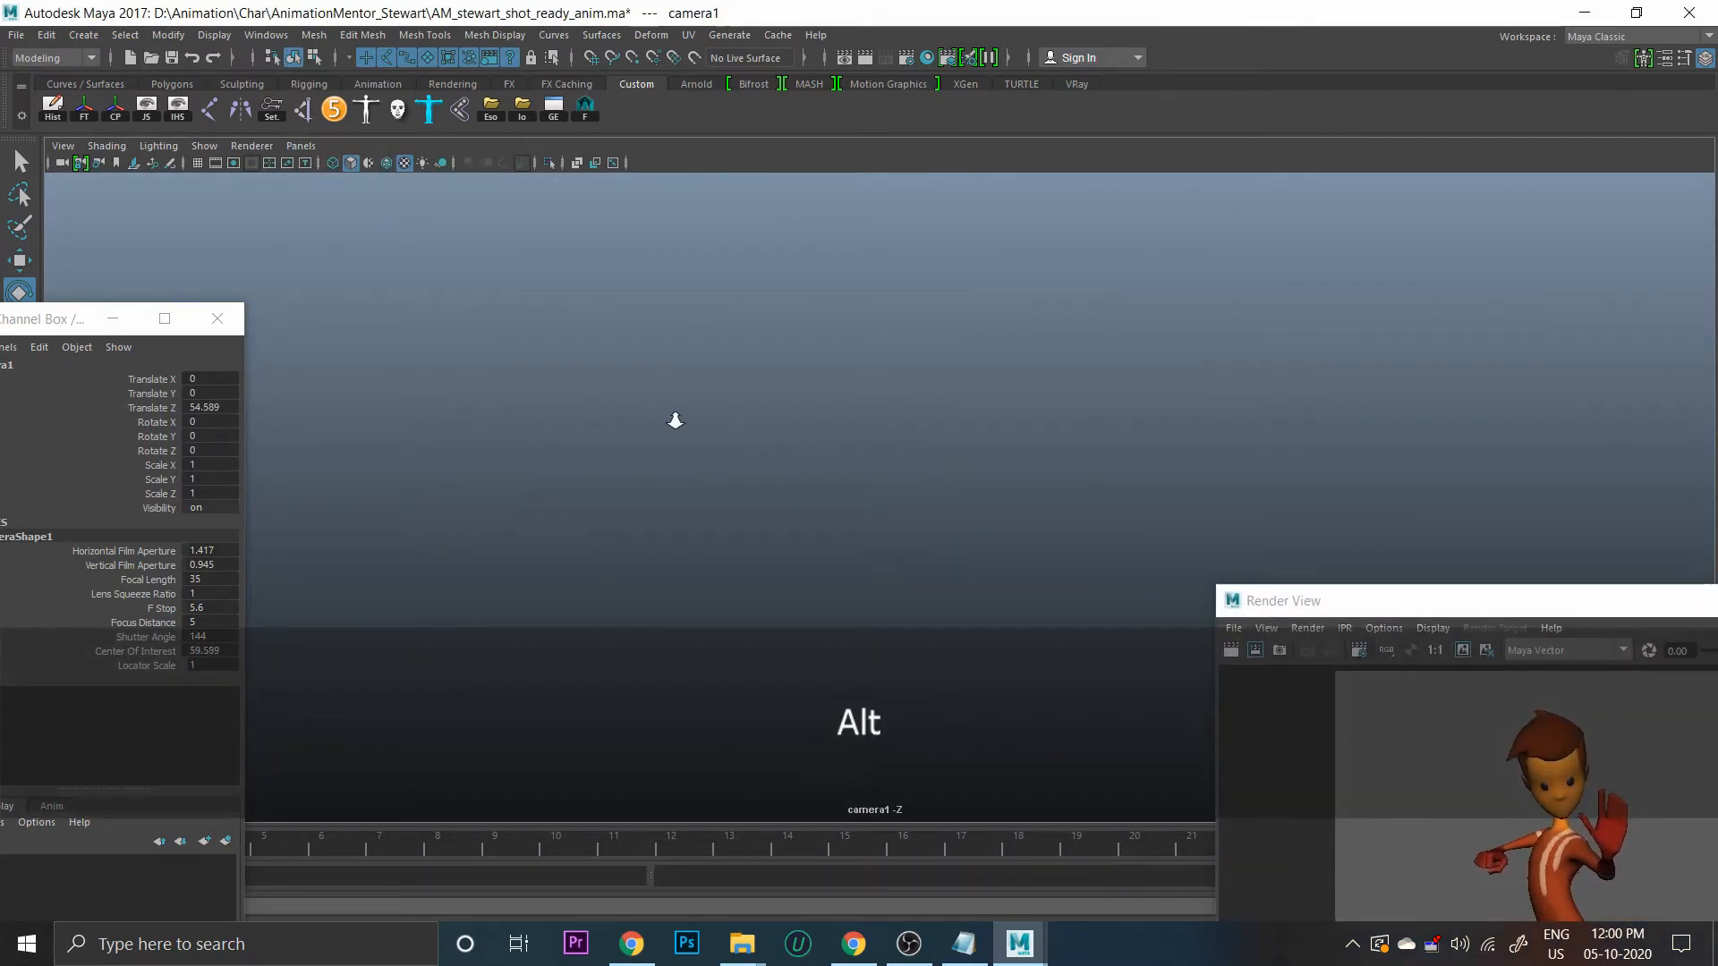
key(f)
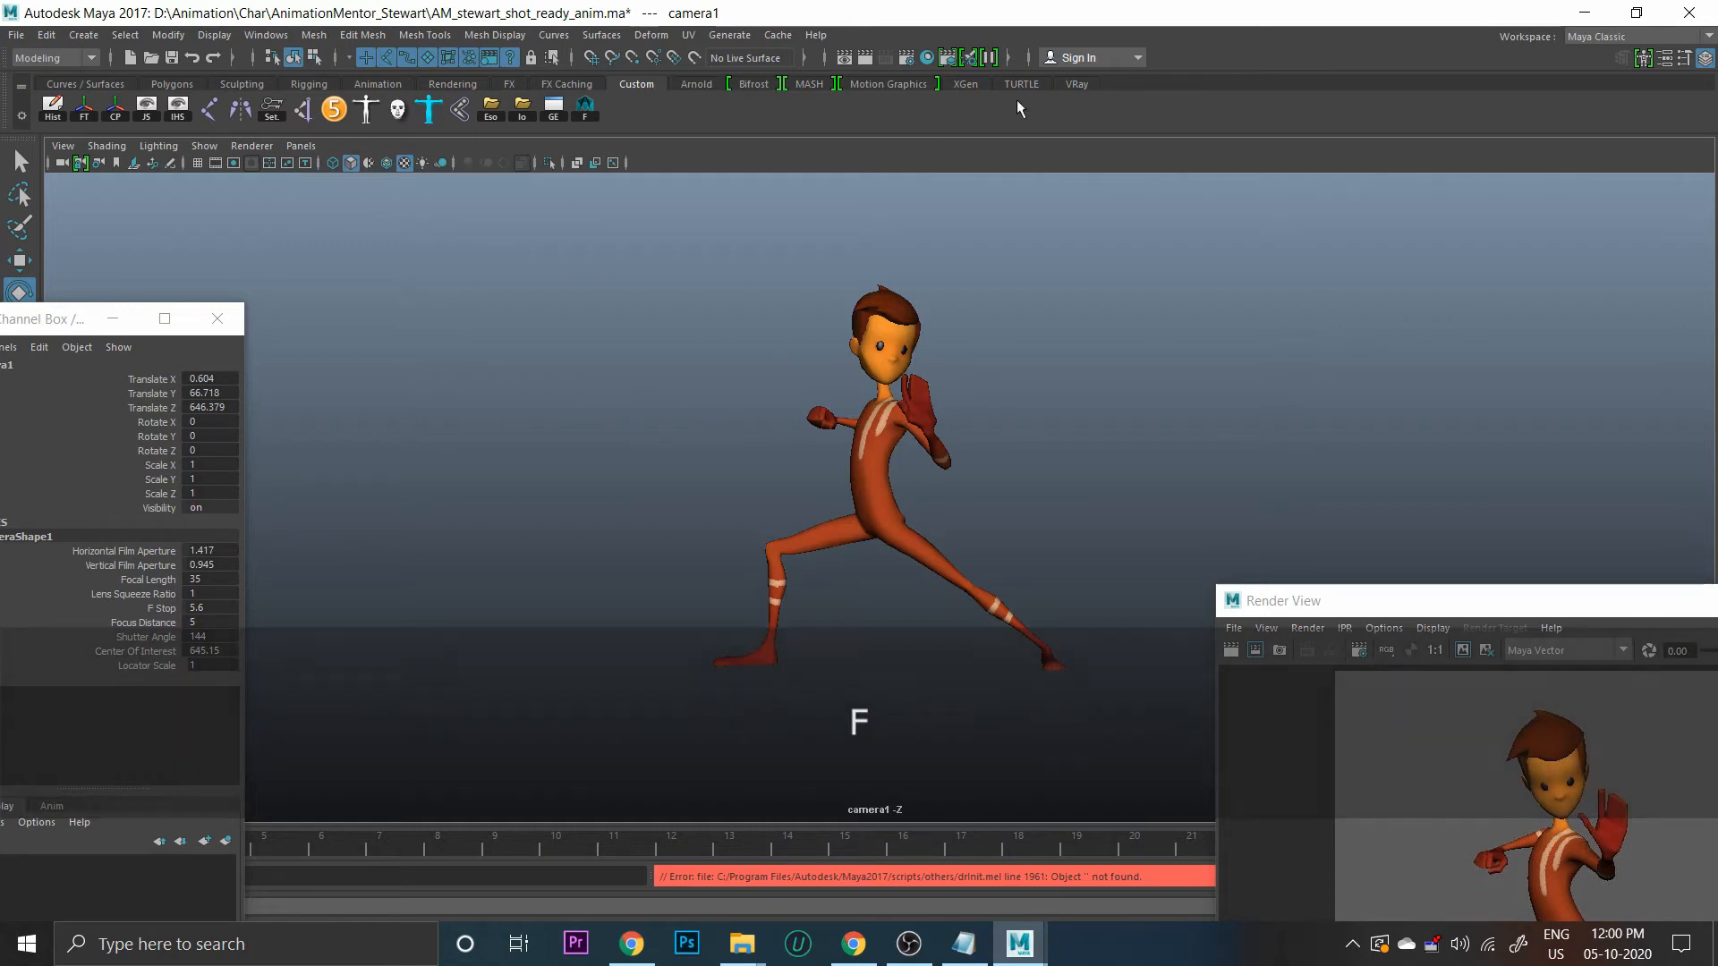
Open the render settings and set the renderer to Maya Software
click(906, 57)
drag(841, 186, 1336, 139)
scroll(1225, 431, down, 5)
click(1199, 208)
click(1205, 222)
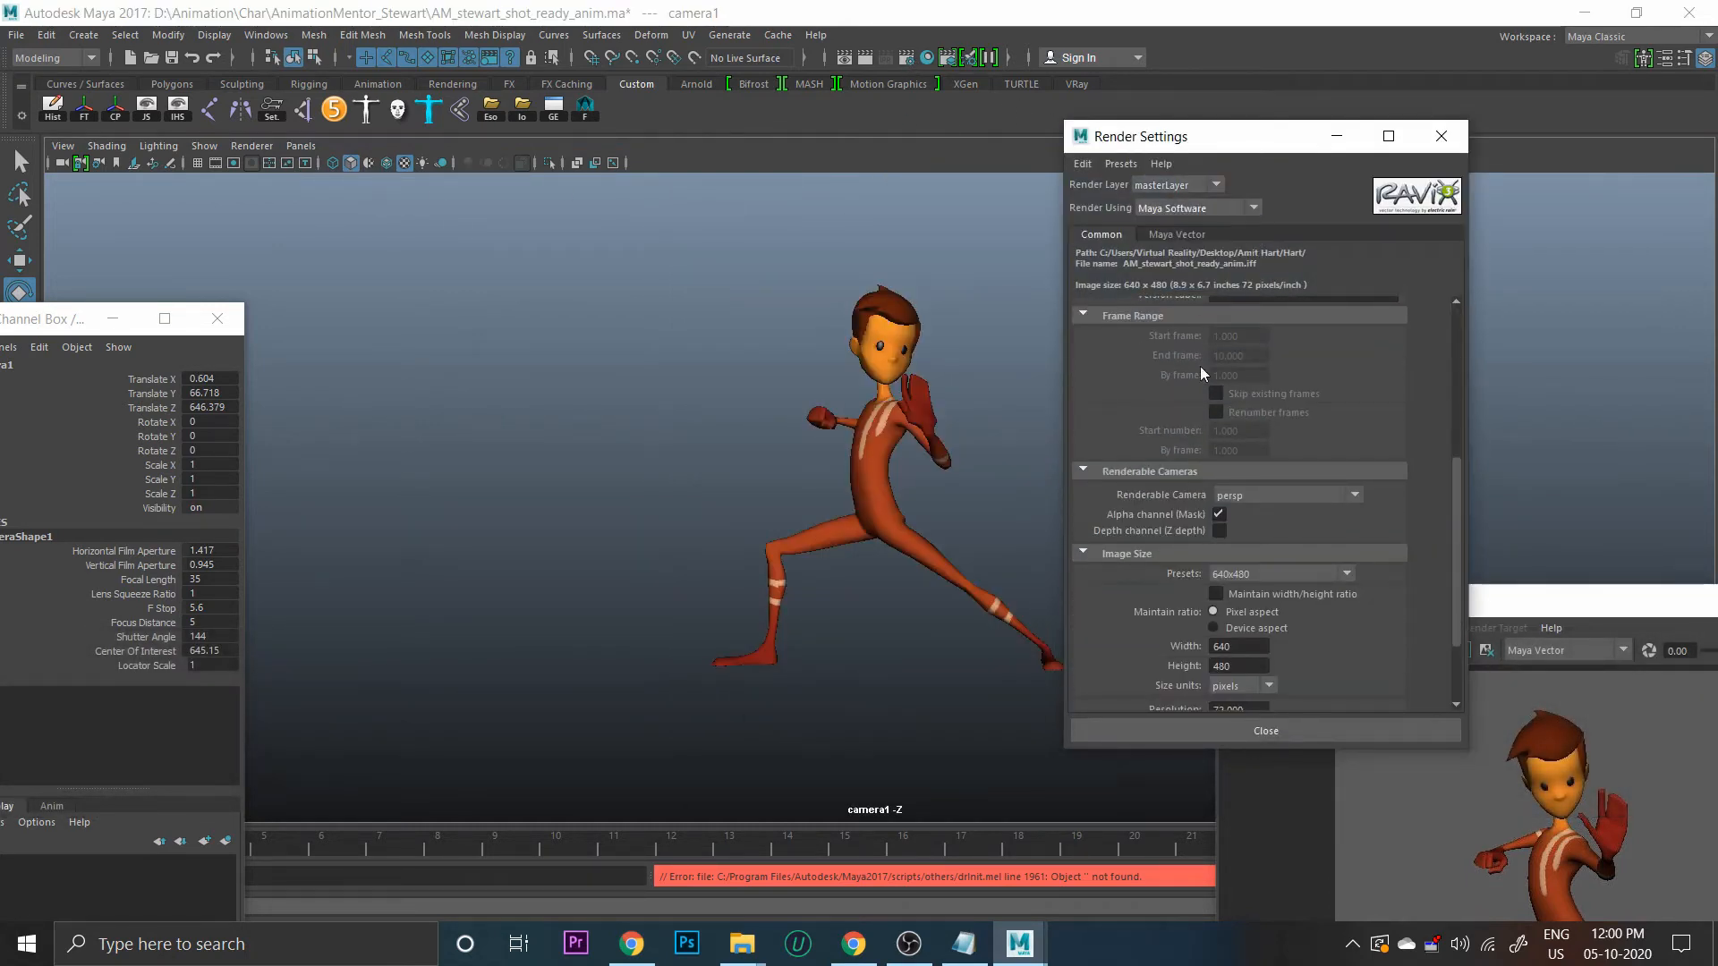
scroll(1194, 474, up, 2)
scroll(1188, 574, down, 1)
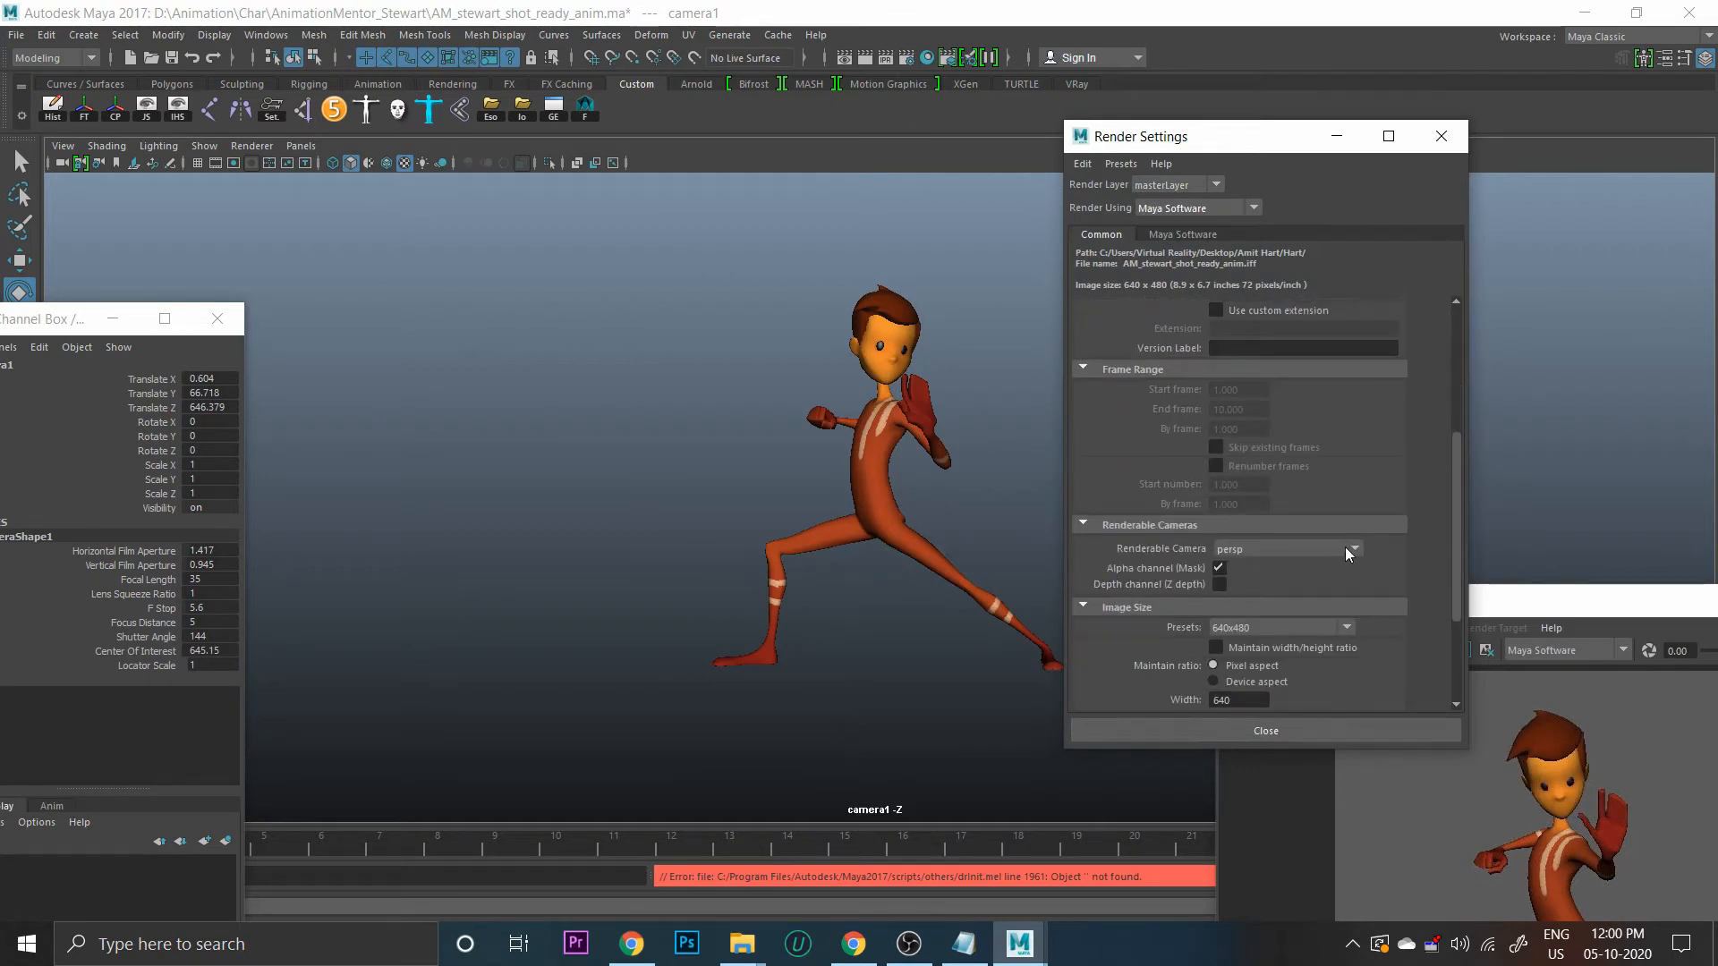
Set the render image size to the HD 1080 preset and close the render settings
scroll(1342, 614, down, 3)
click(1333, 517)
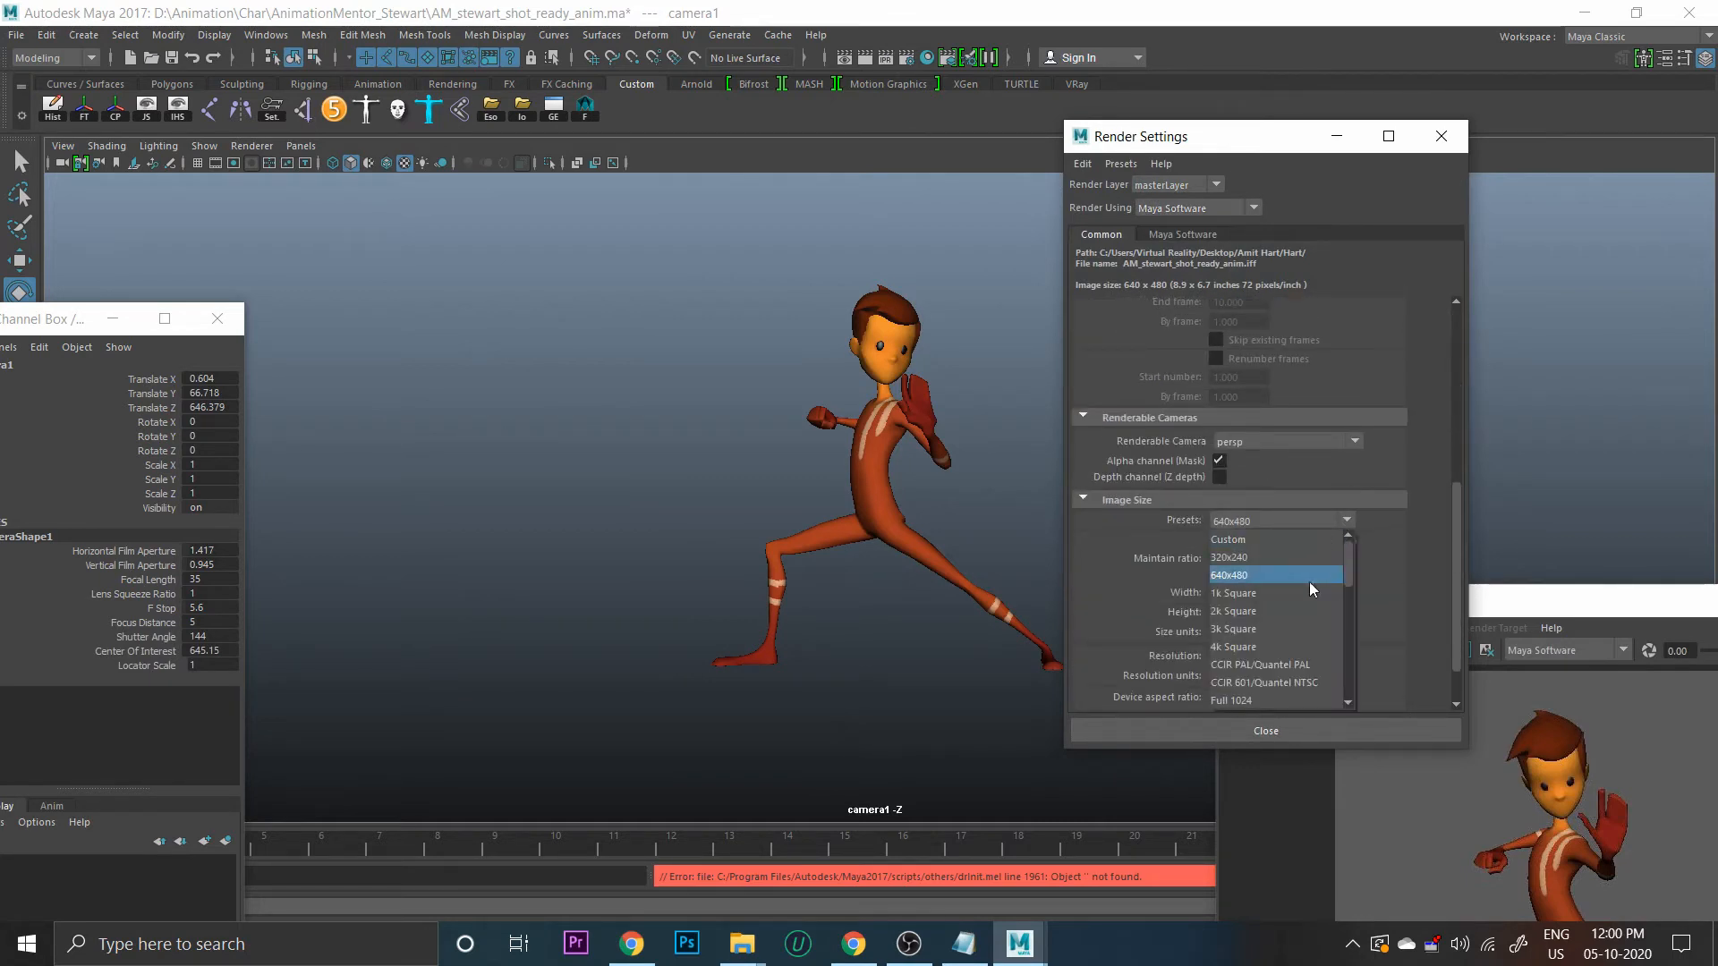
scroll(1286, 649, down, 2)
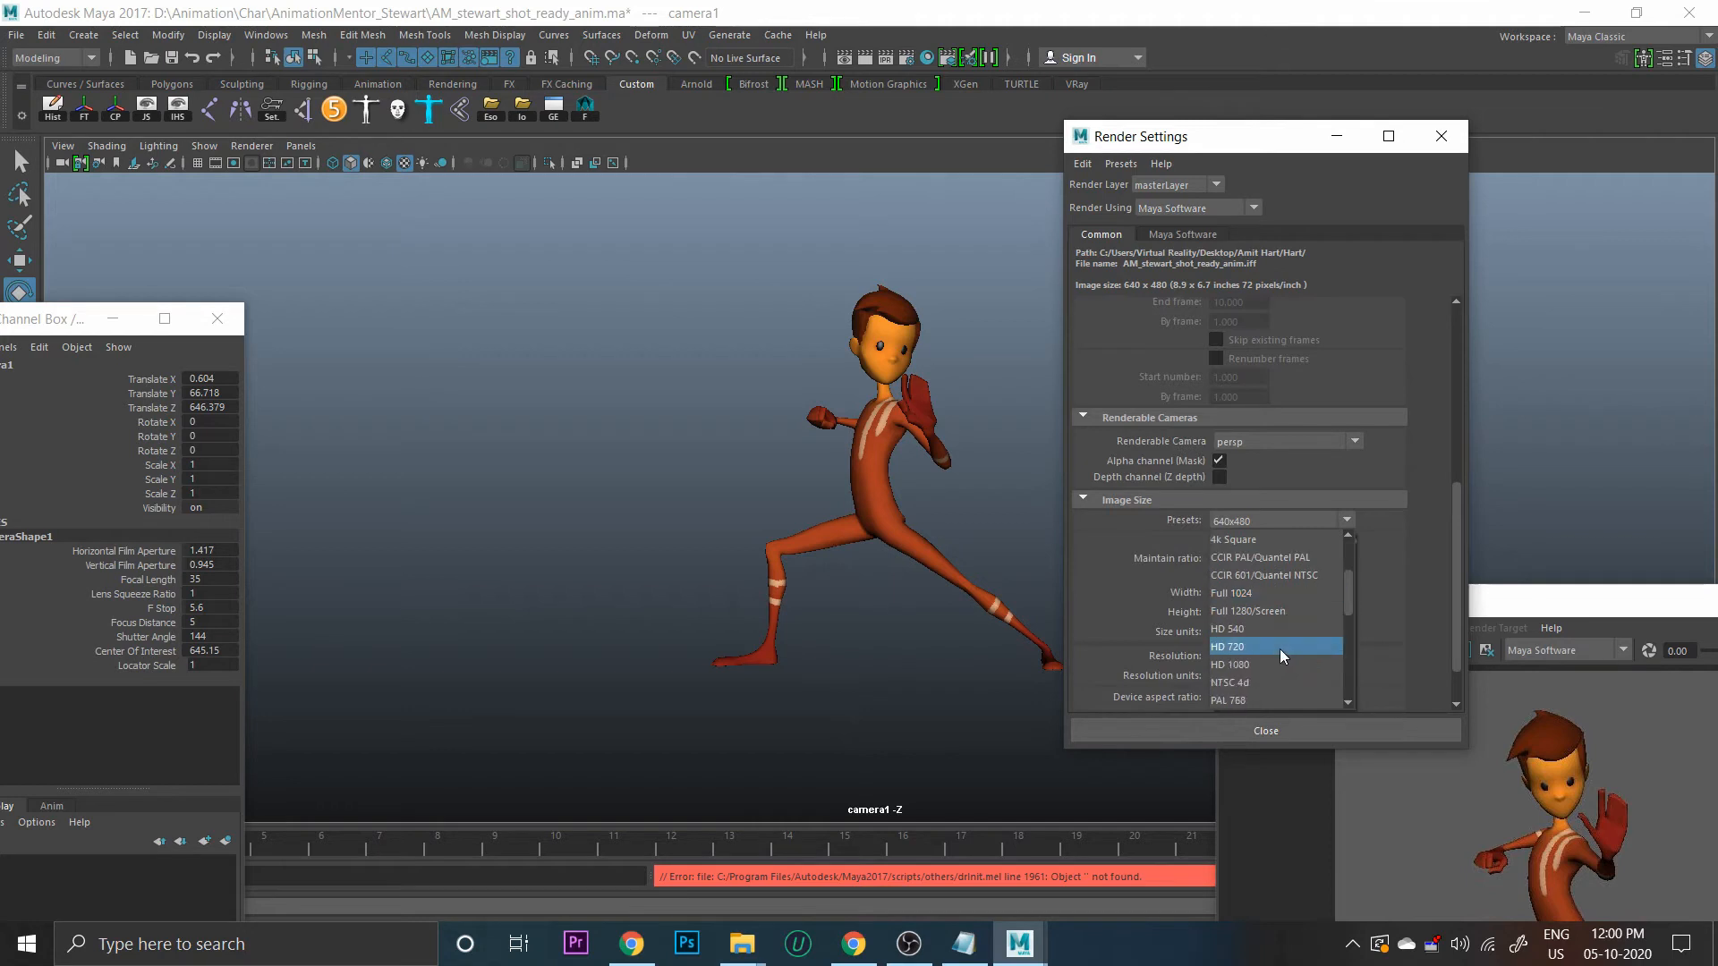
click(1272, 664)
click(1250, 724)
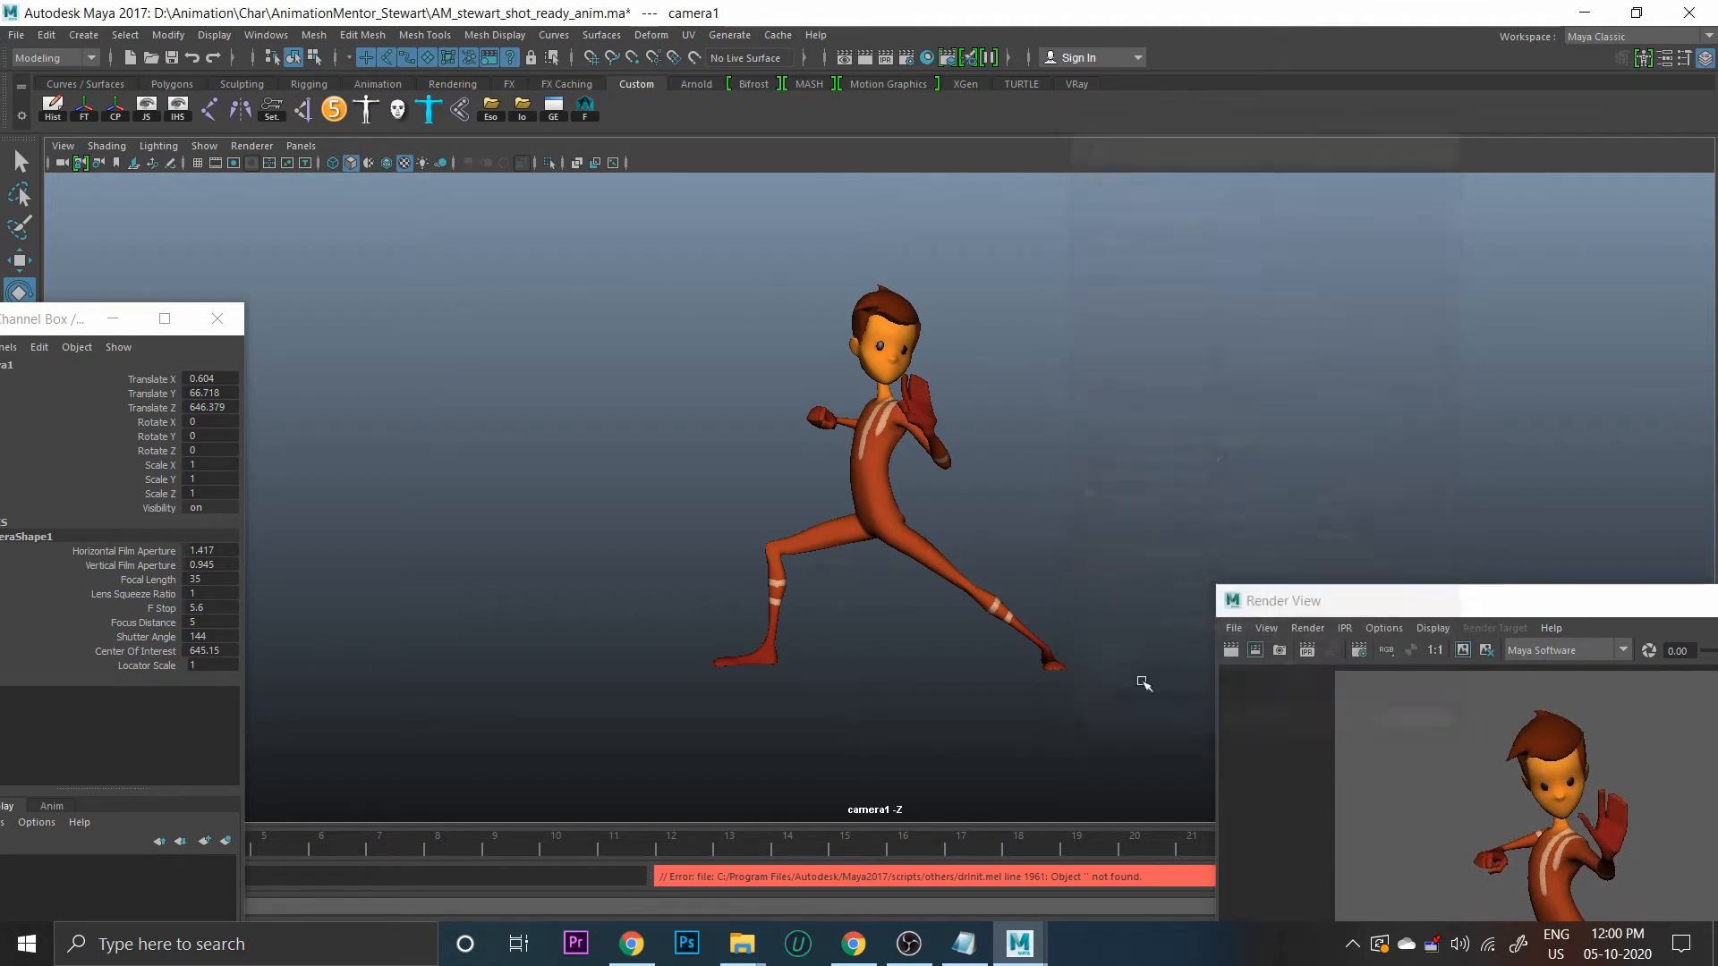
Display the resolution gate in the camera1 view
click(299, 149)
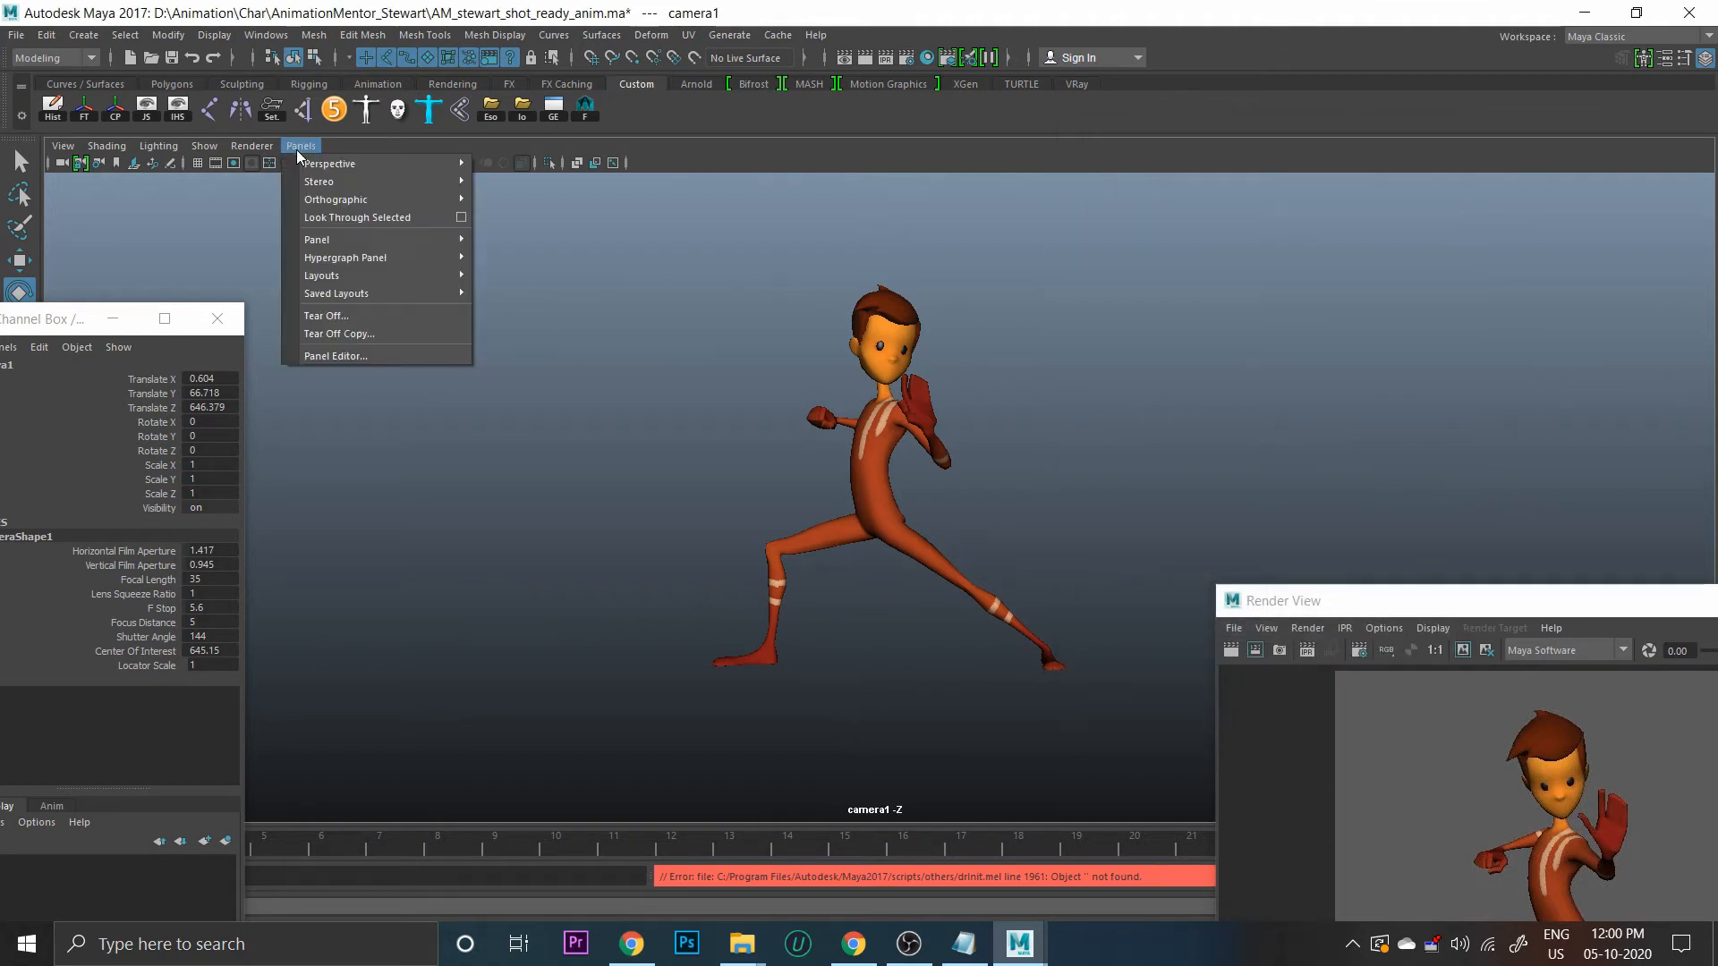
click(309, 190)
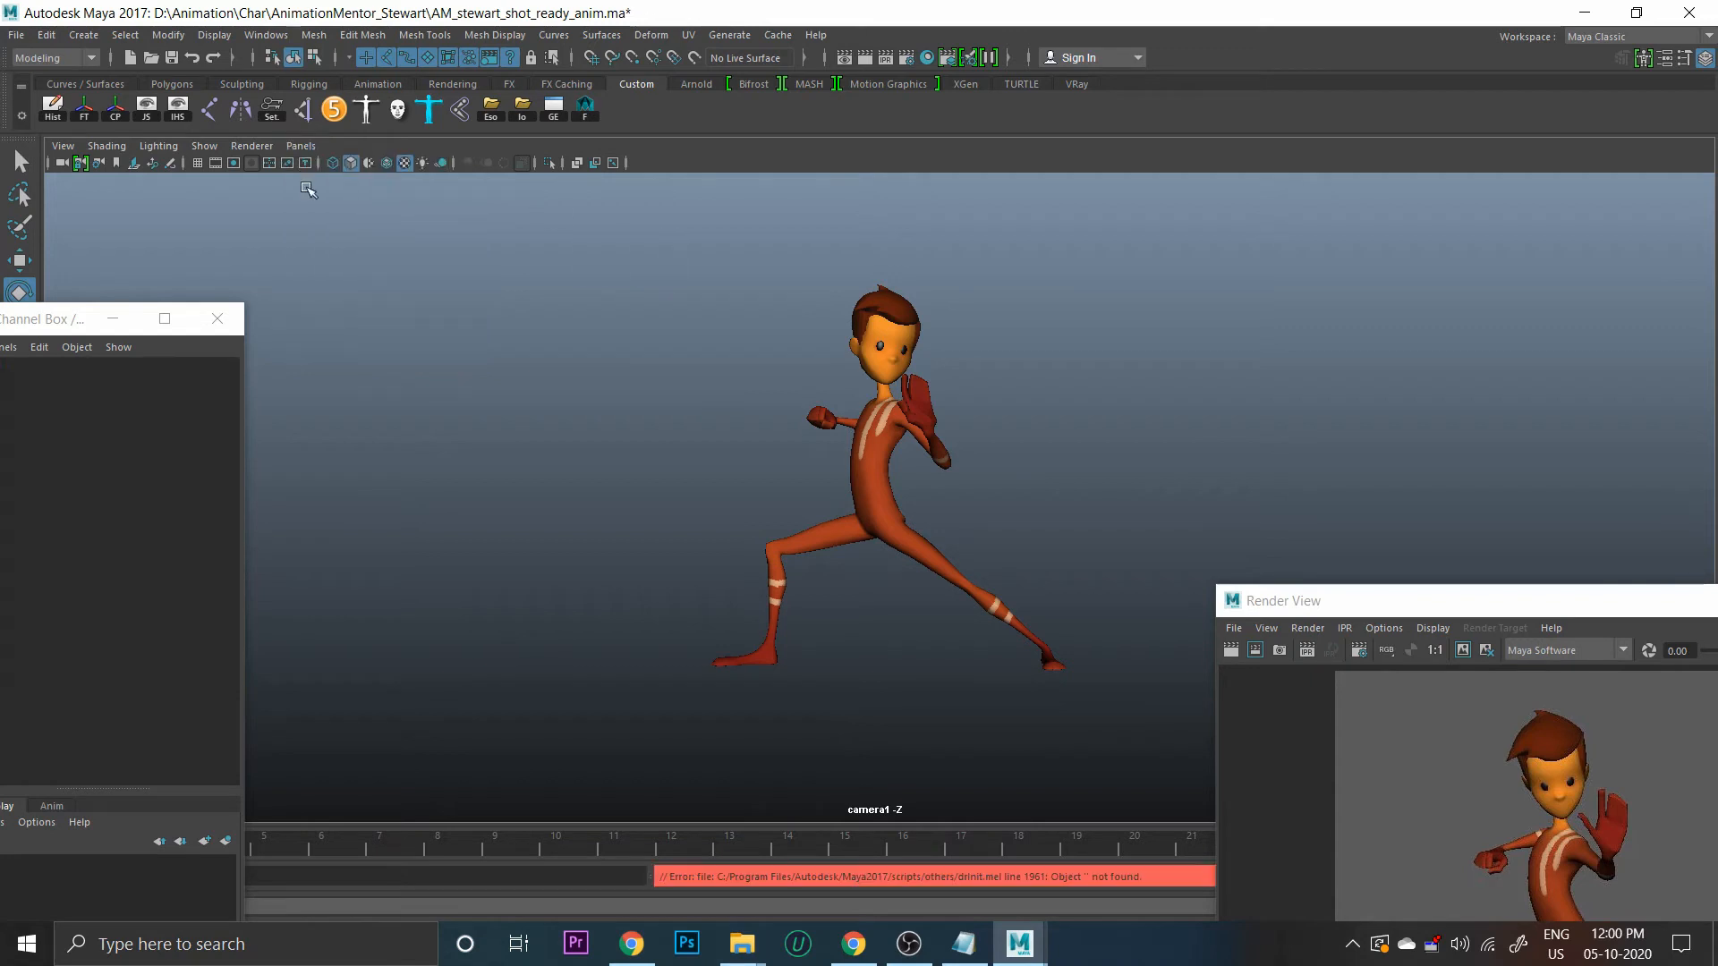
click(234, 163)
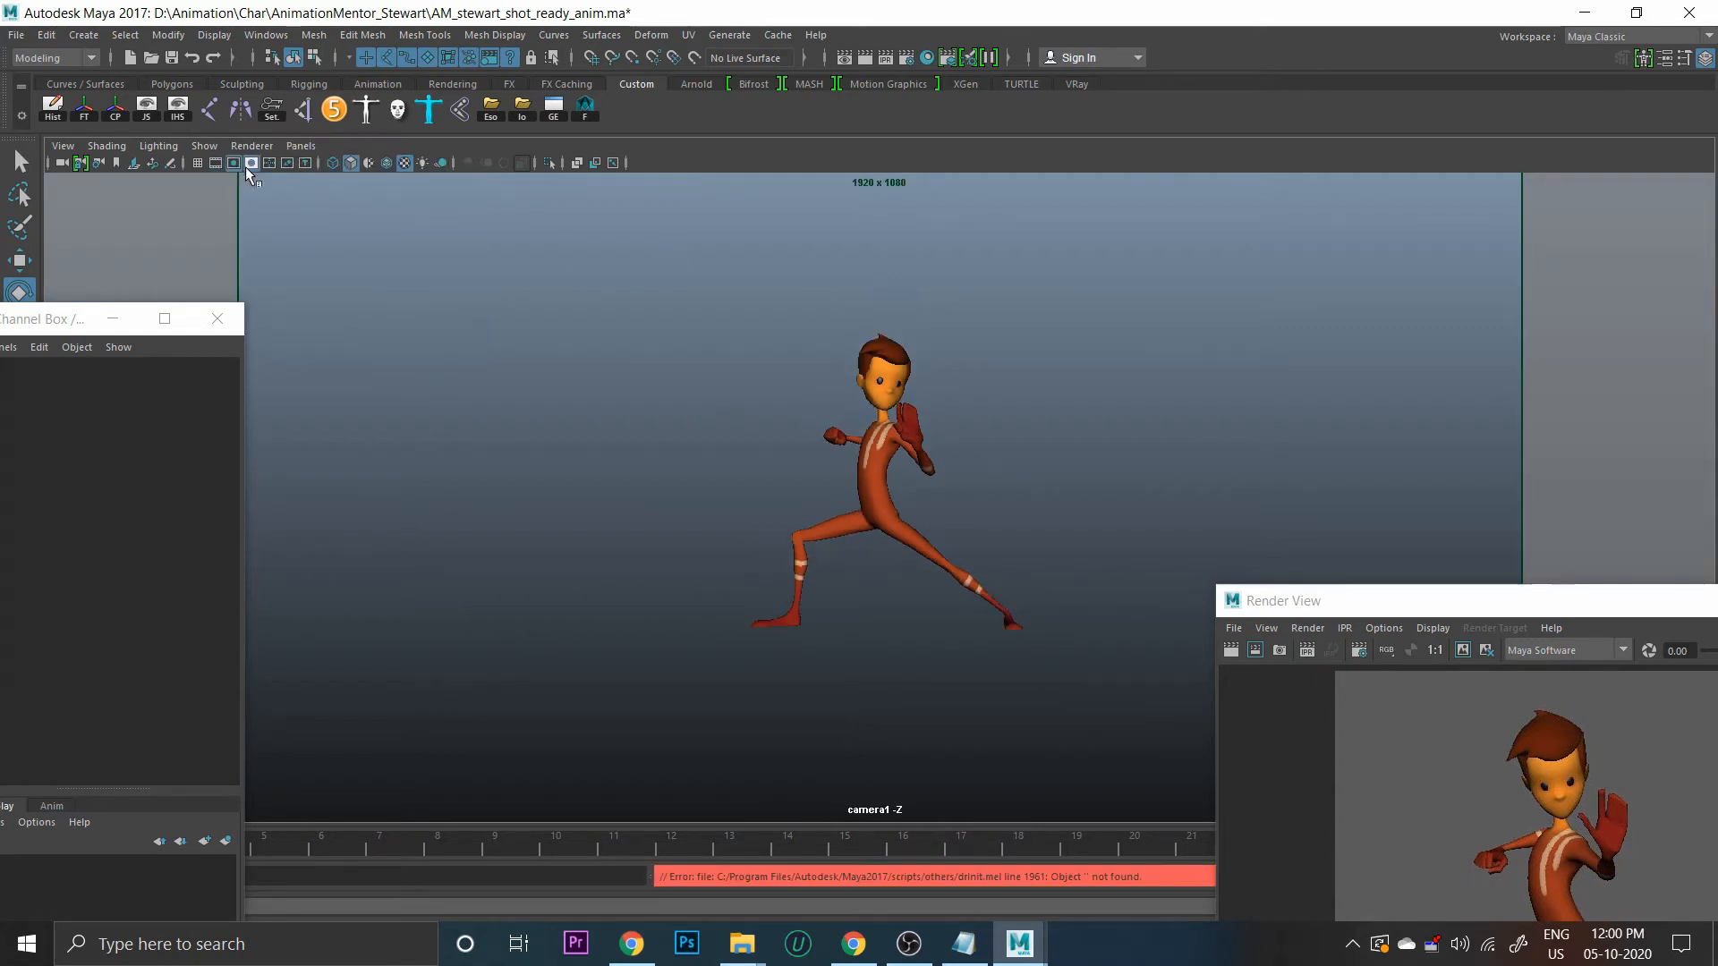
Tear off a copy of the camera1 view into a floating window and shrink it to a small preview
click(308, 145)
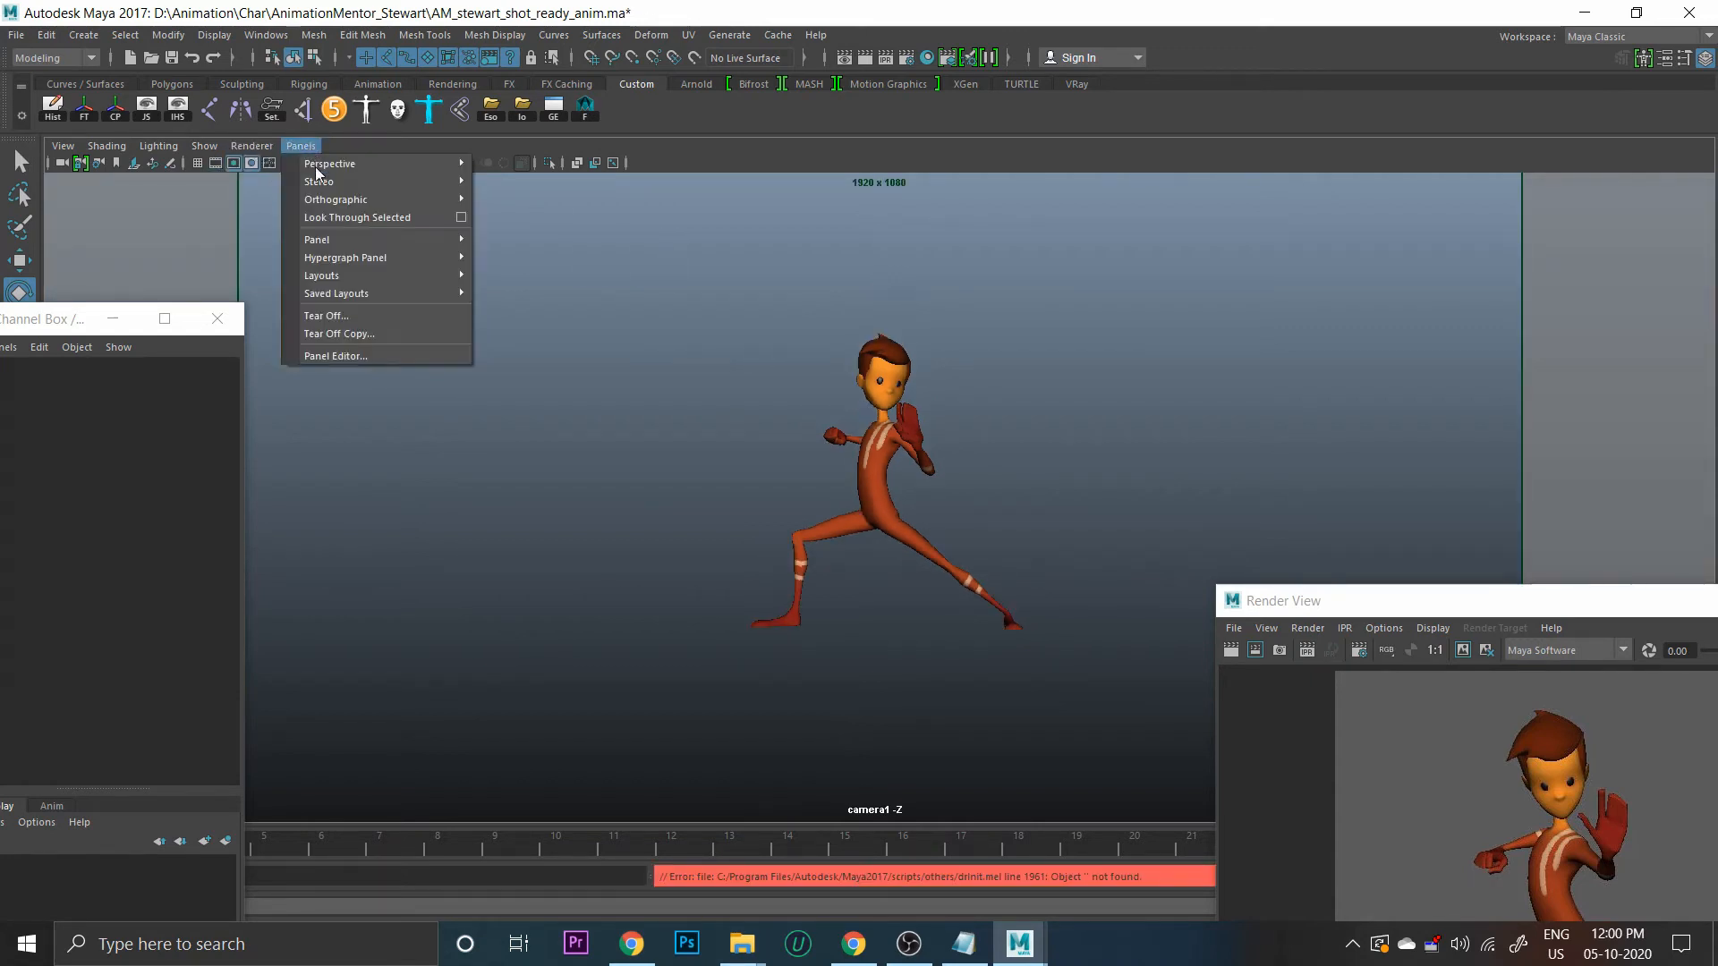
click(361, 336)
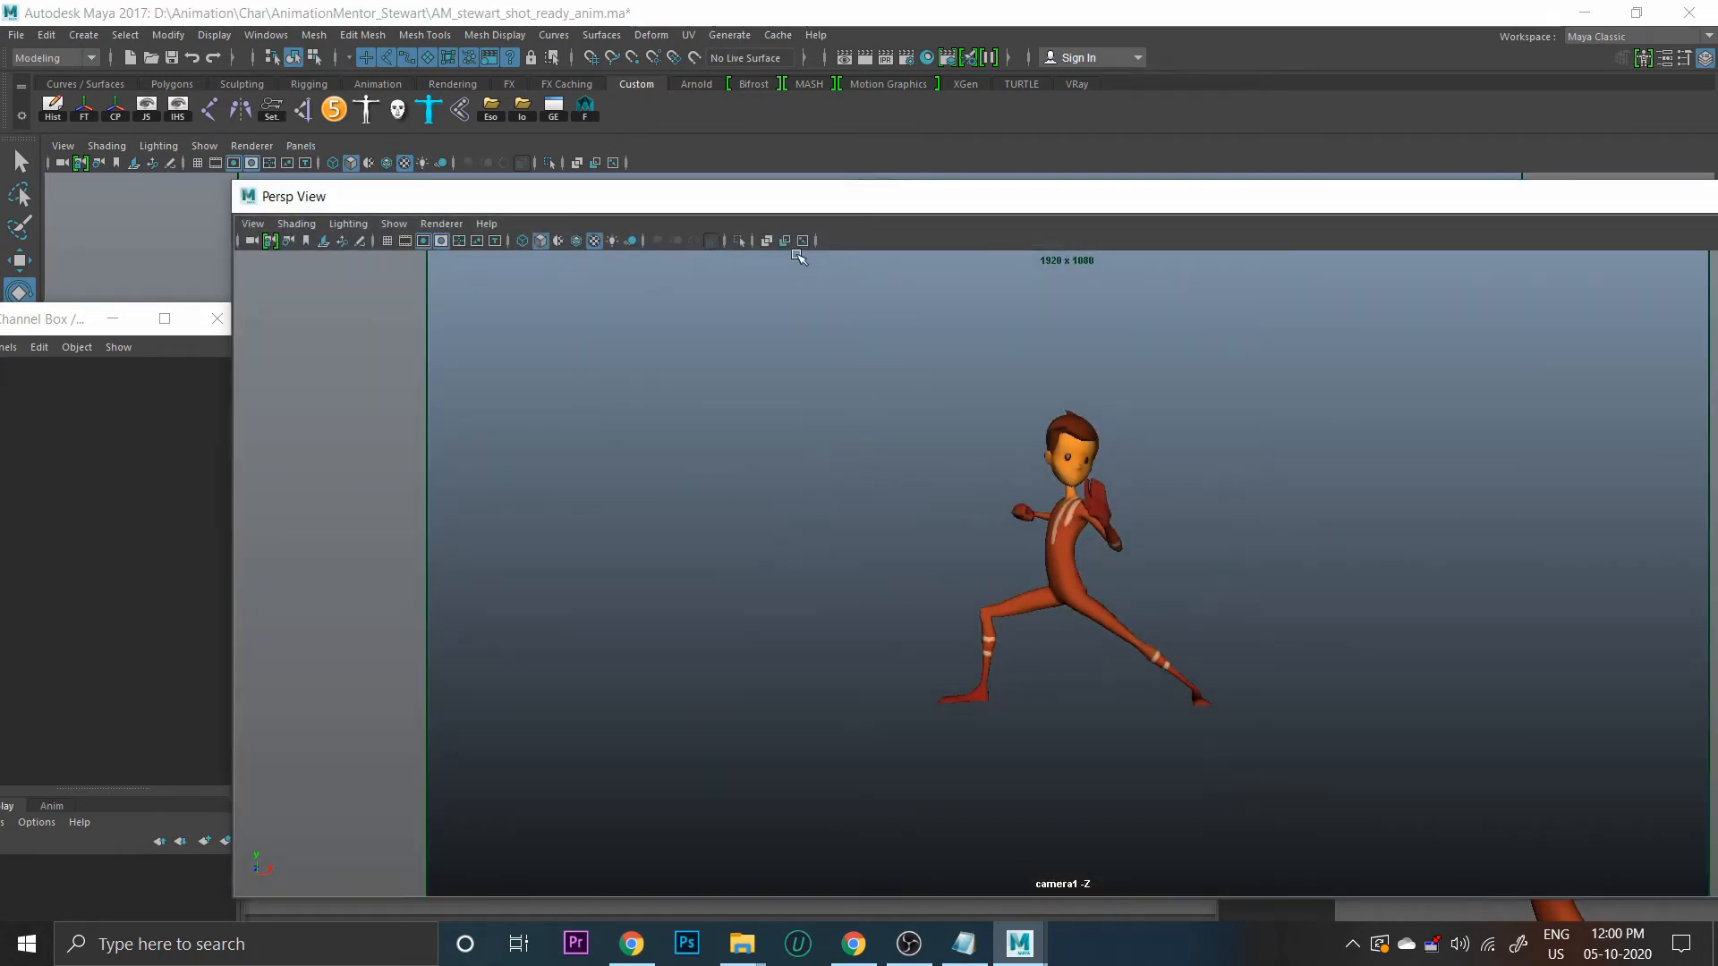
drag(822, 205, 849, 167)
drag(275, 140, 817, 385)
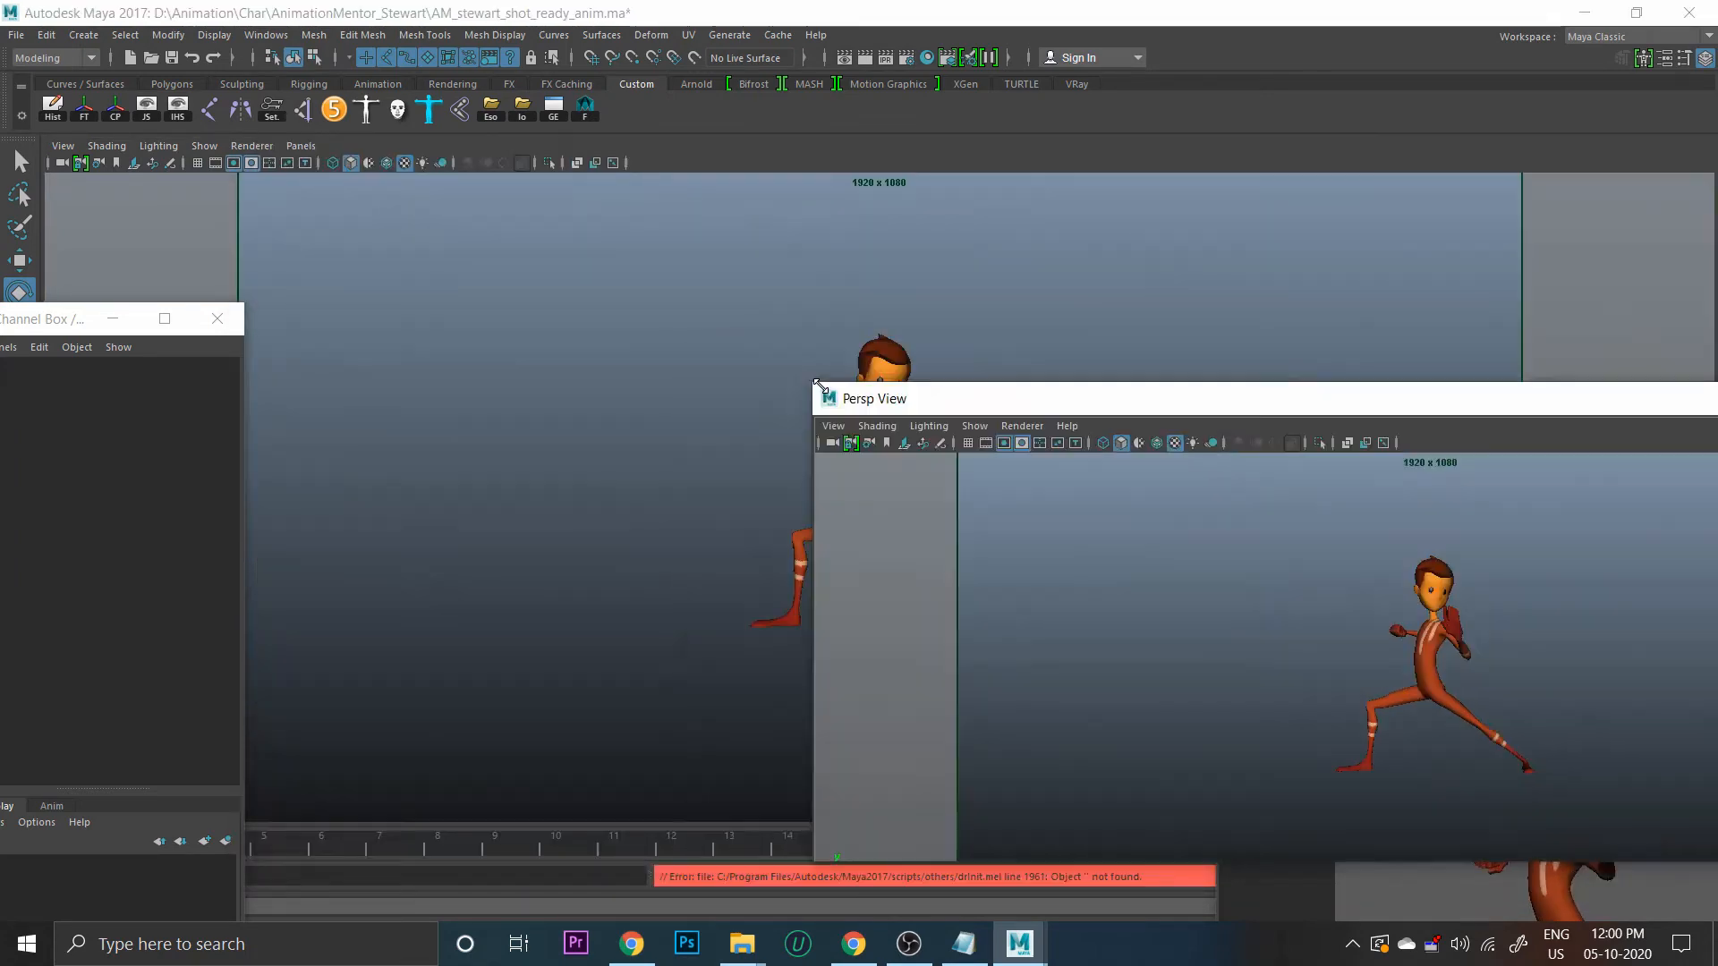
drag(1069, 407, 518, 134)
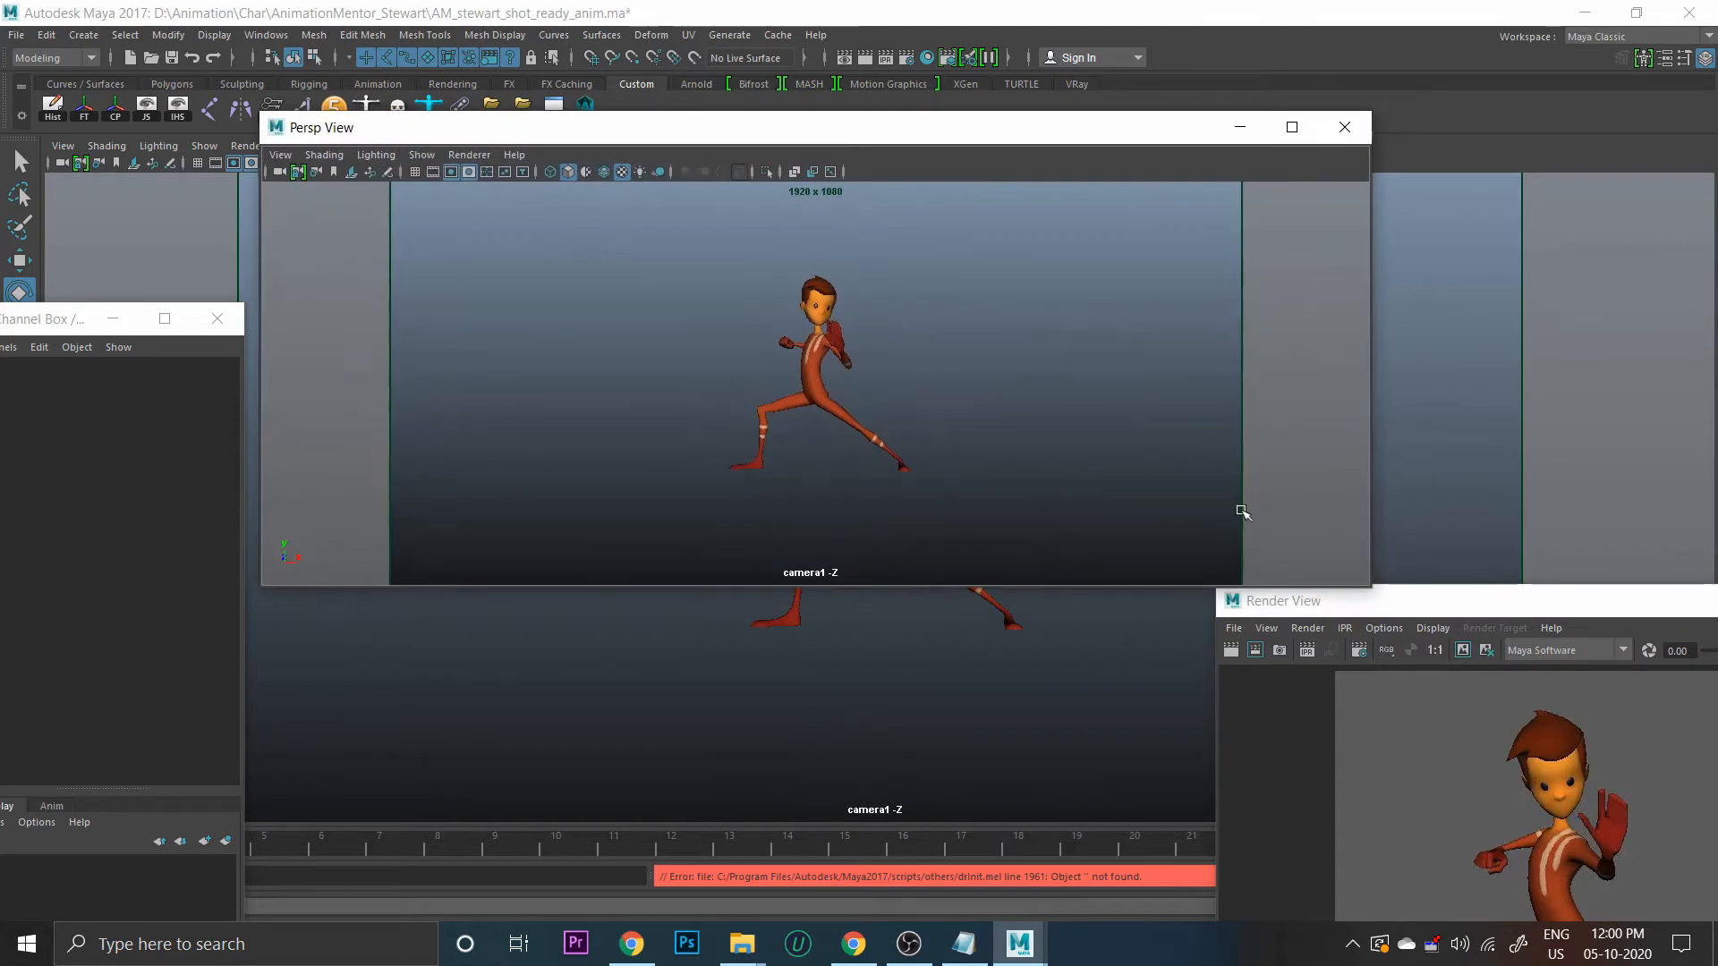
drag(1370, 586, 838, 546)
Frame the whole character larger inside camera1's gate and switch the main viewport to the perspective view
alt+right_drag(518, 401, 608, 396)
key(space)
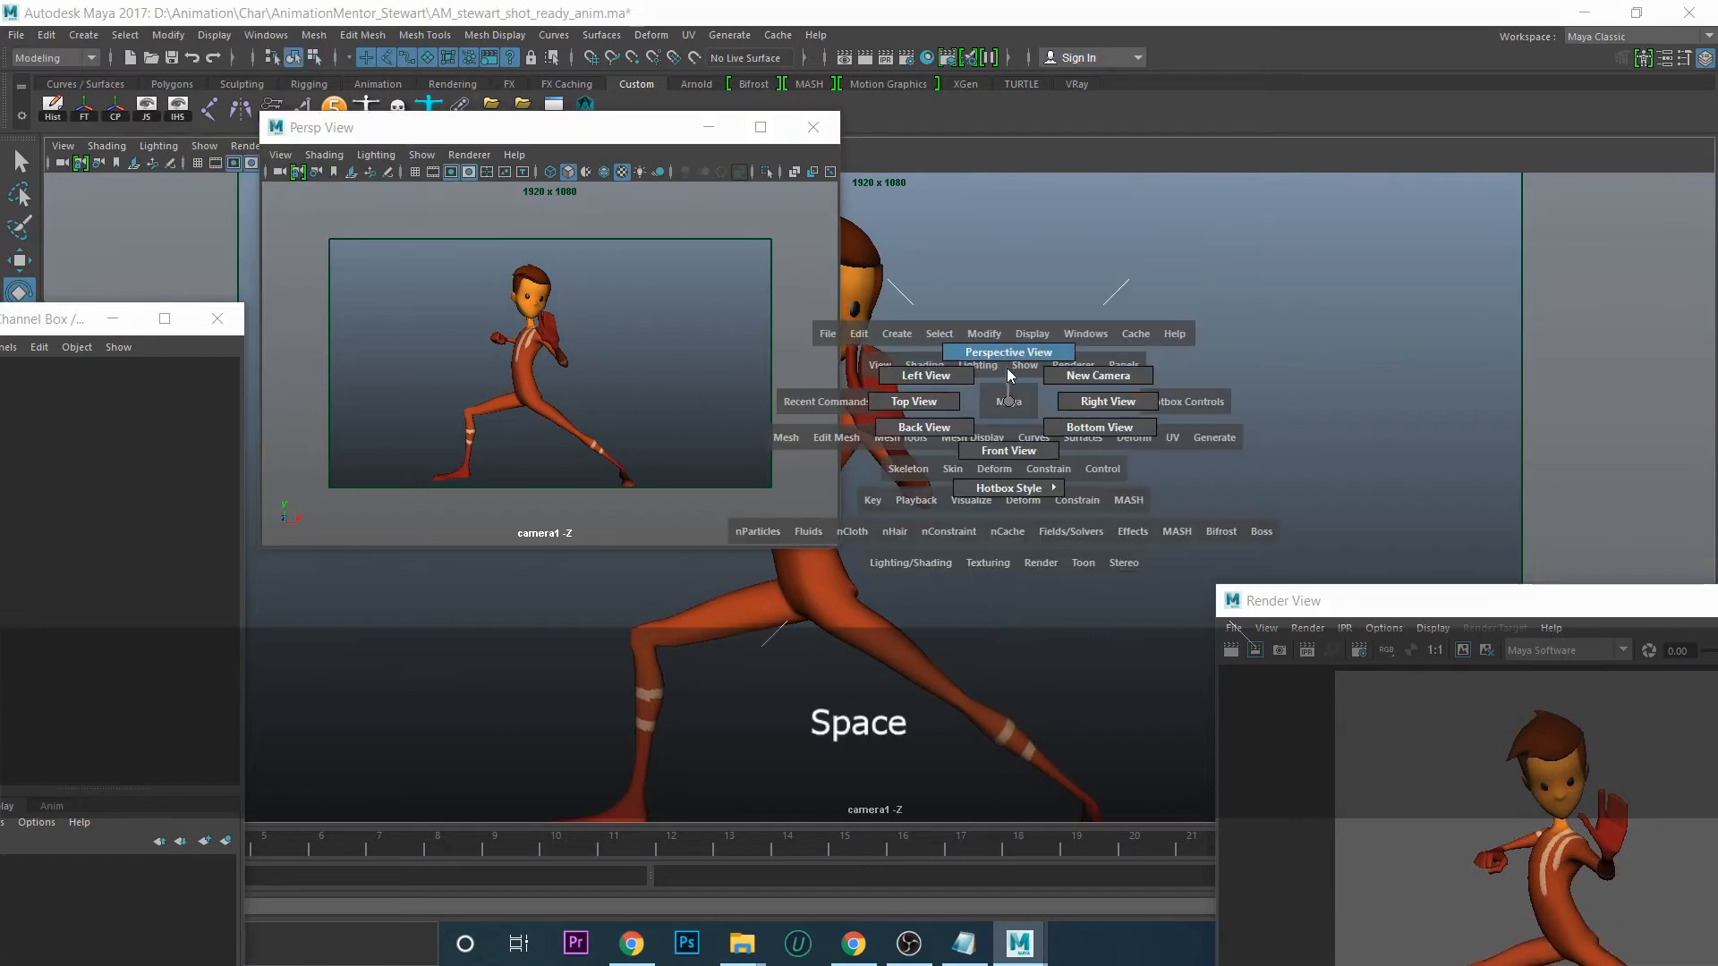
drag(1004, 308, 1005, 315)
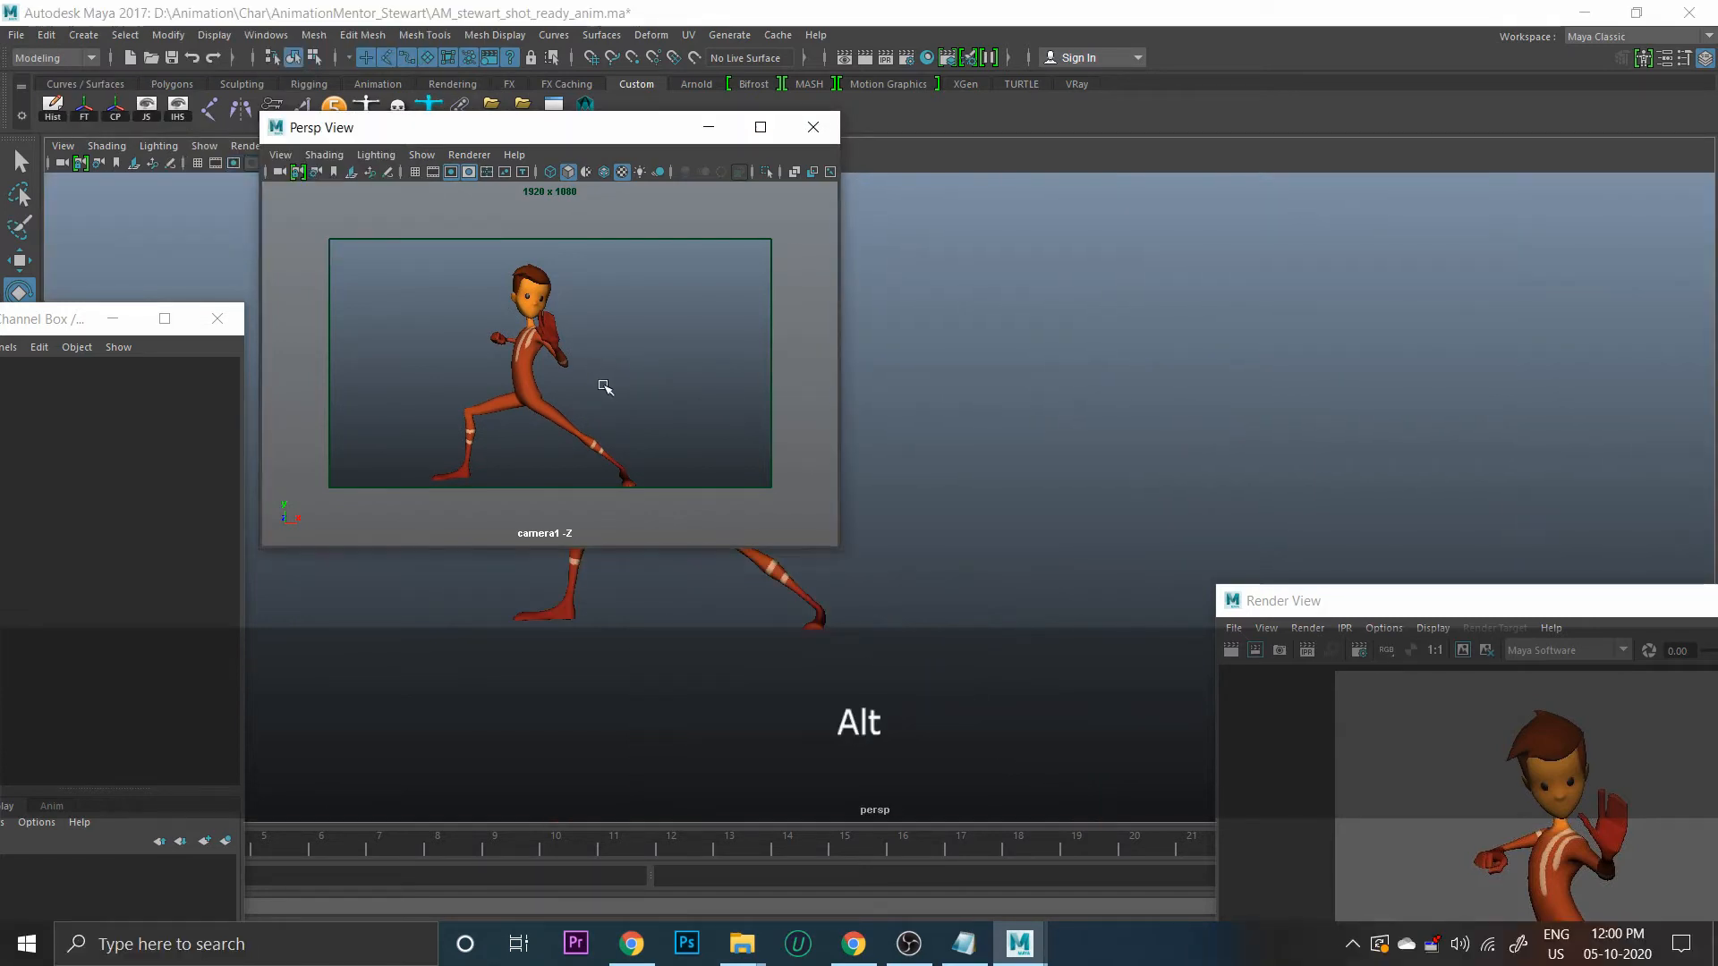
alt+middle_drag(602, 384, 601, 364)
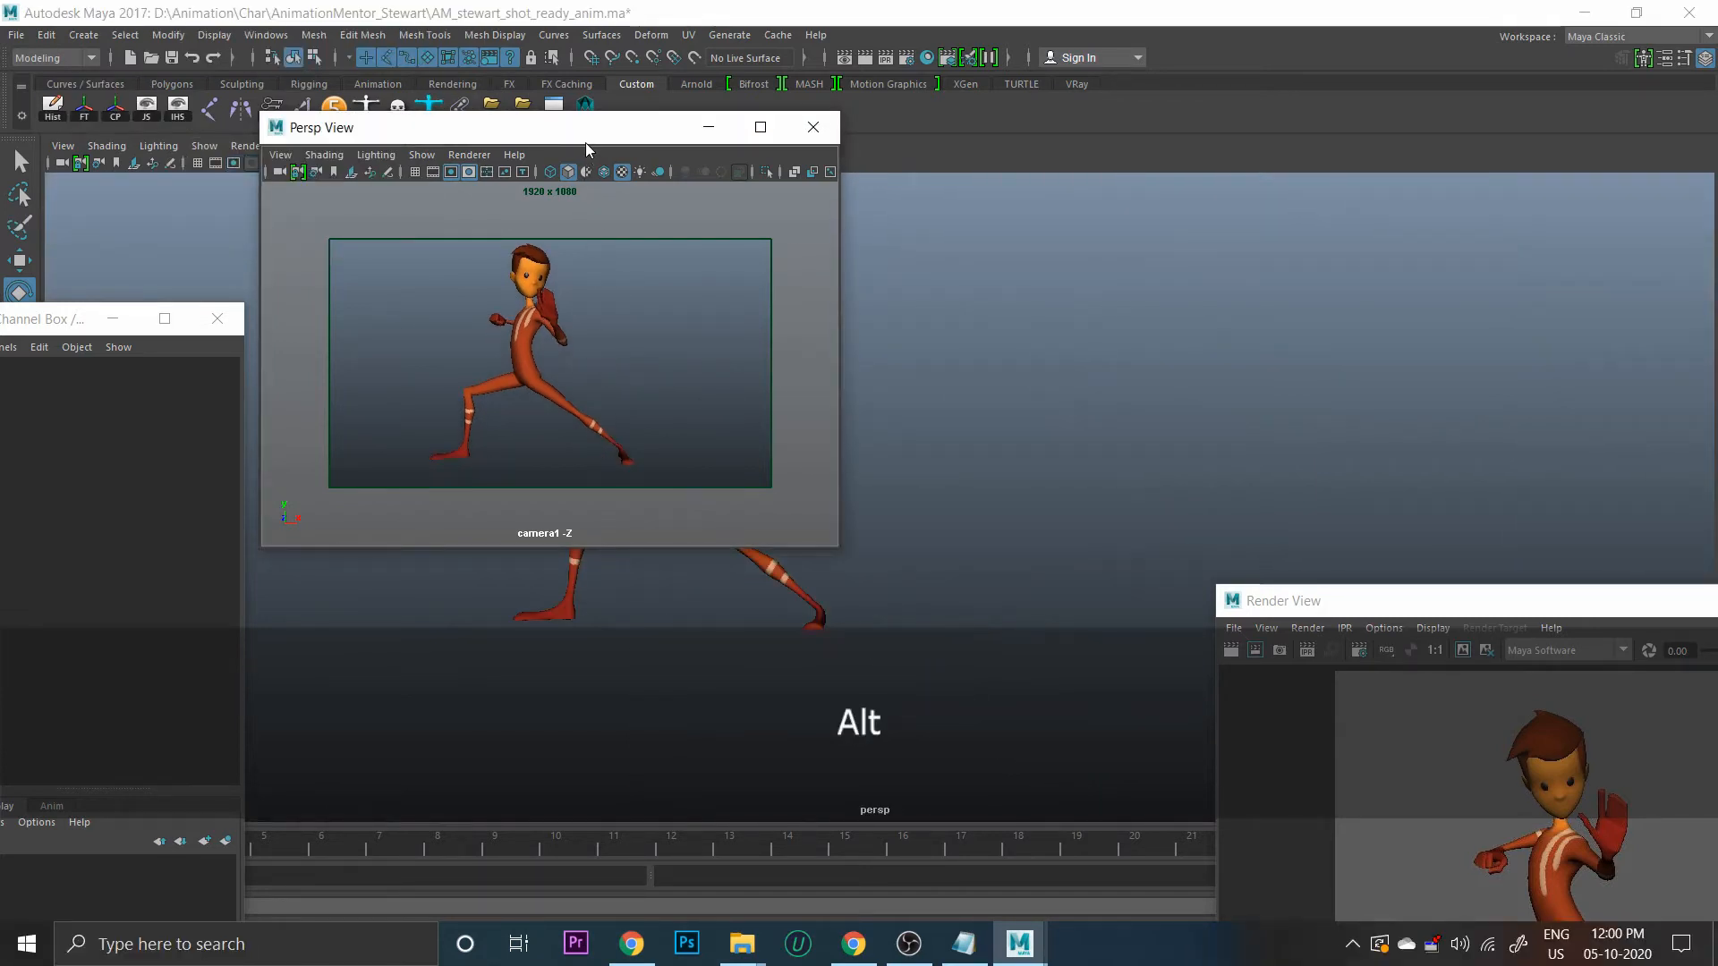
Place the floating camera1 preview and the Render View reference beside the character, and frame the character in the perspective view
drag(585, 139, 1193, 29)
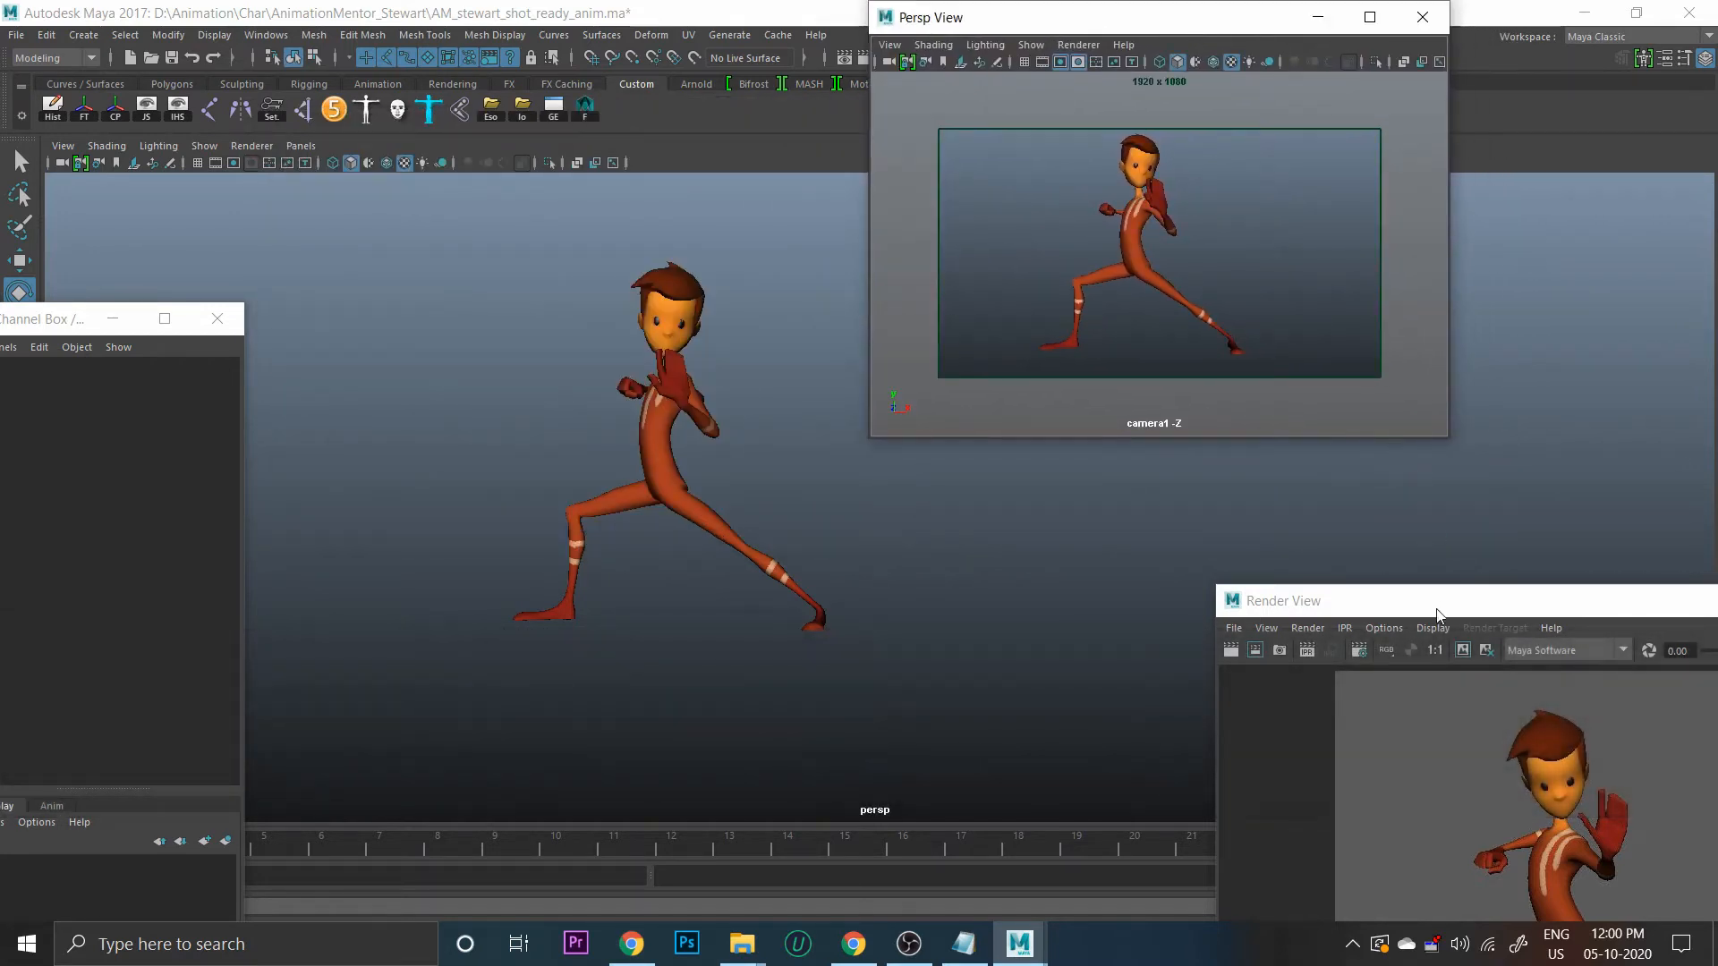
drag(1431, 601, 1356, 319)
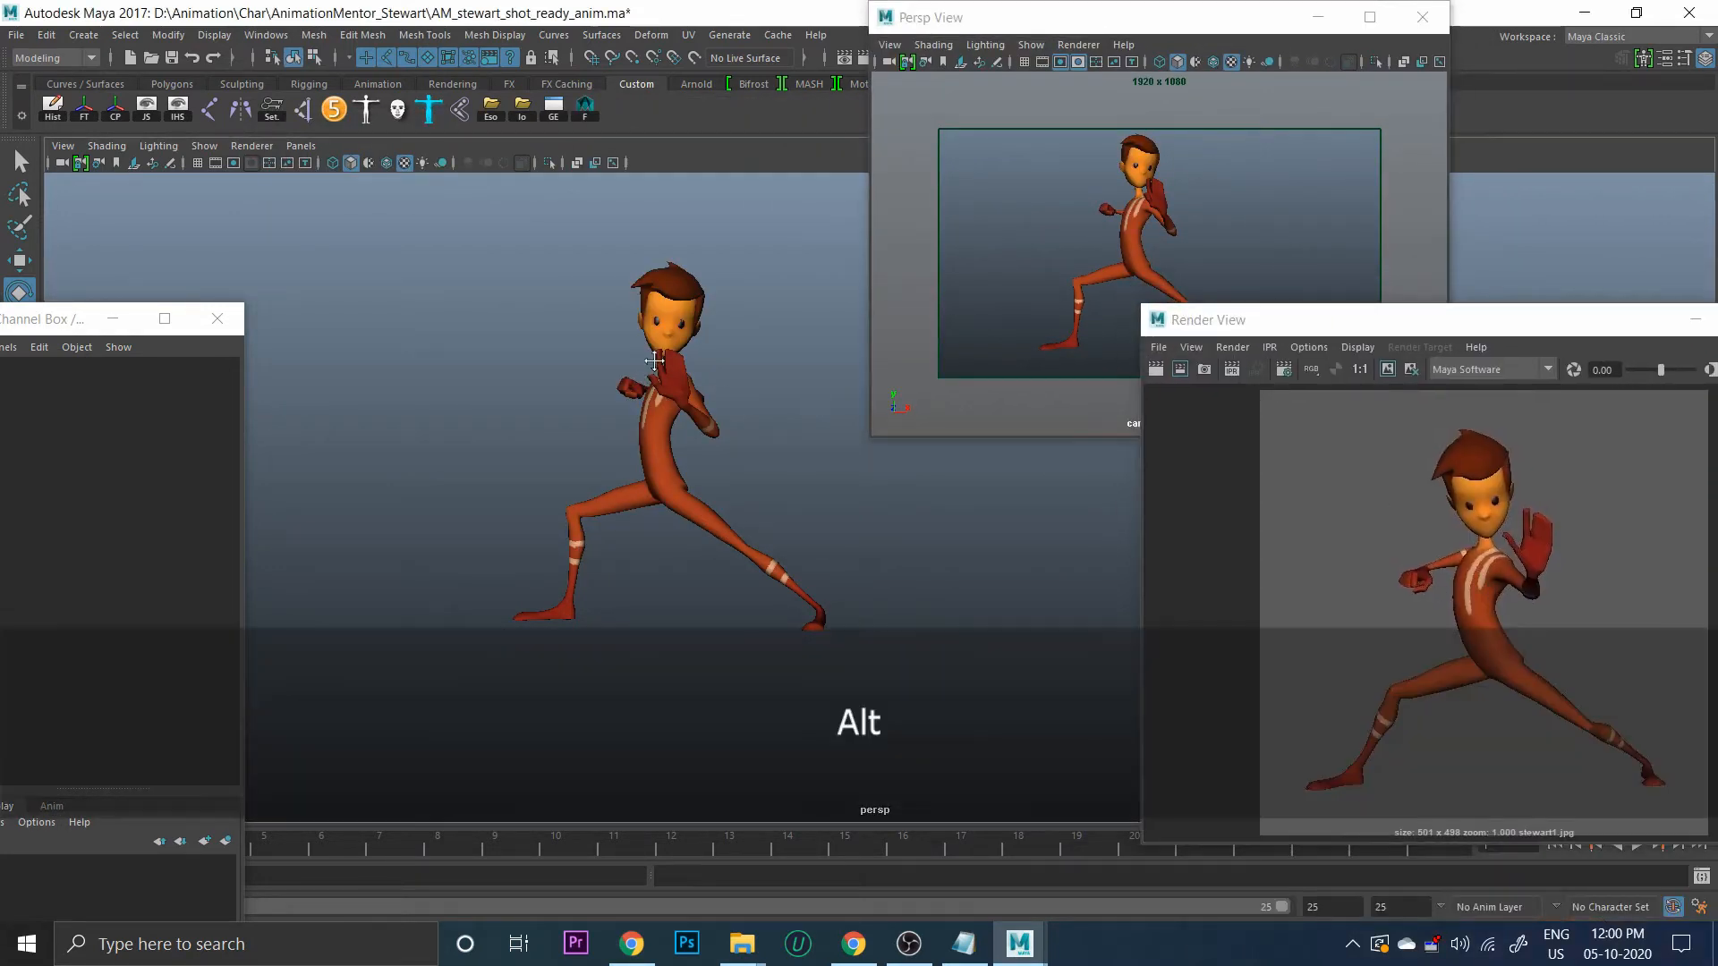
alt+drag(644, 385, 711, 394)
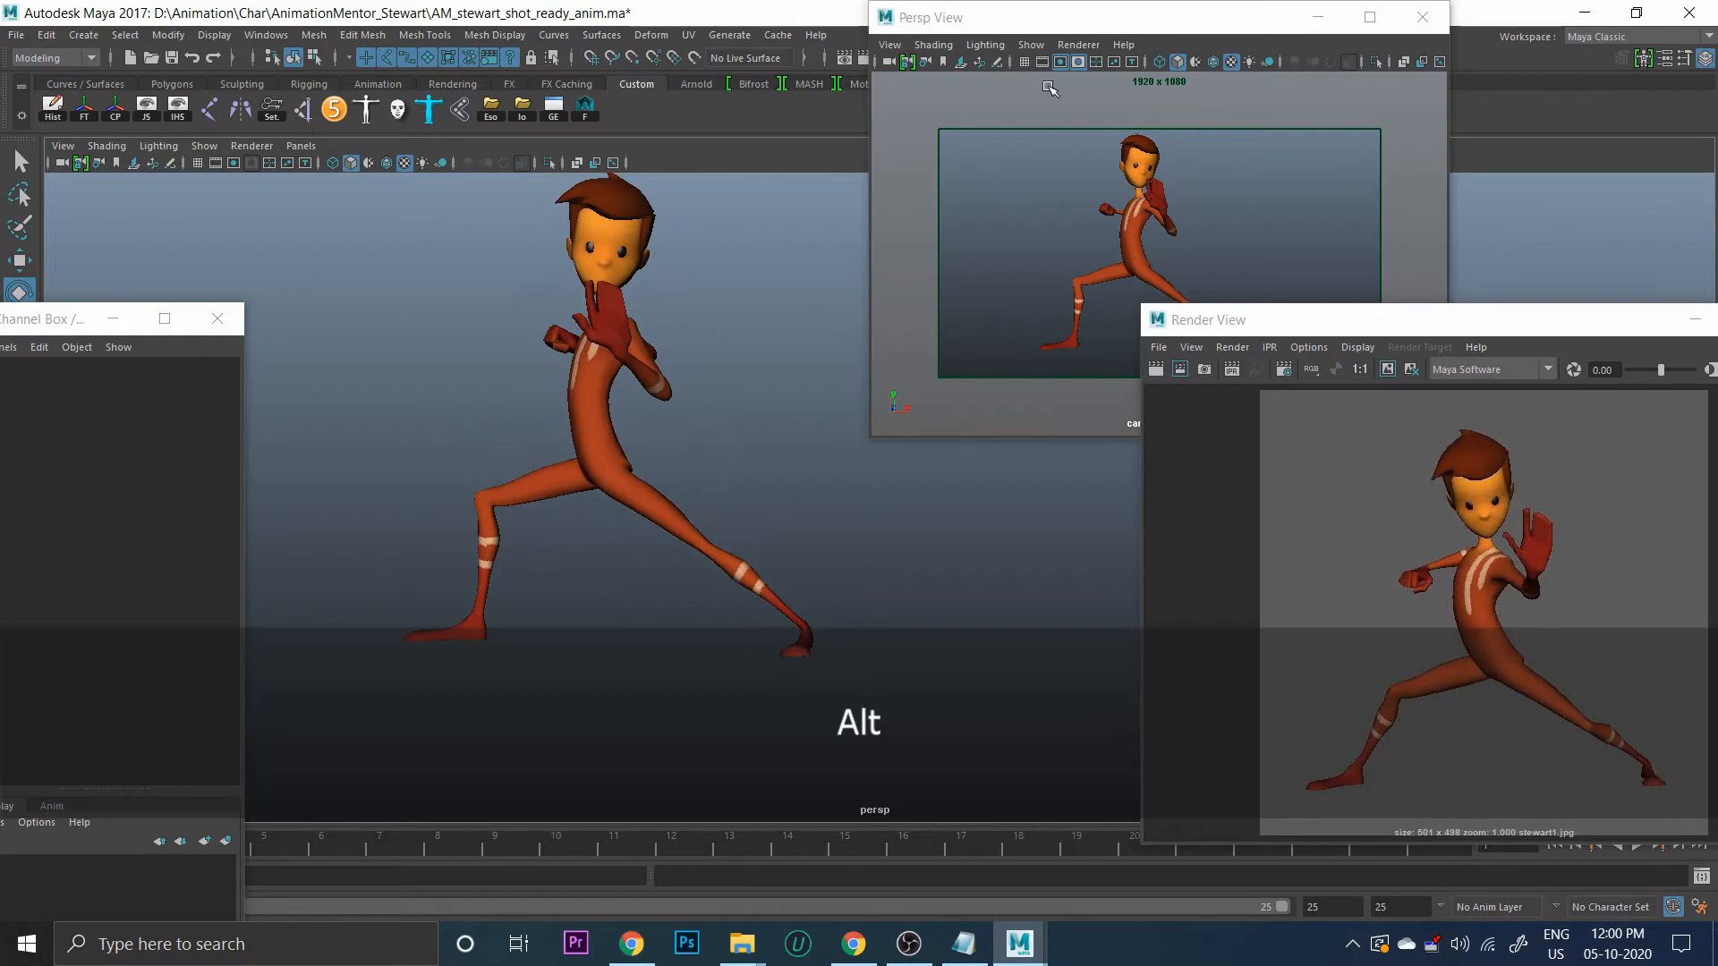
click(908, 72)
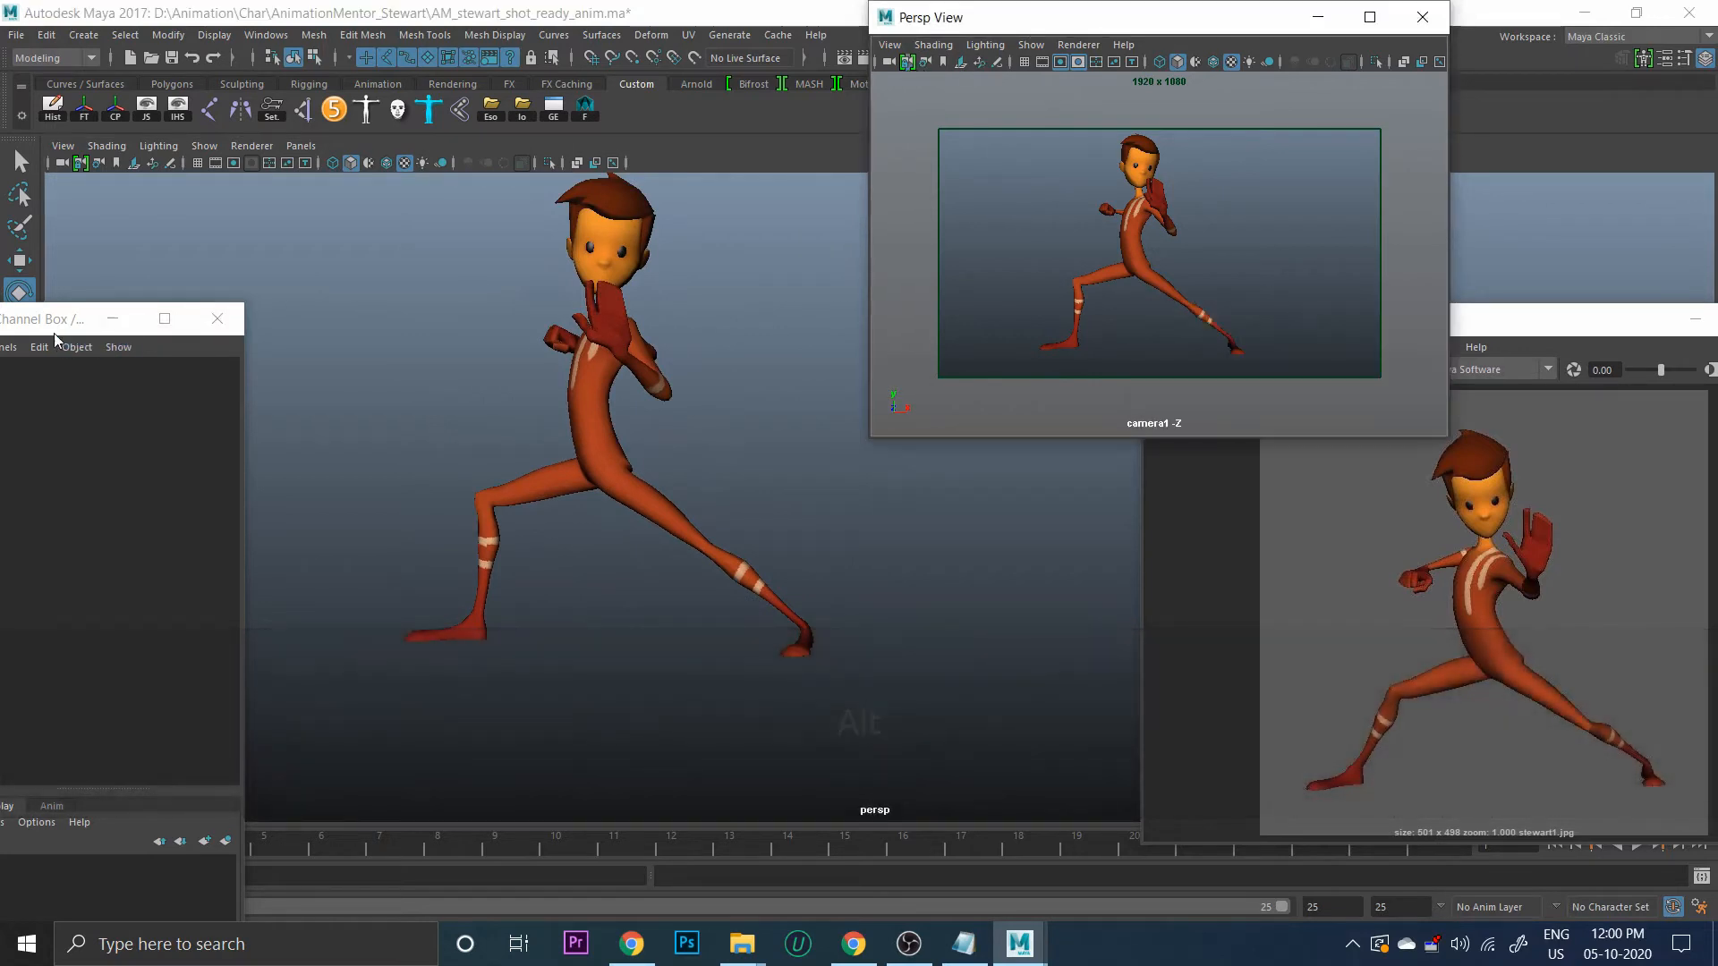
Reposition the Channel Box and the Render View reference so they leave the character and the camera1 preview clear
drag(58, 326, 135, 108)
click(964, 944)
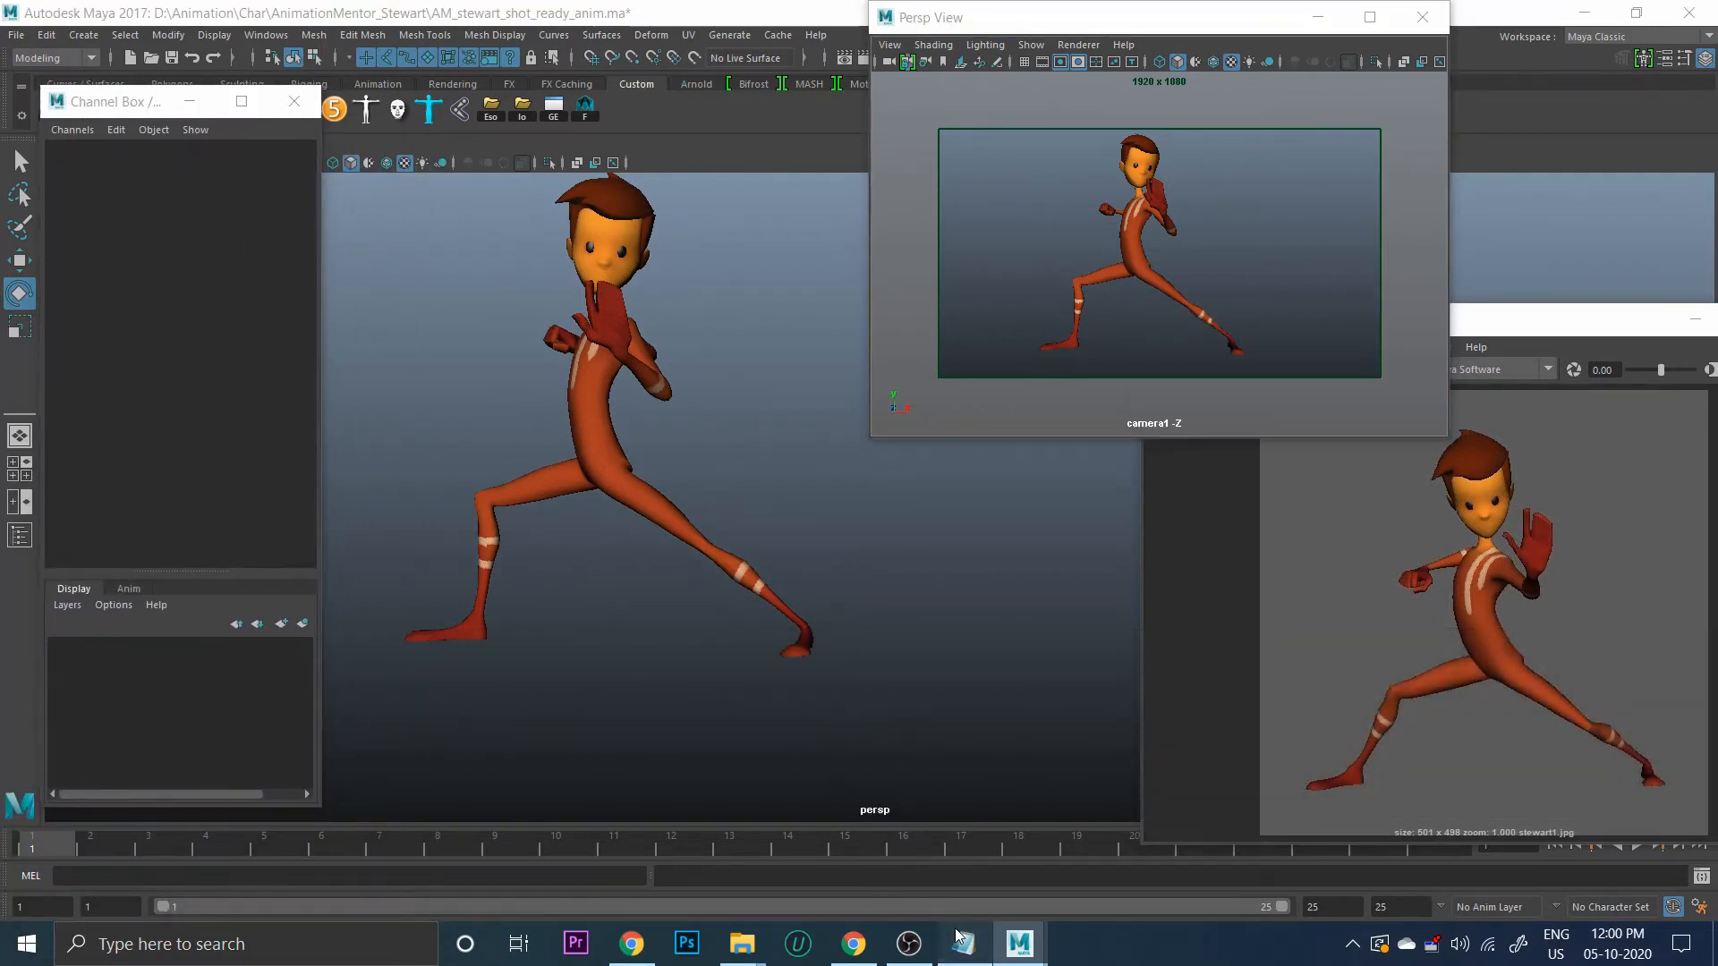
click(1458, 401)
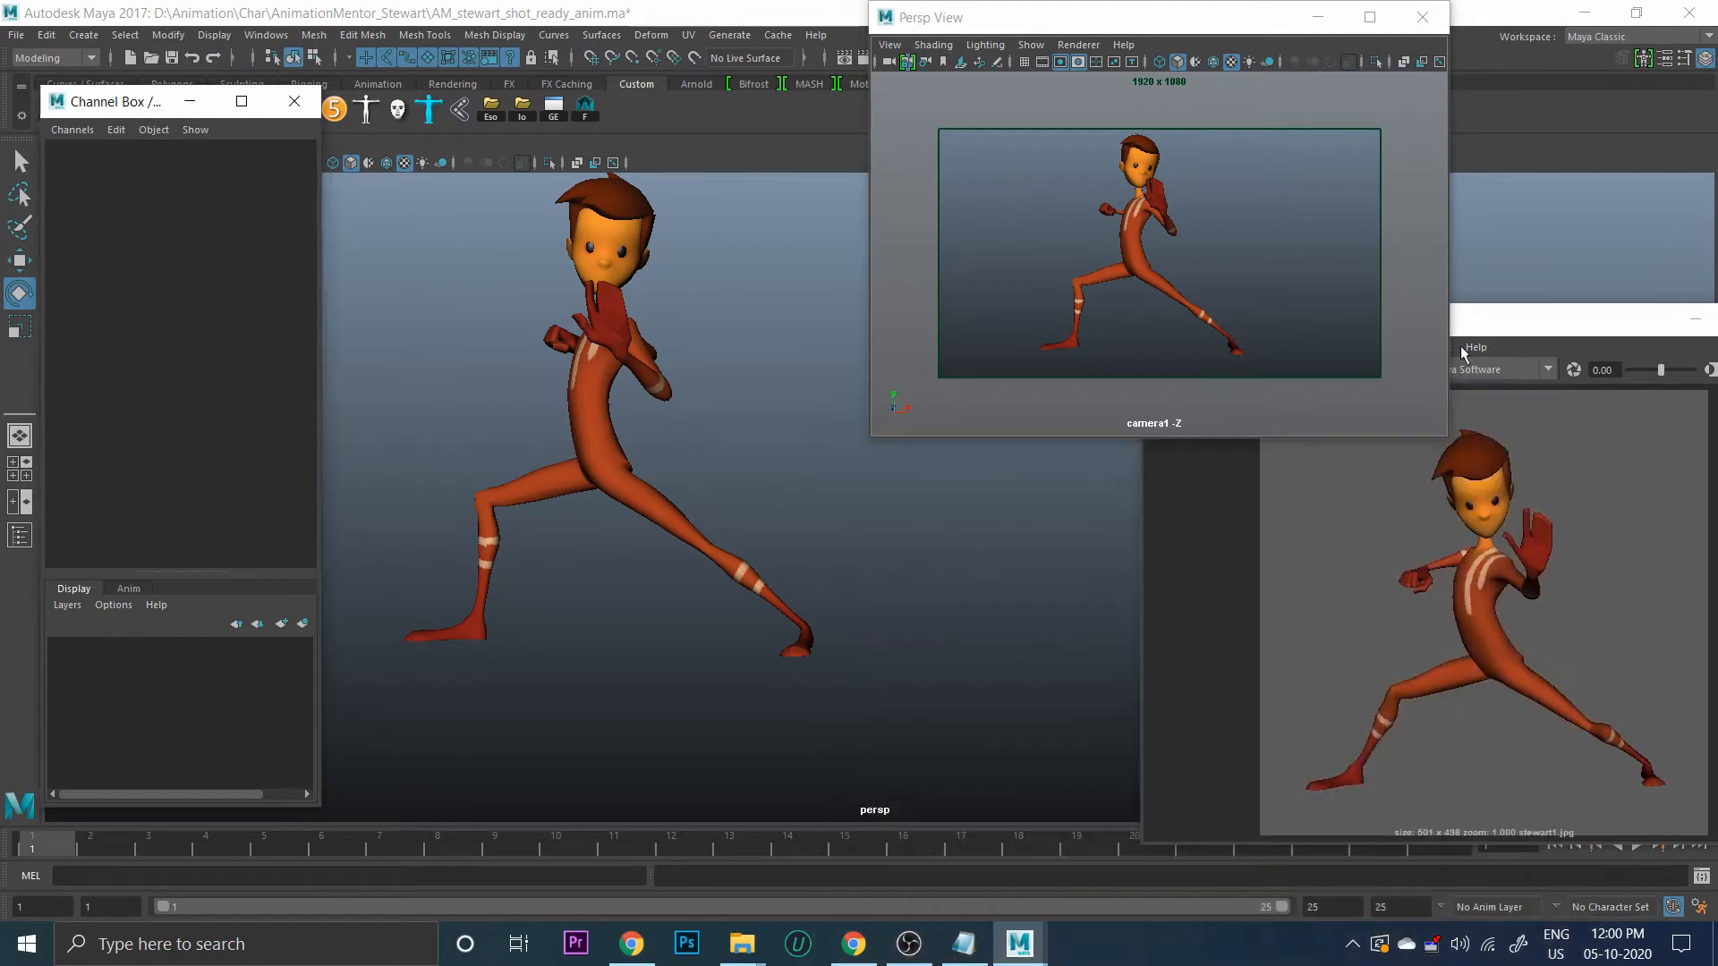
drag(1422, 316, 1423, 320)
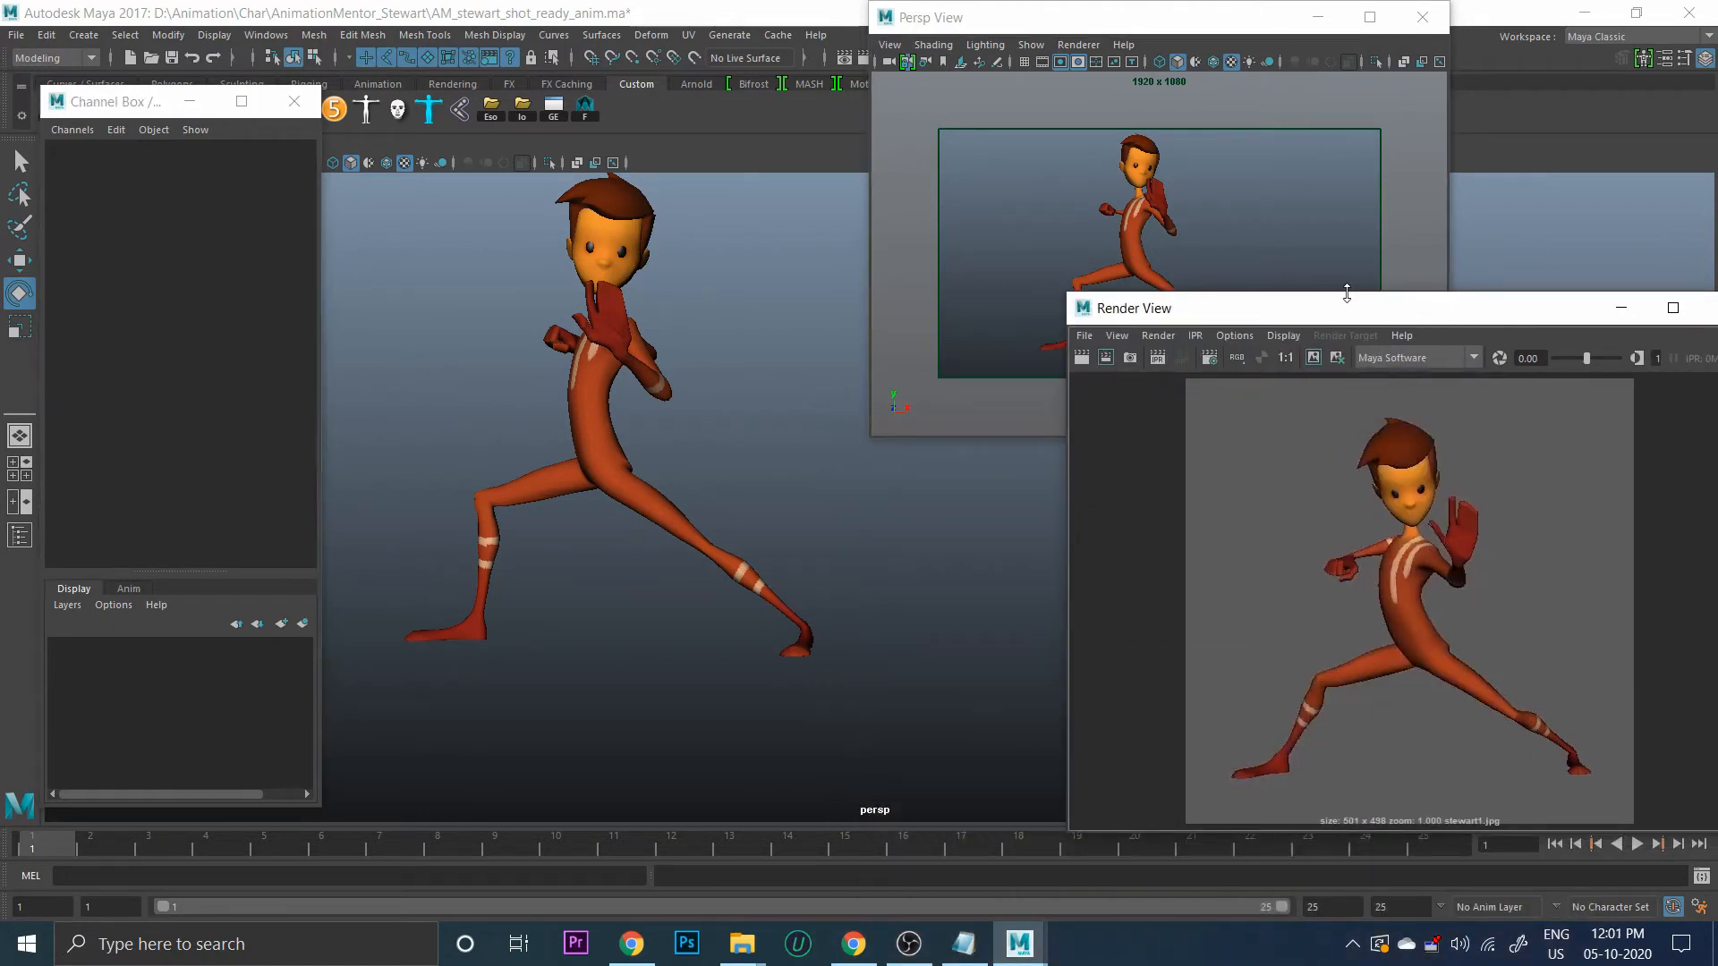
drag(1170, 313, 1124, 222)
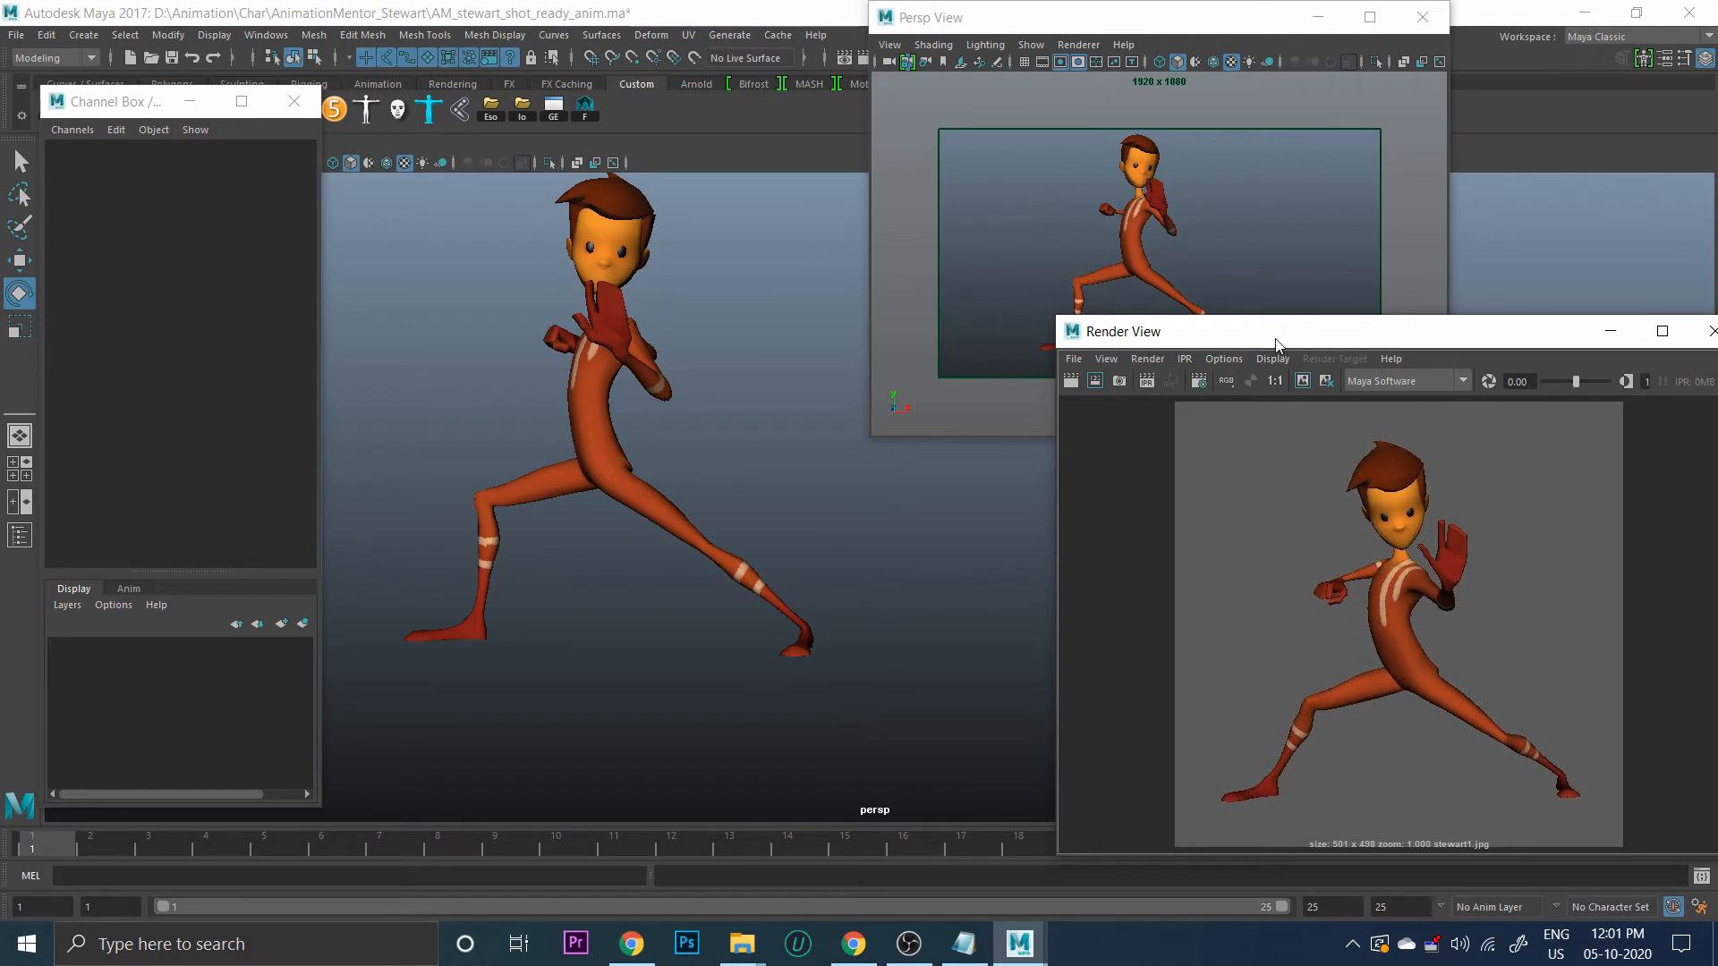
drag(1276, 344, 1000, 260)
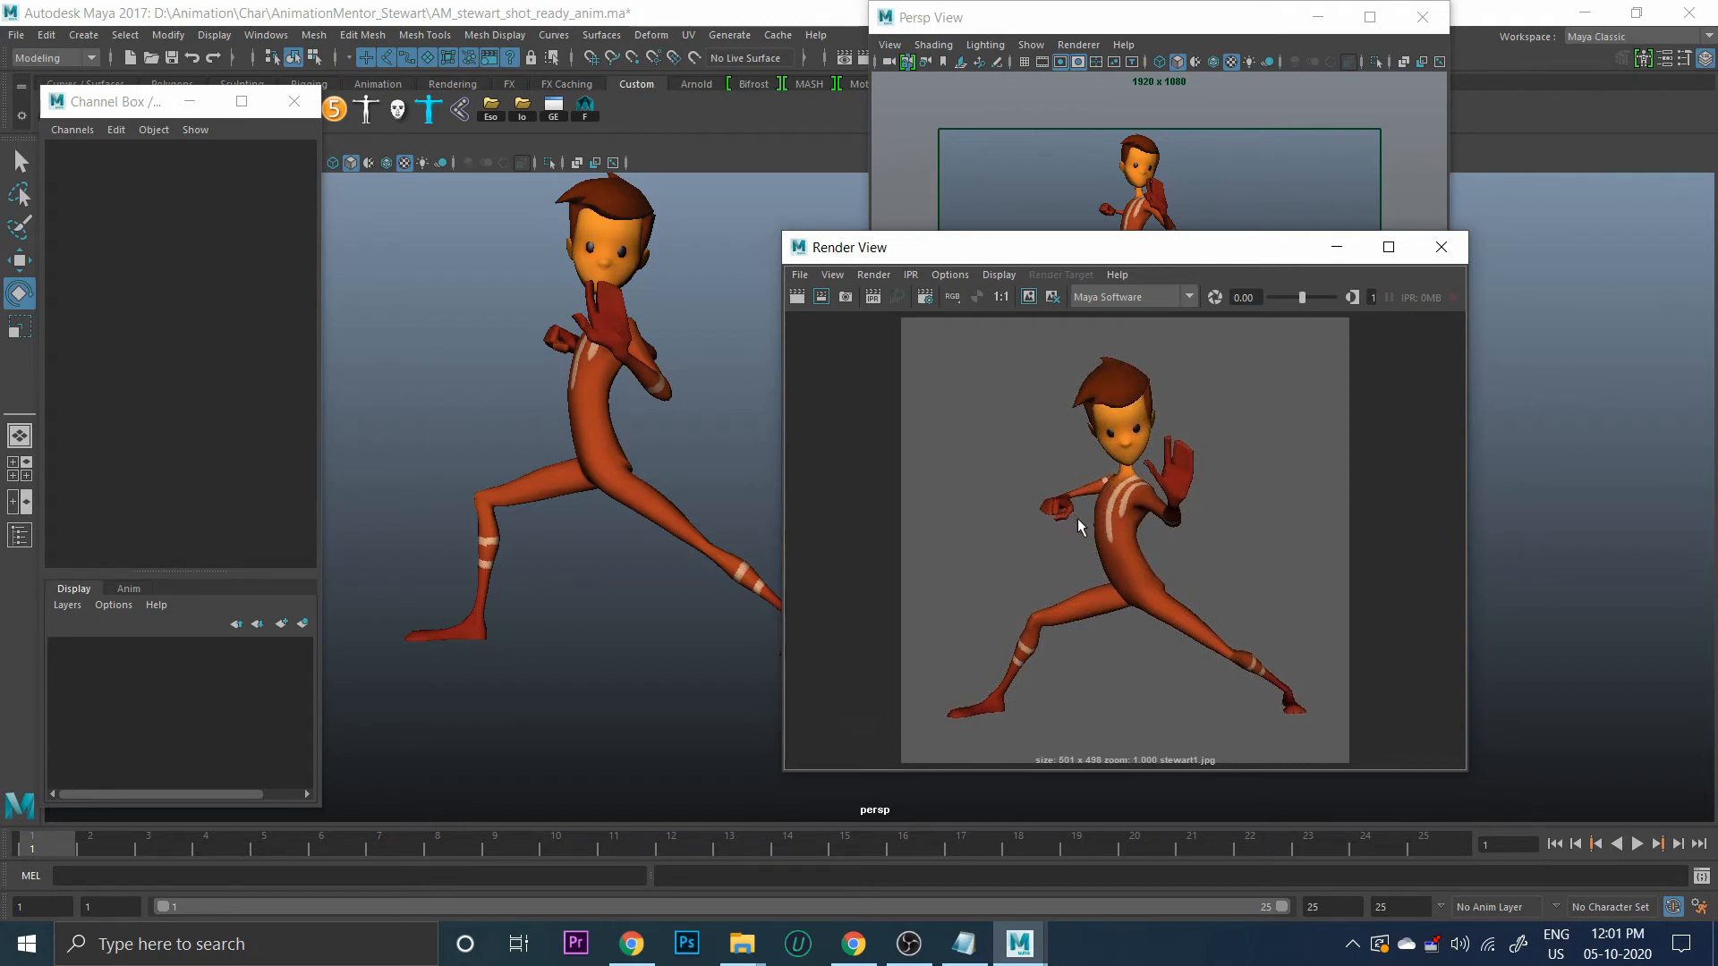
drag(991, 260, 1187, 369)
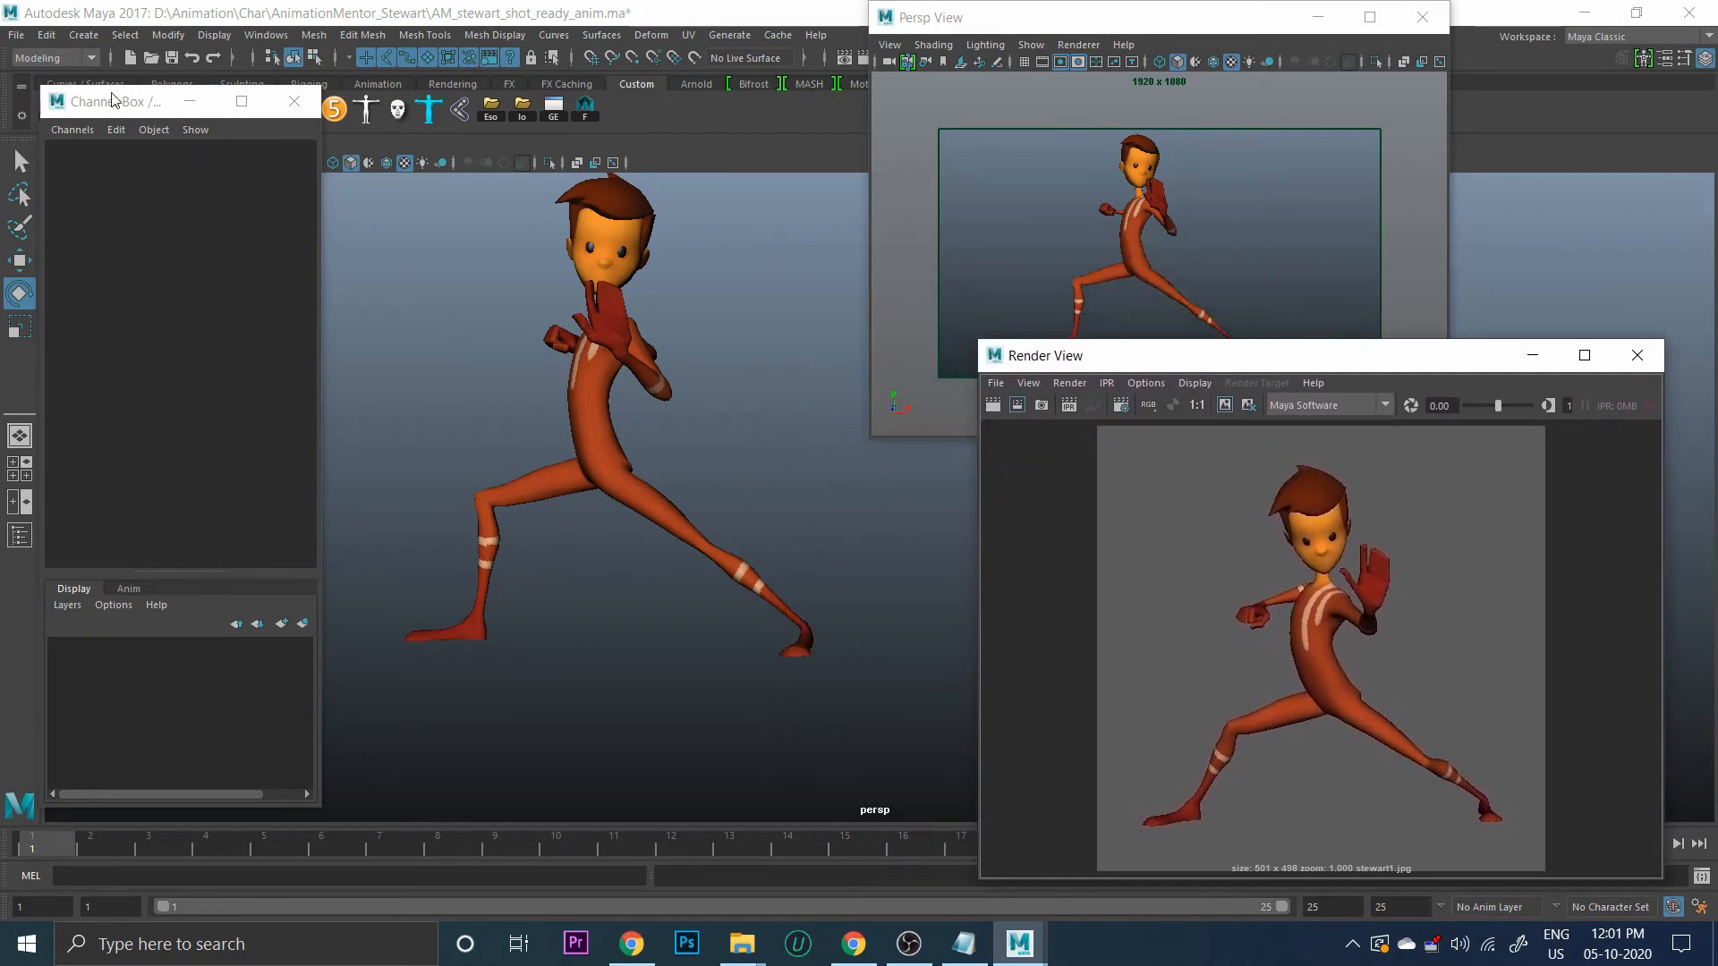
drag(112, 98, 26, 198)
Show NURBS curves in the perspective viewport to reveal the rig controls, and move the reference window aside
click(204, 145)
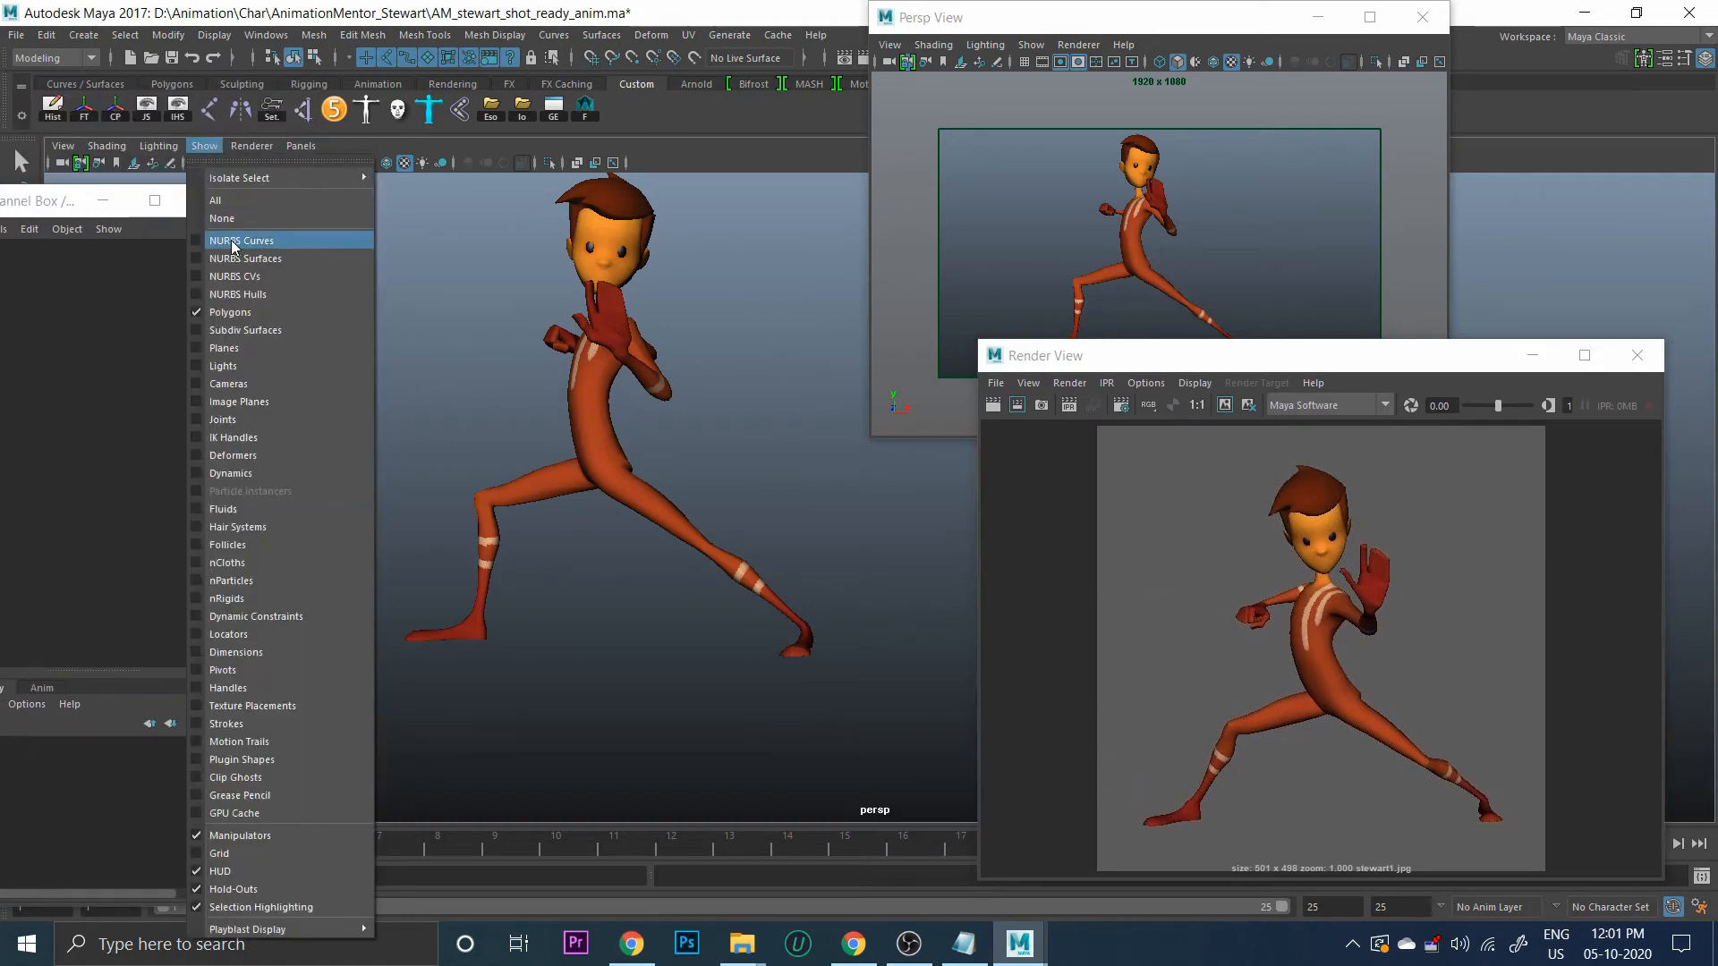
click(234, 247)
alt+drag(573, 429, 963, 302)
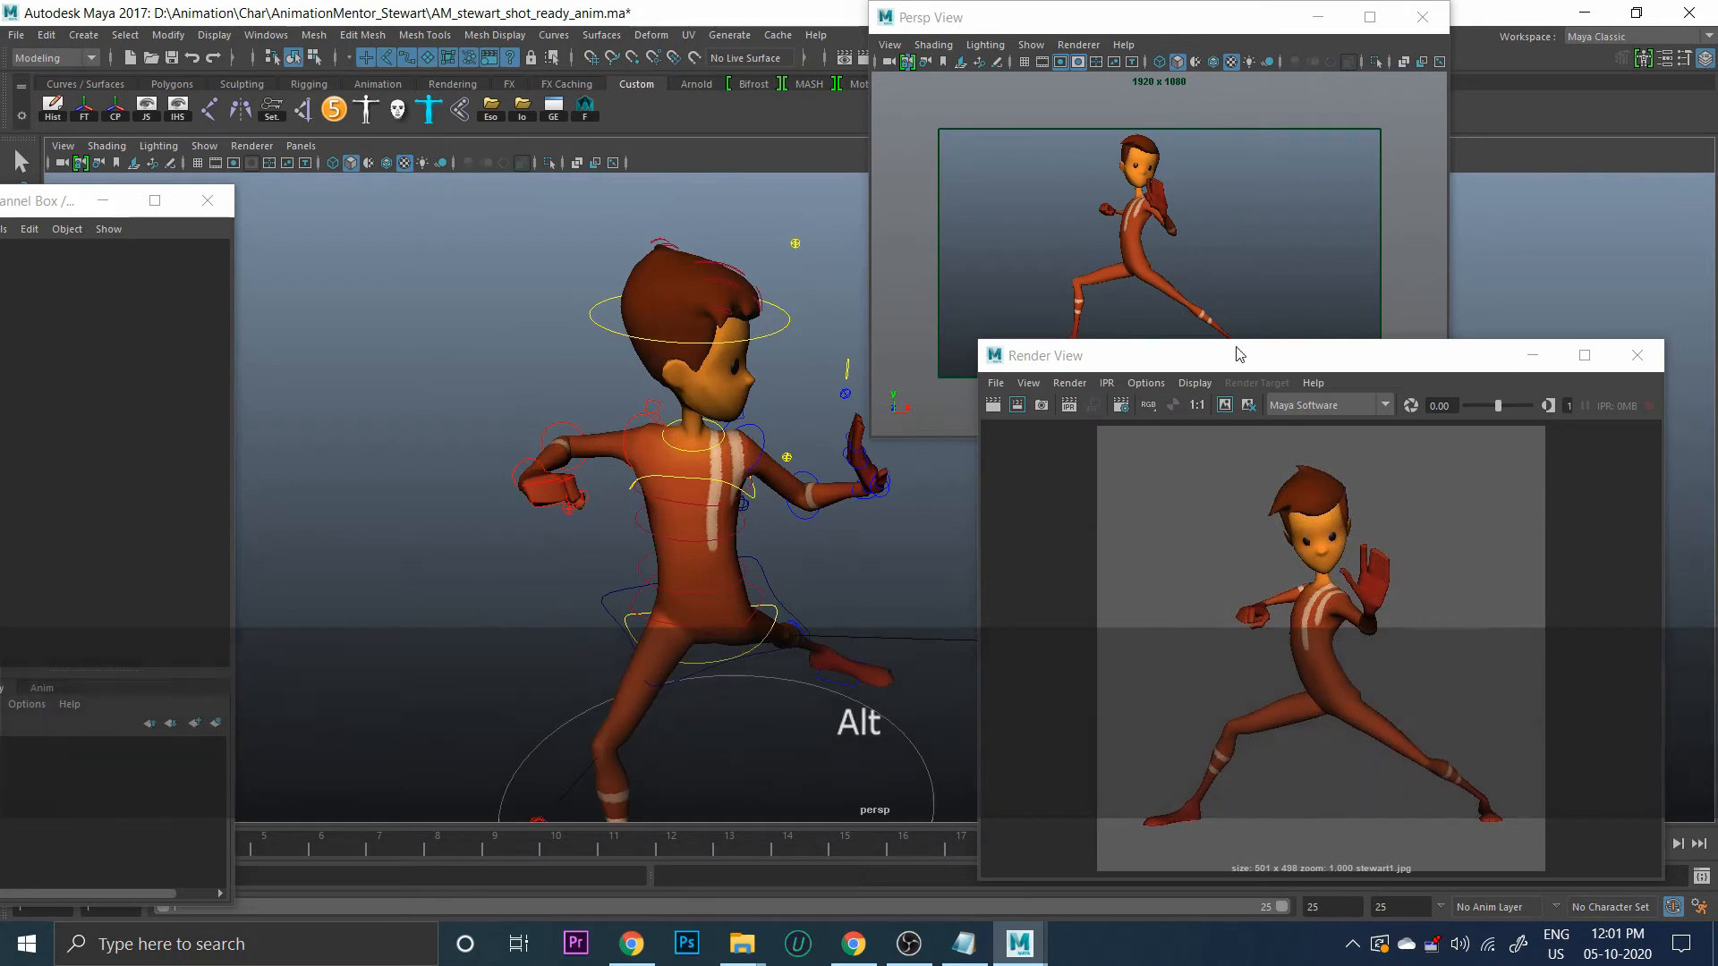
drag(1234, 354, 1383, 343)
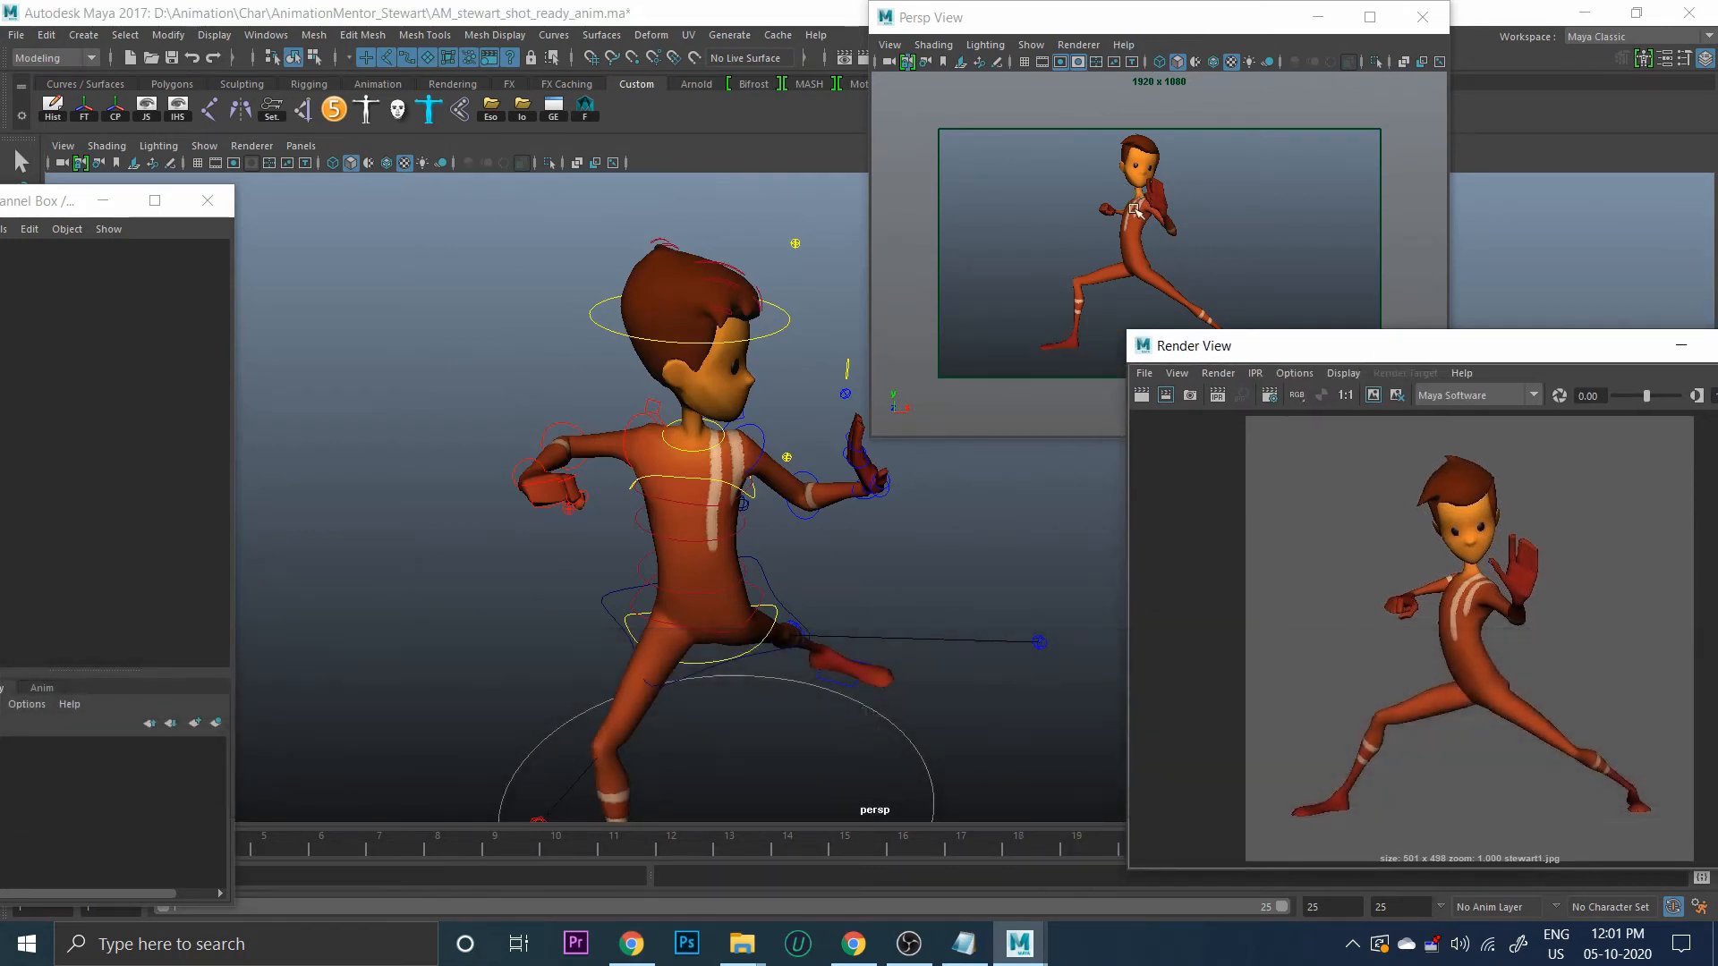
Rotate the left upper arm FK control to about -9, -11, -40 degrees, moving the raised hand away from the face
alt+drag(614, 295, 705, 539)
click(683, 388)
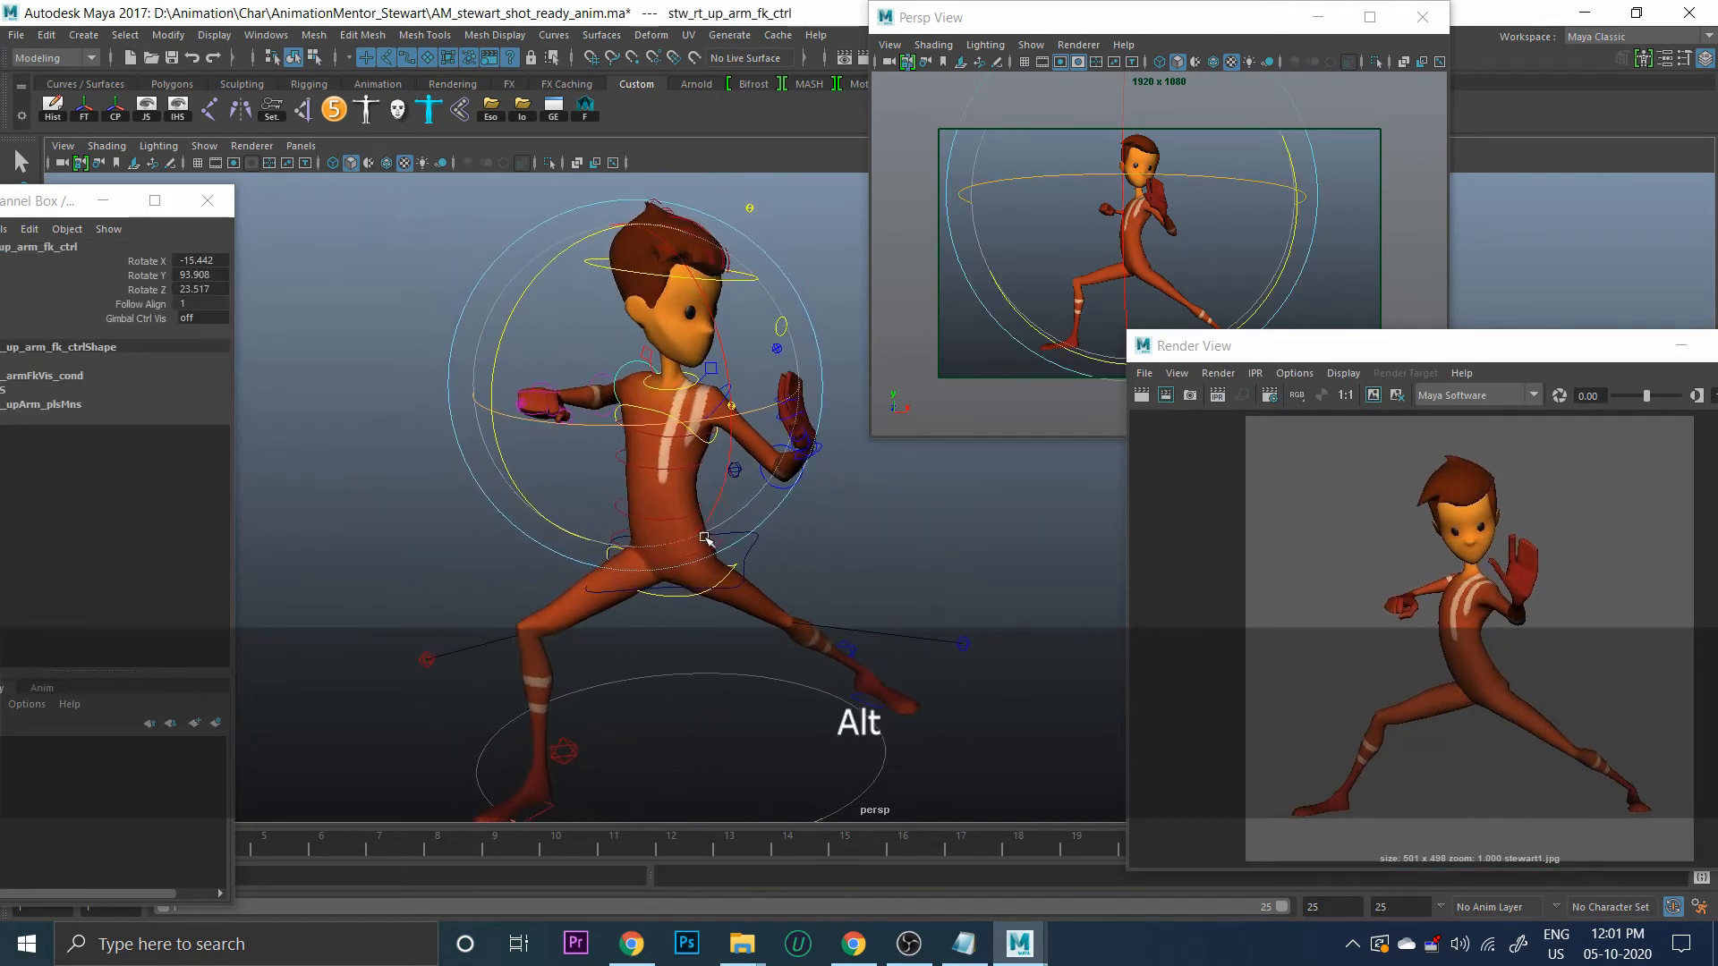
drag(707, 429, 786, 445)
click(931, 540)
click(767, 477)
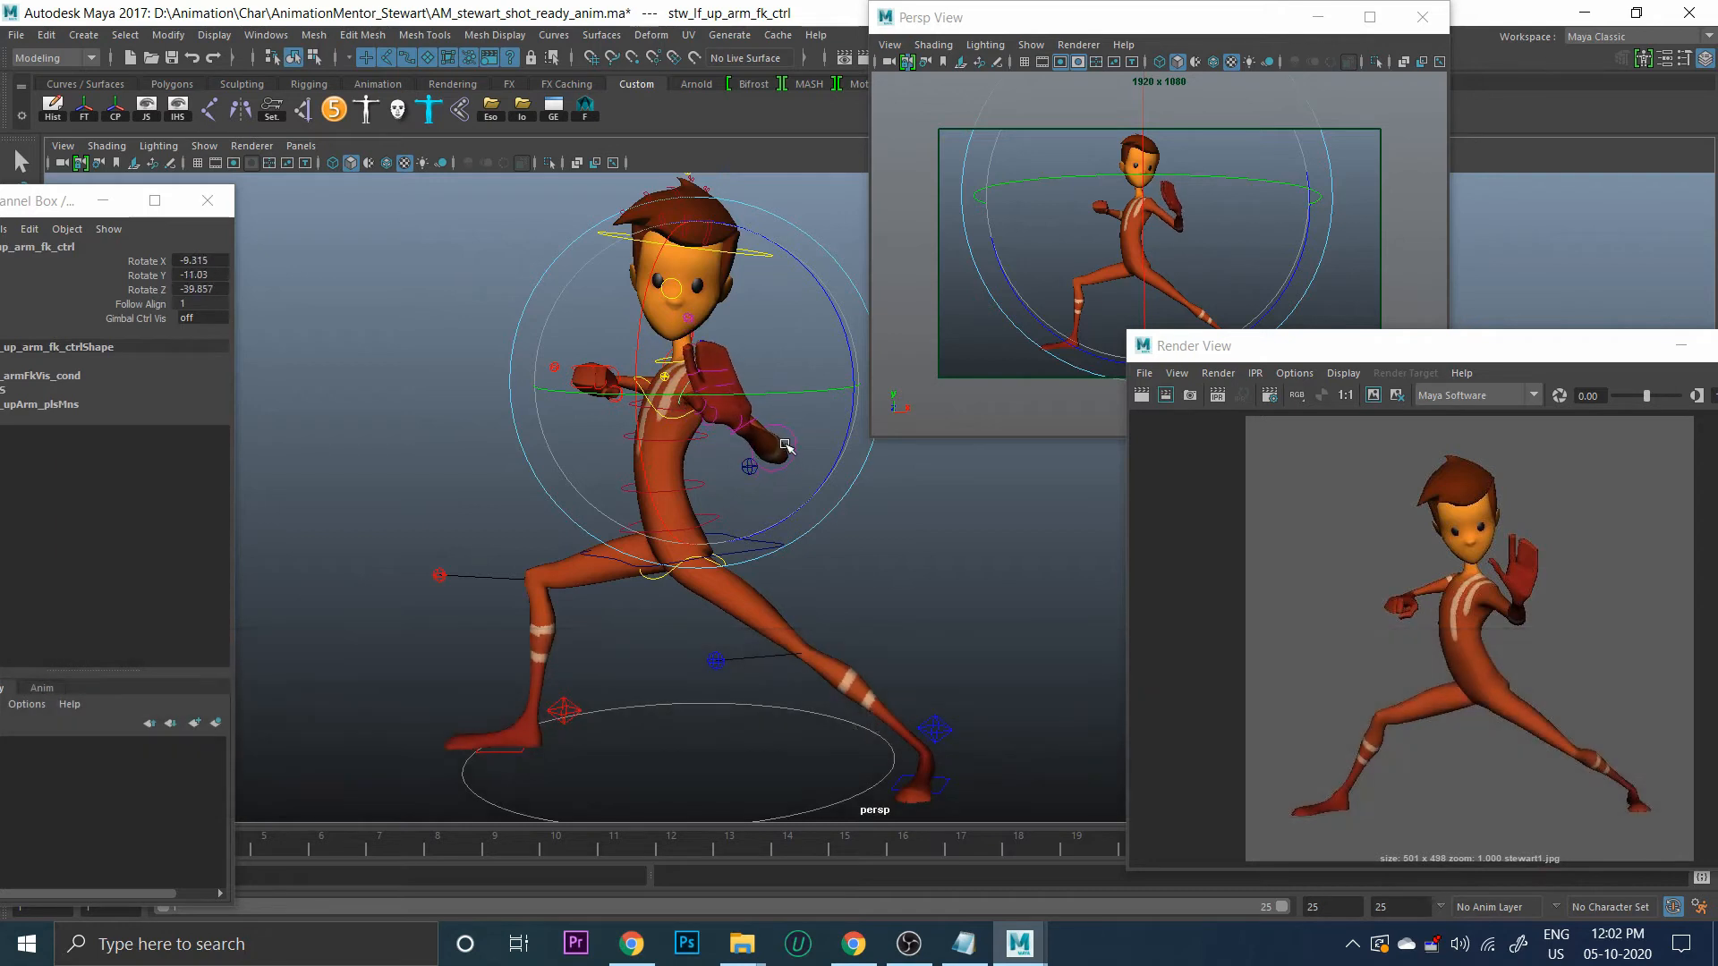
Rotate the left wrist FK control to about 49, 17, 81 degrees to match the reference palm, and shift the camera1 preview aside
click(785, 444)
click(761, 429)
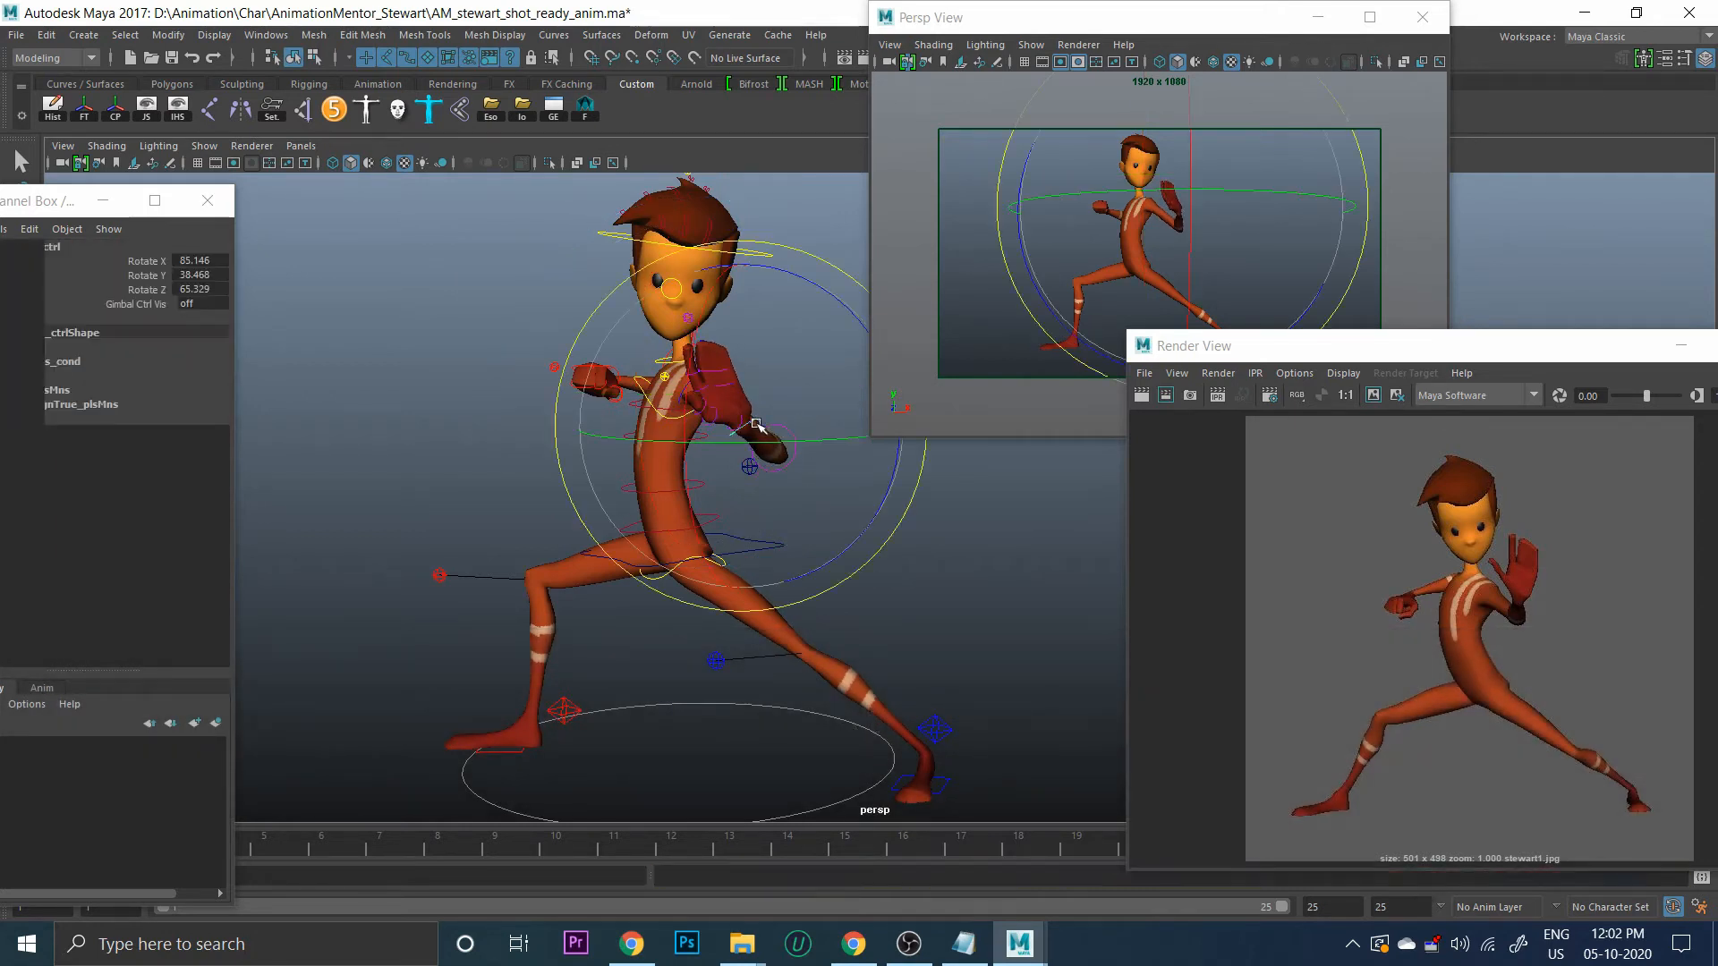
drag(763, 443, 852, 315)
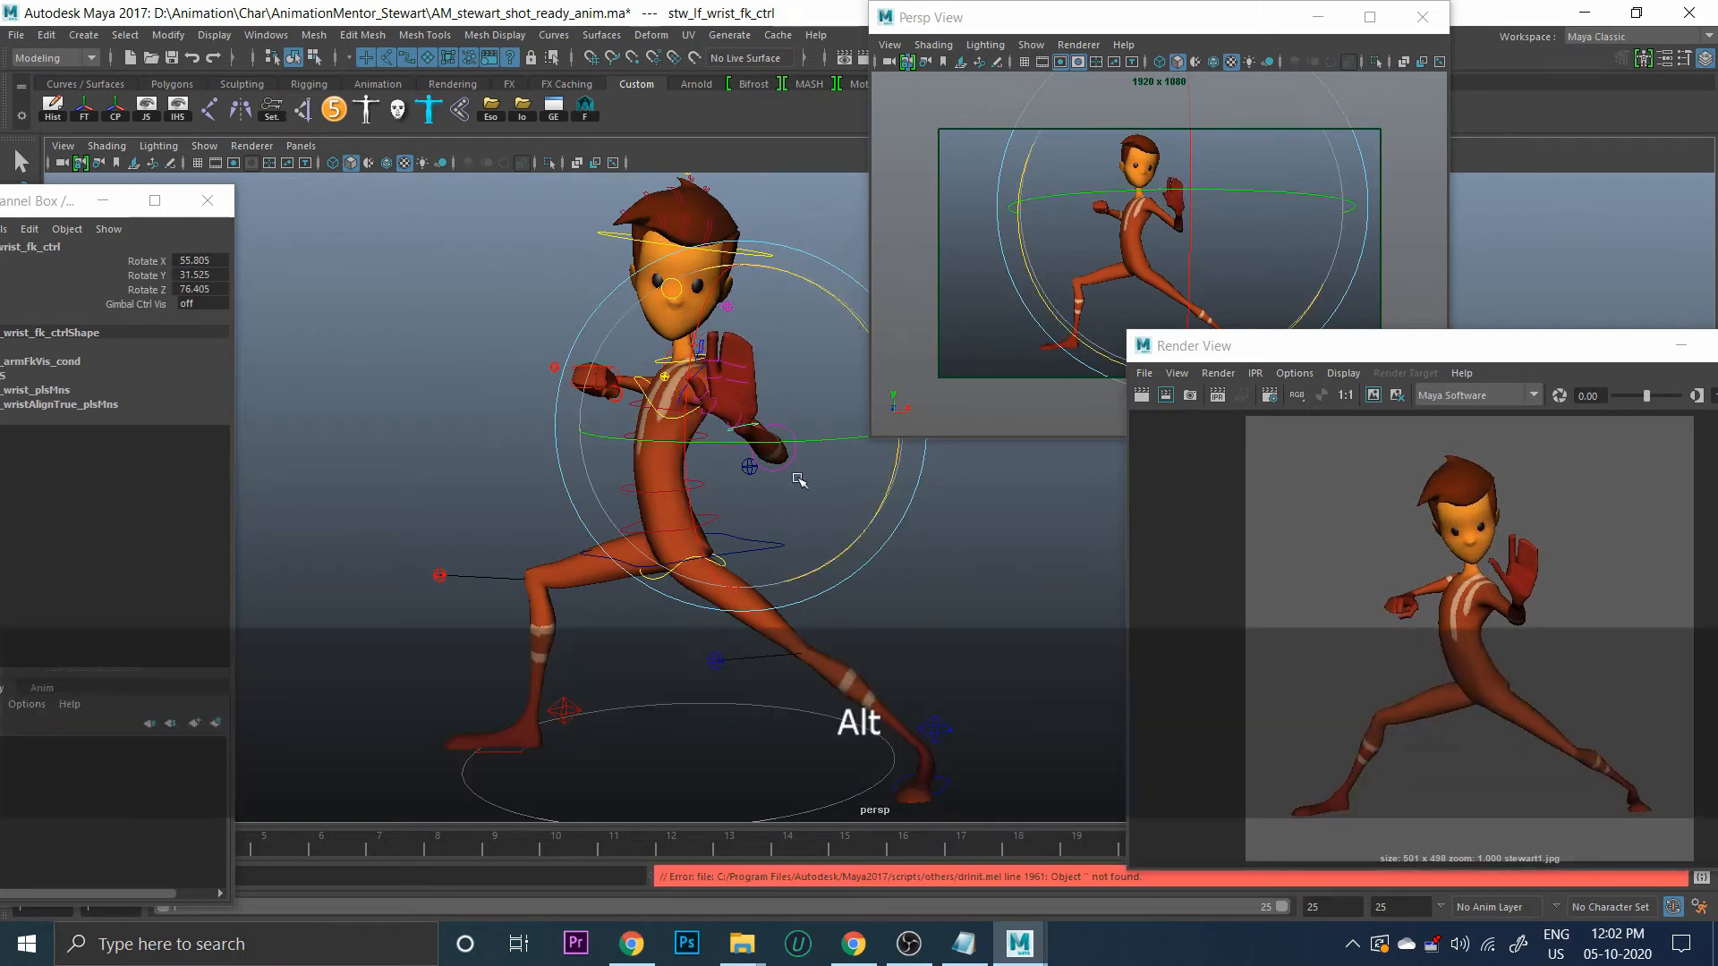
alt+drag(681, 458, 735, 419)
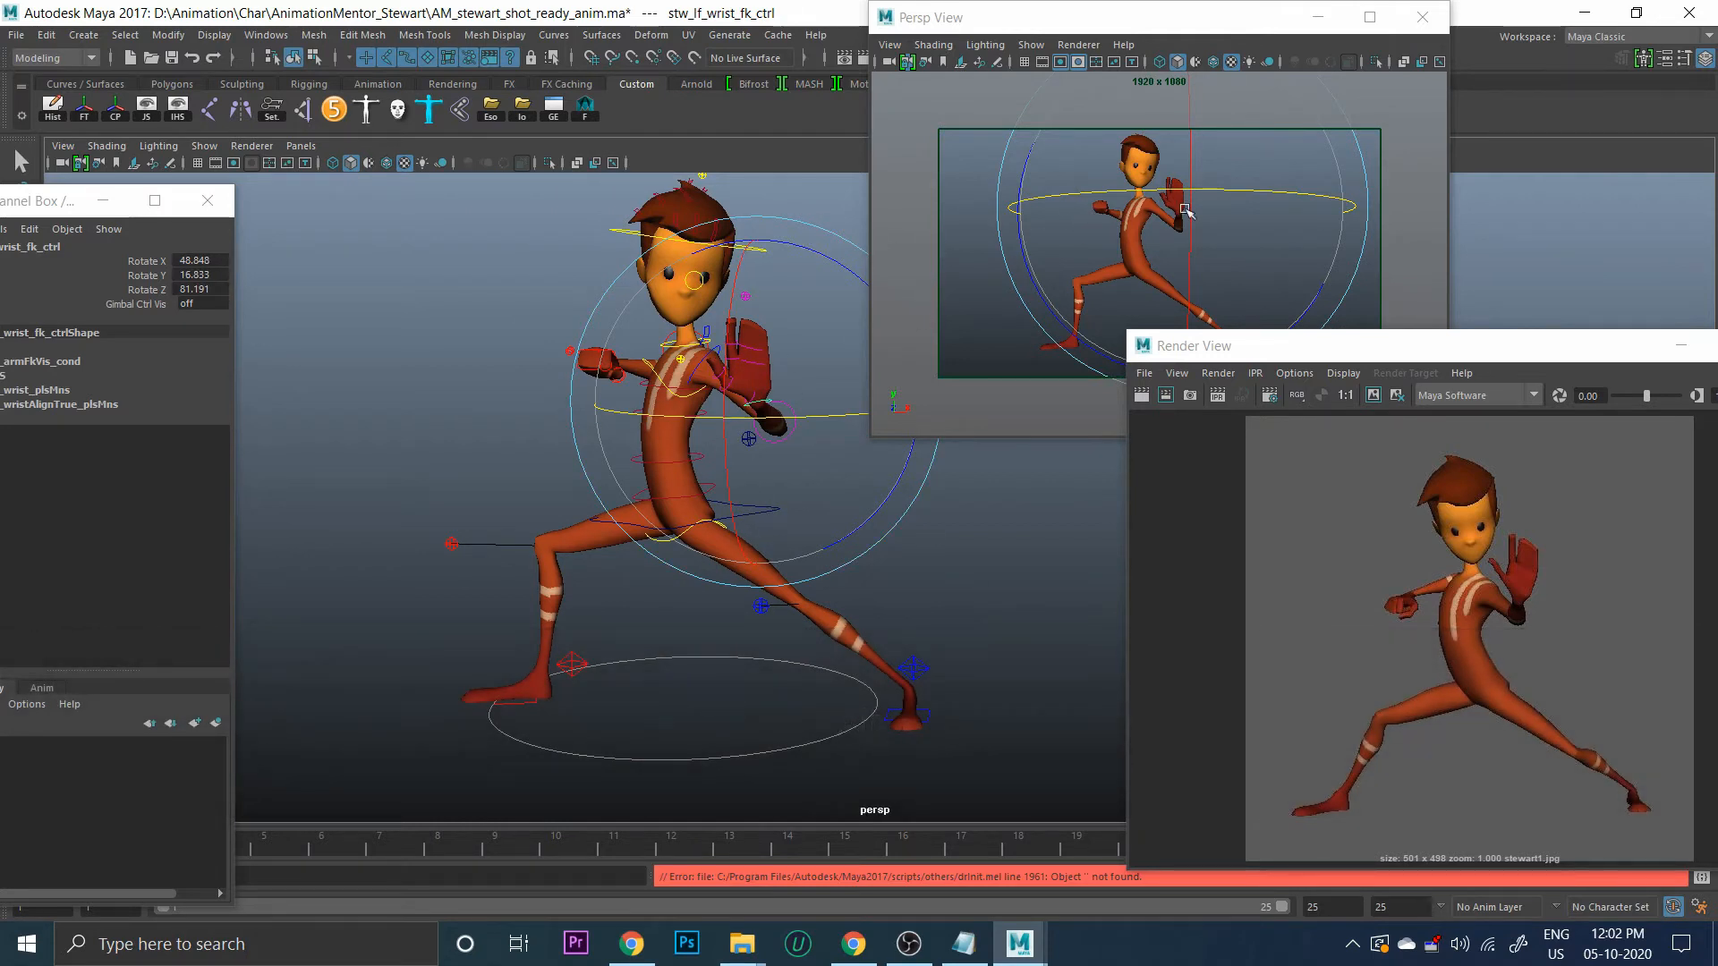
drag(1141, 32, 1103, 32)
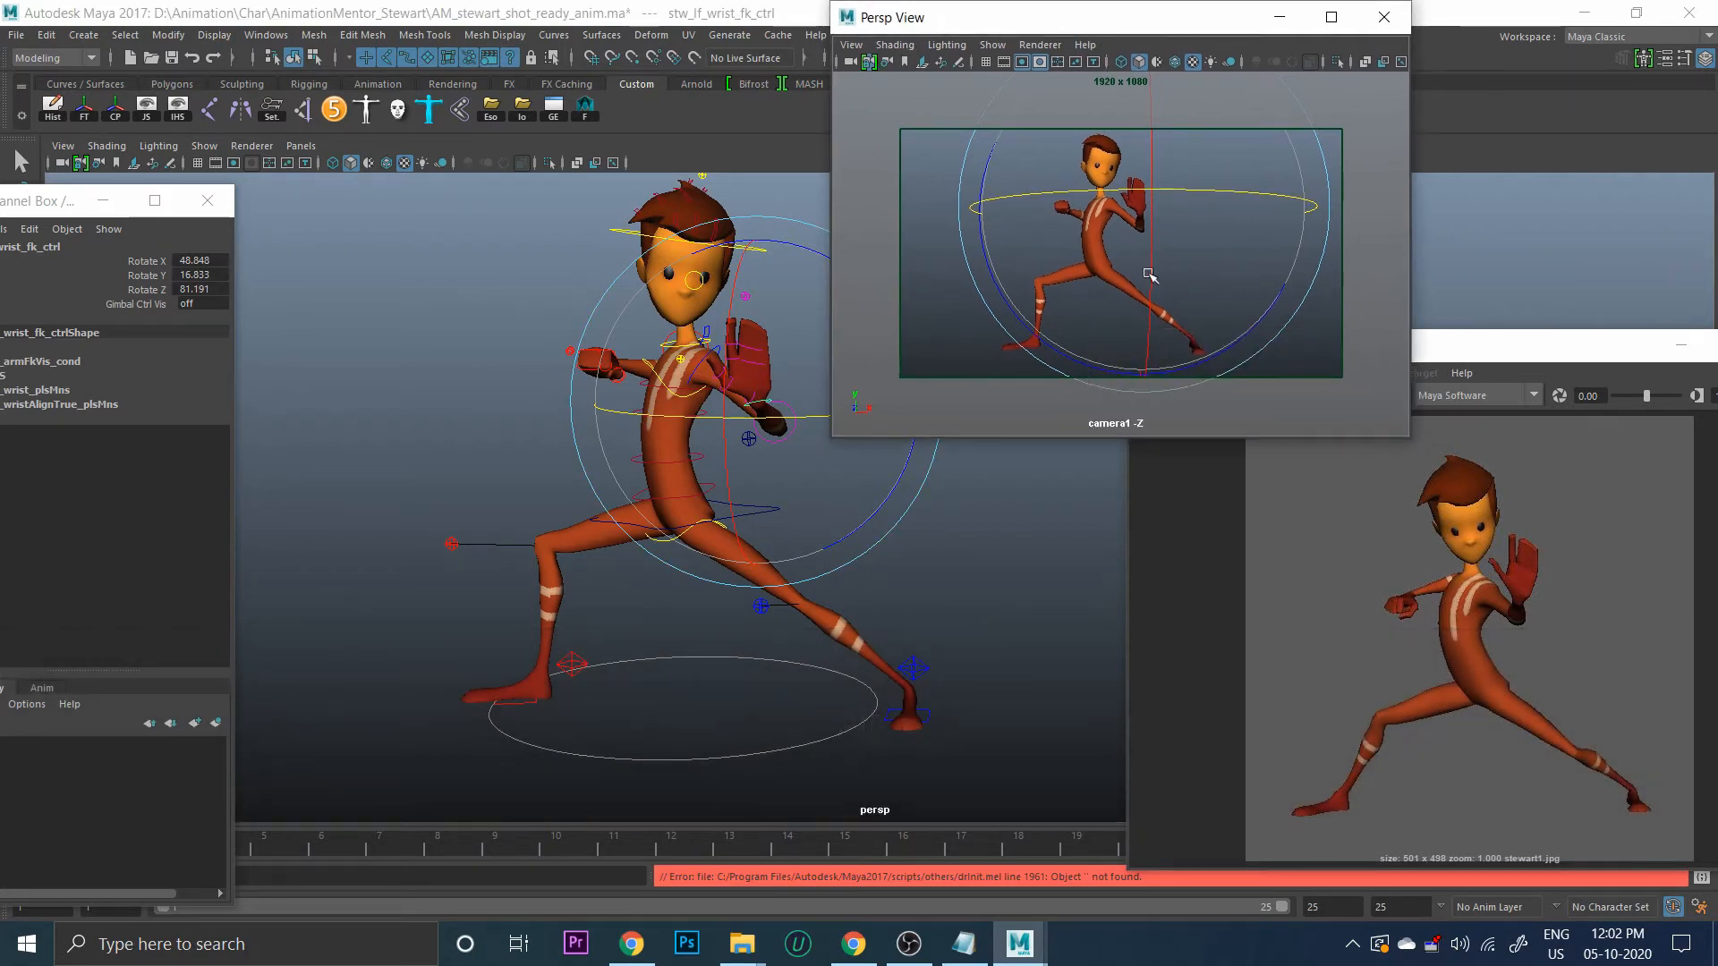
click(1004, 614)
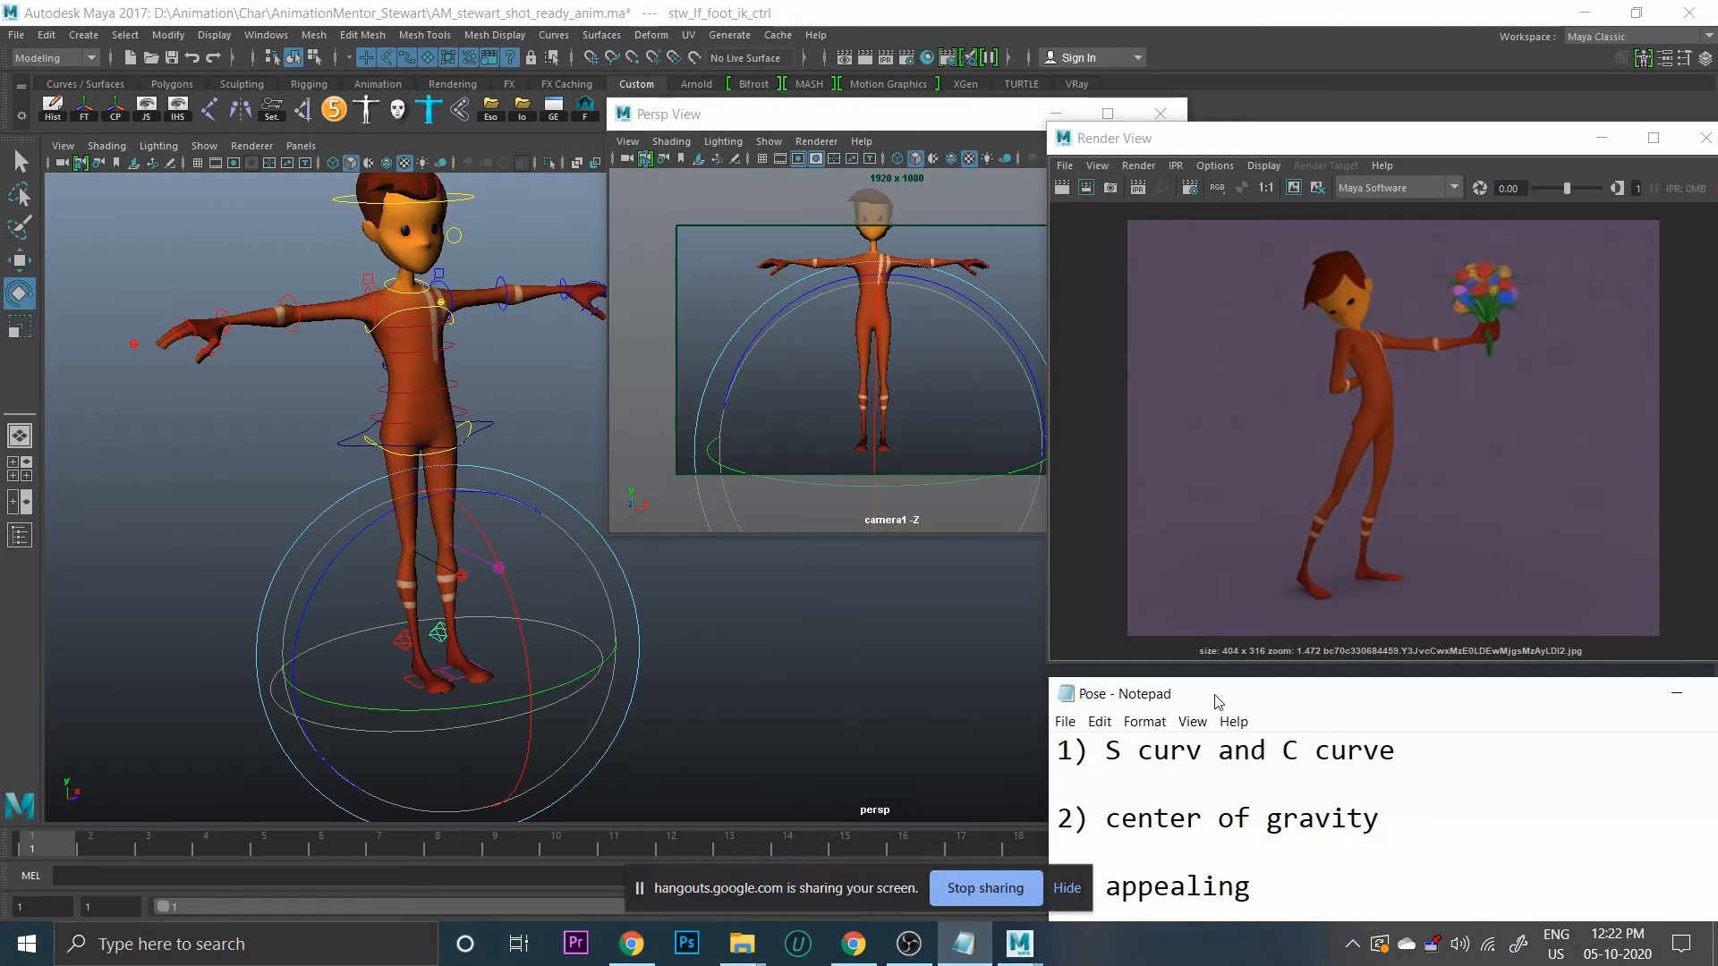
Move the Pose notes in Notepad over the viewport to review all four posing principles
drag(1215, 696, 649, 439)
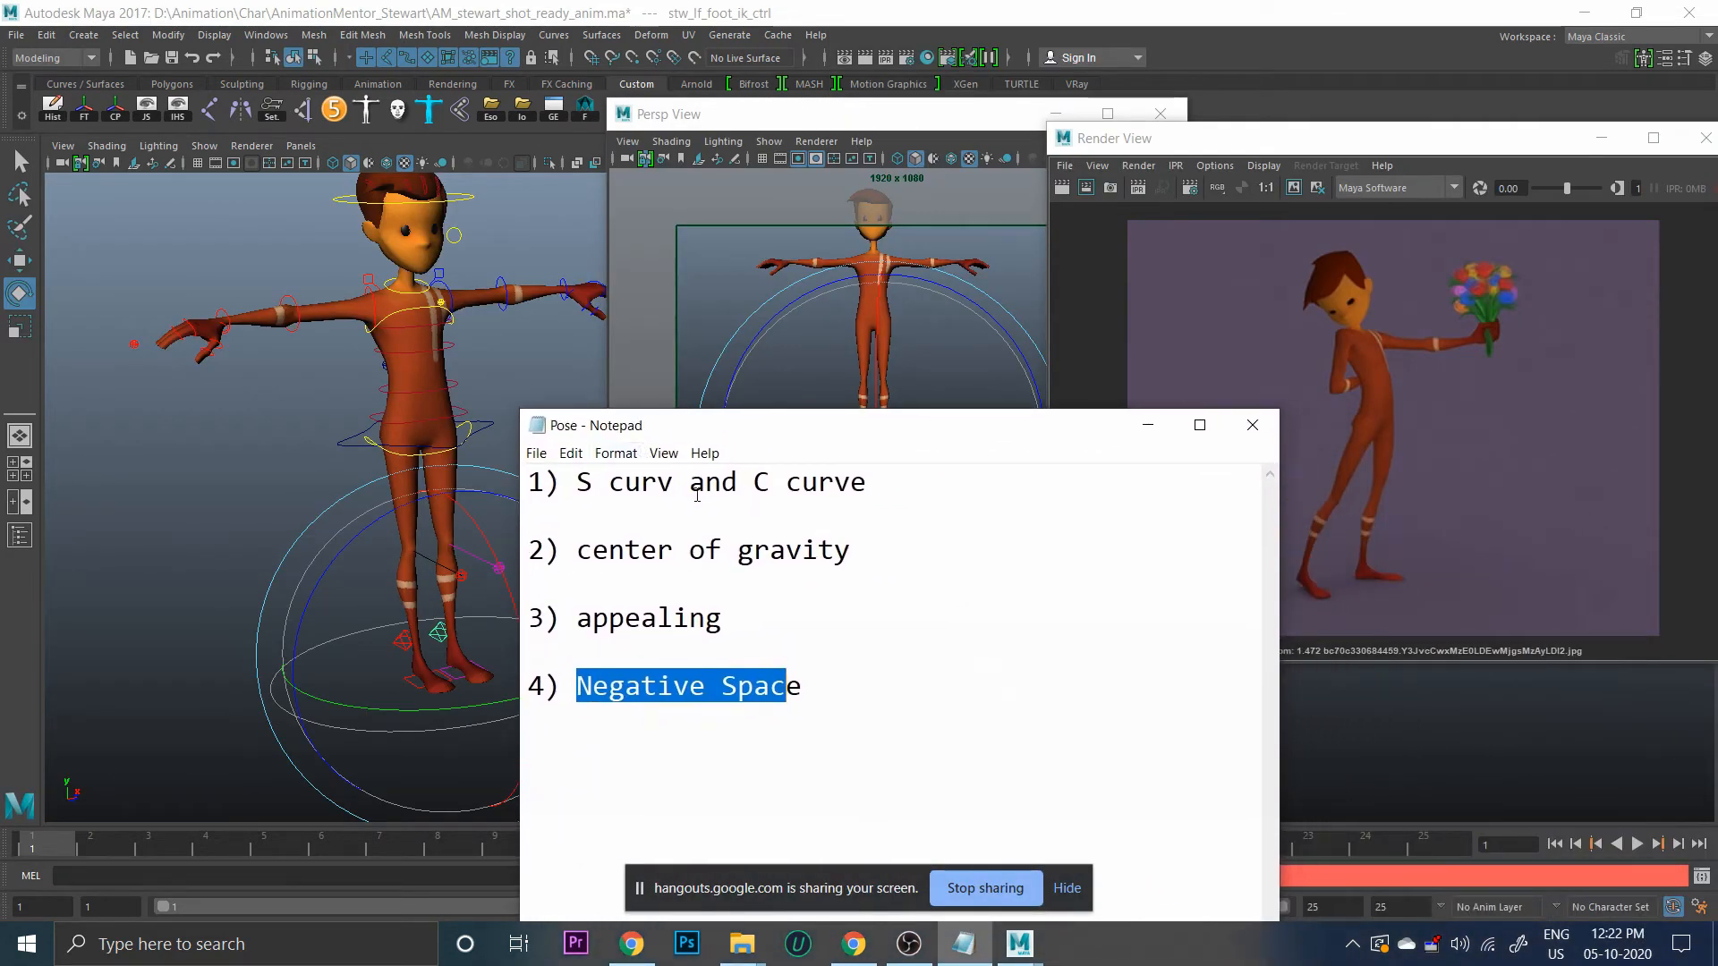
drag(884, 438, 824, 516)
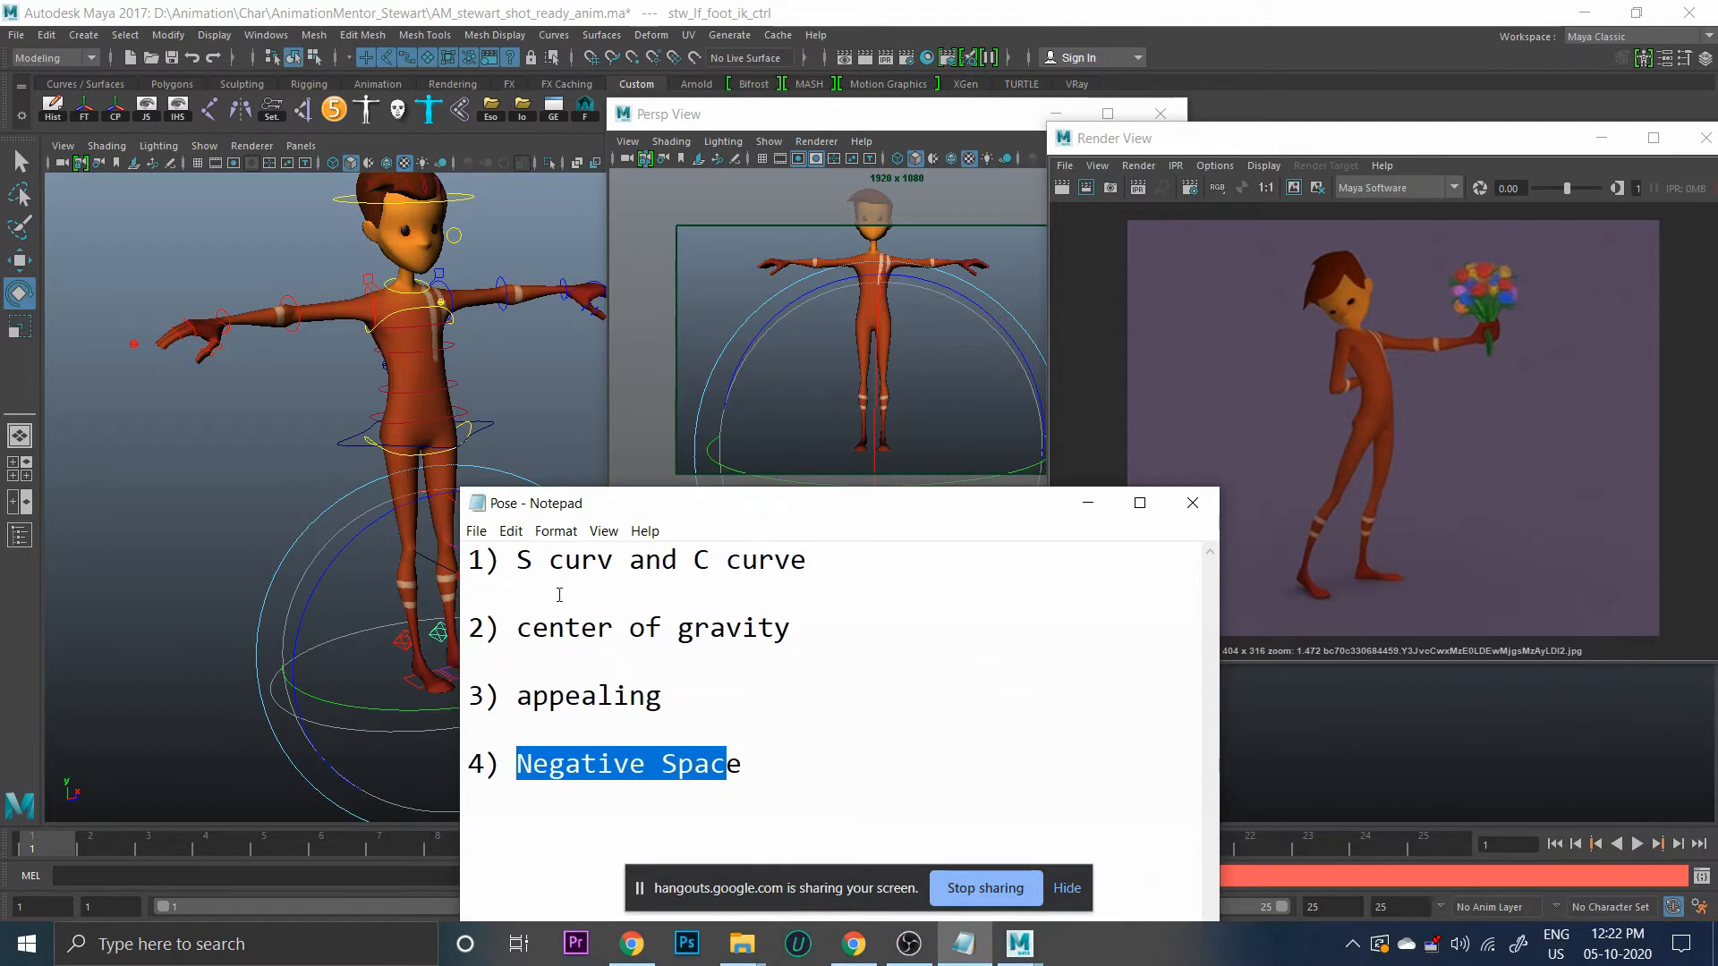
Highlight each posing principle in the Pose notes in turn: S and C curve, center of gravity, appealing, and Negative Space
drag(522, 565, 733, 566)
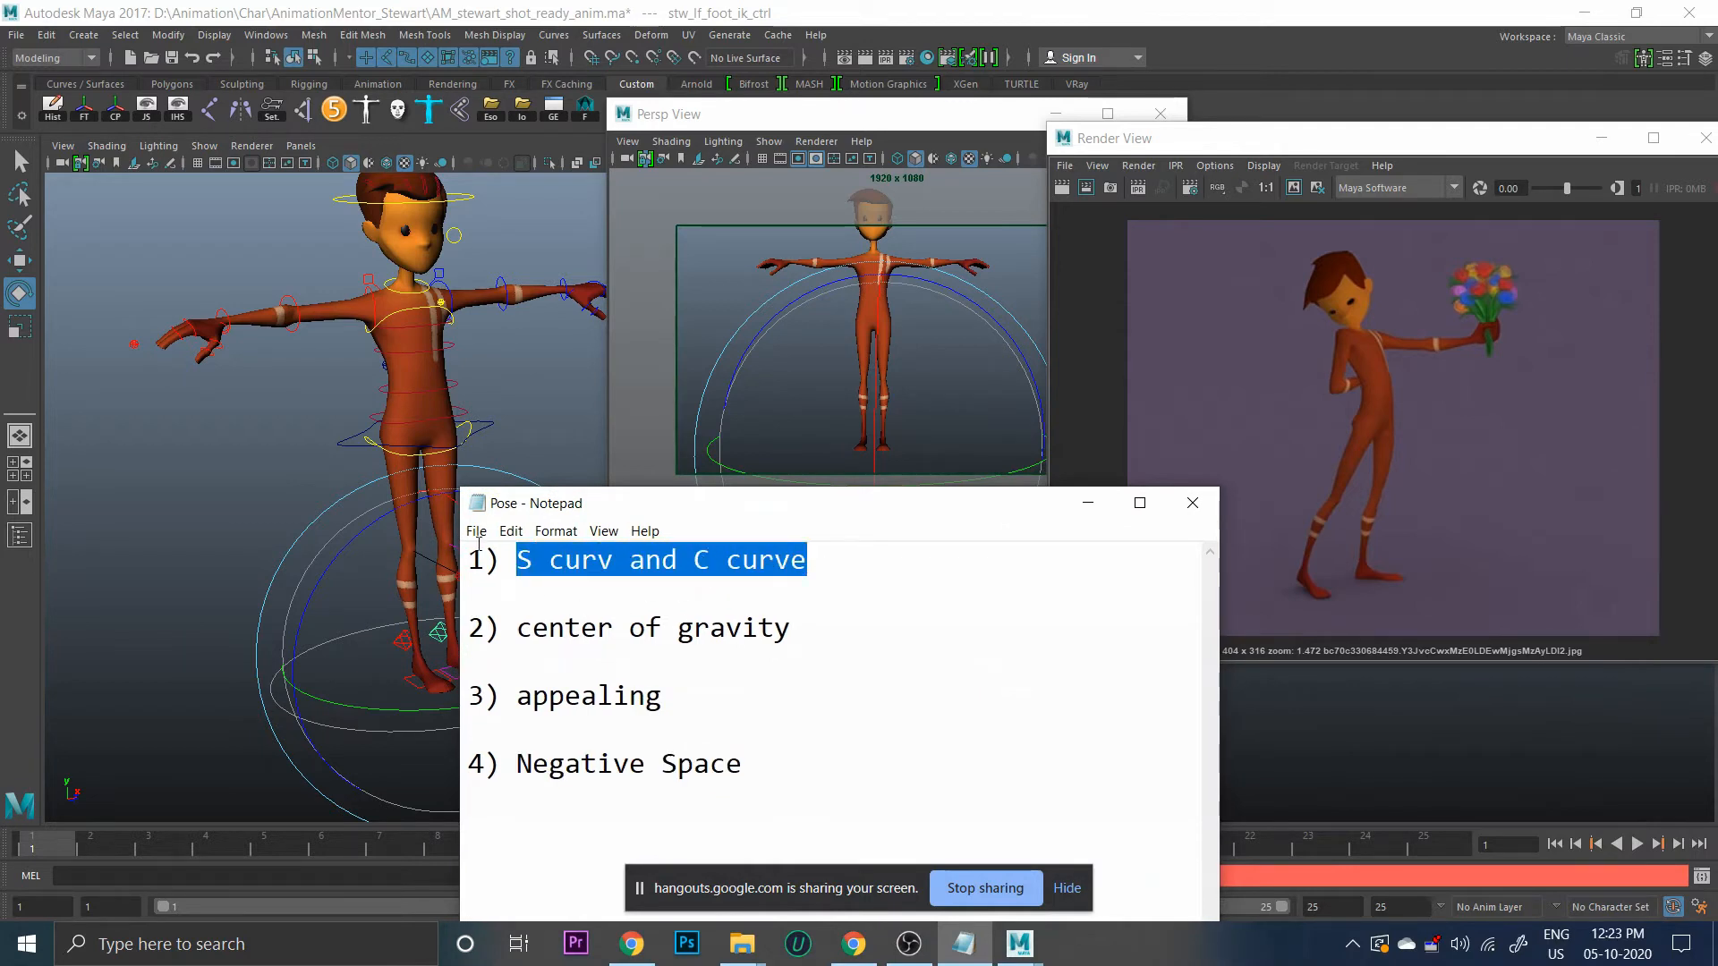
click(823, 614)
drag(791, 630, 506, 613)
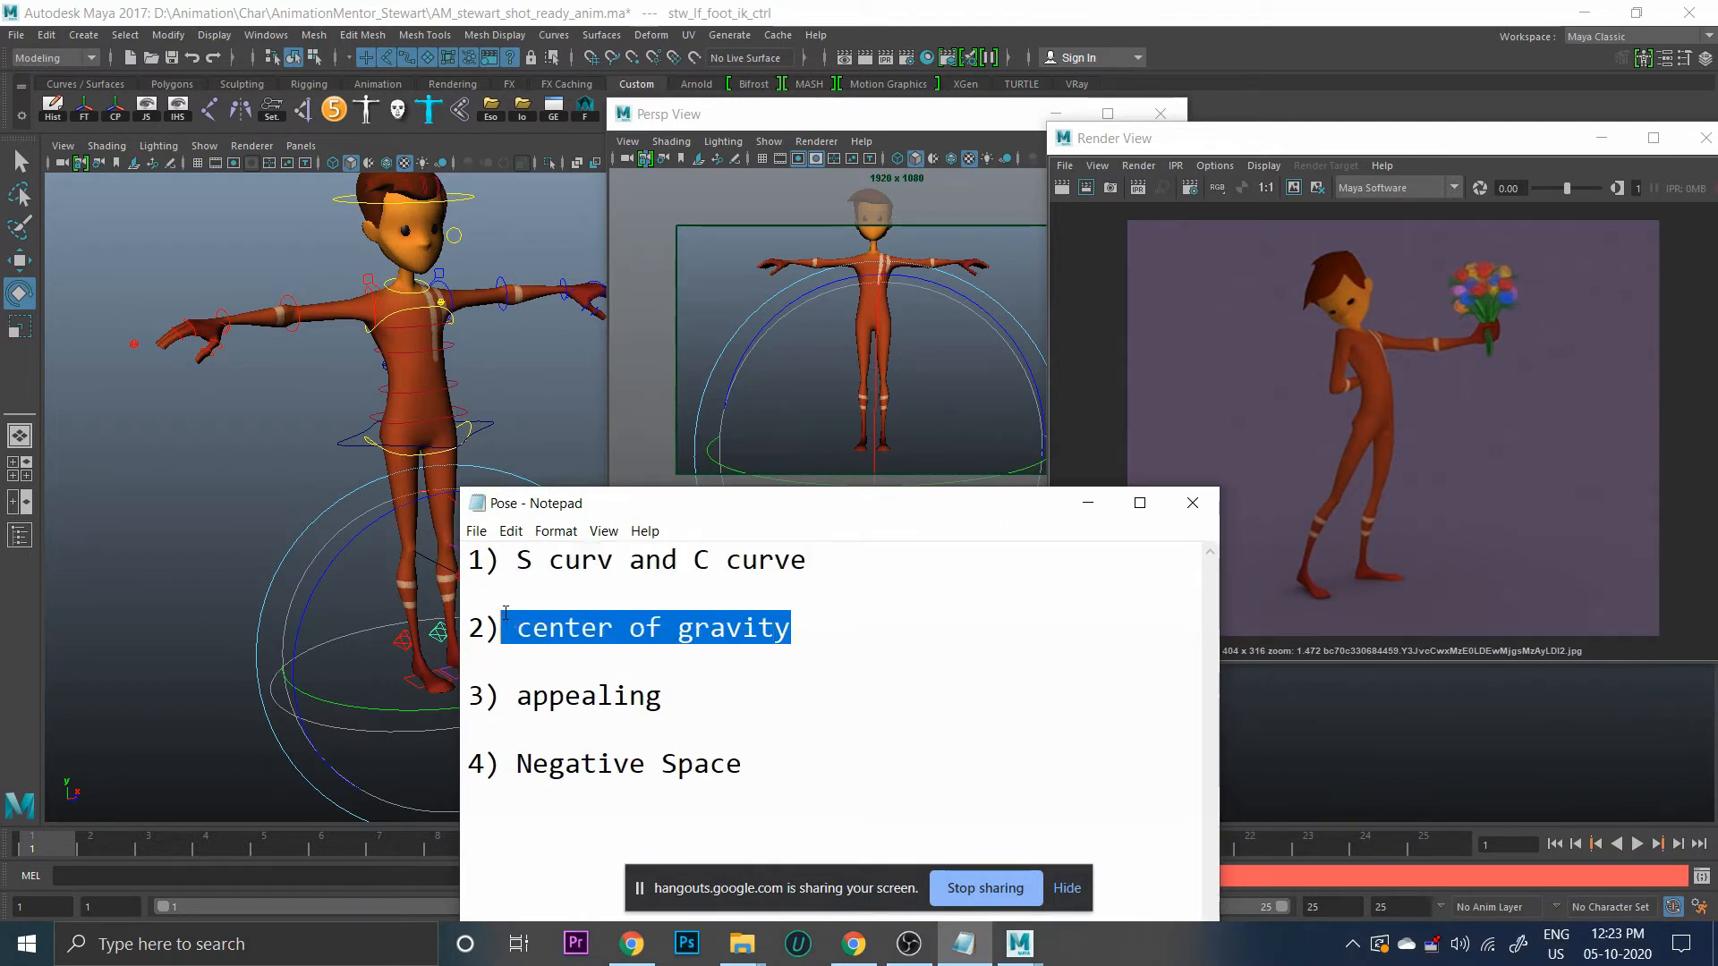
drag(502, 699, 697, 713)
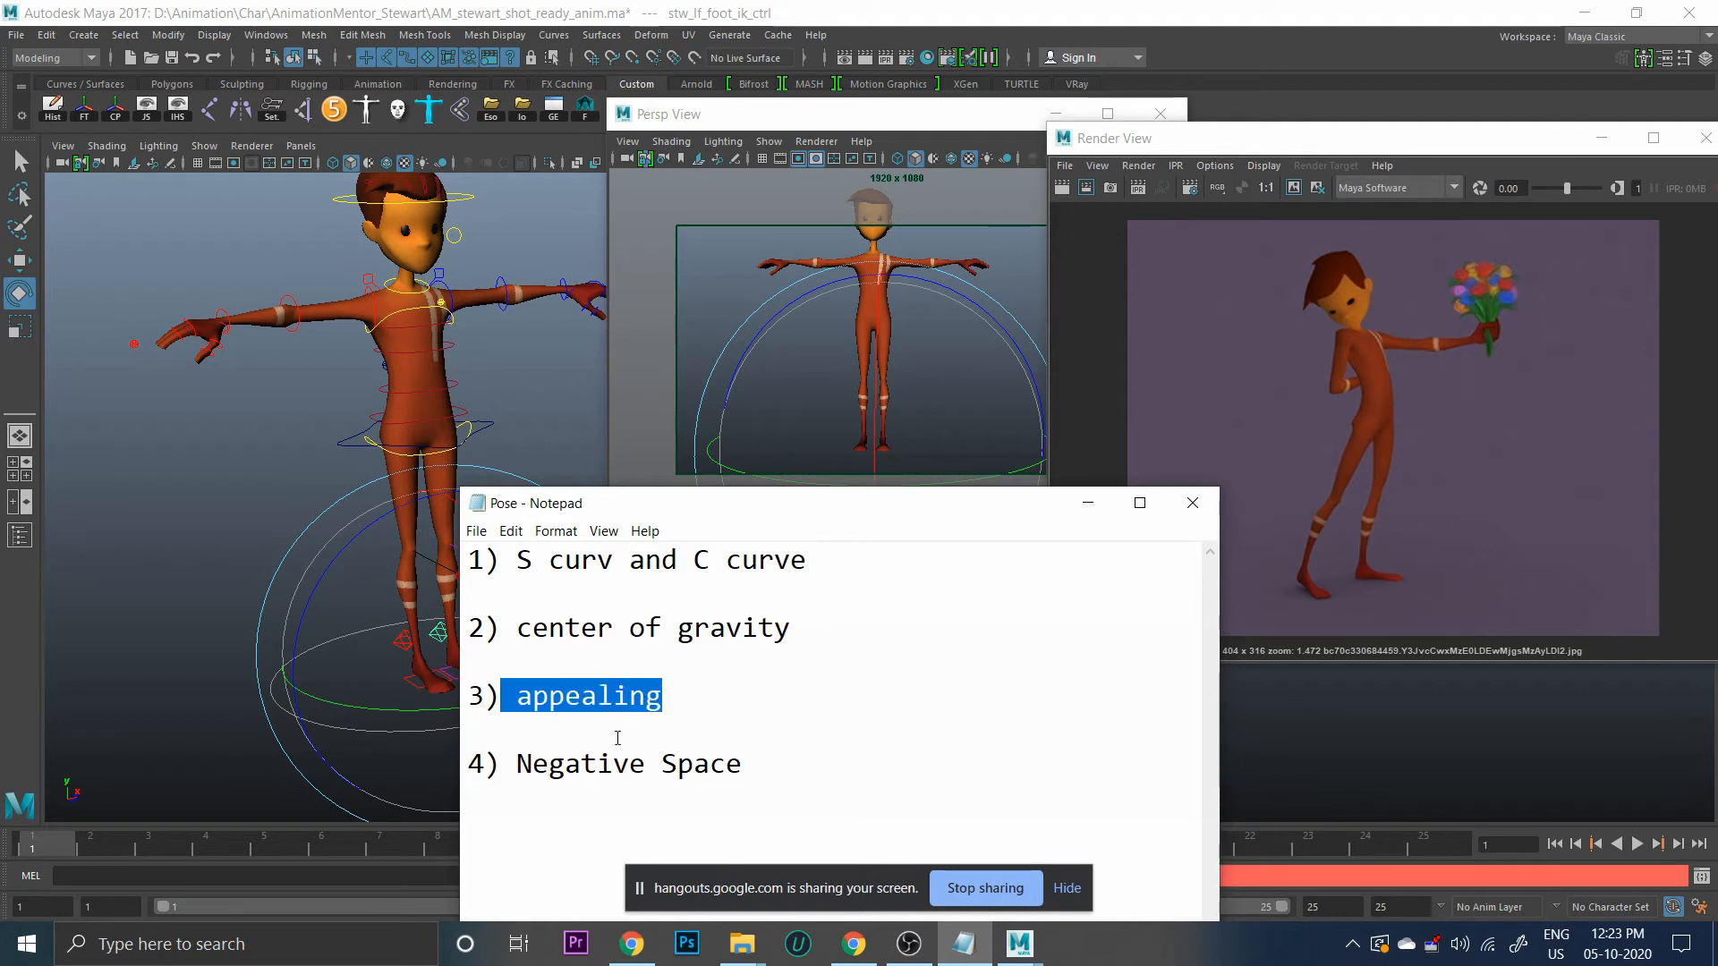
drag(512, 771, 727, 765)
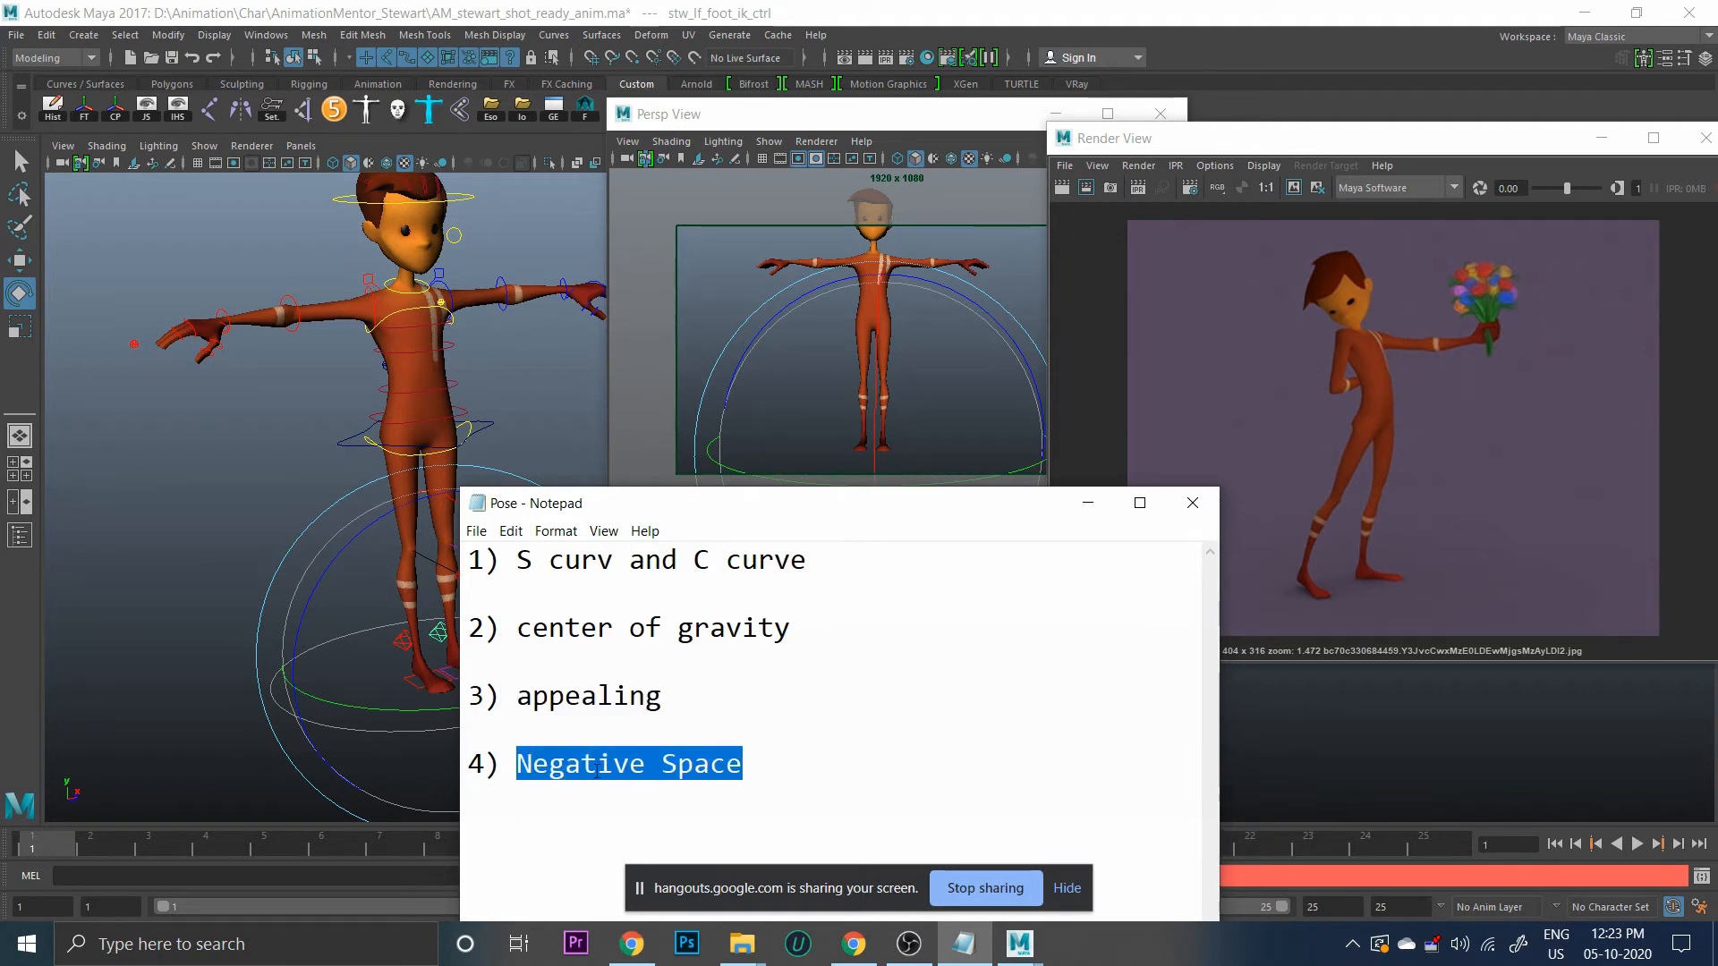
Hide the screen-sharing bar, minimize the Pose notes, and space out the camera1 preview and reference image windows
click(1073, 892)
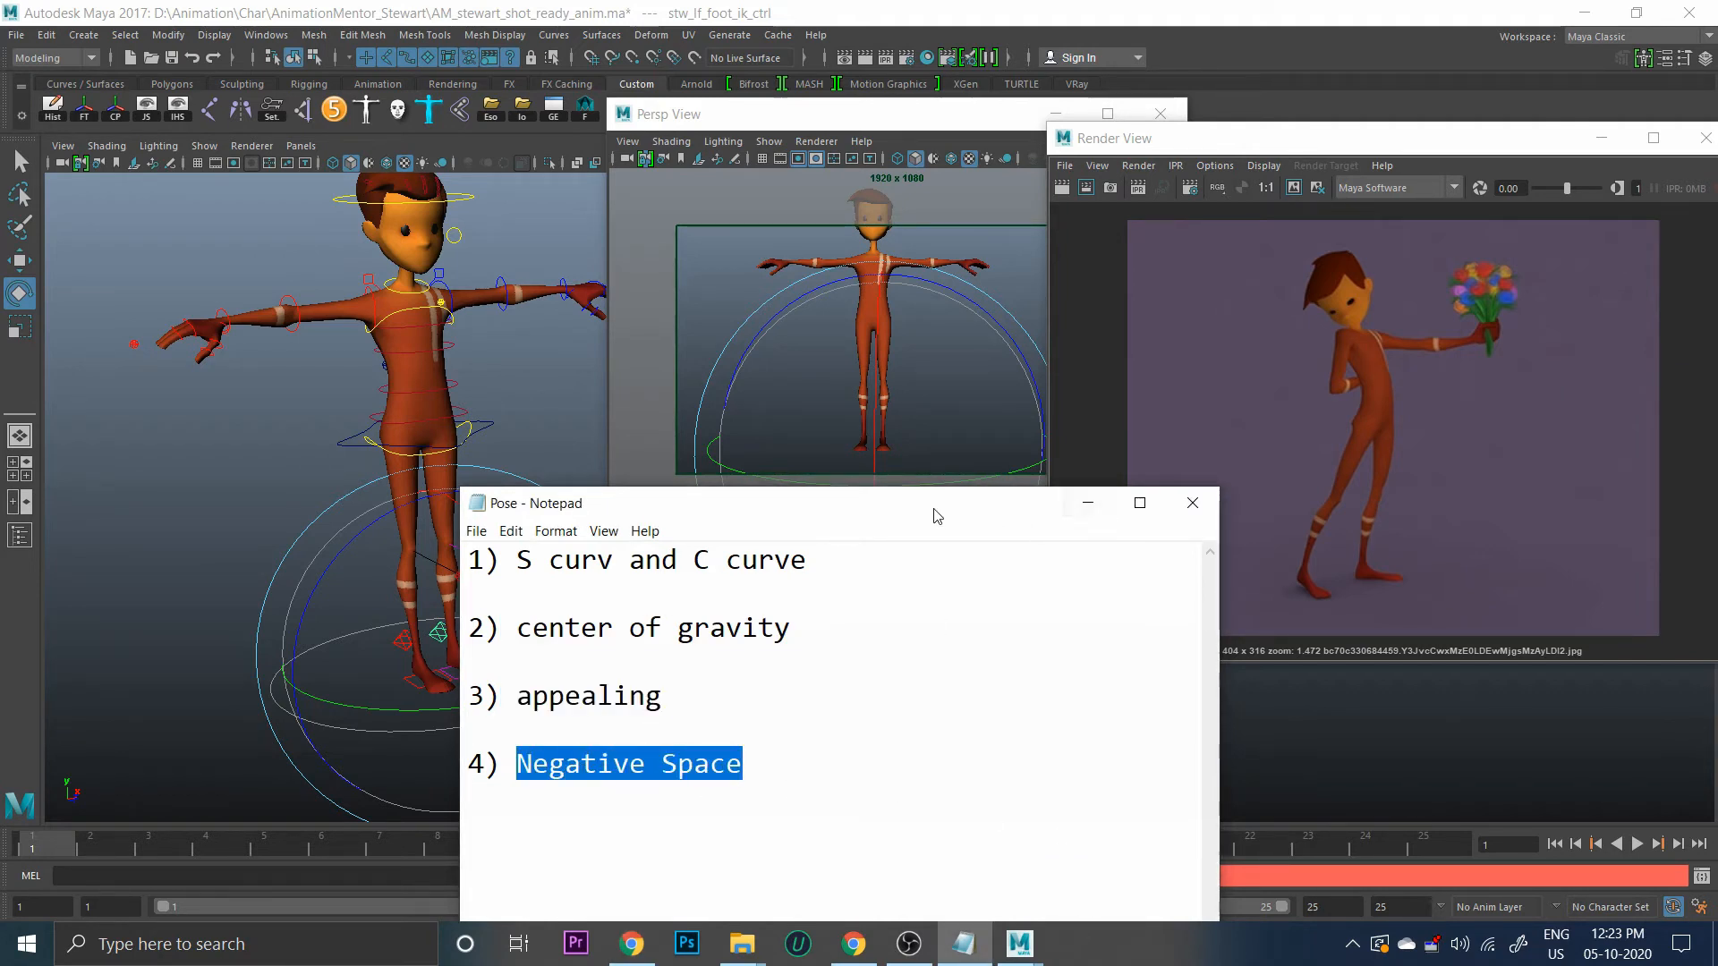
drag(935, 516, 1127, 529)
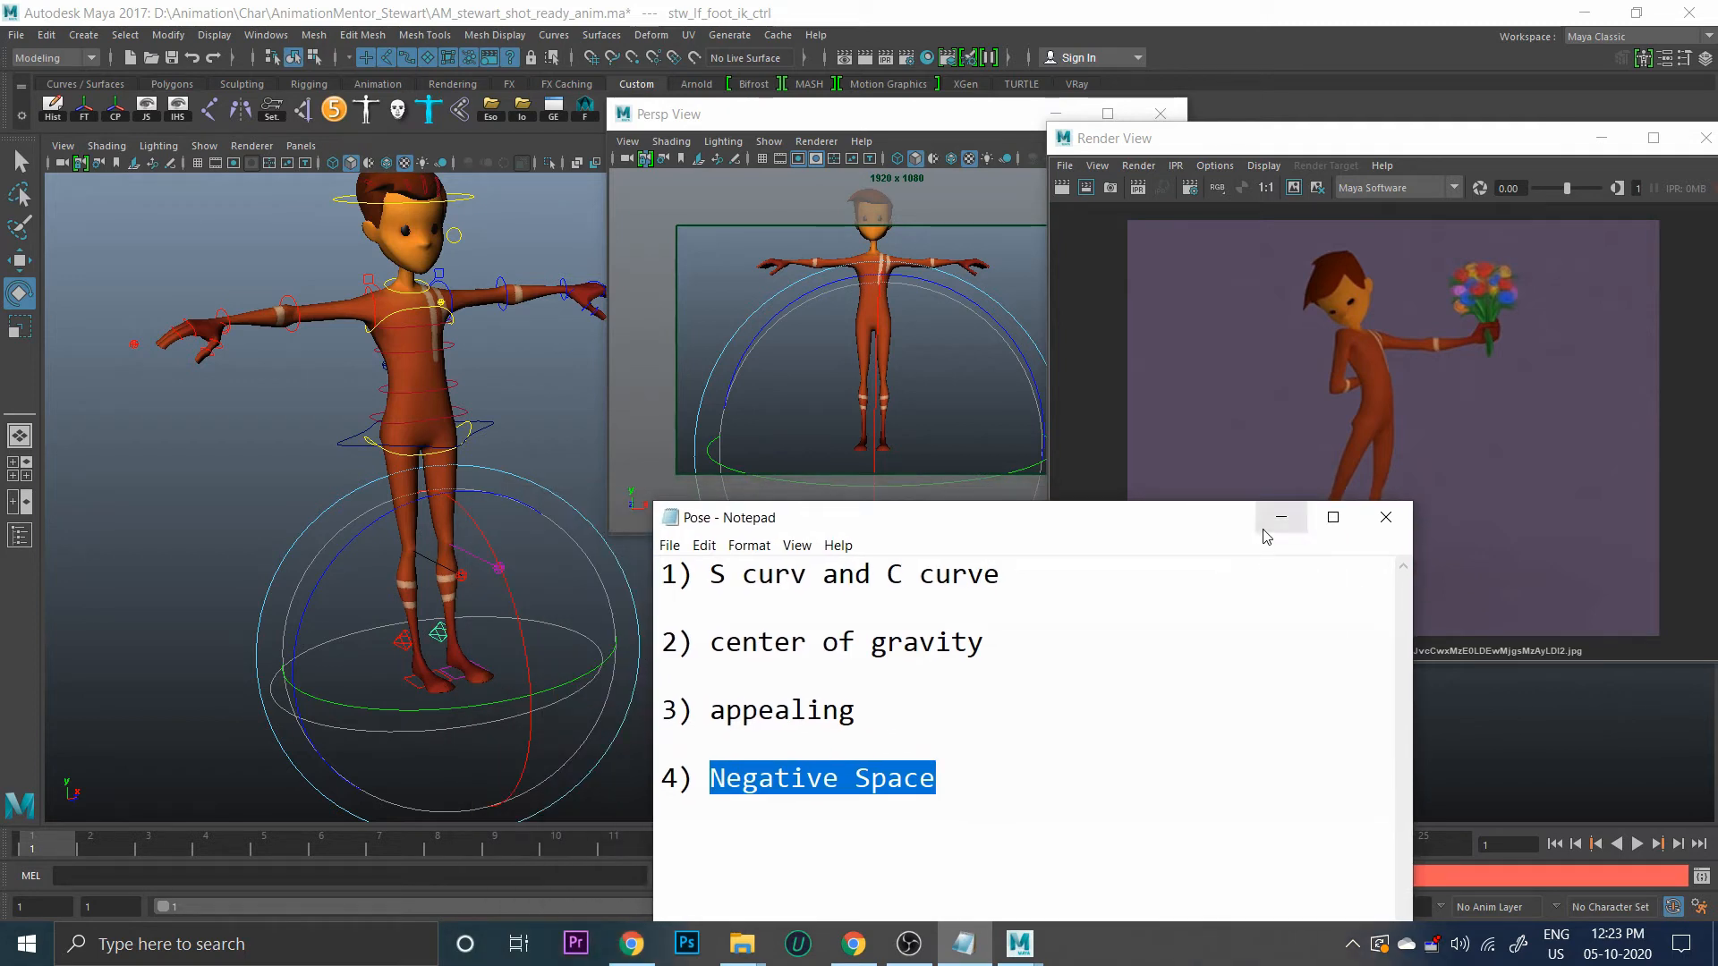
click(1272, 522)
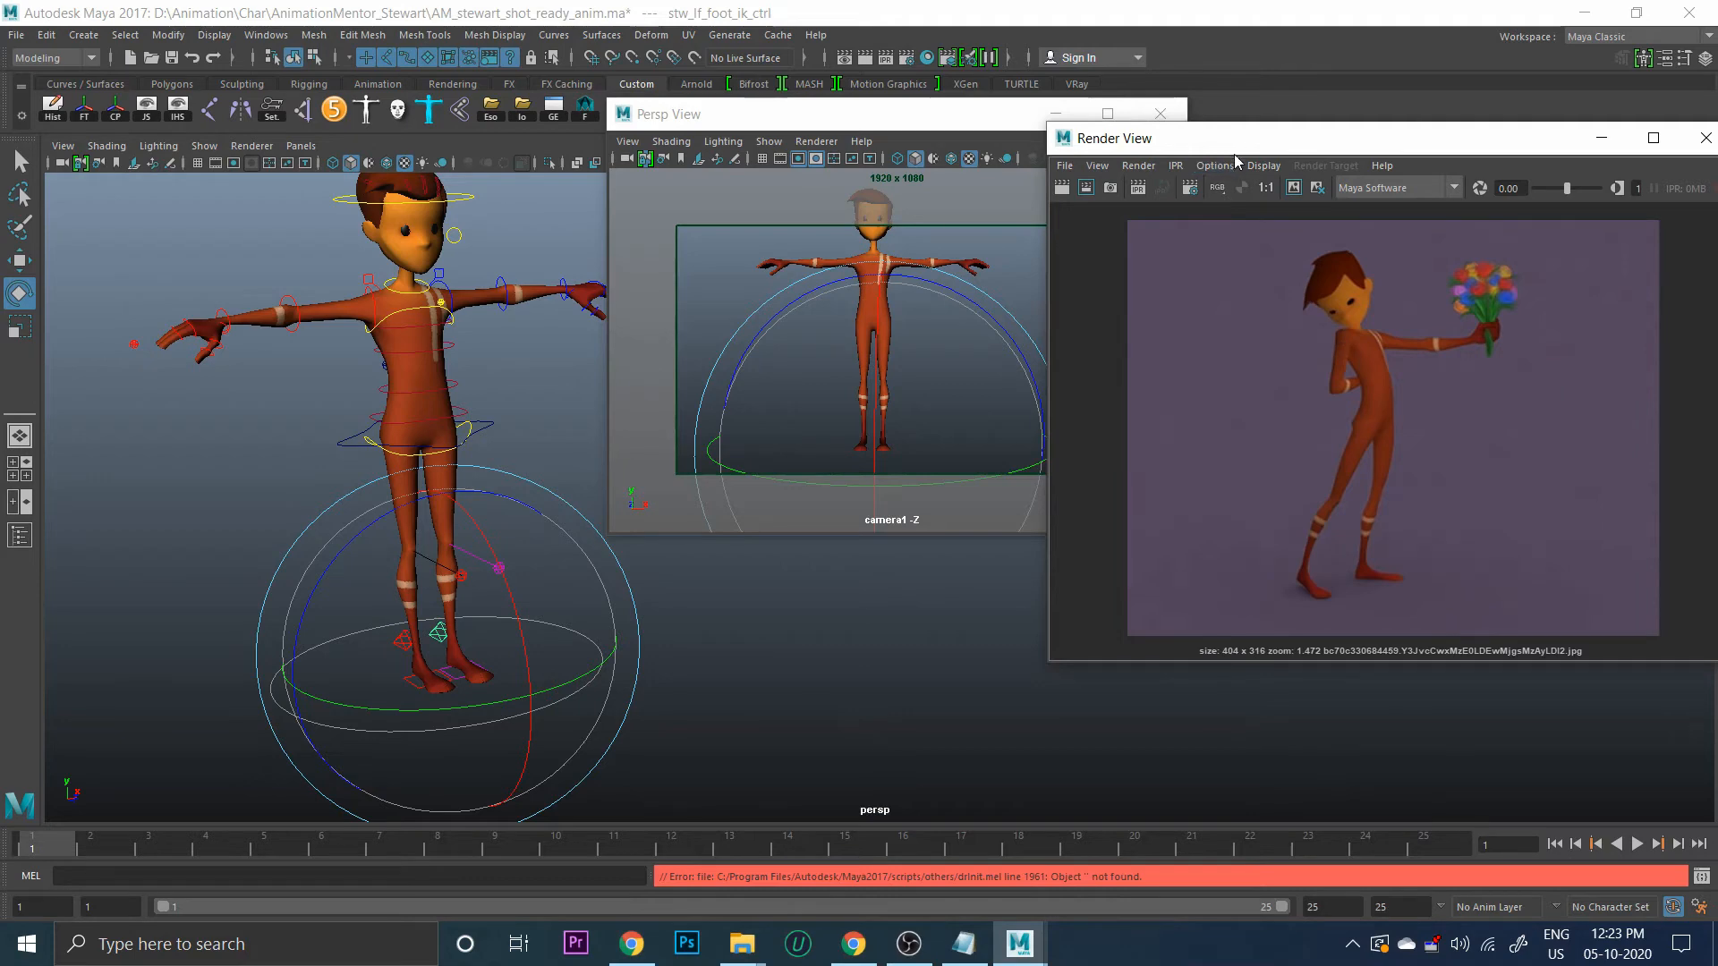
drag(1110, 139, 1214, 113)
drag(930, 122, 954, 110)
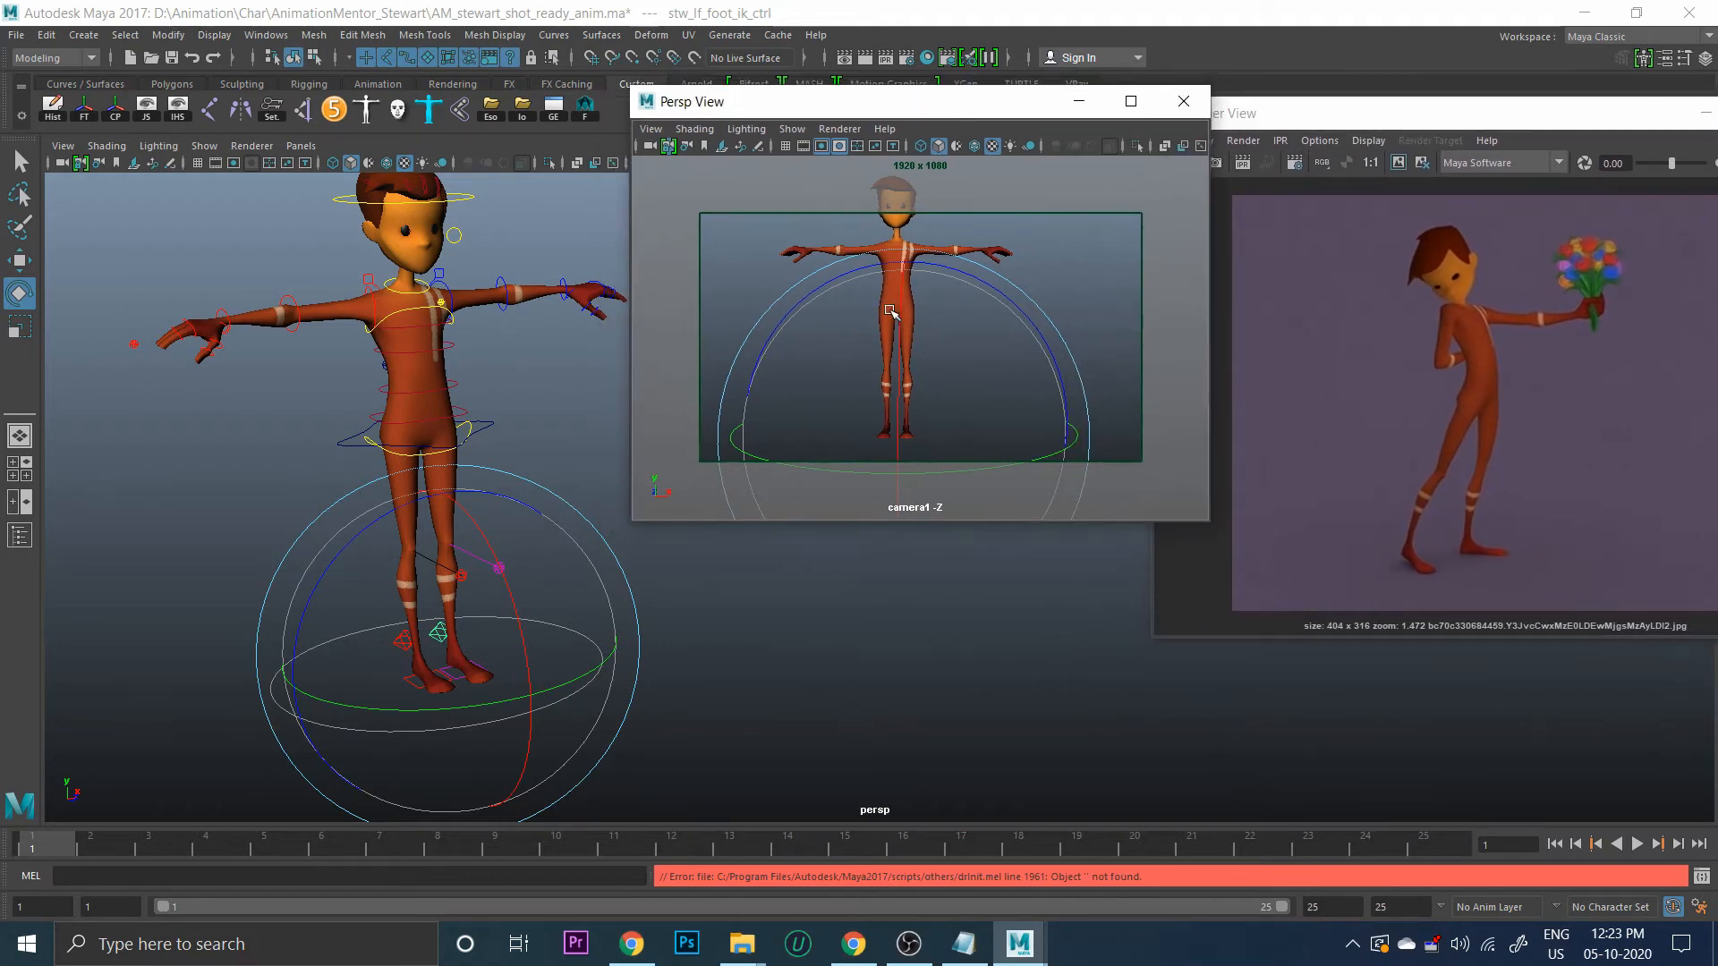
Rotate the left foot IK control outward so its toes point toward the character's left side
alt+drag(436, 626, 658, 672)
click(659, 673)
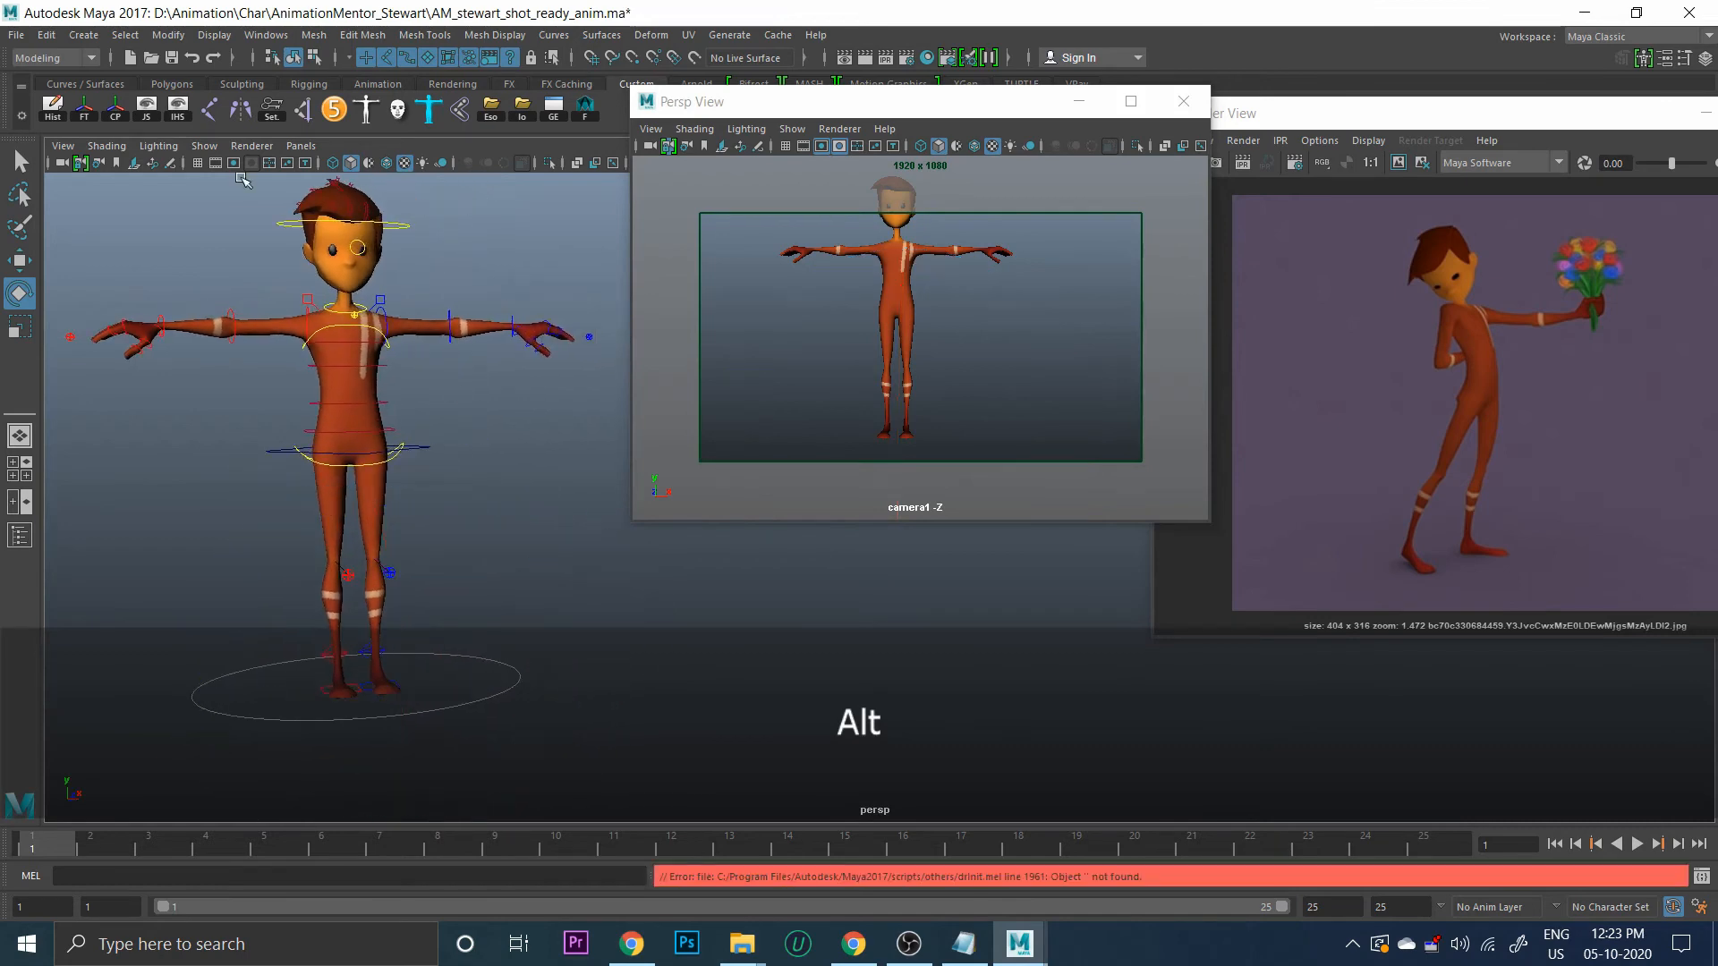
click(204, 145)
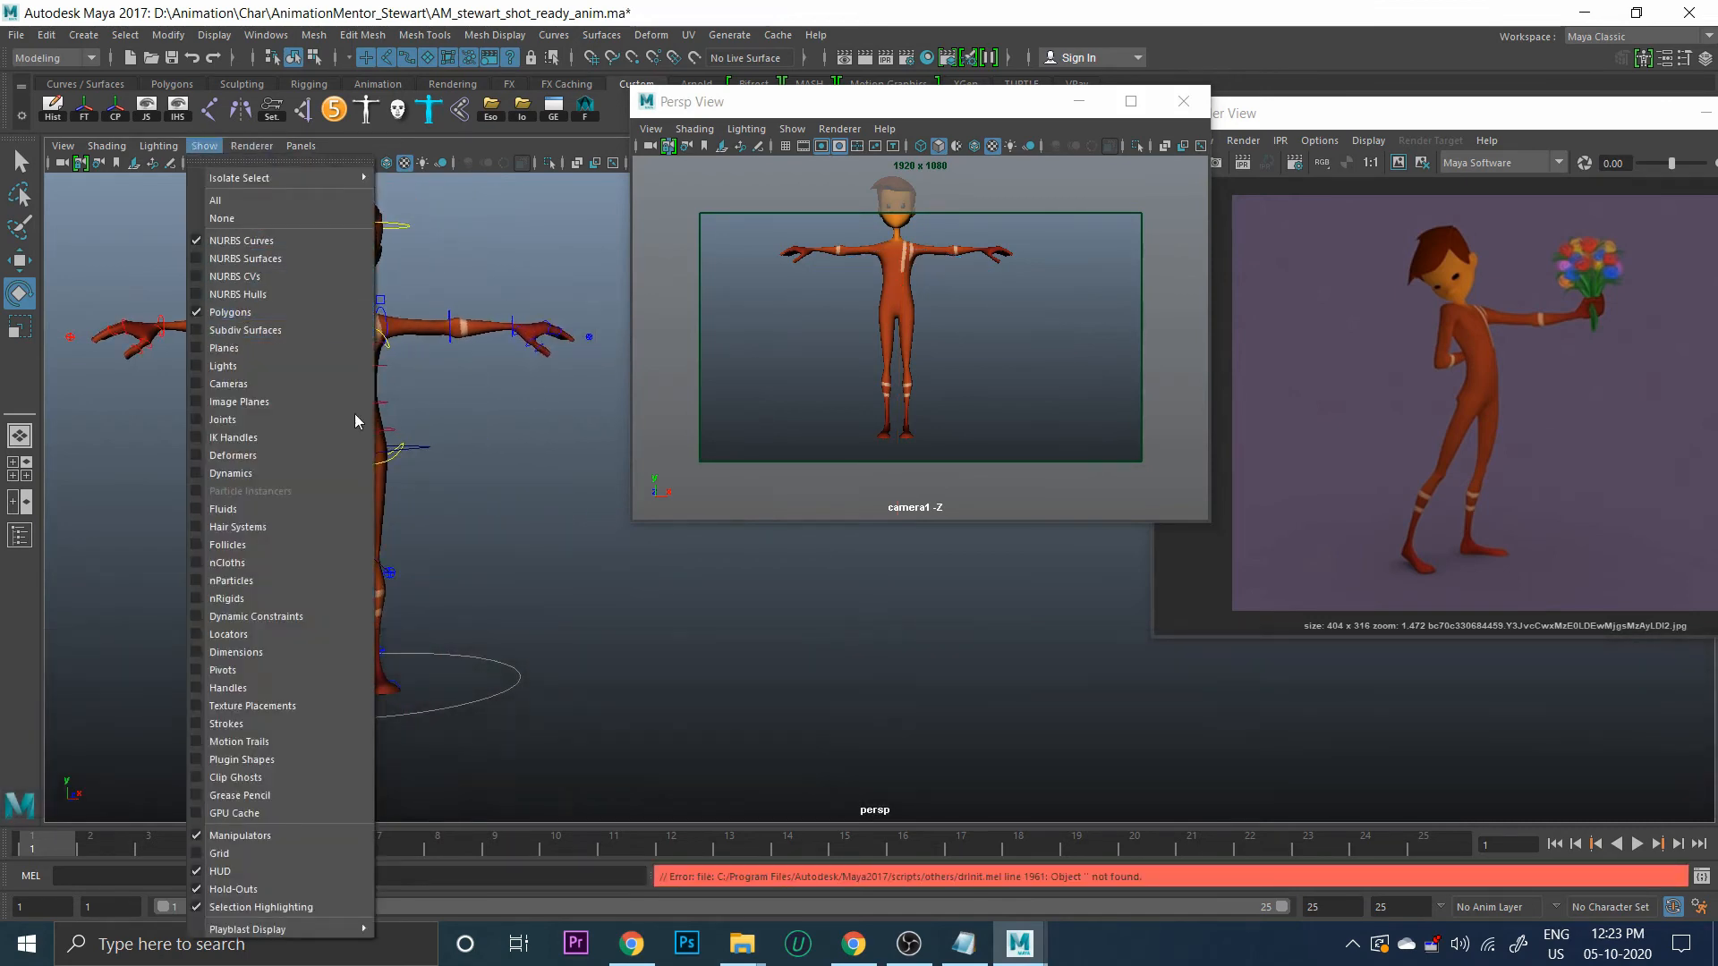
click(422, 698)
alt+drag(421, 697, 339, 685)
click(358, 685)
drag(351, 747, 537, 706)
click(402, 657)
Move the right foot IK control sideways to a Translate X of about -14.5, widening the stance
click(324, 615)
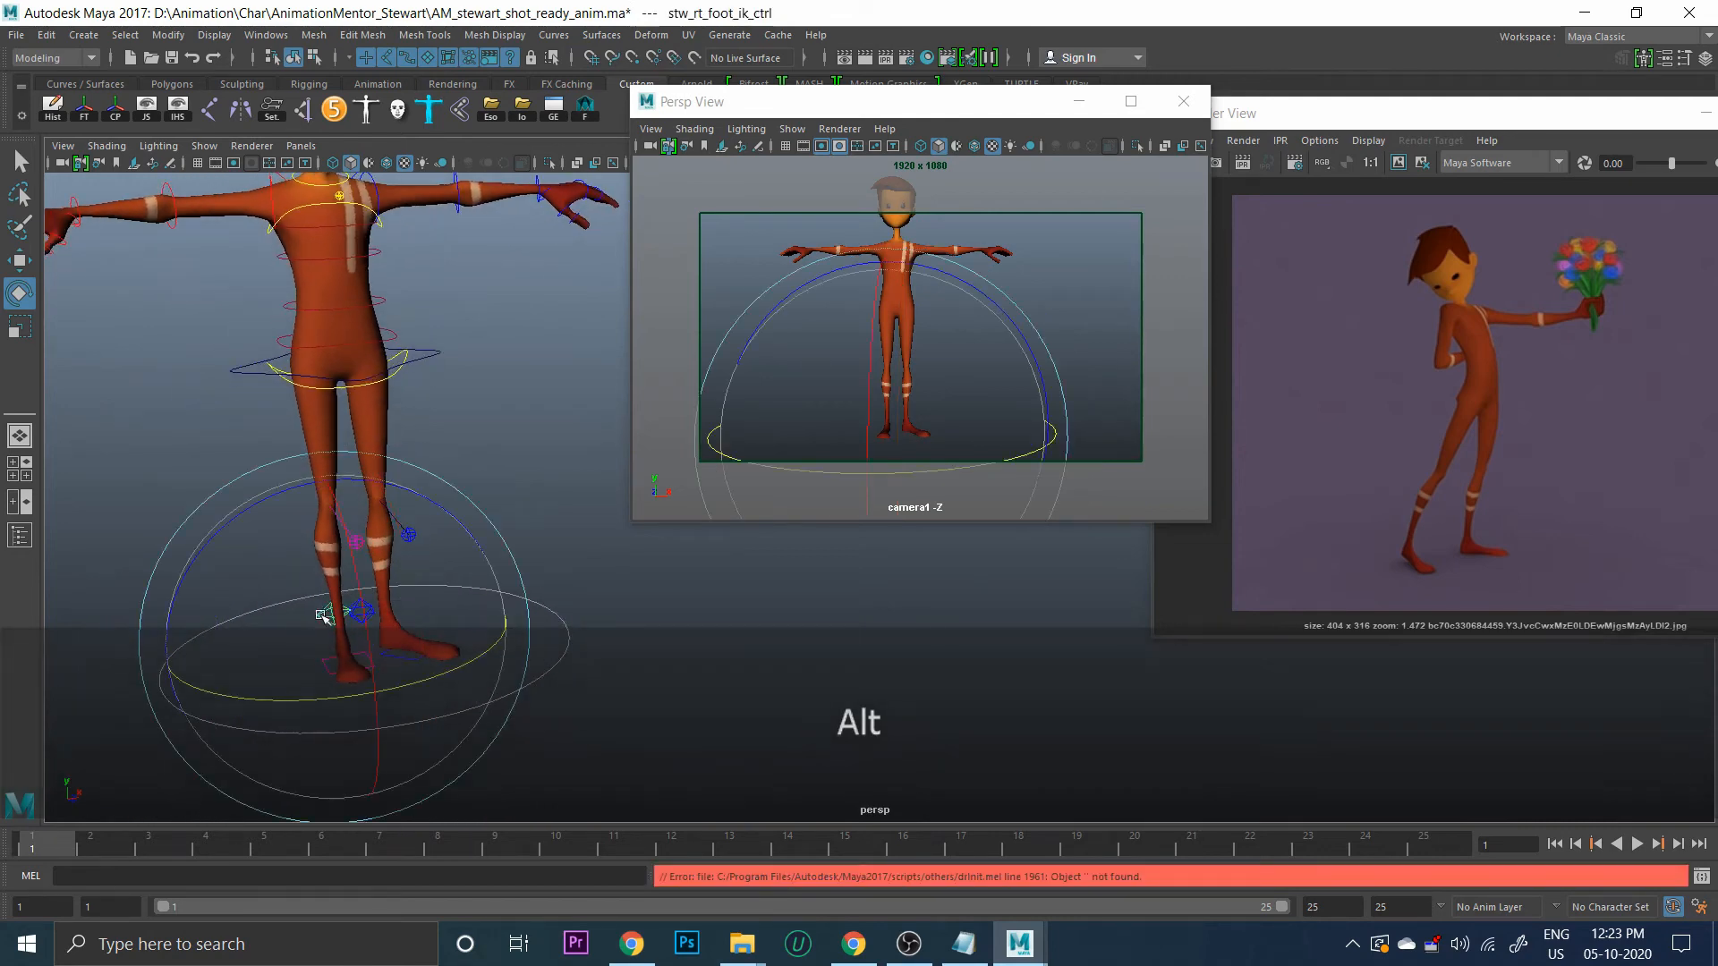
key(w)
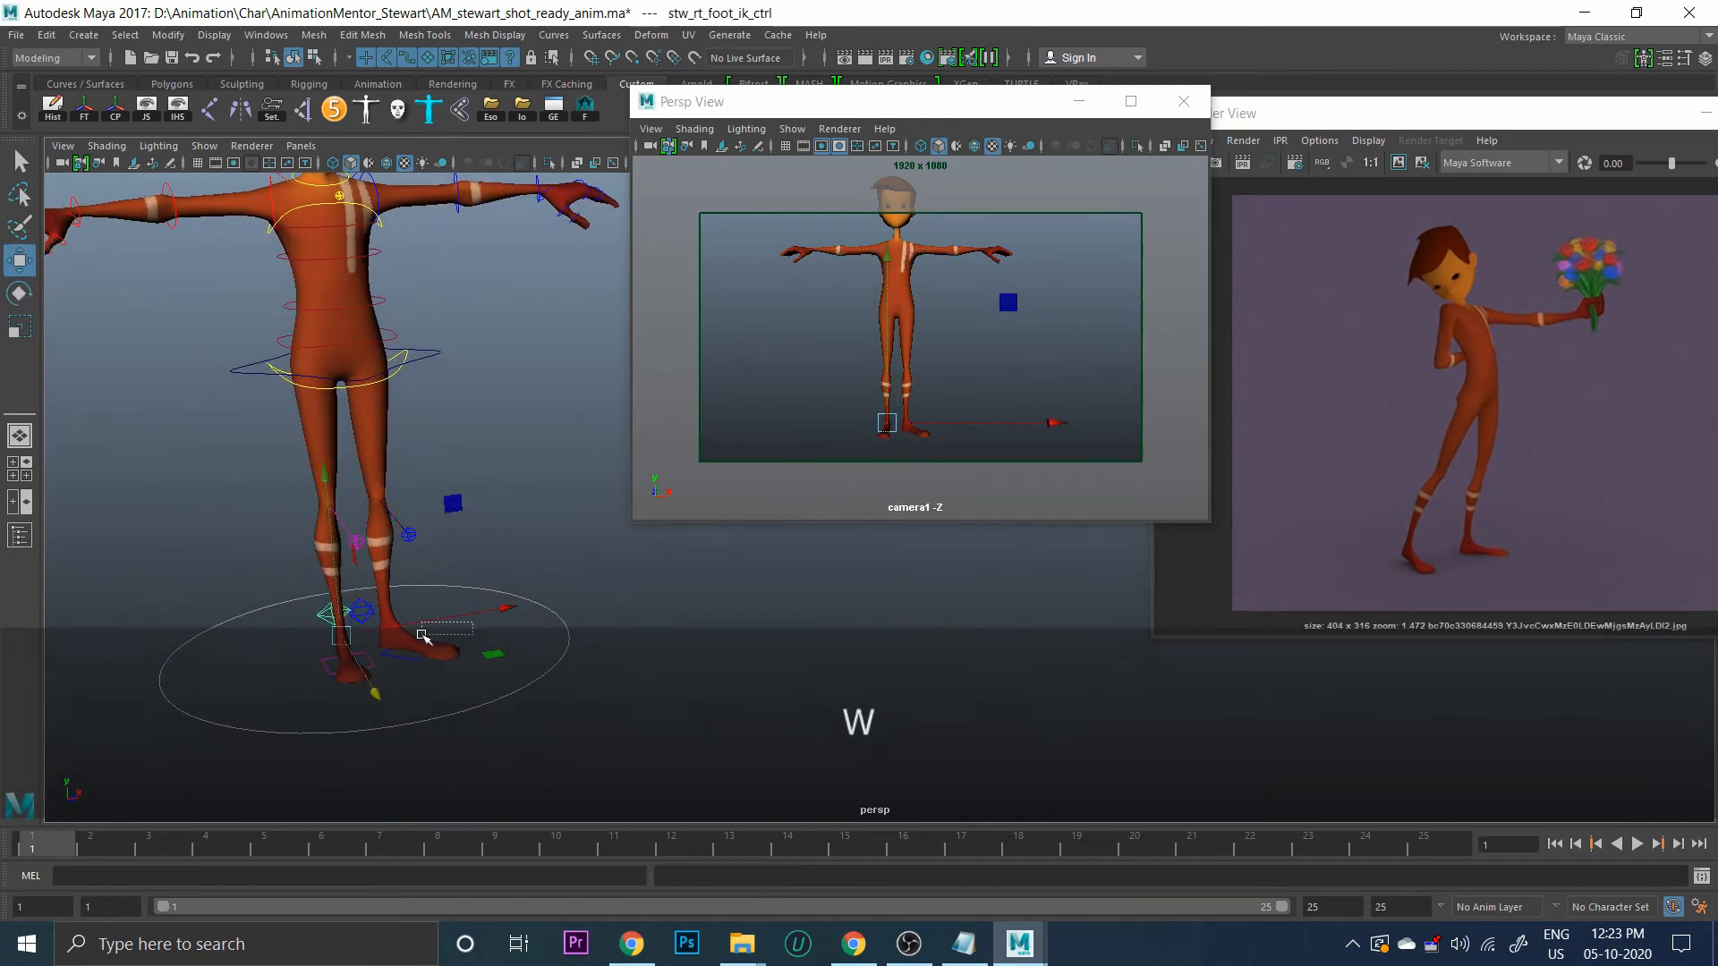
drag(422, 636, 372, 631)
click(321, 615)
Show the Channel Box for the right foot IK control, close the Attribute Editor, and place the Channel Box clear of the legs
key(ctrl+a)
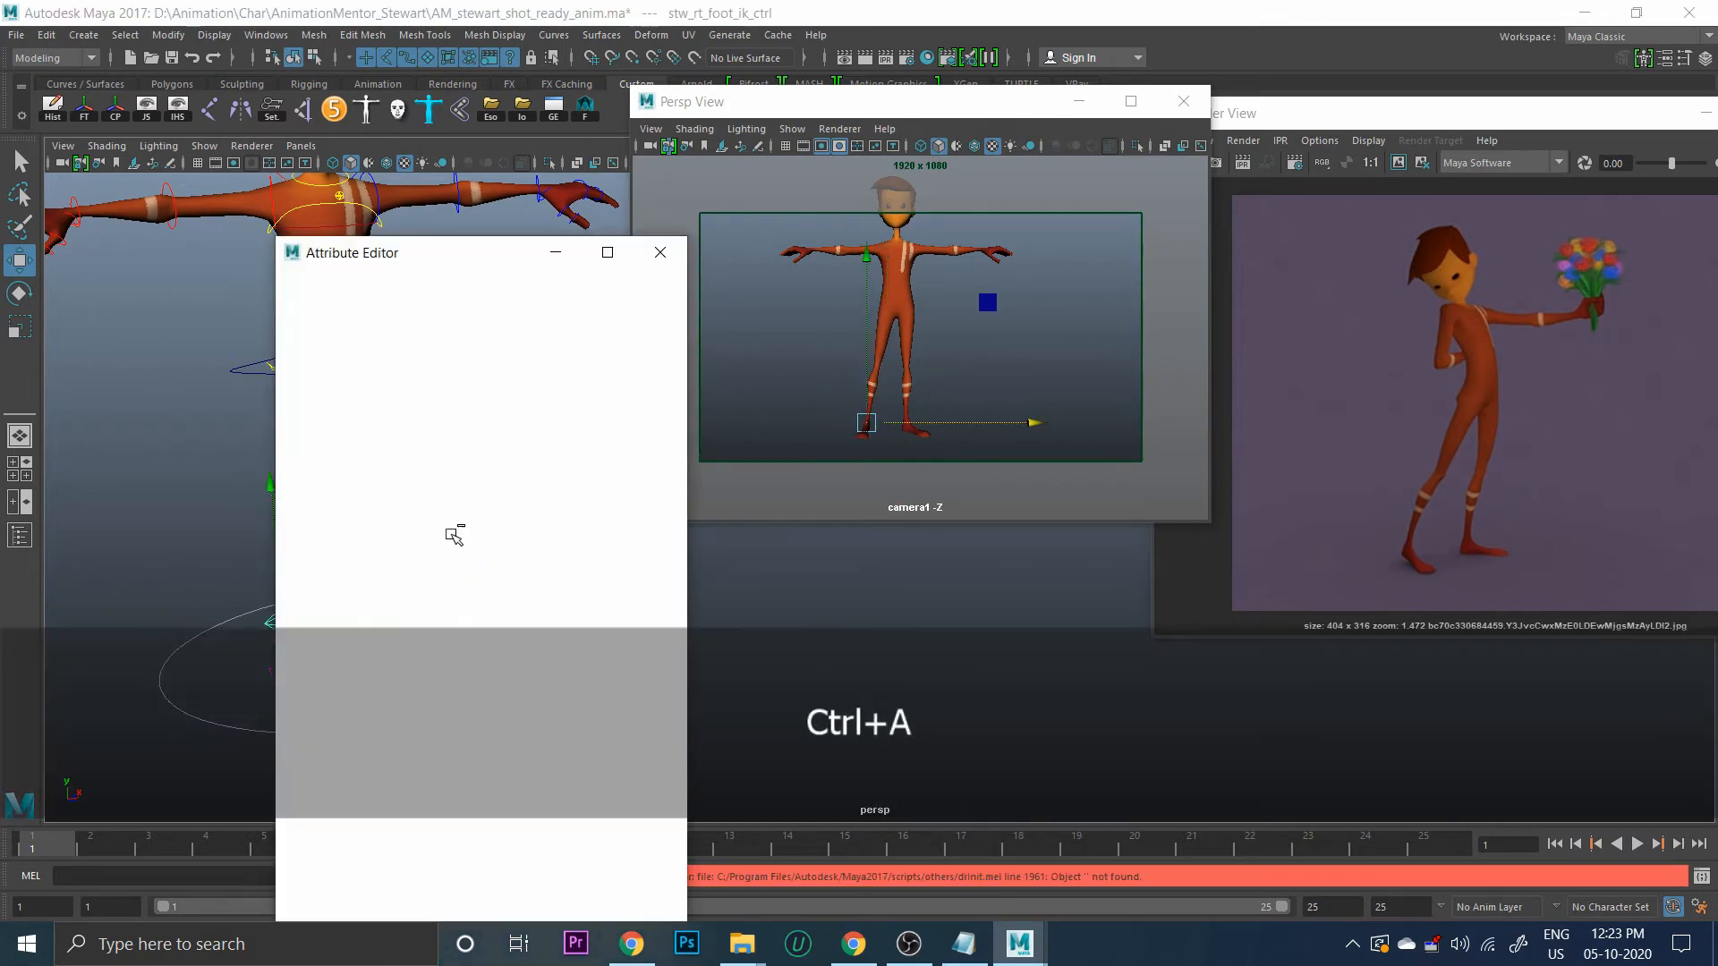
click(660, 254)
click(660, 253)
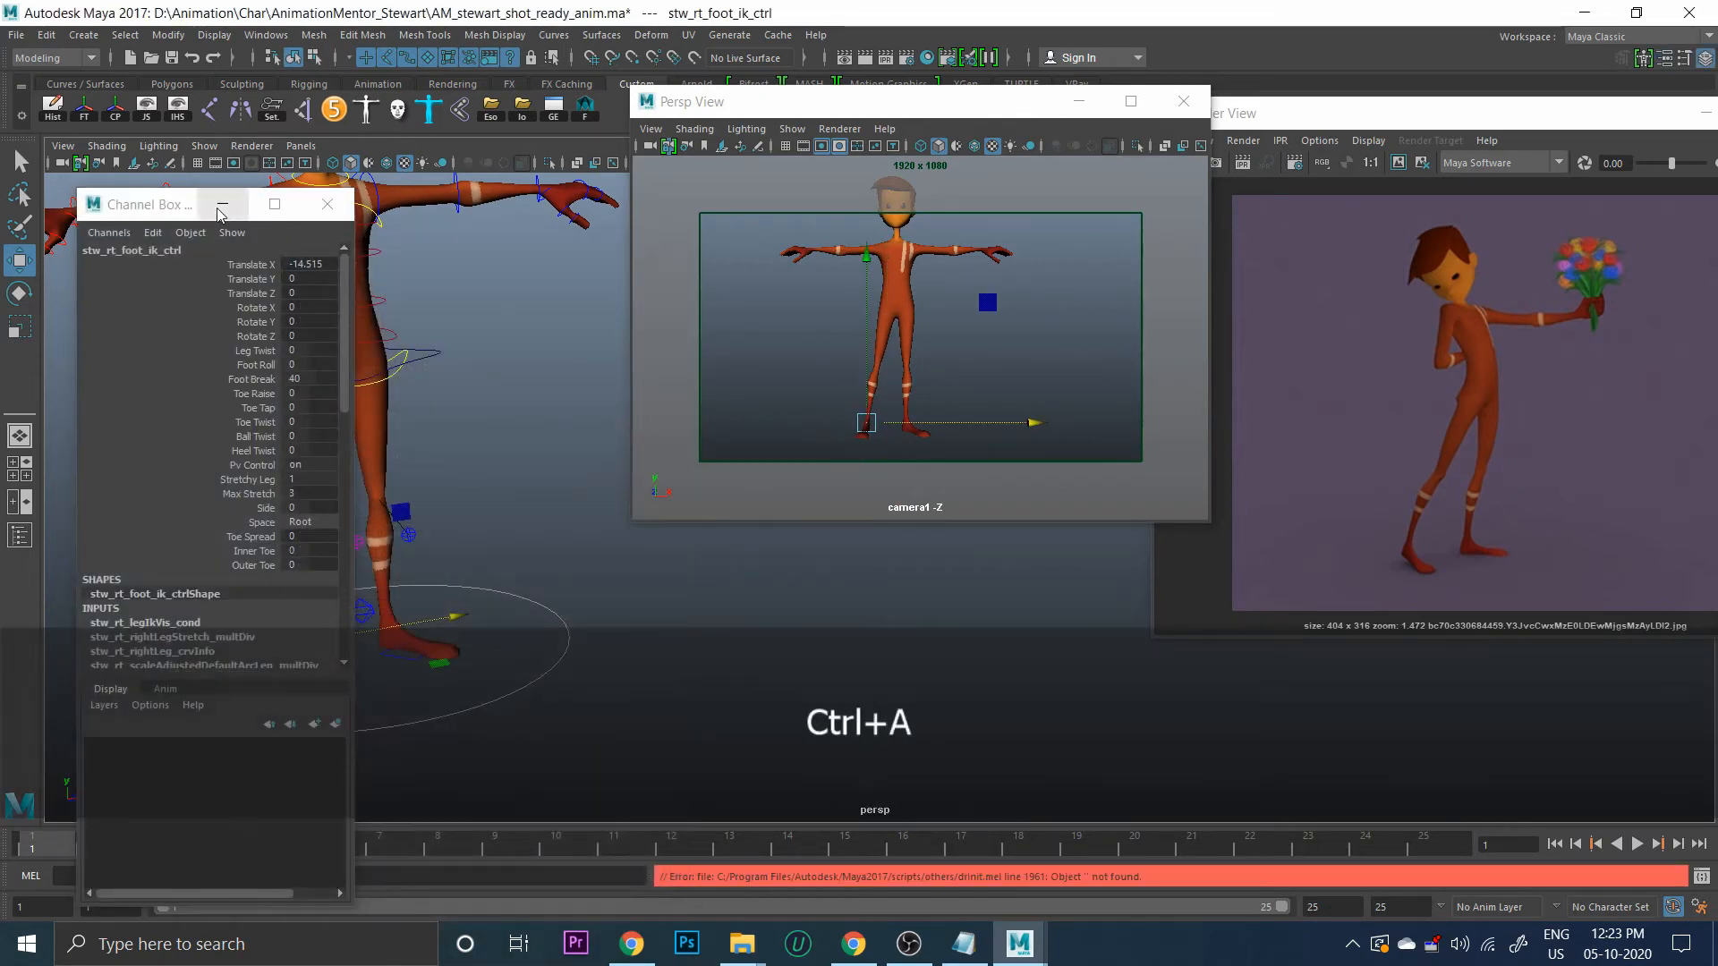
drag(158, 211, 635, 605)
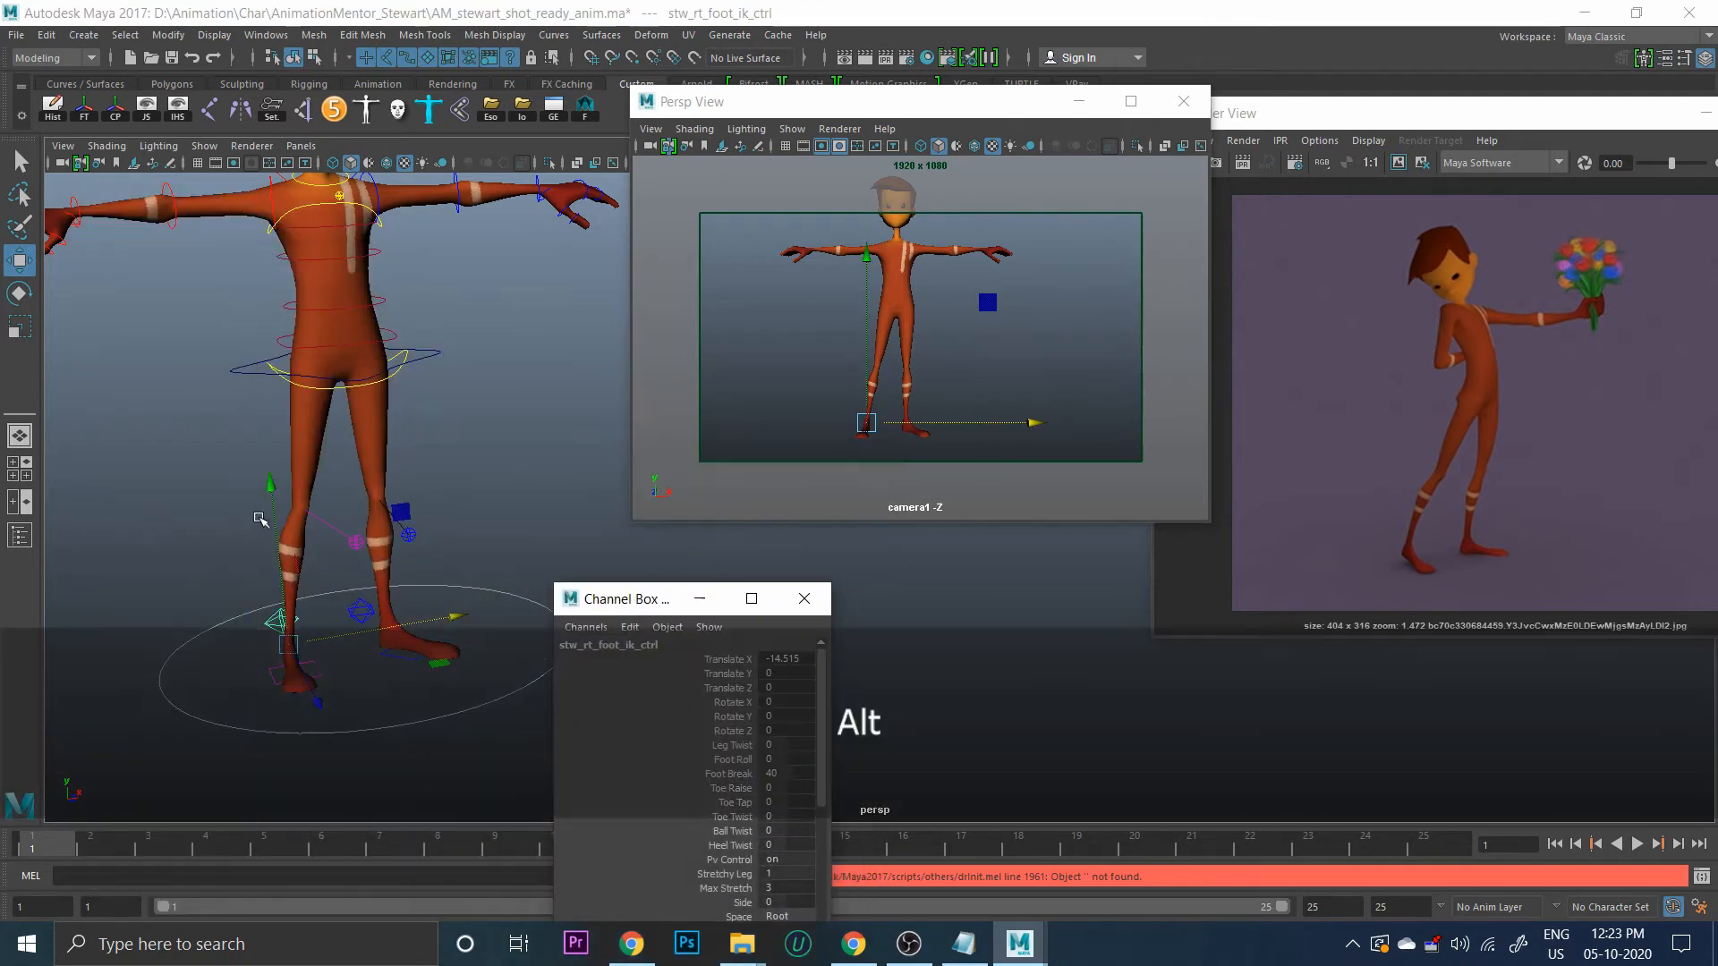
alt+drag(260, 517, 252, 505)
alt+middle_drag(249, 518, 213, 439)
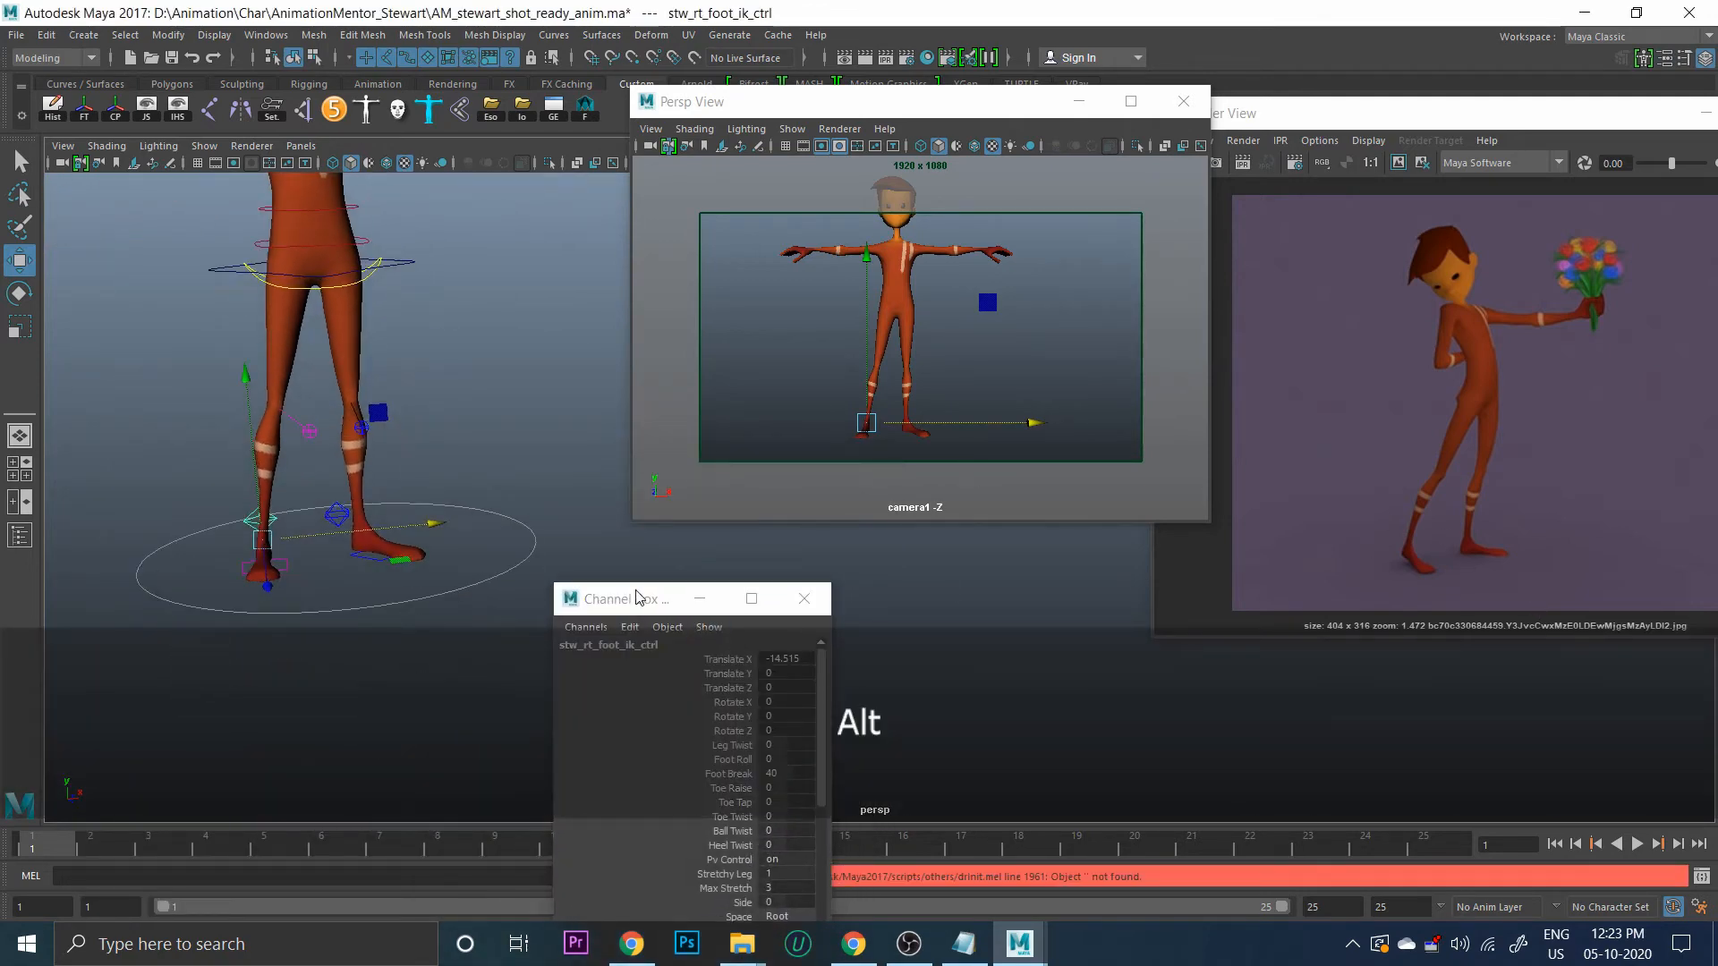
drag(637, 597, 620, 523)
Try rotating the right foot IK control about 17 degrees in X, and undo the rotation
key(e)
drag(269, 497, 331, 569)
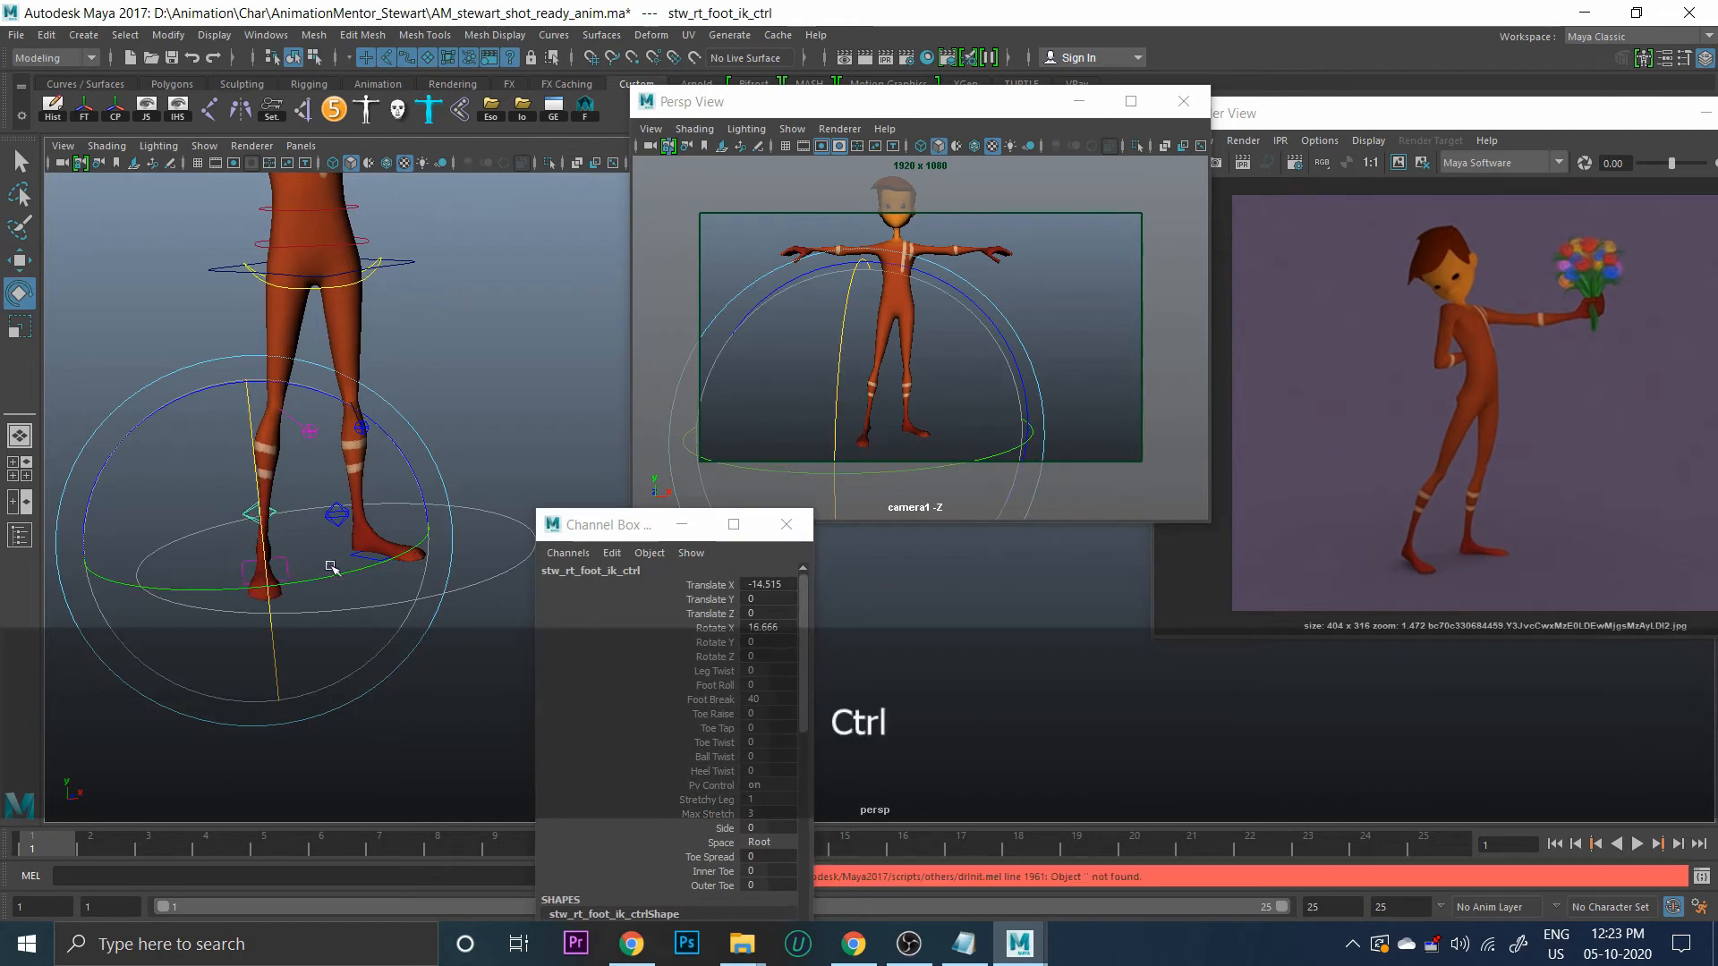
alt+drag(262, 615, 235, 534)
key(ctrl+z)
alt+right_drag(407, 512, 249, 469)
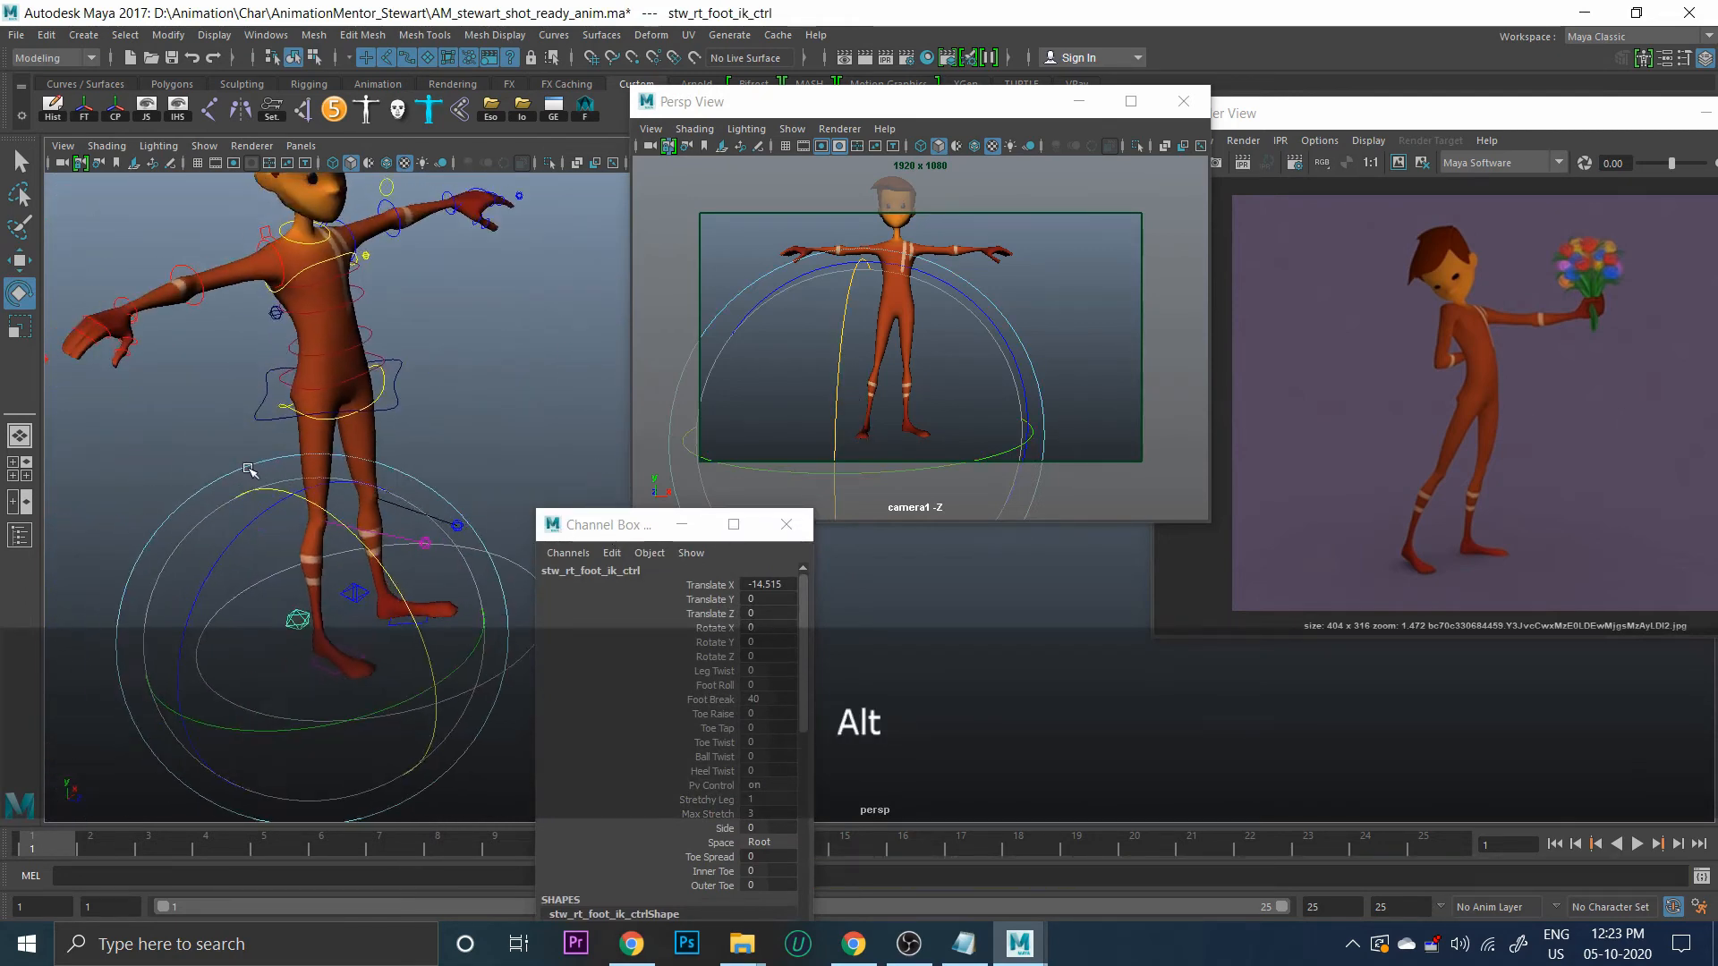
alt+drag(250, 469, 268, 492)
Try the right foot's Ball Twist, Heel Twist and Toe Tap attributes, undoing each test change
drag(614, 538, 585, 299)
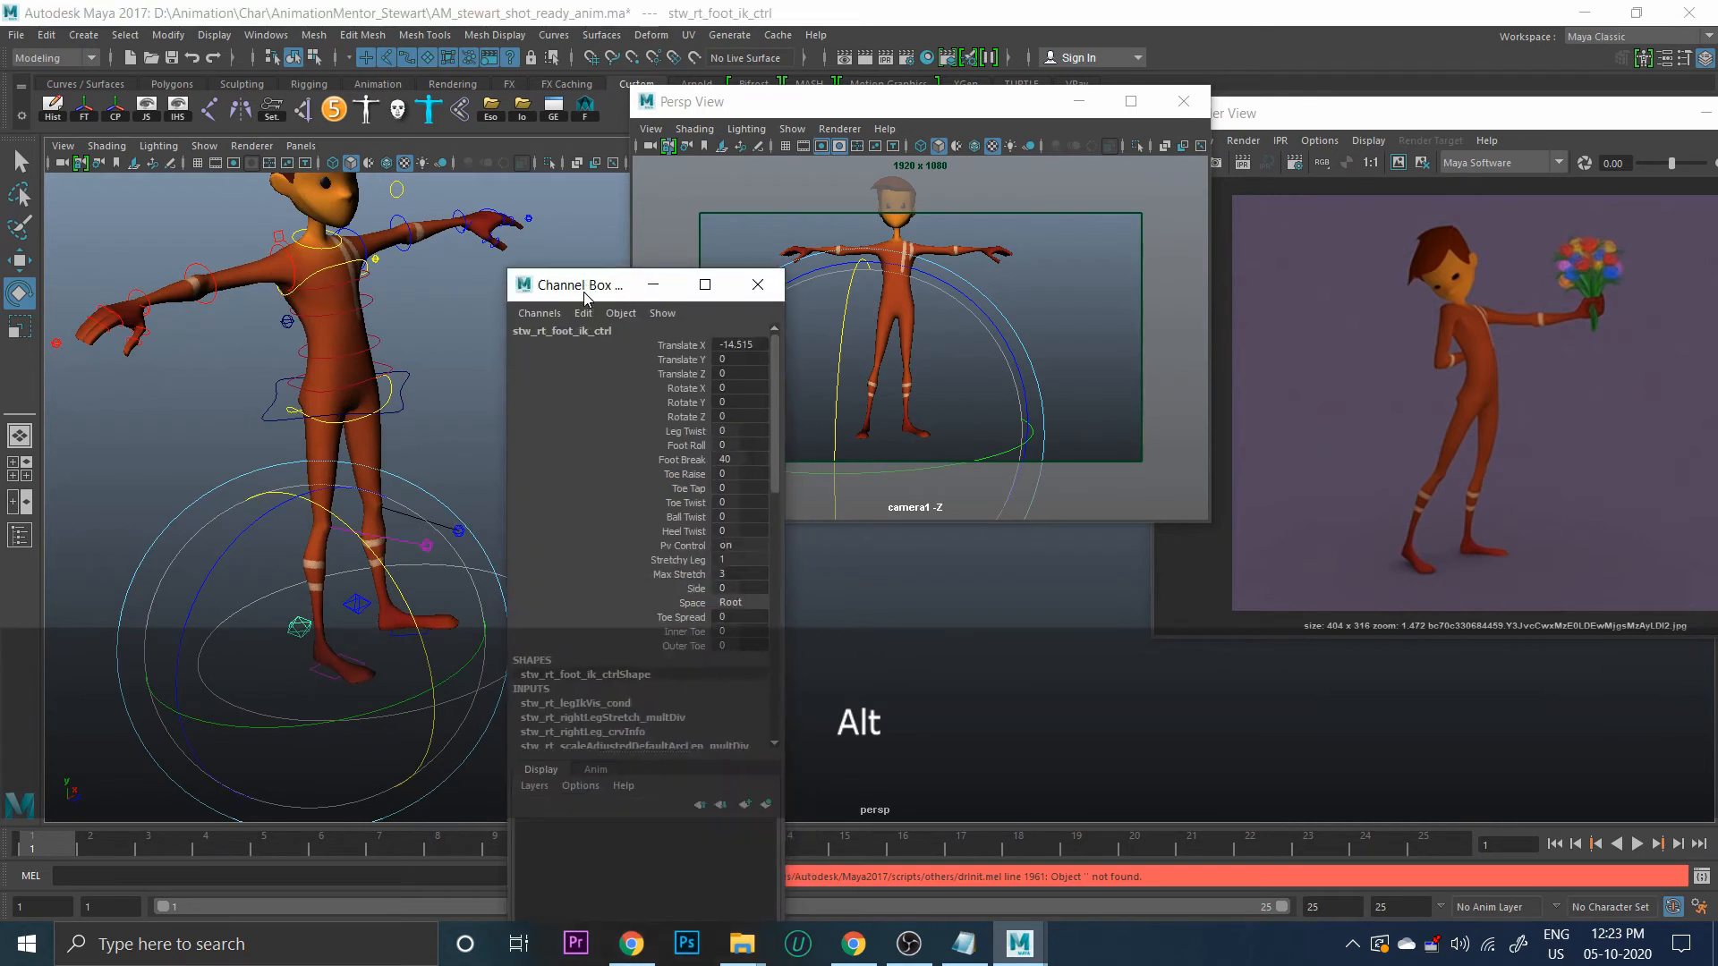
click(672, 517)
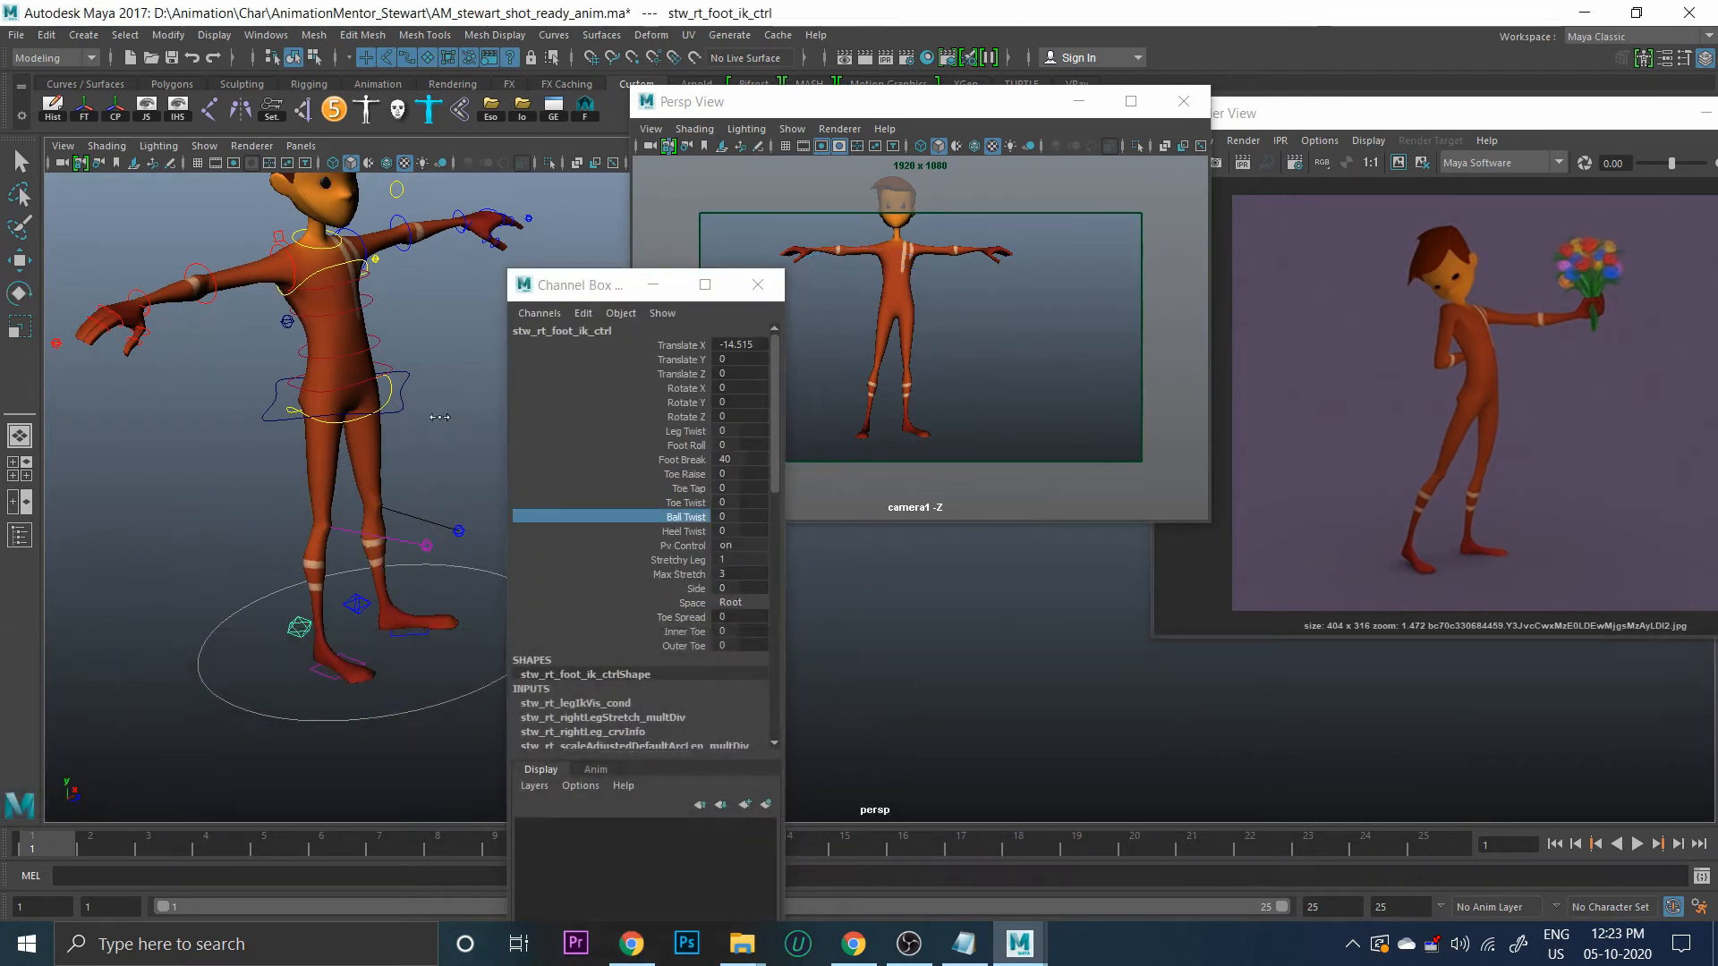
key(ctrl+z)
click(680, 531)
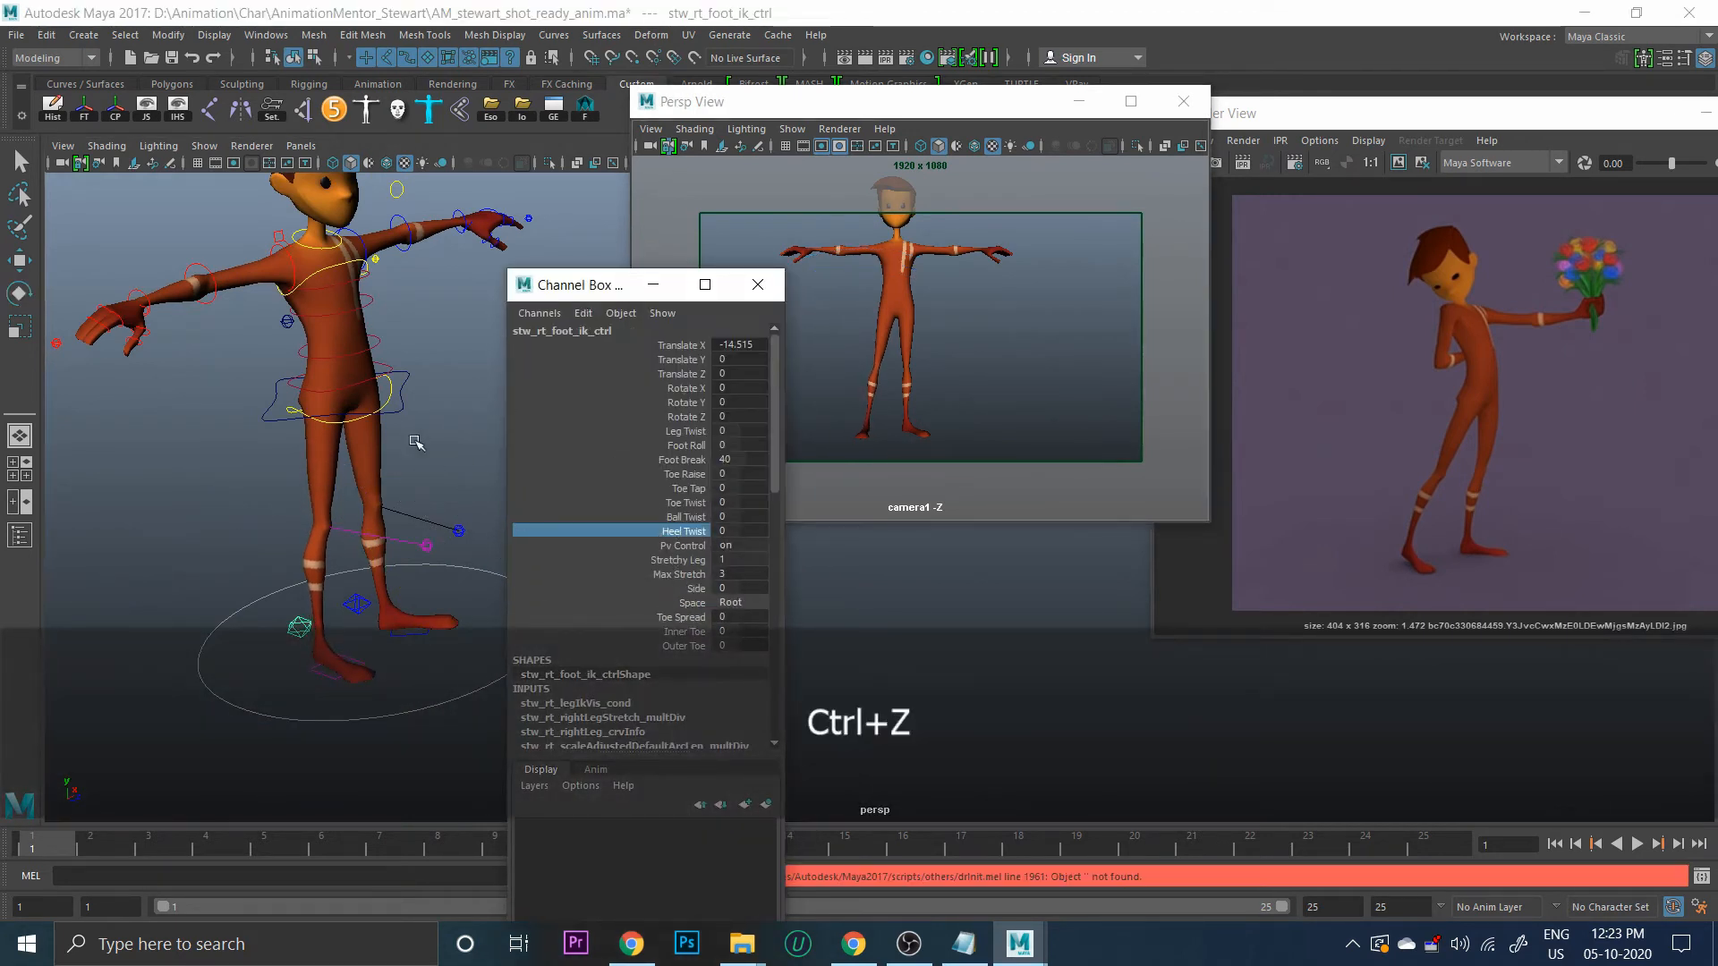
middle_drag(417, 443, 462, 424)
click(674, 493)
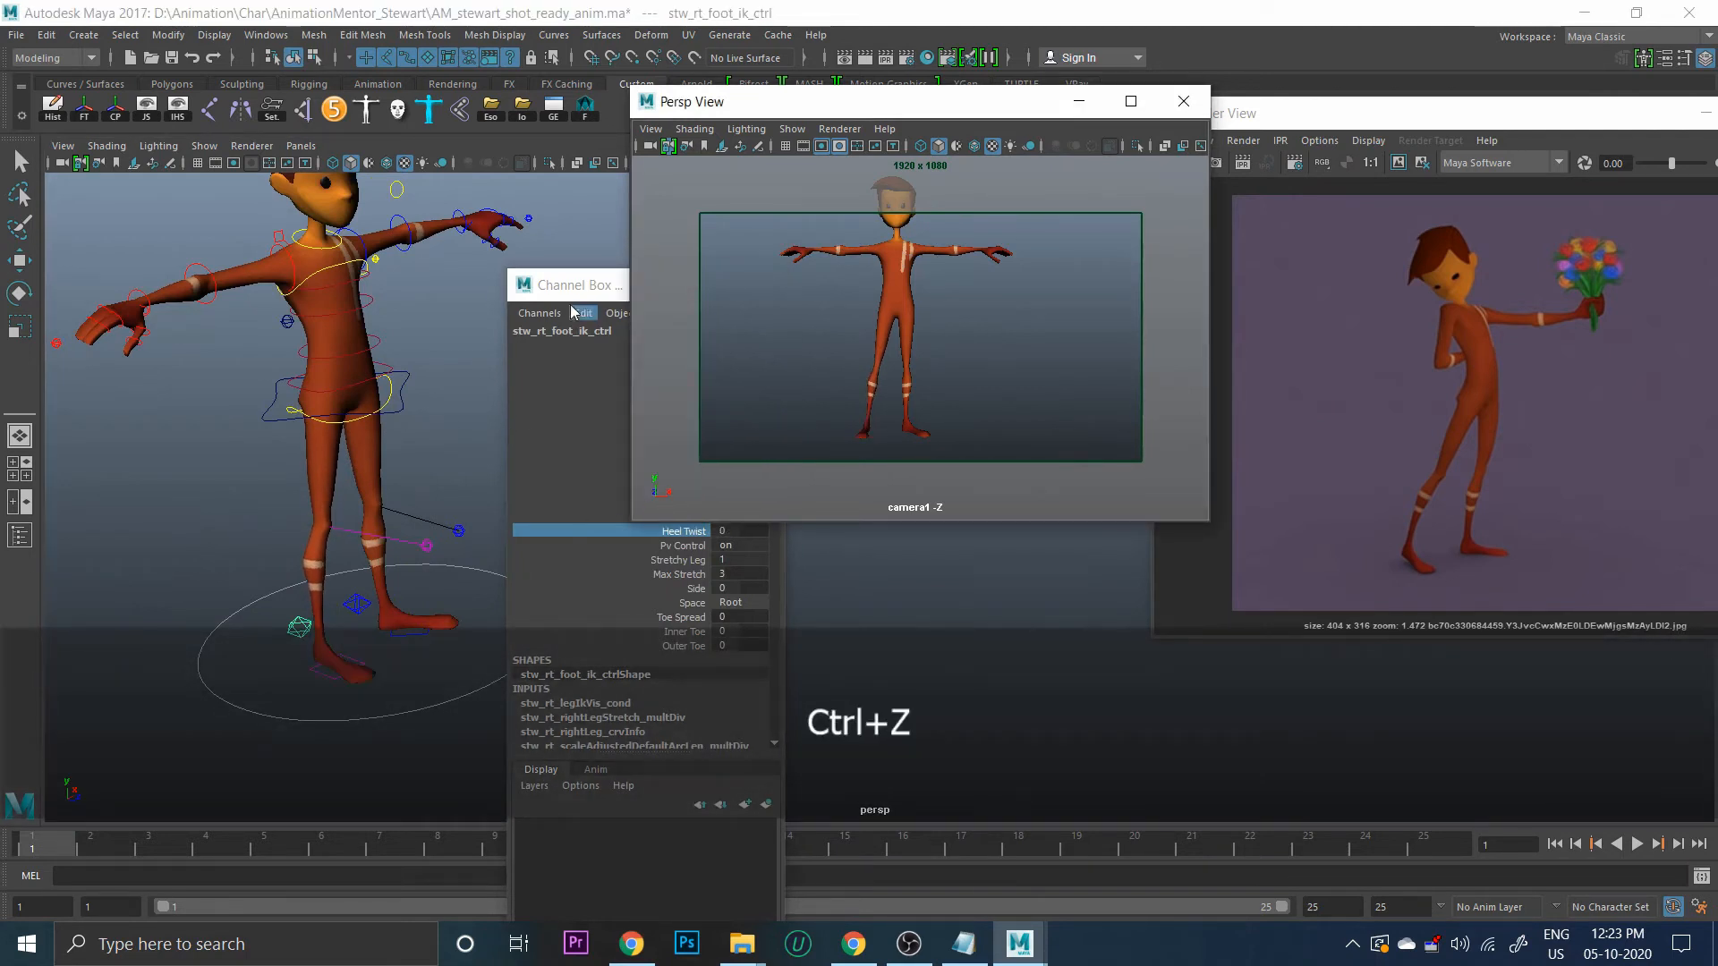
drag(573, 287, 460, 338)
click(563, 569)
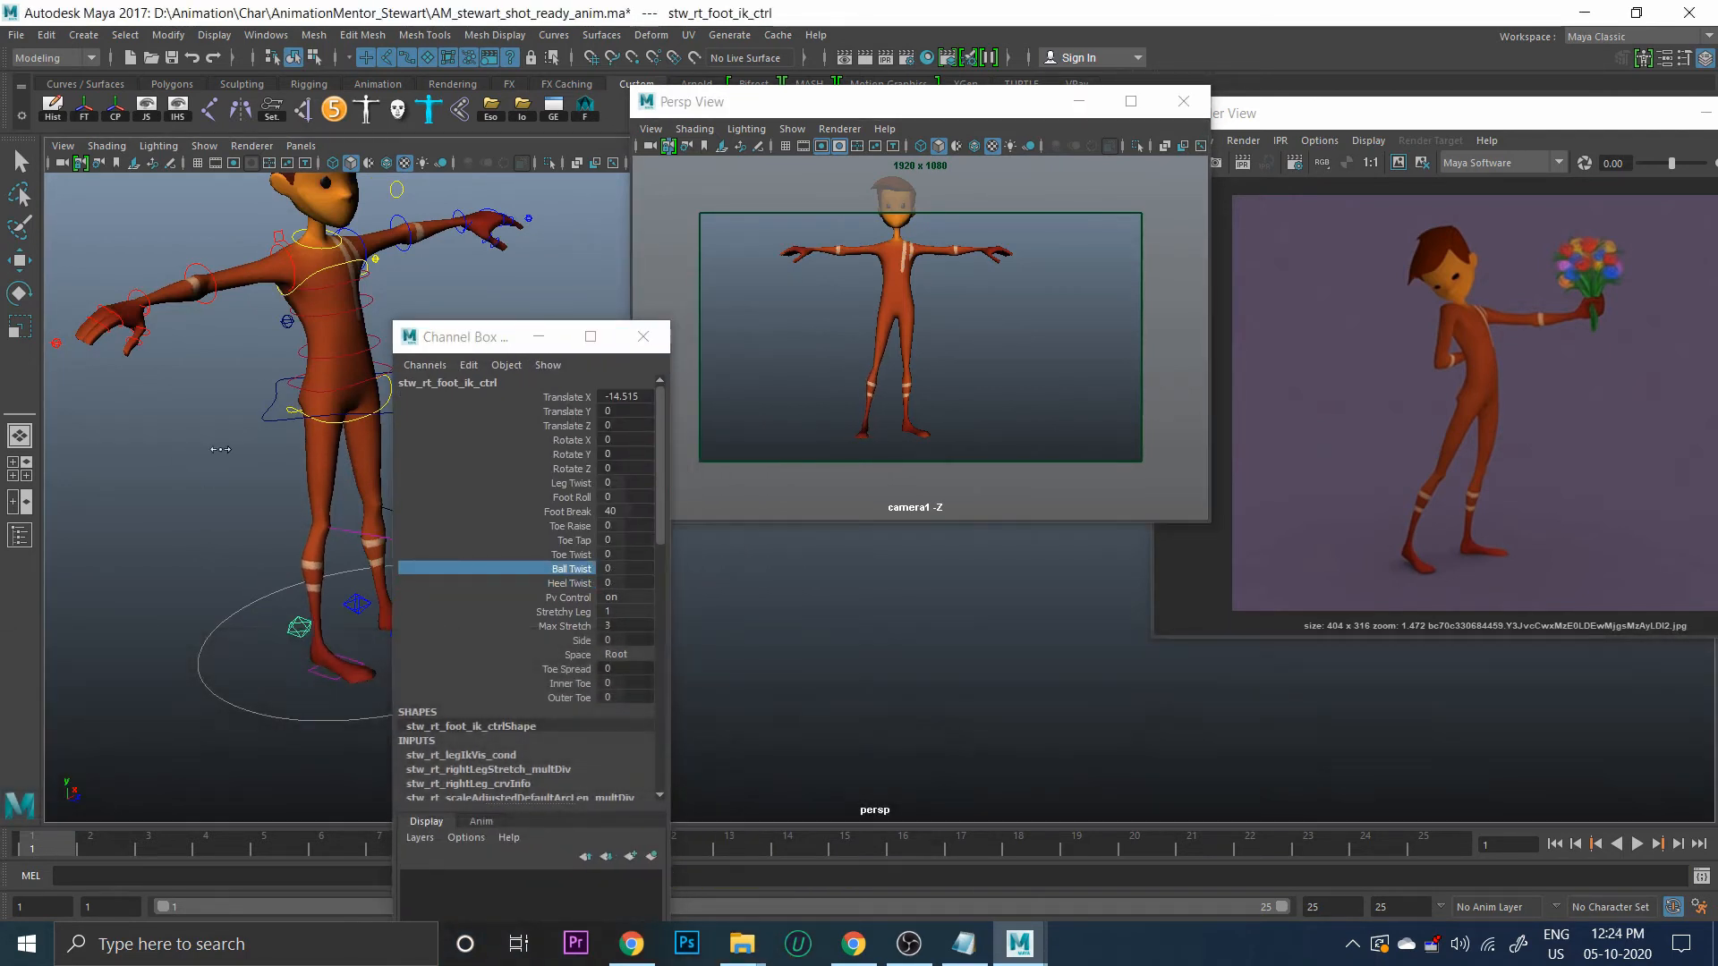
key(ctrl+z)
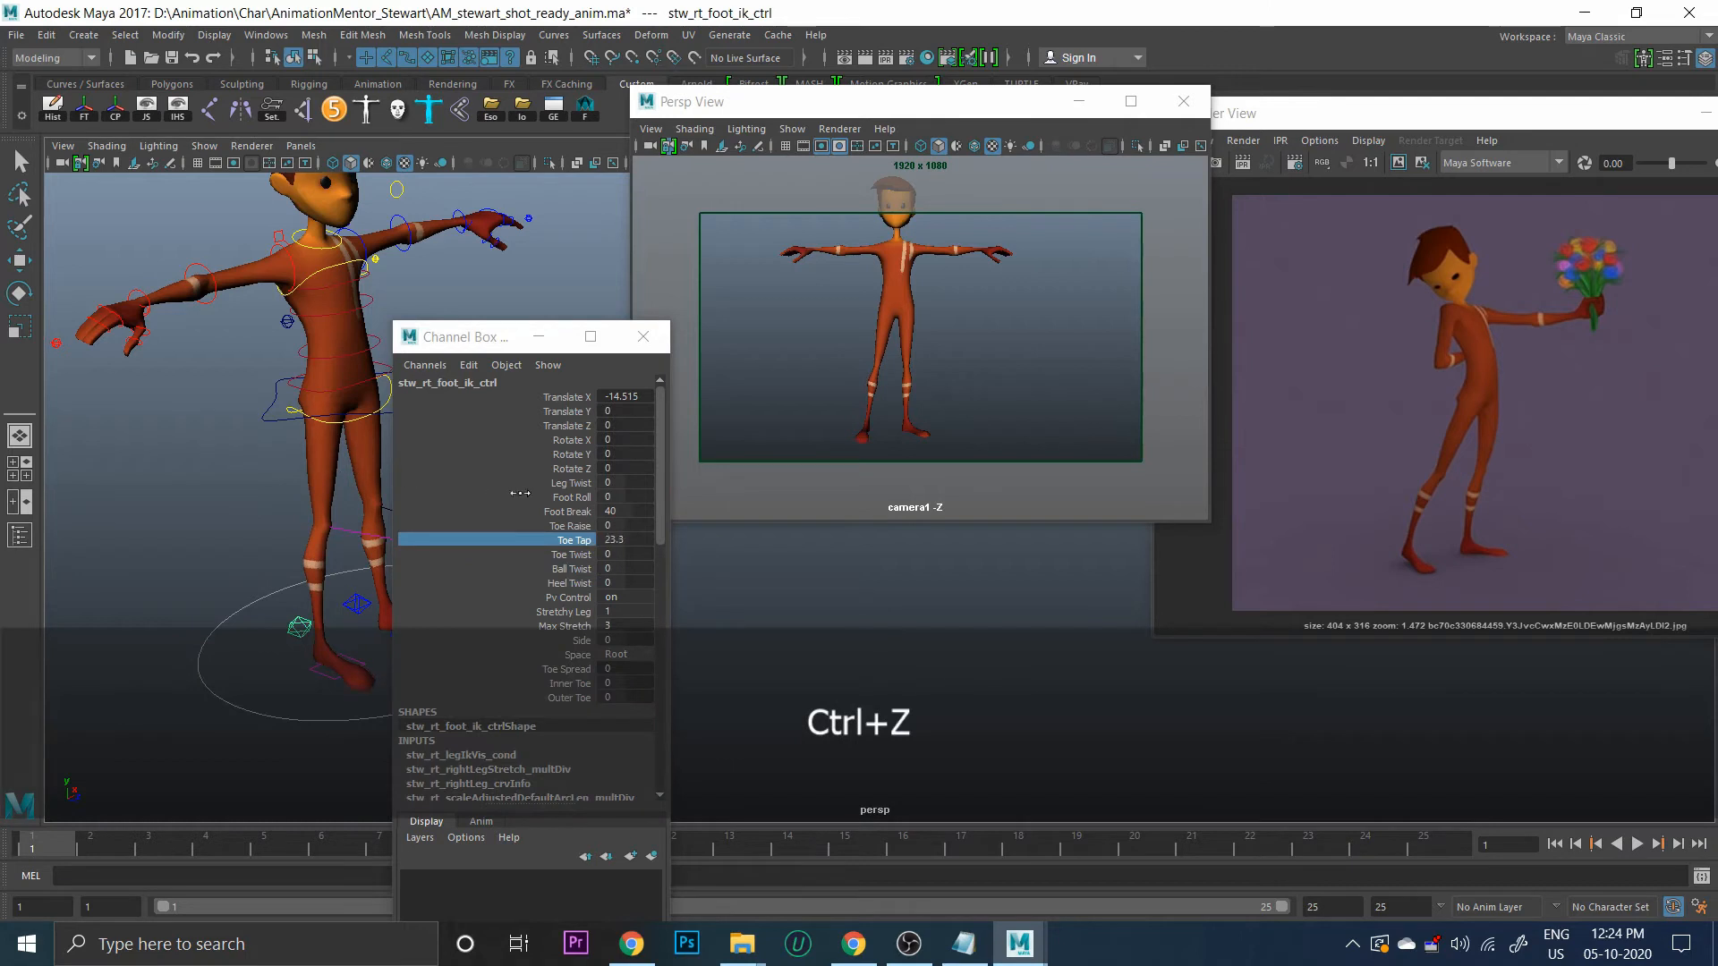
key(ctrl+z)
key(ctrl+z)
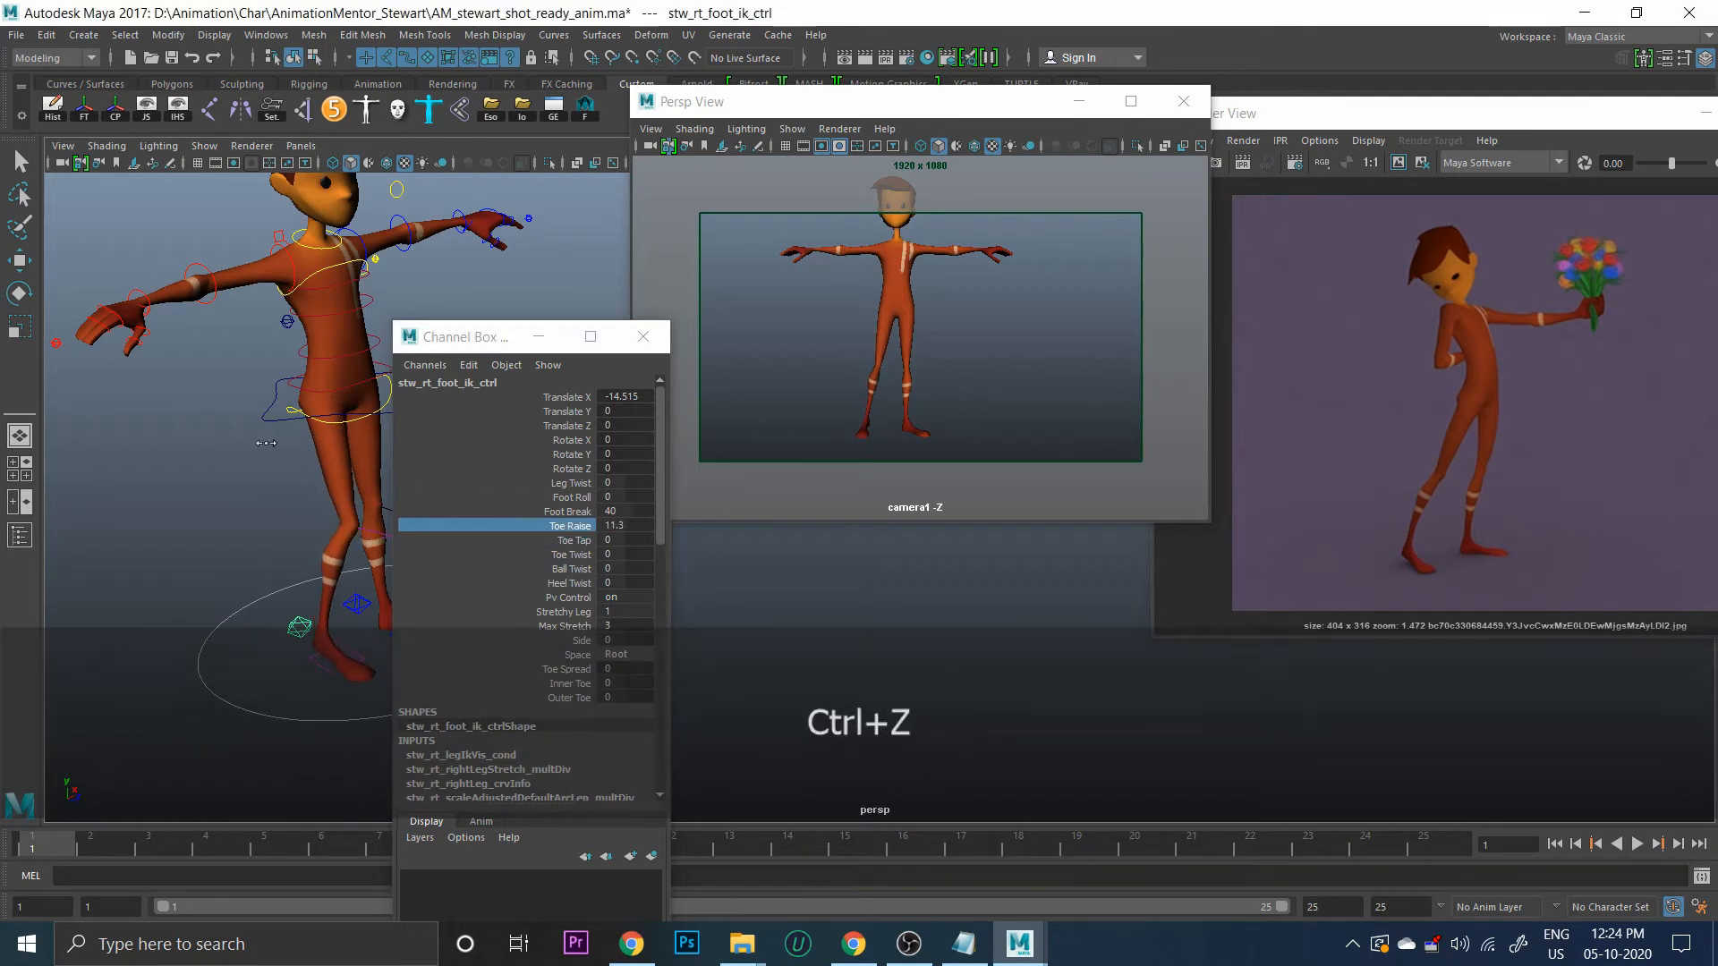
Set the right foot's Toe Raise to about 9.6 and move the Channel Box off the character
middle_drag(268, 443, 286, 445)
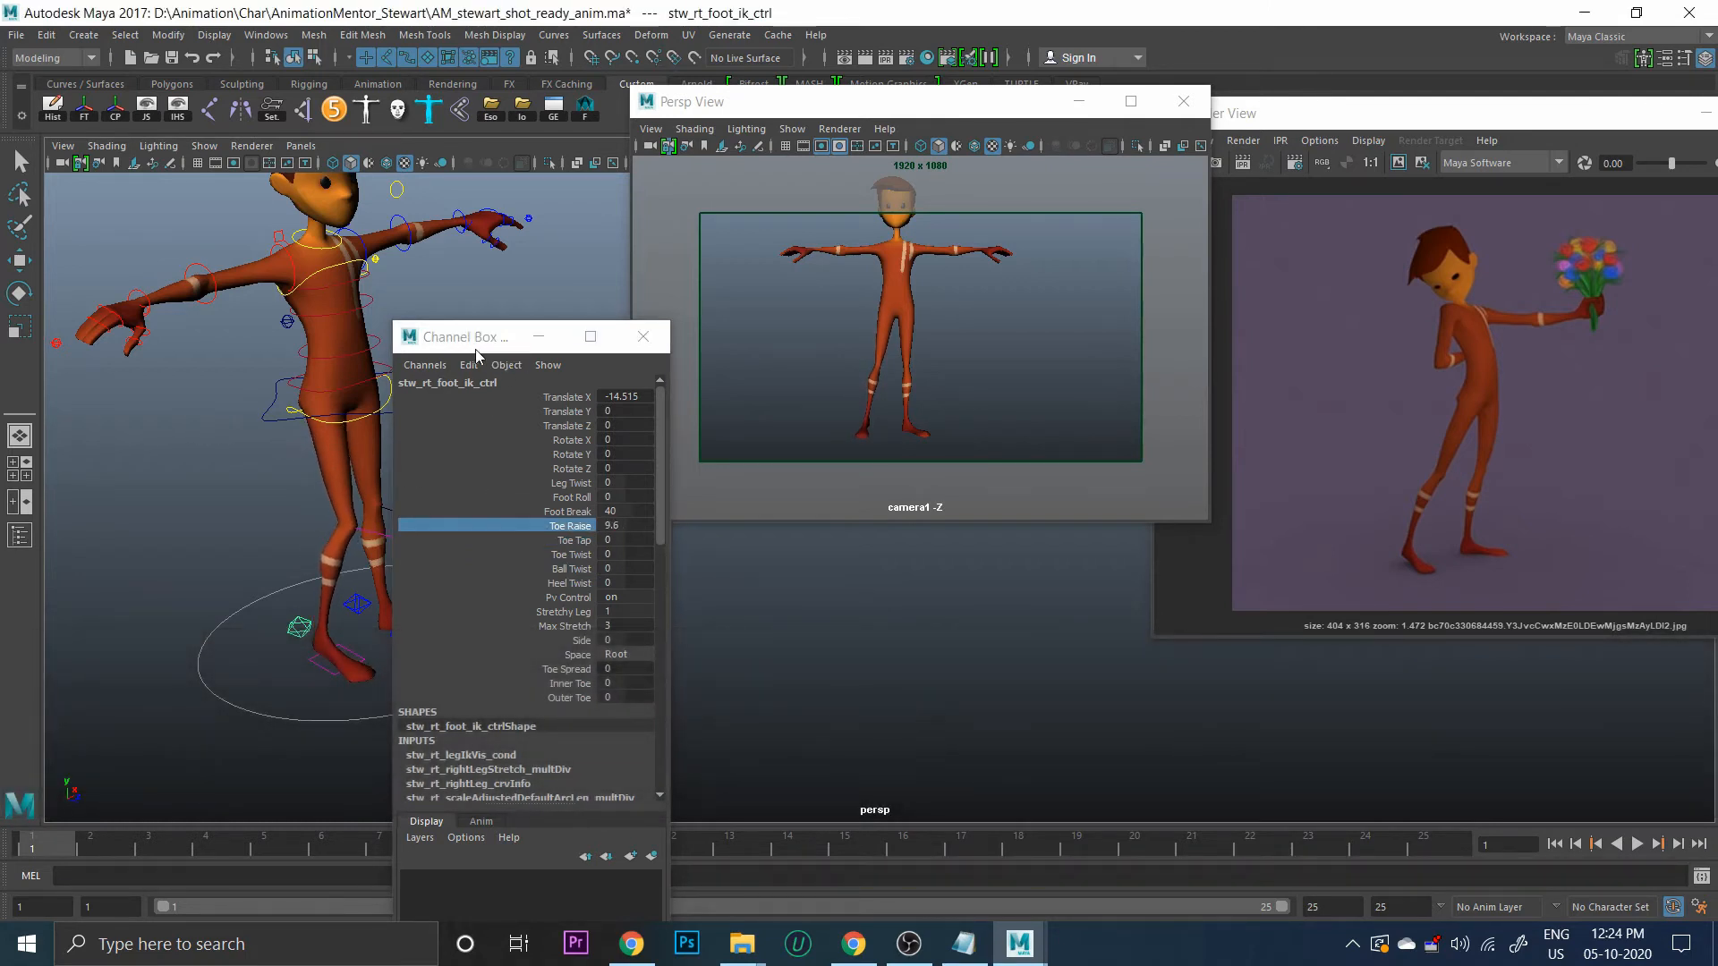
drag(474, 337, 689, 450)
Rotate the COG control to about 61 degrees in Y, turning the body above the planted feet
alt+drag(384, 546, 295, 564)
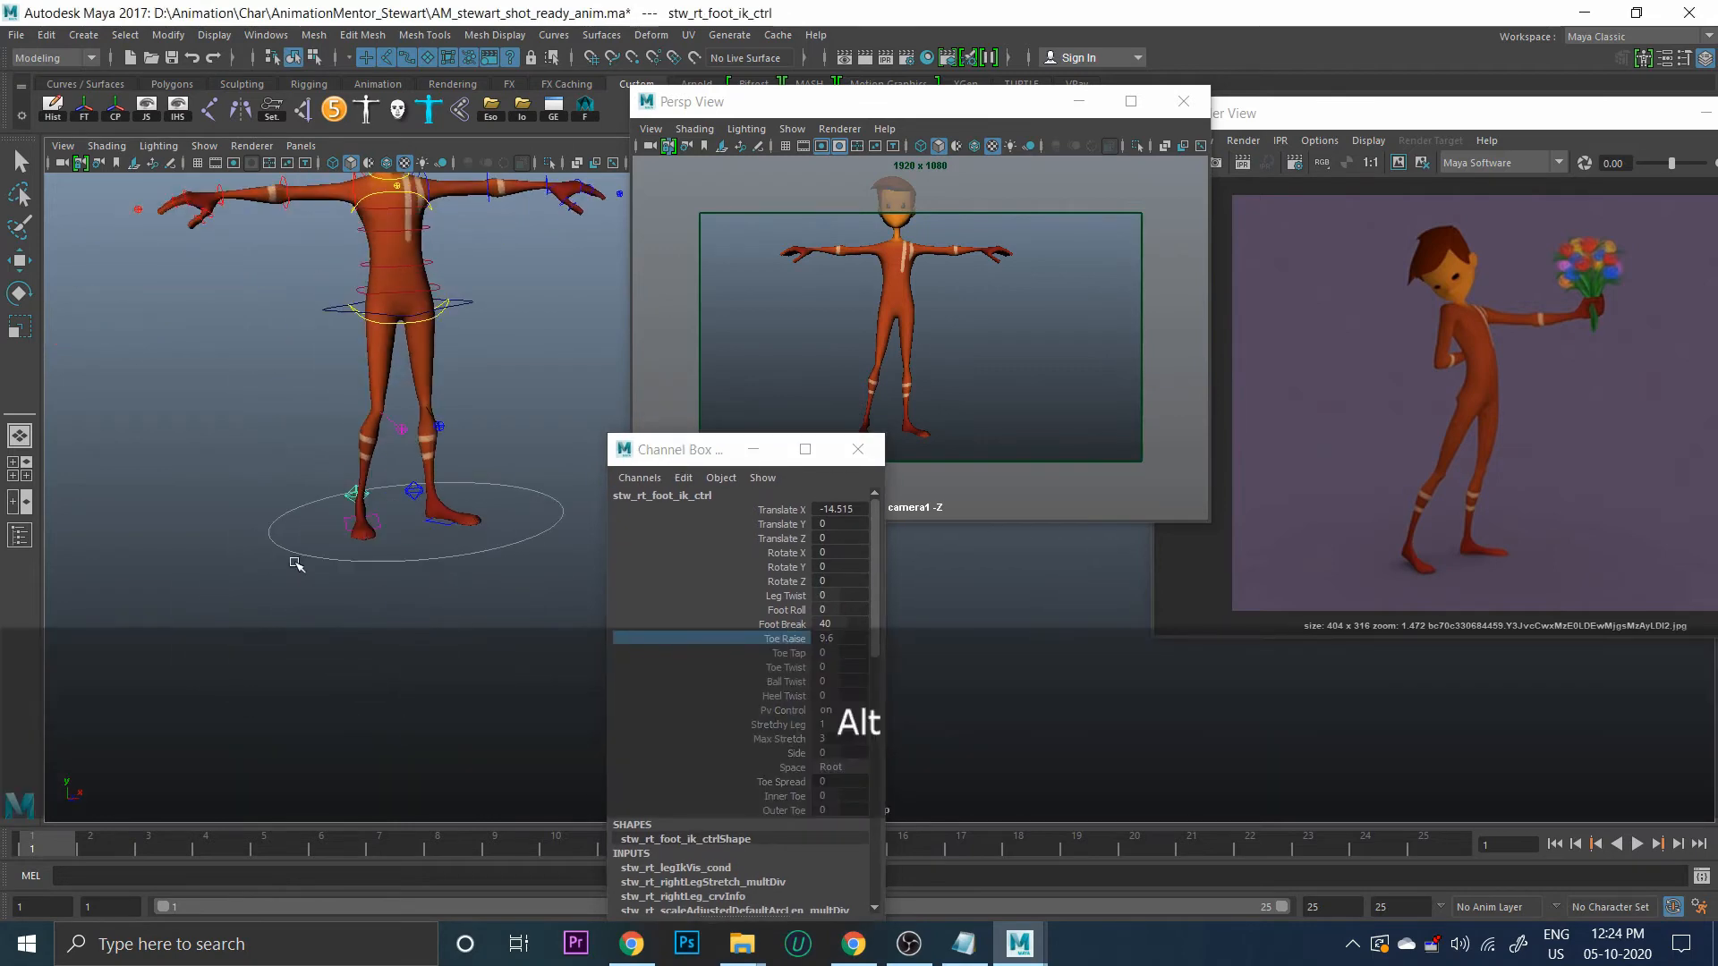
alt+middle_drag(371, 463, 262, 516)
mouse_move(262, 515)
alt+mouse_down()
mouse_move(307, 513)
mouse_move(266, 494)
alt+mouse_up()
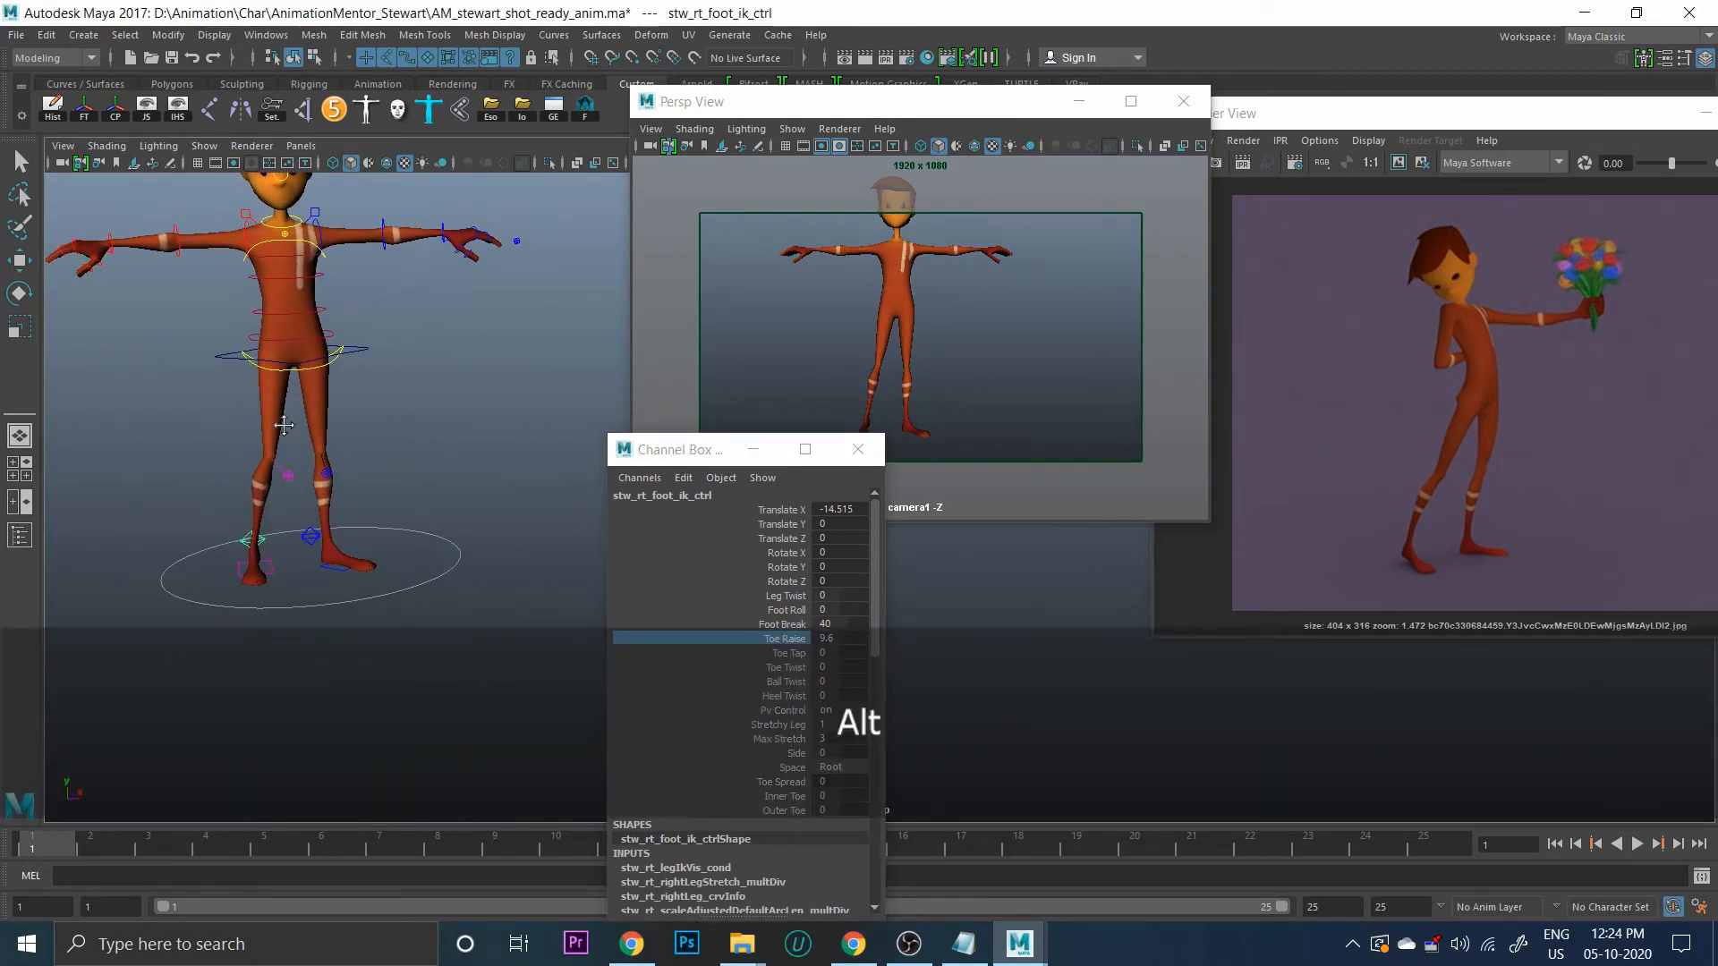
alt+middle_drag(284, 425, 270, 433)
alt+drag(270, 433, 323, 540)
alt+middle_drag(323, 539, 393, 429)
alt+right_drag(393, 429, 265, 529)
alt+middle_drag(335, 496, 310, 558)
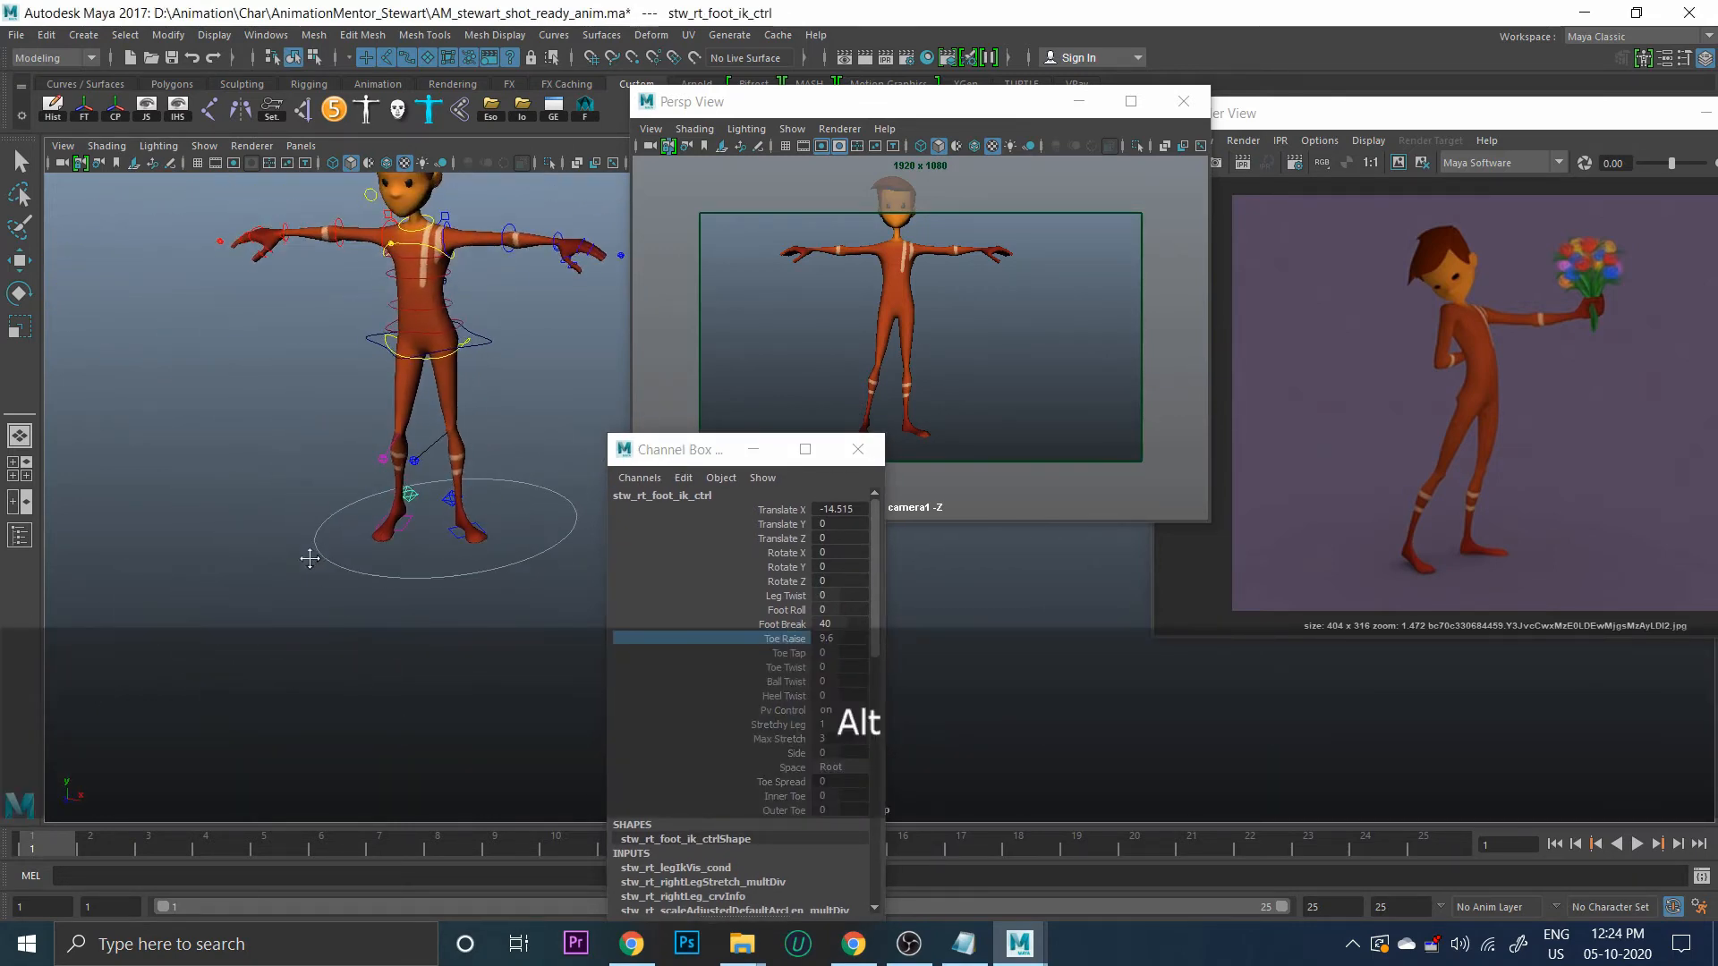
click(484, 348)
key(e)
drag(467, 390, 575, 372)
key(ctrl+z)
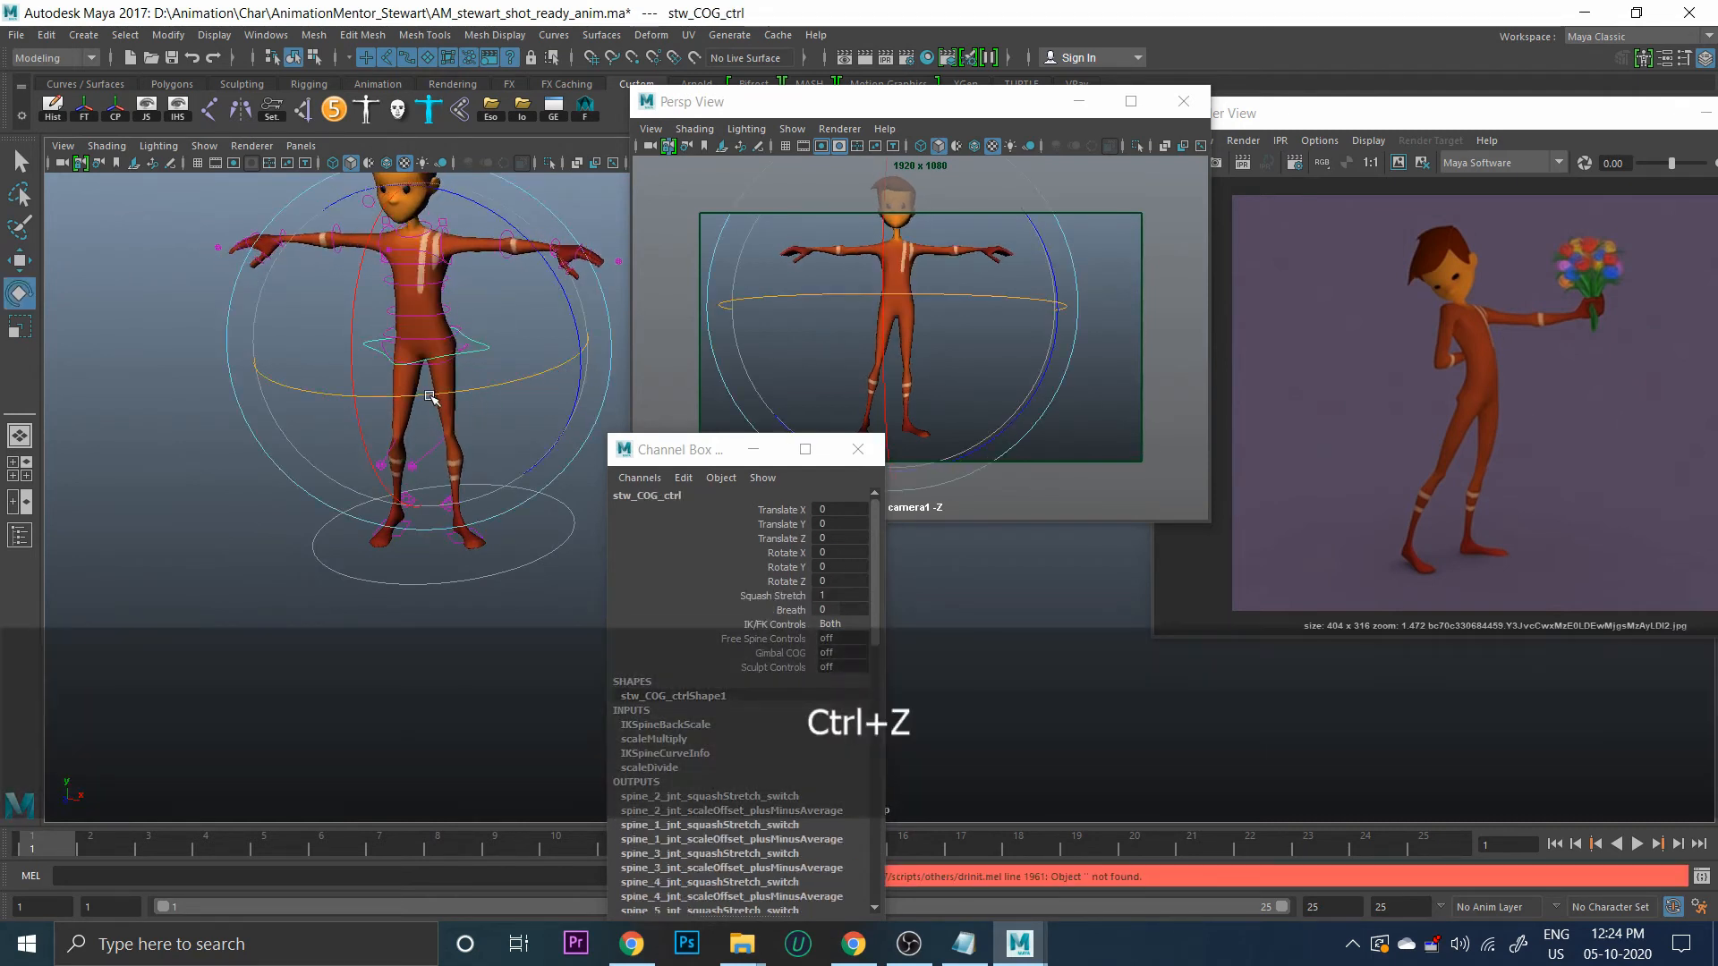
drag(411, 399, 443, 481)
alt+drag(486, 409, 548, 423)
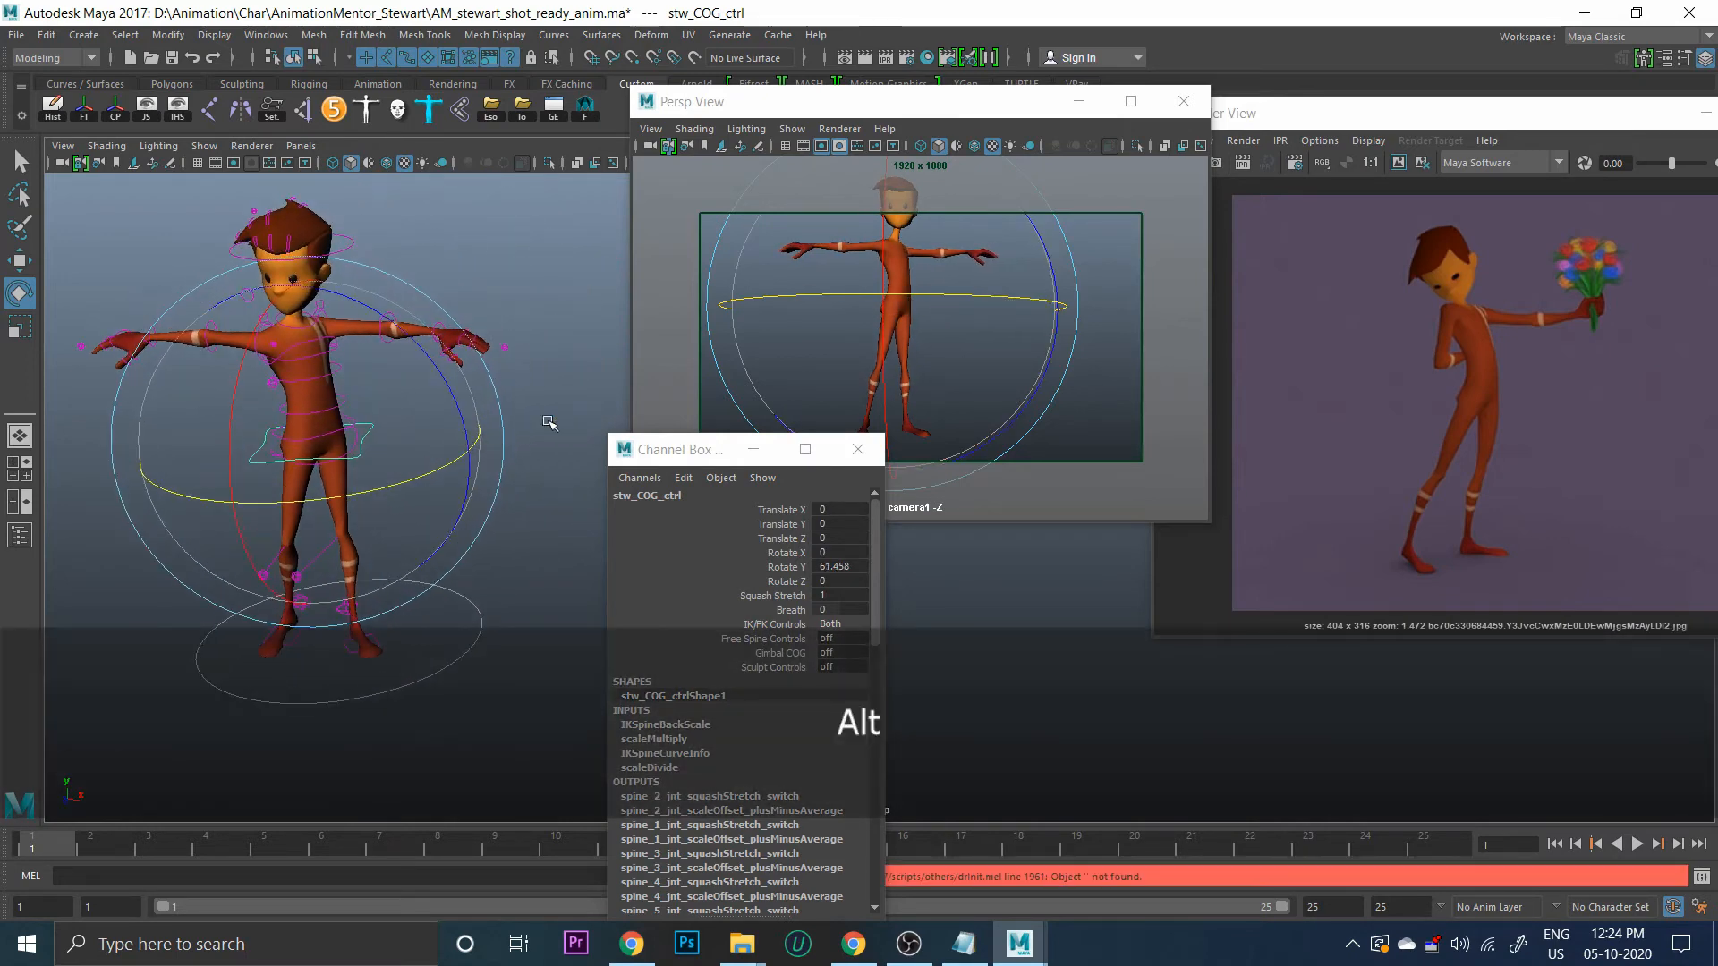
click(567, 331)
Move the COG control to about 8.6 in Translate X and -3.3 in Translate Y, lowering and shifting the hips toward the left foot
alt+drag(471, 309, 356, 331)
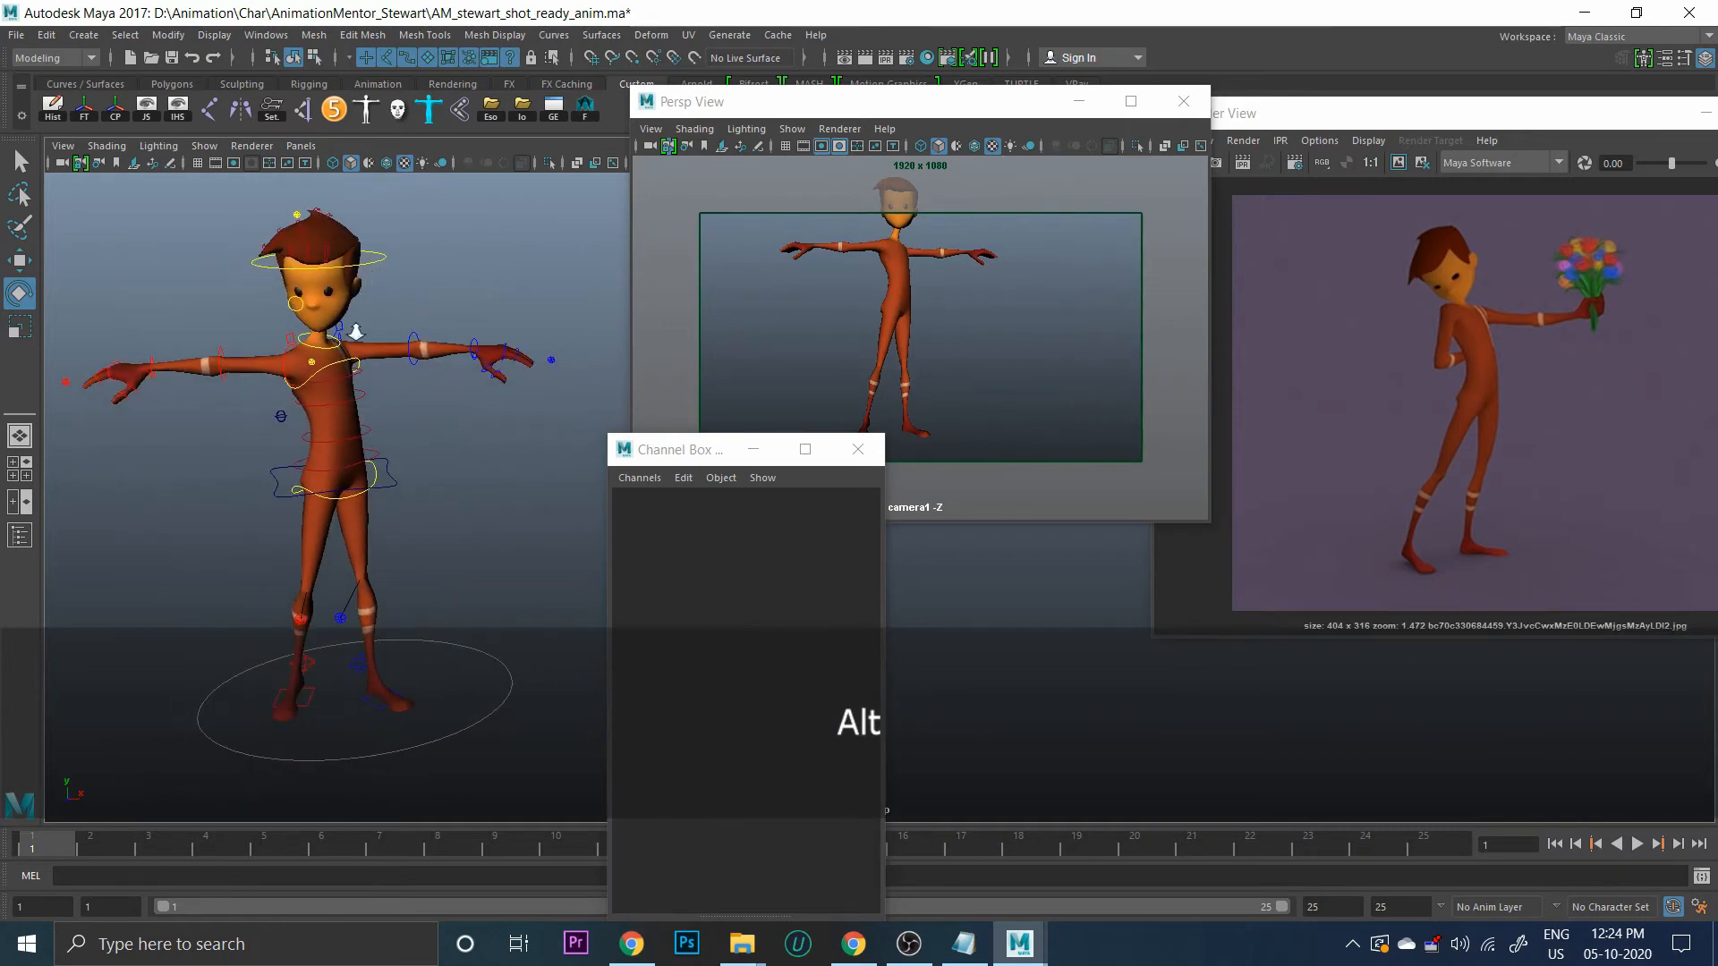
alt+right_drag(356, 331, 451, 521)
alt+middle_drag(347, 421, 302, 534)
click(329, 493)
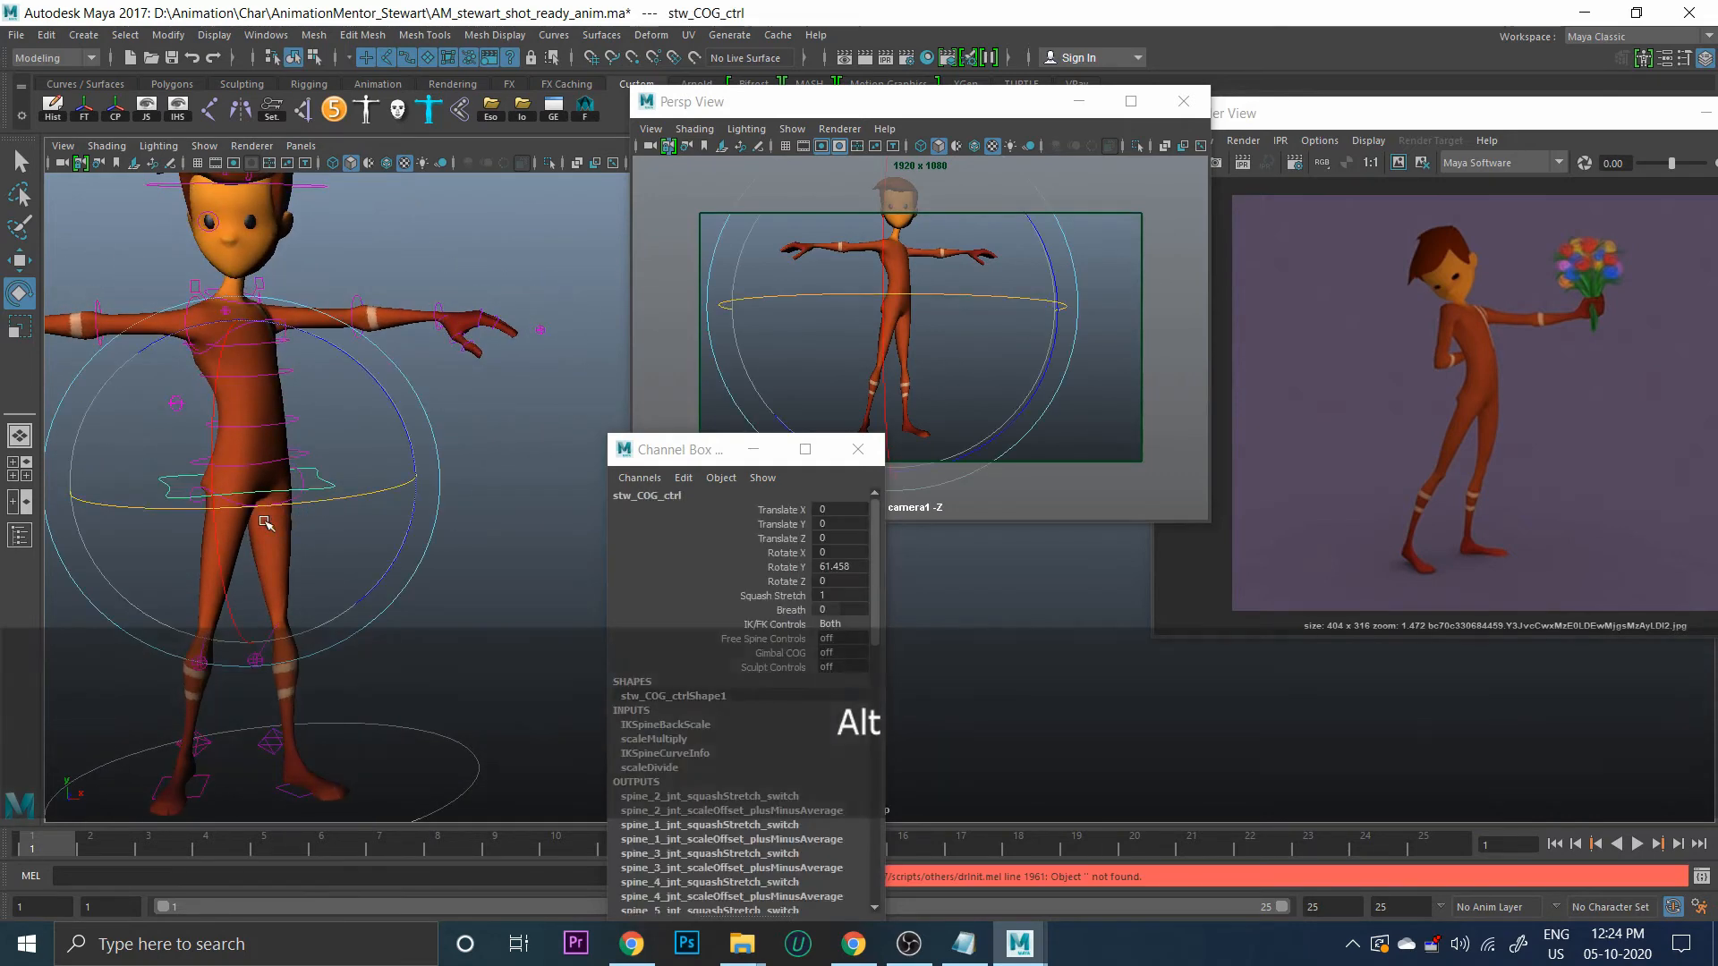
alt+drag(330, 493, 322, 425)
key(w)
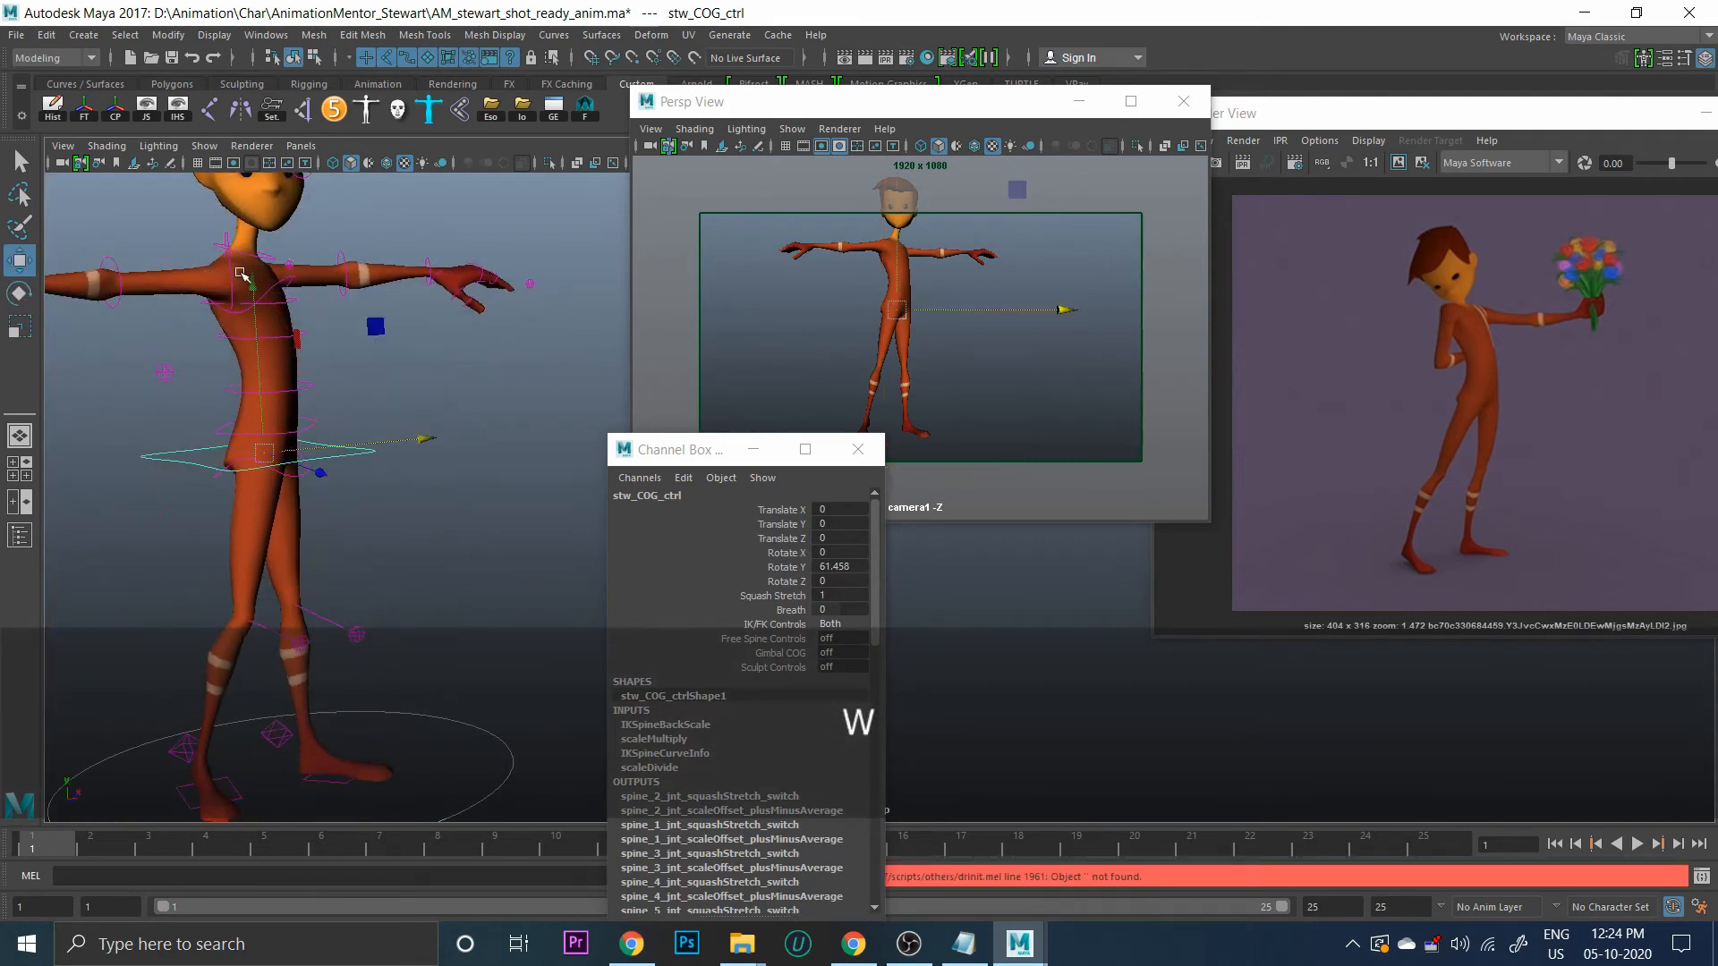
drag(253, 281, 255, 296)
drag(375, 455, 433, 449)
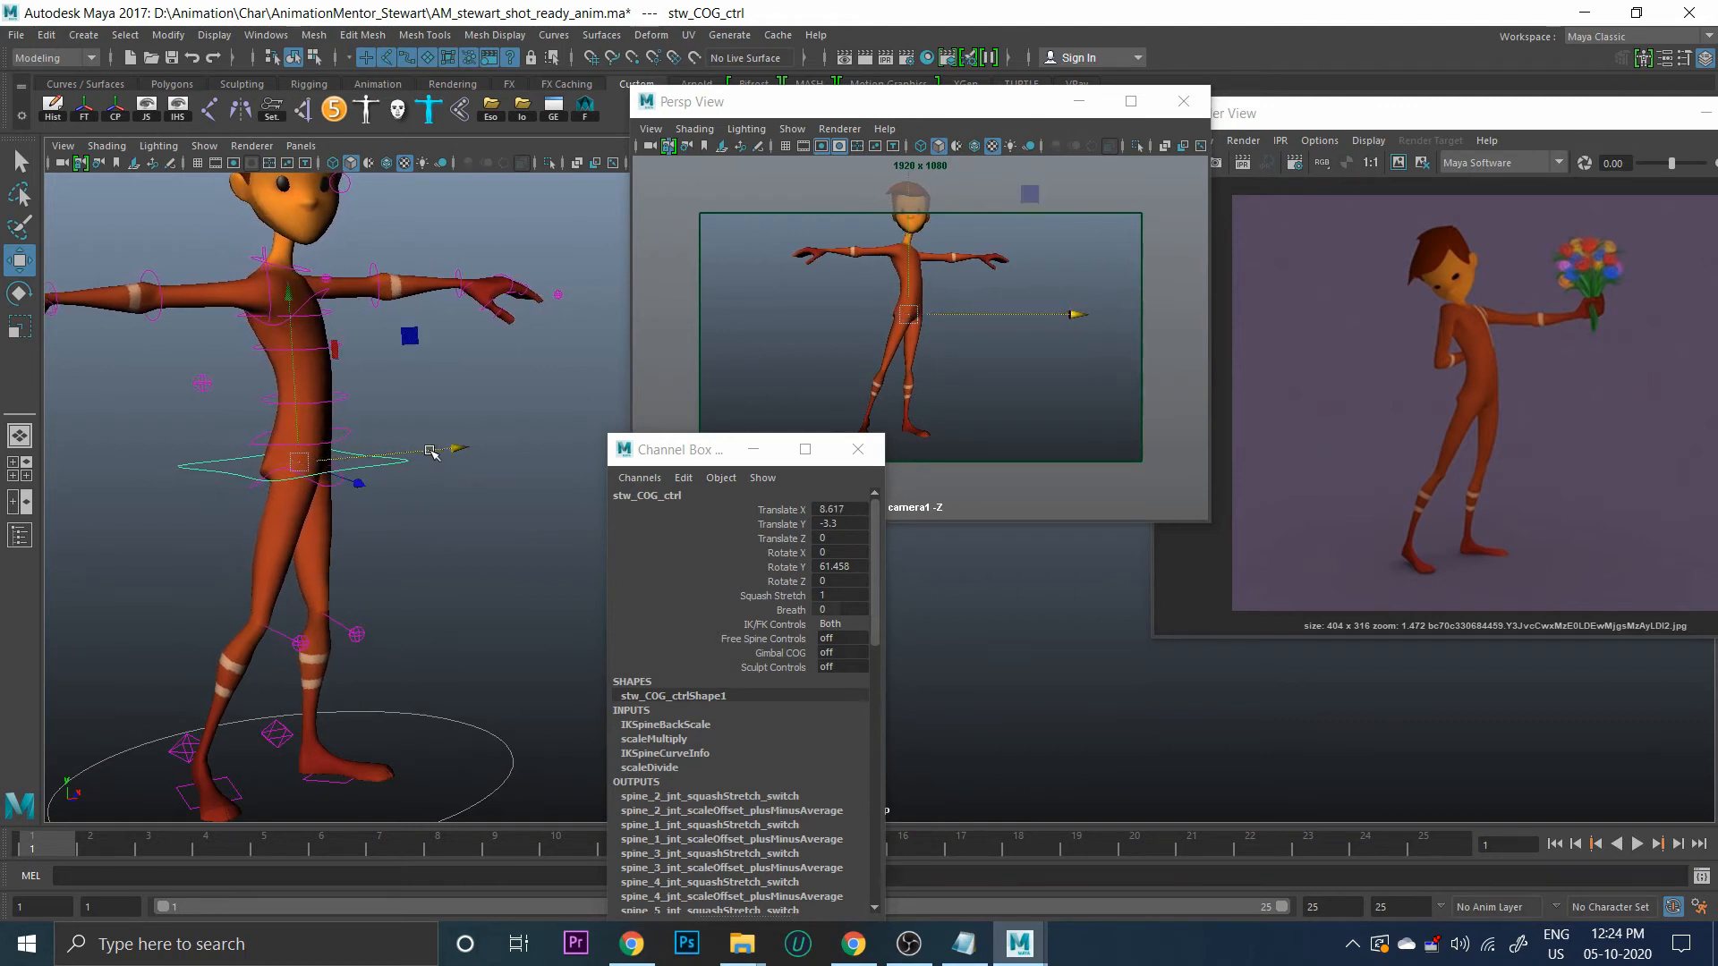
Select the shoulder, upper, lower and hip FK spine controls together and rotate them to about -3.24 in X, curving the torso
key(e)
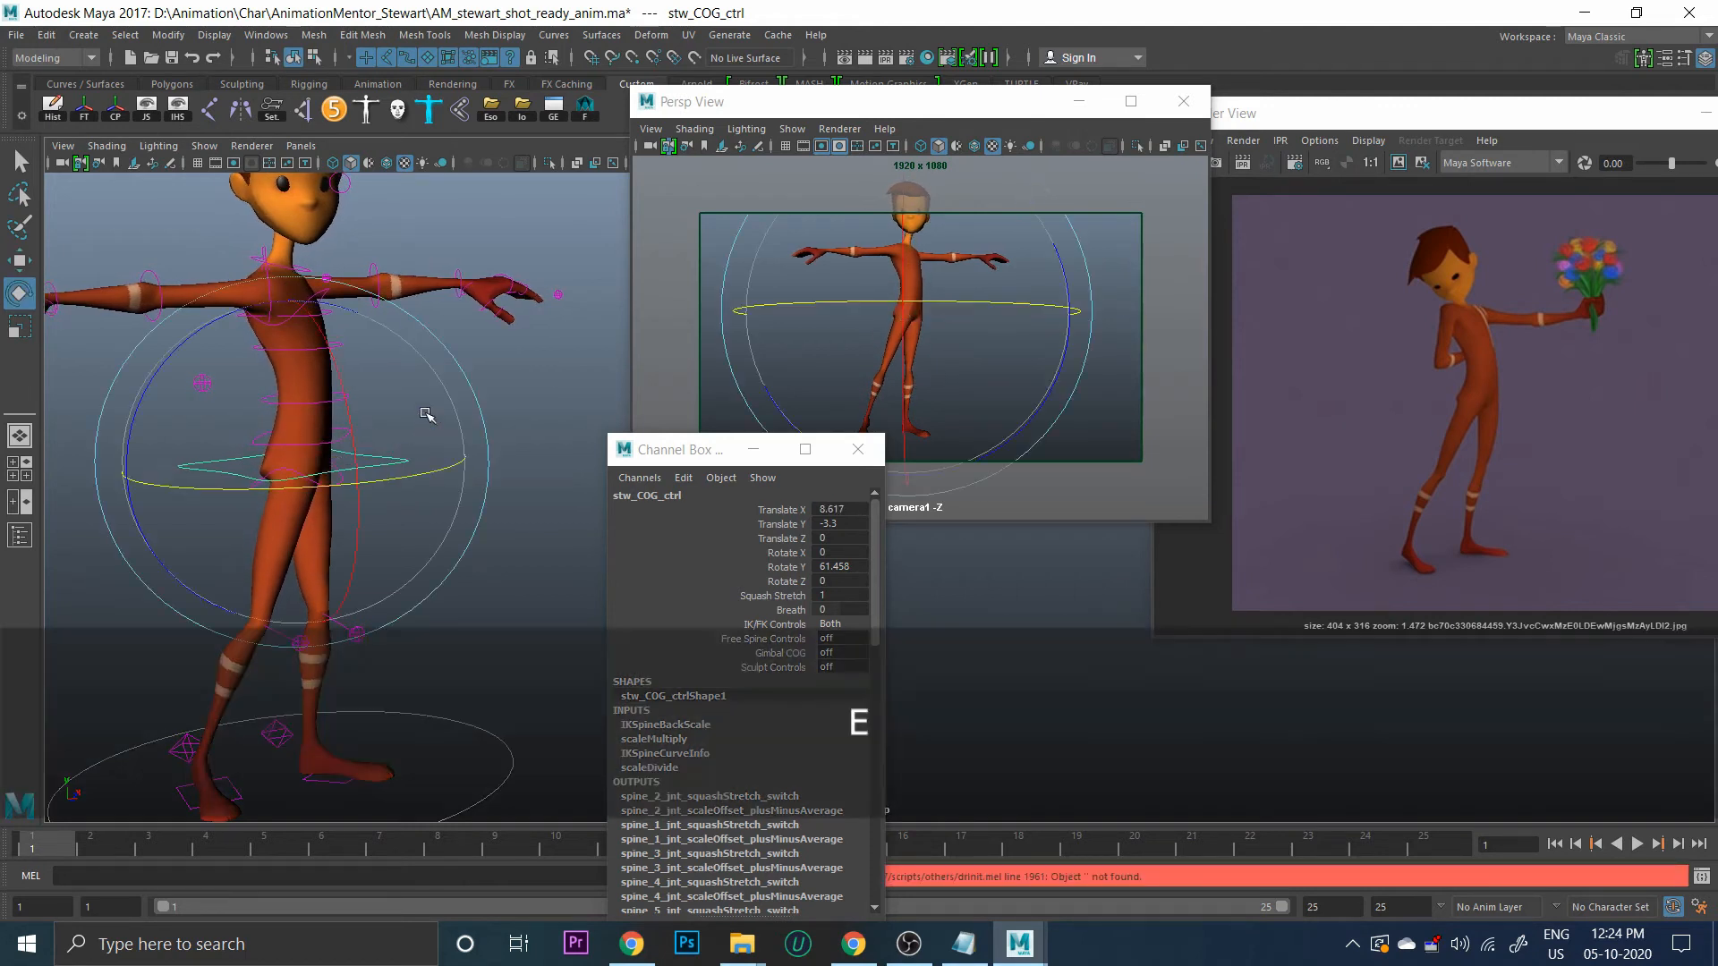
click(739, 564)
drag(433, 362, 332, 363)
click(502, 352)
click(474, 312)
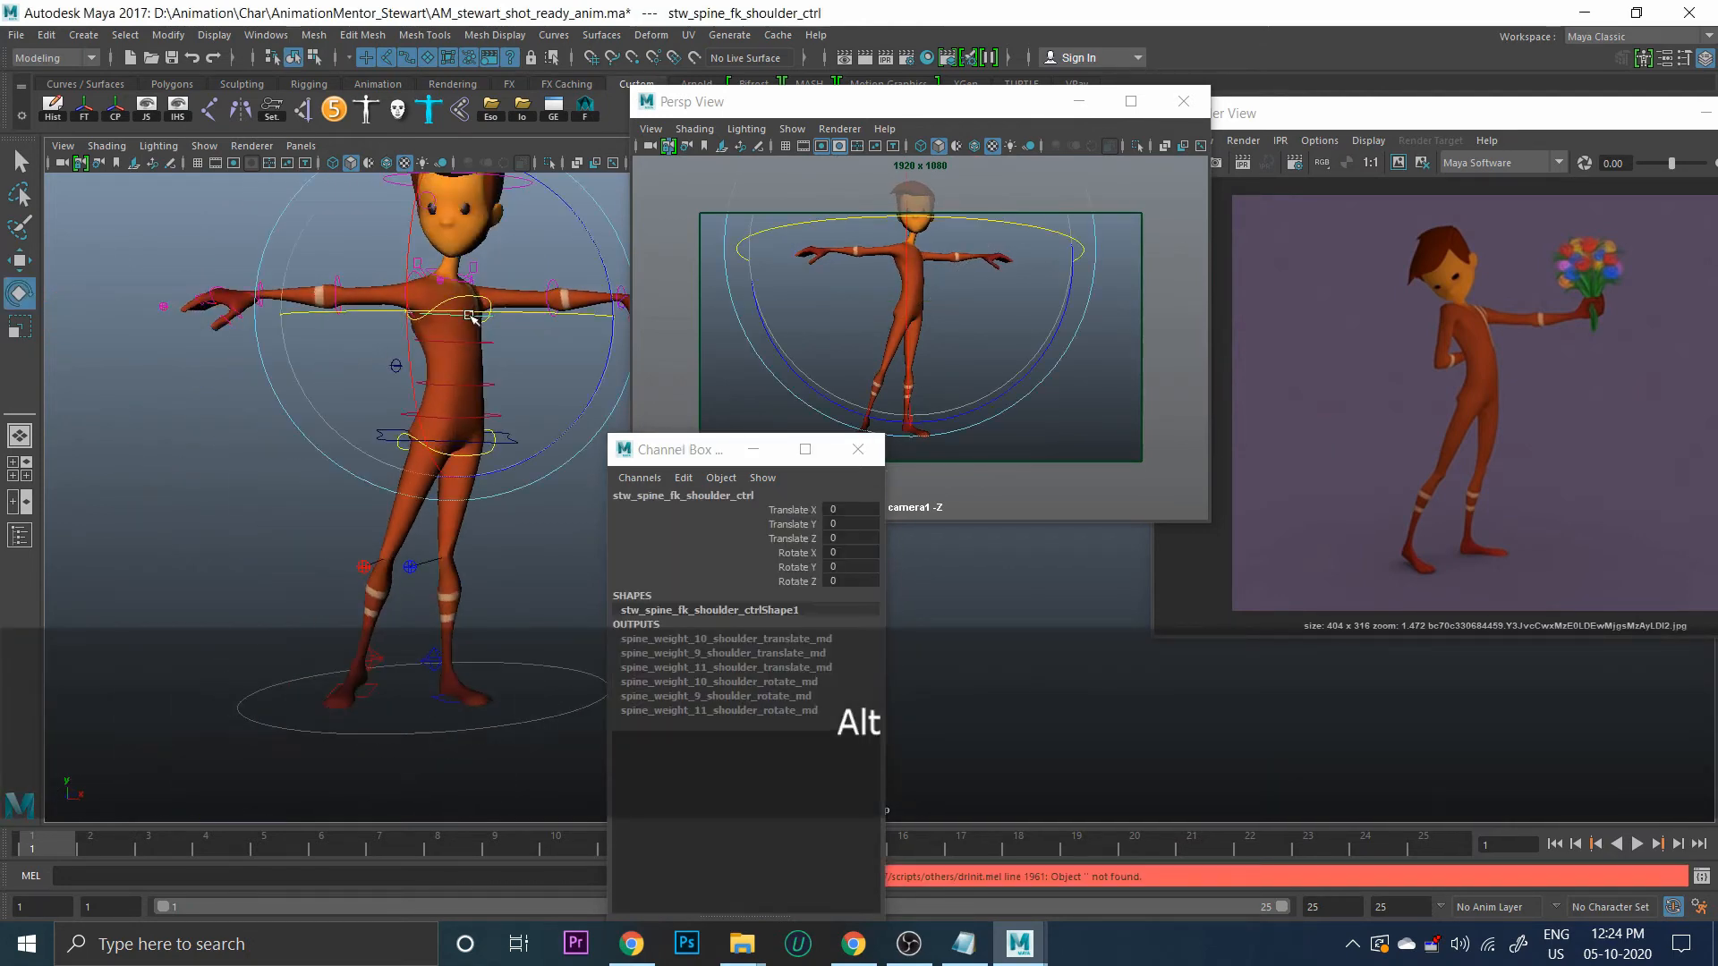
key(w)
shift+click(473, 344)
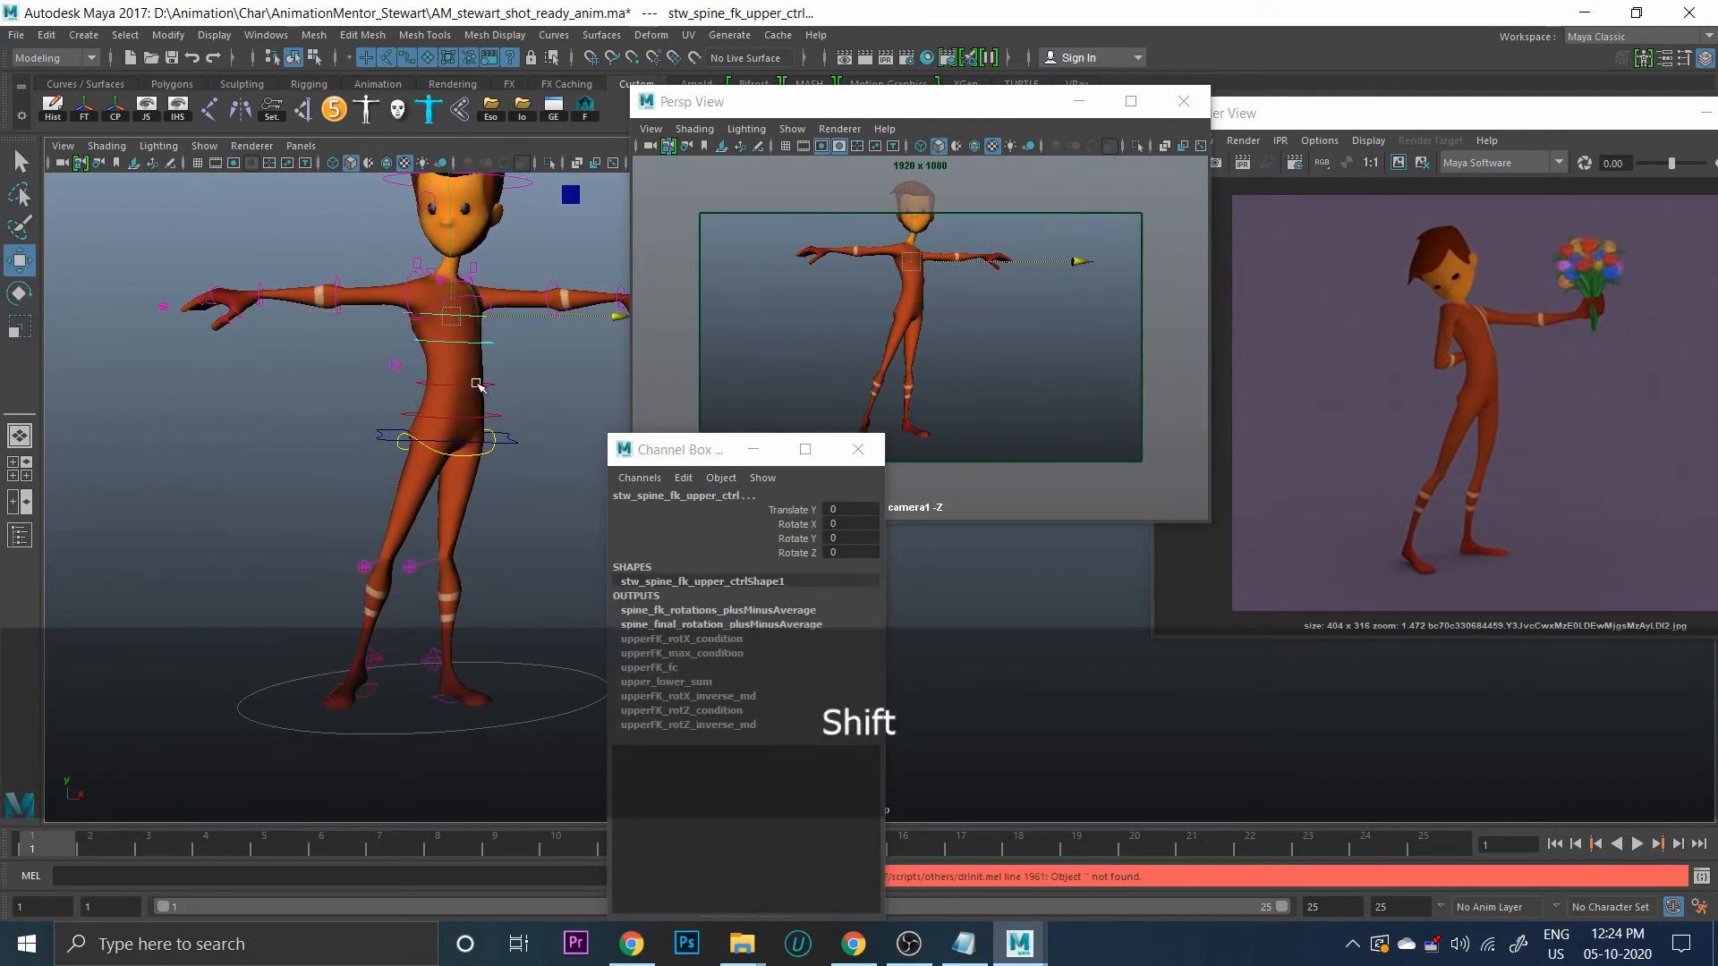
shift+click(476, 385)
shift+click(481, 416)
alt+drag(488, 424, 548, 425)
alt+middle_drag(548, 425, 447, 541)
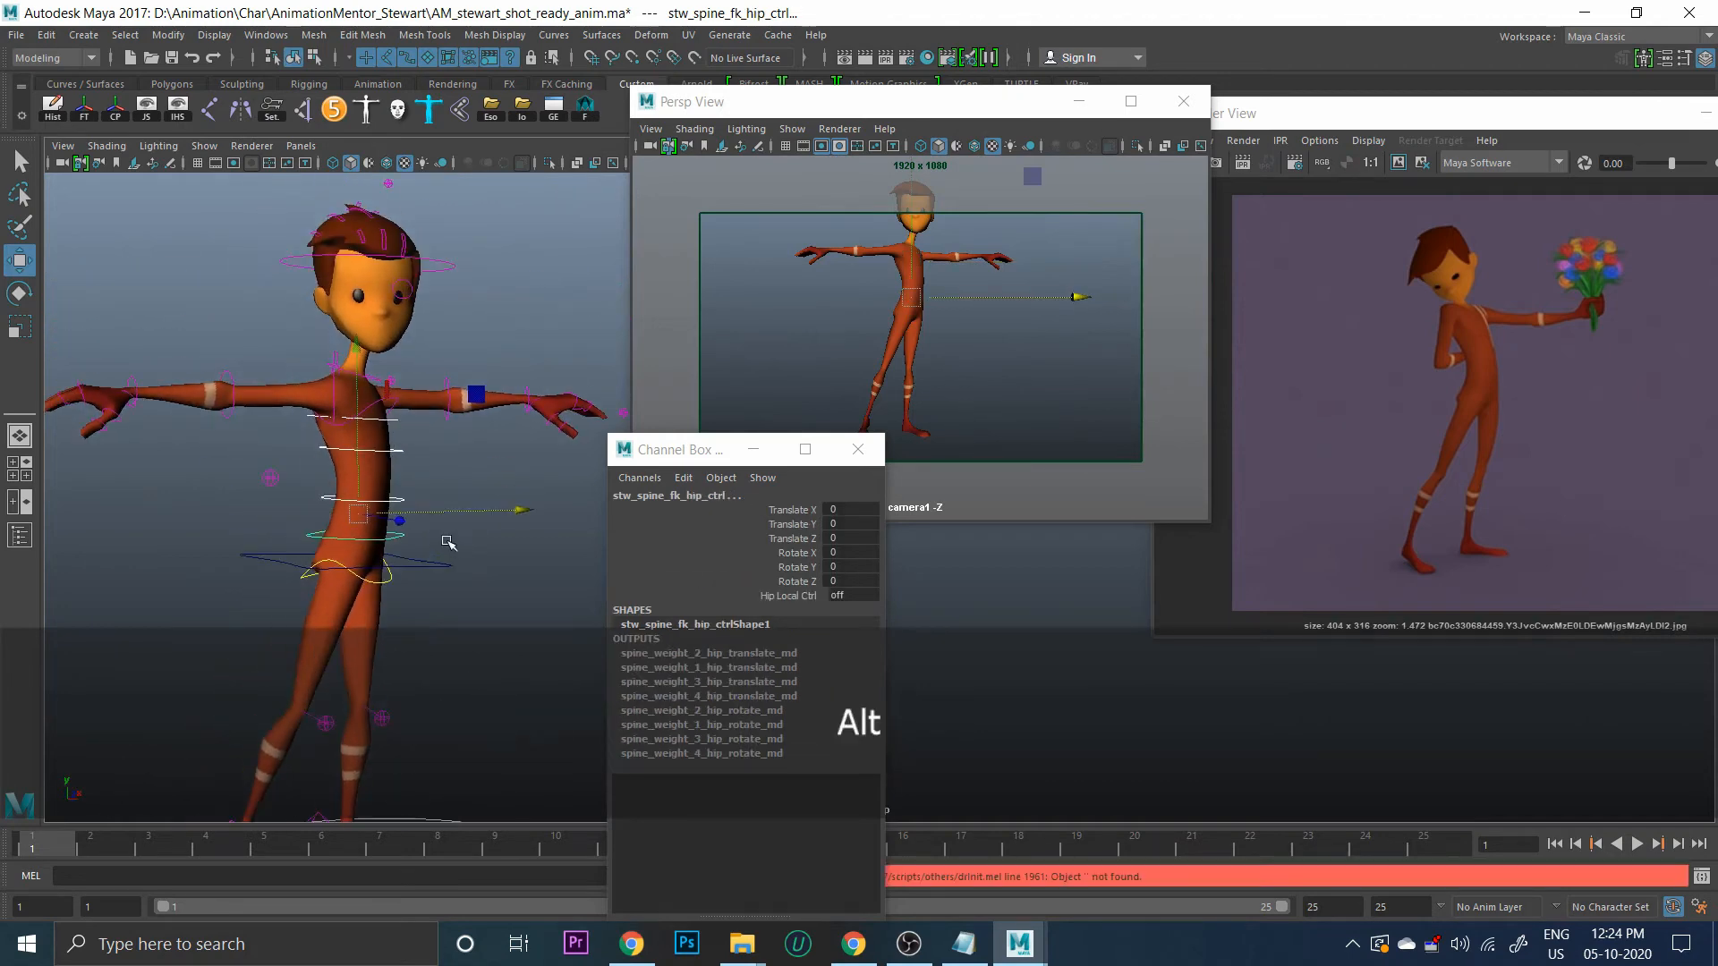
key(e)
click(779, 510)
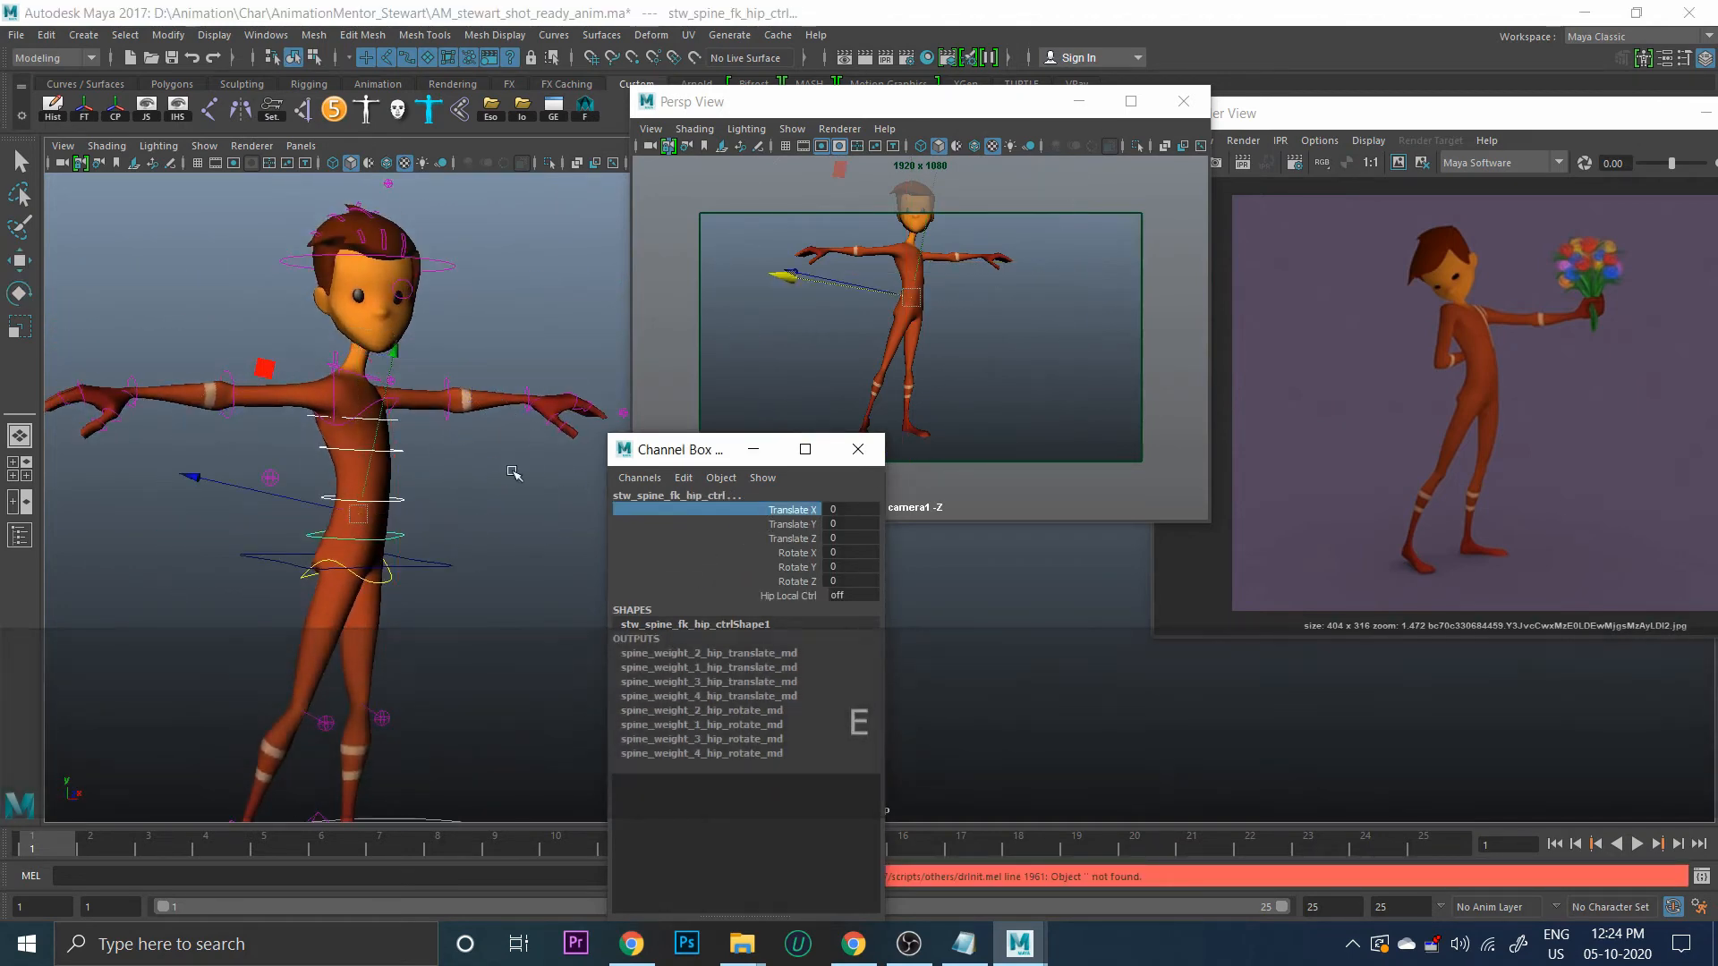
click(777, 553)
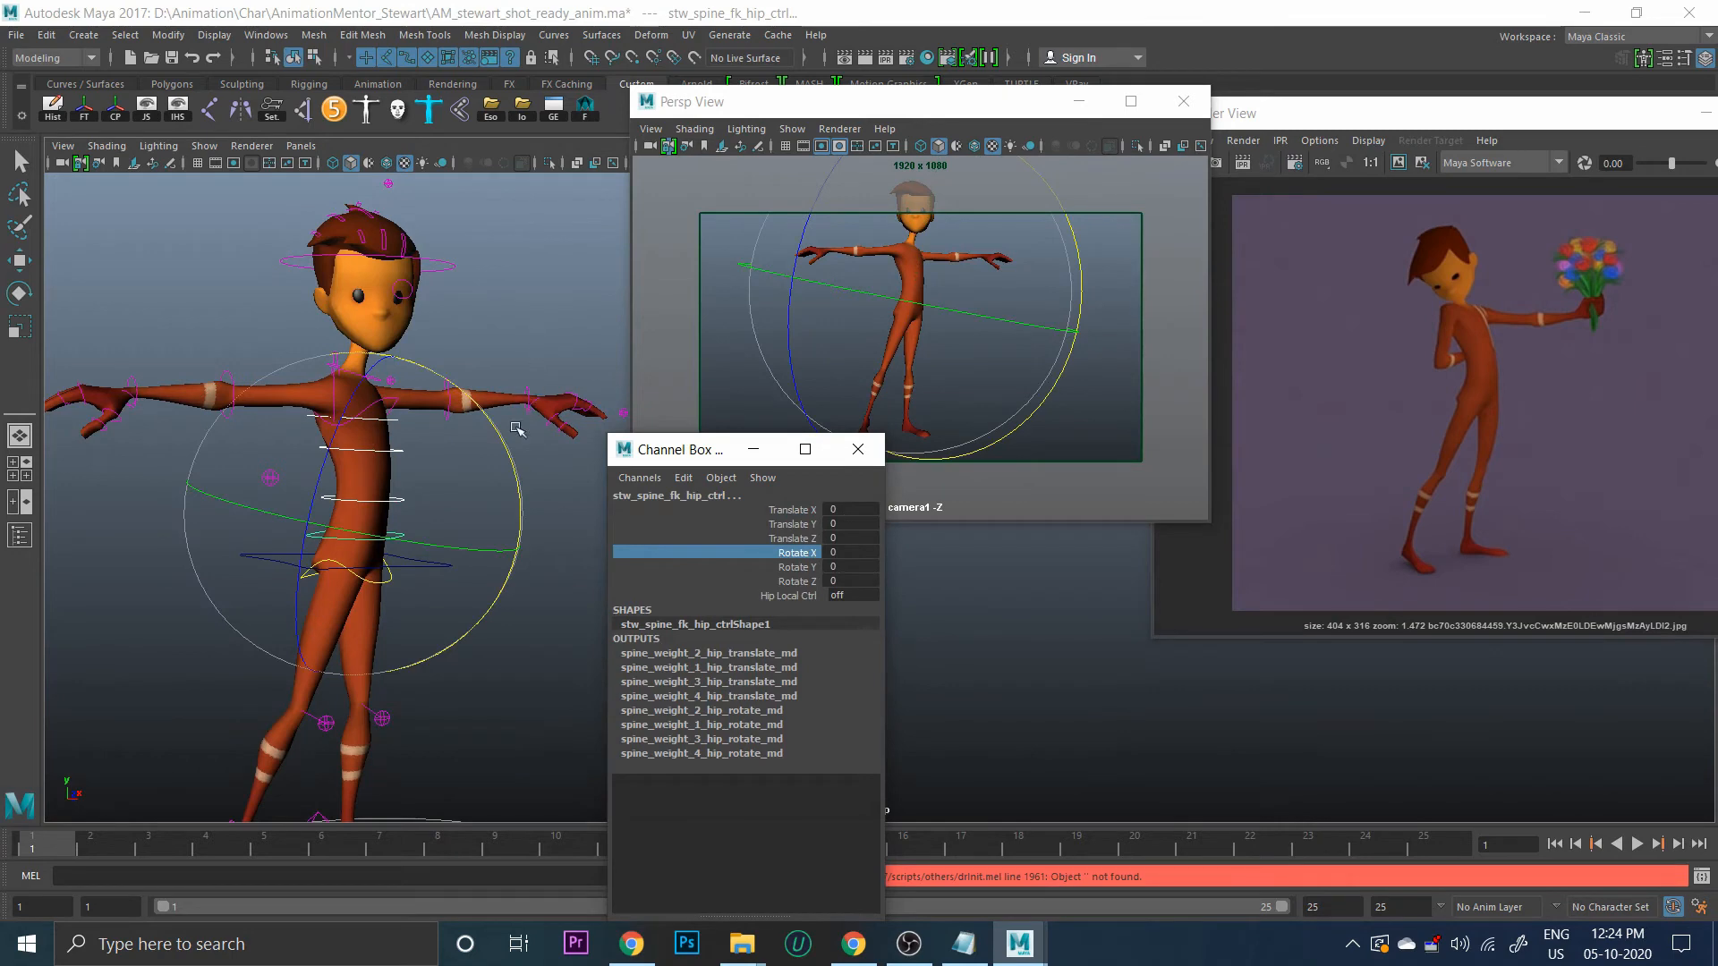
drag(503, 436, 502, 409)
key(ctrl+z)
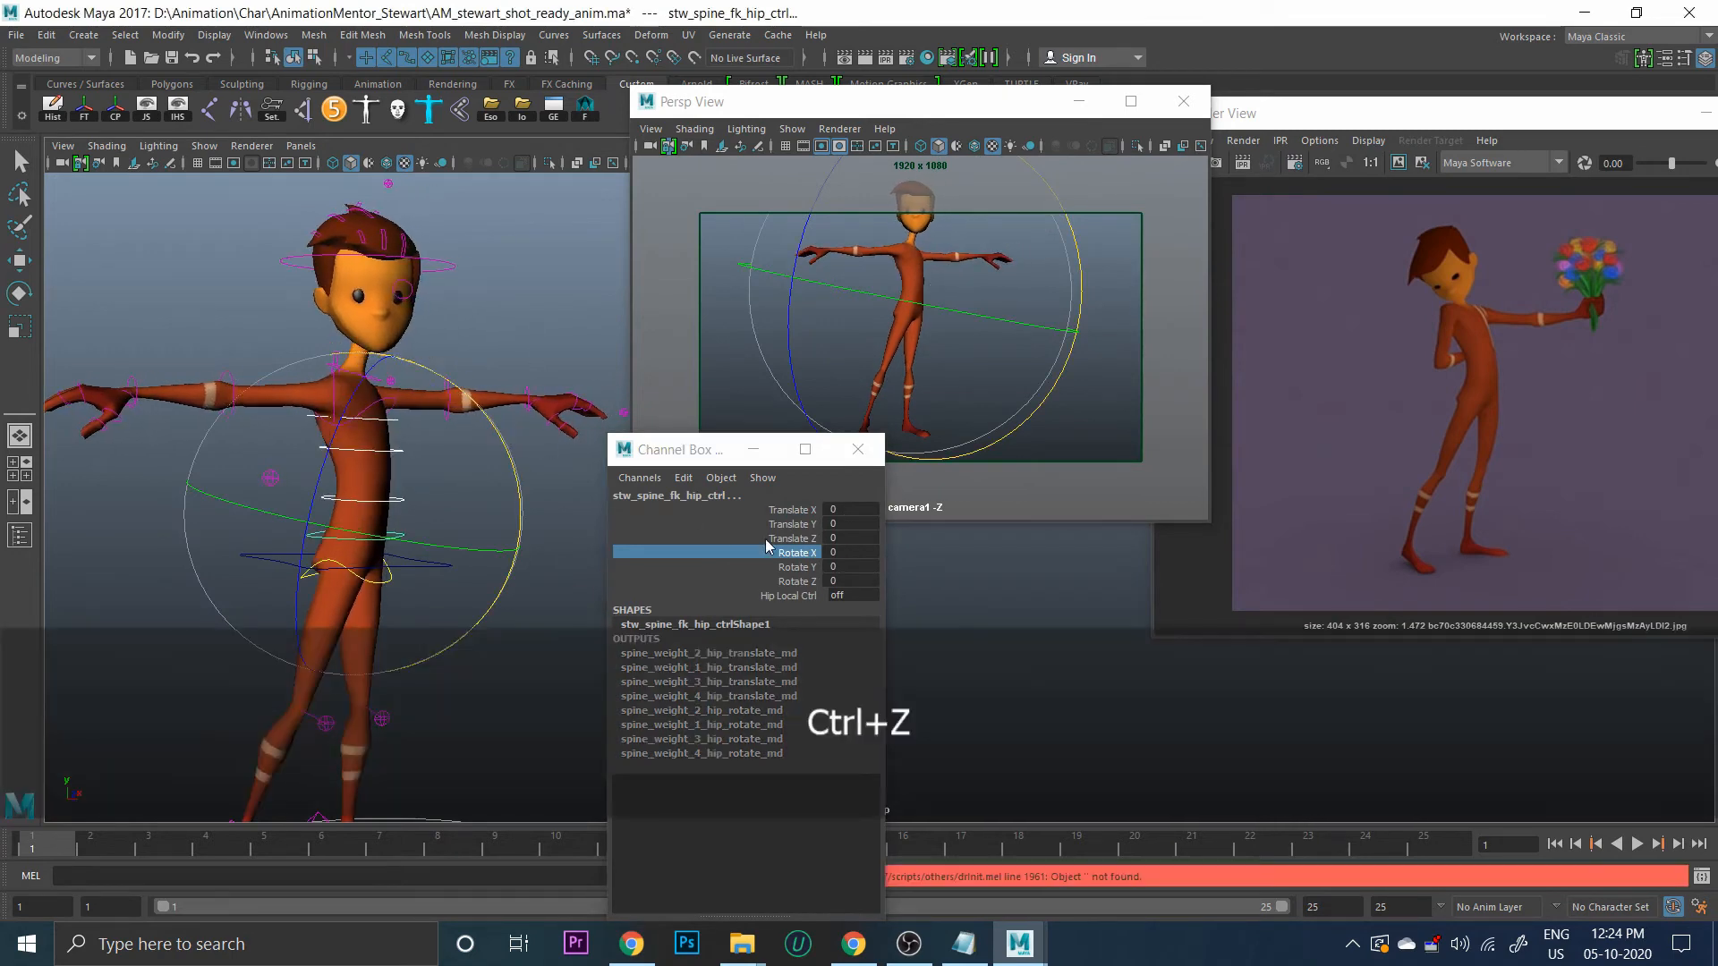
middle_drag(592, 277, 599, 299)
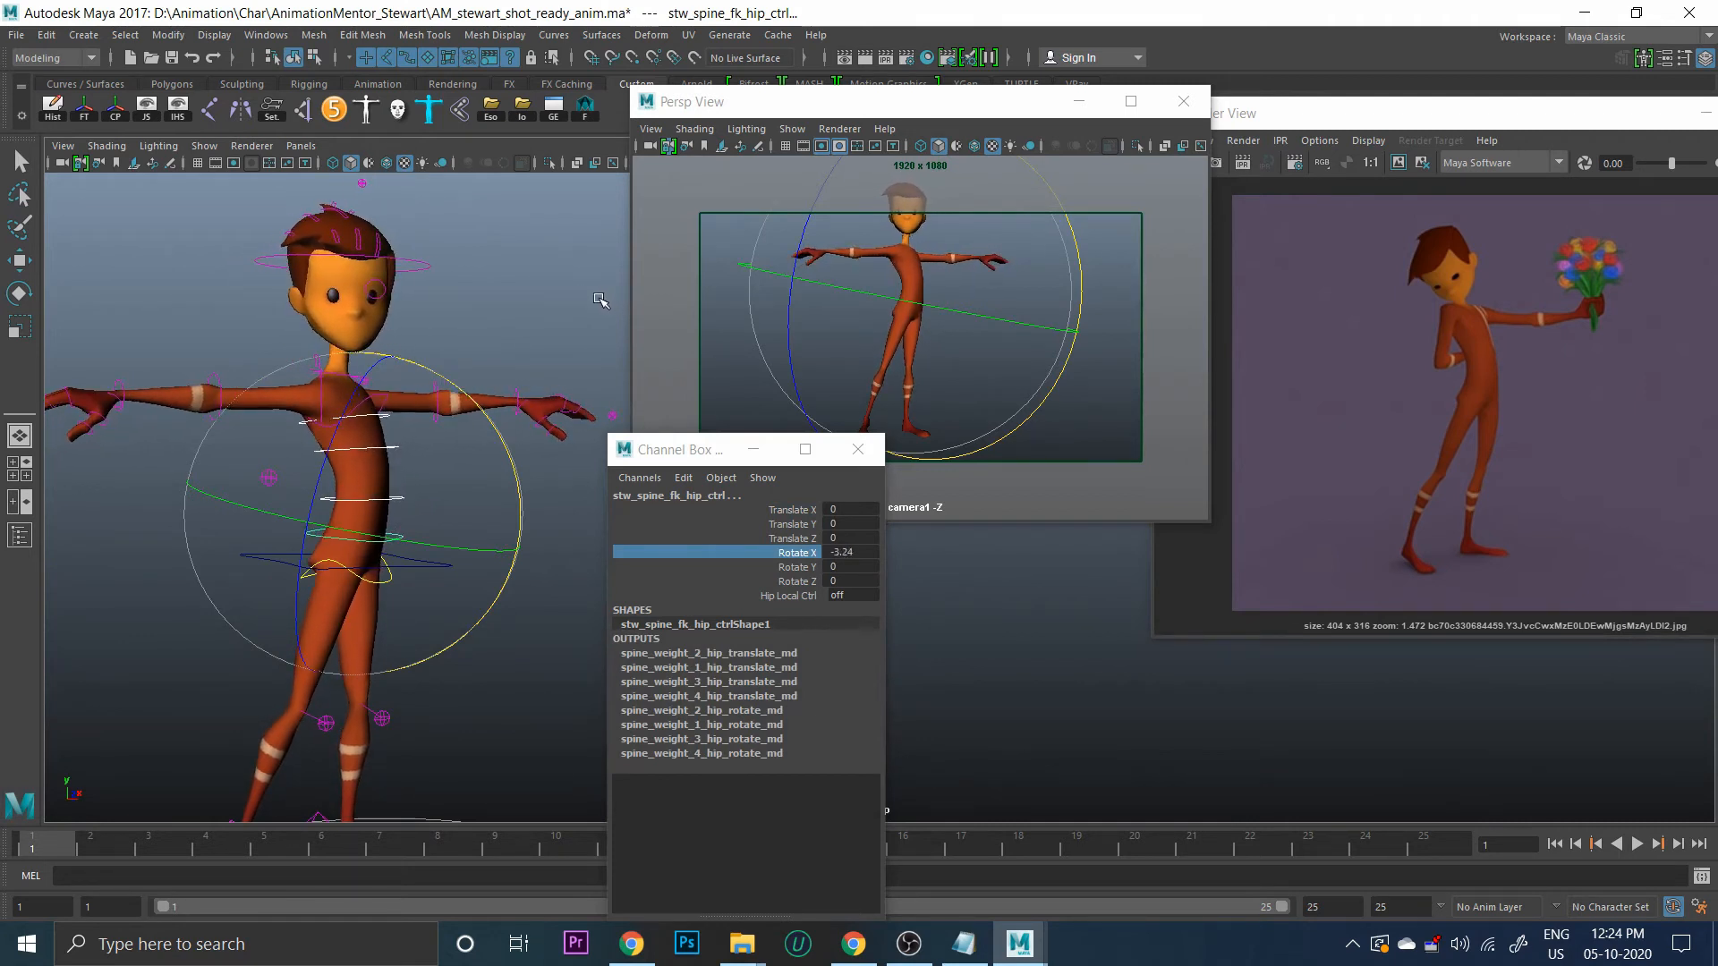
click(552, 277)
Rotate the neck control to about -19 in X, -24 in Y and 2.6 in Z
alt+drag(417, 337, 435, 374)
click(392, 387)
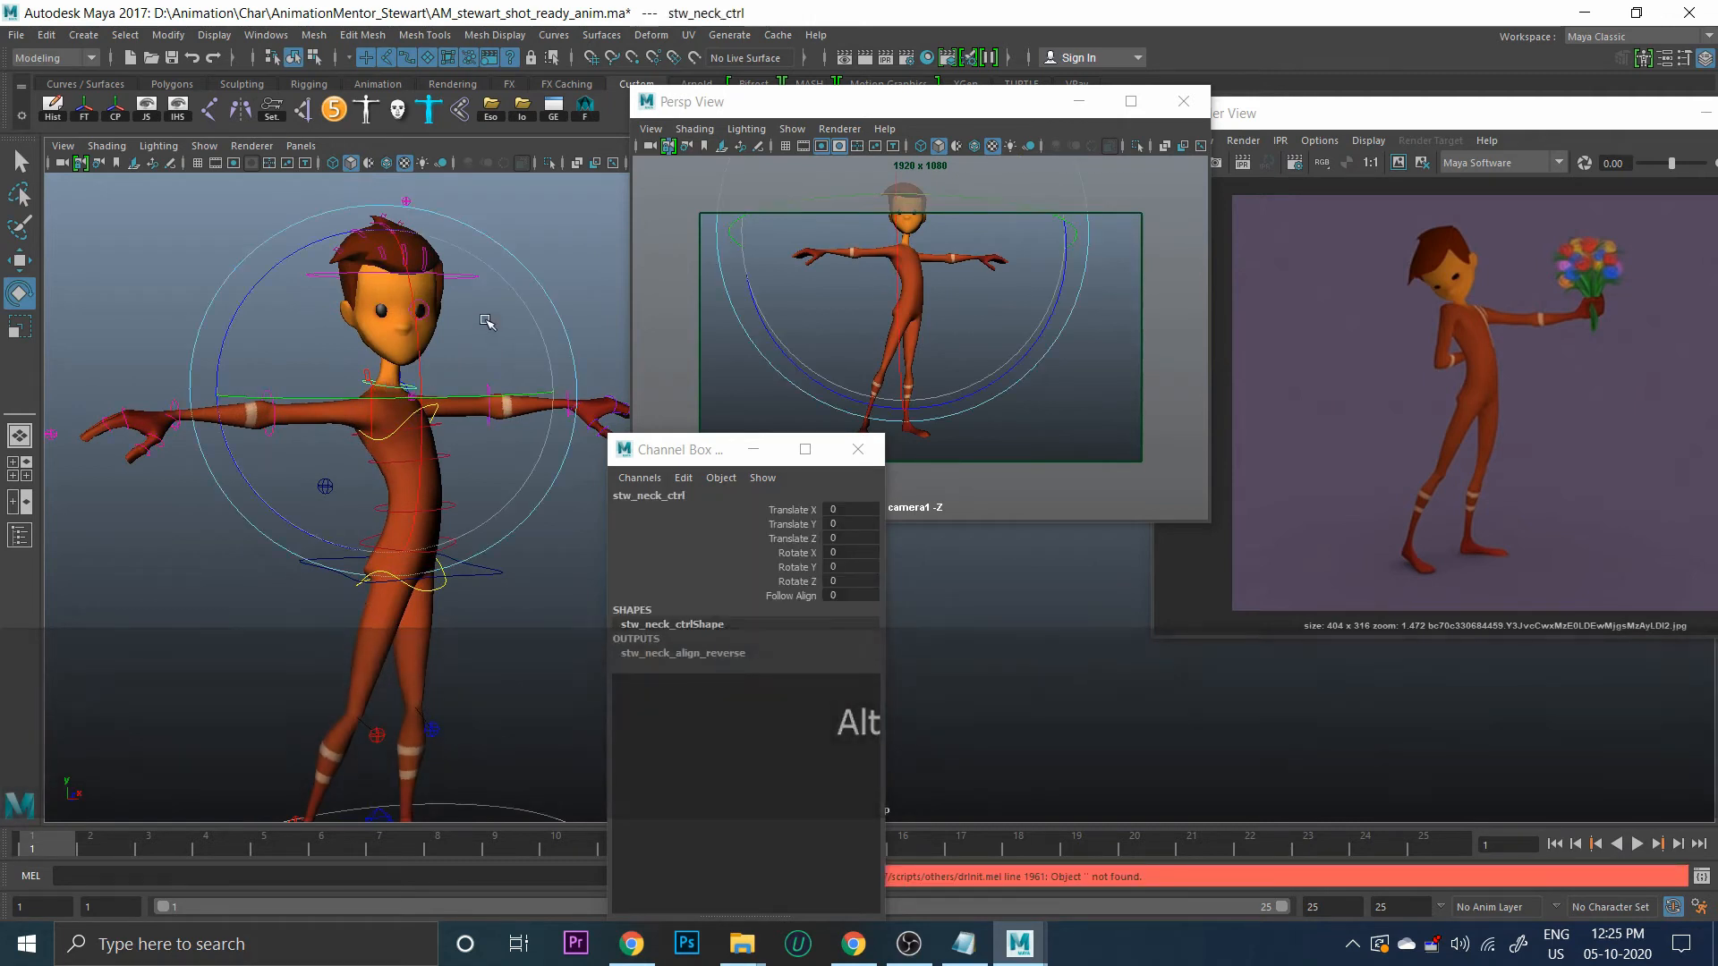
drag(488, 322, 442, 287)
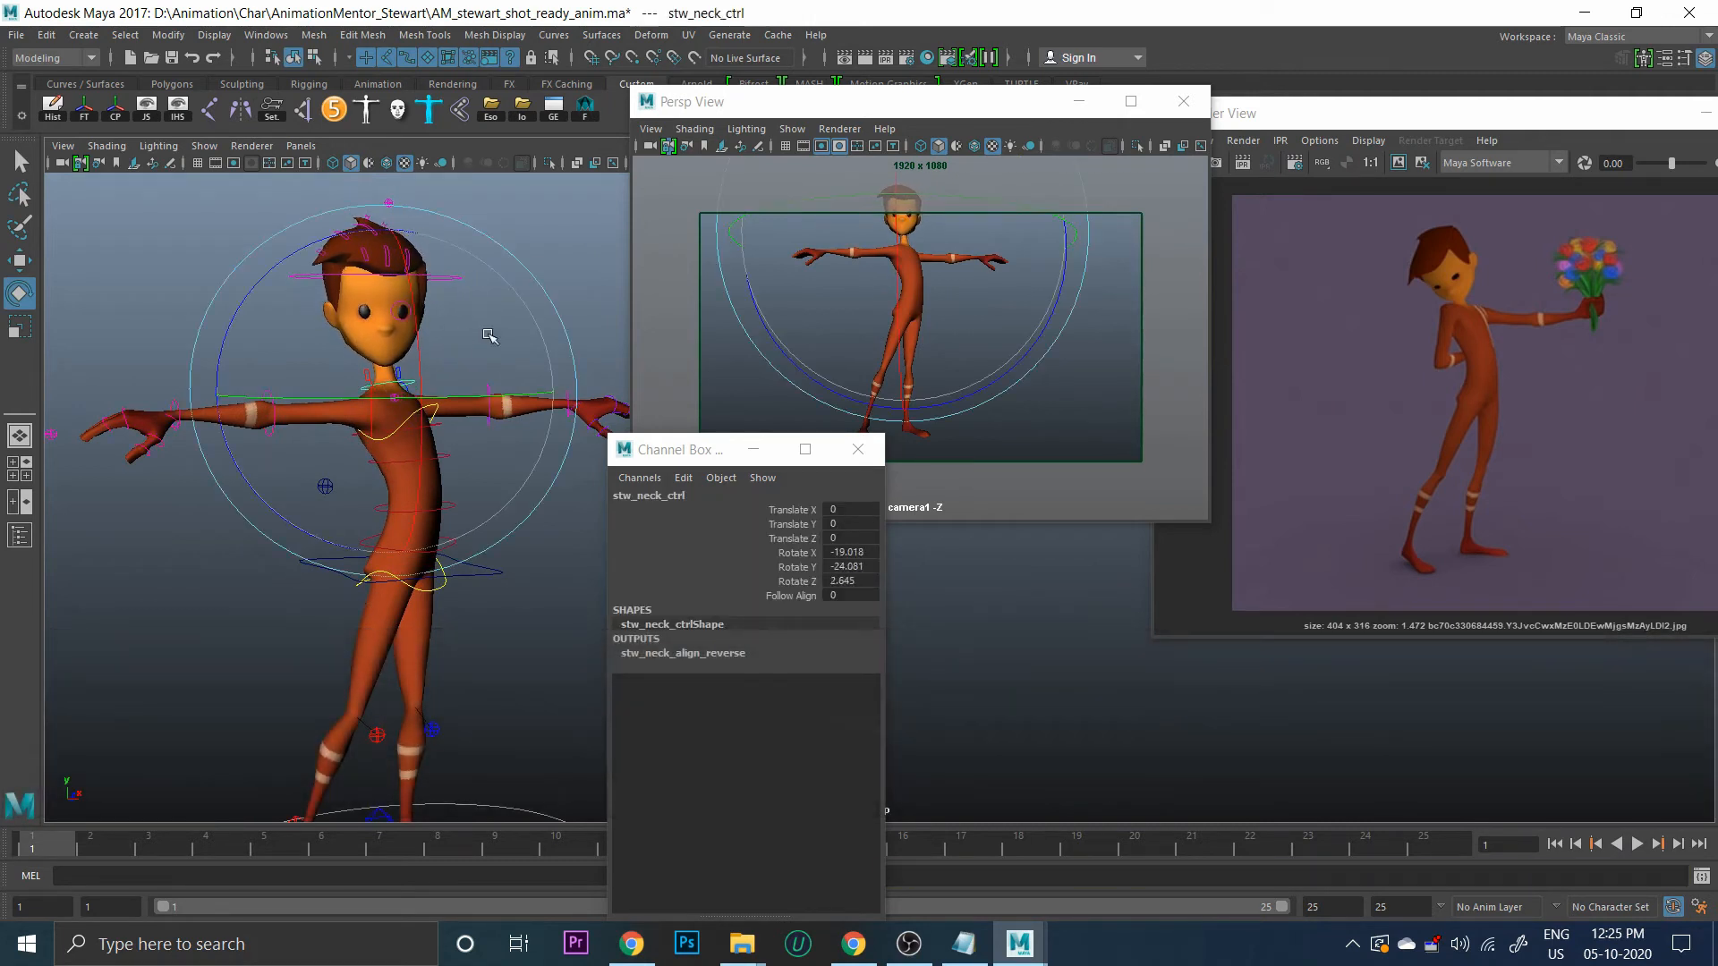
click(574, 203)
Turn the head control to about -37 in Y and lower it to about -3.8 in Translate Y
click(453, 278)
drag(405, 278, 393, 331)
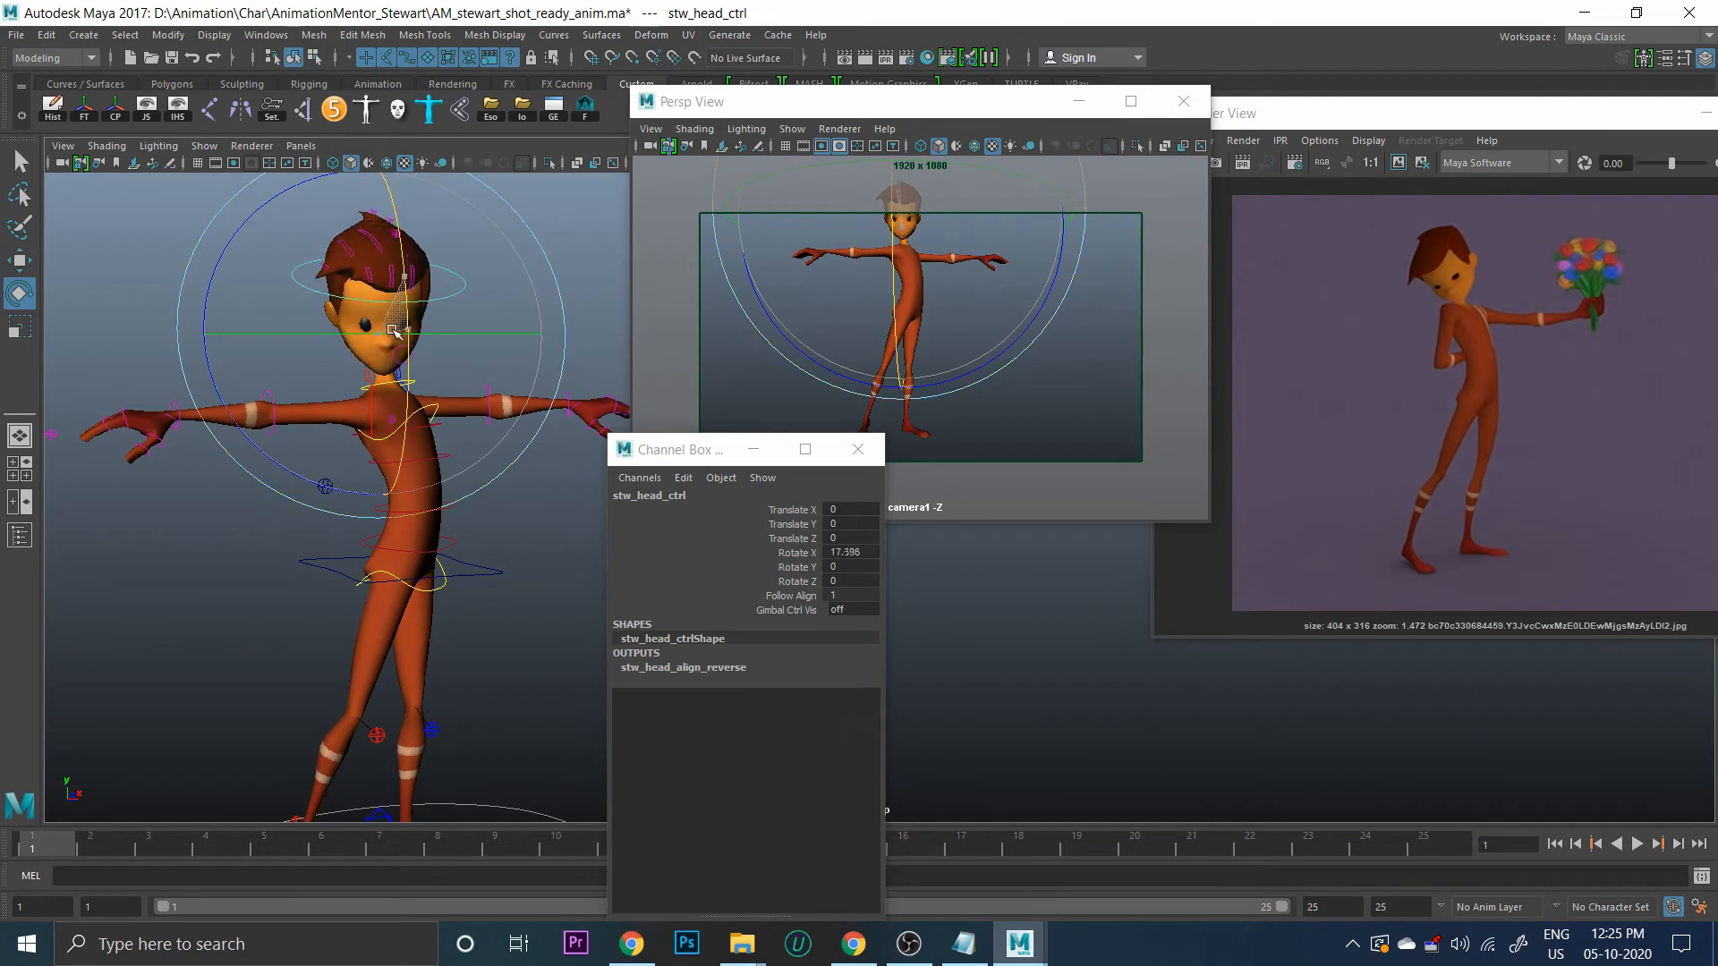
key(w)
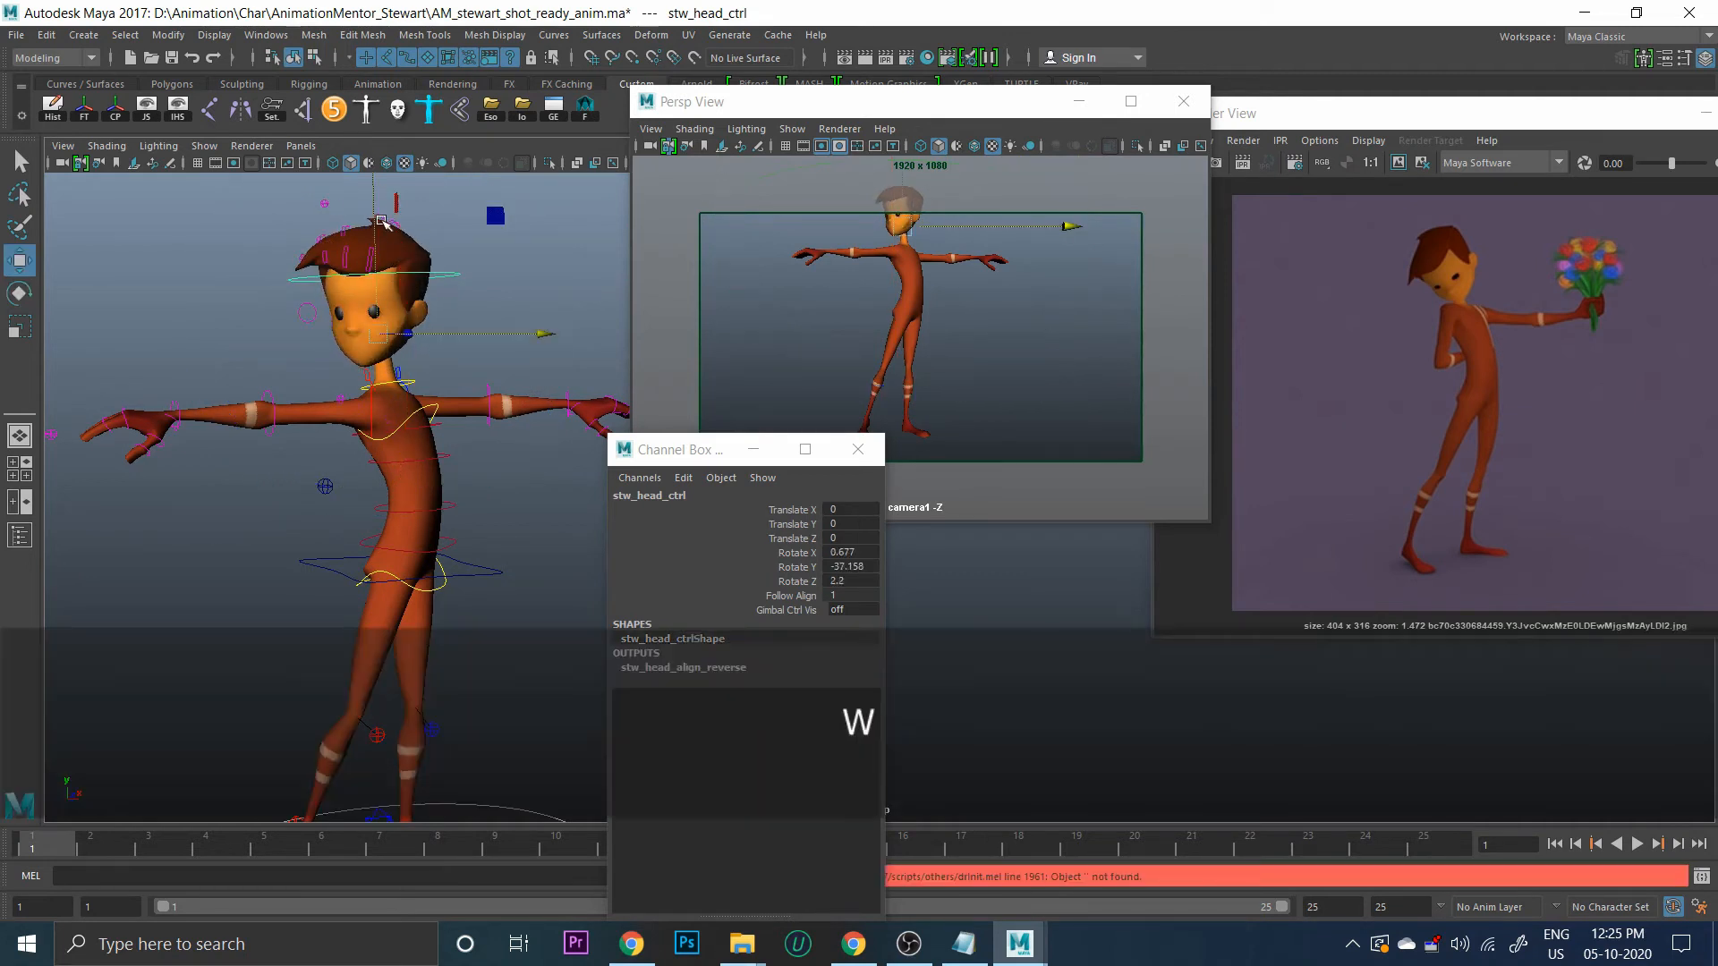
drag(379, 204, 383, 251)
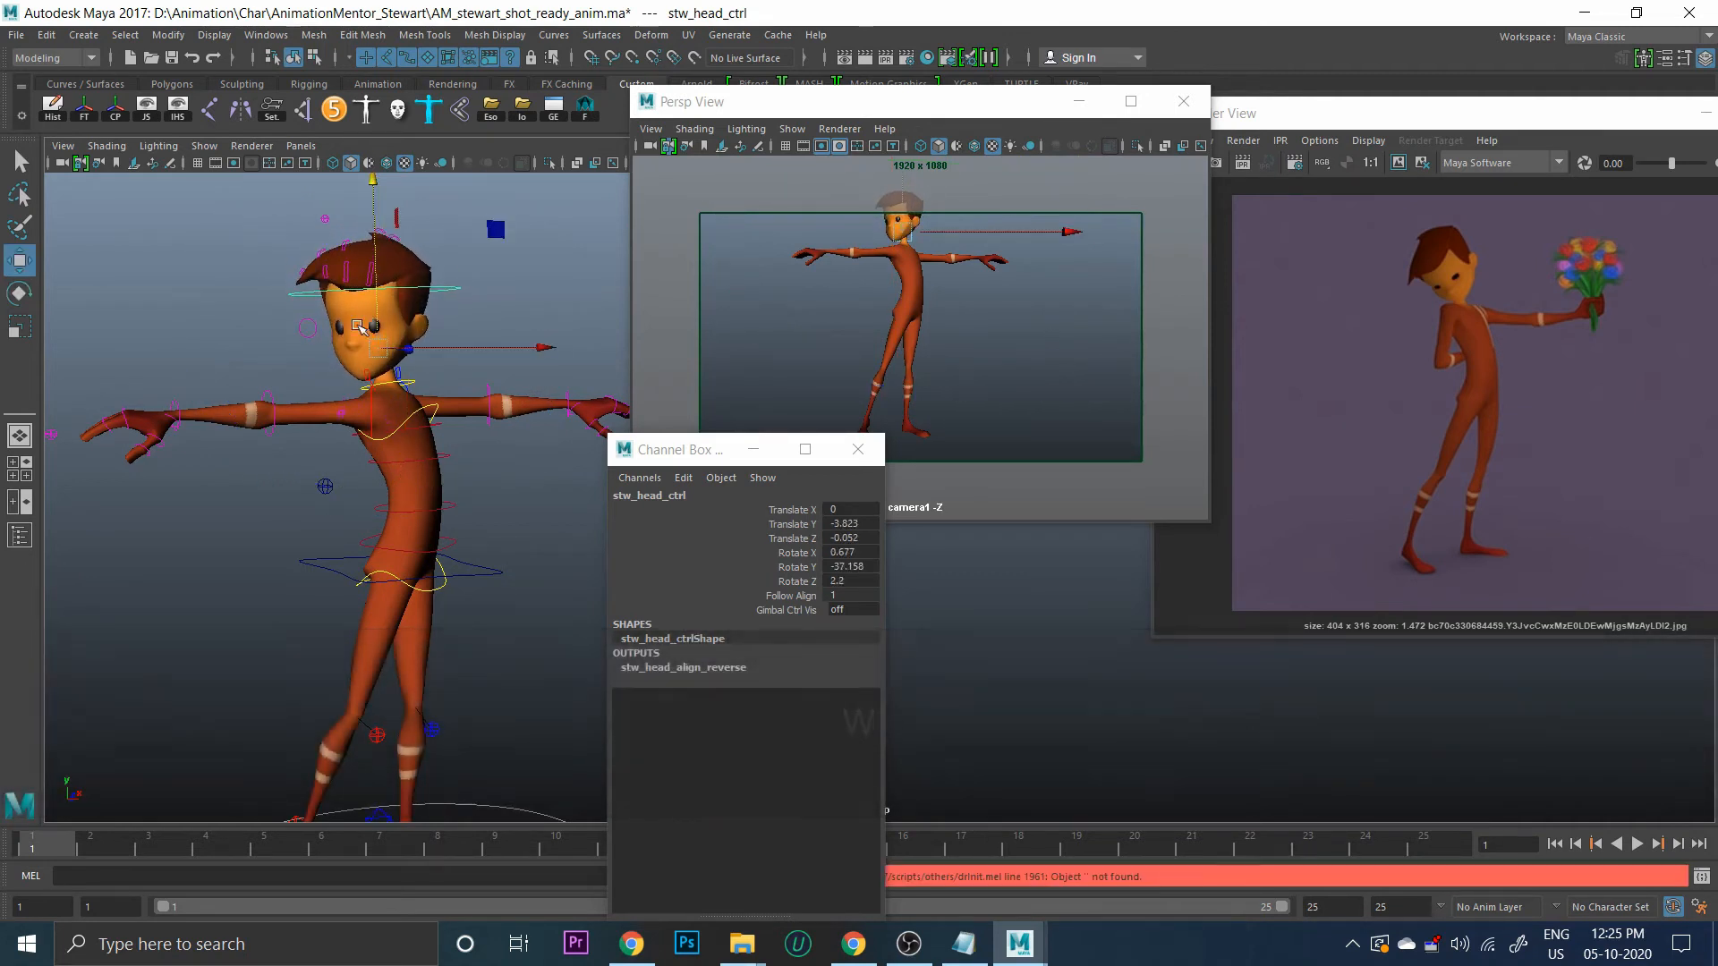
Tilt the head control to about 8.7 in X, -15.9 in Y and 19 in Z
key(e)
alt+drag(474, 402, 544, 355)
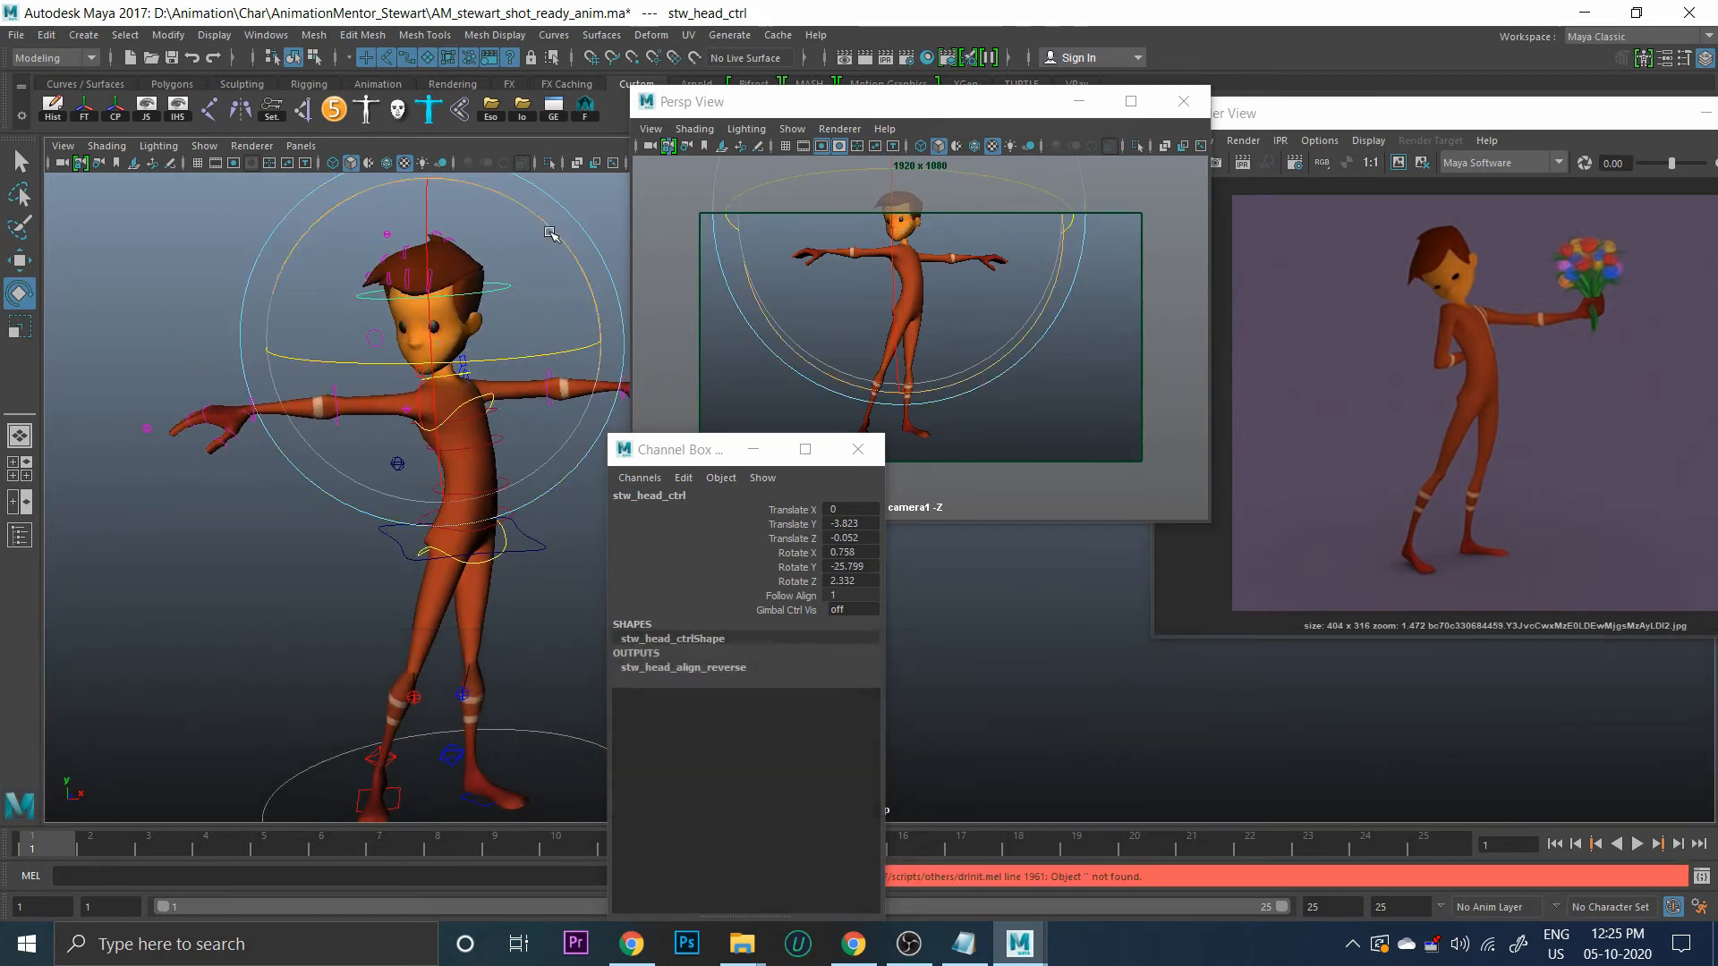
drag(545, 223, 506, 200)
drag(510, 361, 537, 357)
drag(329, 212, 313, 227)
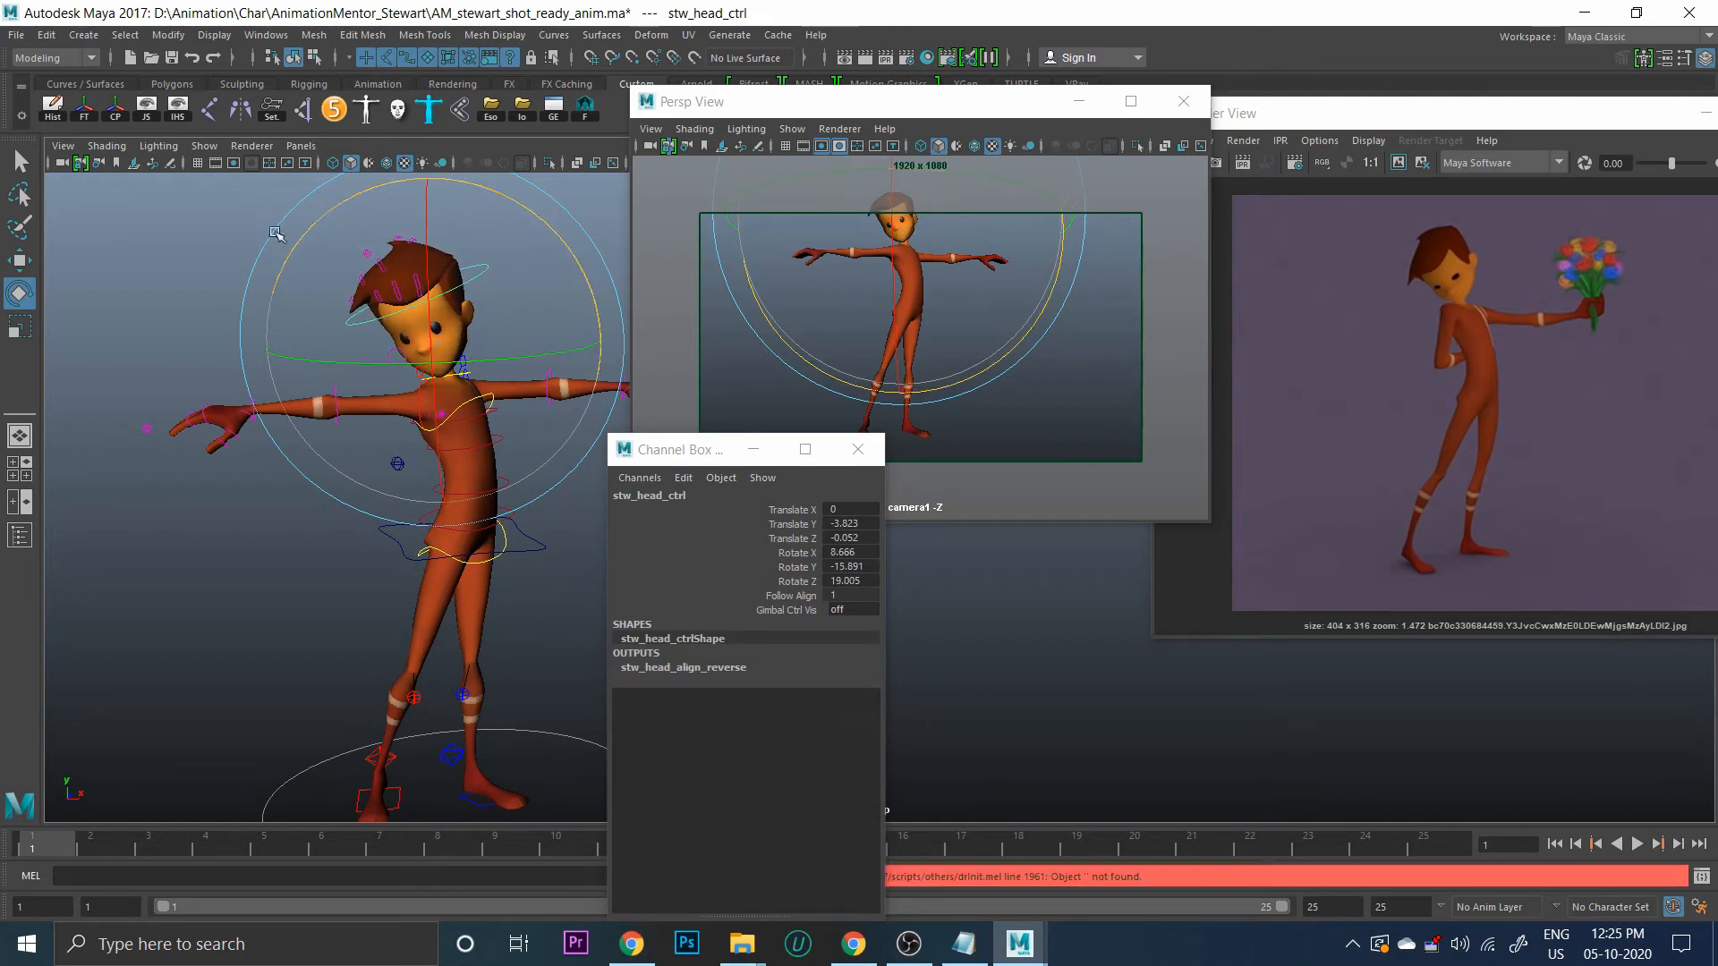
click(141, 257)
Lower the right upper arm FK control beside the body, rotating it to about 85.8 in X, -43.7 in Y and -21.9 in Z
alt+middle_drag(277, 384, 272, 342)
alt+right_drag(272, 358, 327, 392)
click(305, 328)
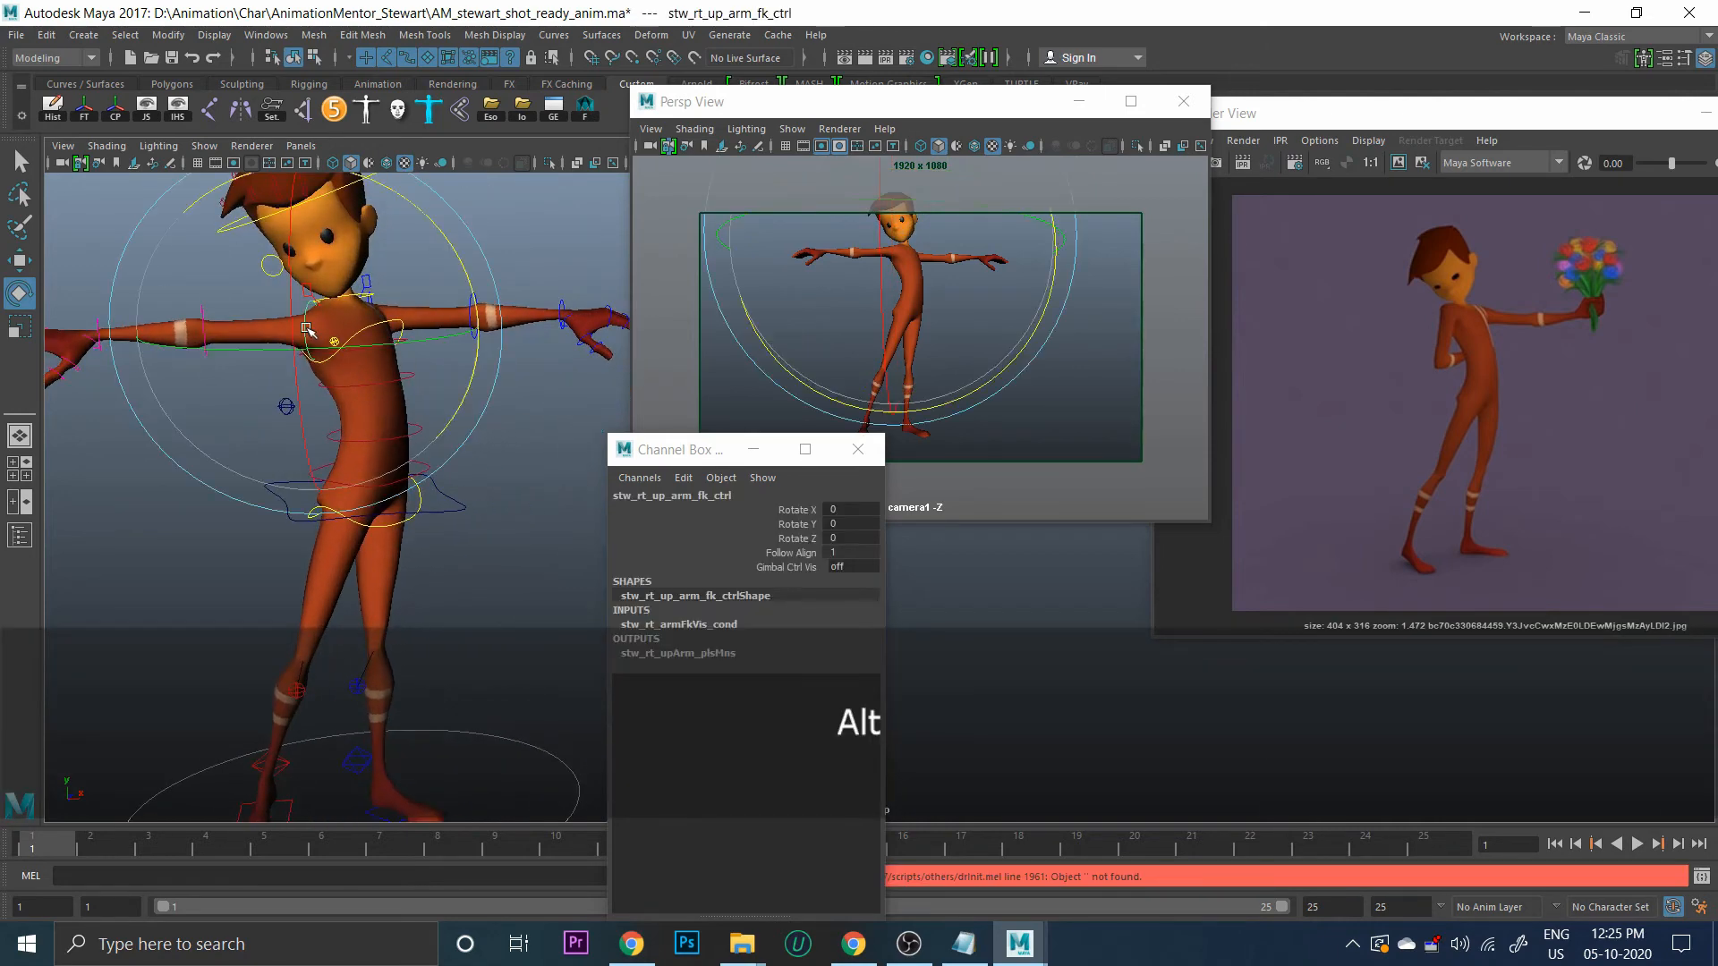
drag(428, 215, 333, 164)
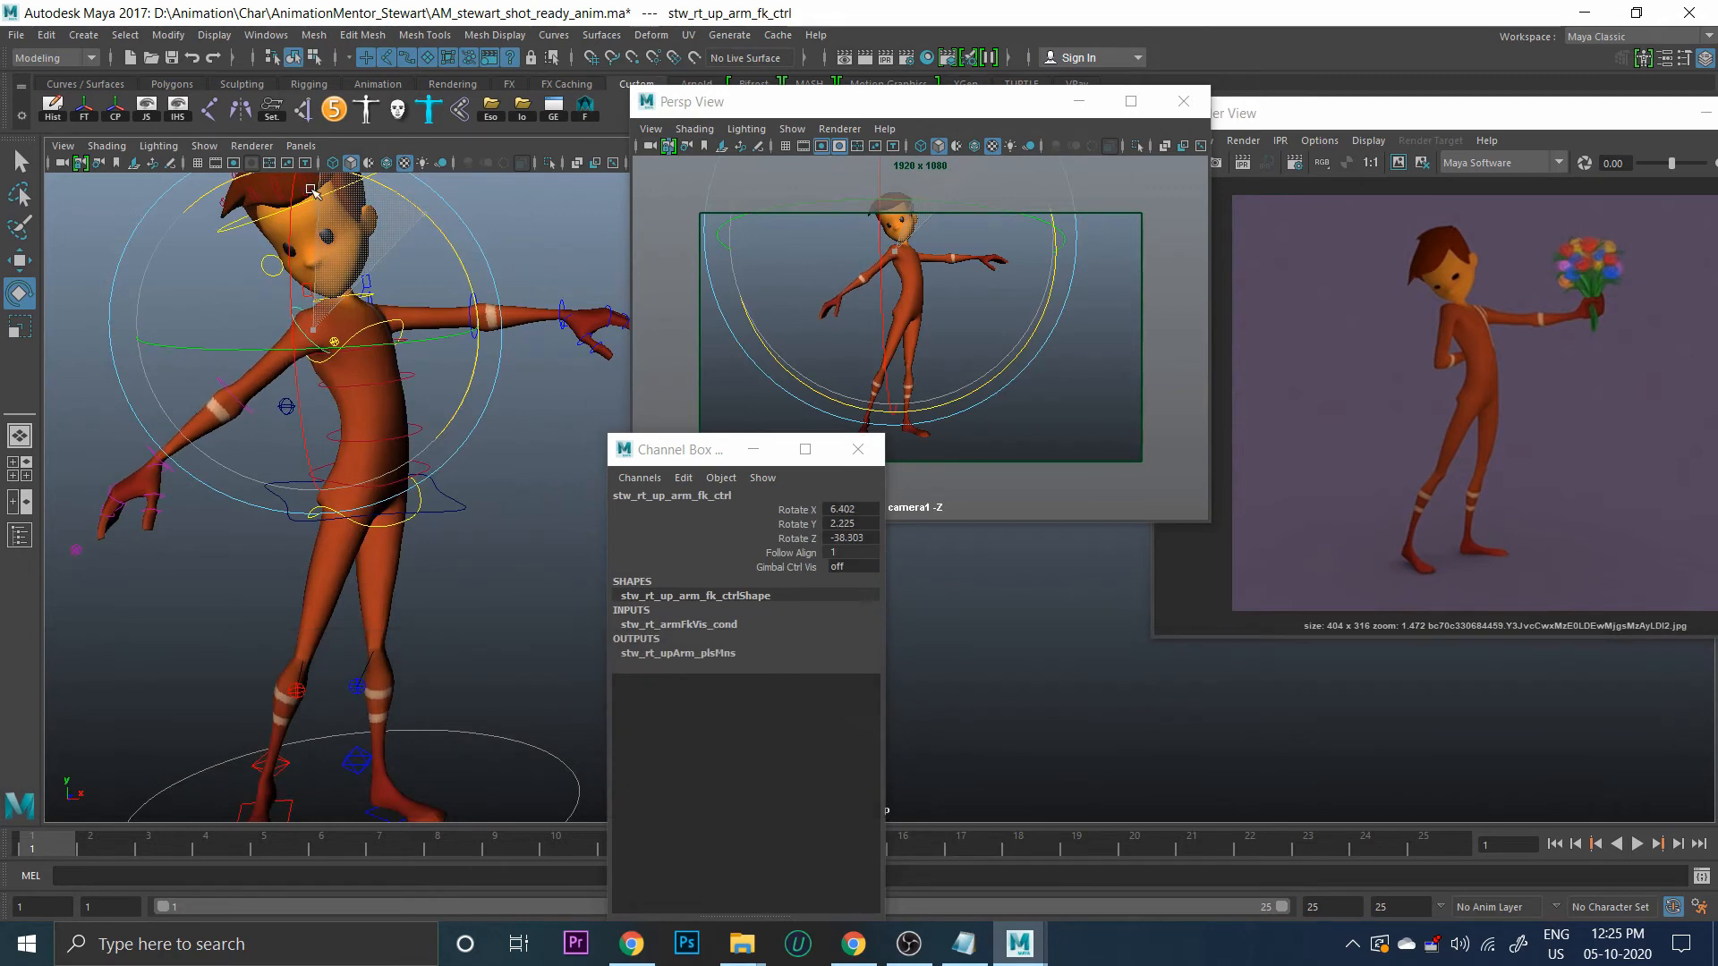
alt+drag(277, 322, 394, 366)
alt+middle_drag(335, 356, 302, 257)
drag(278, 417, 435, 413)
alt+right_drag(433, 414, 365, 438)
alt+middle_drag(365, 438, 336, 454)
drag(208, 443, 298, 434)
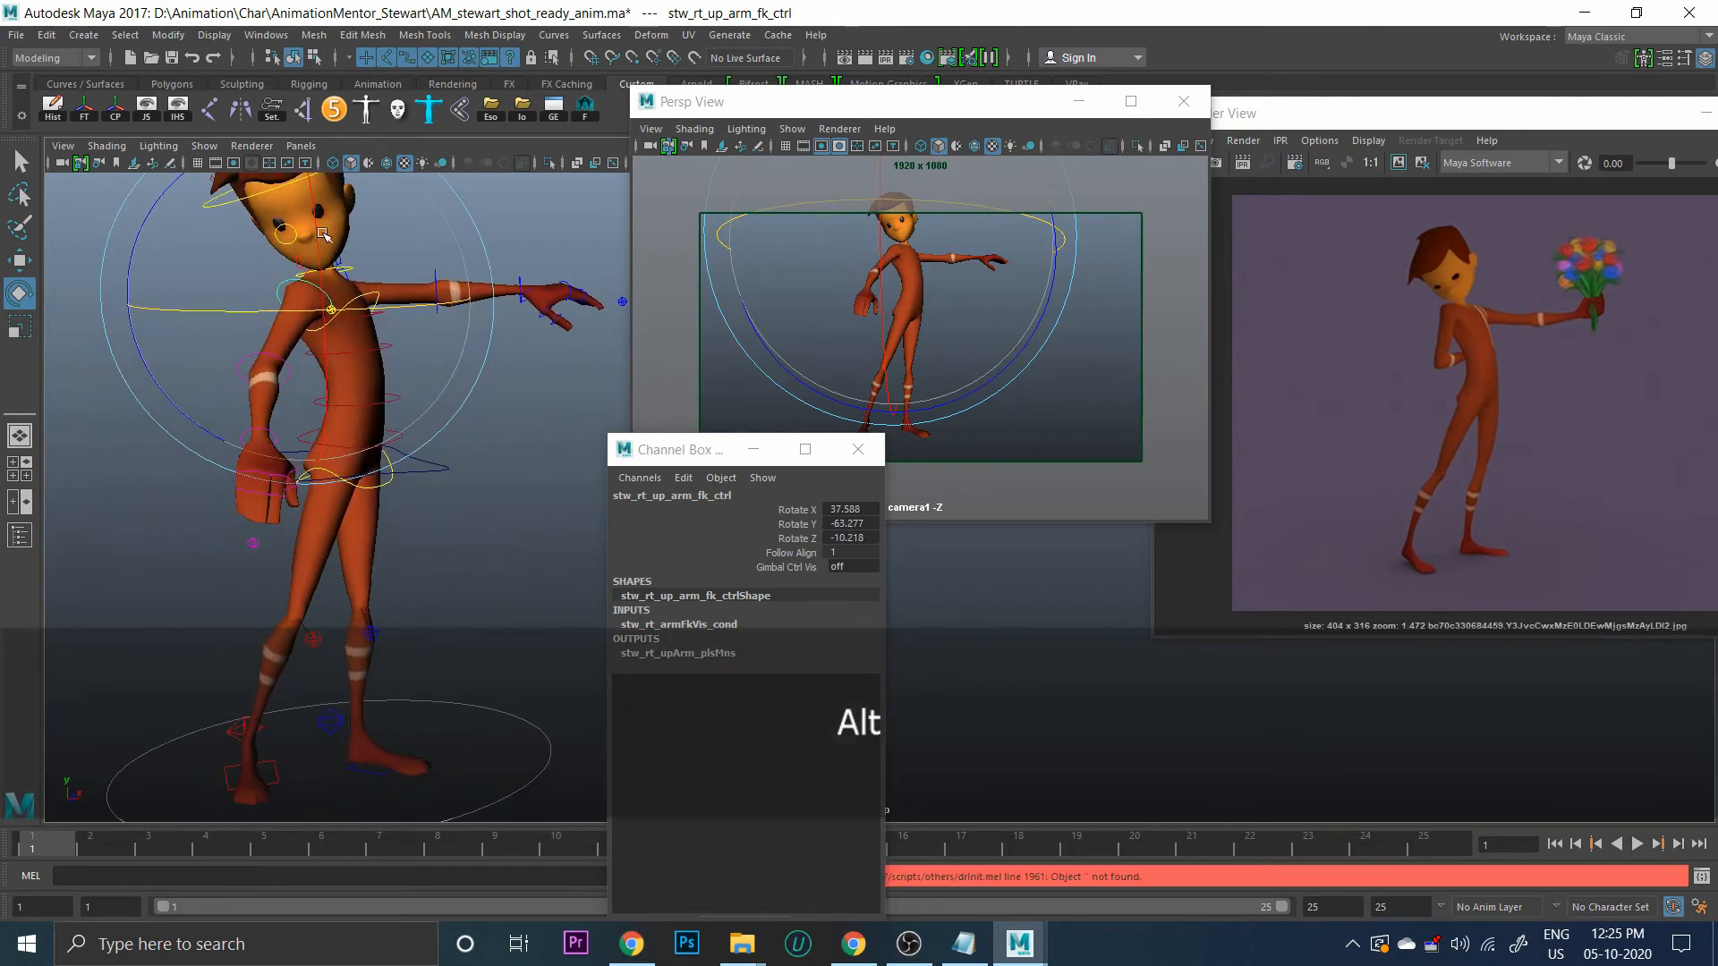
drag(306, 229, 331, 373)
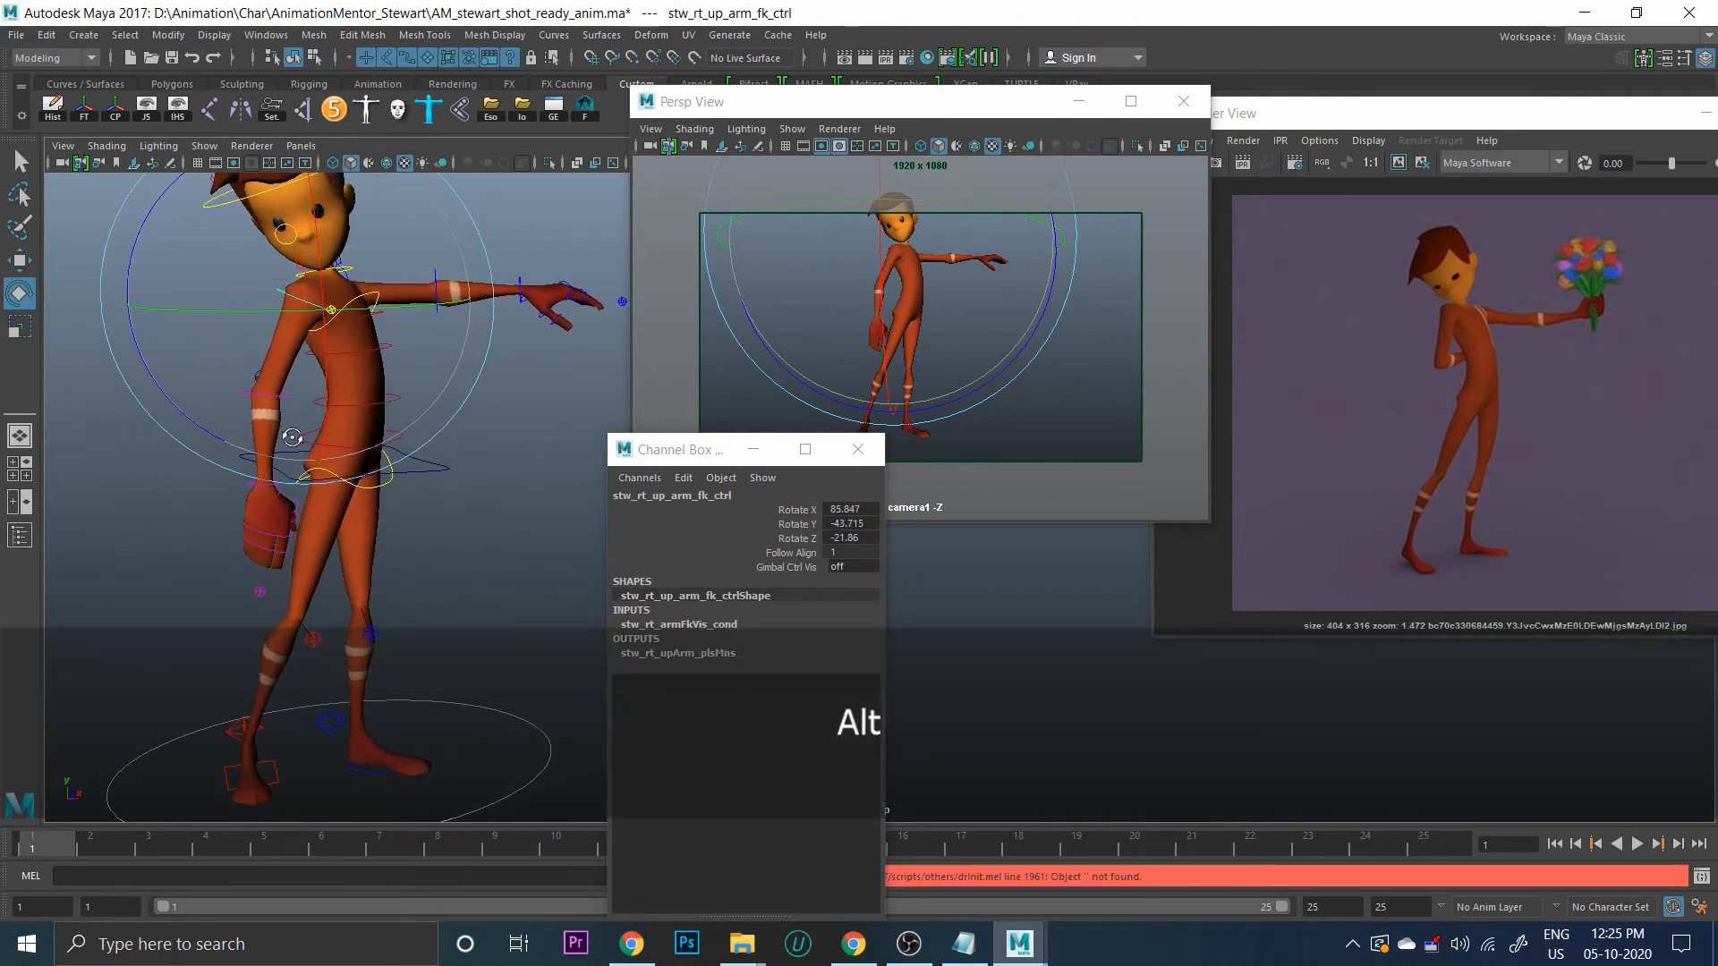
Bend the right elbow FK control to about -85.8 in Y and -9.5 in Z
alt+drag(293, 434, 378, 394)
click(491, 566)
click(238, 430)
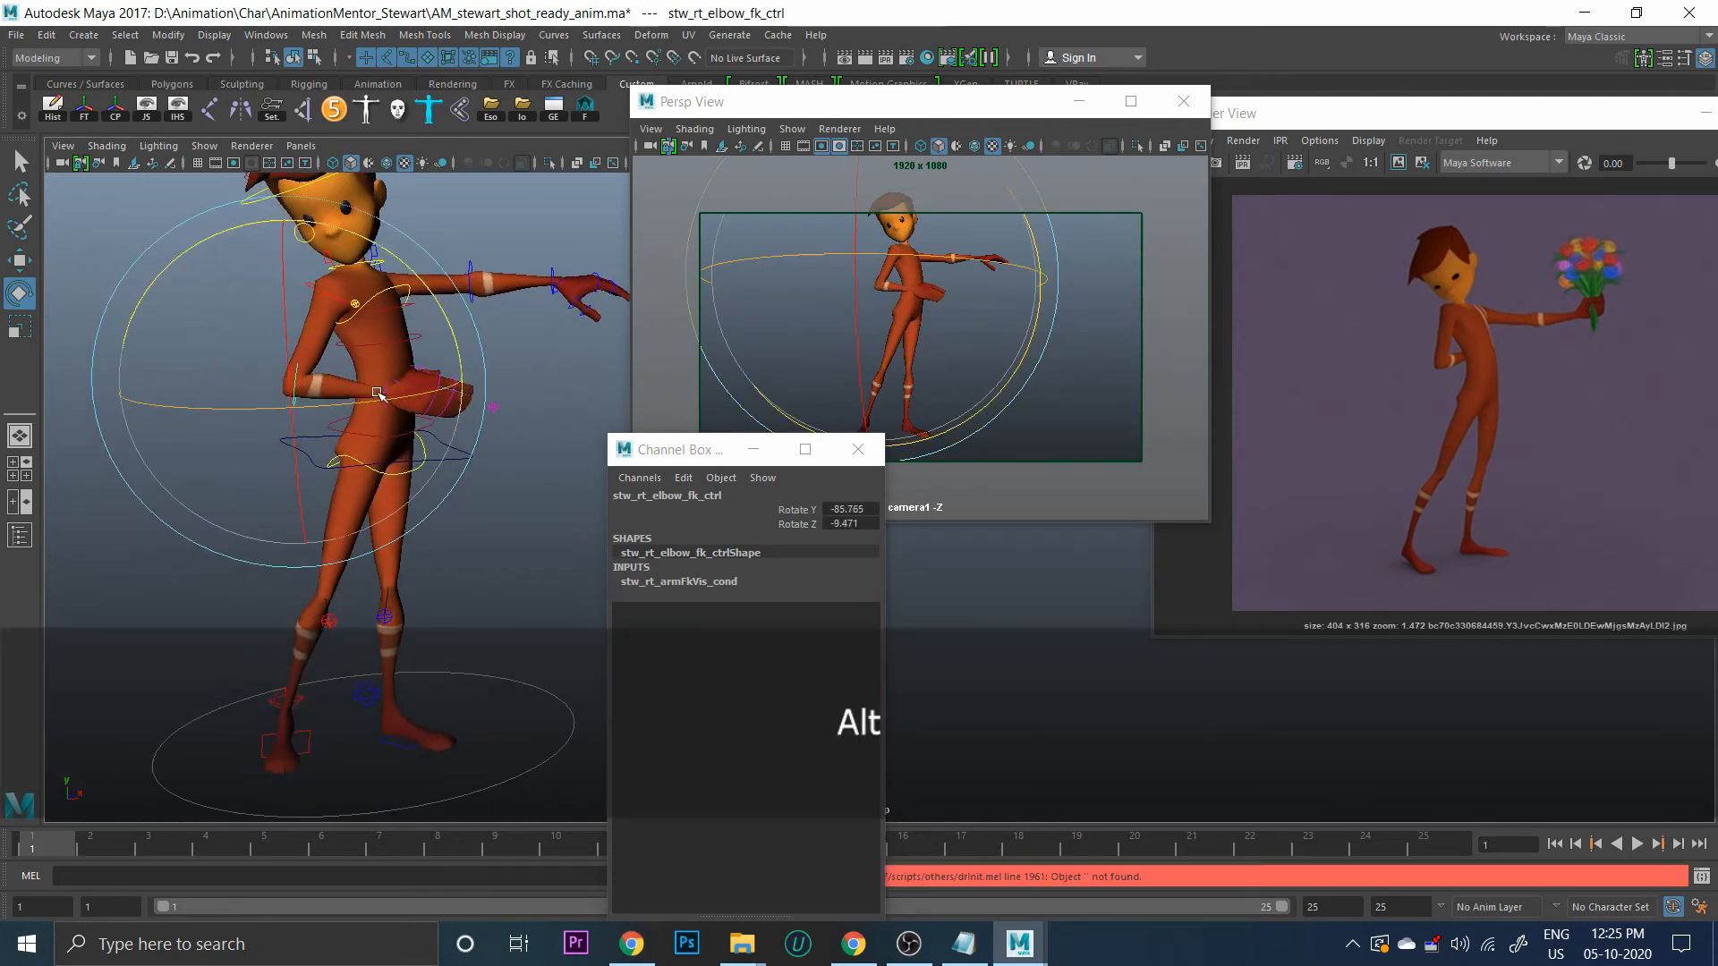
click(562, 355)
Rotate the right upper arm to about 49 in X and -159 in Y, placing the forearm behind the back
click(340, 304)
drag(221, 319, 402, 320)
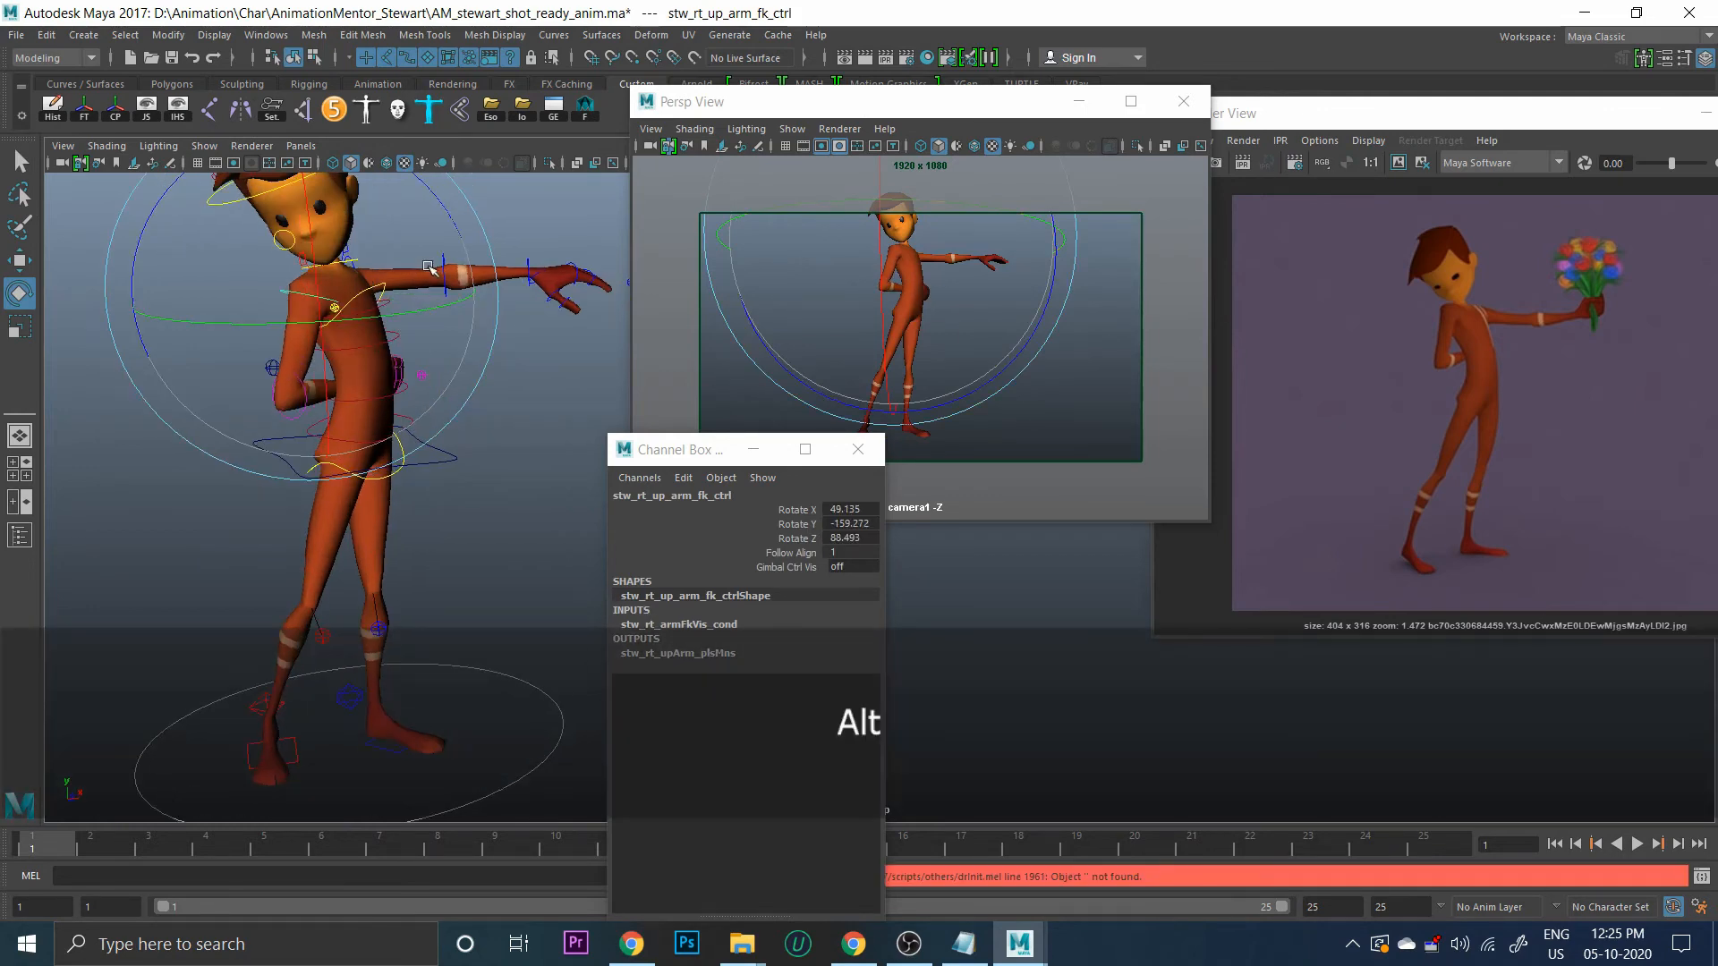
alt+drag(233, 253, 286, 277)
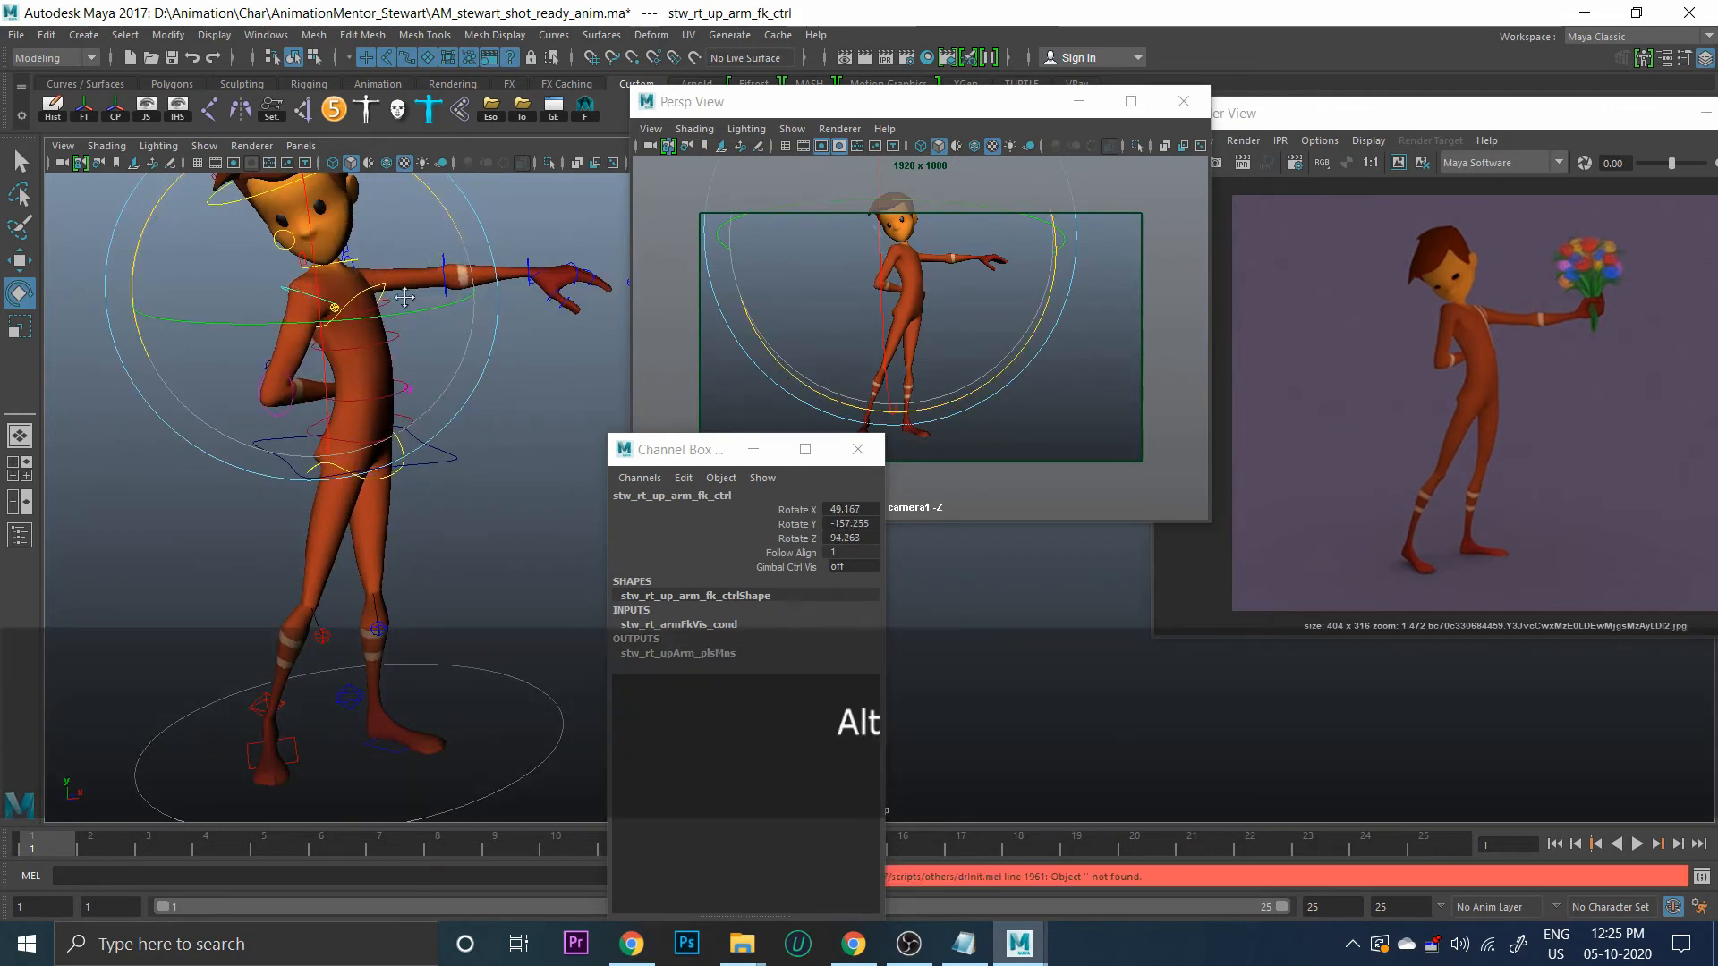
alt+right_drag(357, 304, 410, 325)
drag(410, 326, 273, 350)
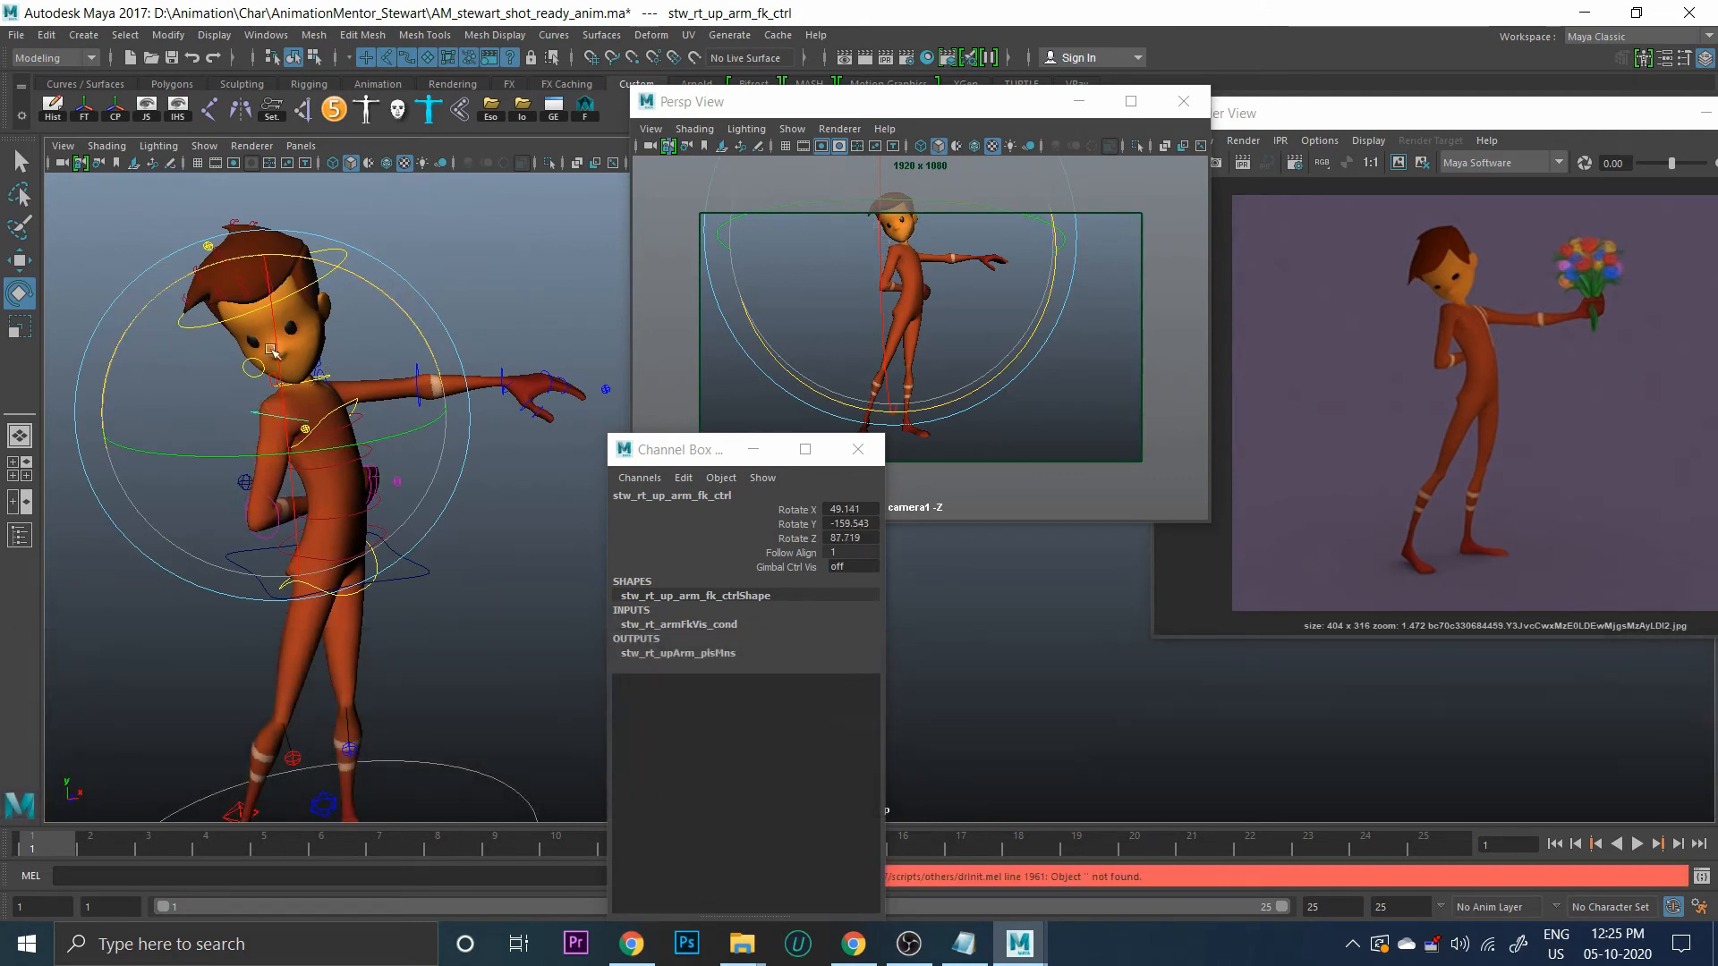
drag(382, 288, 392, 318)
click(510, 576)
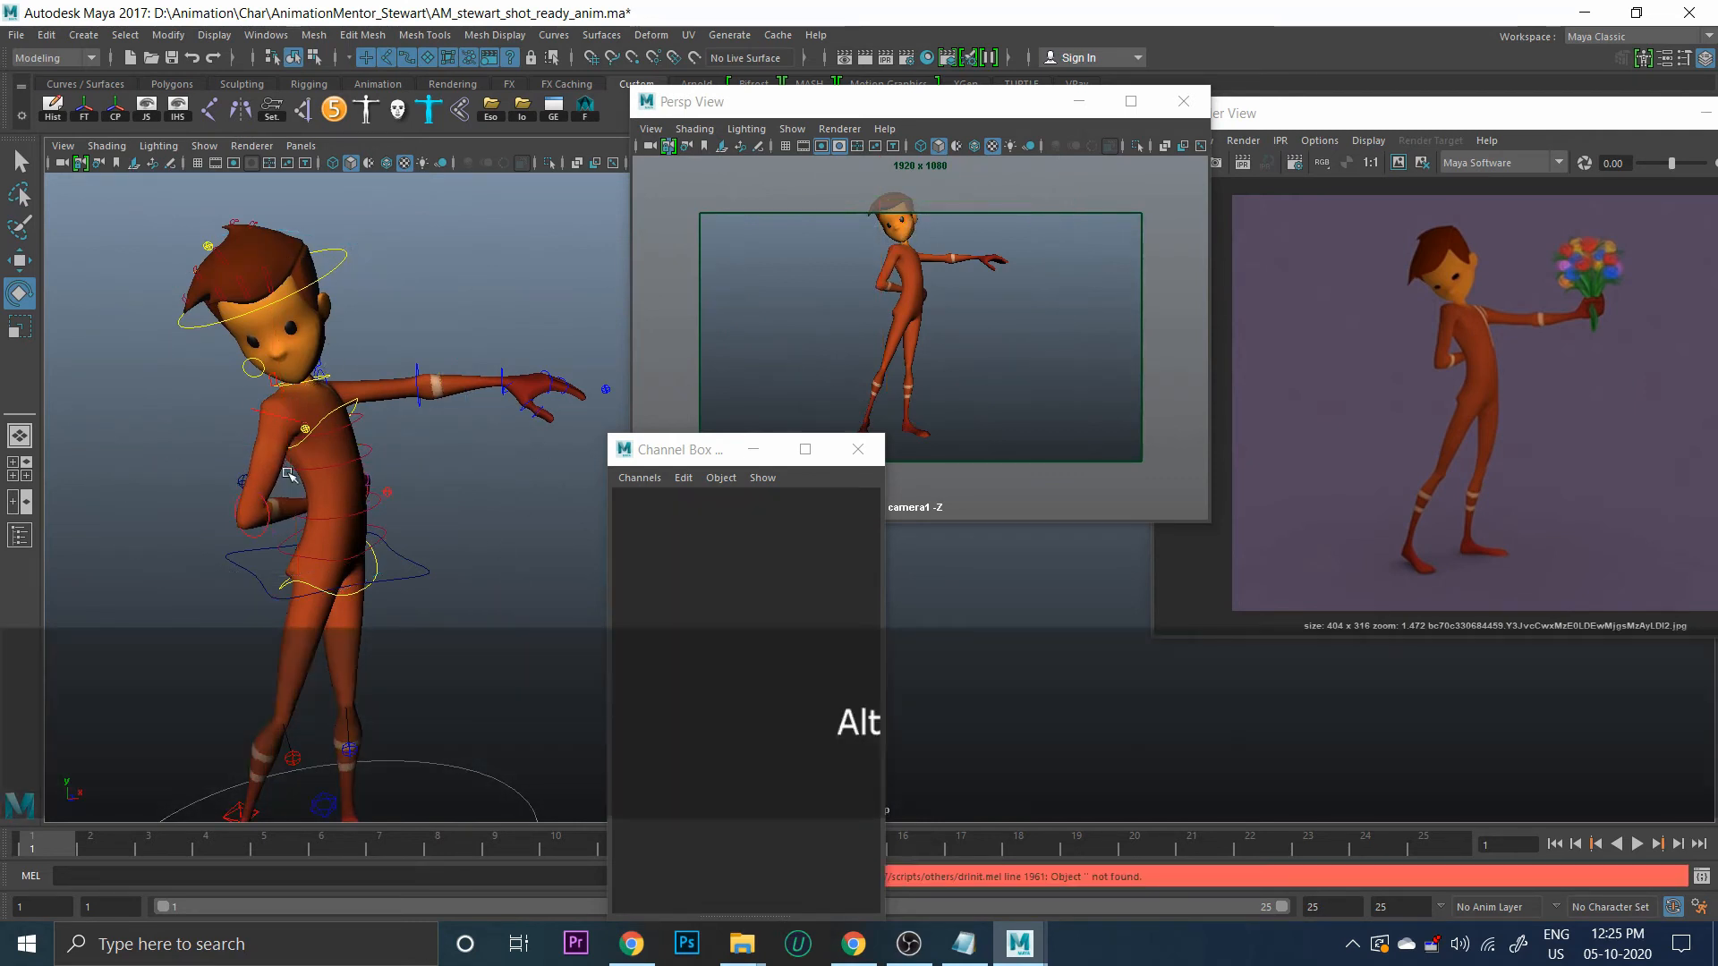
Rotate the right hand behind the lower back, working from a rear view of the character
alt+drag(268, 466, 331, 478)
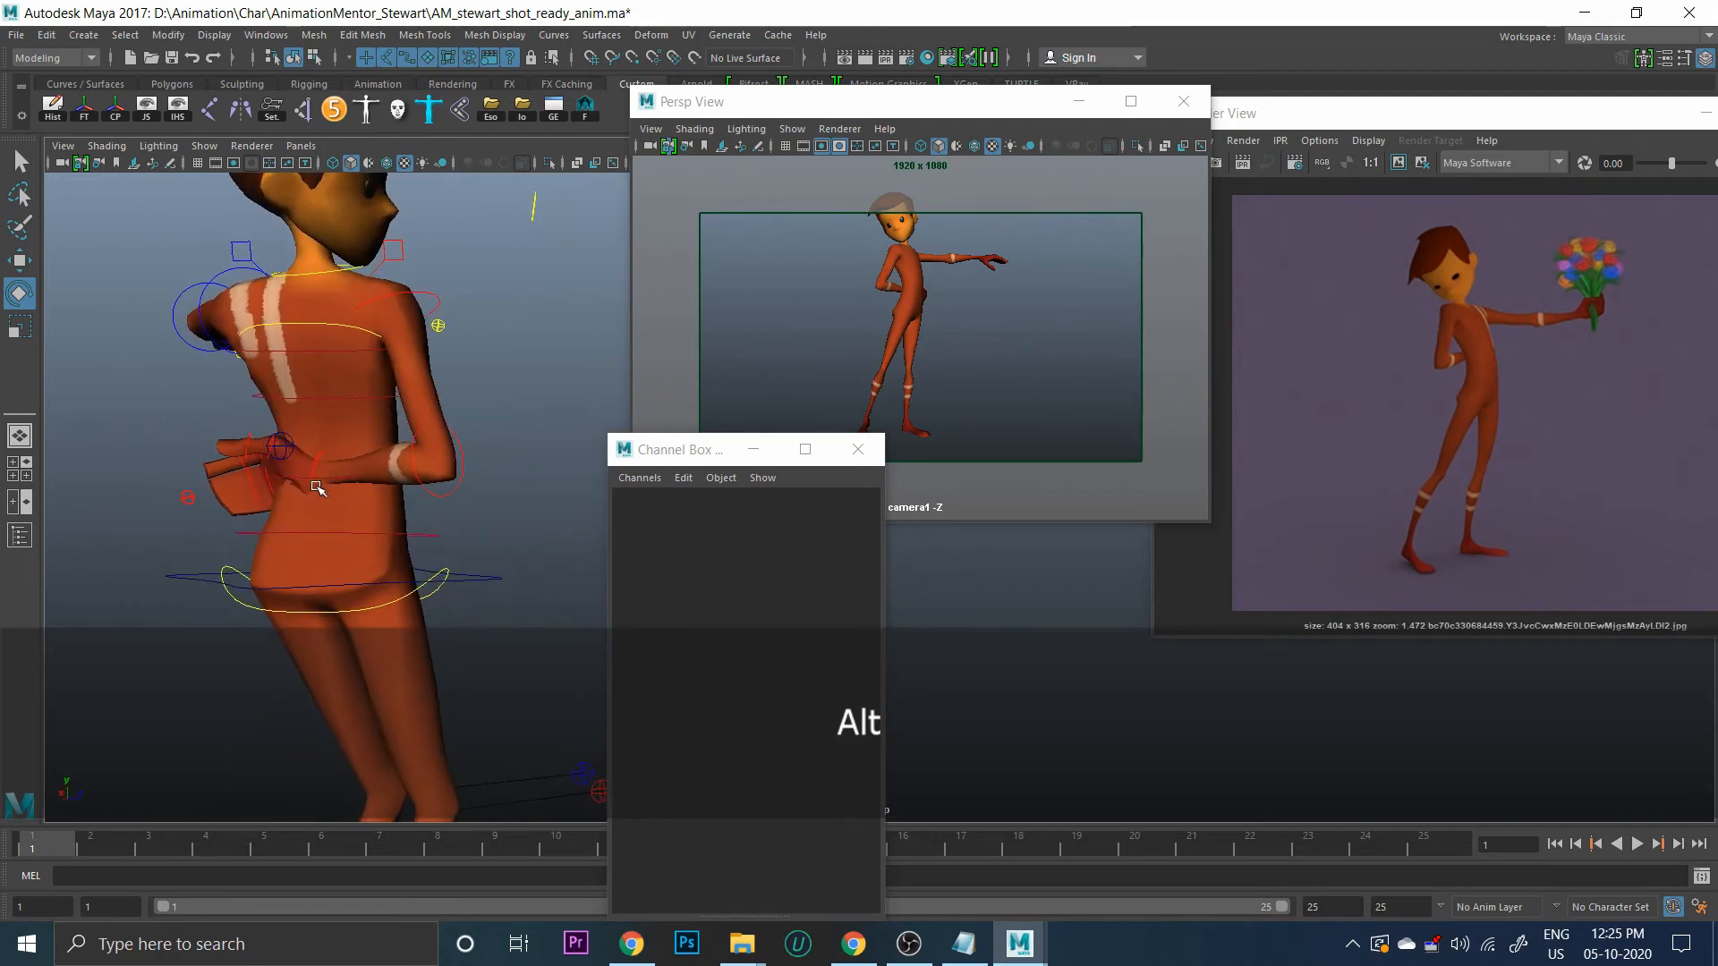
click(315, 488)
drag(309, 547, 313, 413)
click(441, 301)
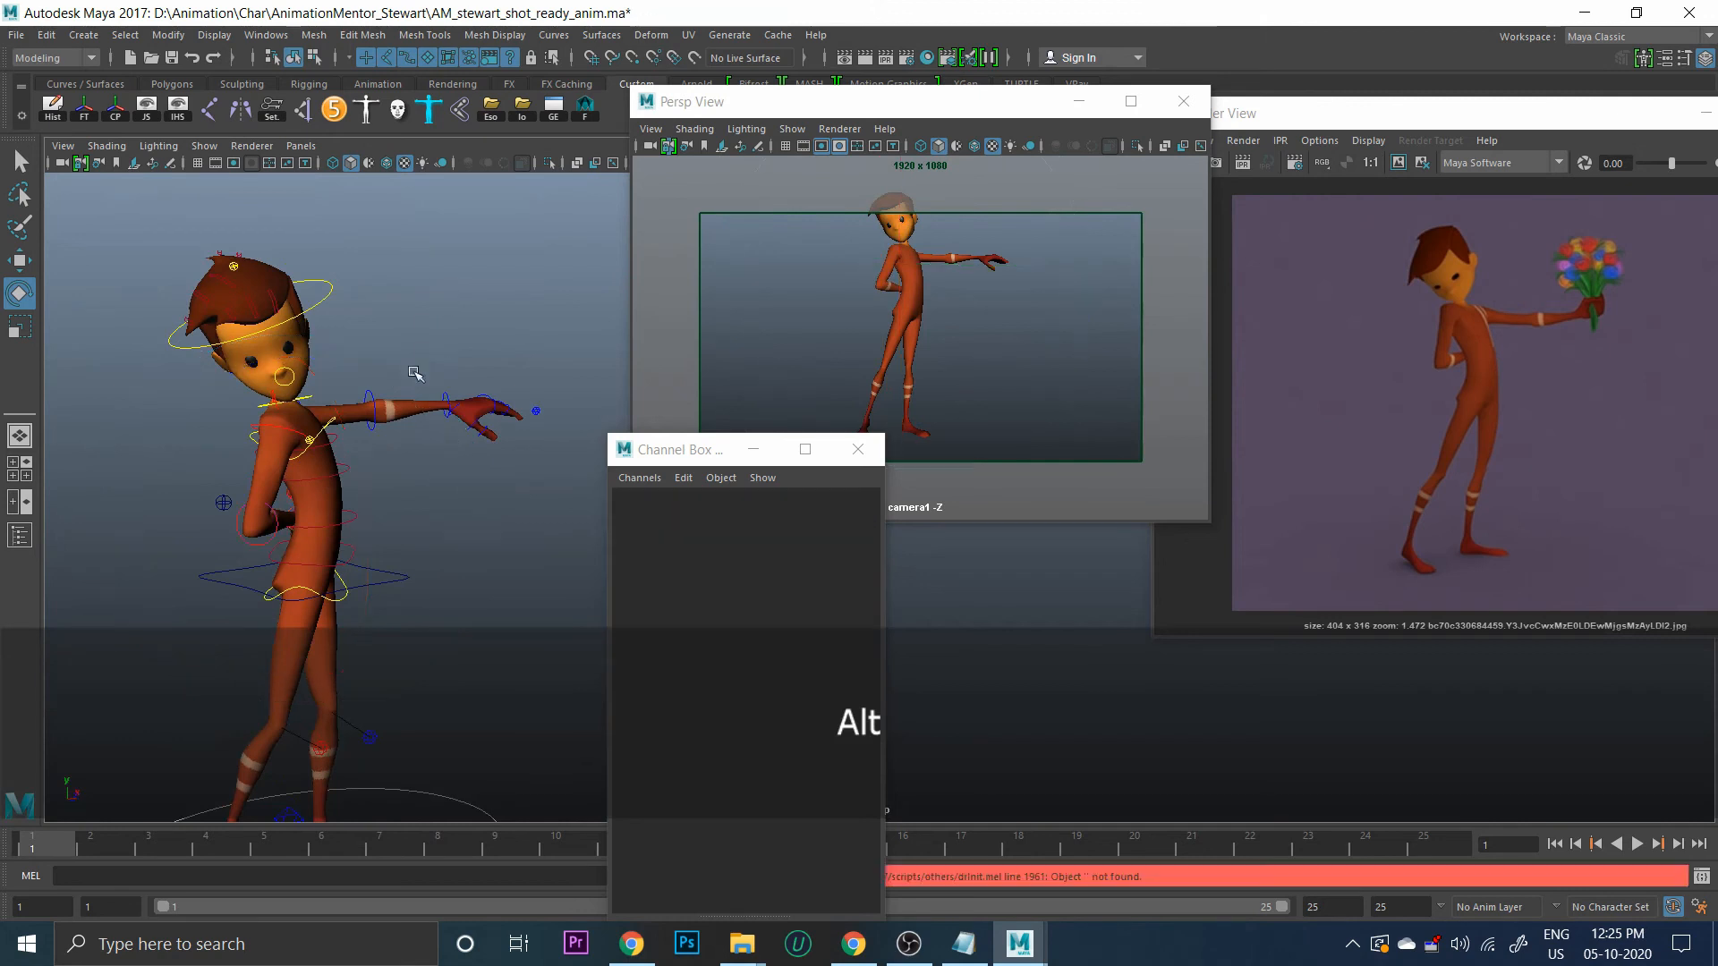
Rotate the right clavicle control to about -9.4 in X, 13.9 in Y and 11.8 in Z
alt+drag(441, 301, 341, 543)
alt+drag(368, 422, 392, 525)
click(331, 410)
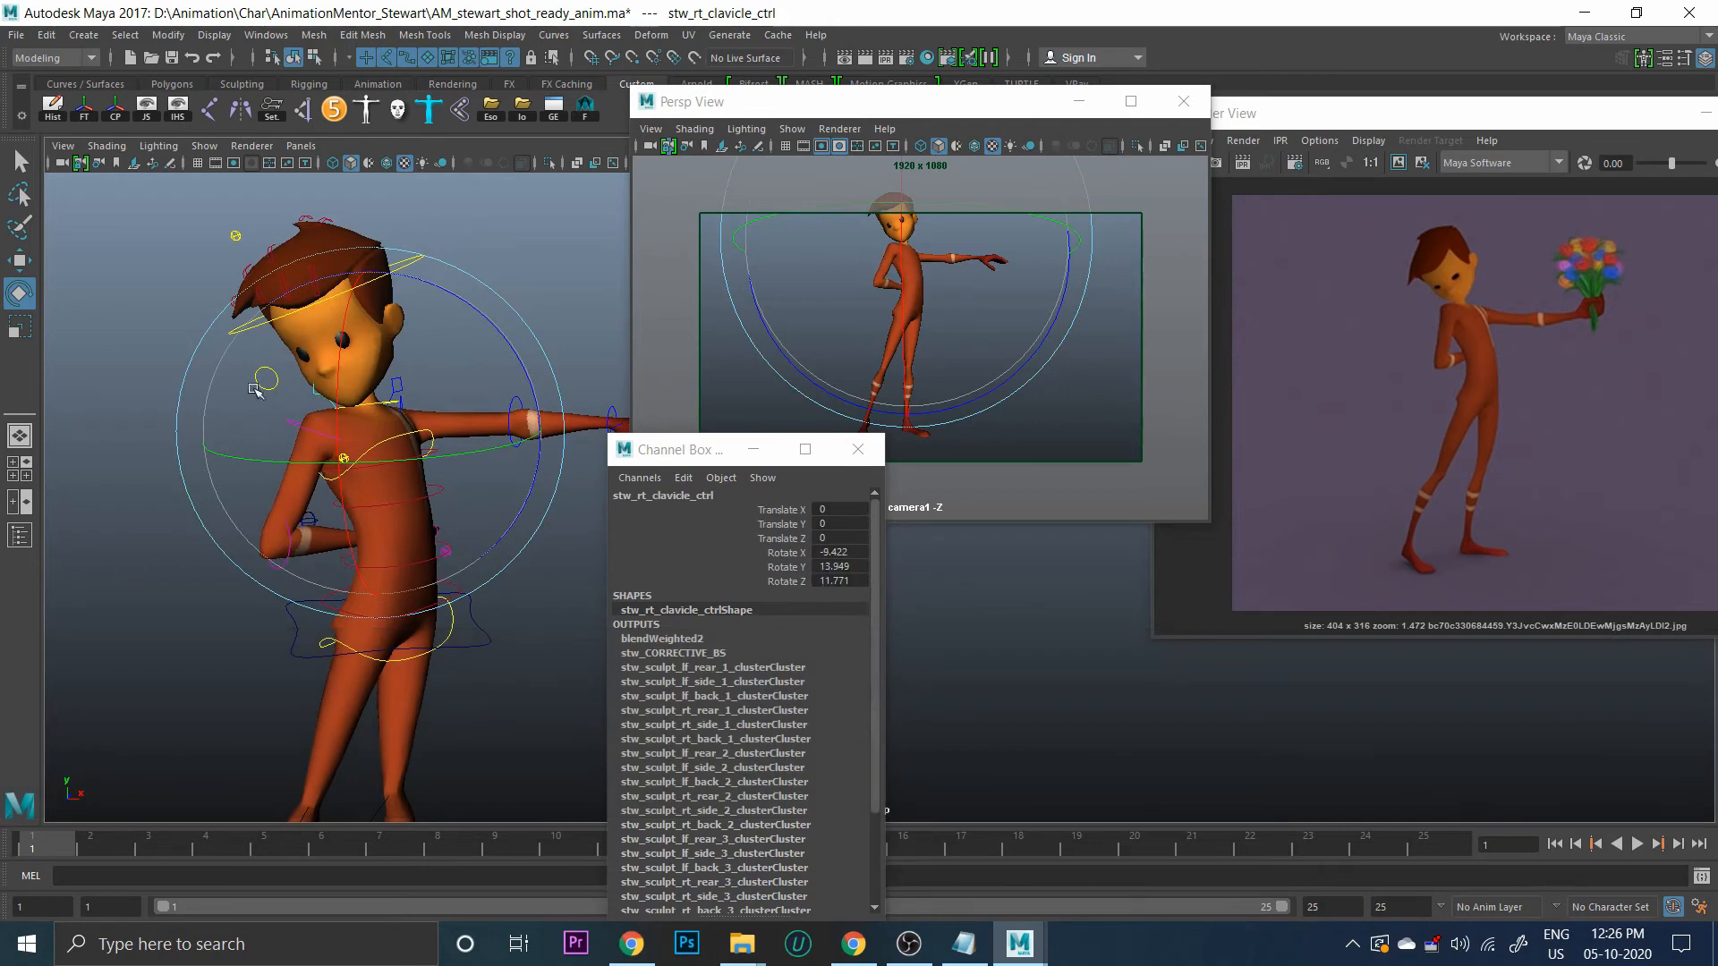
Rotate the left clavicle control to about 12.2 in X, -41.5 in Y and 6.2 in Z, reaching the arm out
alt+drag(259, 394, 365, 499)
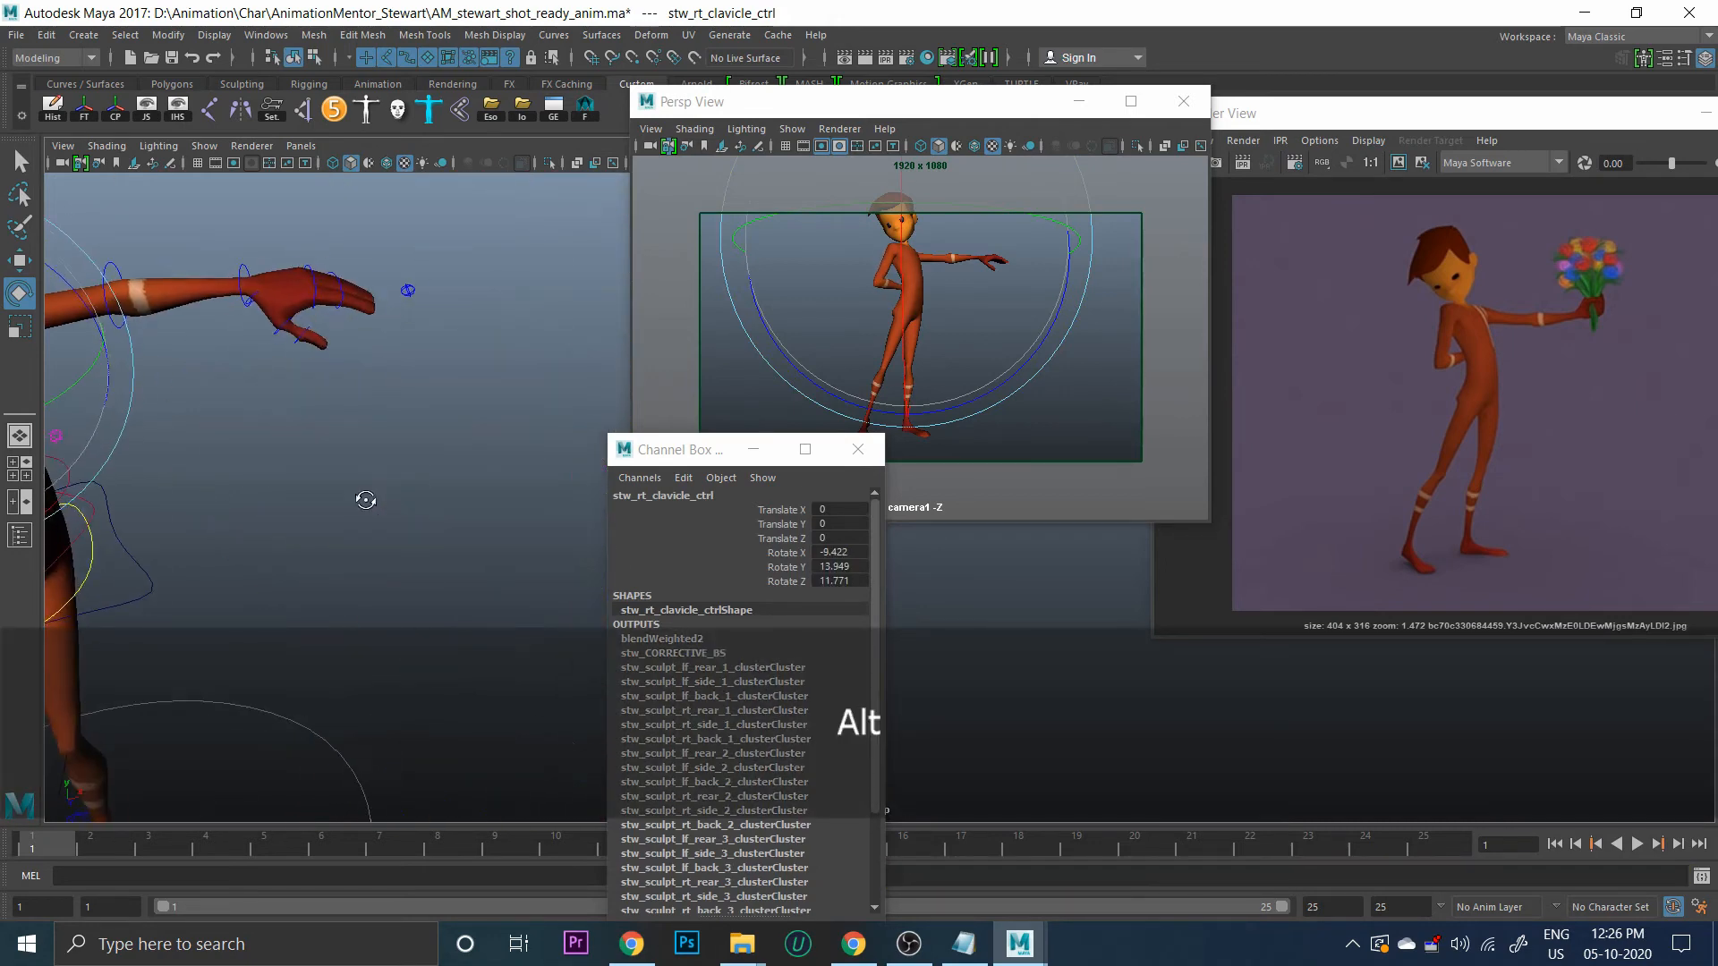
click(365, 499)
mouse_move(448, 411)
alt+mouse_down()
mouse_move(487, 511)
mouse_move(139, 371)
mouse_move(433, 404)
alt+mouse_up()
click(80, 357)
drag(362, 479, 197, 481)
alt+drag(197, 480, 391, 501)
click(391, 522)
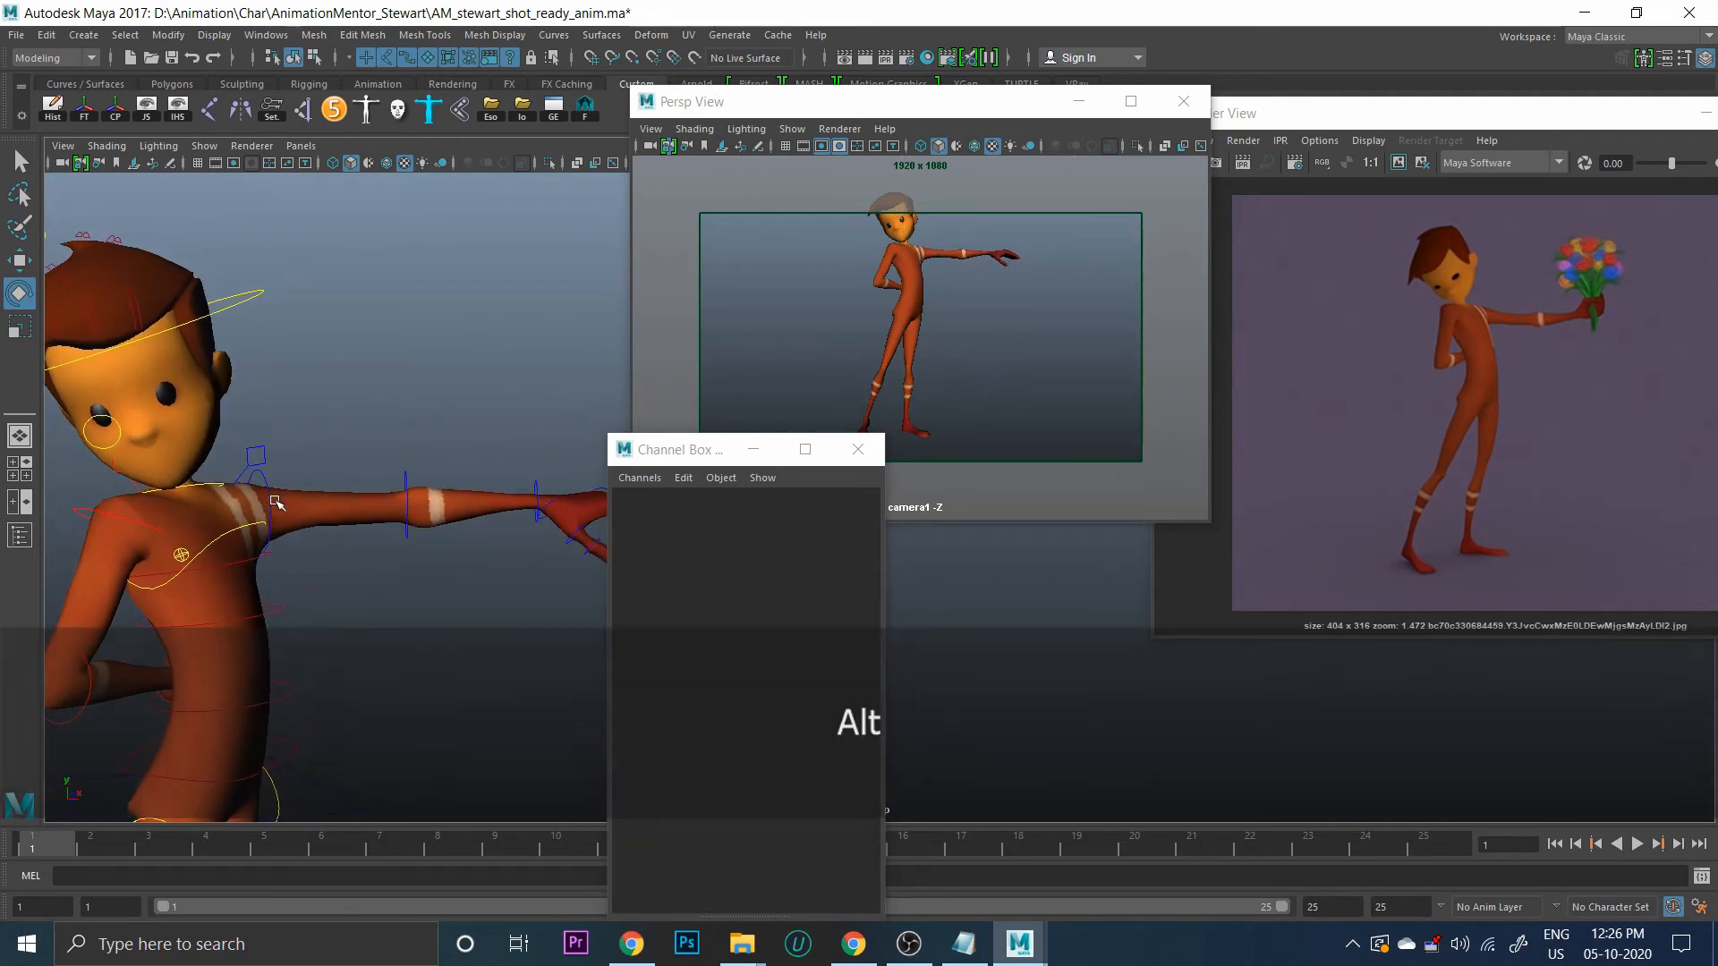
Ease the left clavicle control back with a smaller Y rotation, drawing the outstretched arm slightly in
click(266, 452)
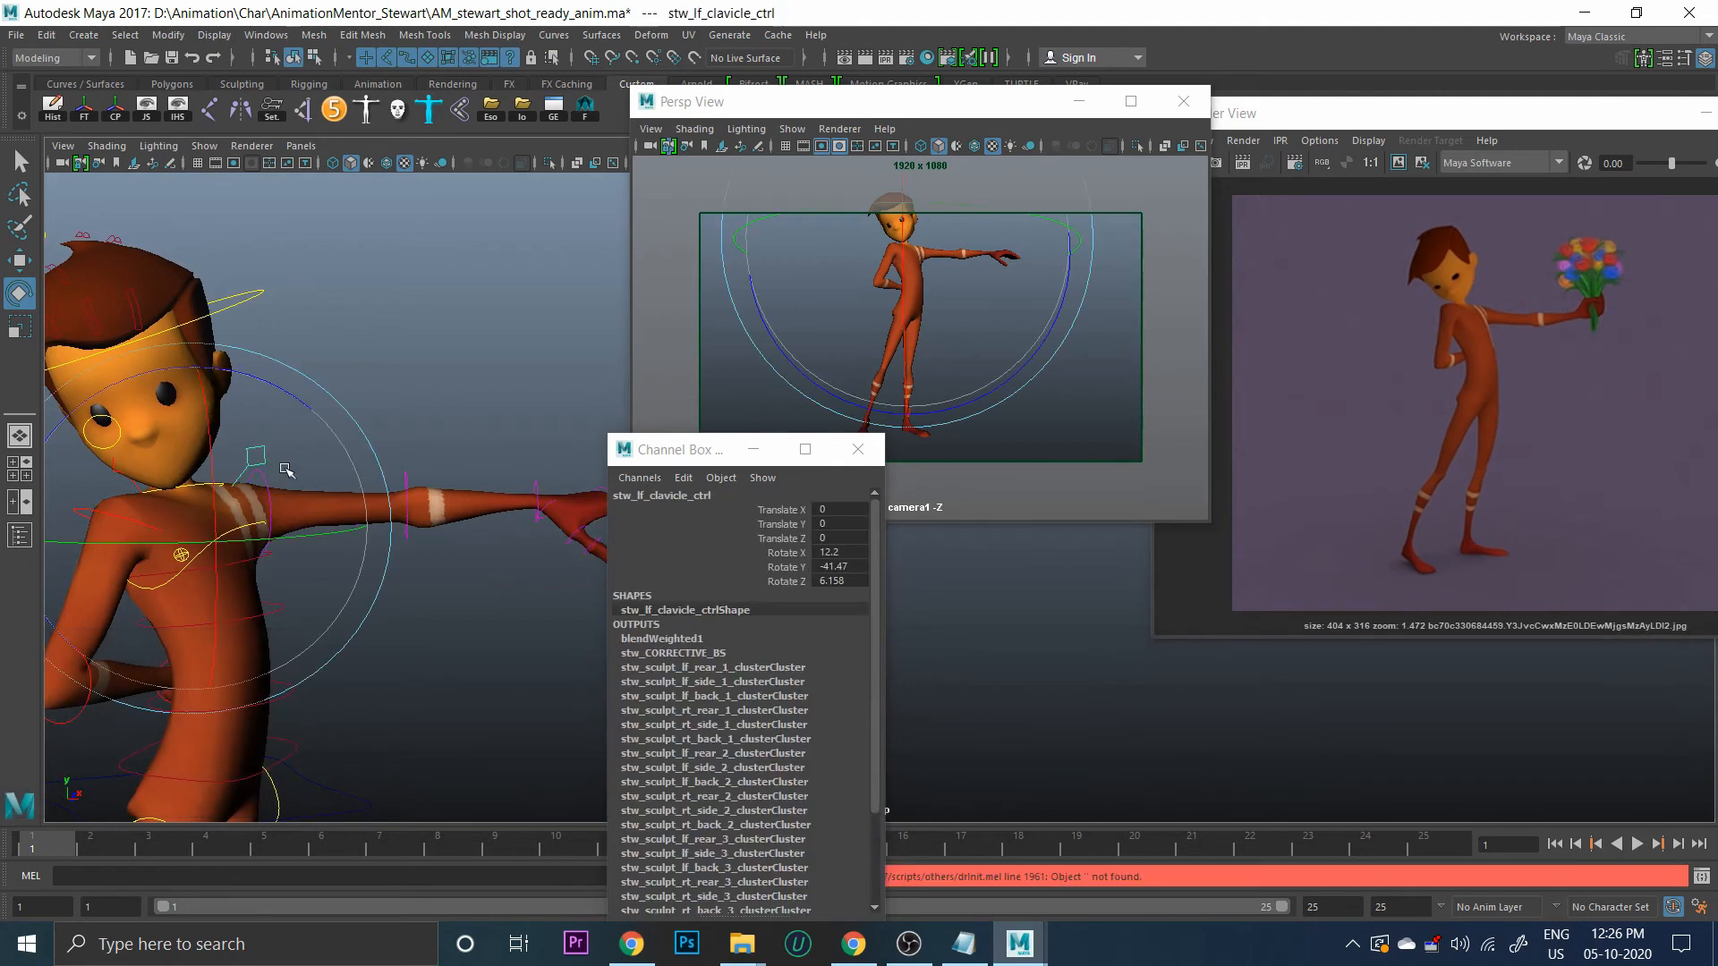
drag(268, 461, 323, 530)
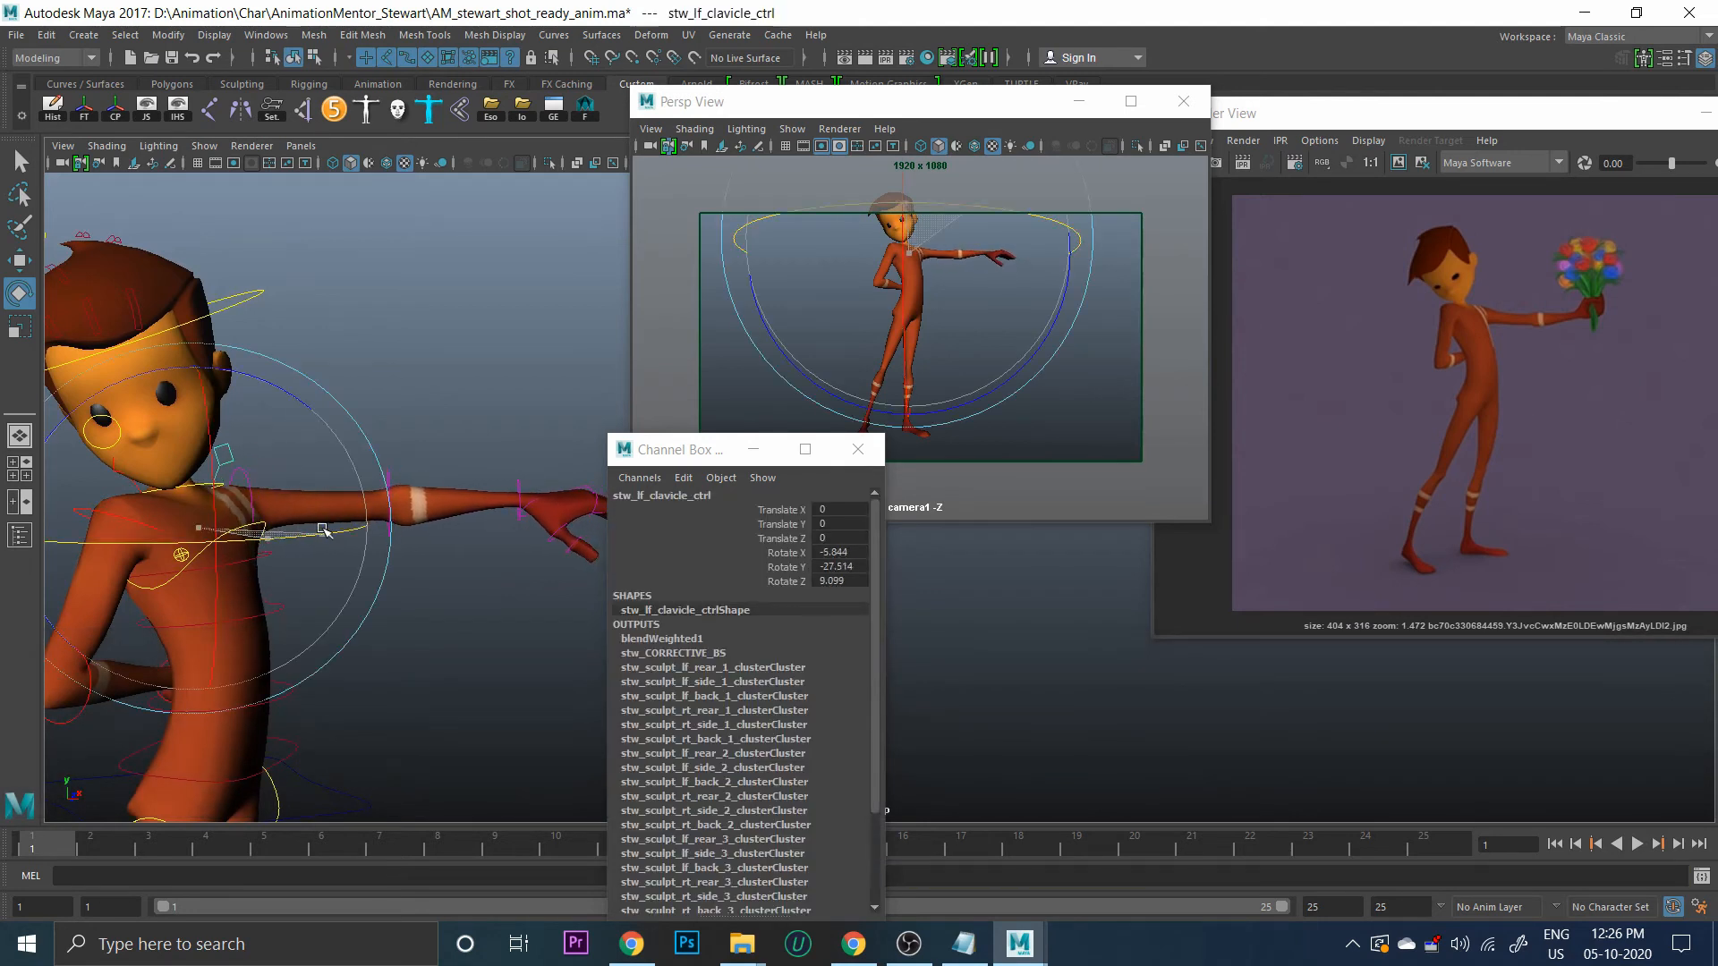
click(418, 533)
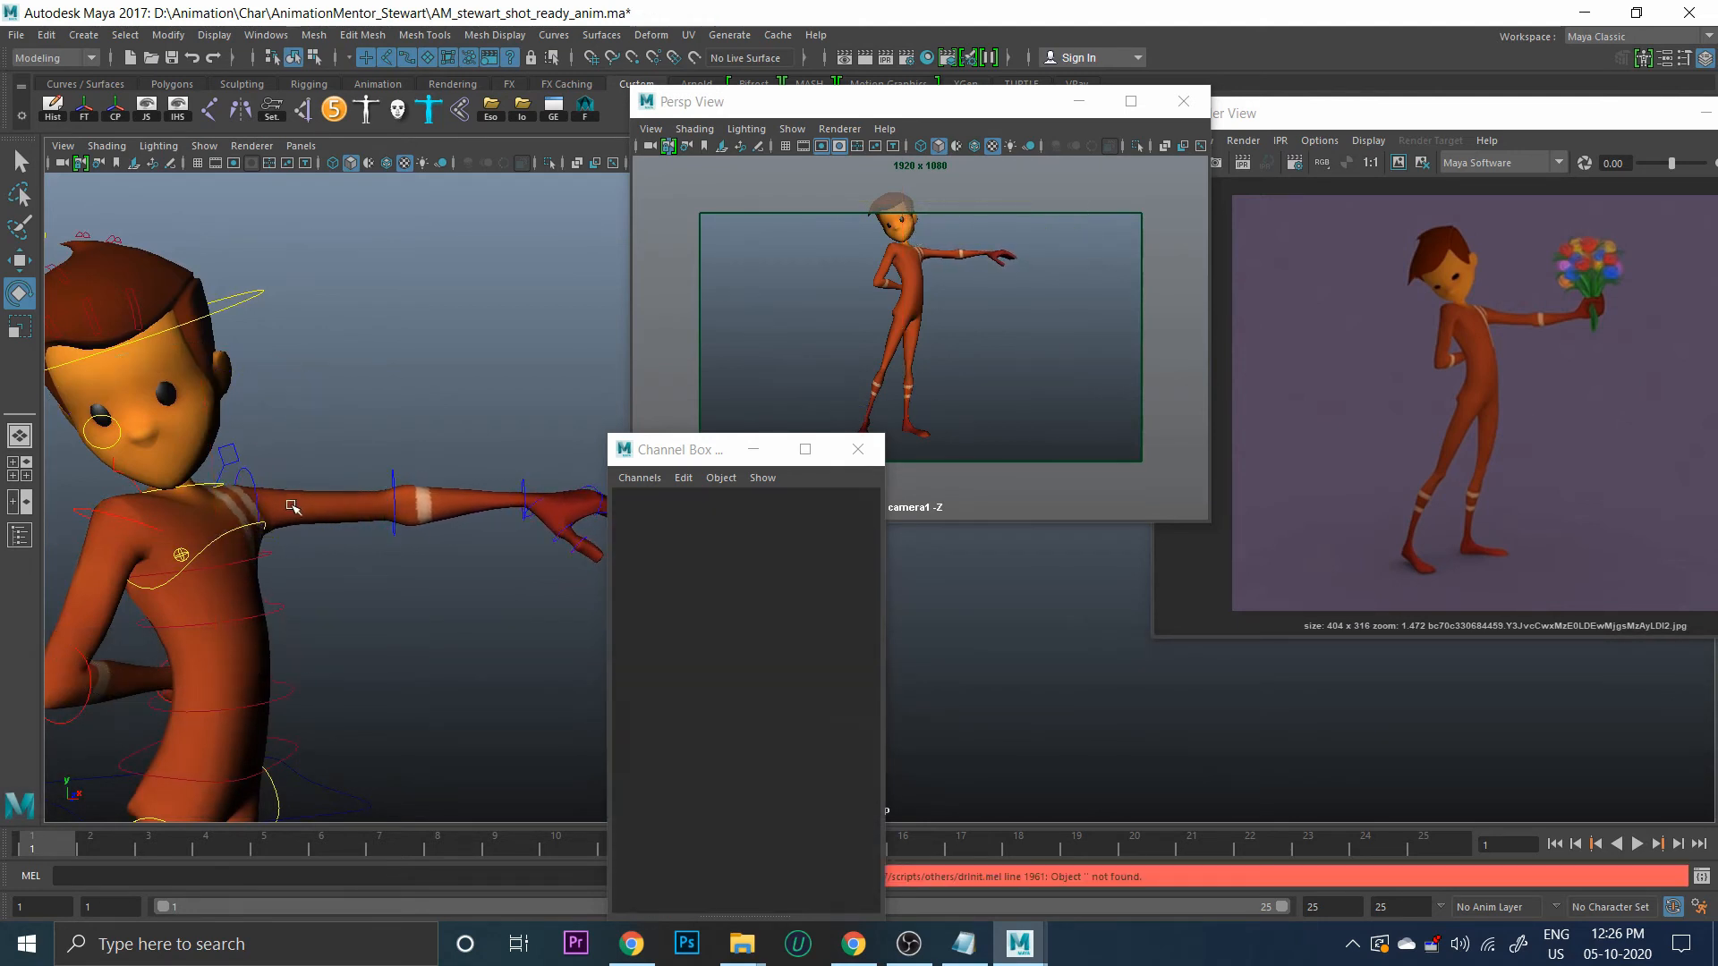
Angle the left upper arm slightly downward and bend the left elbow to about -17.7 in Y and -1.1 in Z
click(258, 488)
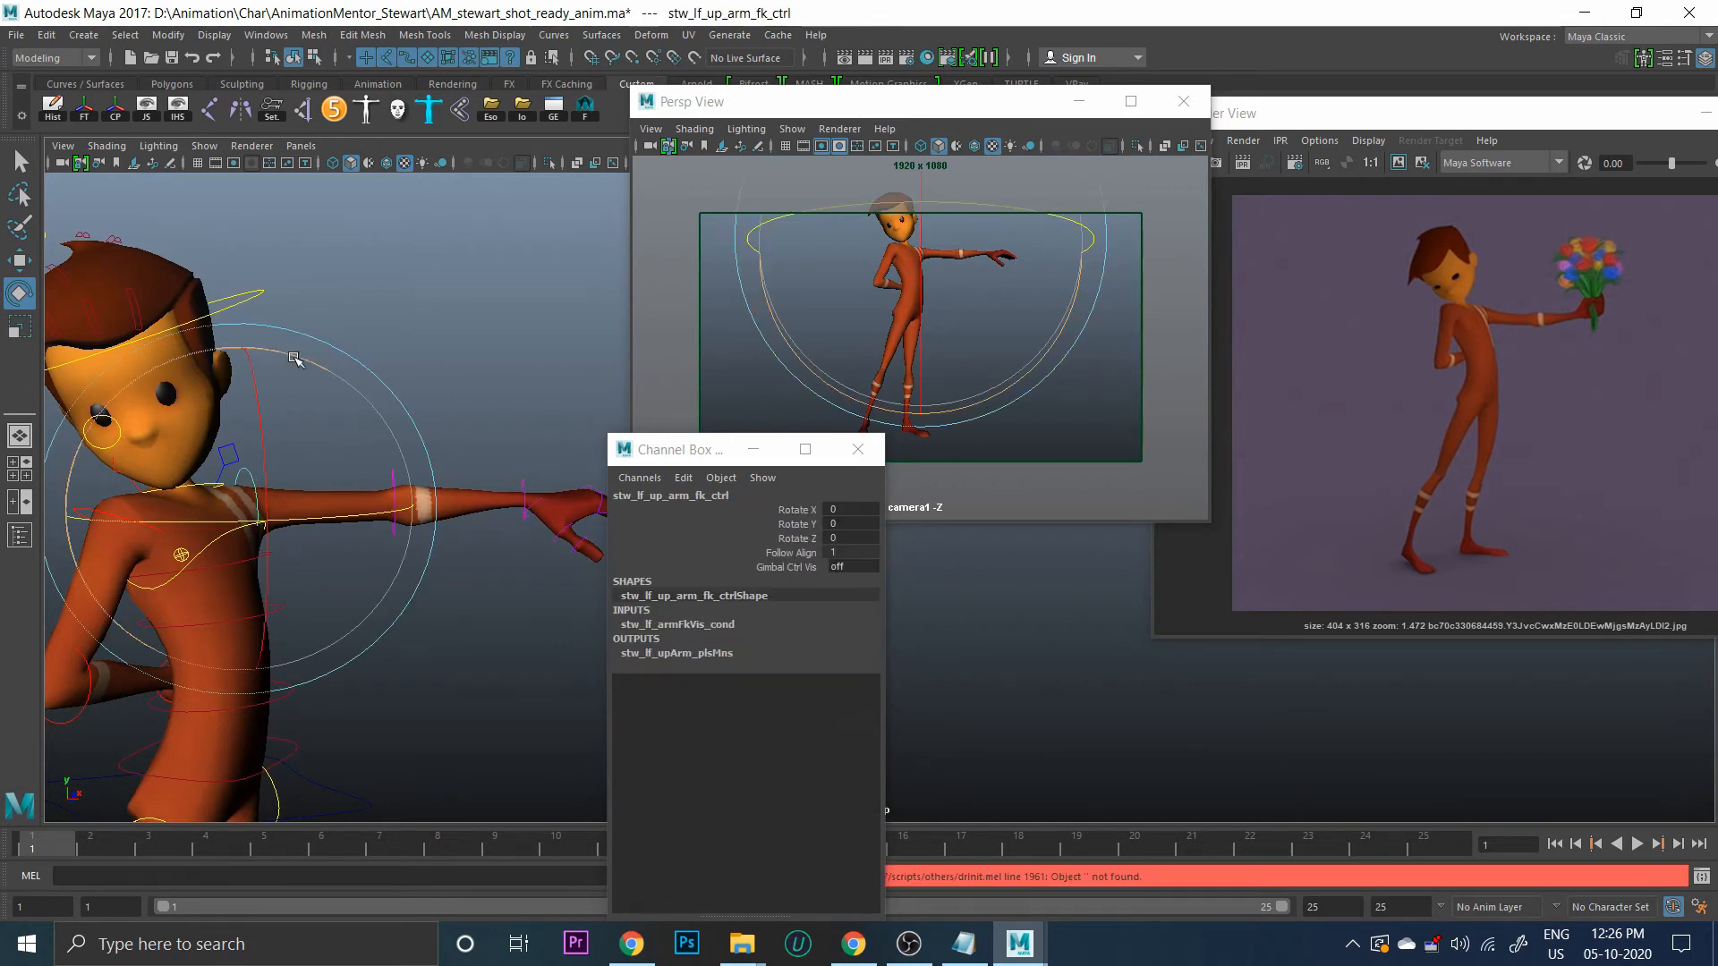
drag(295, 360, 322, 394)
click(490, 394)
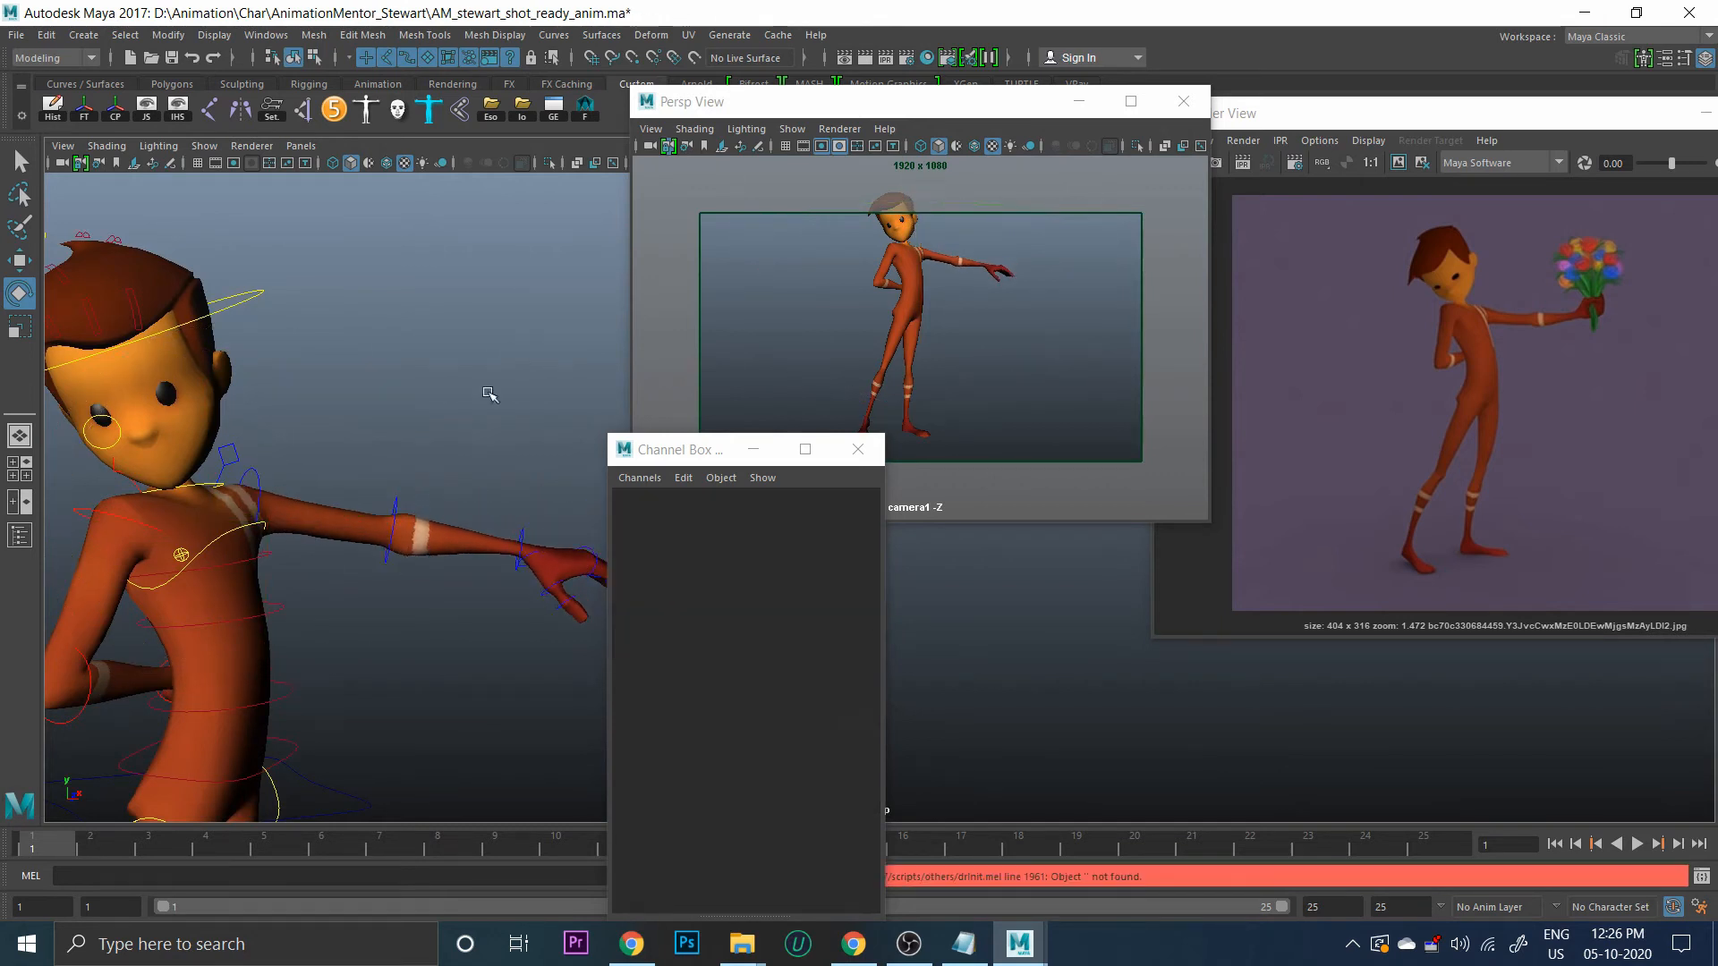
click(393, 538)
drag(411, 543, 463, 435)
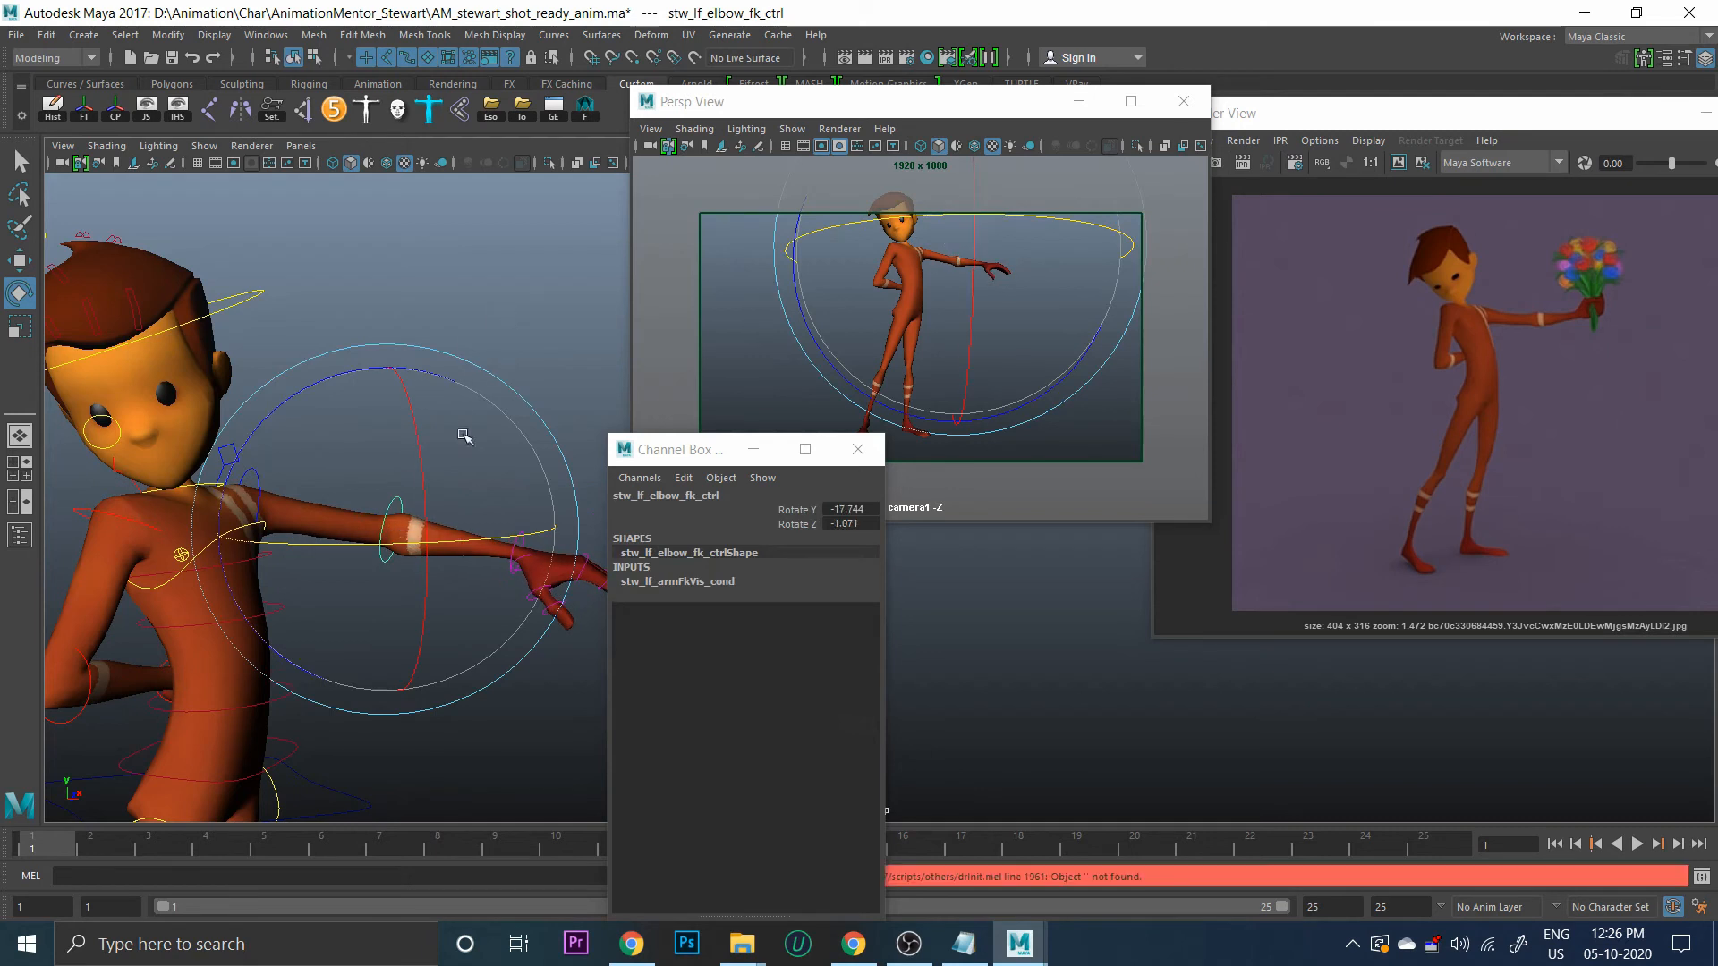
Rotate the left wrist control to about 5.2 in X, -28.5 in Y and -1.4 in Z
click(525, 536)
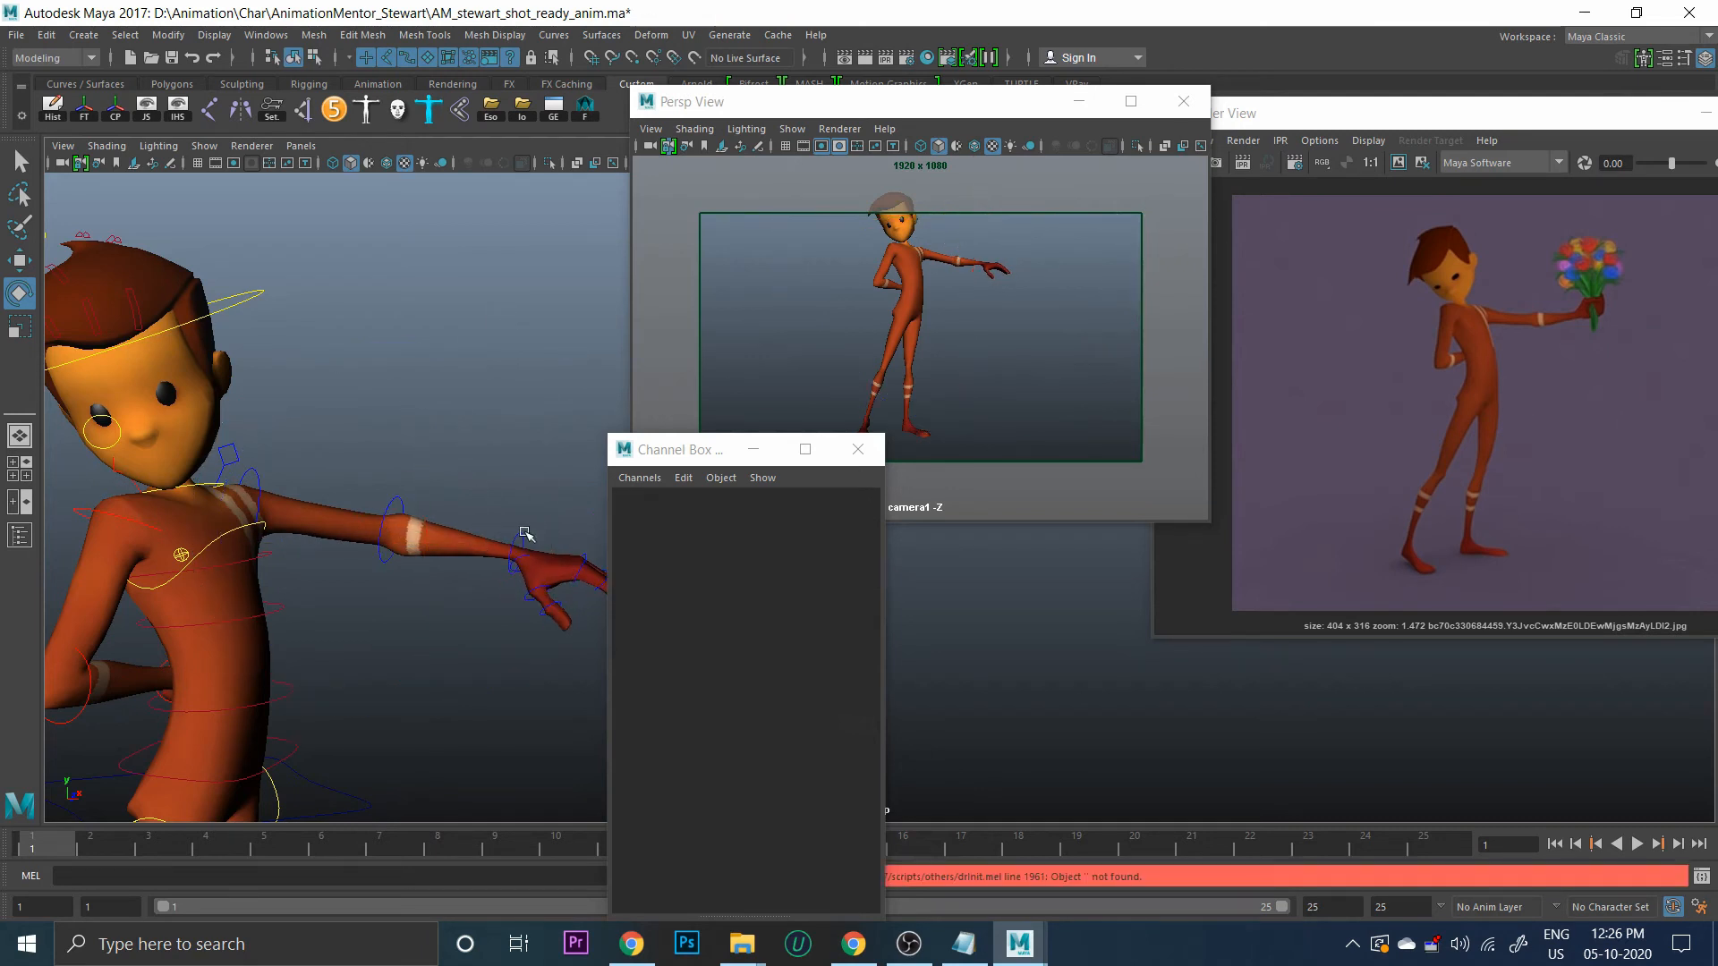
click(526, 582)
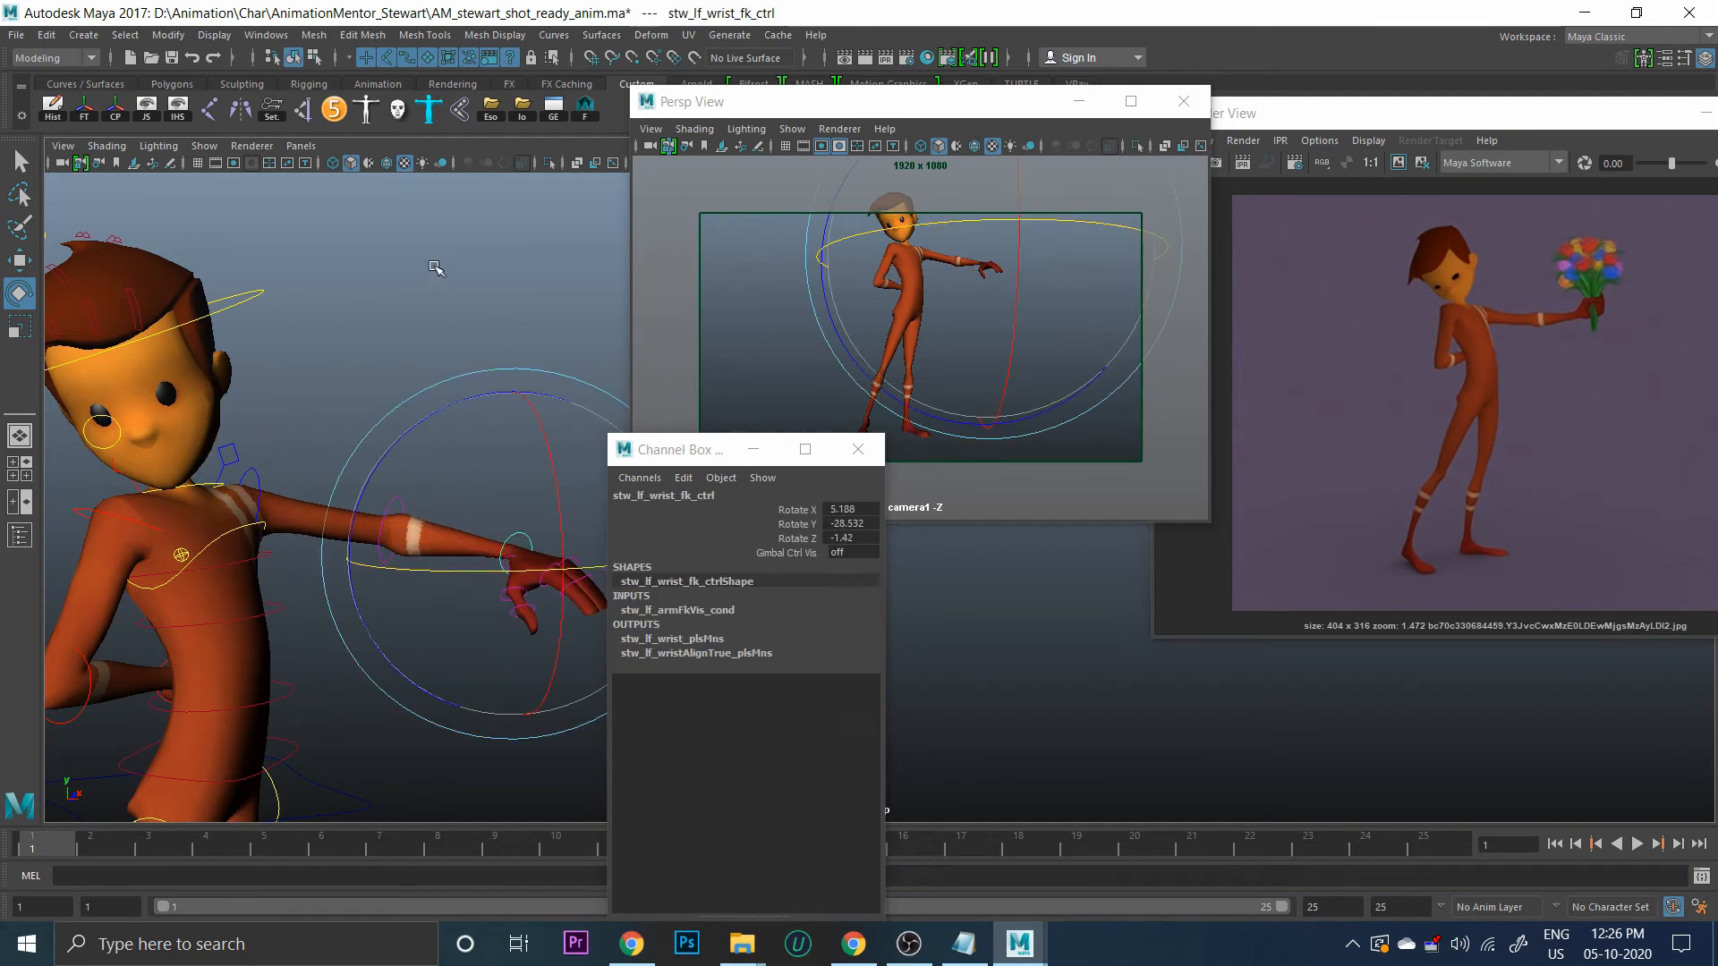
click(435, 312)
Rotate the left upper arm control to about -65.3 in X, -48.2 in Y and -58.5 in Z
click(260, 489)
drag(260, 489, 366, 491)
alt+right_drag(366, 491, 334, 489)
alt+middle_drag(334, 490, 364, 306)
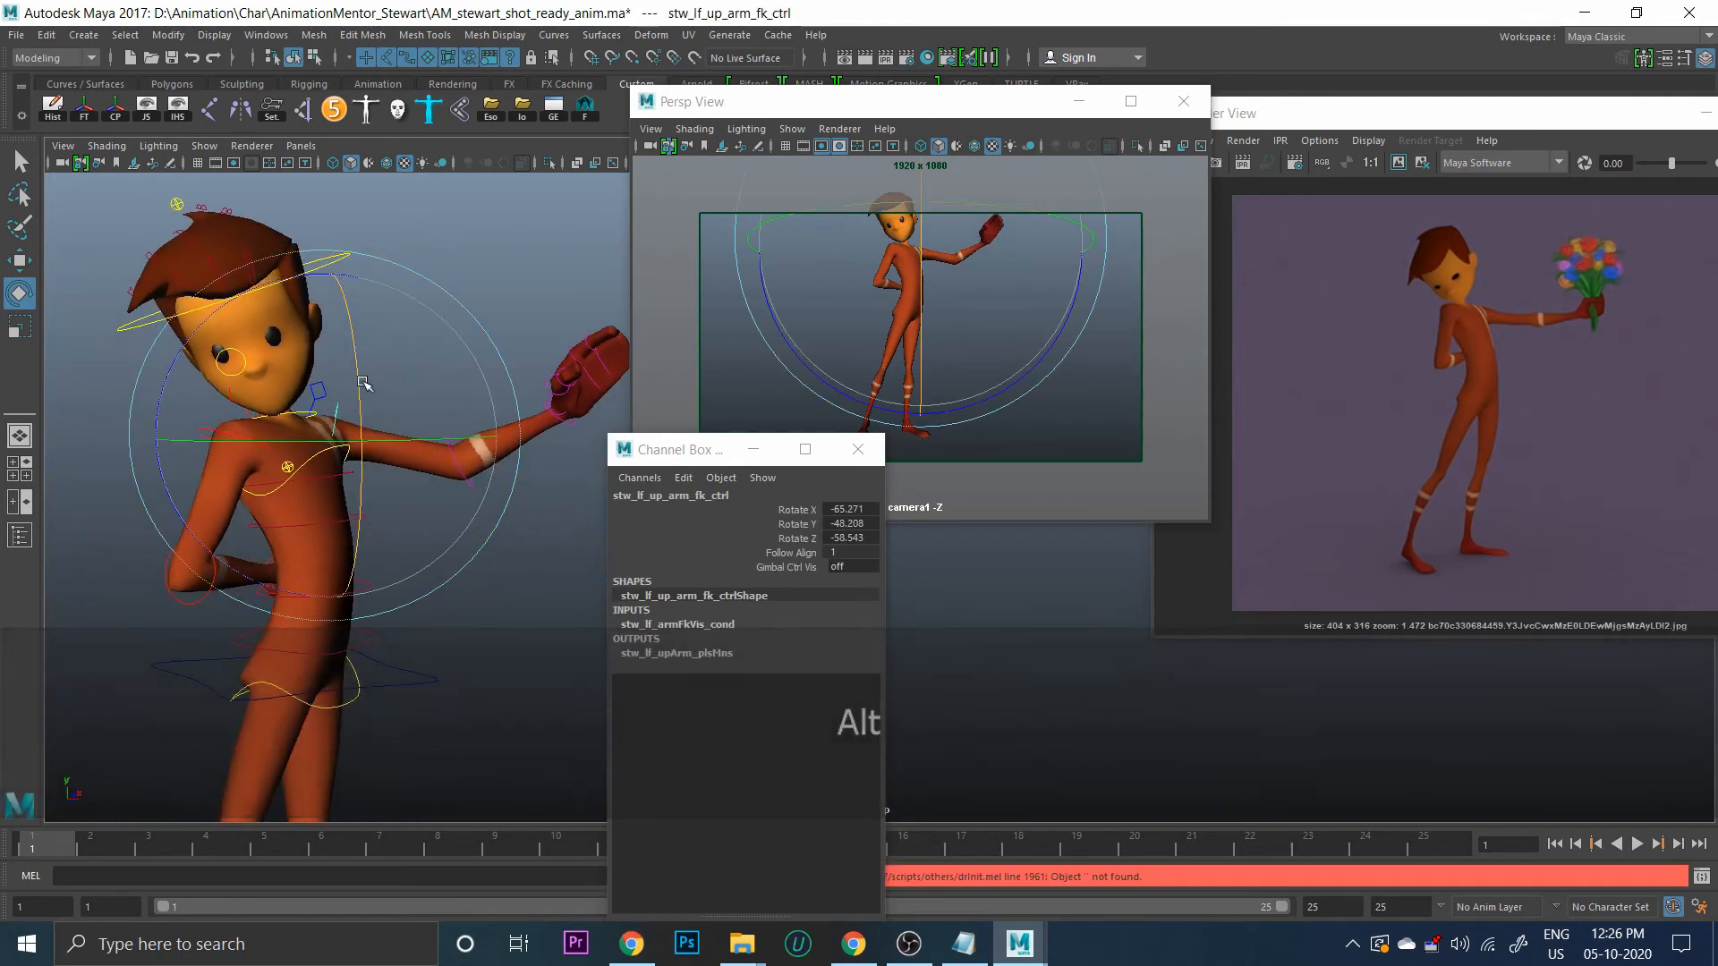
Straighten the left elbow to about 2.6 in Y and -4.9 in Z
click(560, 562)
click(466, 483)
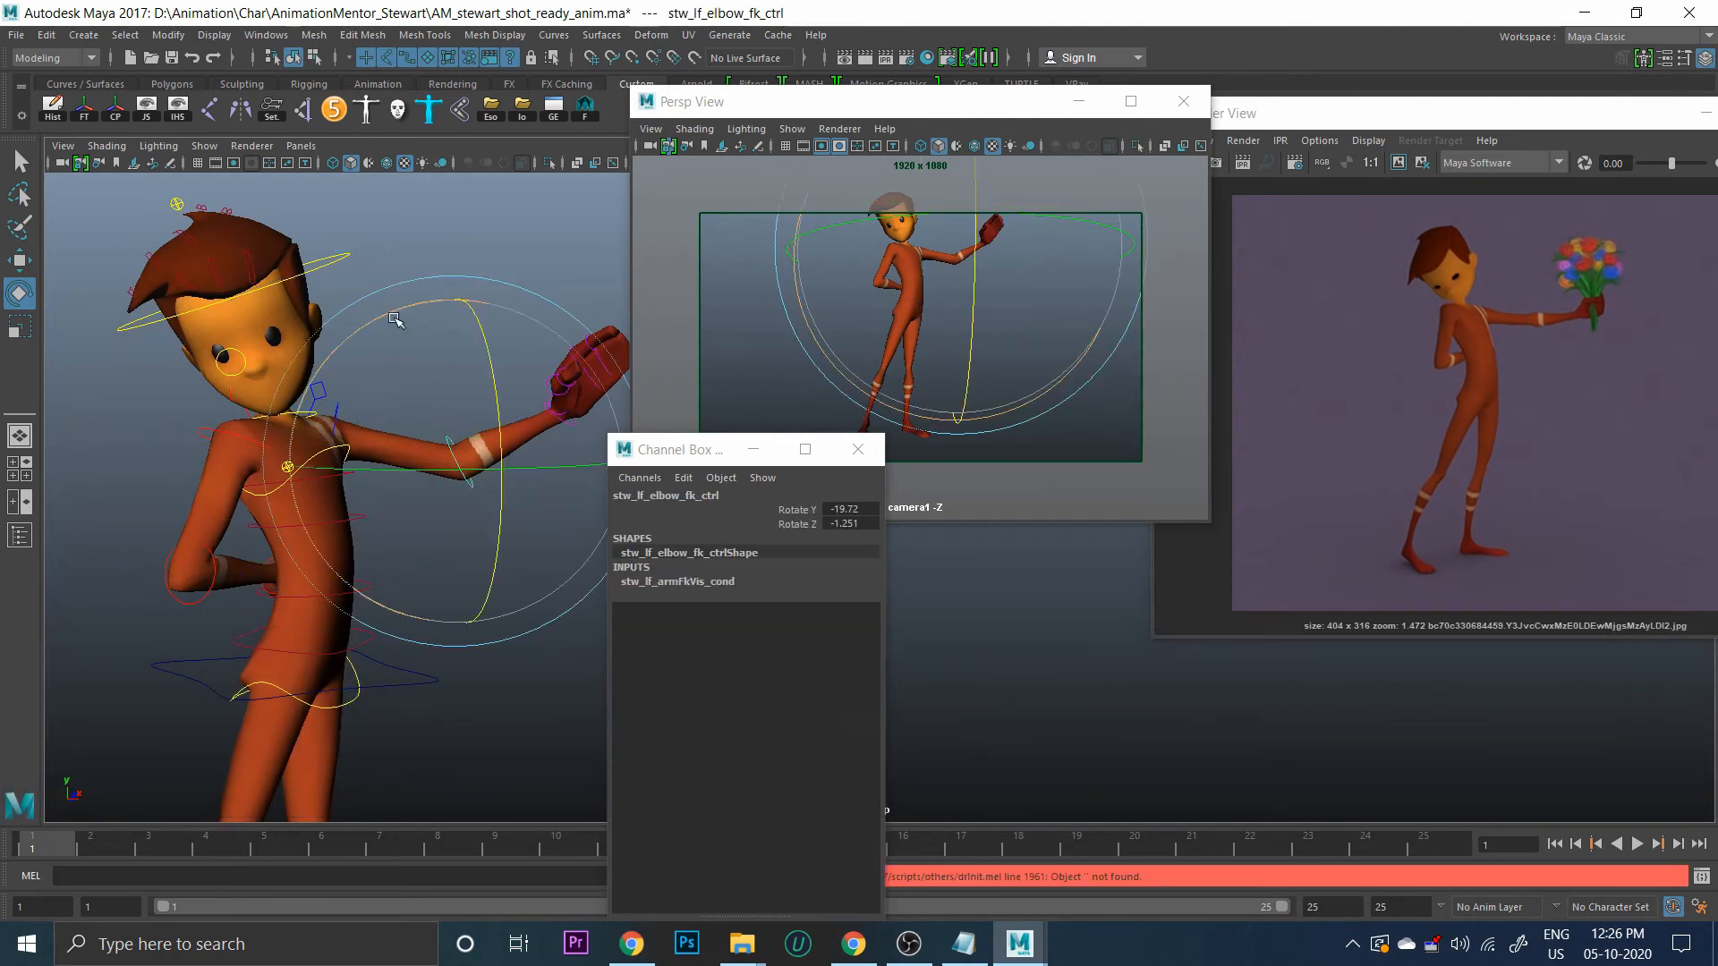
drag(394, 319, 470, 315)
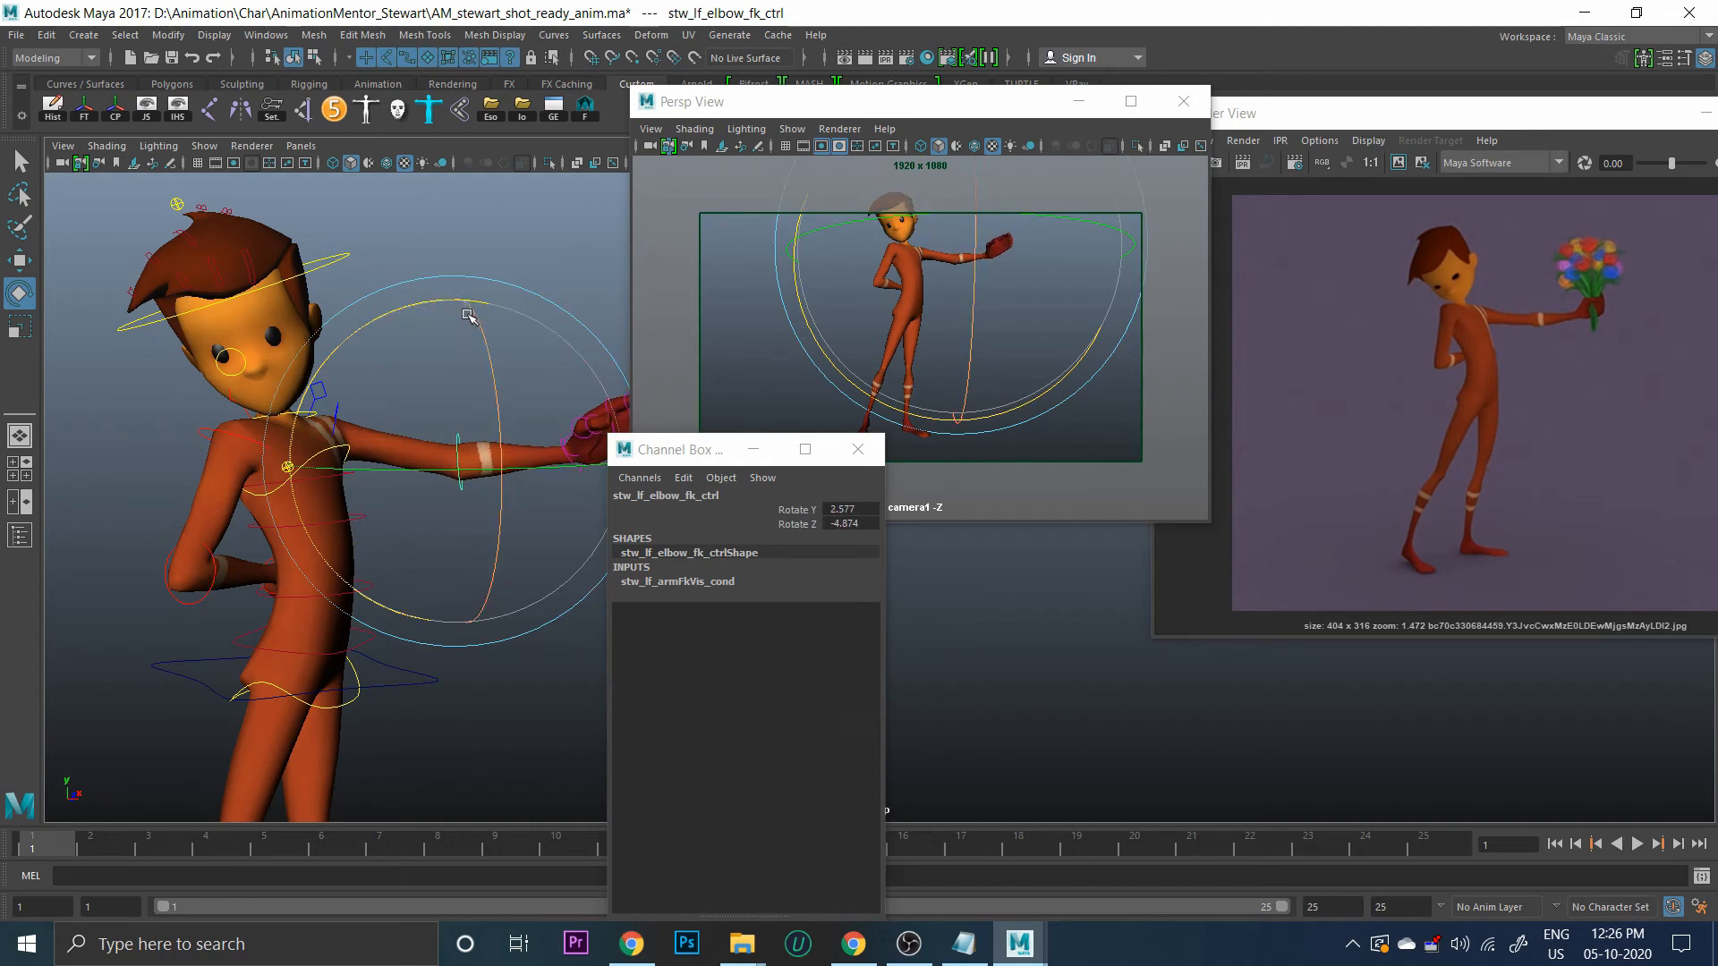
Adjust the left upper arm control to about -64.8 in X, -46.2 in Y and -62.2 in Z
click(406, 399)
click(340, 416)
alt+drag(448, 414, 295, 380)
drag(224, 273, 253, 274)
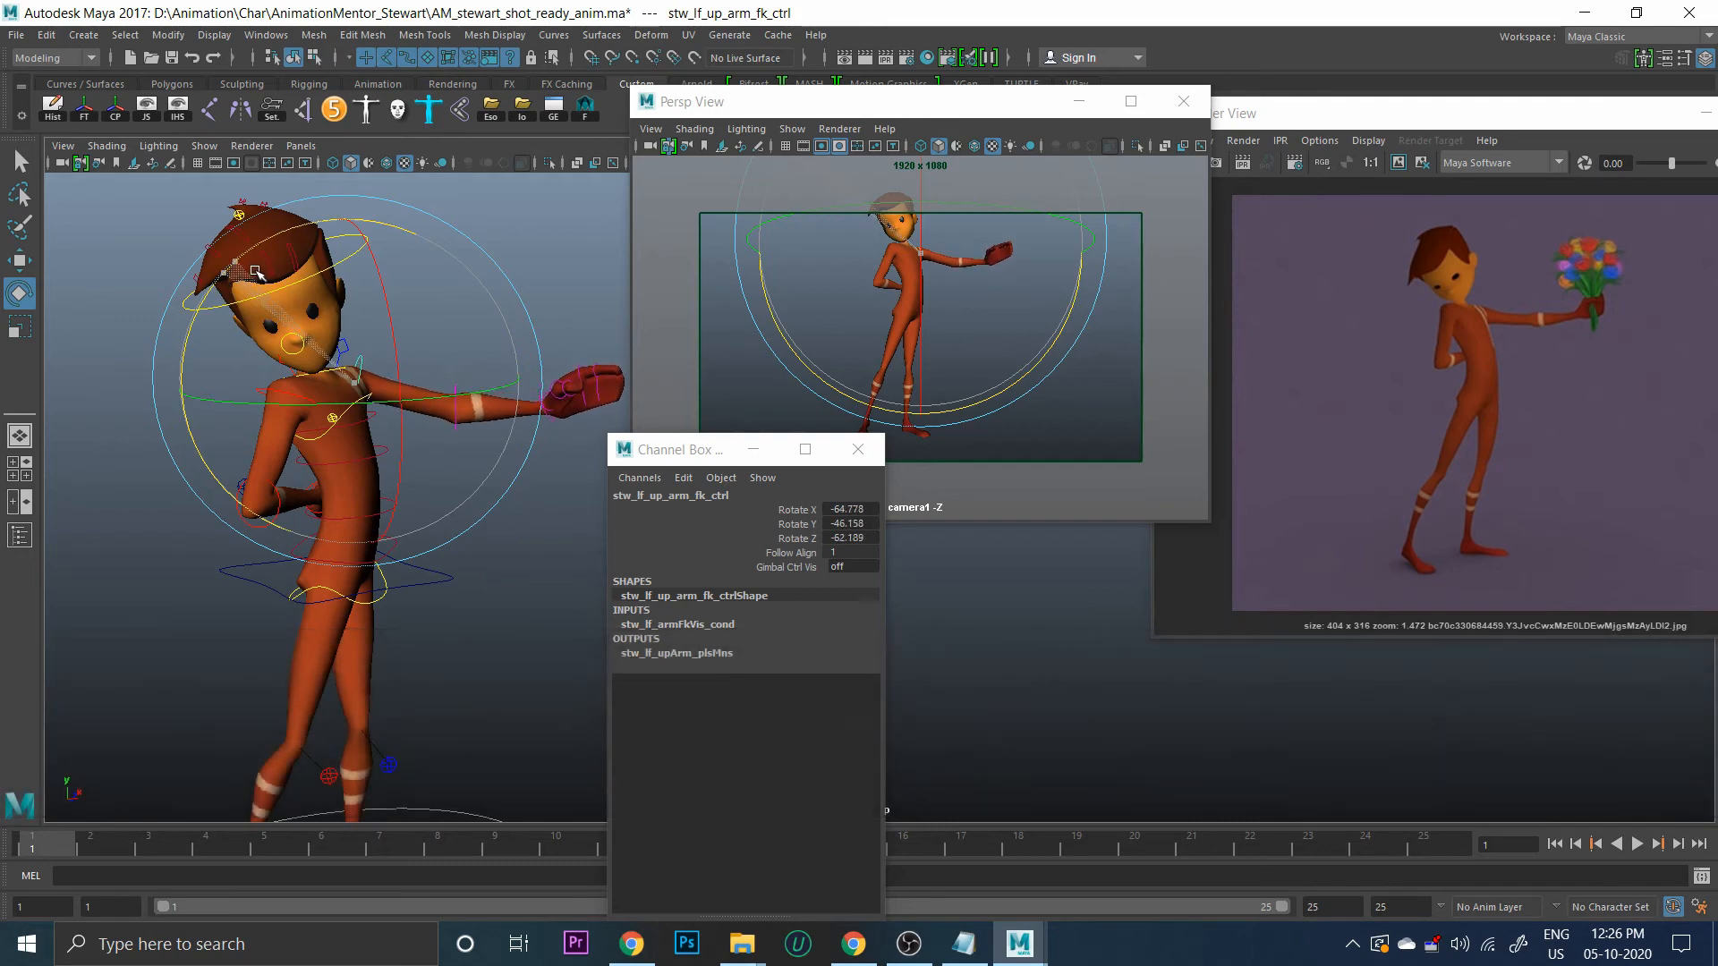
Turn the left wrist control to about -20.8 in X, -17.3 in Y and 6.0 in Z
alt+middle_drag(382, 292, 236, 336)
click(504, 253)
click(412, 455)
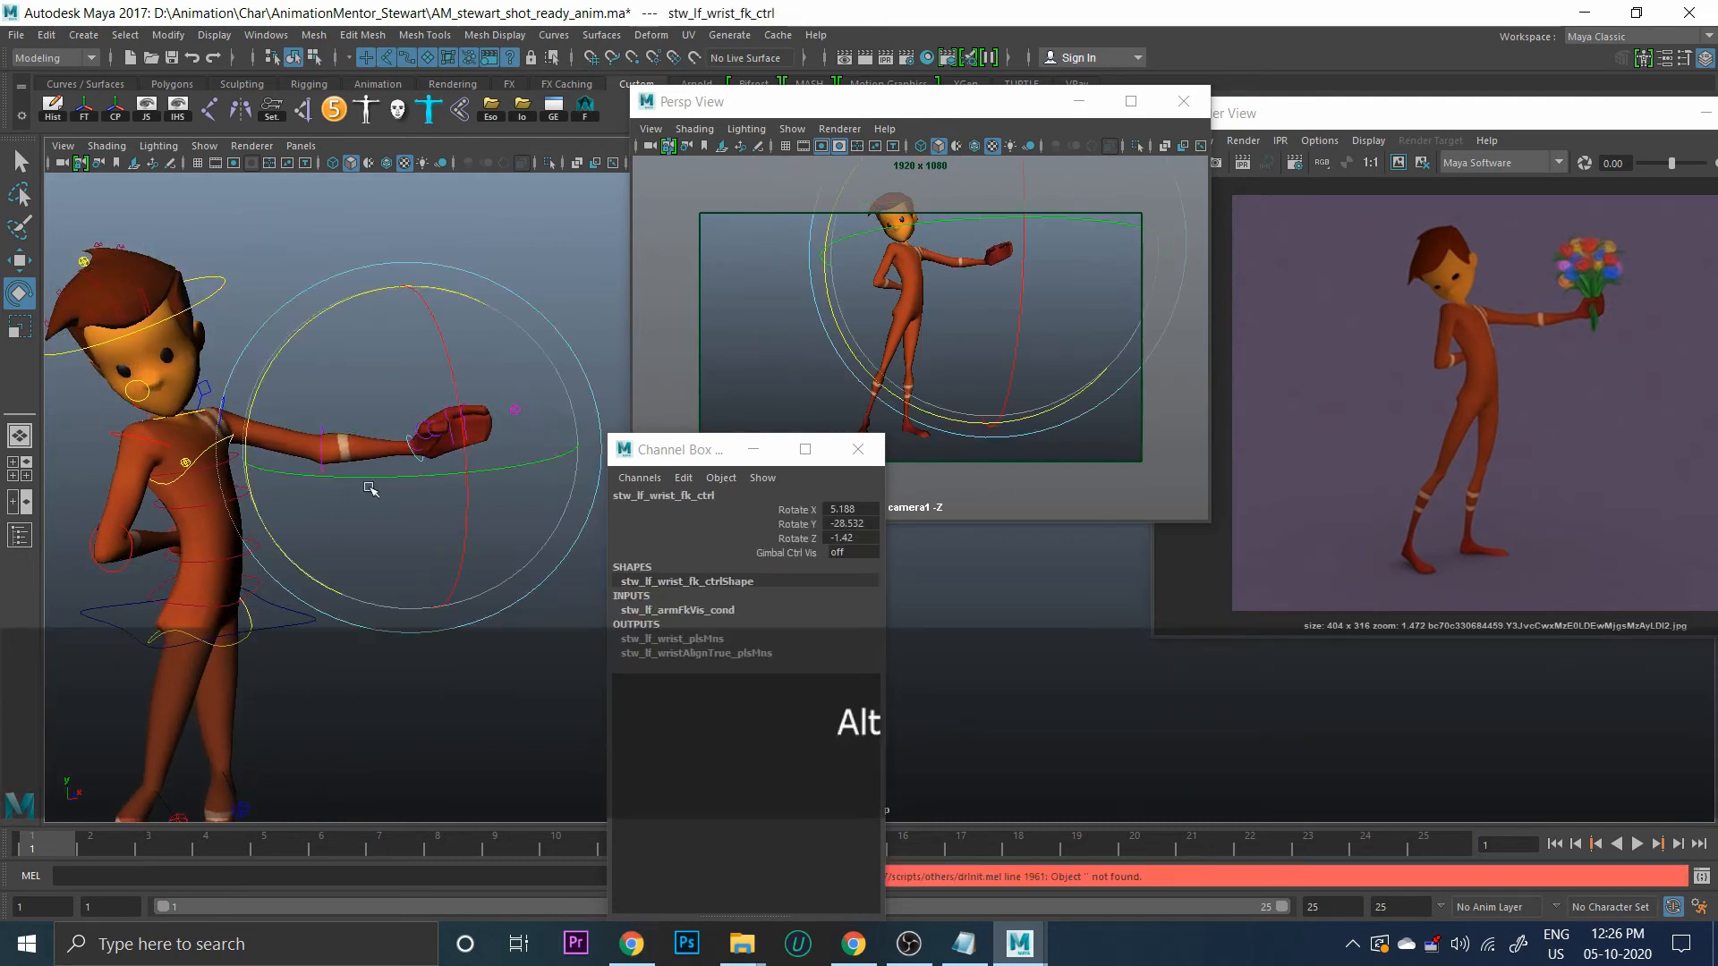
alt+right_drag(370, 489, 403, 448)
alt+middle_drag(202, 429, 367, 421)
drag(373, 324, 394, 299)
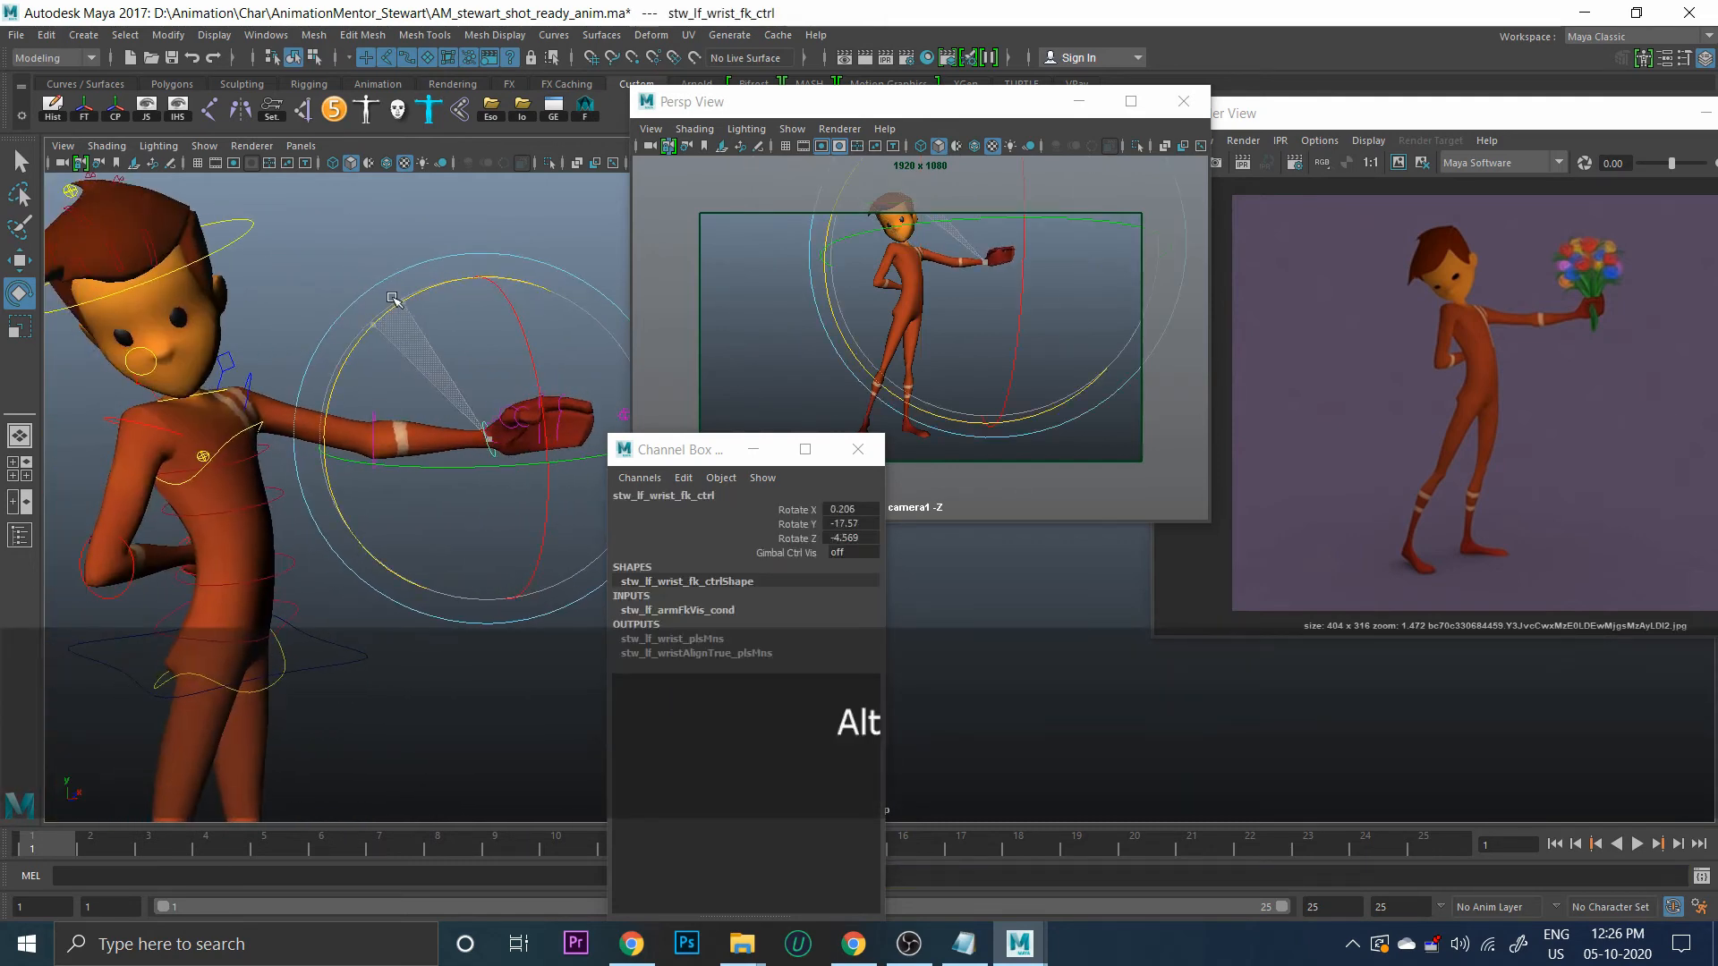
drag(492, 466, 559, 457)
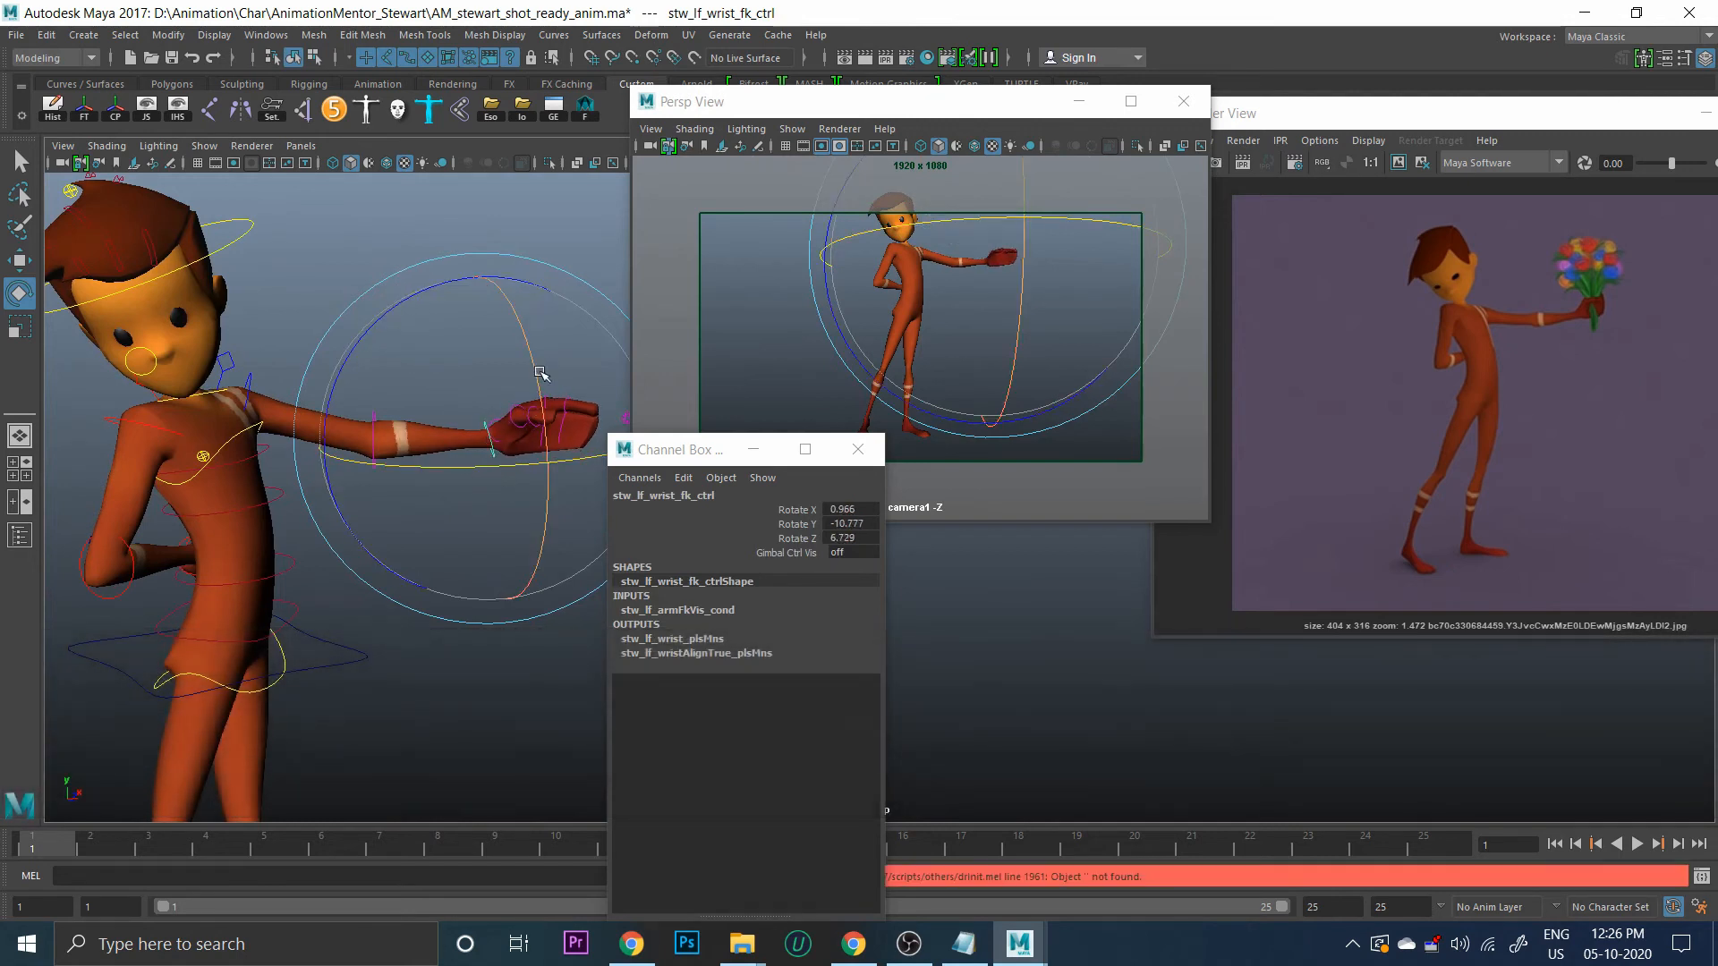
drag(535, 367, 528, 311)
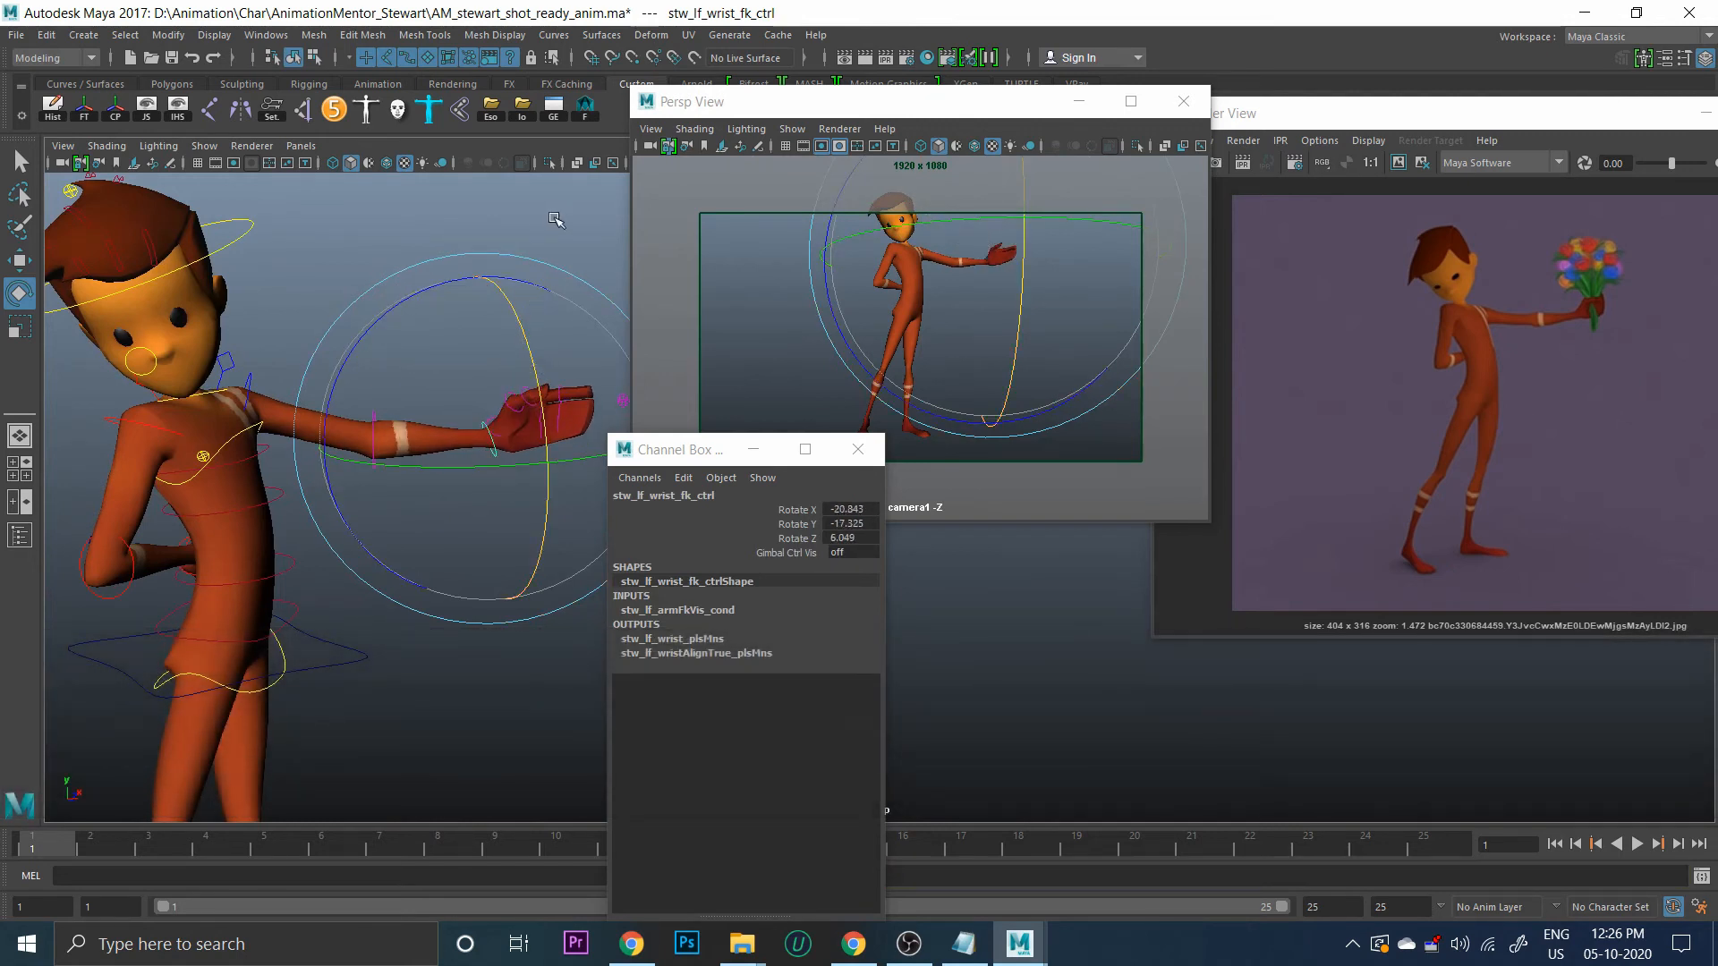
Create a polygon cone for the bouquet and move the Channel Box clear of the posing view
click(557, 220)
alt+right_drag(456, 280, 395, 303)
alt+middle_drag(394, 303, 319, 302)
click(184, 85)
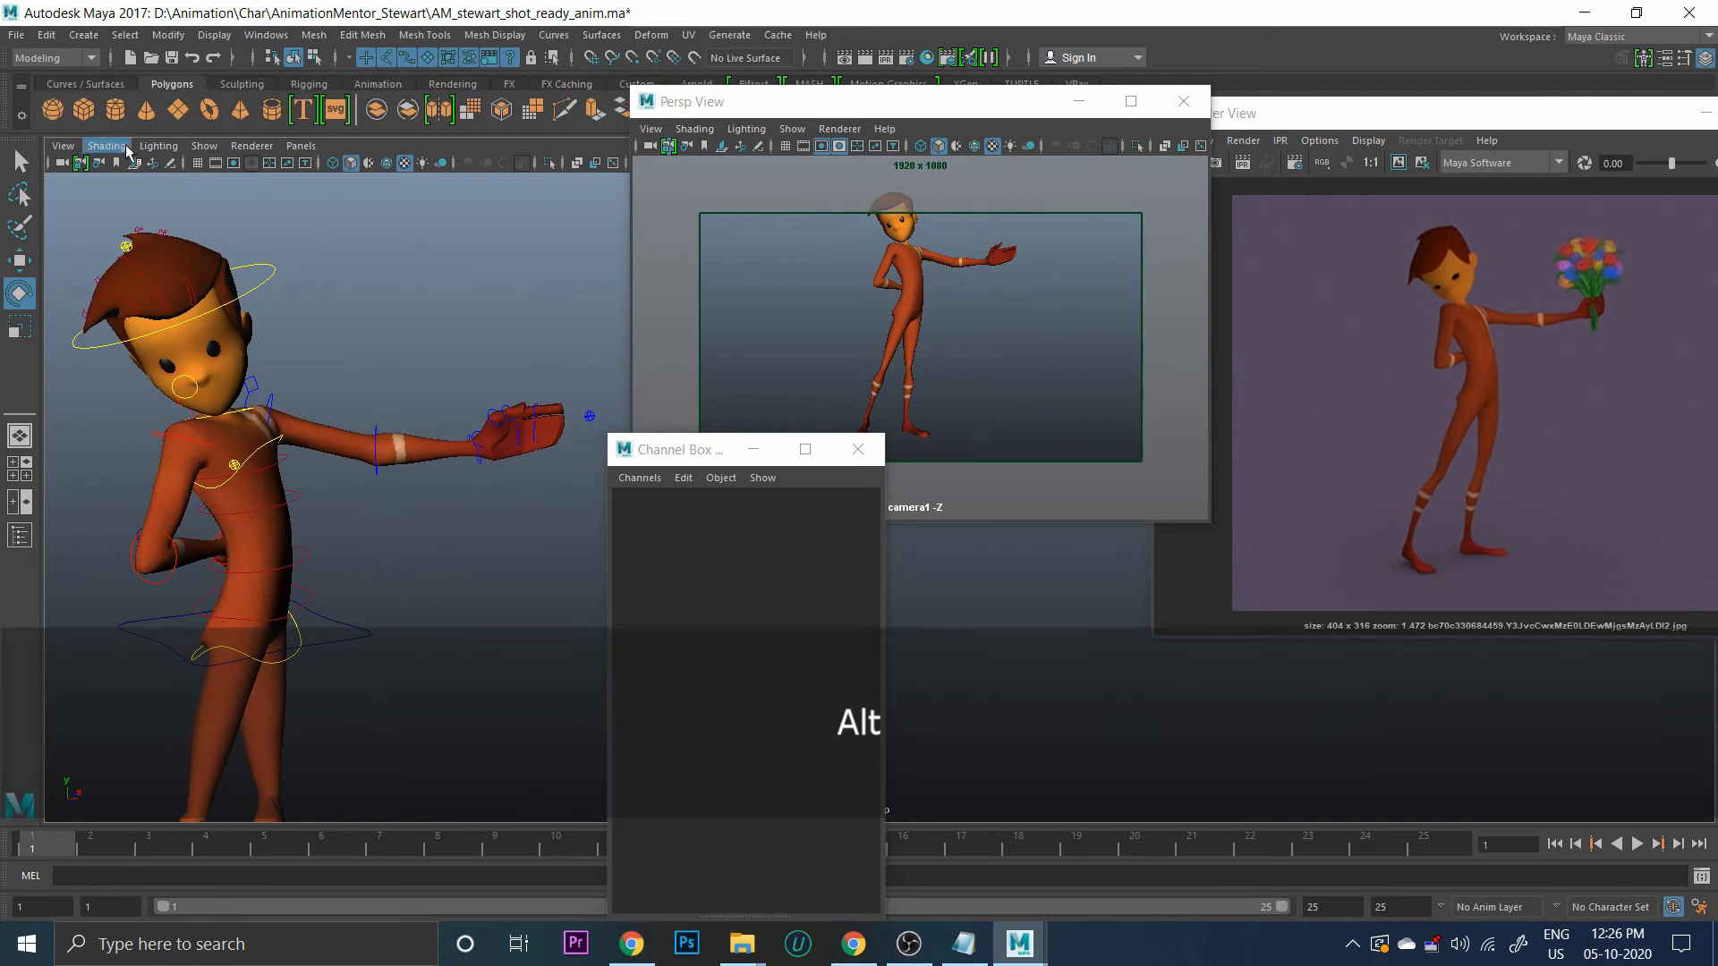
click(148, 121)
drag(697, 449, 1048, 525)
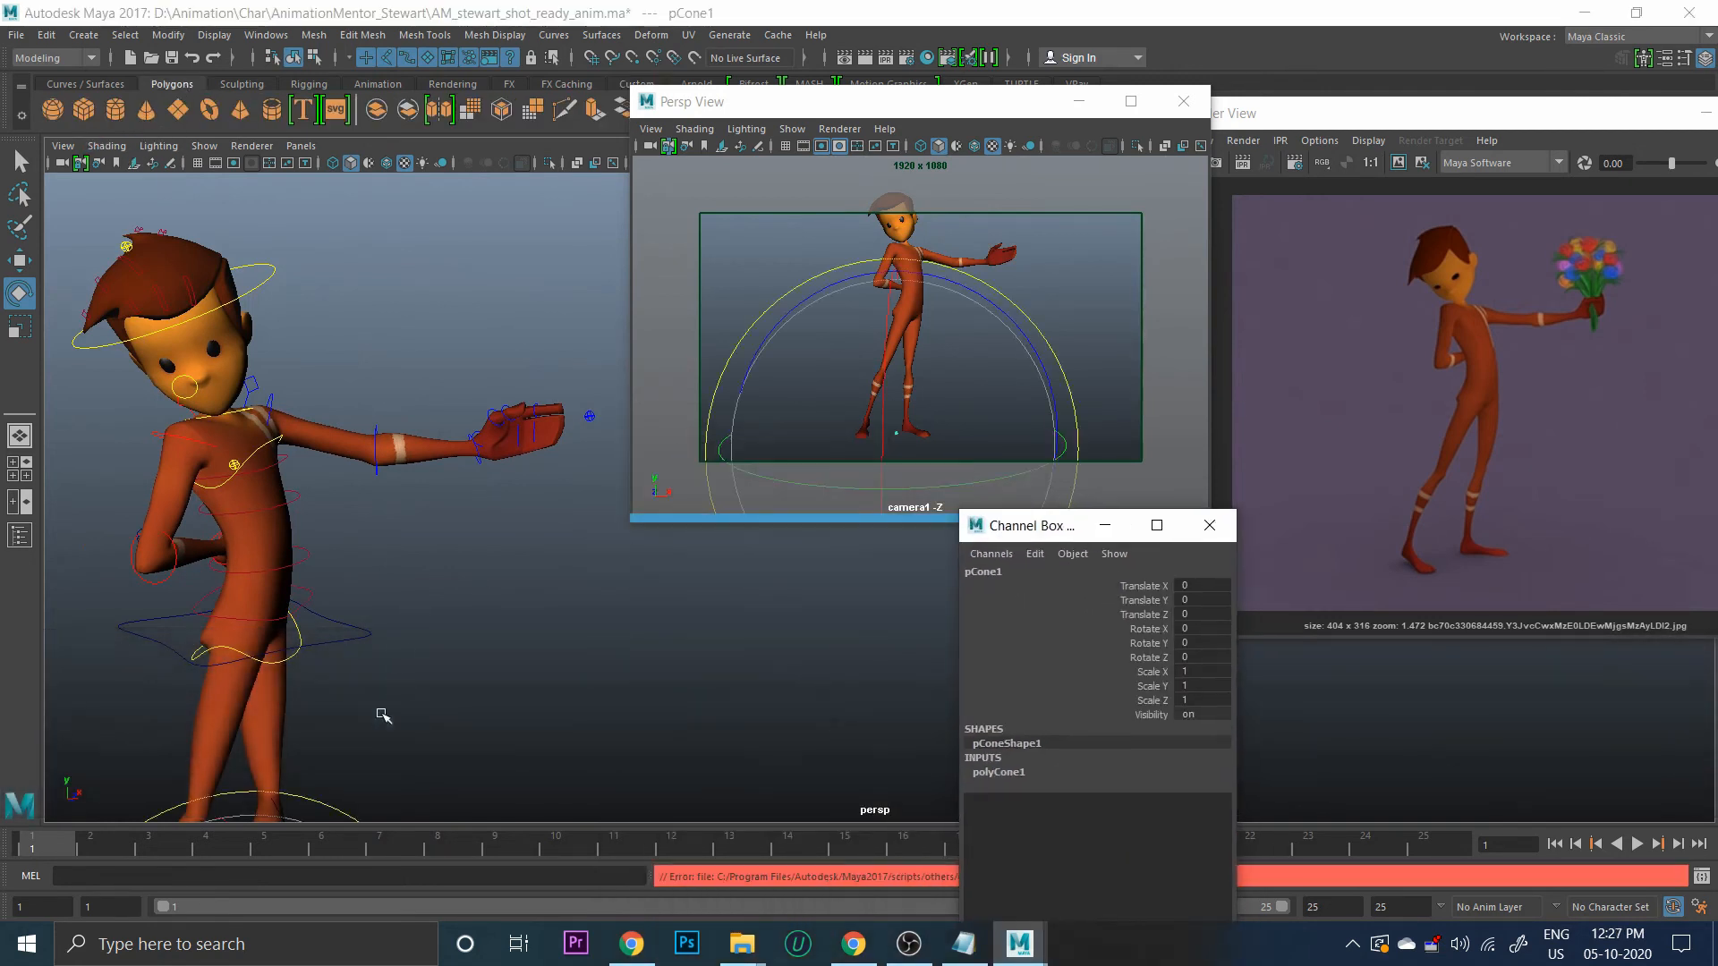
Raise the cone to about 132.7 in Translate Y, at the character's upper body
key(w)
alt+drag(349, 745, 341, 664)
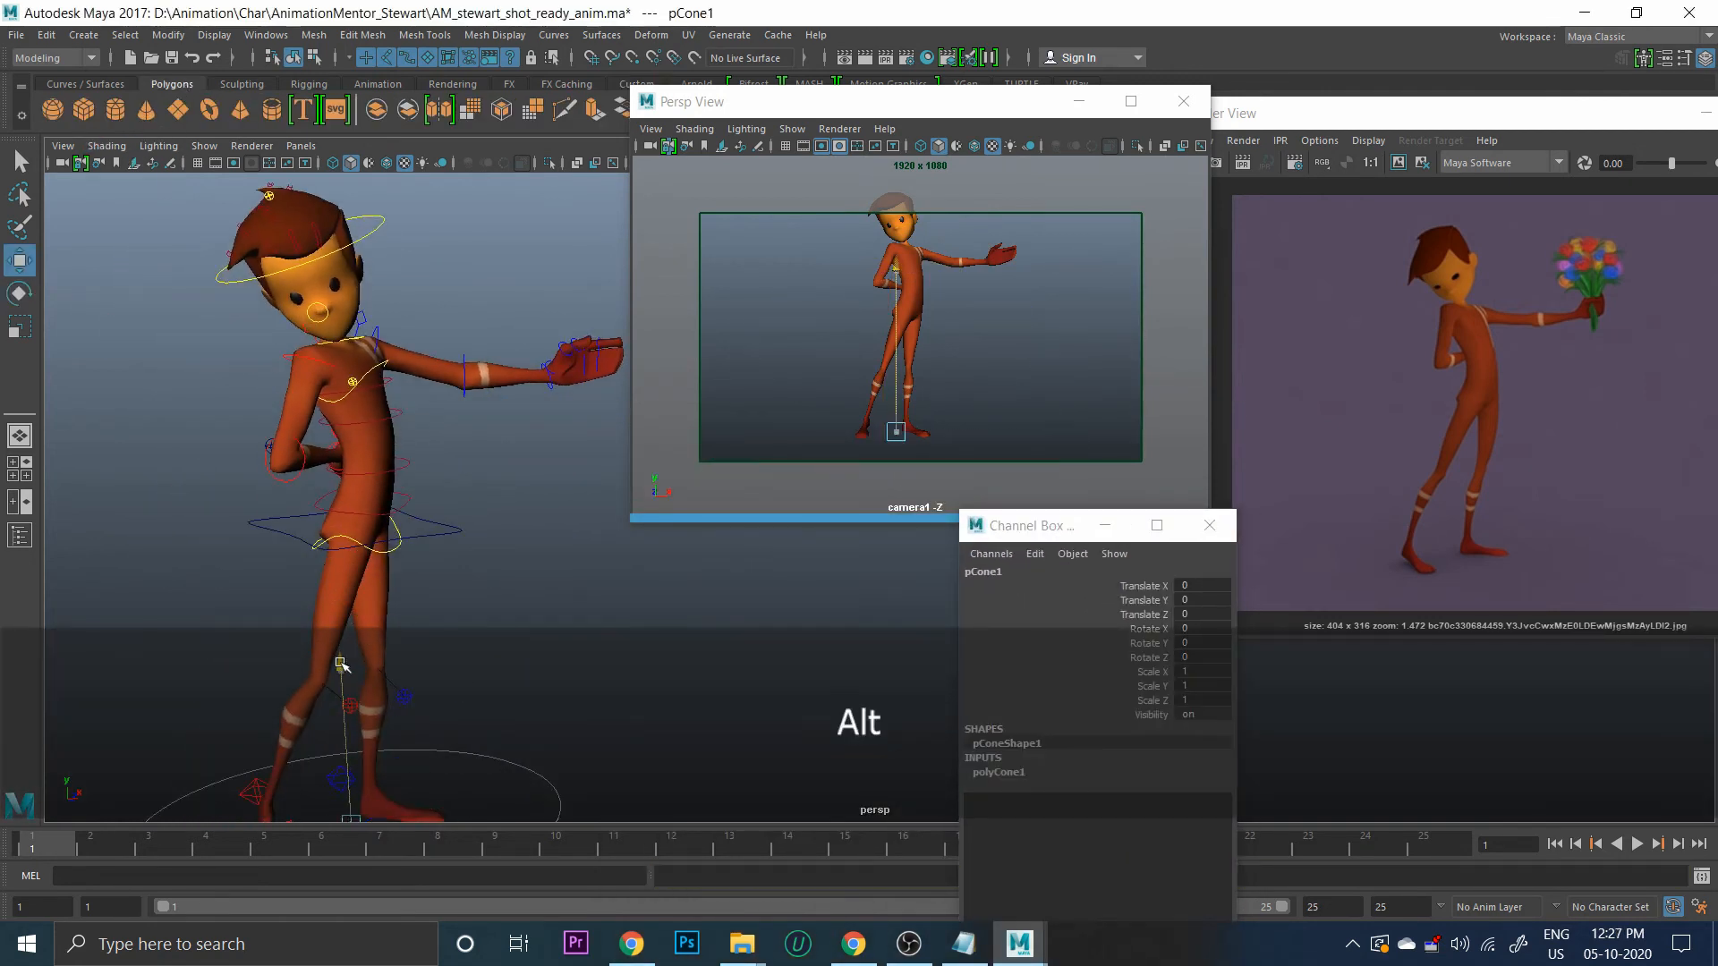
drag(320, 185, 318, 178)
Scale the cone uniformly to about 20.3
alt+middle_drag(421, 381, 299, 486)
alt+right_drag(300, 486, 332, 496)
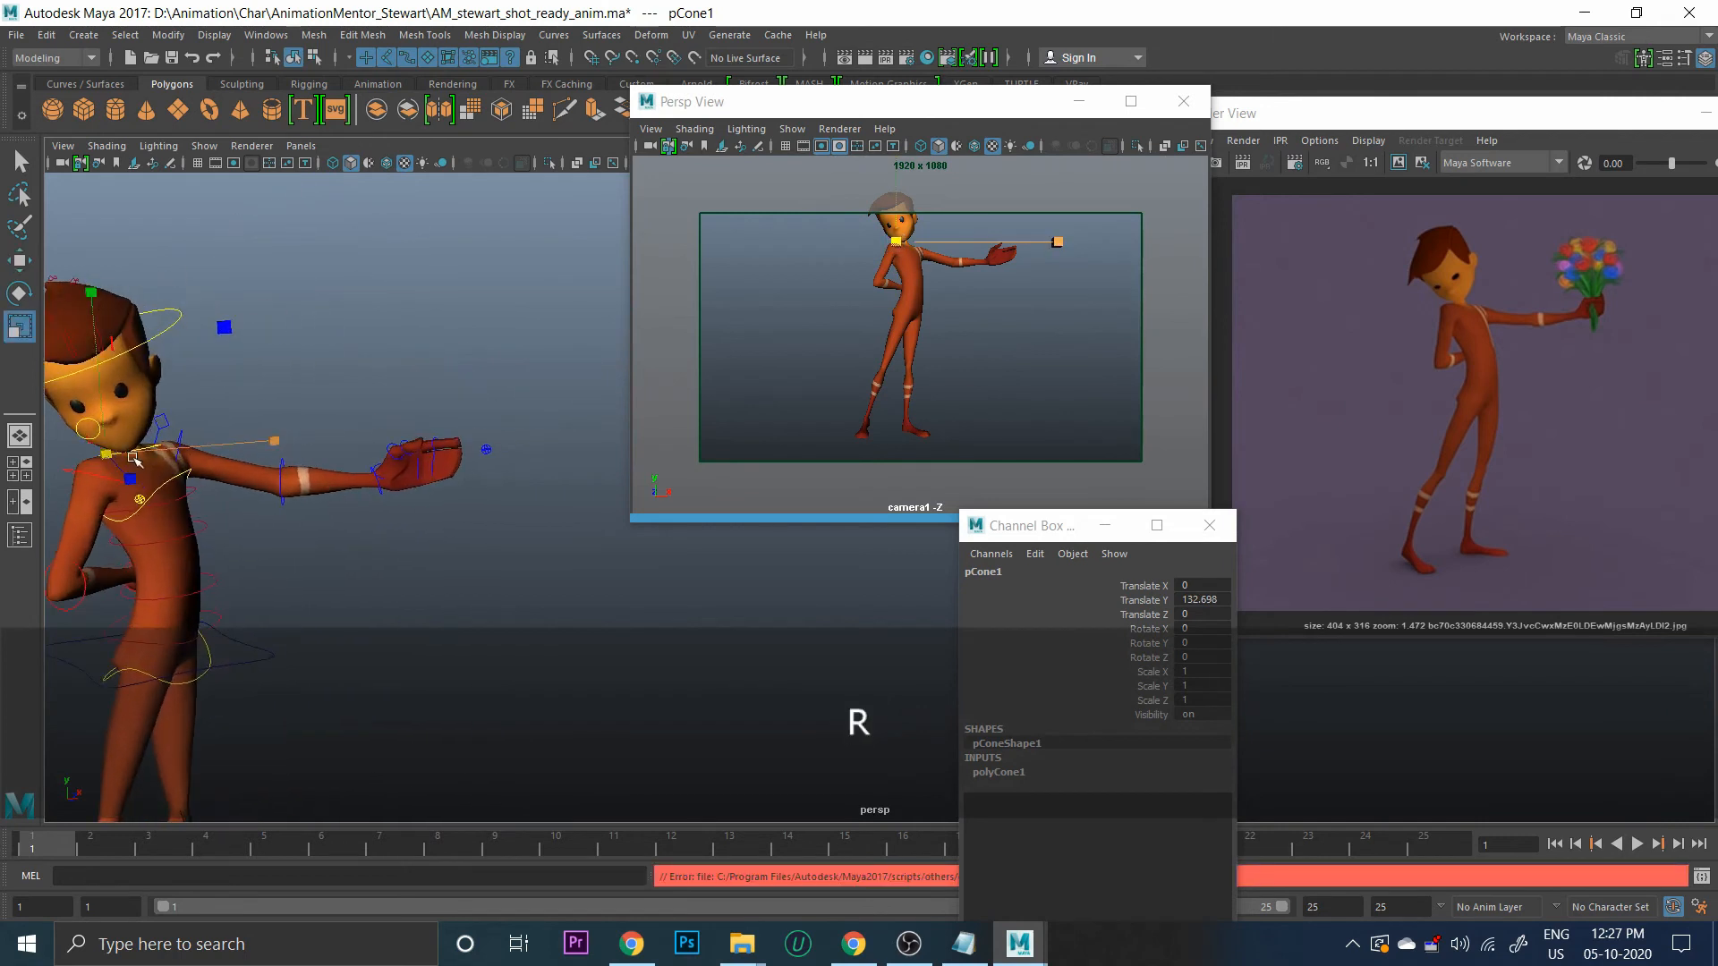
drag(133, 457, 140, 457)
drag(600, 507, 604, 507)
alt+right_drag(447, 523, 395, 525)
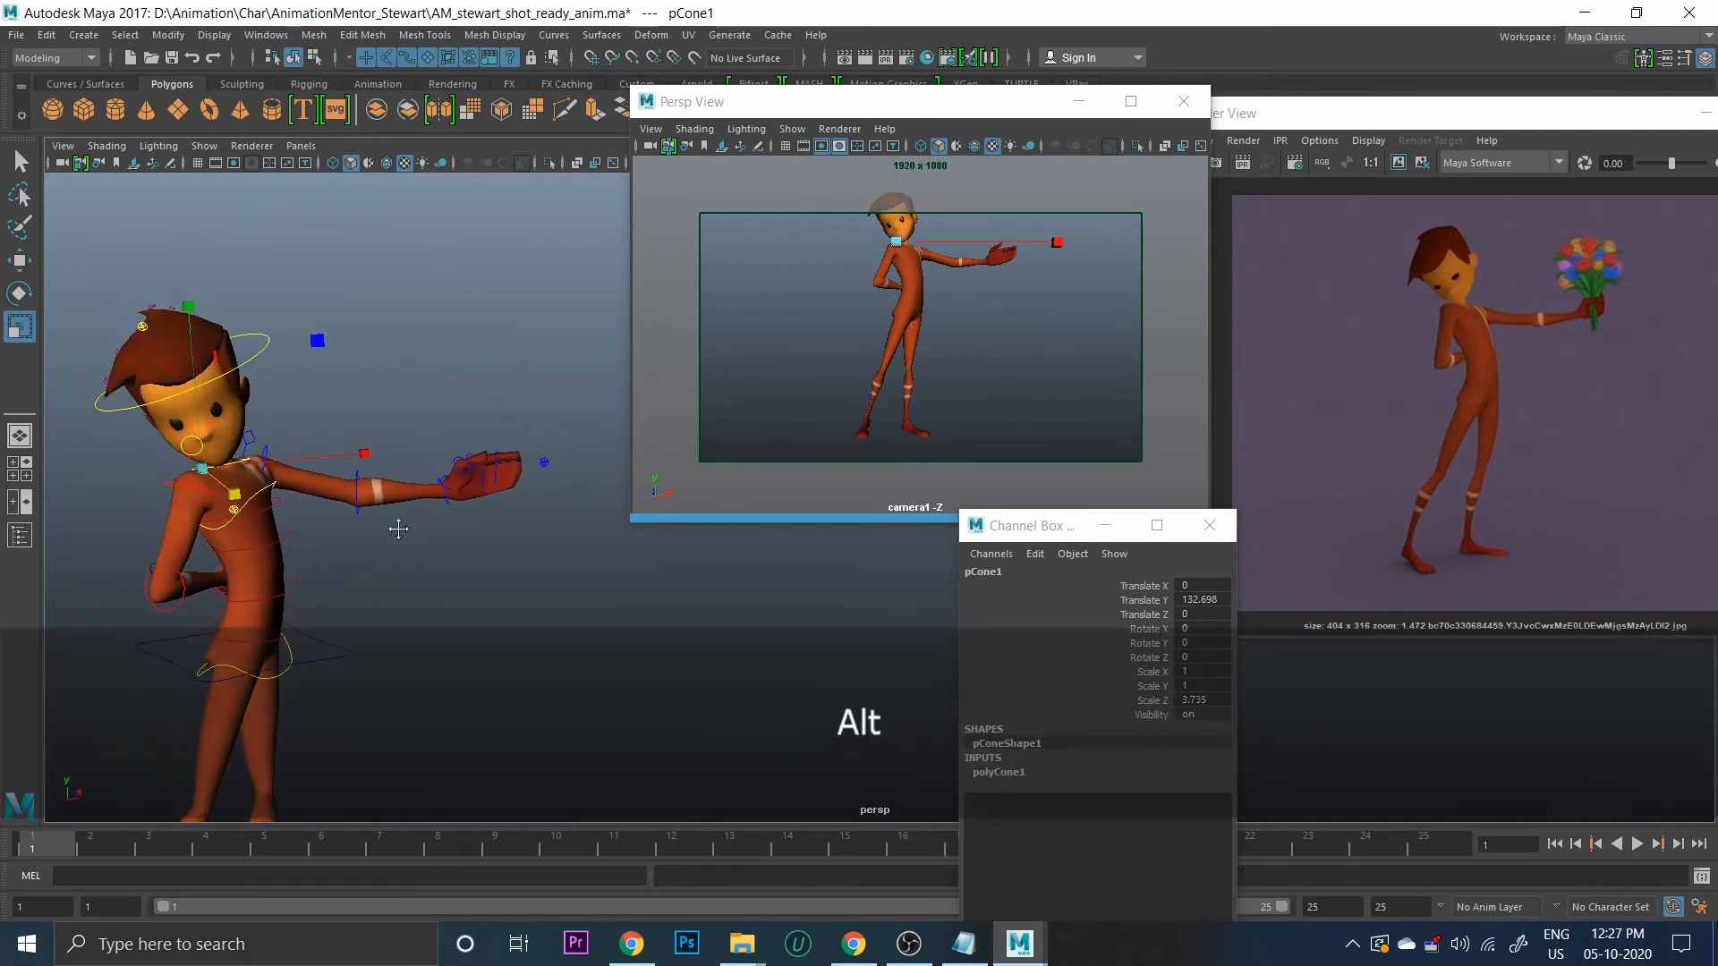
alt+middle_drag(394, 525, 488, 532)
drag(480, 479, 605, 468)
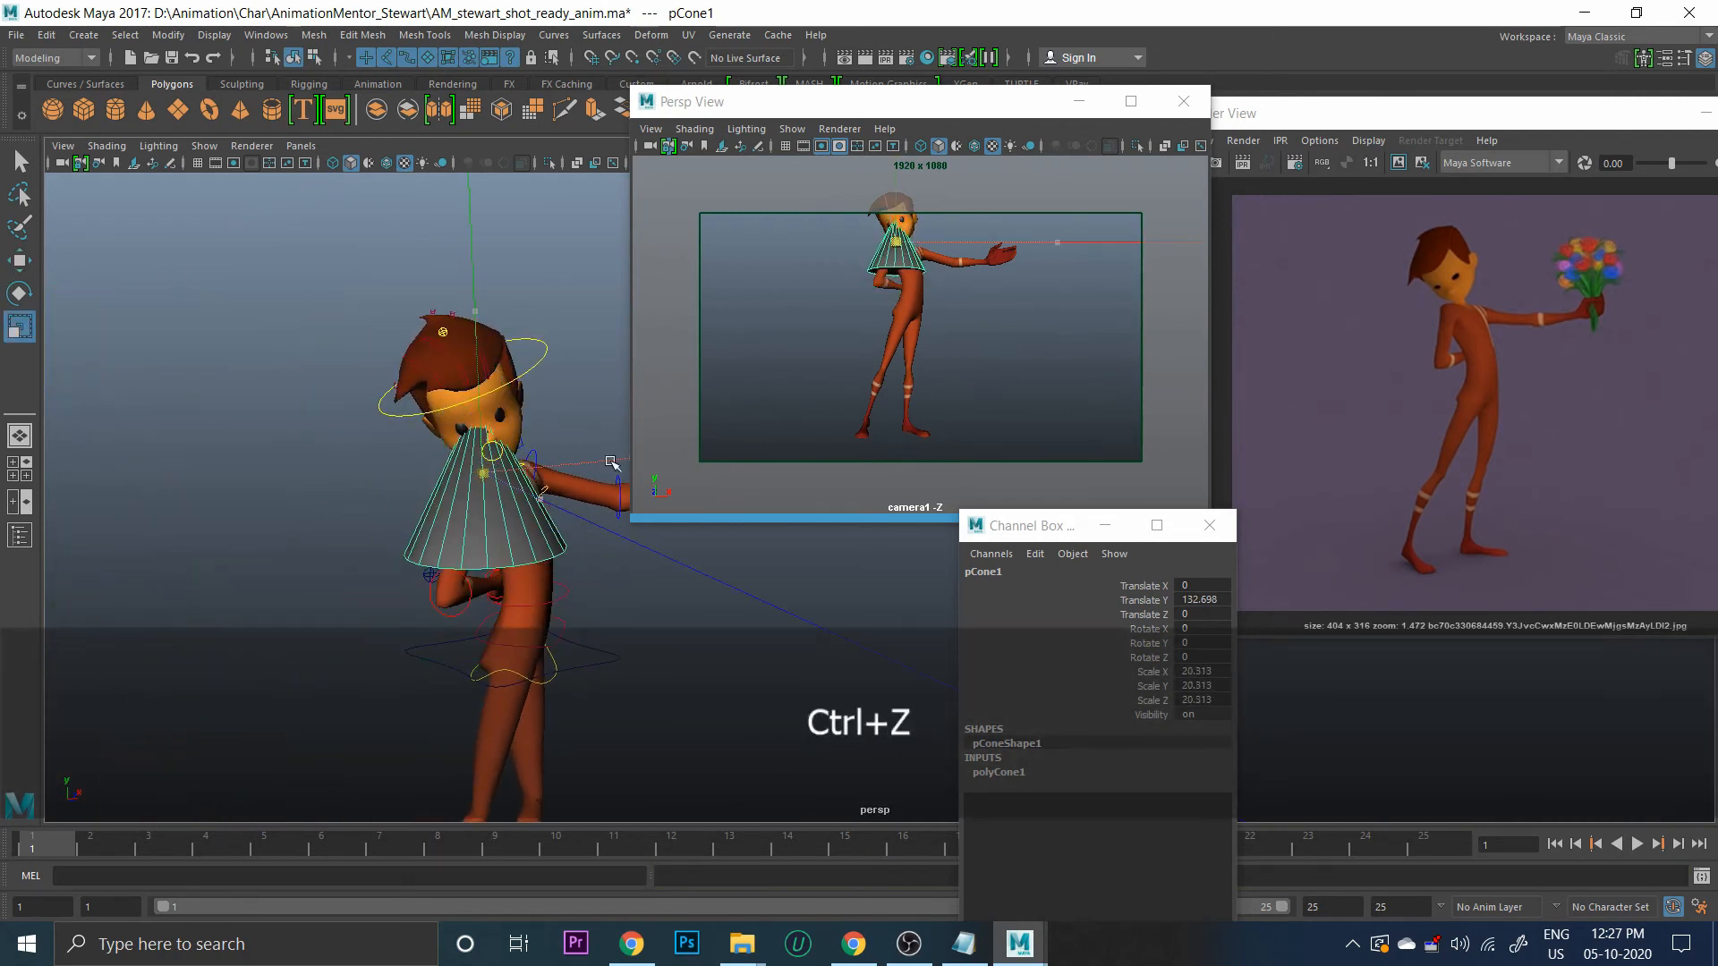
Move the cone to about 52.1 in Translate X and set its radius to 0.3
alt+middle_drag(606, 468, 365, 477)
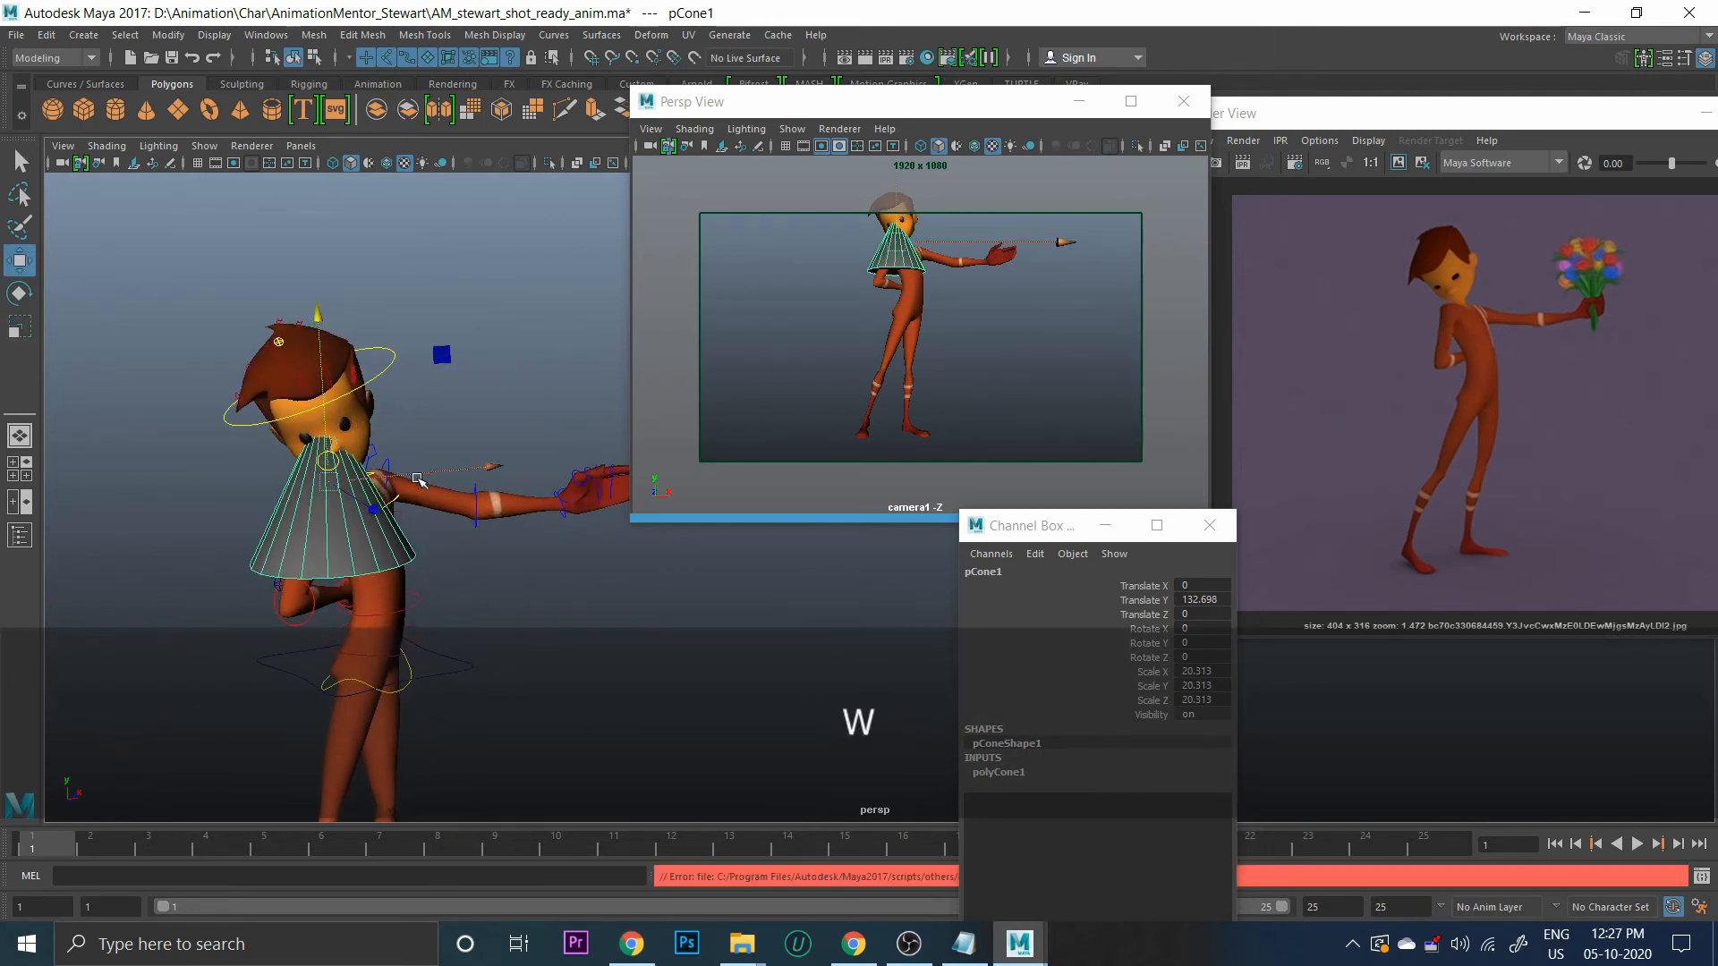
drag(417, 480, 615, 481)
click(1071, 768)
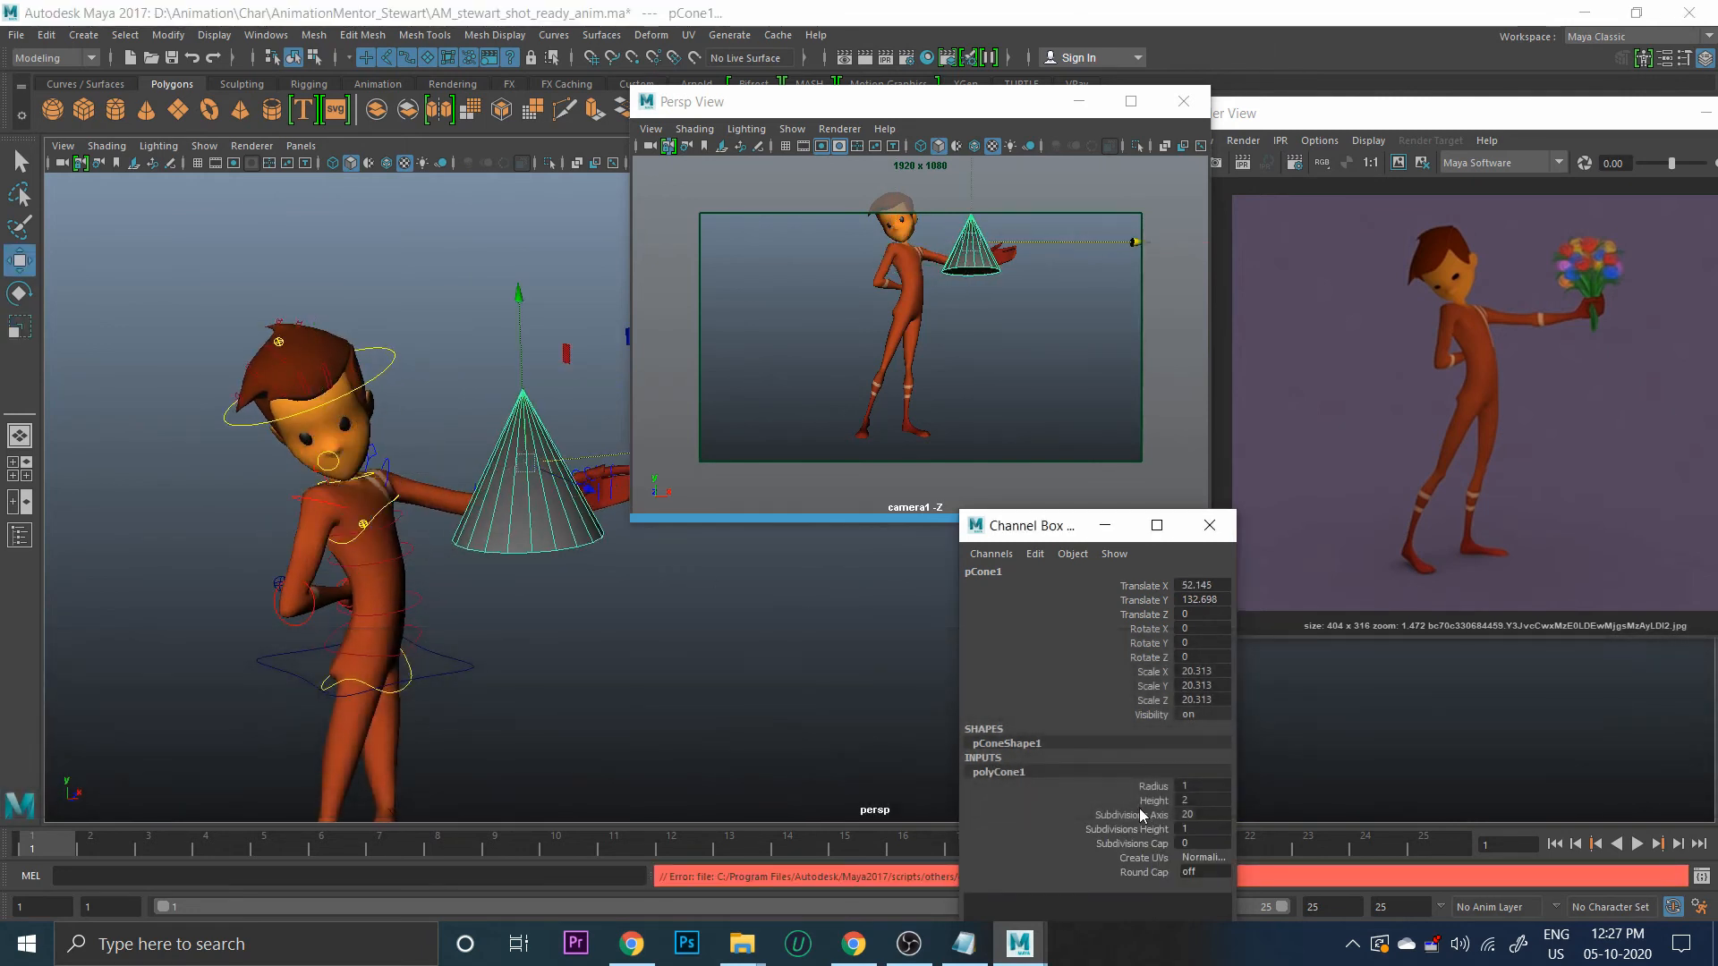
click(1150, 787)
middle_drag(644, 740, 454, 742)
Flip the cone with an X rotation of 180 and move it to about 74.9 in Translate X
key(e)
drag(457, 371, 1127, 656)
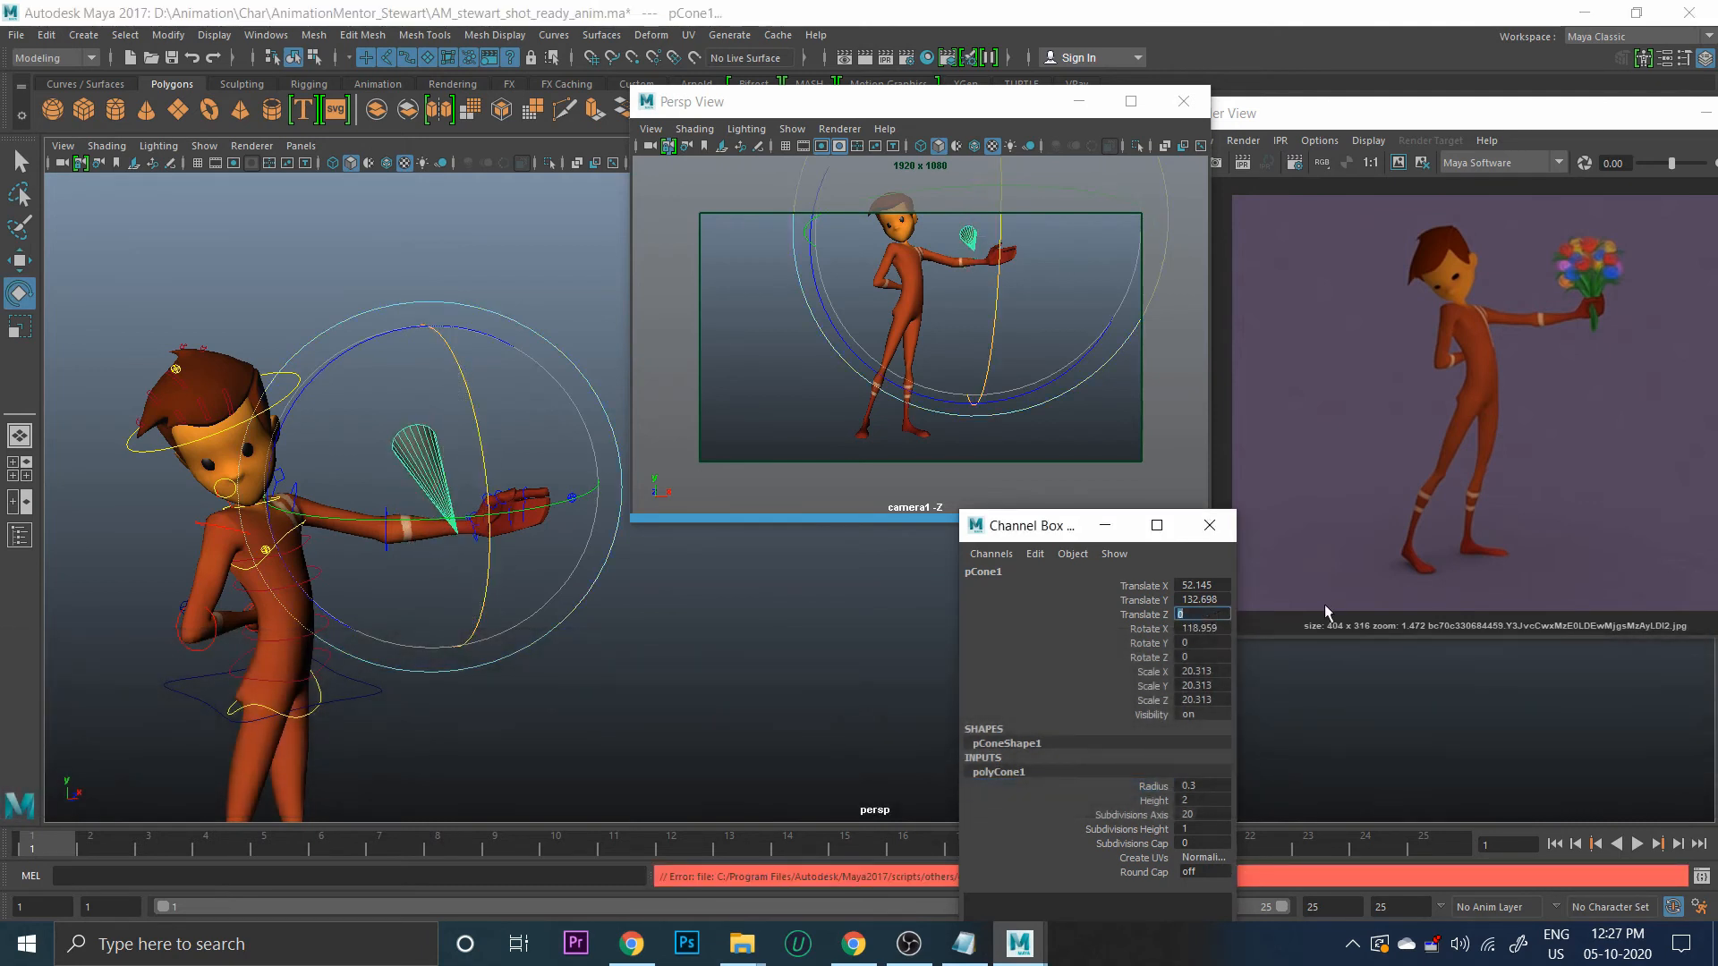
text(180)
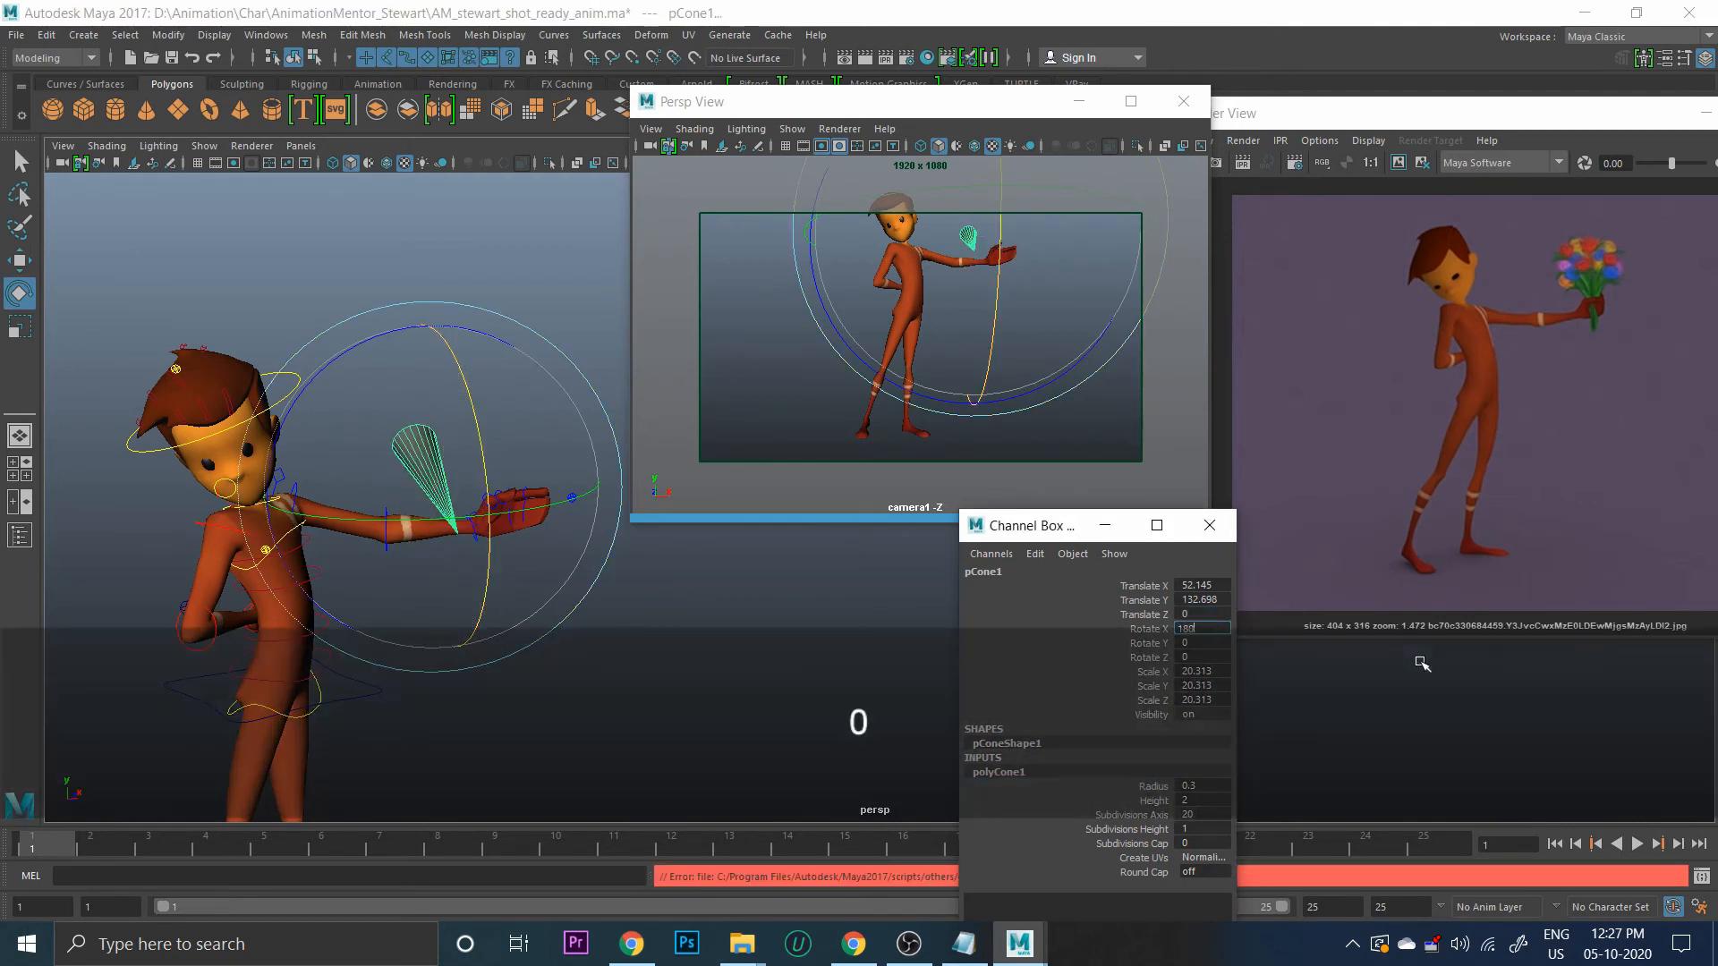
key(Return)
key(w)
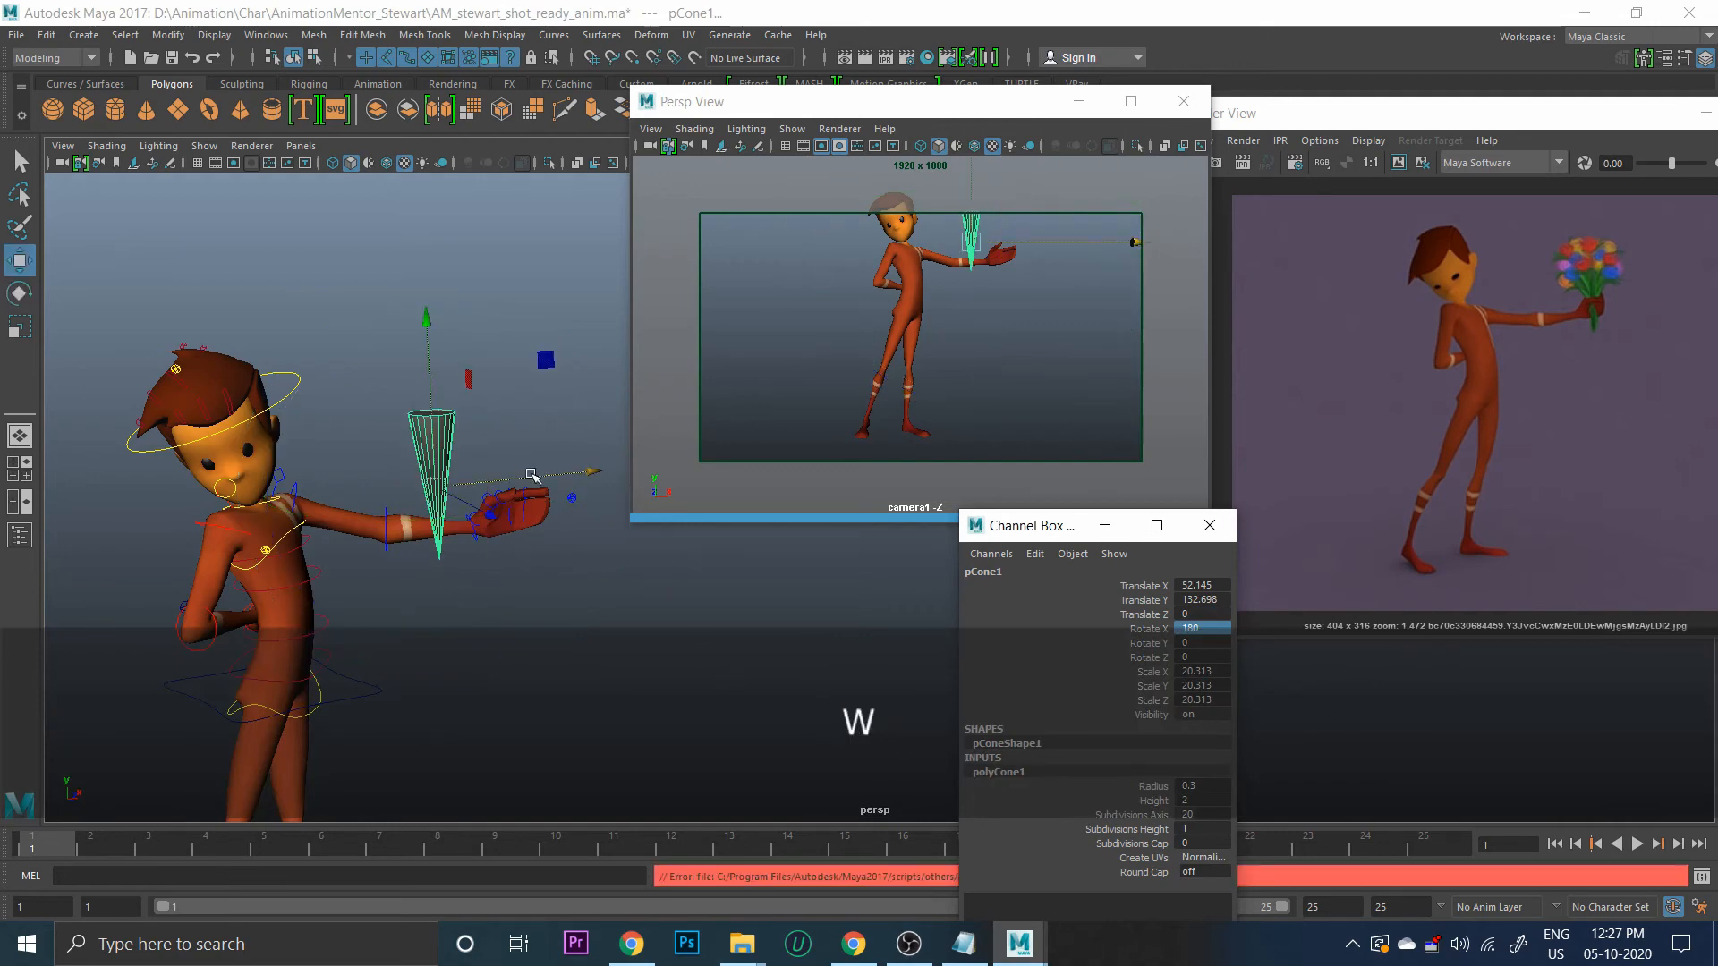
drag(533, 474, 605, 477)
Move the cone to about 2.3 in Translate Z so it sits in the left palm
alt+drag(448, 492, 475, 497)
alt+right_drag(461, 497, 429, 604)
alt+middle_drag(429, 608, 572, 568)
alt+right_drag(573, 568, 532, 676)
alt+drag(532, 675, 48, 510)
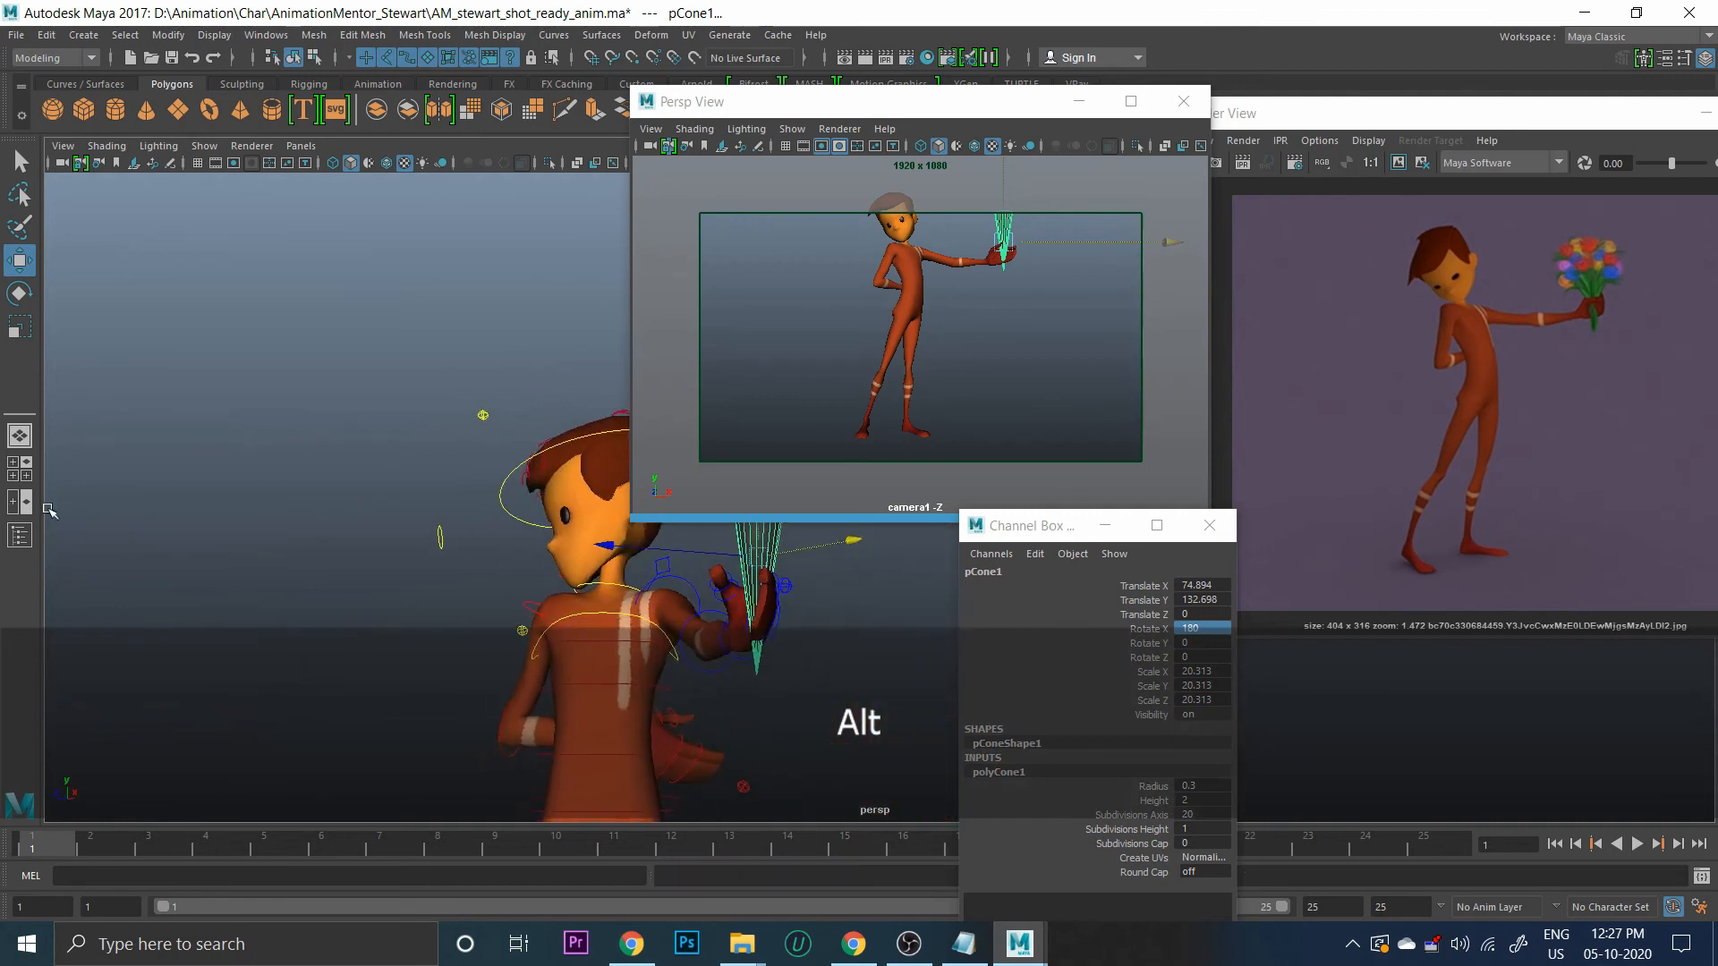
alt+drag(590, 600, 555, 617)
alt+middle_drag(556, 715, 537, 752)
alt+right_drag(536, 751, 575, 717)
alt+drag(591, 689, 376, 528)
alt+middle_drag(315, 501, 407, 609)
alt+middle_drag(533, 615, 372, 668)
alt+right_drag(372, 667, 352, 614)
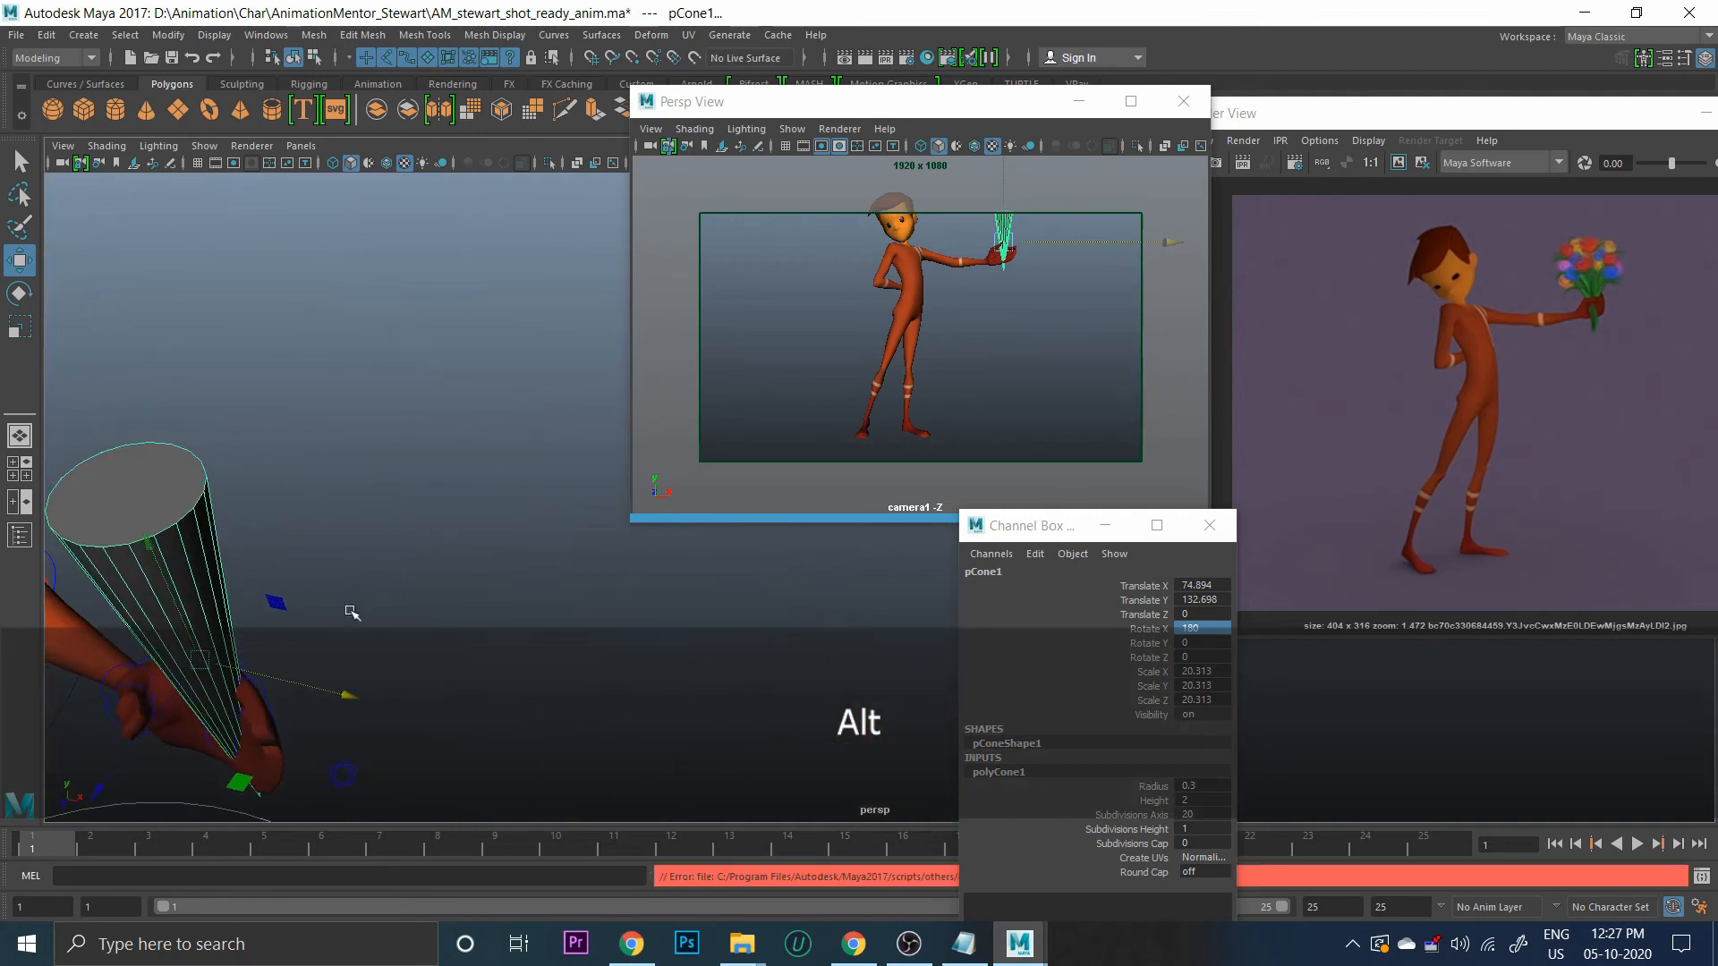
alt+middle_drag(352, 614, 537, 581)
alt+drag(528, 617, 385, 631)
alt+middle_drag(384, 630, 329, 565)
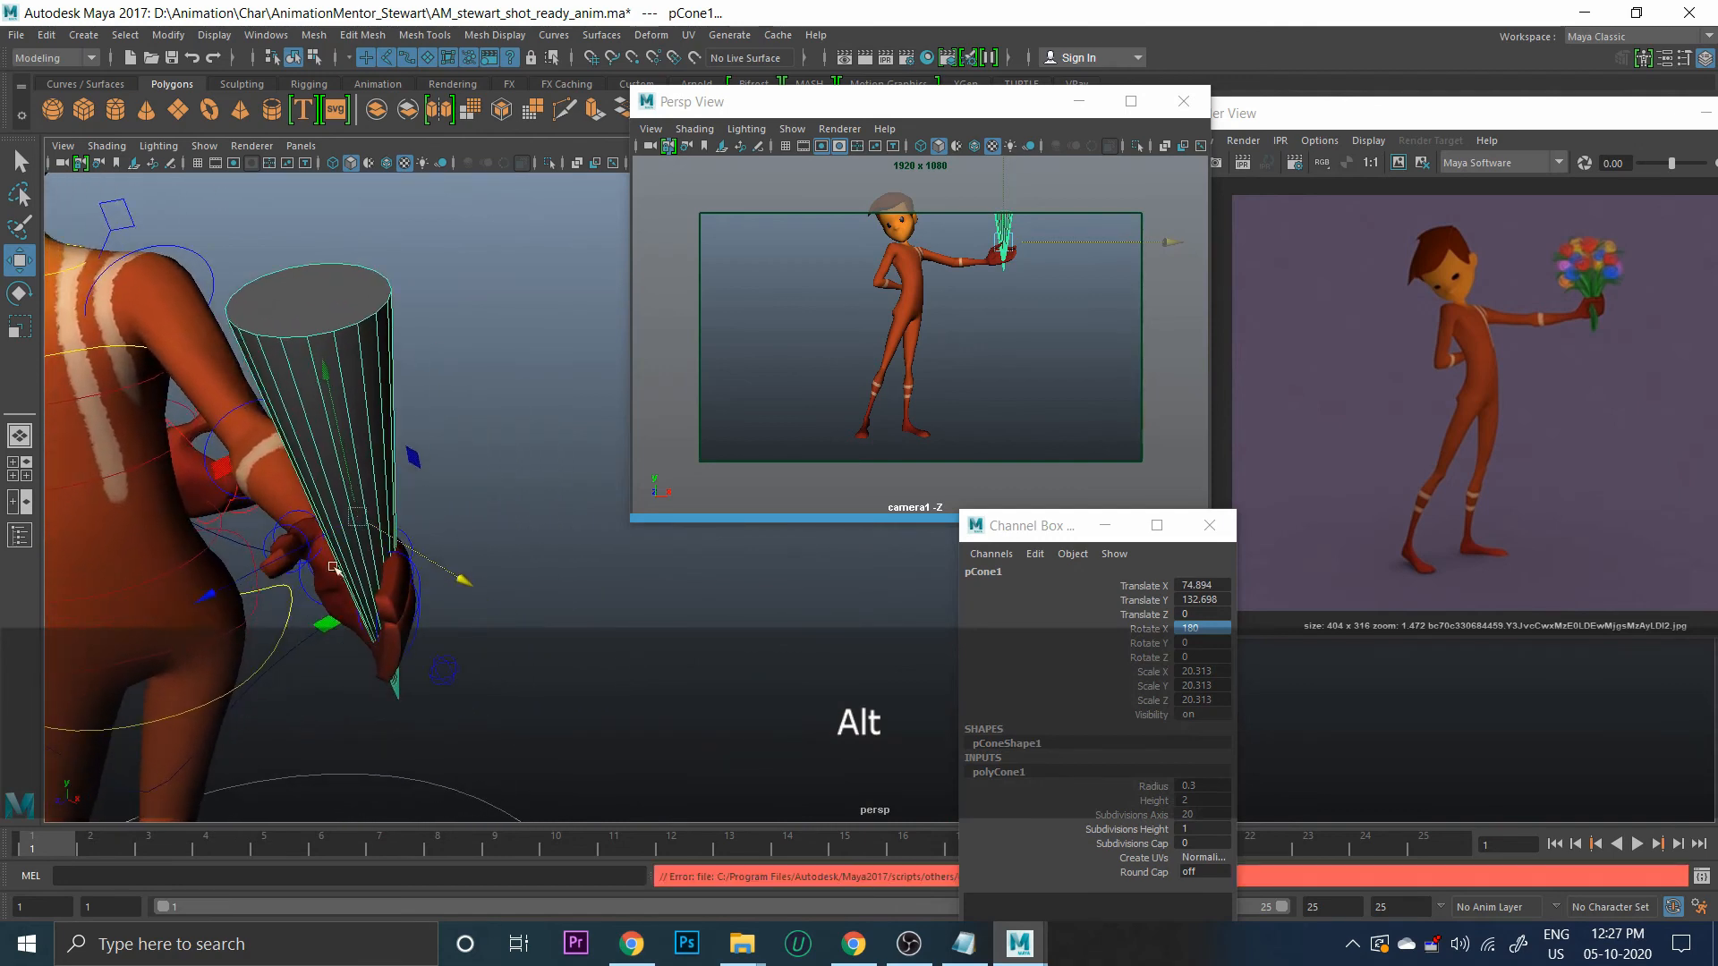
drag(259, 564, 430, 639)
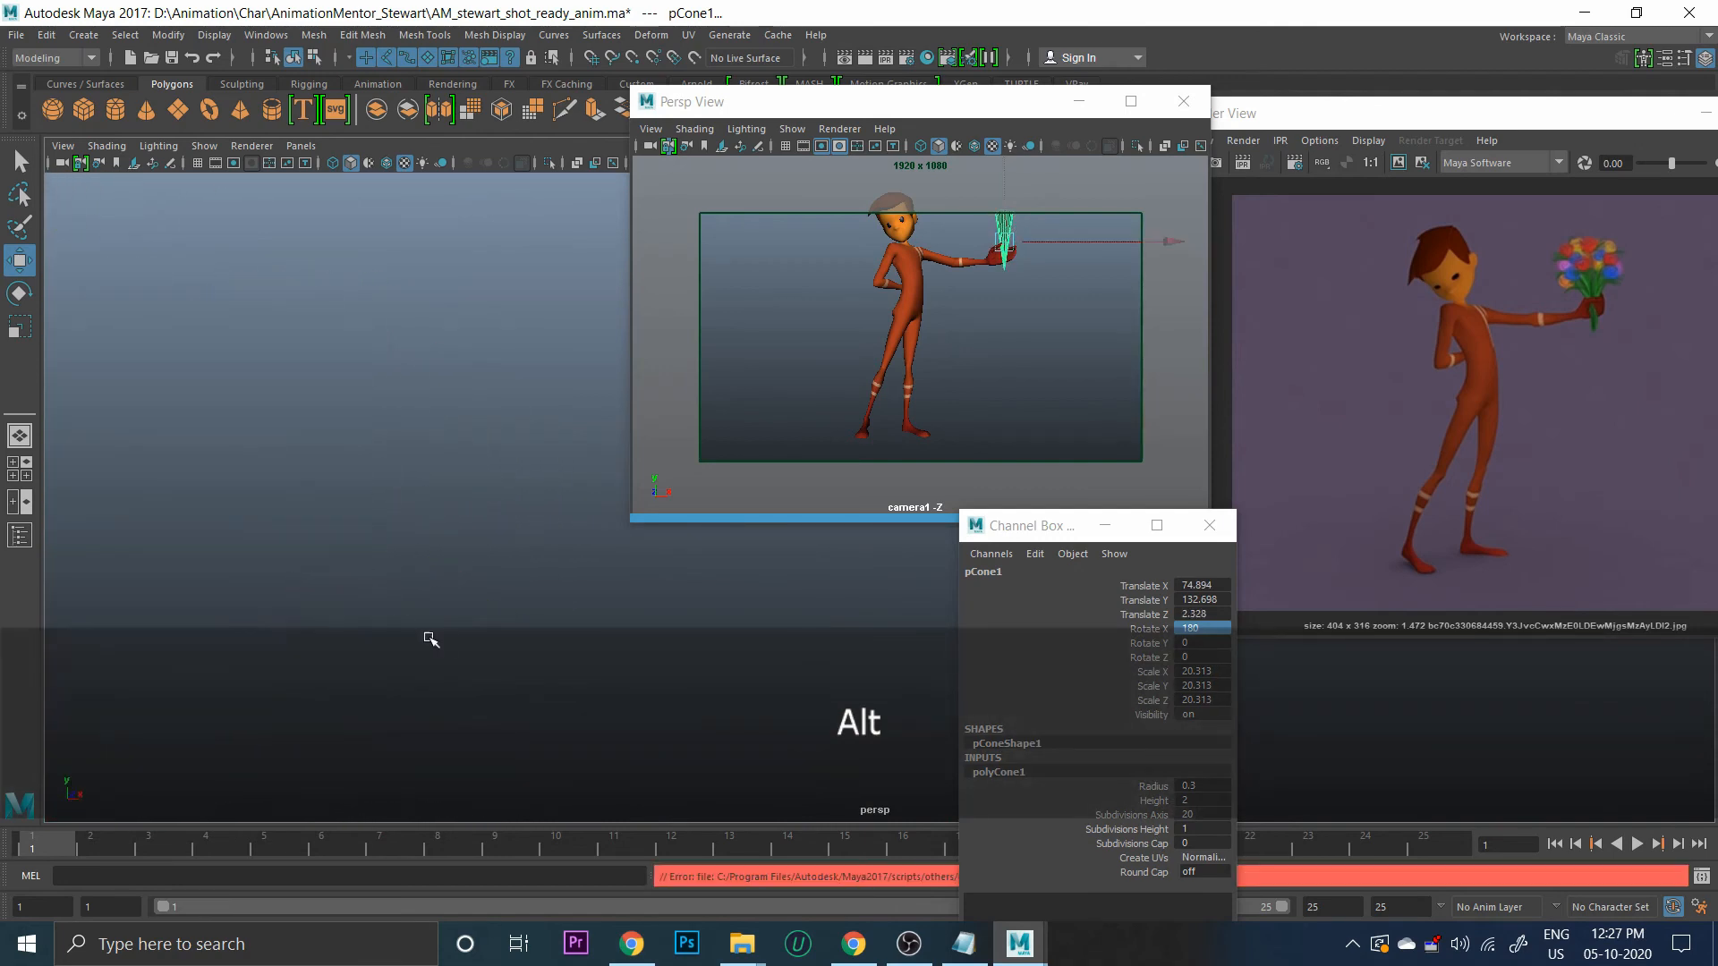
Shift the cone toward the left thumb, to about 72.2 in Translate X
key(f)
alt+middle_drag(633, 644, 120, 622)
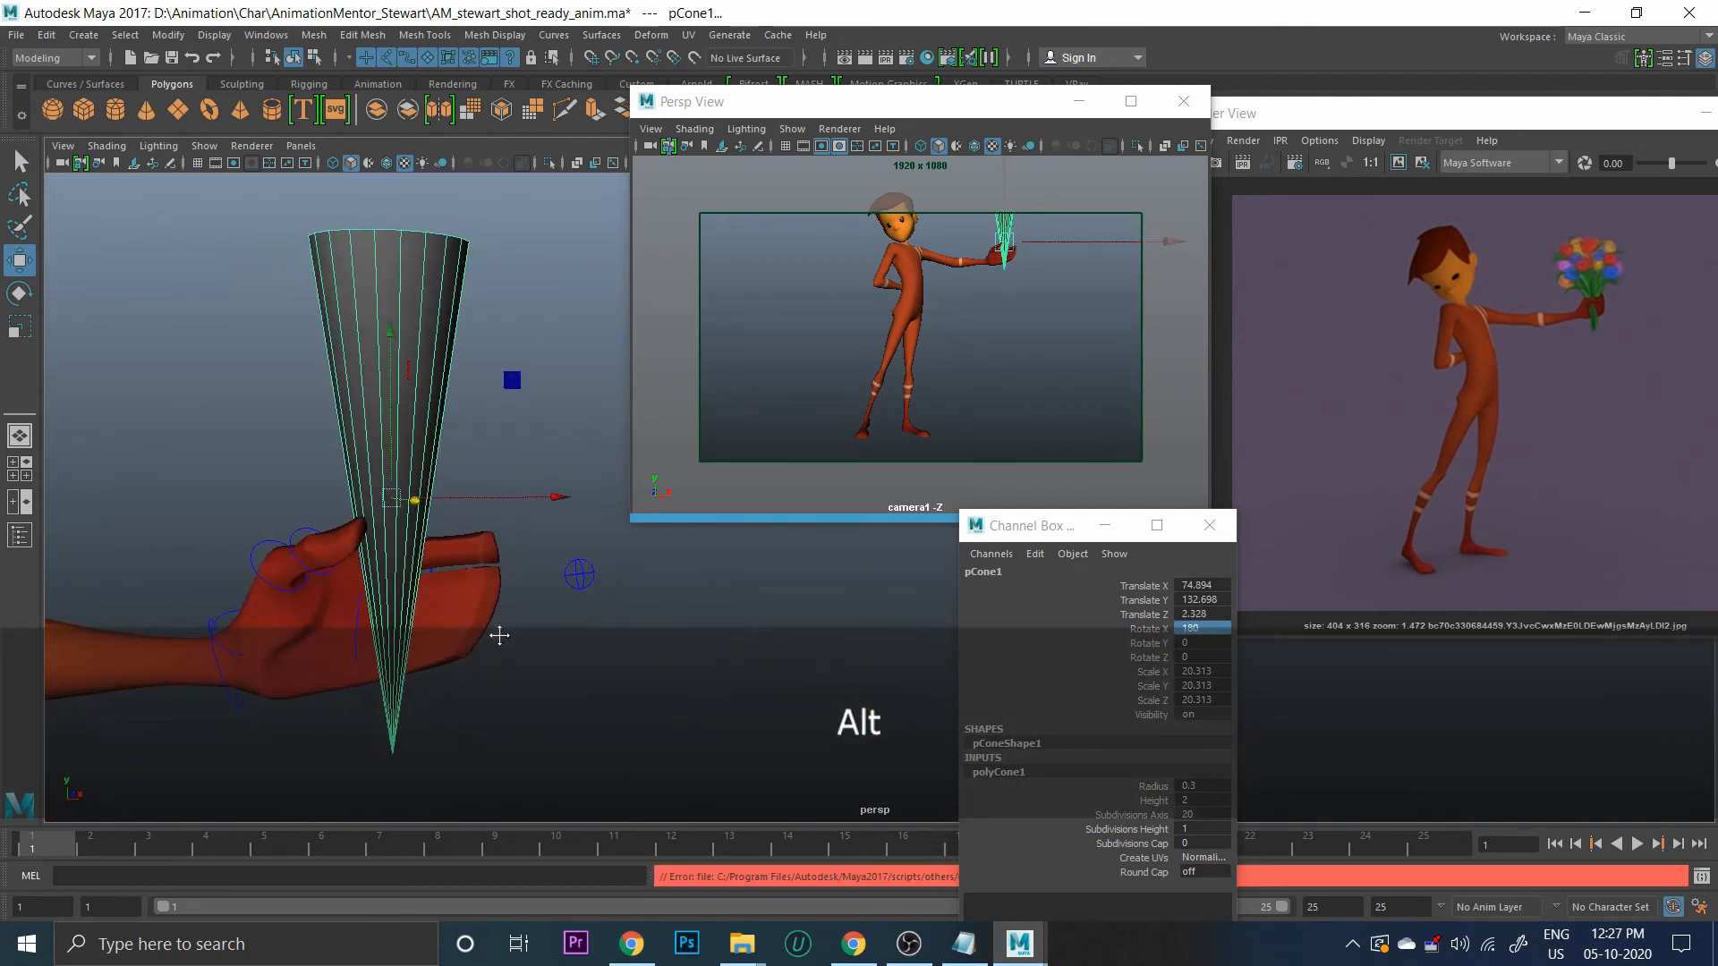
alt+middle_drag(498, 633, 517, 622)
drag(543, 480, 509, 480)
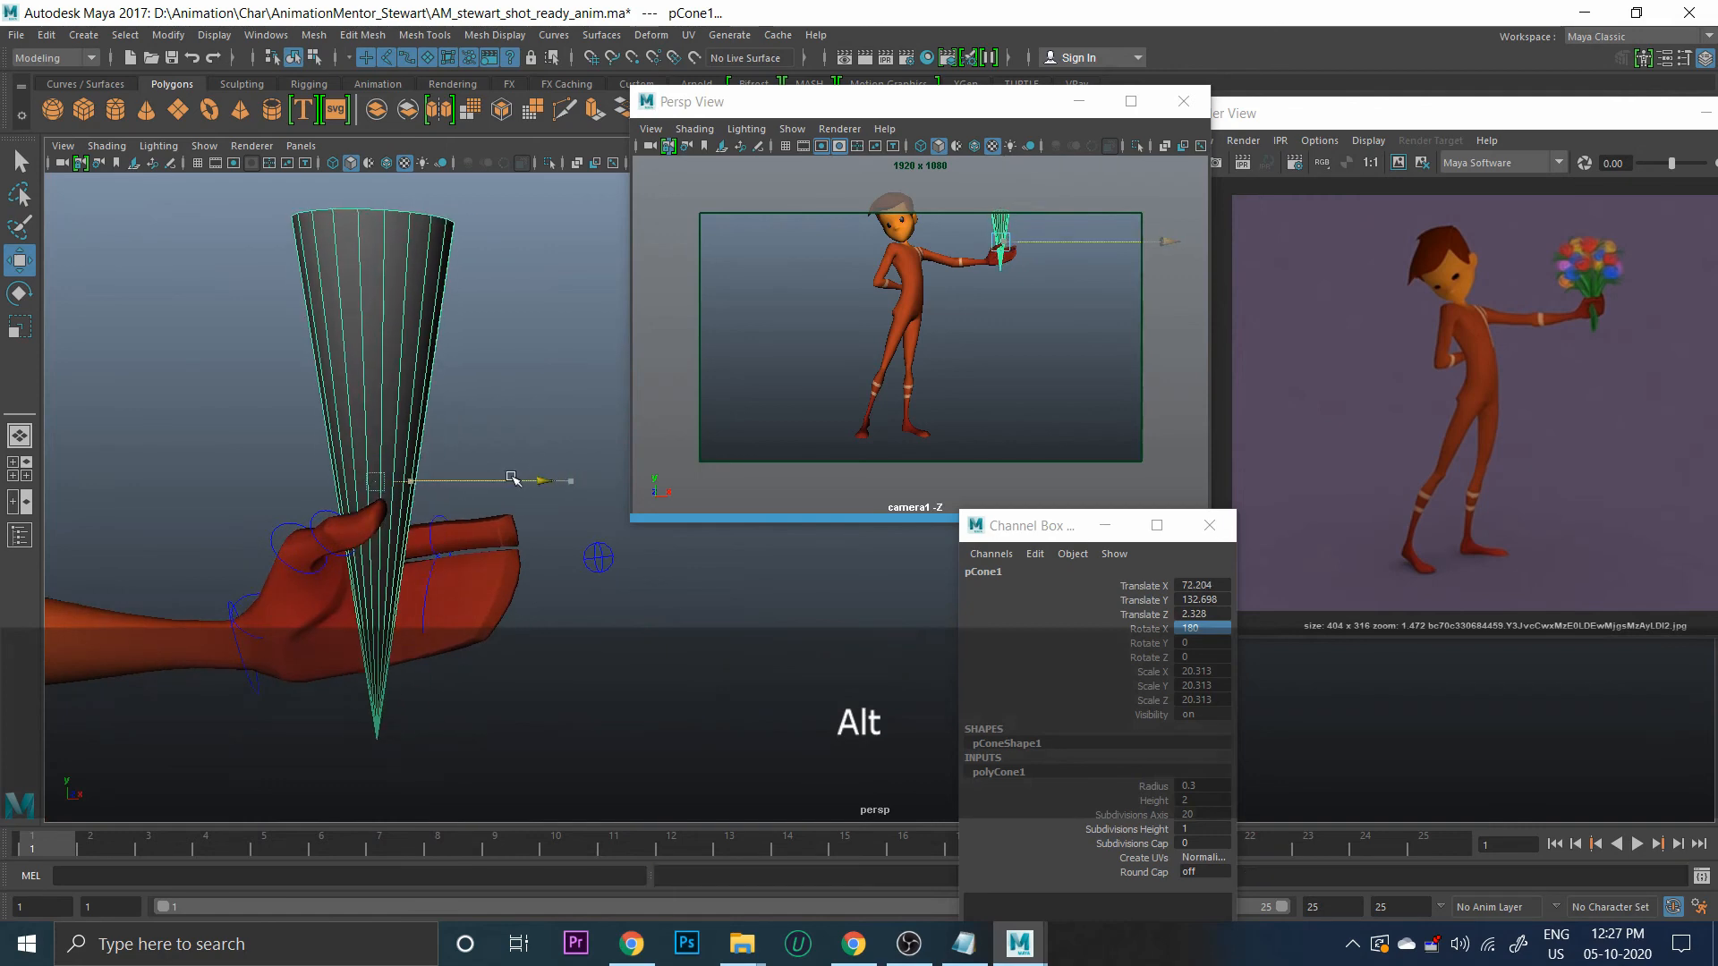
click(630, 645)
Curl the lower fingers of the left hand around the cone using the pinky base and middle controls
alt+drag(537, 596, 338, 605)
click(442, 589)
alt+middle_drag(339, 604, 54, 533)
alt+middle_drag(615, 621, 370, 619)
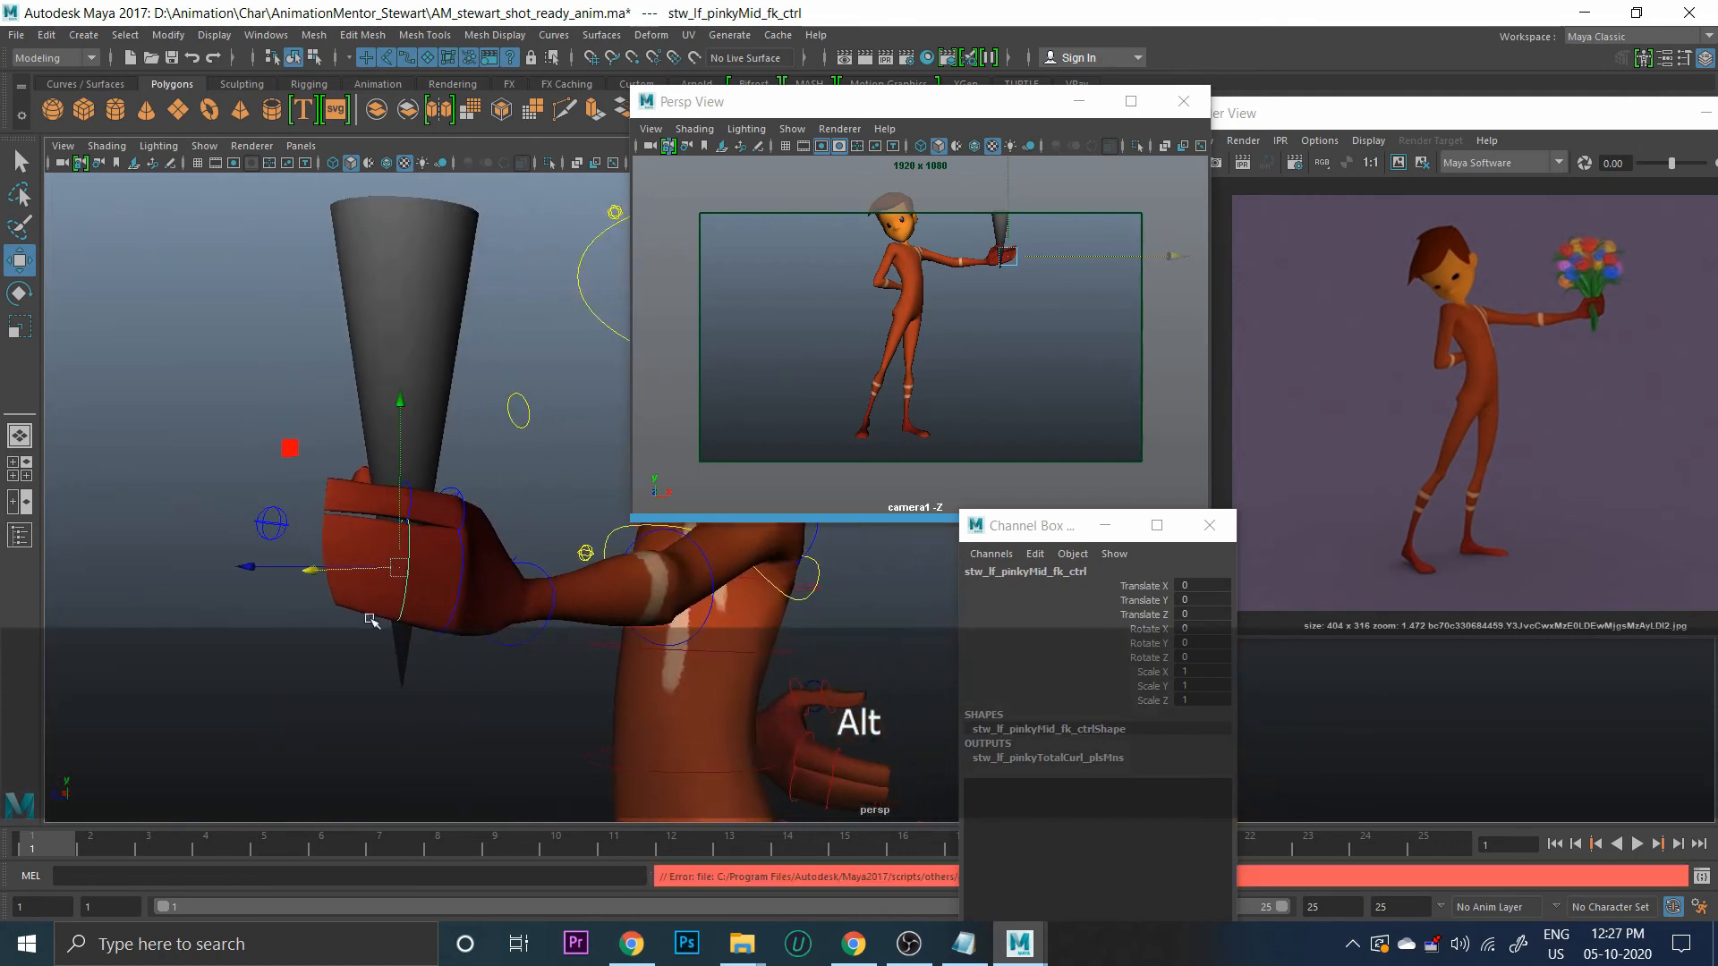
click(464, 578)
key(e)
drag(460, 577, 430, 579)
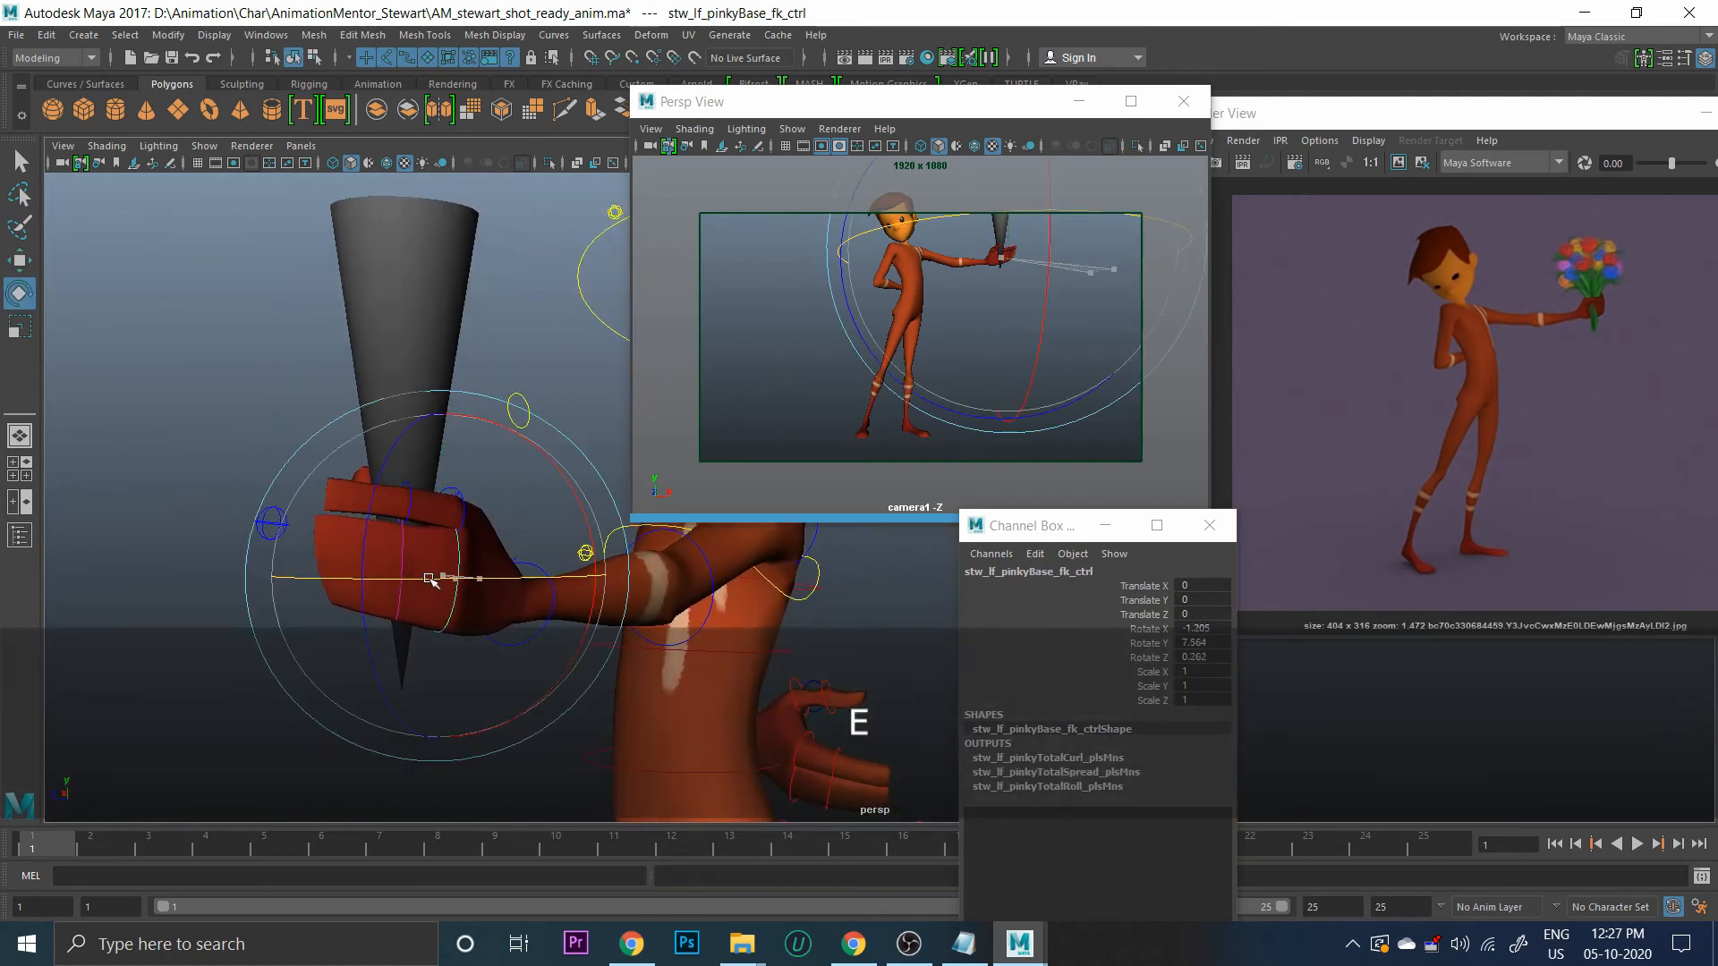
click(540, 780)
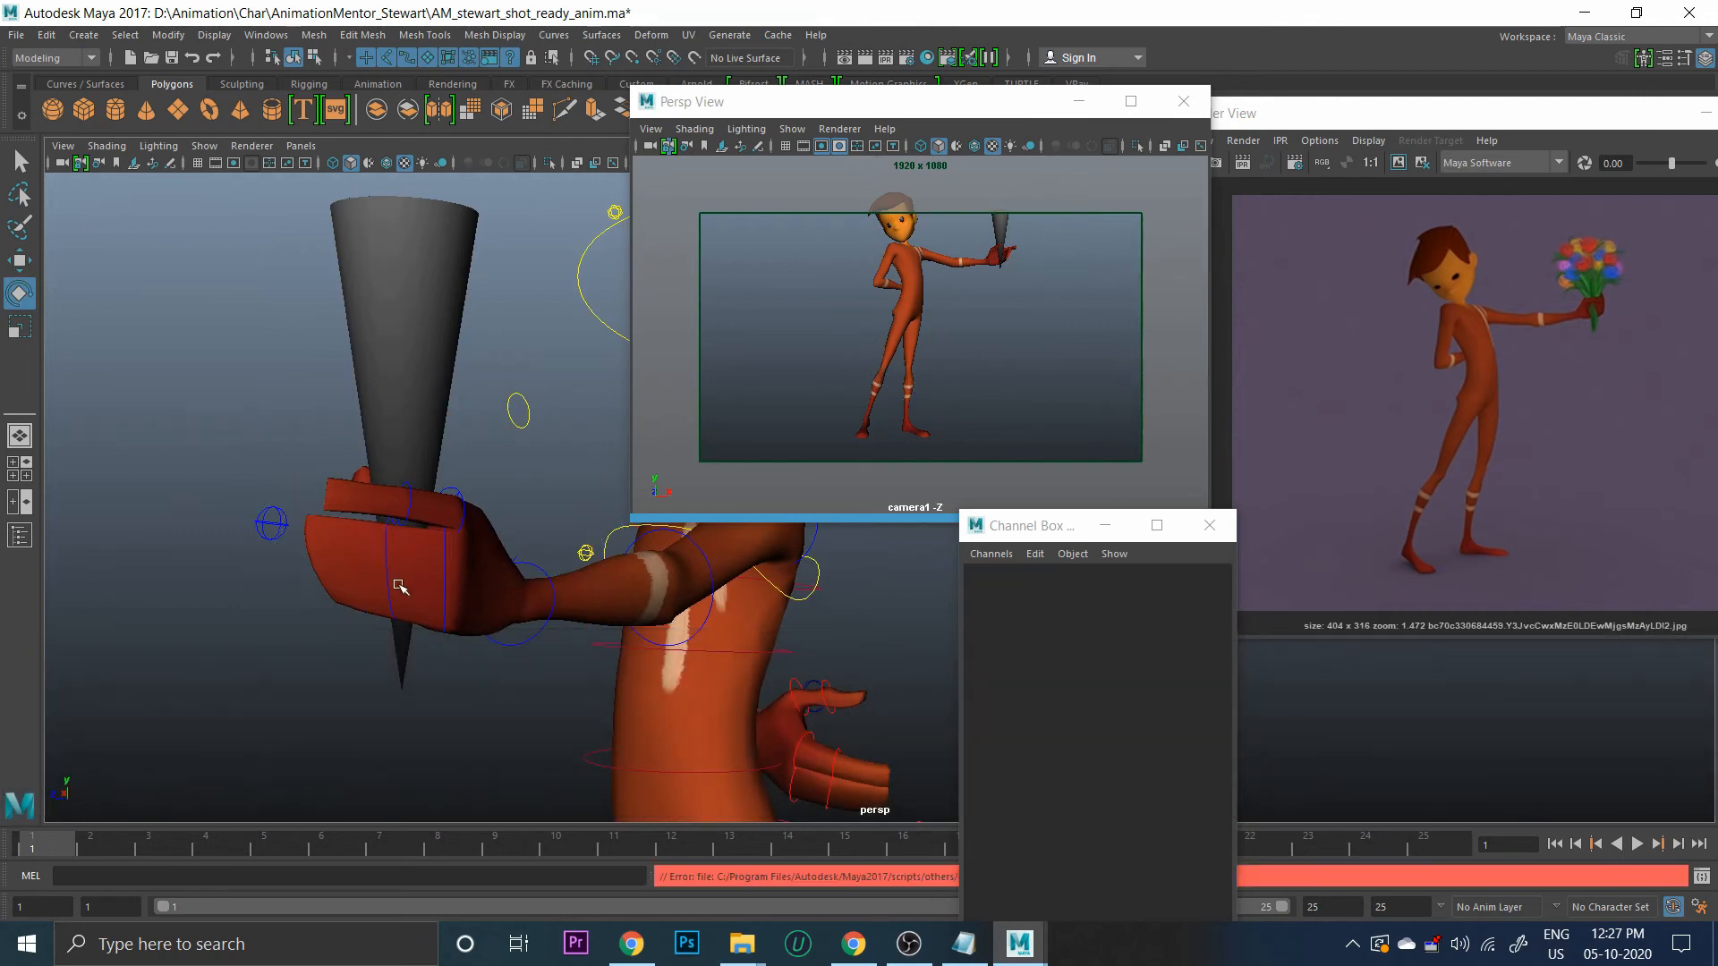
click(374, 569)
drag(260, 567, 253, 567)
Curl the left index finger around the cone using its base and middle controls
alt+drag(237, 626, 530, 622)
key(f)
alt+drag(392, 637, 399, 594)
click(341, 252)
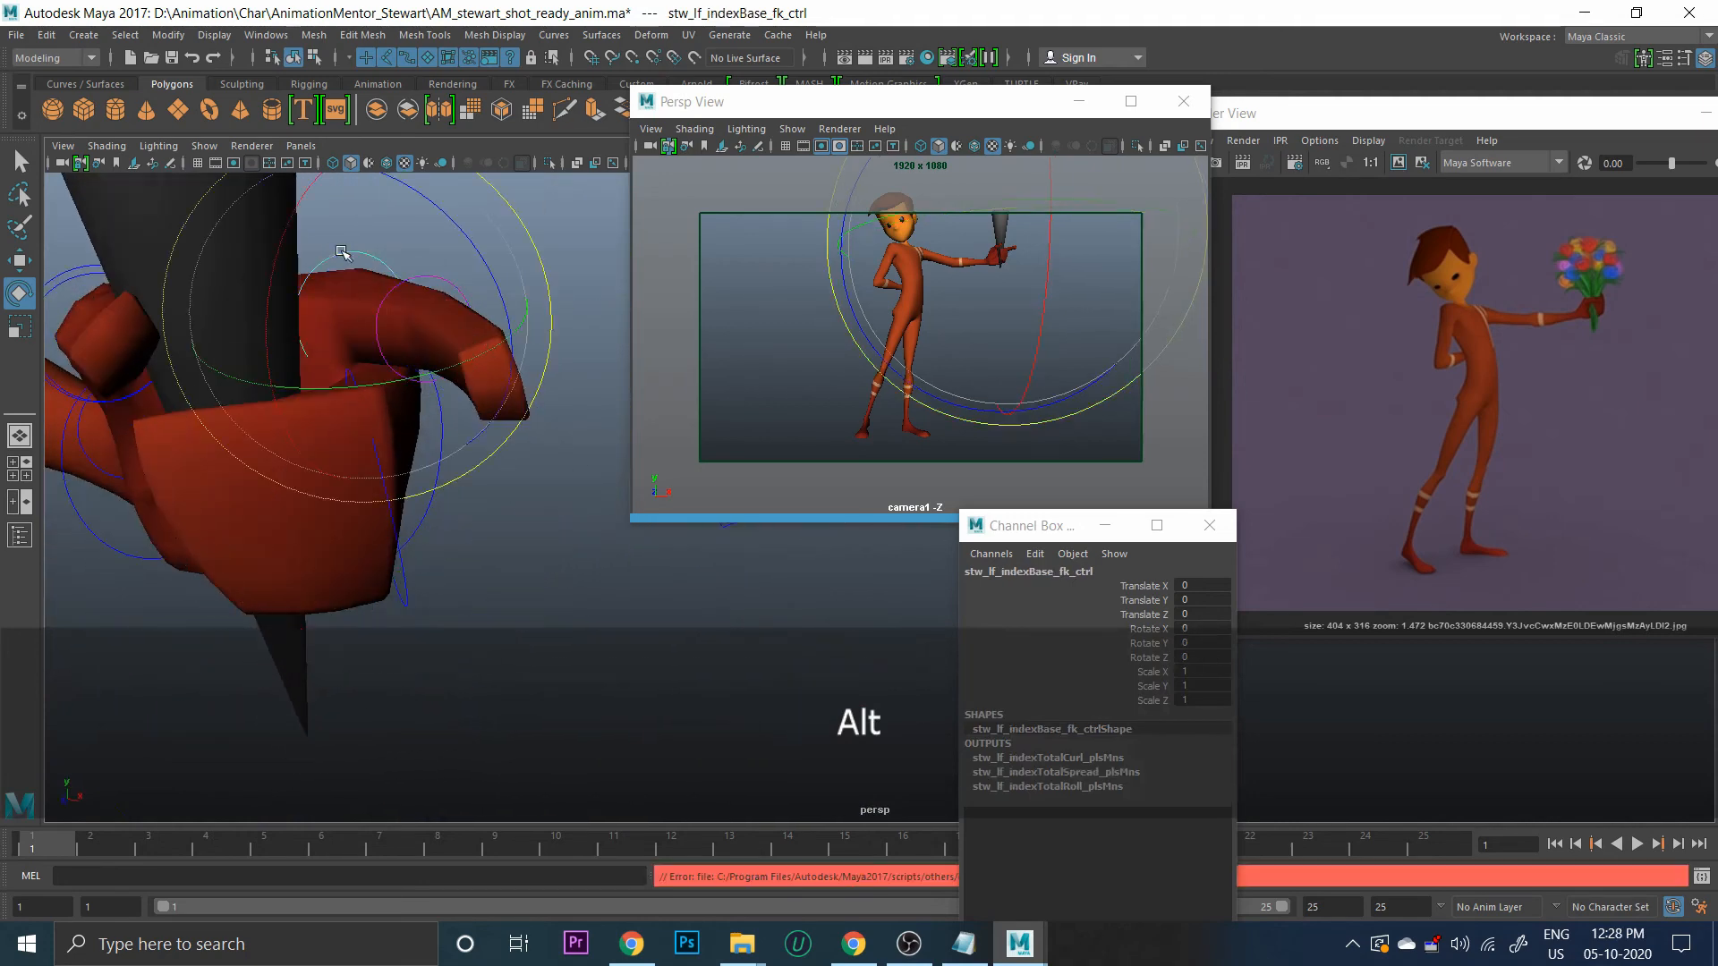
alt+drag(437, 361, 276, 422)
click(492, 514)
click(333, 343)
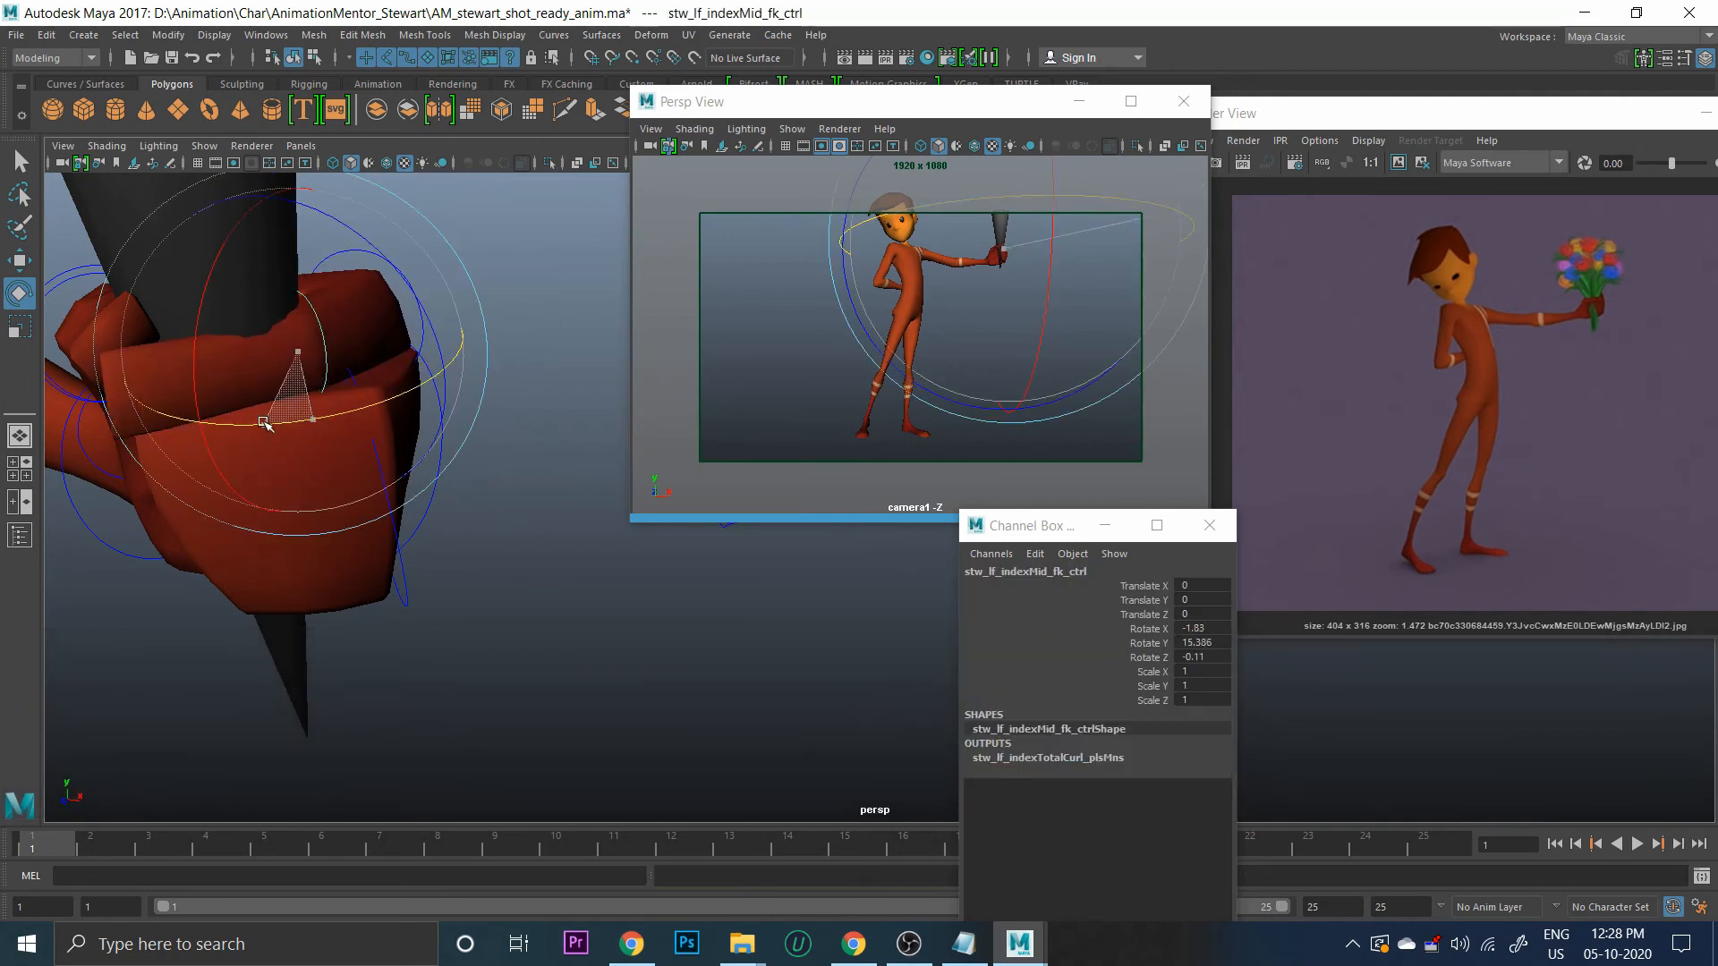
click(521, 387)
Try rotating the left thumb base control against the cone, and undo the rotation
alt+drag(521, 387, 472, 396)
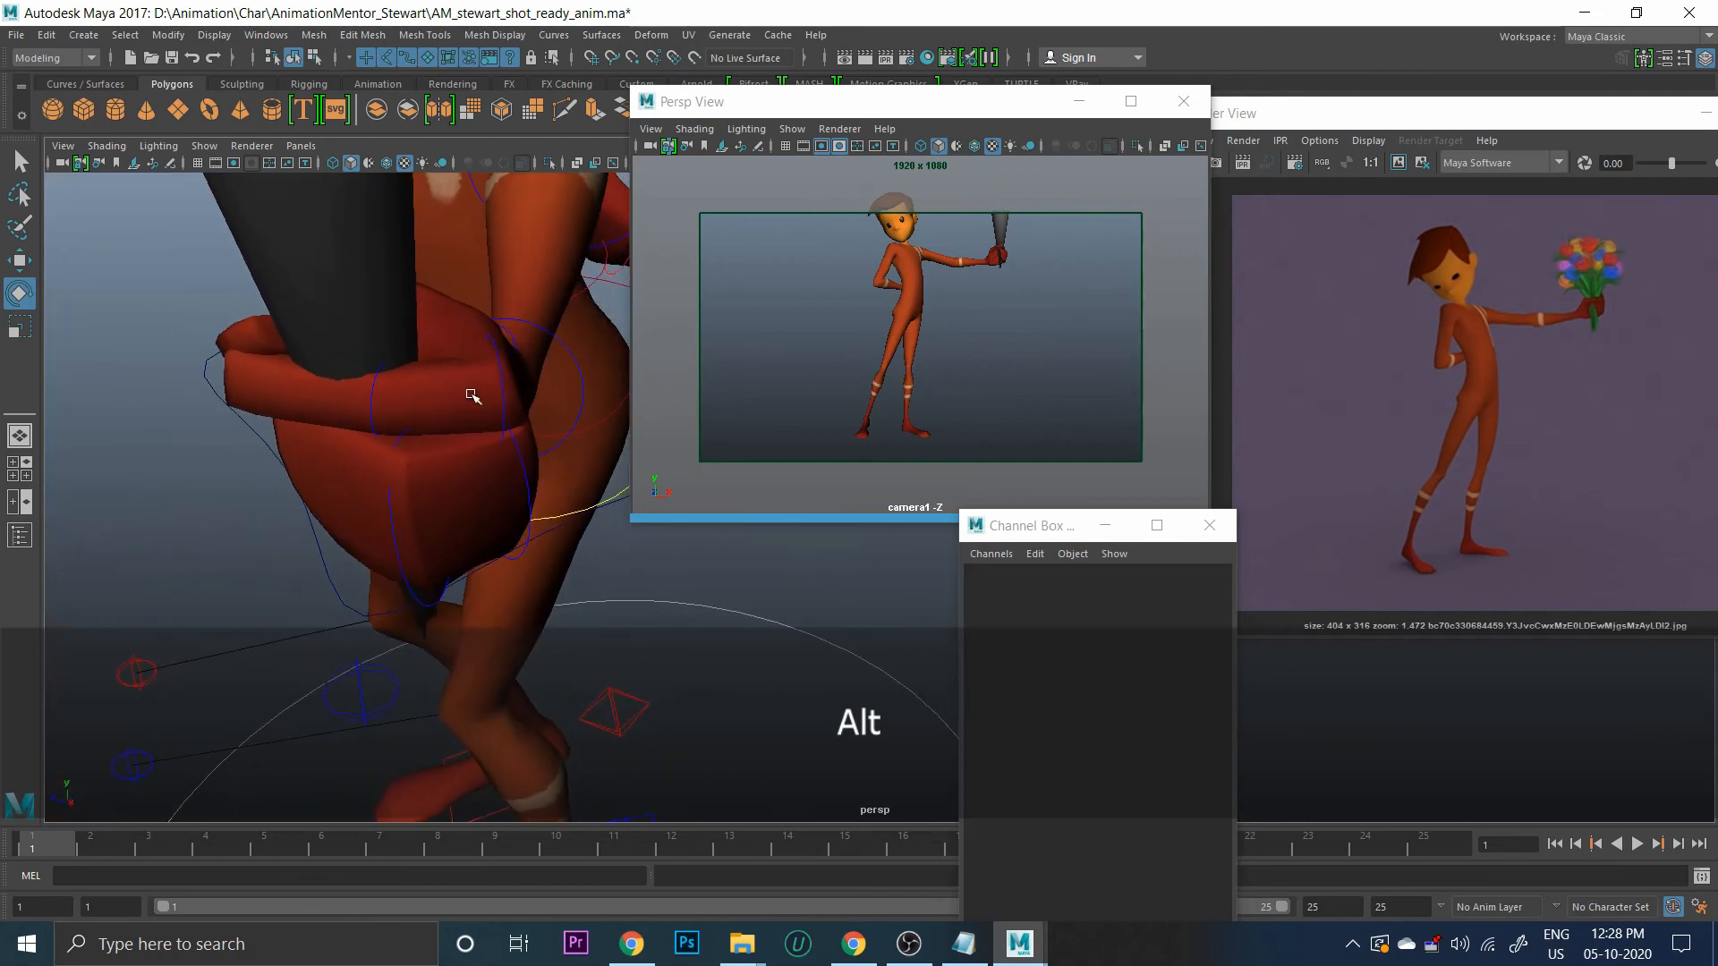
click(516, 336)
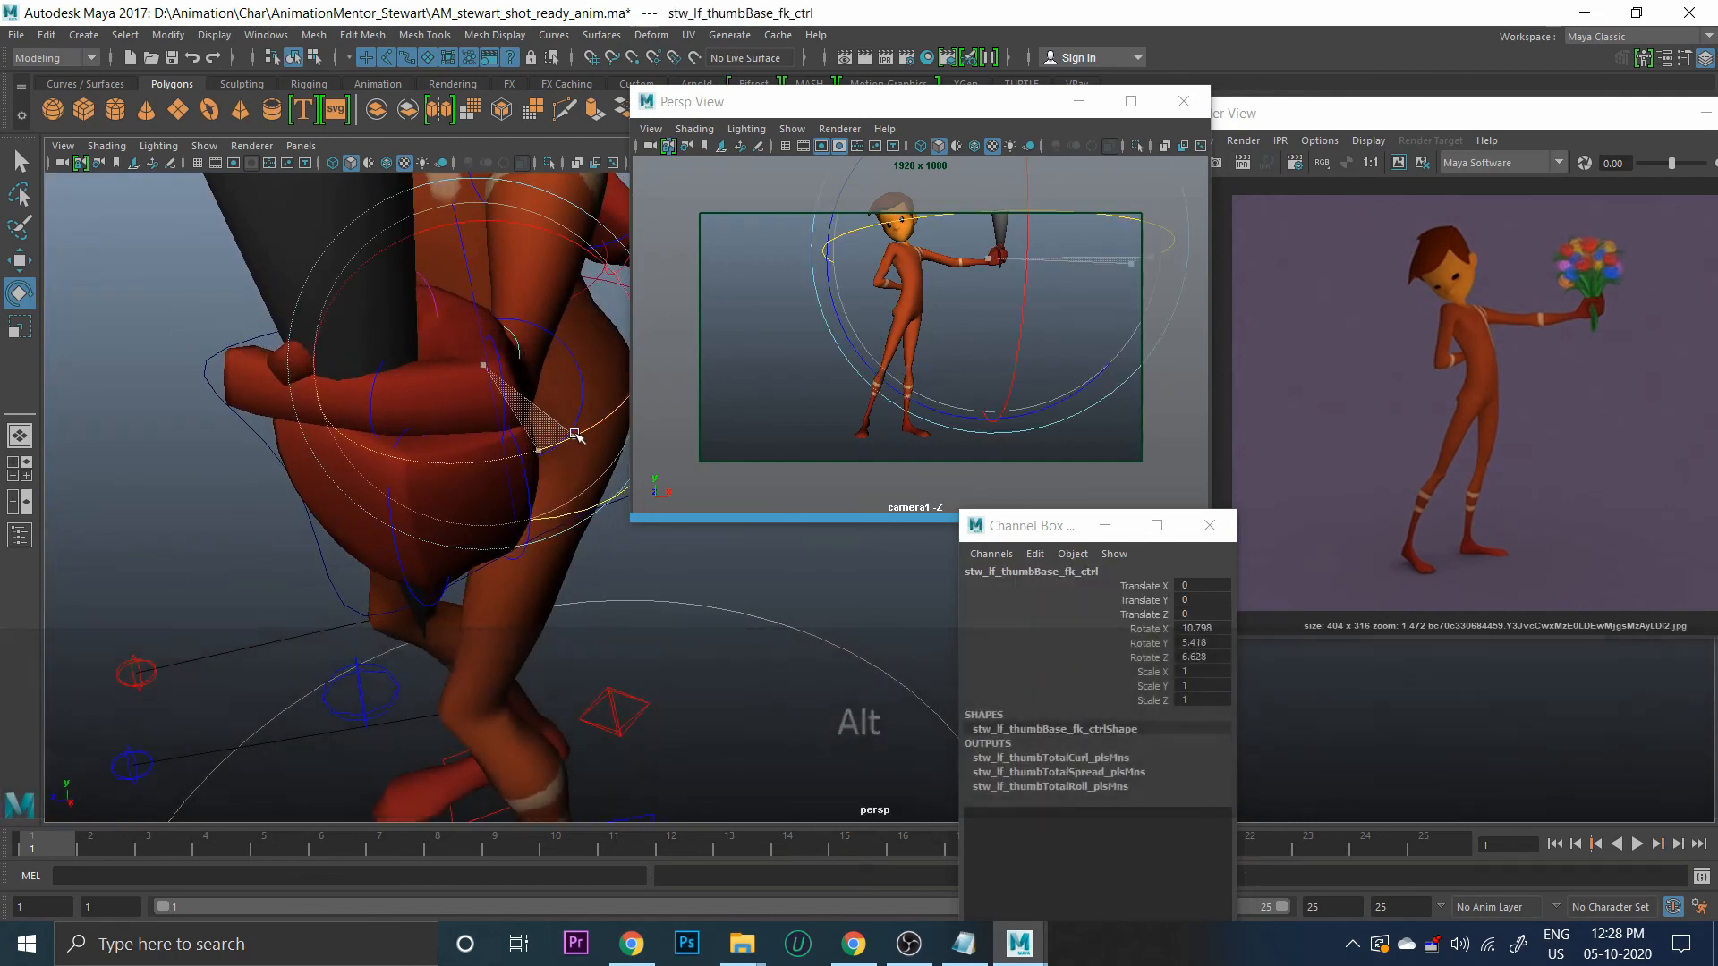
drag(574, 434, 464, 436)
key(ctrl+z)
key(ctrl+z)
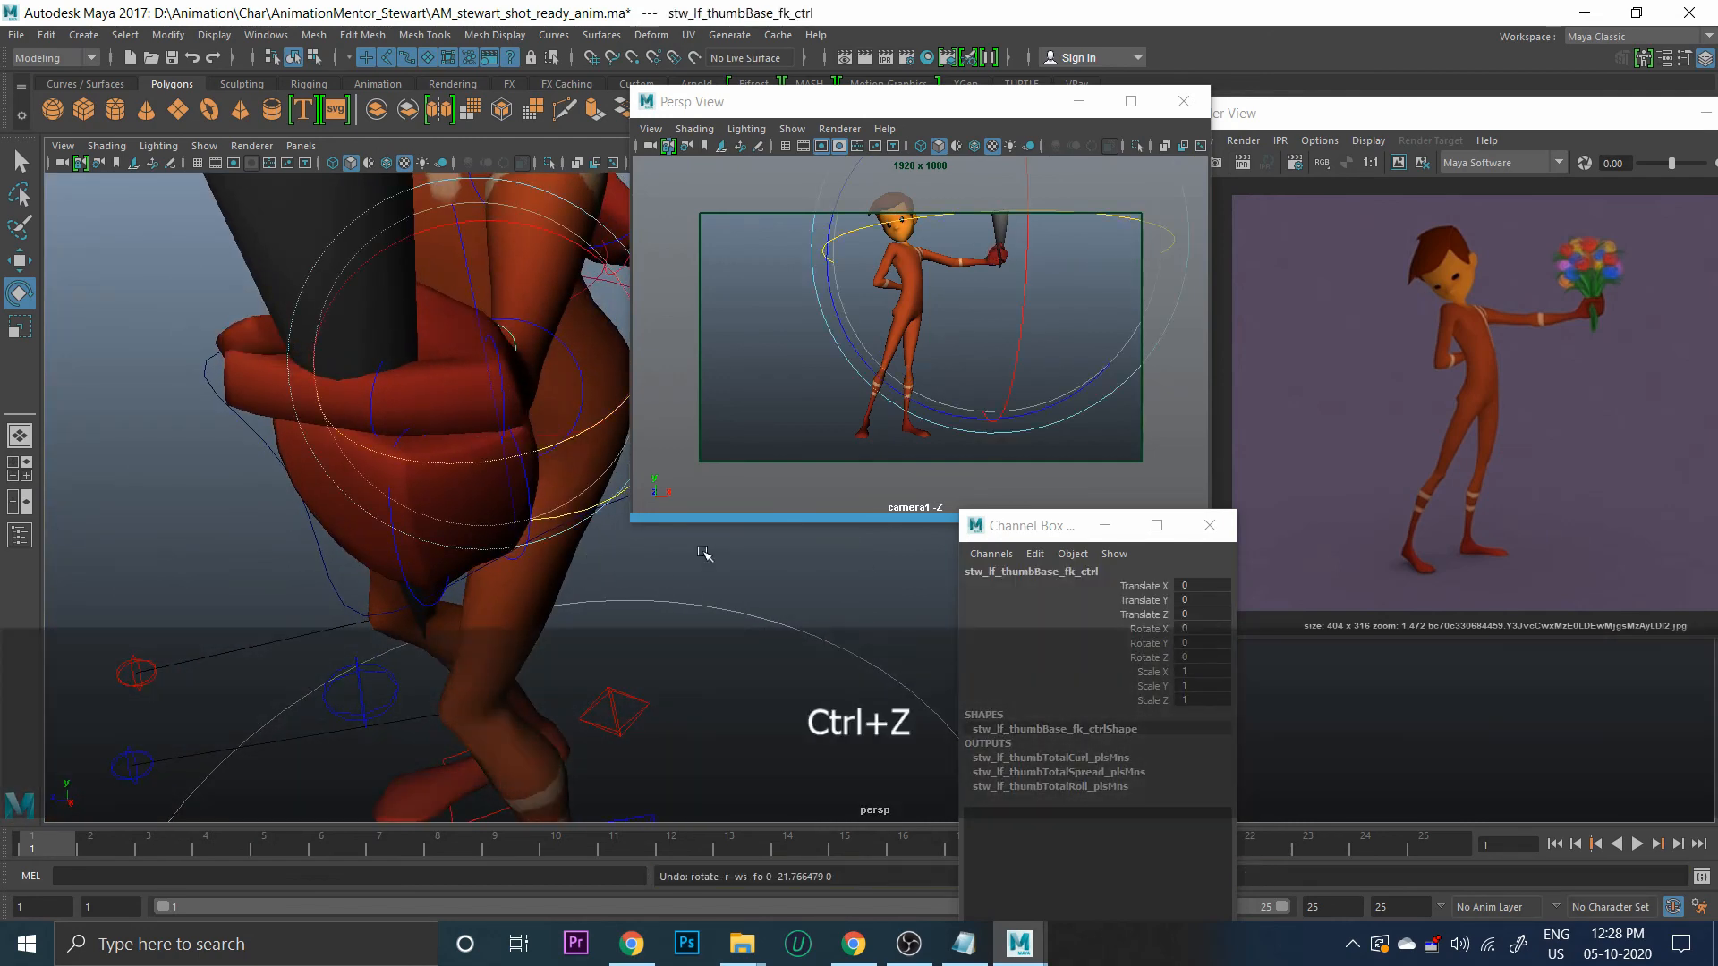
Refine the left index finger's curl around the cone with its middle control, to about 26 in Rotate Y
alt+drag(459, 513, 406, 577)
click(447, 488)
key(ctrl+z)
click(733, 605)
click(438, 453)
click(686, 625)
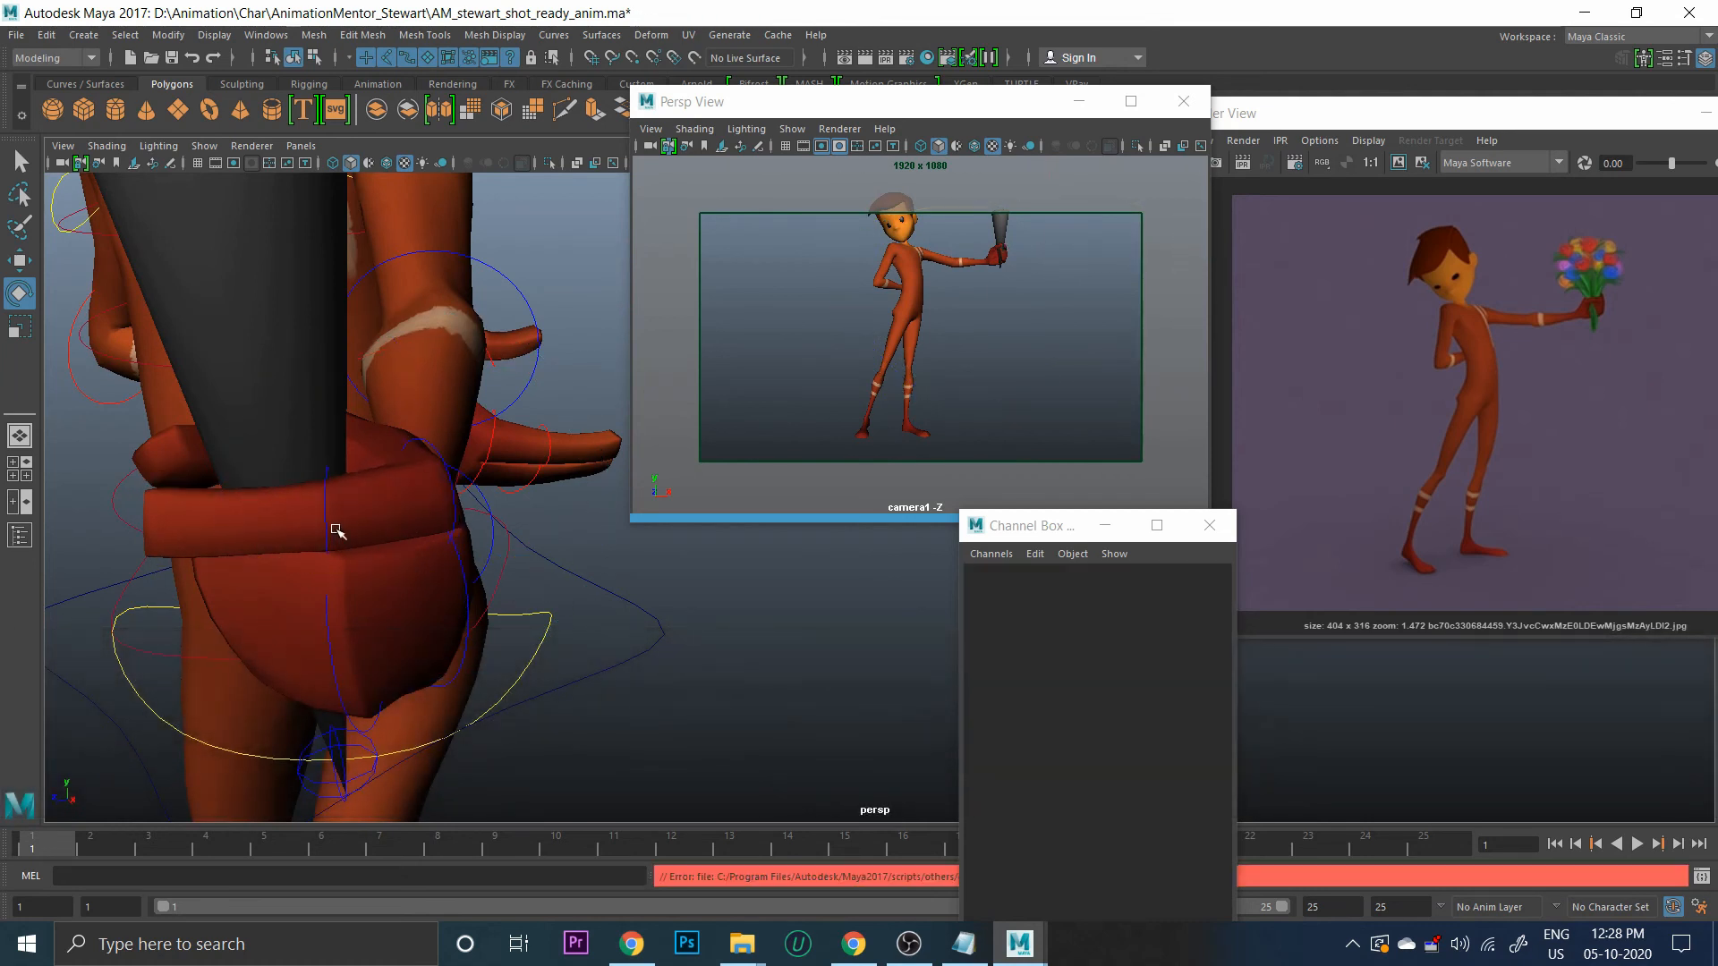
click(329, 513)
click(702, 576)
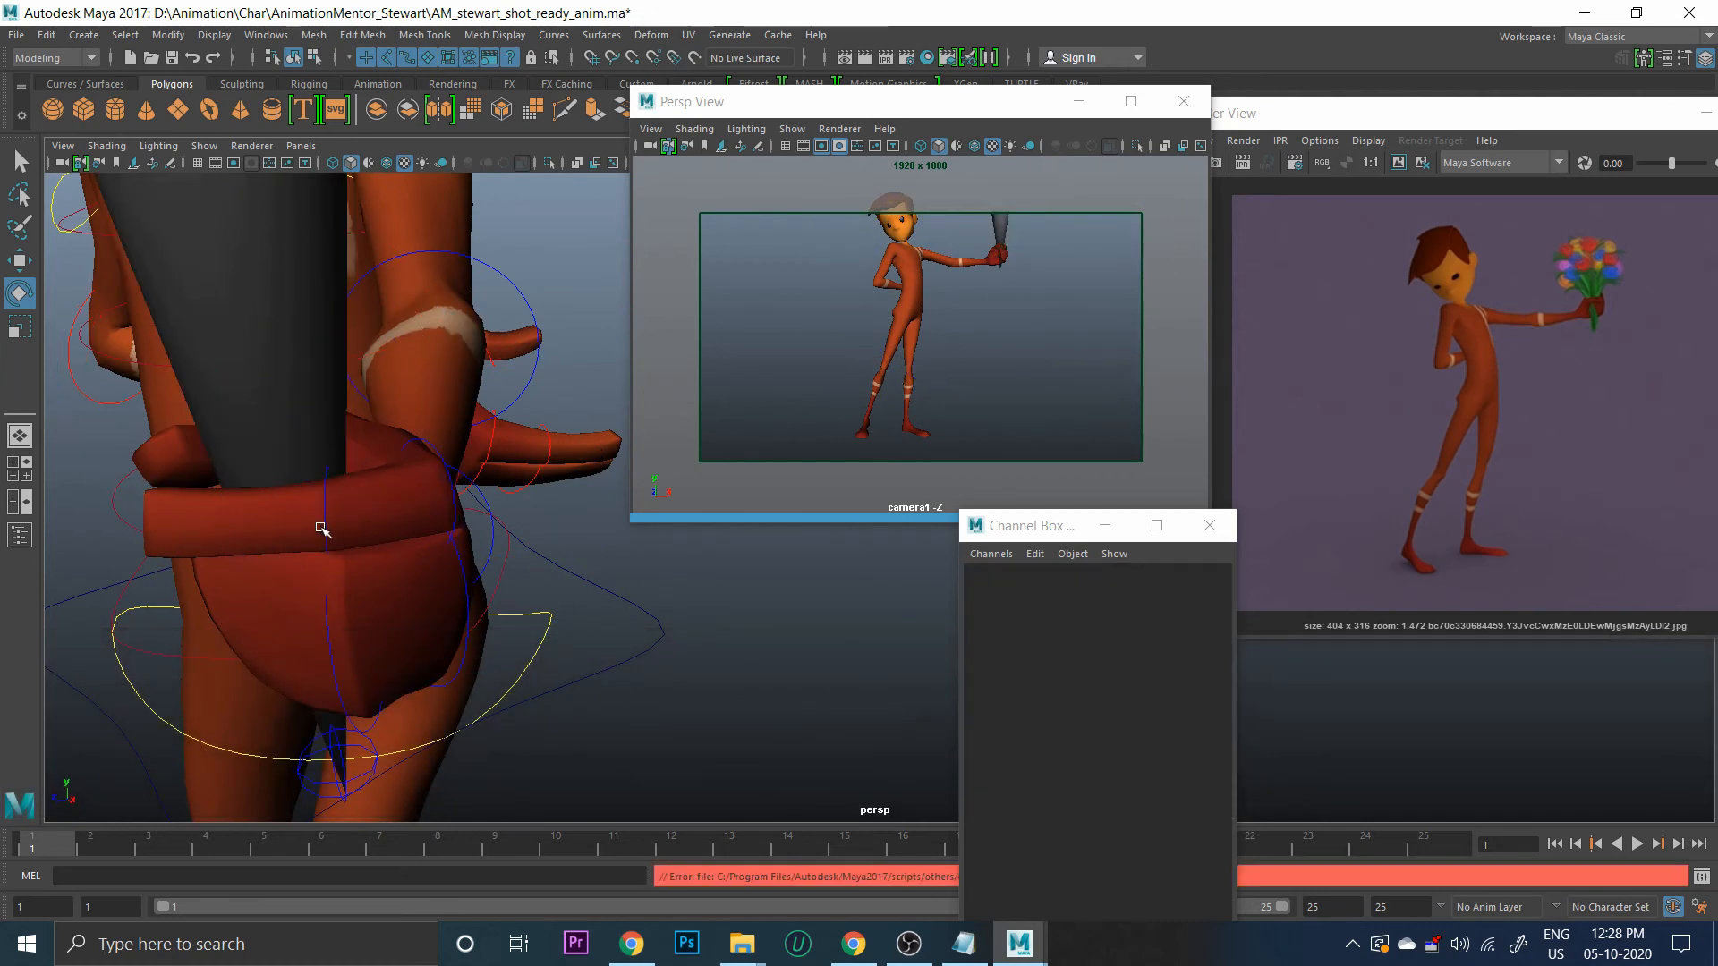
click(330, 510)
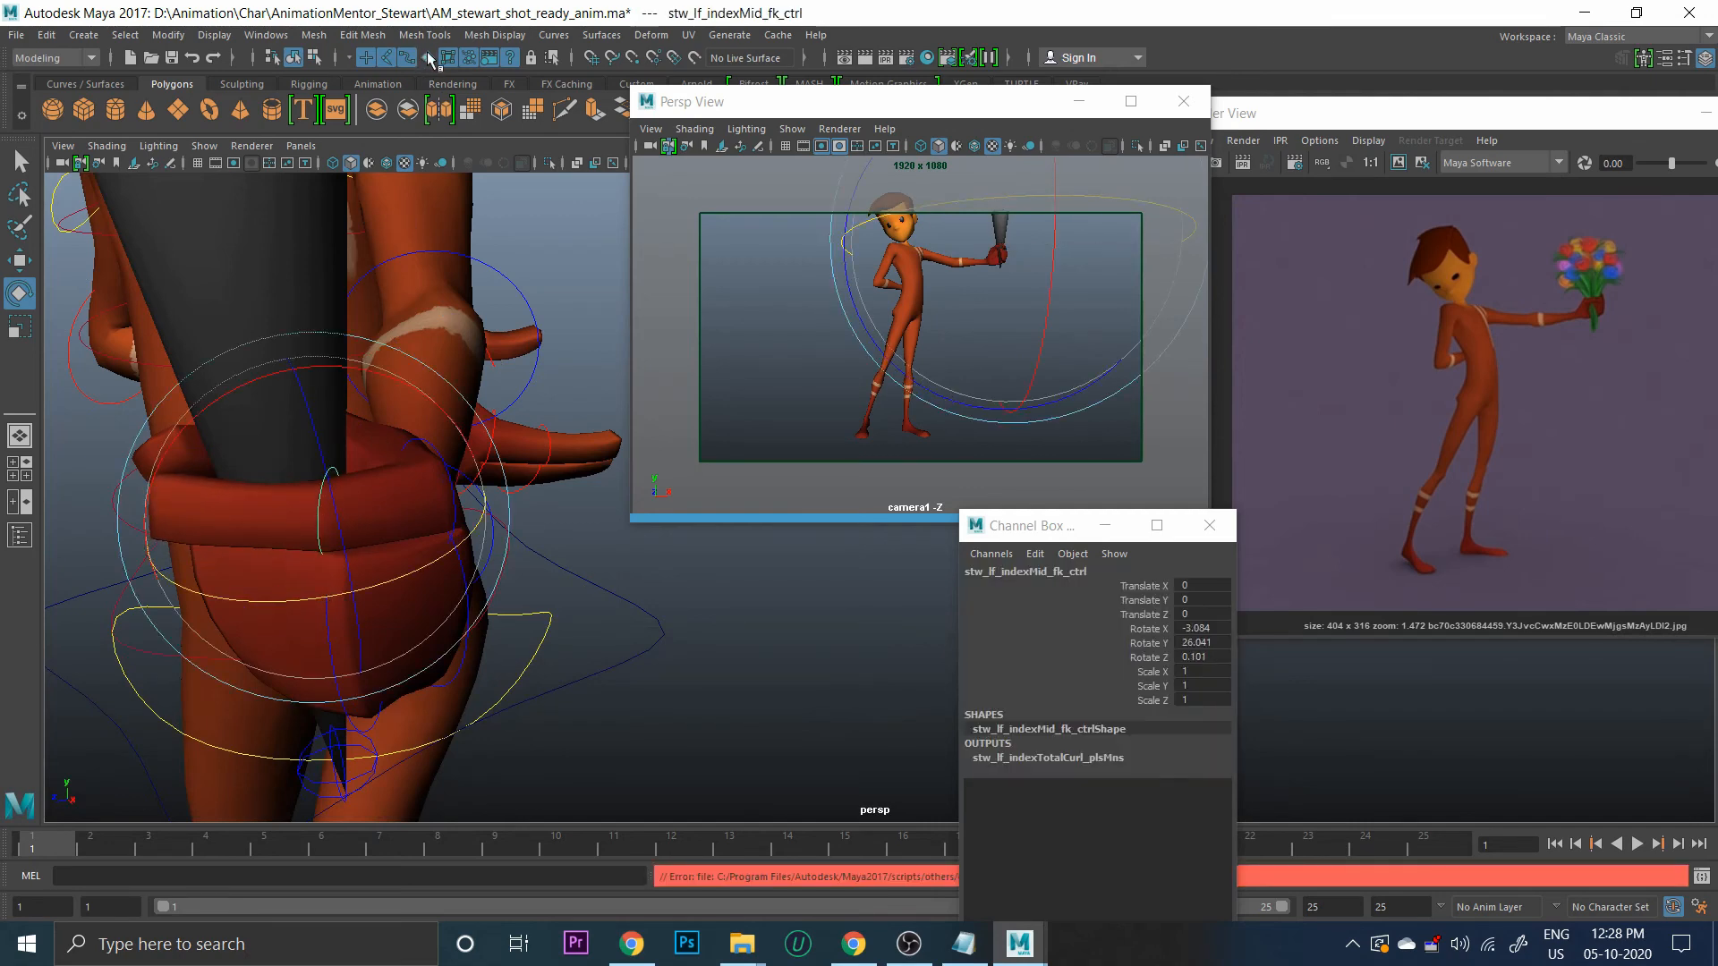
click(224, 266)
click(176, 281)
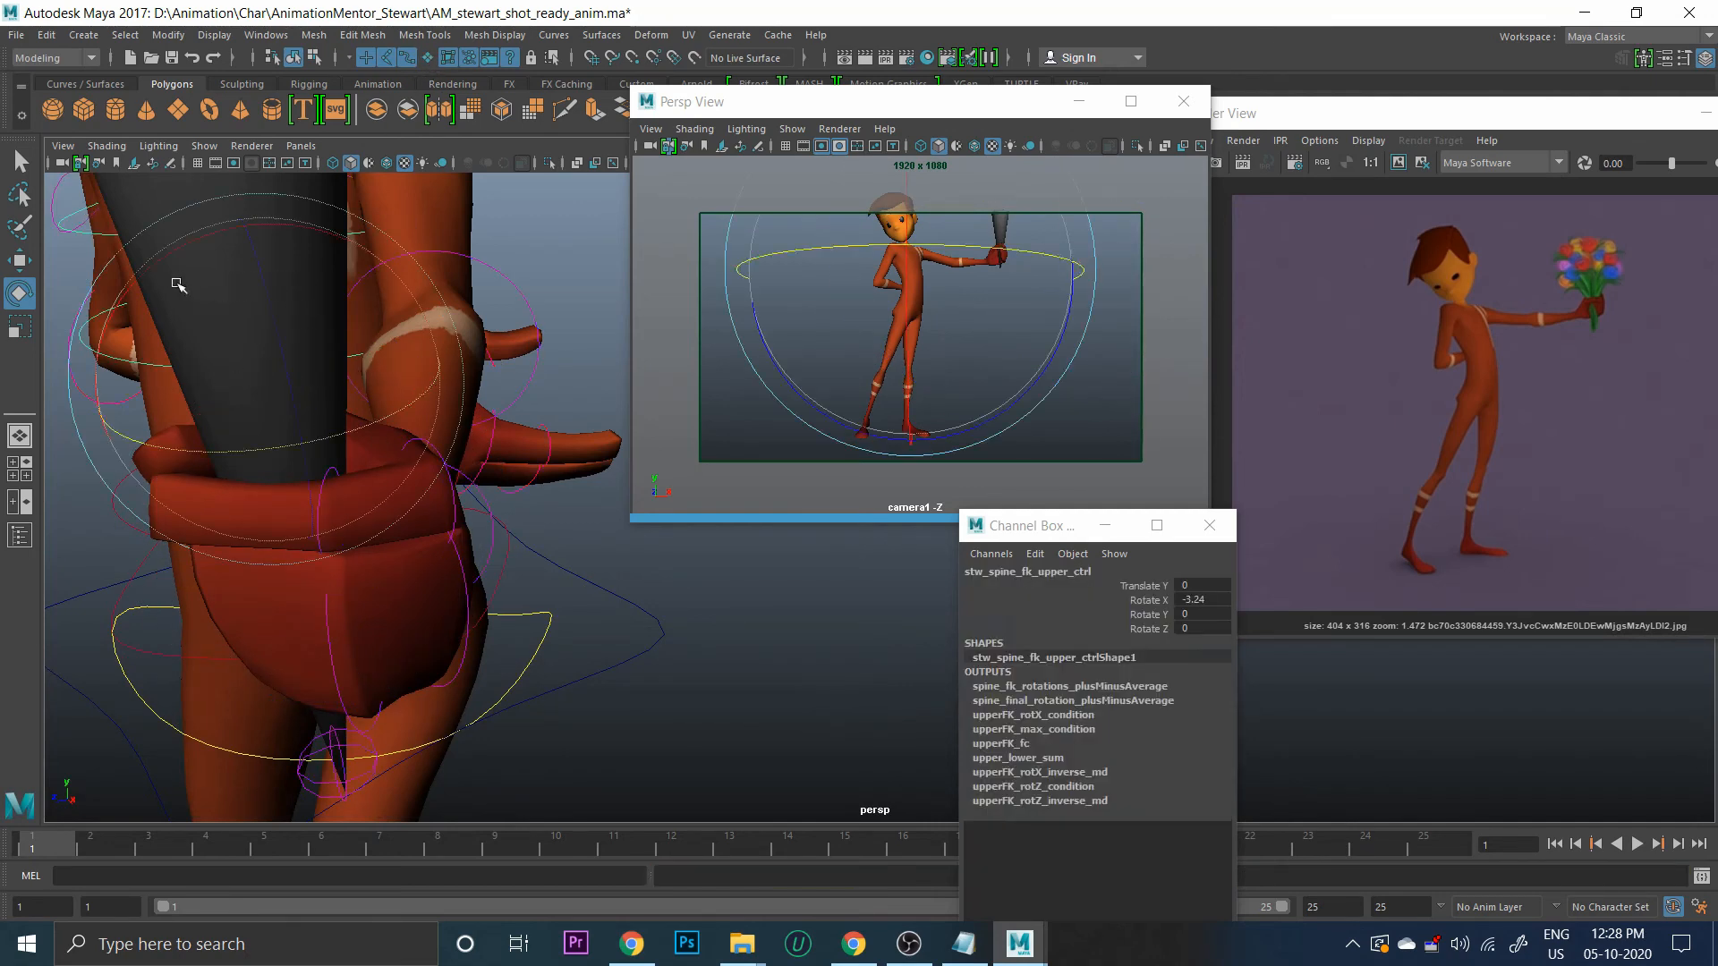
drag(176, 282, 521, 384)
key(ctrl+z)
click(713, 629)
Turn off surface selection so only rig controls can be picked, and move the camera preview window off the character
alt+drag(394, 519, 283, 428)
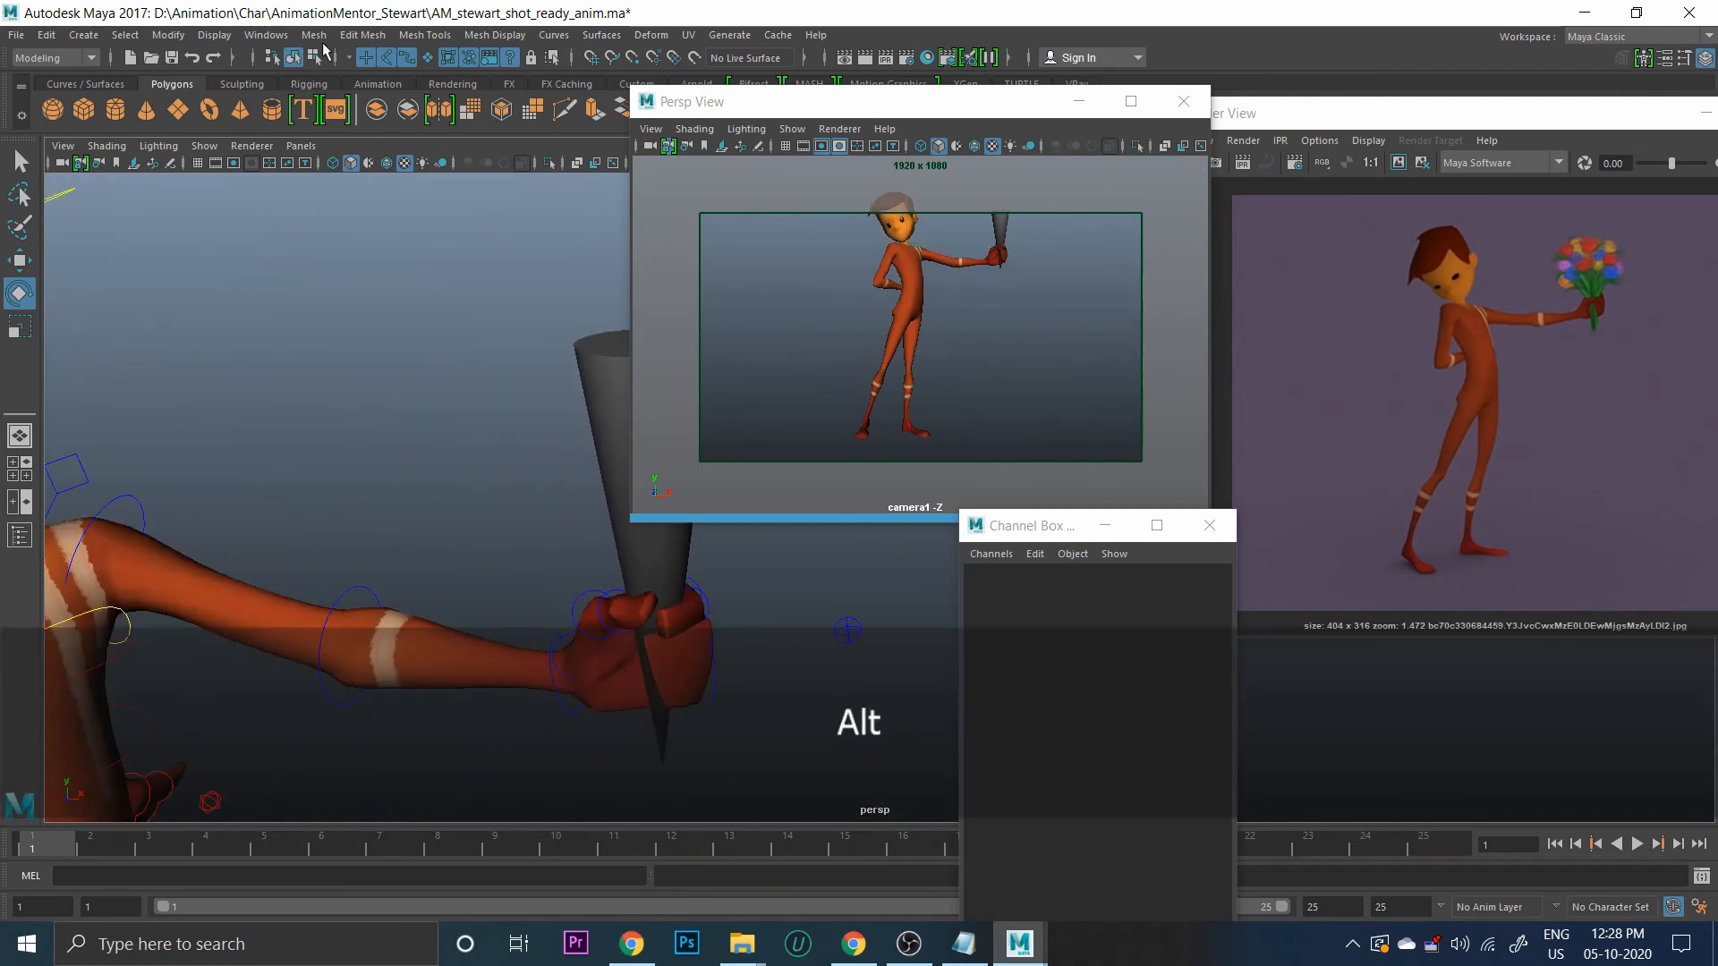
click(337, 56)
click(337, 57)
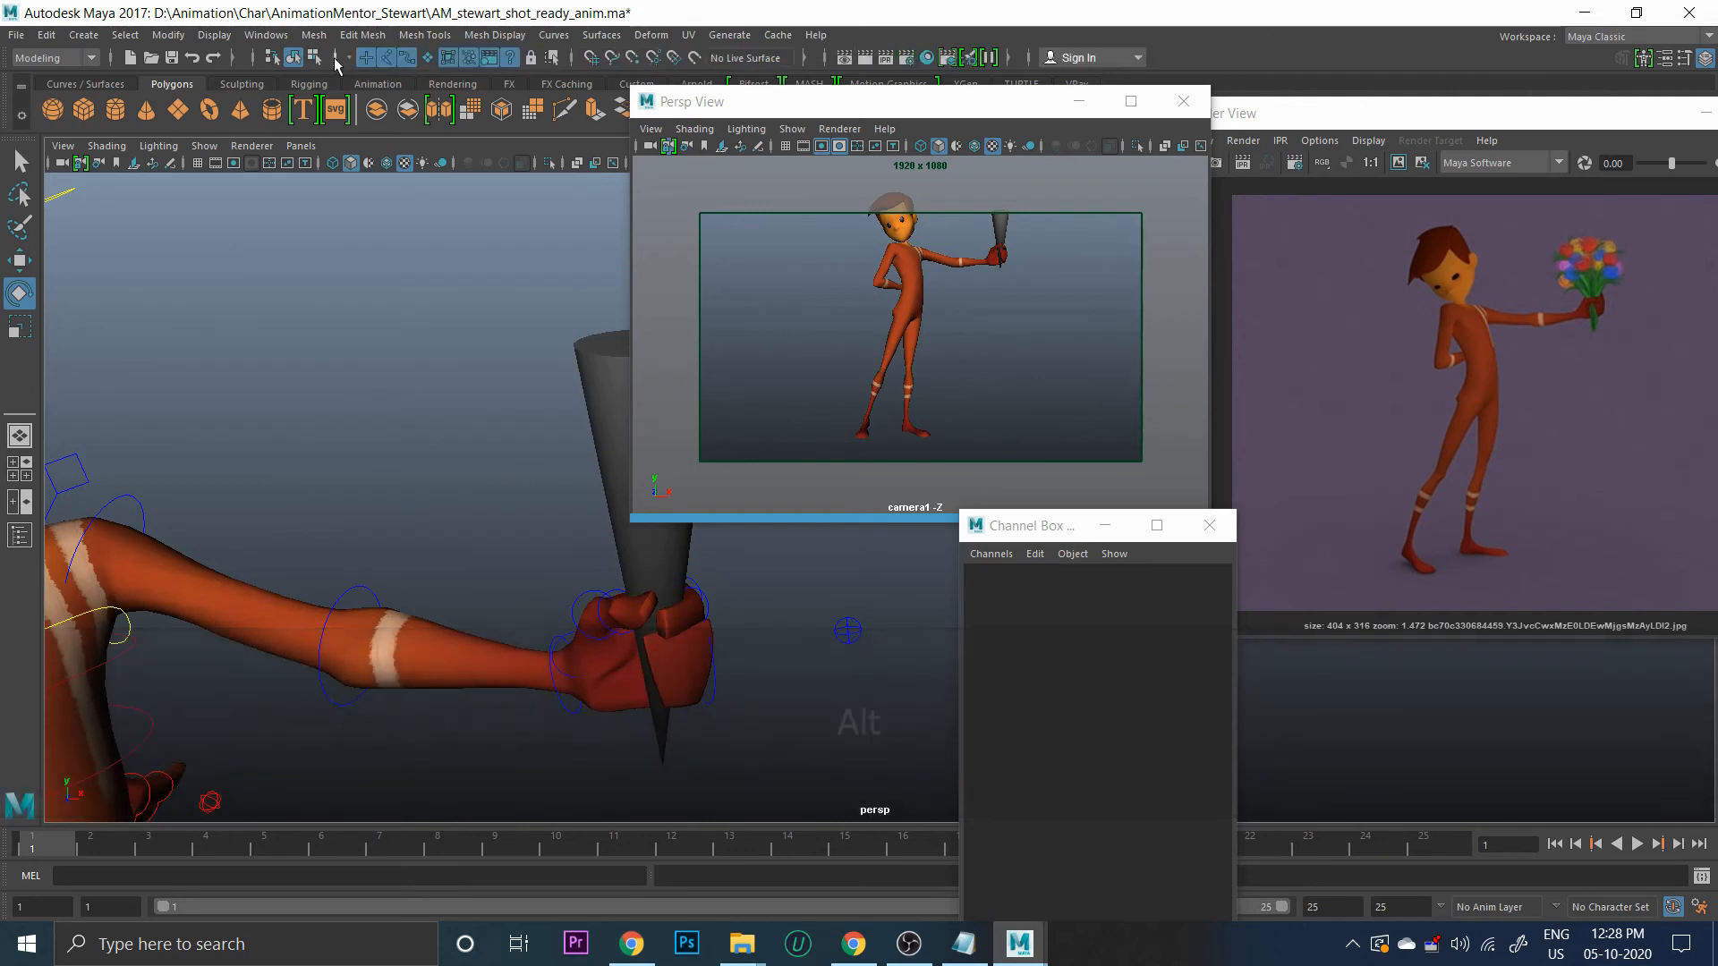
alt+right_drag(442, 473, 349, 384)
alt+middle_drag(459, 481, 411, 463)
alt+right_drag(411, 463, 320, 355)
click(423, 57)
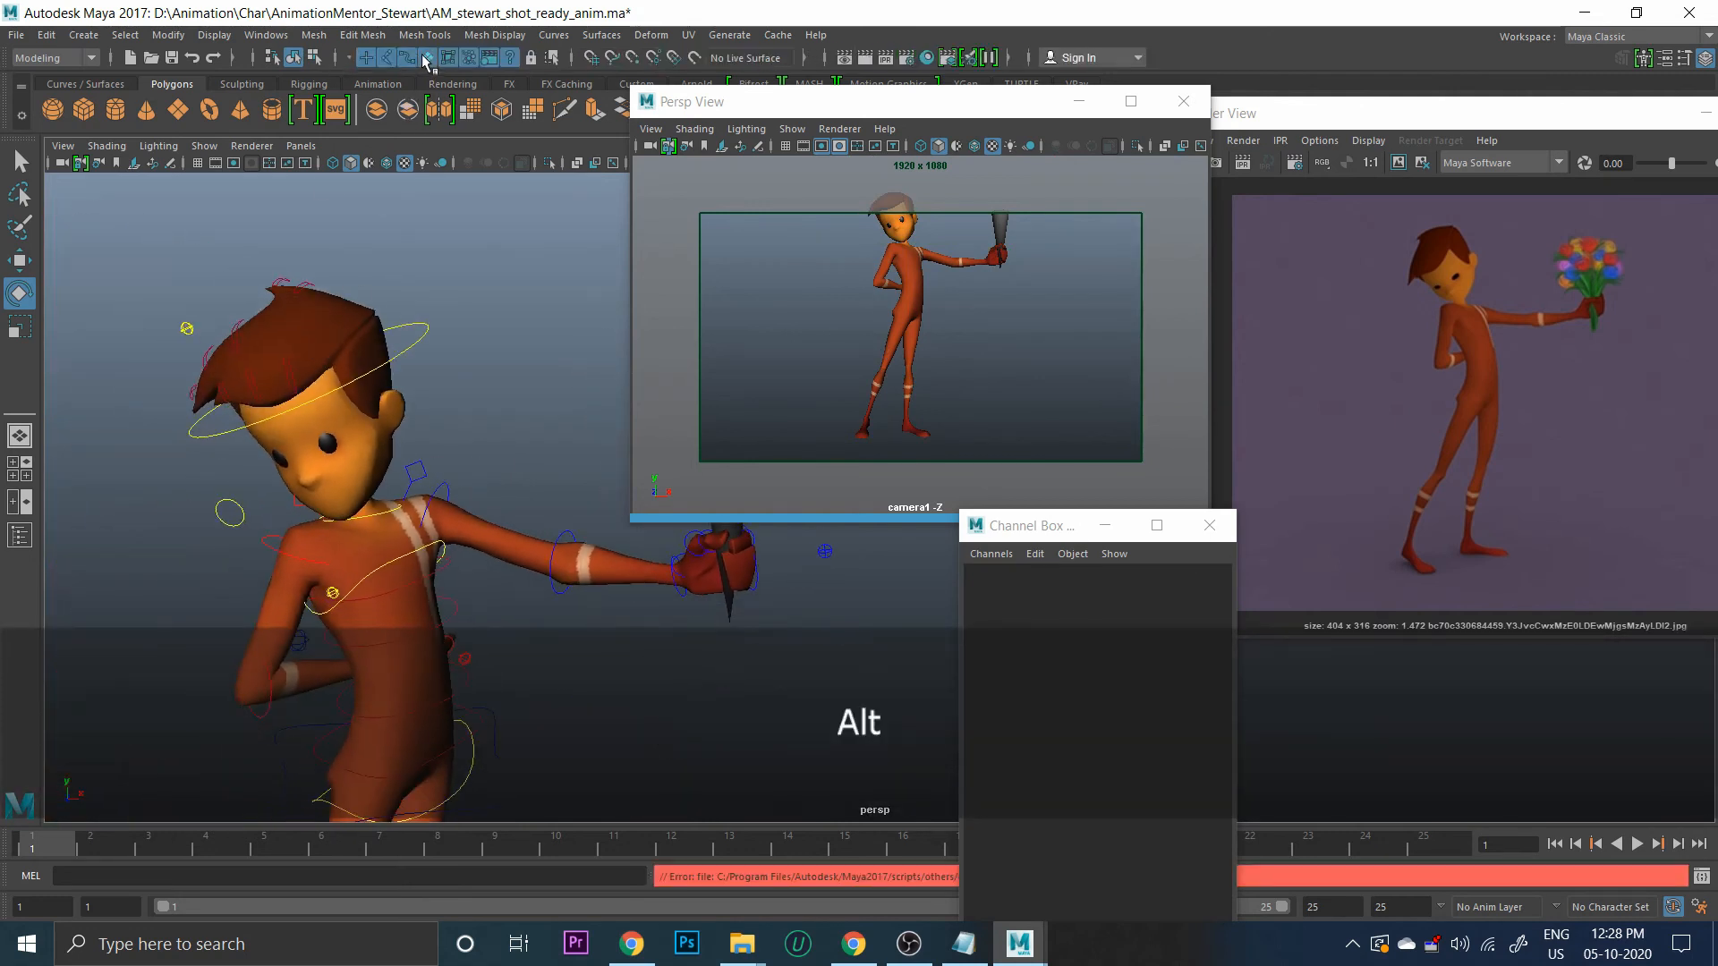
drag(632, 87, 693, 27)
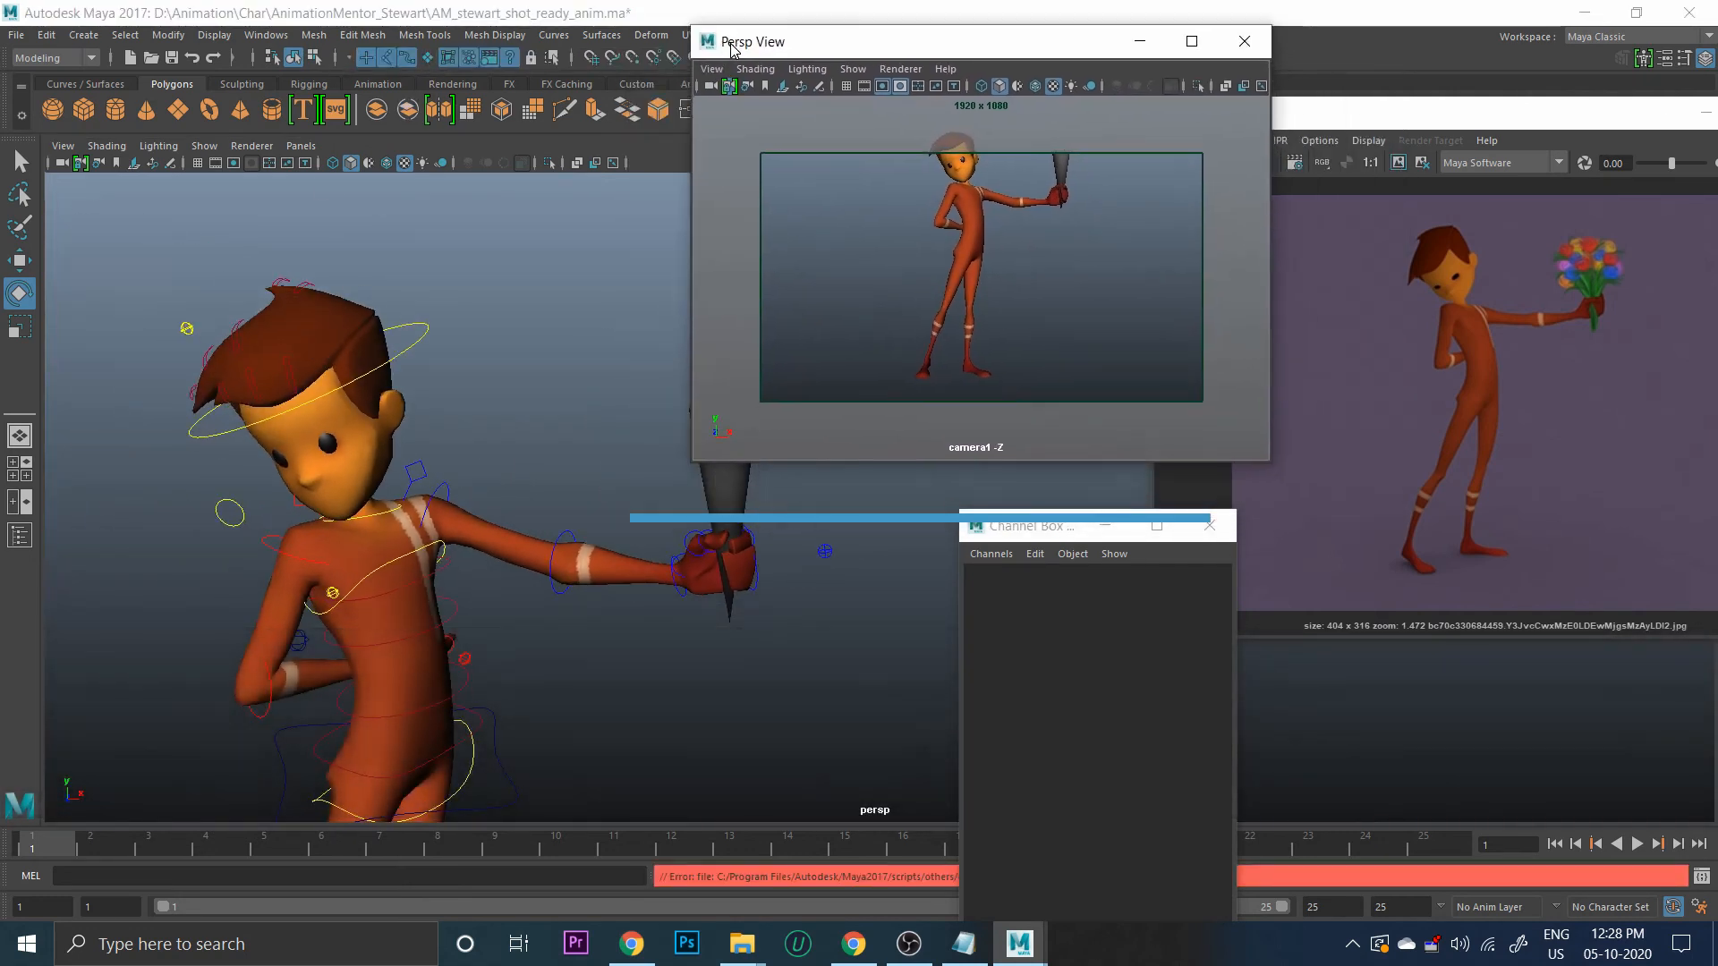
Move the right knee pole vector control sideways toward the left leg, to about 37.1 in Translate X
alt+drag(510, 371, 290, 654)
key(w)
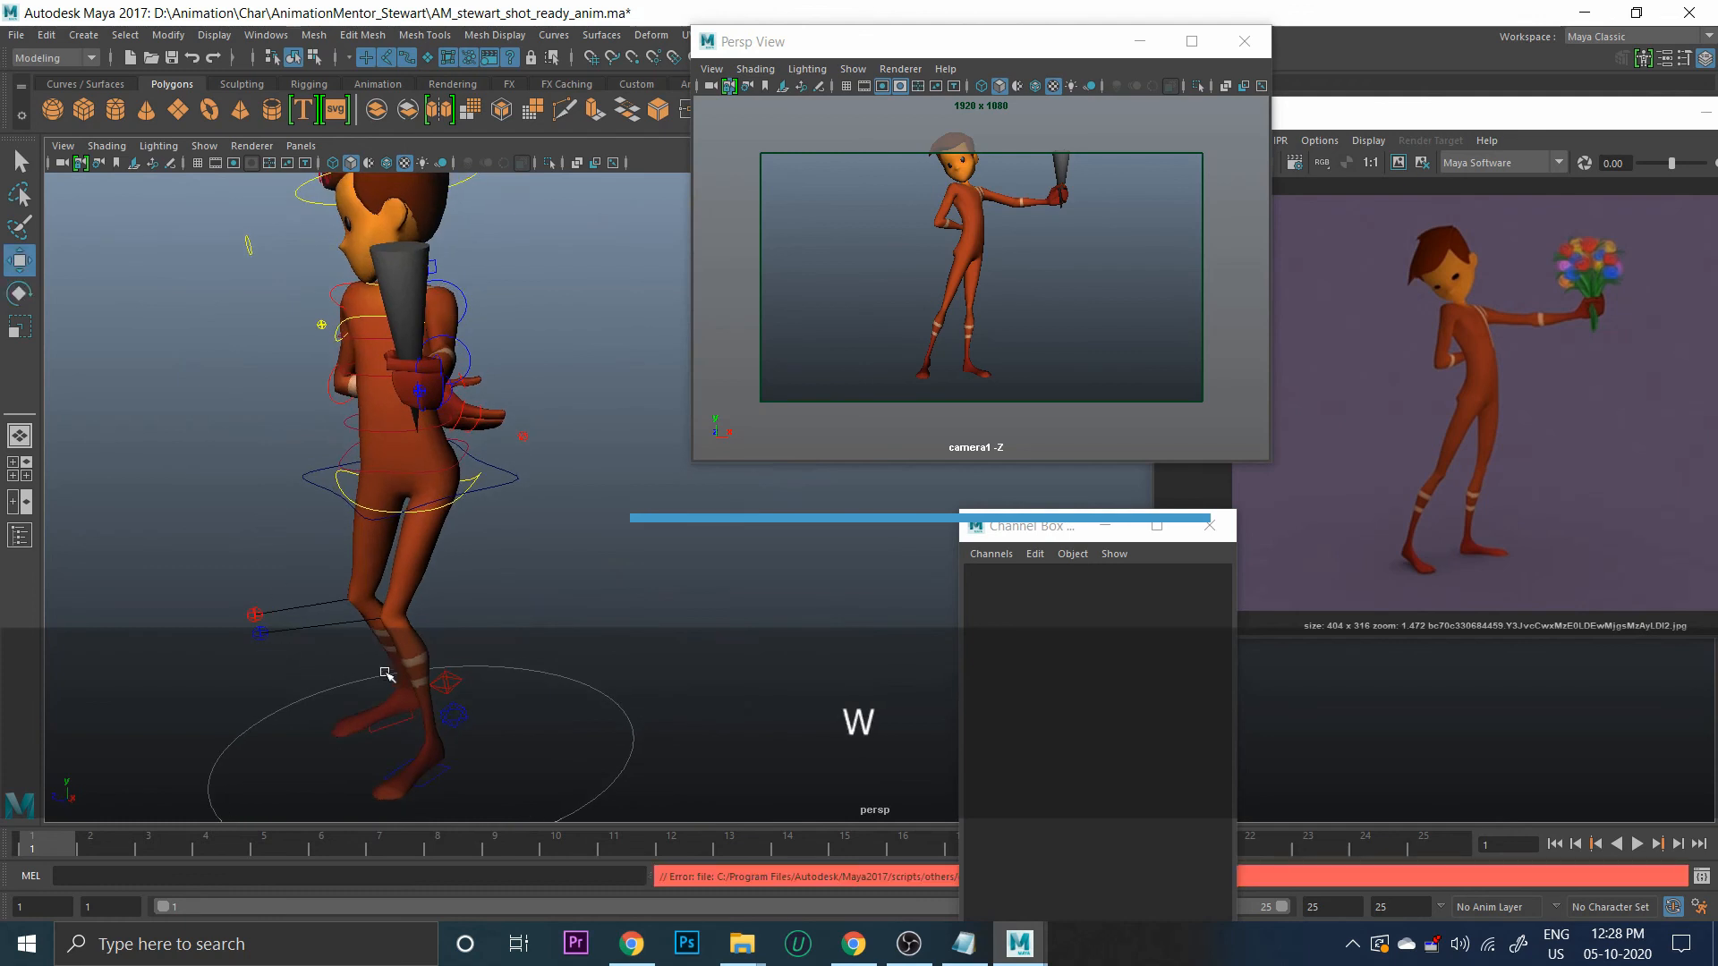
click(260, 634)
alt+drag(208, 664, 430, 498)
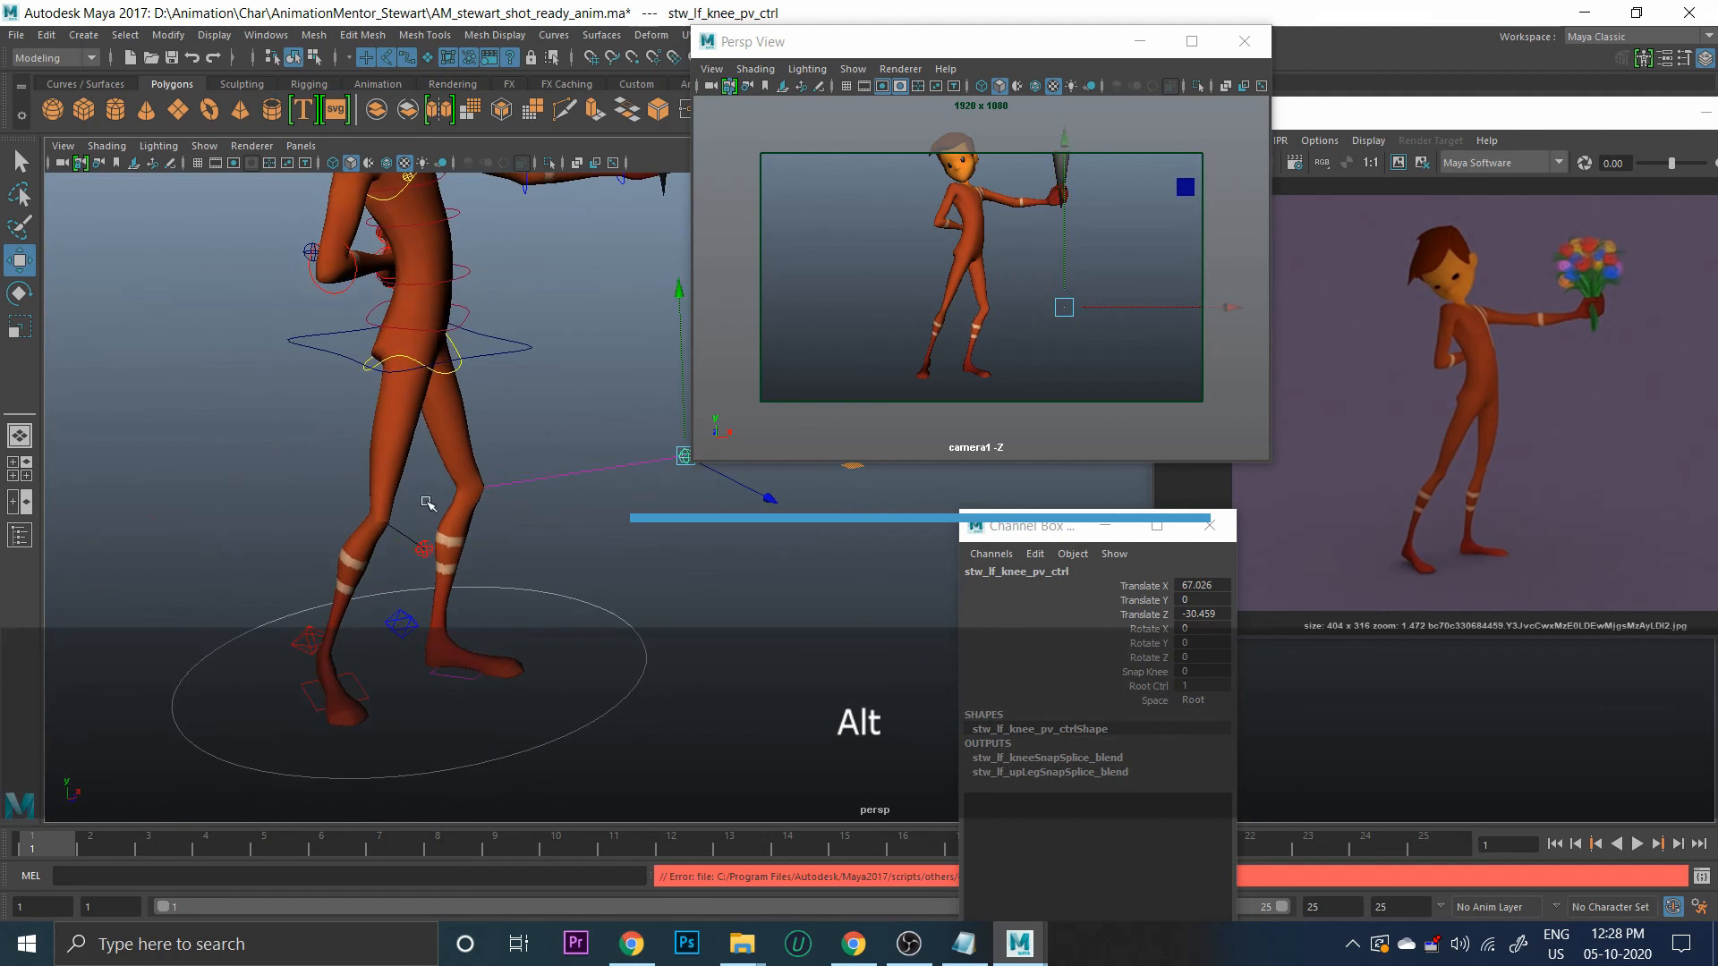
click(511, 358)
drag(403, 198, 266, 610)
click(233, 591)
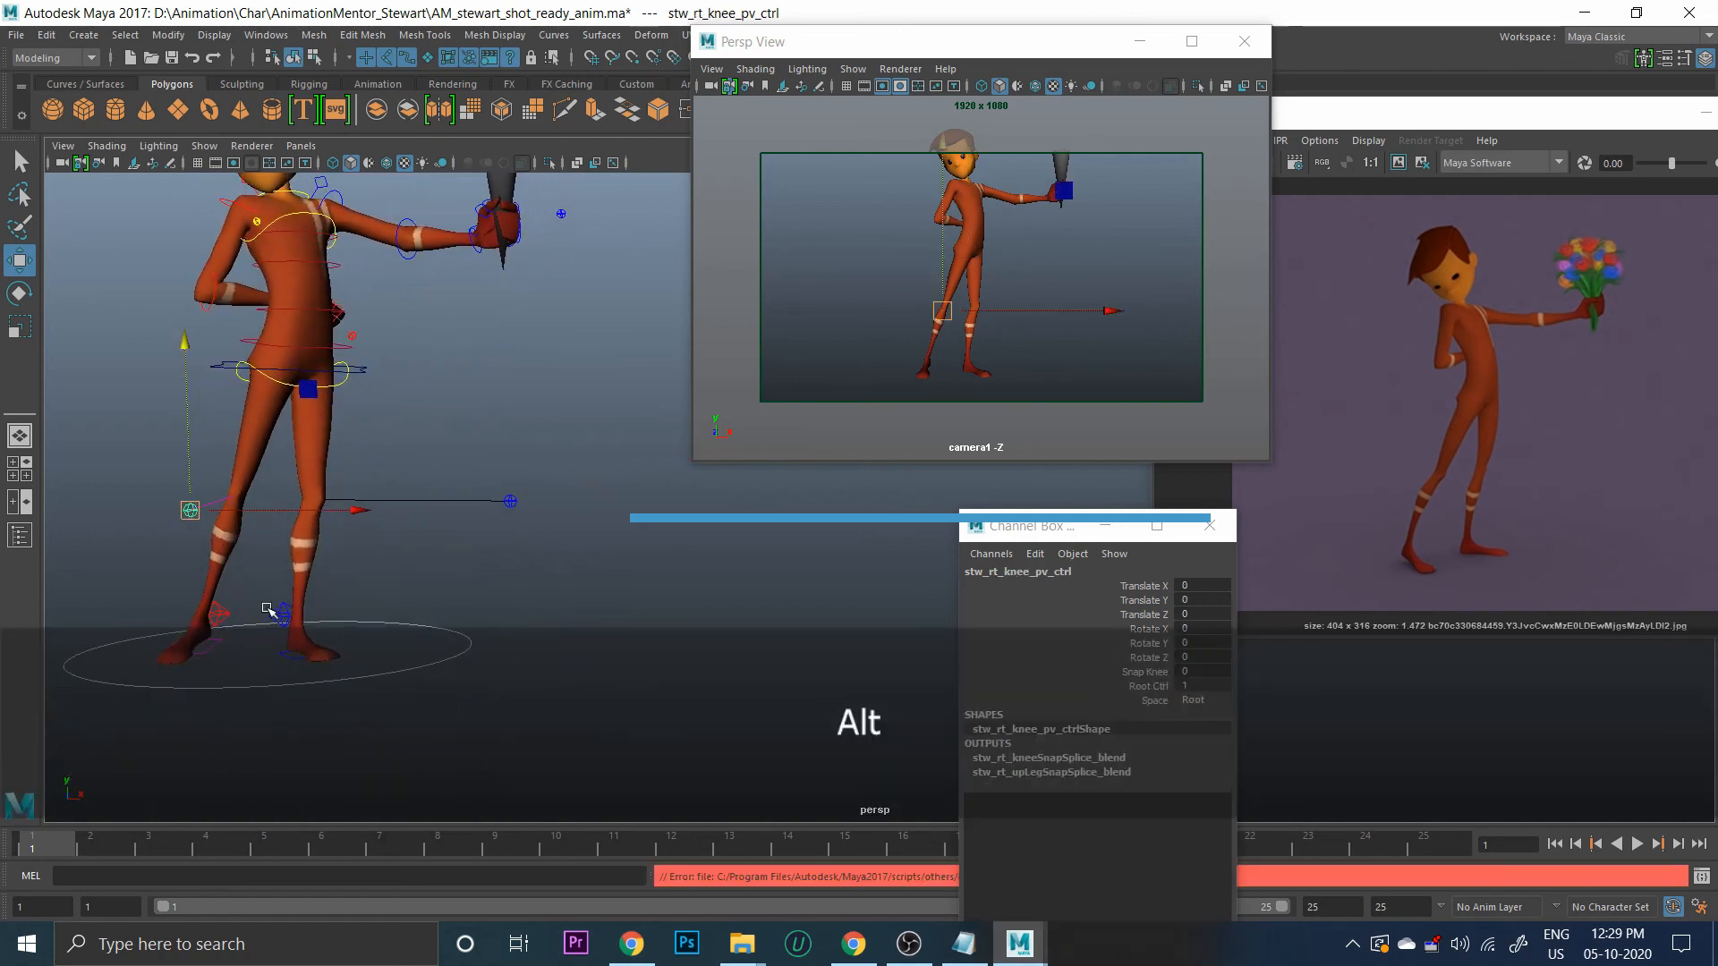
click(353, 512)
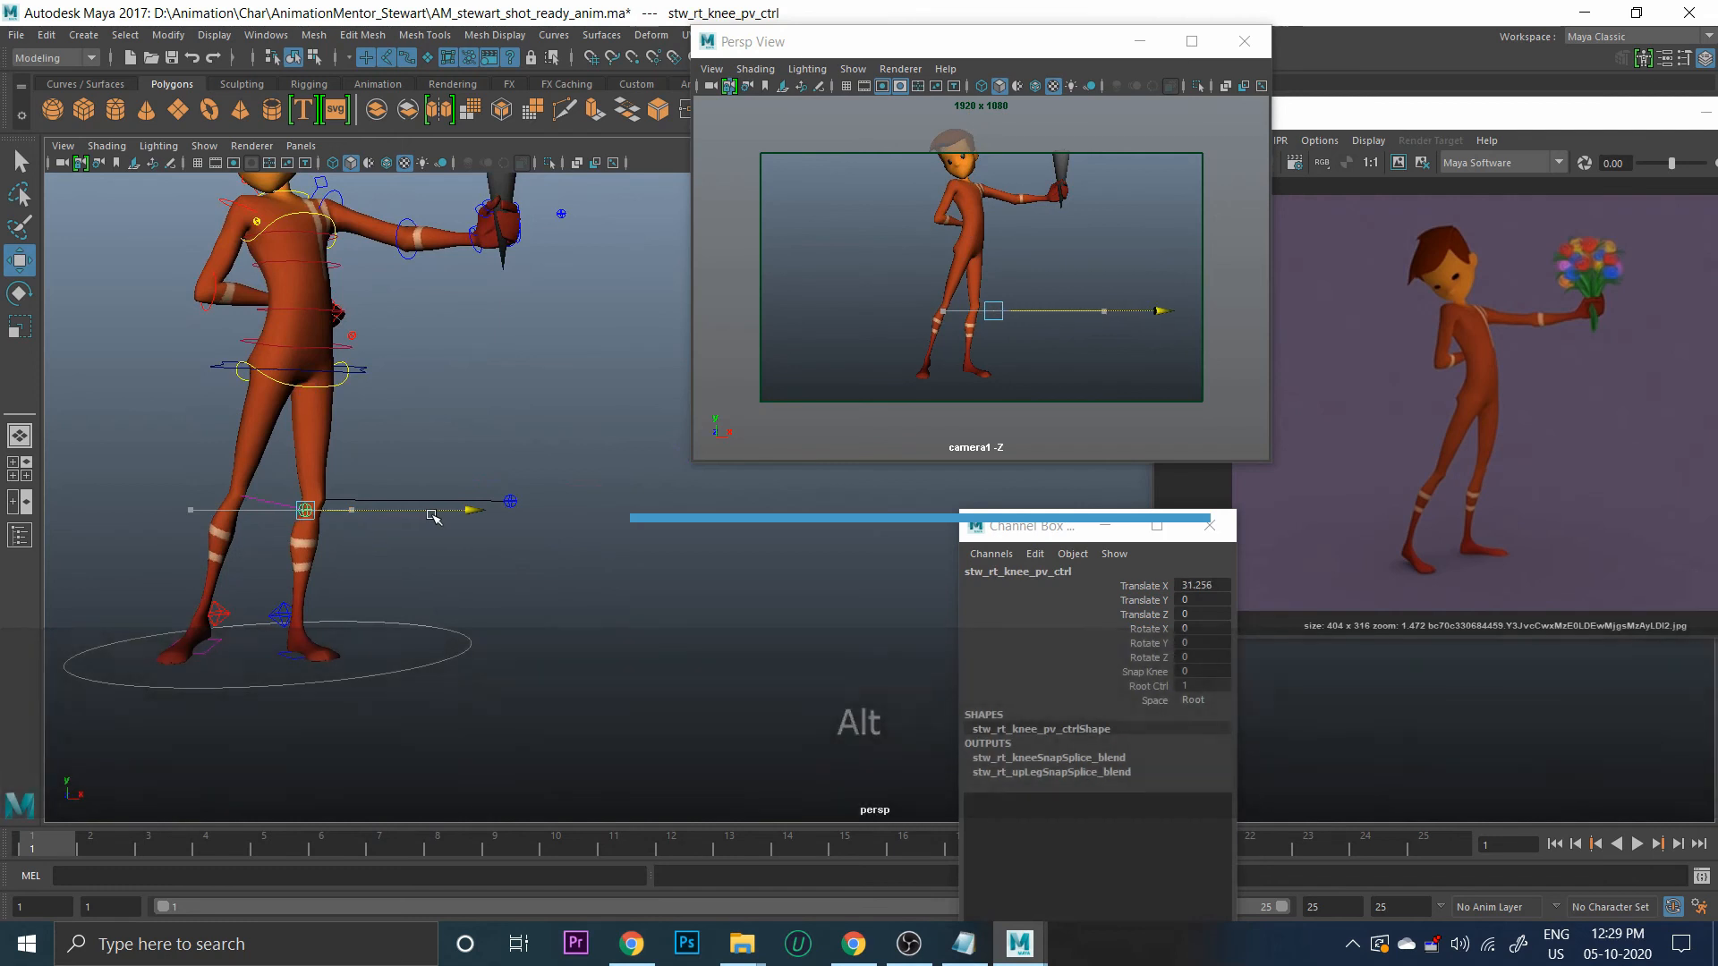
drag(454, 525, 429, 526)
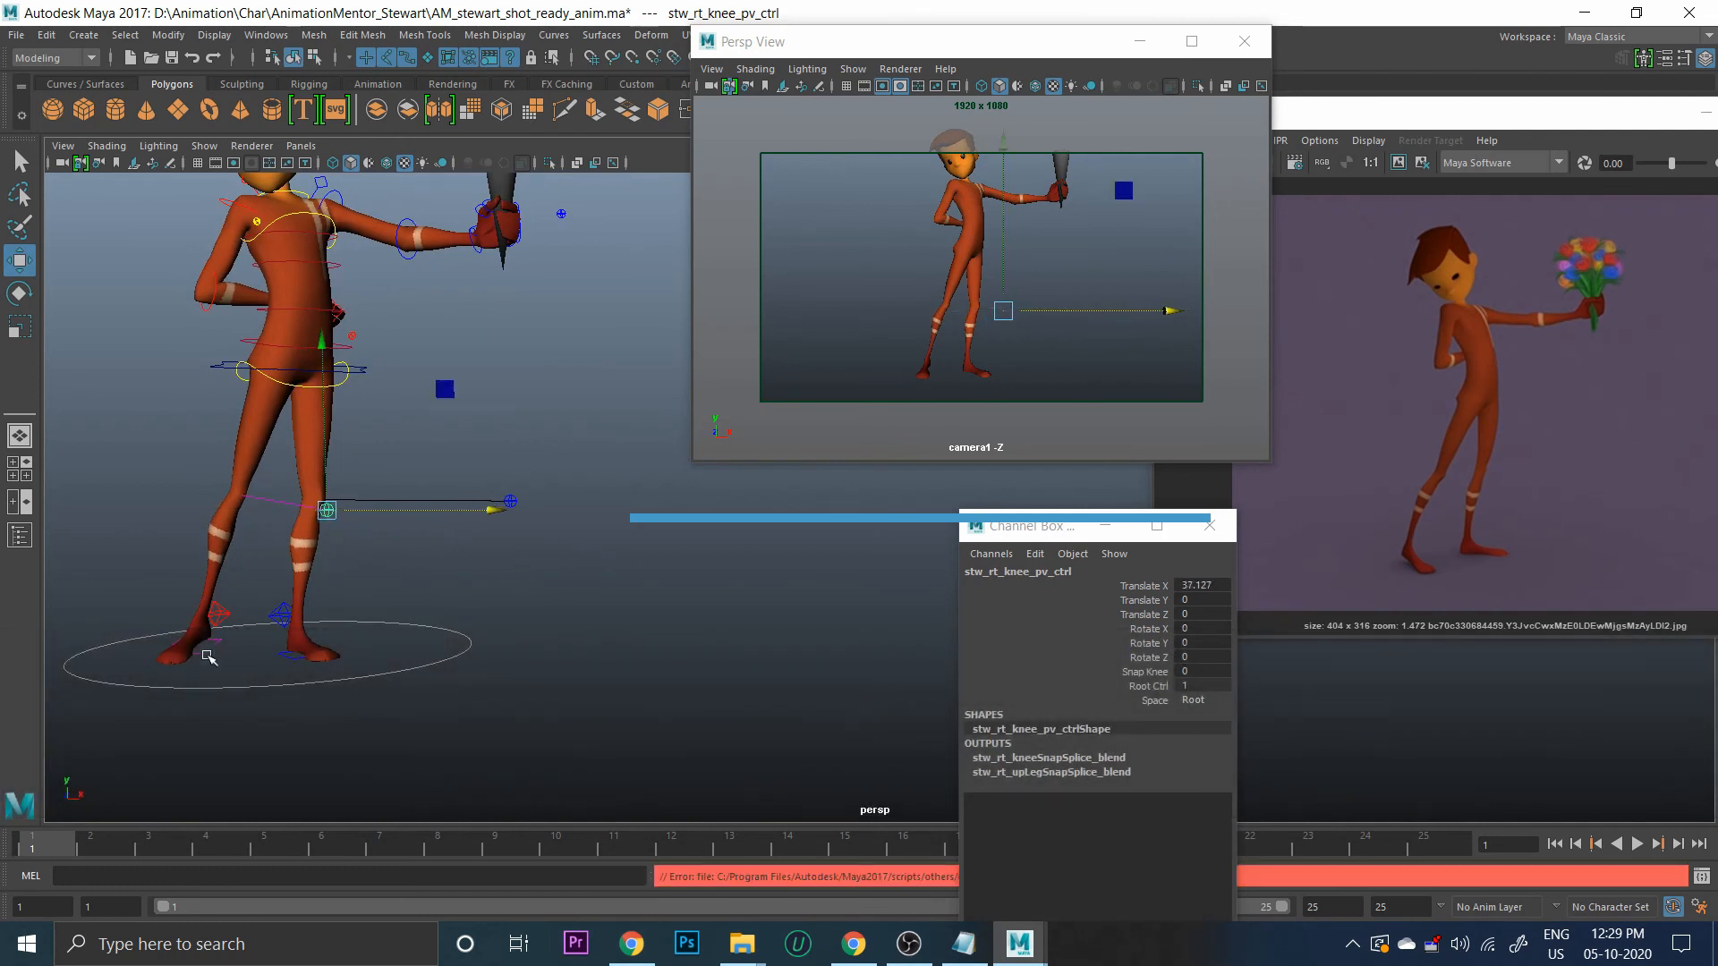
Turn the right foot control to about 33.2 in Rotate Y and raise its Toe Raise to 12.5
click(213, 611)
key(e)
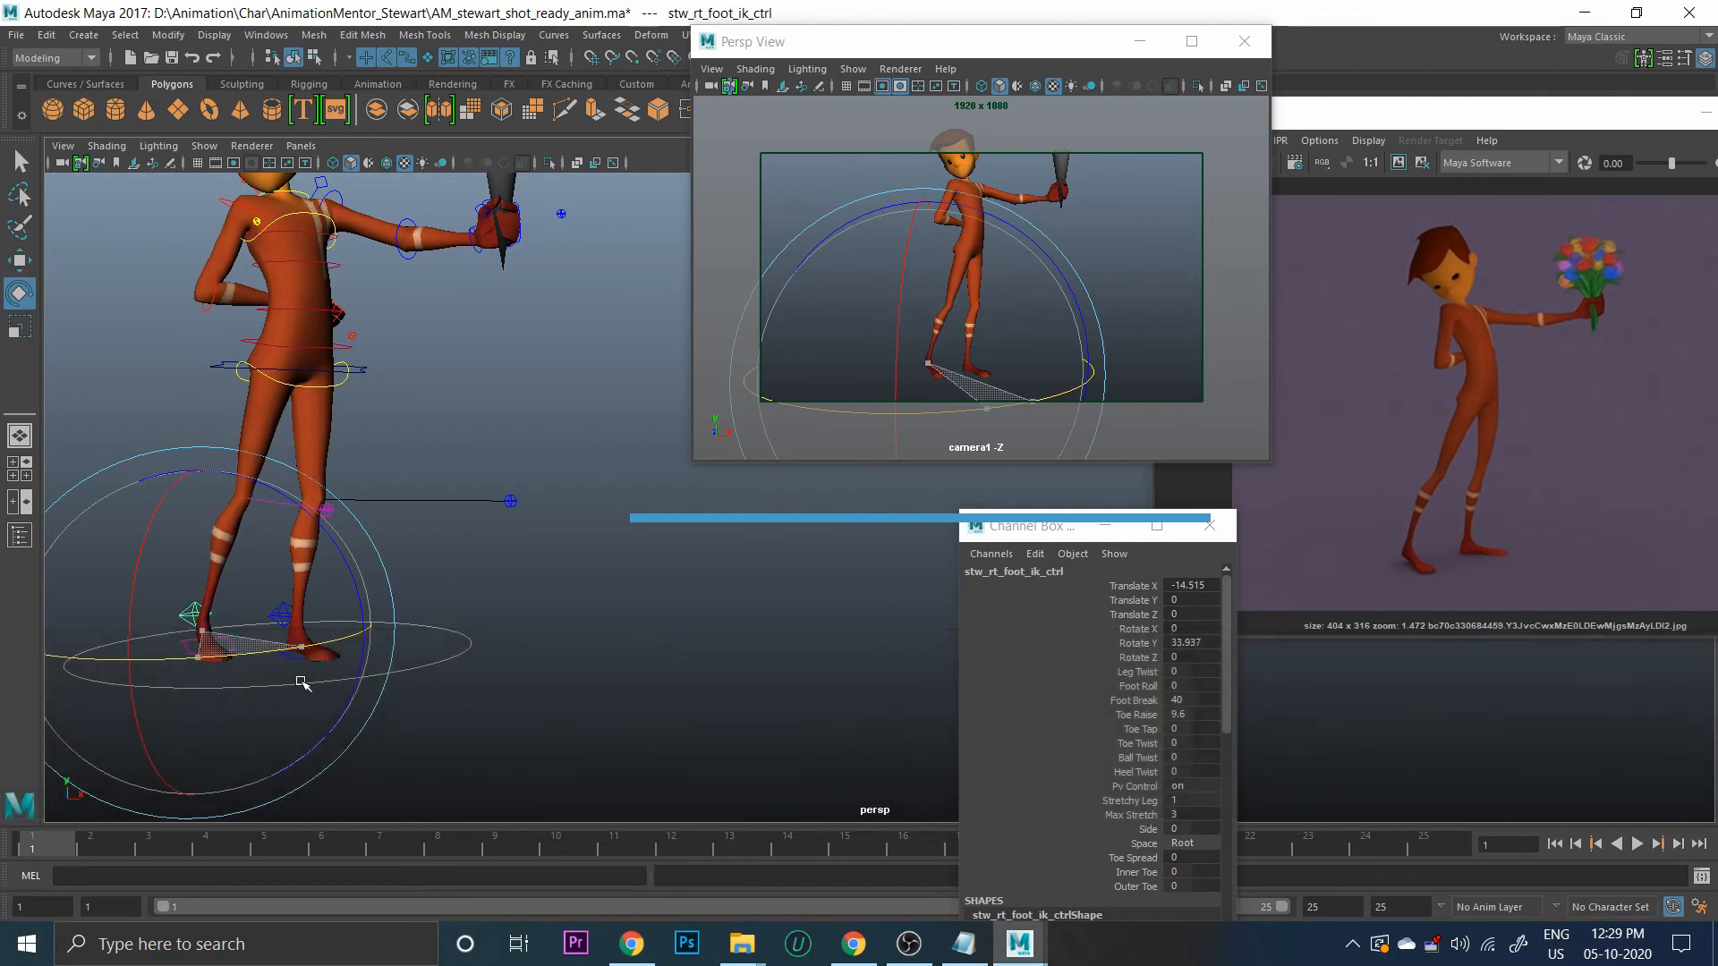
drag(300, 683, 304, 685)
click(1098, 716)
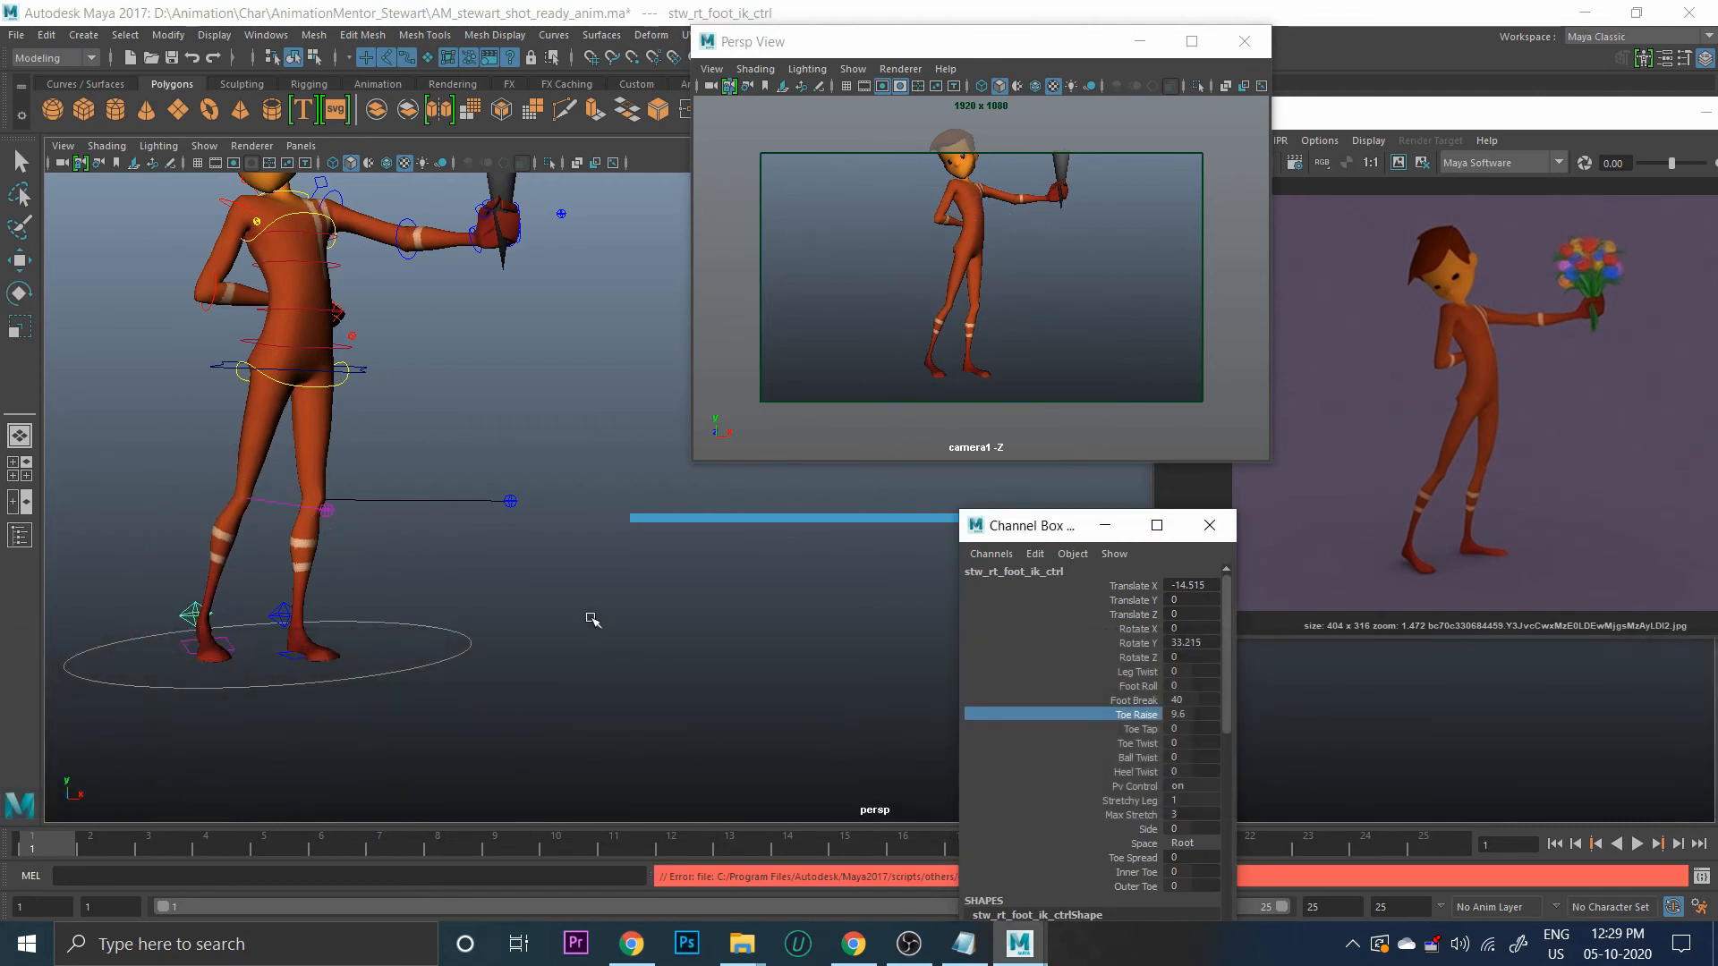
middle_drag(594, 618, 611, 616)
Reposition the right foot to about -18.3 in Translate X and 4.6 in Translate Z, and raise its Toe Raise to 14
alt+drag(598, 644, 460, 653)
key(w)
alt+drag(437, 764, 399, 790)
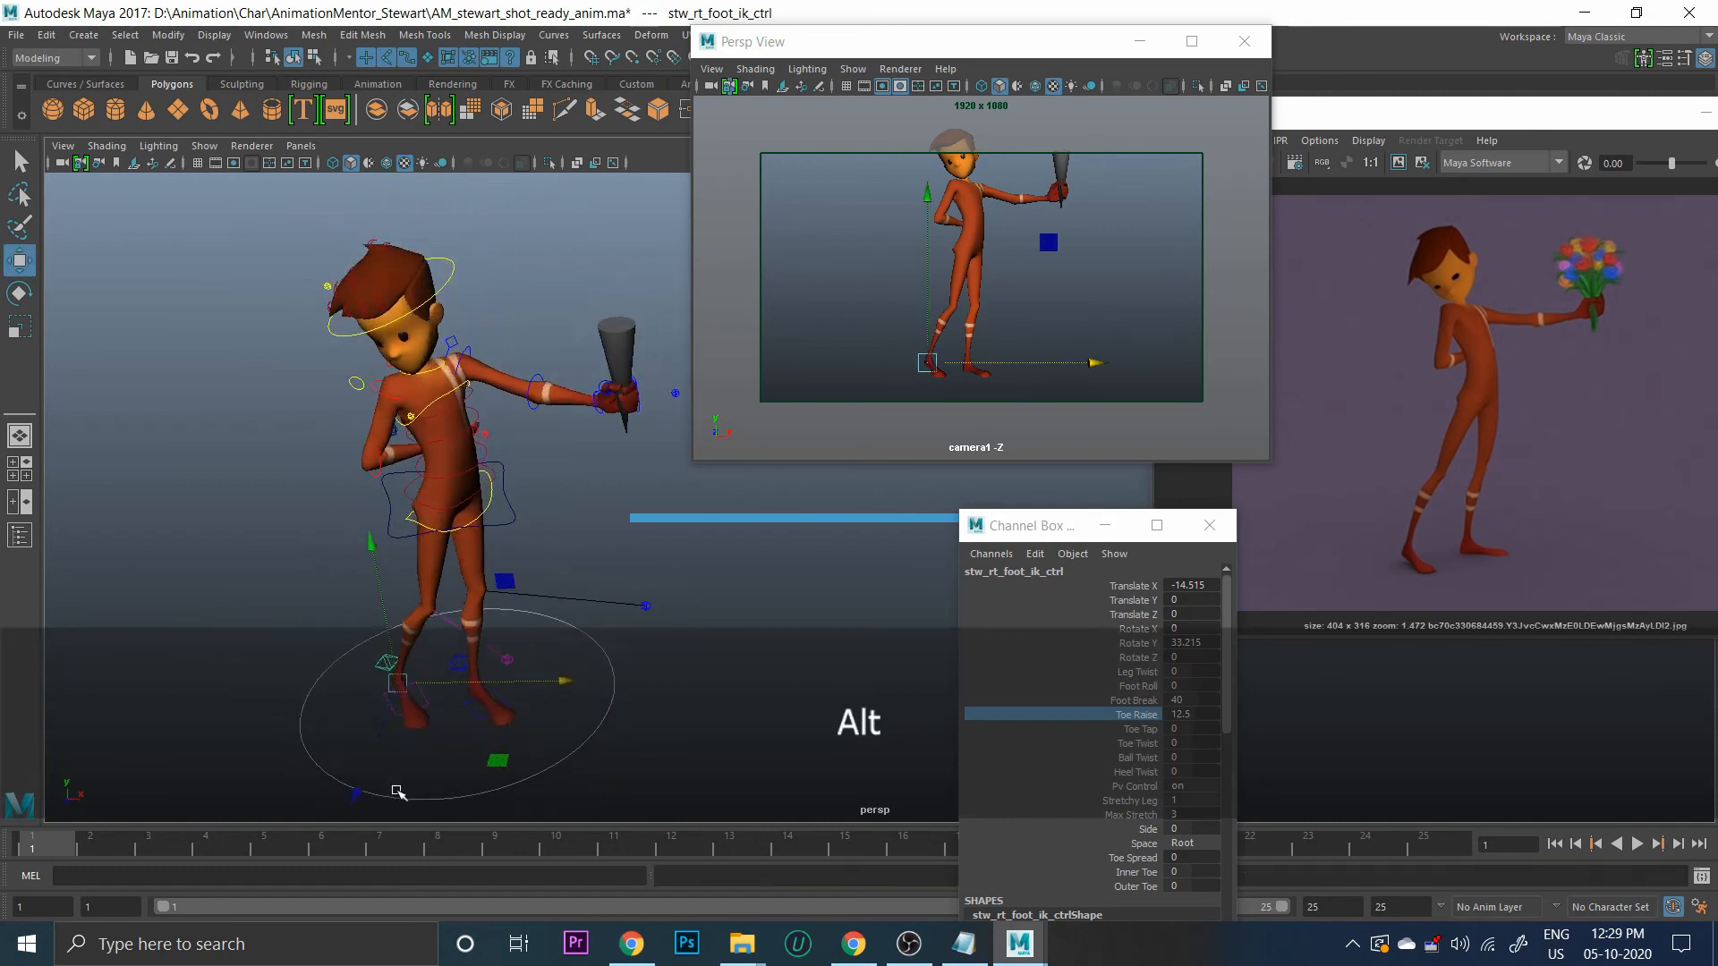
drag(501, 756, 498, 707)
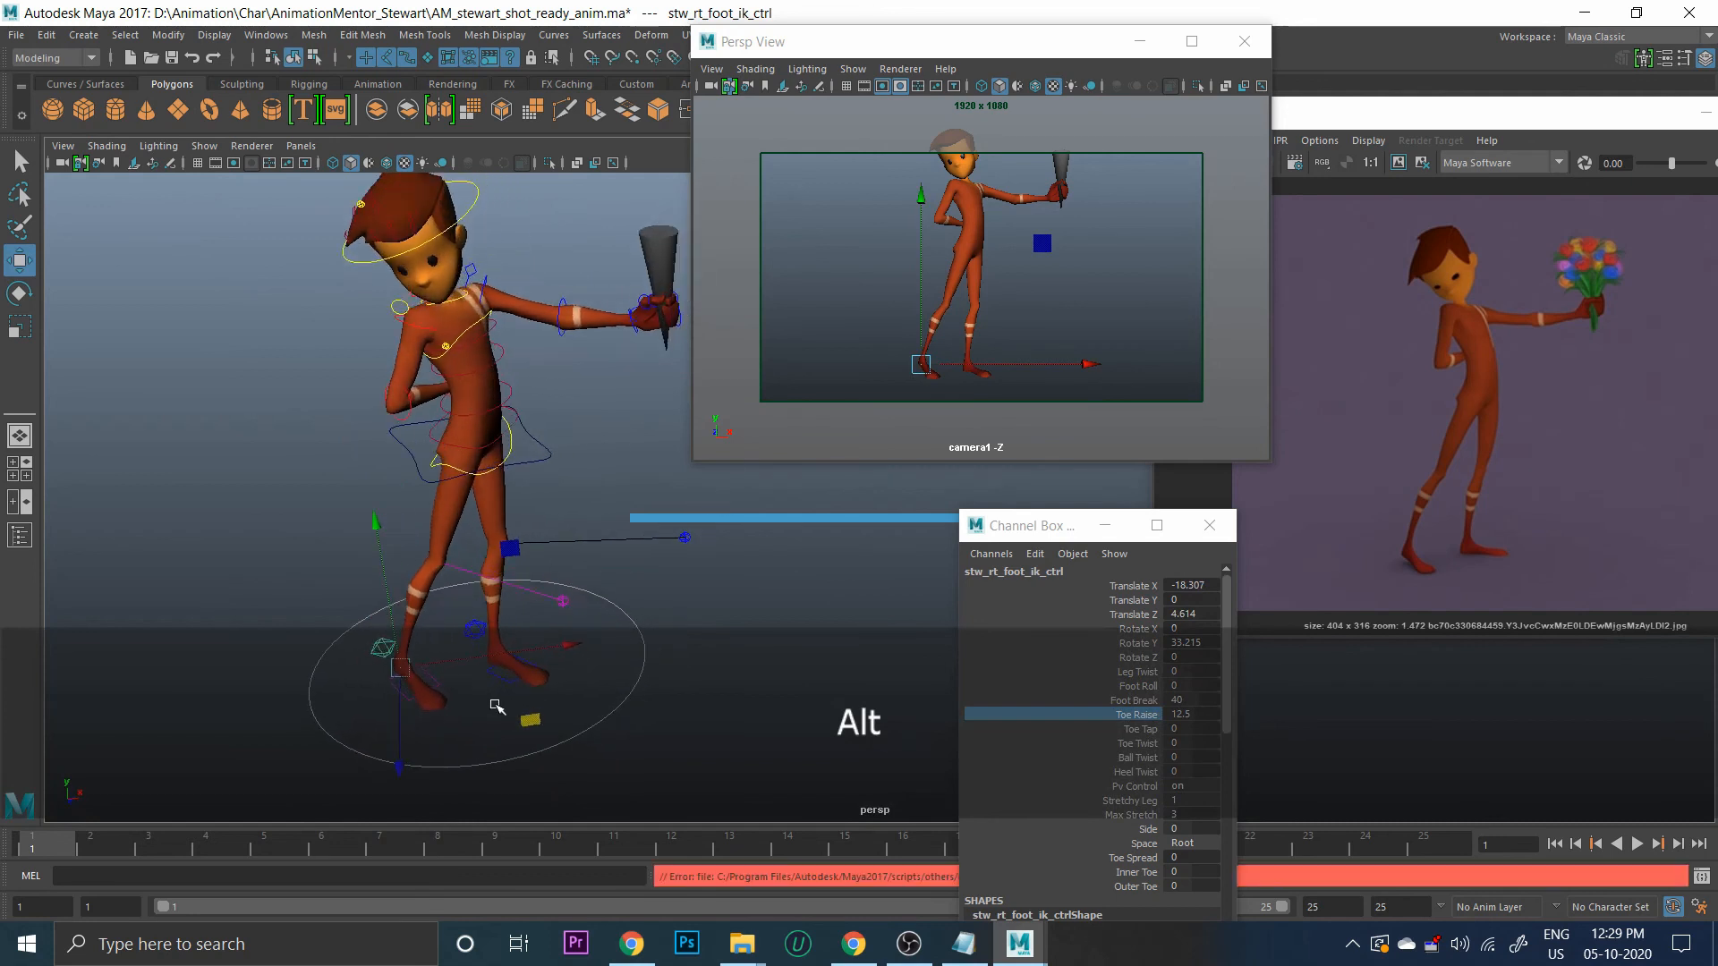
middle_drag(683, 582, 690, 575)
Examine the leg stance and full-body silhouette from several angles
alt+drag(521, 621, 410, 545)
alt+middle_drag(411, 545, 387, 621)
alt+drag(478, 596, 418, 659)
alt+right_drag(418, 659, 465, 680)
alt+drag(465, 680, 553, 663)
alt+right_drag(553, 663, 459, 632)
alt+middle_drag(460, 632, 445, 567)
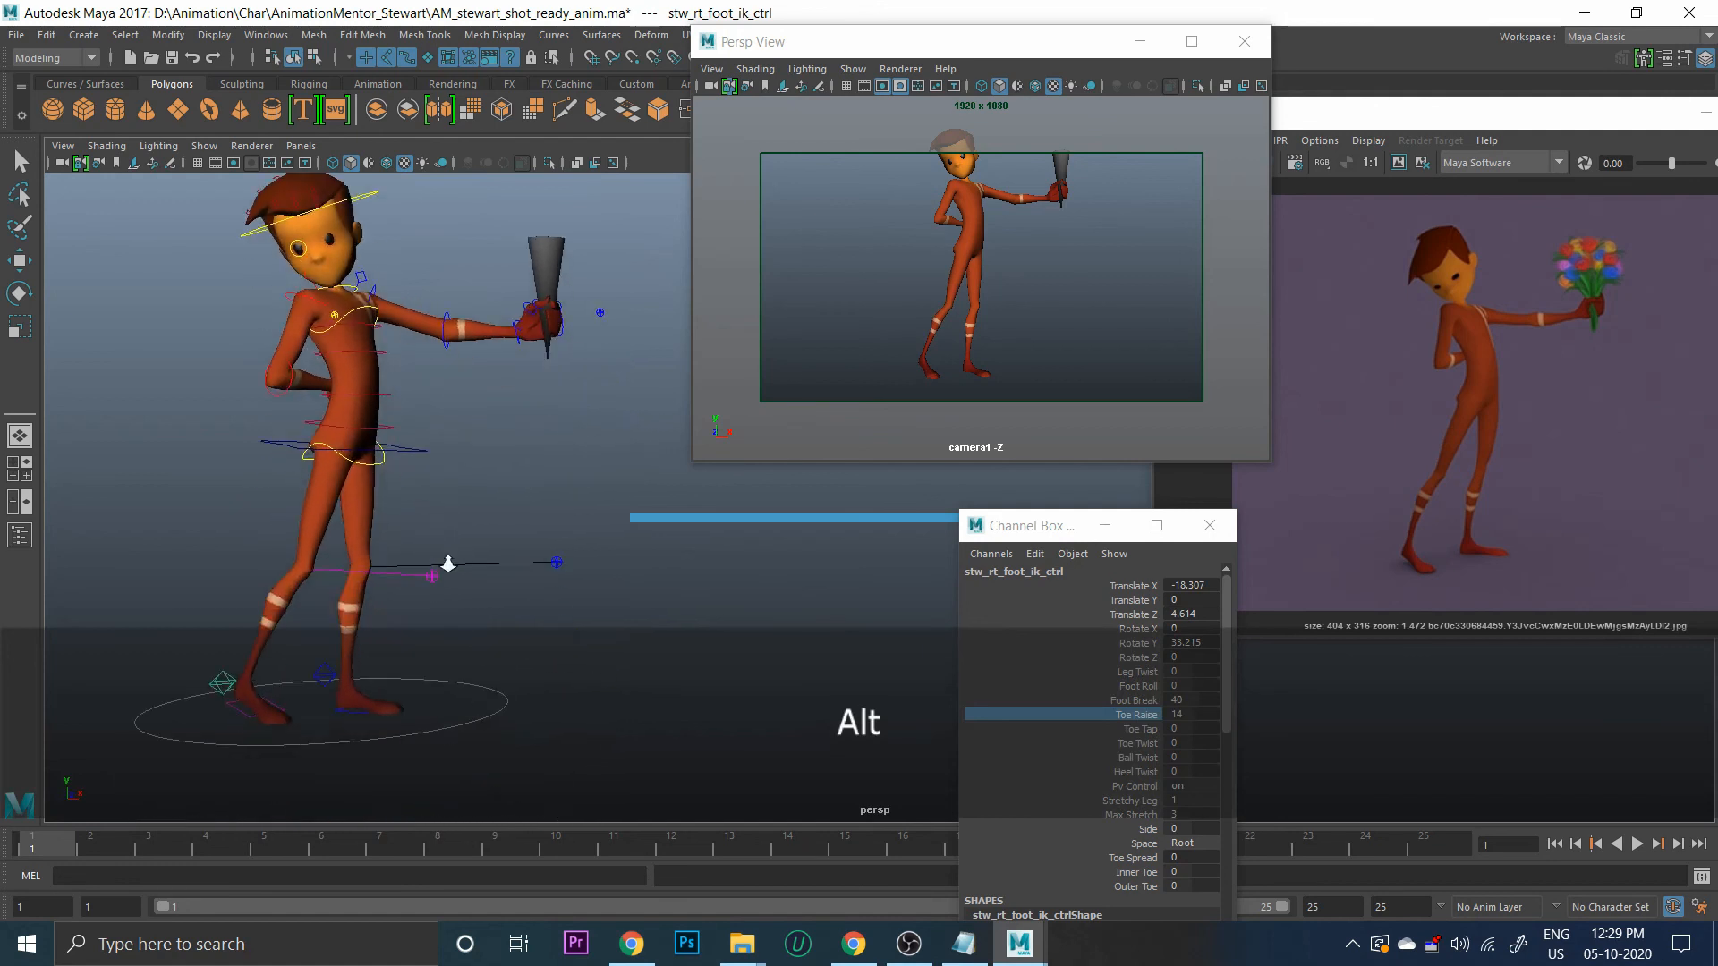
alt+drag(445, 567, 490, 560)
Unlock the shot camera and pan it so the whole head, body and cone fit inside the resolution gate
alt+middle_drag(951, 313, 950, 319)
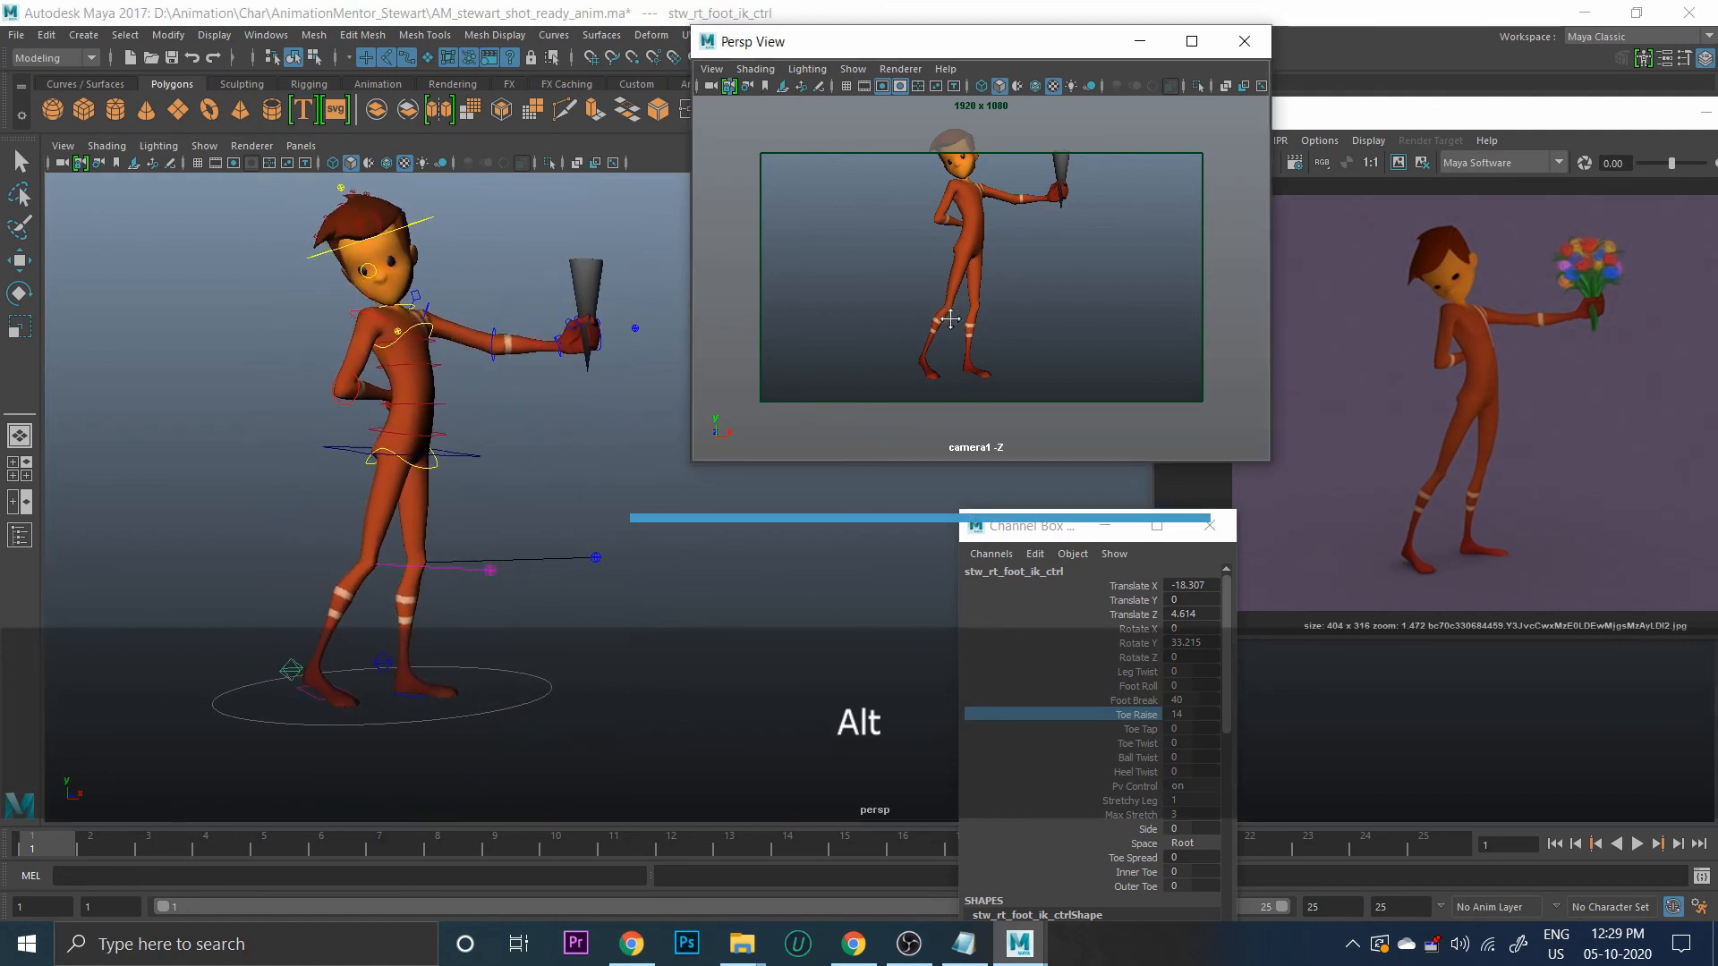
click(730, 90)
alt+middle_drag(1016, 259, 1042, 291)
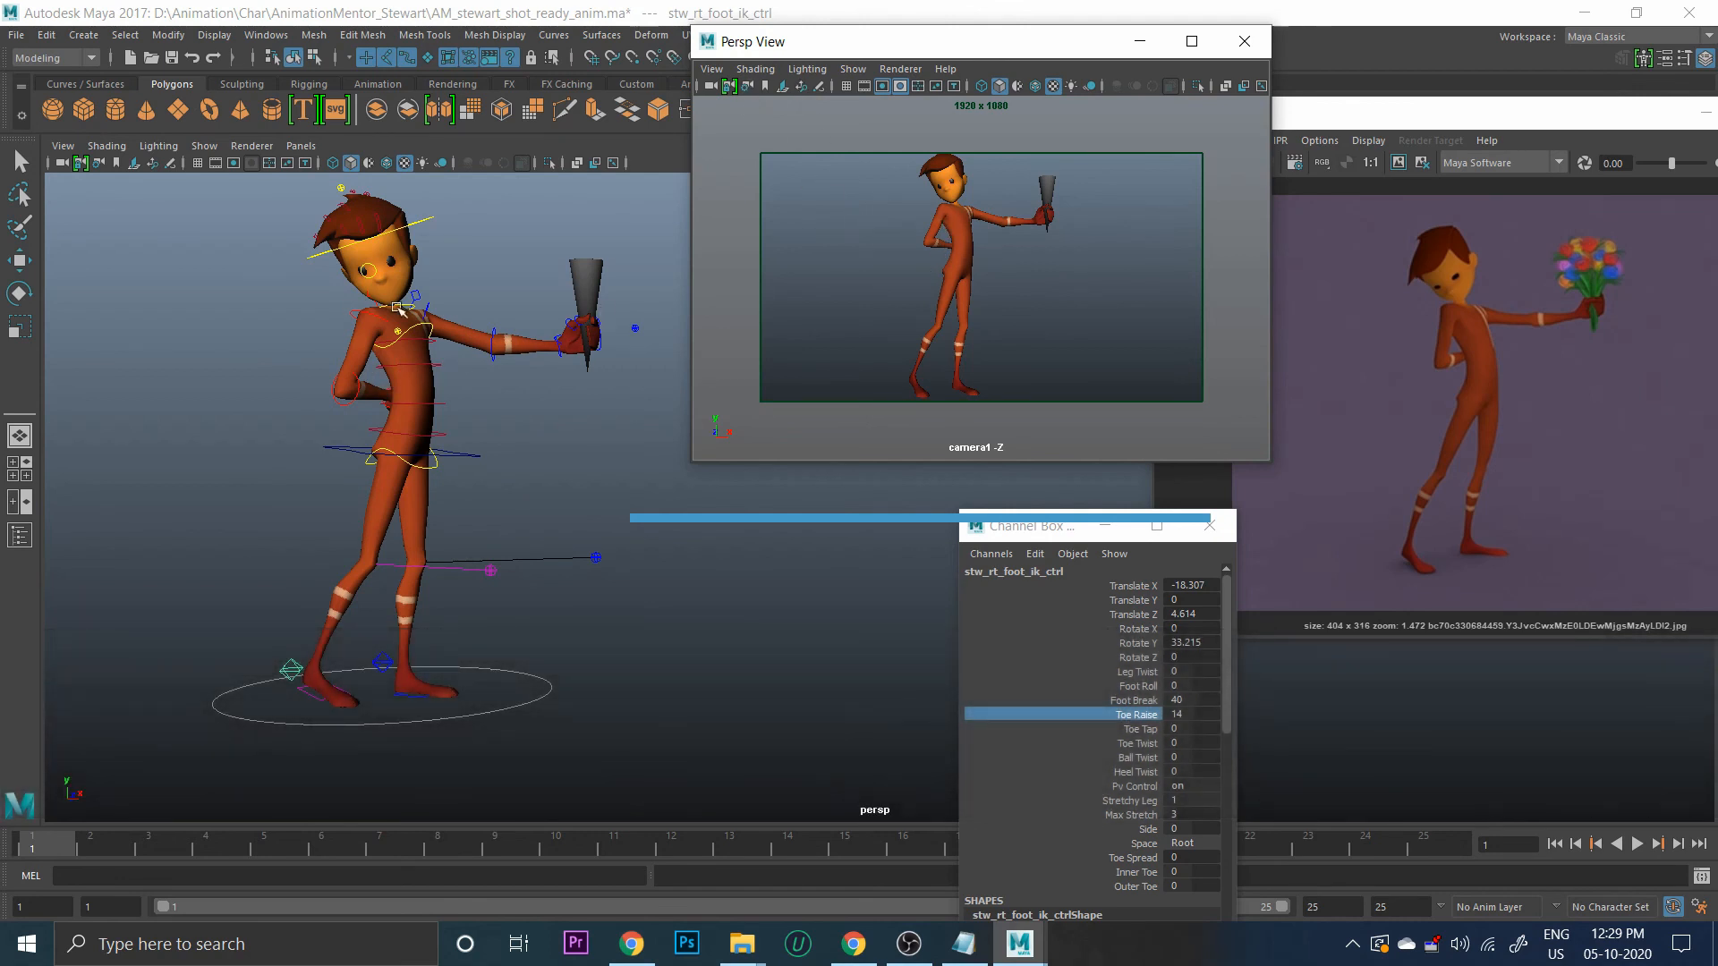
Tilt Stewart's head downward and sideways to about 20.4 in Rotate X, -15.9 in Rotate Y and 22.6 in Rotate Z
click(424, 221)
alt+middle_drag(429, 277, 450, 326)
key(e)
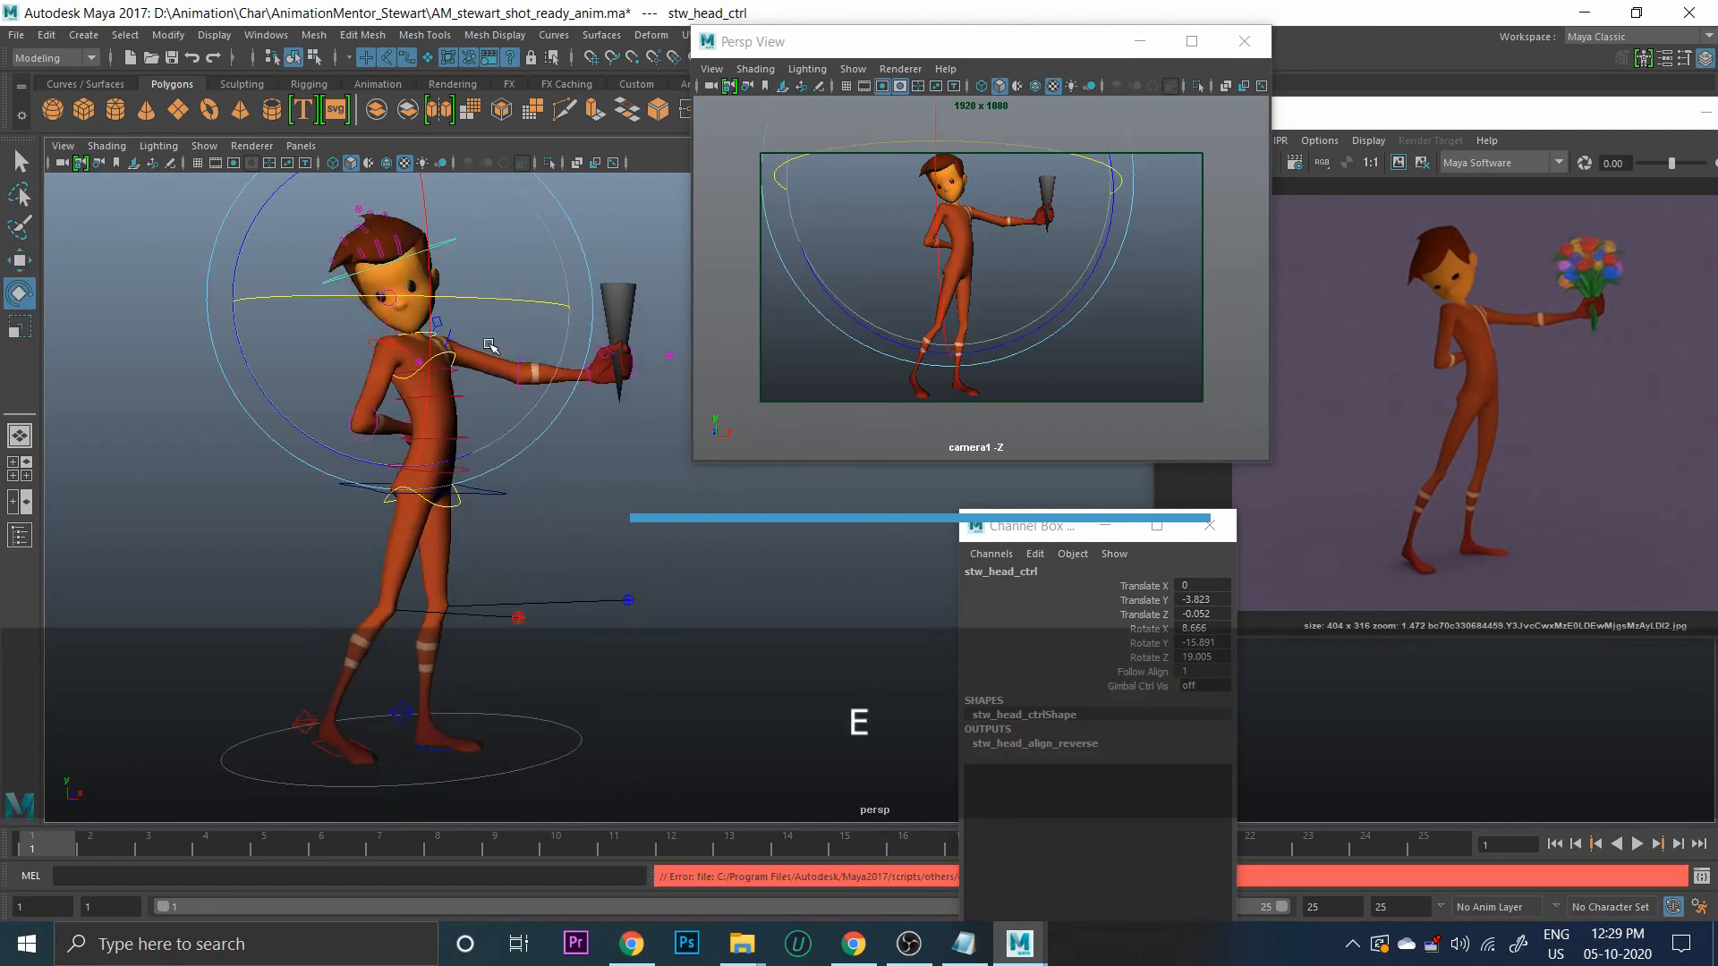
drag(490, 345, 376, 393)
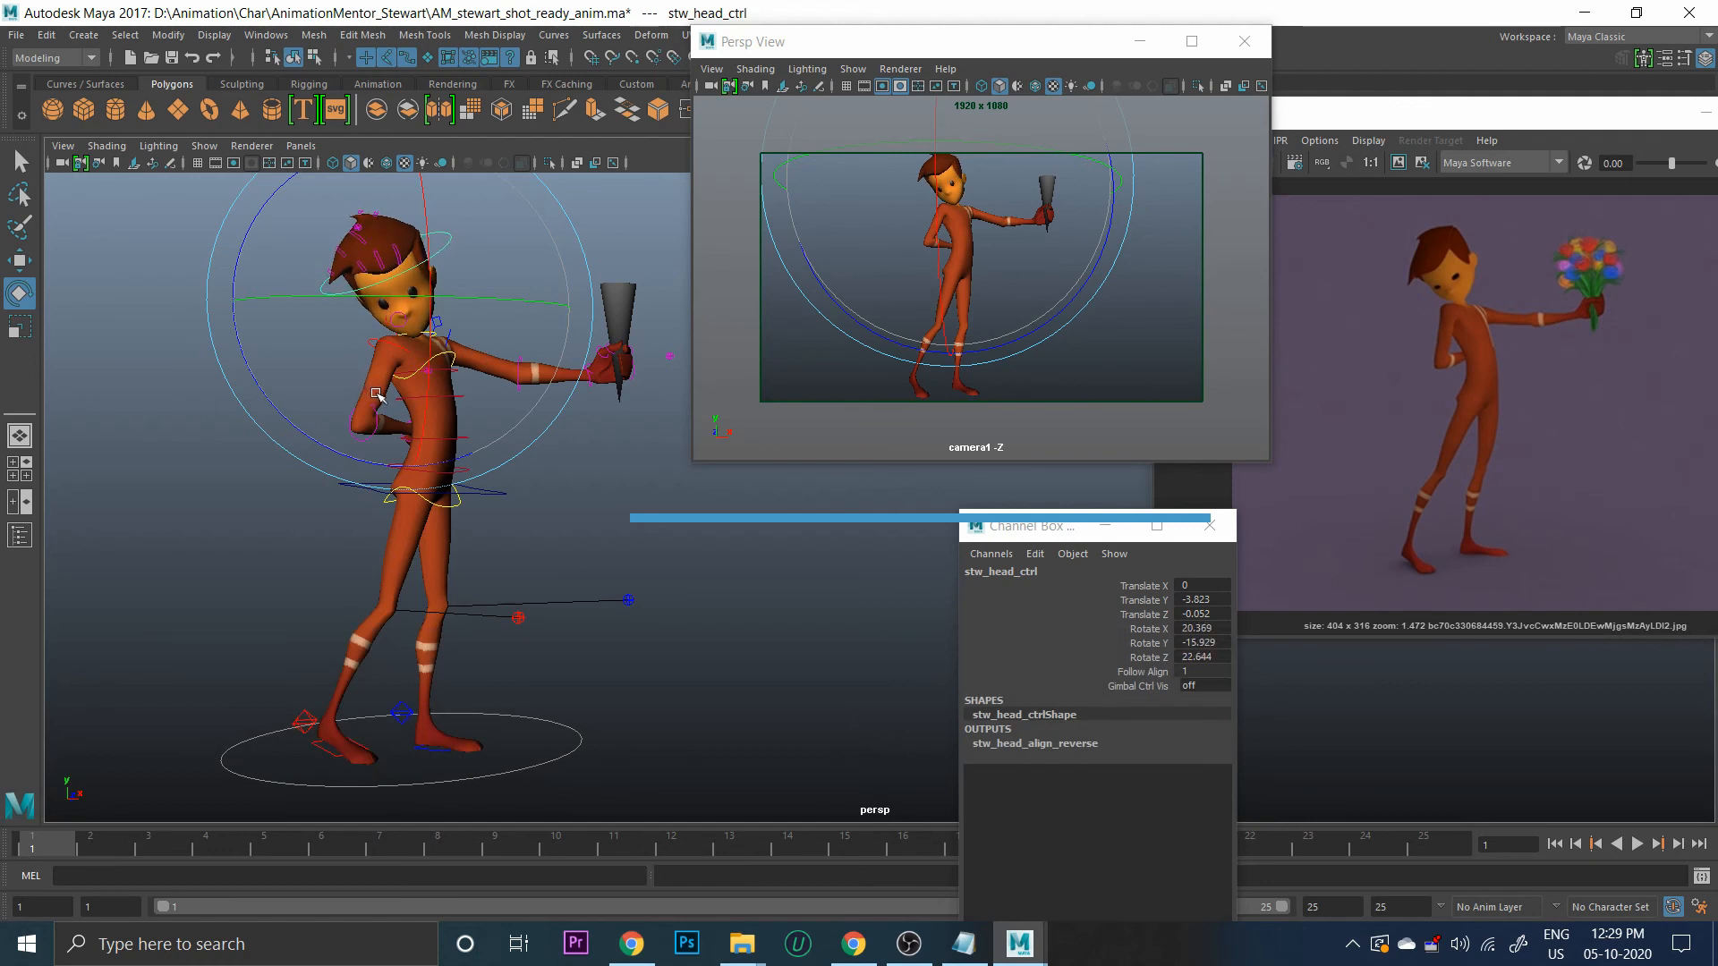
click(157, 472)
Check the full pose against the posing checklist in Notepad, and return to Maya
alt+right_drag(391, 477, 357, 475)
alt+middle_drag(357, 475, 311, 455)
alt+right_drag(311, 456, 331, 468)
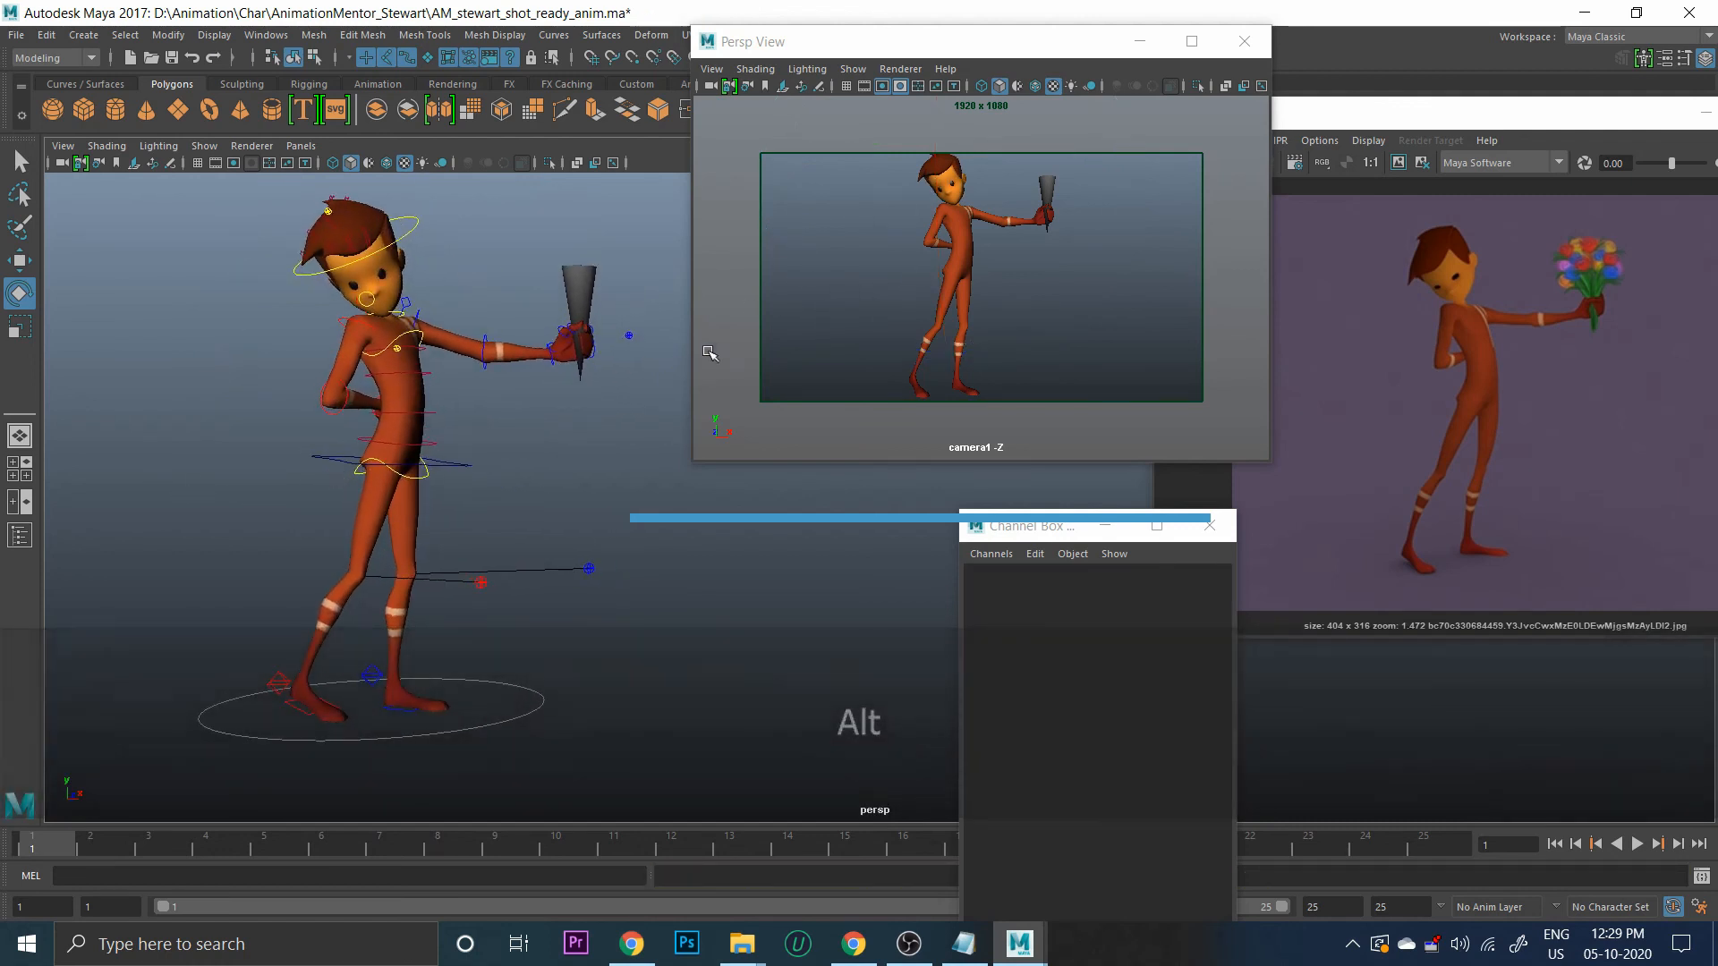
click(963, 944)
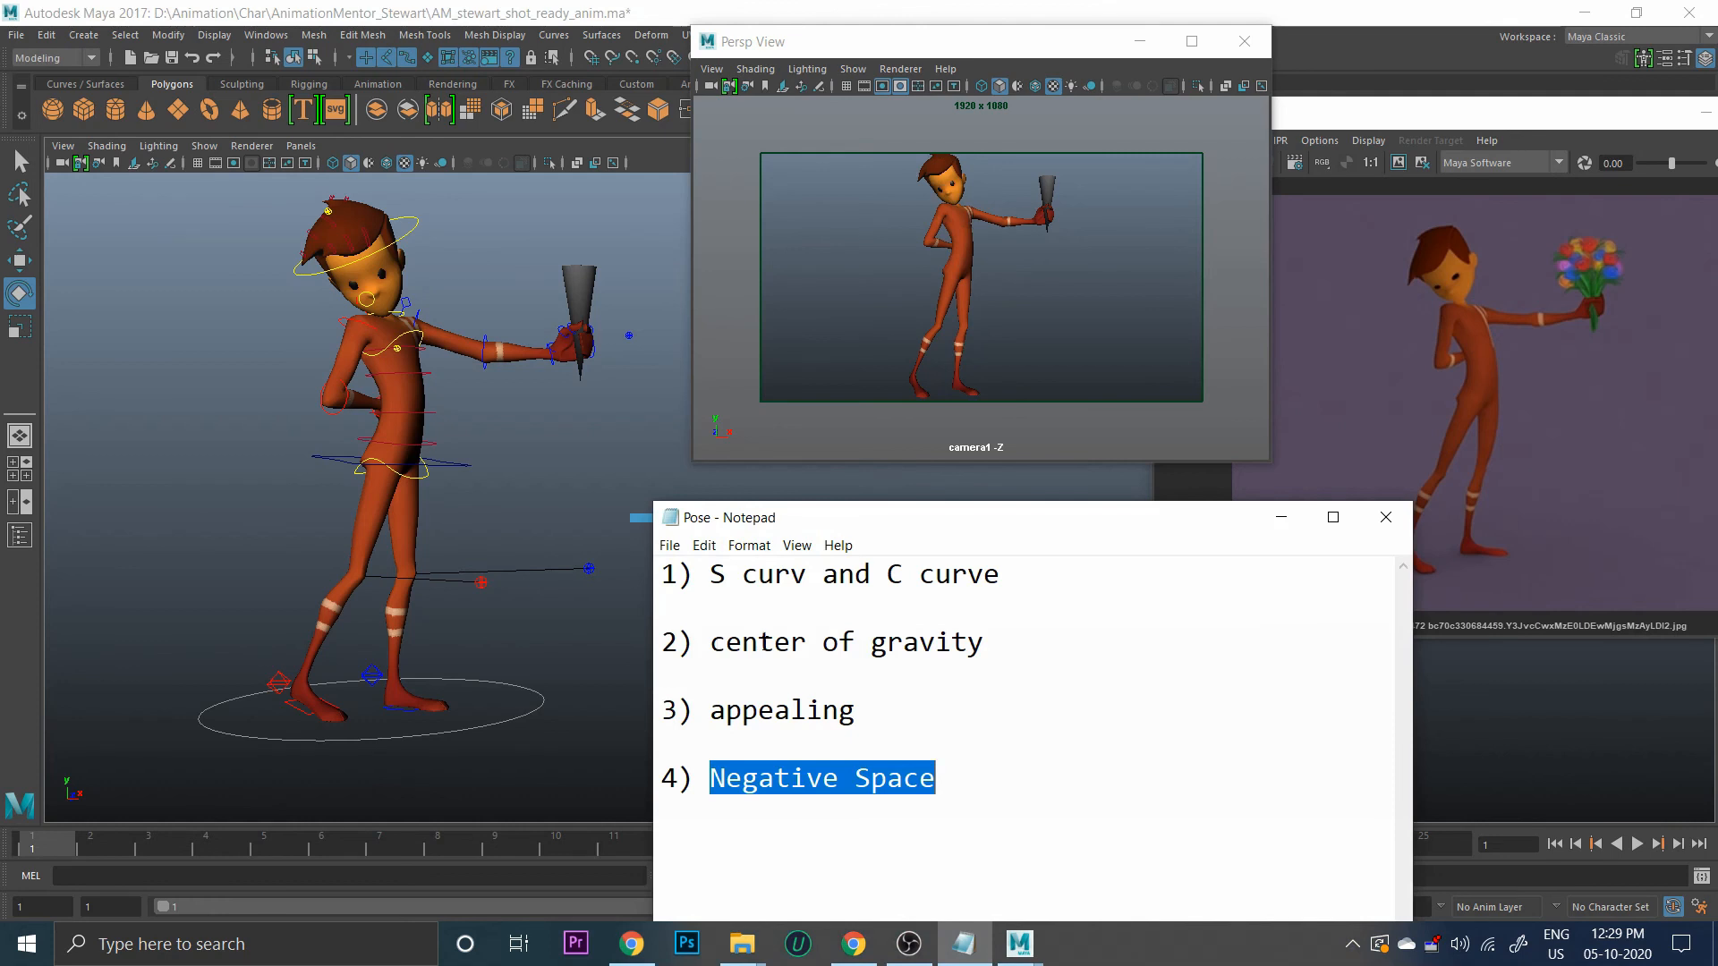
click(1282, 517)
Shift the COG control to about 9.9 in Translate X and rotate it slightly so the torso leans away from the cone
alt+right_drag(424, 482, 488, 517)
alt+middle_drag(488, 517, 570, 529)
alt+right_drag(569, 529, 480, 506)
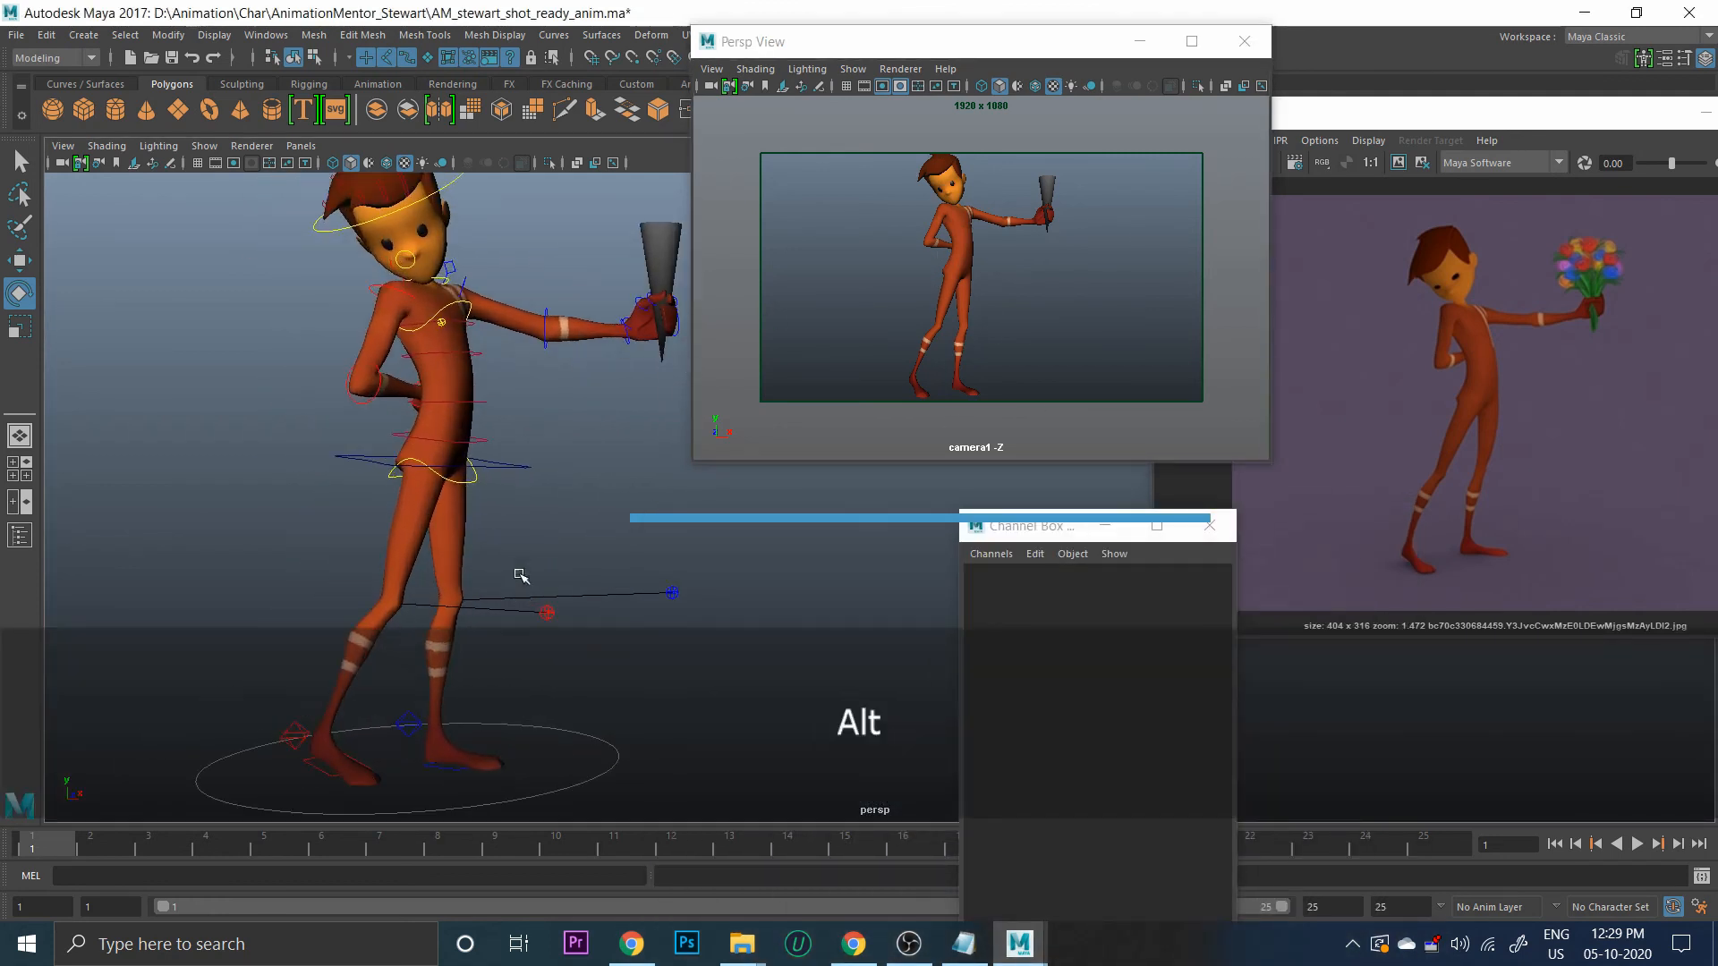
click(462, 483)
alt+drag(463, 482, 474, 531)
drag(324, 415, 326, 404)
click(639, 526)
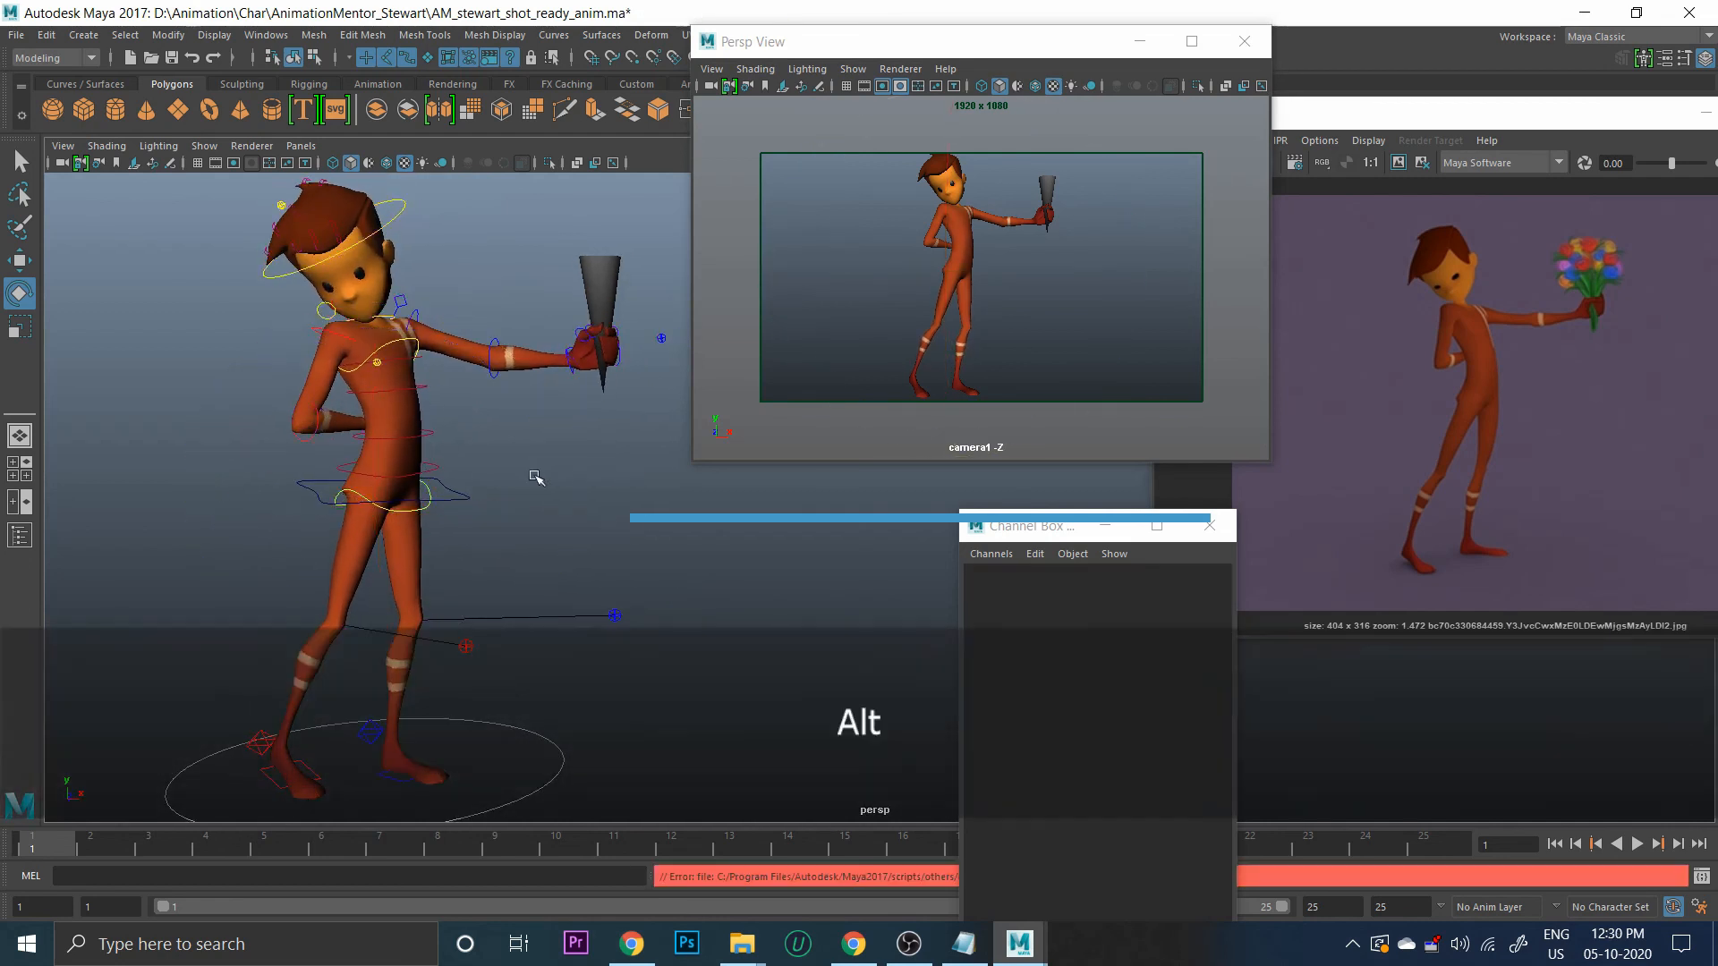
click(463, 496)
alt+right_drag(467, 501, 529, 492)
key(w)
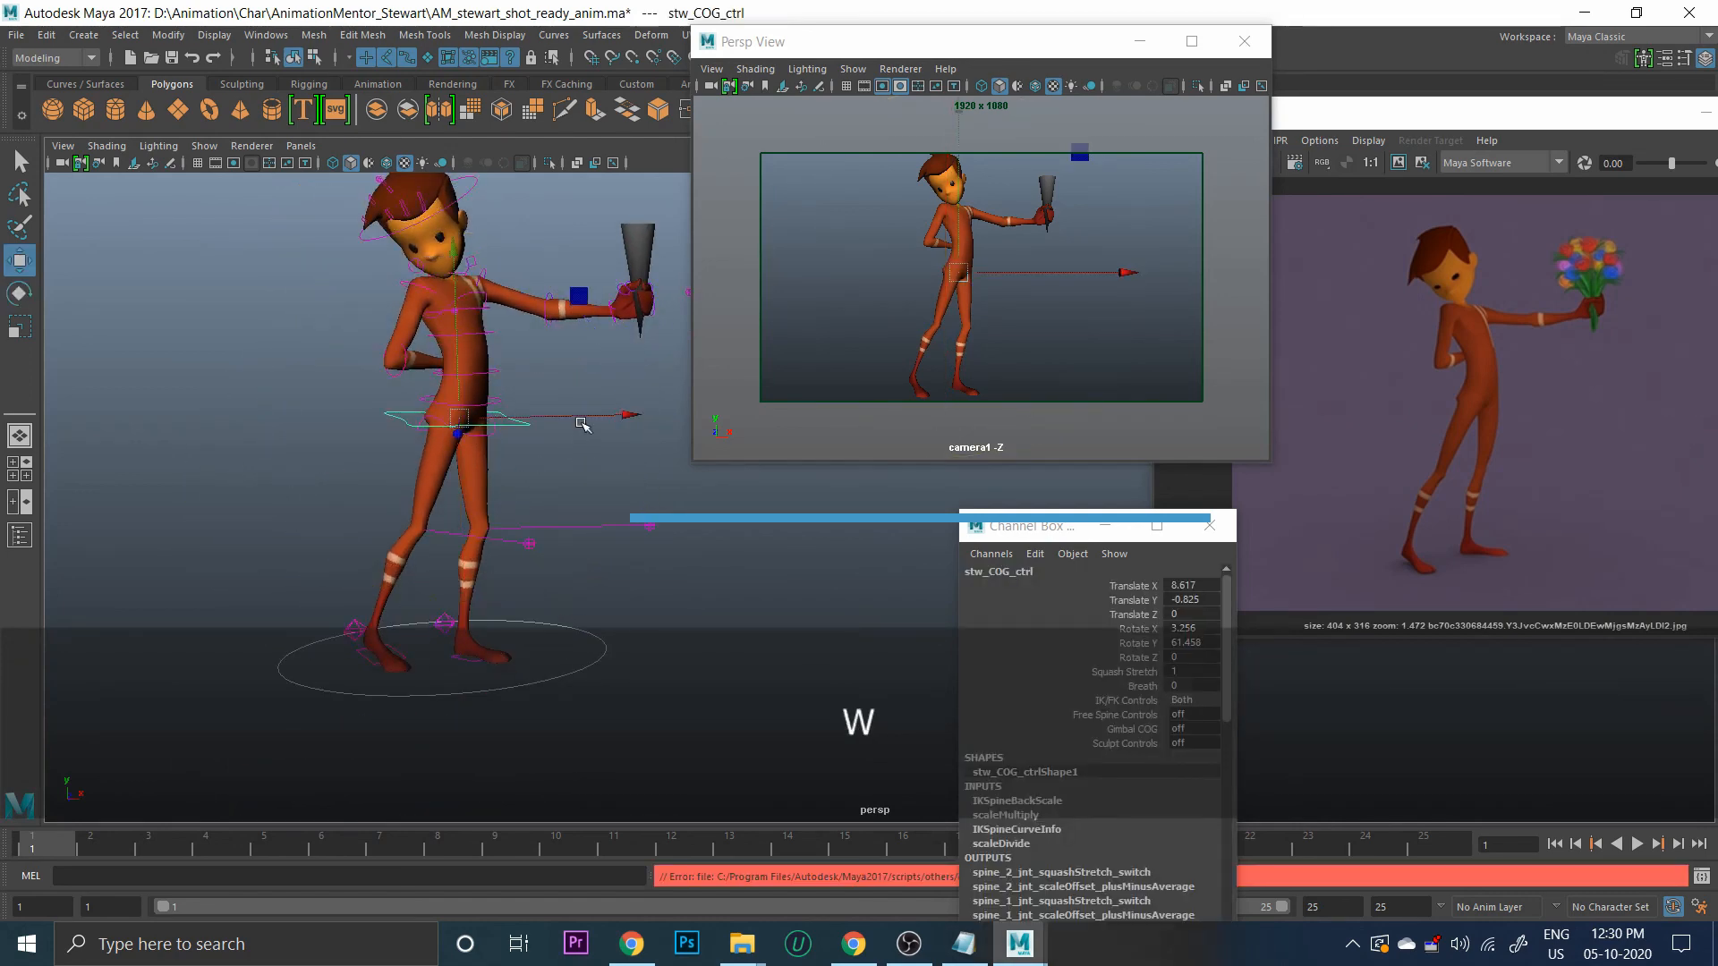
drag(579, 417, 583, 410)
key(e)
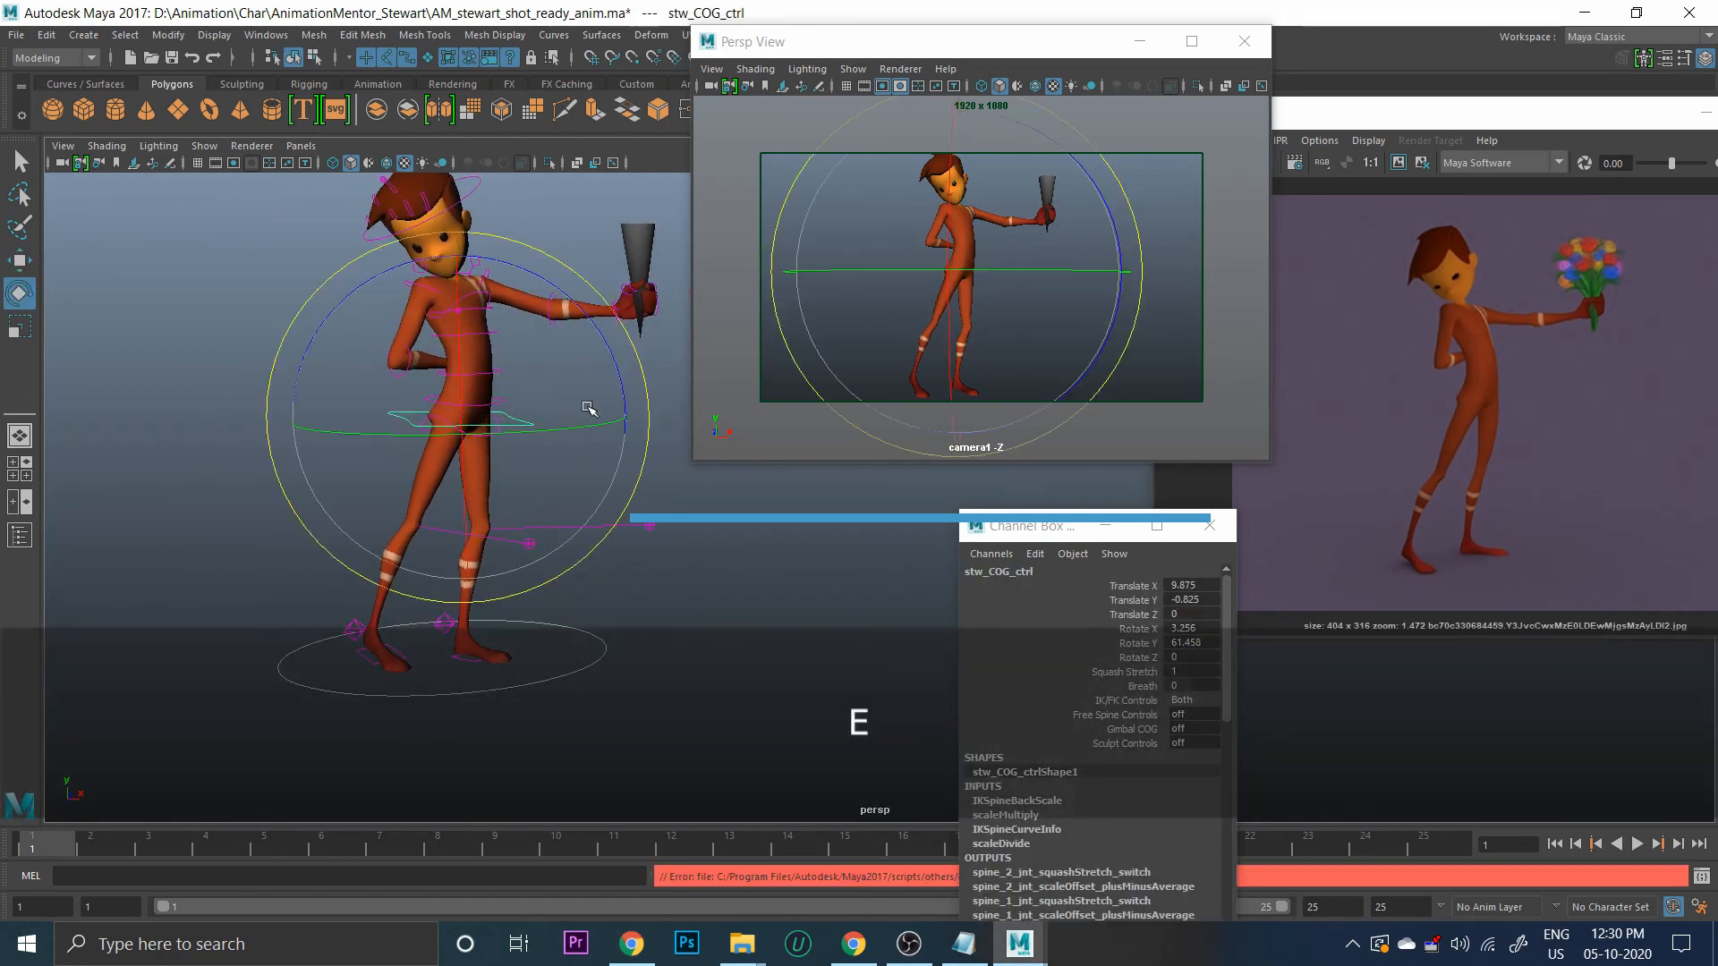
drag(594, 338, 589, 329)
click(651, 230)
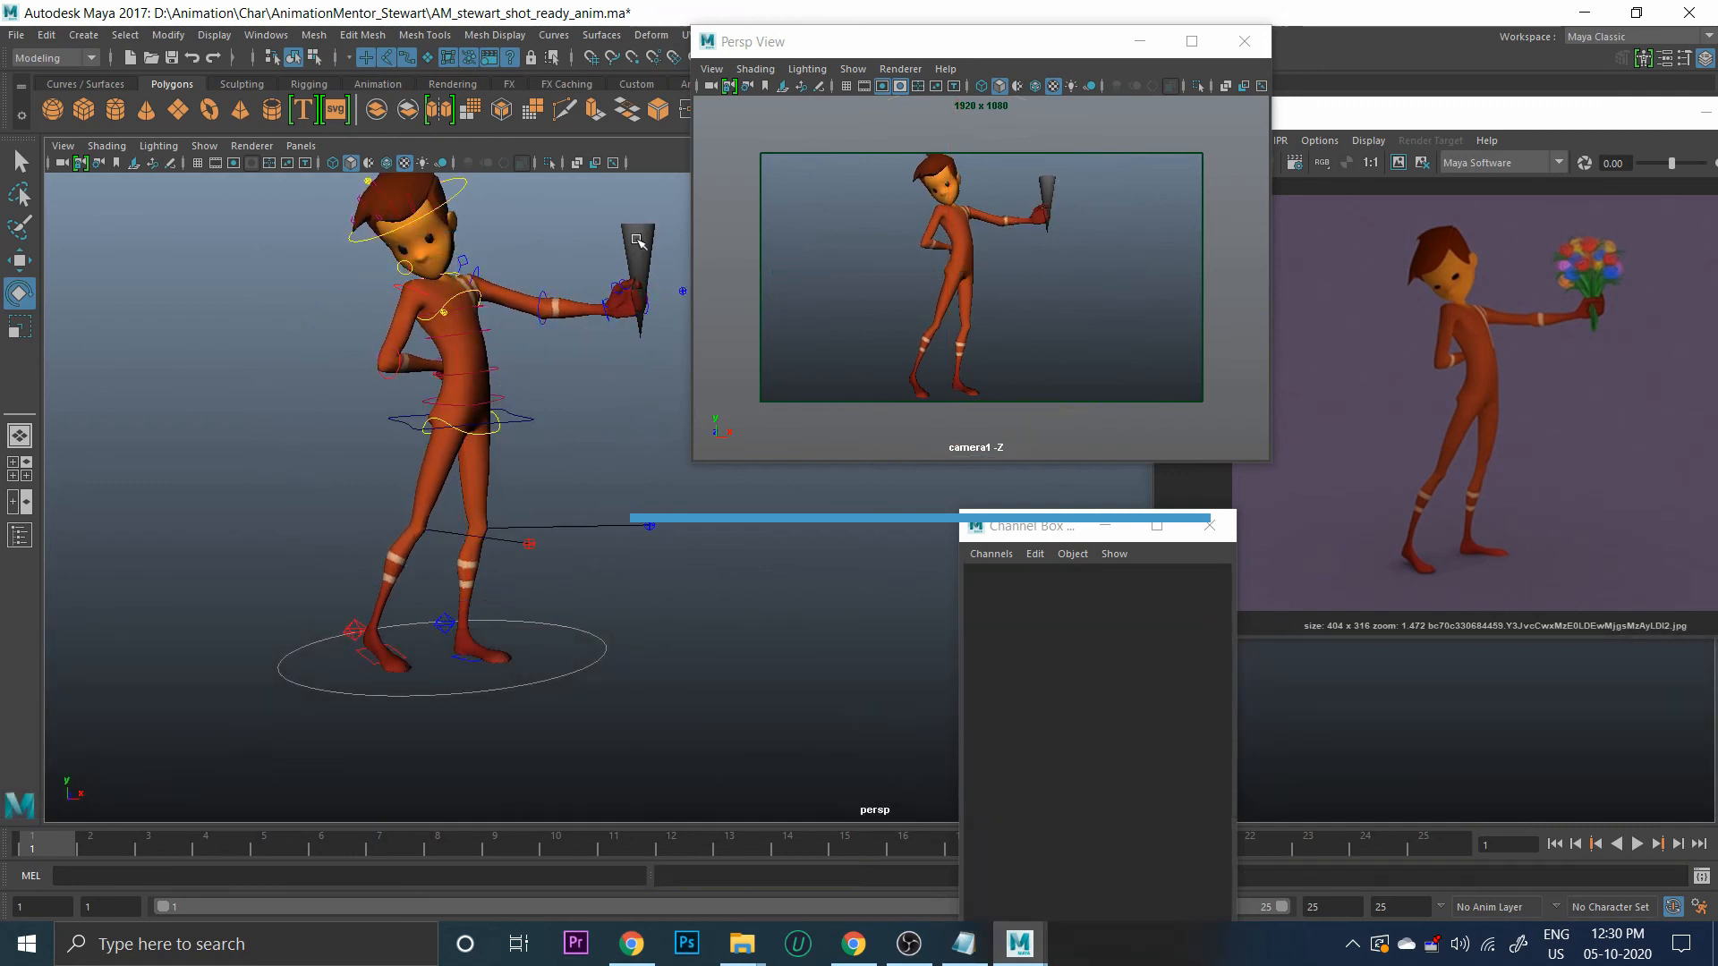
Re-enable surface selection and shift the cone back into the grip of the left hand
click(427, 59)
click(637, 259)
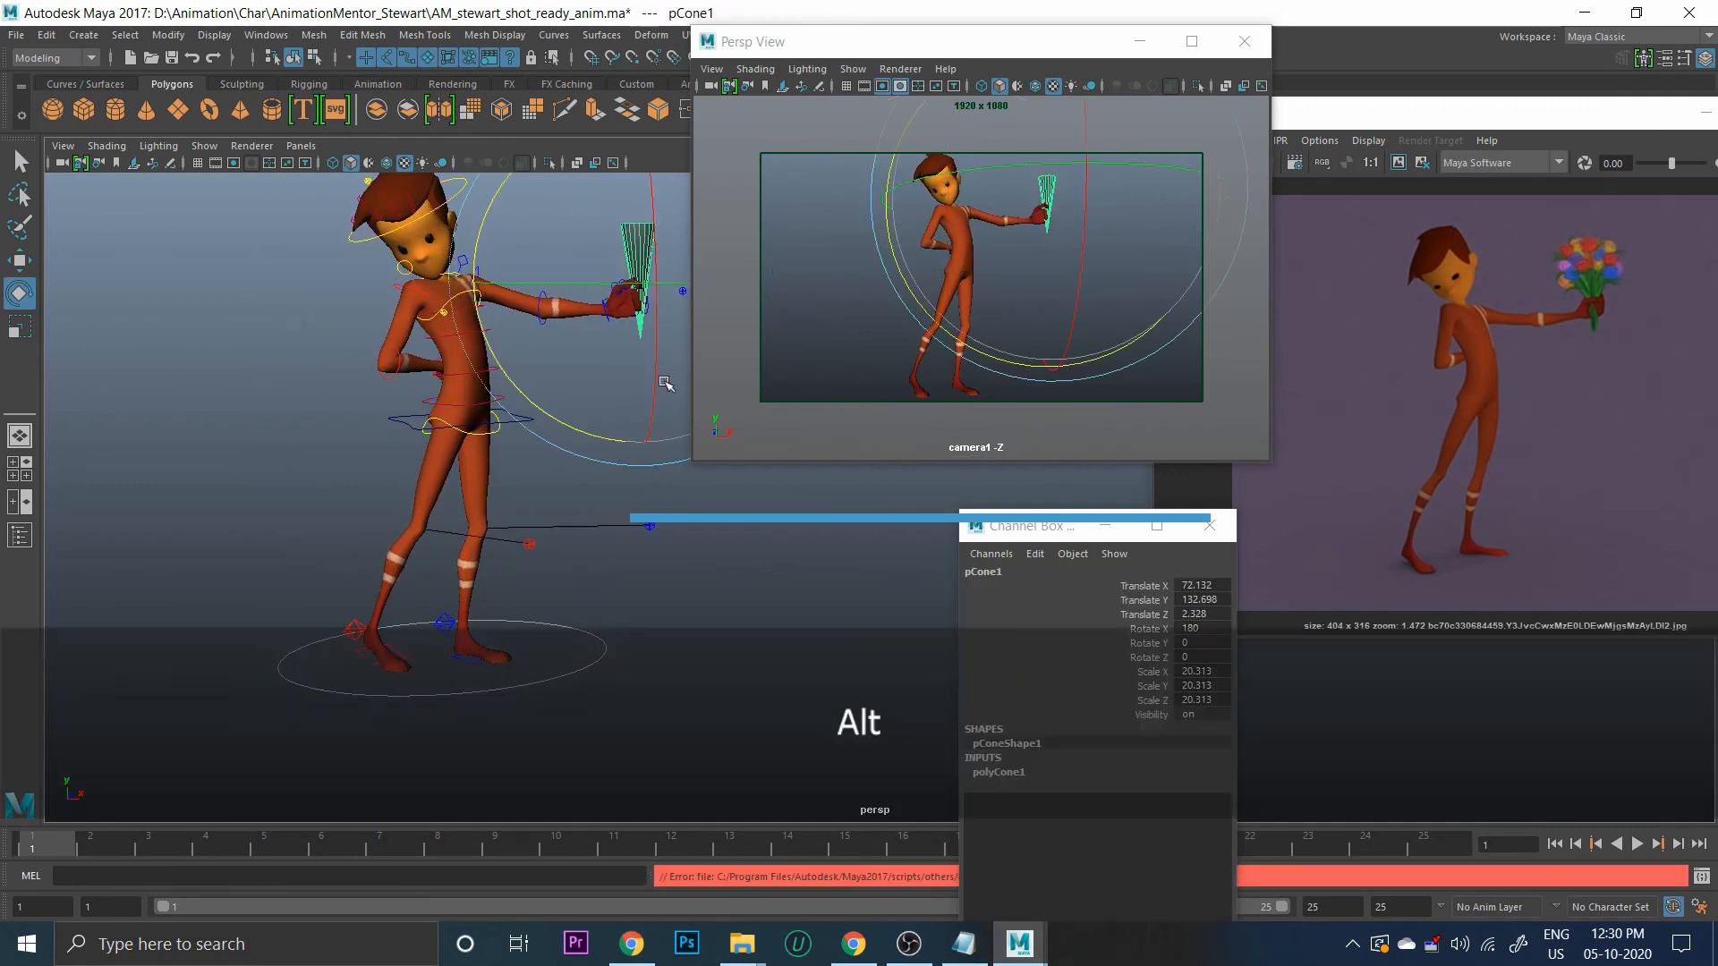
alt+middle_drag(663, 380, 591, 390)
key(w)
alt+drag(592, 390, 625, 436)
click(594, 594)
alt+drag(594, 594, 444, 410)
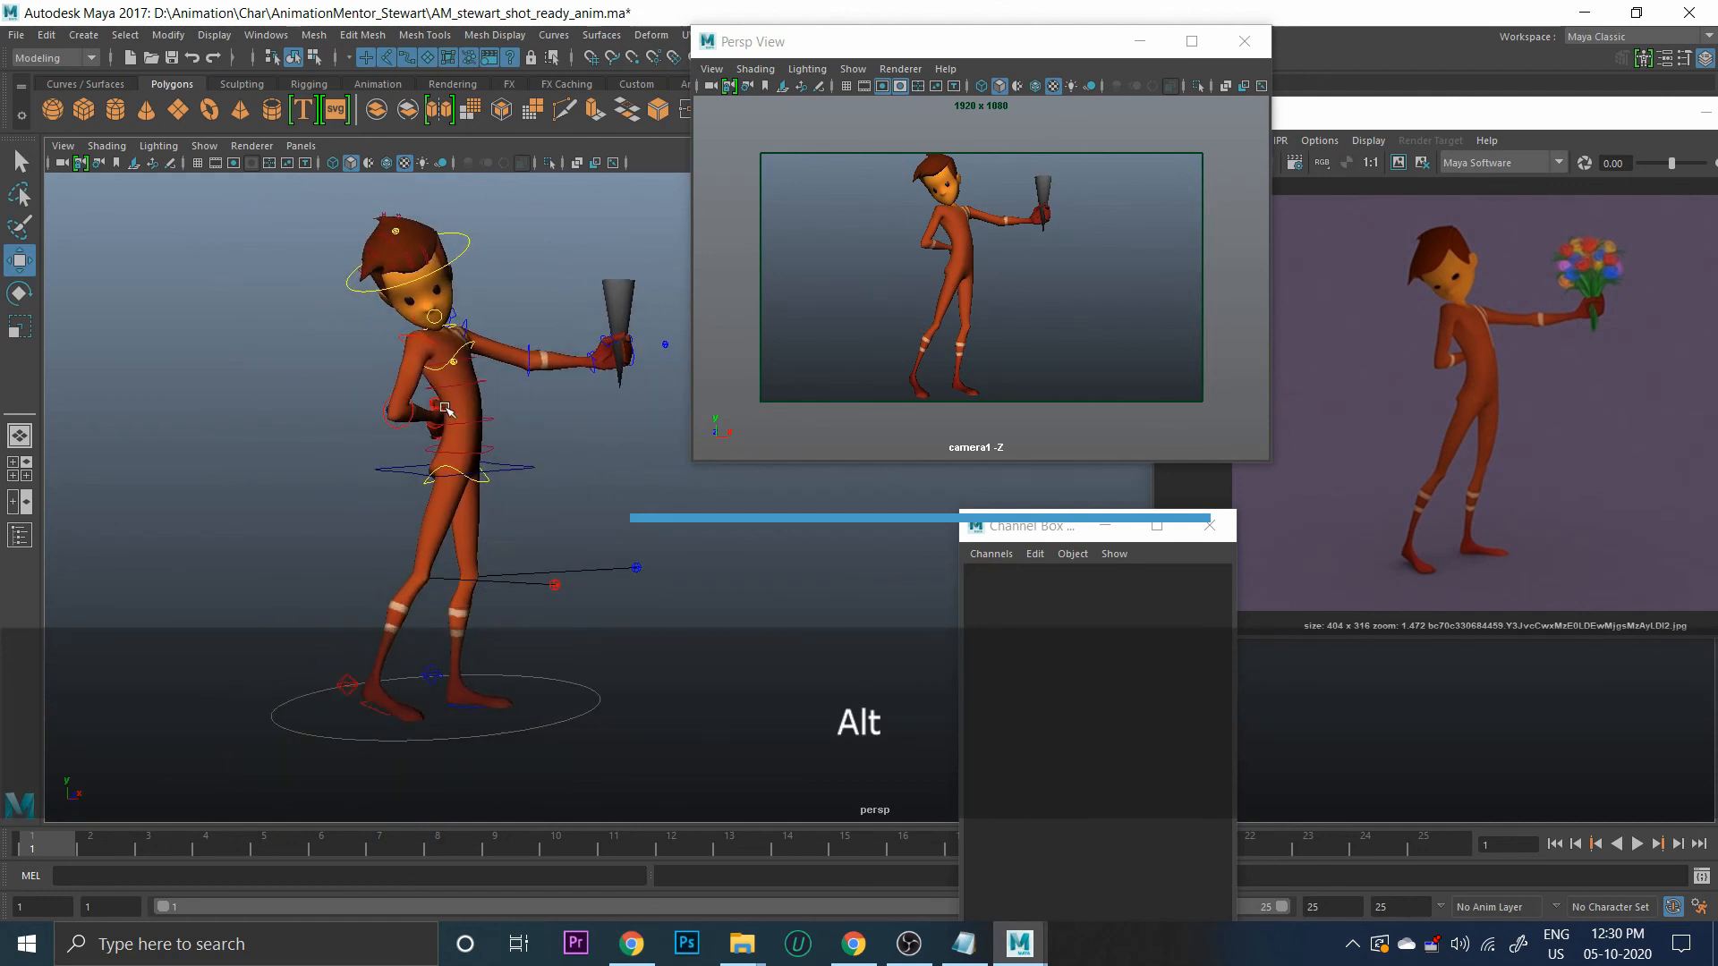
alt+drag(475, 577, 461, 592)
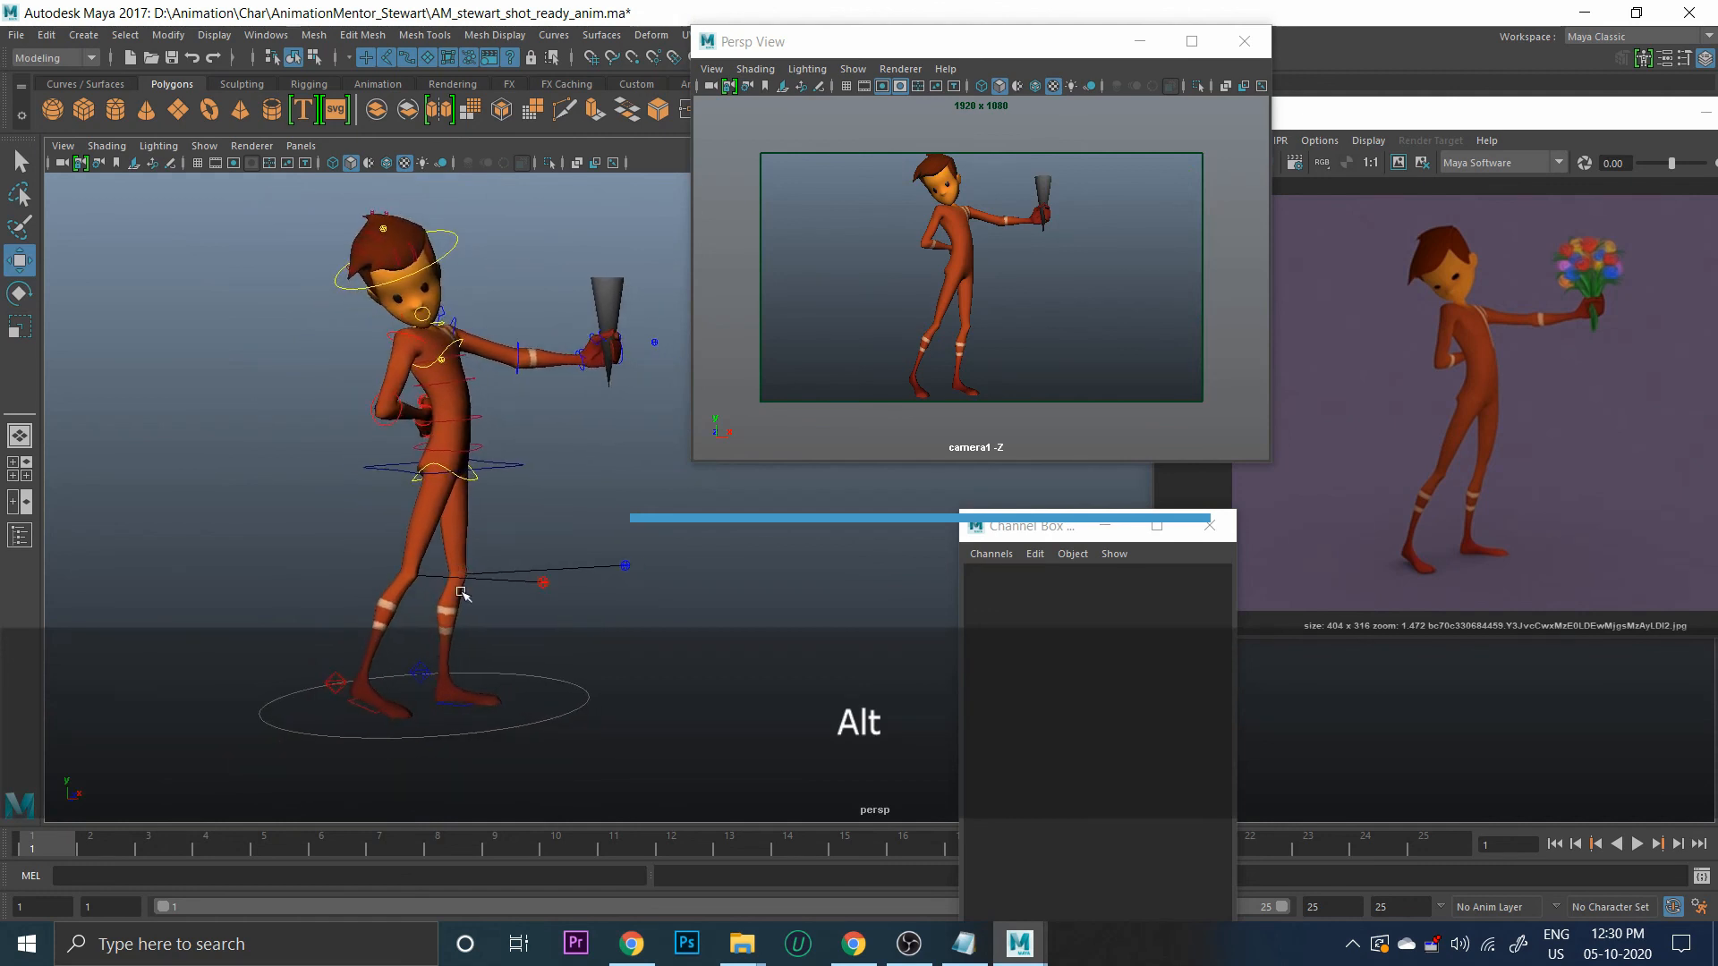
Switch to the Notepad pose checklist and highlight the "appealing" and "Negative Space" points
click(964, 944)
click(870, 713)
drag(870, 713, 726, 713)
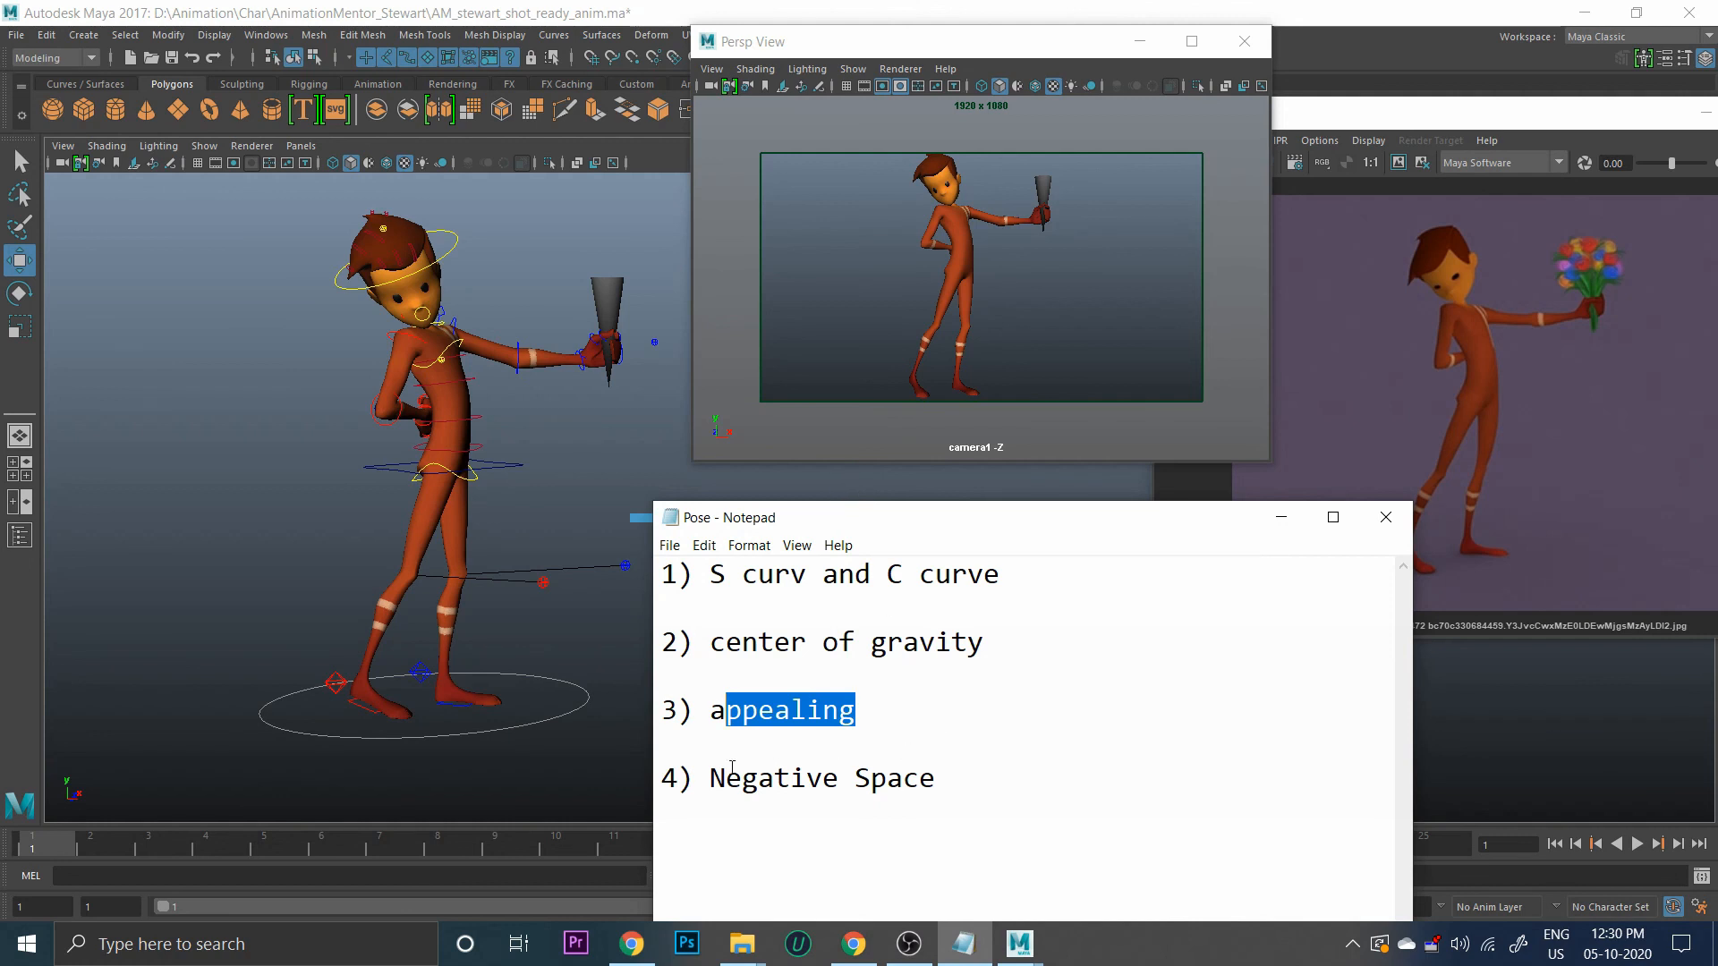
drag(711, 779, 870, 798)
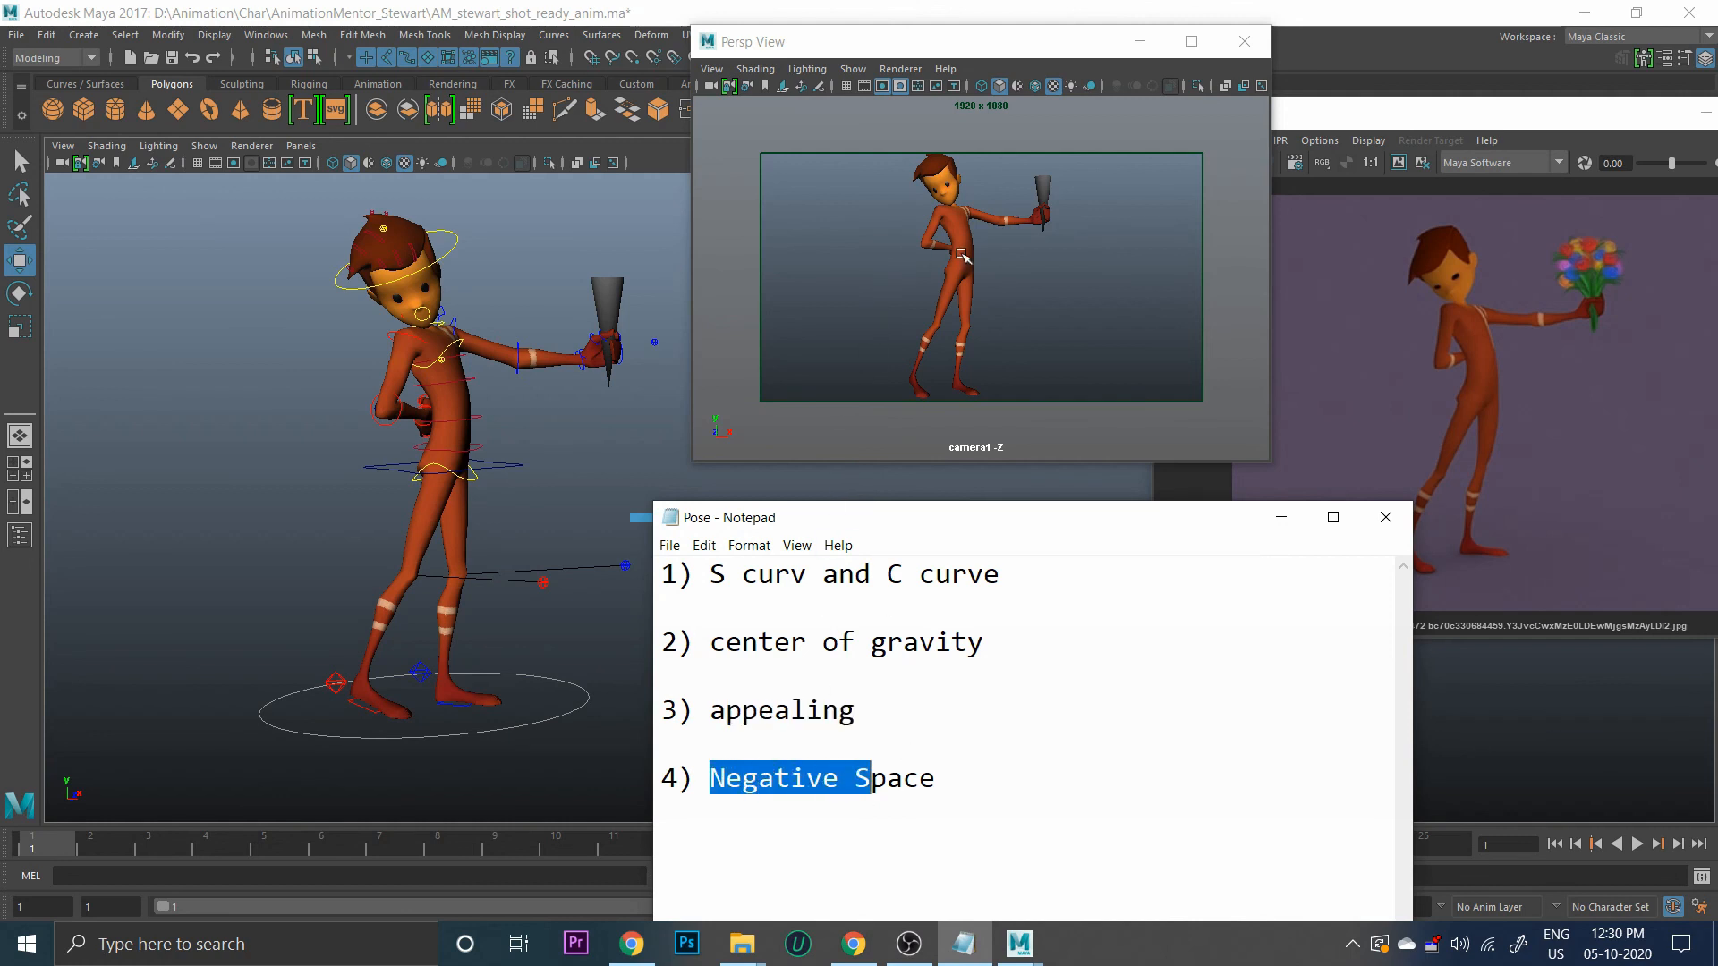
Rotate the right upper arm FK control to about 46.9, -167.5, 91.7 in X, Y and Z to open space beside the torso
click(409, 334)
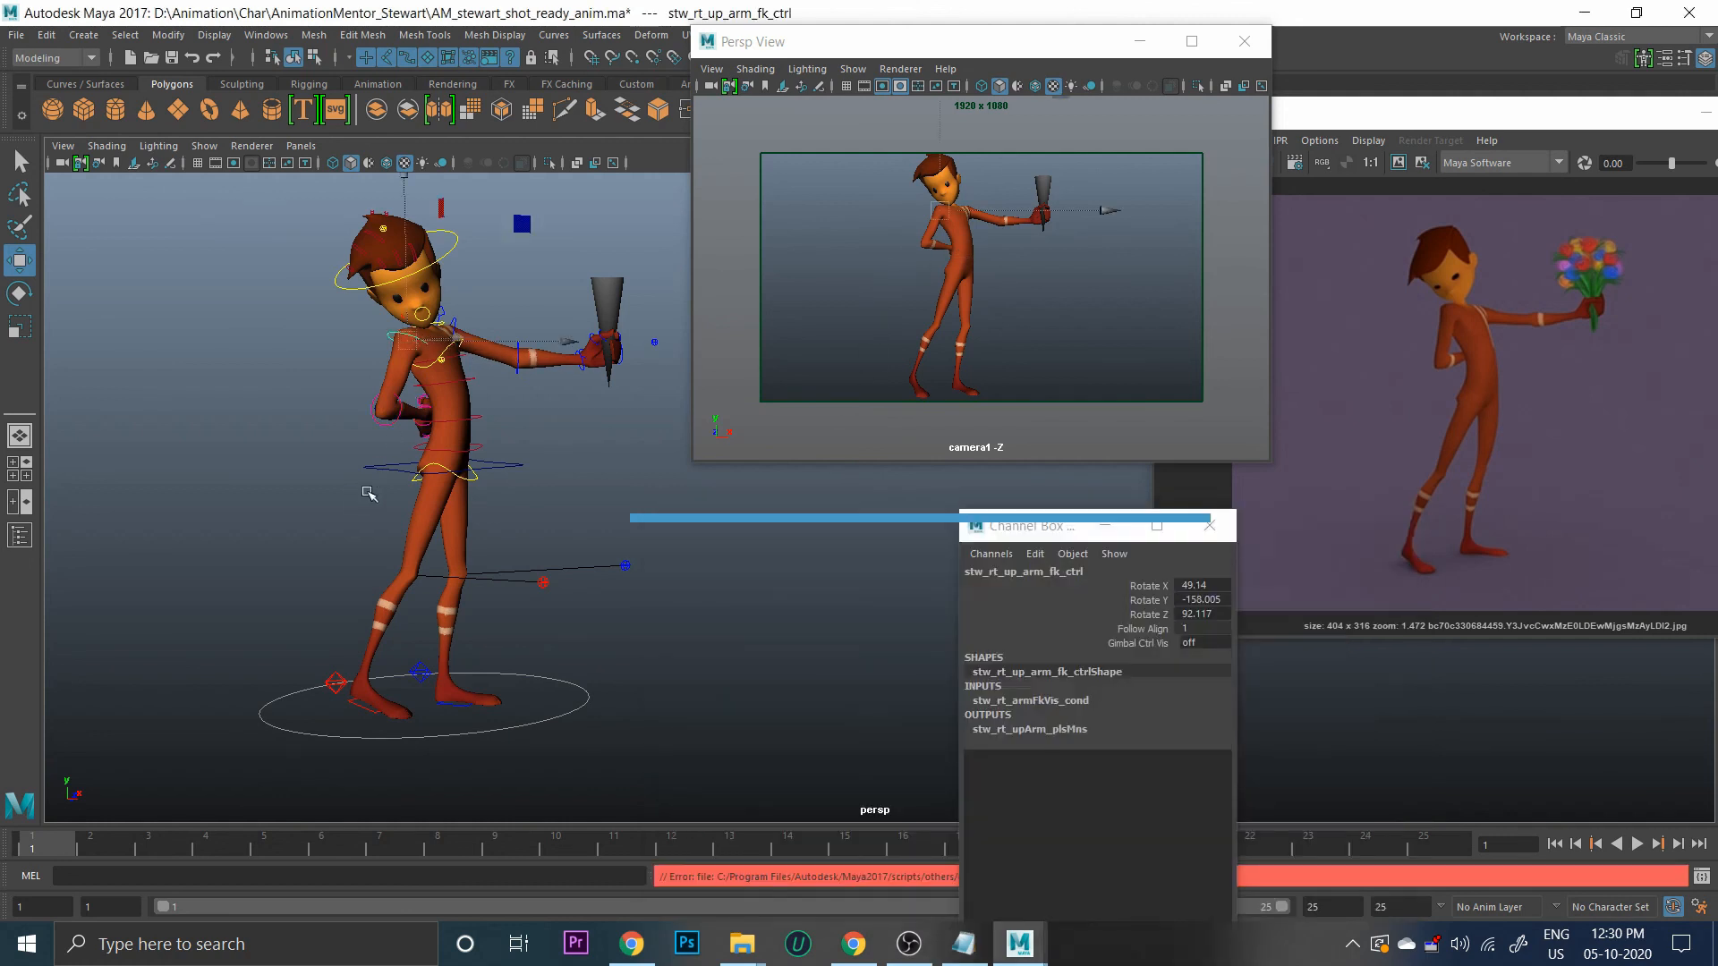
key(e)
drag(301, 448, 358, 480)
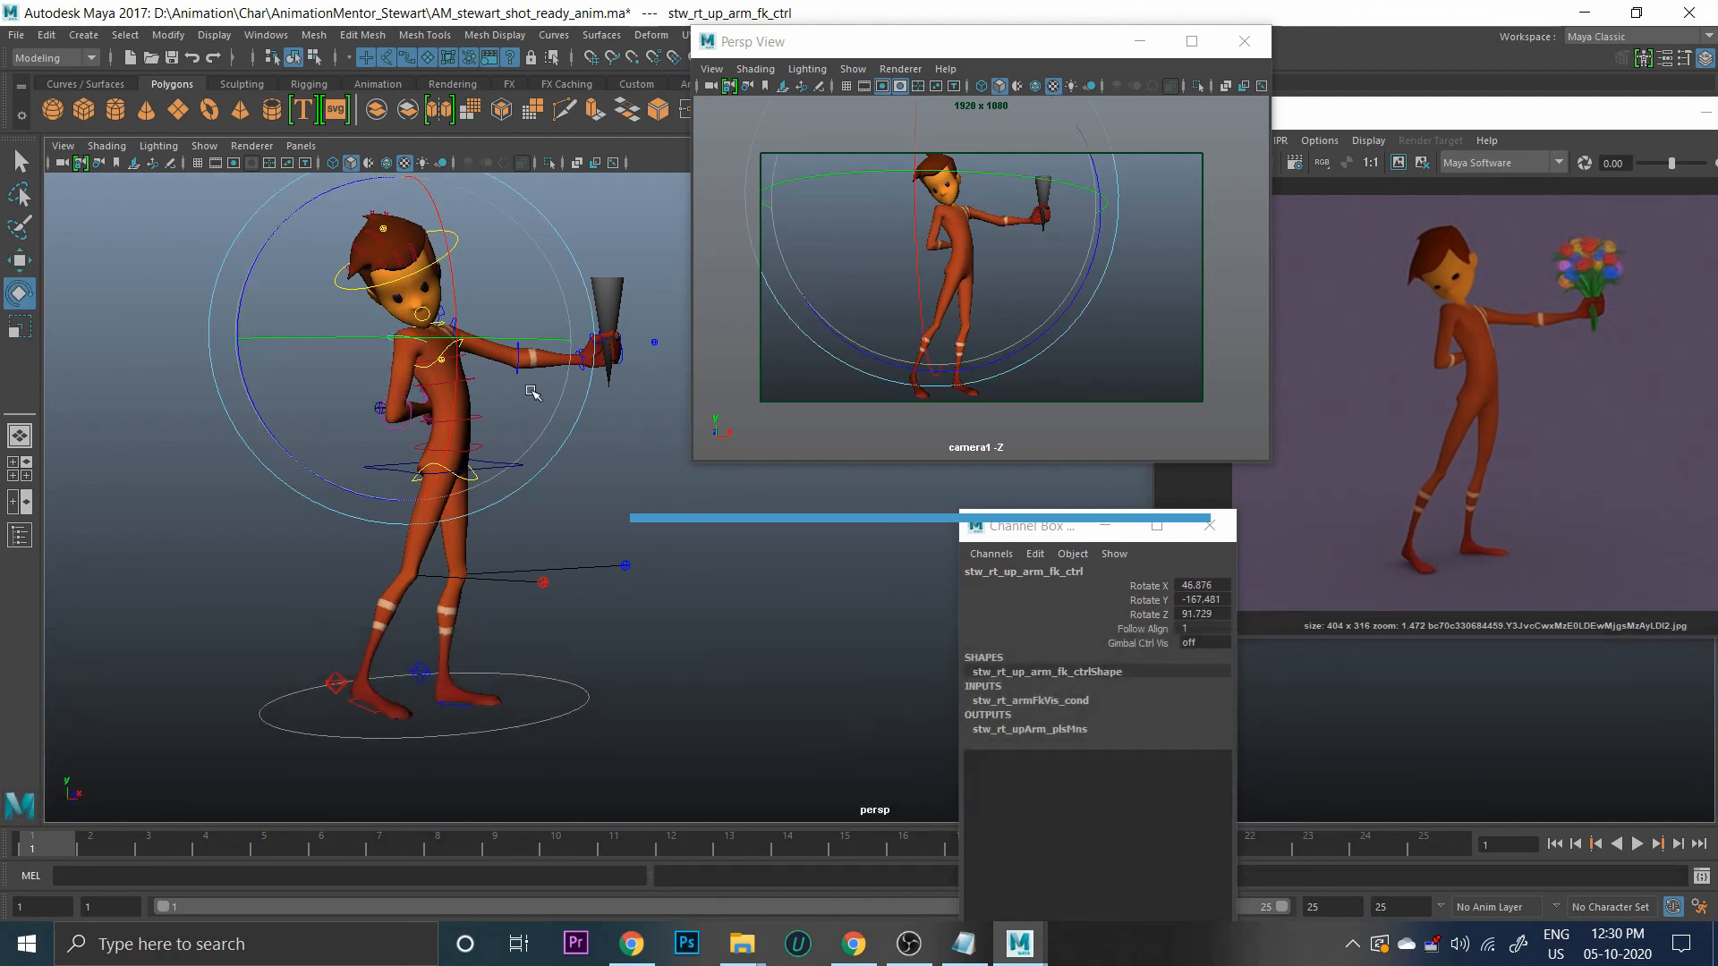
click(549, 443)
Go through the hip, shoulder and lower spine controls, and turn the lower spine FK control slightly to about -3.1 in Rotate Y
key(alt)
alt+drag(550, 443, 396, 601)
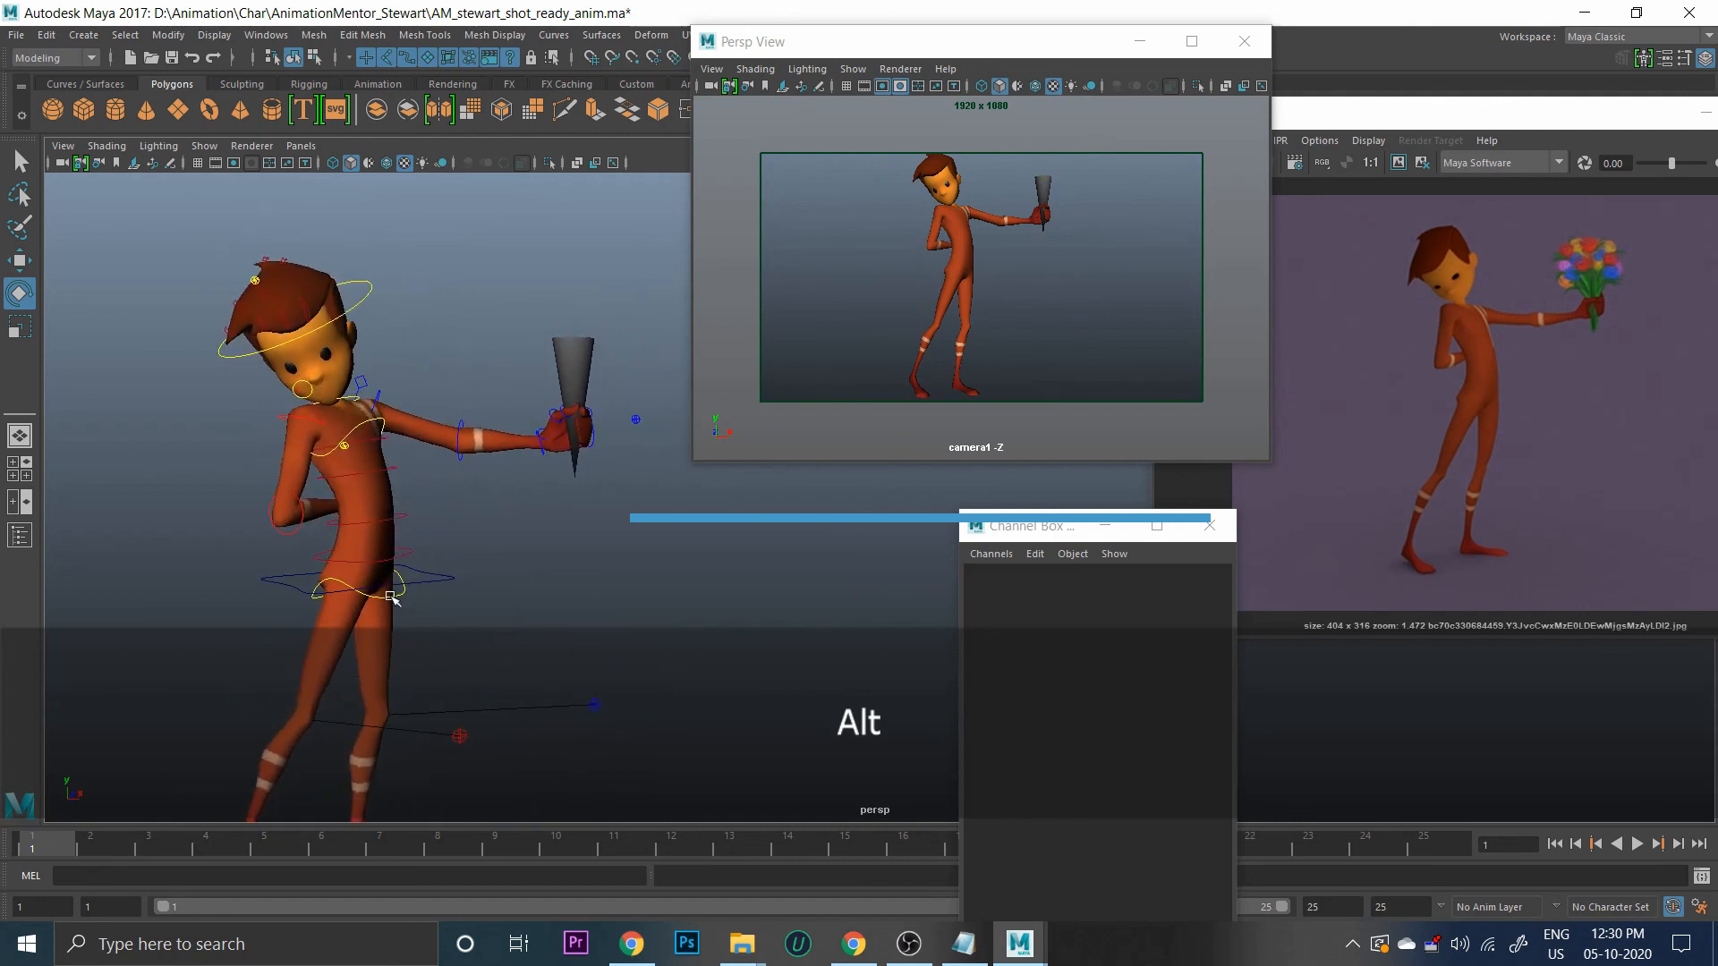
click(400, 597)
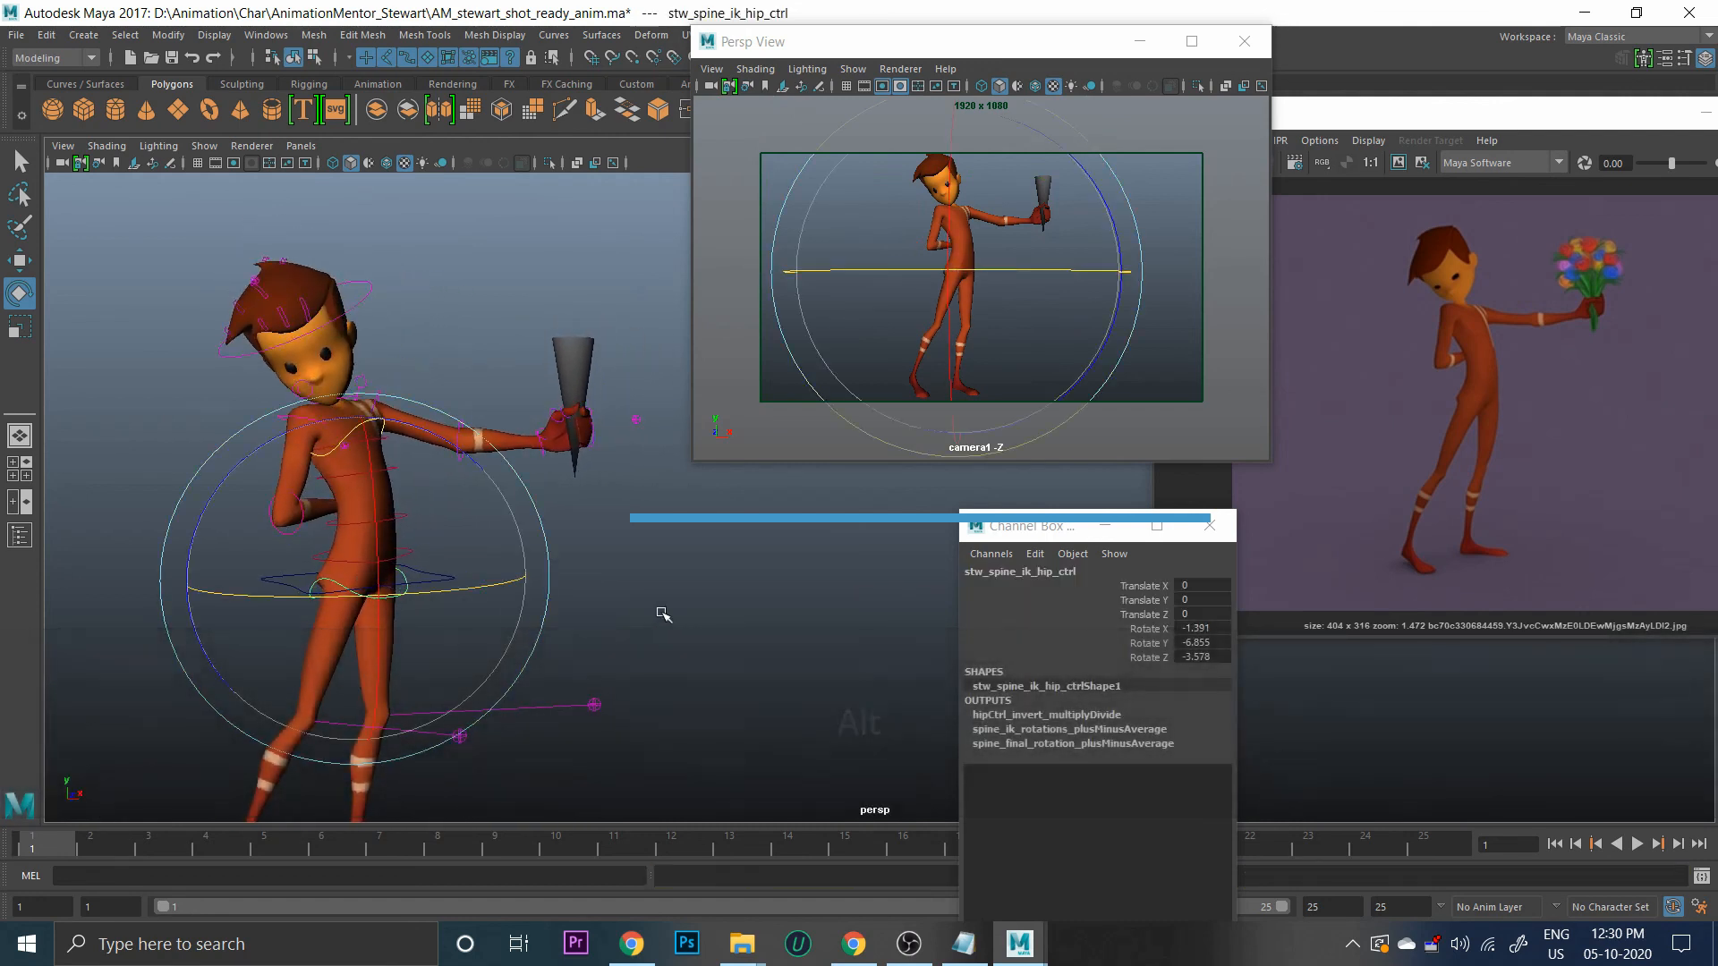
click(659, 612)
alt+middle_drag(389, 550, 426, 555)
click(399, 447)
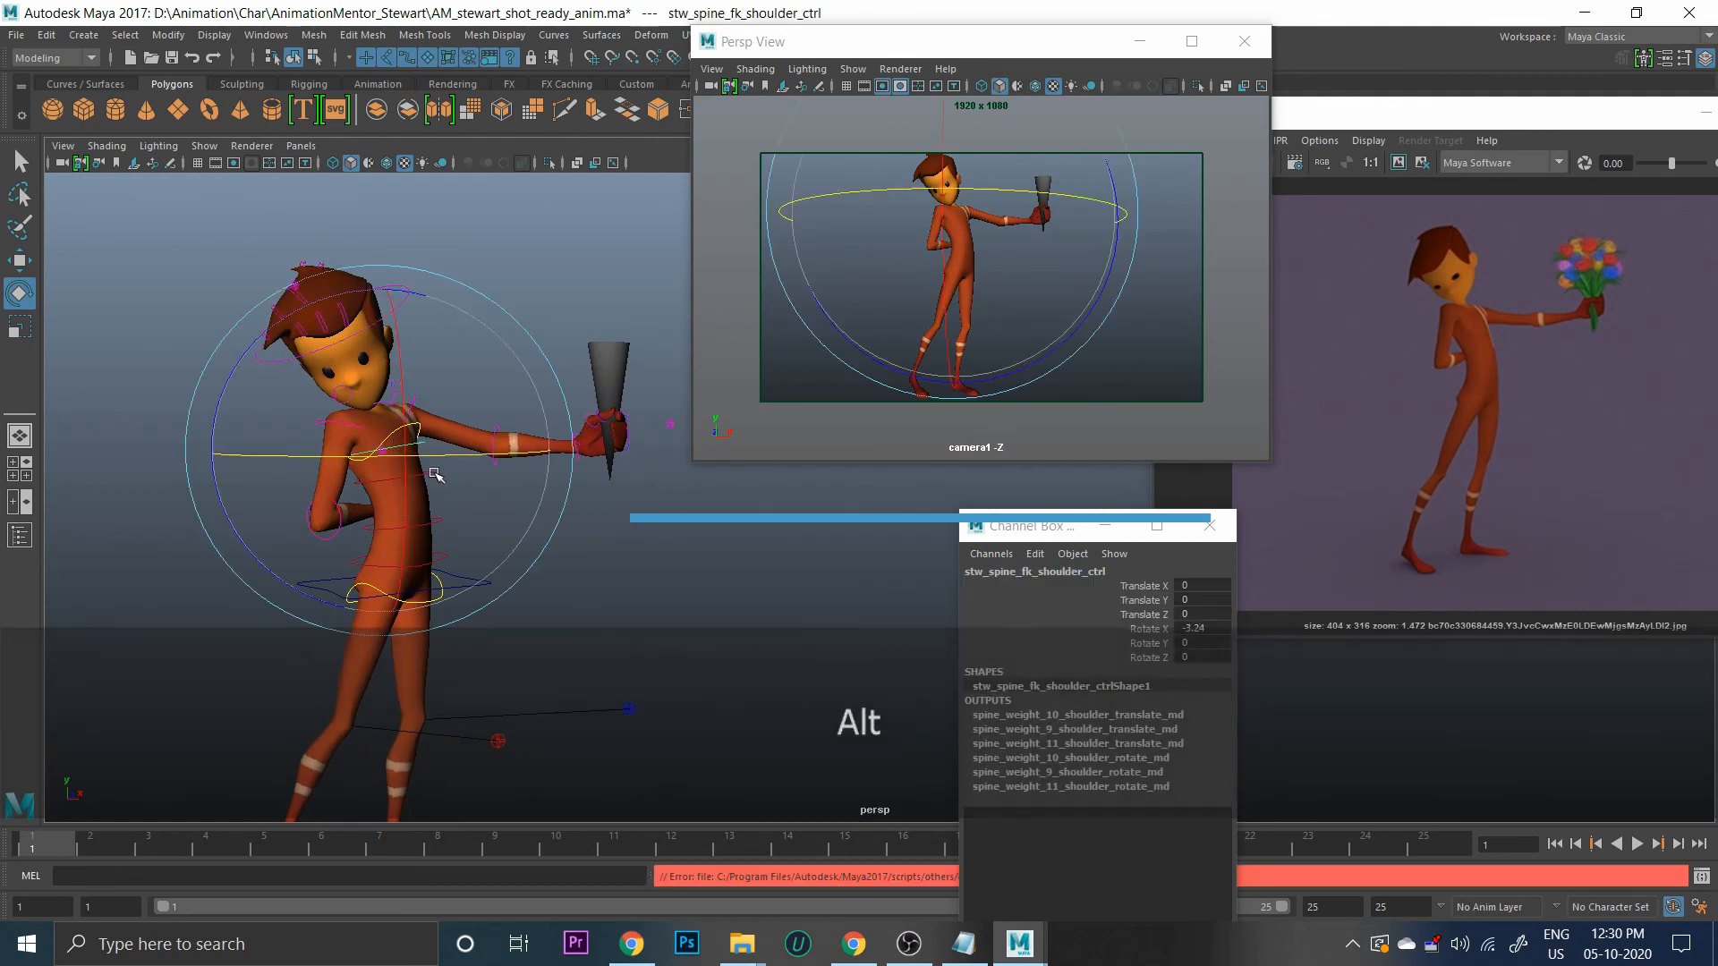
click(503, 509)
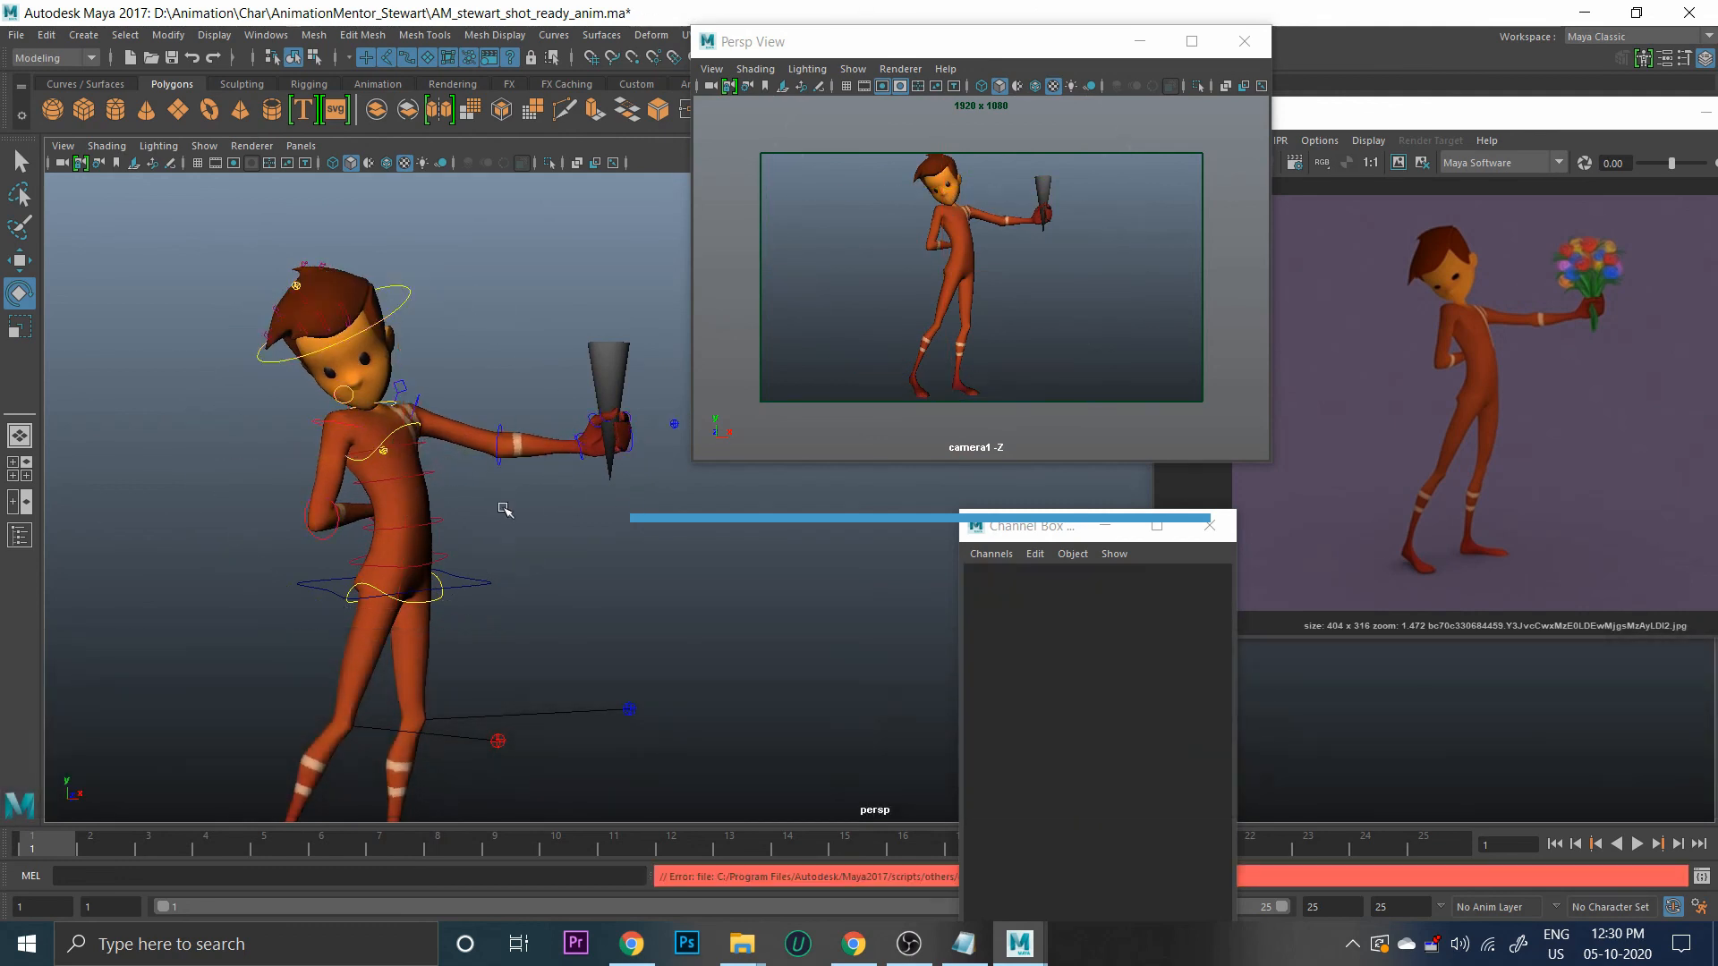
click(425, 522)
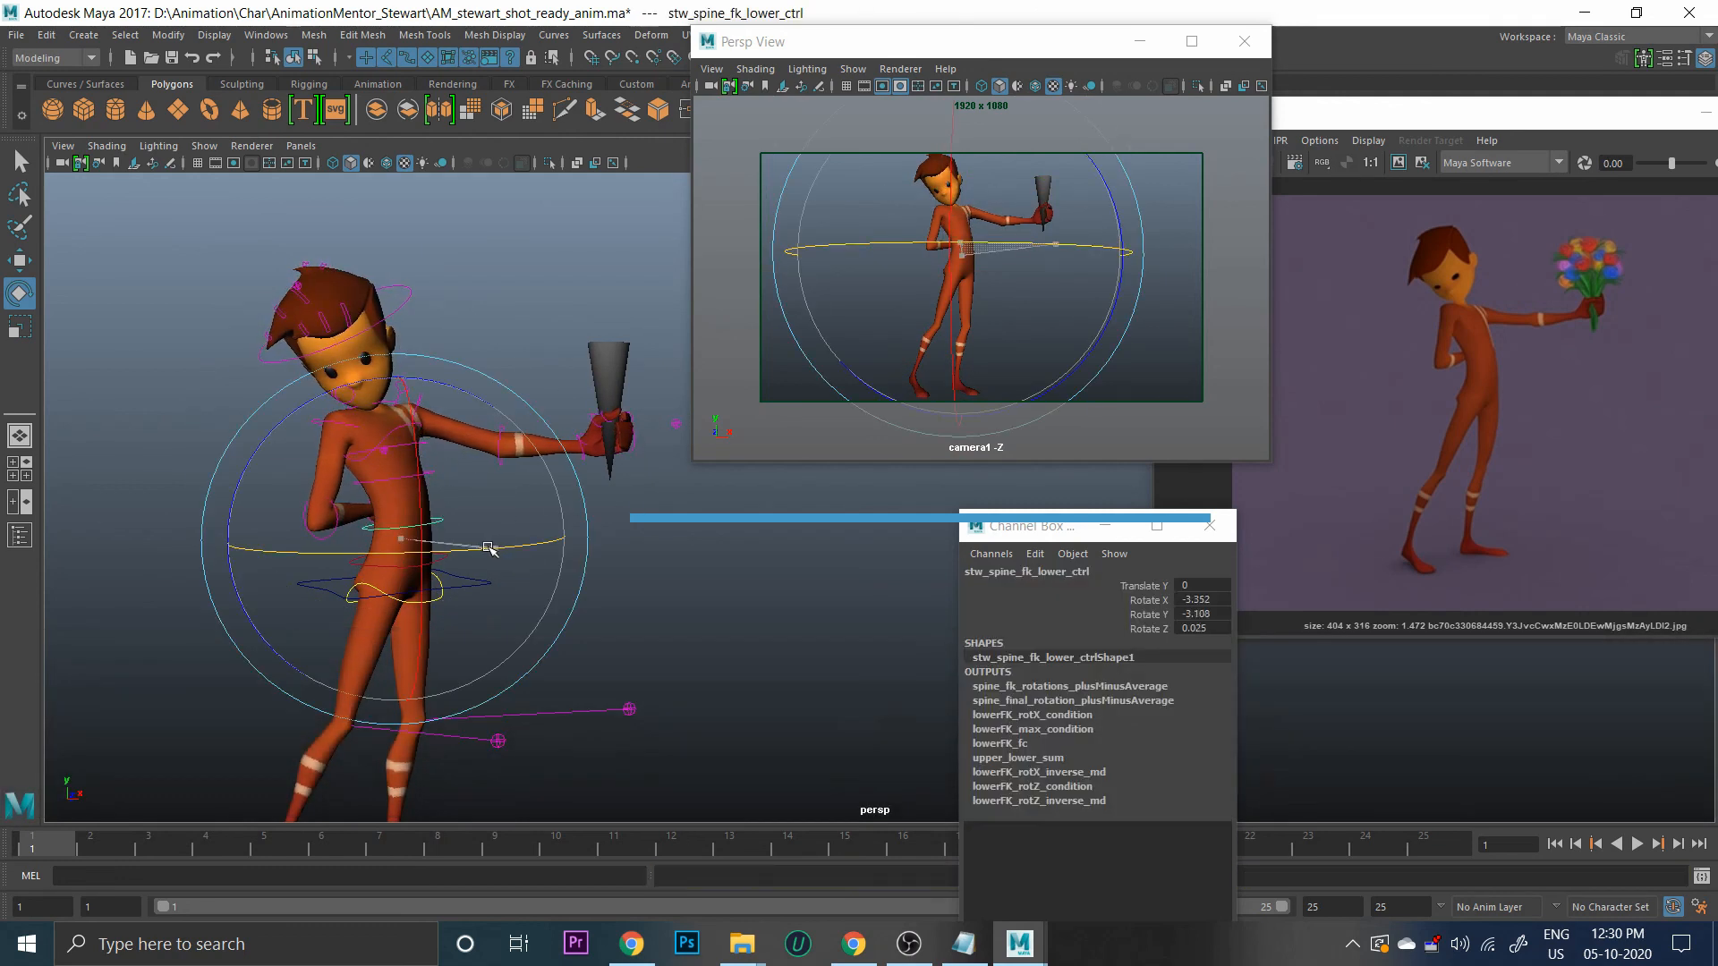
click(624, 580)
Rotate the head control to about 23.5, -18.9, 22.4 in X, Y and Z and raise it to about -3.78 in Translate Y
alt+drag(623, 579, 464, 475)
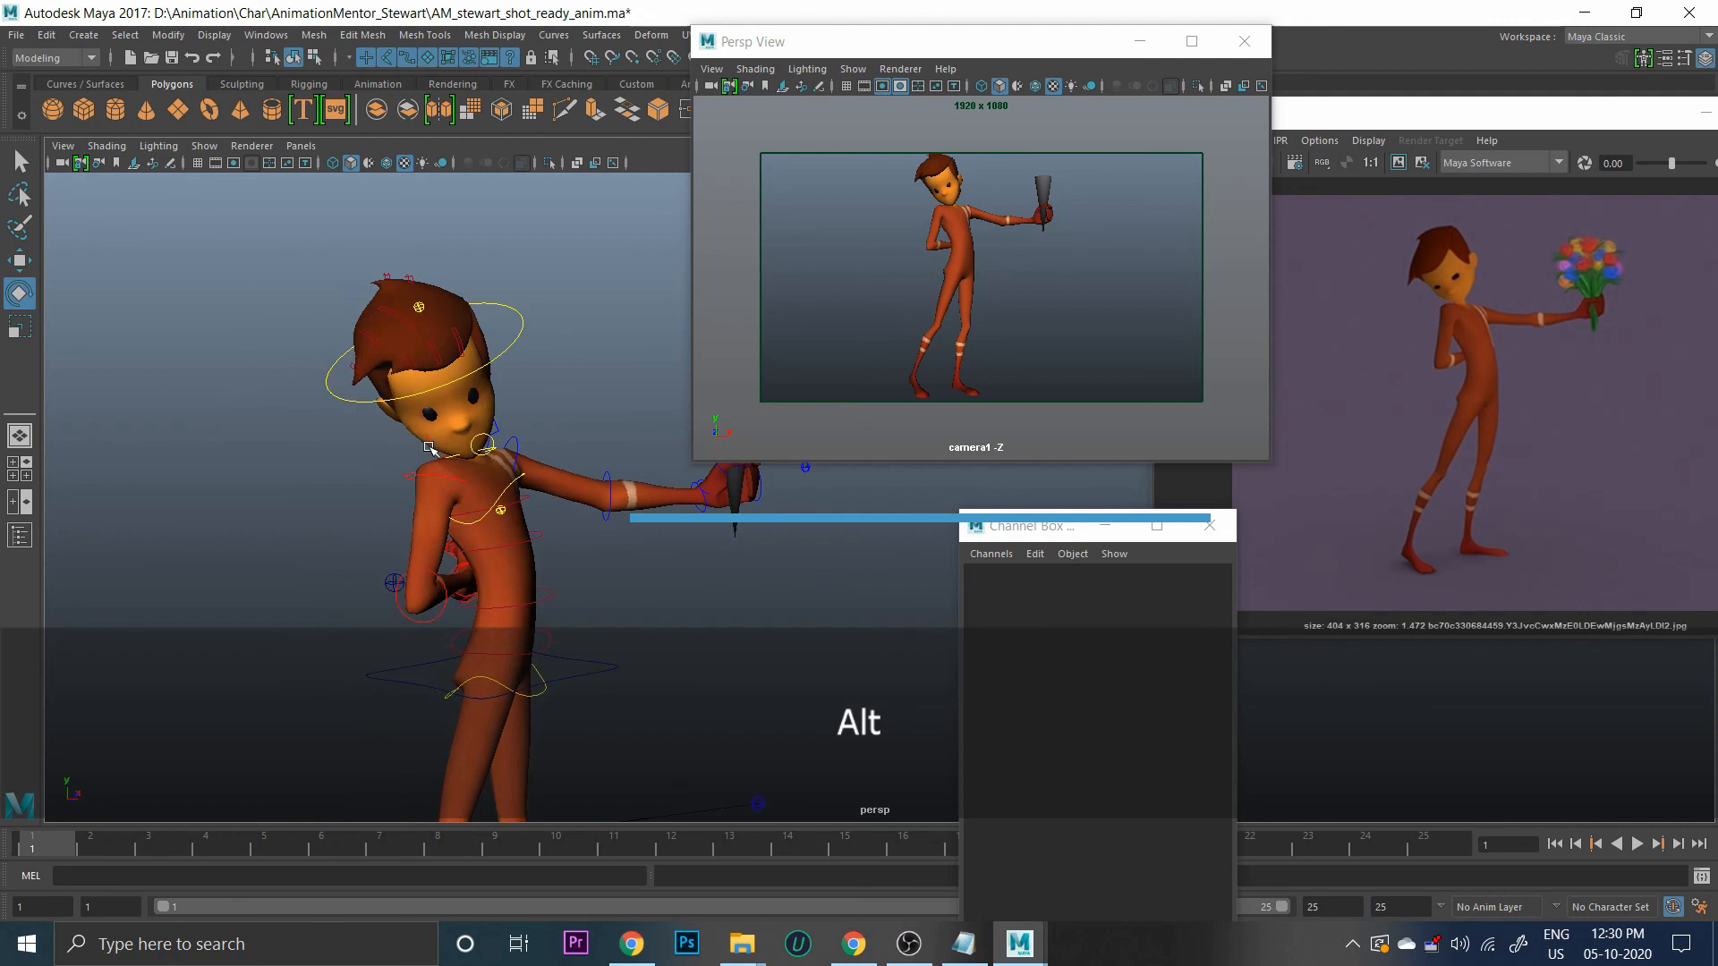
click(484, 445)
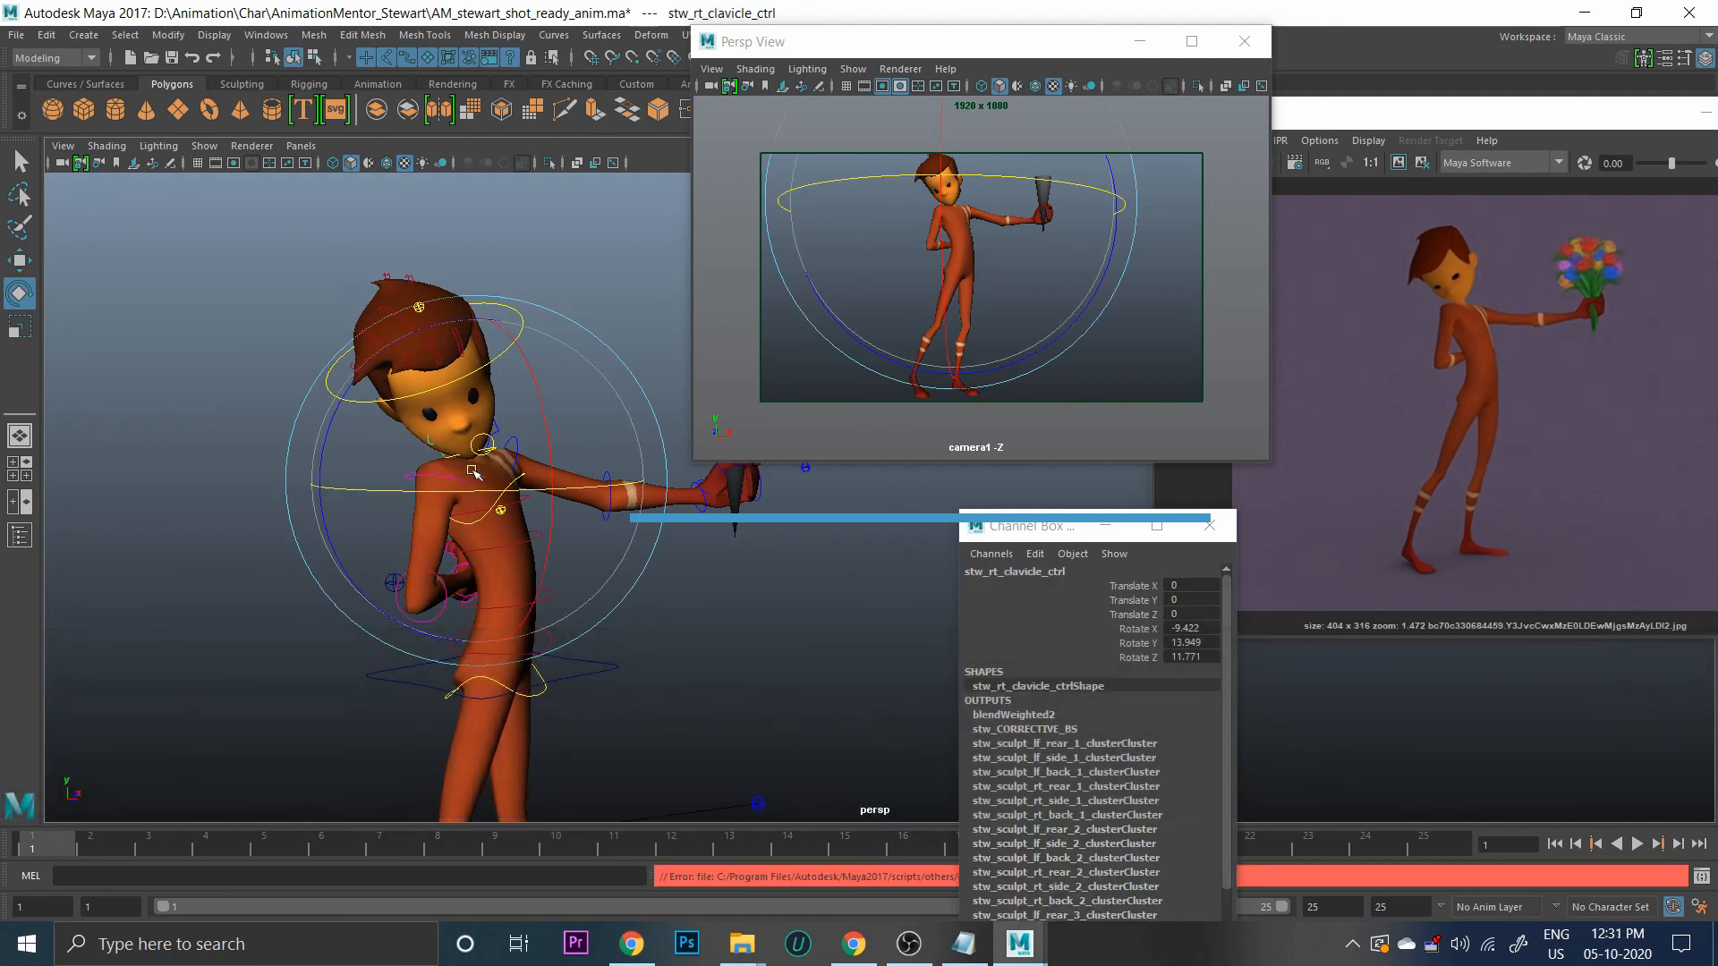
click(669, 313)
click(518, 340)
drag(475, 378, 477, 387)
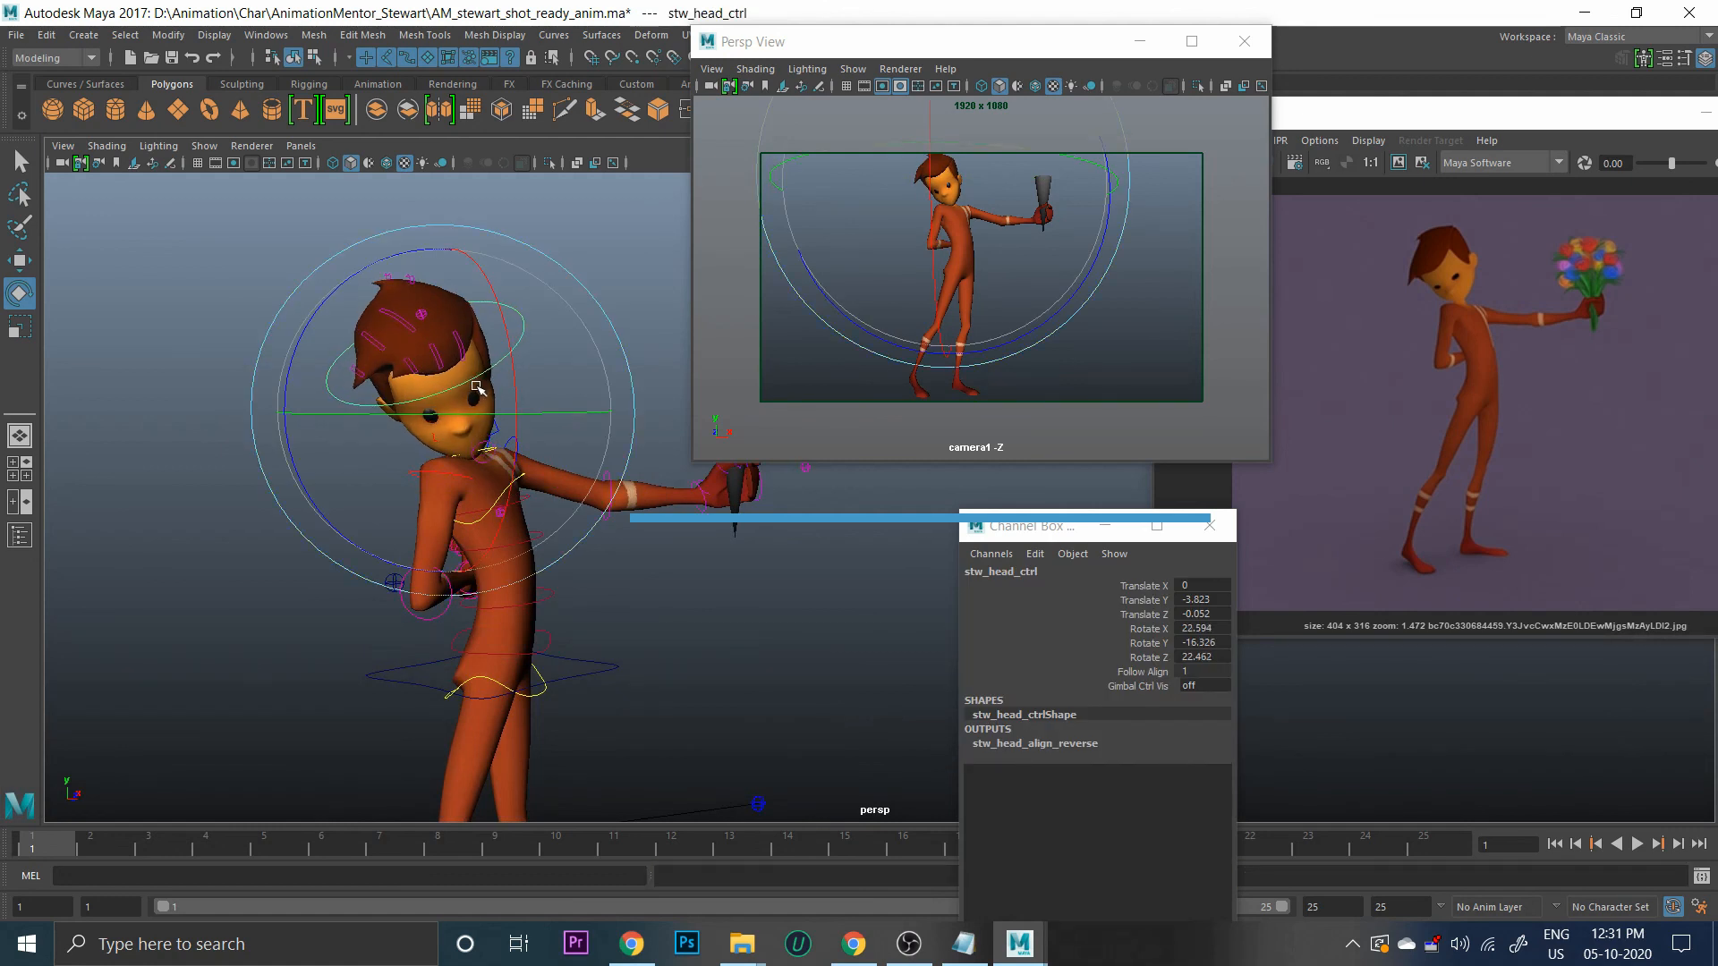
key(w)
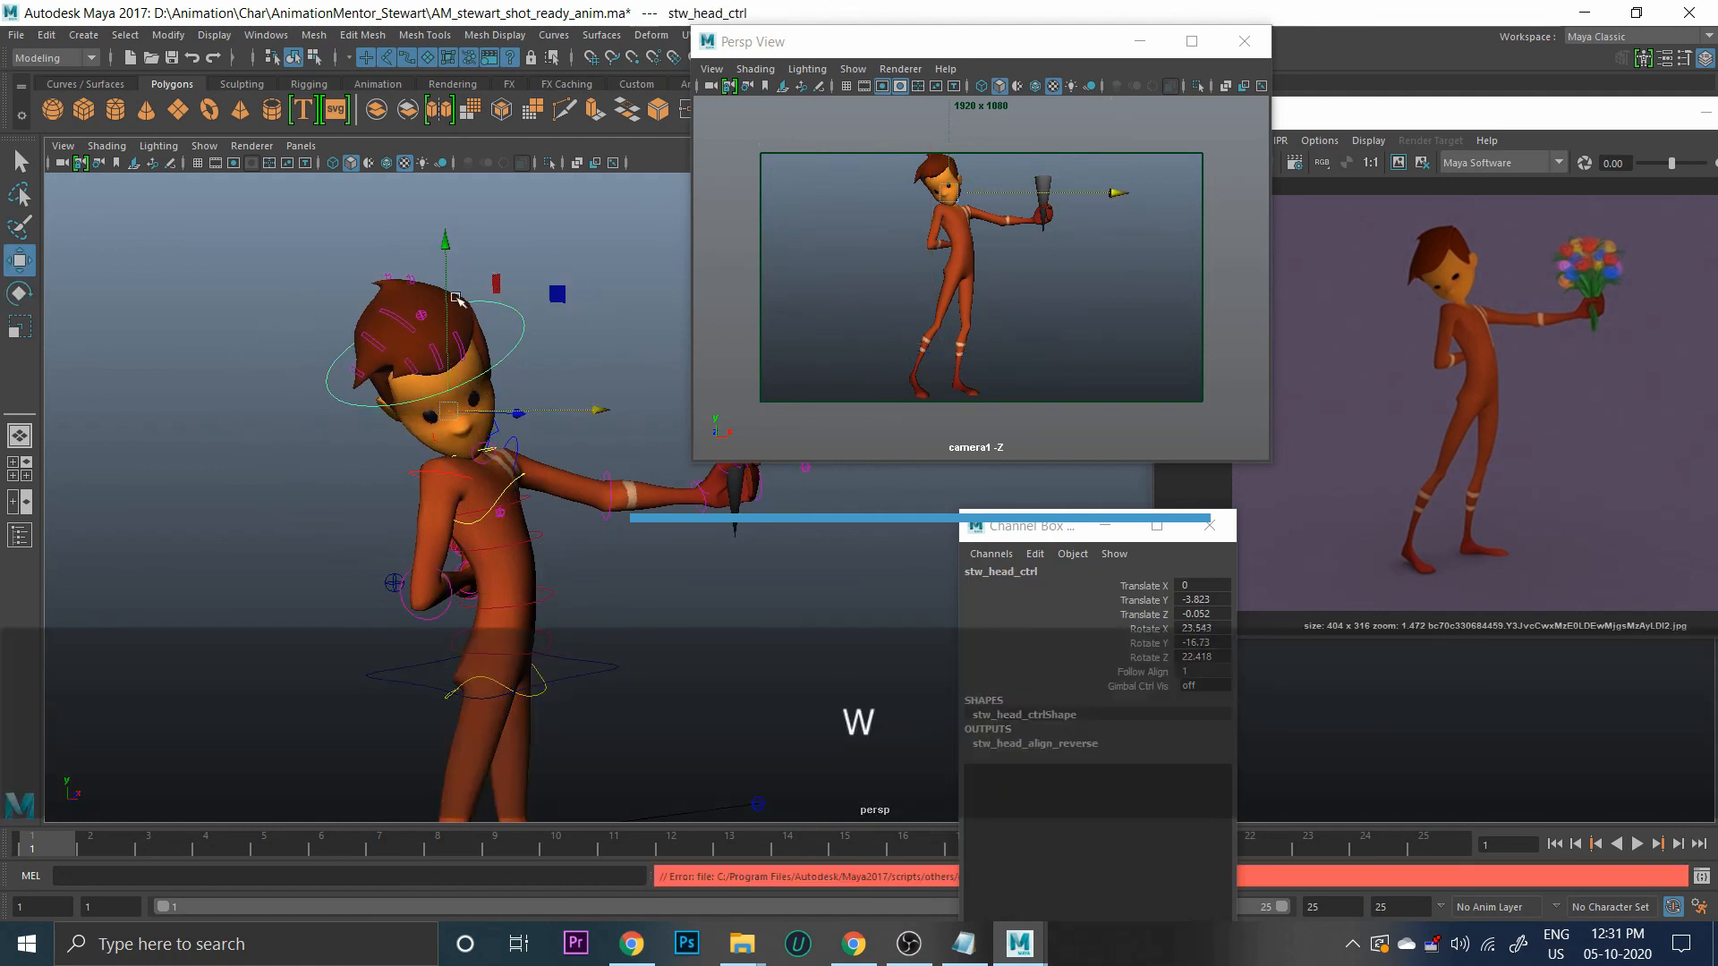
drag(446, 251, 456, 254)
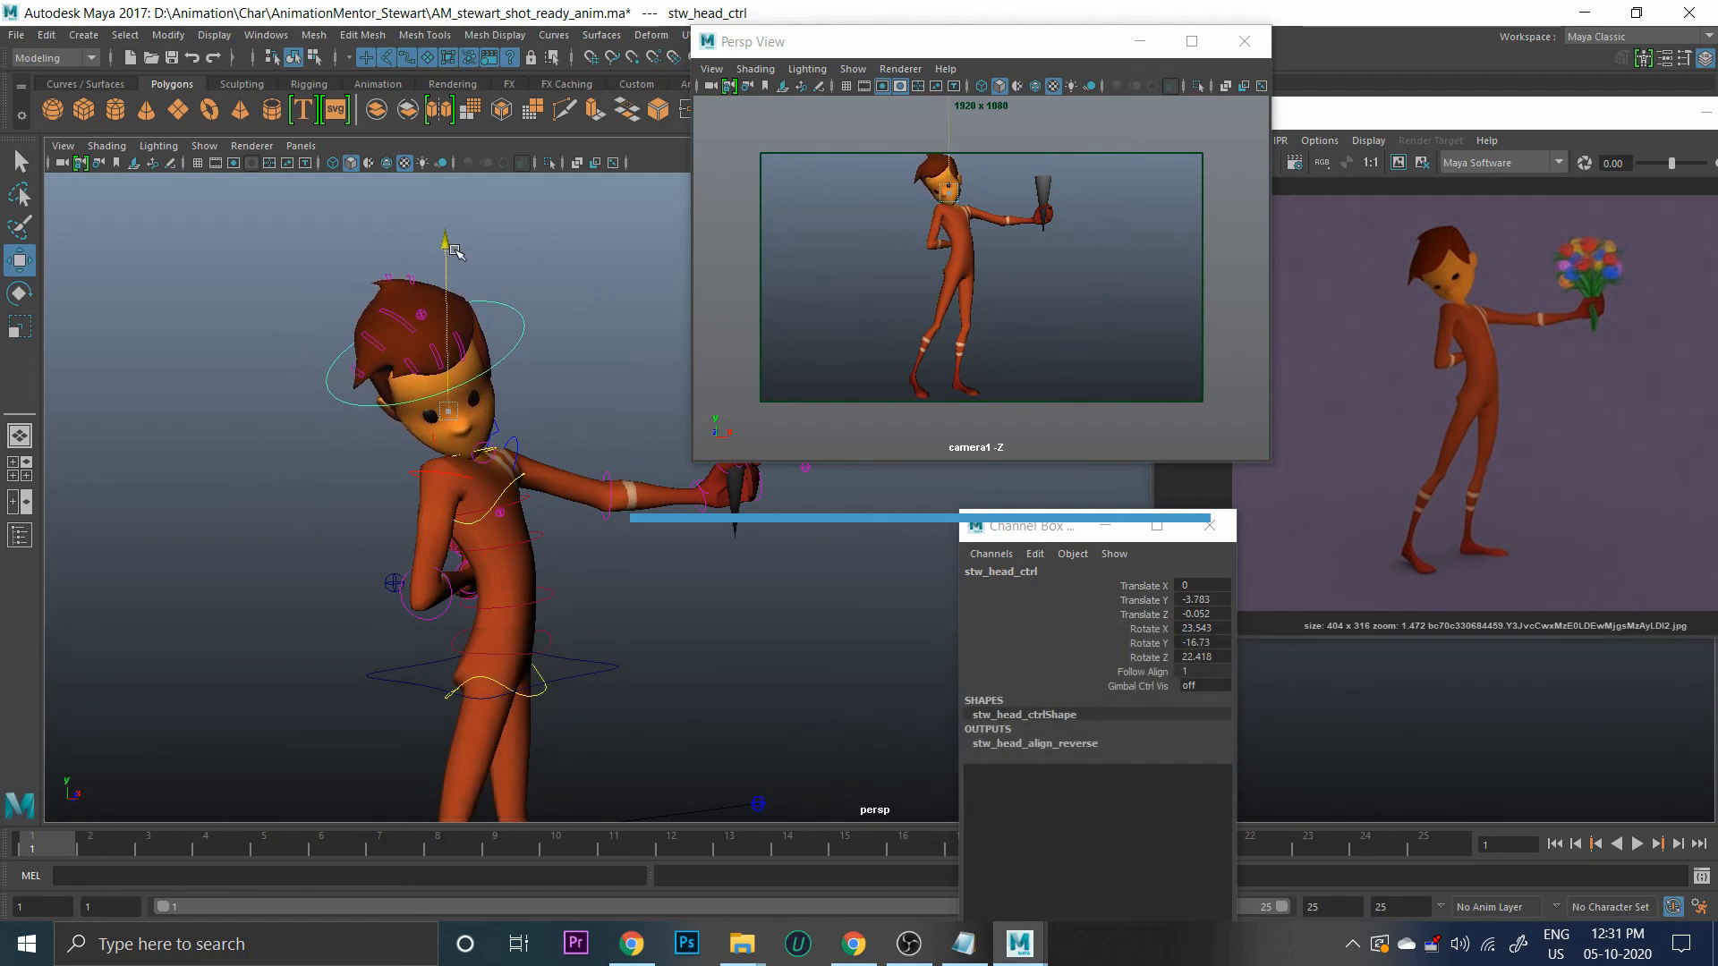
alt+middle_drag(600, 411, 548, 368)
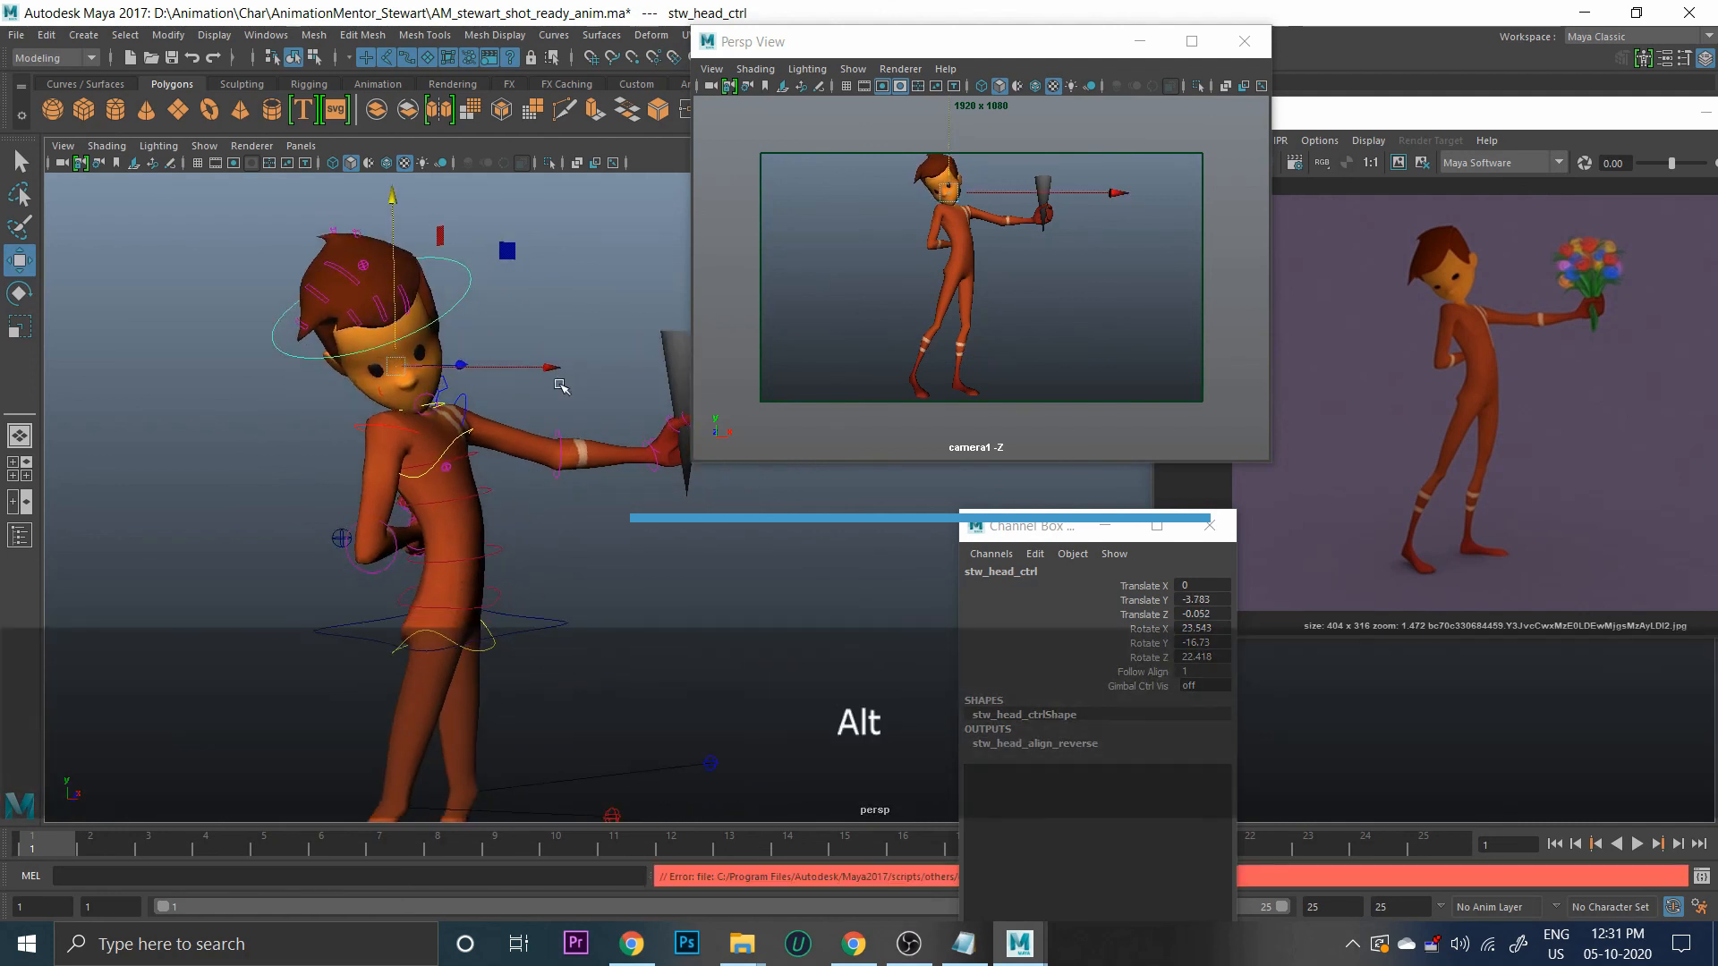
key(e)
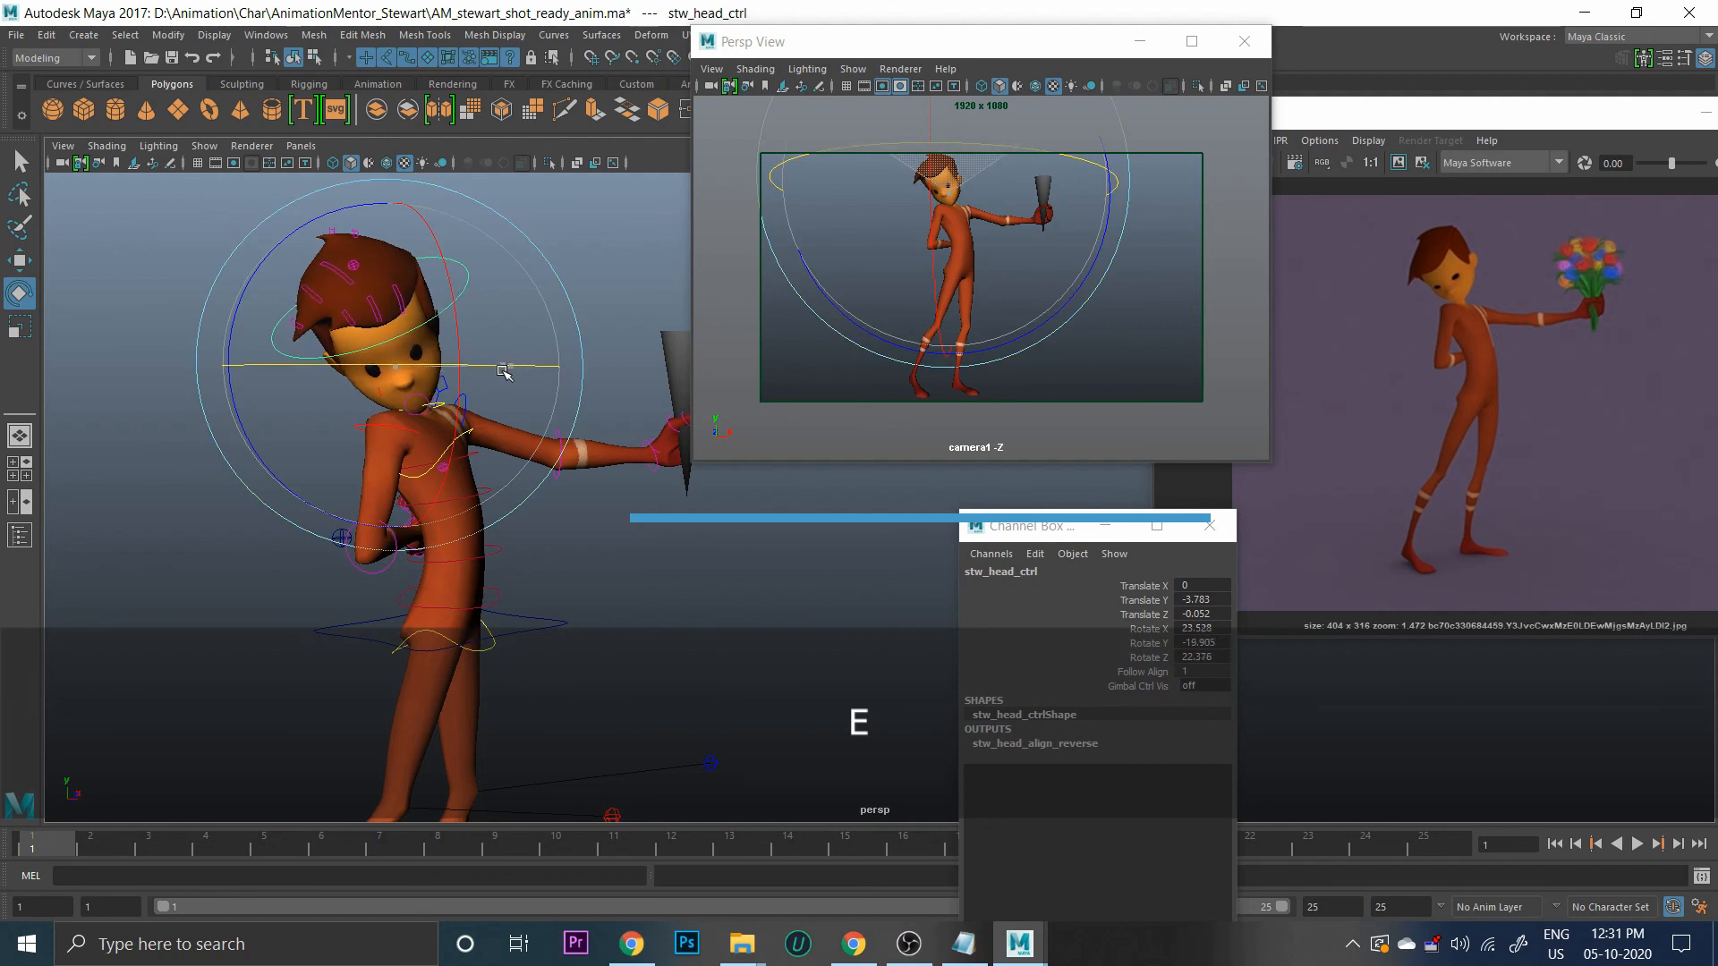
click(487, 379)
Partly close both eyes by setting Left Blink and Right Blink on the eyes control to 6.3
click(430, 403)
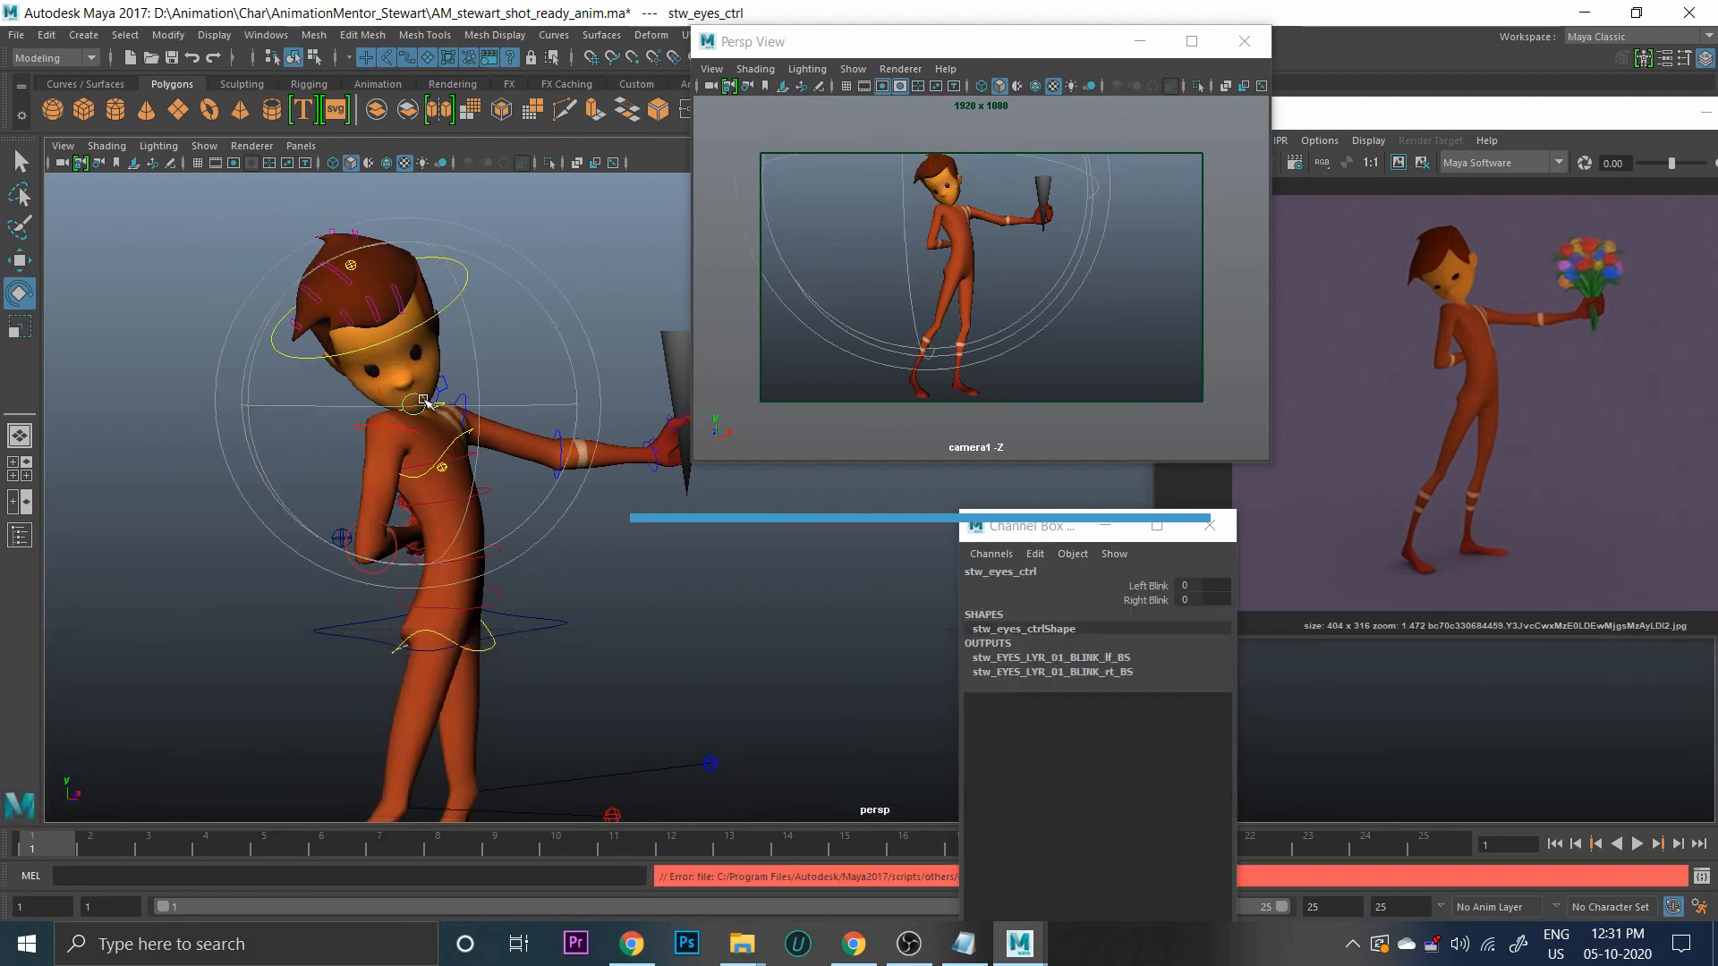
key(w)
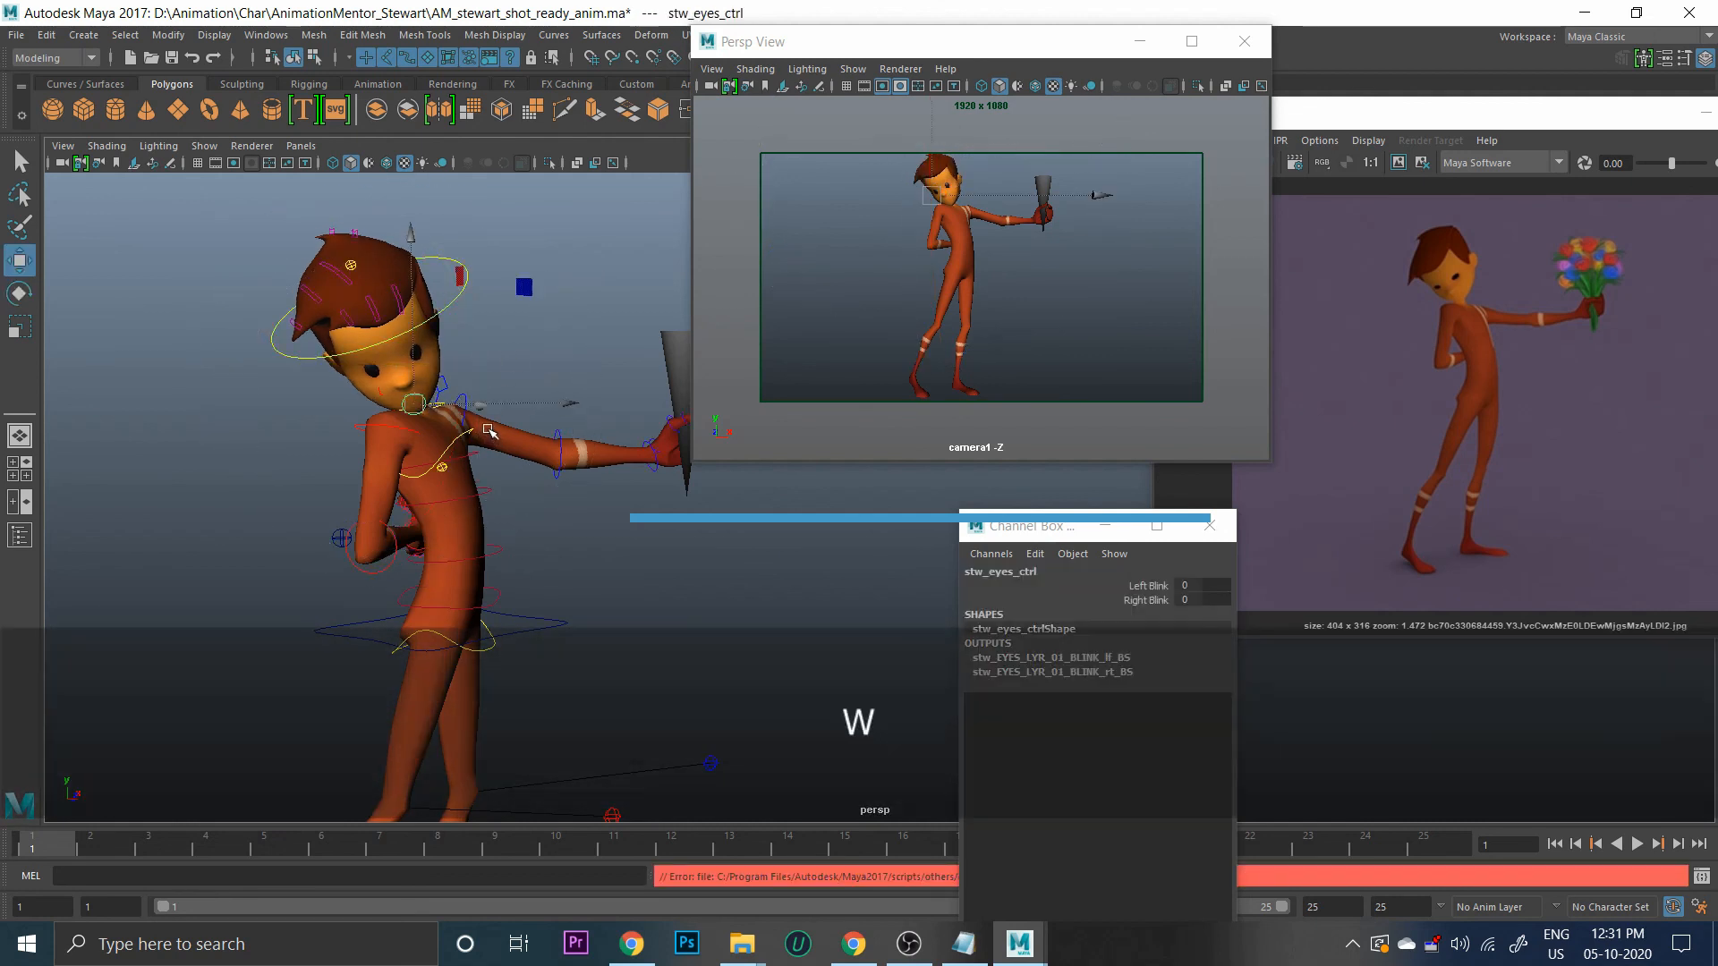
click(1143, 586)
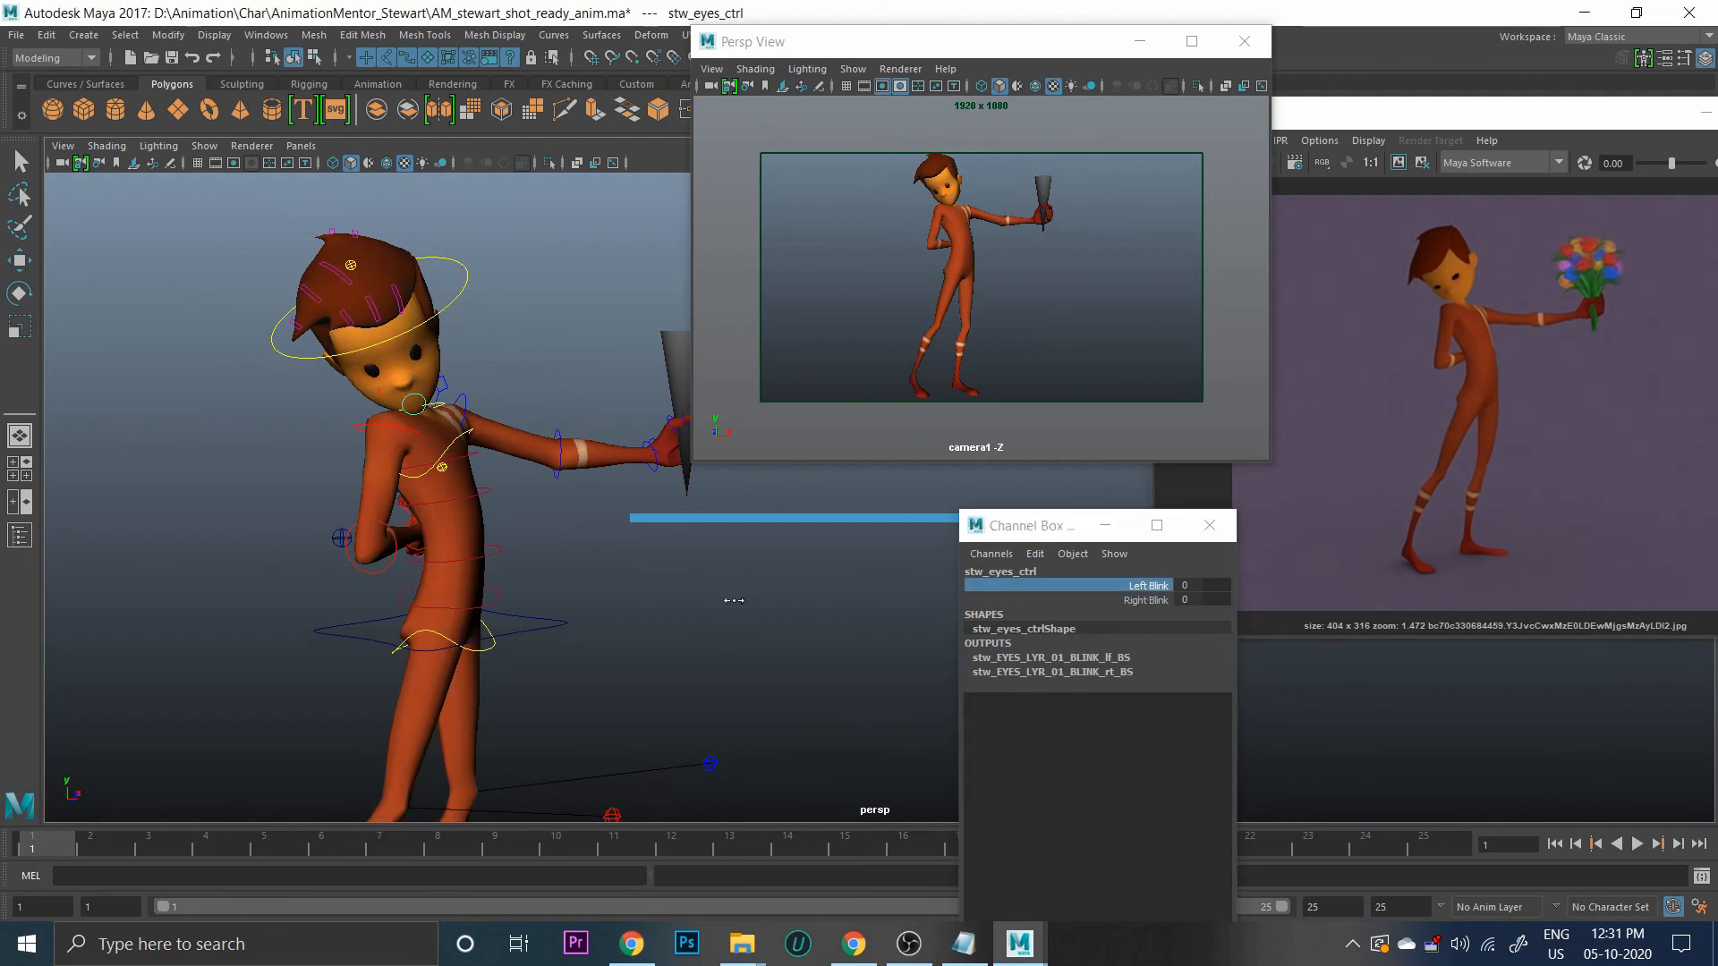
key(ctrl+z)
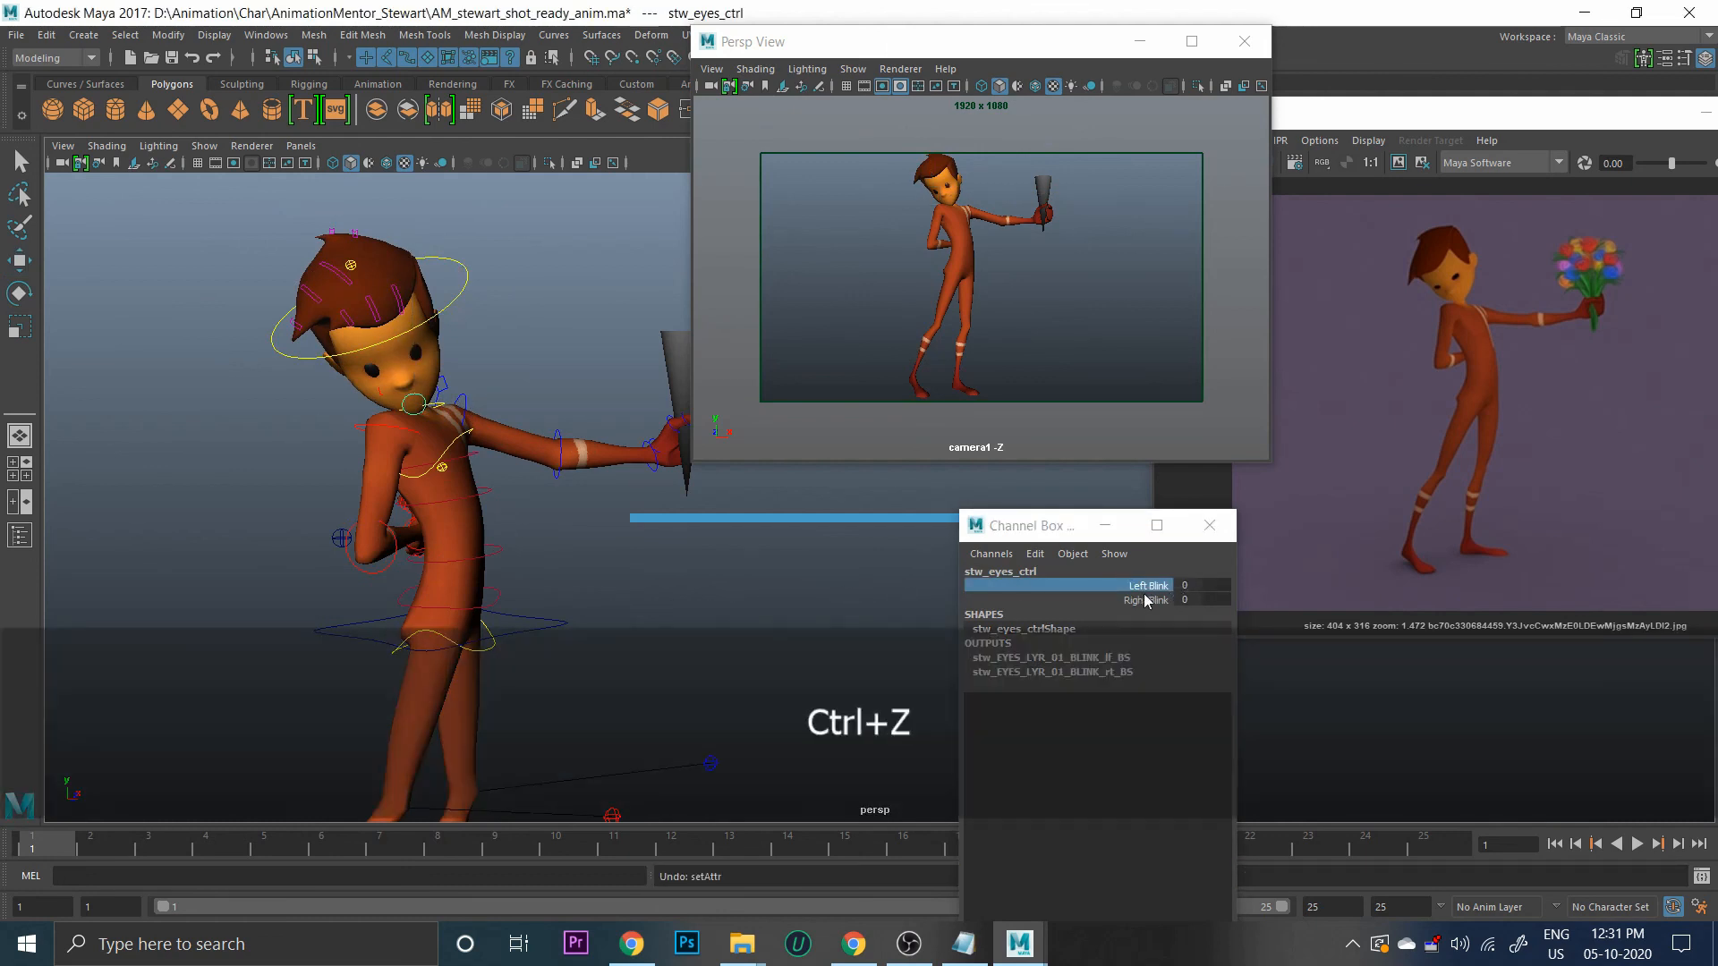
drag(1146, 586, 1145, 600)
middle_drag(659, 639, 716, 617)
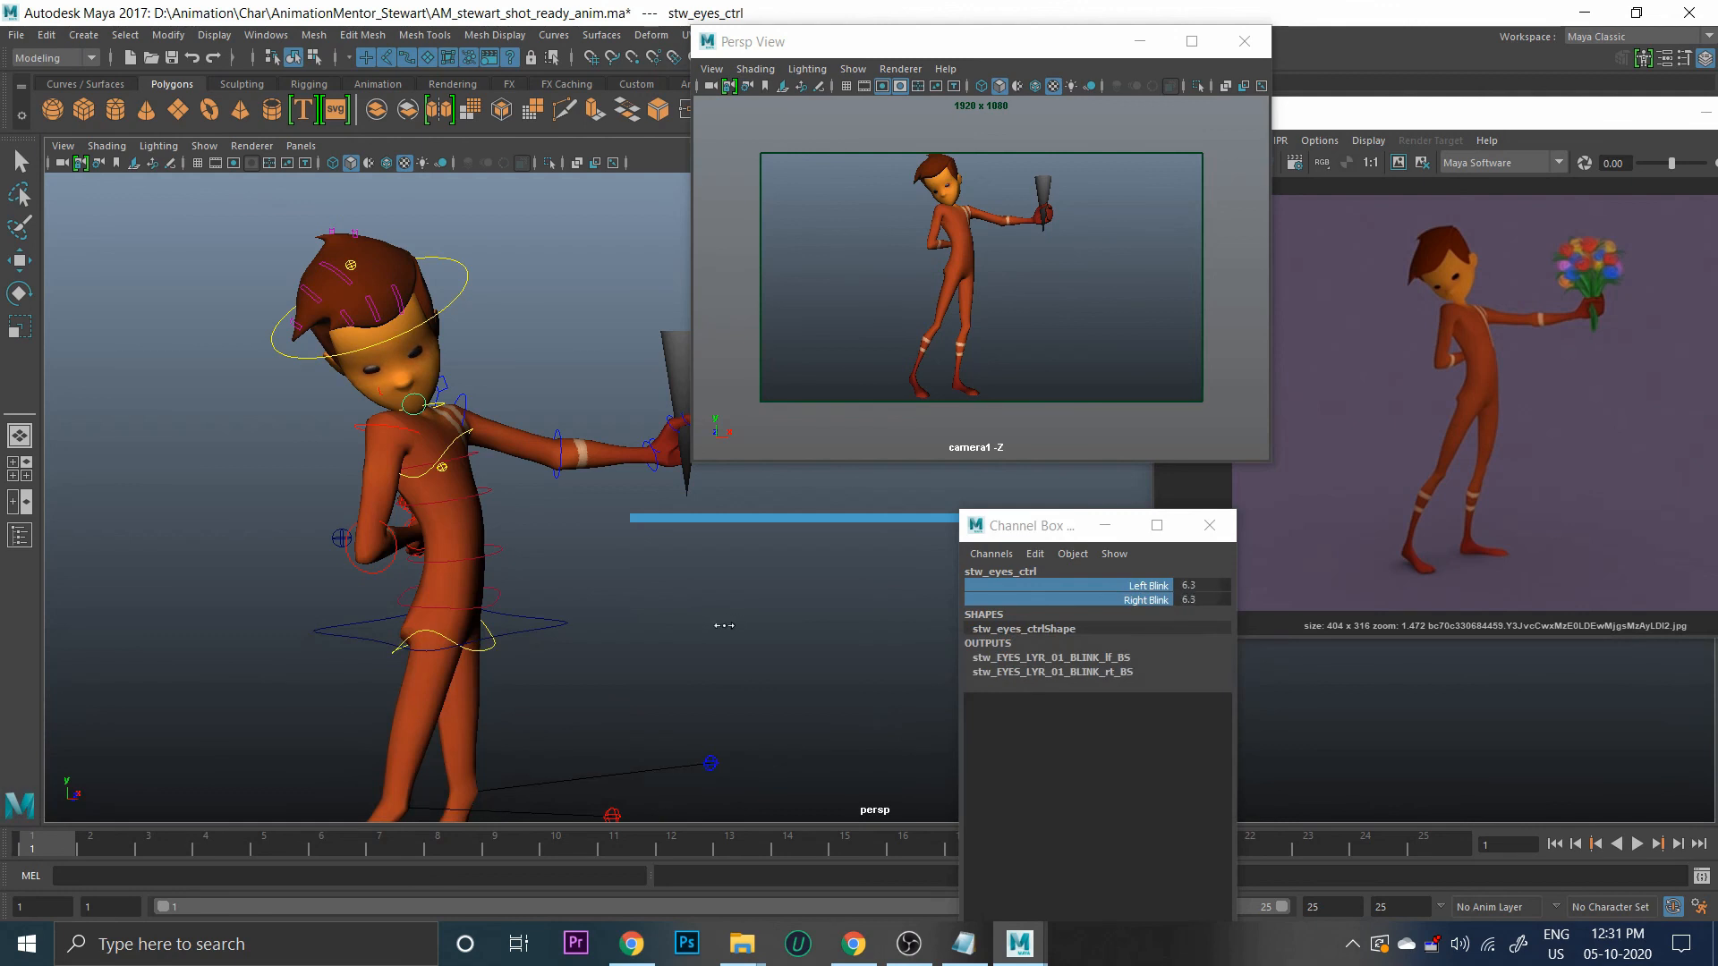
click(525, 325)
alt+right_drag(510, 465, 491, 479)
alt+middle_drag(492, 479, 432, 392)
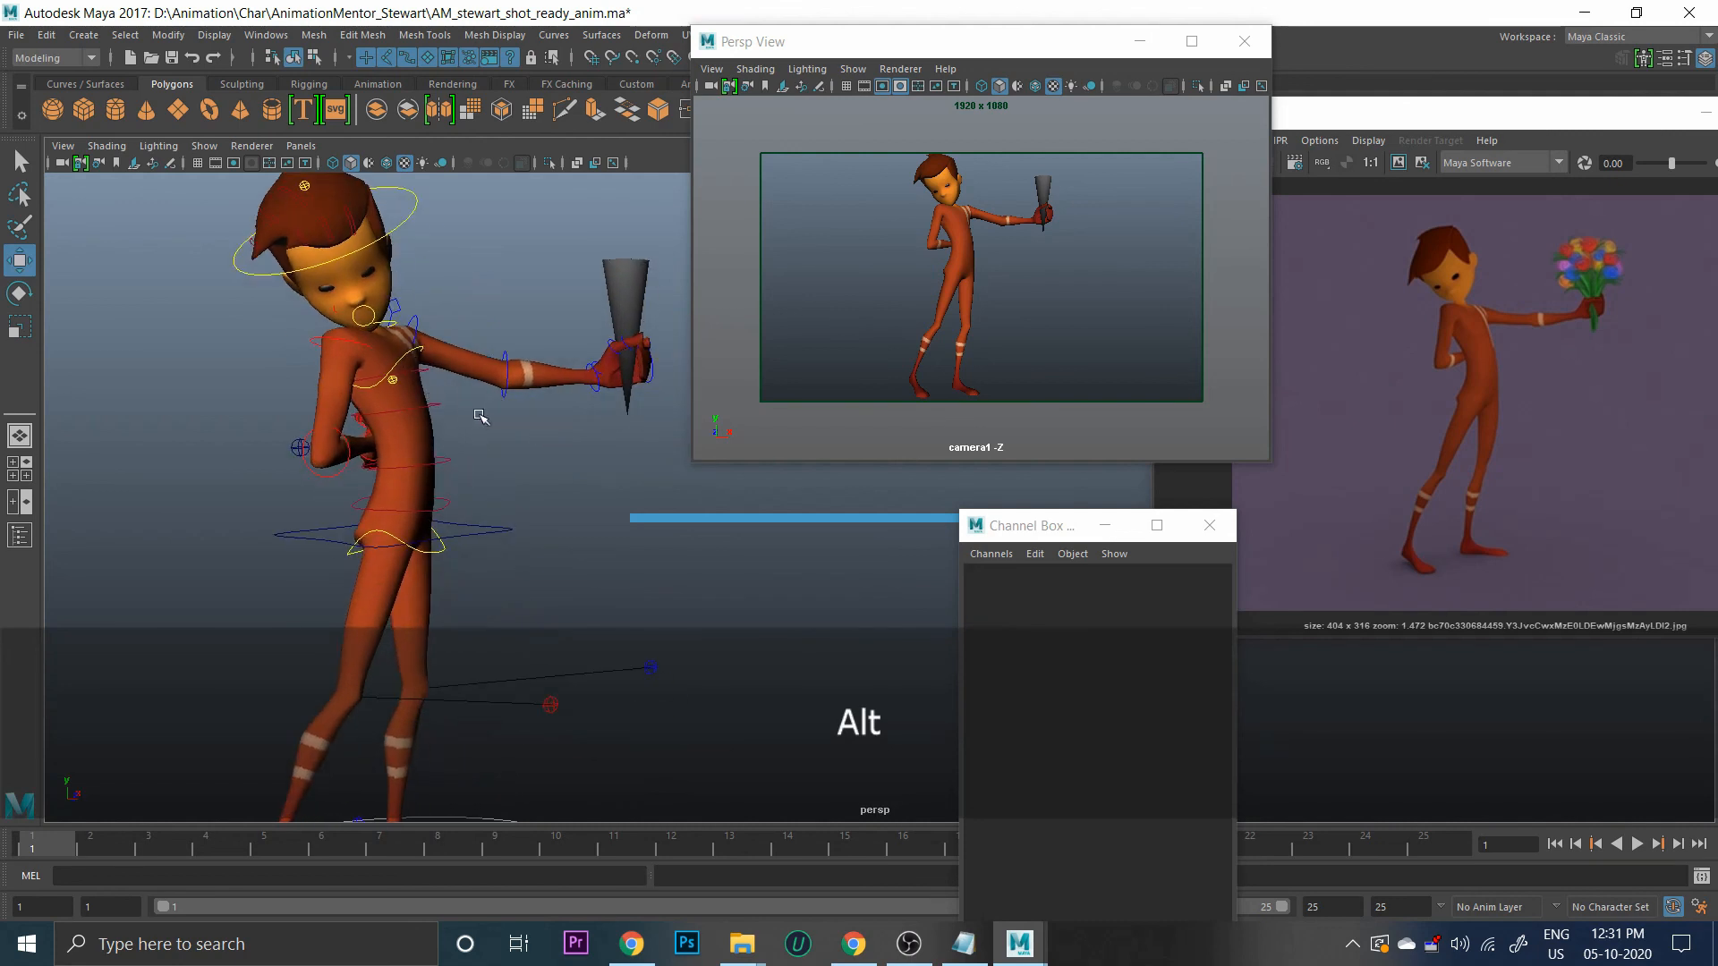